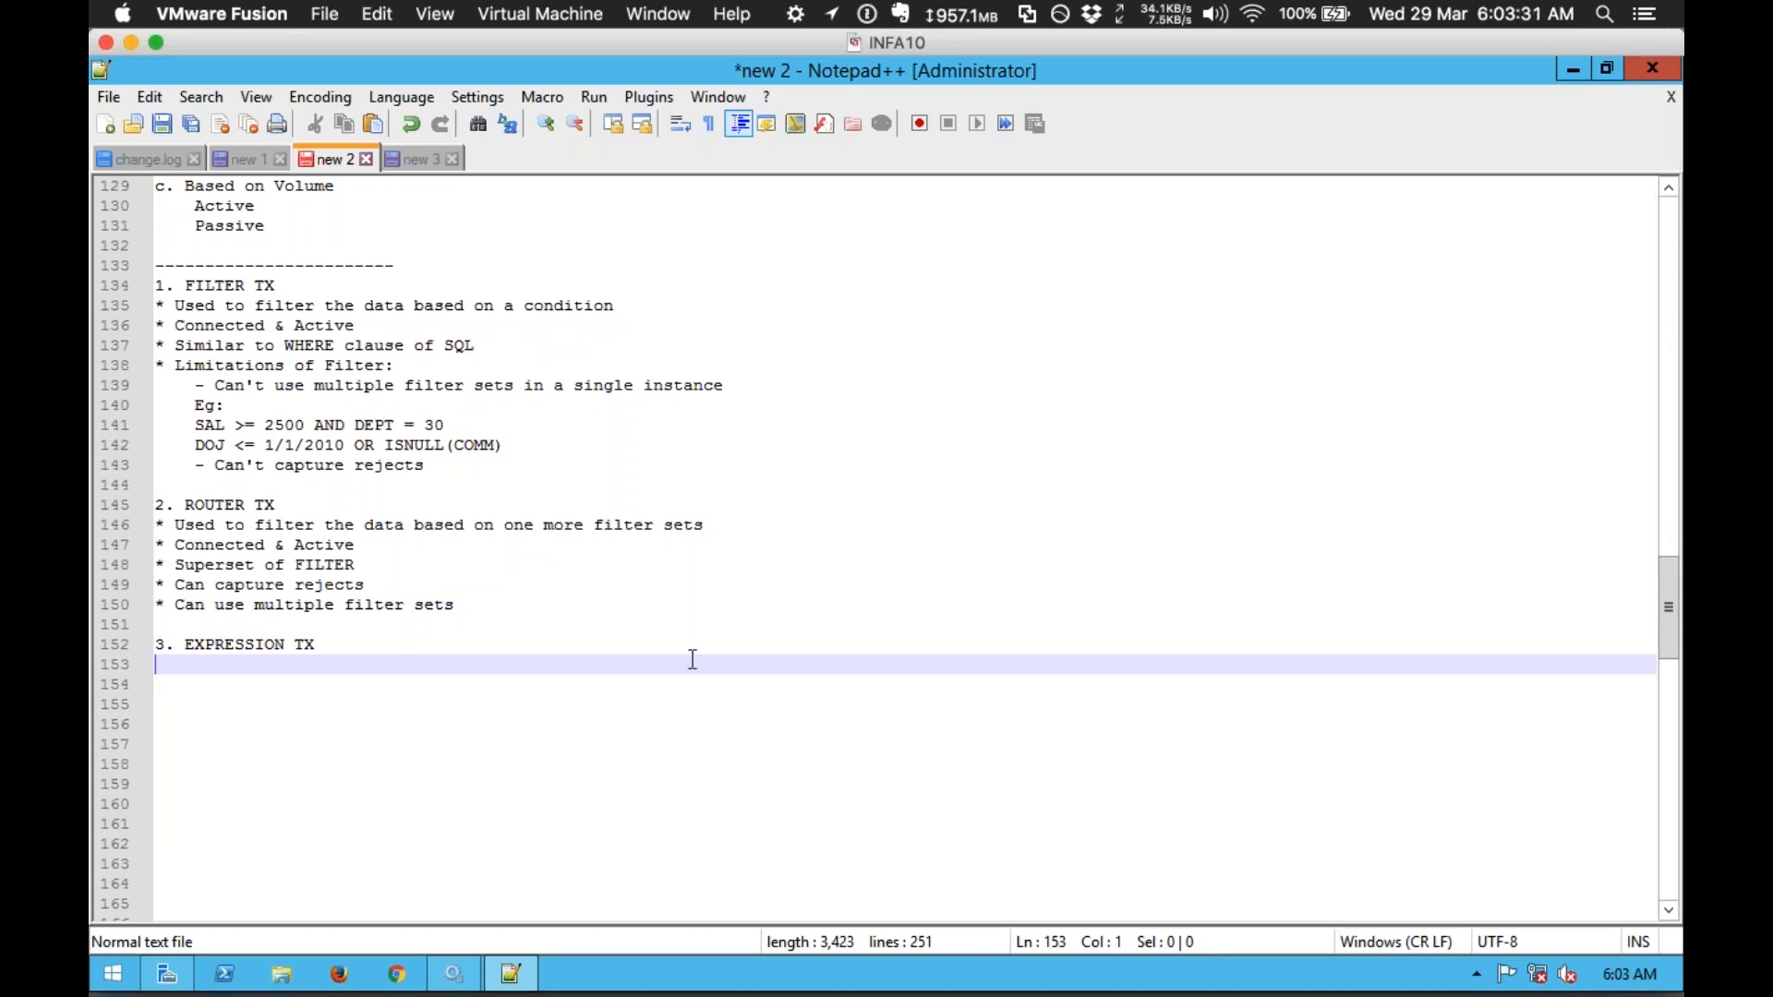
Step: Under '3. EXPRESSION TX', add the bullet 'Used to write expressions using functions, parameters, variables & constants'
left_click(234, 677)
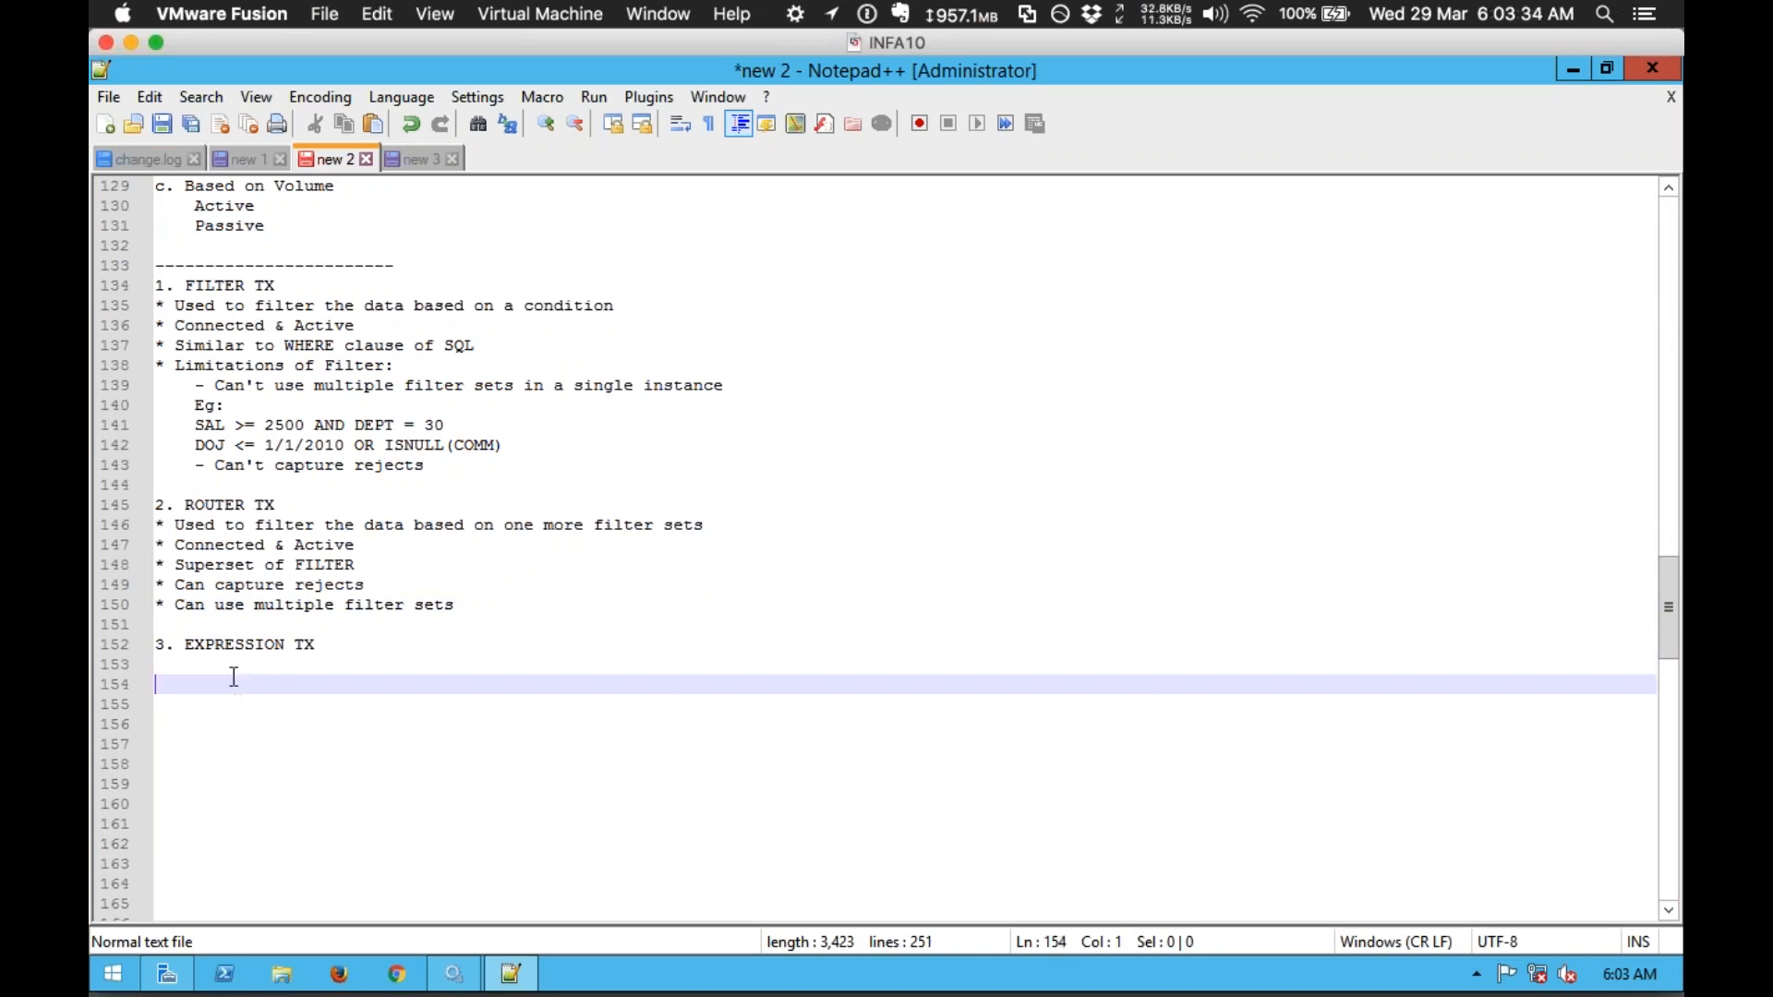
key("Up")
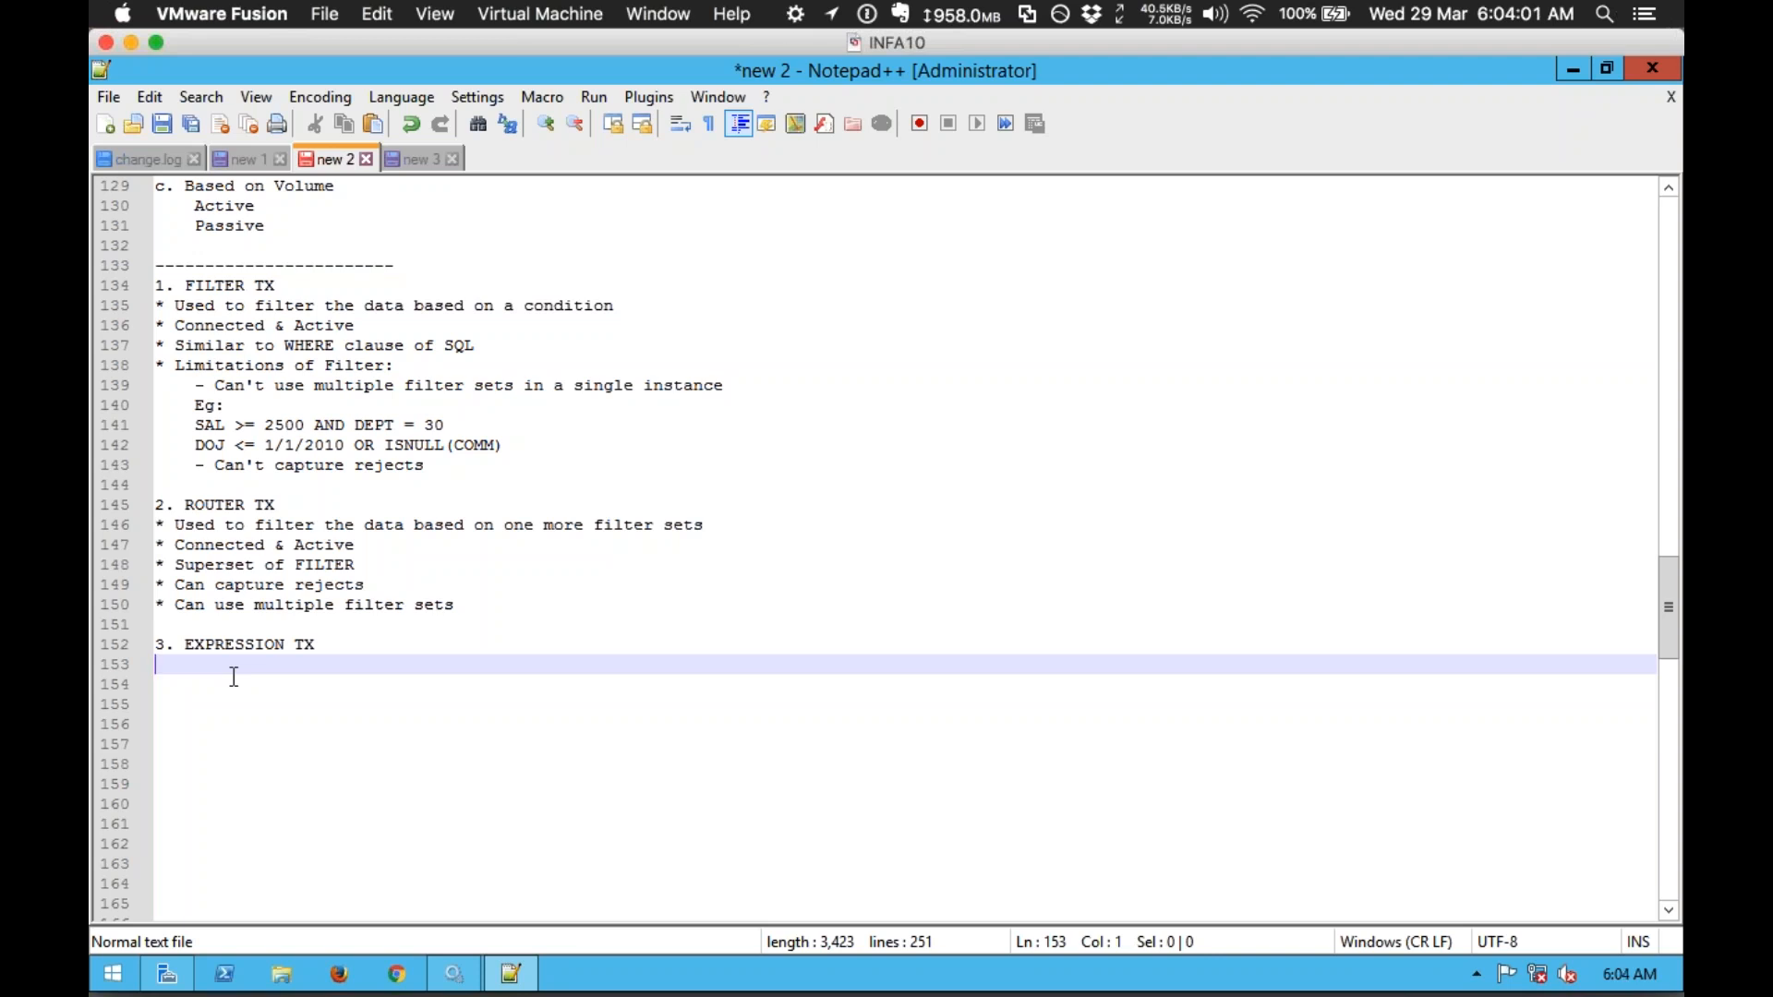
left_click(234, 676)
left_click(238, 666)
type("* Used to write expressions")
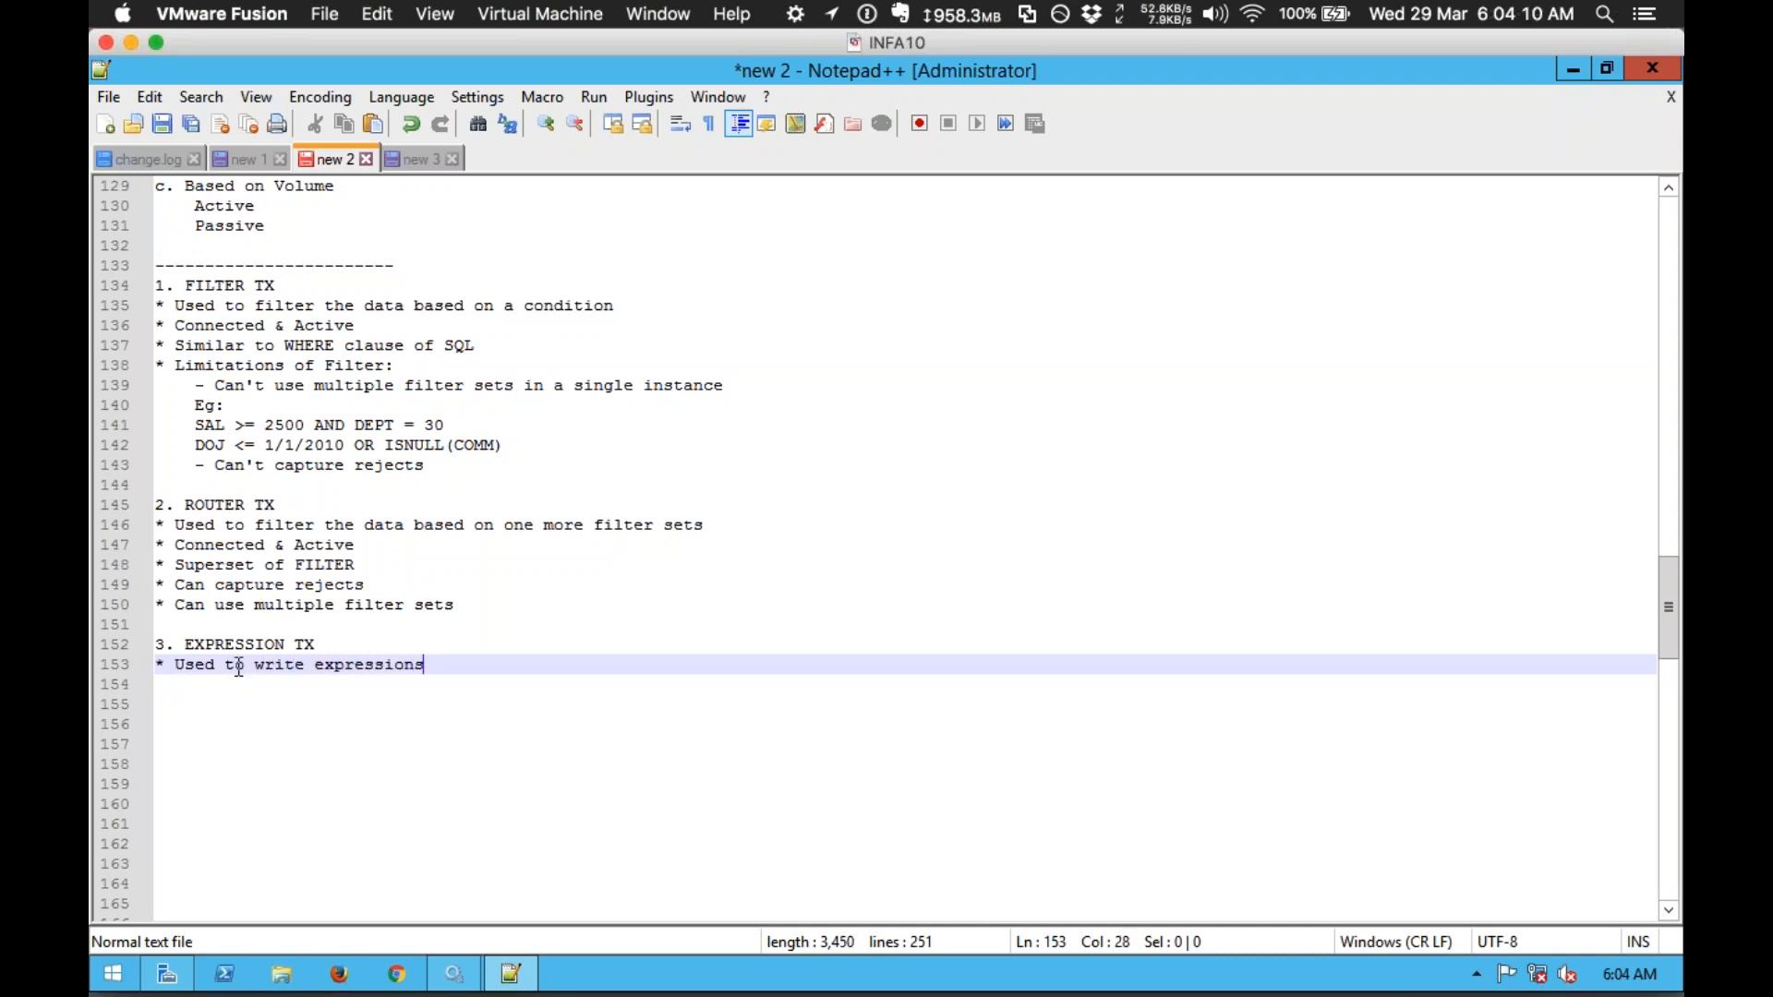
type(" usi")
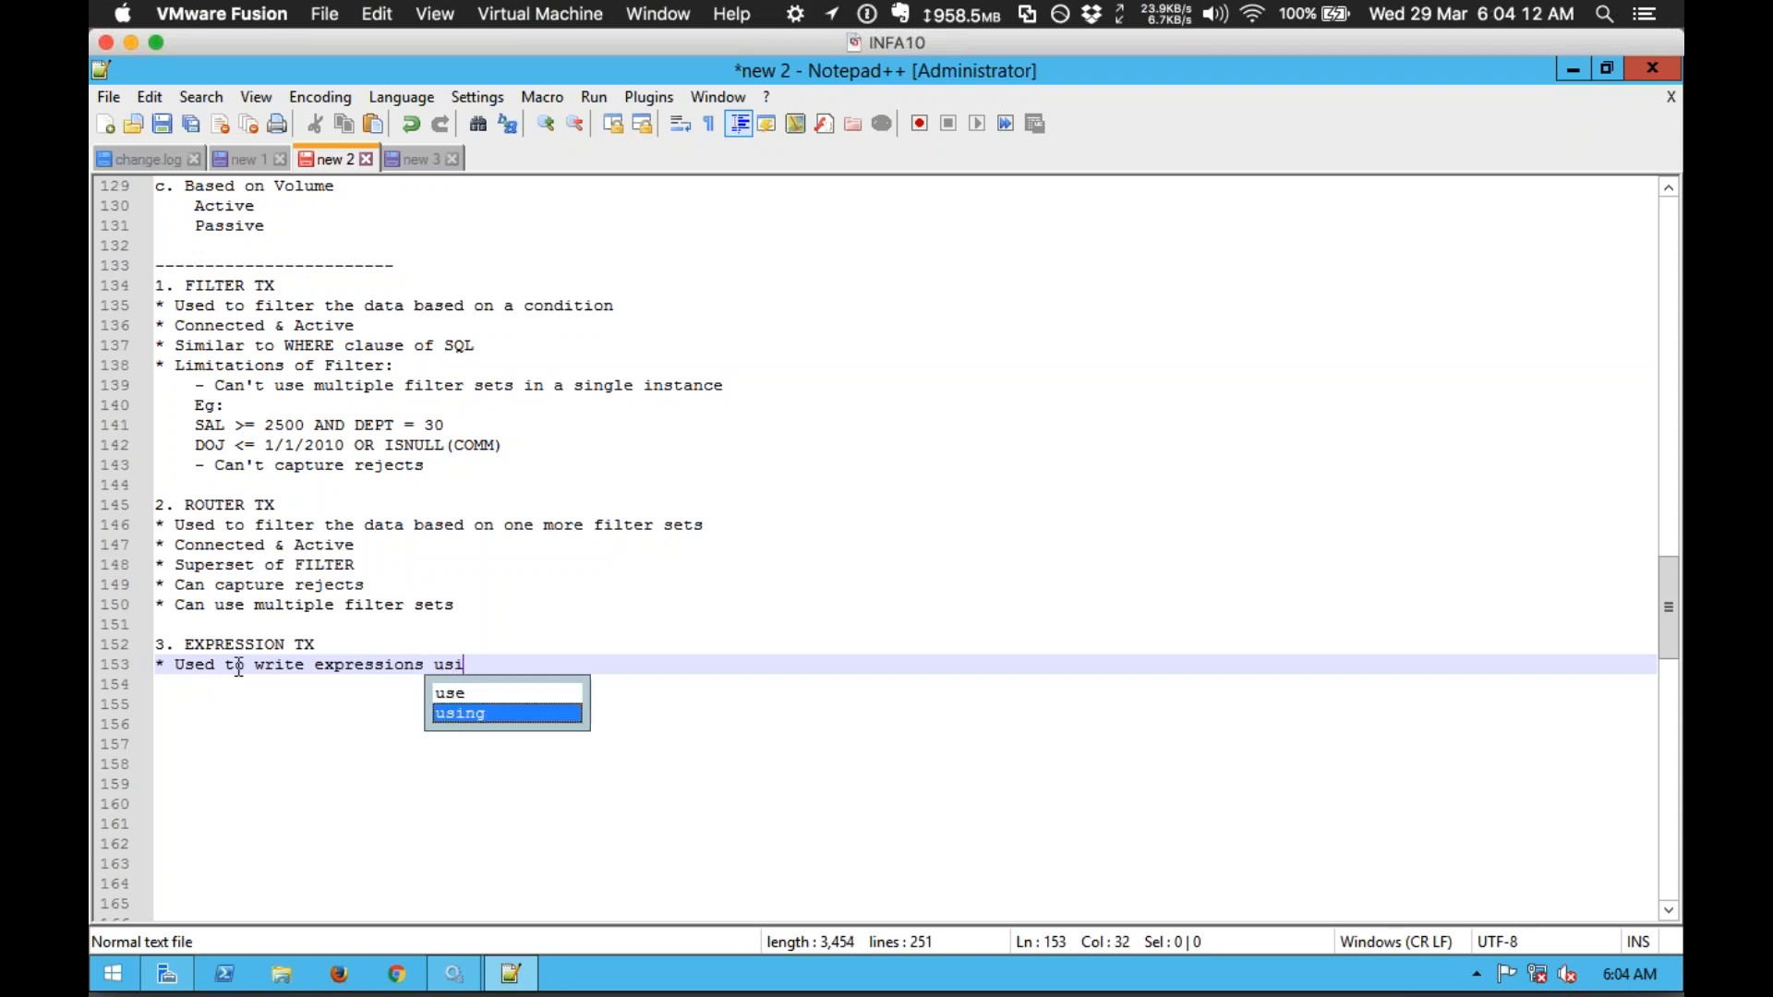
type("ng funct")
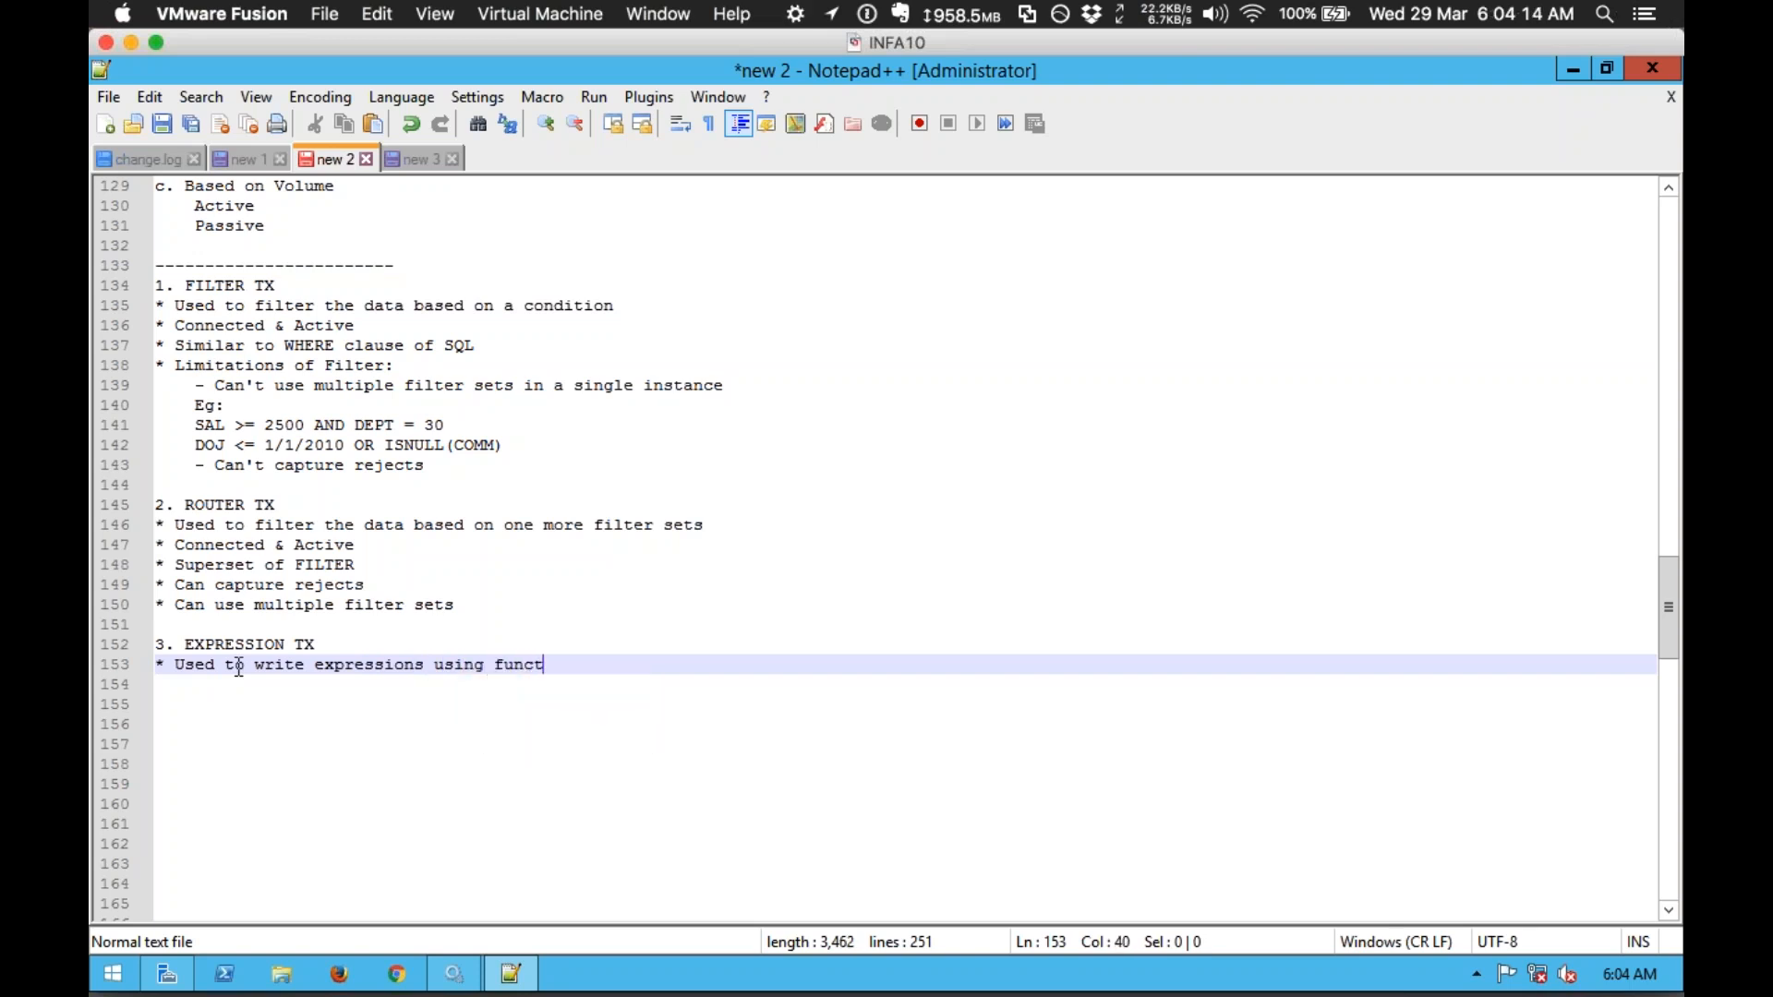
type("ions, paramet")
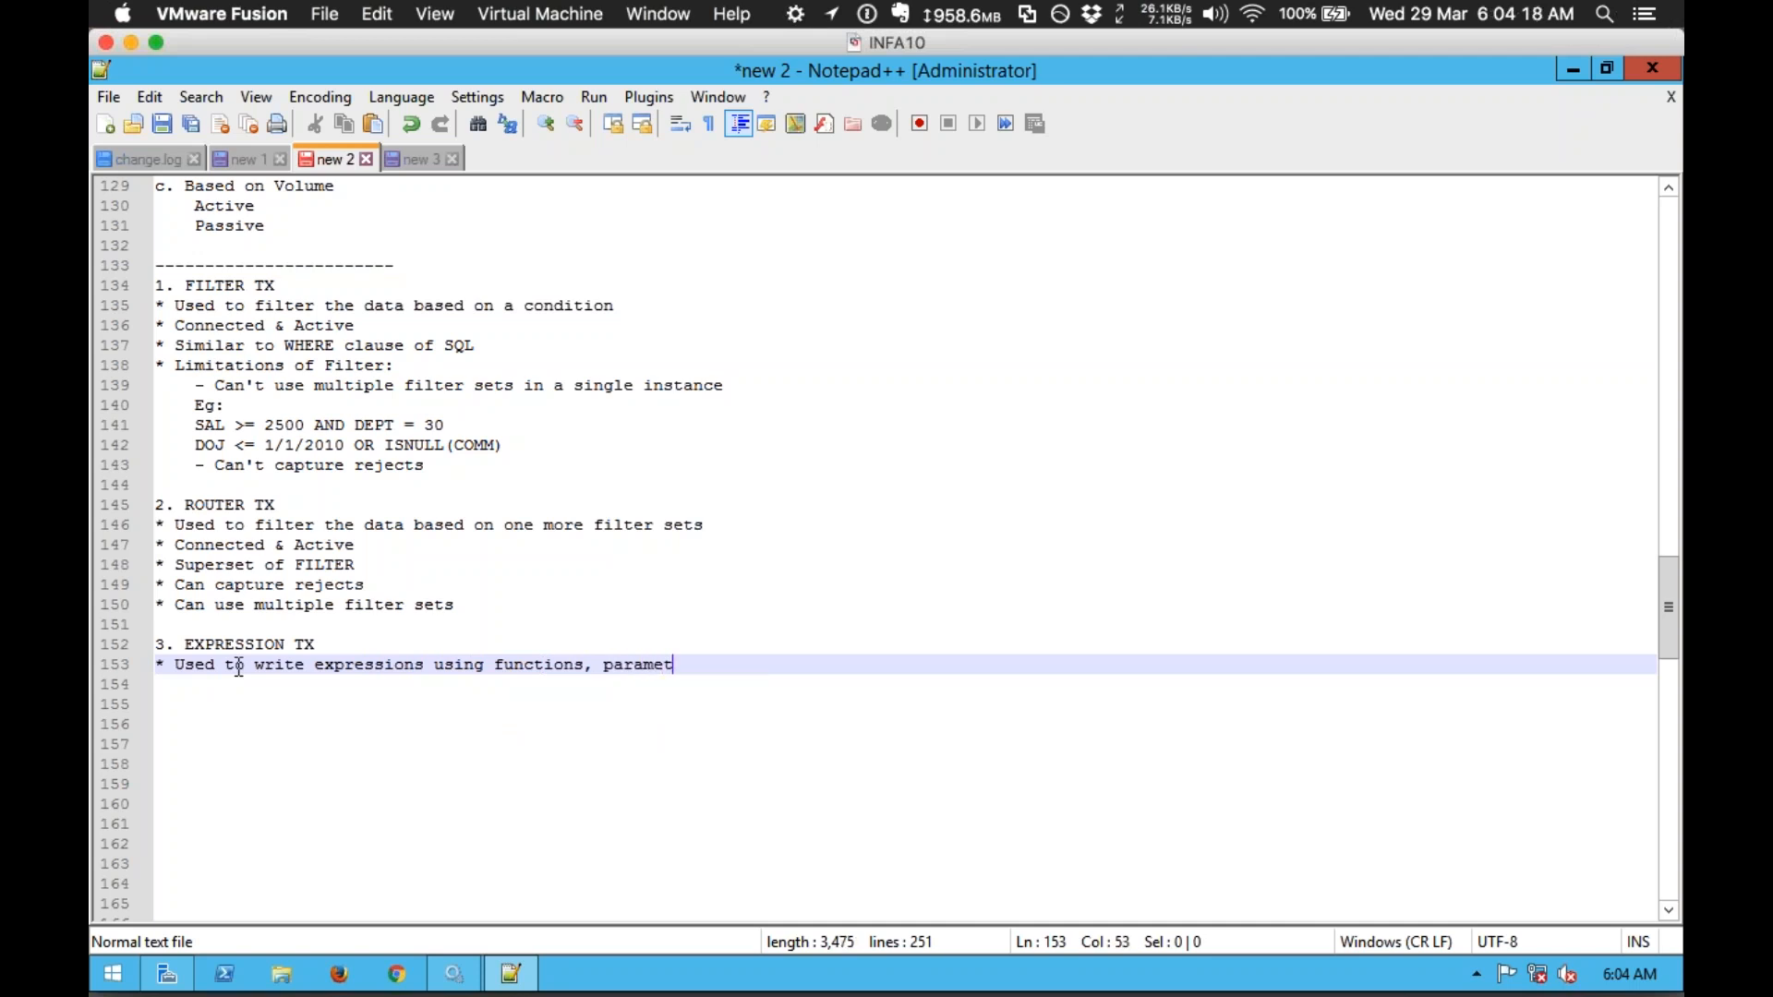
type("ers, variables ")
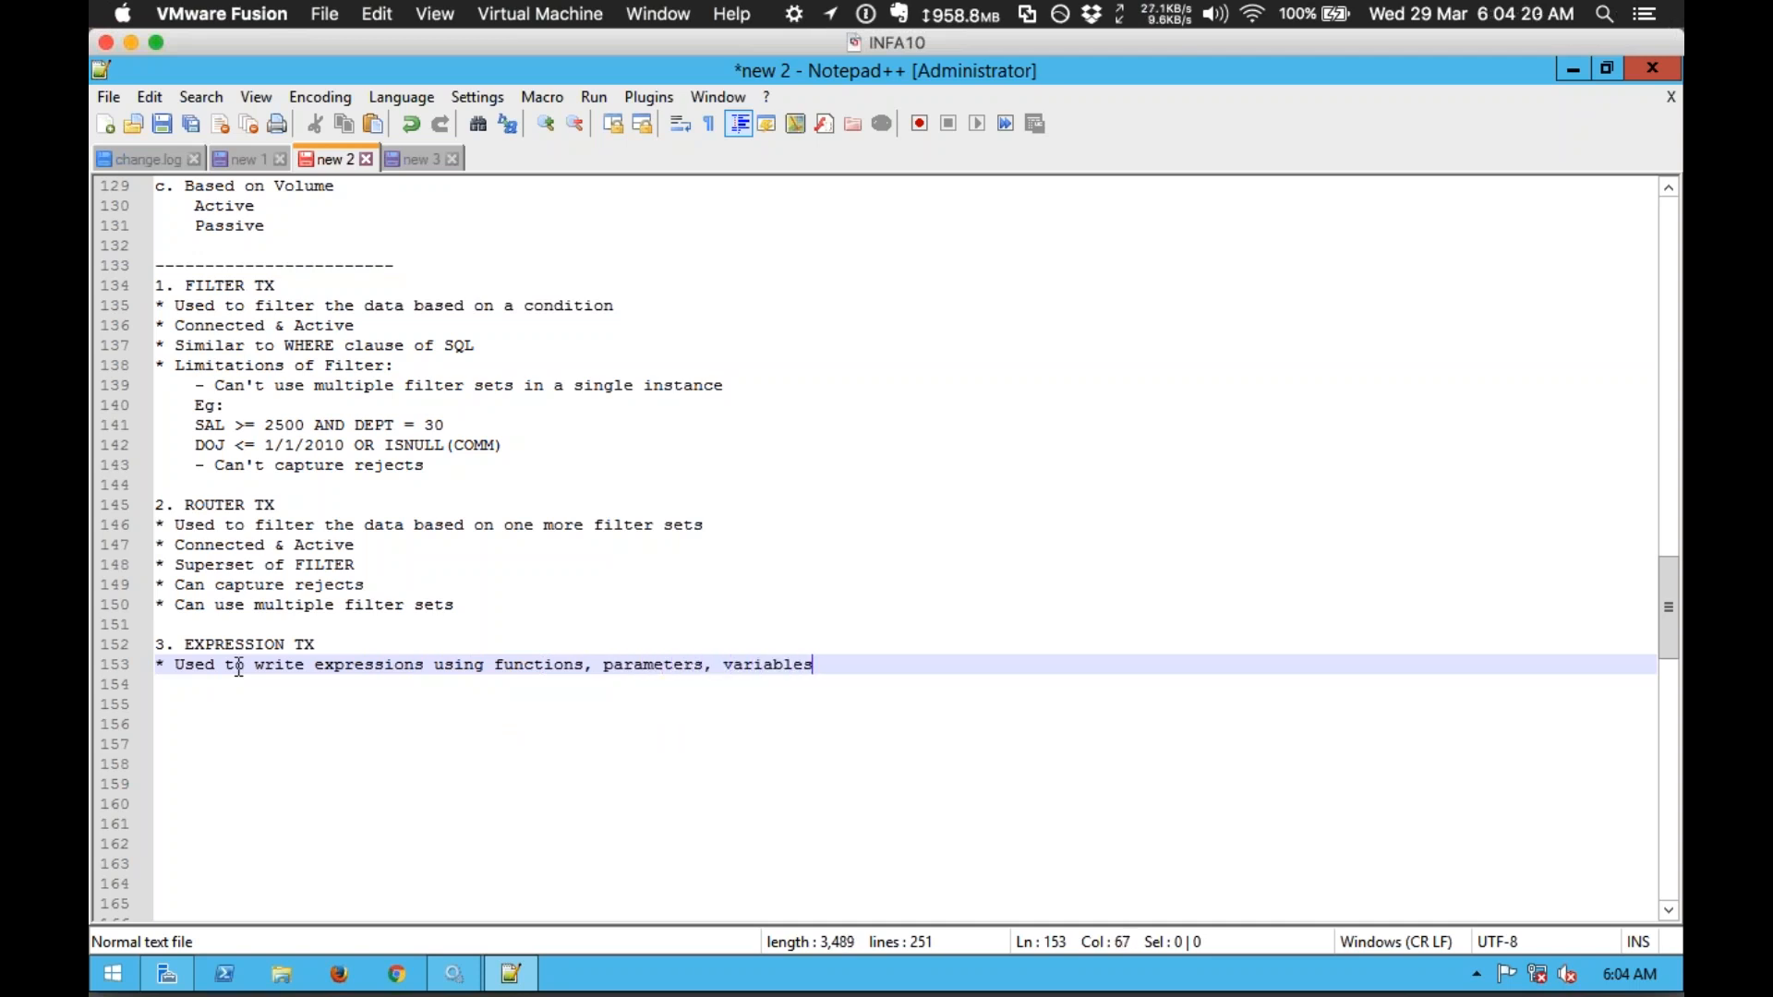
type("& constants")
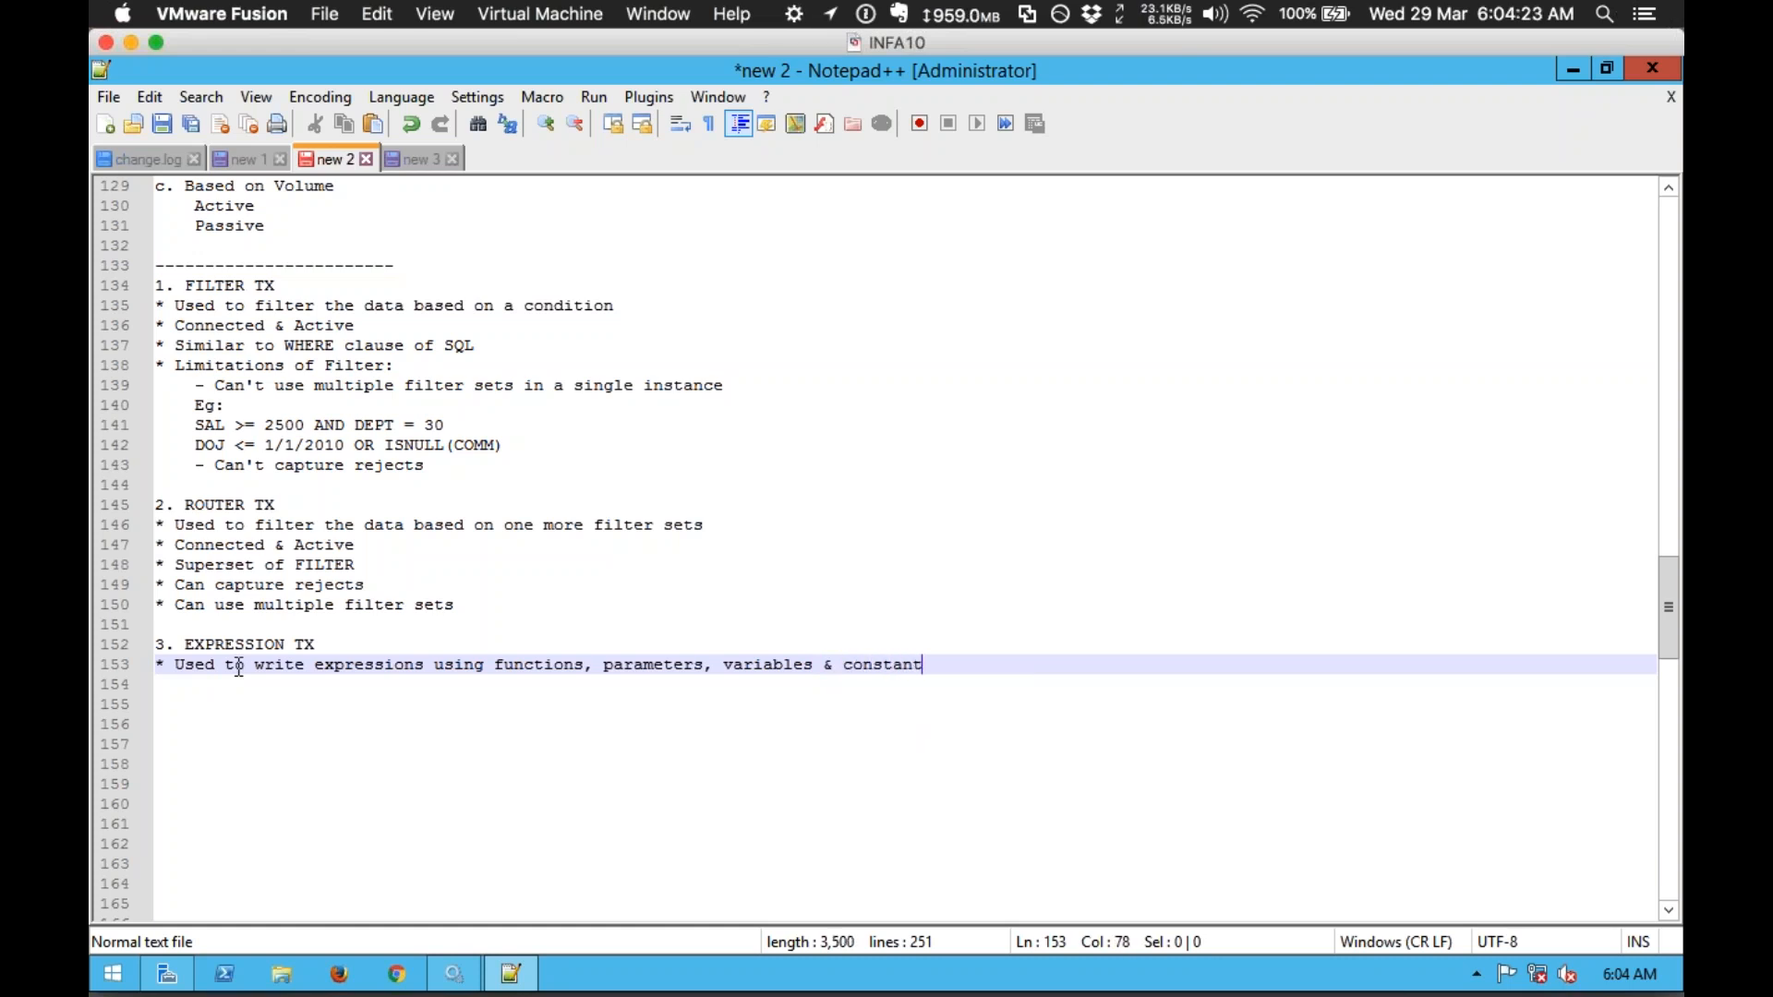
key("Return")
Step: Add a 'Passive & Connected' bullet, start a new '*' bullet line, then show the desktop
type("*")
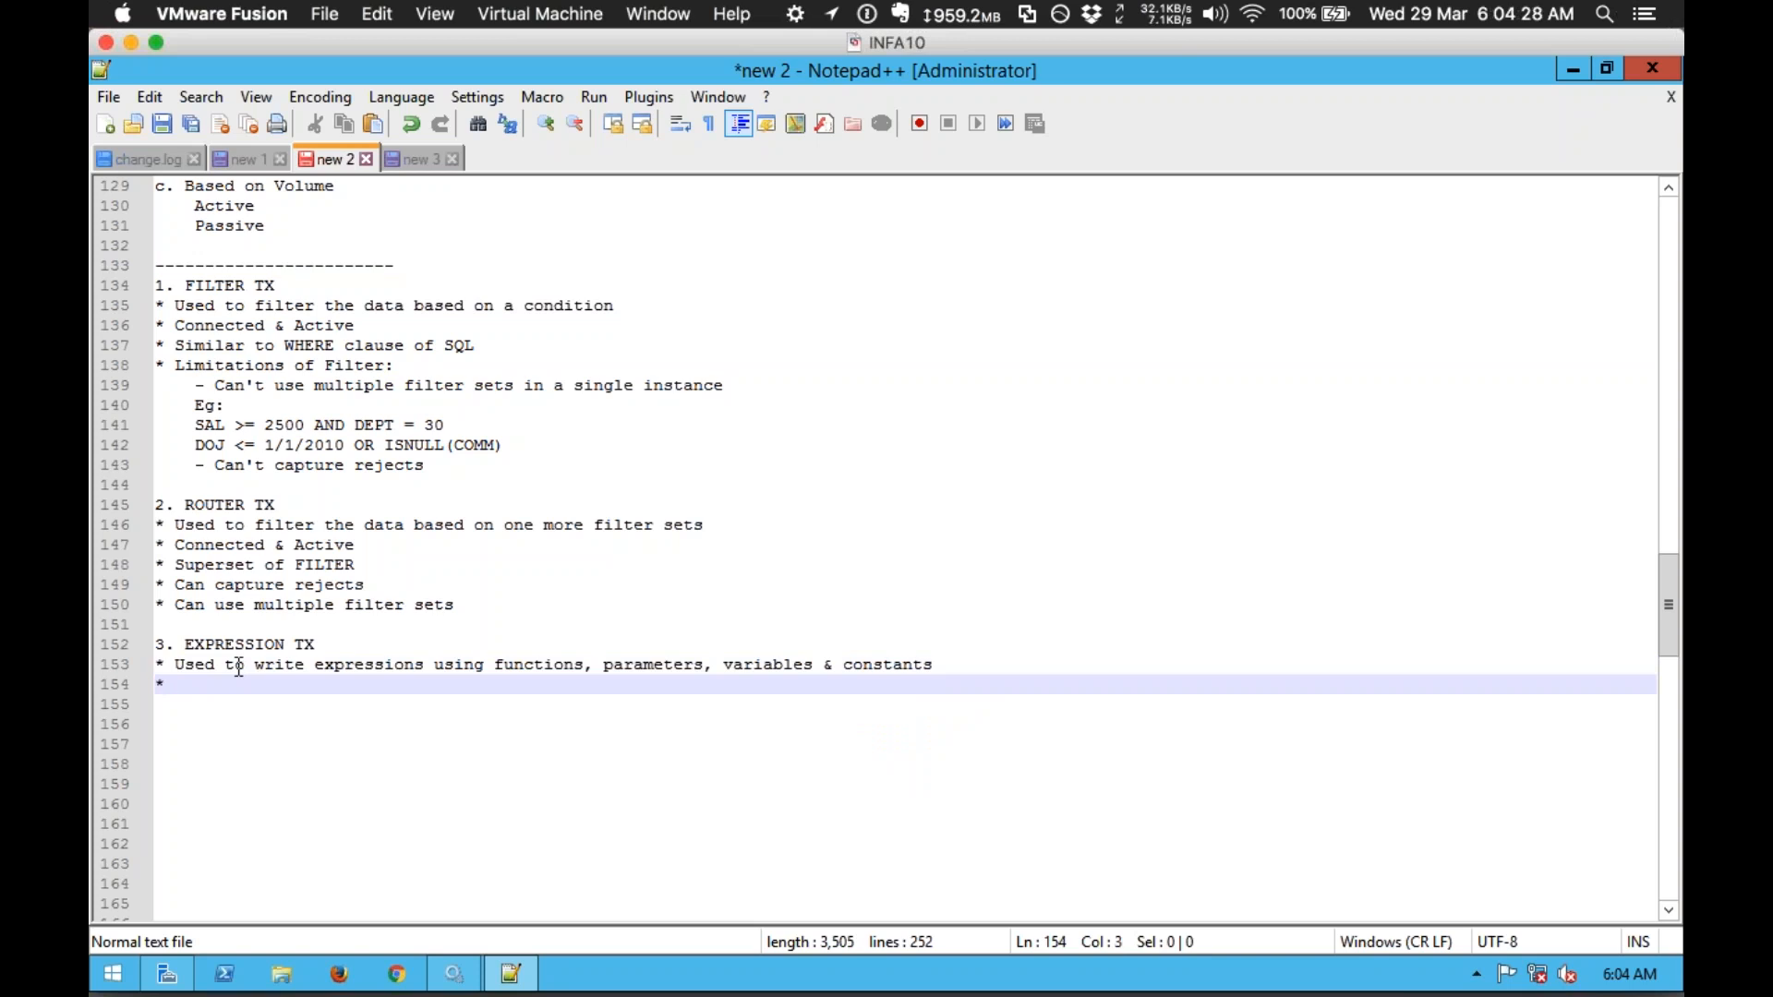
type(" Passive")
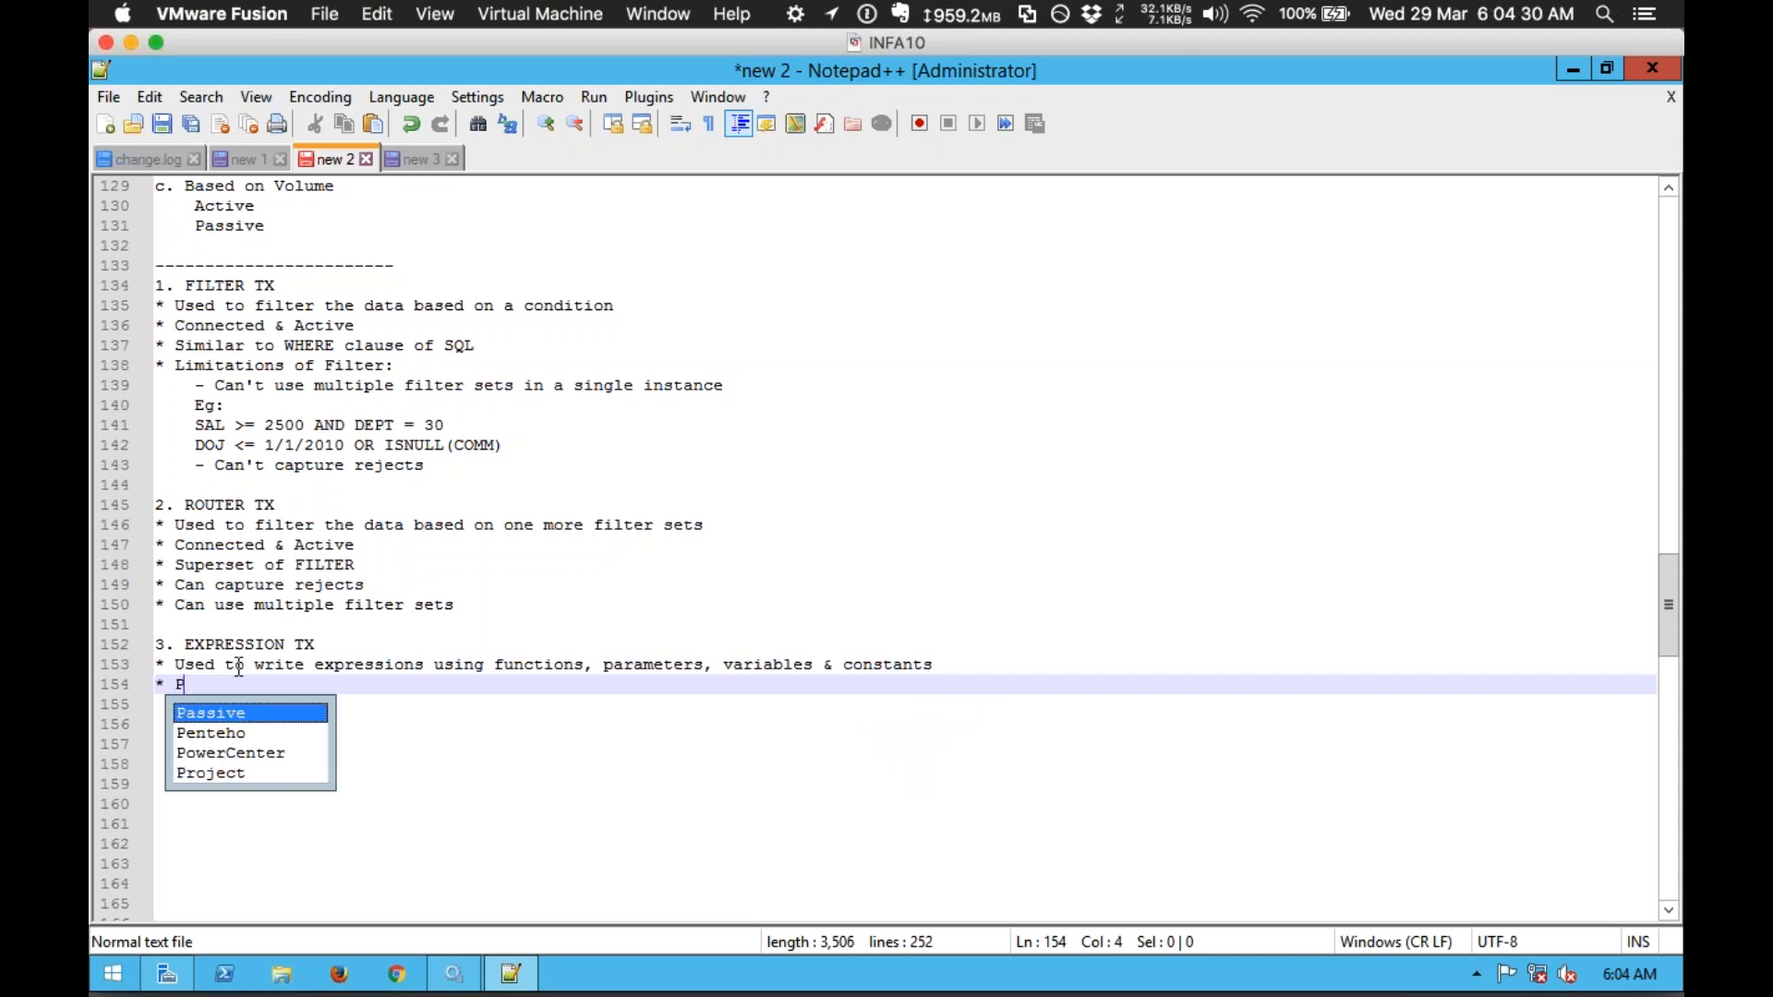
key("Return")
type("& Conn")
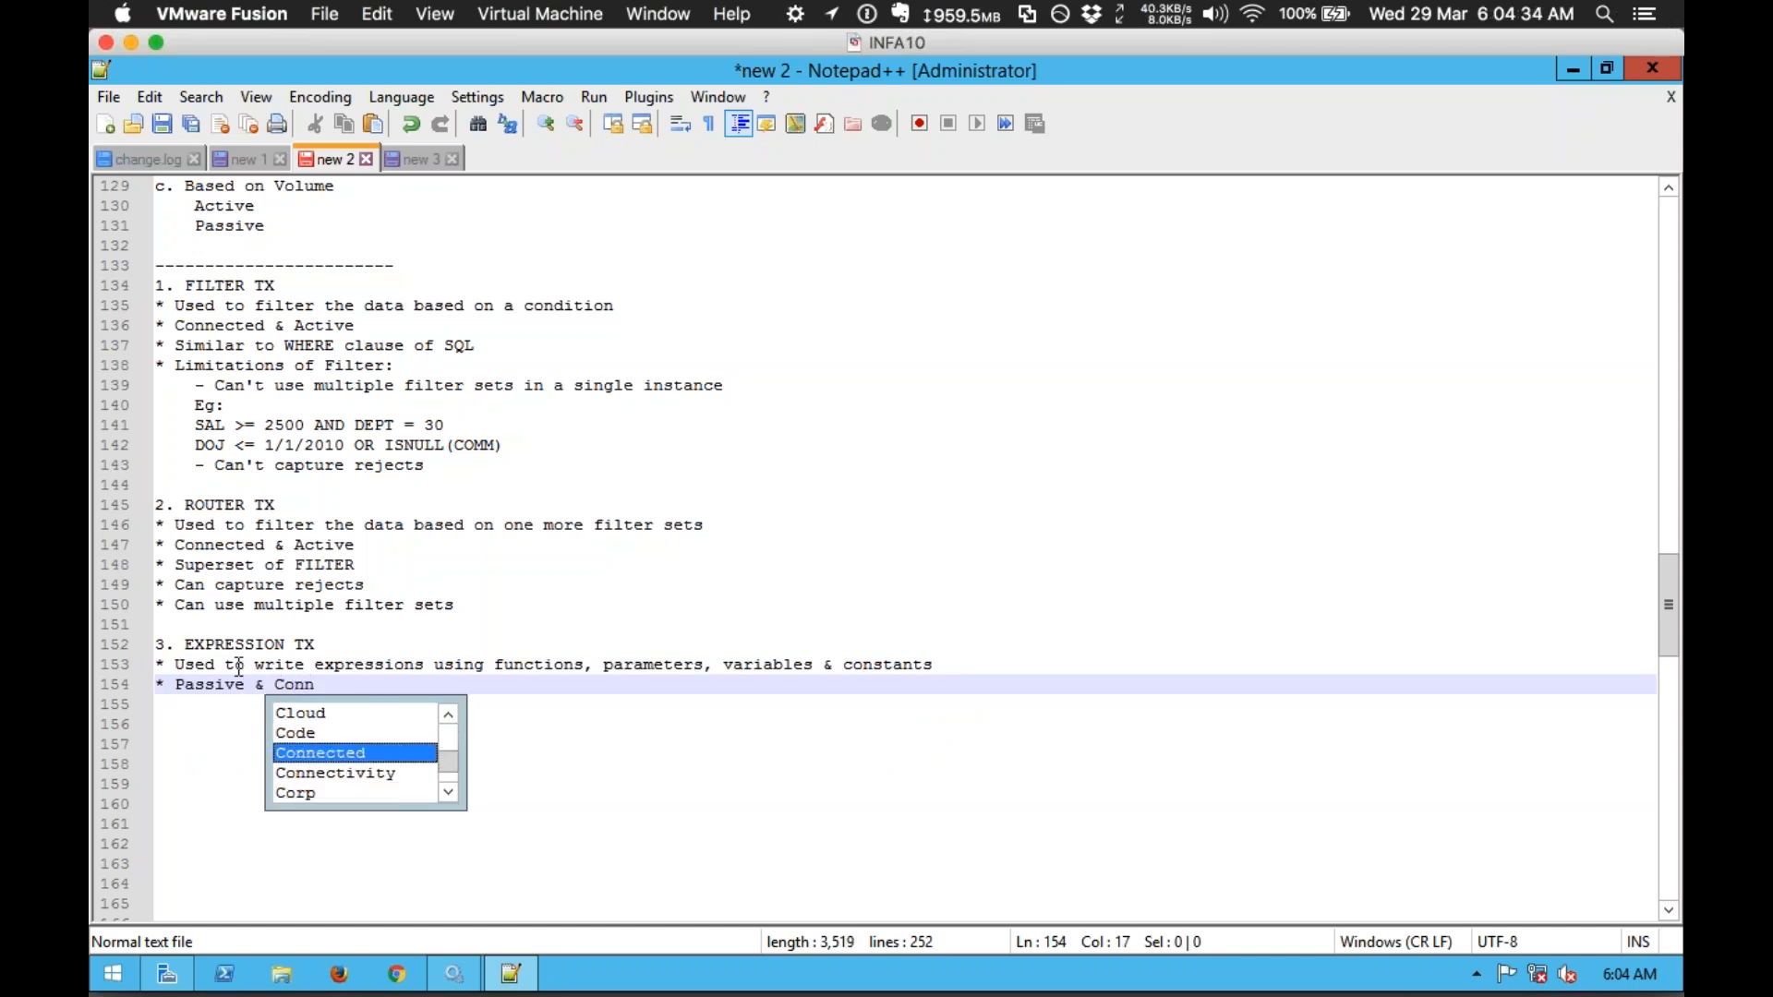
key("Return")
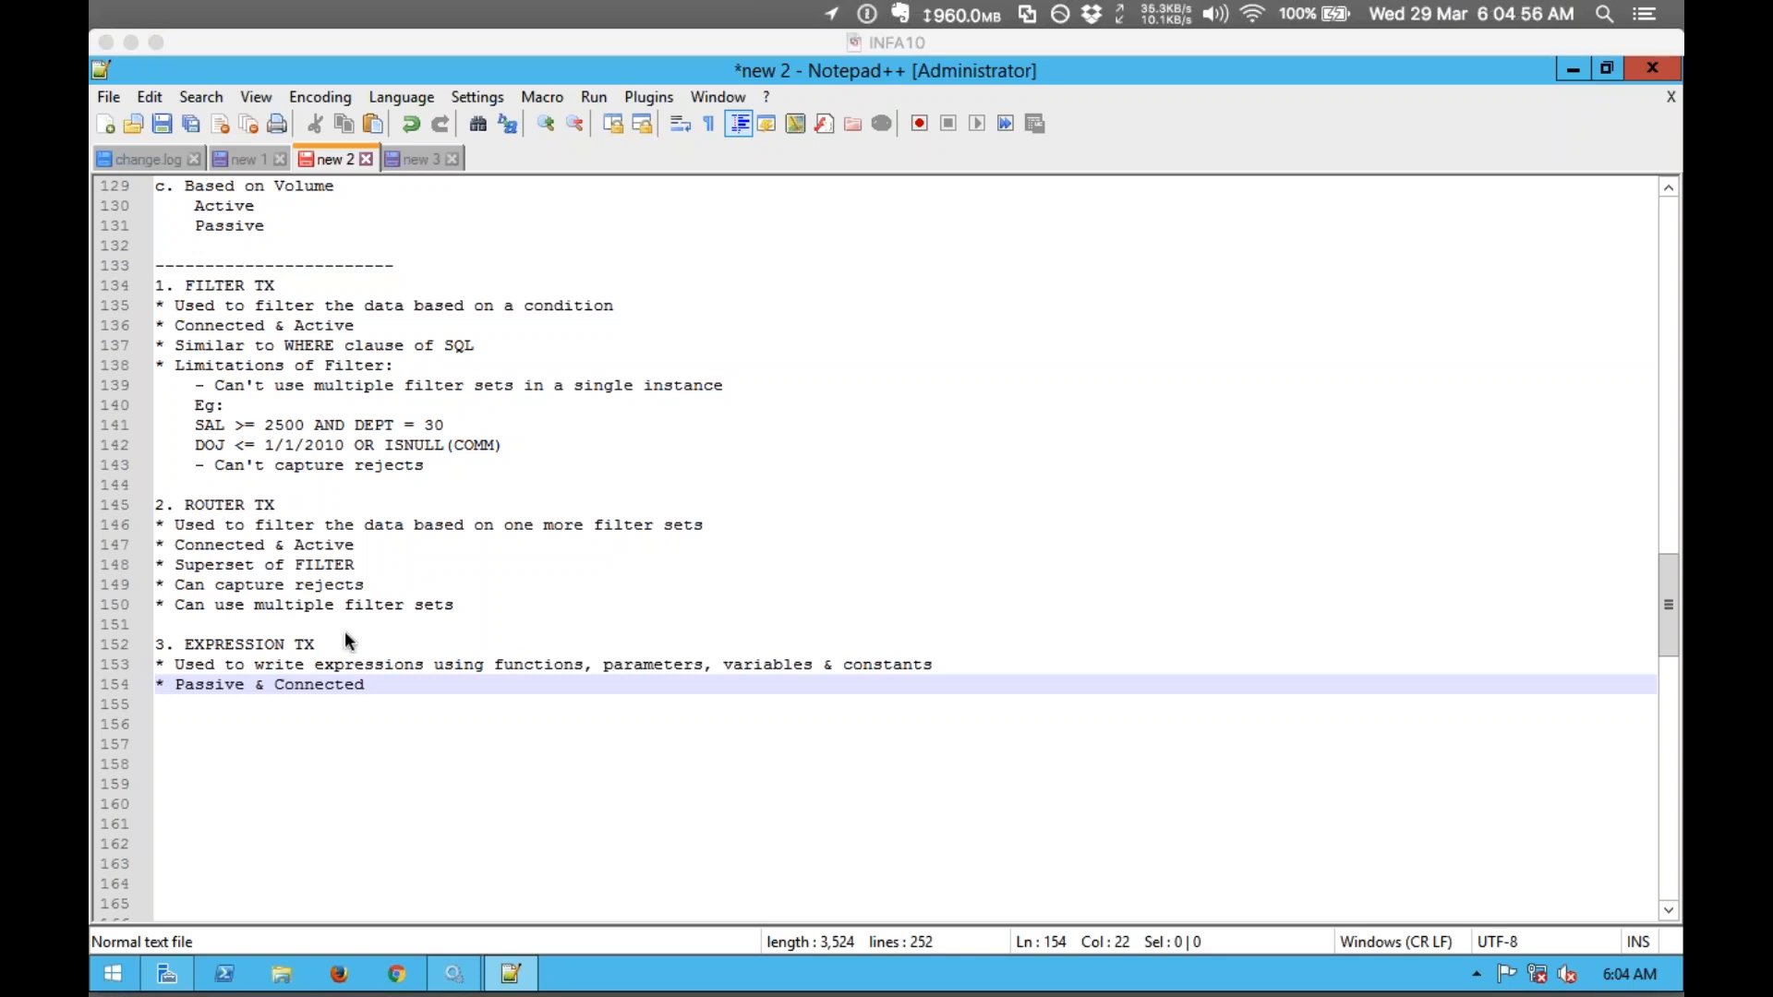
left_click(356, 689)
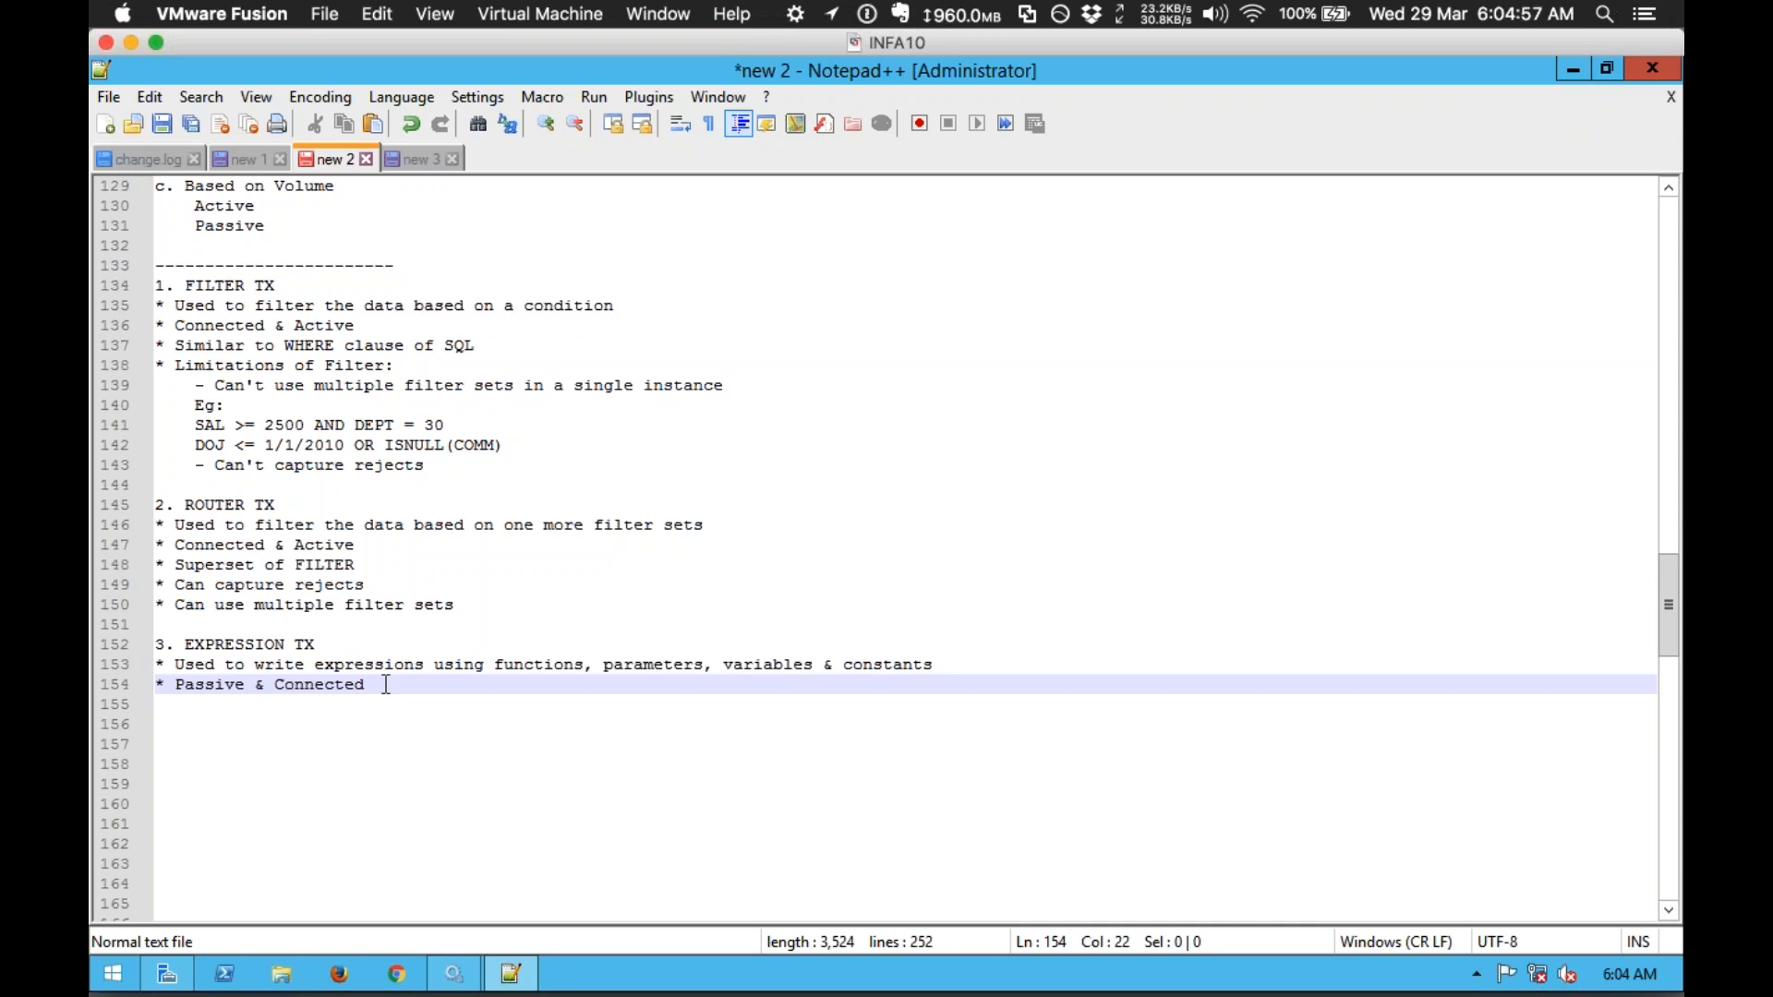
key("Return")
type("*")
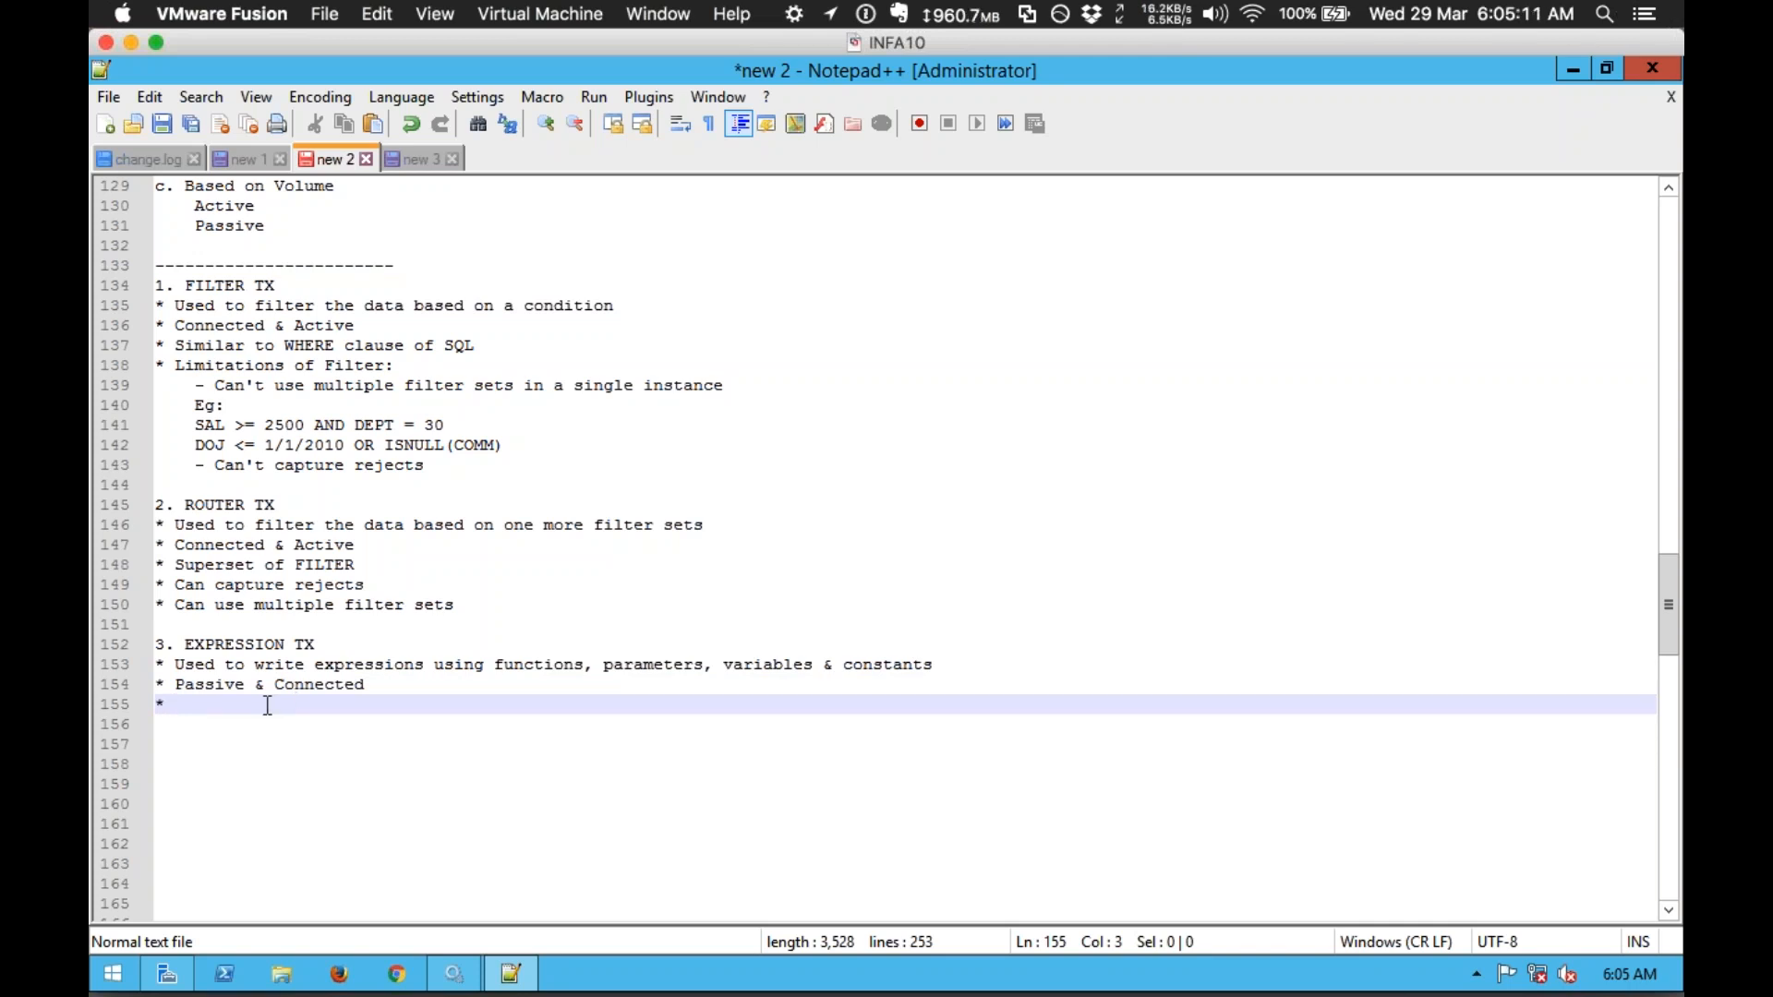
key("super+d")
Step: Launch PowerCenter Designer maximized and connect to REP with its password to list its folders
double_click(148, 651)
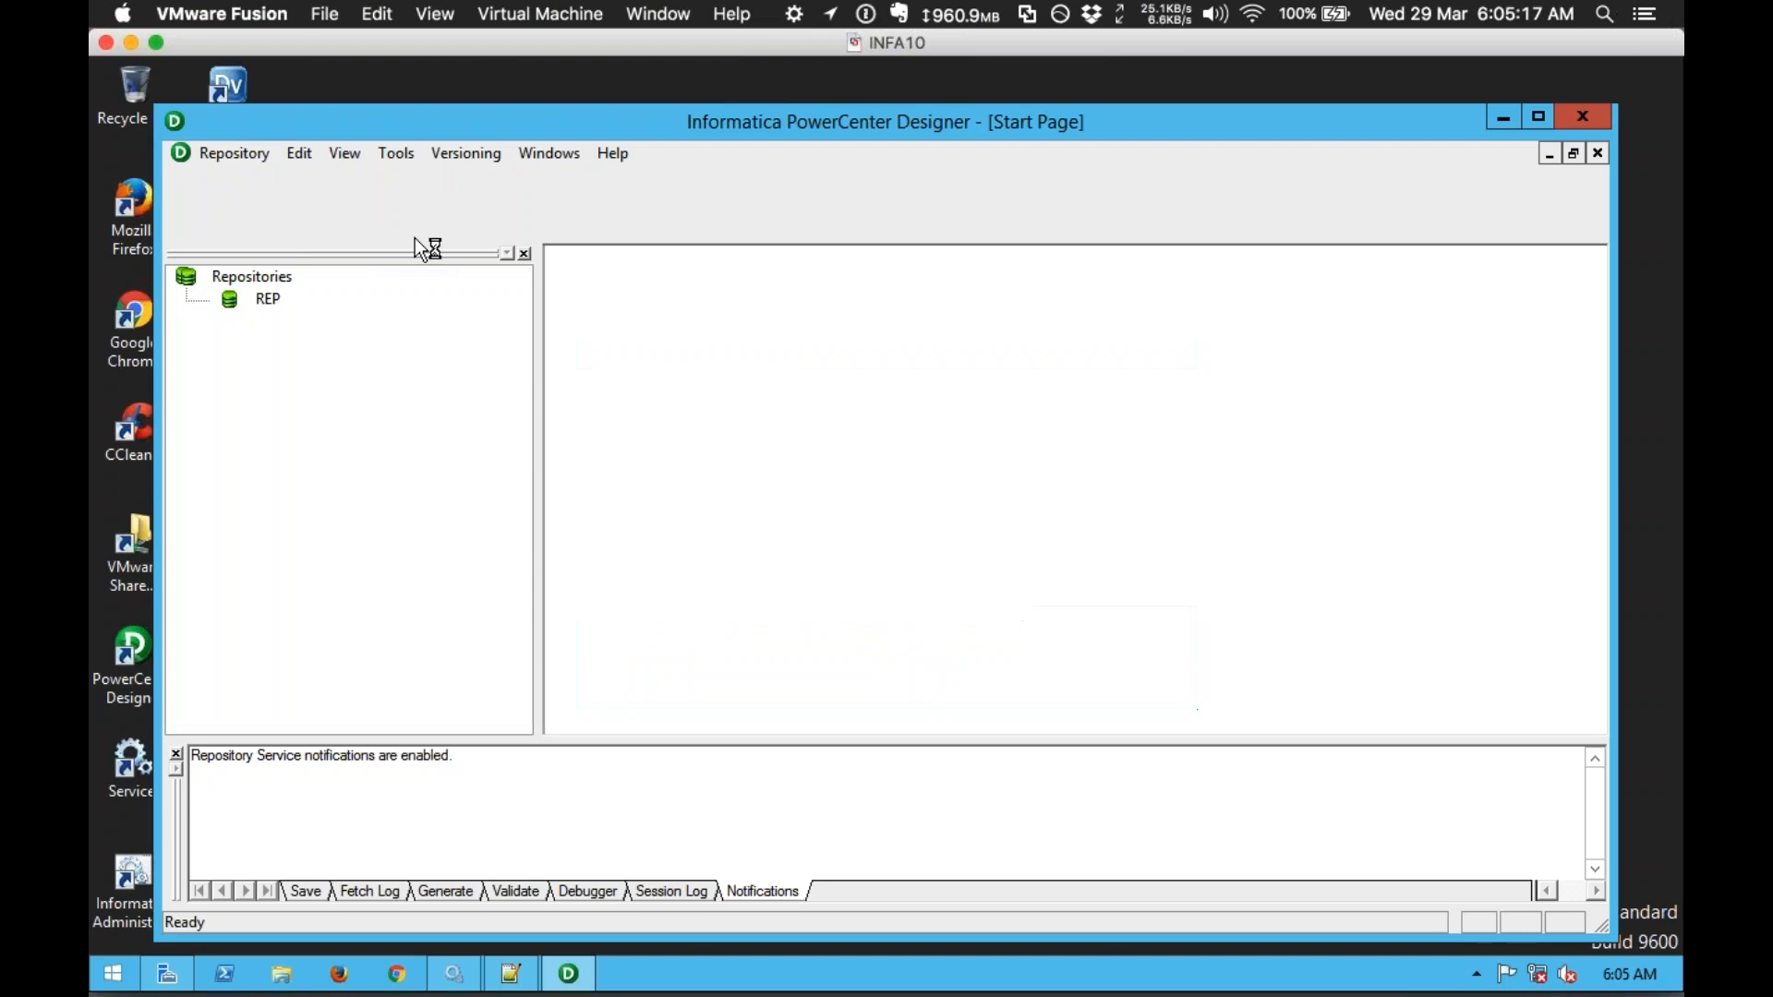
double_click(491, 118)
left_click(195, 243)
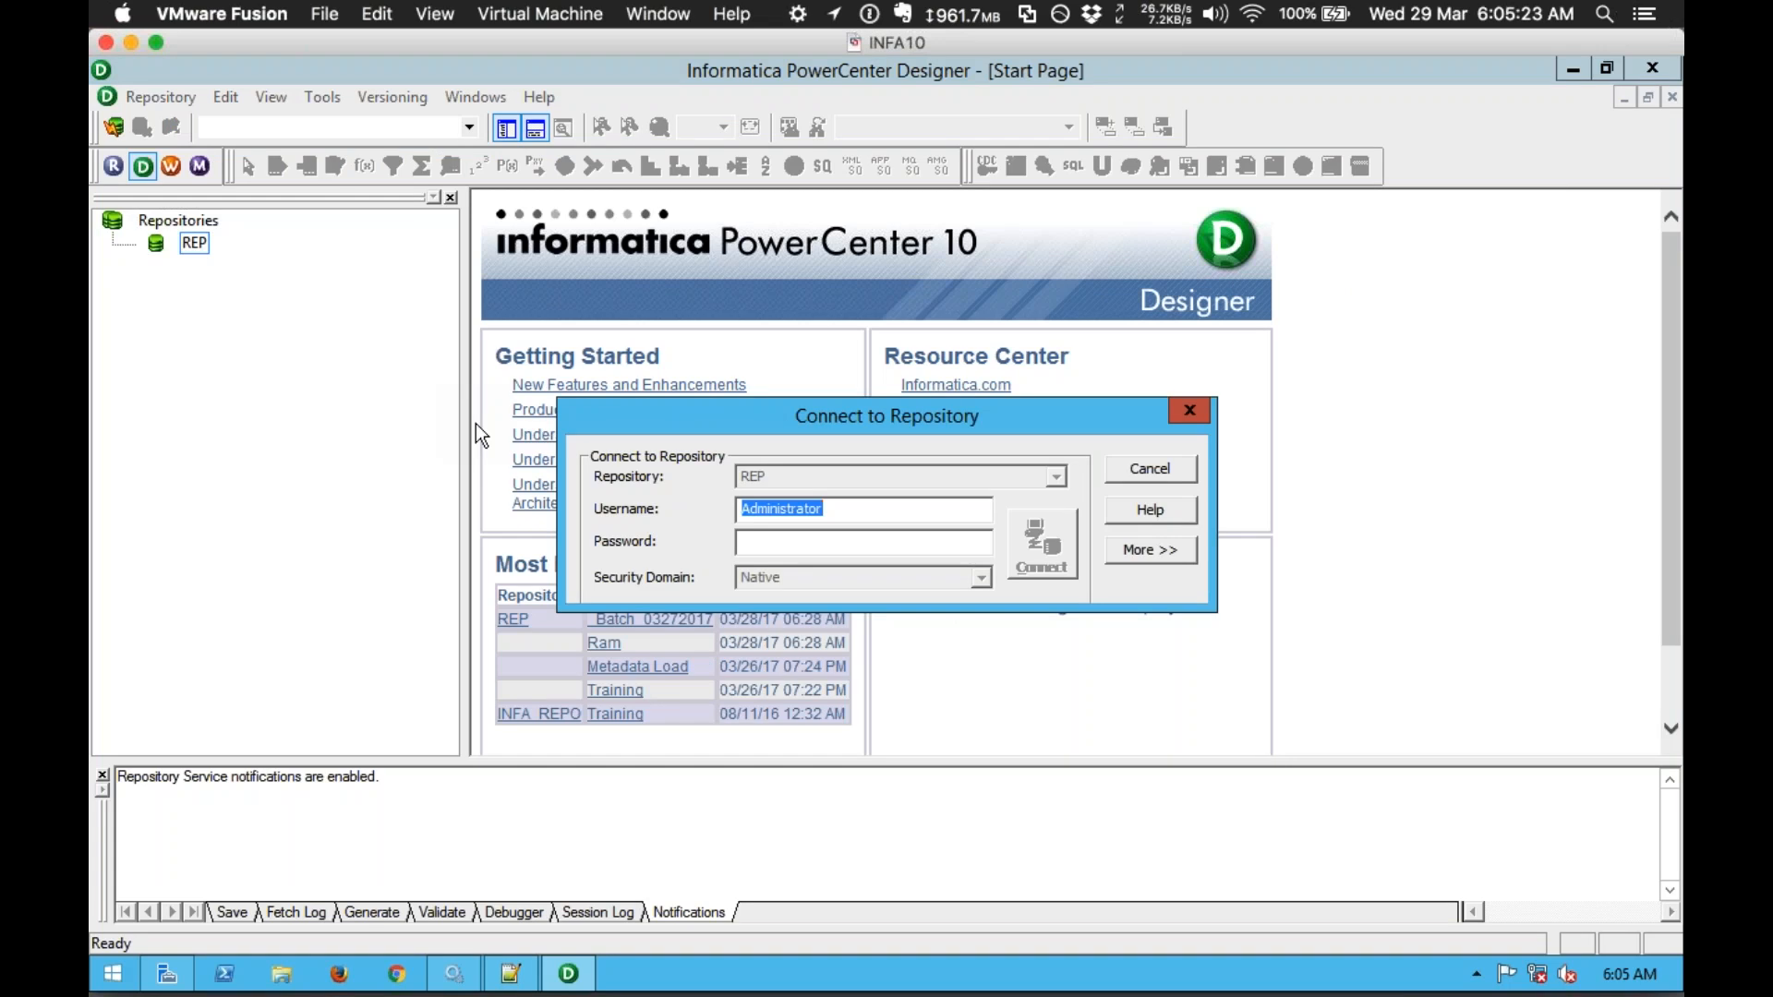
key("Tab")
type("**************")
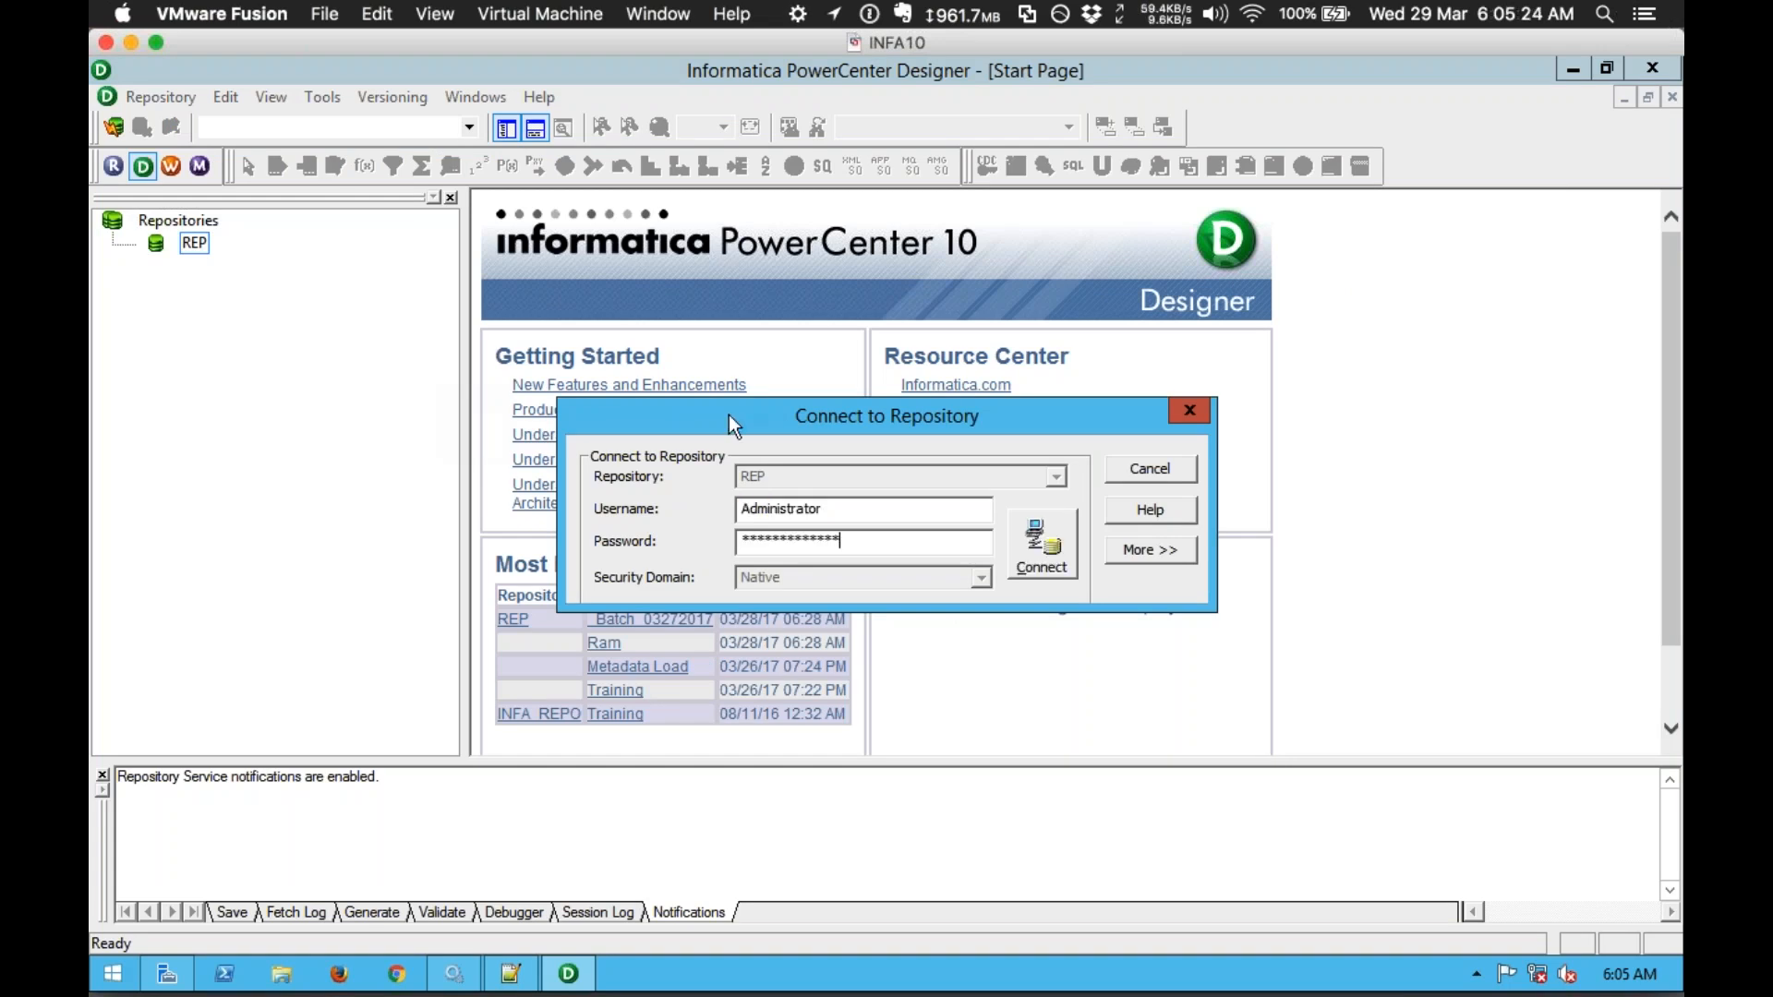
left_click(1039, 560)
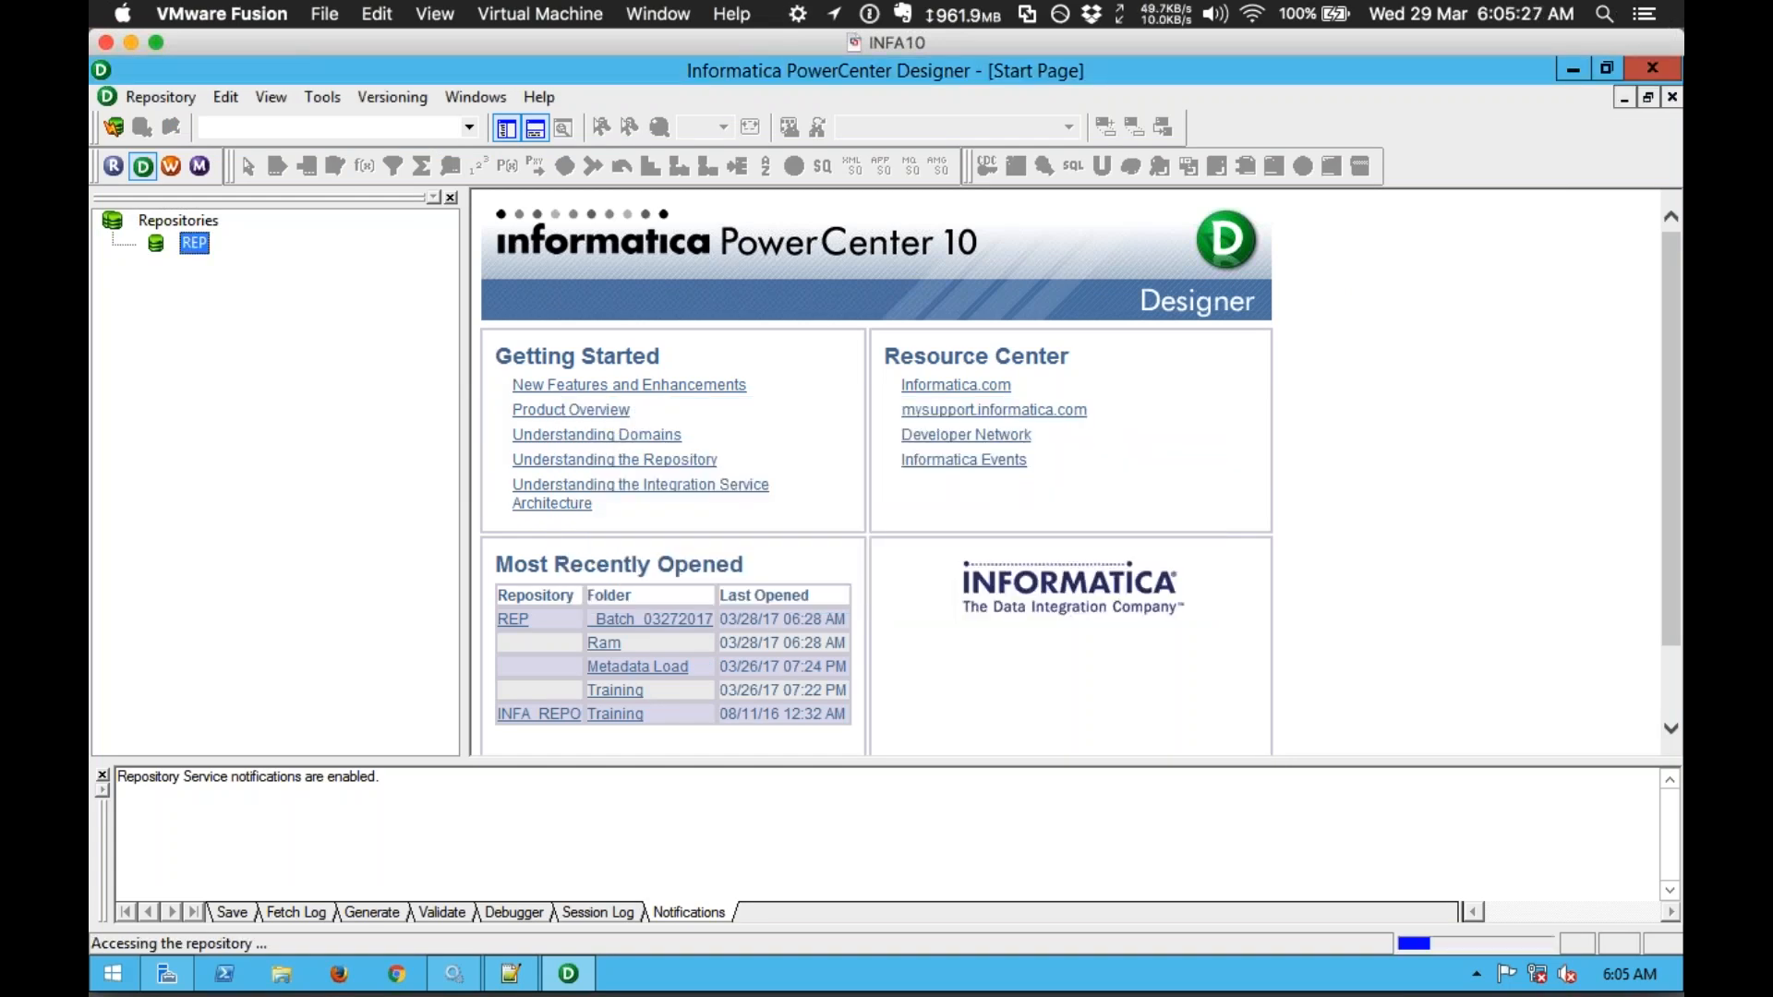
left_click(539, 135)
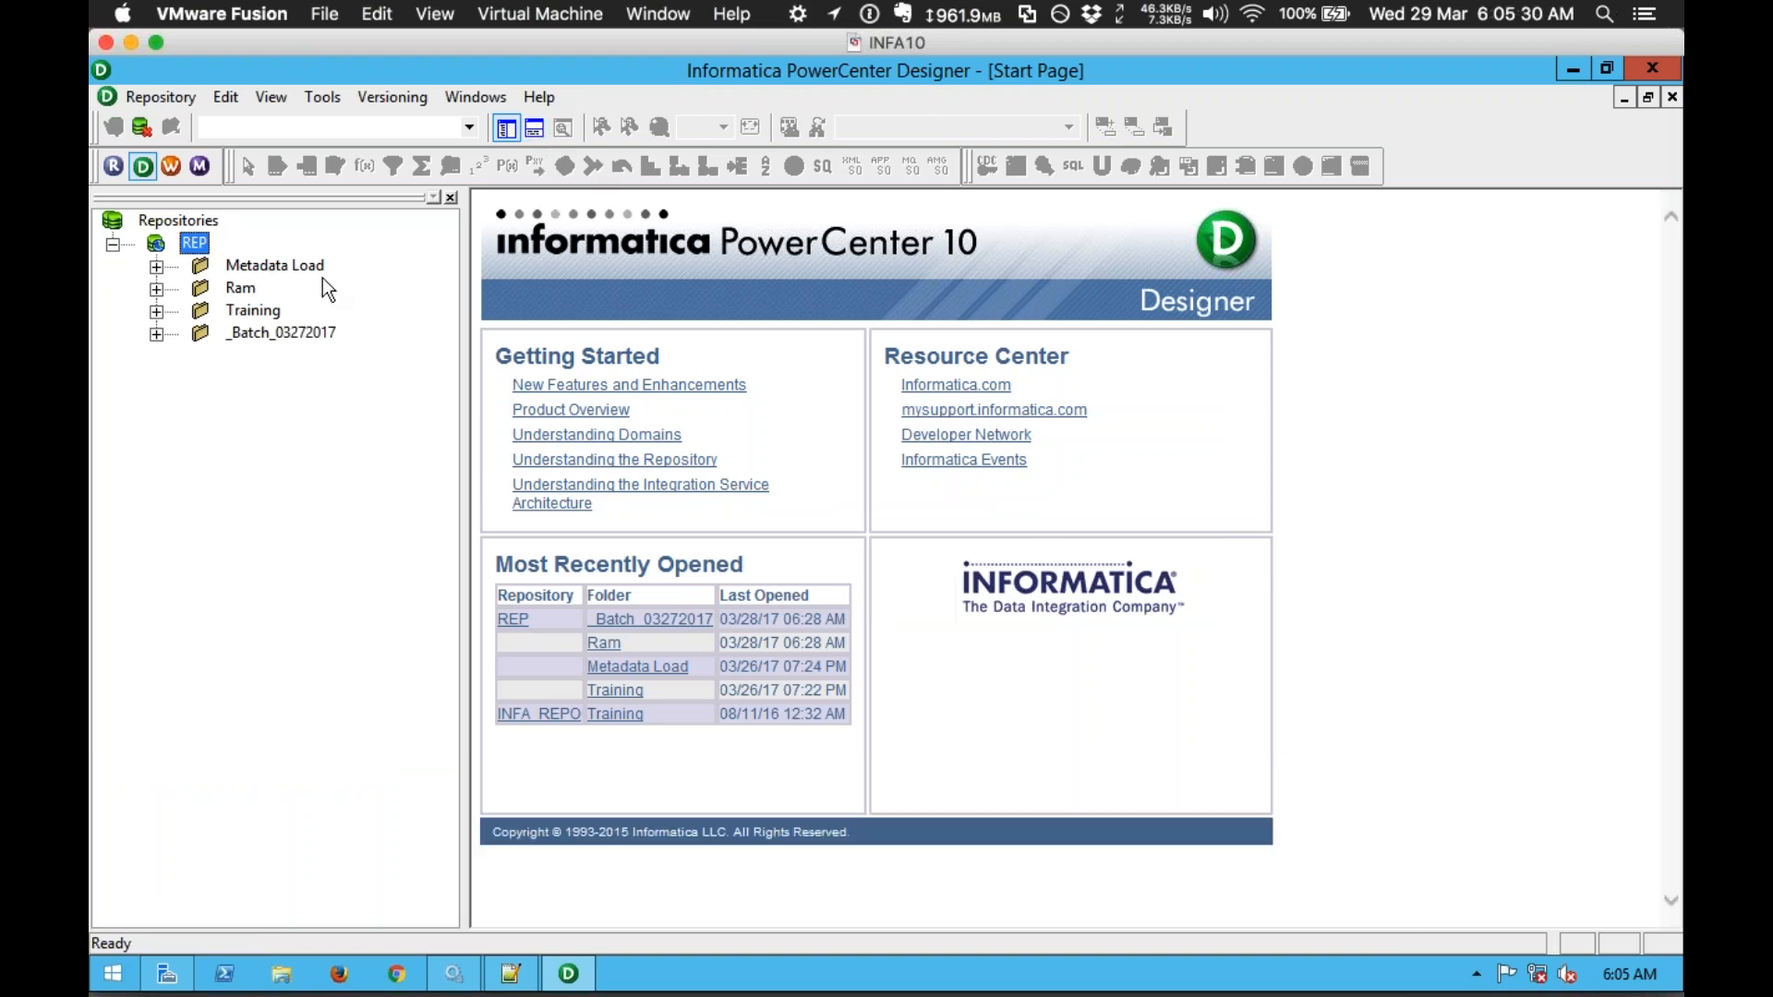
Step: Open the _Batch_03272017 folder, hide the Navigator and Output panels, and select Router INPUT ports
double_click(269, 332)
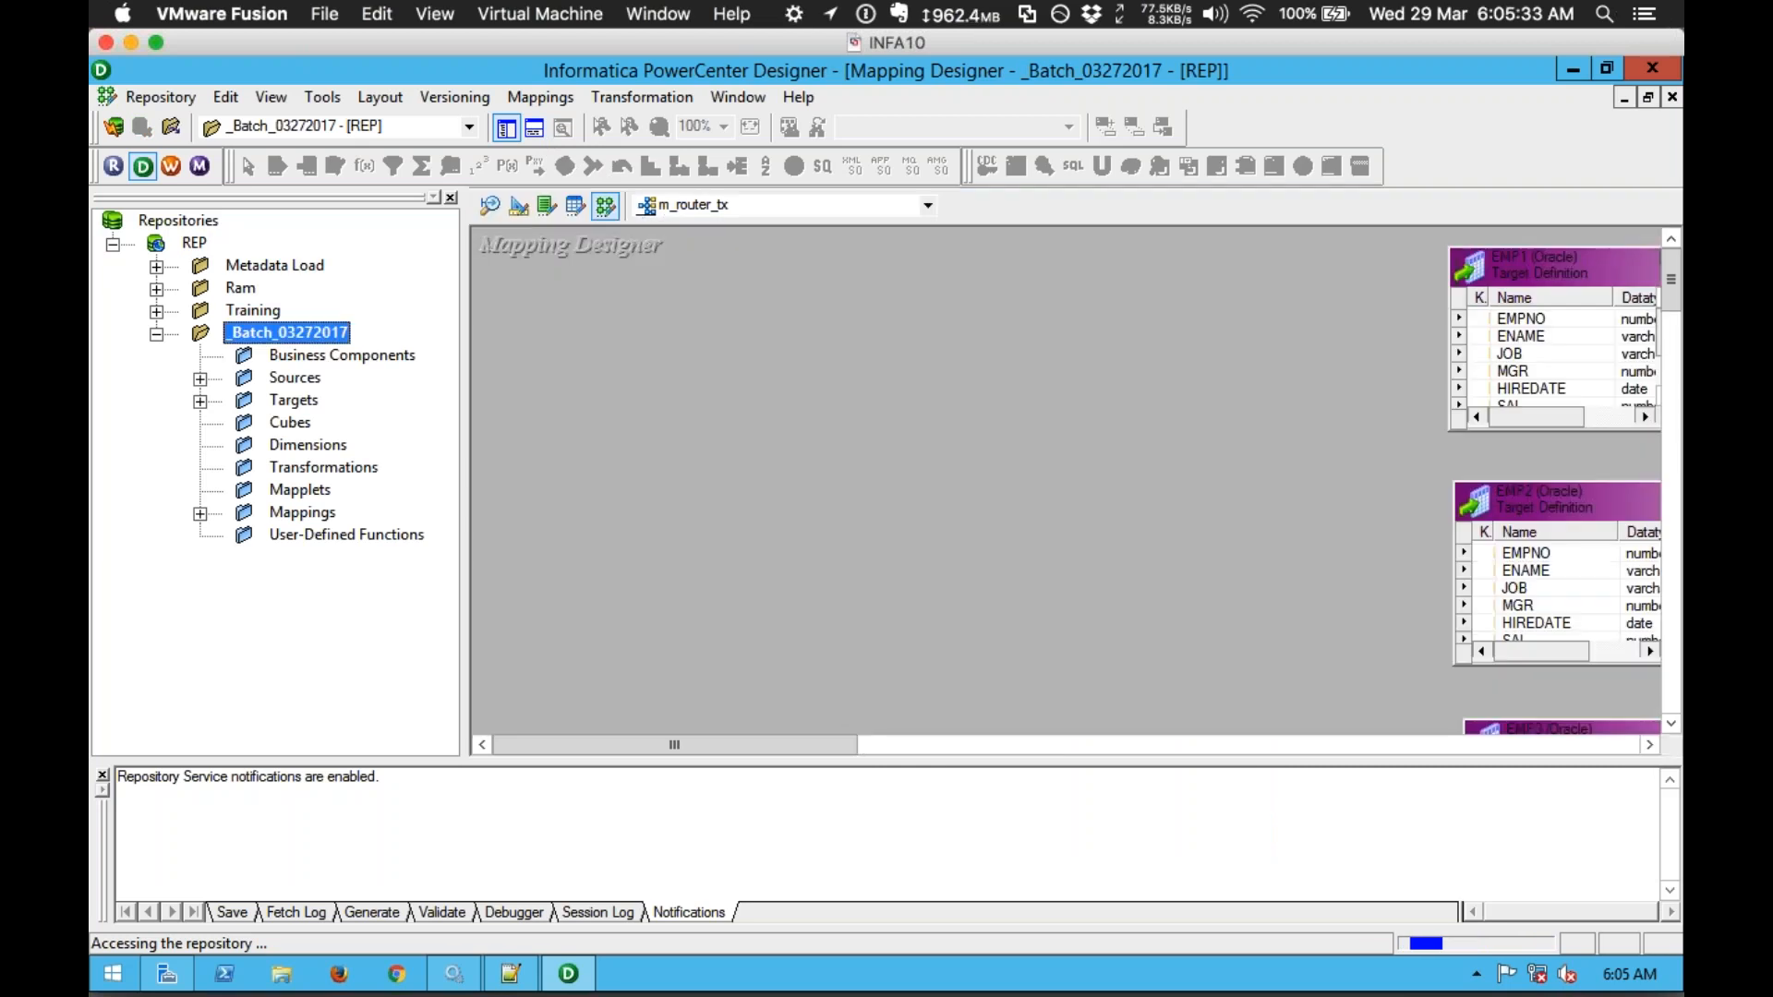
left_click(506, 128)
left_click(535, 128)
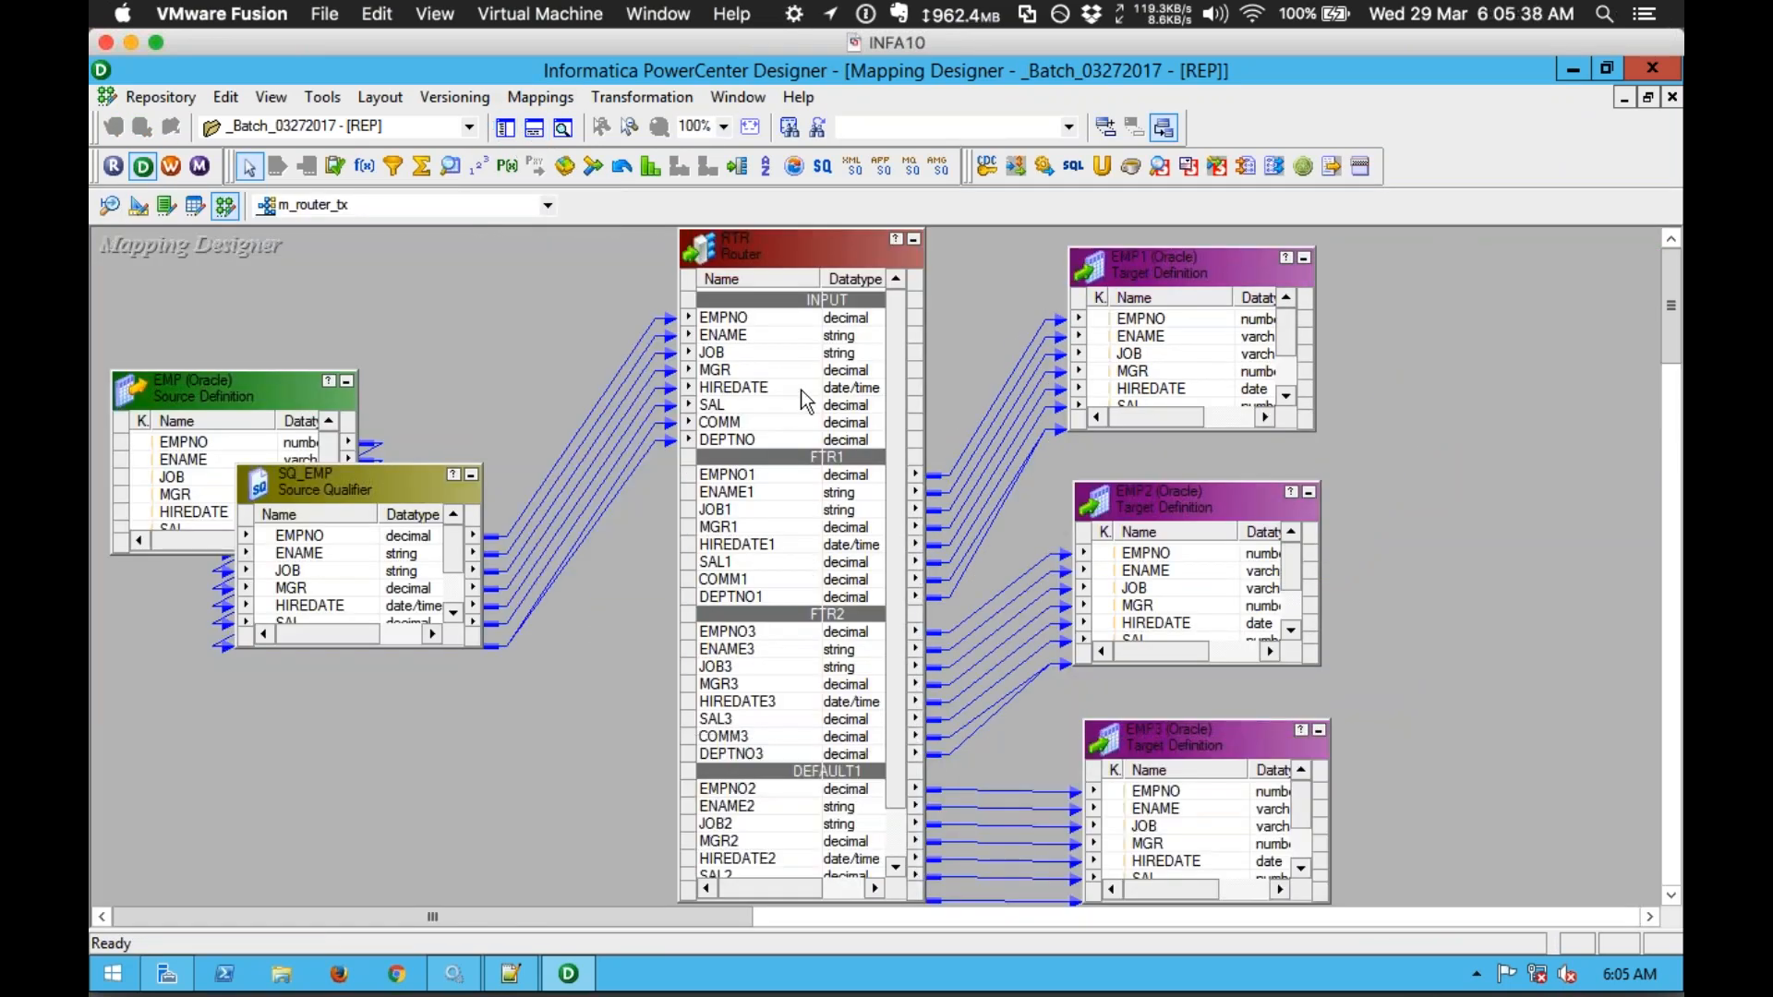
left_click(750, 325)
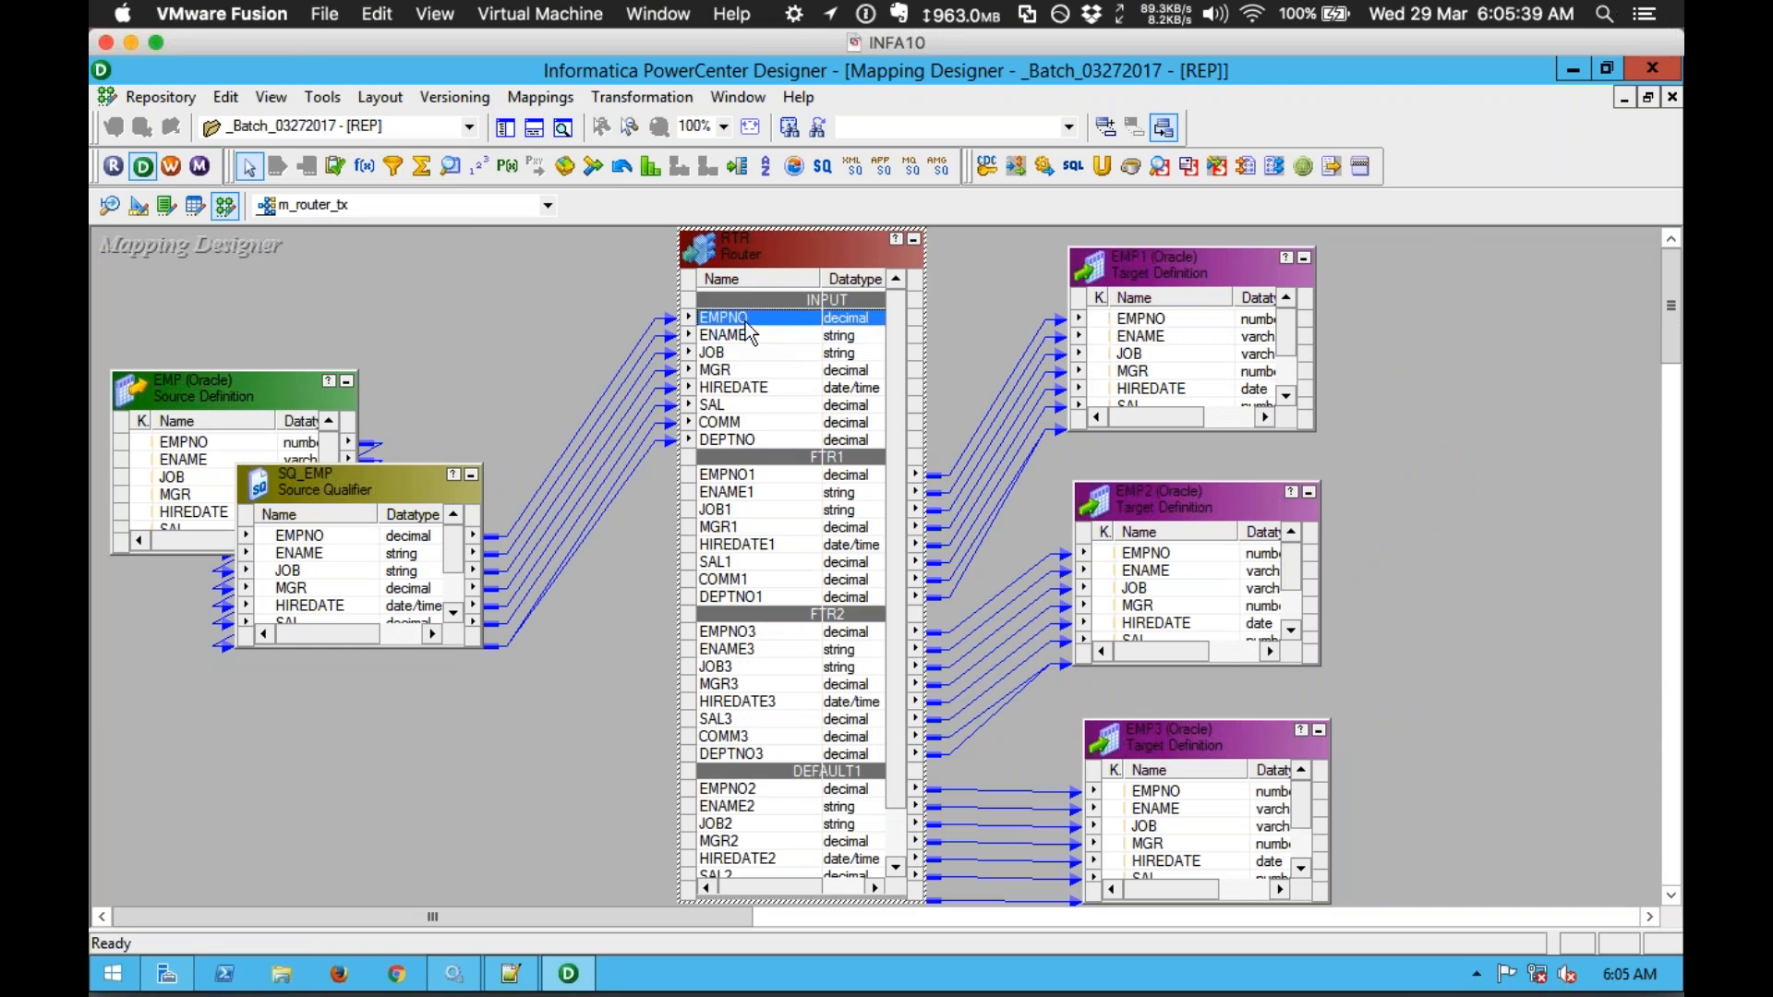
left_click(748, 441, "shift")
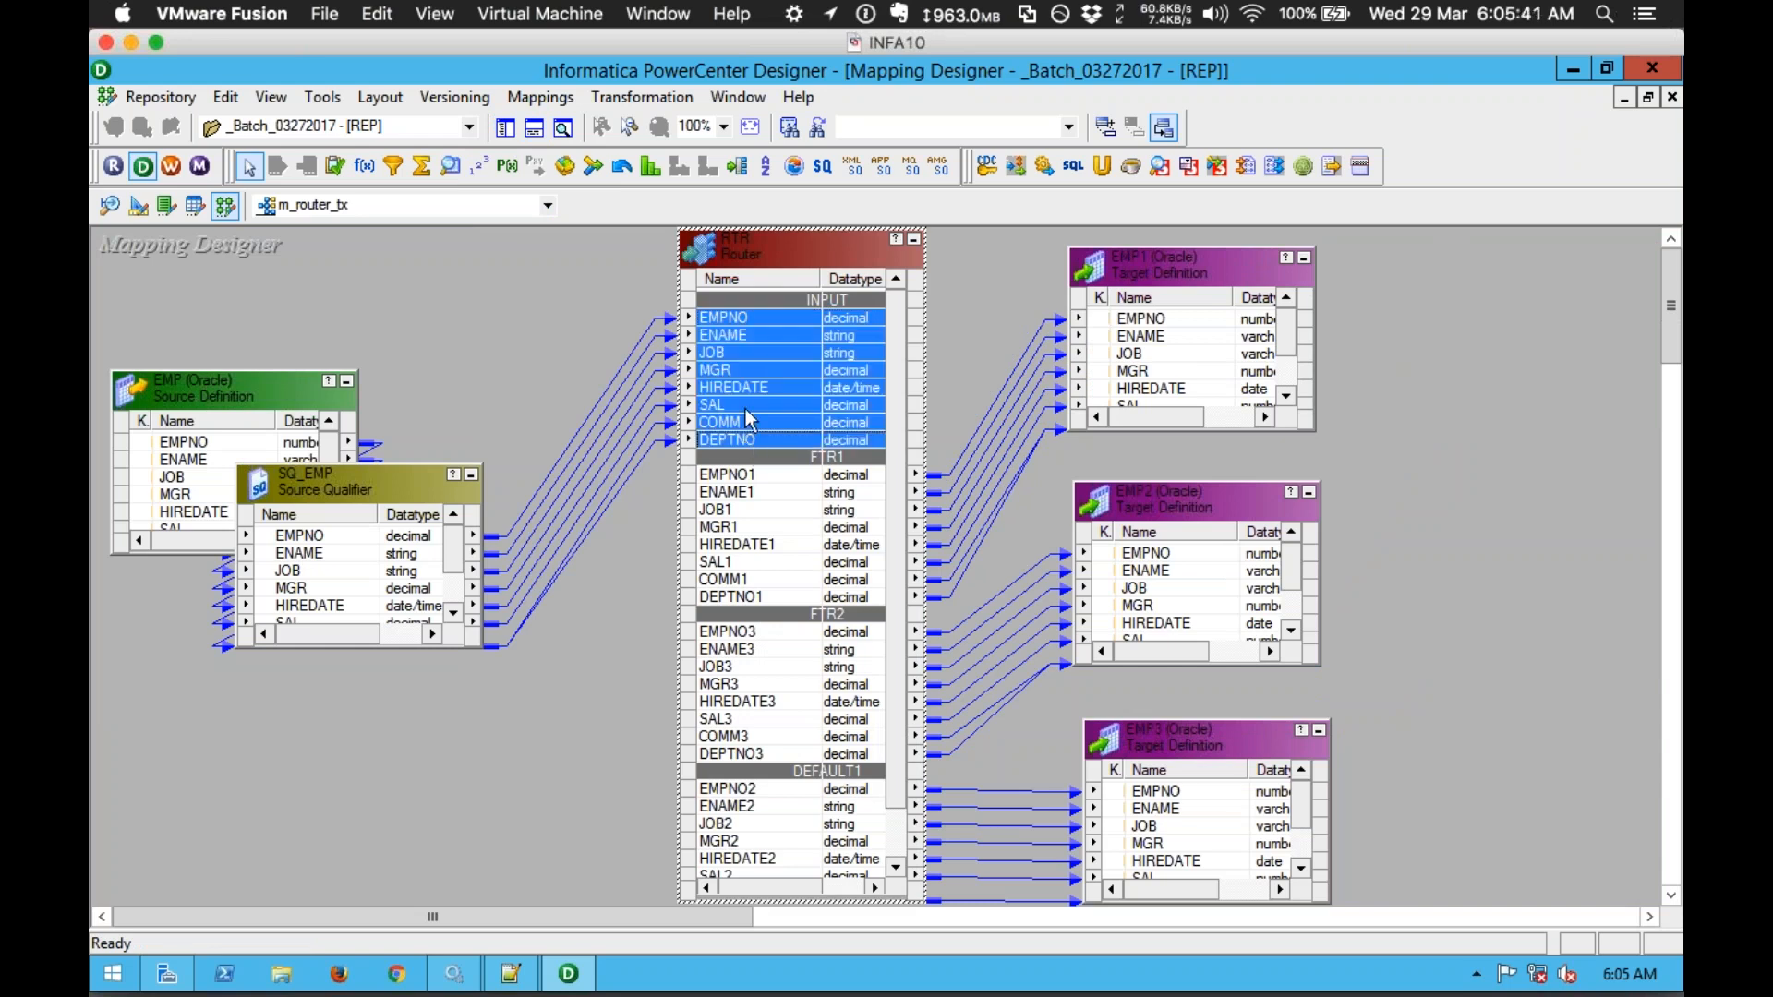
left_click(735, 318)
left_click_drag(735, 318, 980, 310)
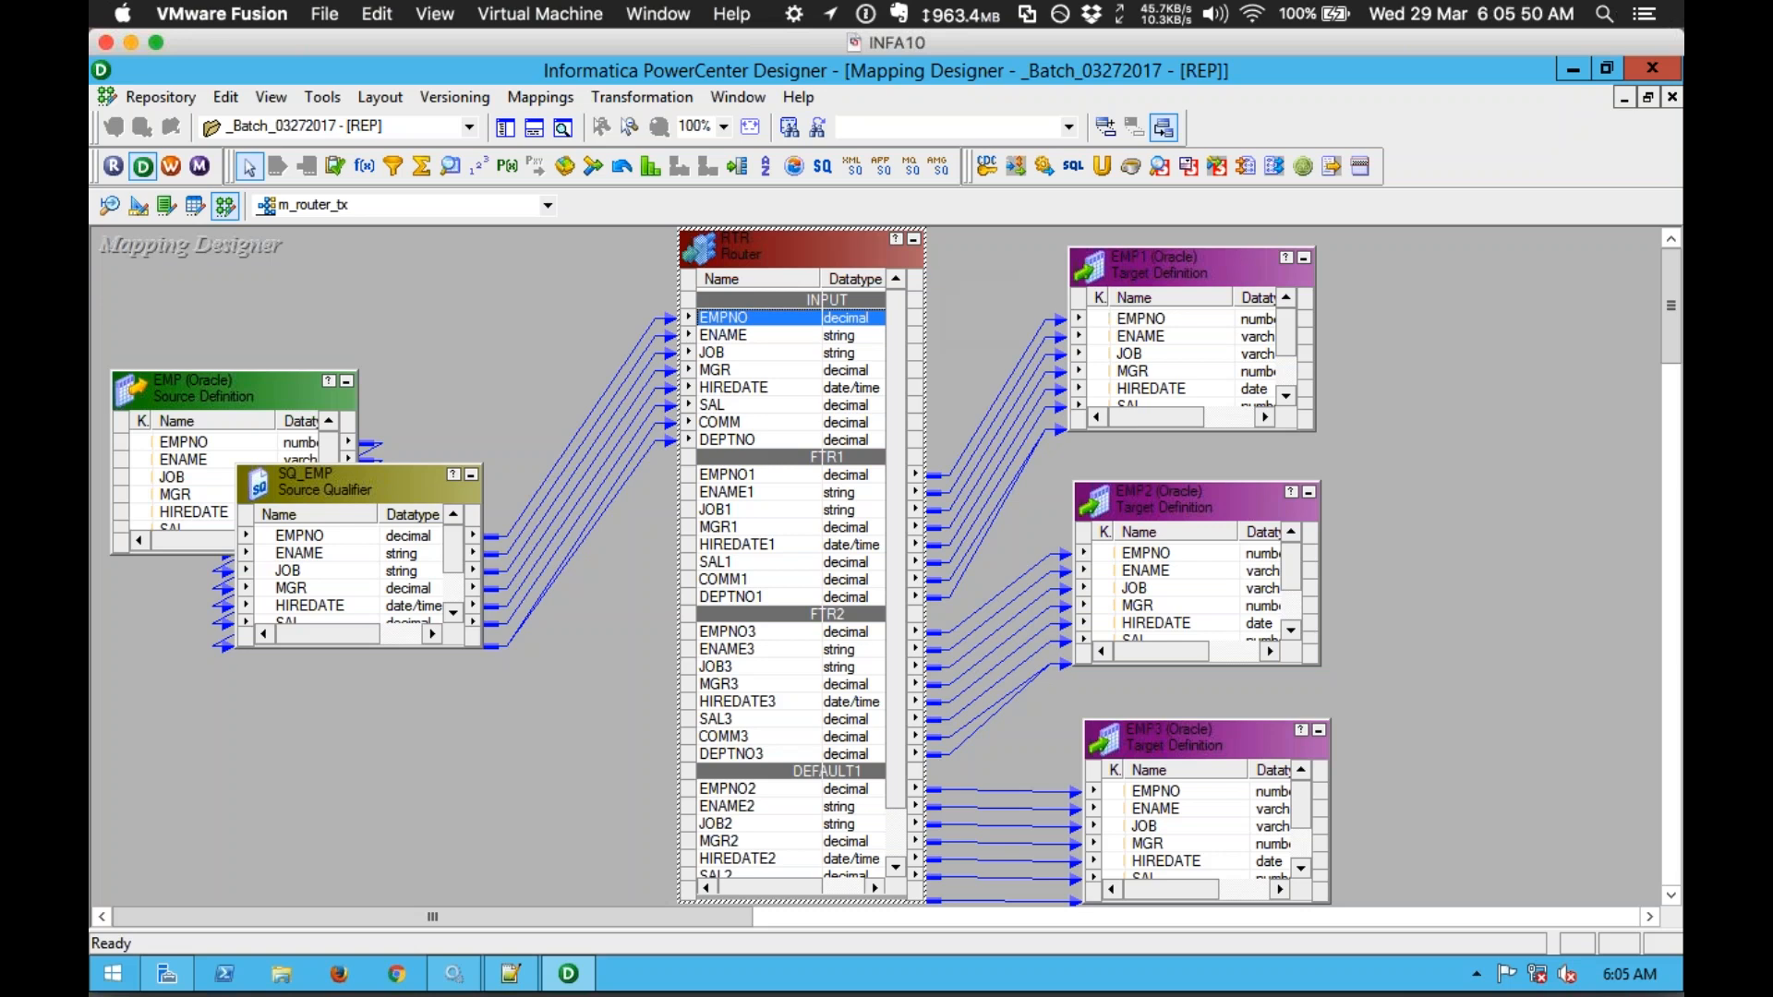
Step: Select ports across the Router's FTR1 and INPUT groups, then clear the selection
left_click(756, 480)
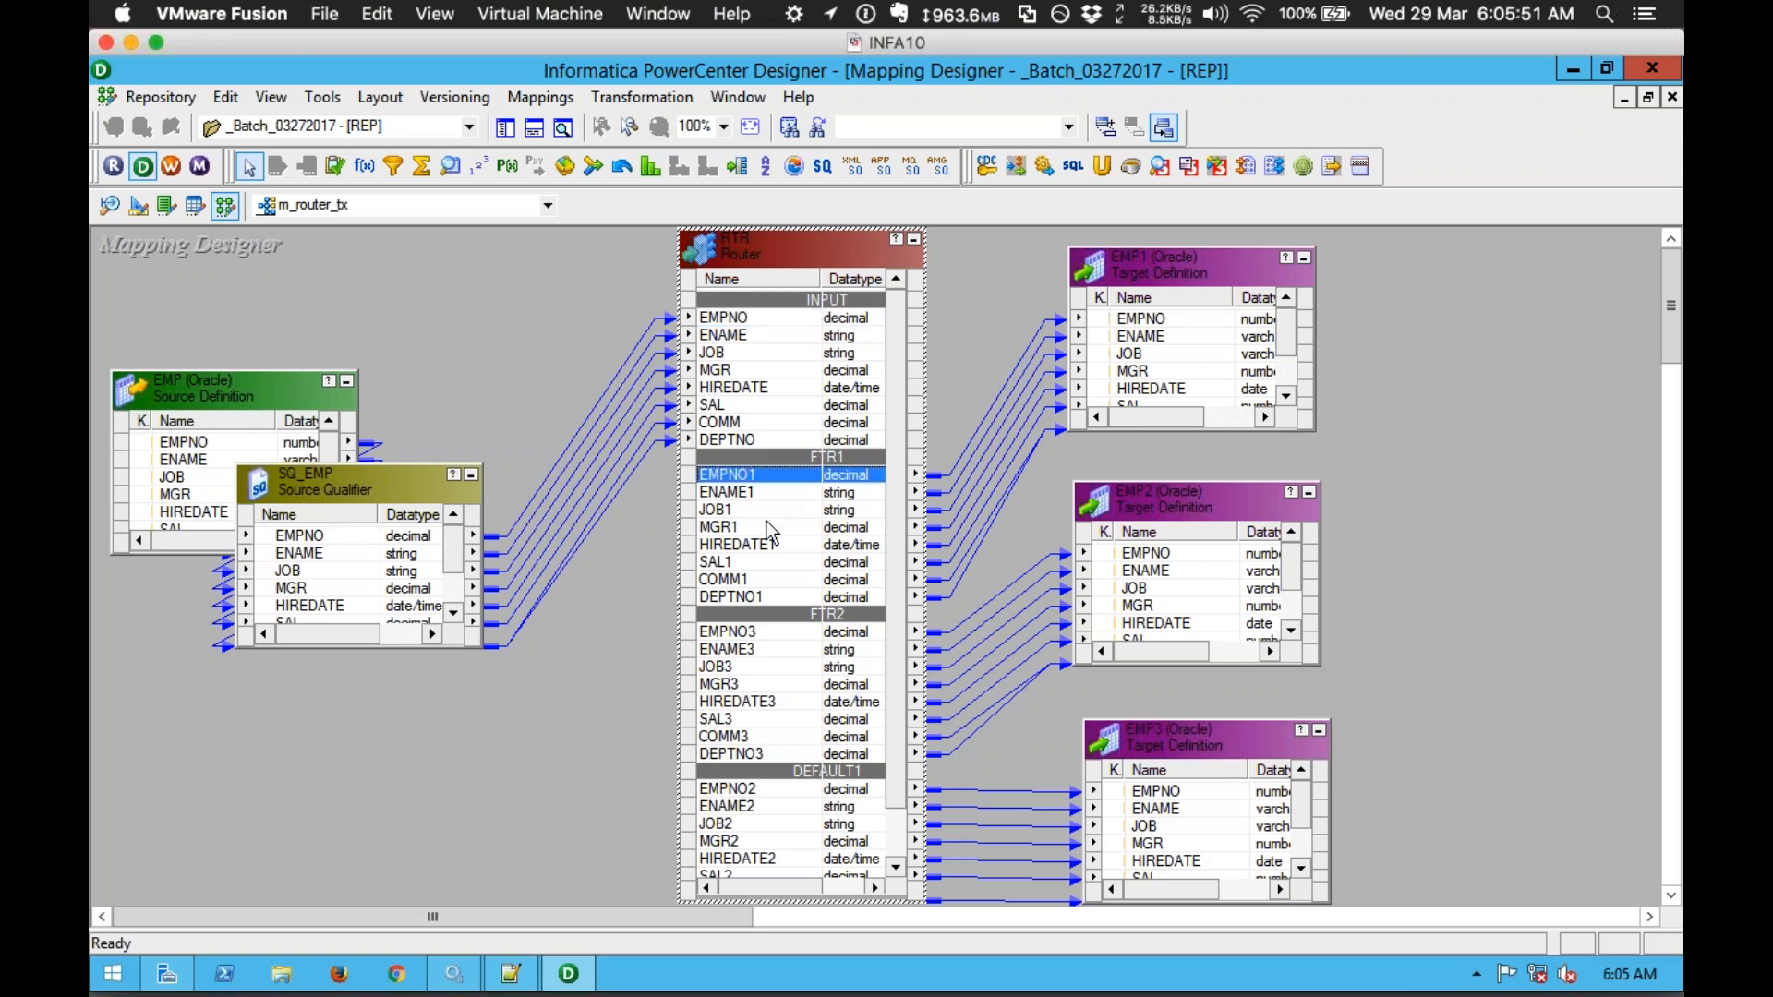
left_click(776, 585, "shift")
left_click(774, 590)
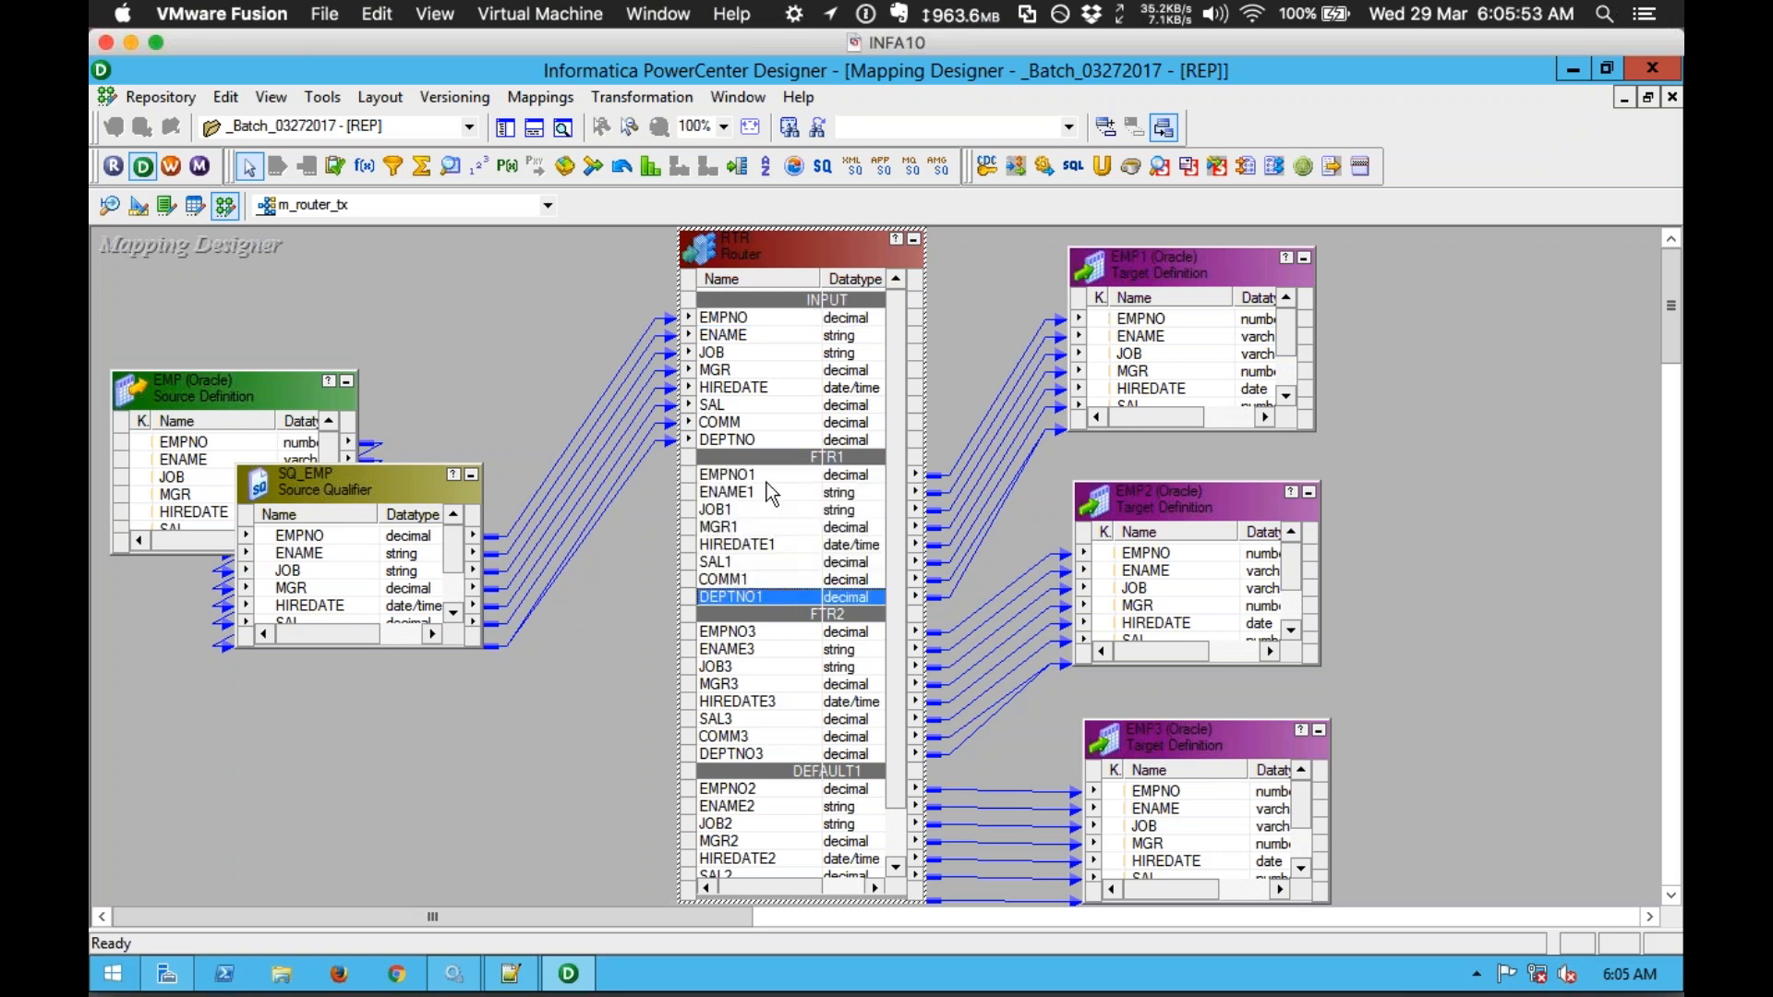
left_click(731, 318)
left_click(738, 437, "shift")
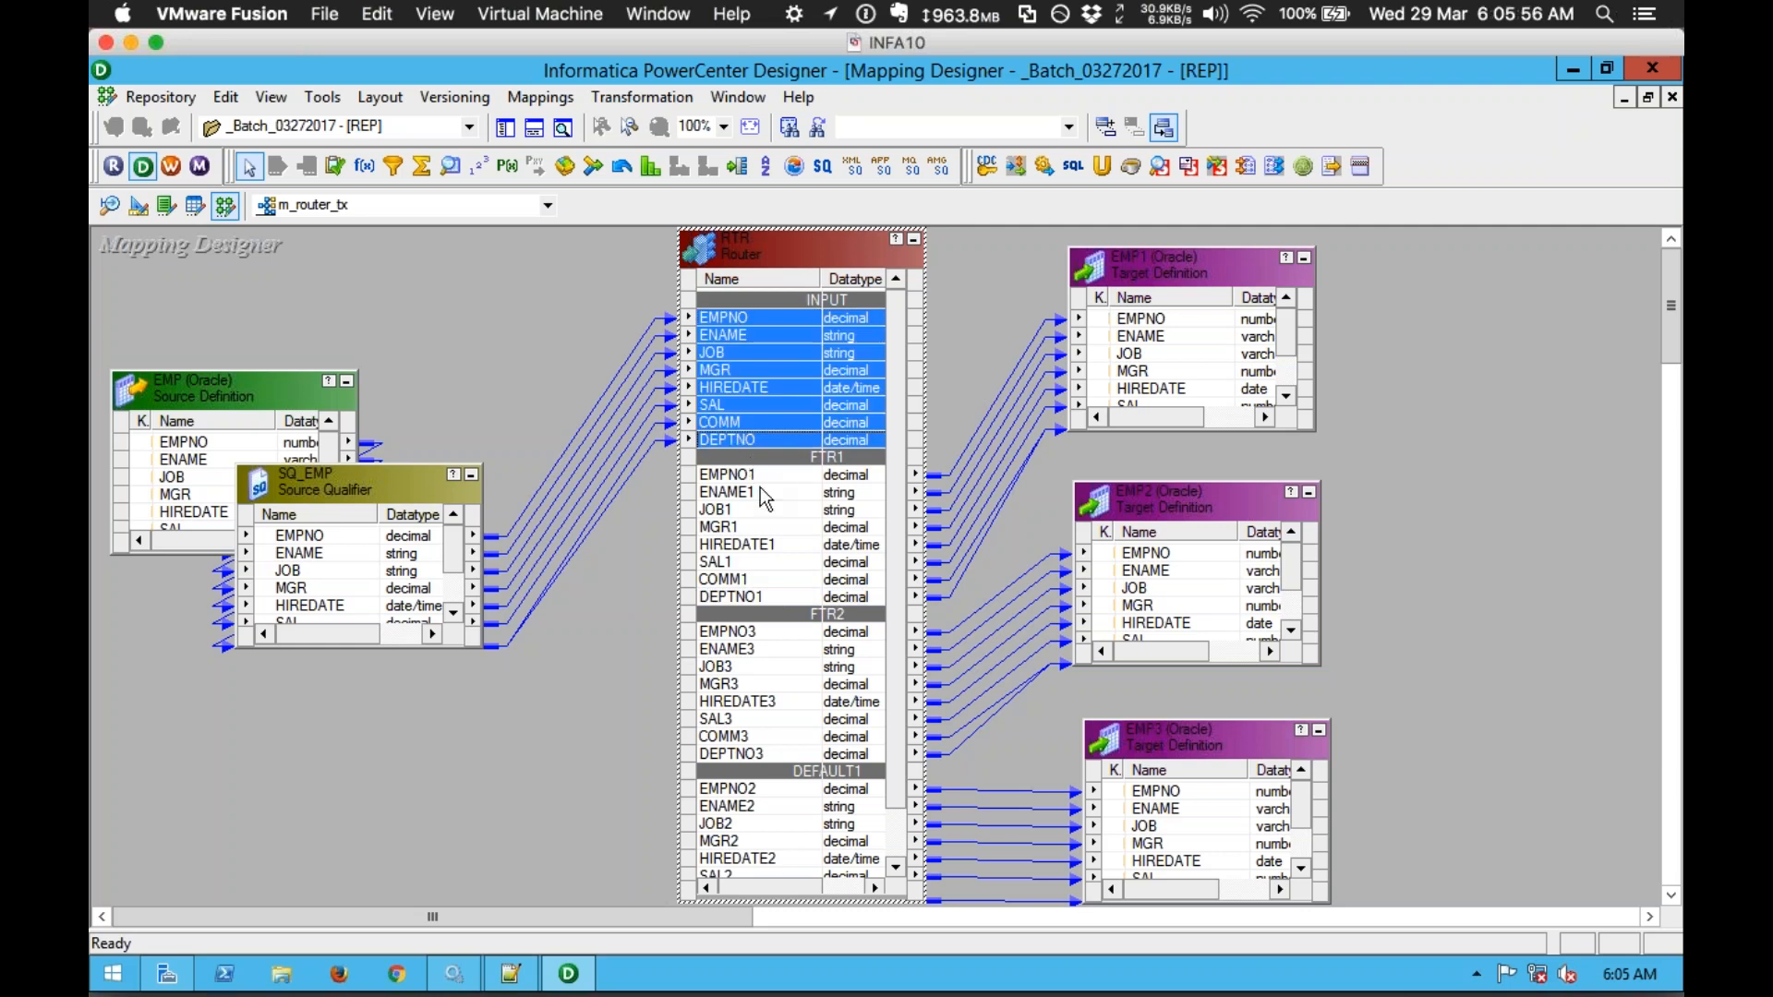
left_click(759, 475)
left_click(756, 595, "shift")
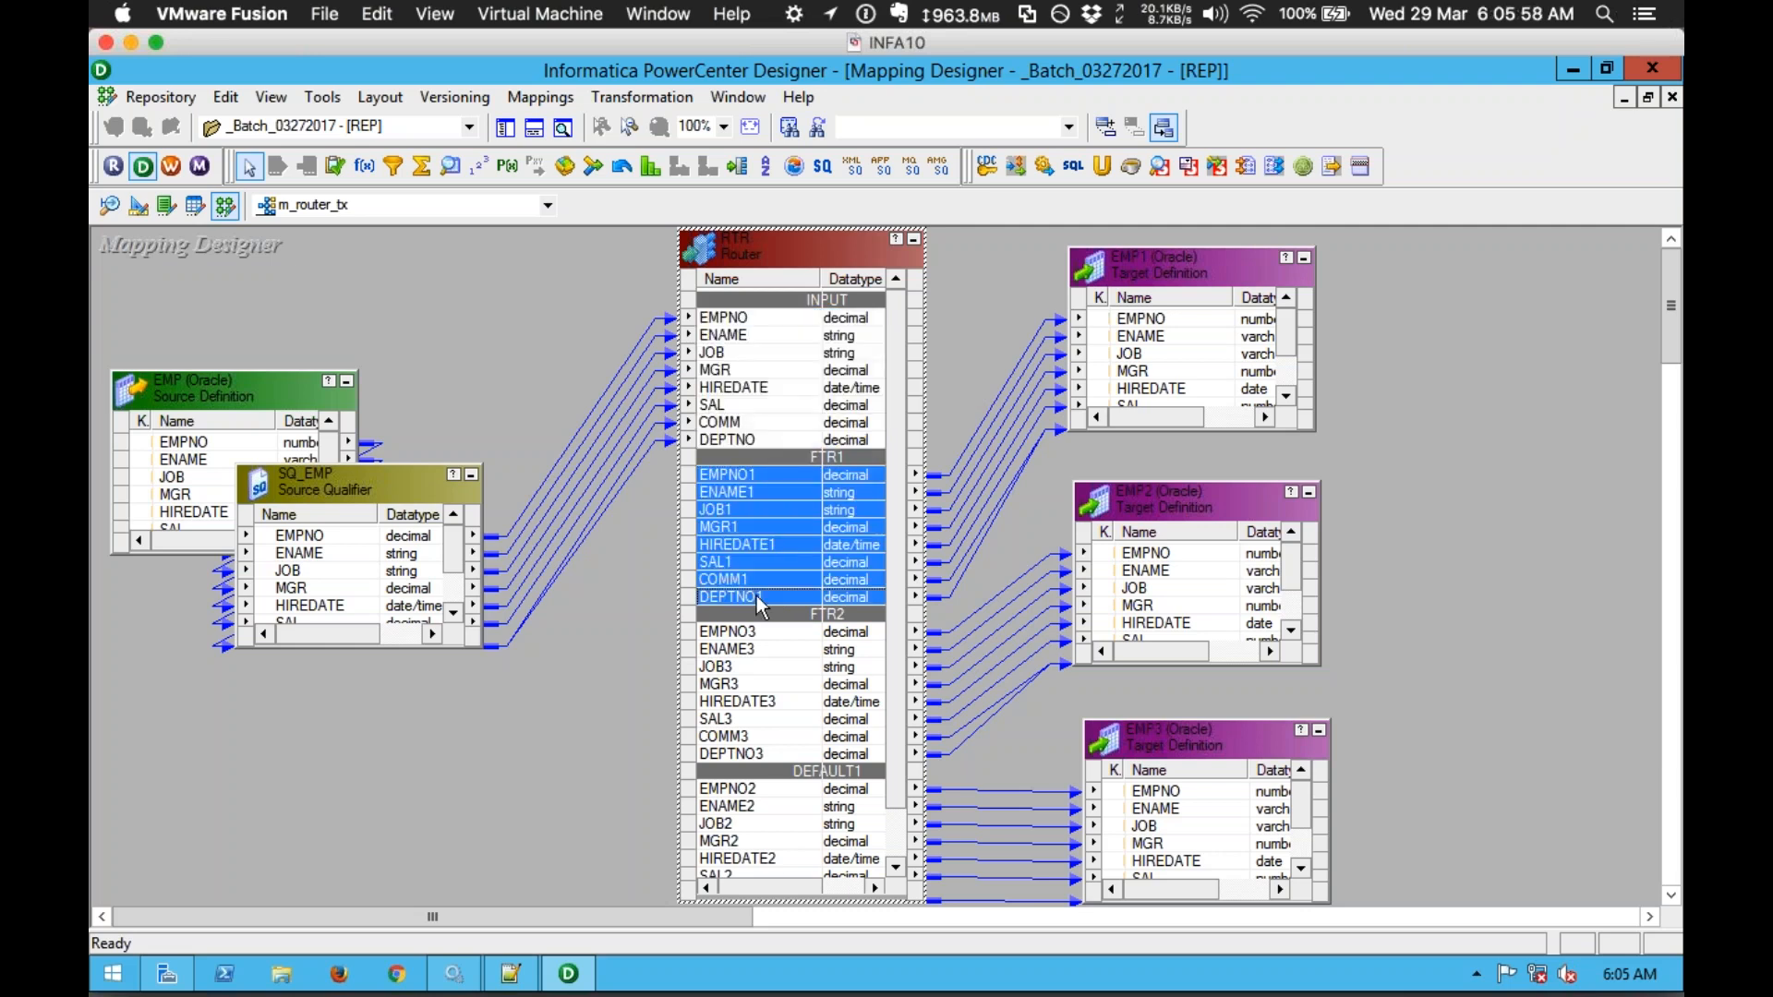
left_click(939, 330)
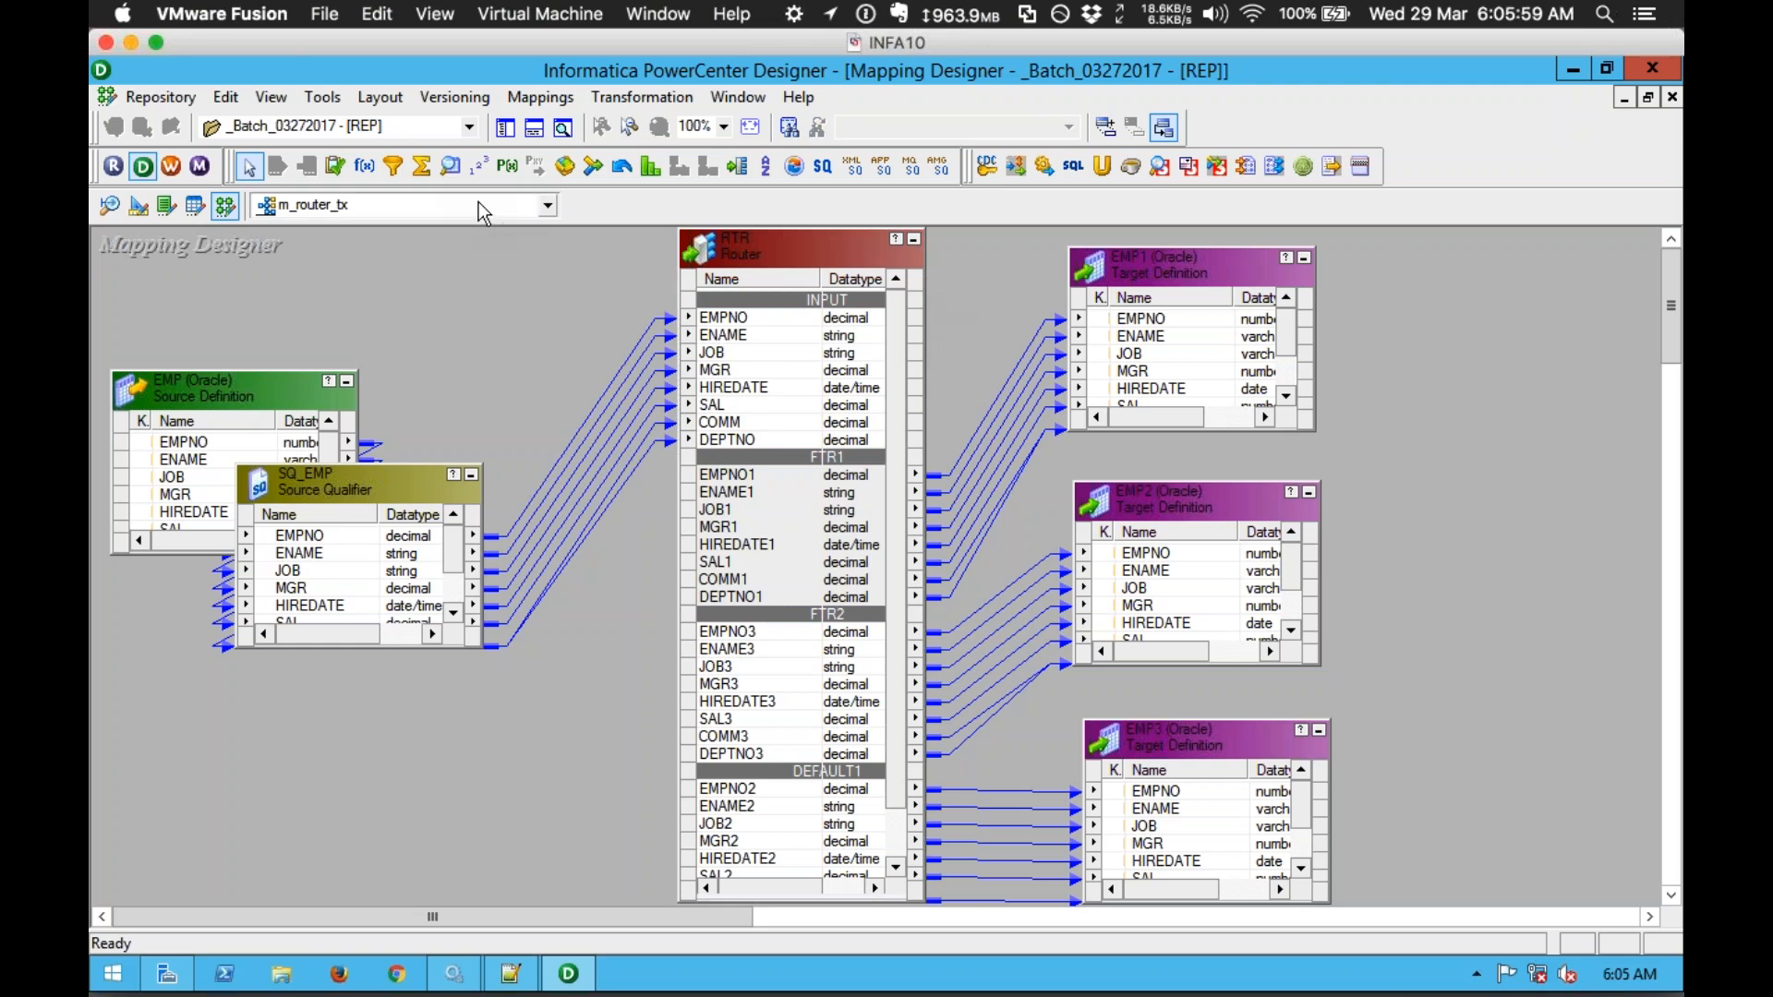
Step: Show the Navigator again and expand the folder's Mappings list to m_filter_tx
left_click(505, 128)
left_click(199, 512)
double_click(369, 559)
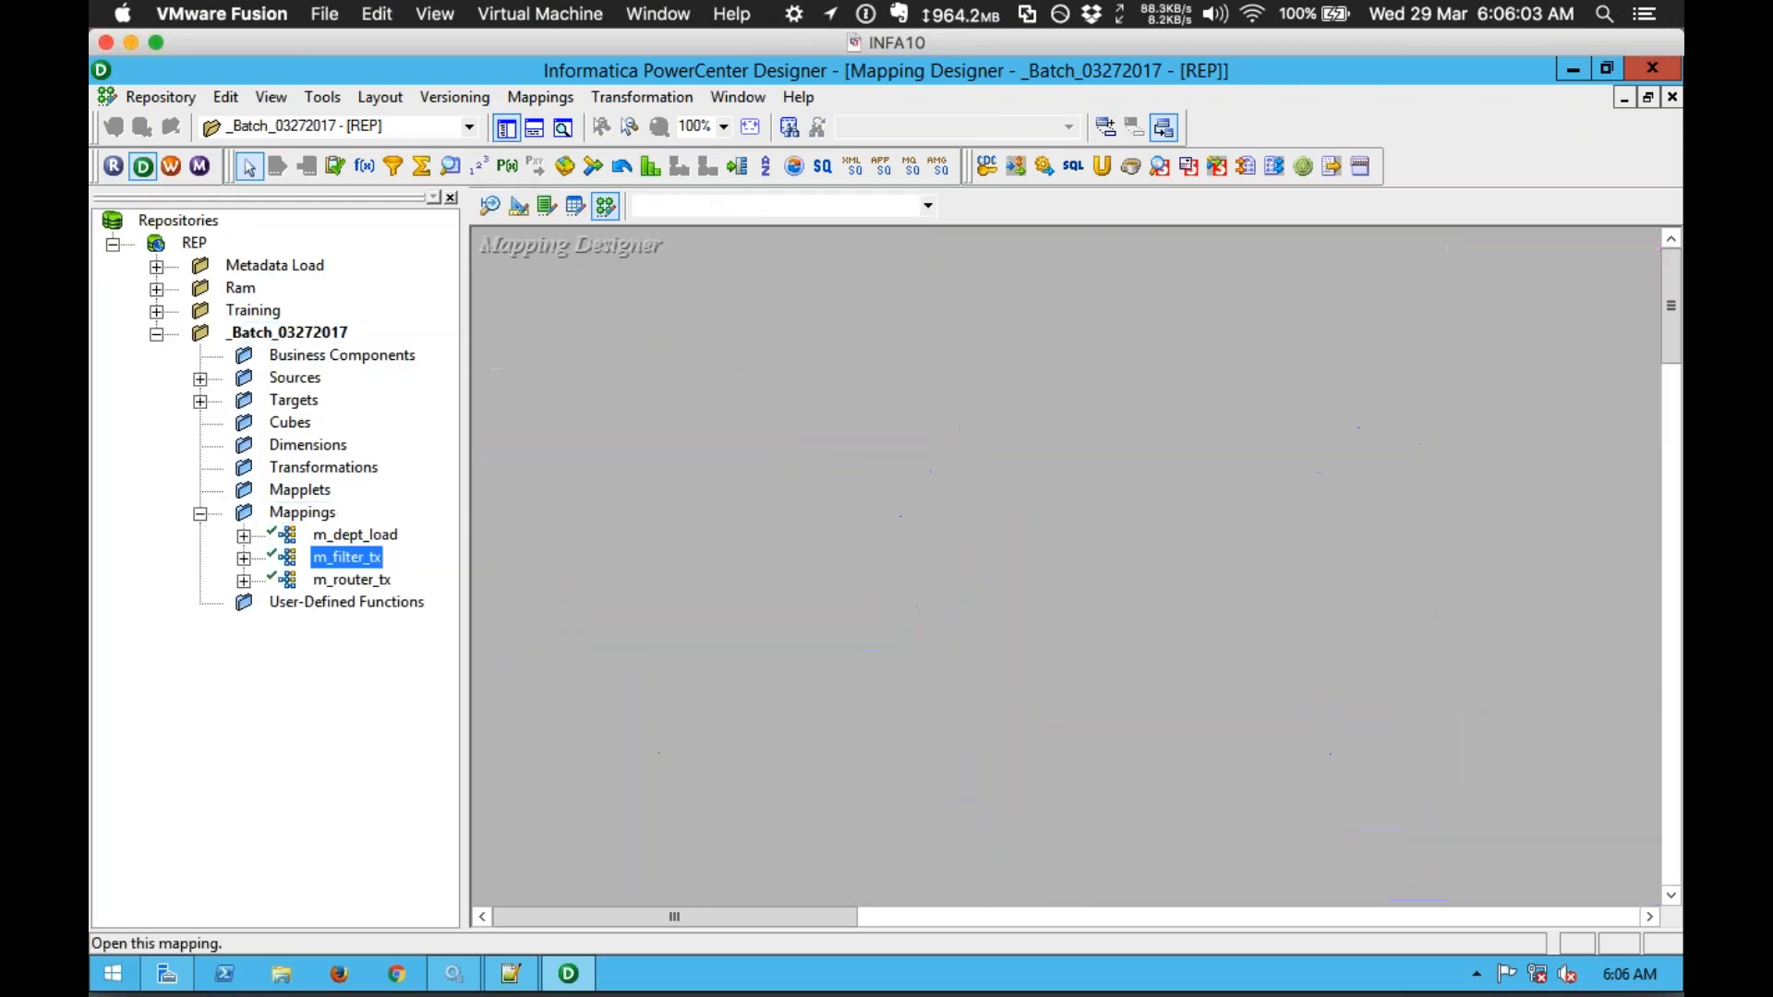
Step: Open m_filter_tx with panels hidden and highlight the links SQ_EMP→FTR and FTR→EMP1
left_click(506, 128)
left_click(534, 127)
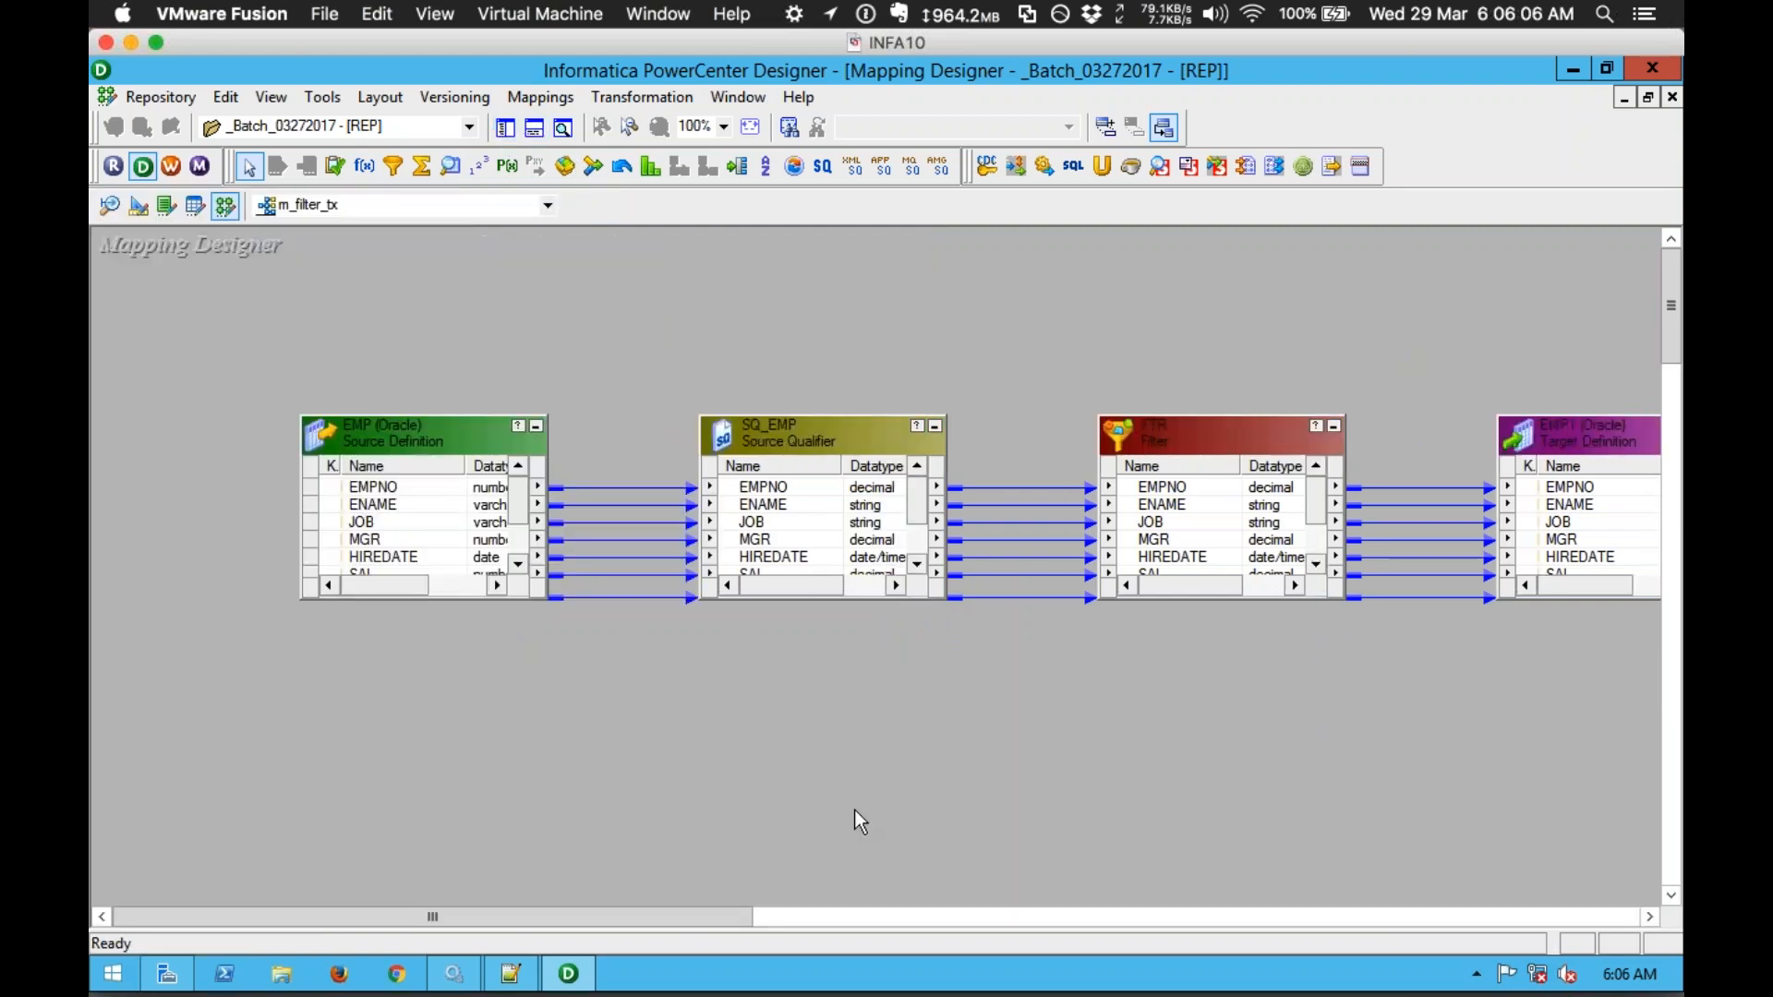
left_click_drag(743, 917, 877, 917)
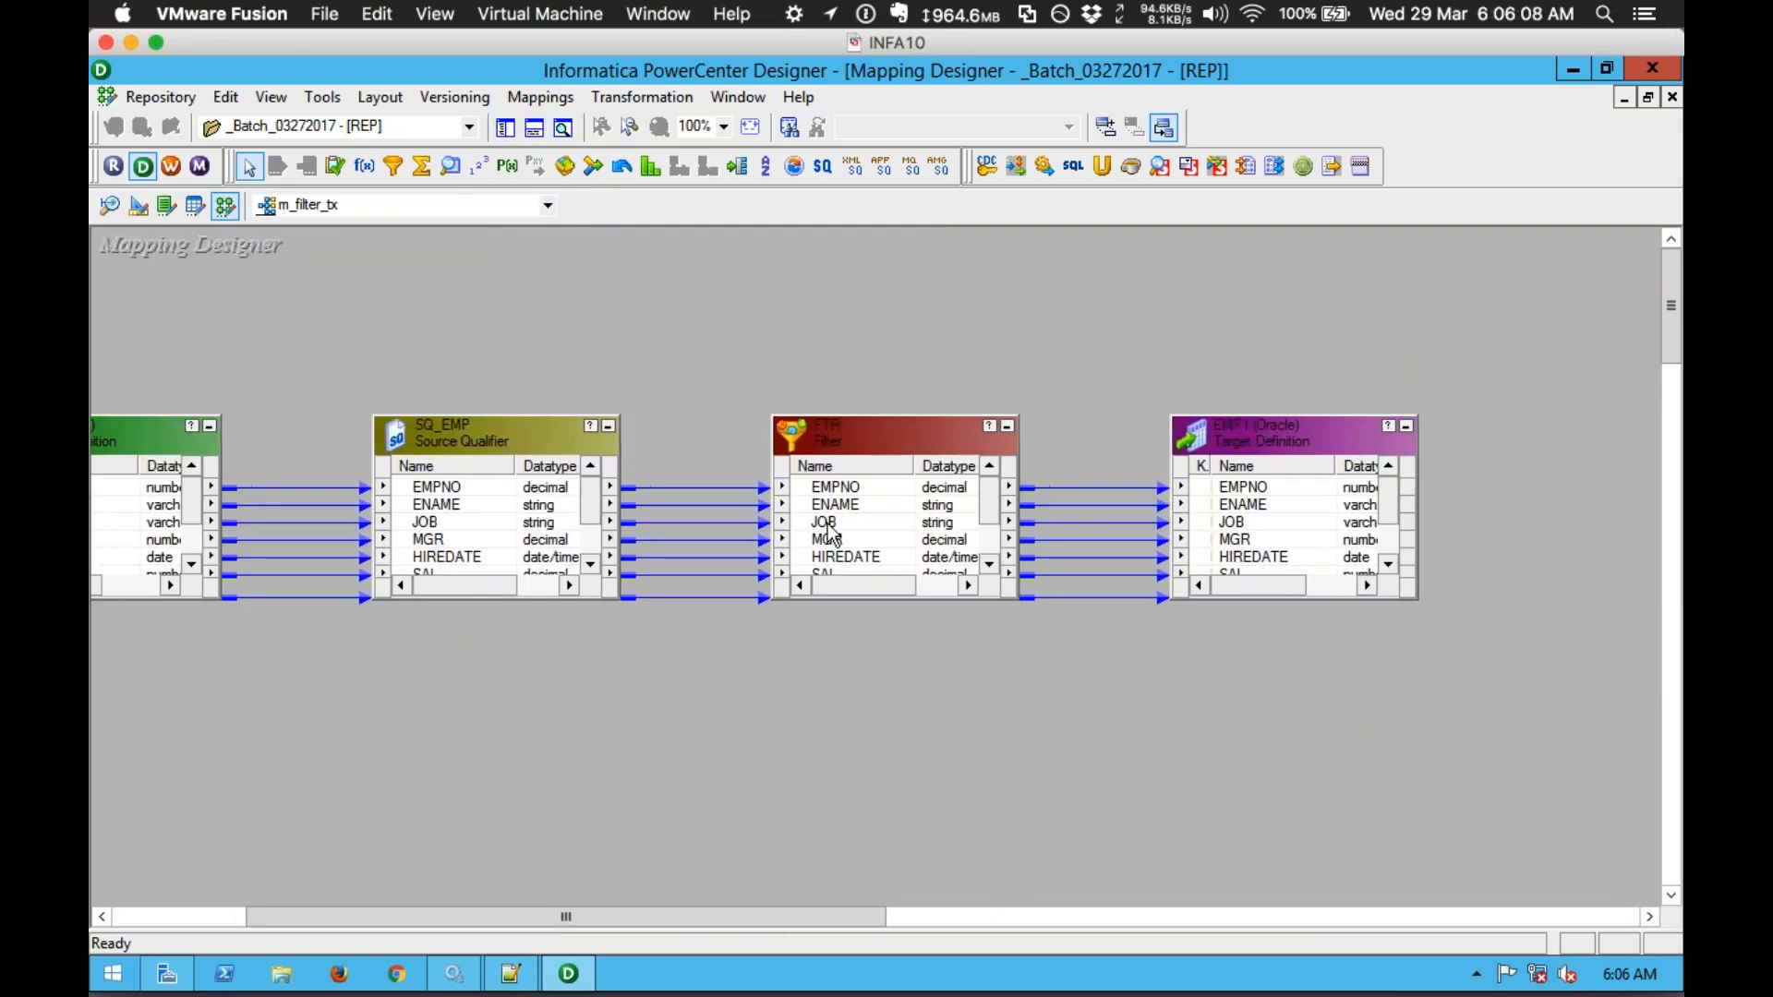
left_click_drag(730, 462, 752, 602)
left_click_drag(1042, 457, 1021, 657)
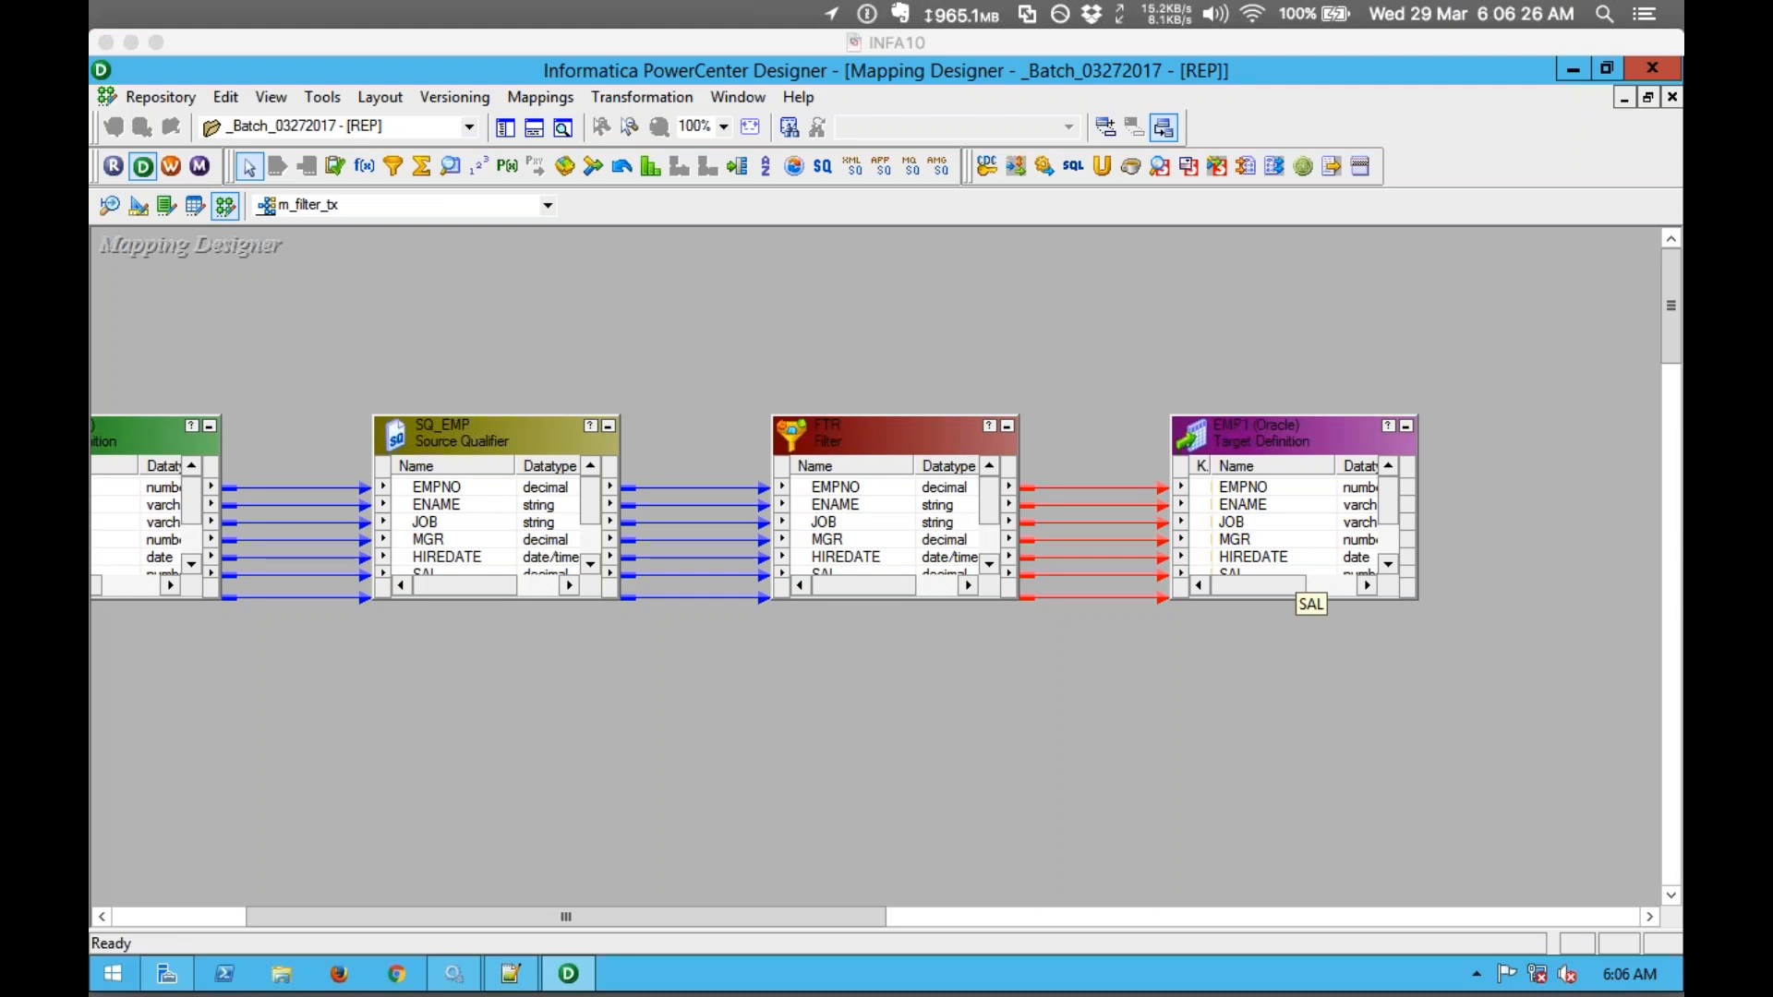
left_click(938, 606)
left_click(736, 447)
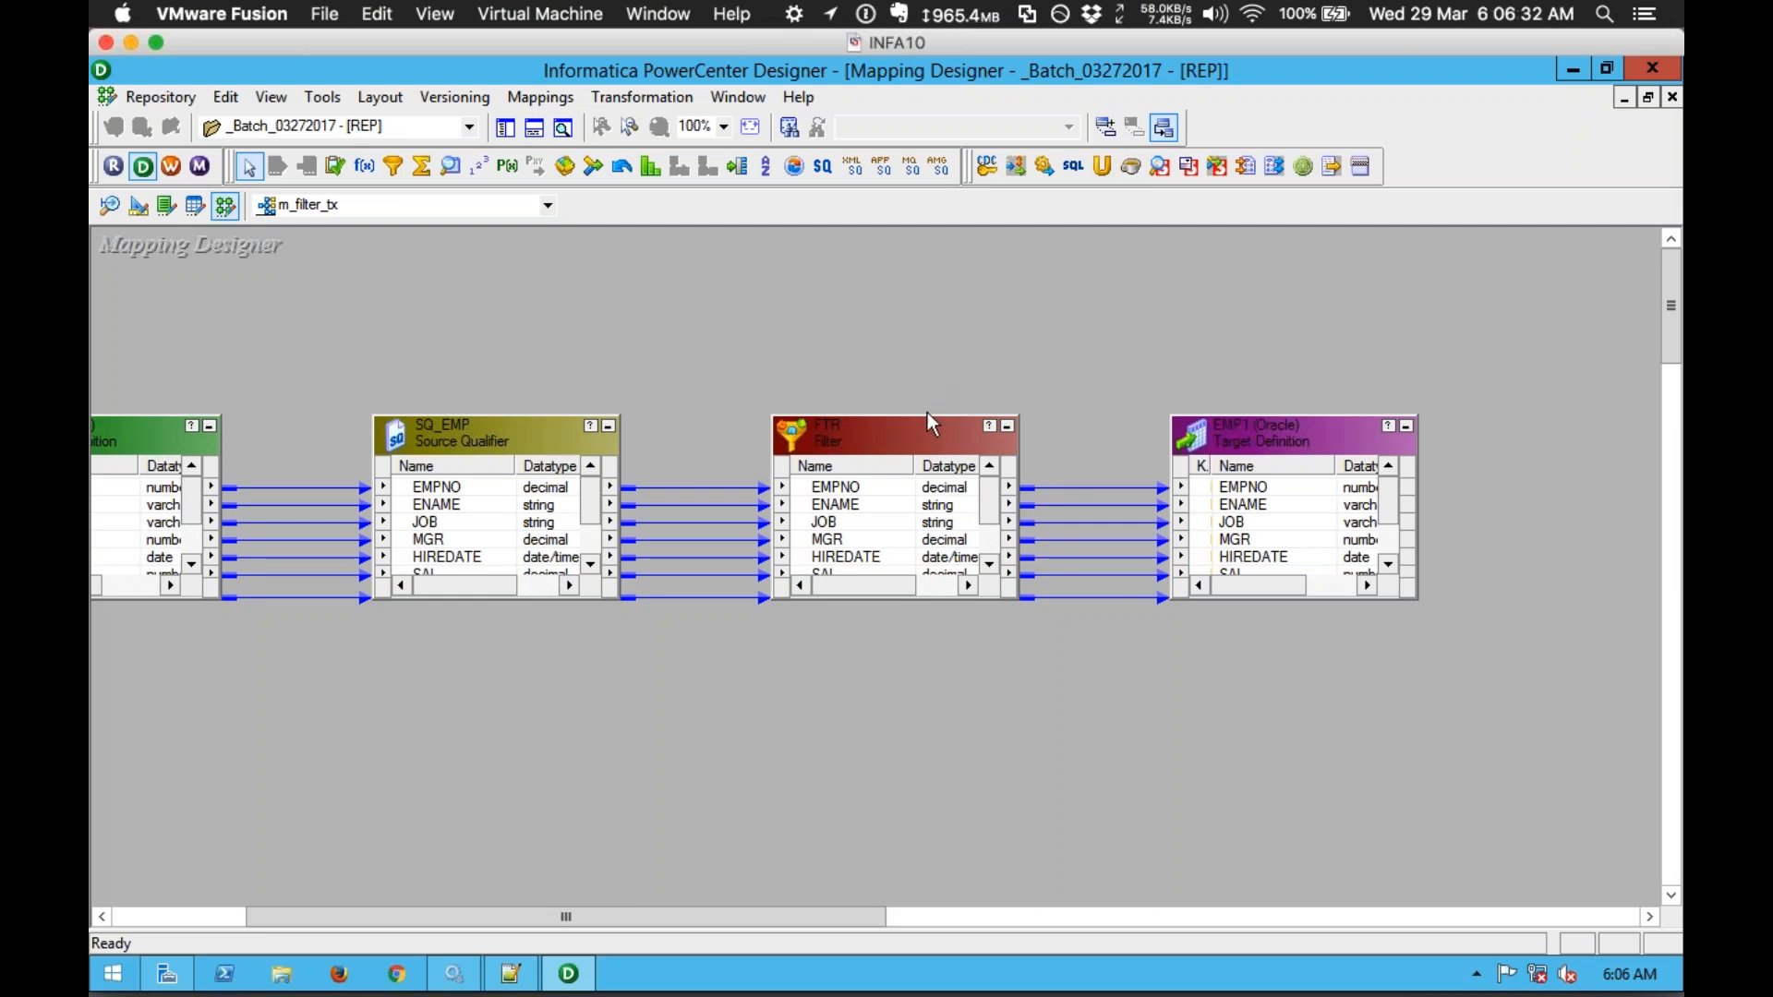
Step: Review the FTR Filter's Ports tab, cancel without changes, then switch to m_router_tx
left_click(901, 444)
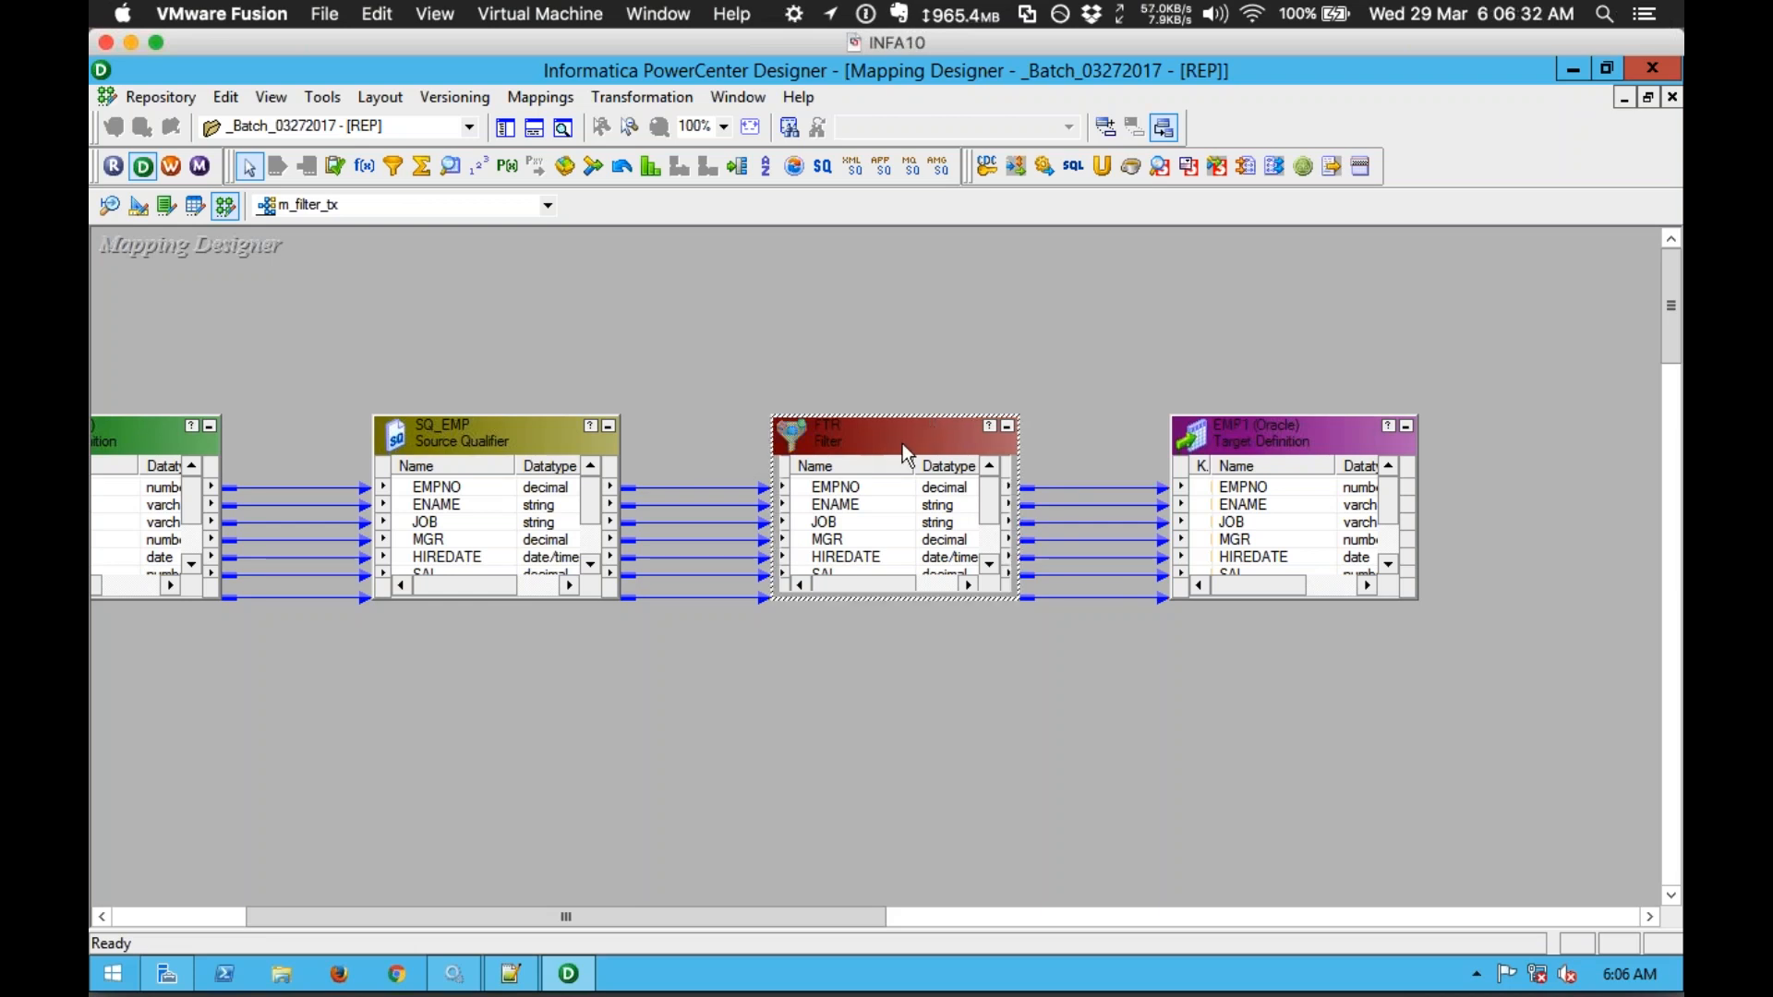
left_click(720, 435)
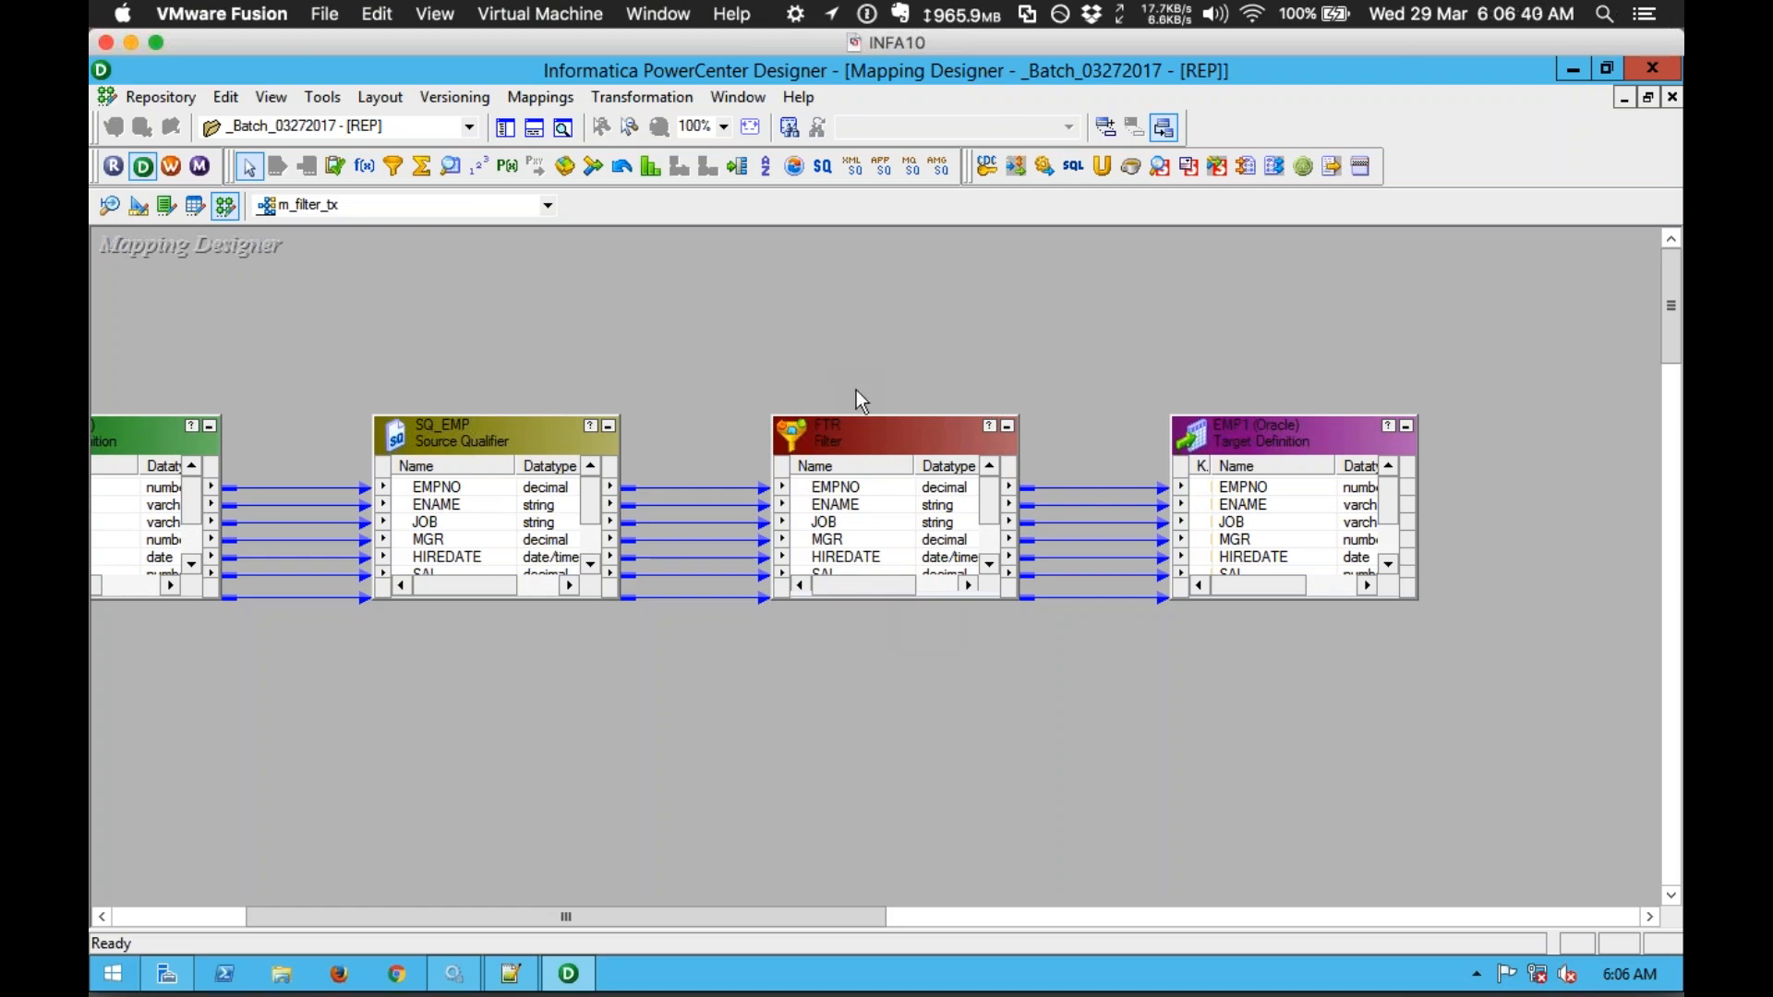
left_click(843, 492)
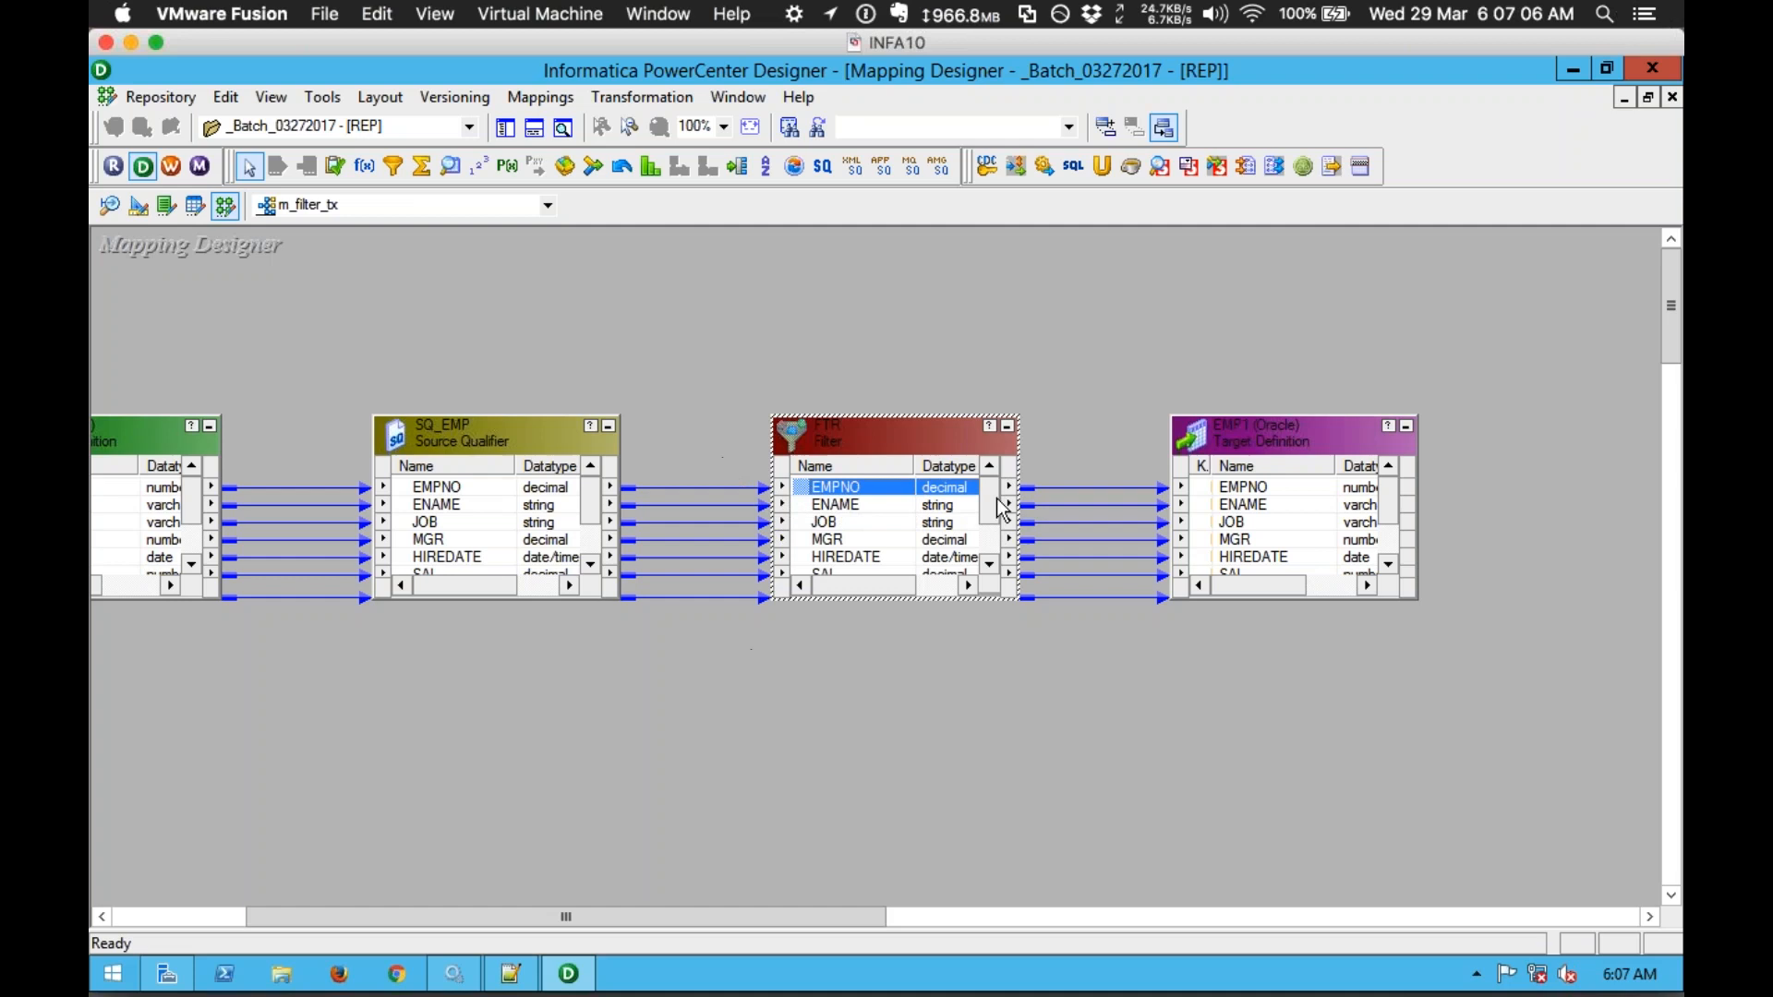
left_click(1099, 435)
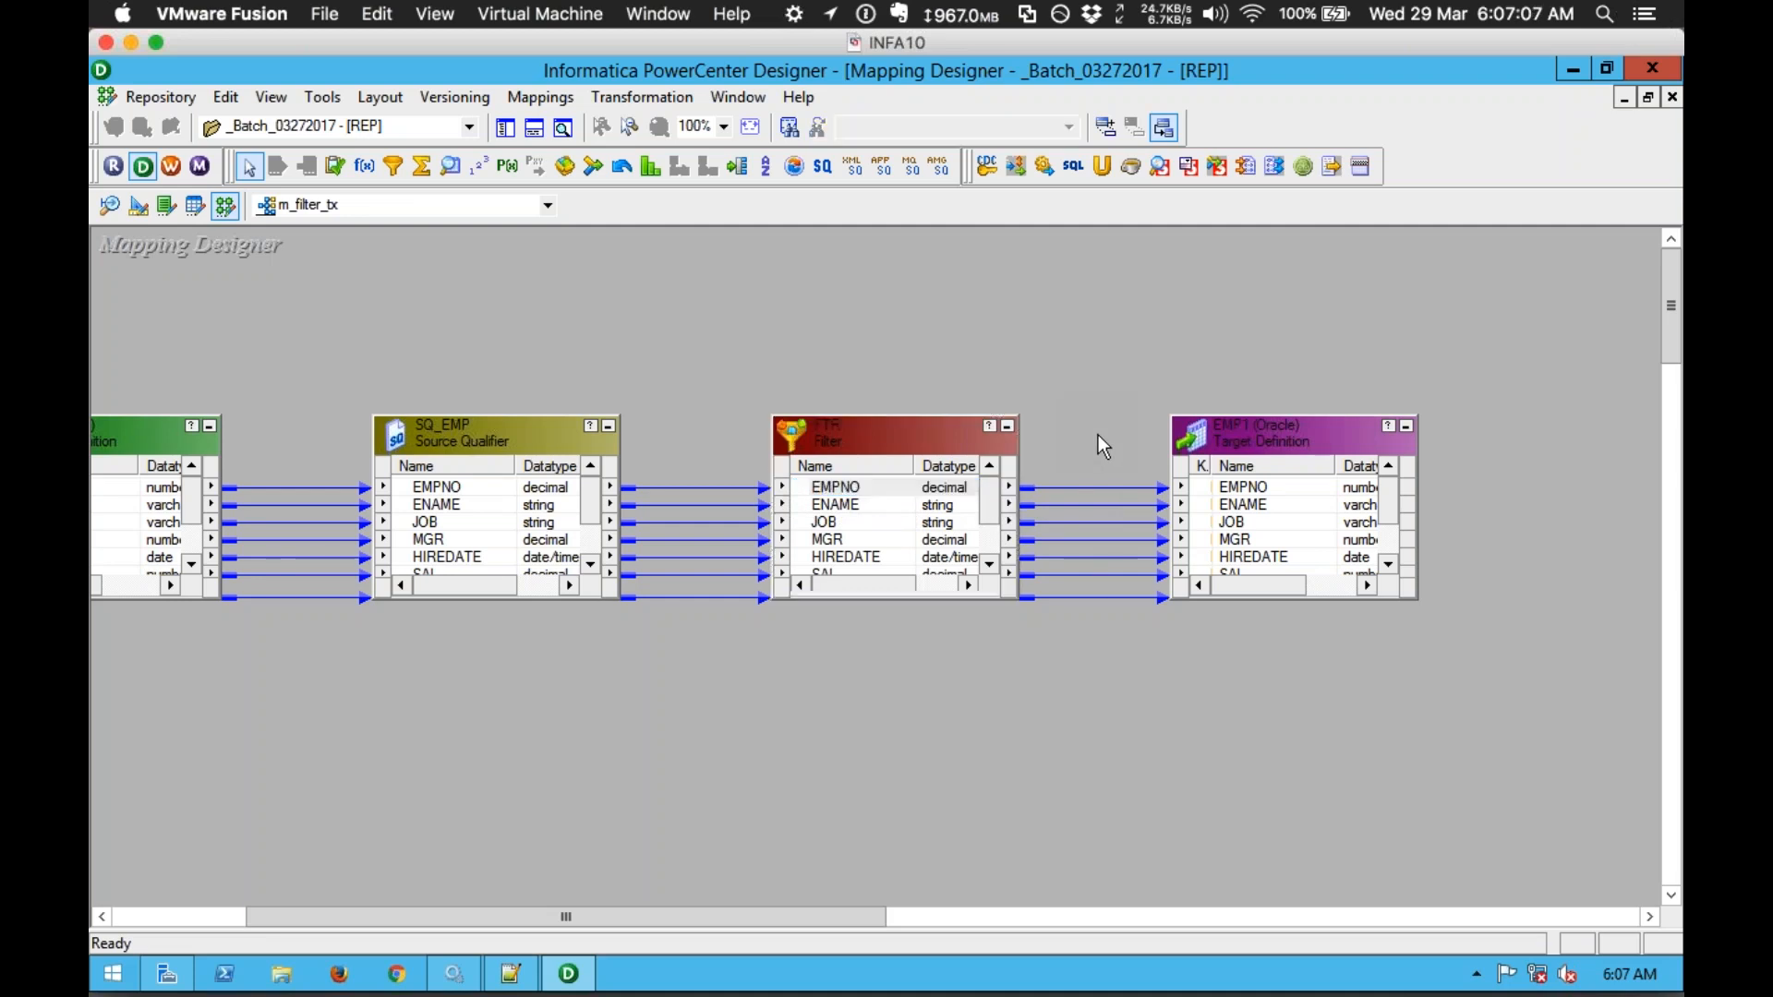
double_click(896, 435)
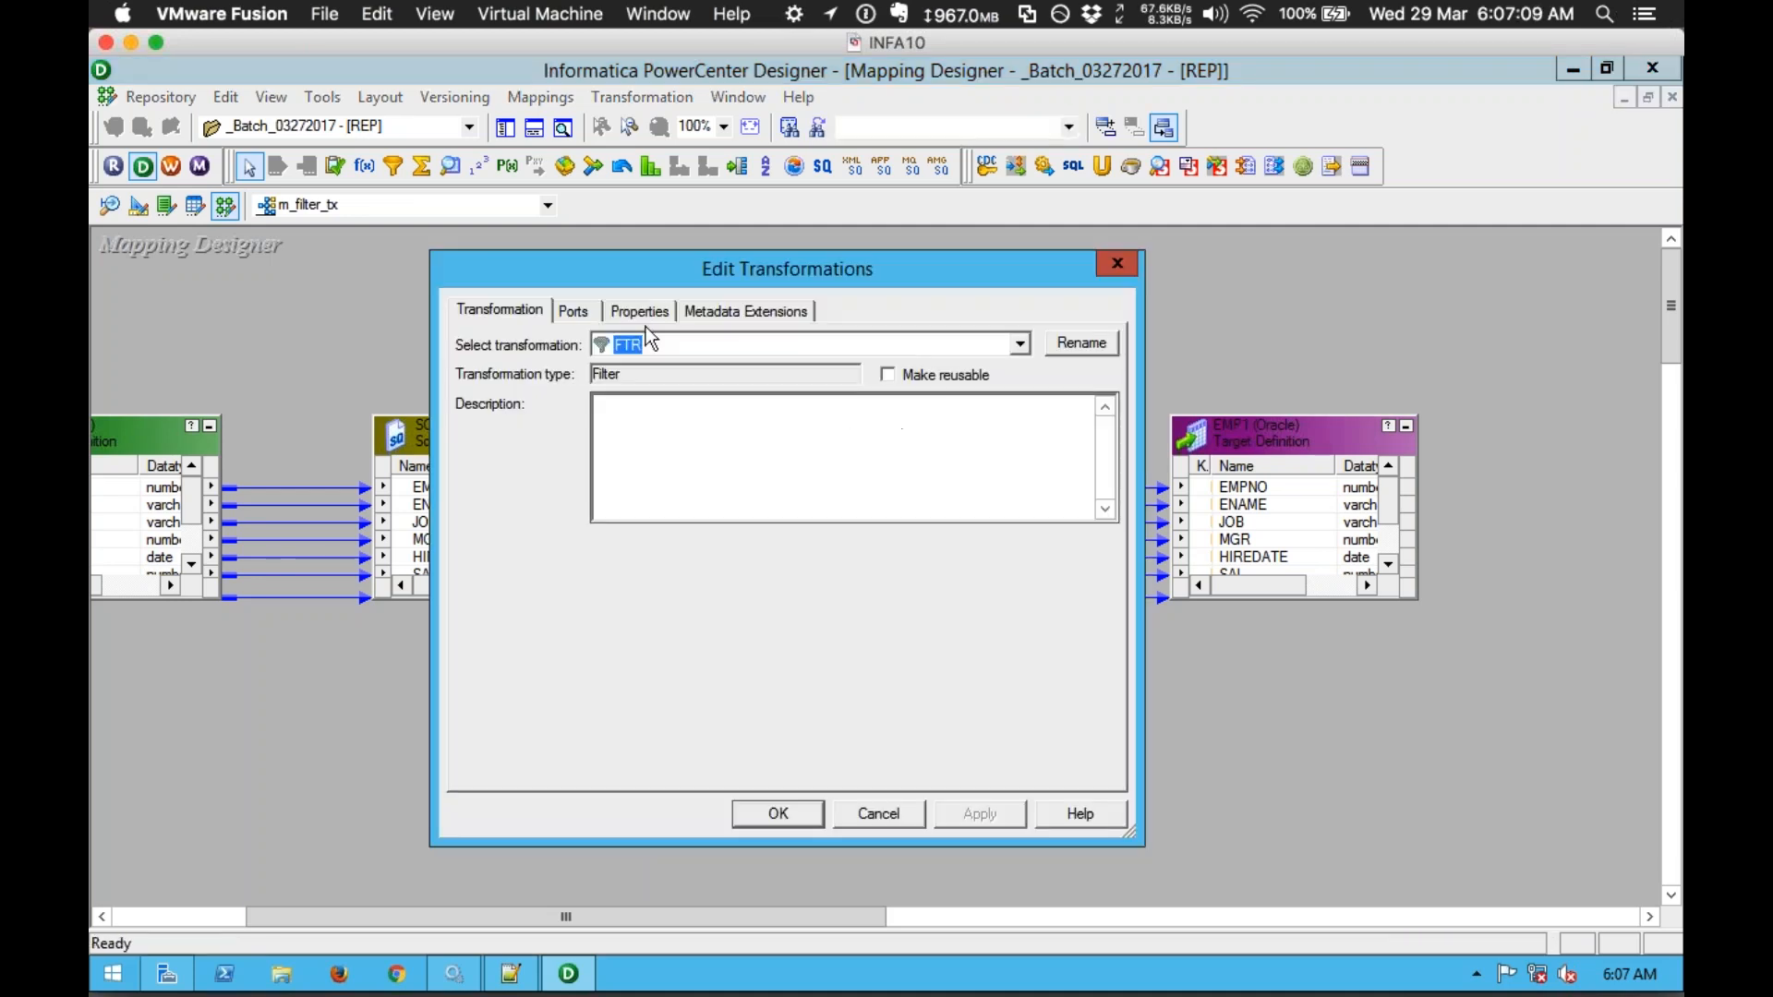
left_click(573, 311)
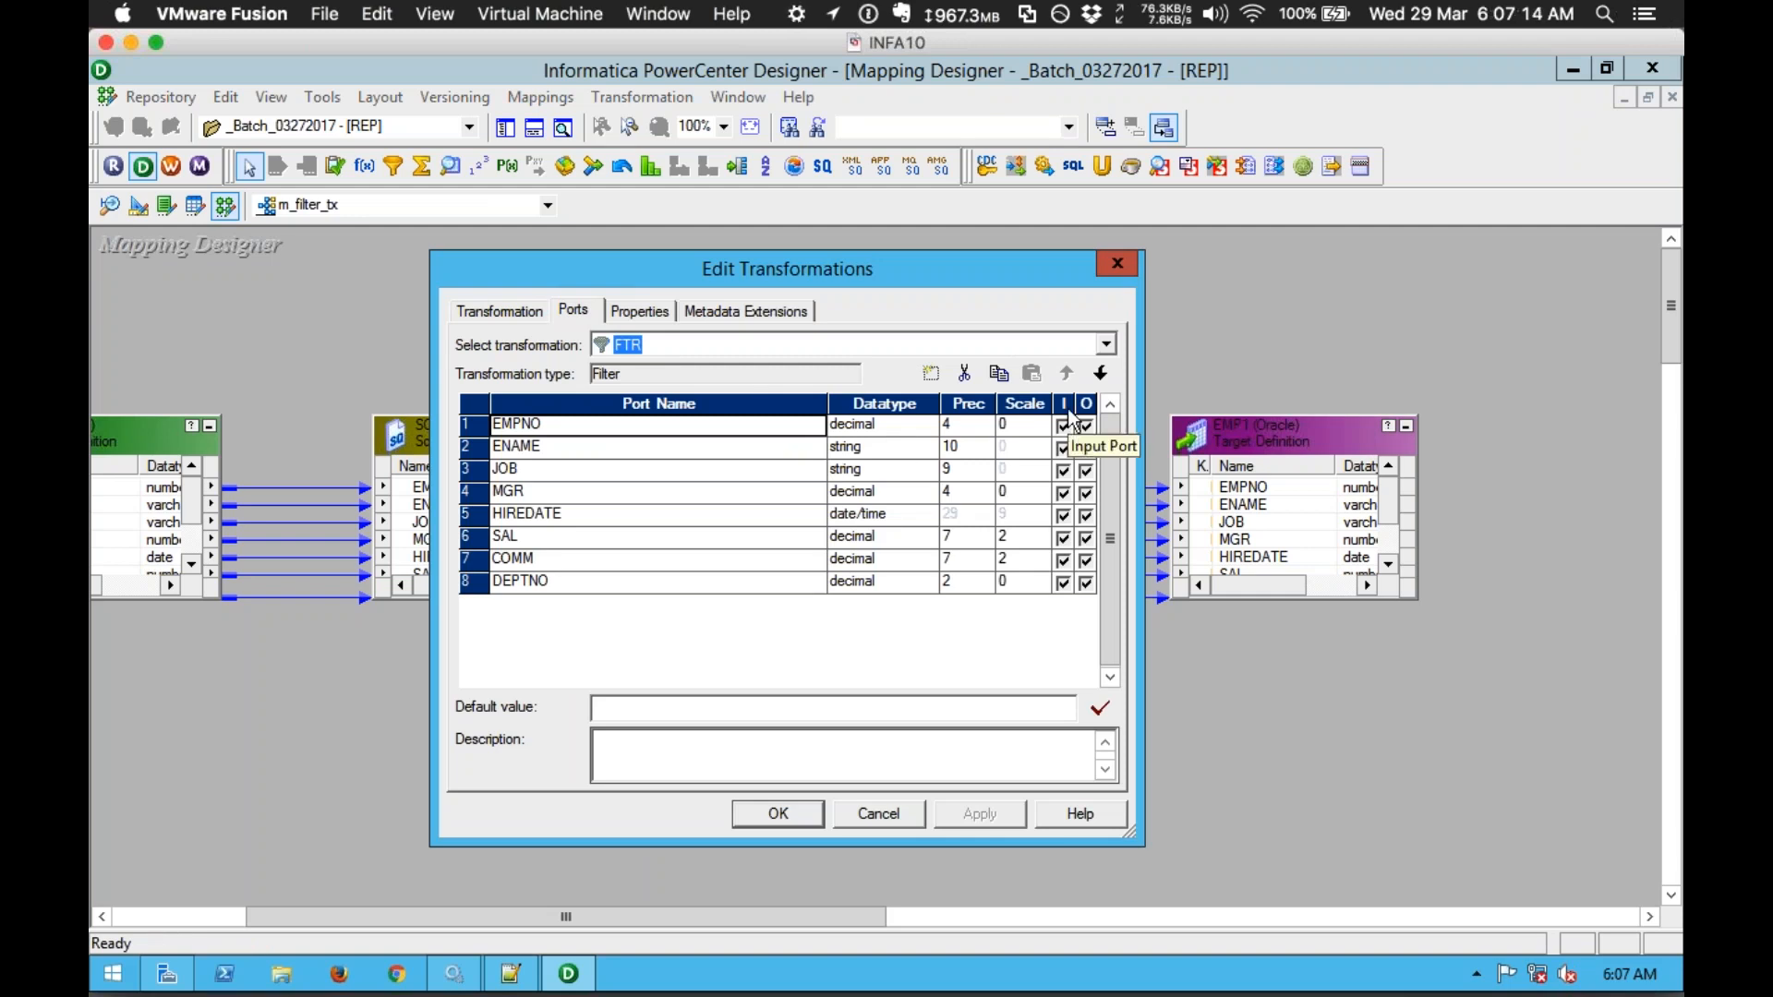
left_click(917, 816)
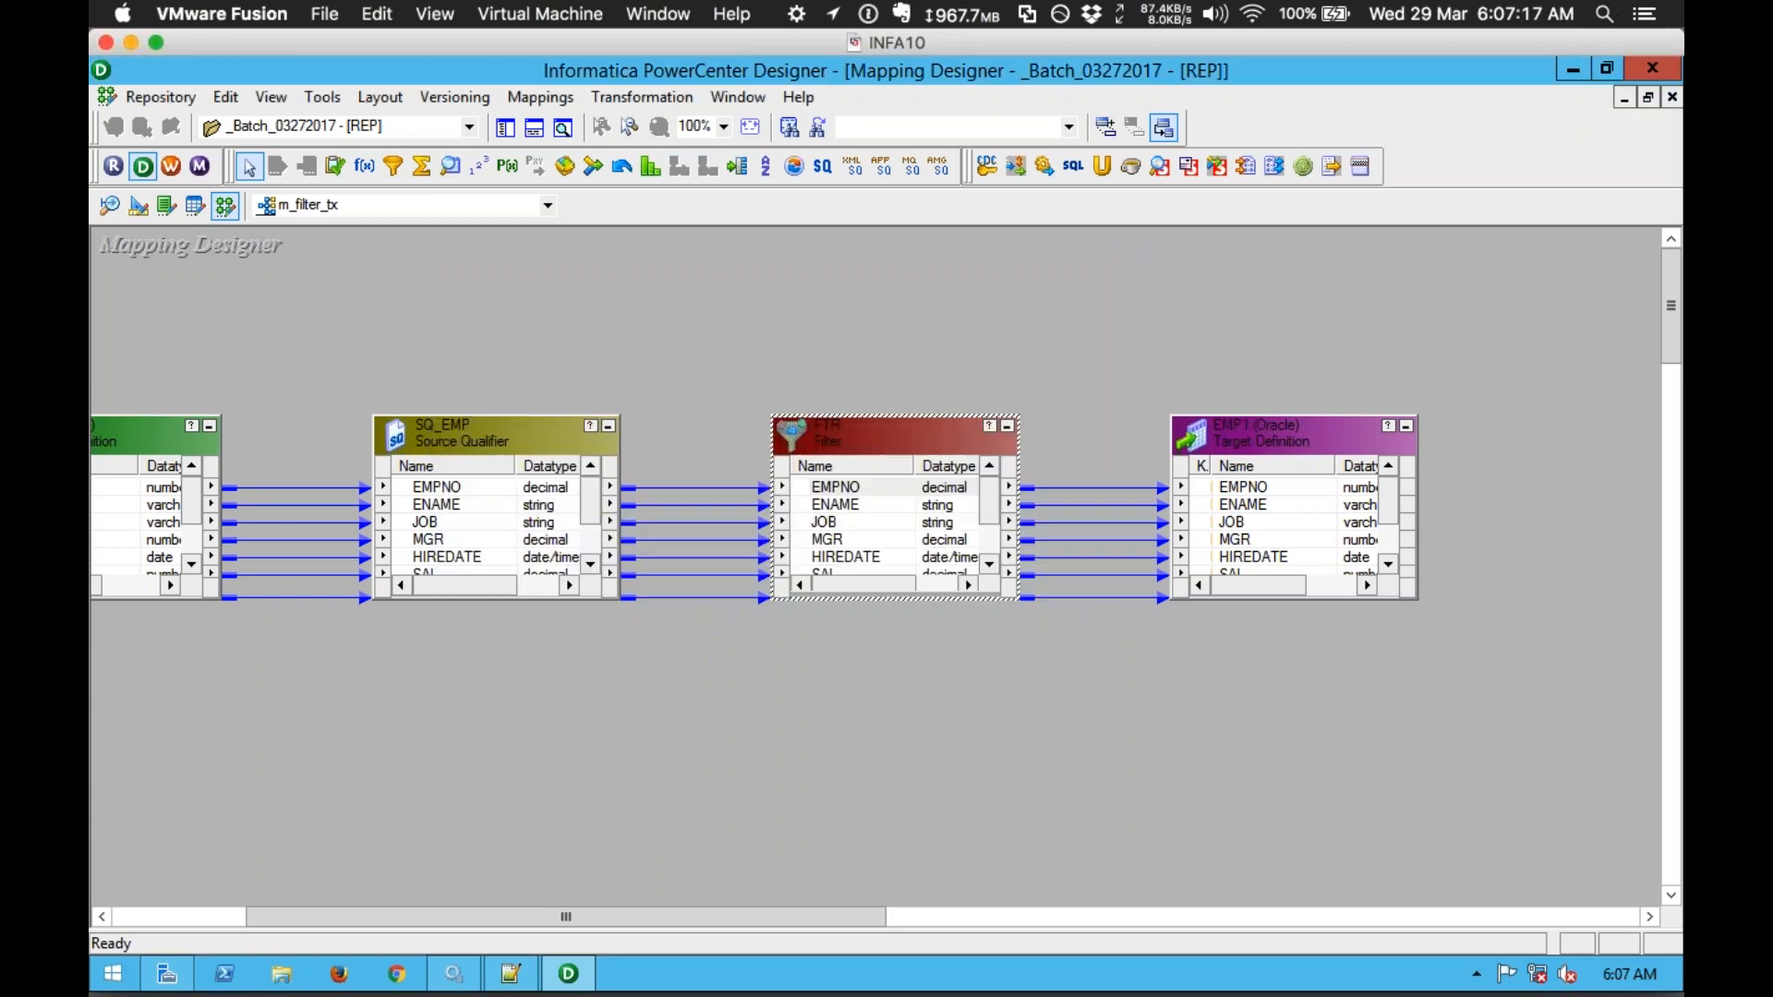
left_click(412, 212)
left_click(337, 231)
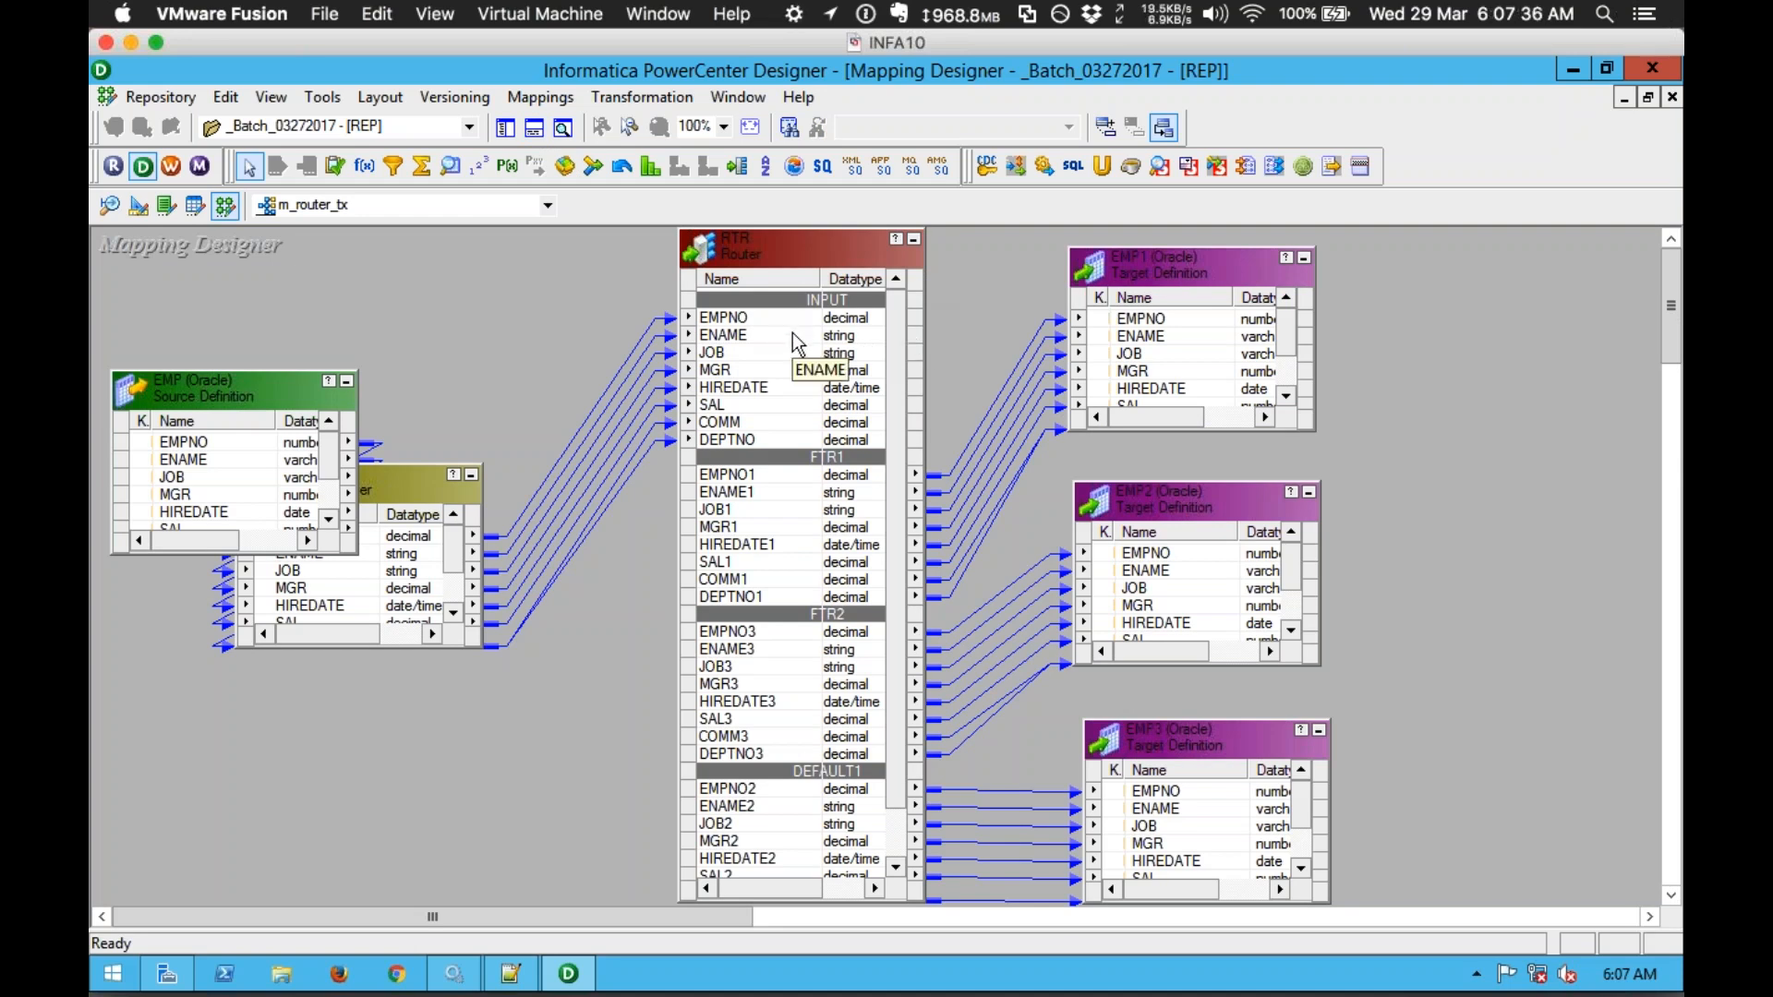
Step: Link SQ_EMP's EMPNO into the Router's INPUT group, creating EMPNO4 with EMPNO41 and EMPNO43
left_click(774, 474)
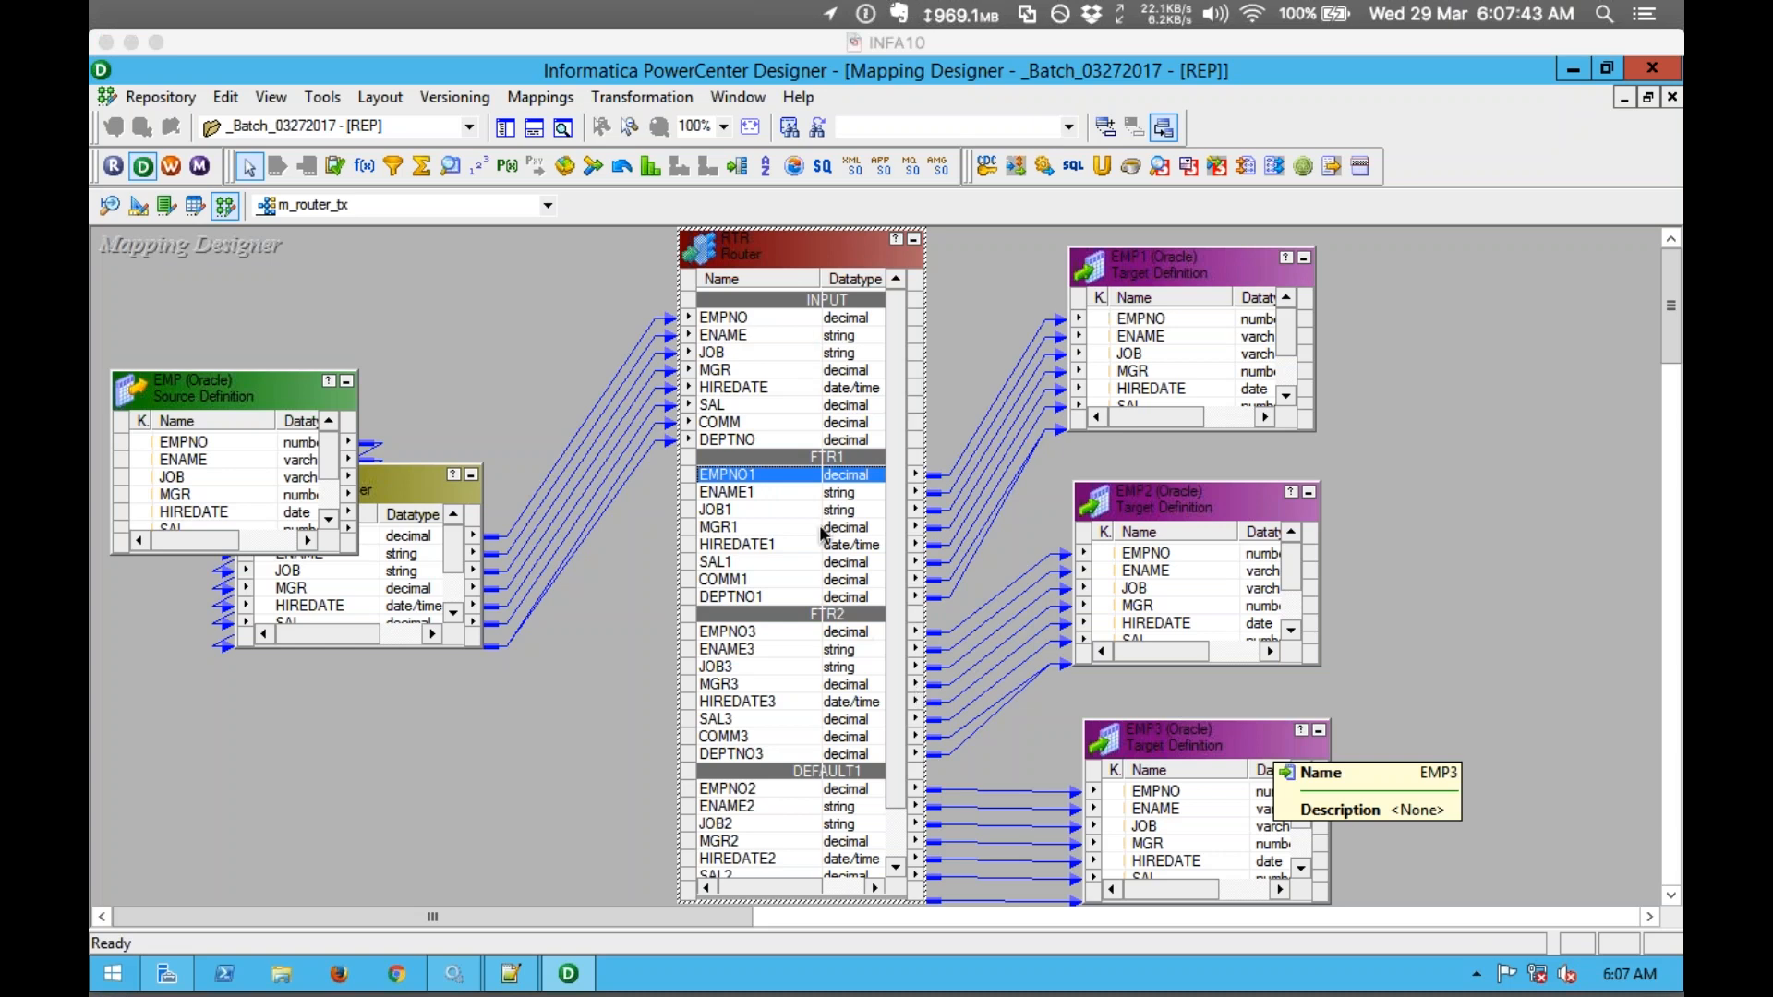
left_click(836, 490)
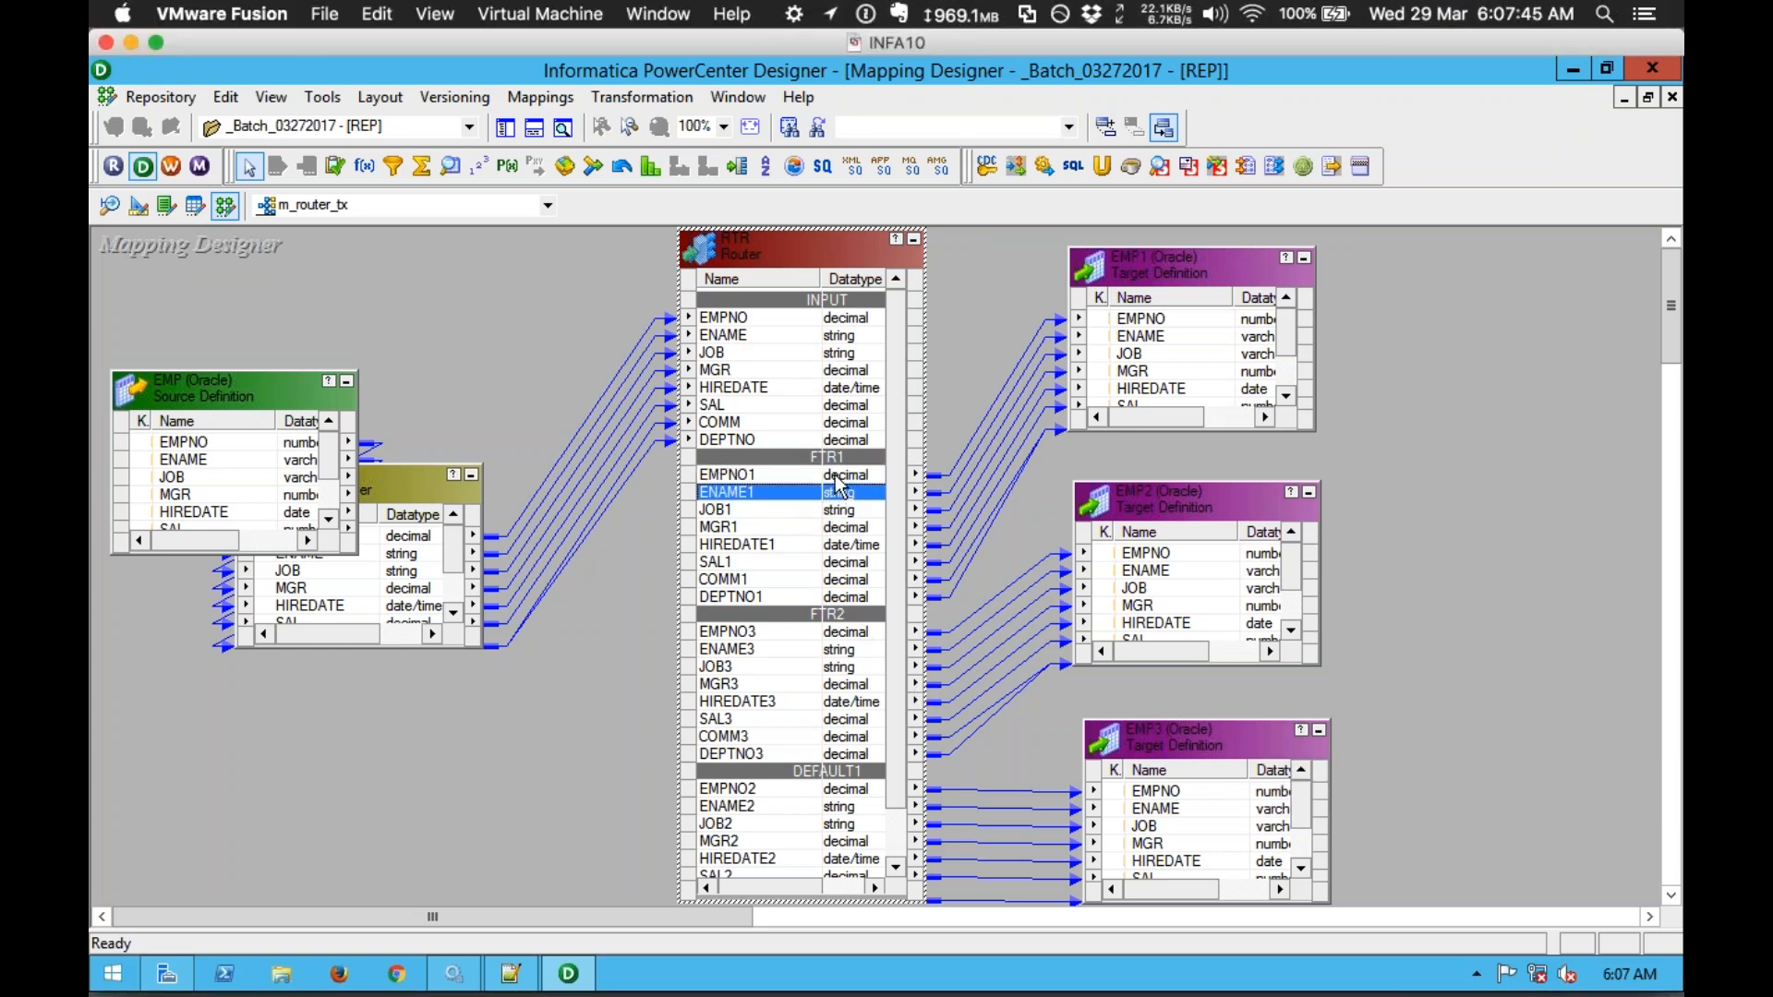
left_click(836, 474)
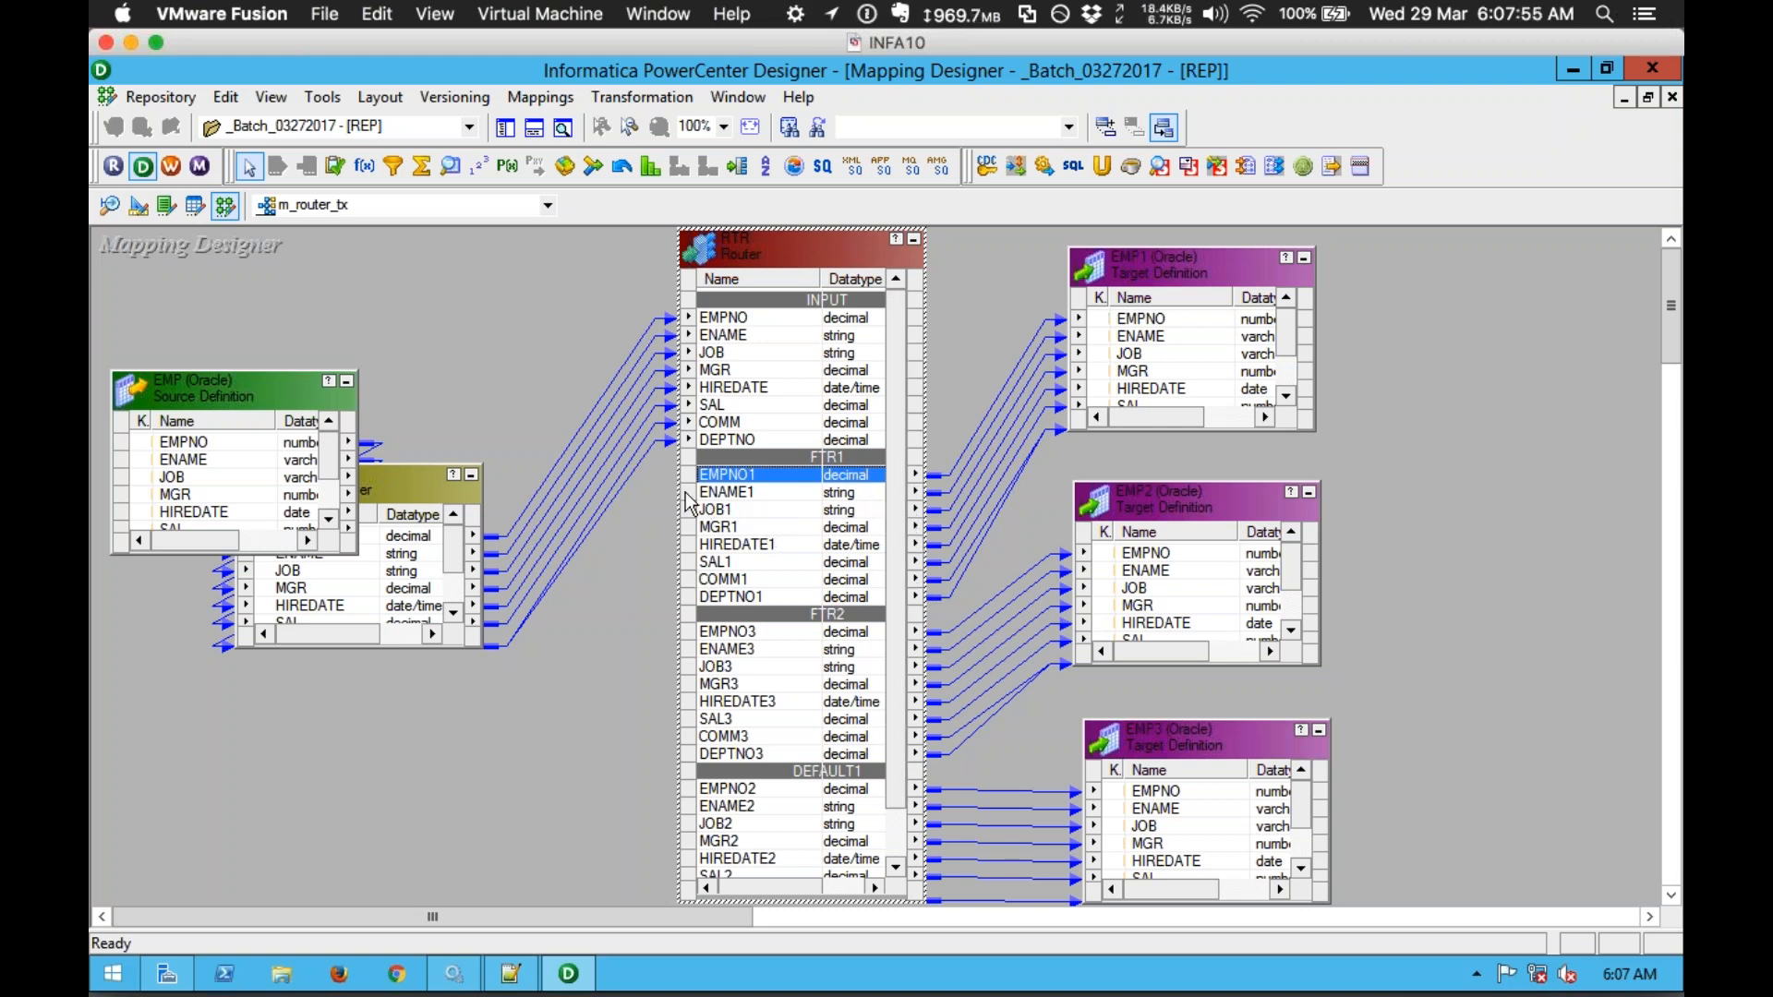
mouse_move(413, 537)
left_mouse_down()
mouse_move(716, 545)
mouse_move(684, 515)
mouse_move(703, 526)
left_mouse_up()
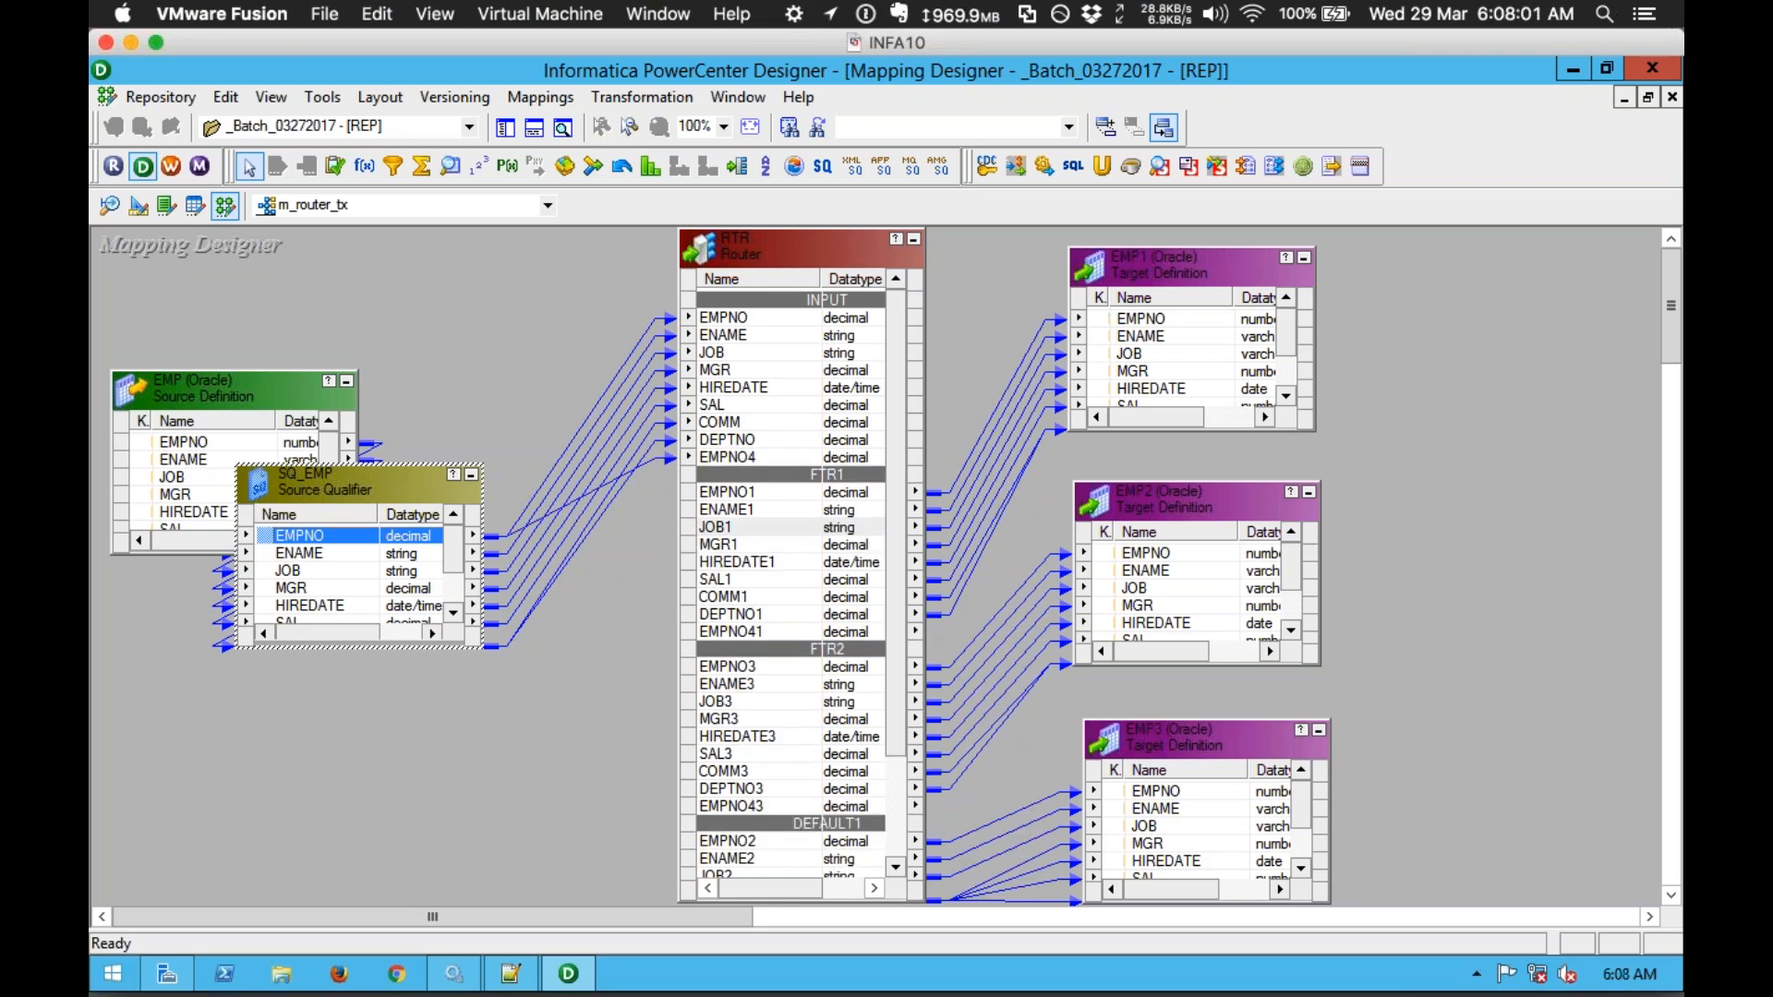
left_click(724, 457)
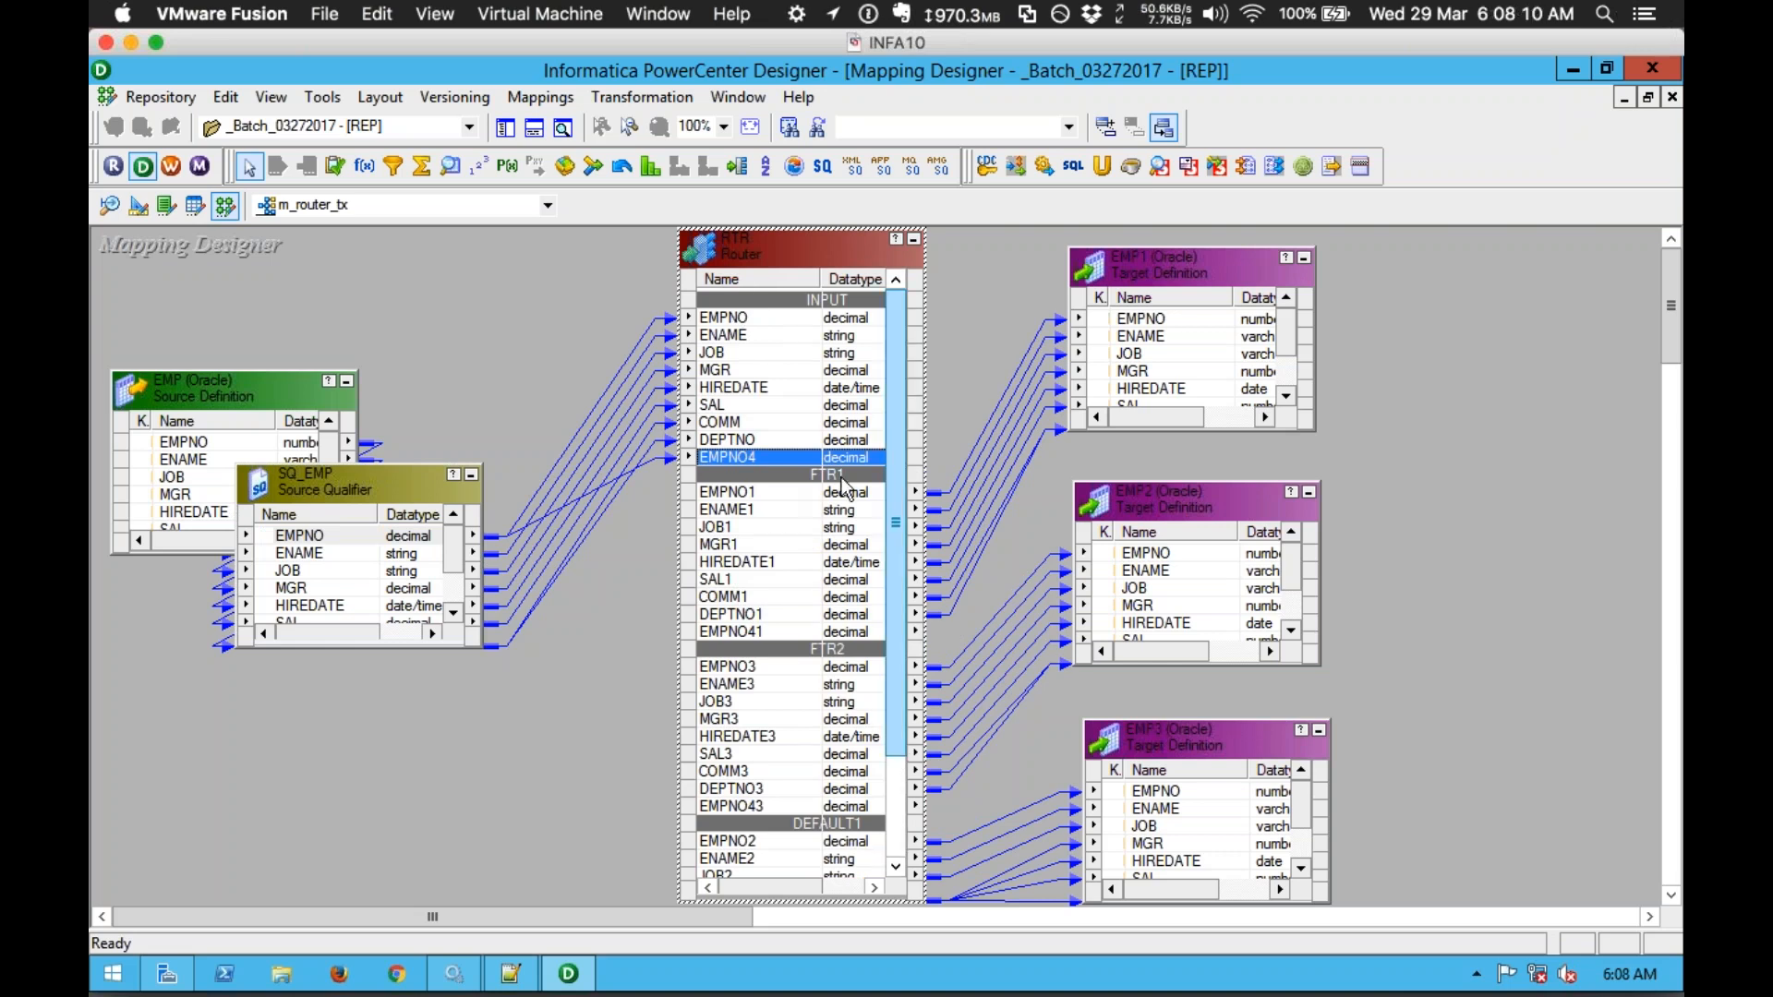
Step: Switch back to the m_filter_tx mapping and show the repository Navigator
left_click(530, 207)
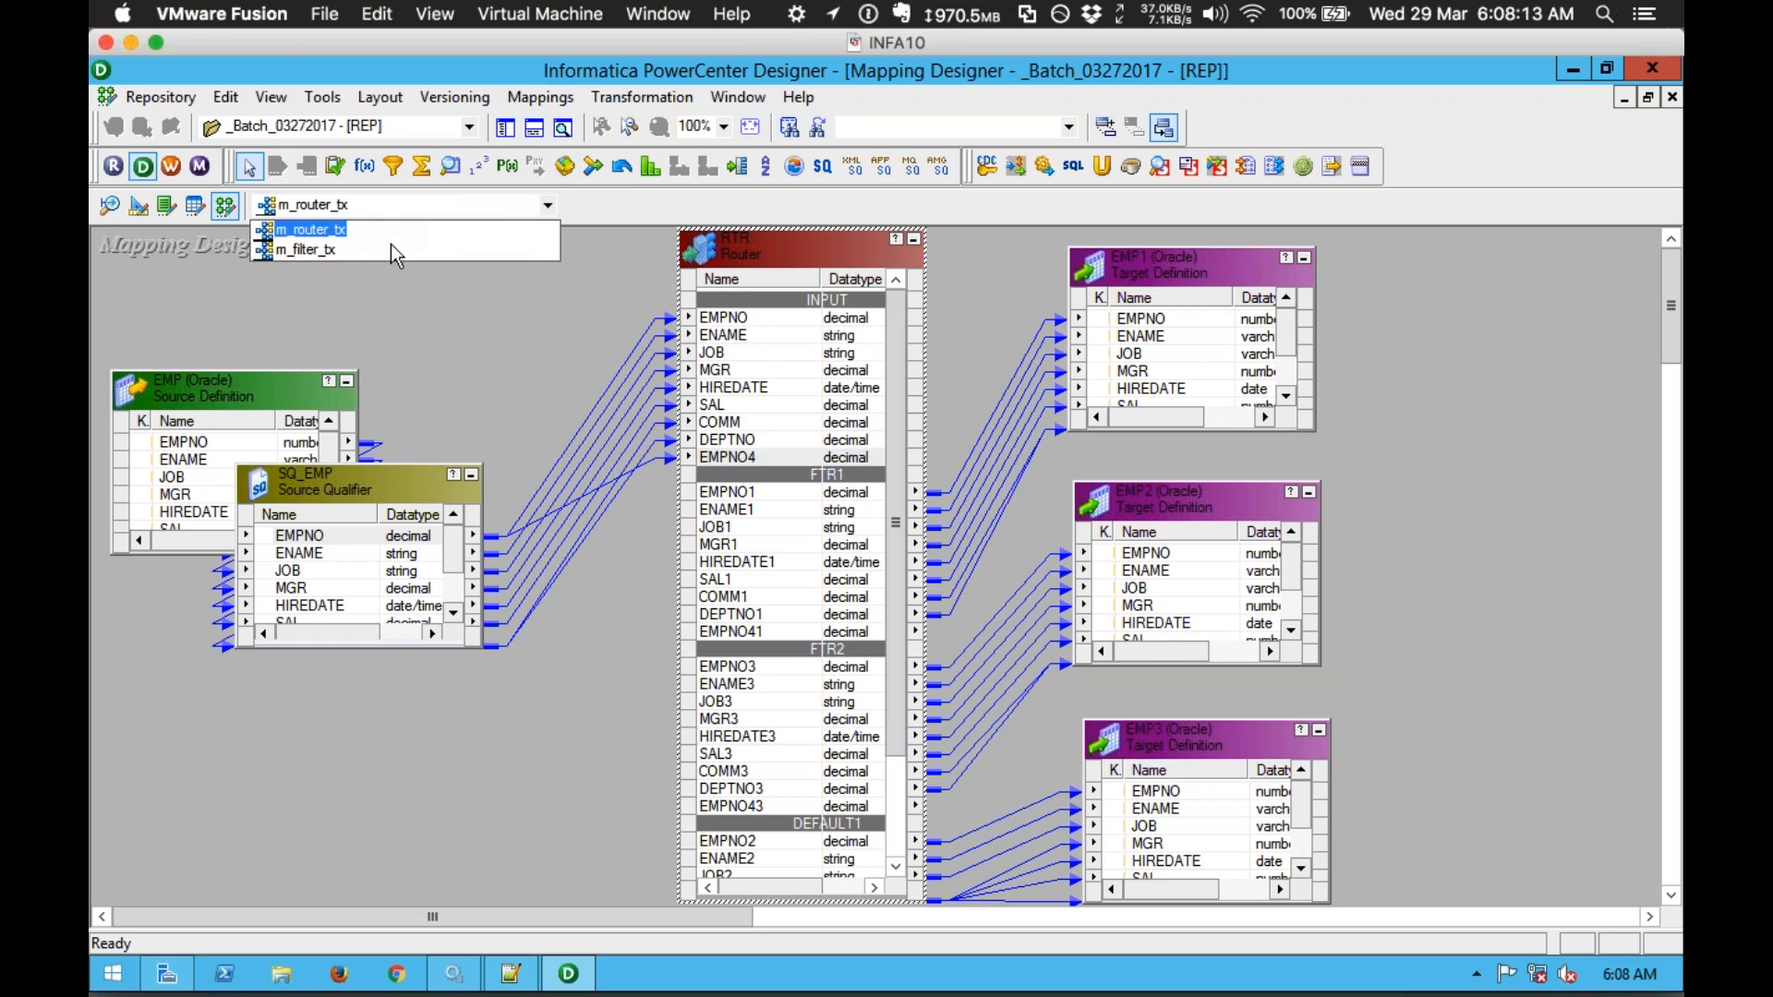
left_click(312, 253)
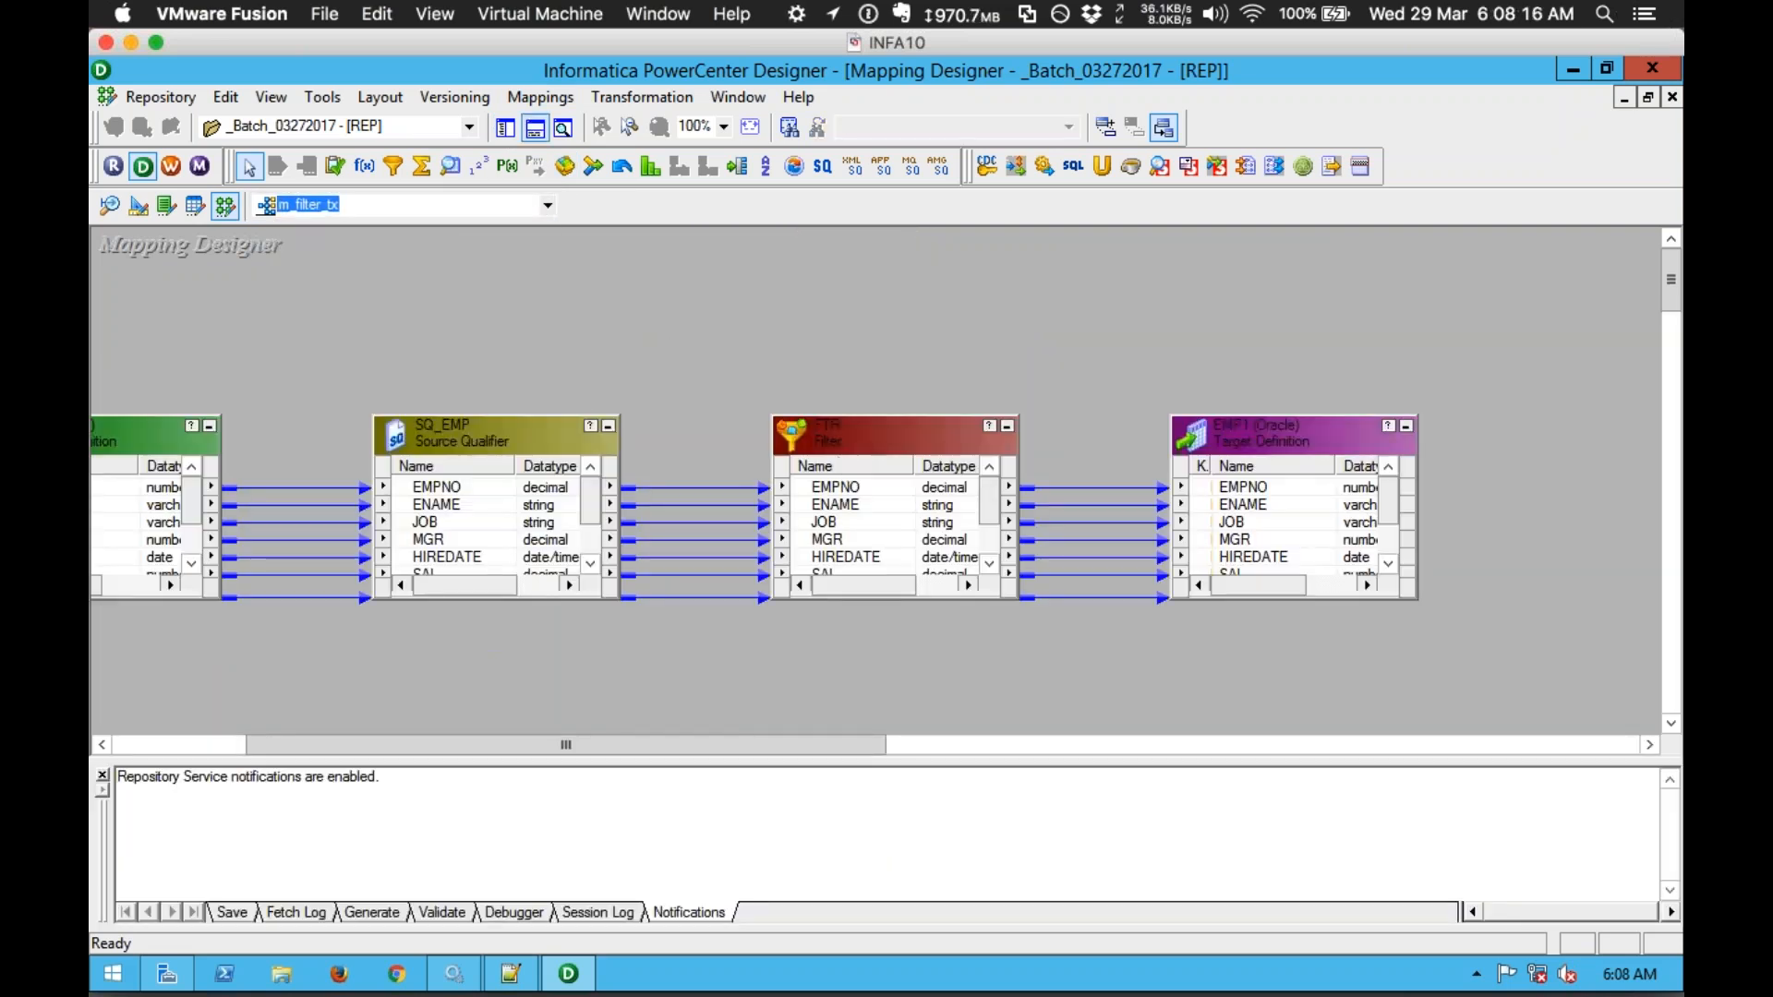
left_click(505, 129)
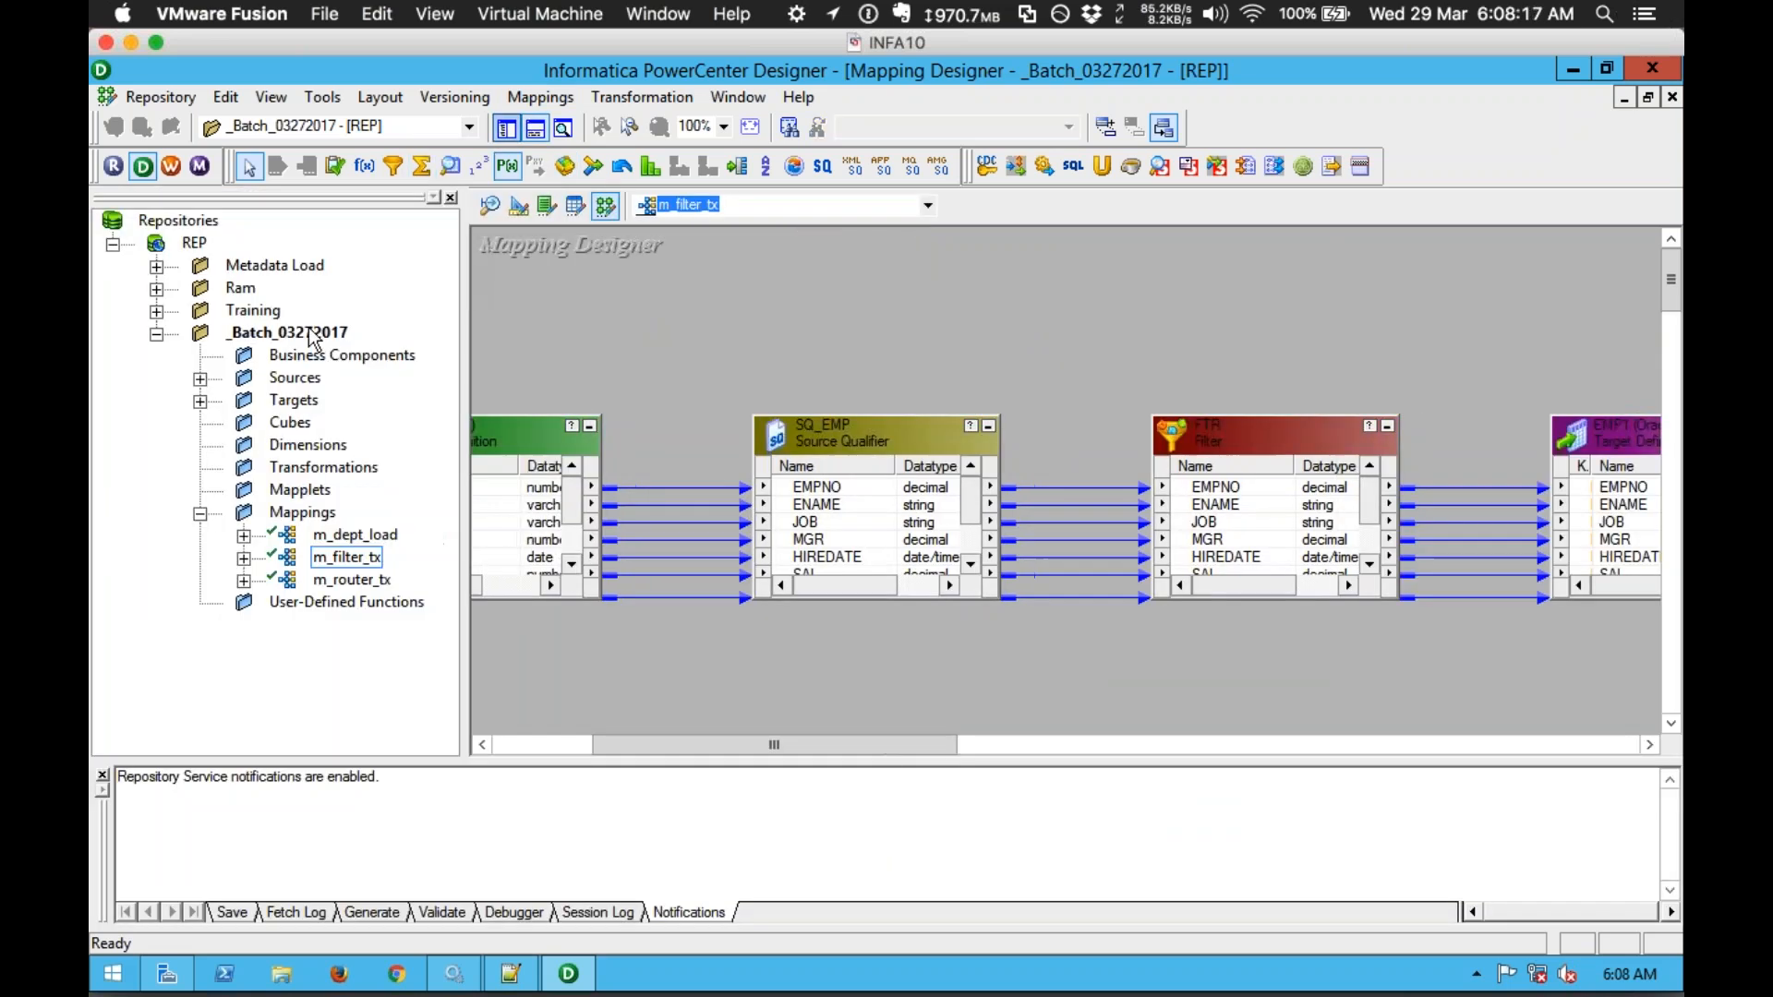
Step: Disconnect from the repository without saving, reopen _Batch_03272017, then return to Notepad++
right_click(310, 334)
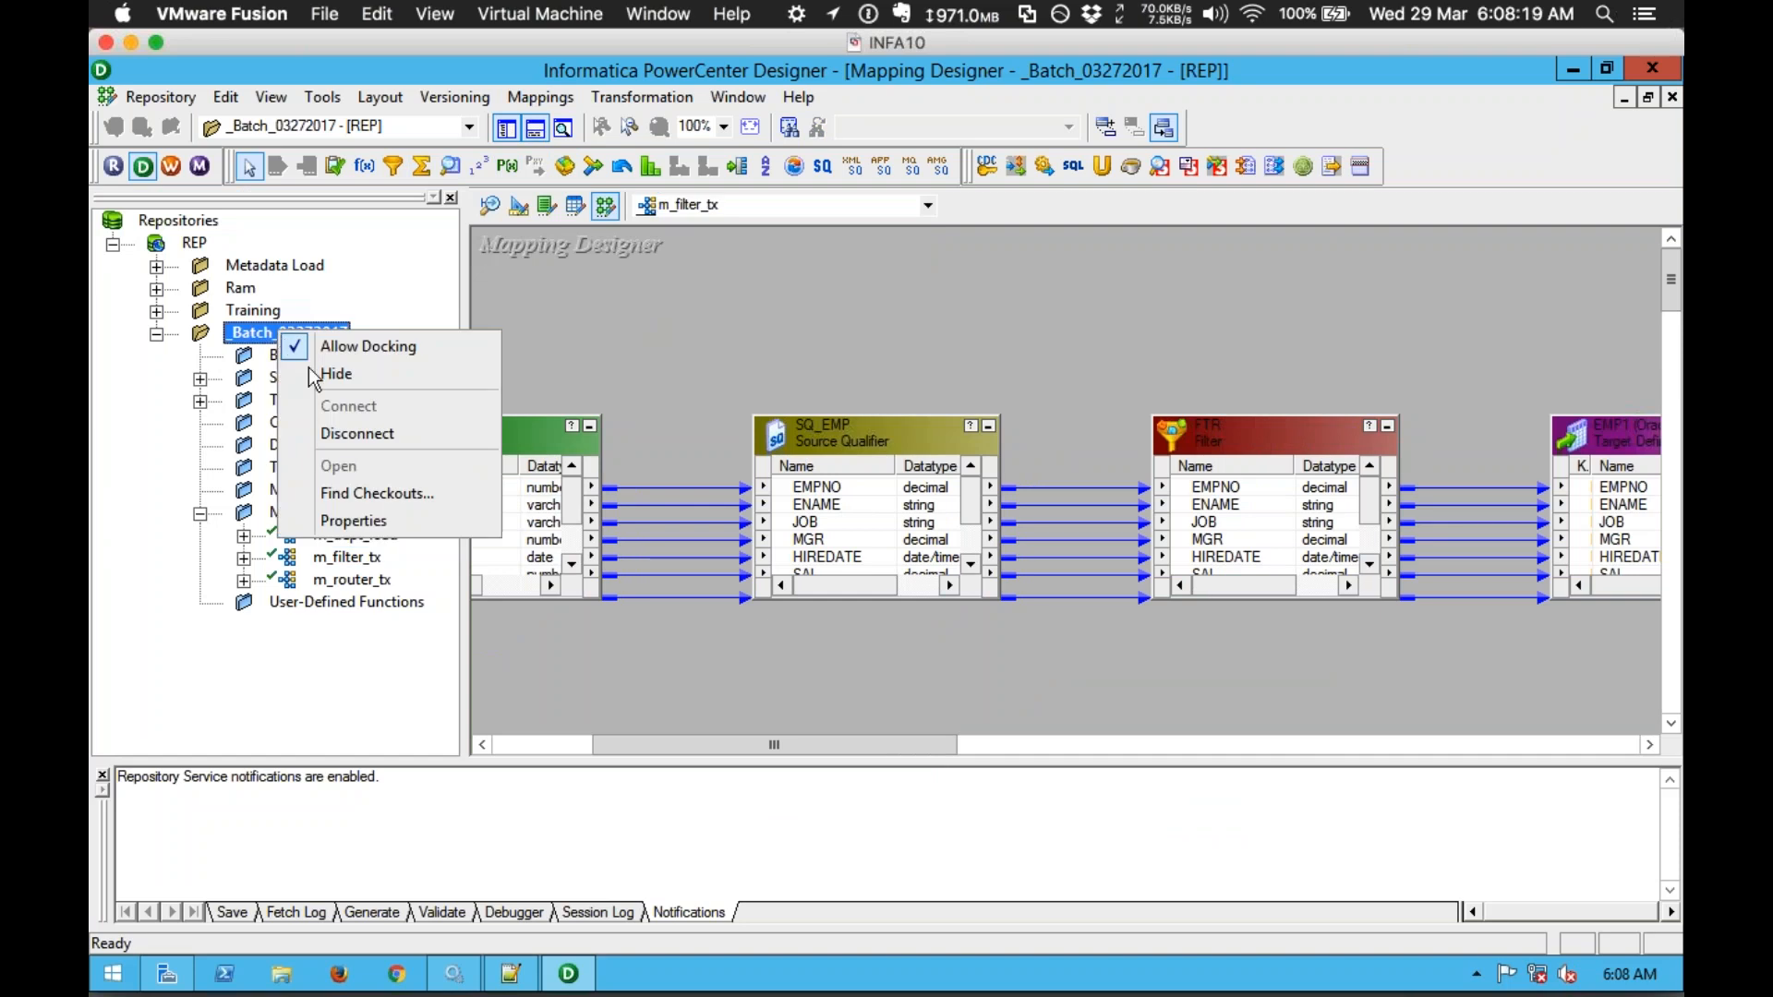
left_click(345, 434)
left_click(960, 559)
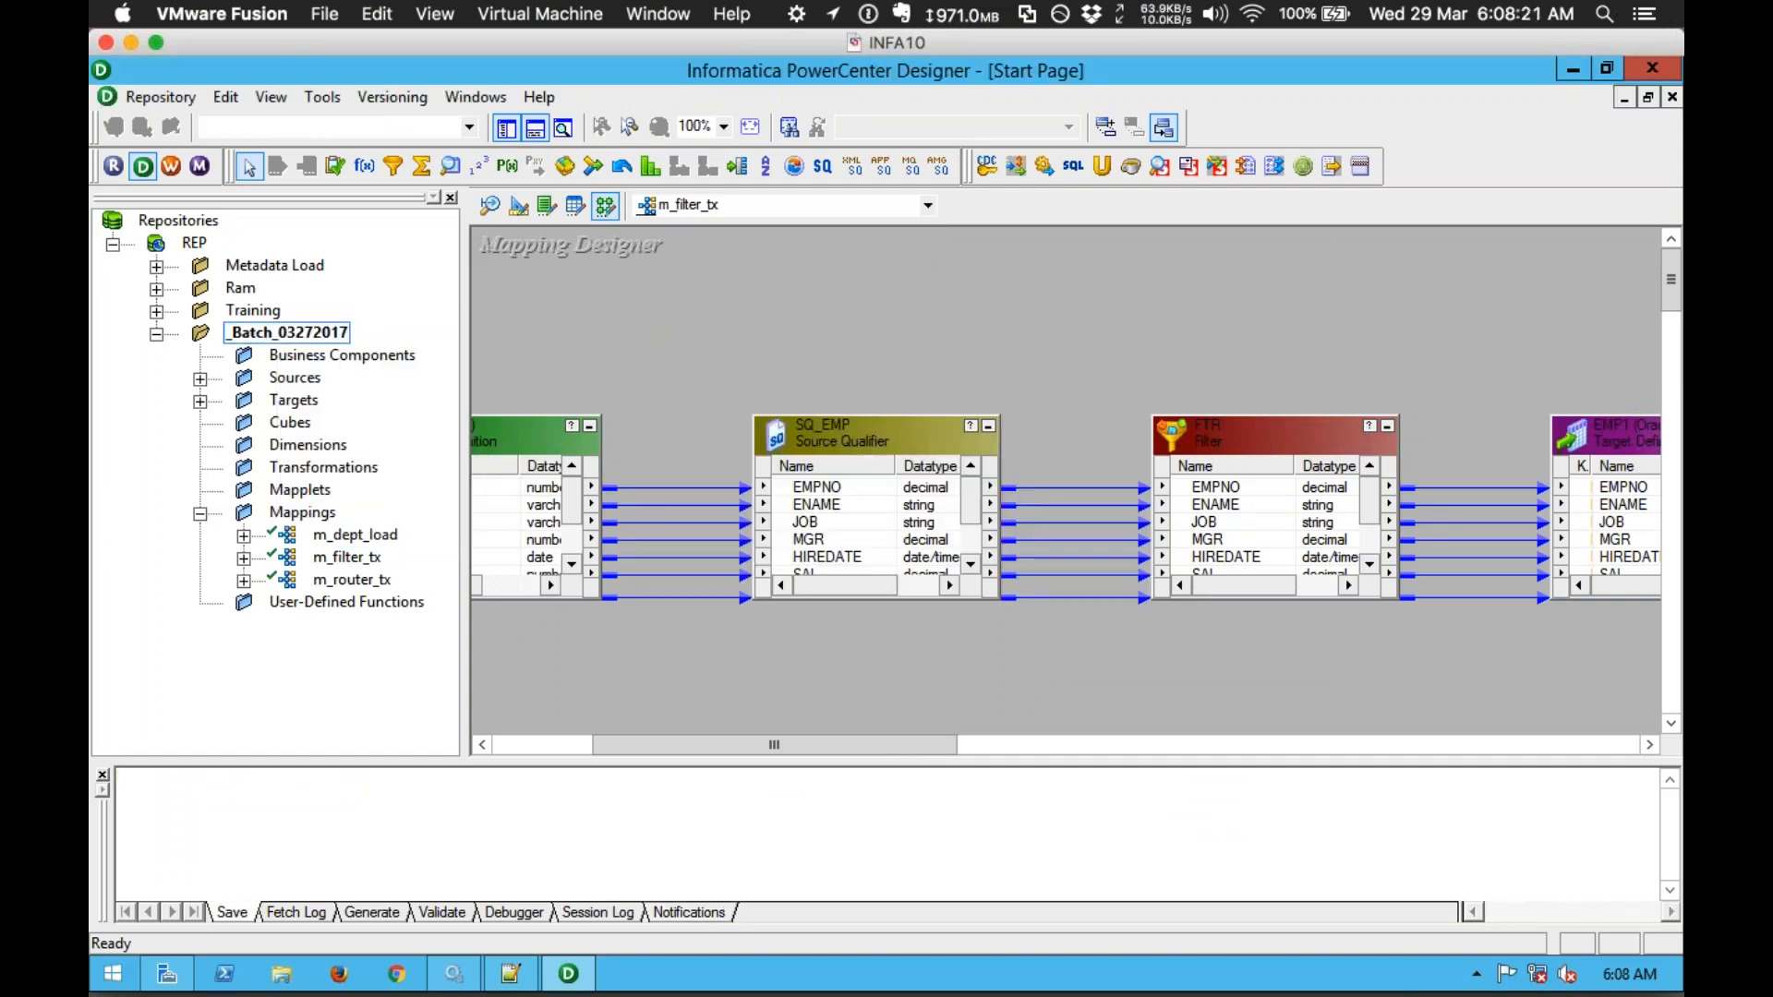
double_click(266, 331)
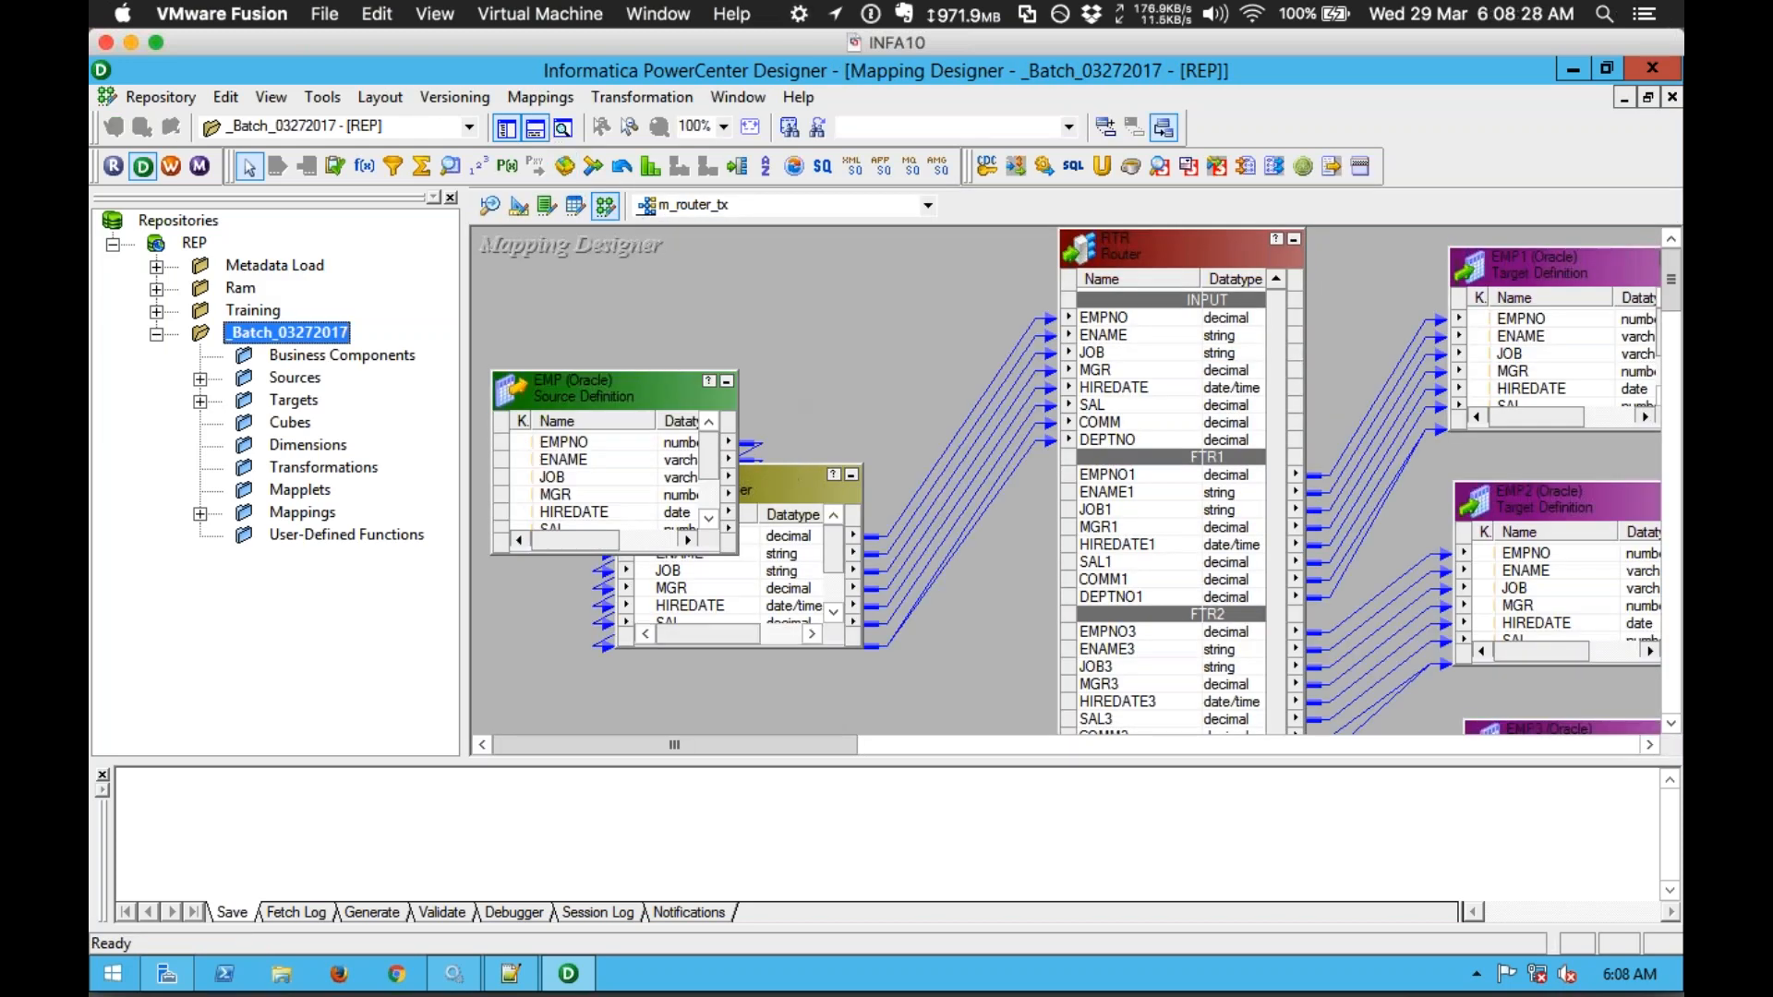
left_click(511, 973)
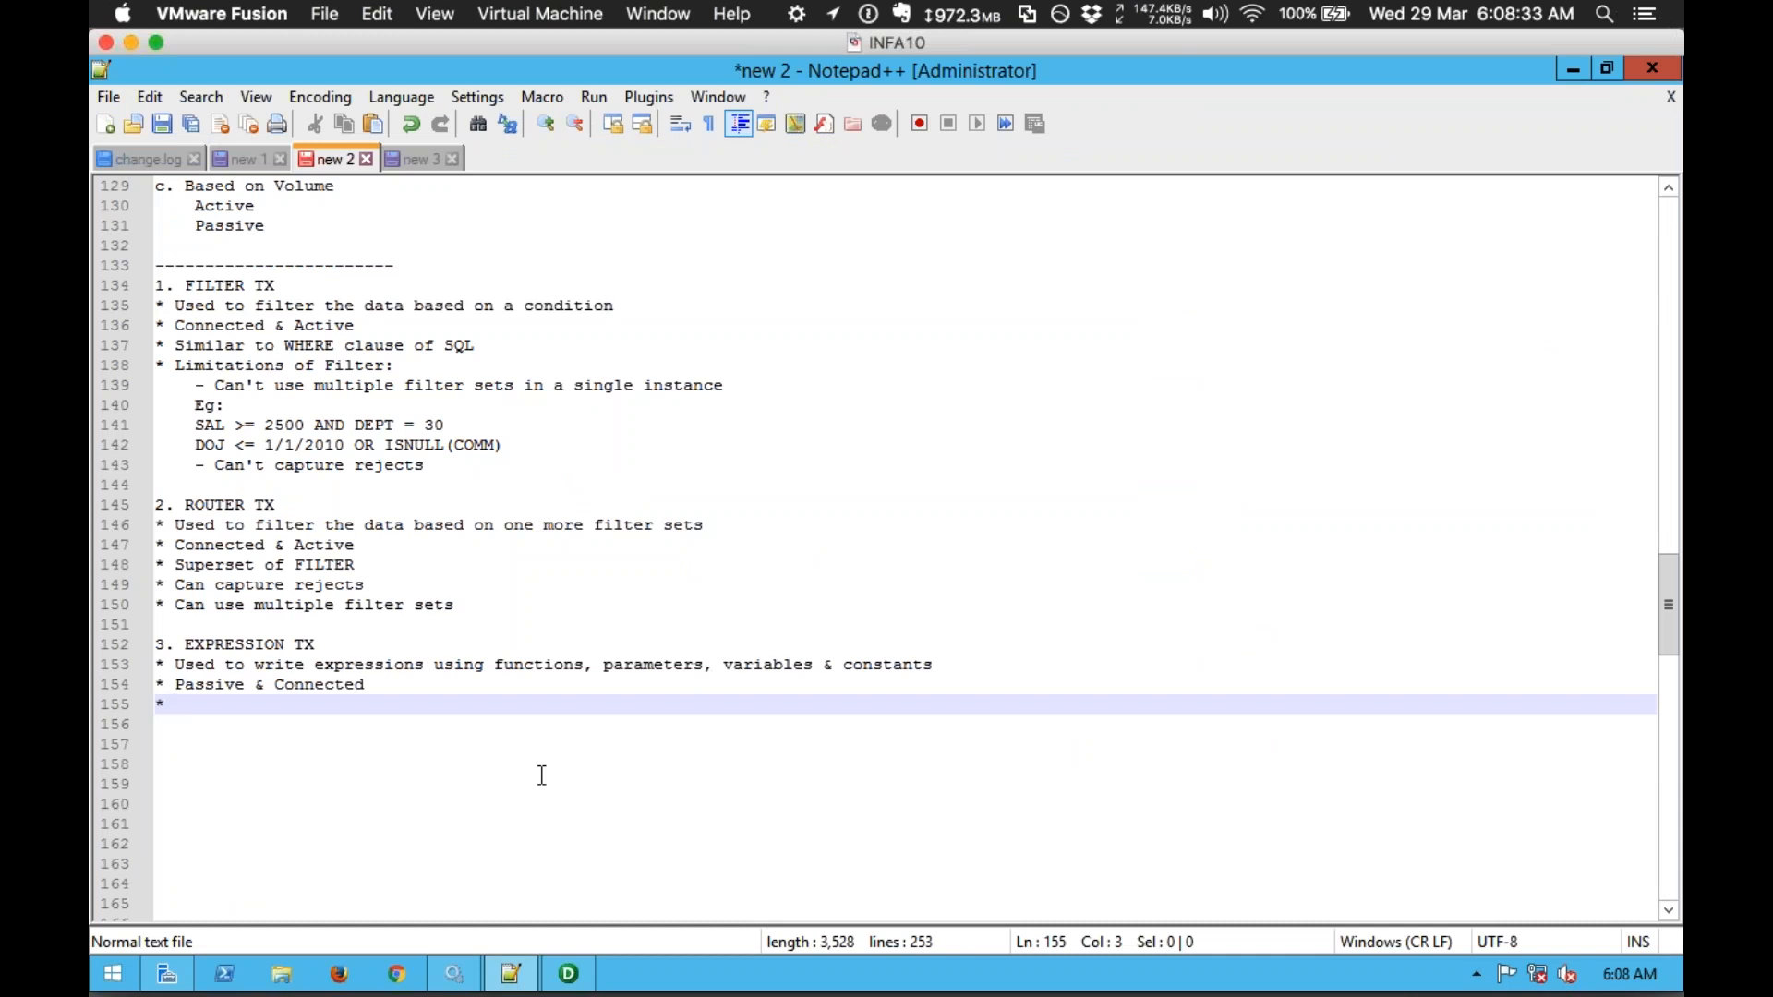
Step: Add 'Types of port:' with indented Input, Output and Variable lines
type("Types of port:")
key("Return")
key("Tab")
type("Input")
key("Return")
type("Output")
key("Return")
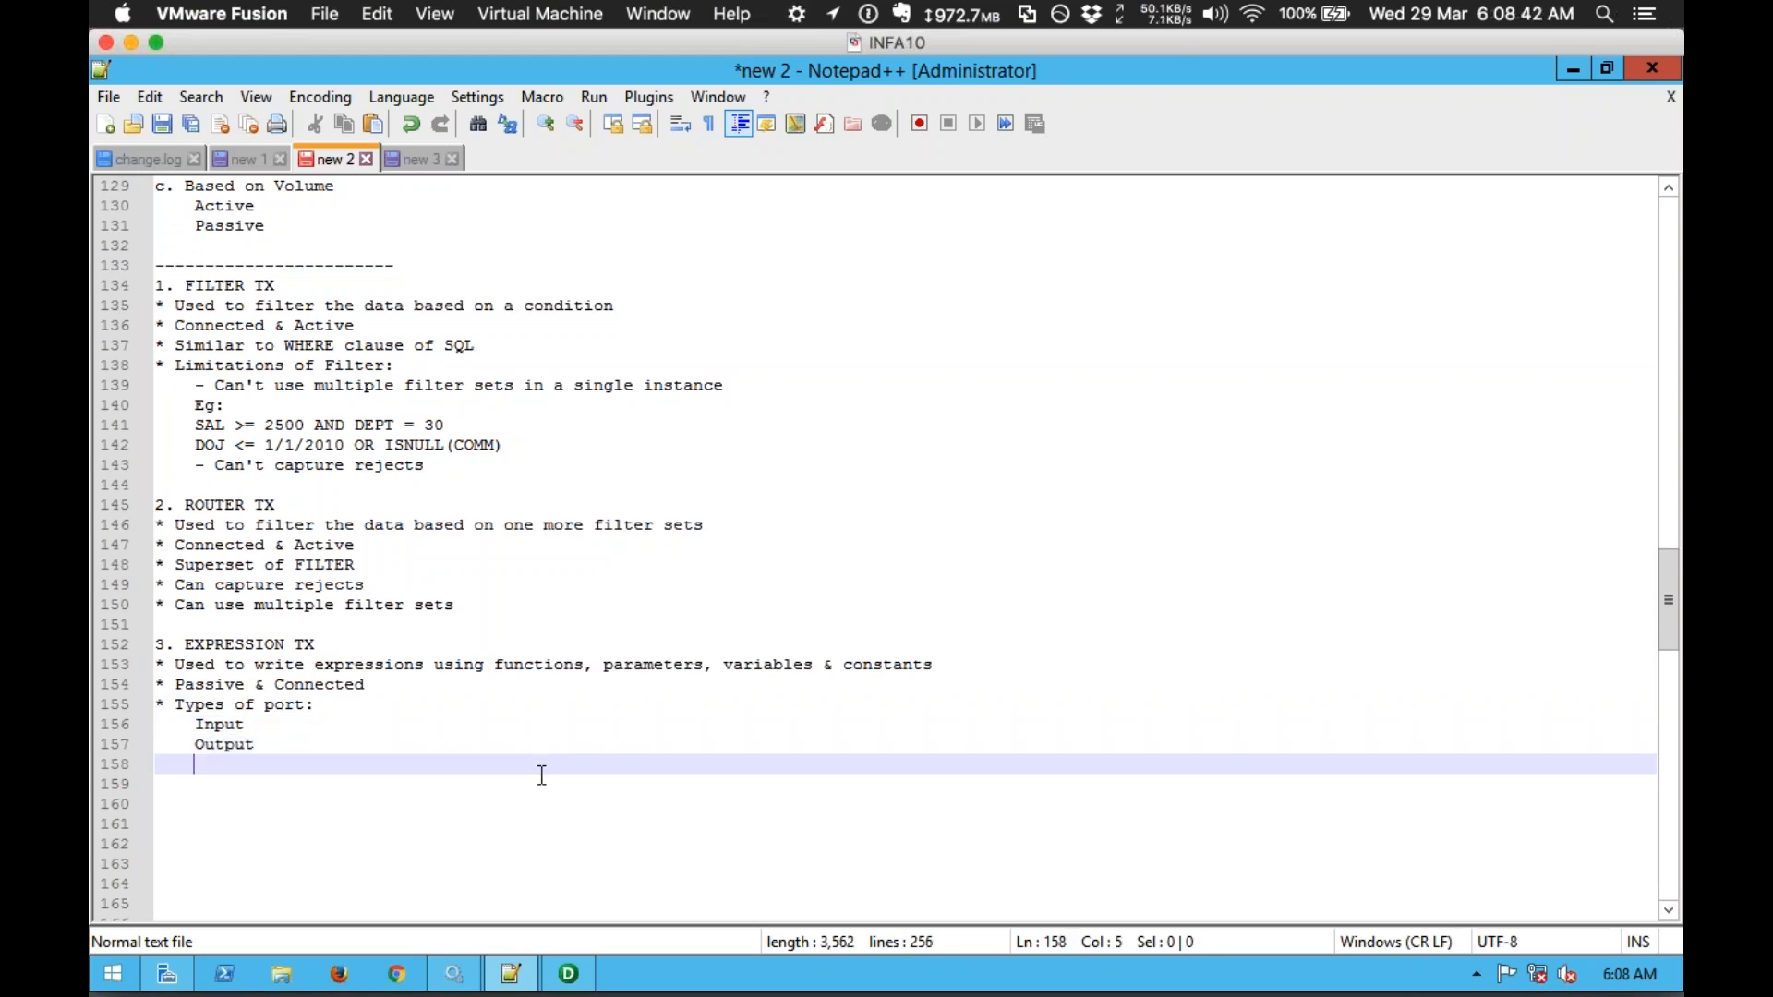
type("Variable")
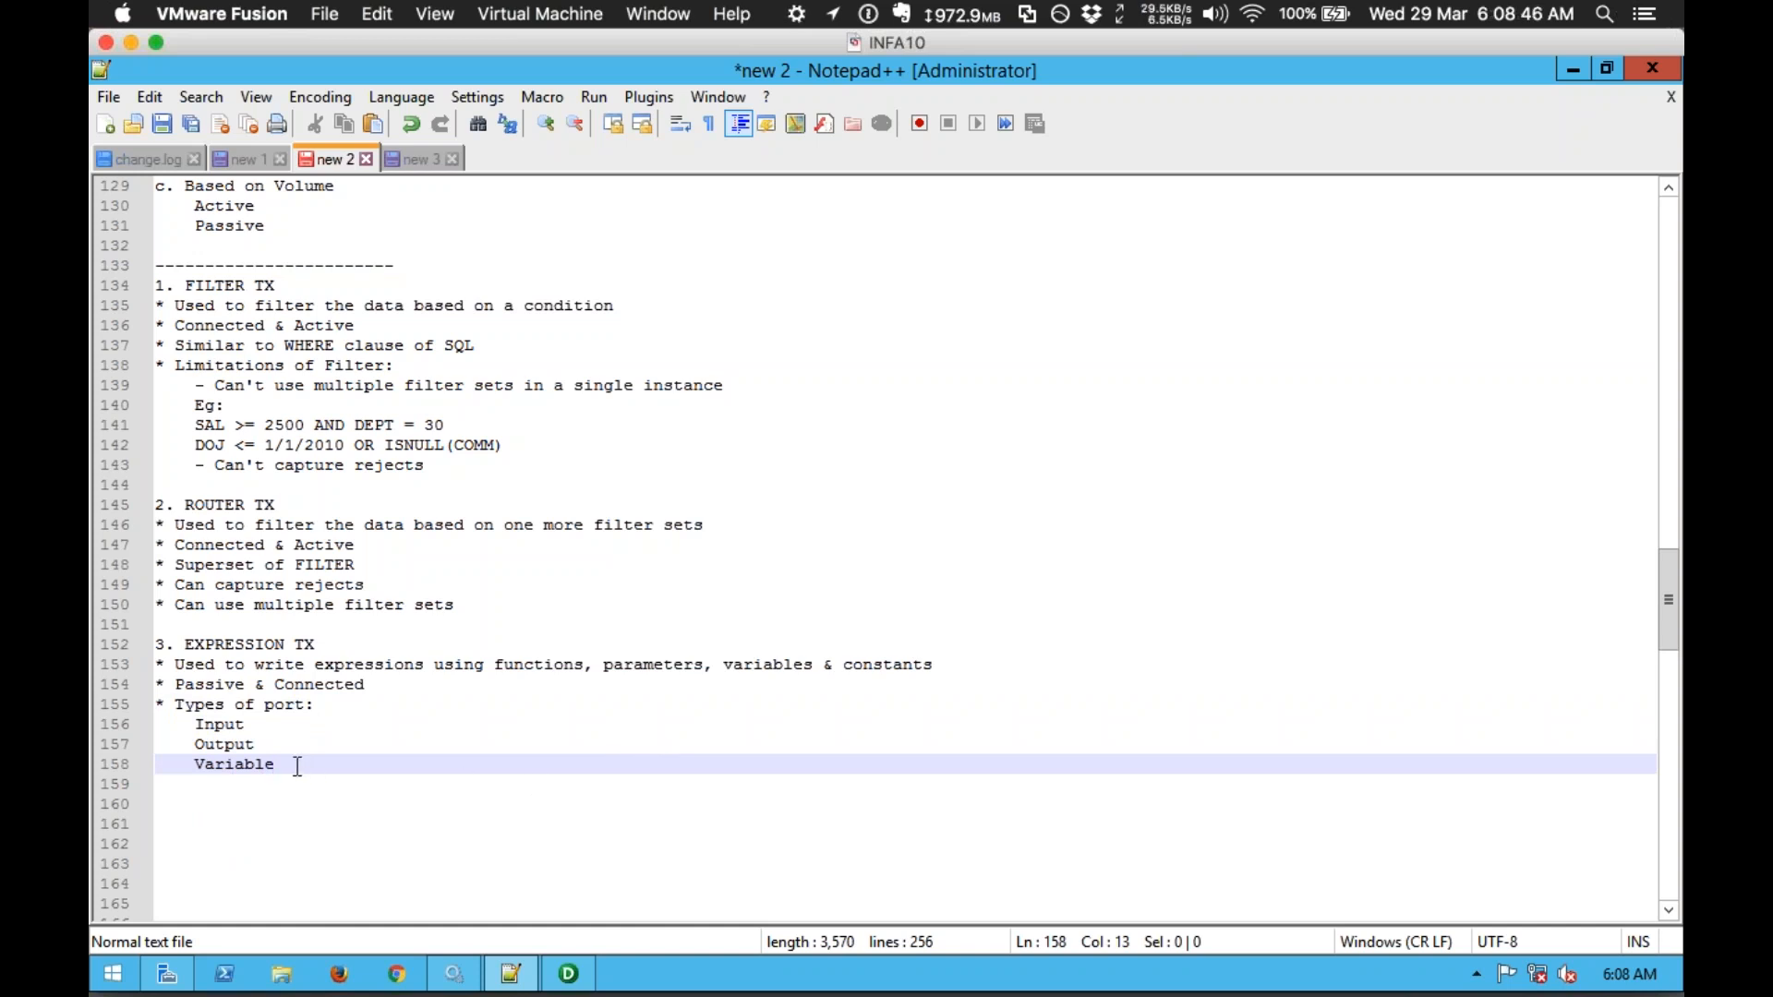
Step: Add the bullet 'Expressions can be written in Variable & Output ports' and start another bullet
key("Return")
type("*")
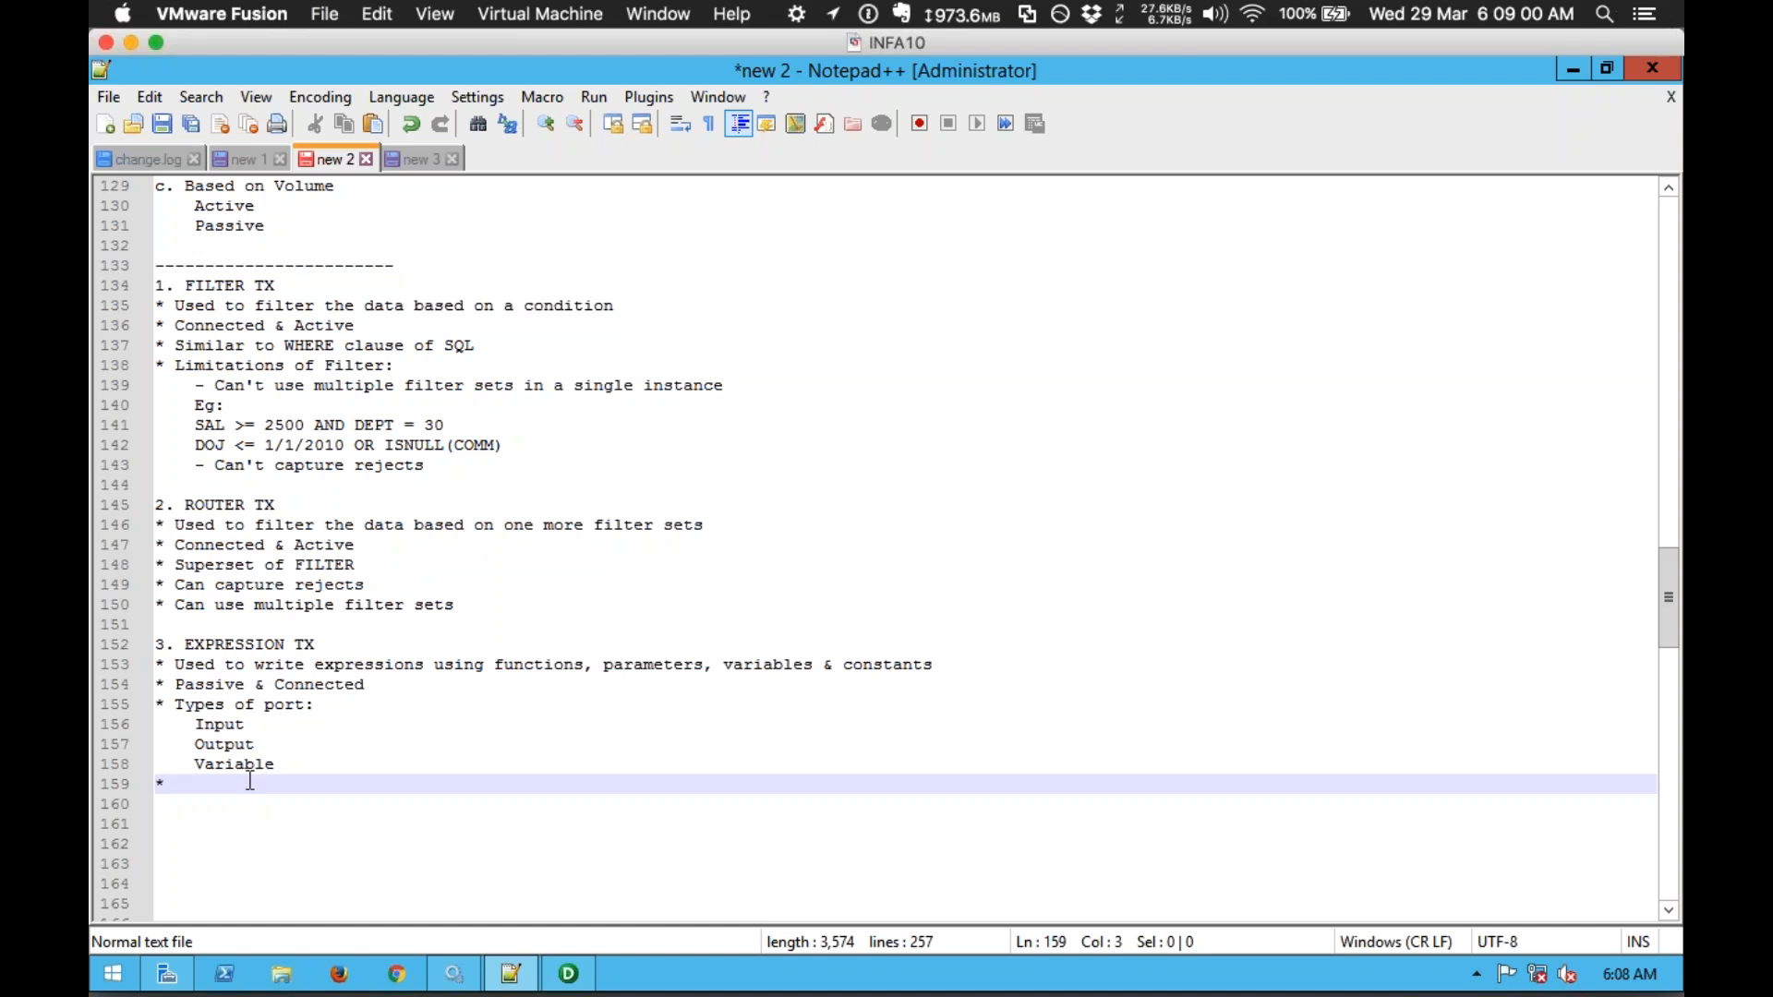
type("Expression")
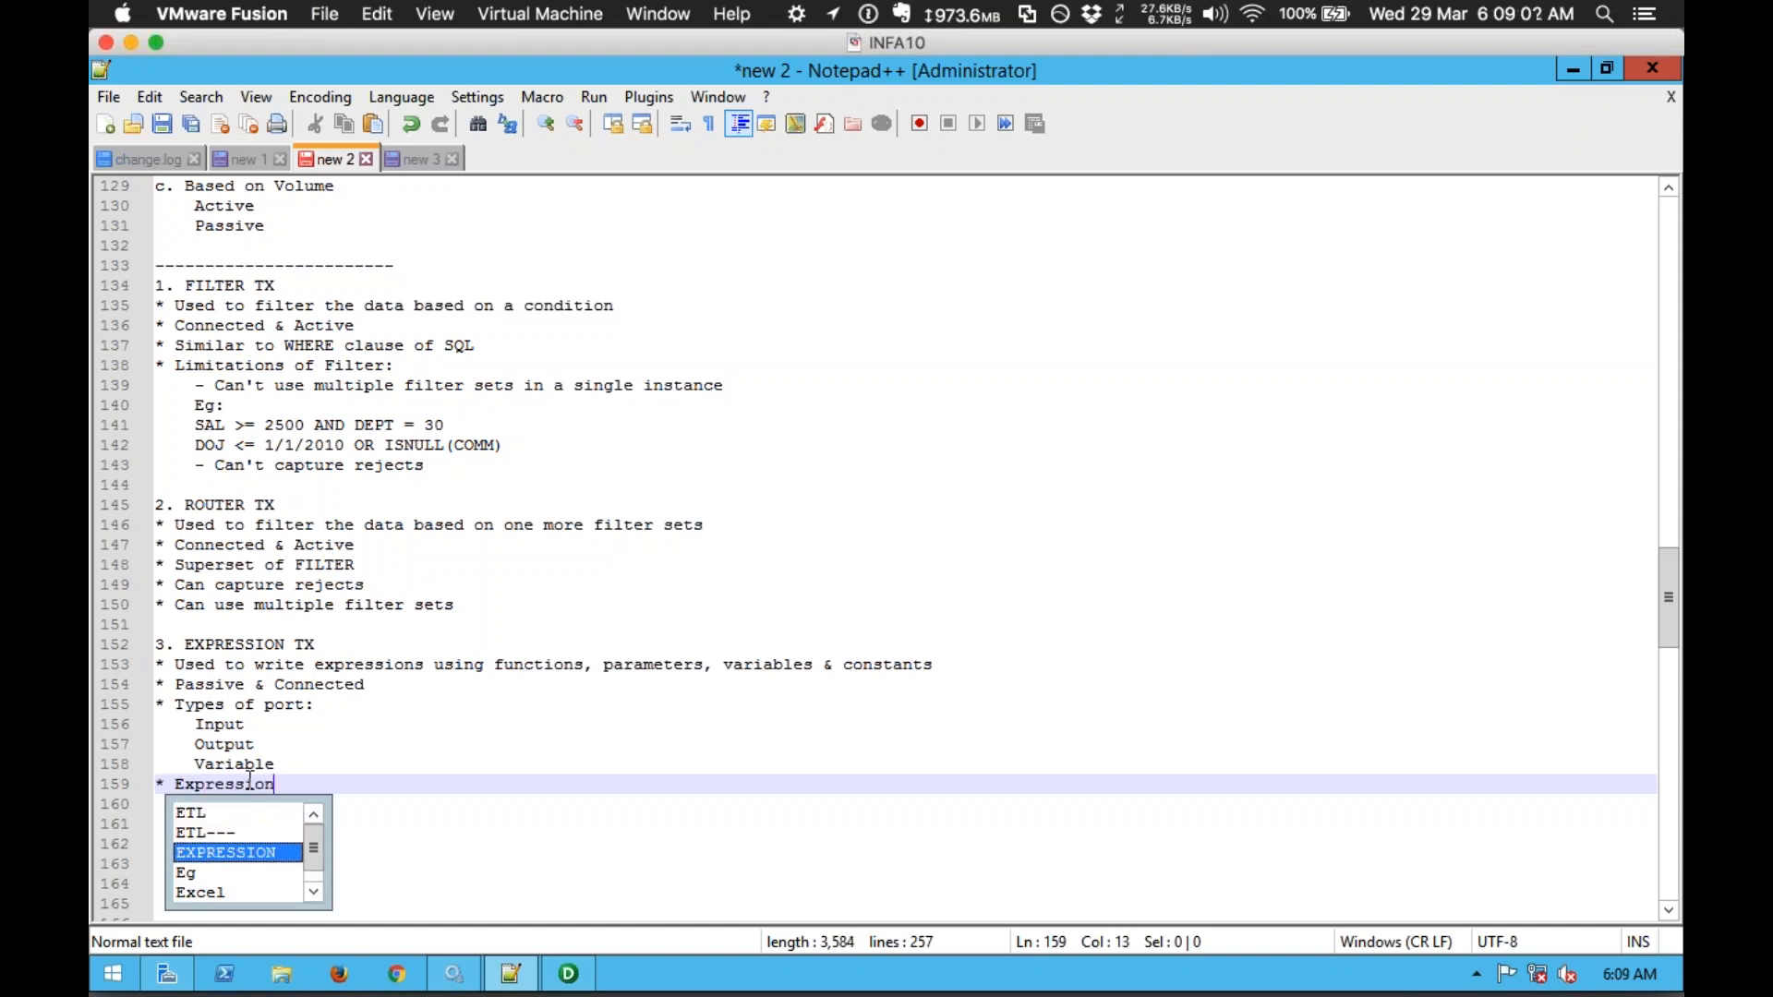
type("s can be written in Variable & Outpu")
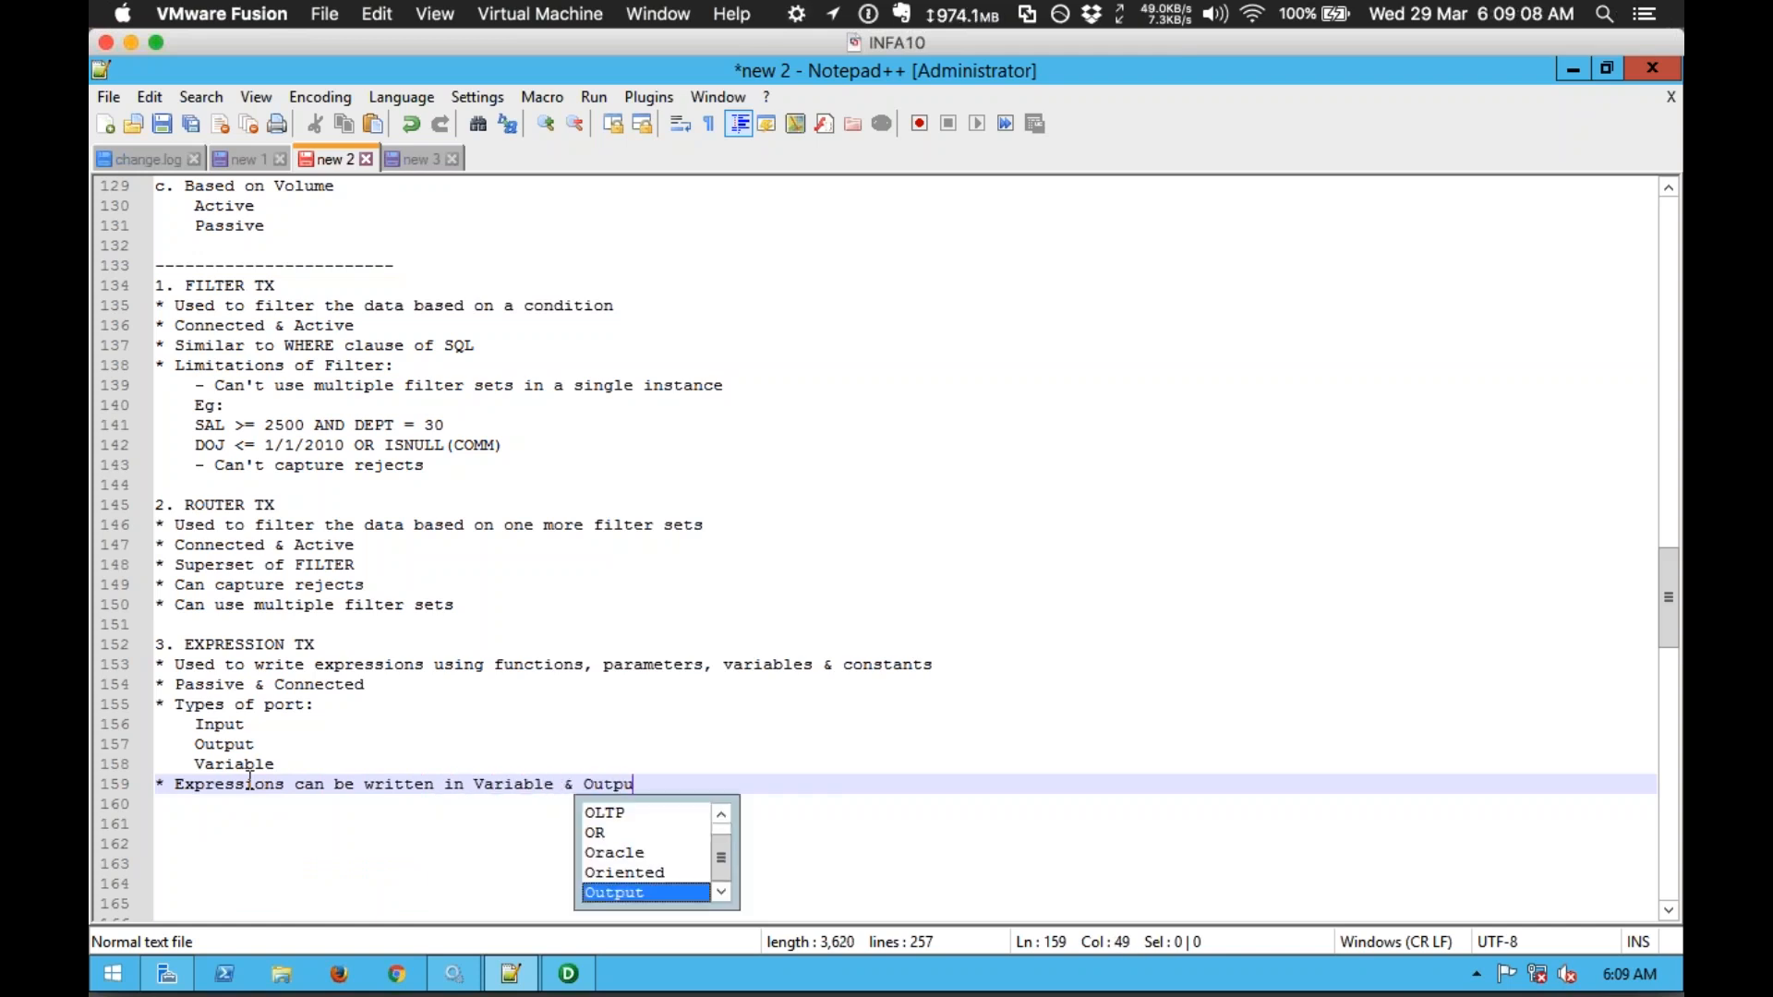
type("t ports")
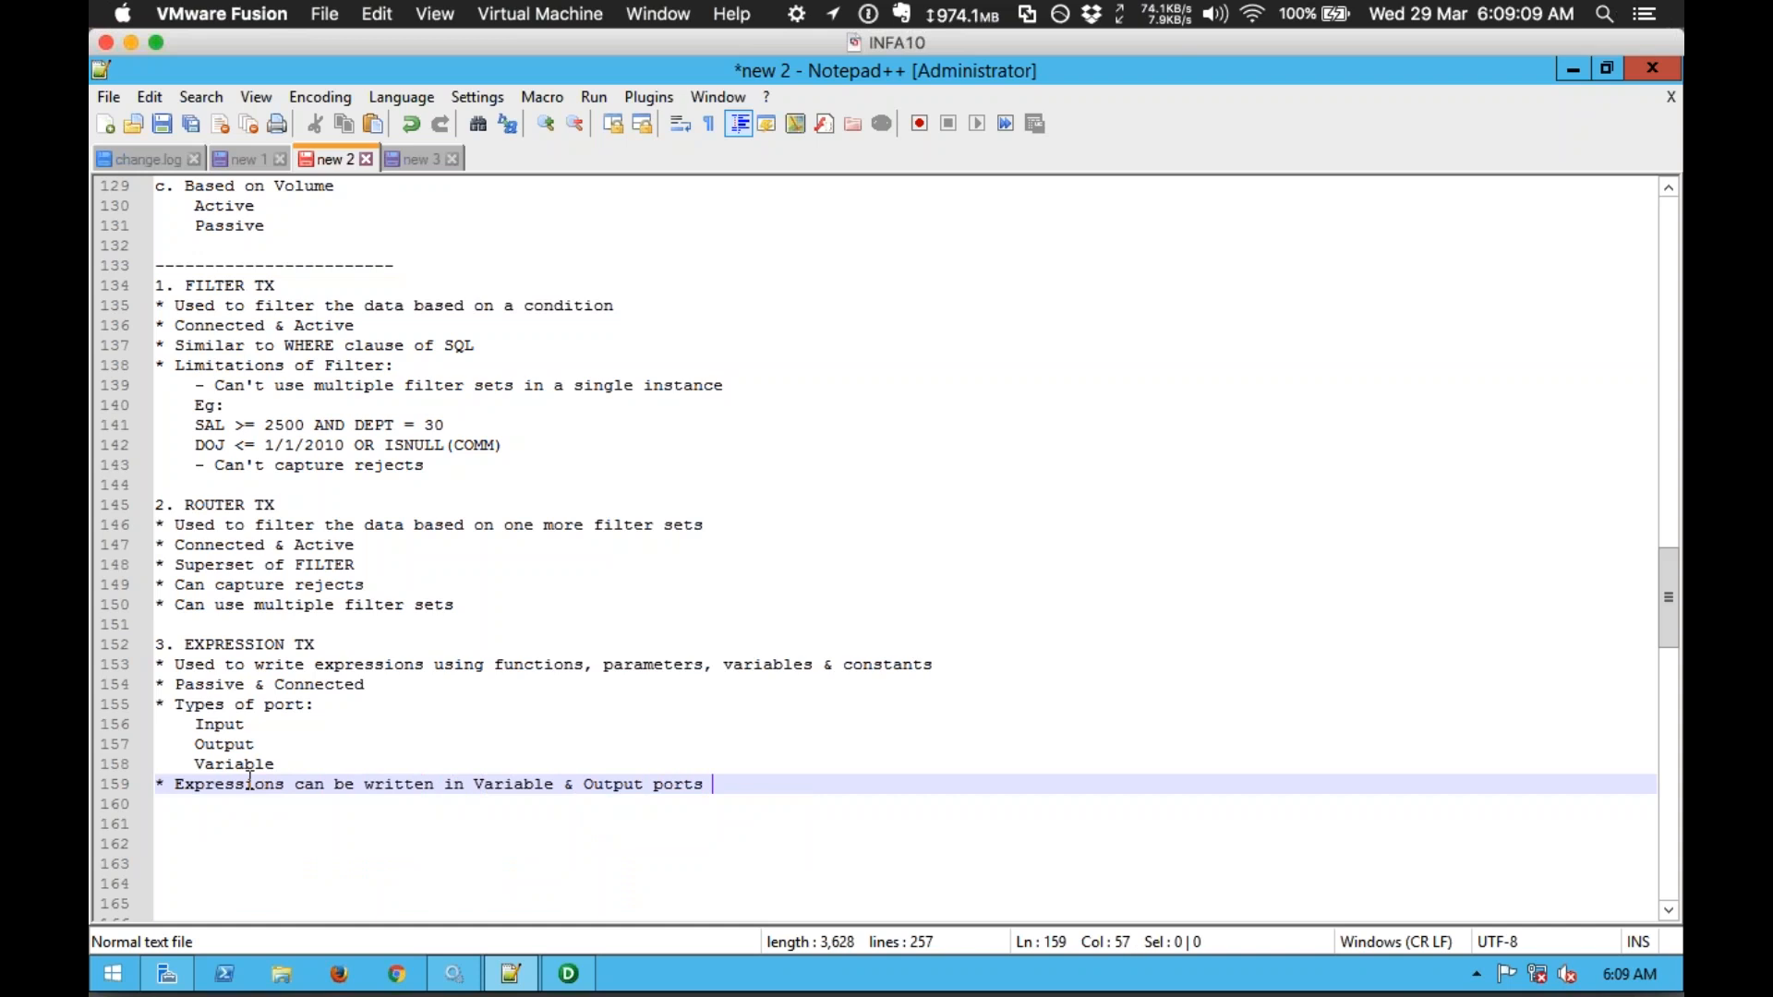
key("Return")
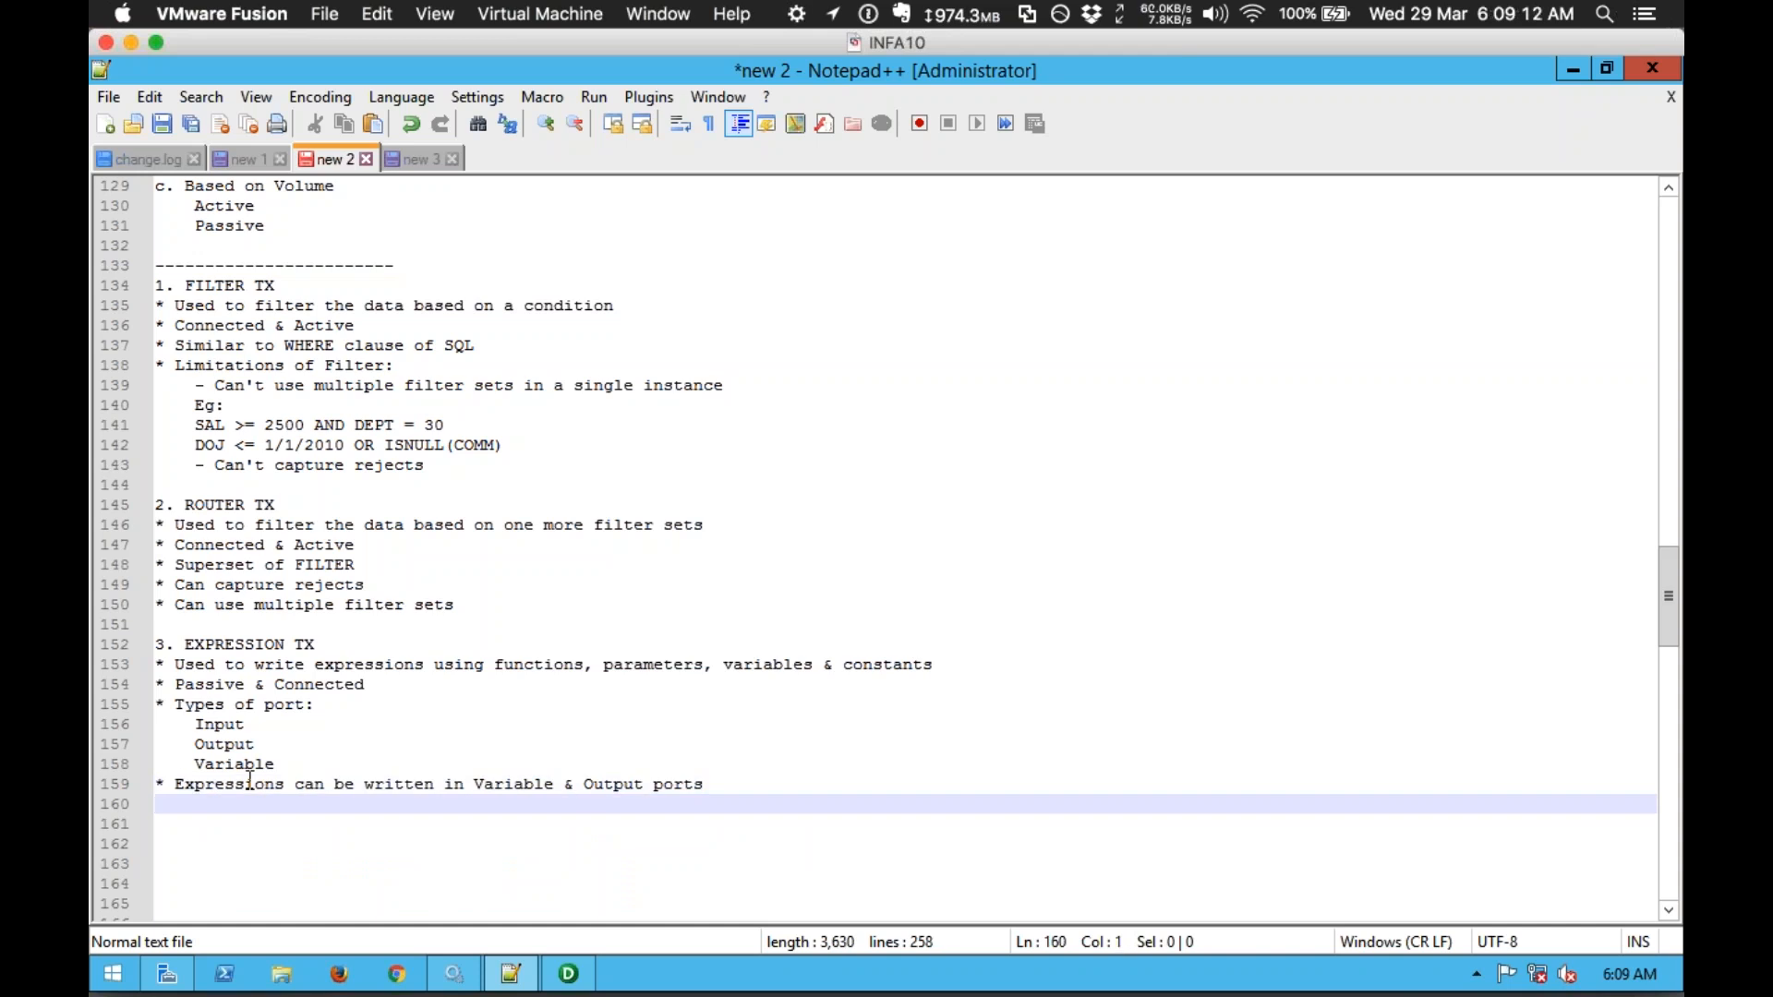
type("*")
Step: Add 'Order of ports:' with indented Input, Variable and Output lines
type("Order of ports:")
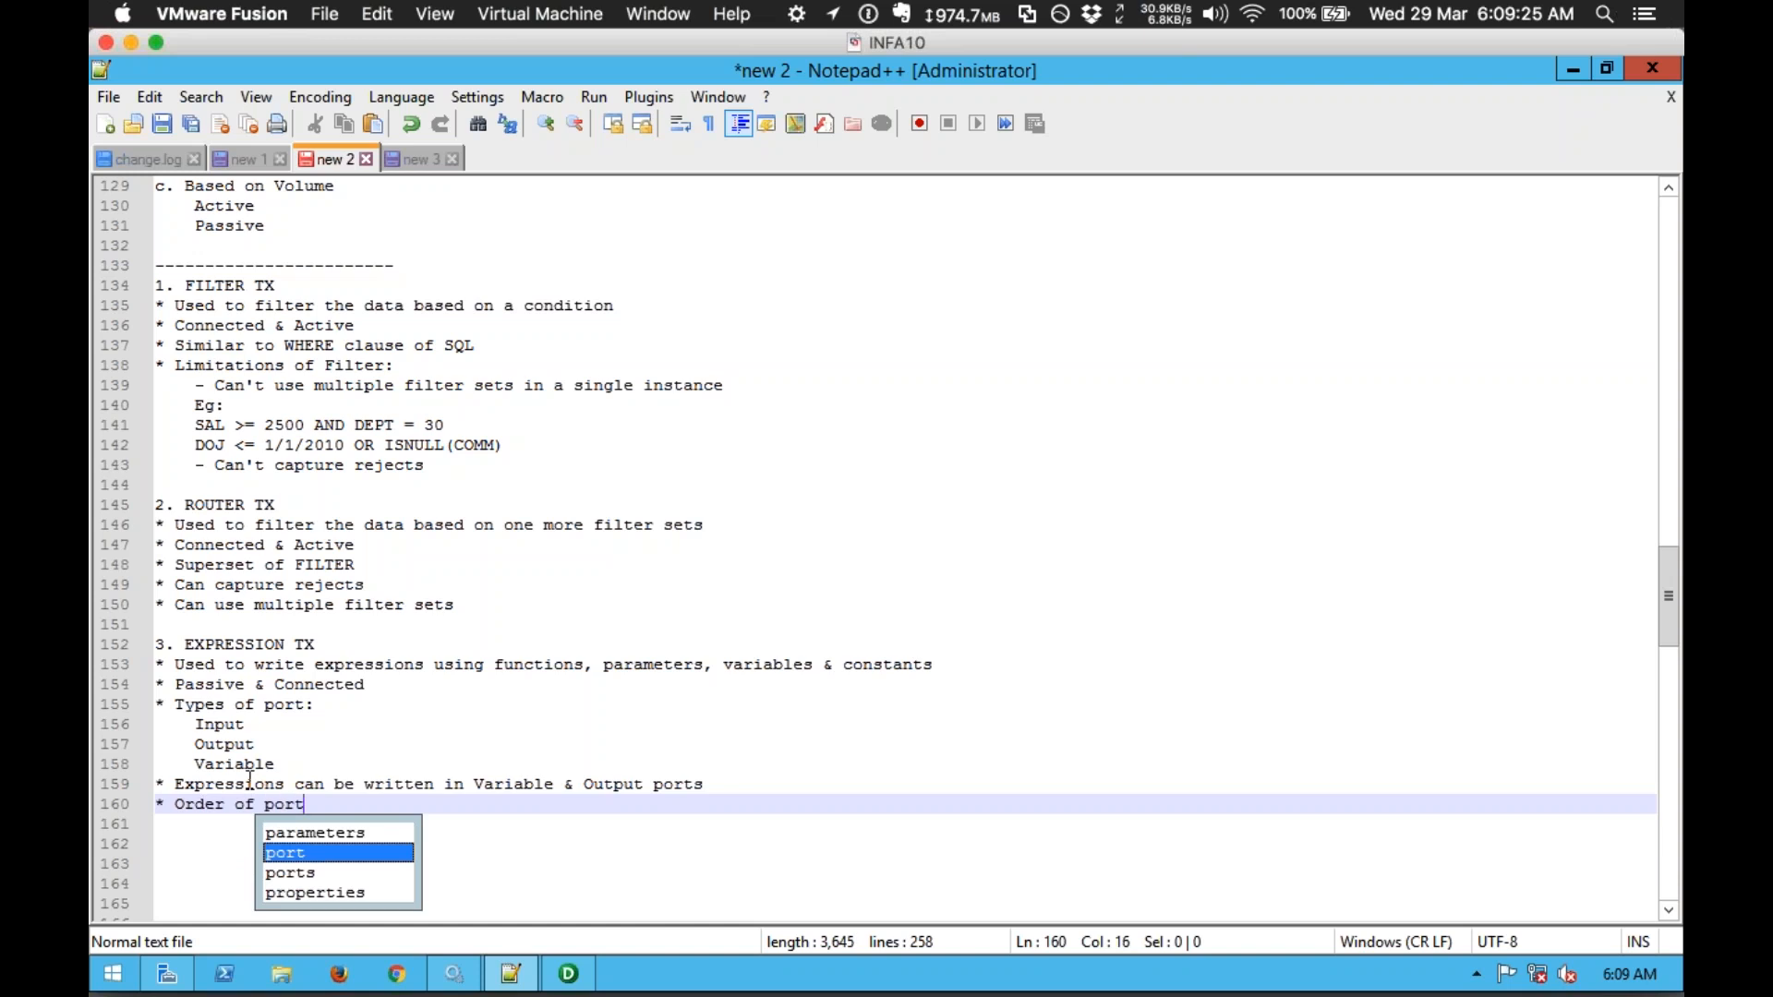
key("Return")
key("Tab")
type("Input")
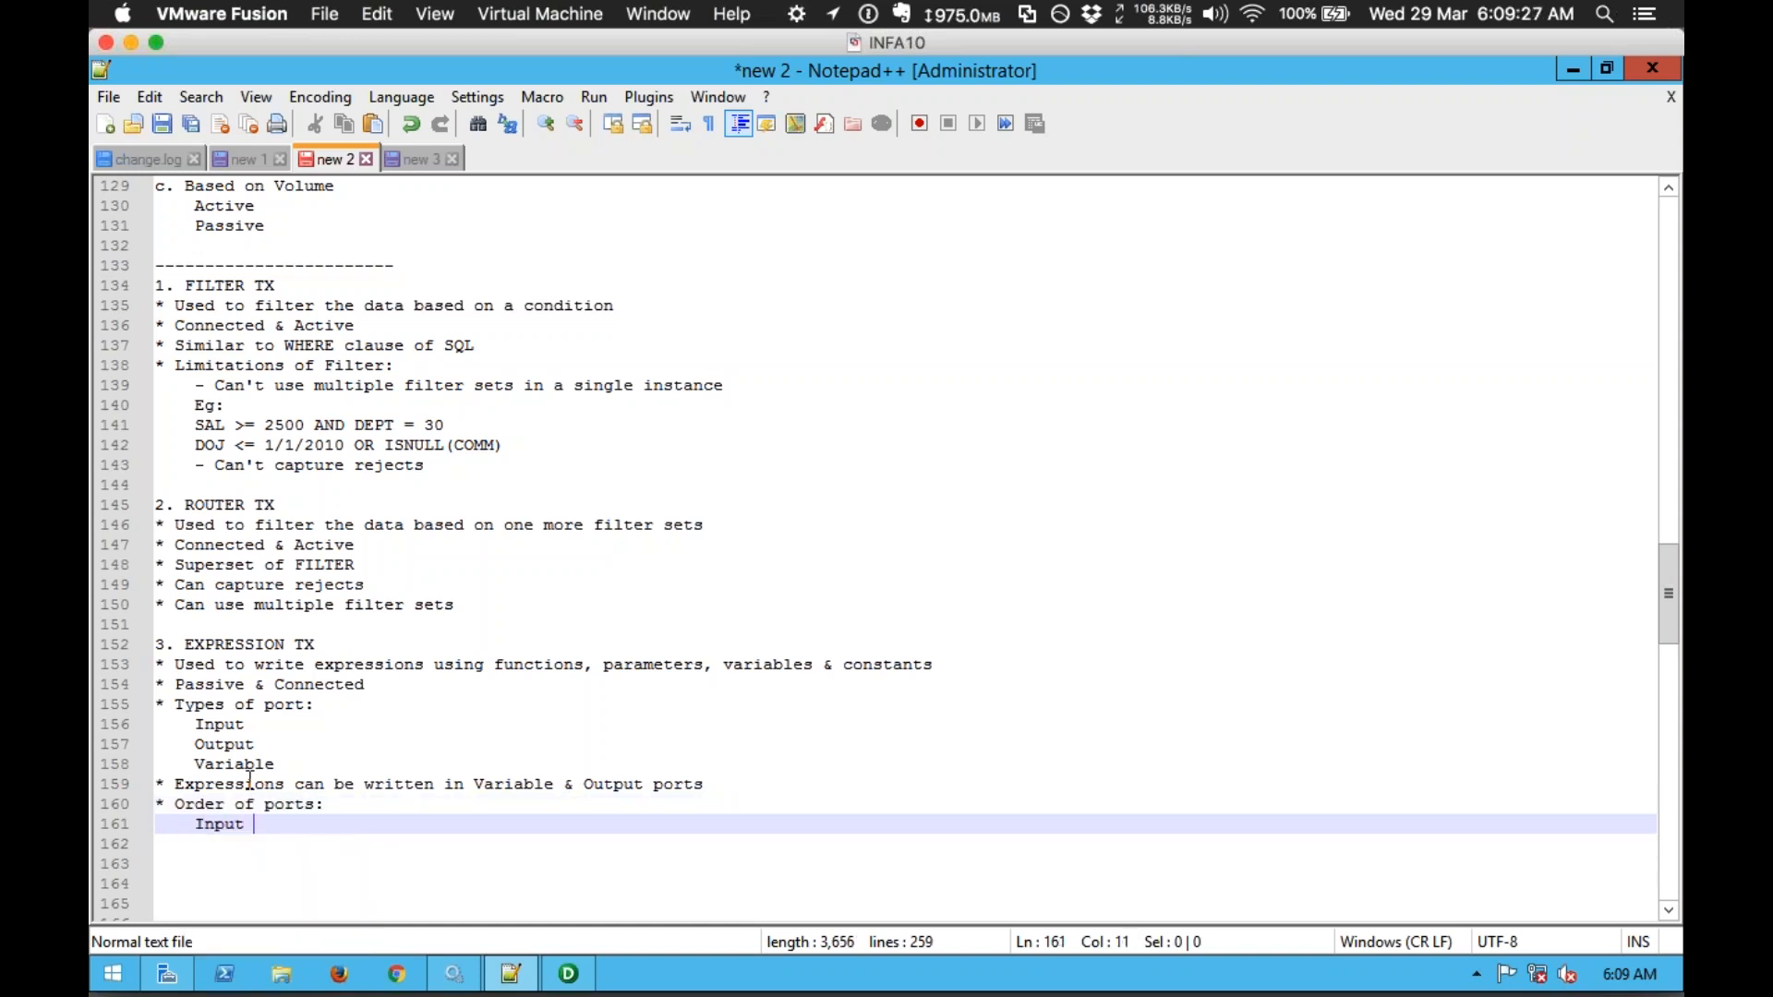
key("Return")
type("Variable")
key("Return")
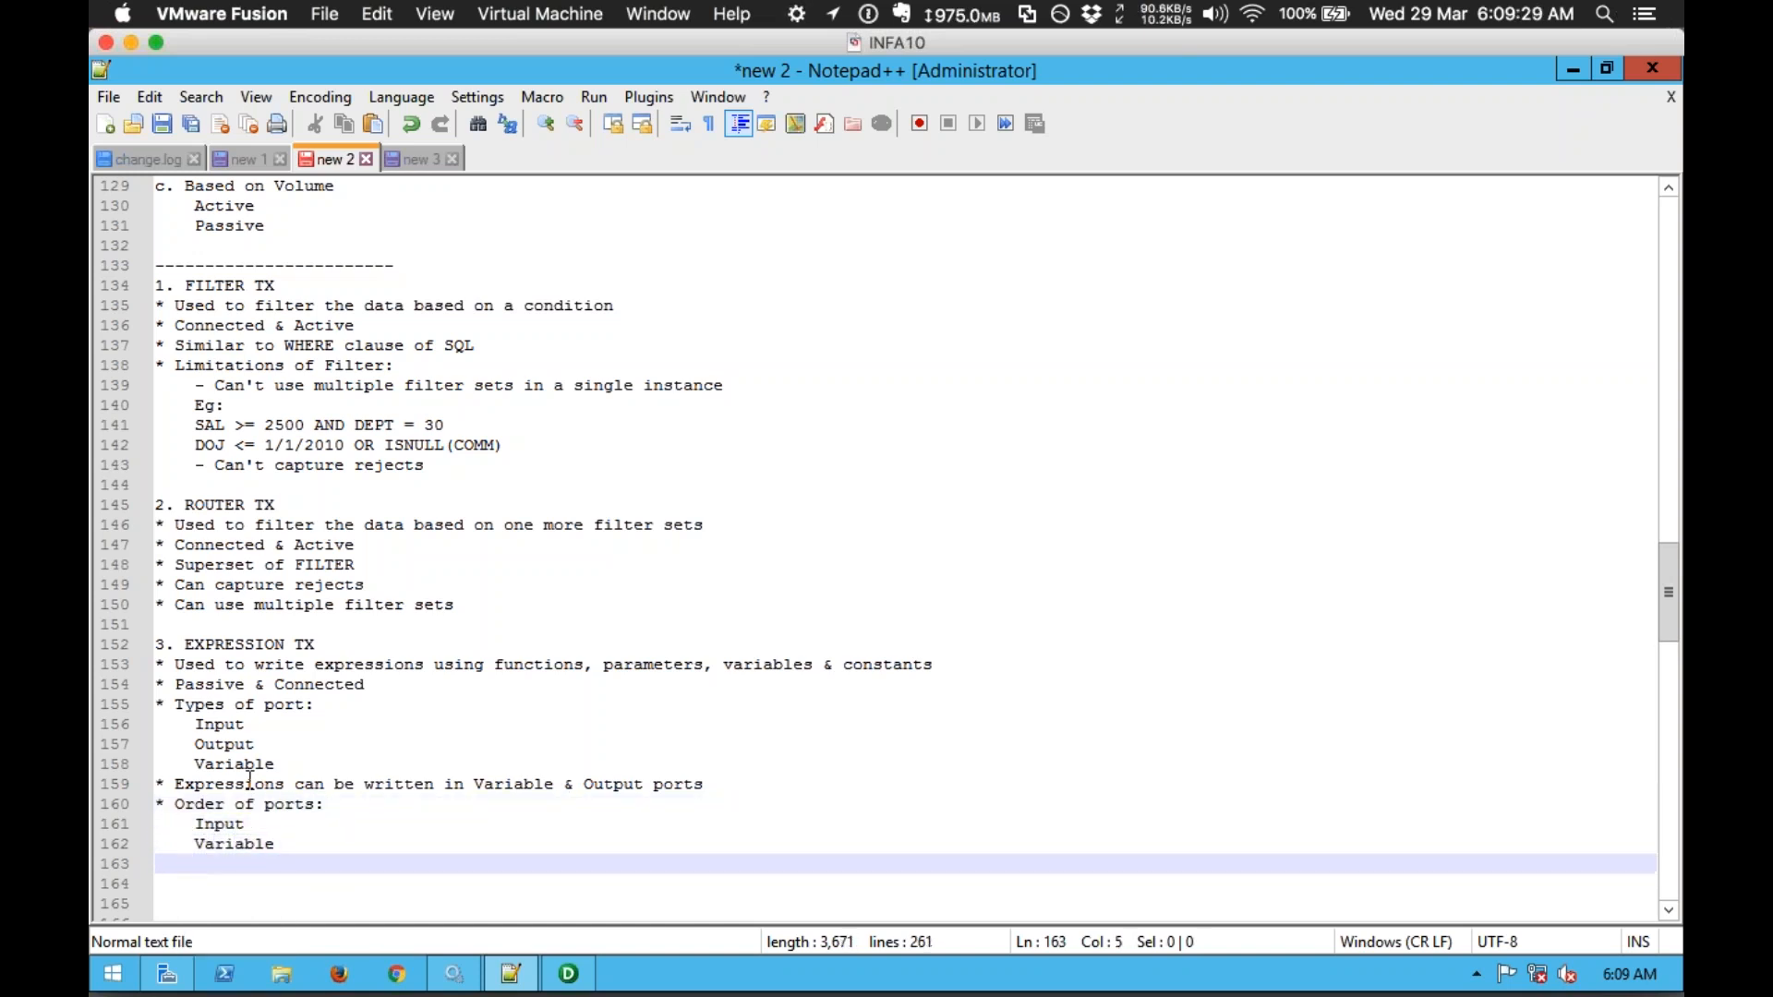
type("Output")
scroll(250, 781, "down", 4)
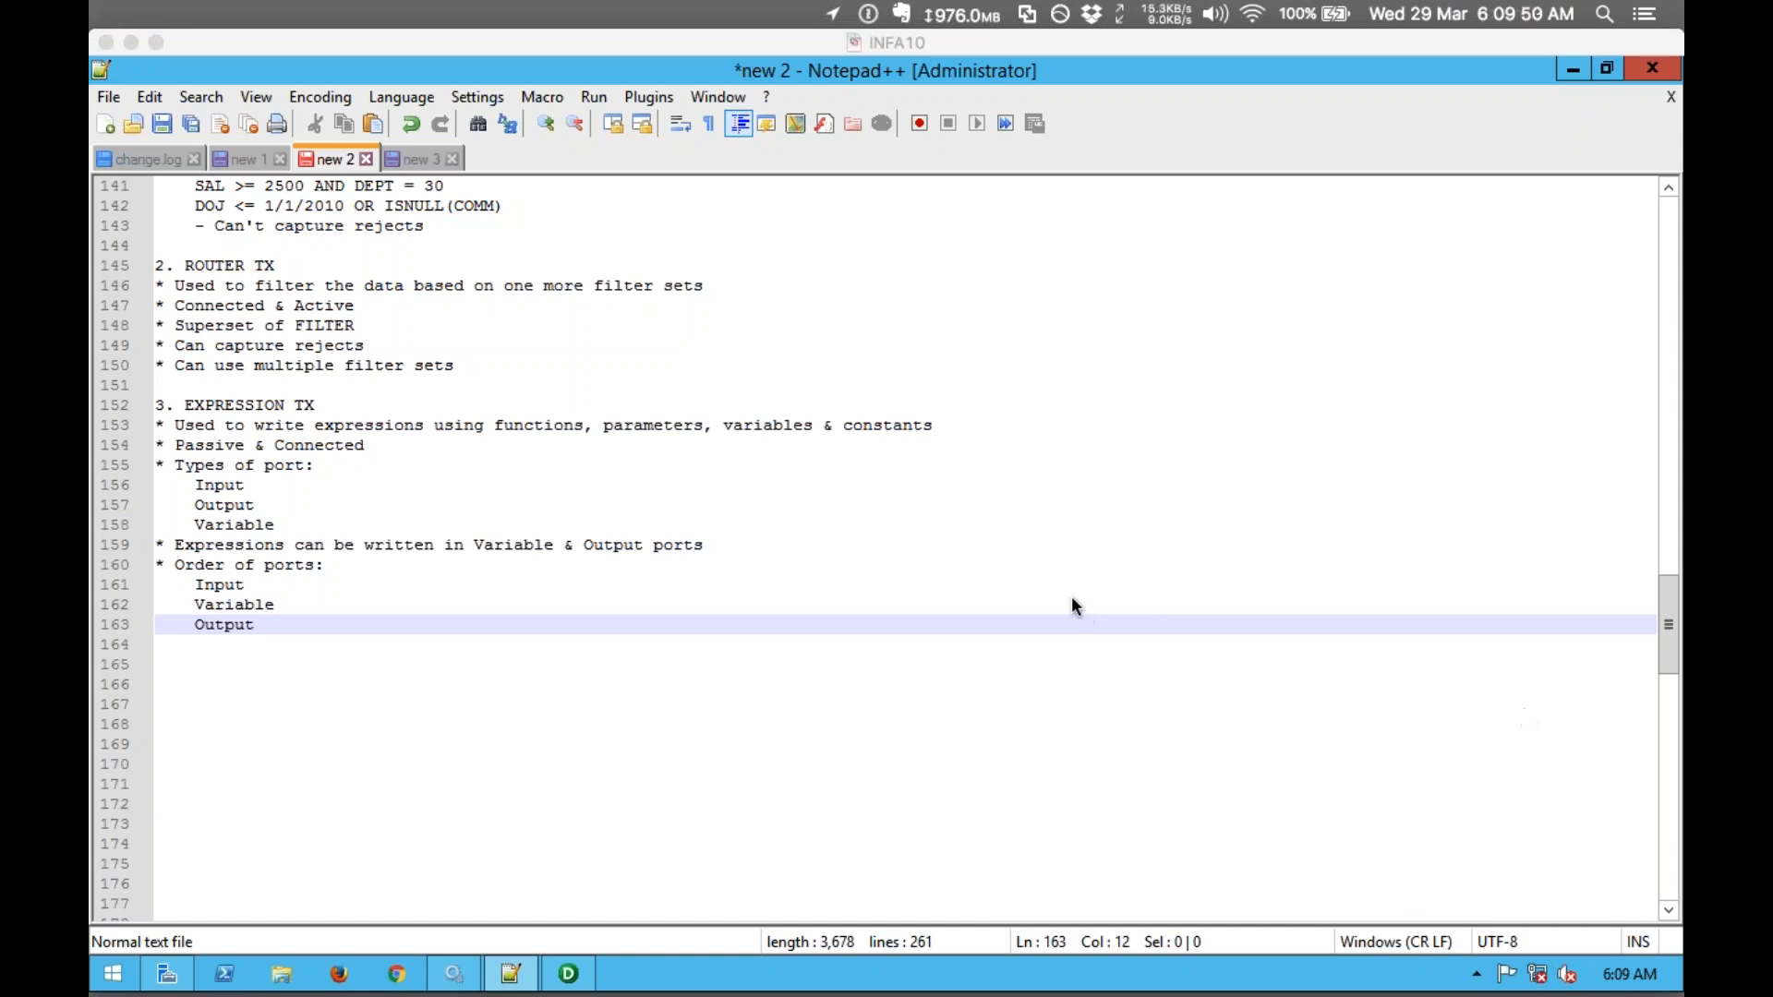
Step: Add the bullet 'Variable ports can't be directly mapped out' below Output
left_click(300, 625)
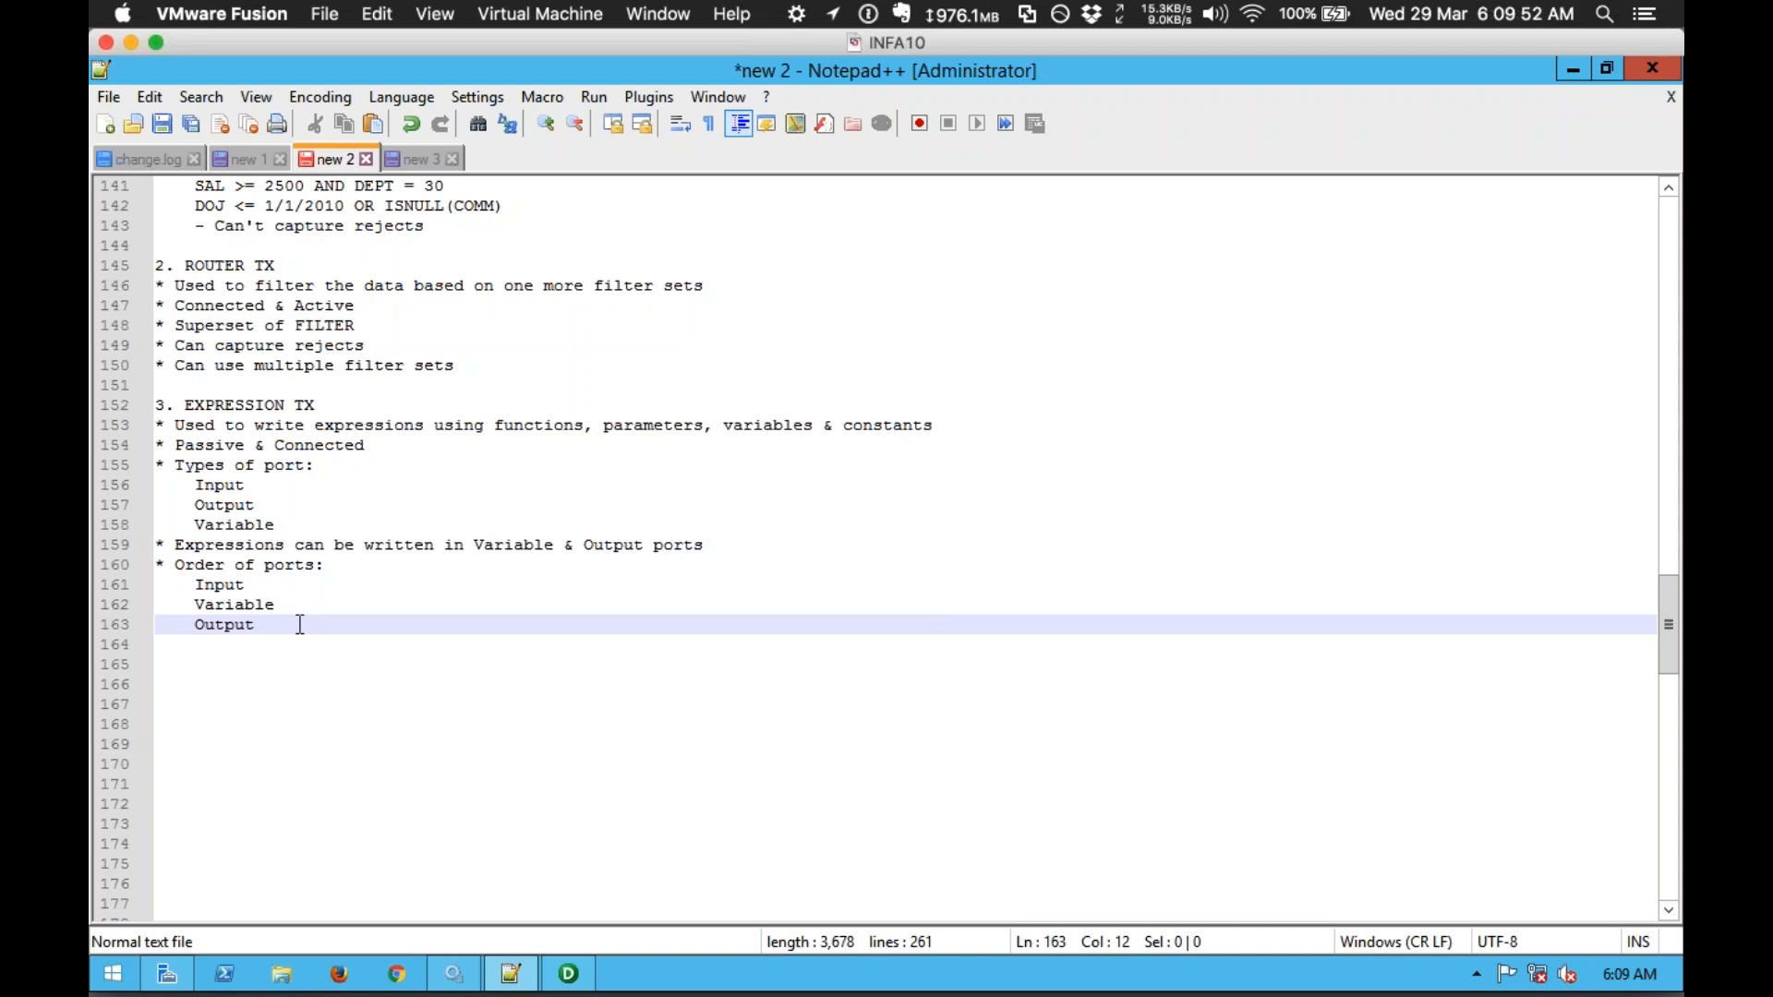
key("Return")
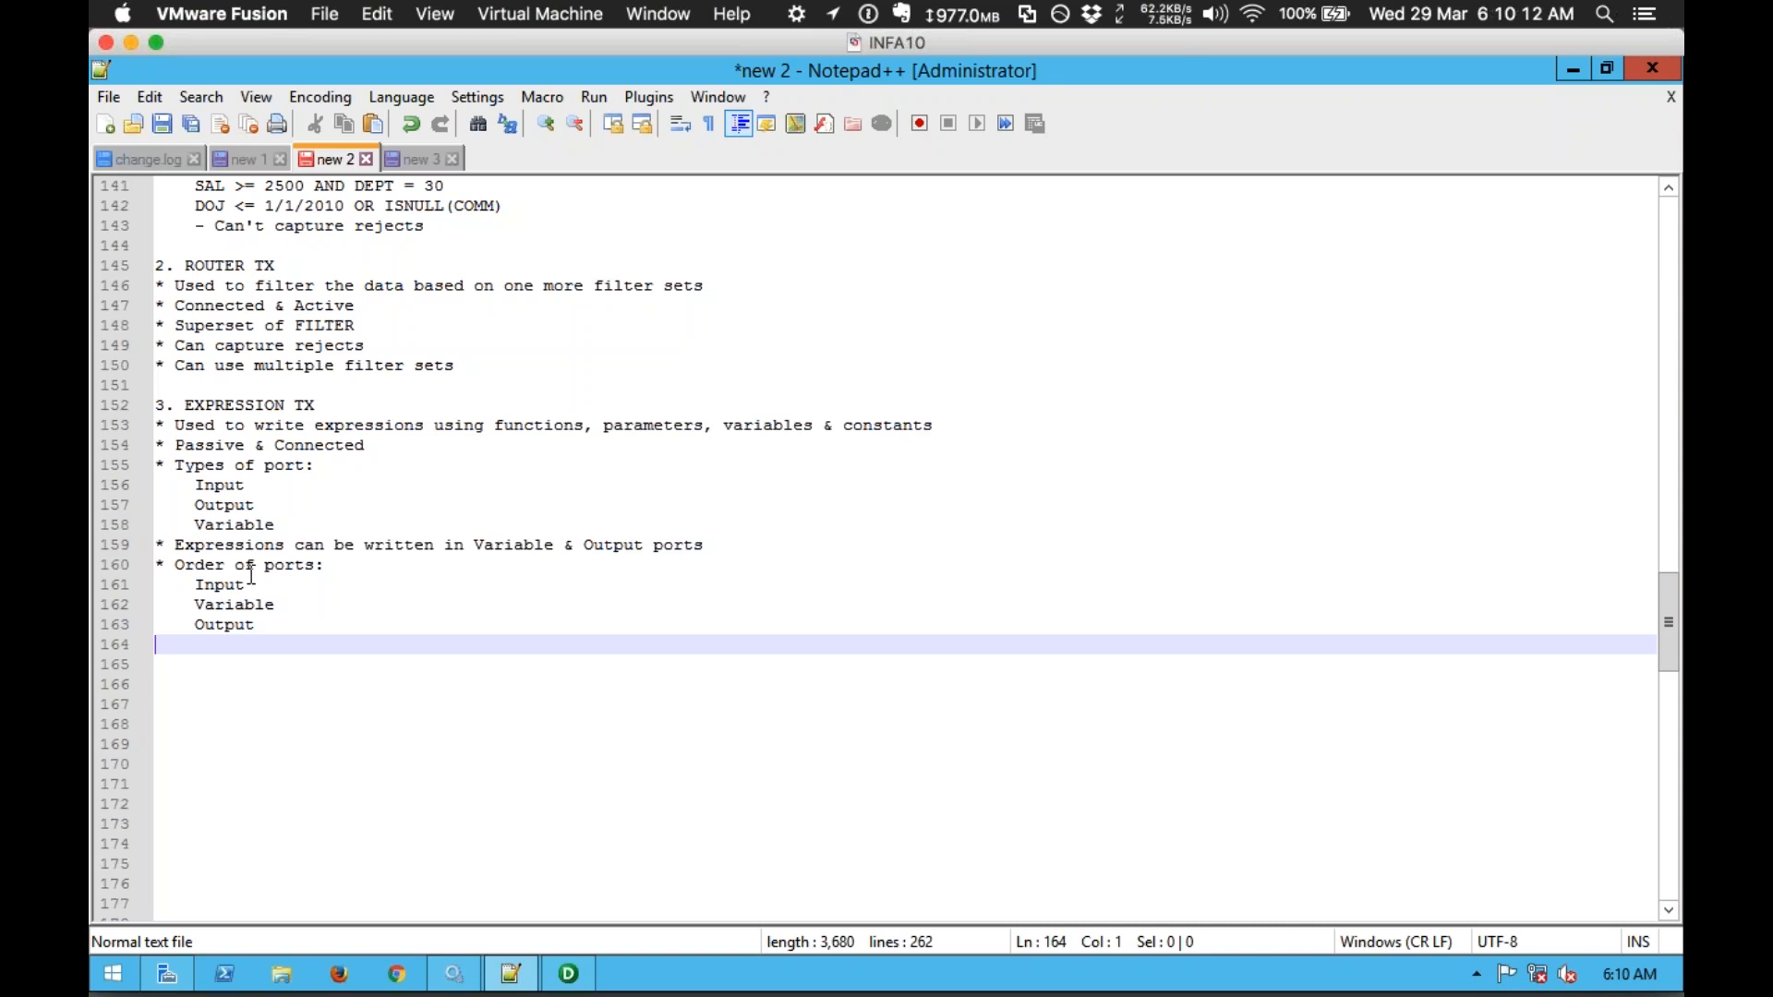
type("* Variable p")
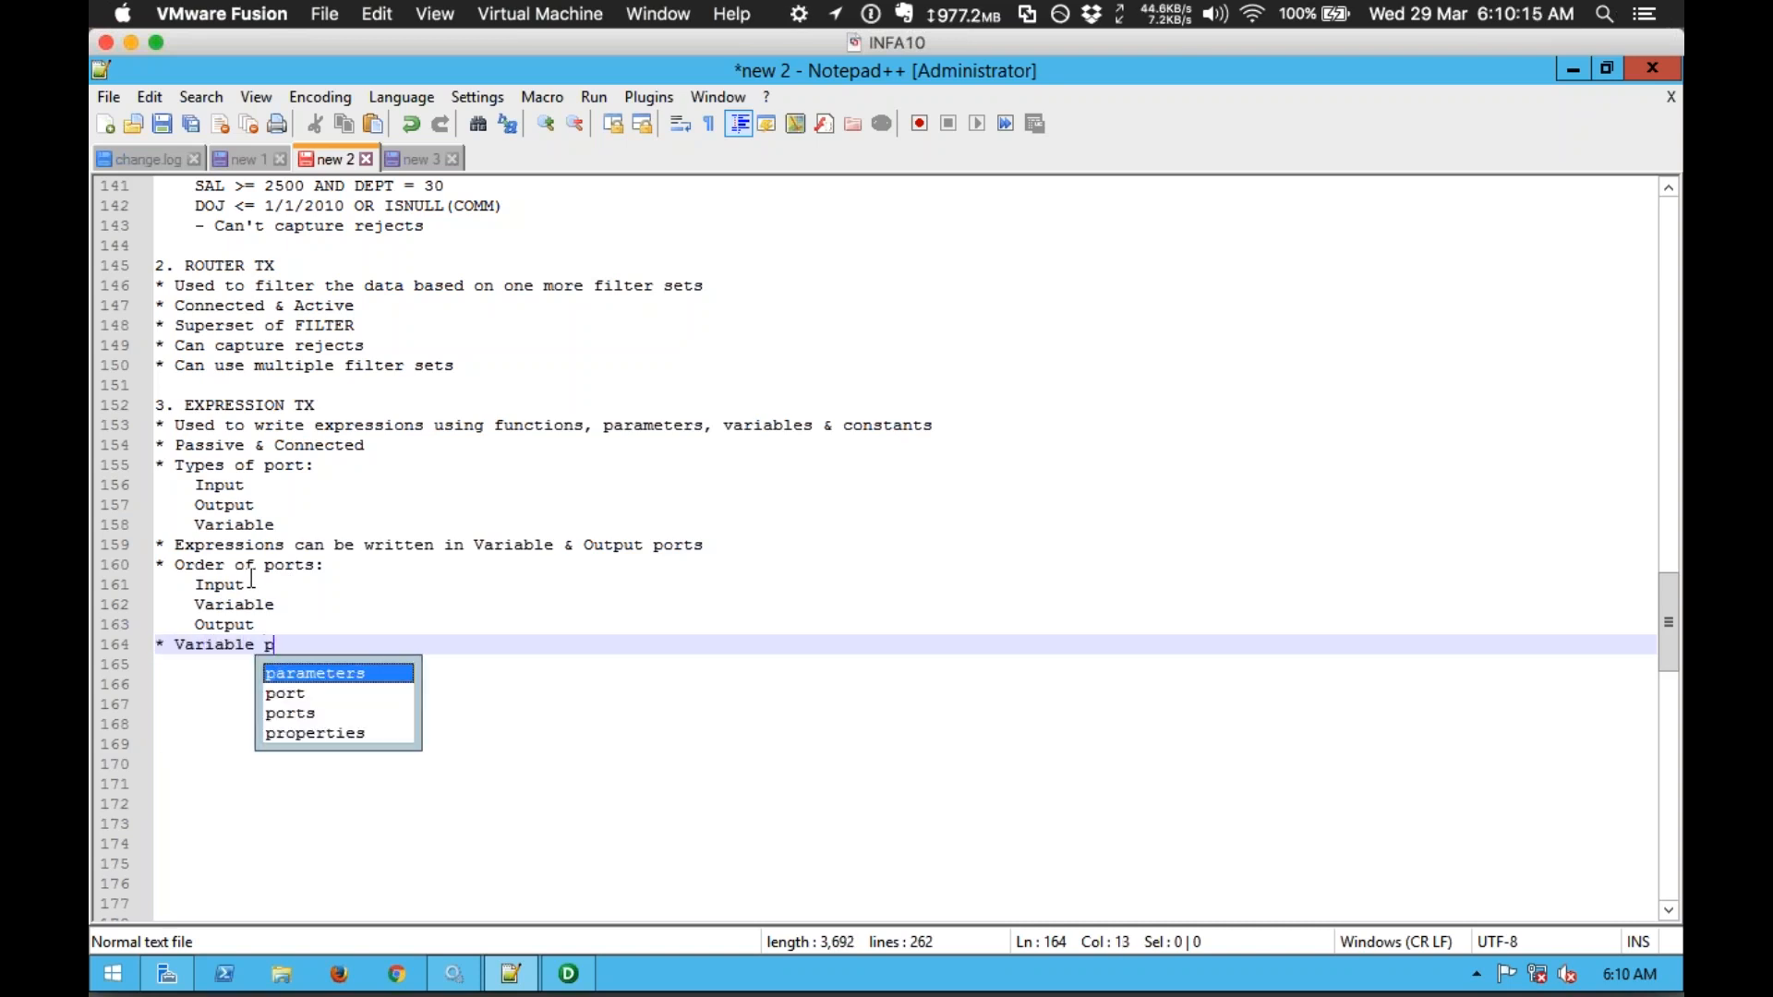
type("orts can't be directl")
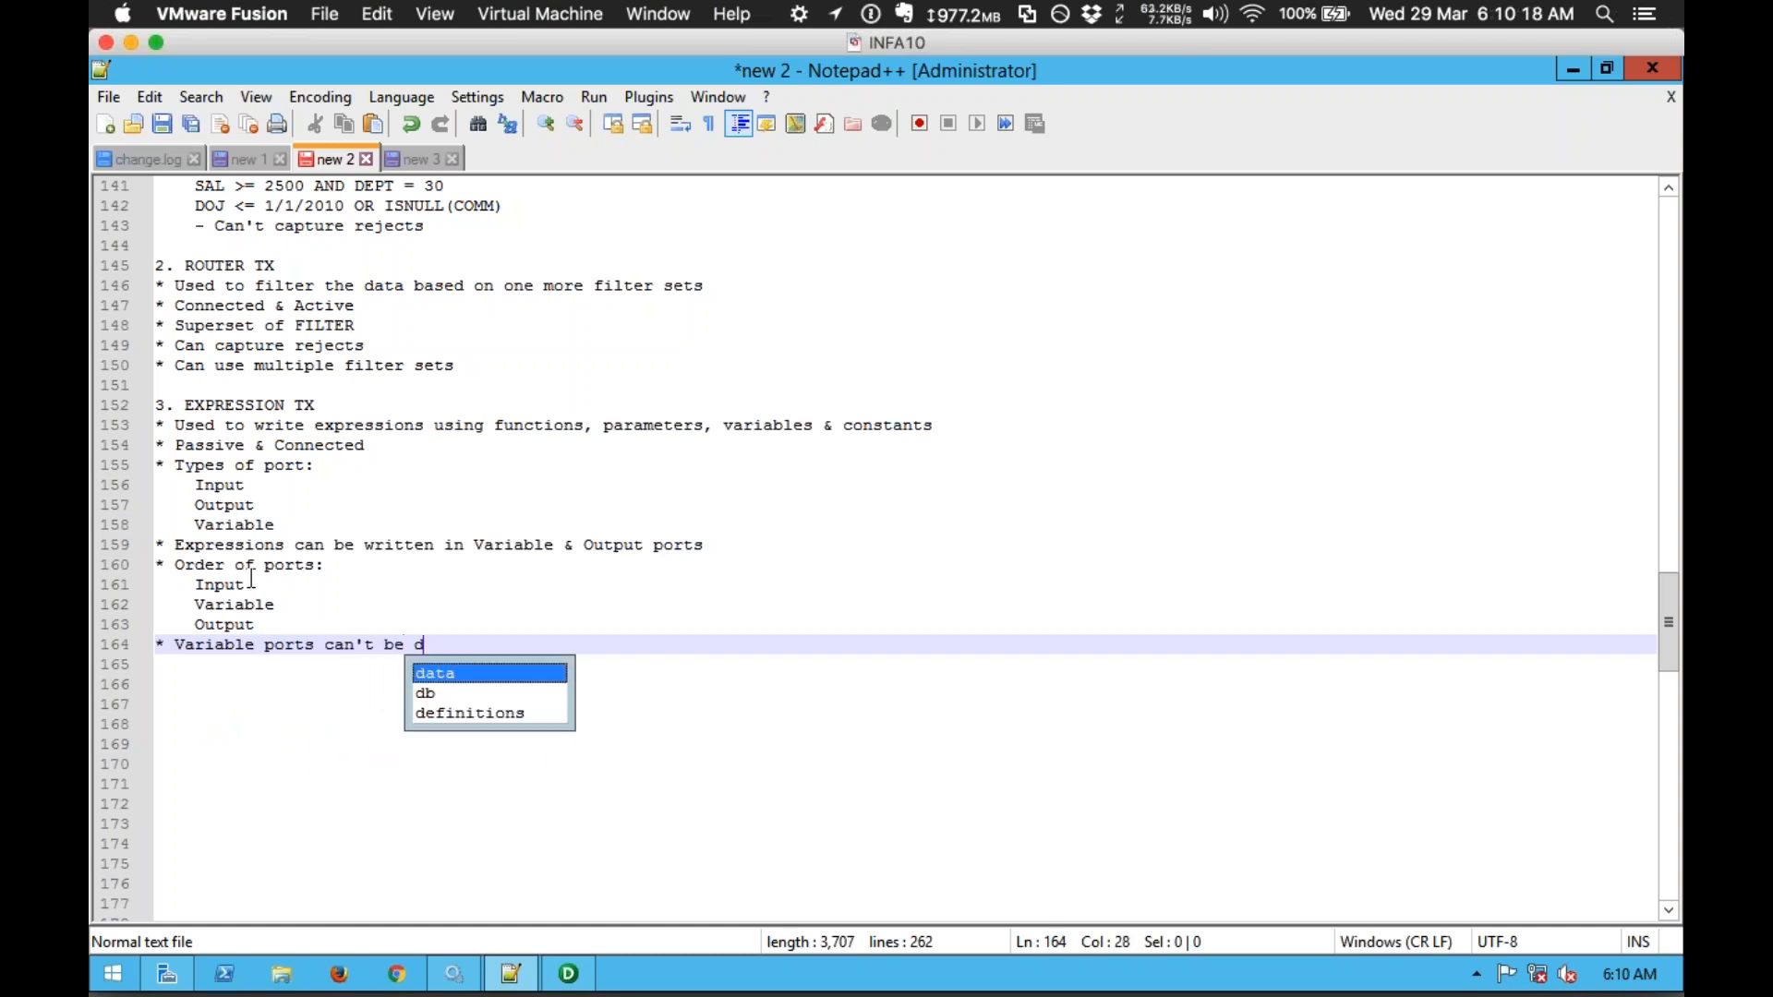
type("y mapped out")
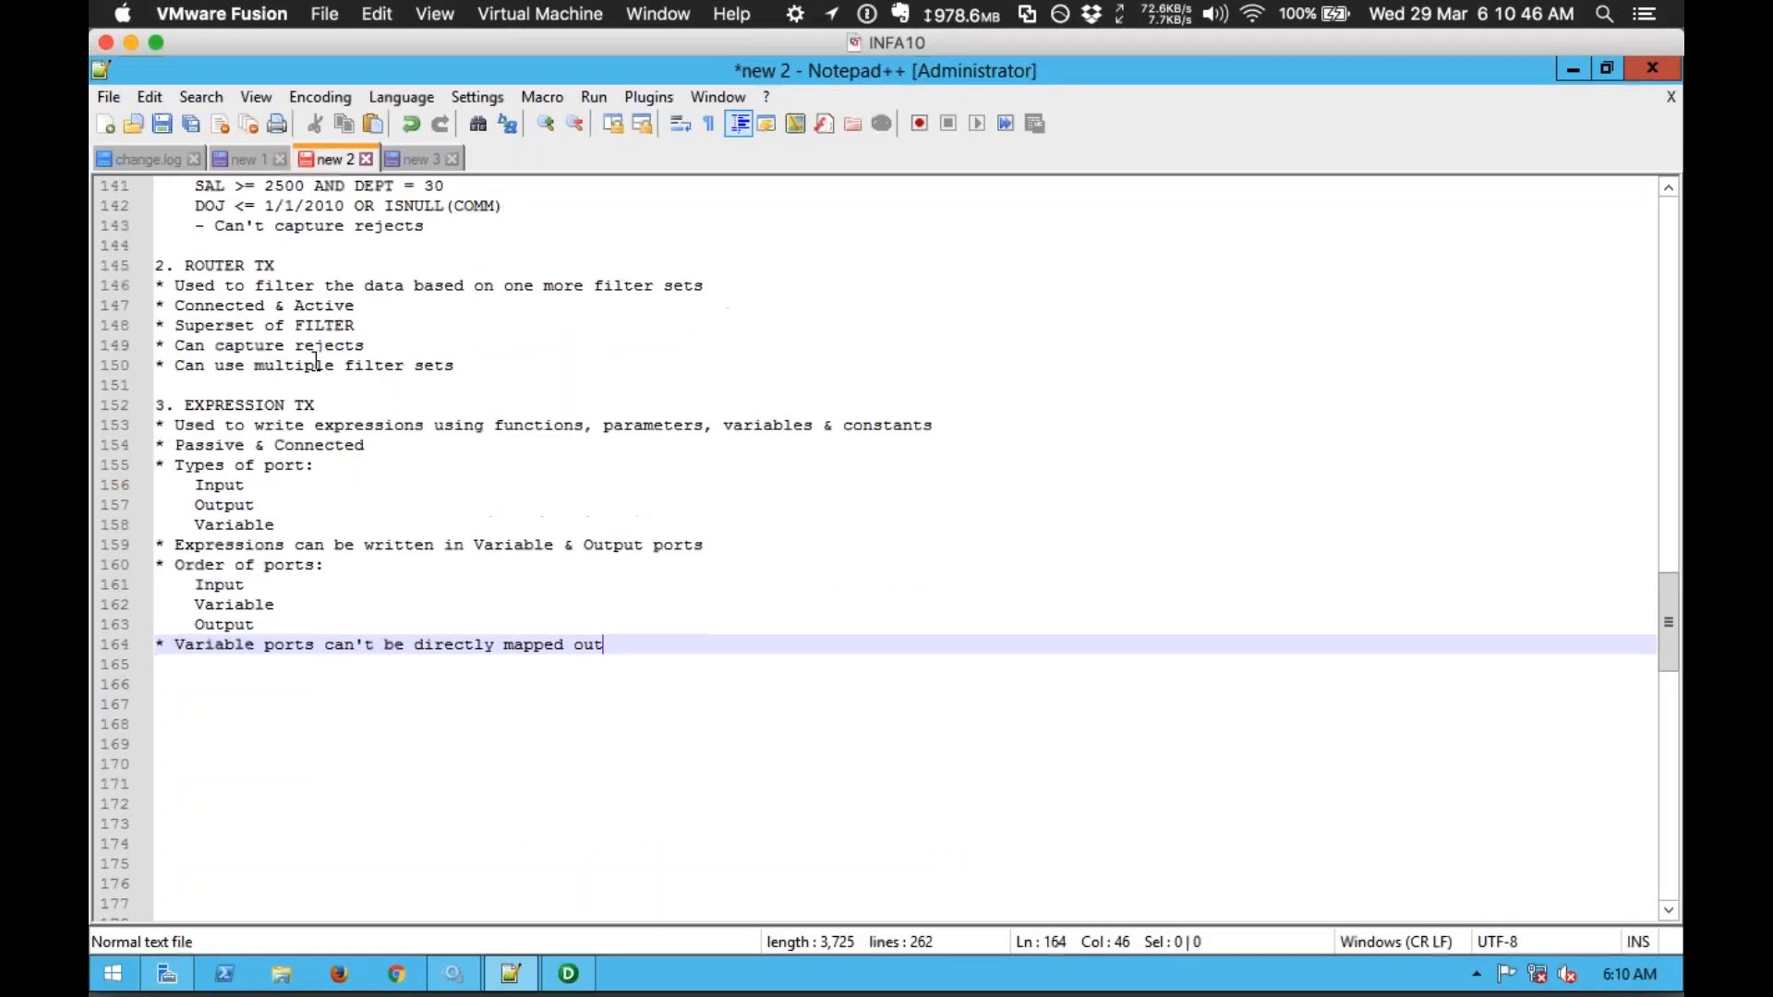
Step: Open Expression Transformation Data Flow.xlsx from IPC > Transformations > Expression as read-only
mouse_move(90, 2)
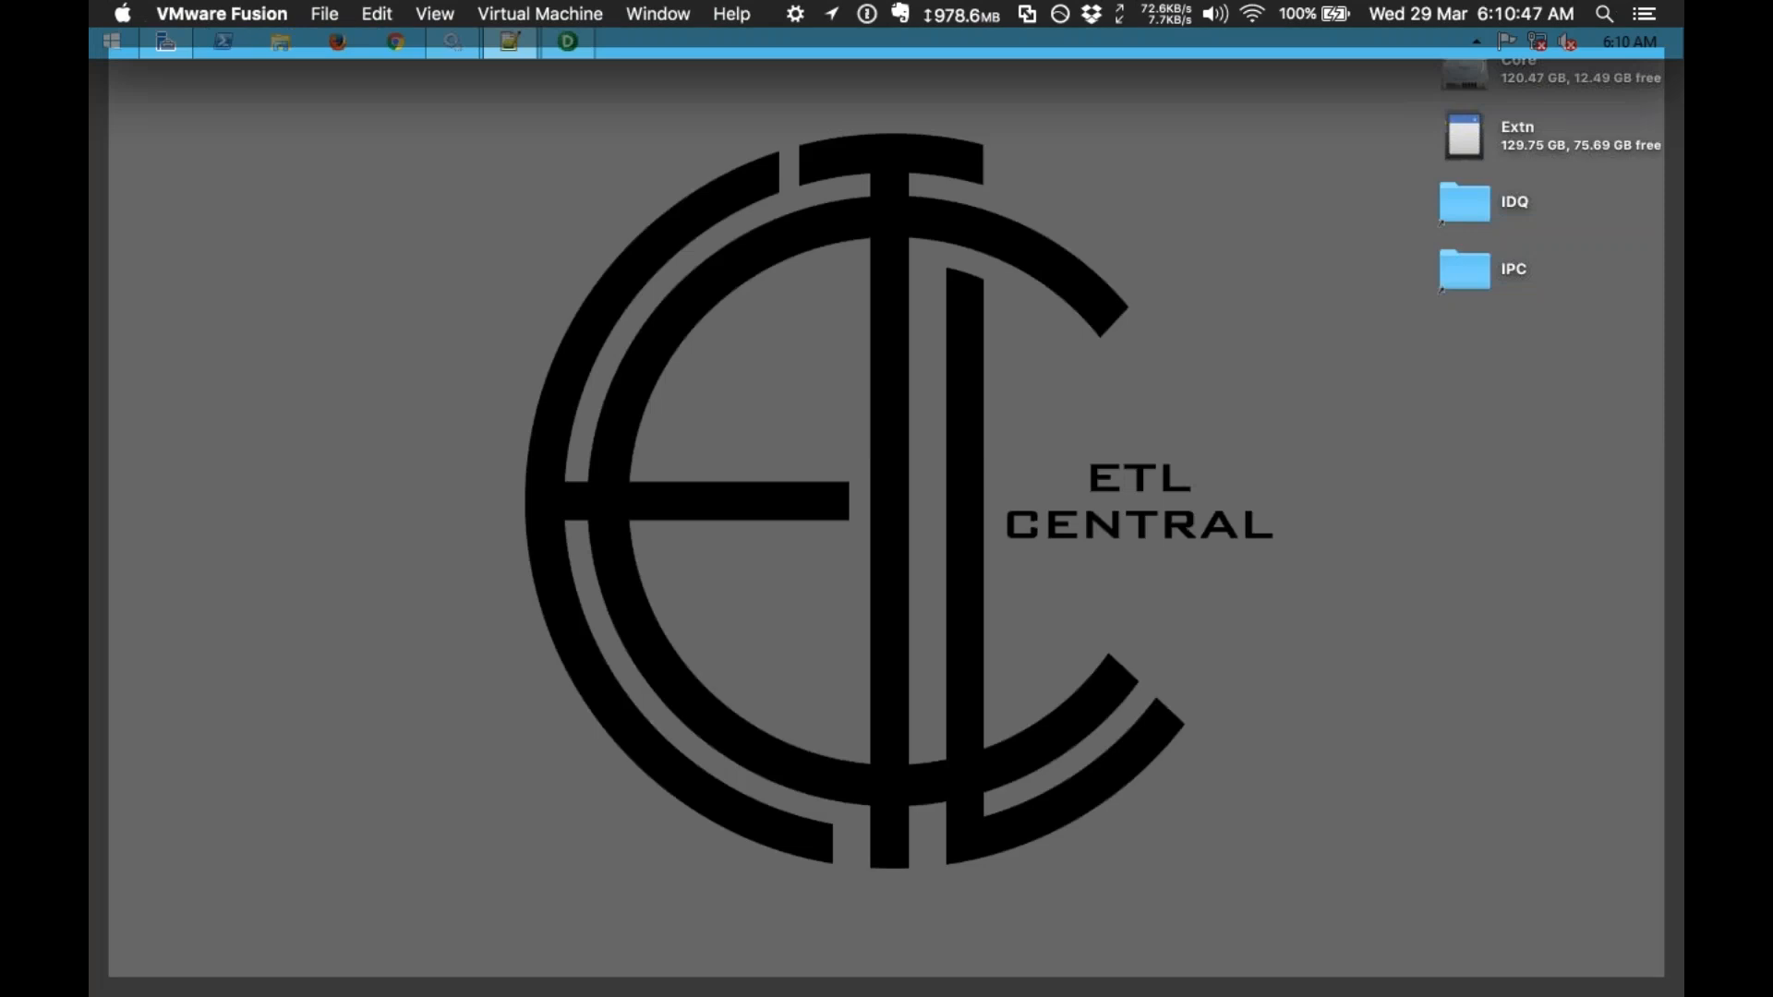
double_click(1477, 268)
left_click(1250, 428)
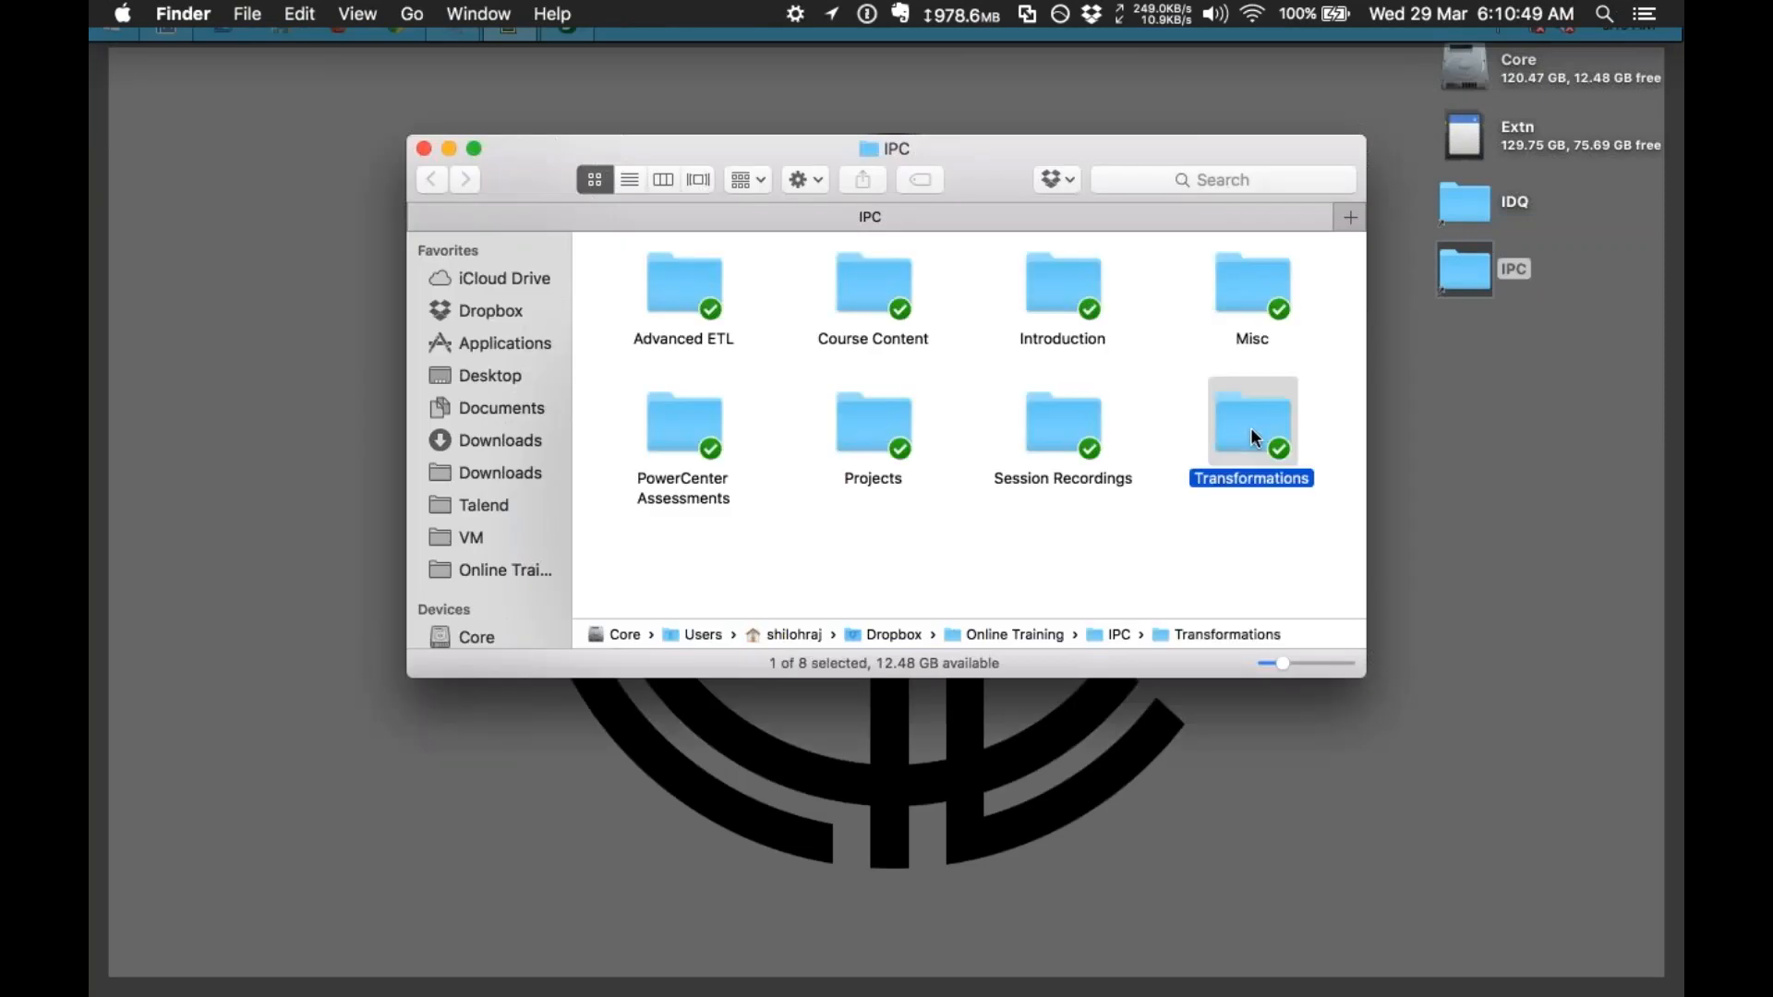
double_click(1250, 428)
key("e")
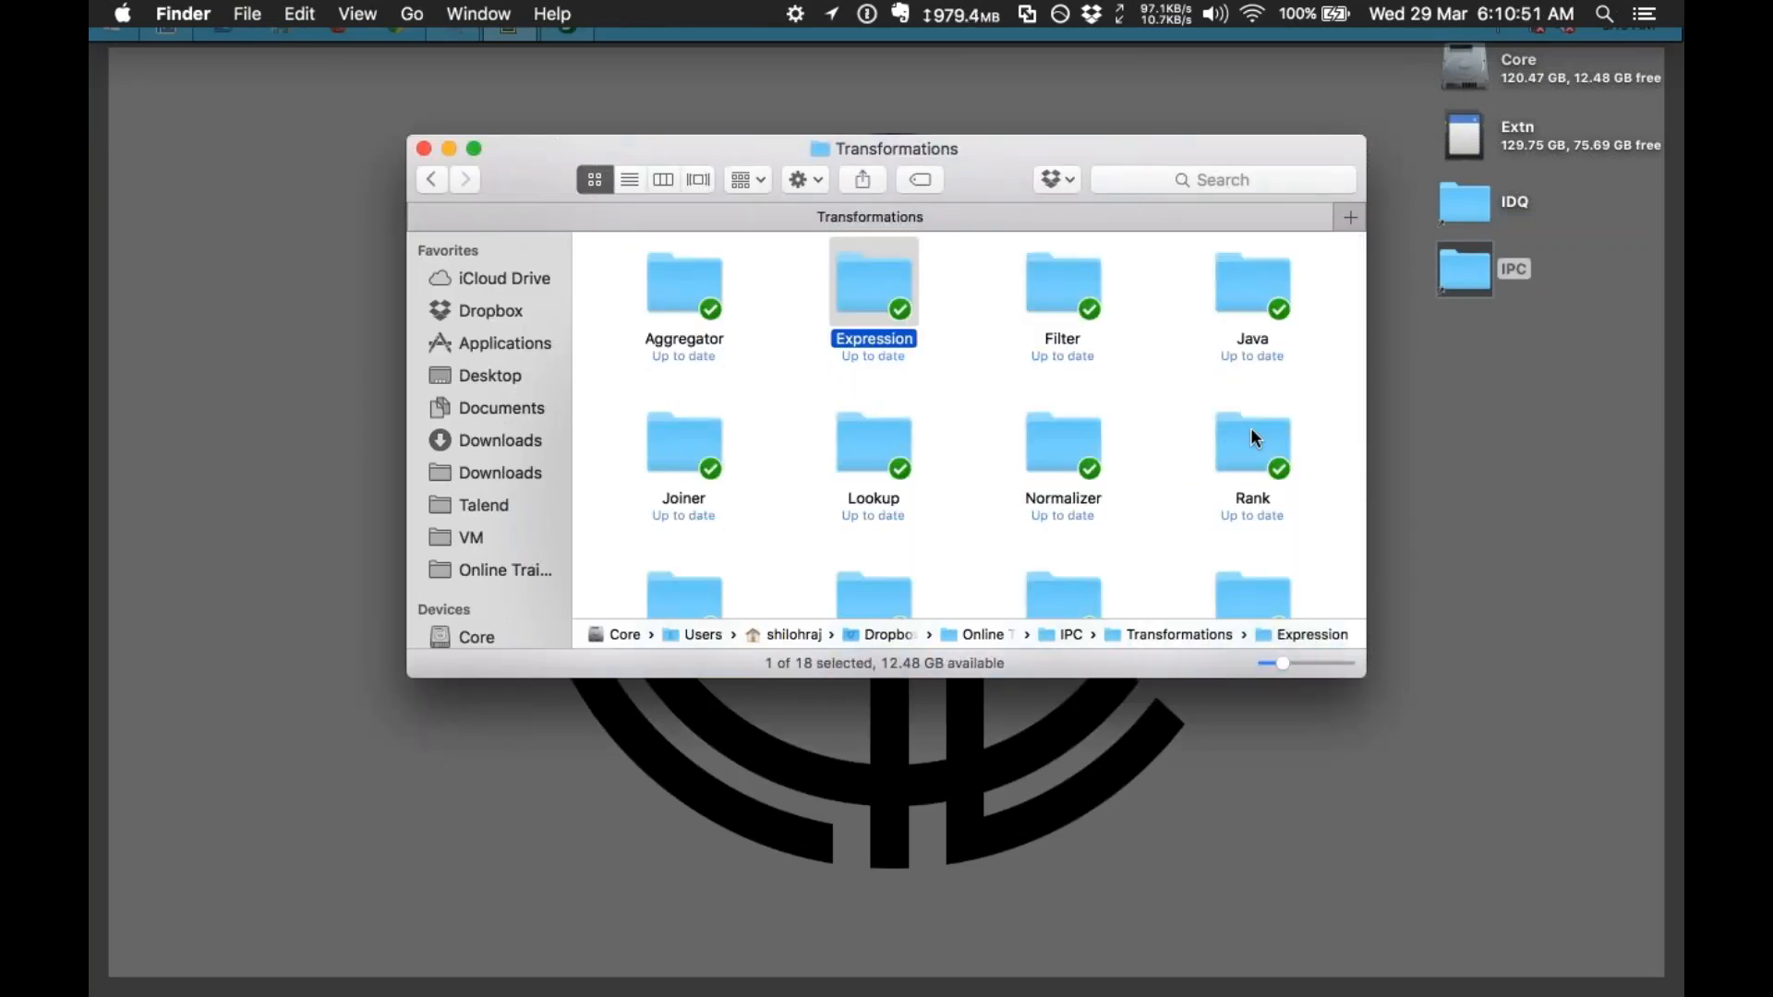
key("super+Down")
key("Down")
key("Right")
key("Right")
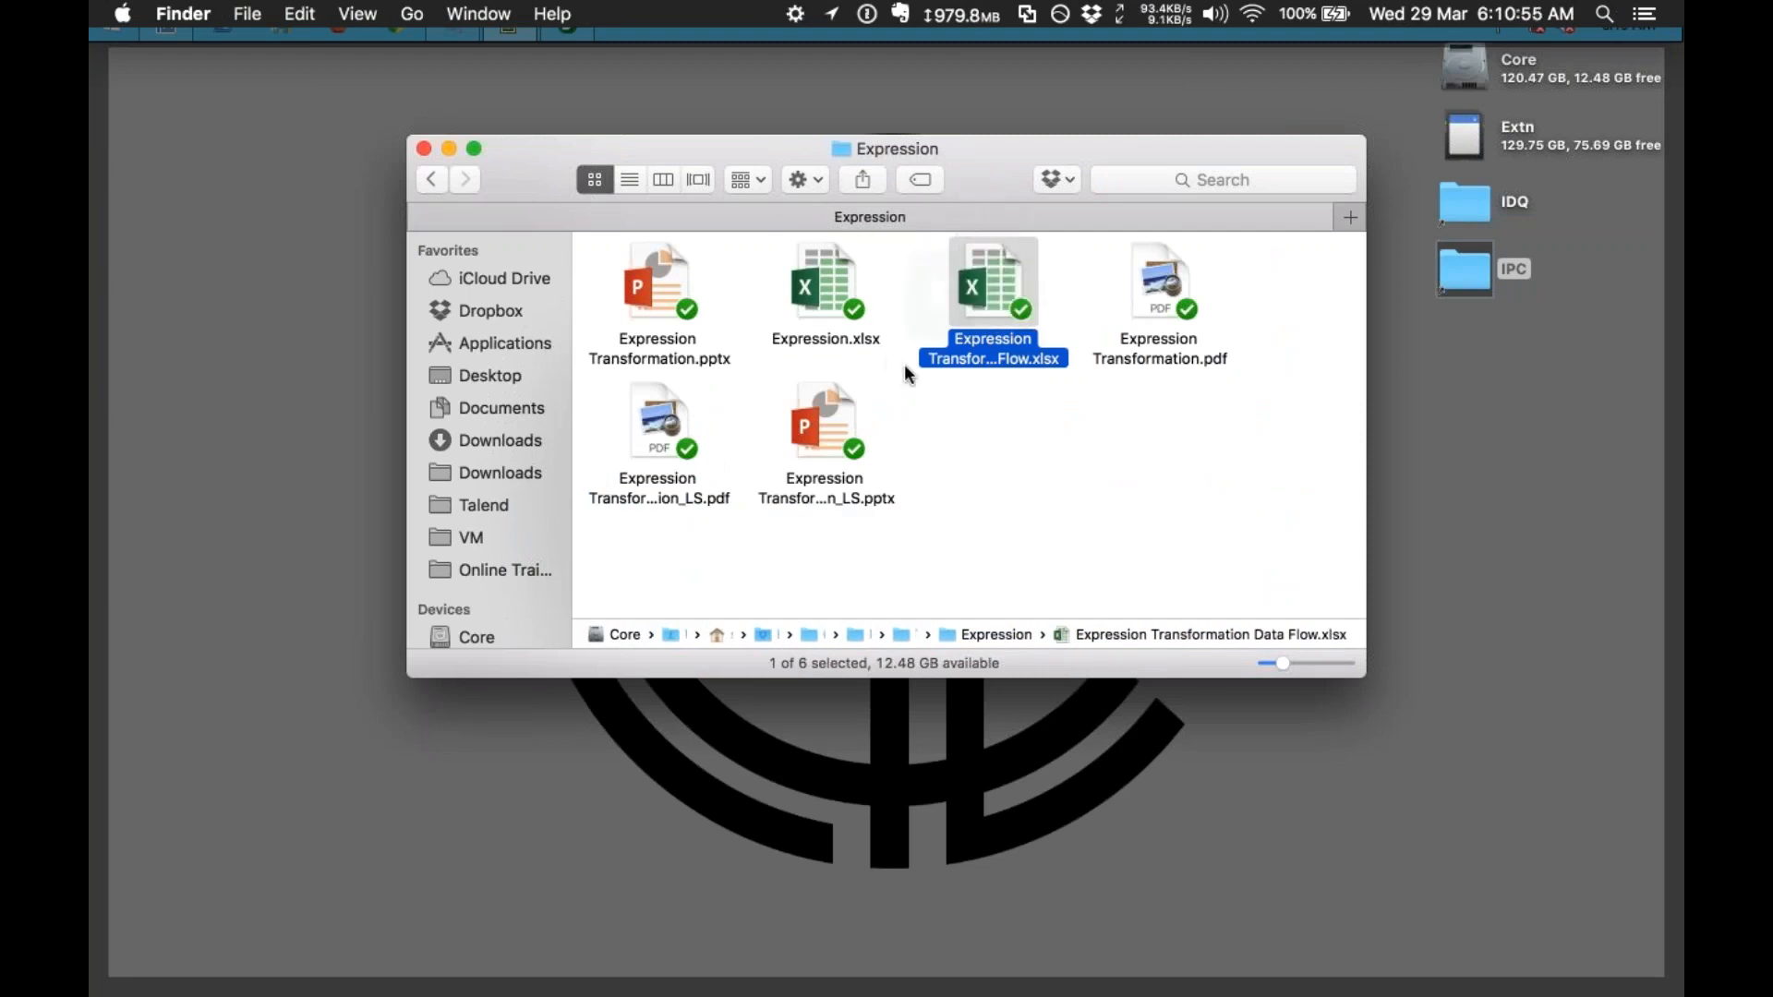
key("super+Down")
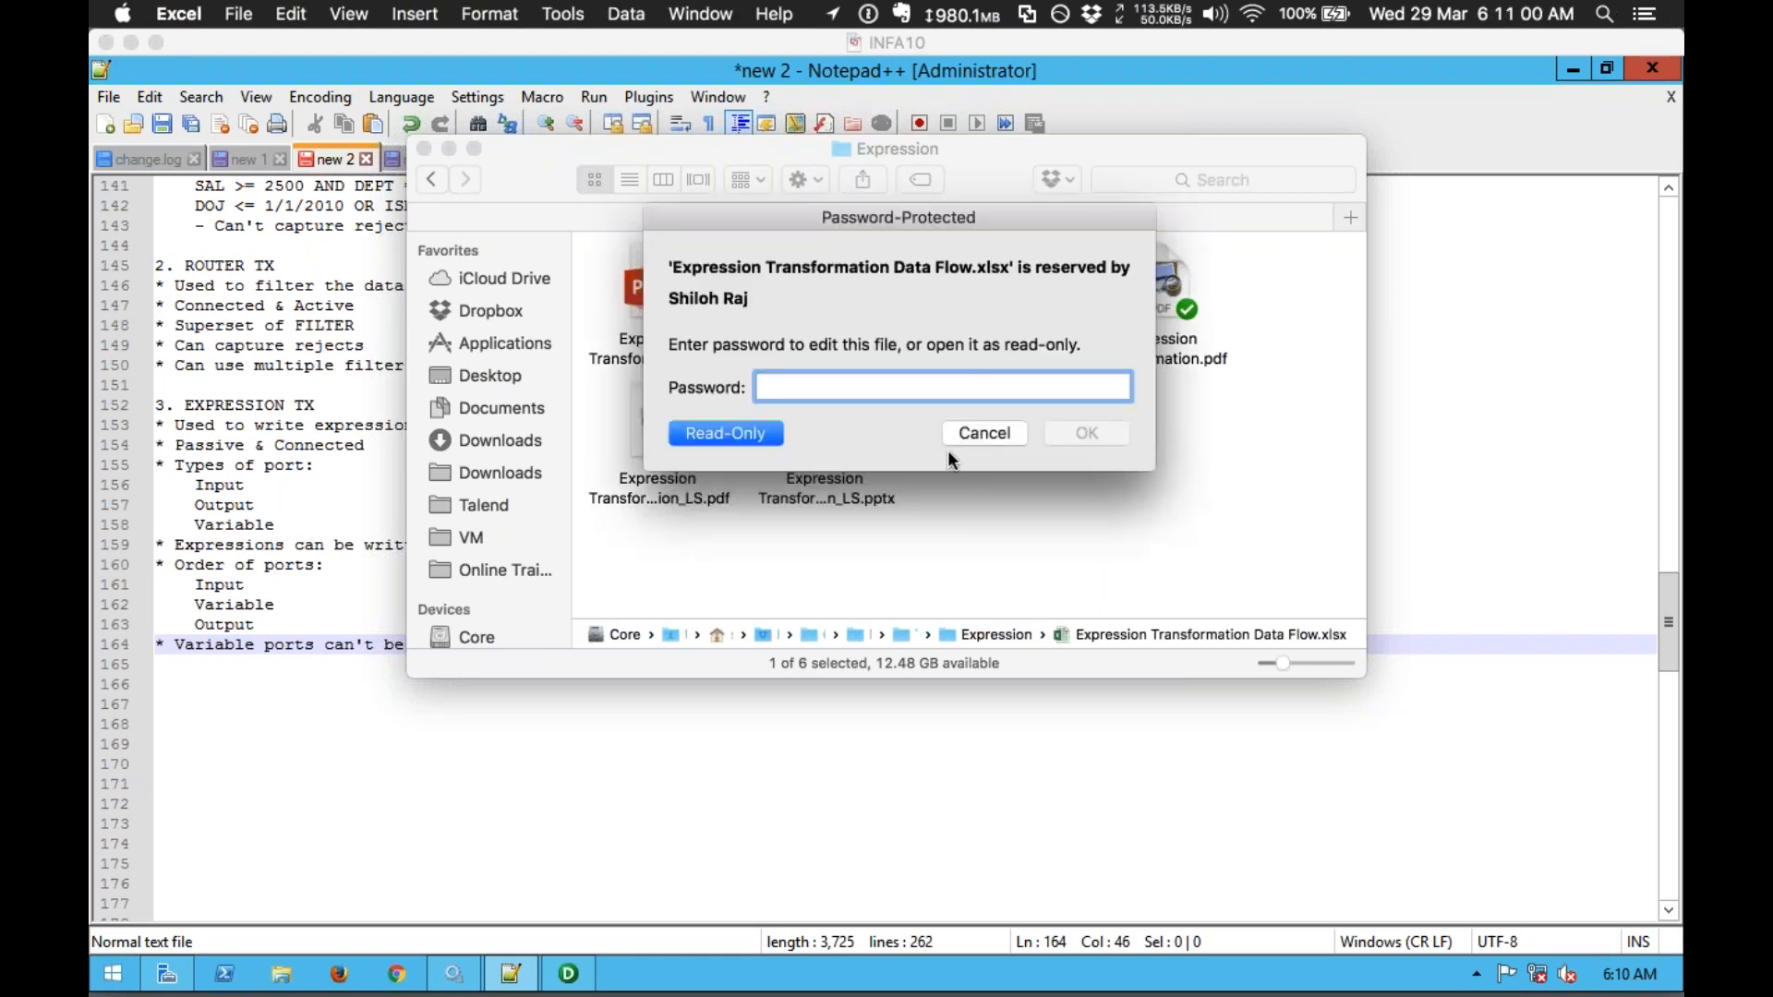
key("Return")
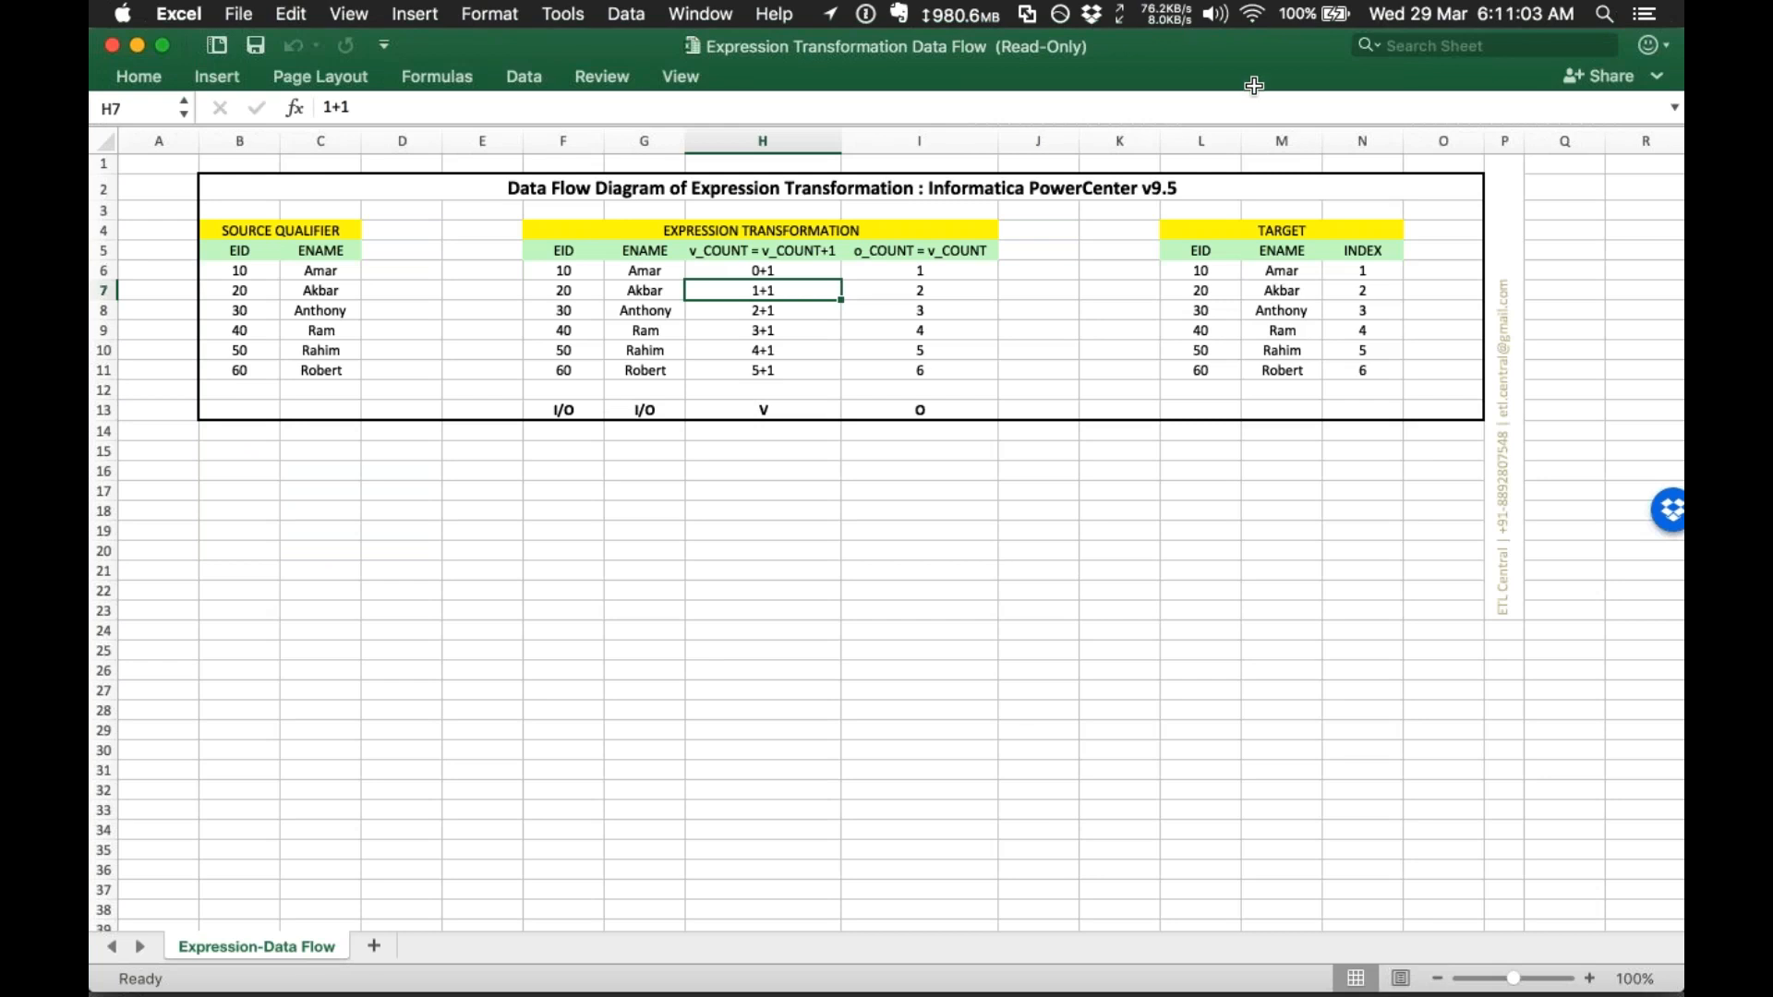
Step: Highlight the SOURCE QUALIFIER and TARGET tables in the data flow sheet
left_click(762, 490)
left_click(1182, 469)
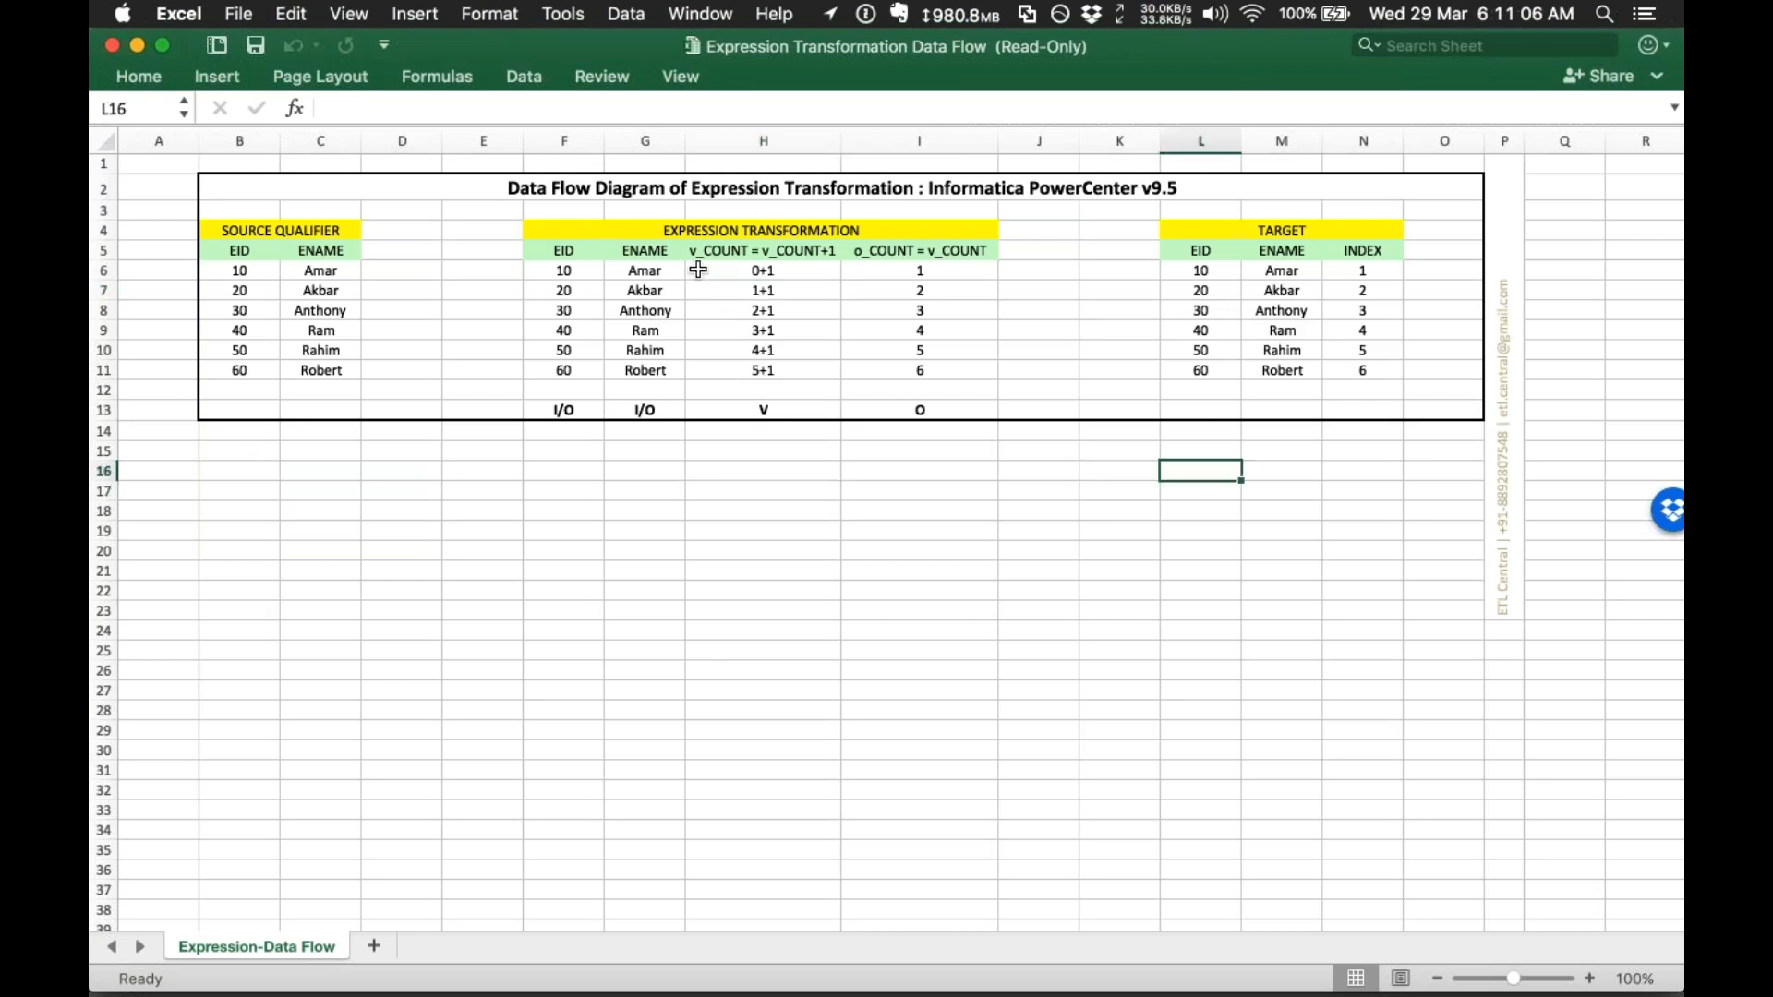
left_click(227, 211)
left_click_drag(312, 370, 351, 457)
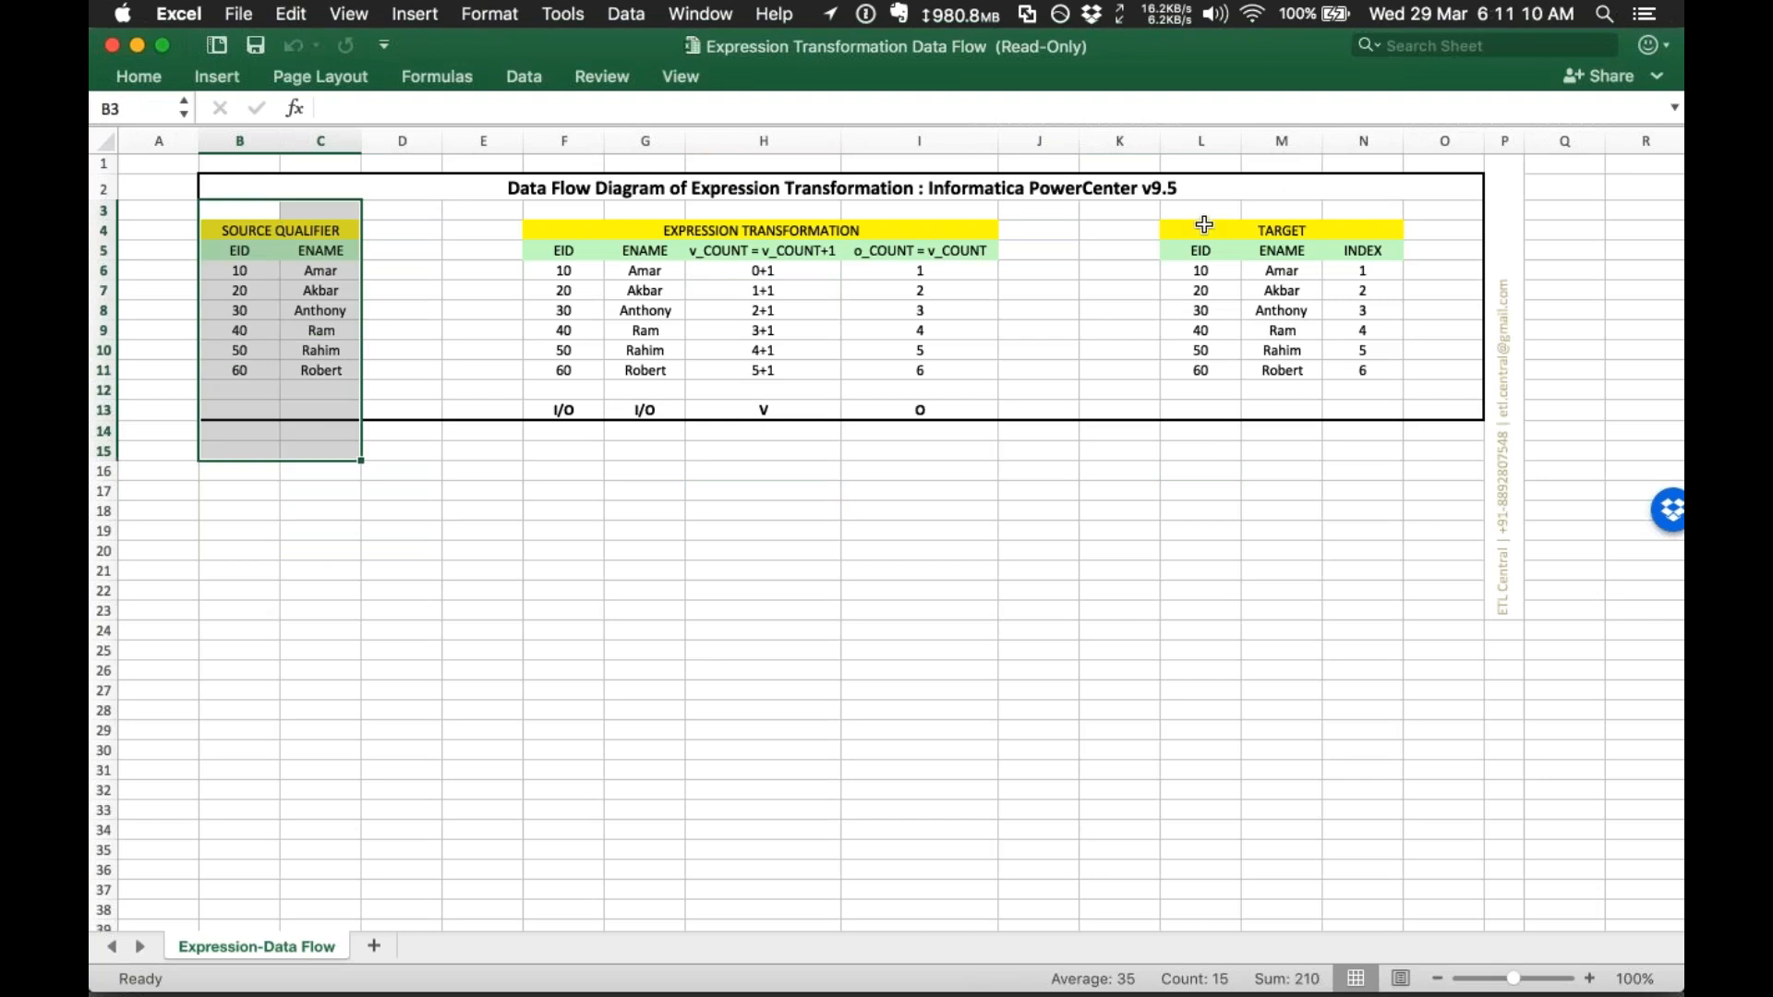
left_click_drag(1174, 209, 1258, 403)
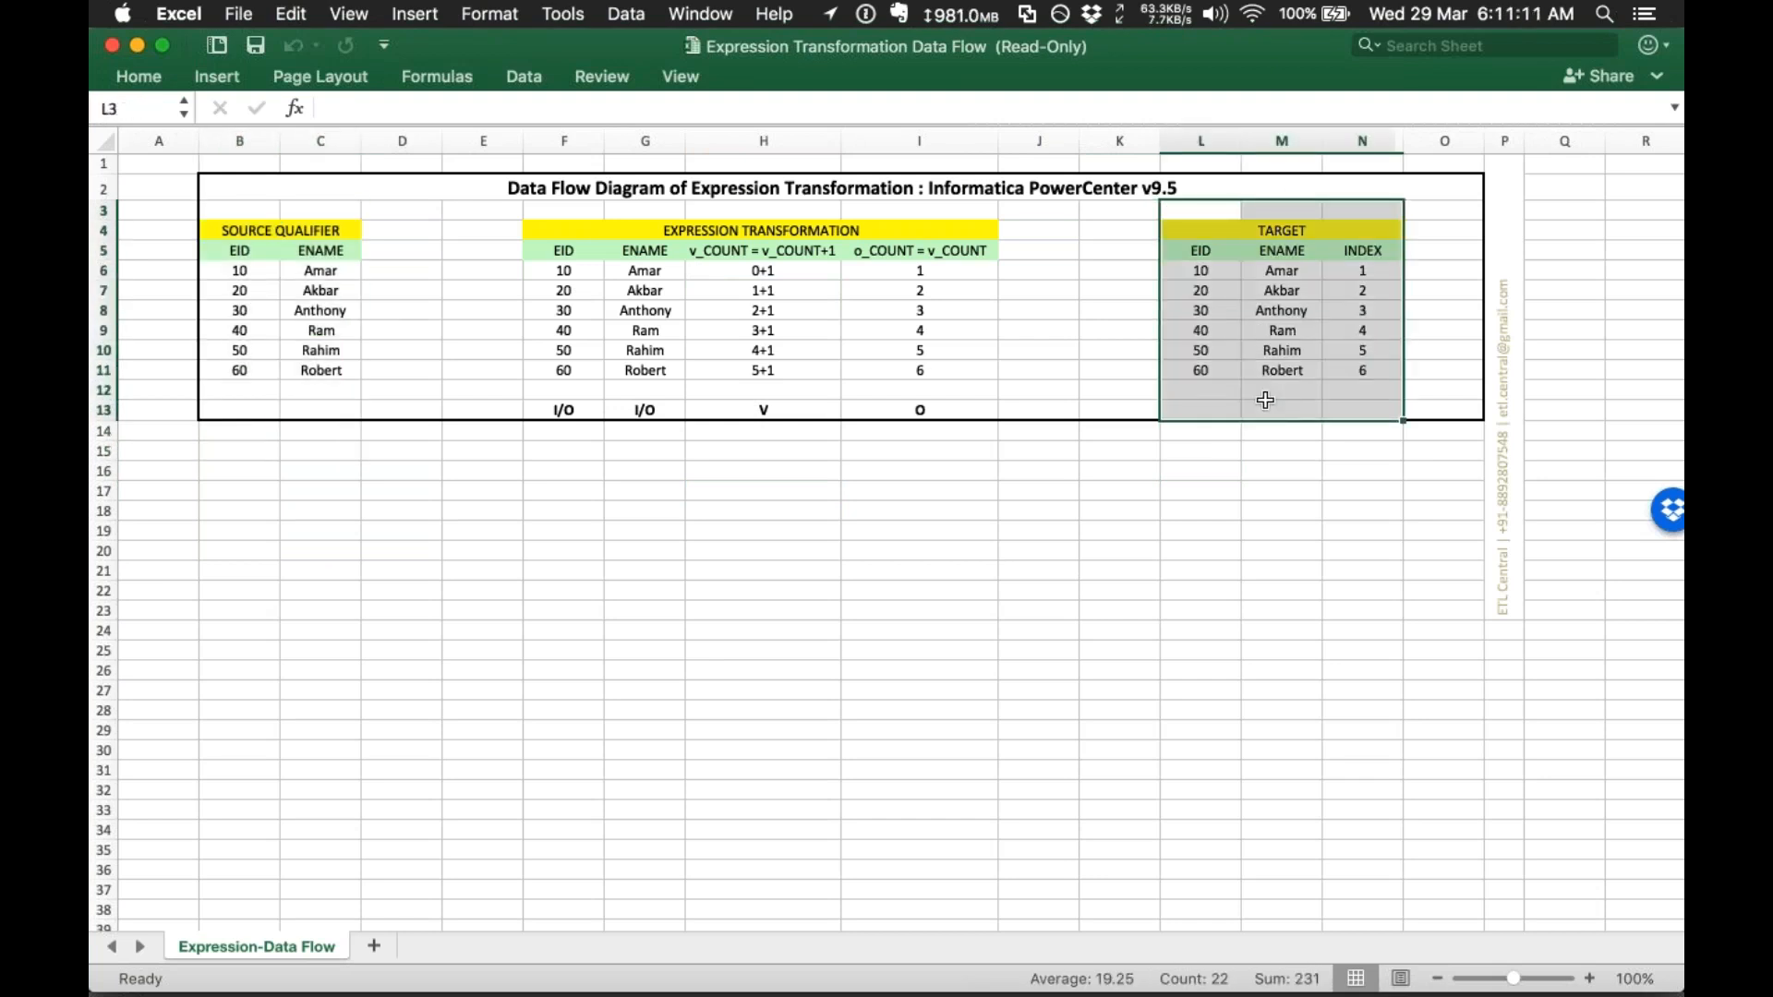
left_click(1407, 342)
Step: Change header N5 from INDEX to RECID, then highlight its values 1-6 and the data rows
left_click(1359, 245)
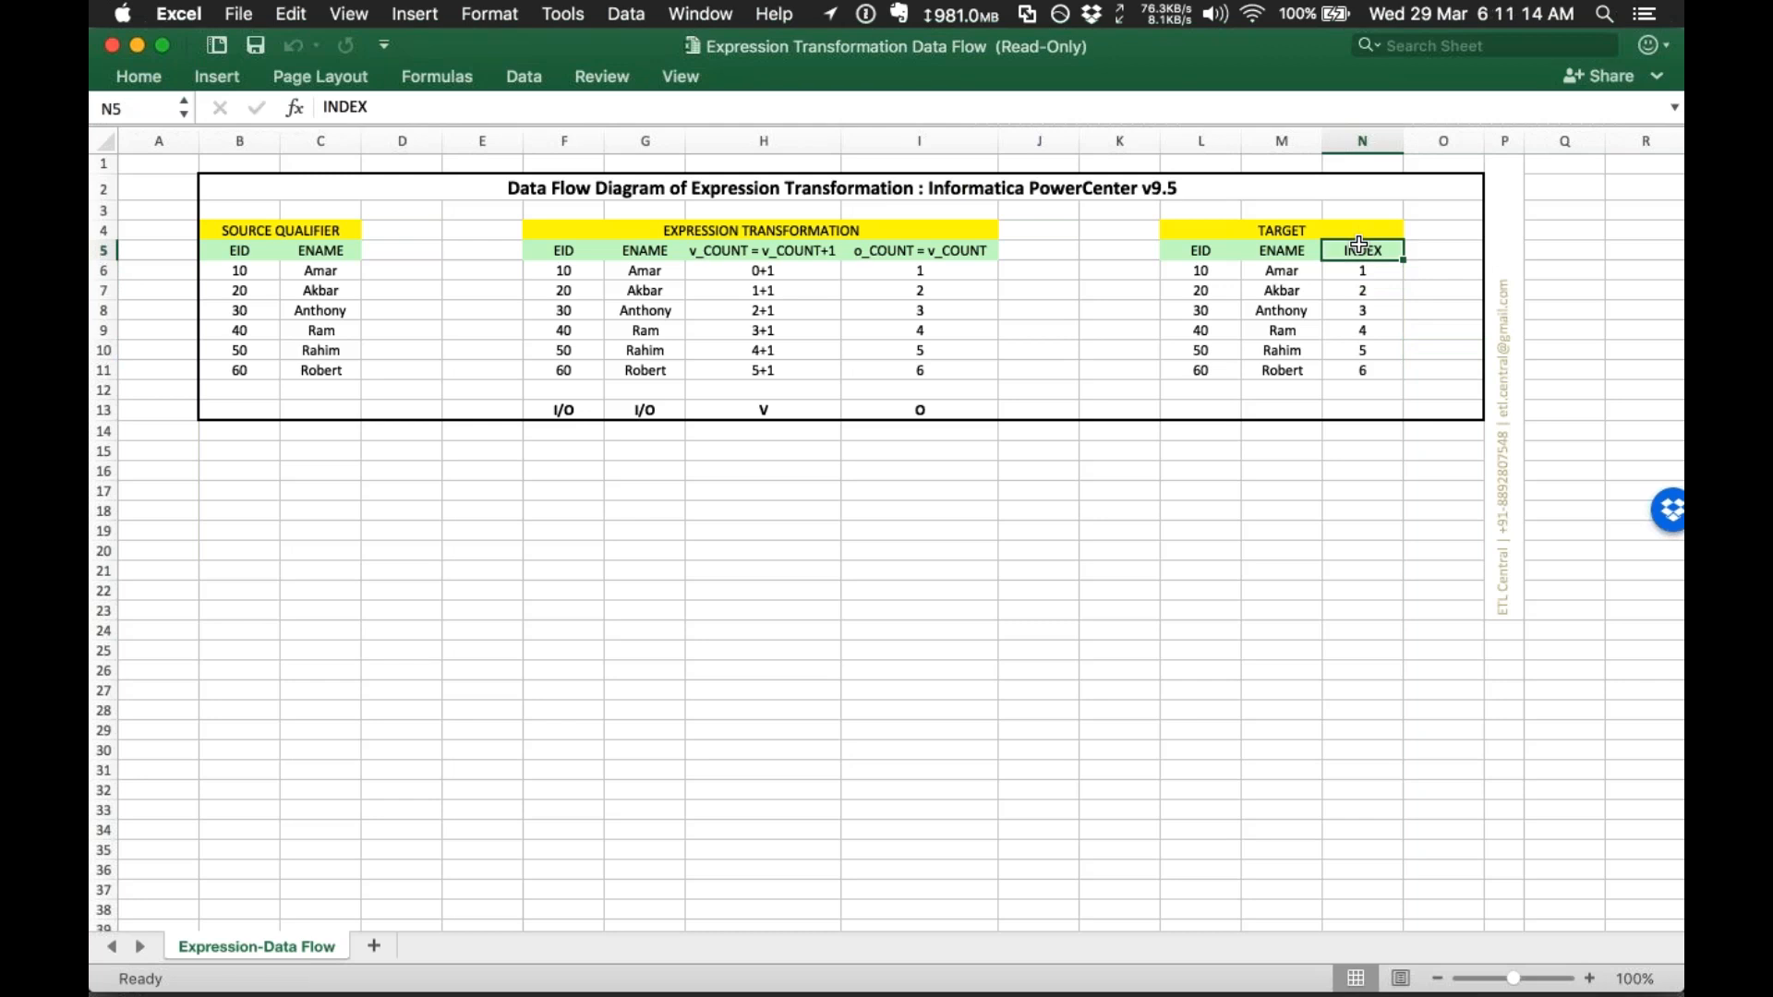
type("RECID")
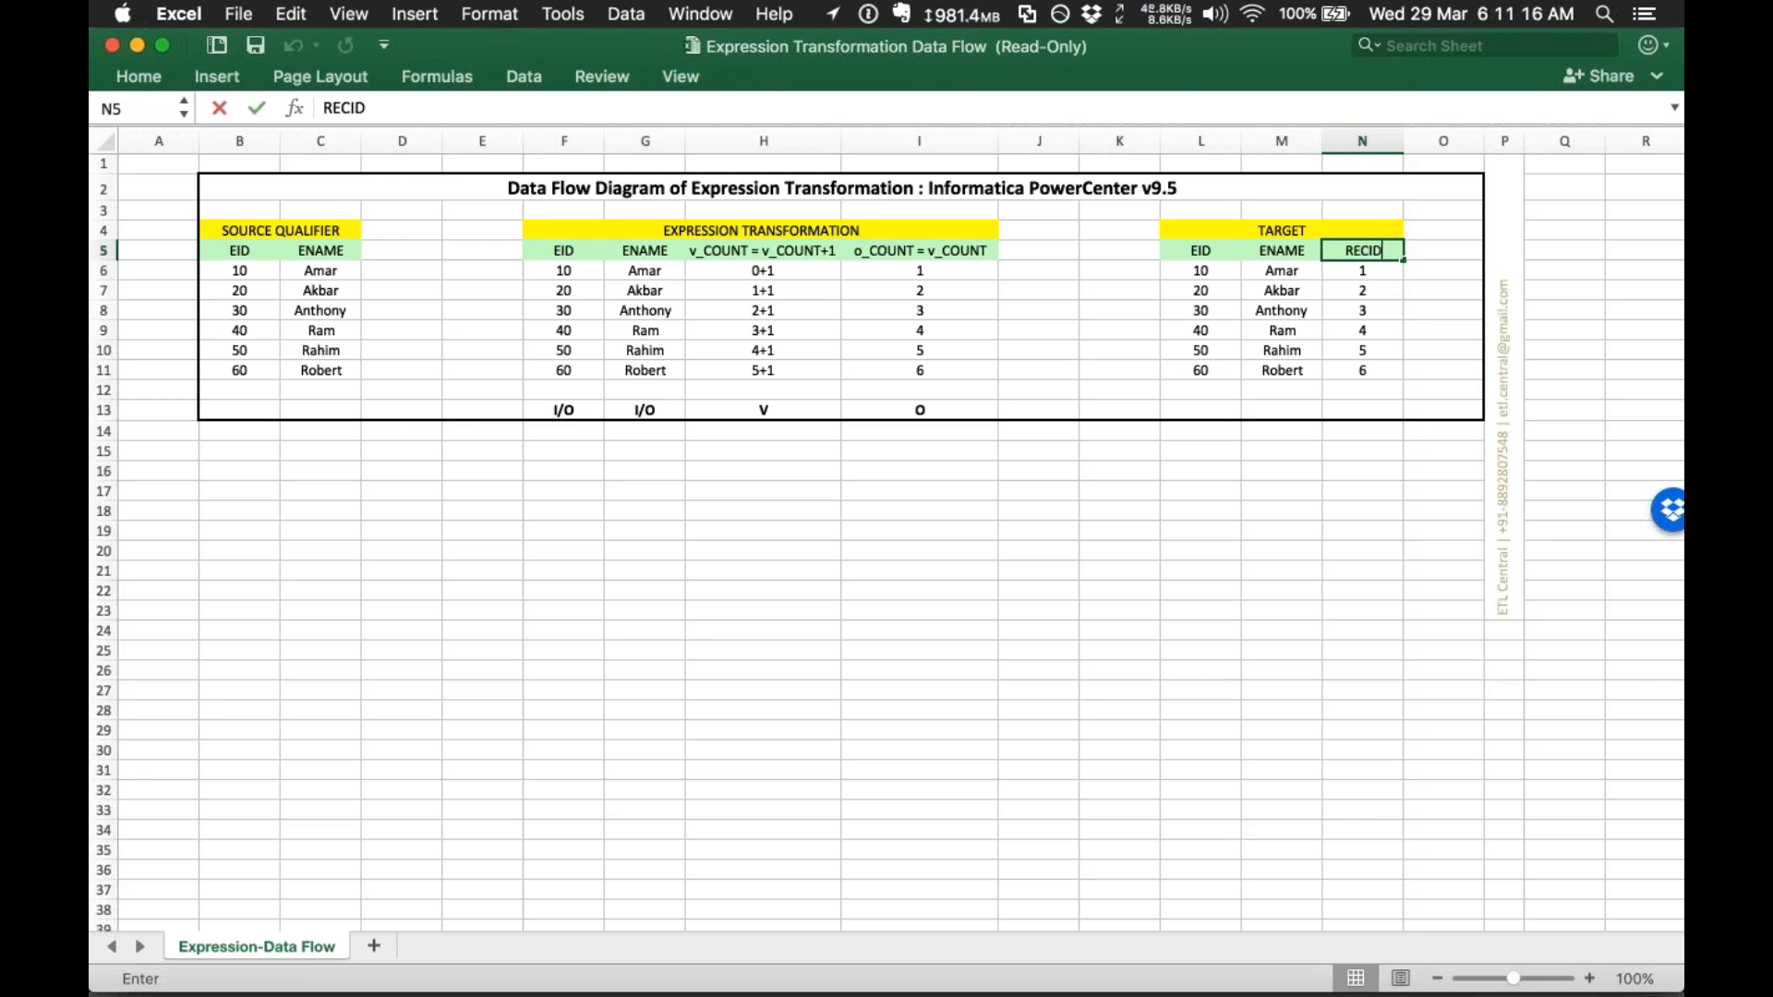
key("Return")
left_click_drag(1352, 277, 1361, 374)
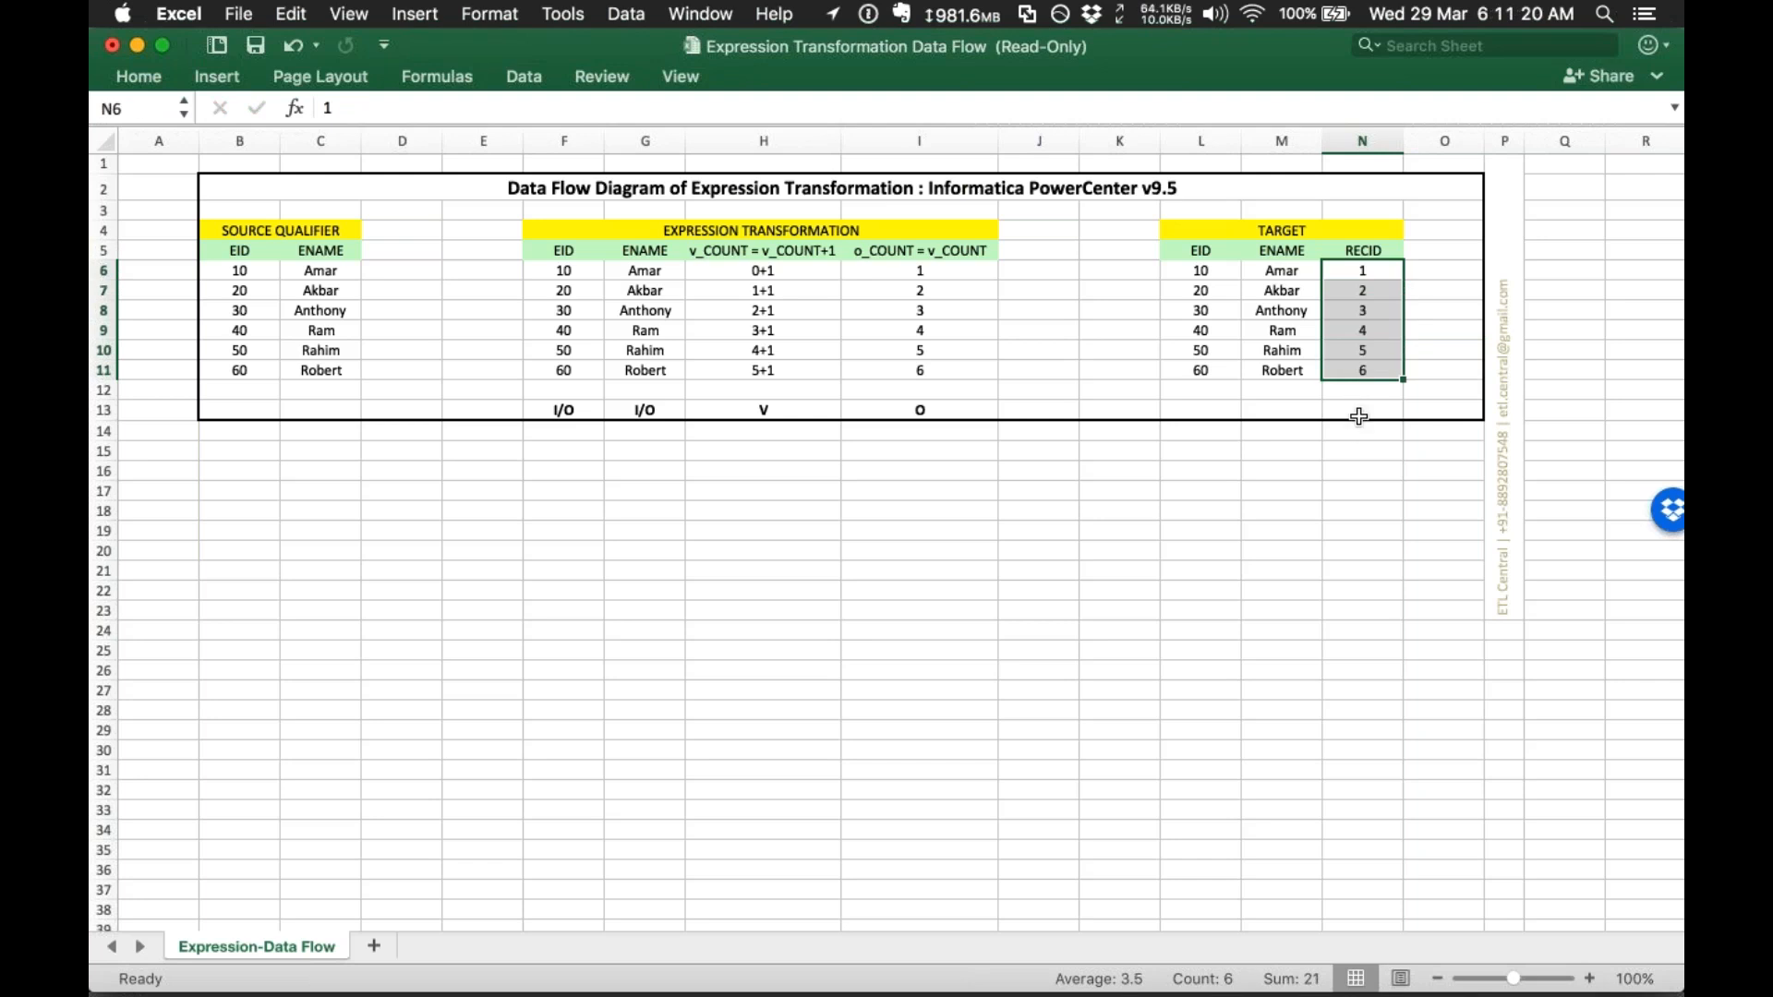
left_click(1358, 414)
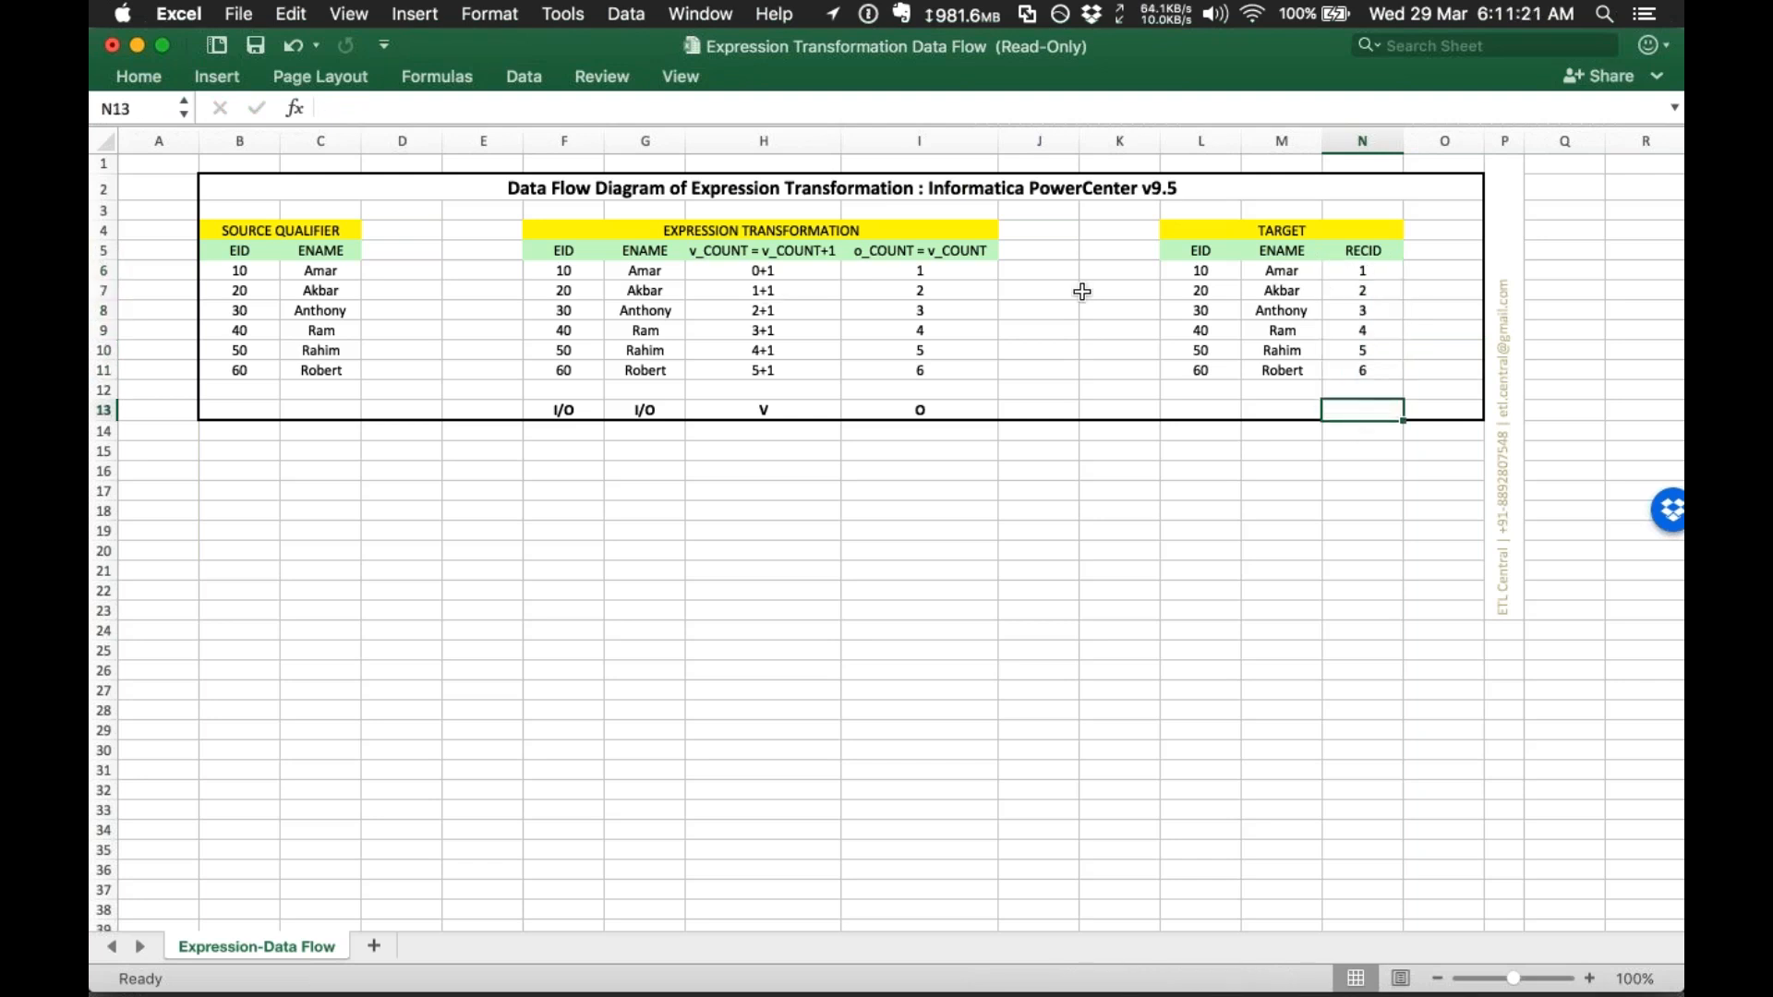
left_click_drag(1365, 269, 1373, 377)
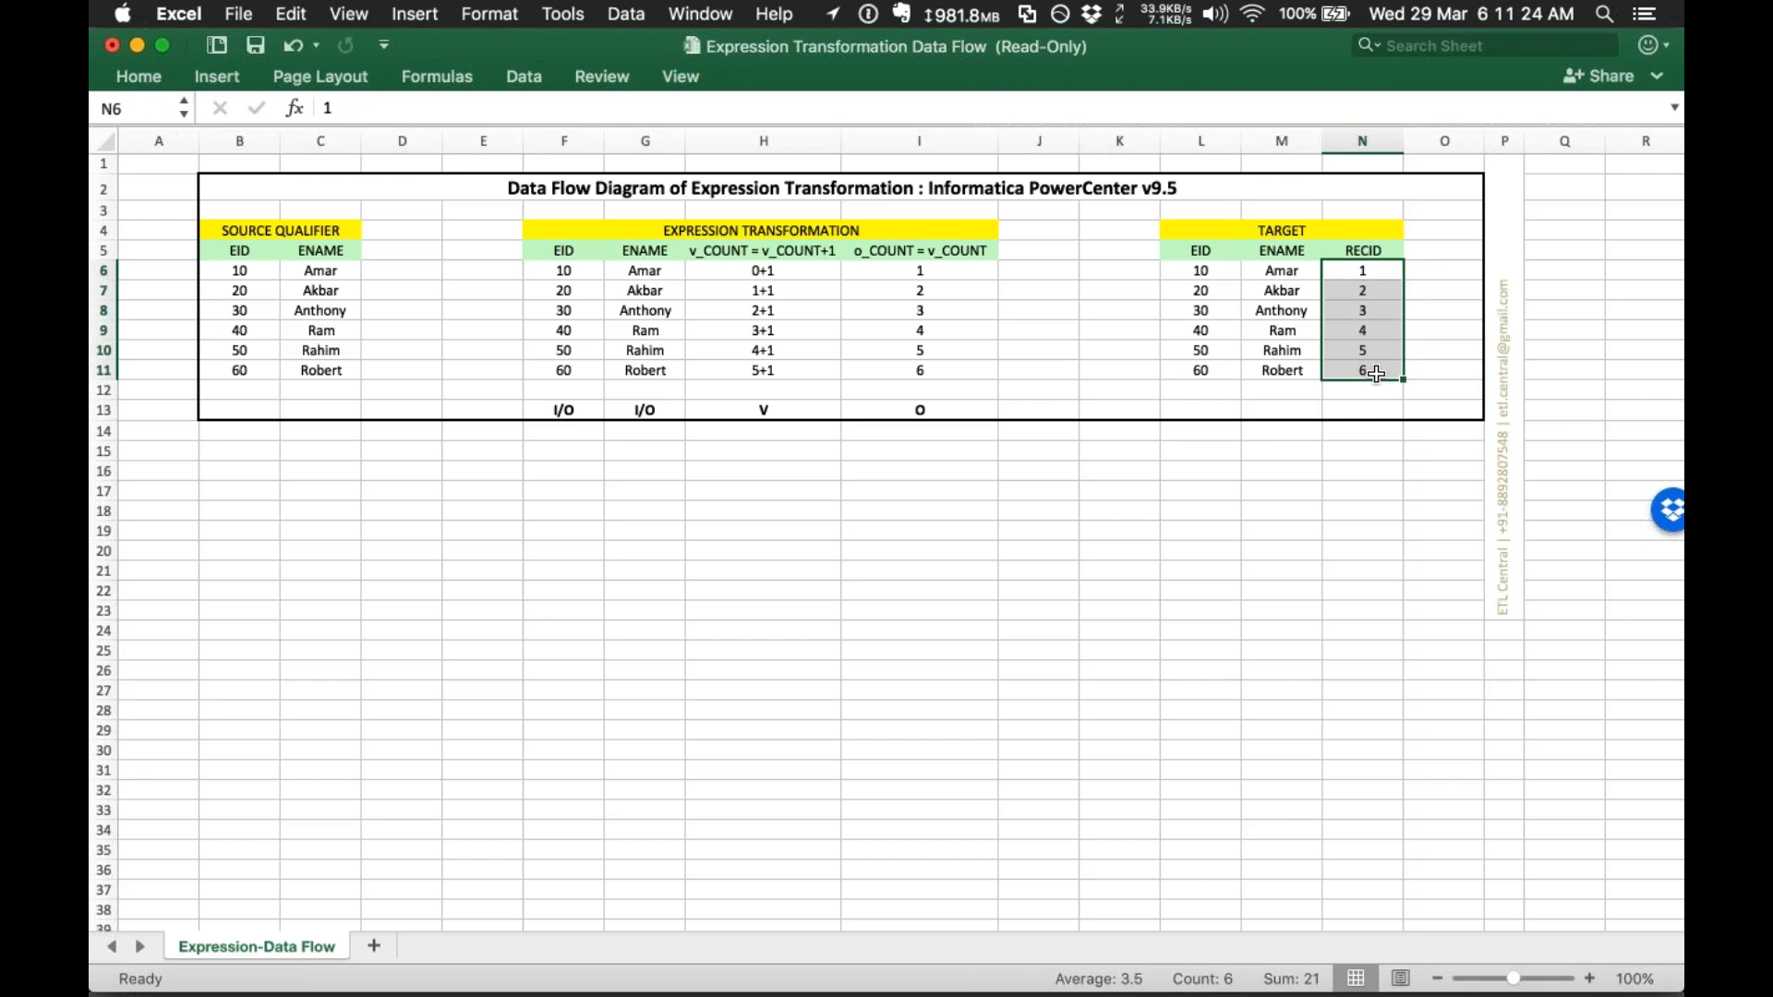
left_click(682, 227)
left_click_drag(541, 270, 1362, 383)
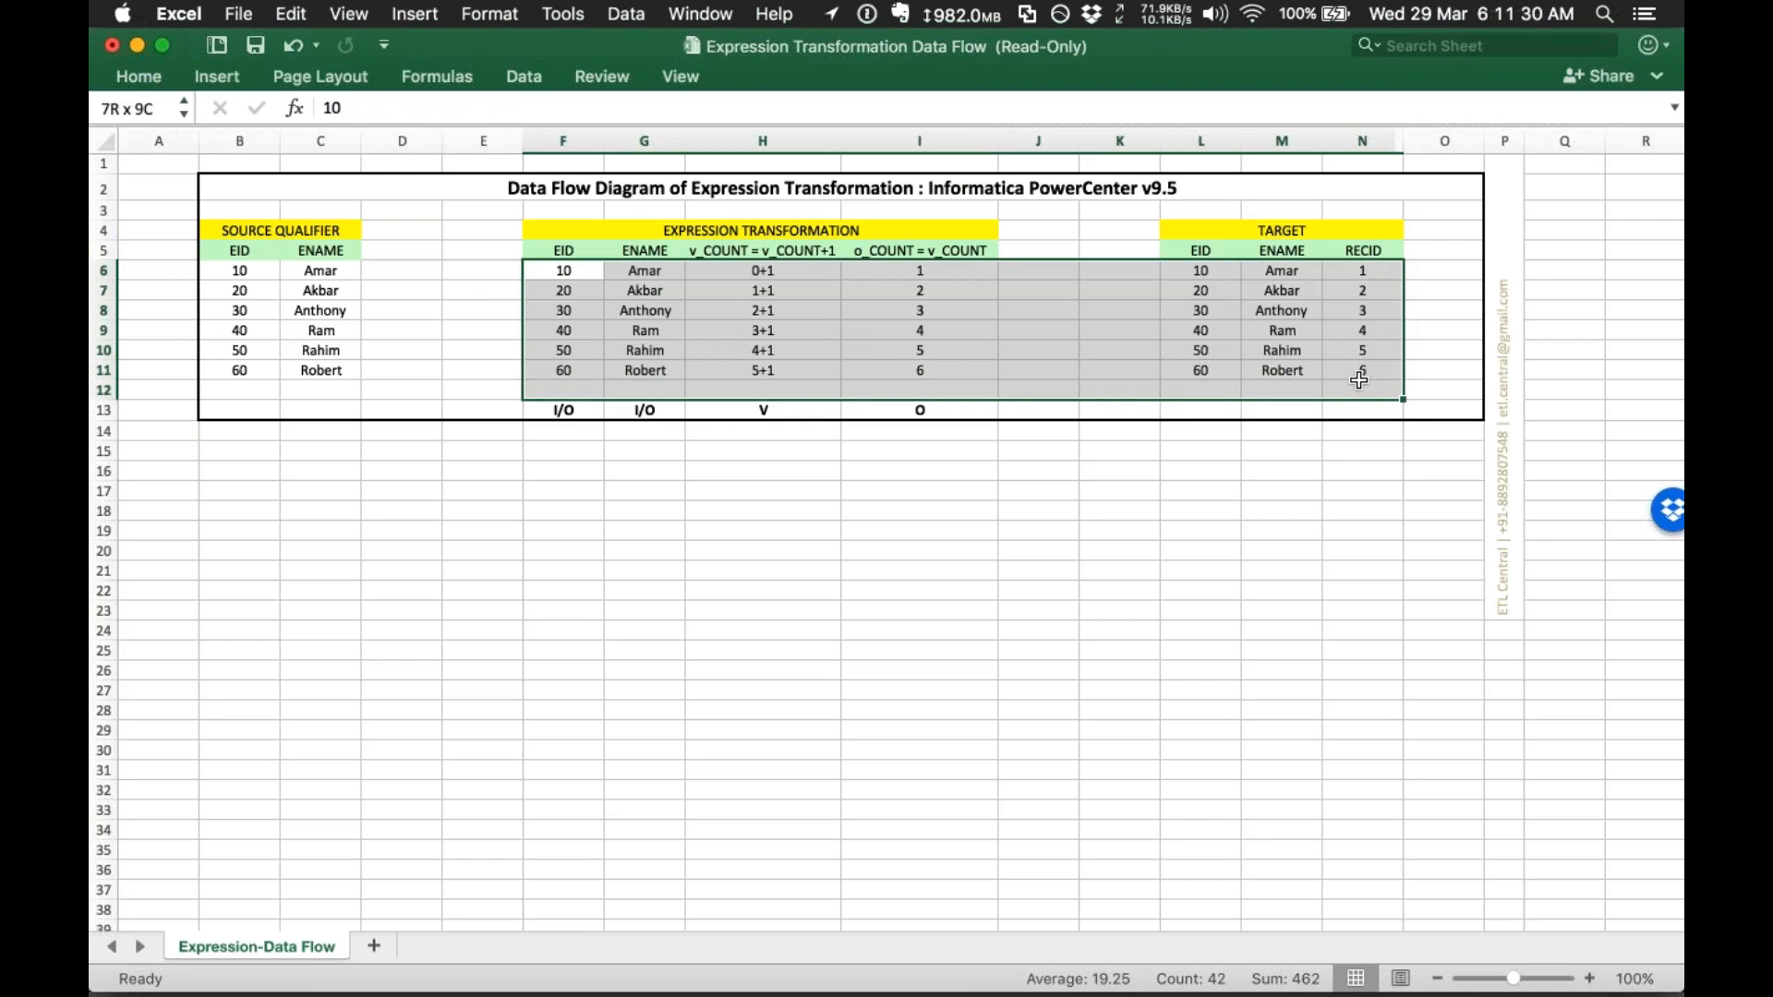
Step: Clear the contents of the selected Expression Transformation and Target data rows
right_click(1197, 334)
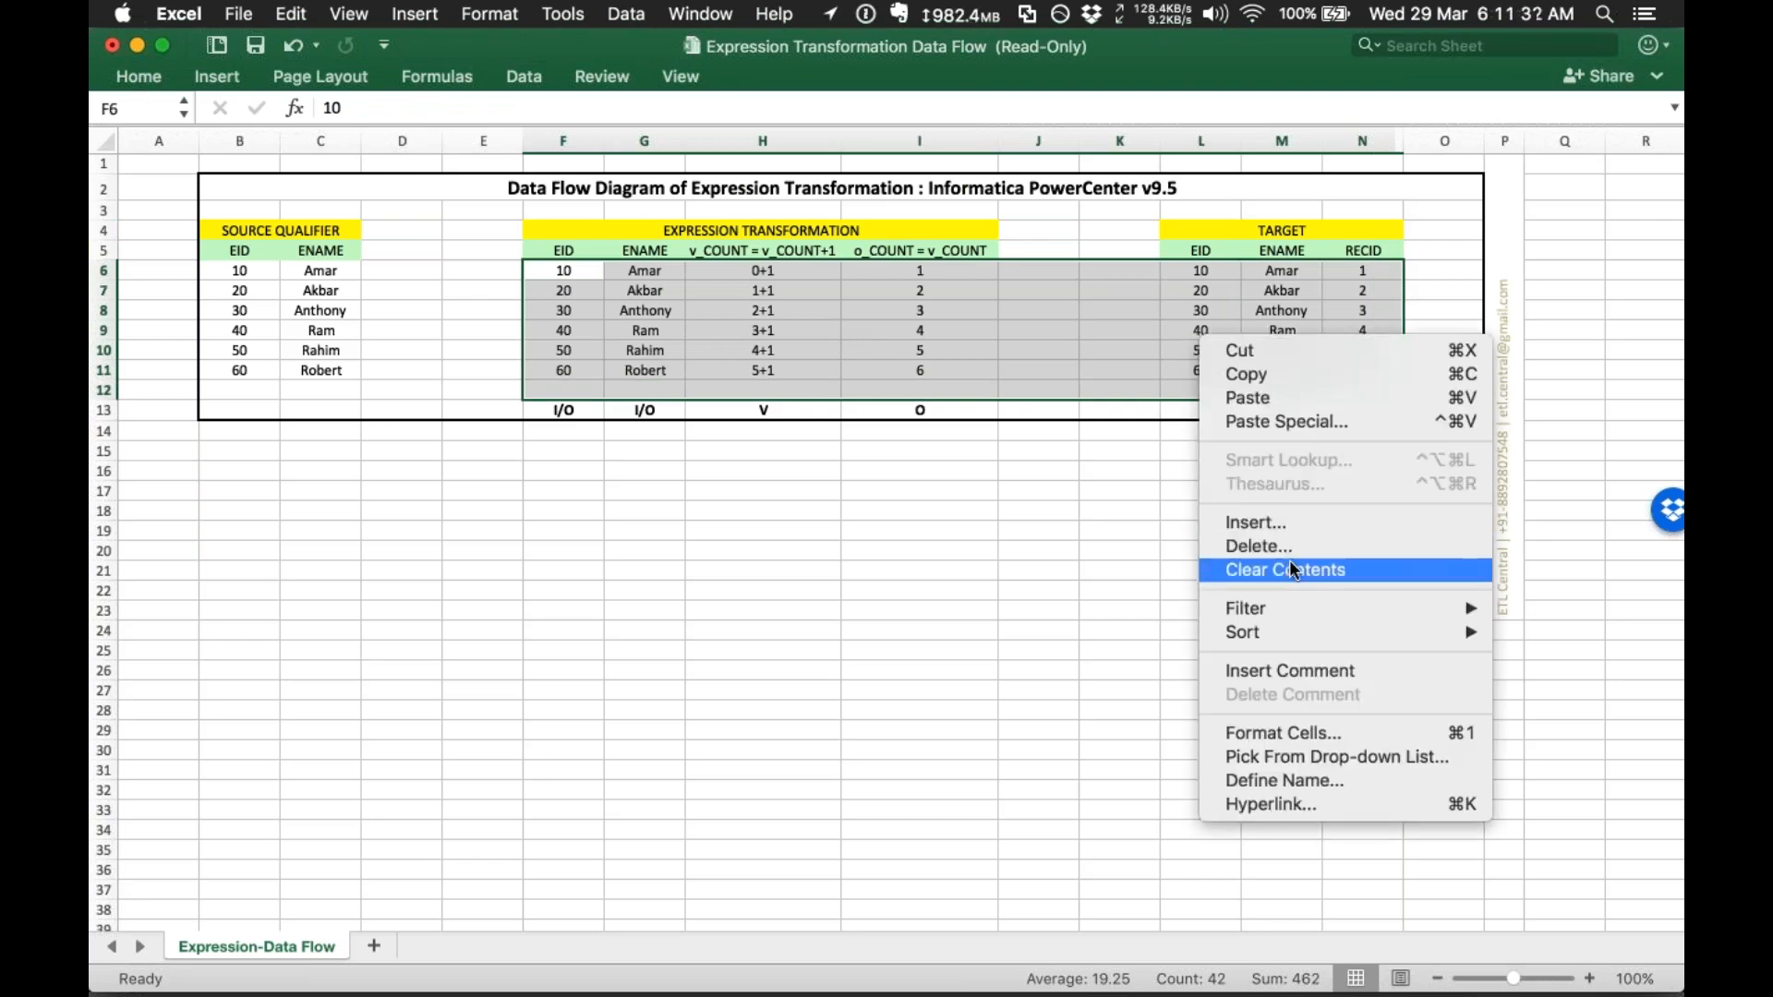
left_click(1285, 570)
left_click(918, 550)
Step: Highlight the v_COUNT, o_COUNT, EID and ENAME columns to point them out
left_click_drag(774, 445, 757, 255)
left_click_drag(951, 460, 909, 256)
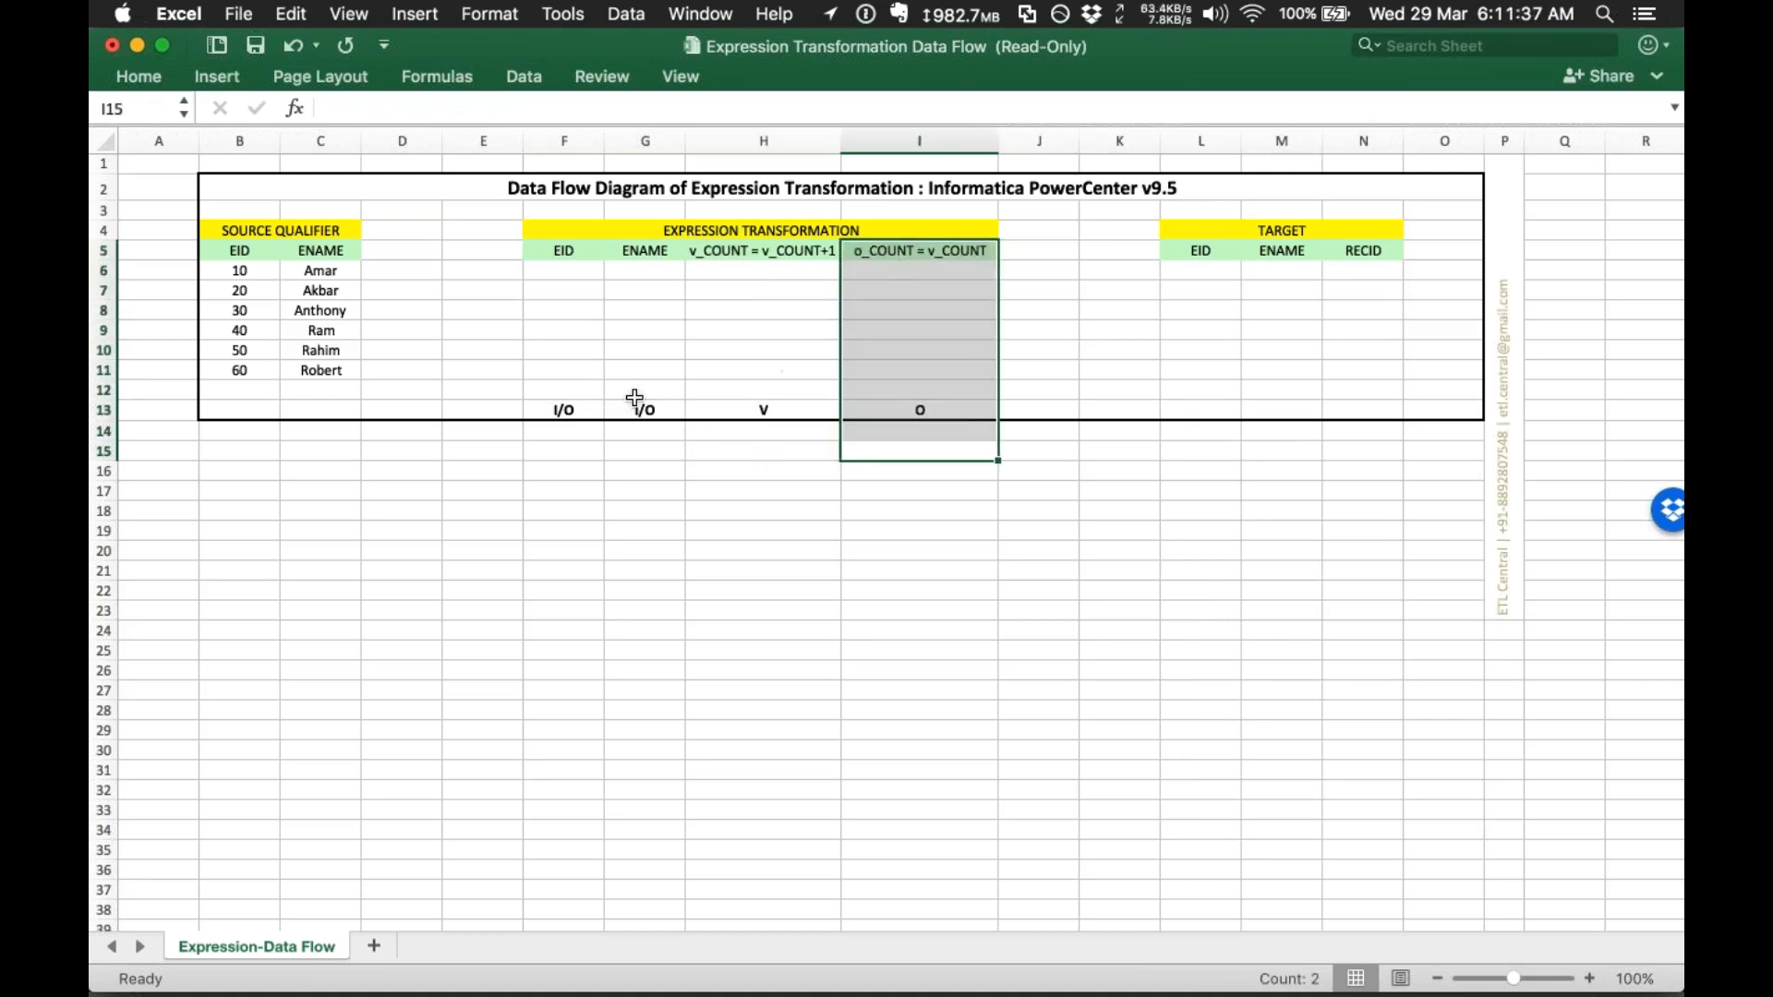
left_click_drag(542, 248, 627, 434)
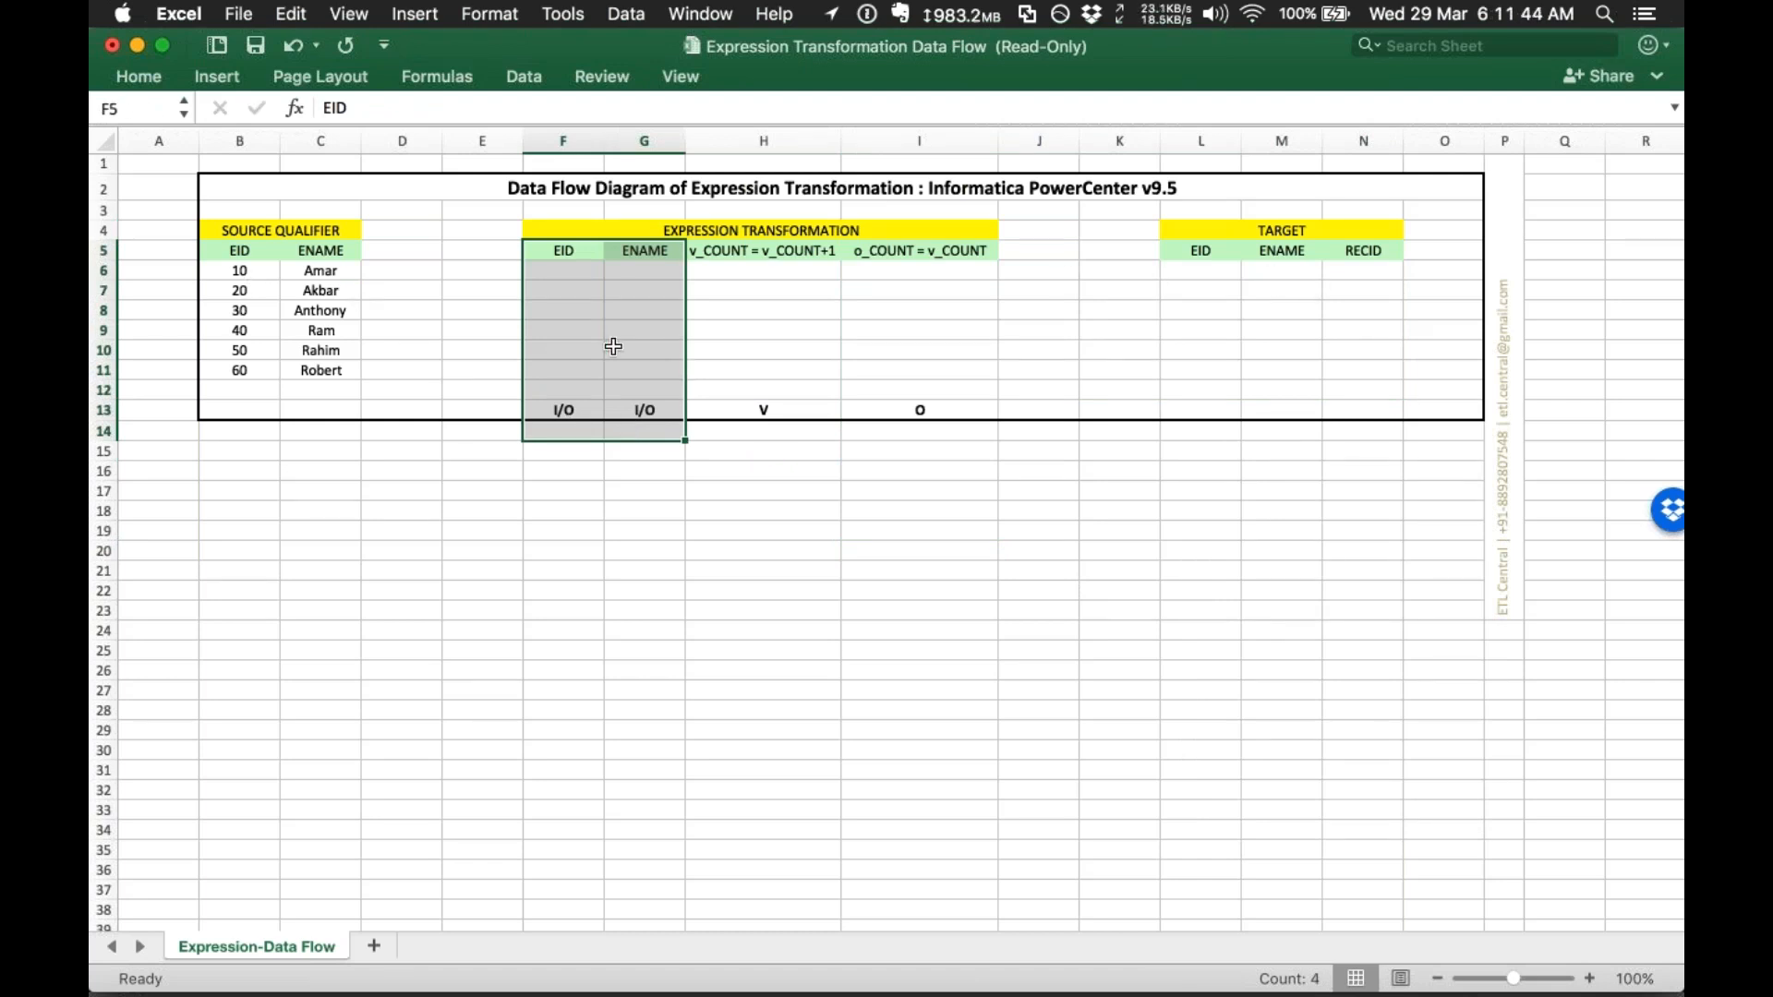
left_click_drag(804, 451, 900, 258)
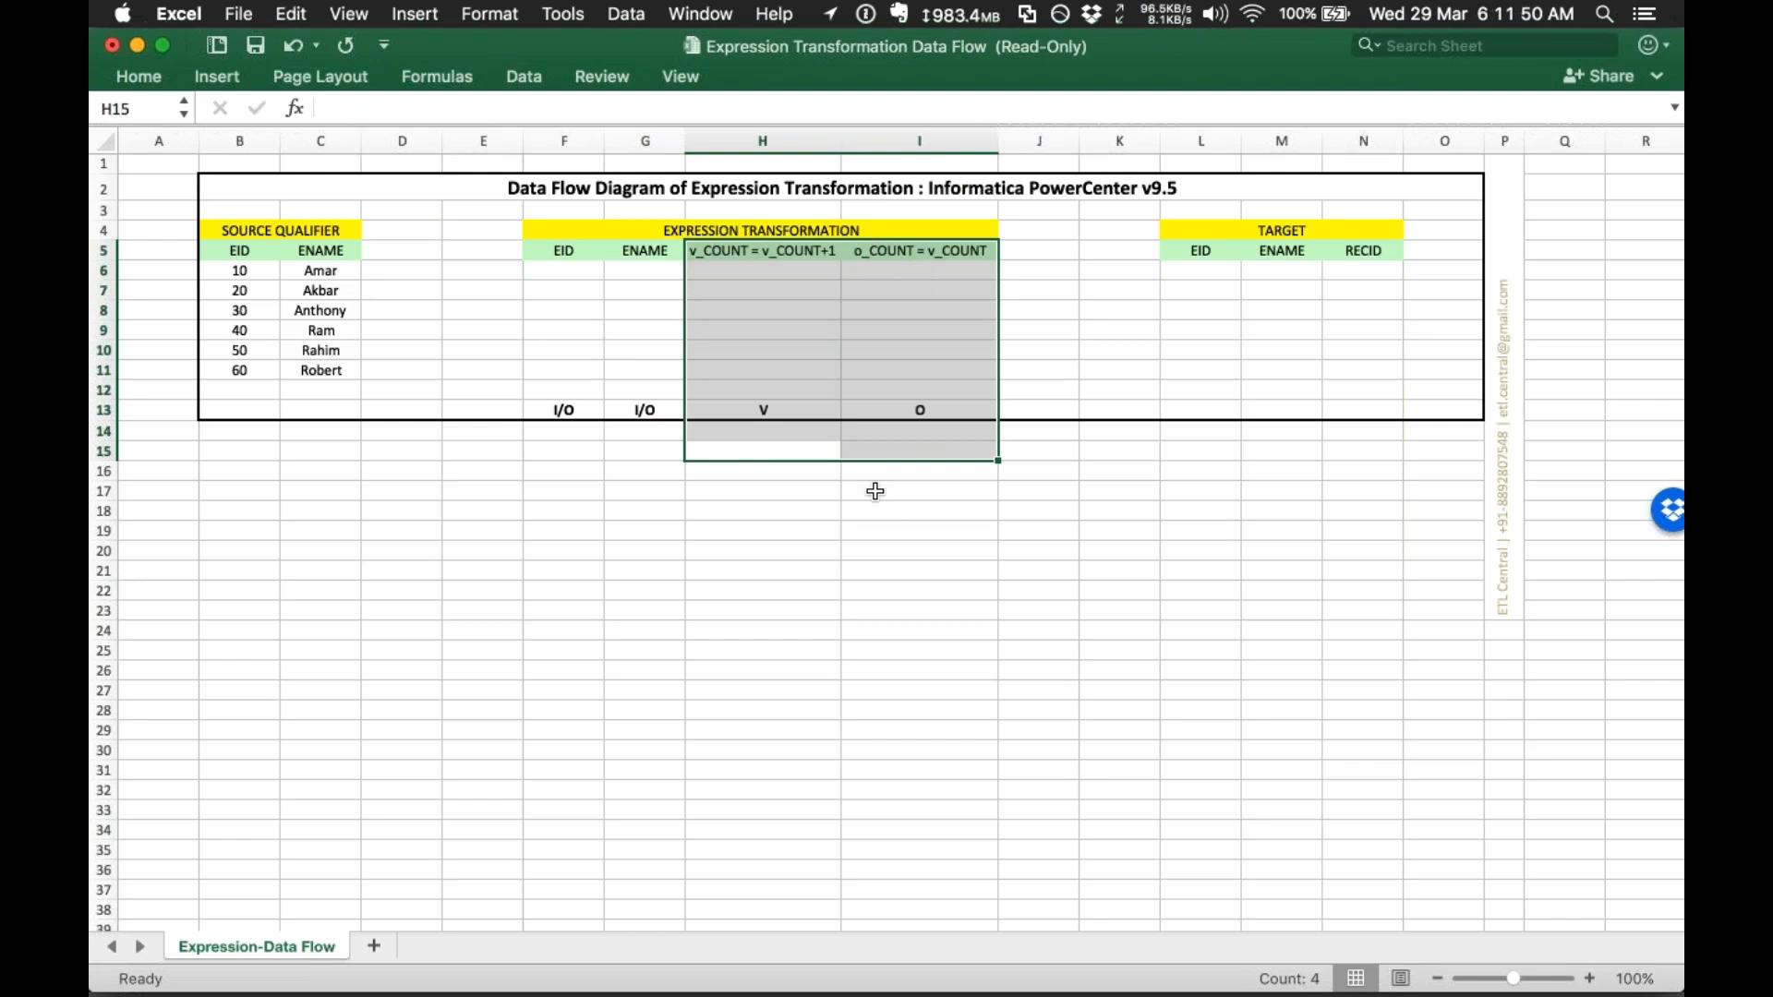
left_click(772, 452)
left_click_drag(764, 384, 755, 244)
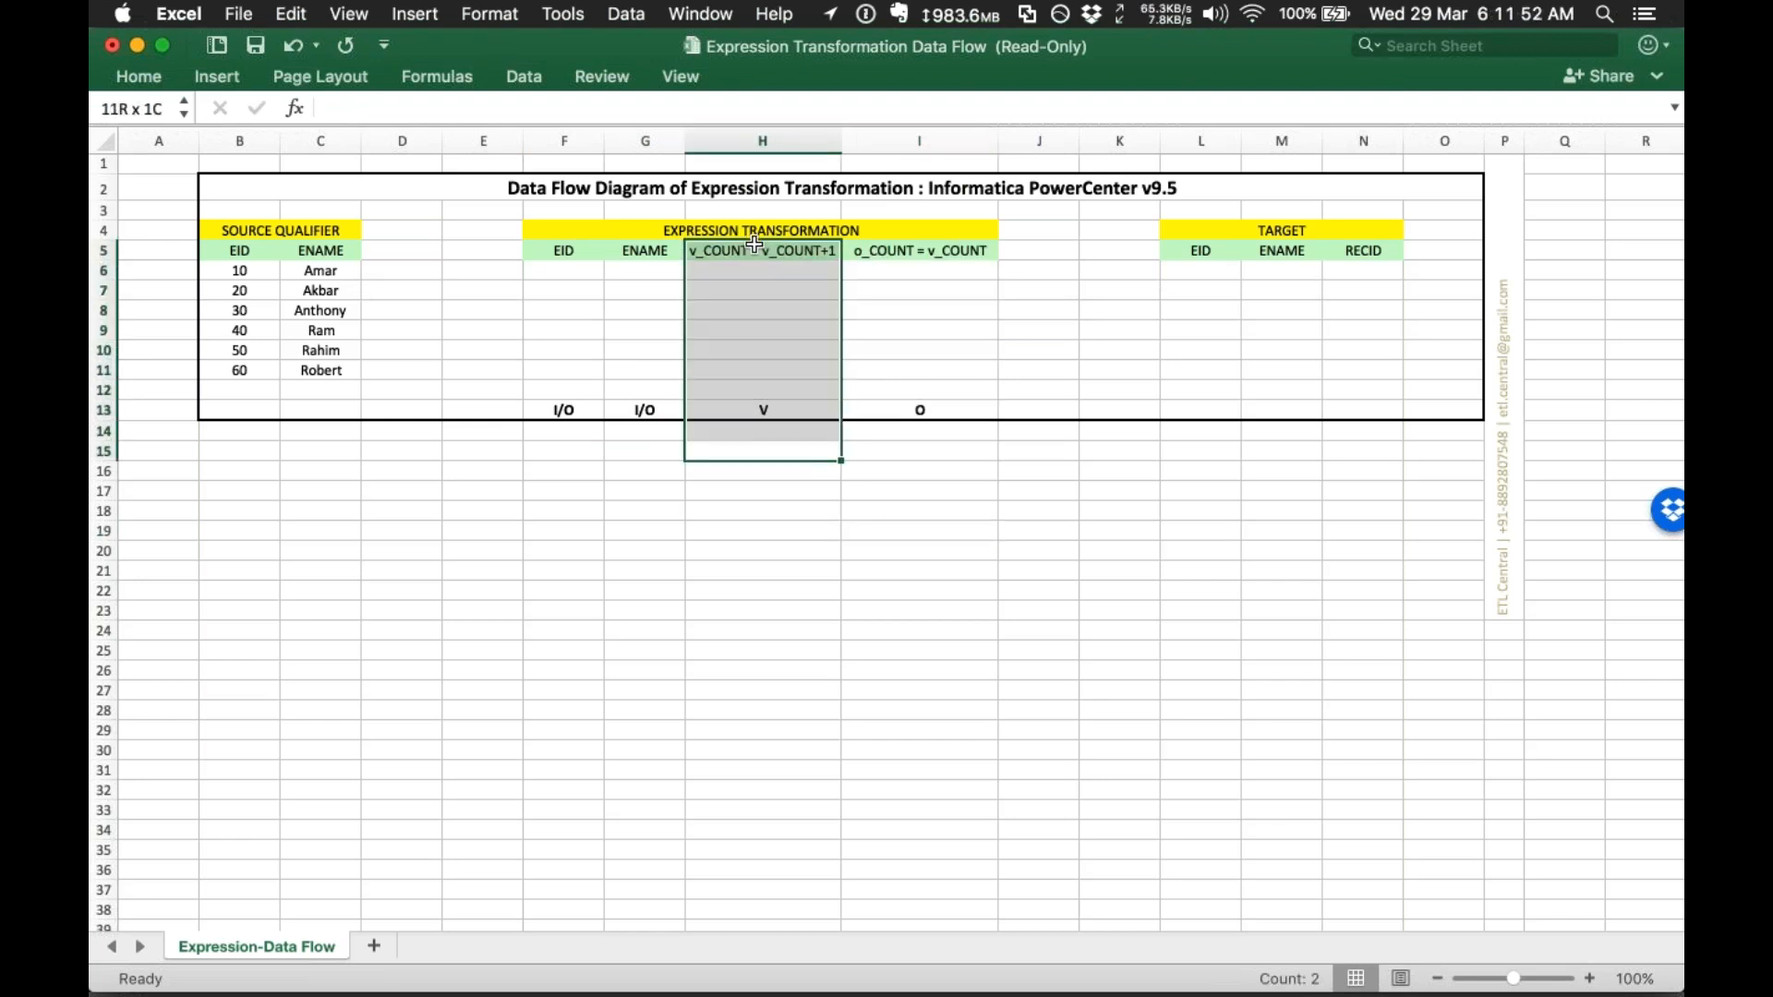
left_click_drag(950, 443, 918, 251)
left_click_drag(772, 430, 772, 247)
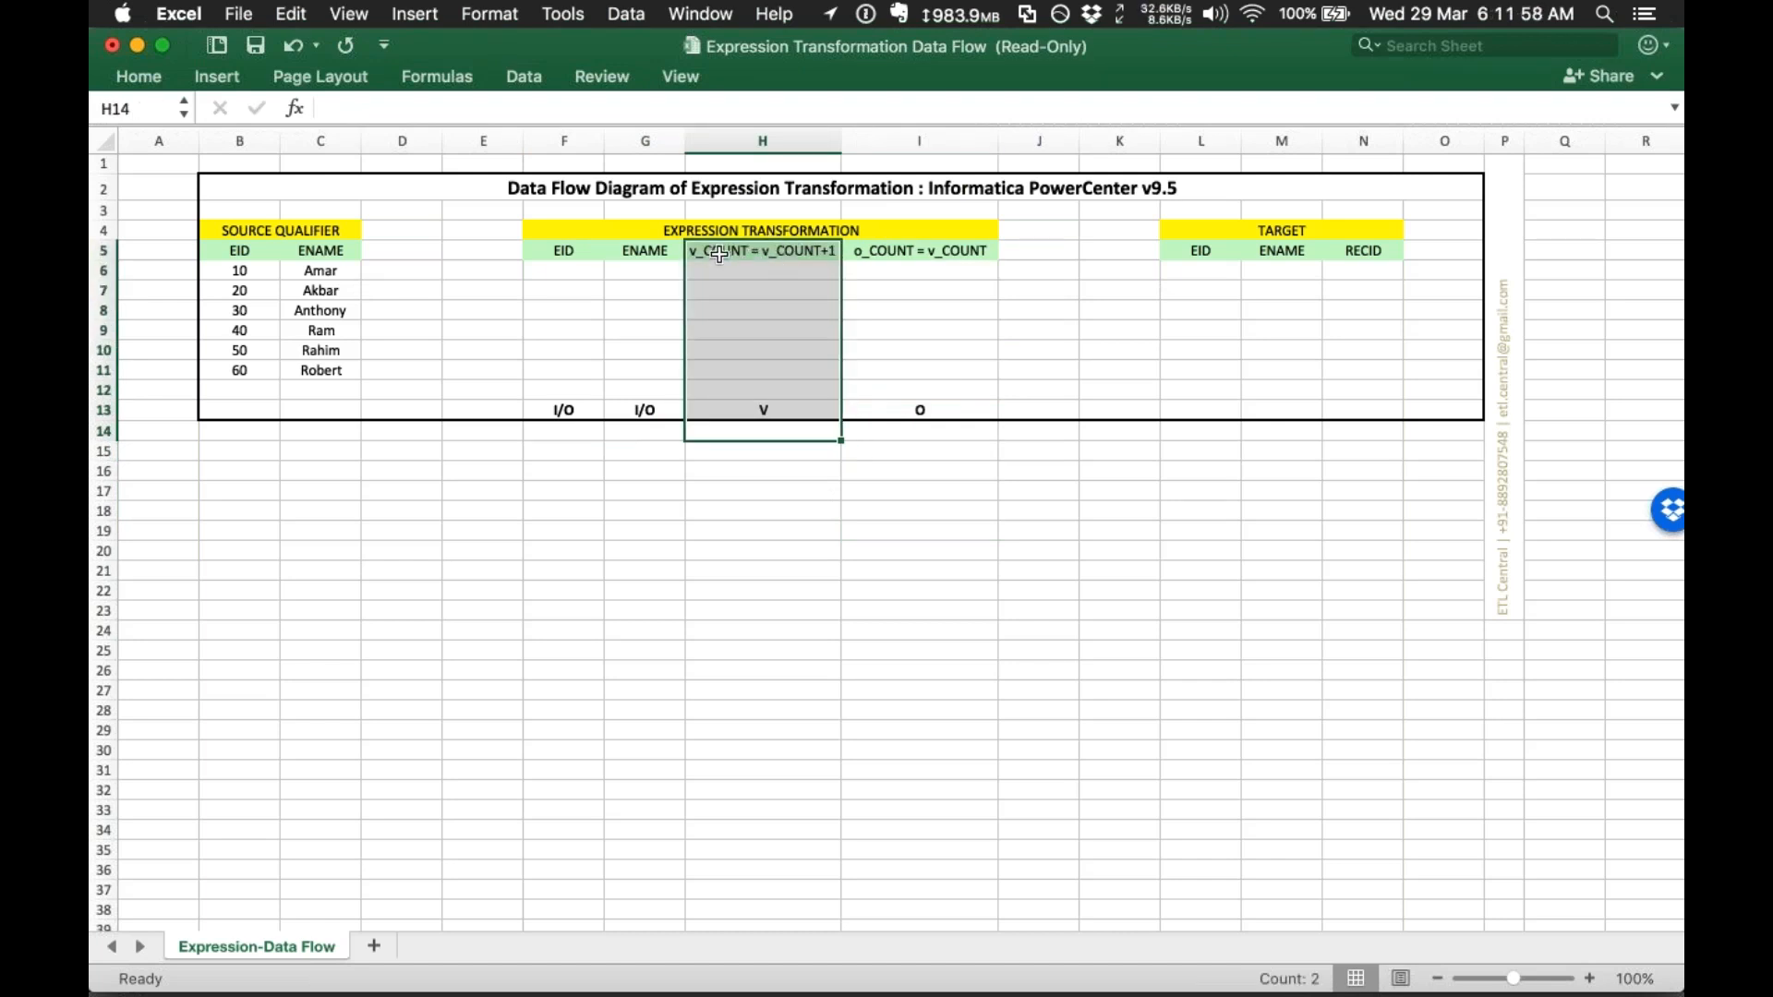
left_click(759, 275)
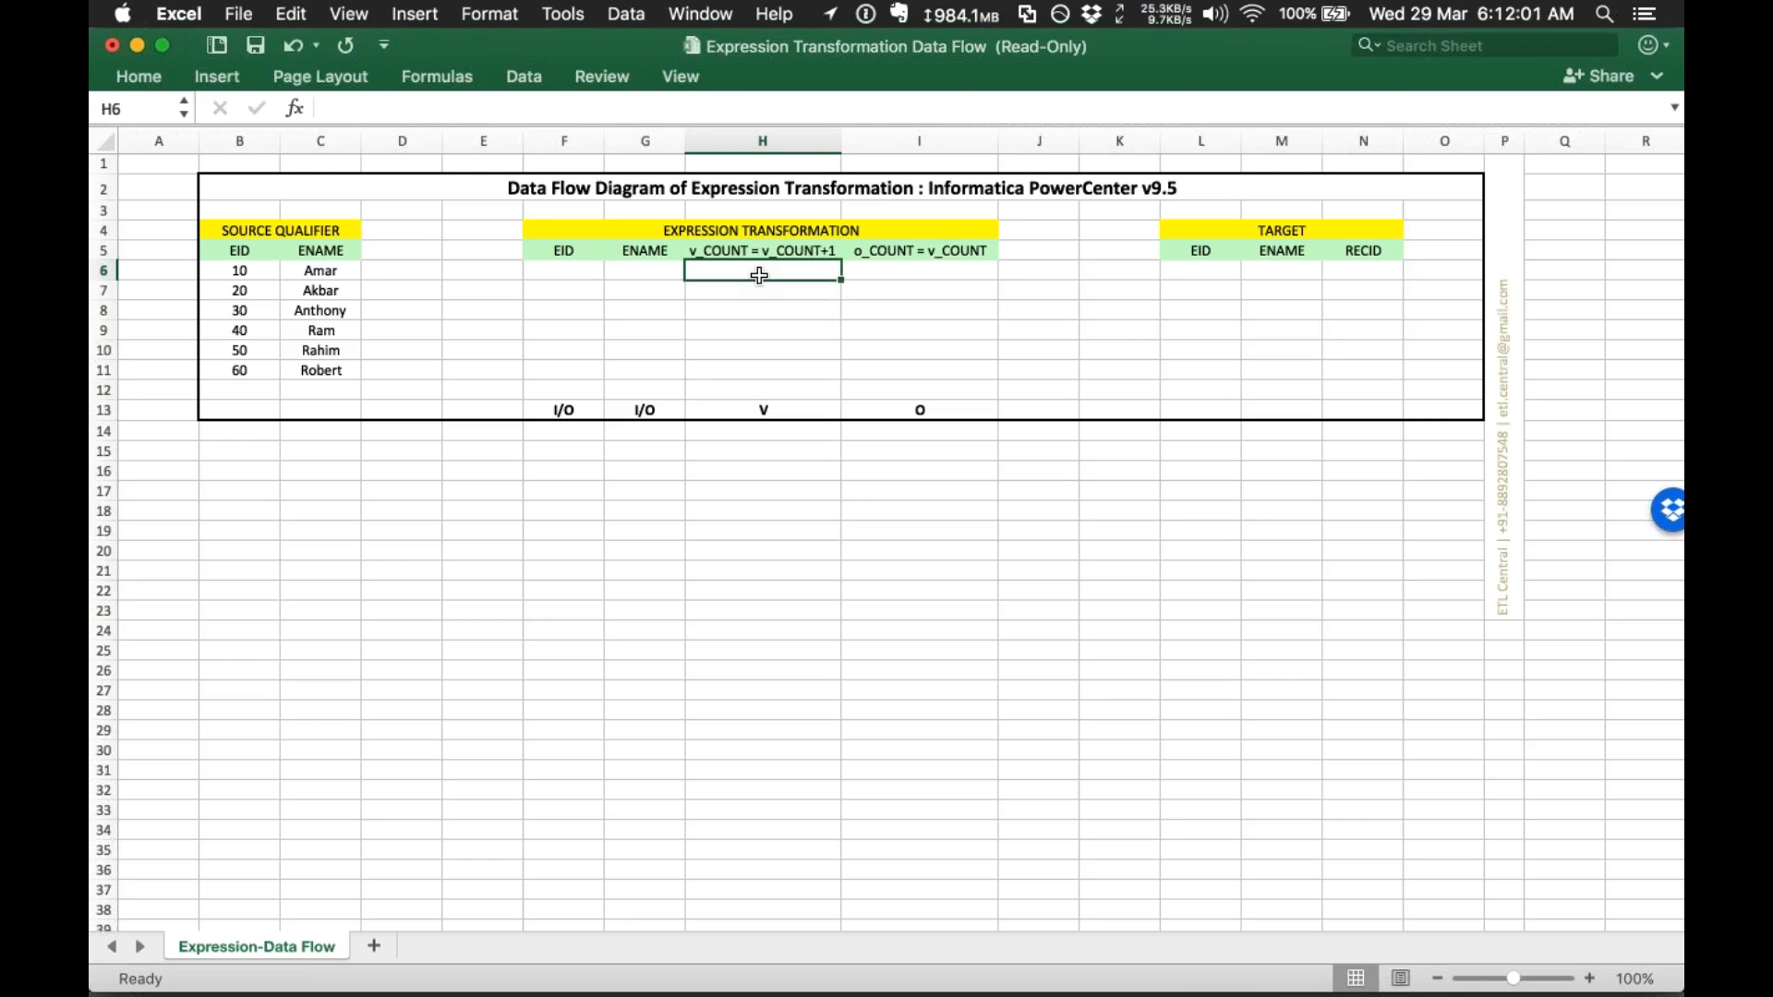
left_click(759, 250)
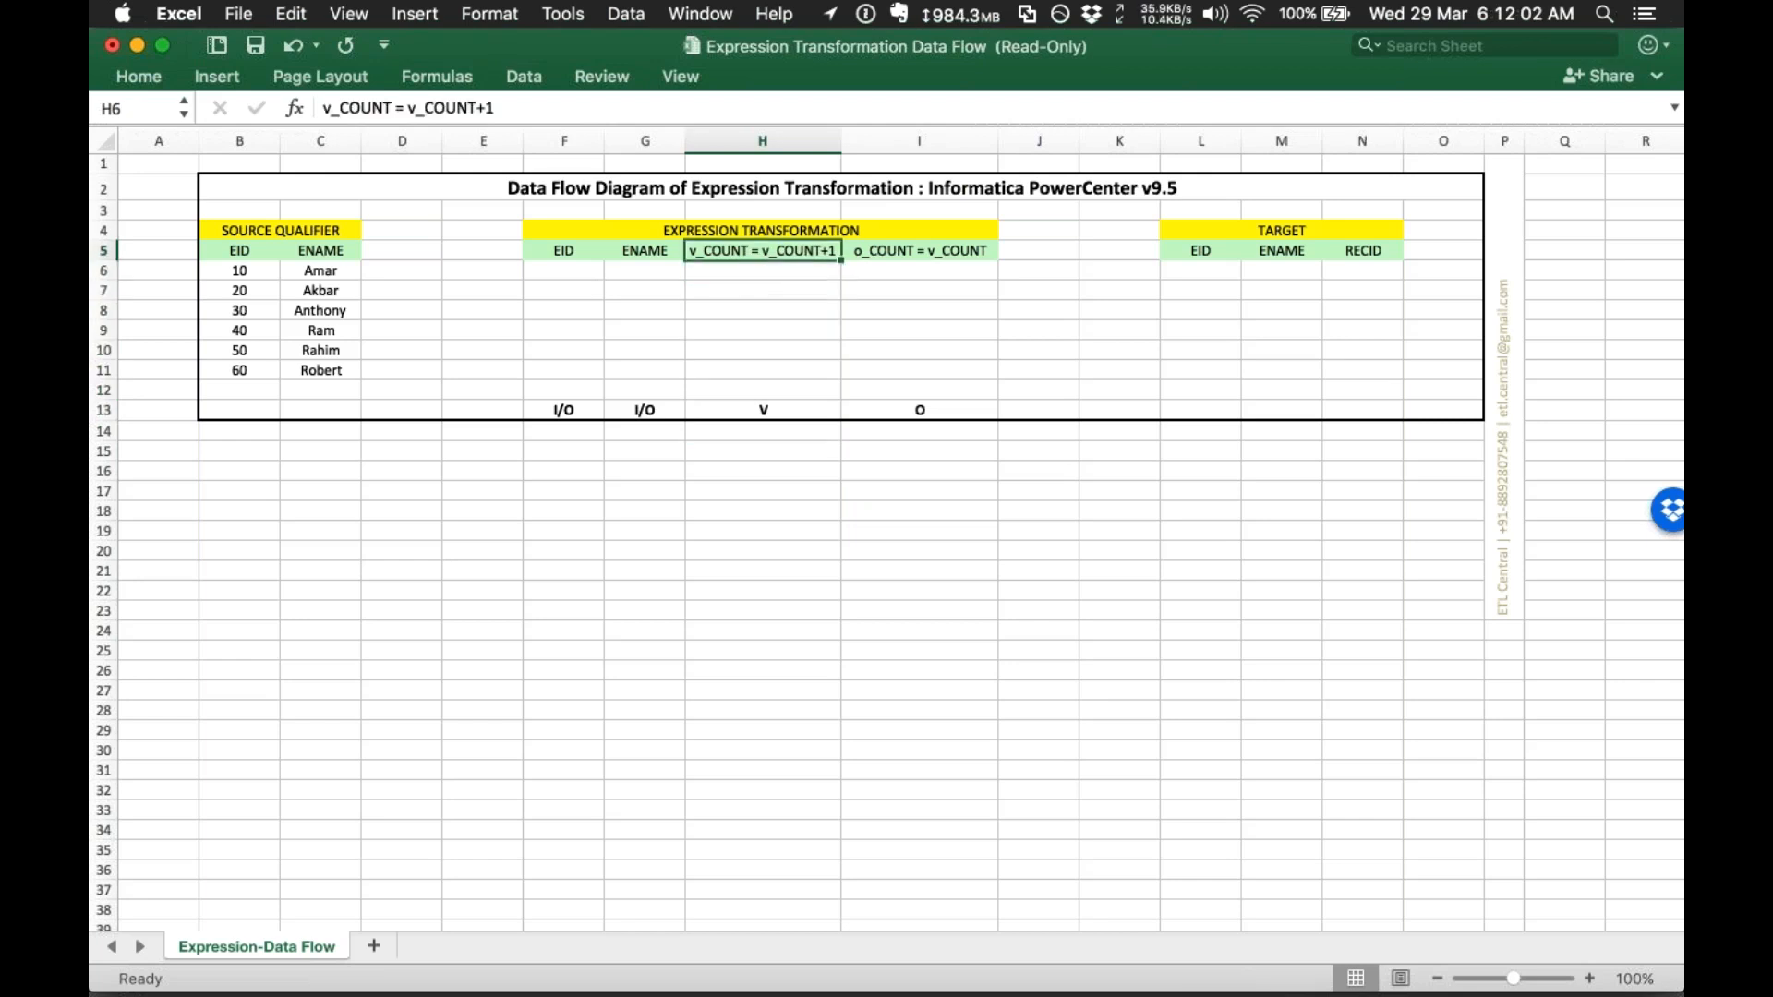
left_click_drag(758, 250, 970, 250)
double_click(786, 250)
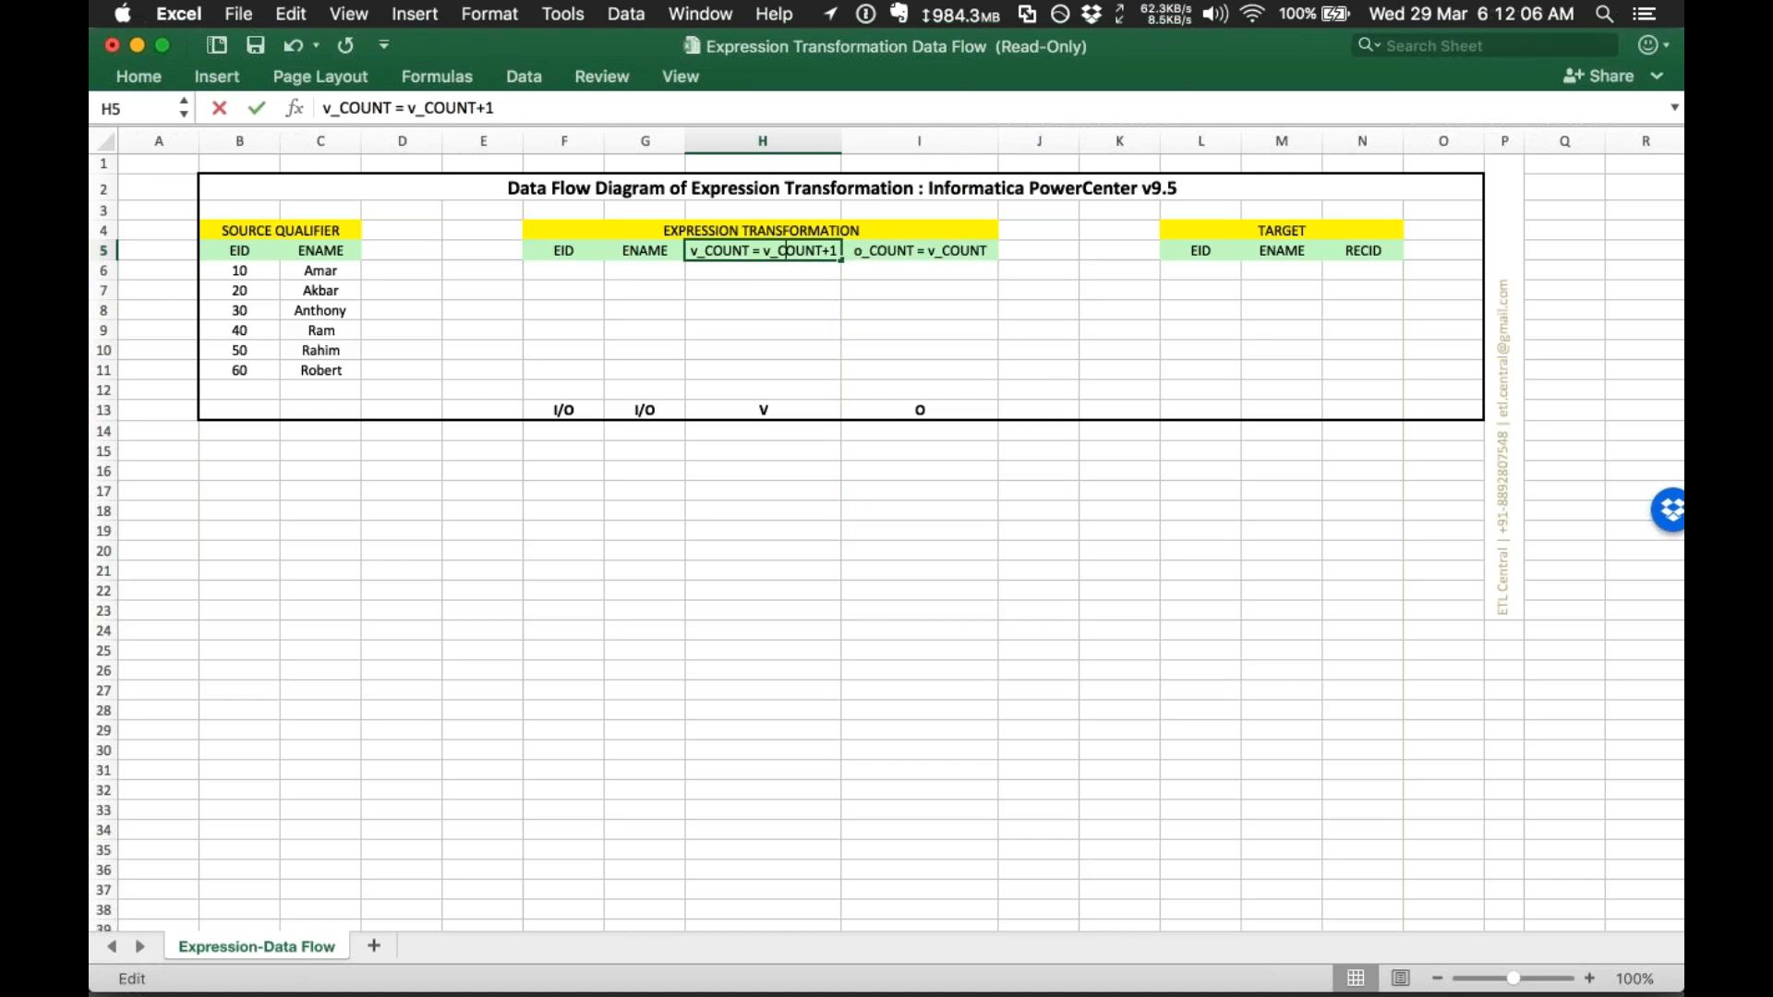
left_click_drag(763, 250, 837, 250)
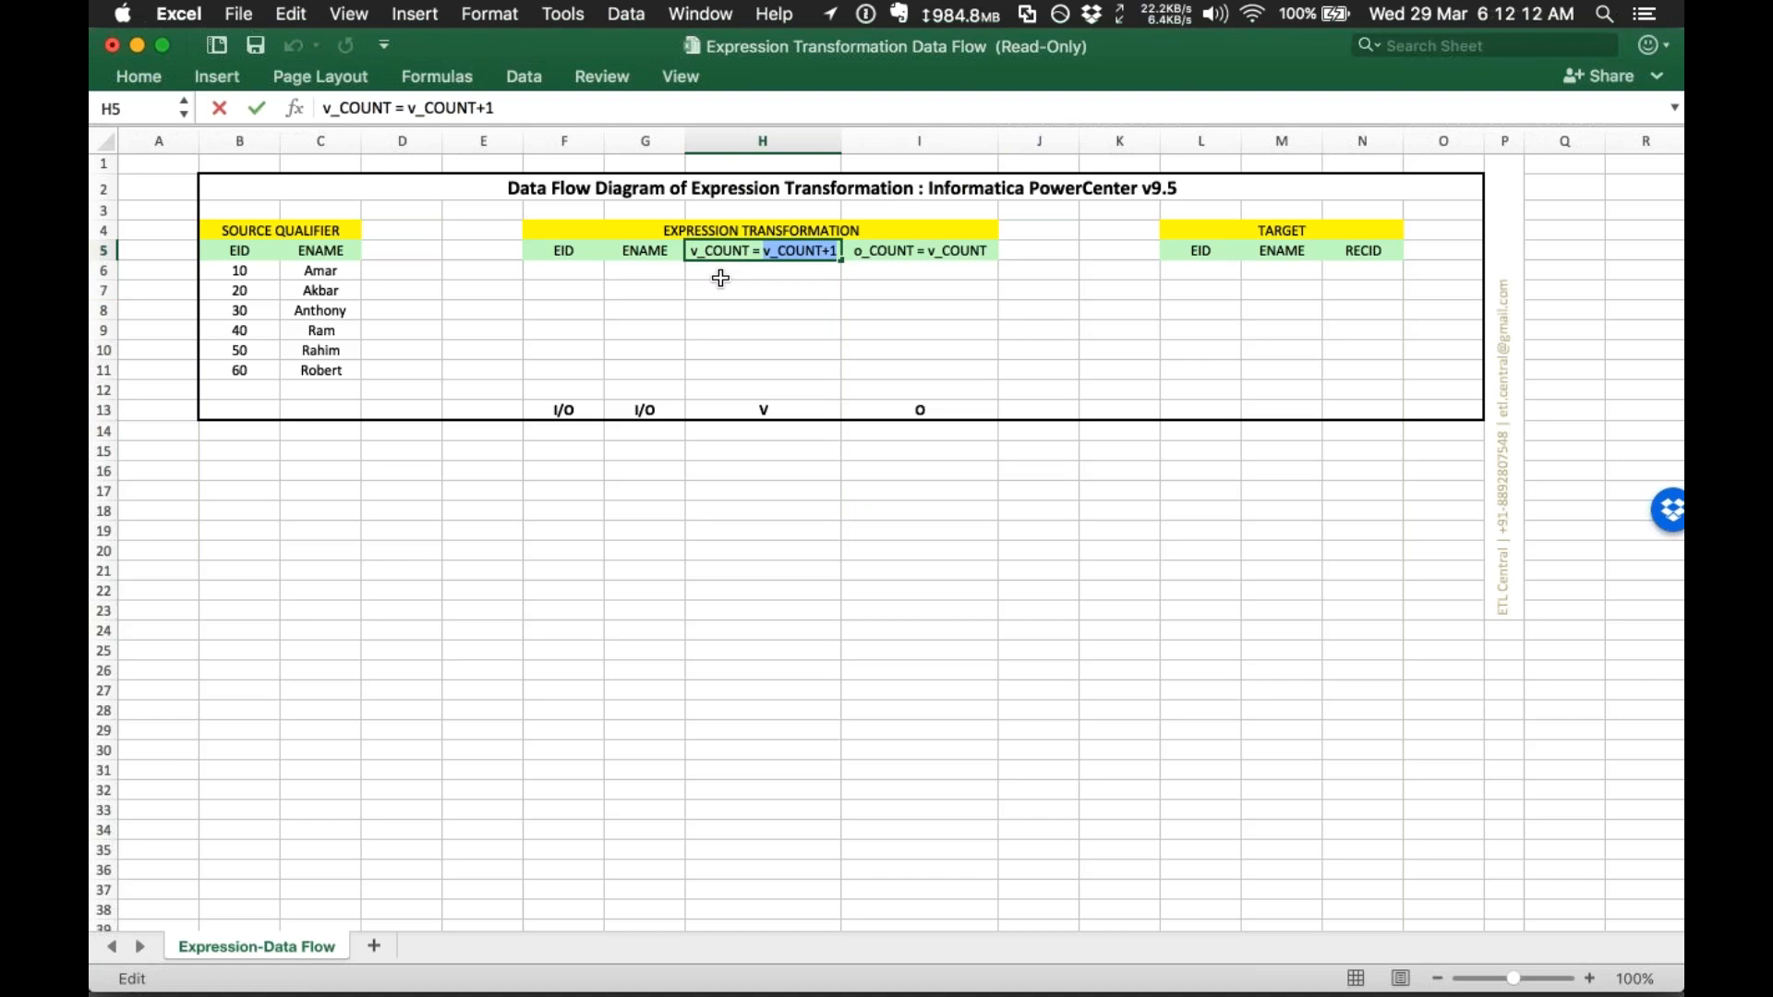
left_click(762, 291)
left_click(732, 247)
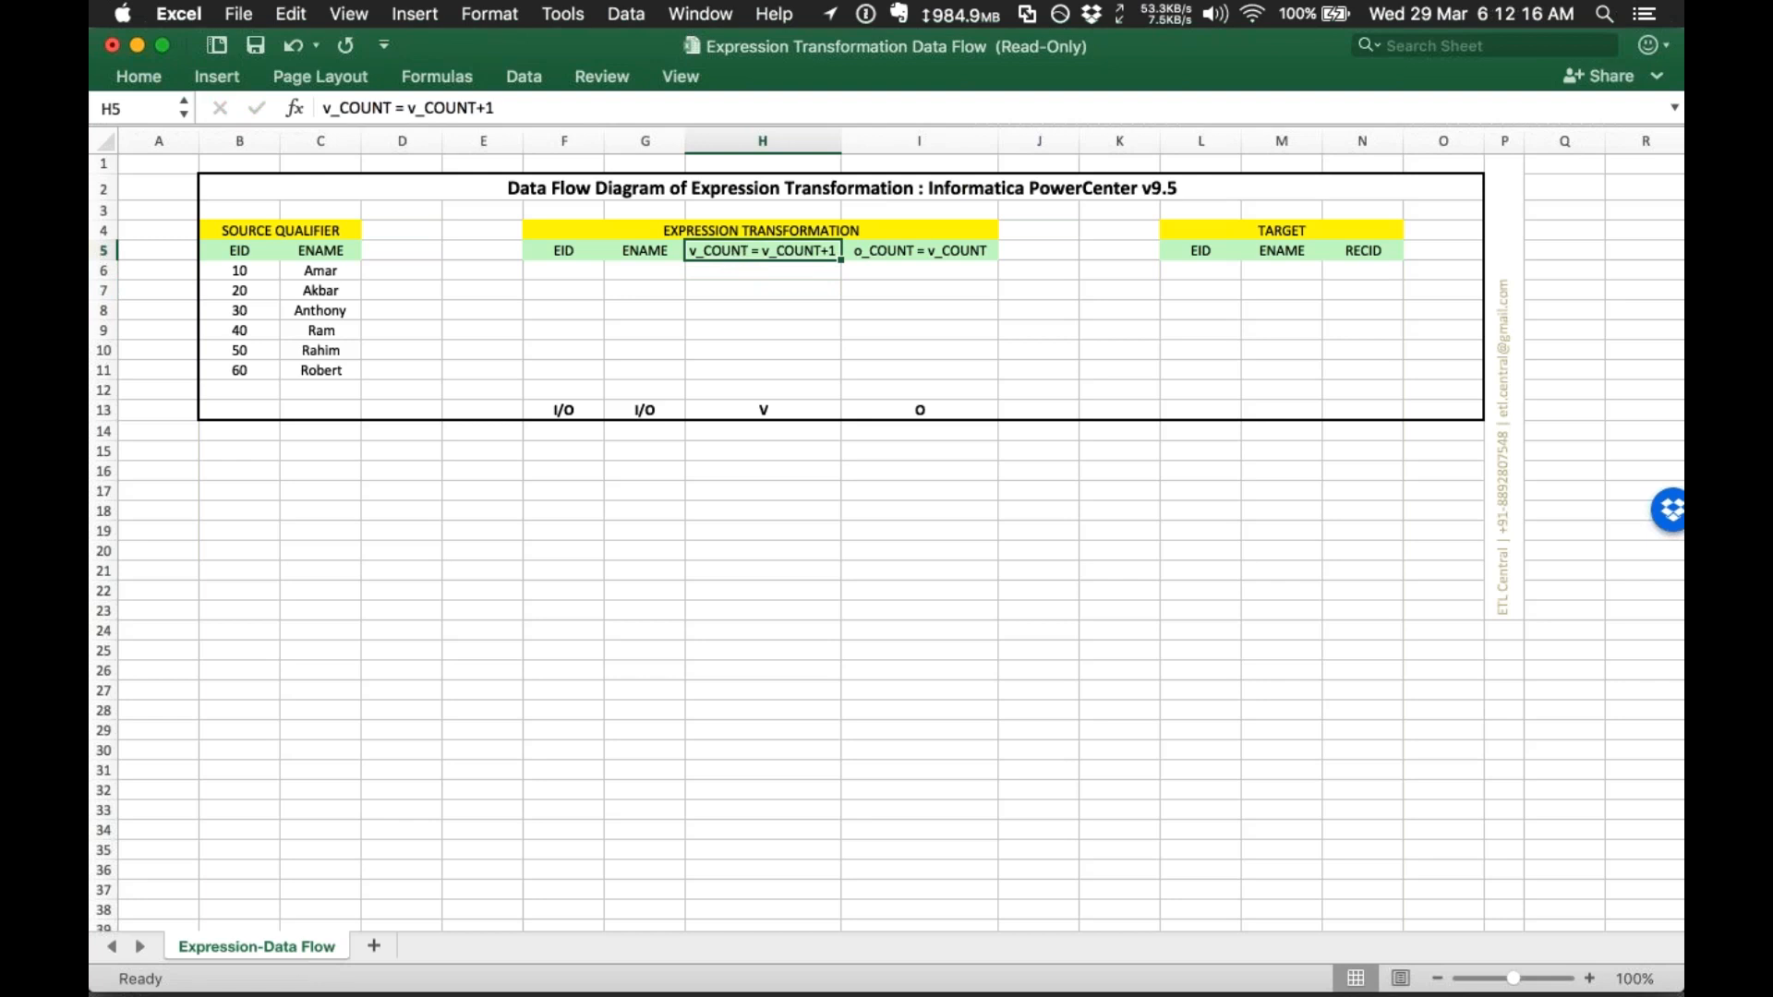
left_click_drag(932, 432, 908, 263)
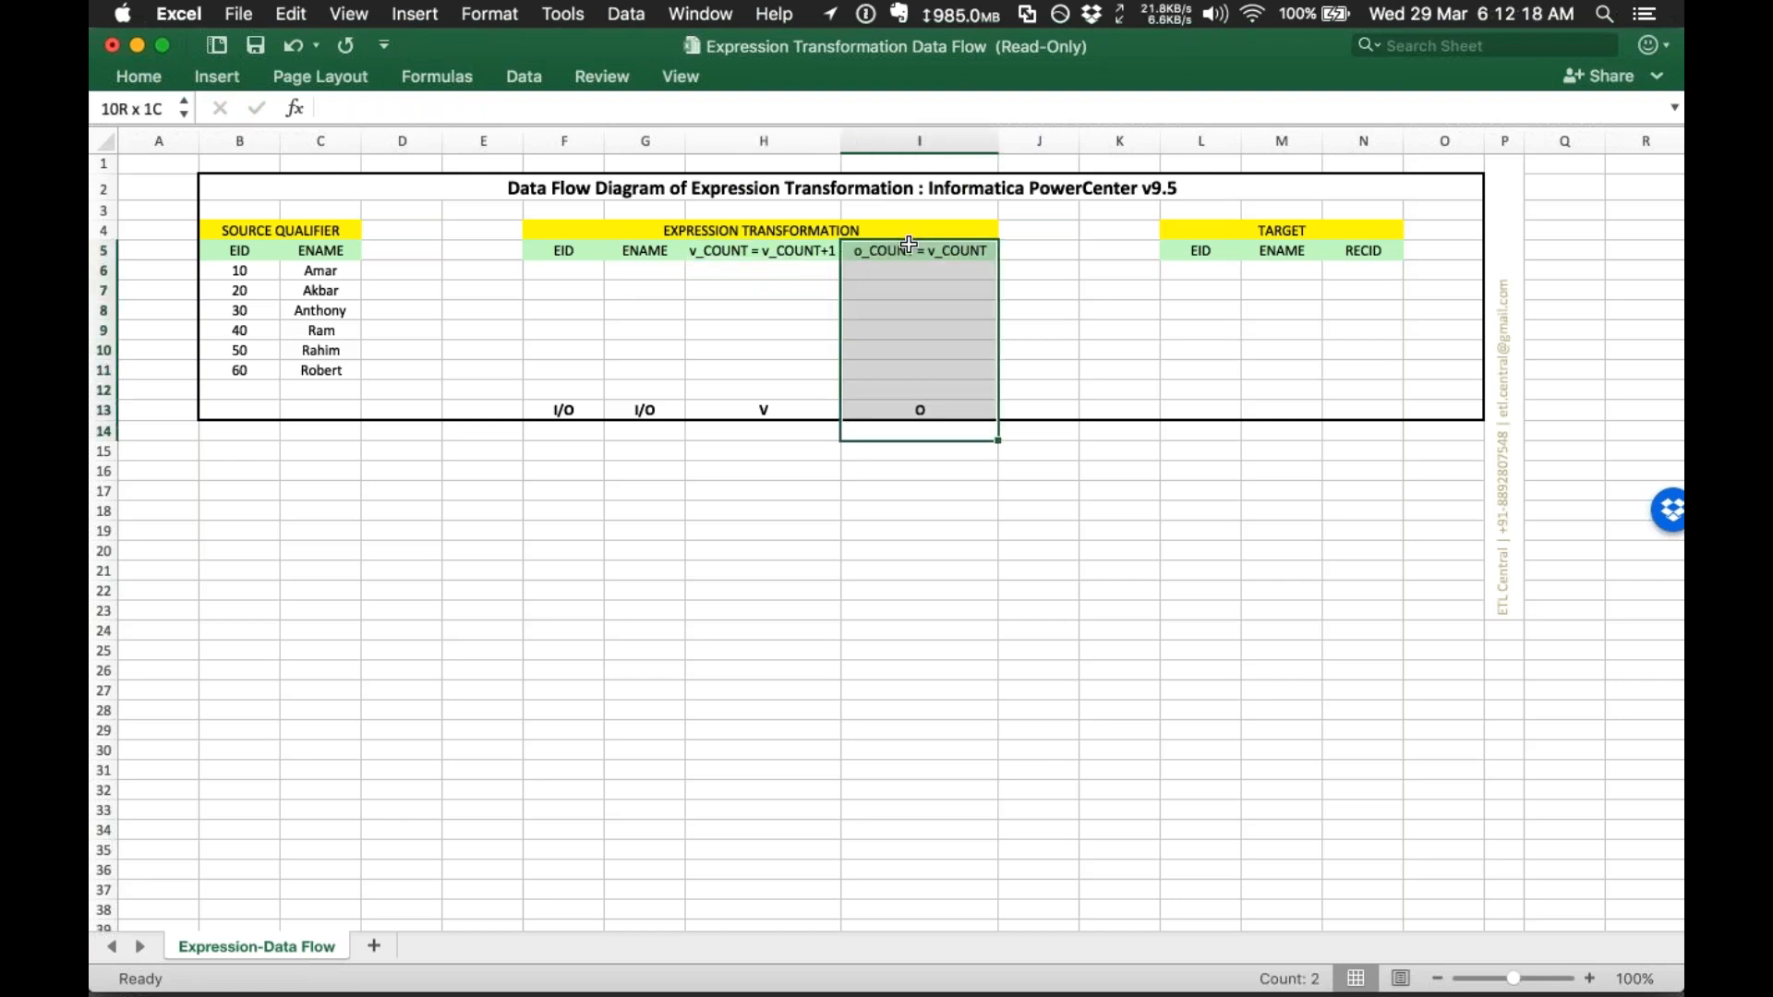
left_click(744, 260)
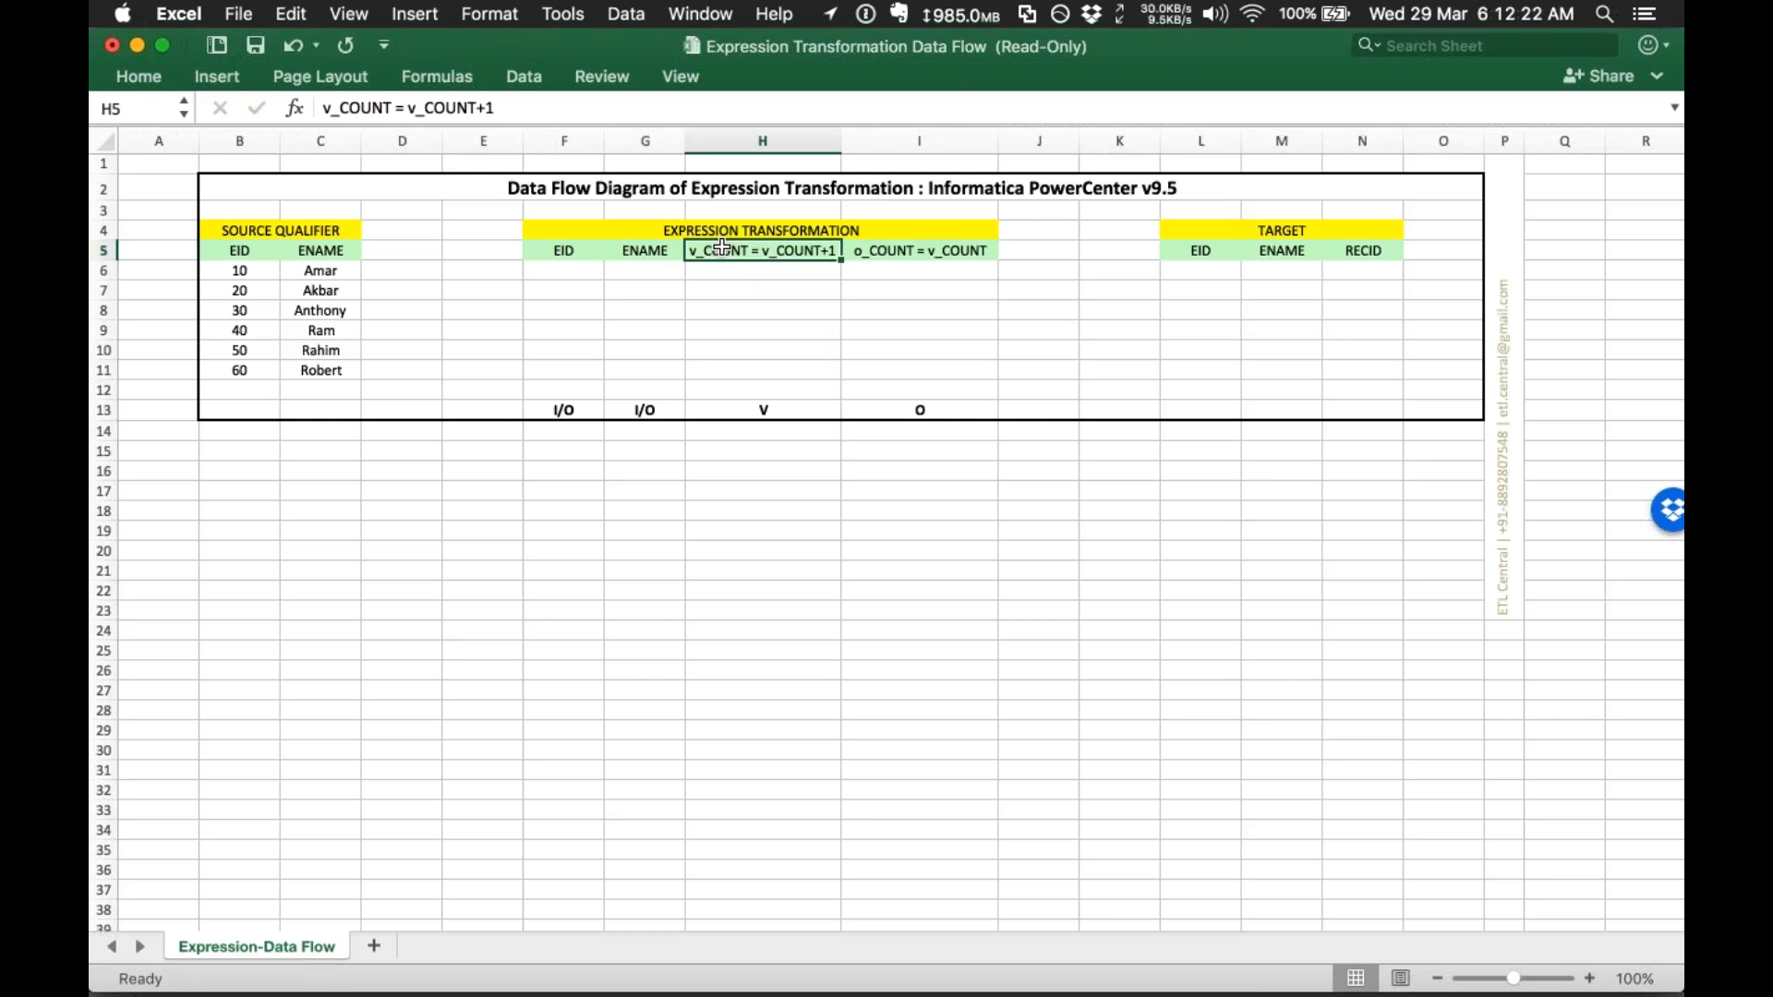
left_click(961, 250)
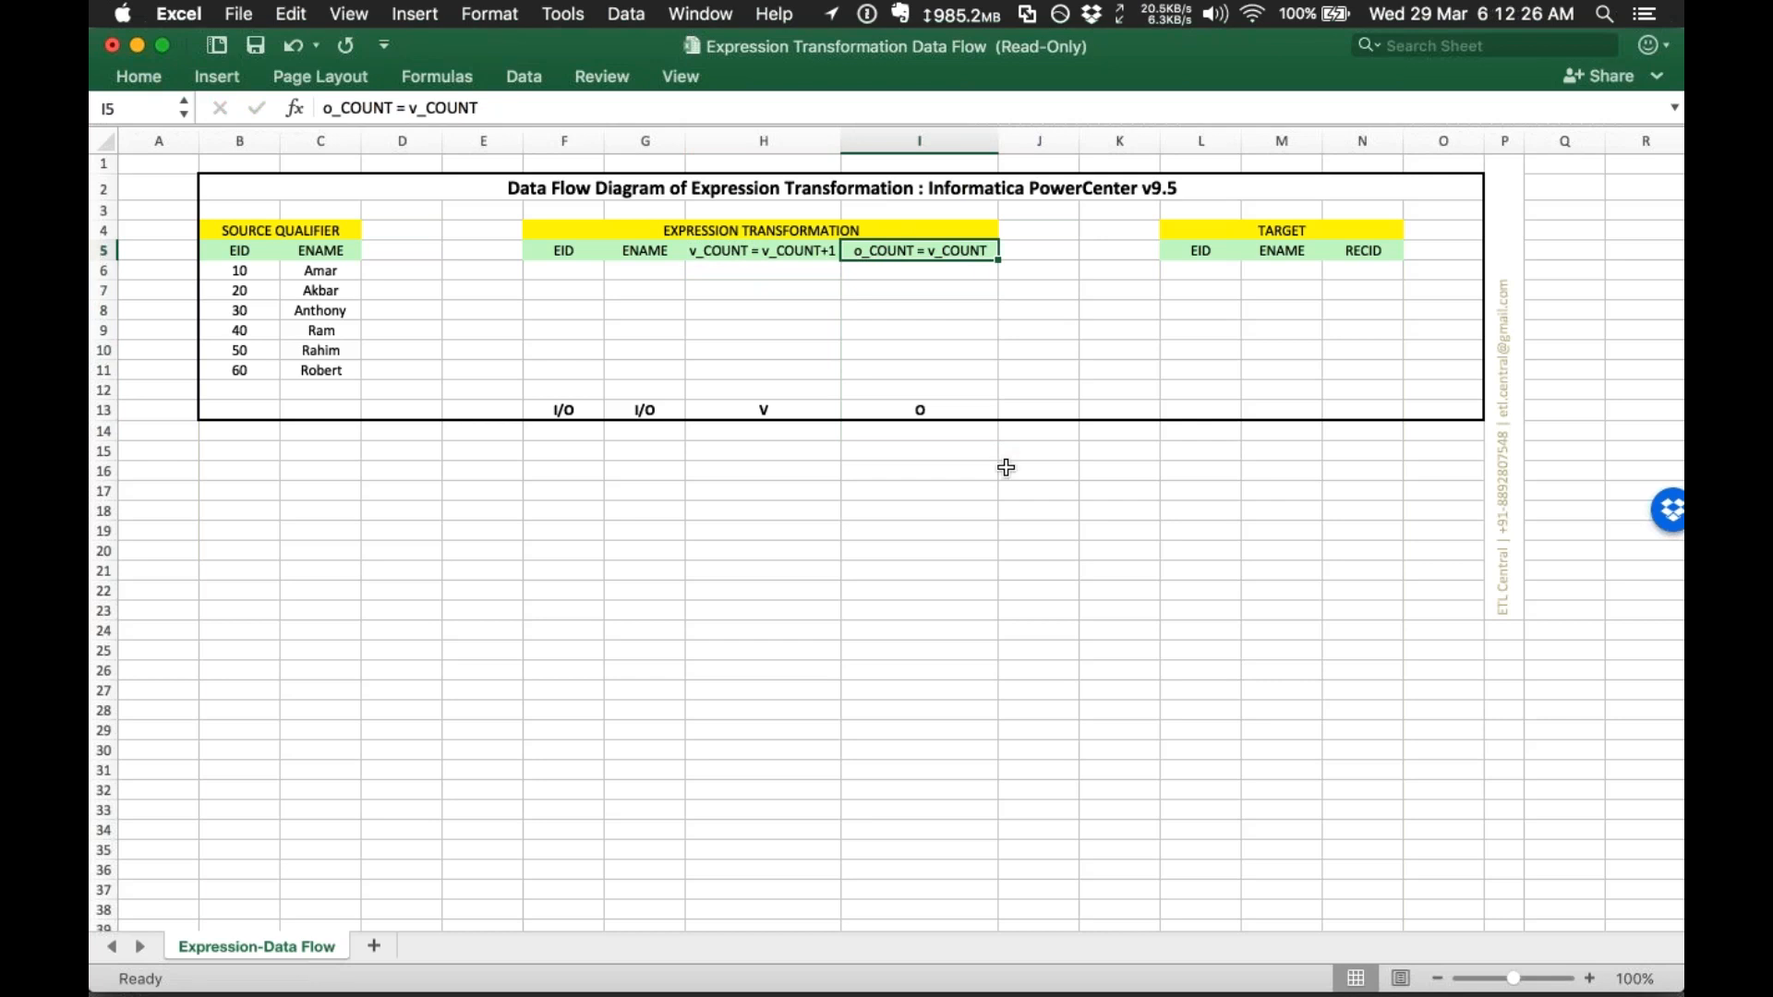
left_click(992, 452)
left_click(994, 491)
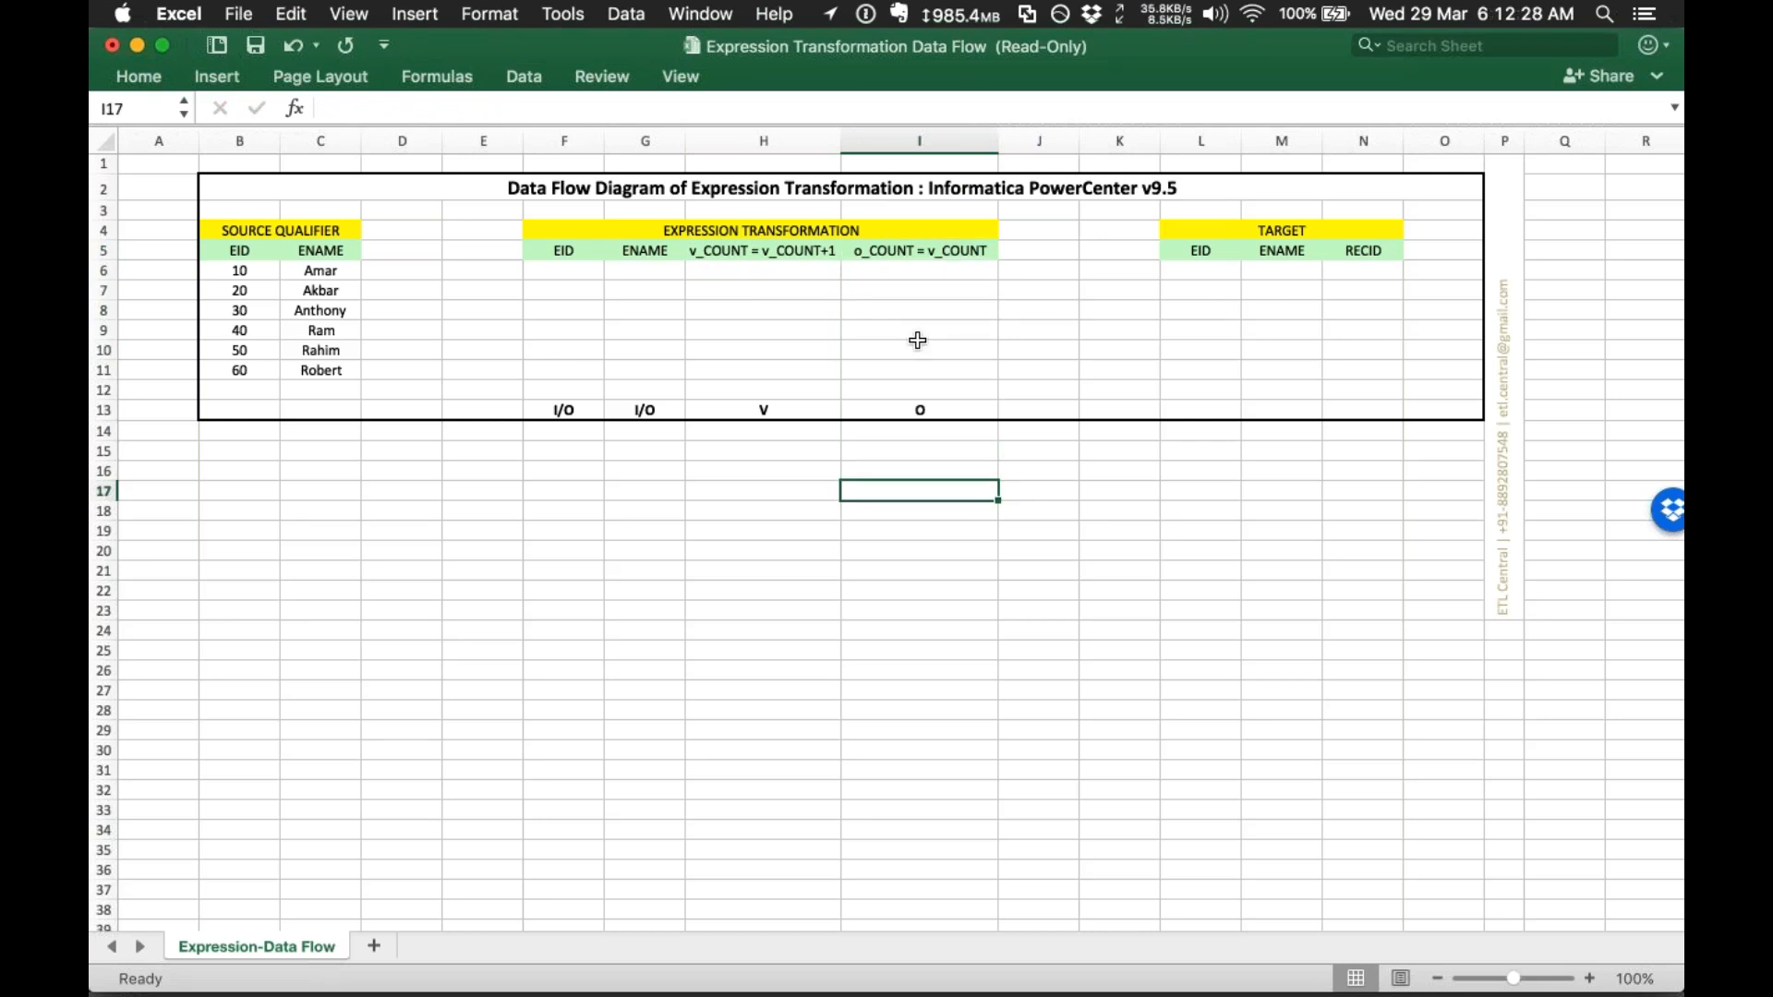
left_click_drag(757, 251, 770, 428)
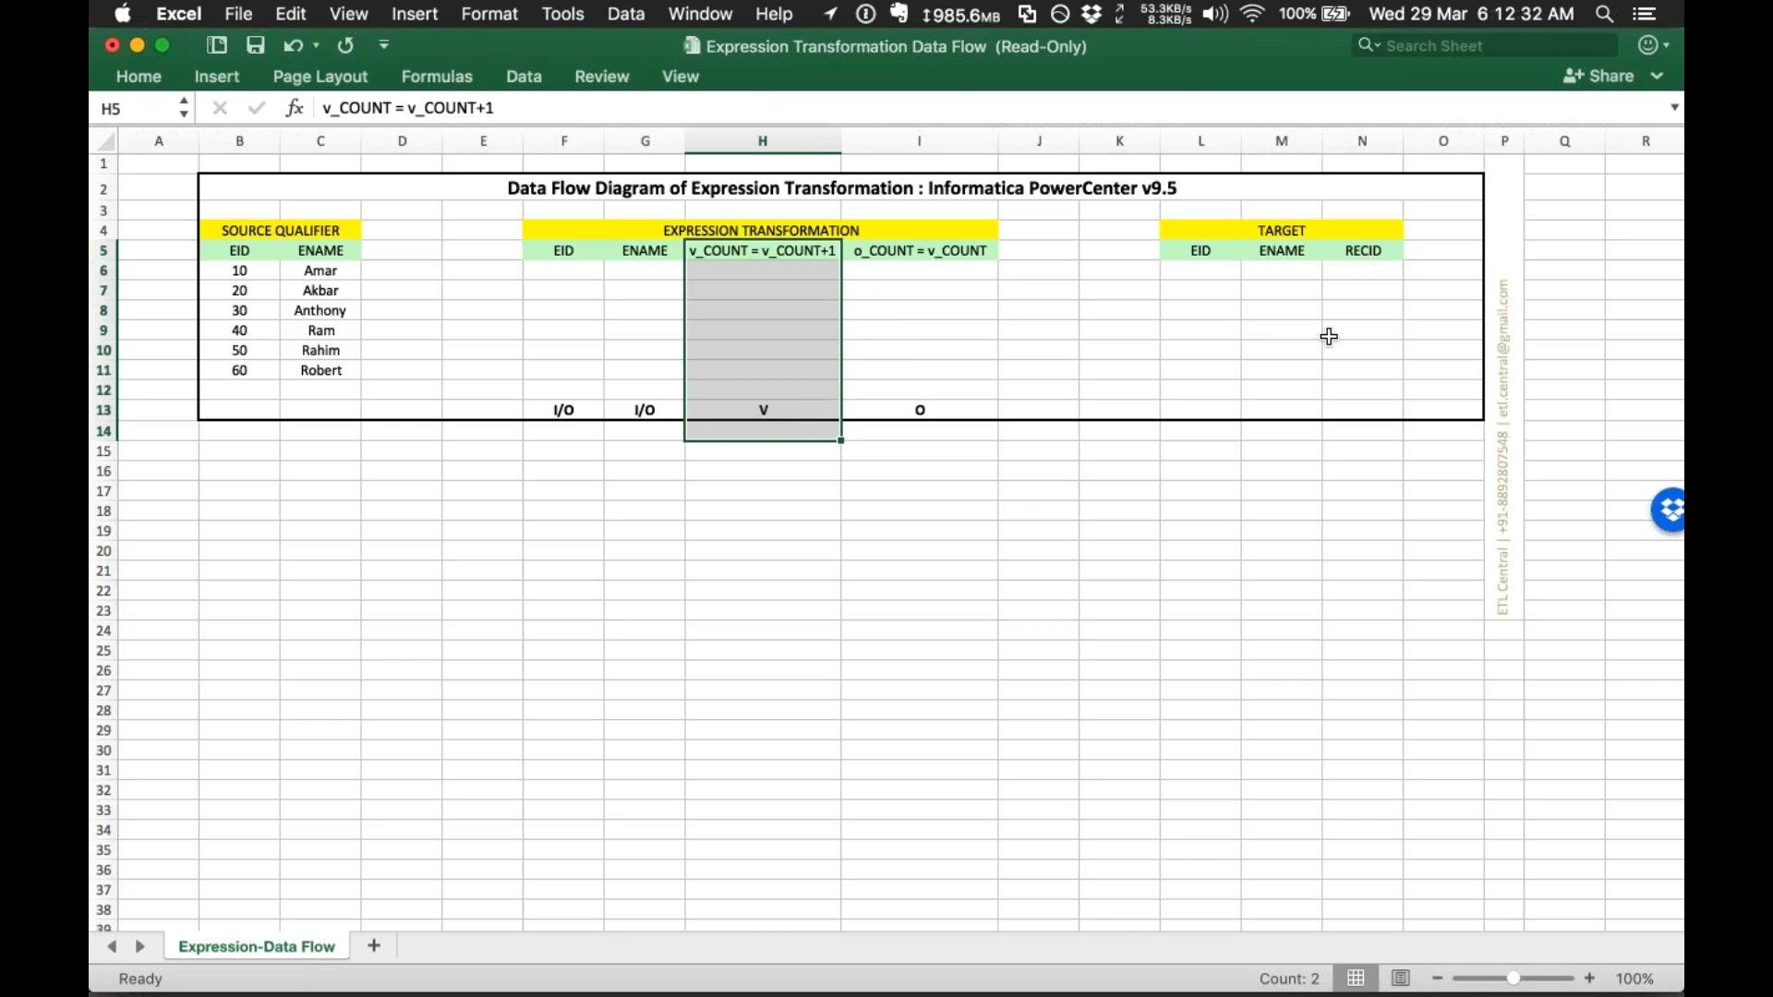
left_click(886, 250)
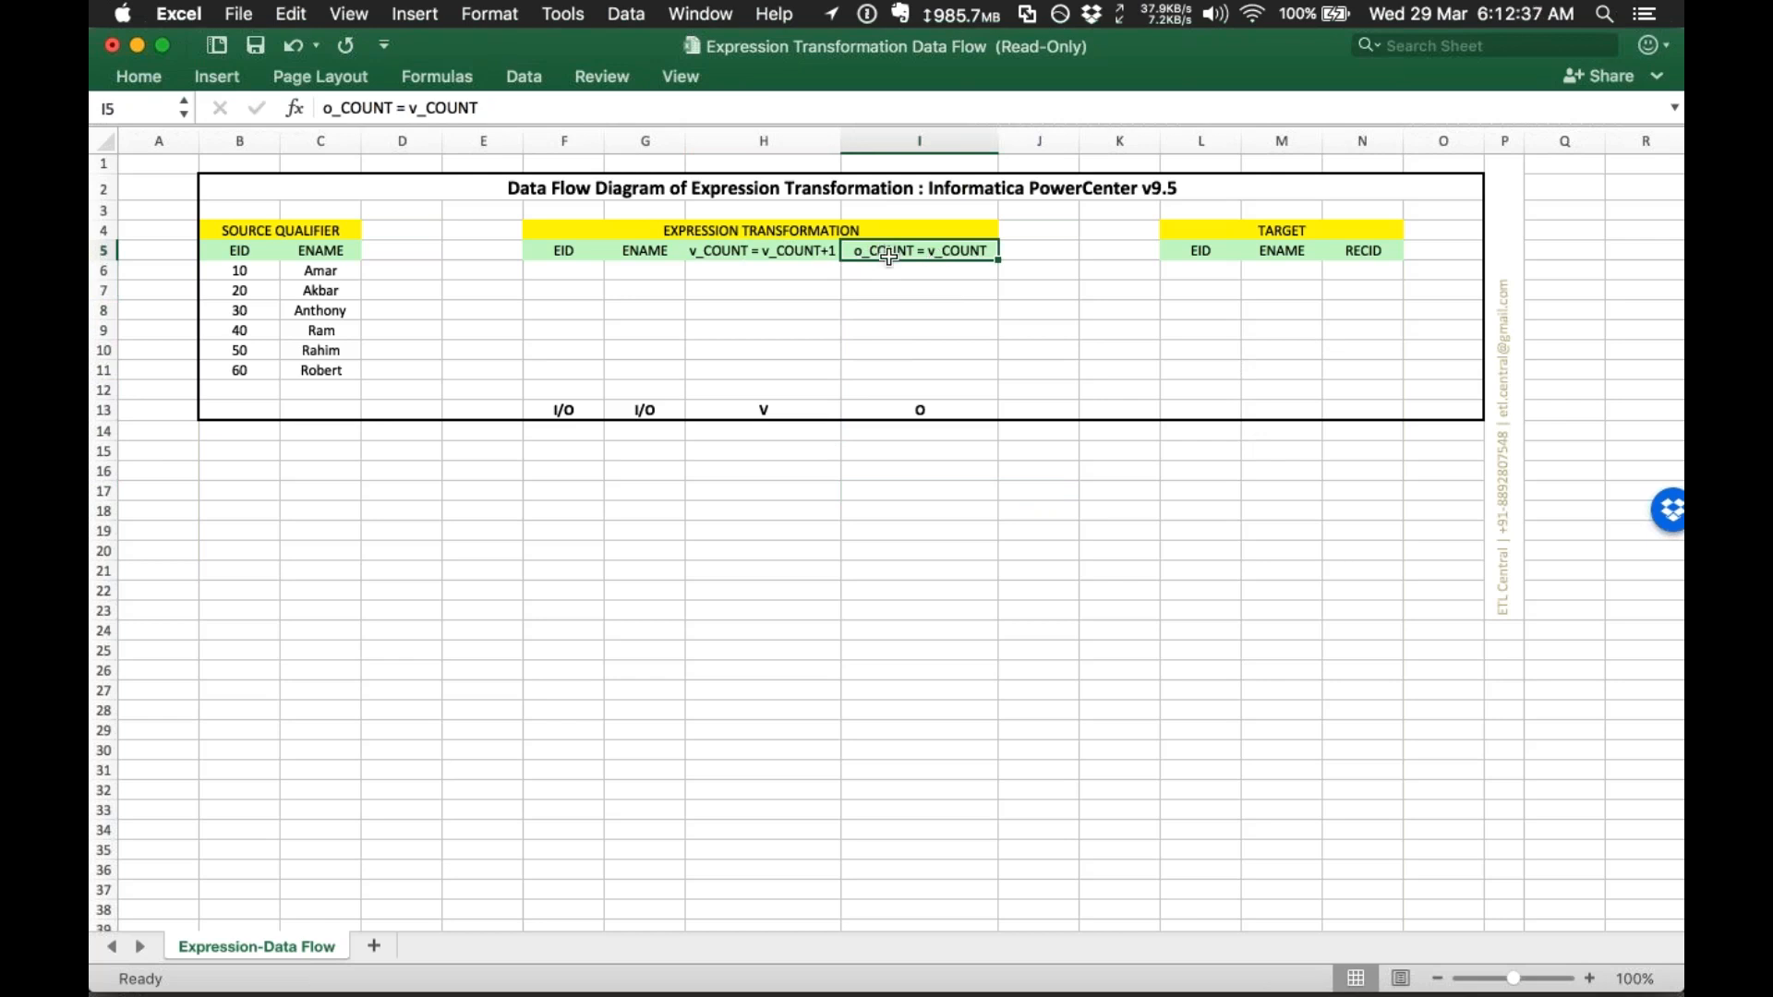
left_click_drag(914, 392, 910, 453)
left_click_drag(1363, 249, 1338, 457)
left_click(1201, 531)
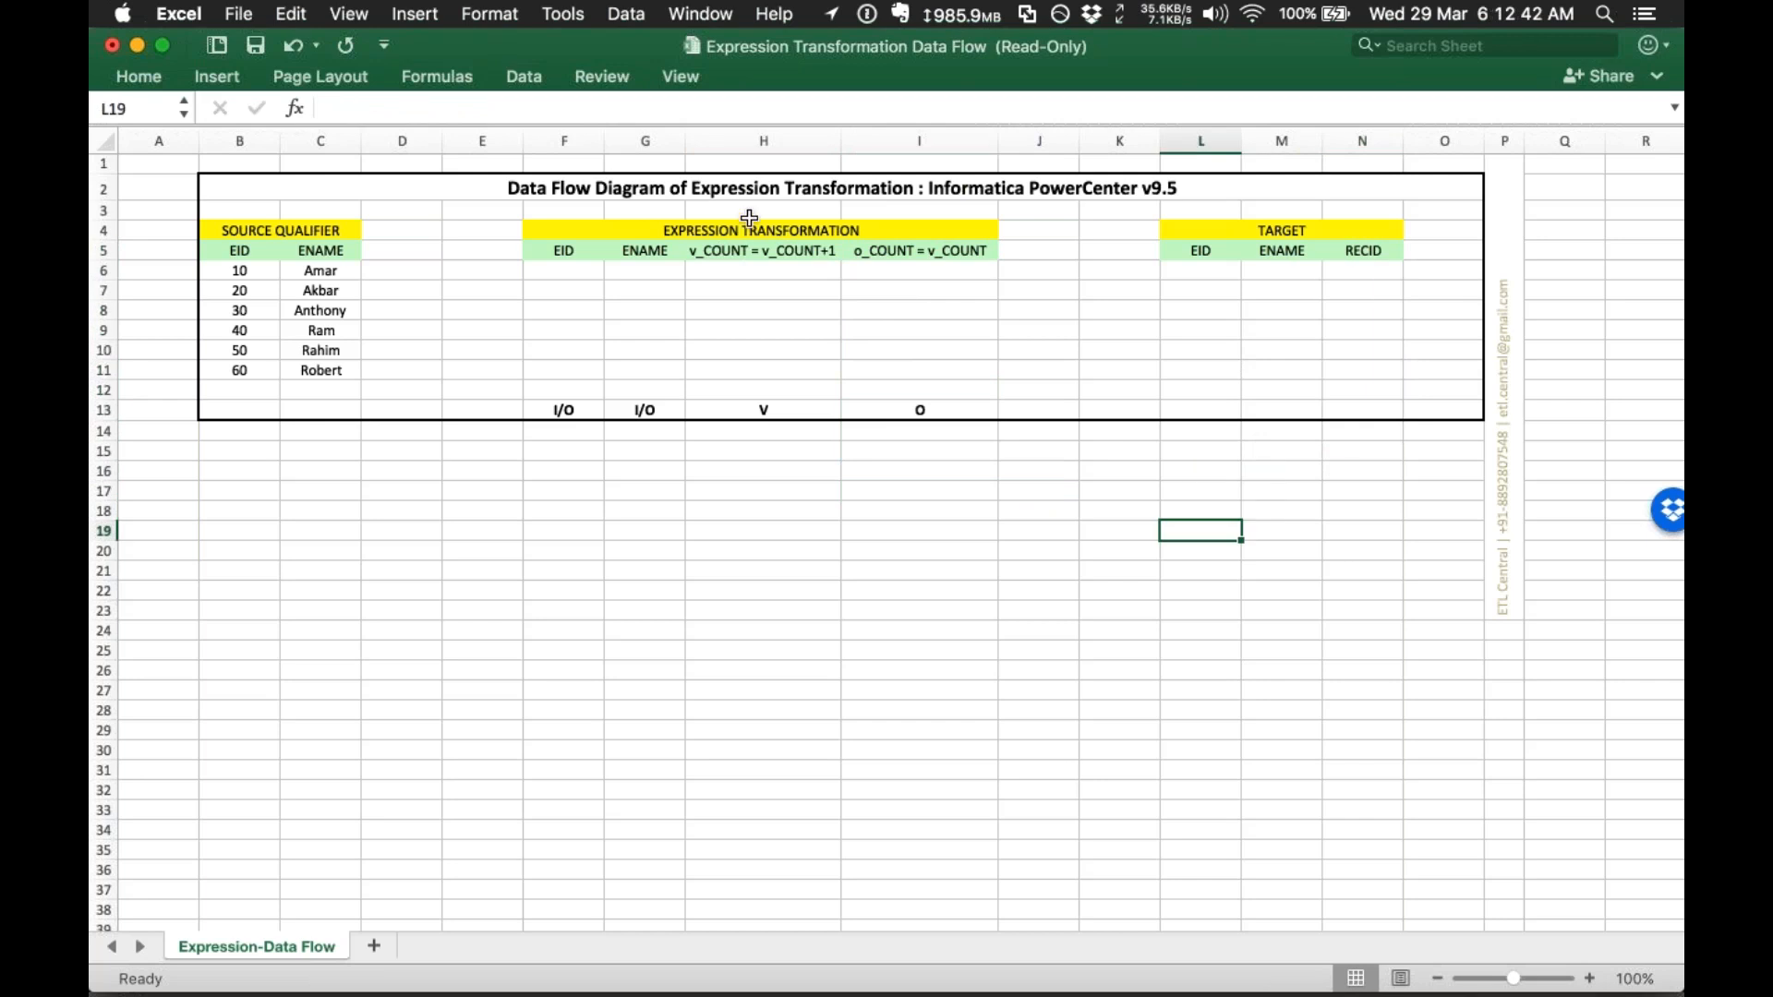
left_click_drag(535, 251, 921, 260)
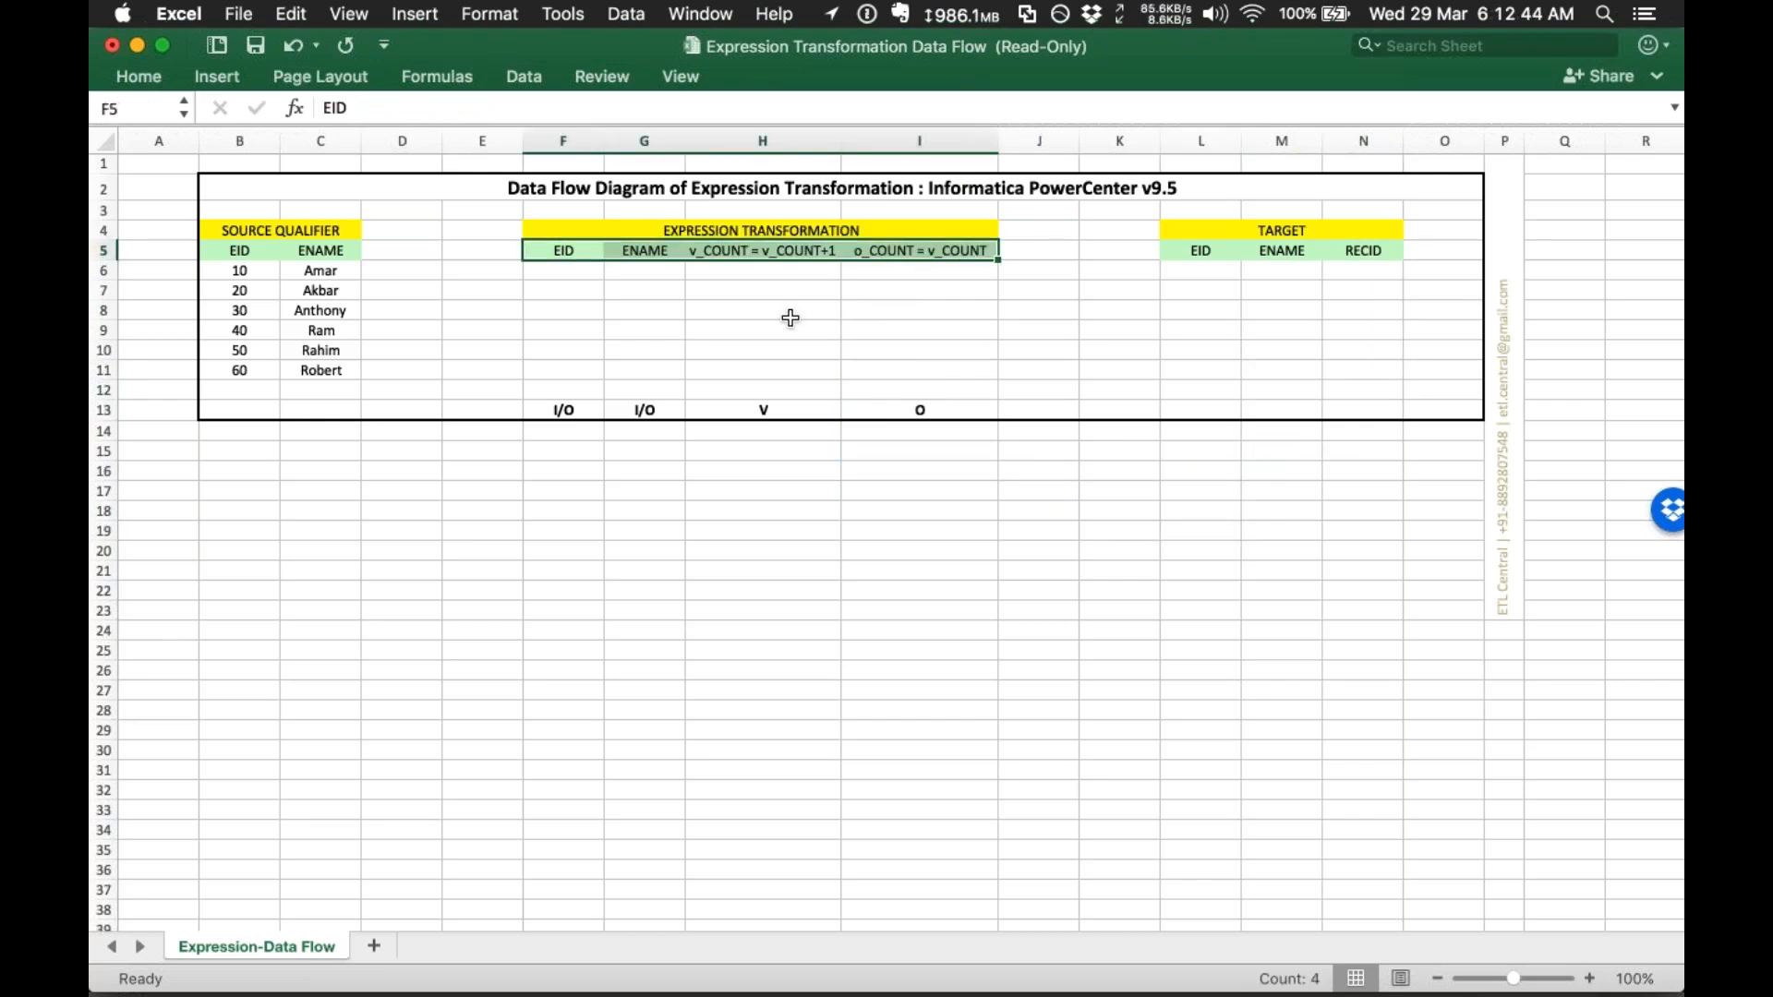
left_click(824, 330)
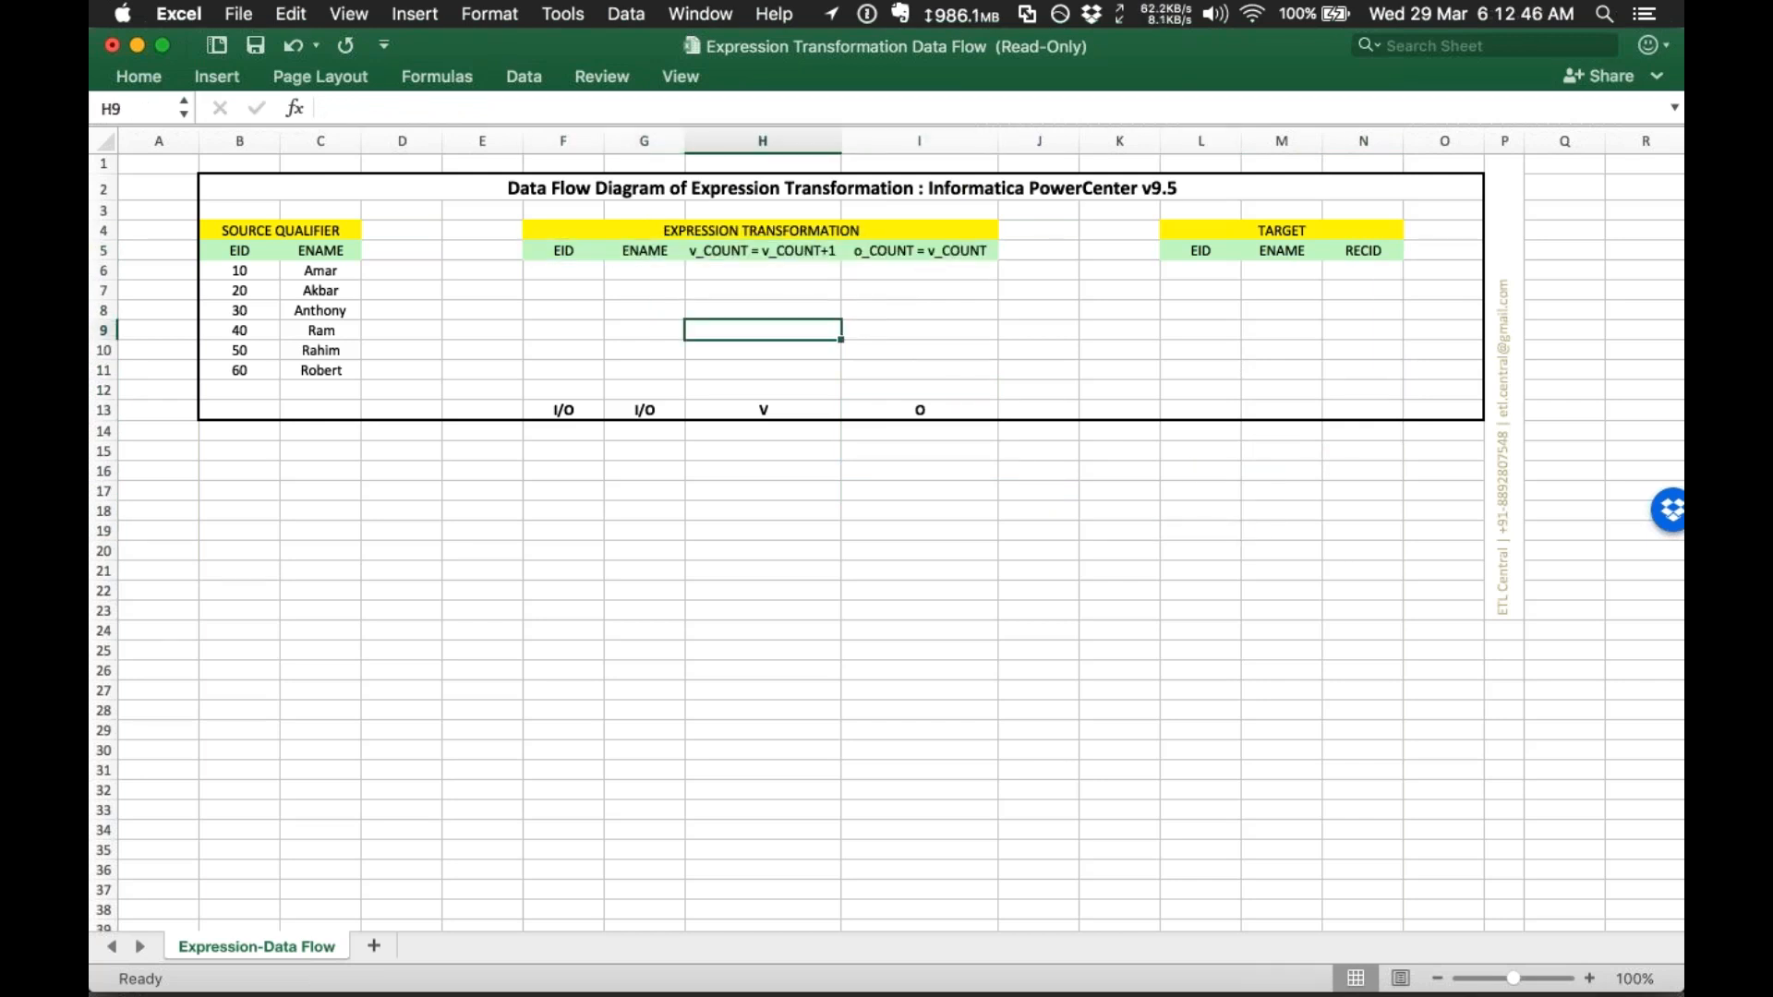
left_click_drag(230, 271, 308, 261)
Step: Paste EID 10 and Amar into the expression table's first row
key("super+c")
left_click(554, 271)
key("super+v")
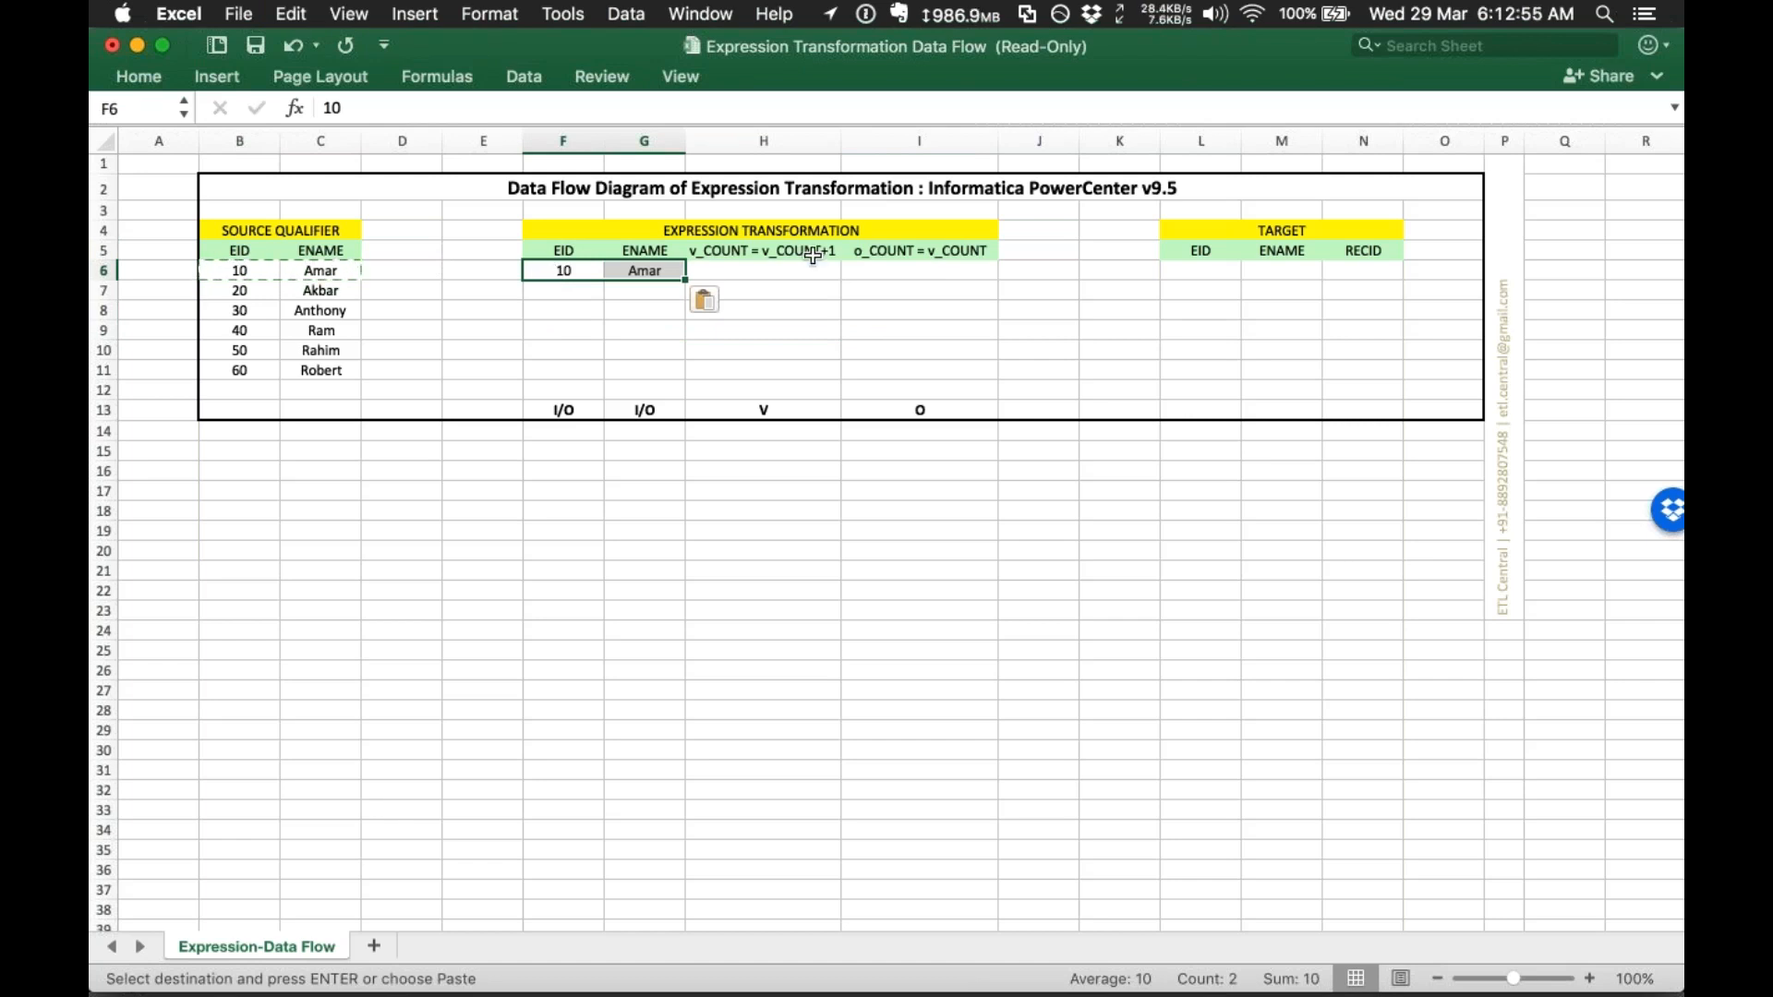
Step: Review the v_COUNT = v_COUNT+1 expression without changing it, ending on the first v_COUNT cell
left_click(694, 273)
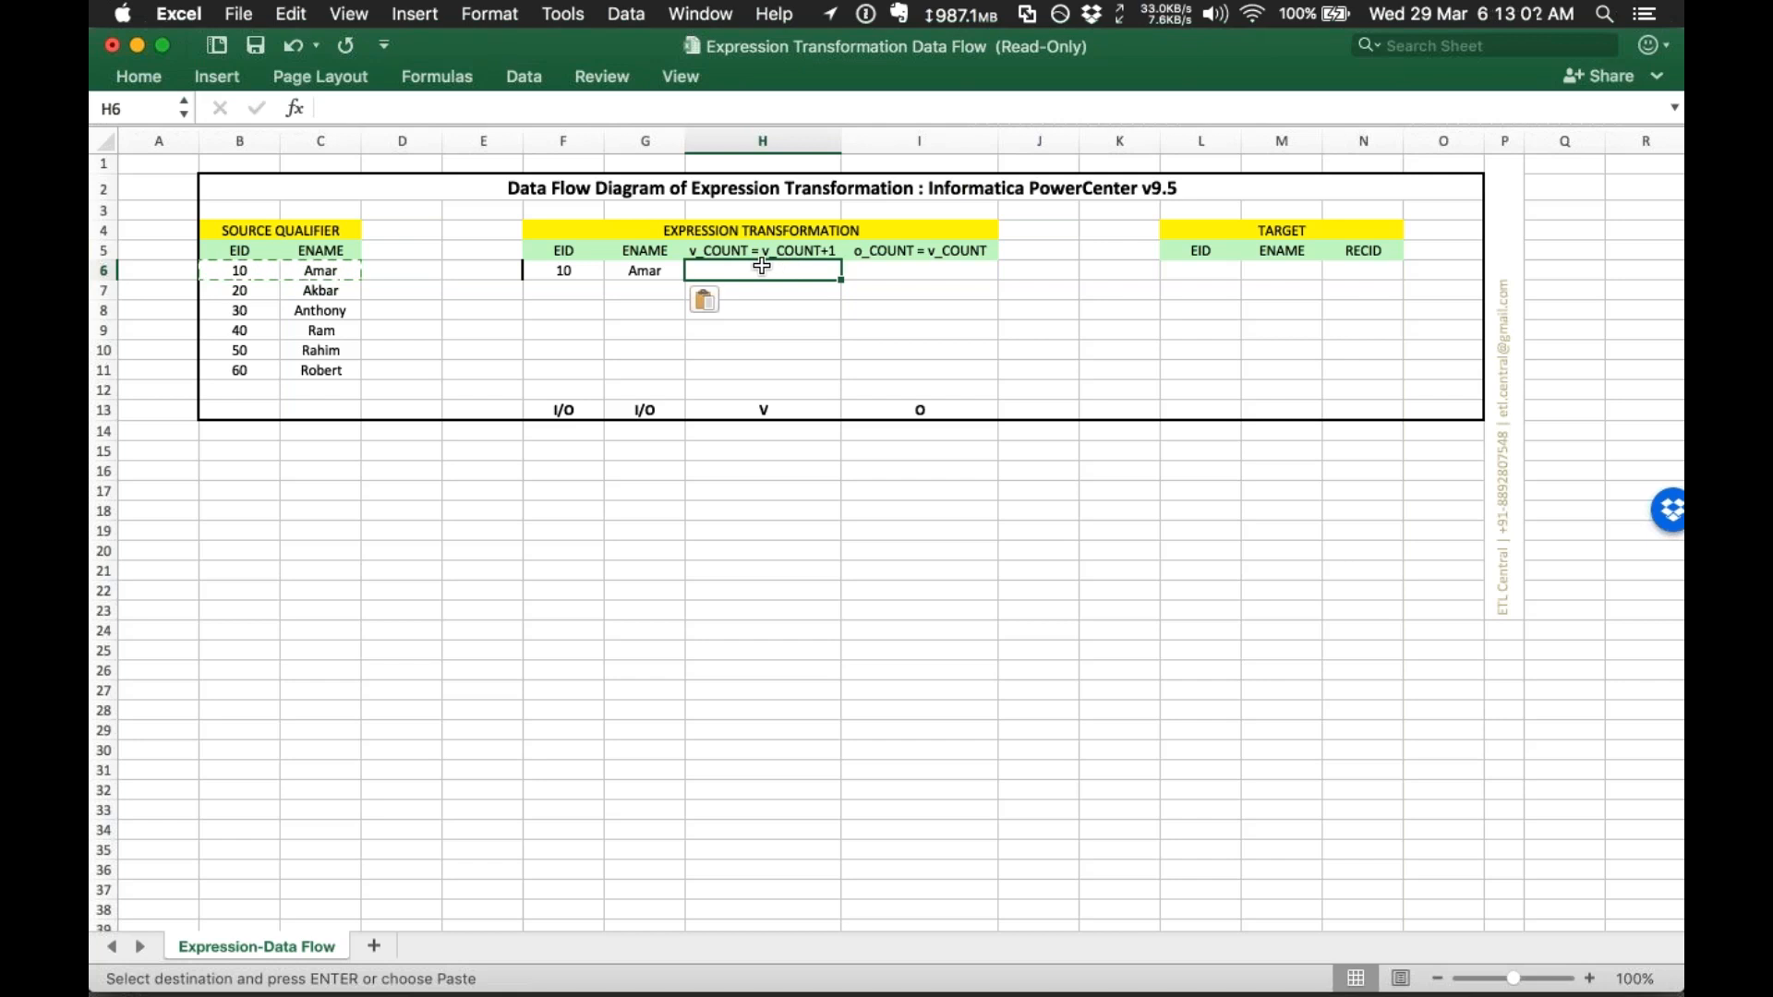
left_click(744, 250)
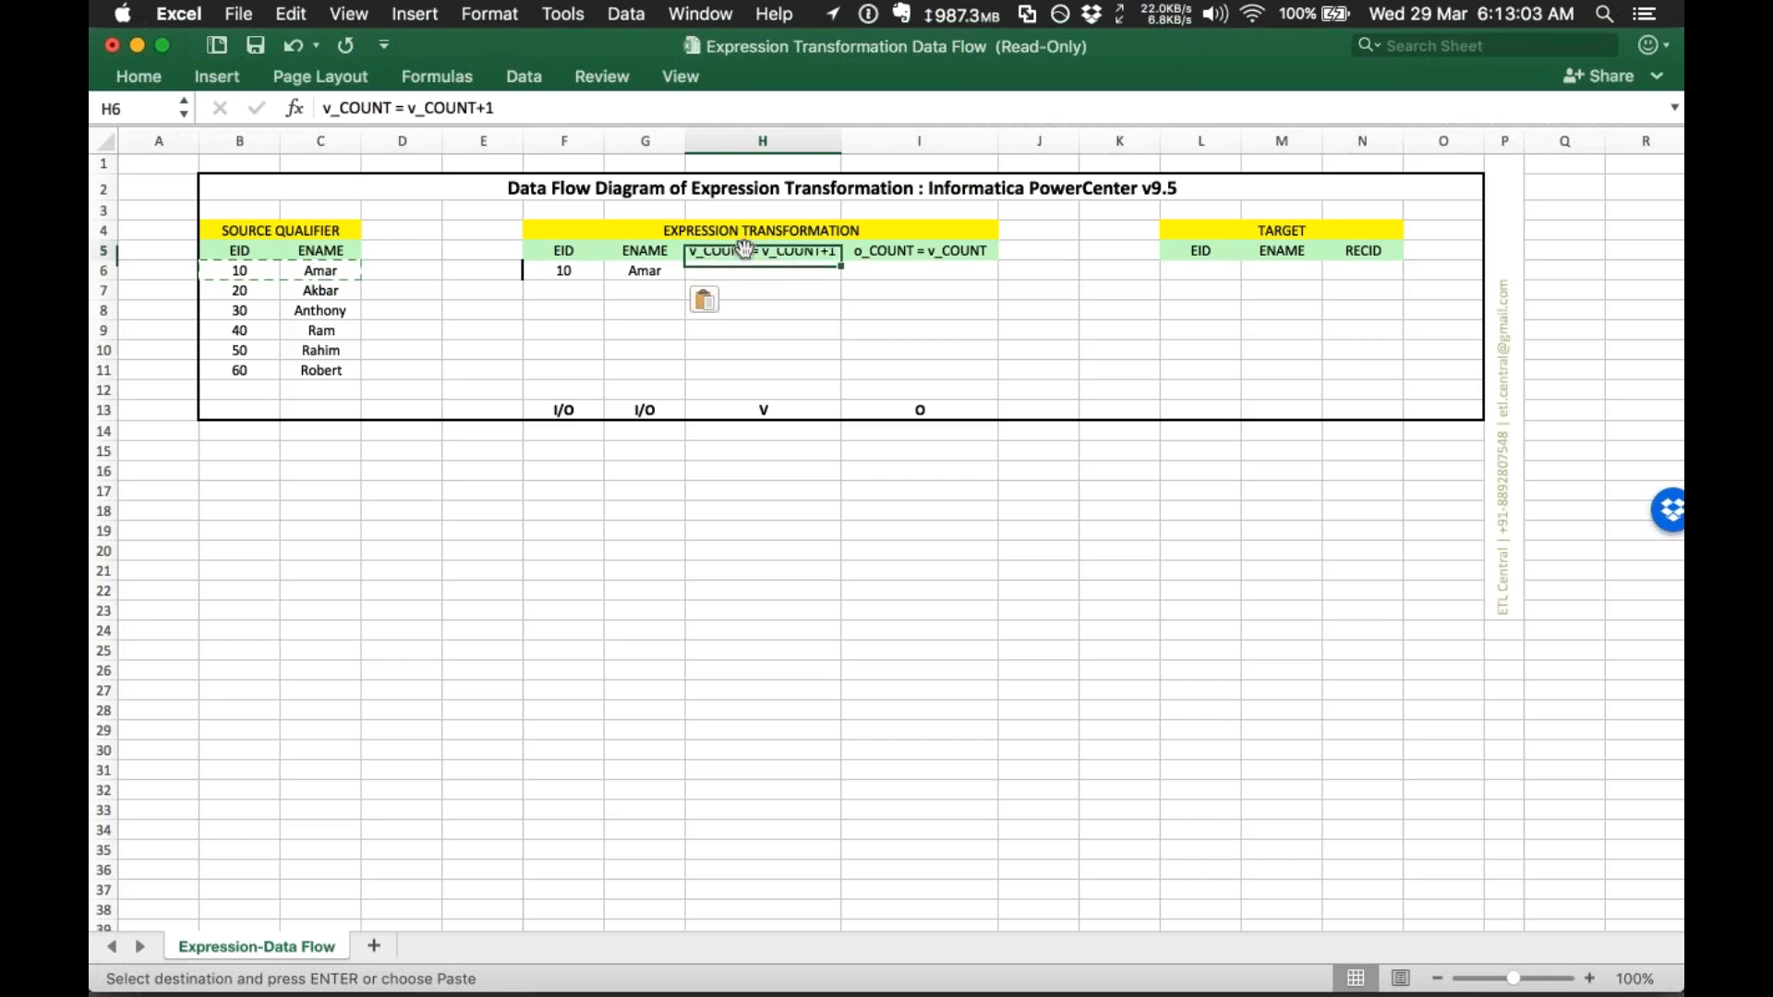
left_click(780, 271)
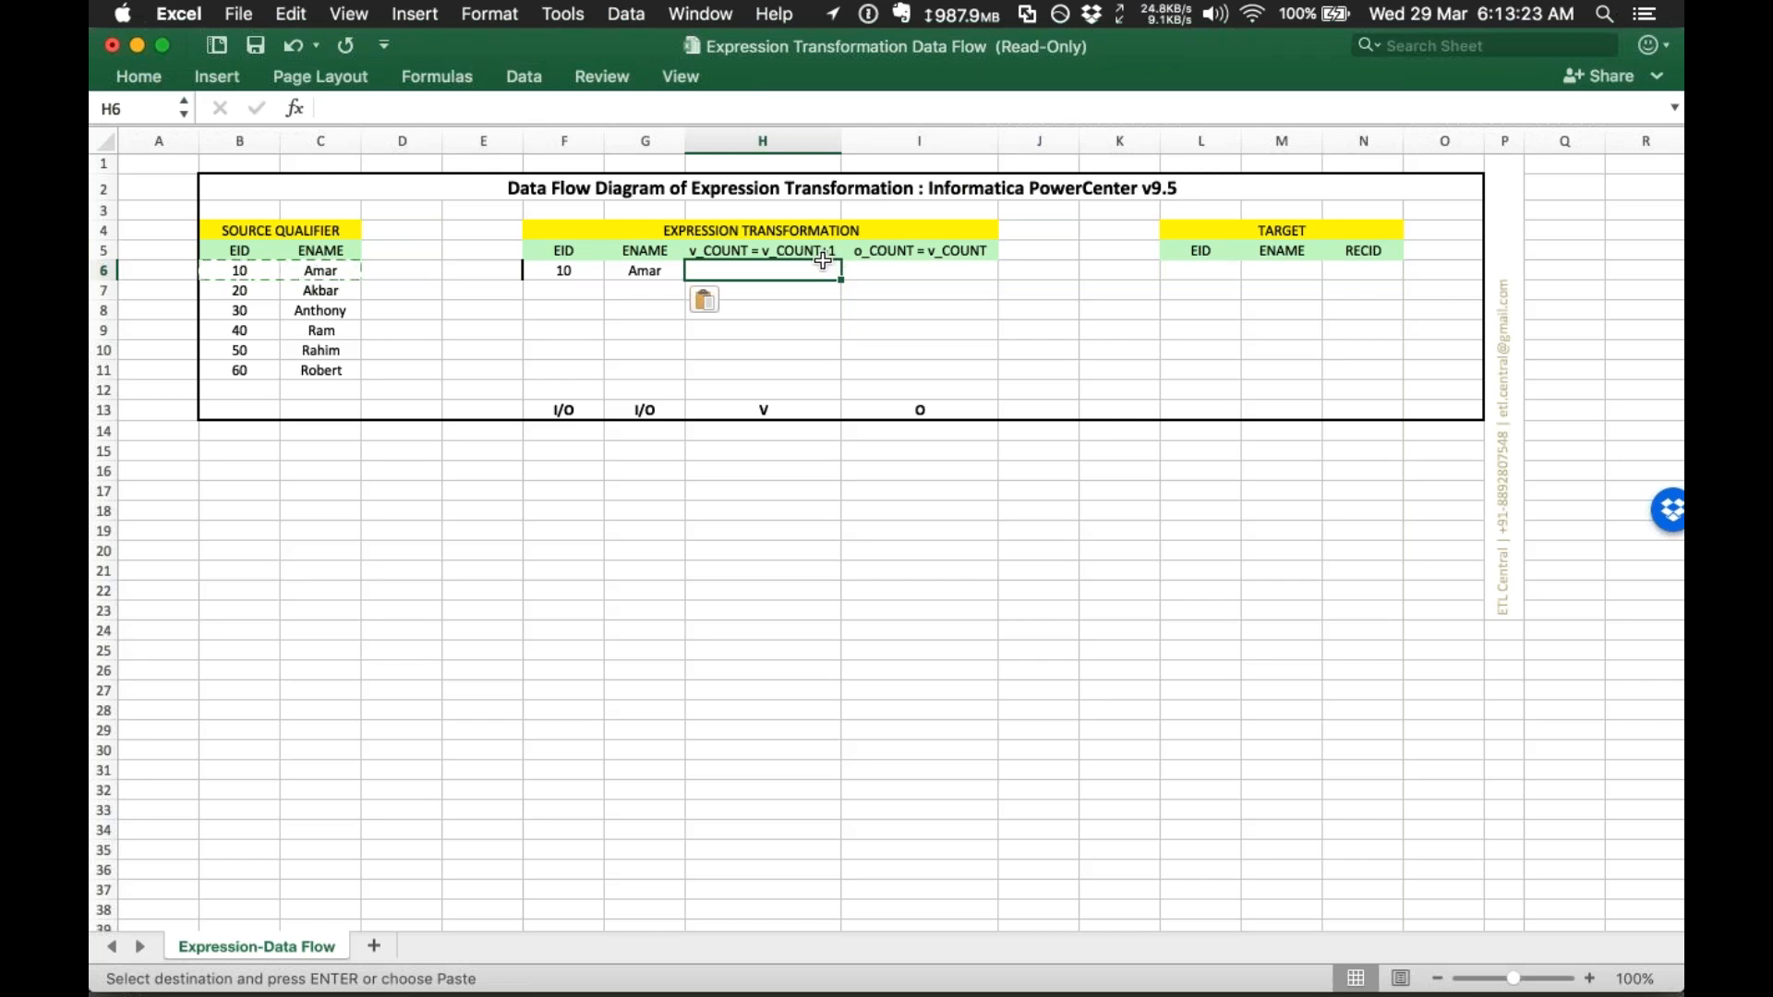
left_click(800, 356)
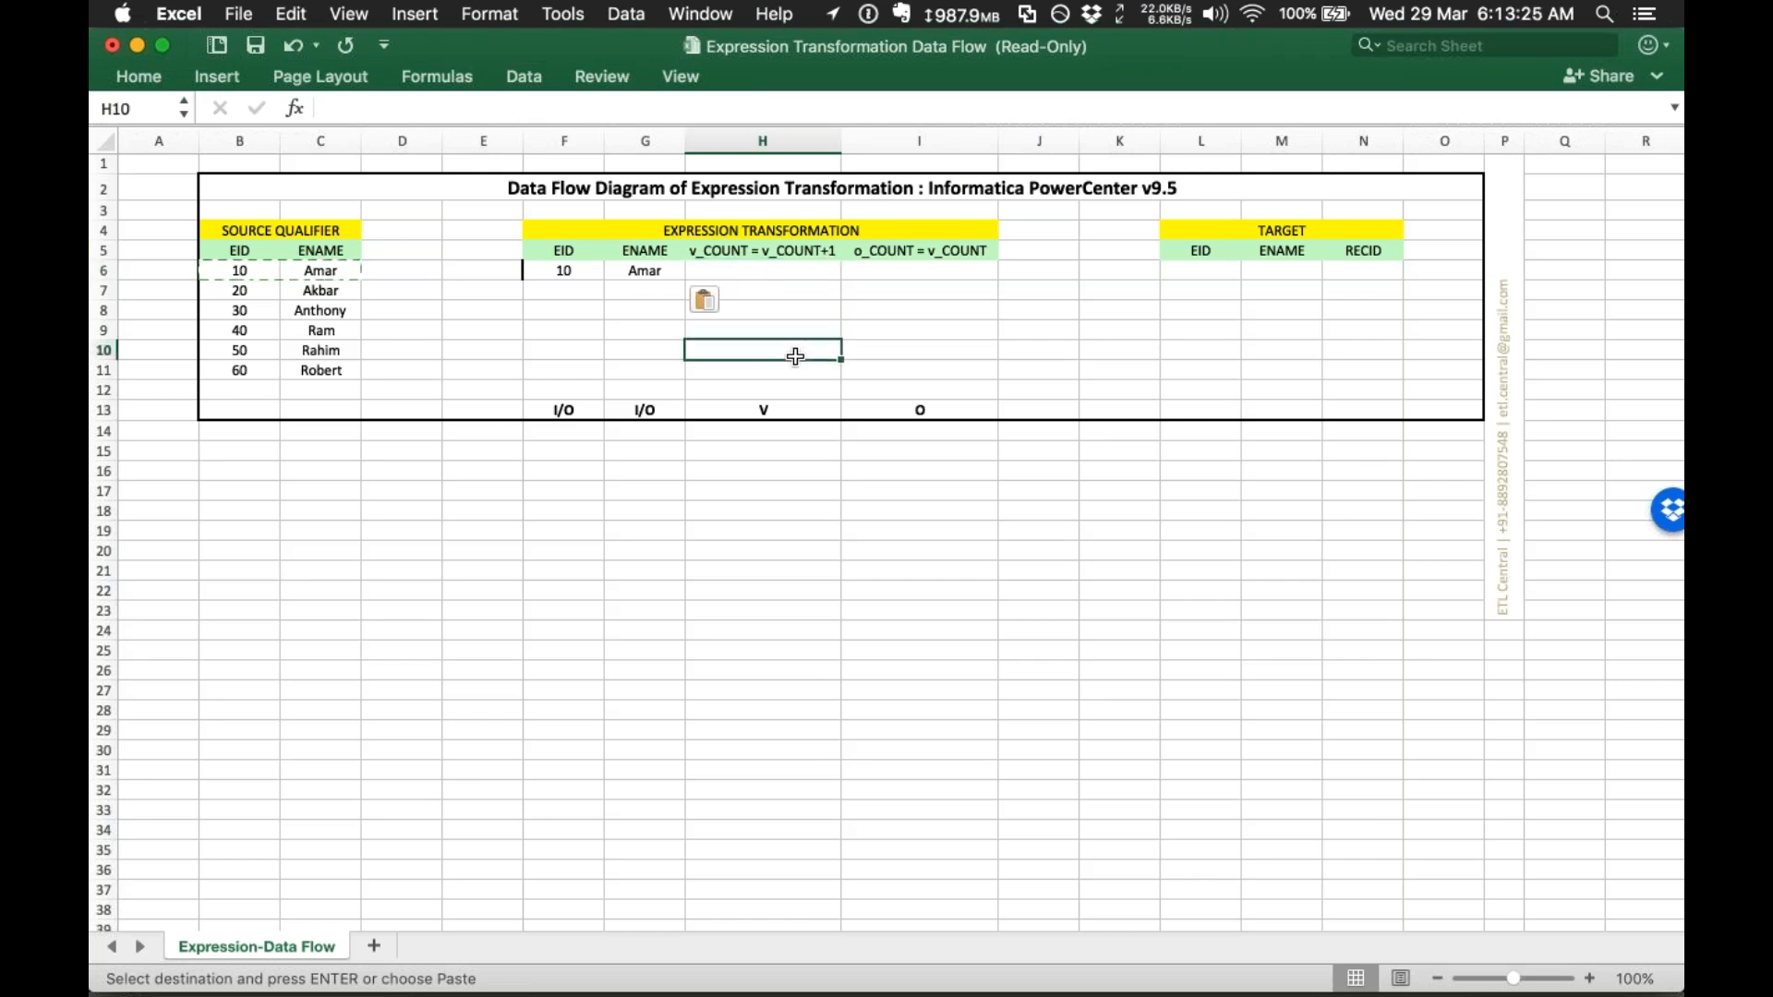
left_click(748, 271)
left_click(794, 247)
double_click(768, 250)
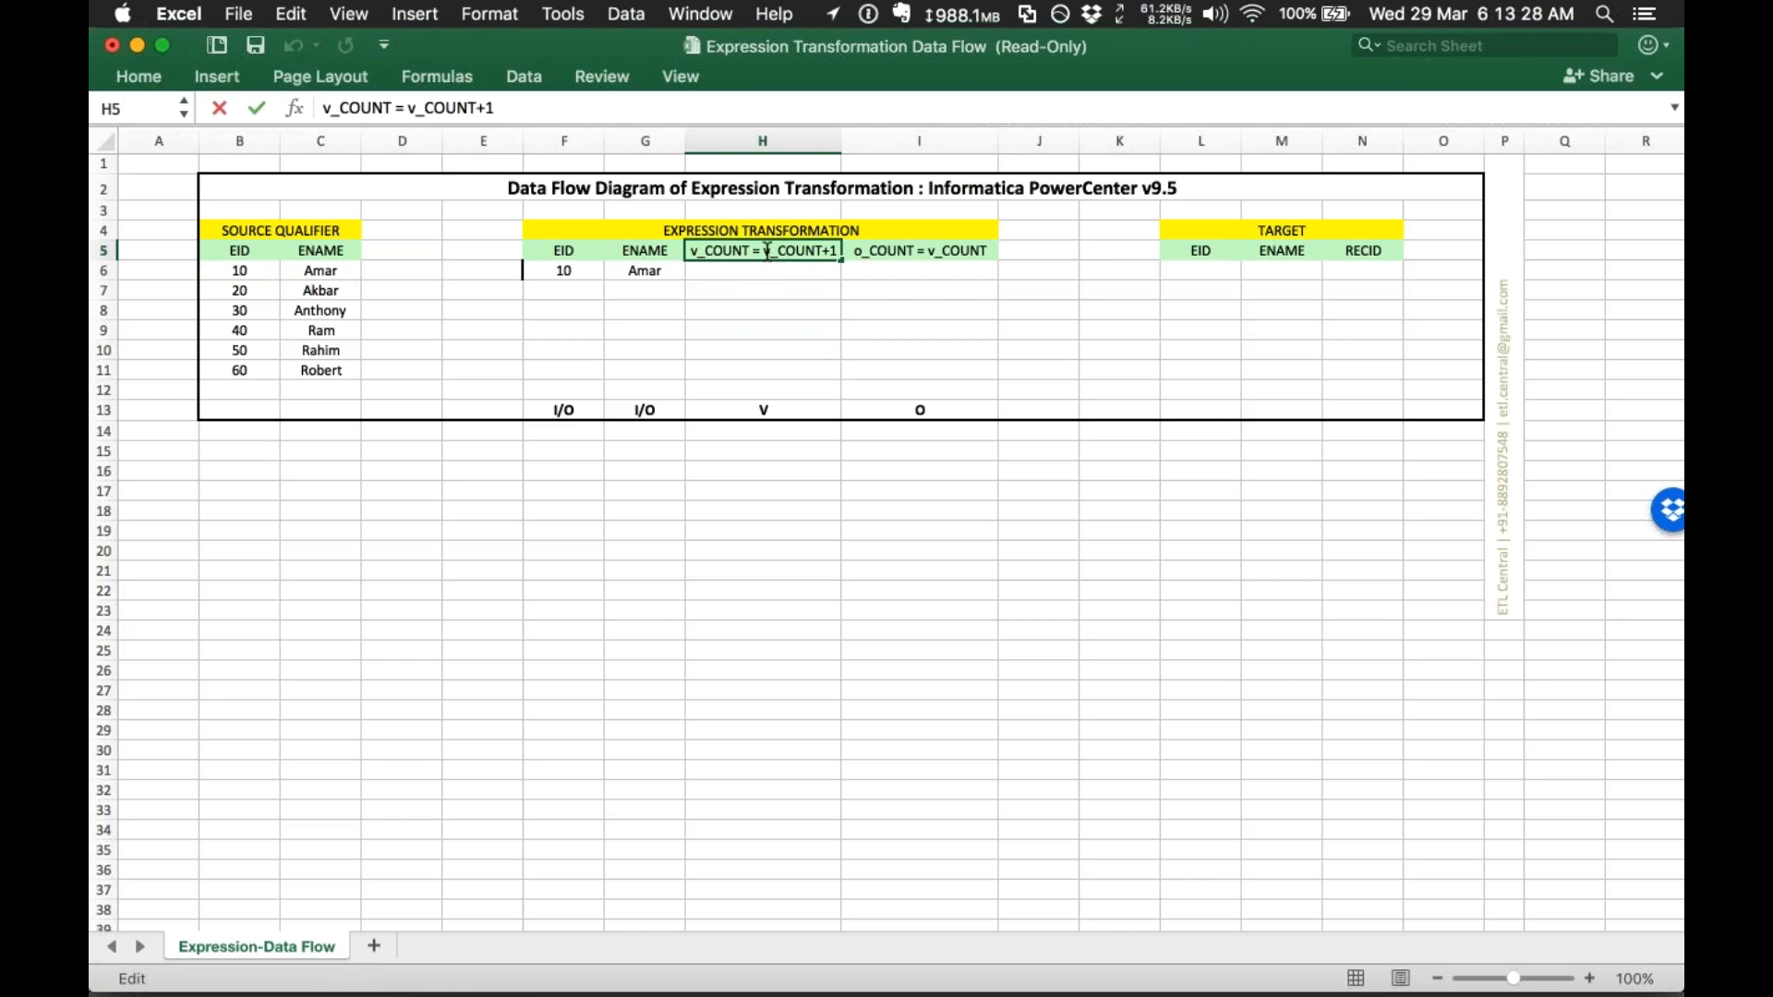
left_click_drag(765, 251, 814, 251)
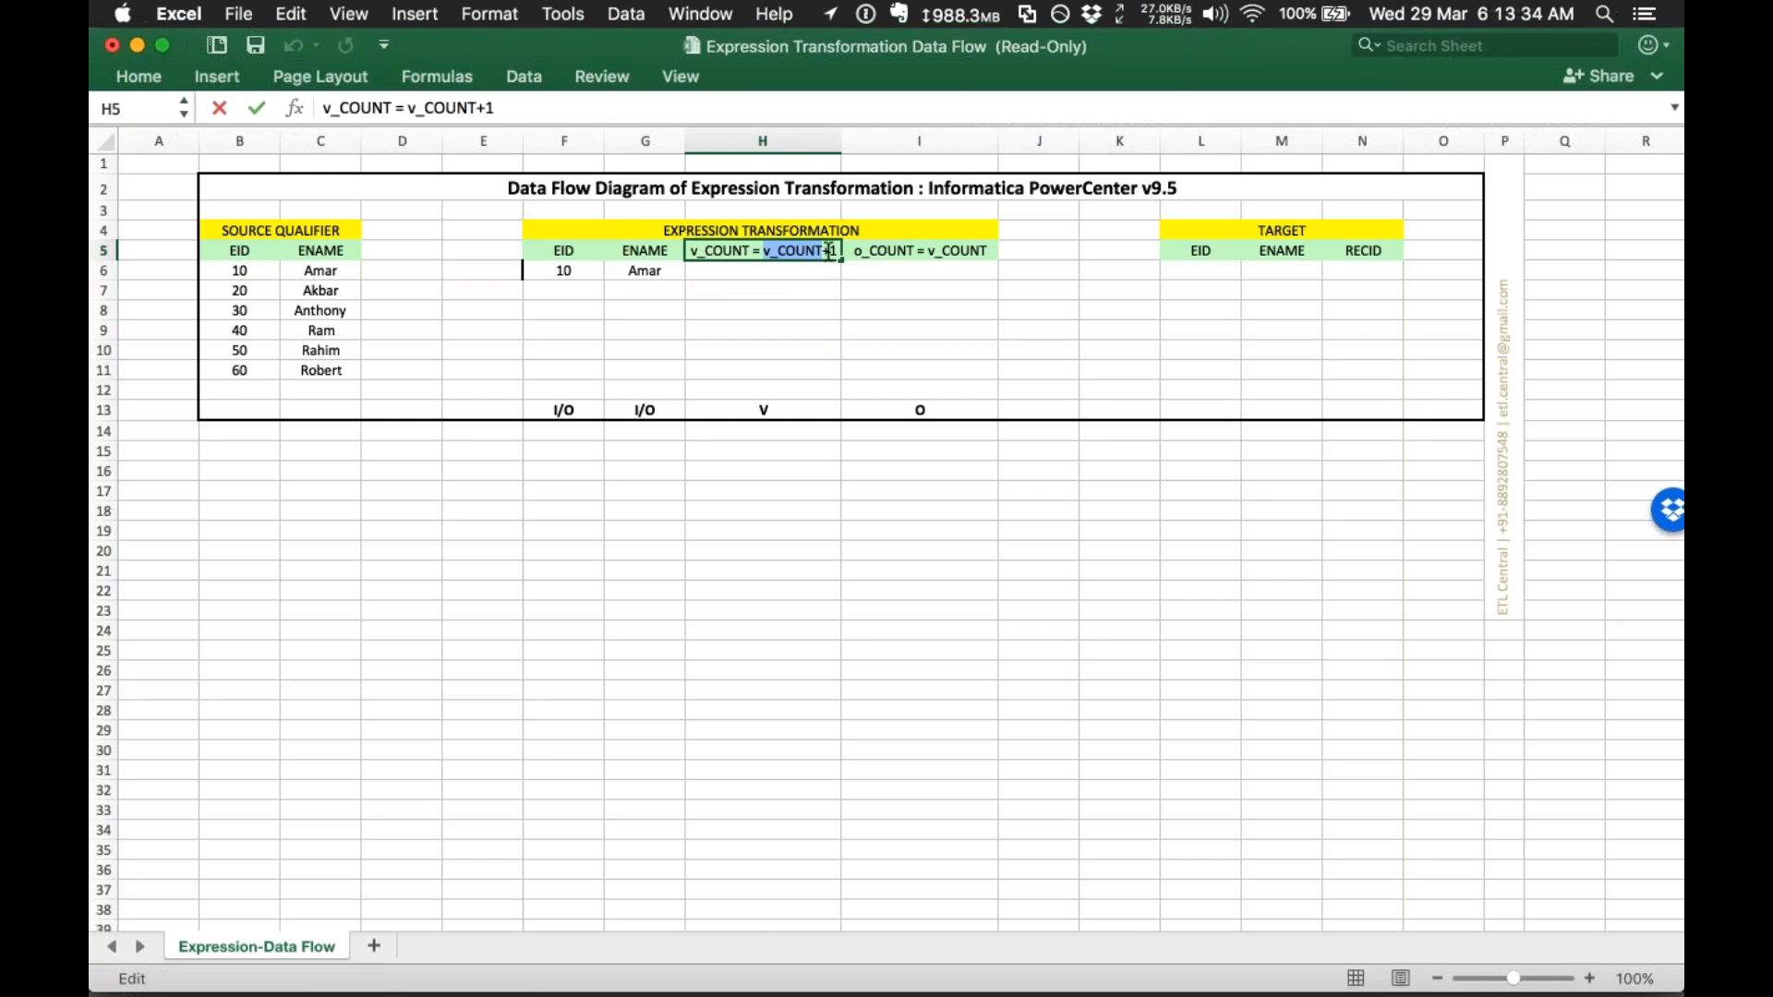
left_click(787, 435)
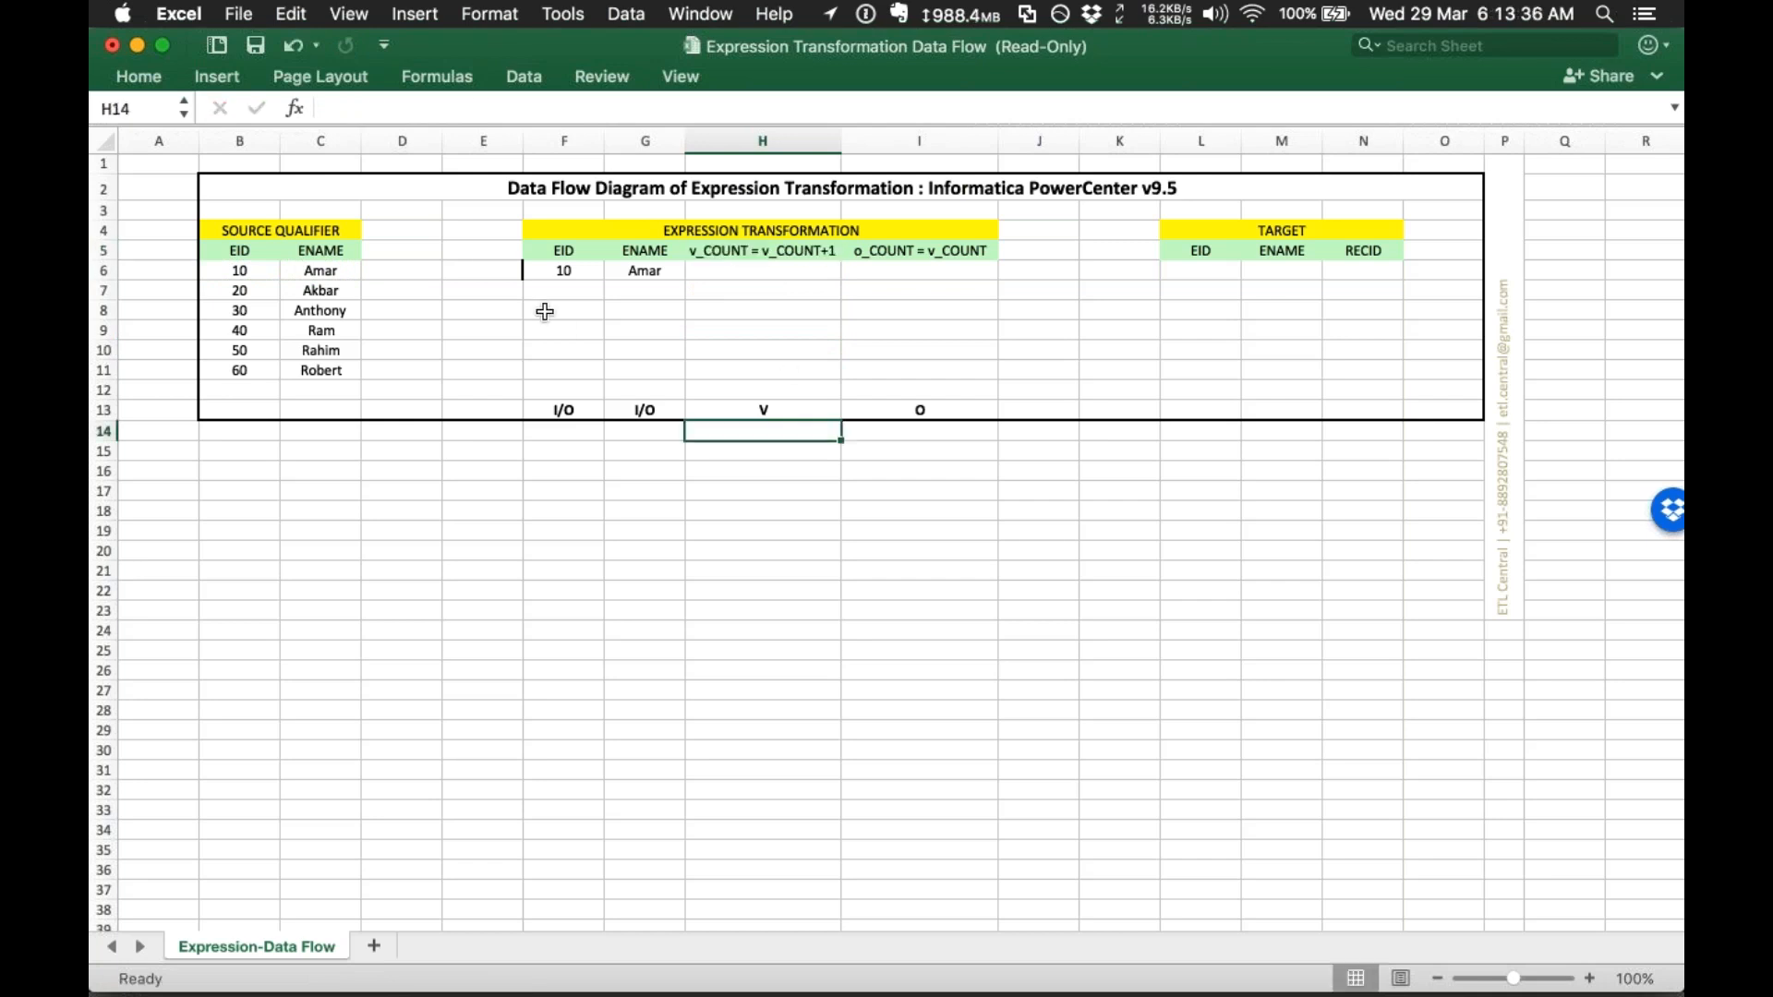
left_click(752, 268)
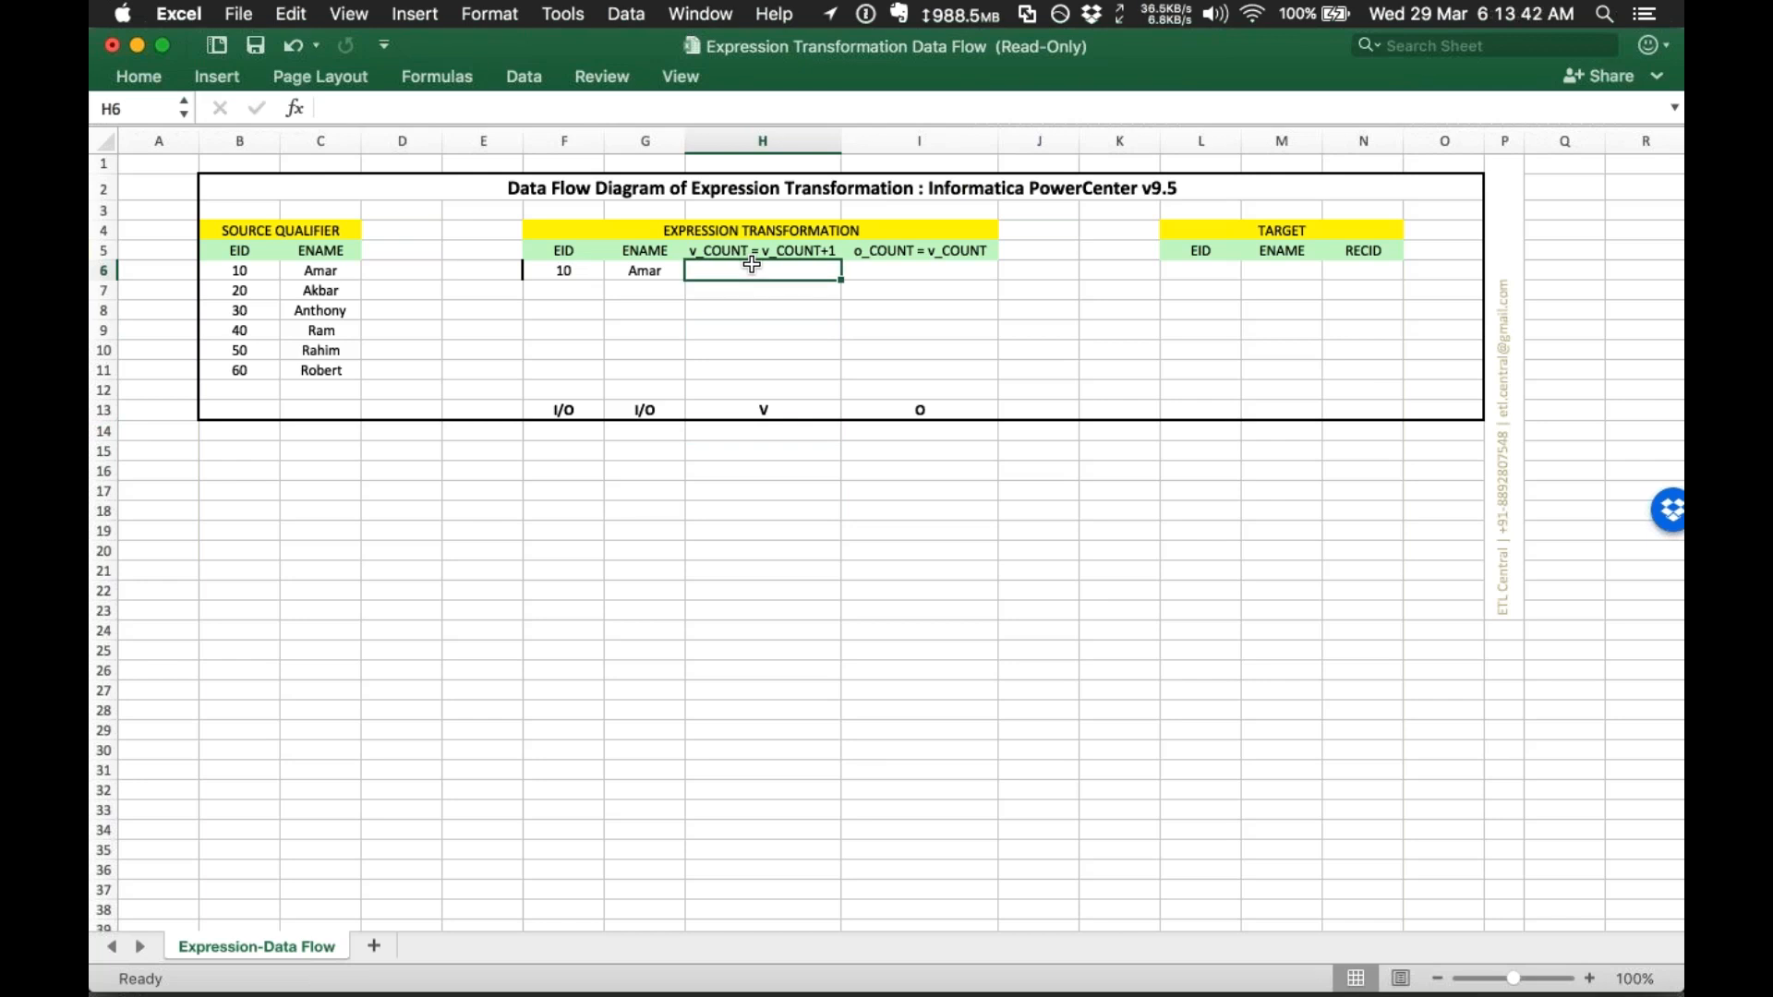
Step: Enter v_COUNT 0+1 and o_COUNT 1 in Amar's expression row
type("0+1")
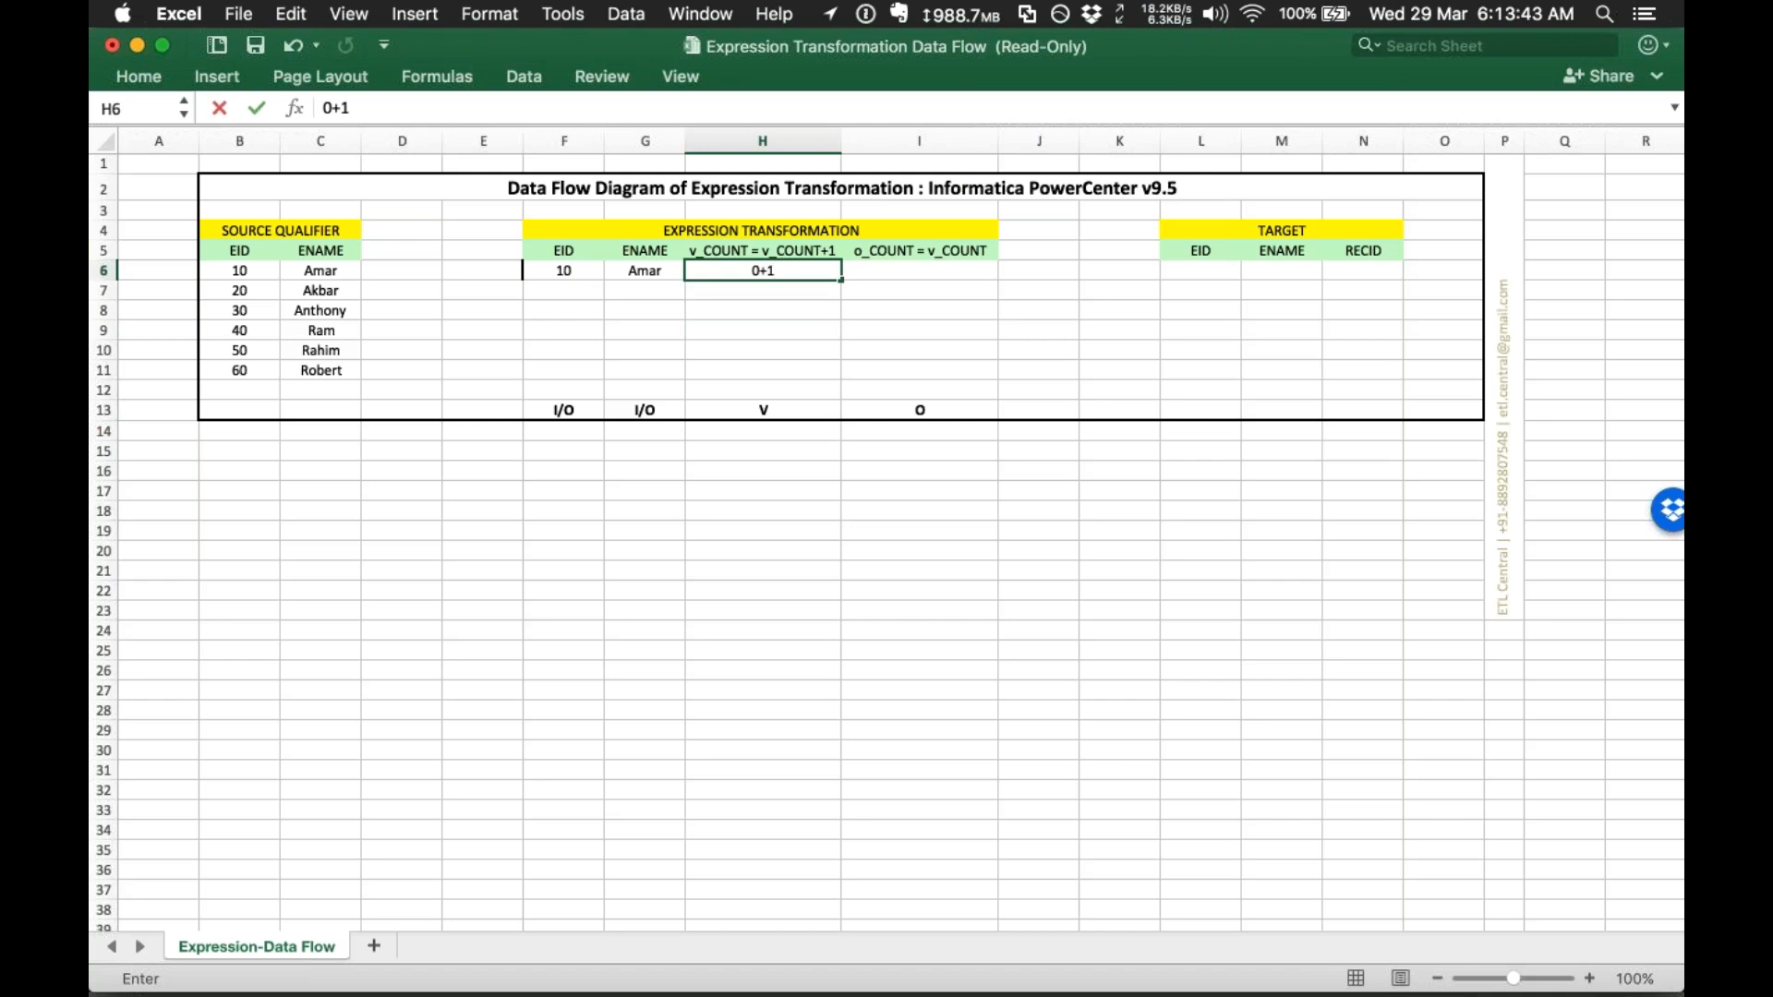
left_click(763, 311)
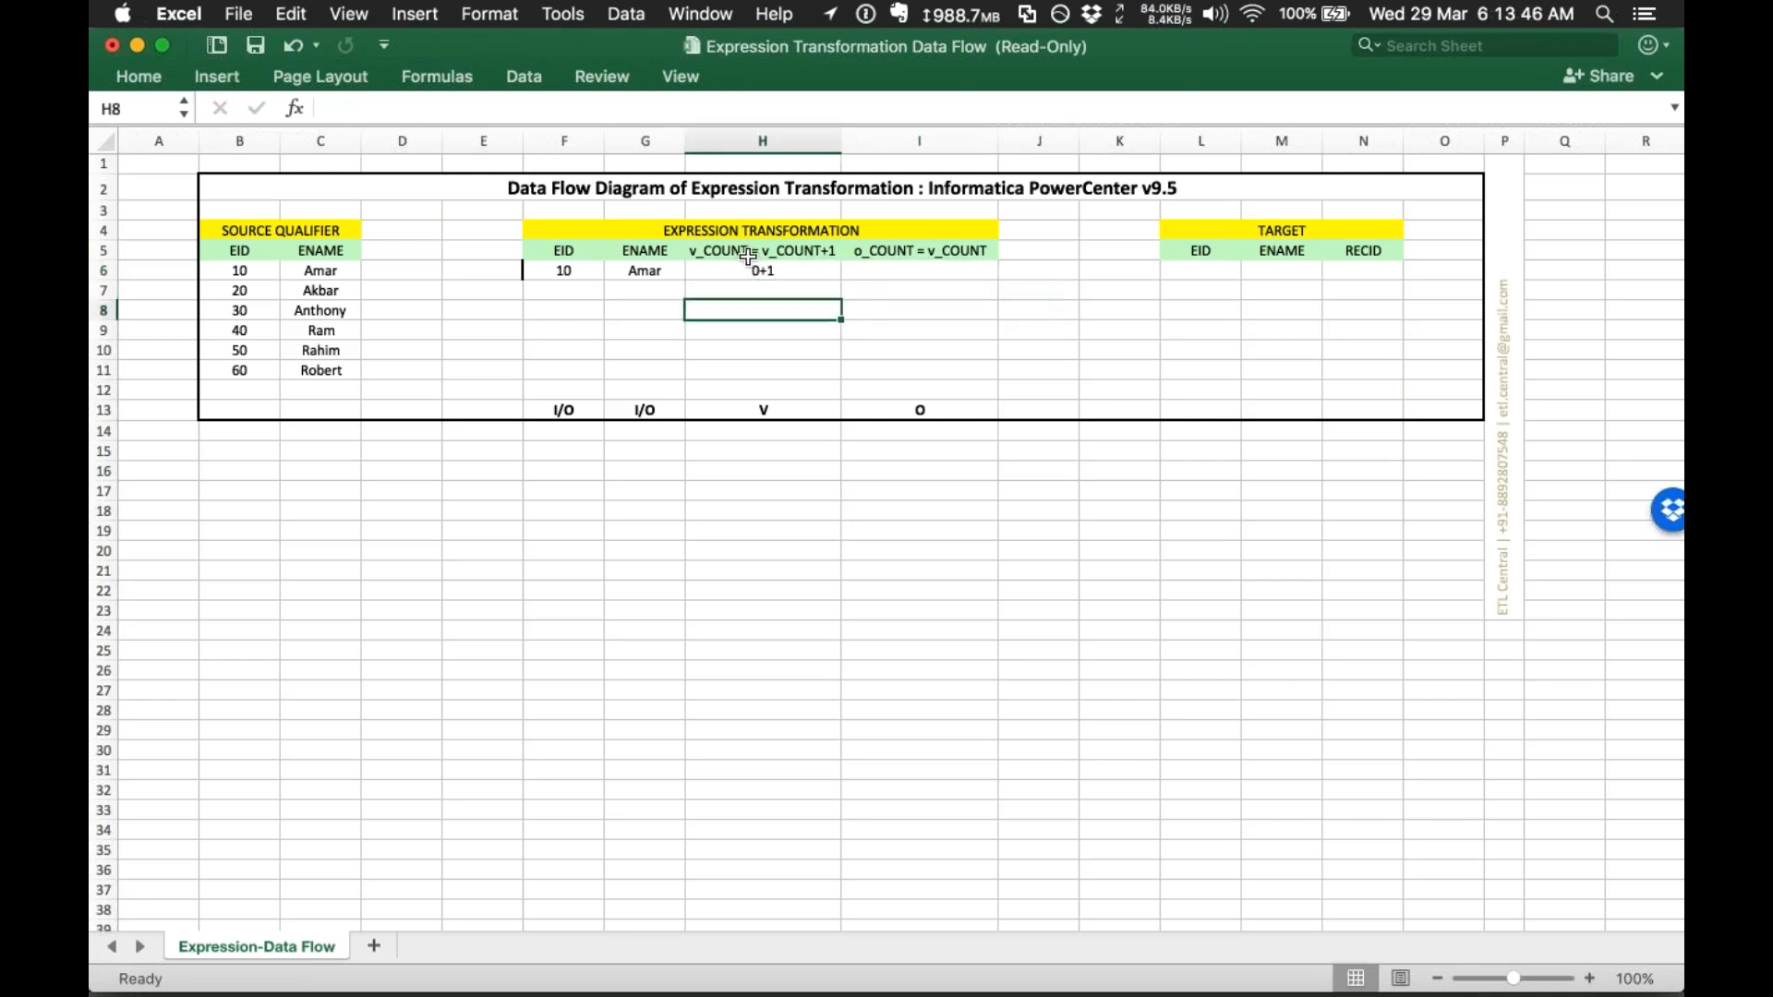
left_click(755, 272)
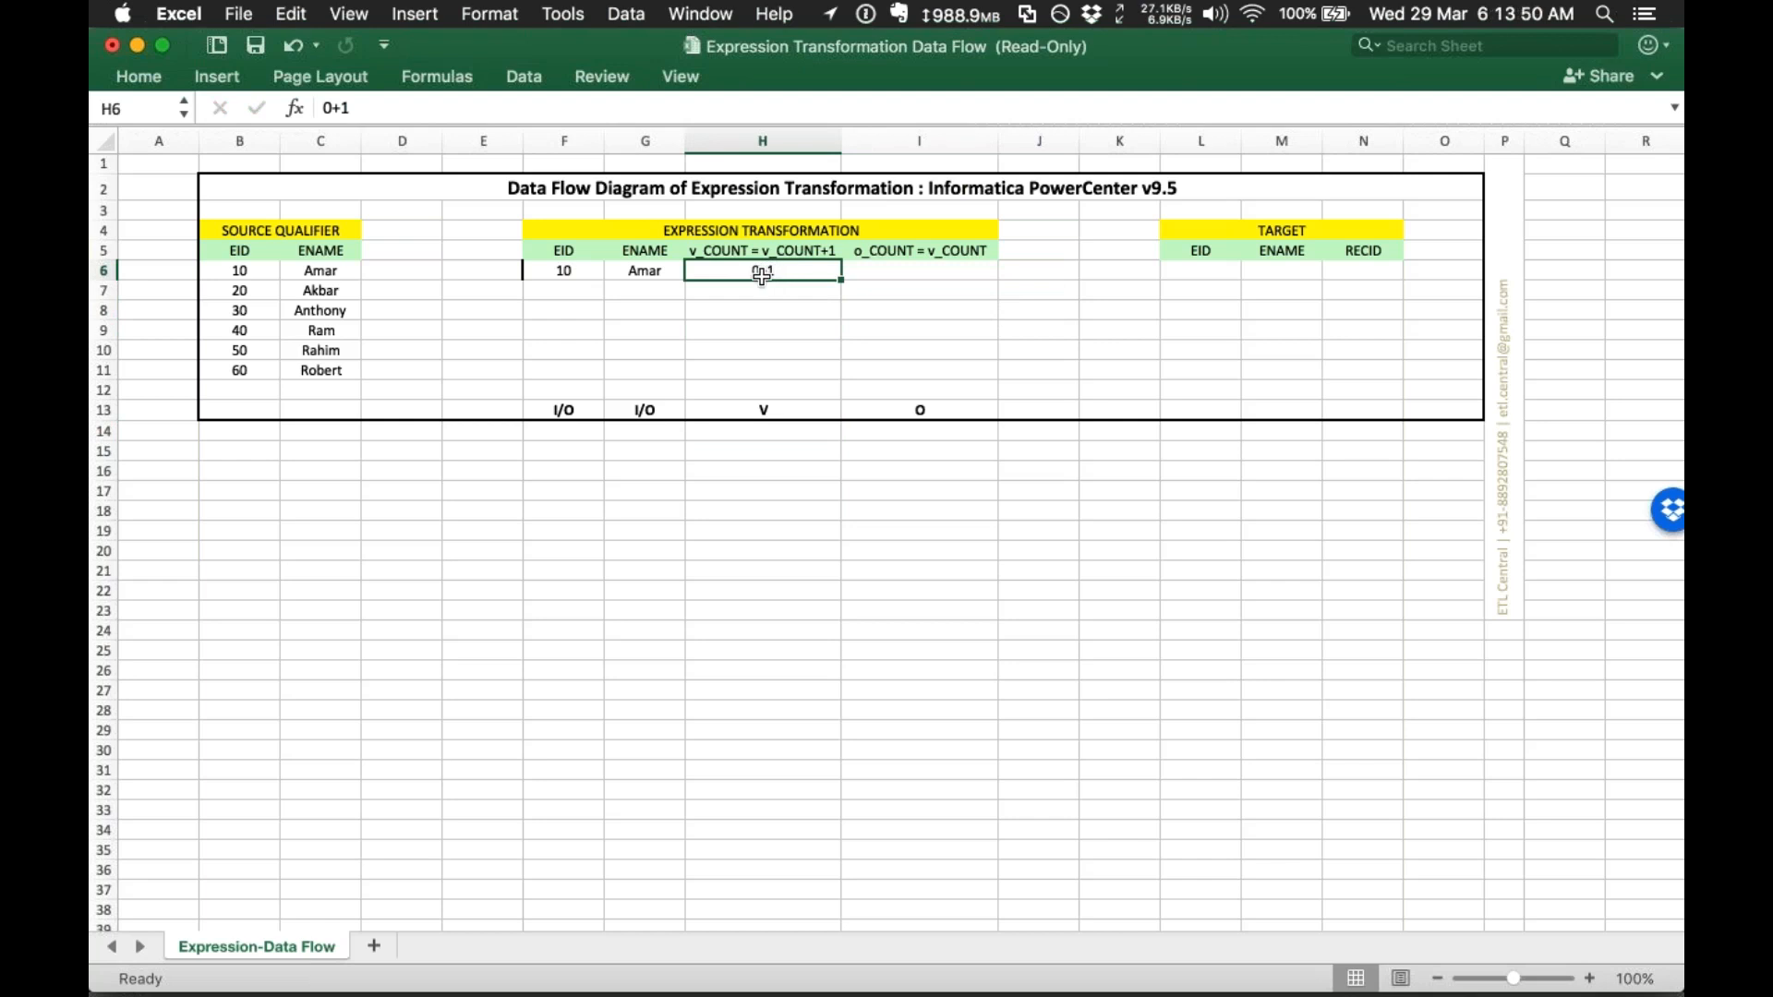
left_click(762, 303)
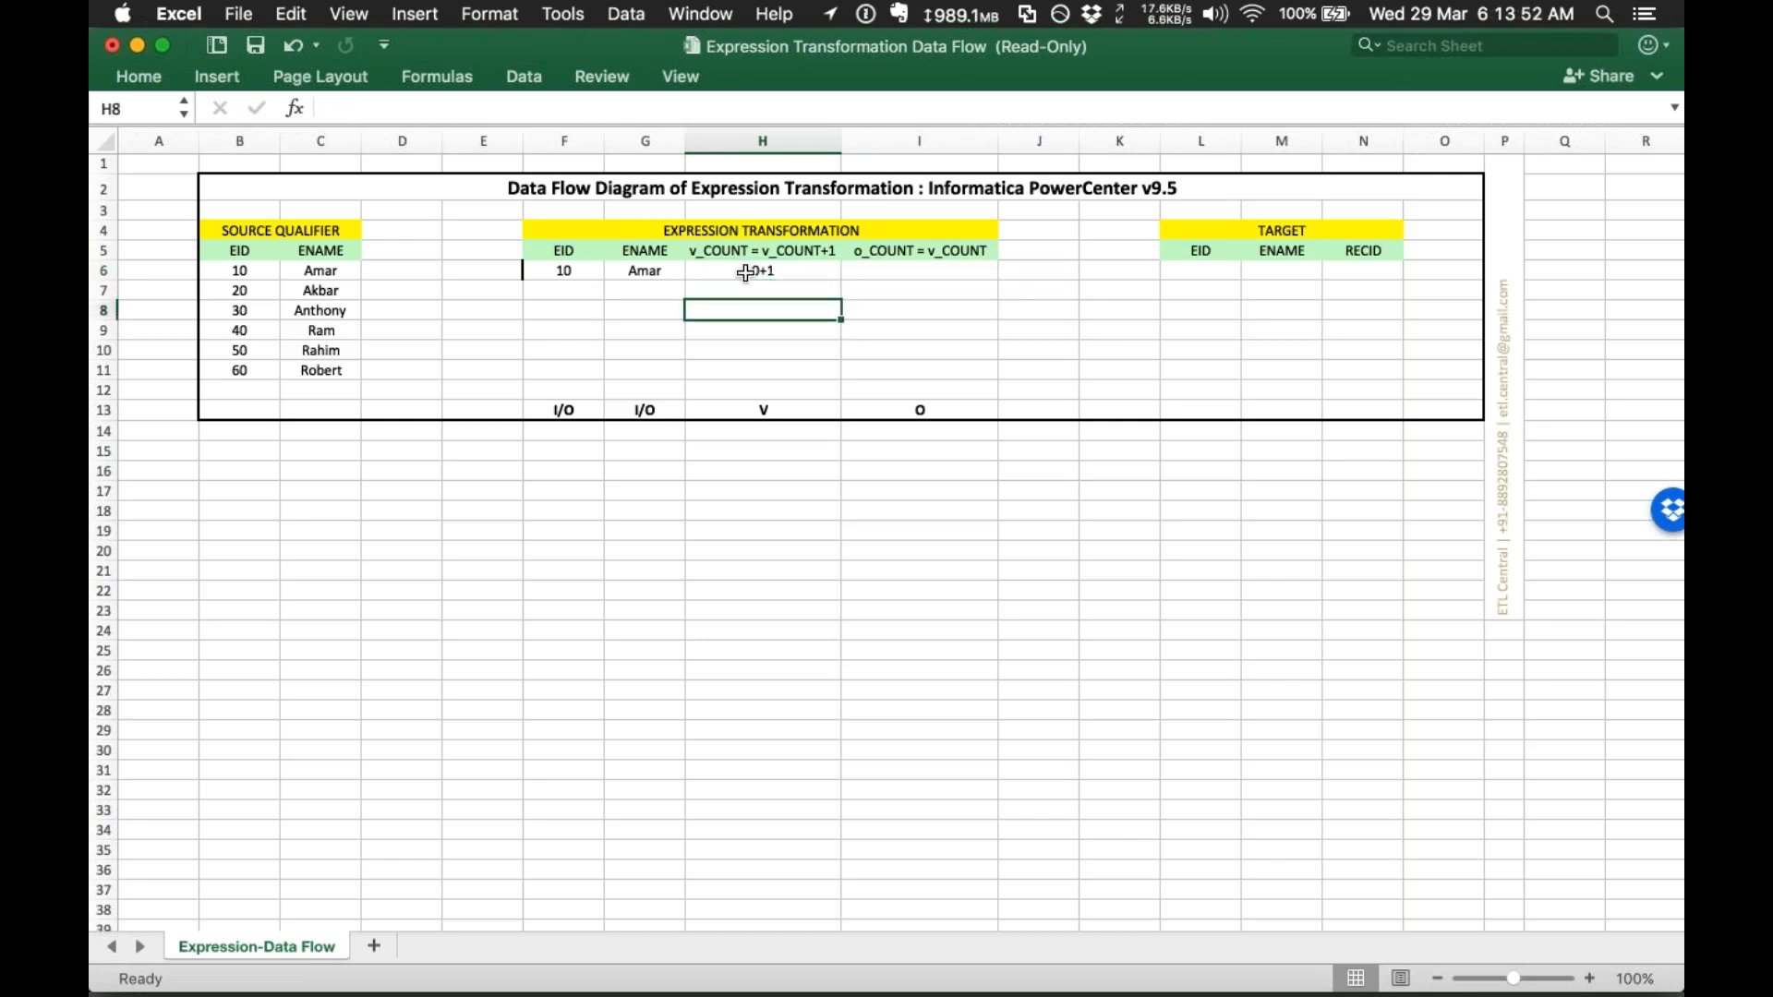
left_click(746, 272)
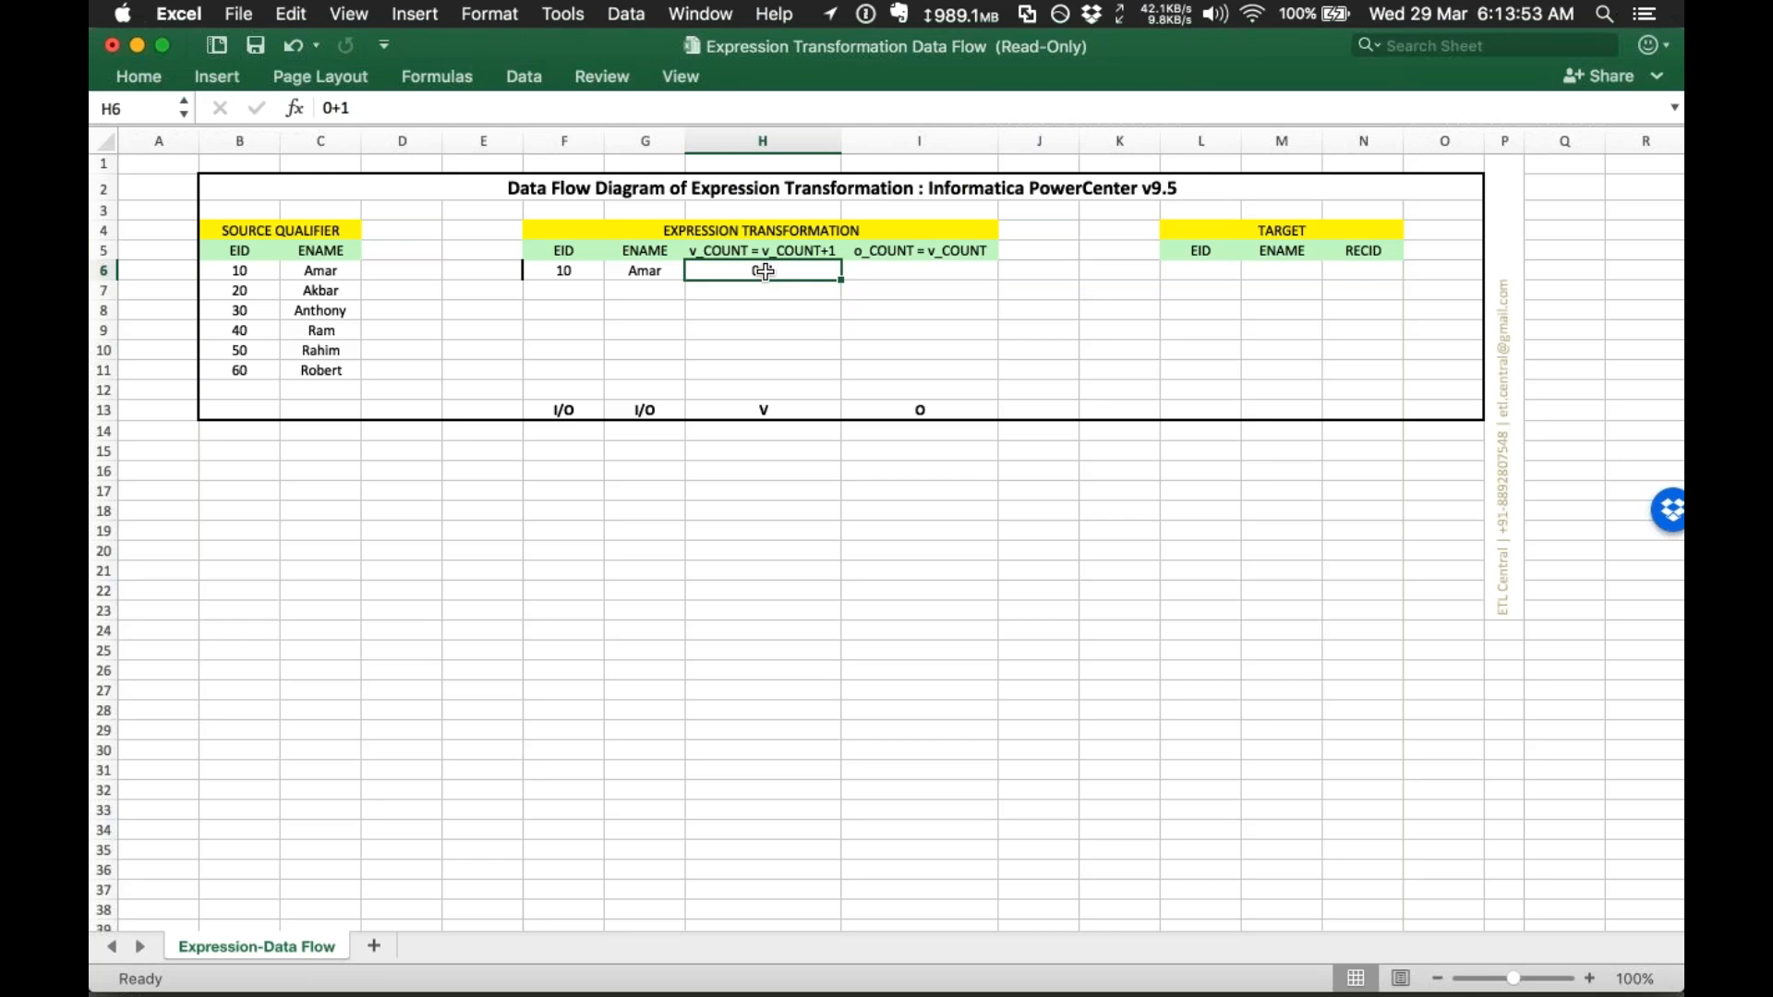
left_click(911, 265)
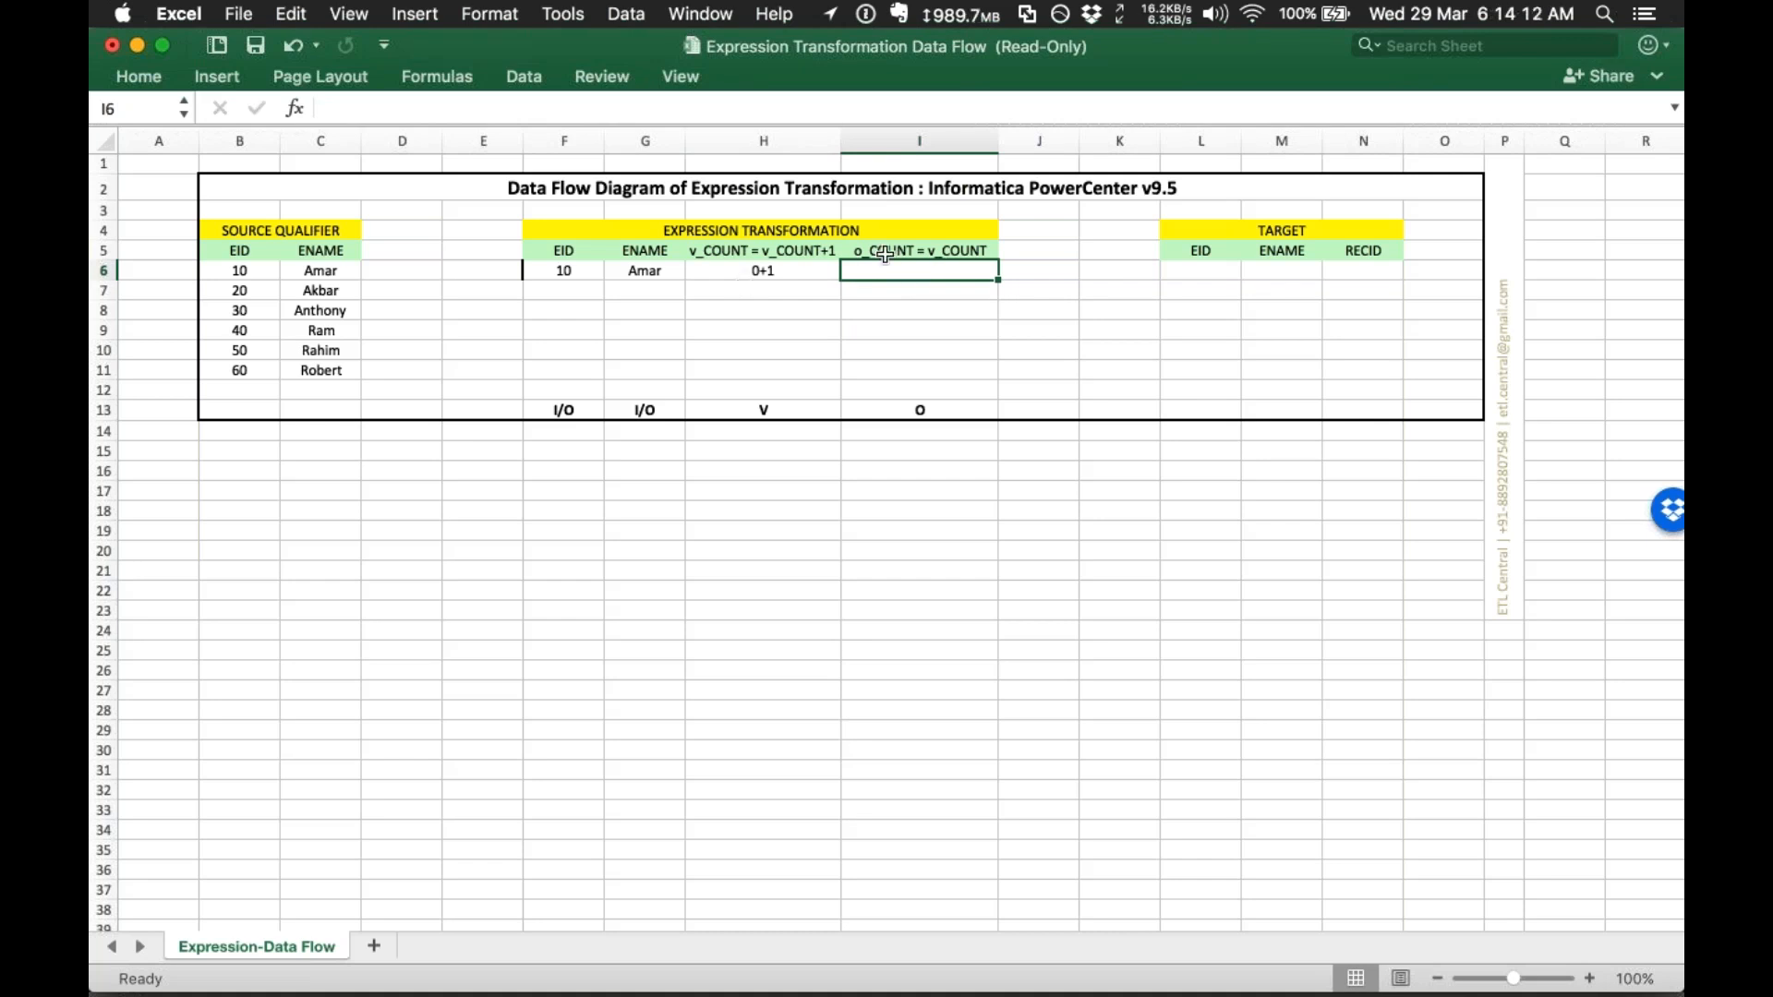
type("1")
key("Return")
left_click(920, 271)
Step: Copy 10 and Amar into the first TARGET row and set its RECID to 1
left_click_drag(554, 271, 638, 271)
key("super+c")
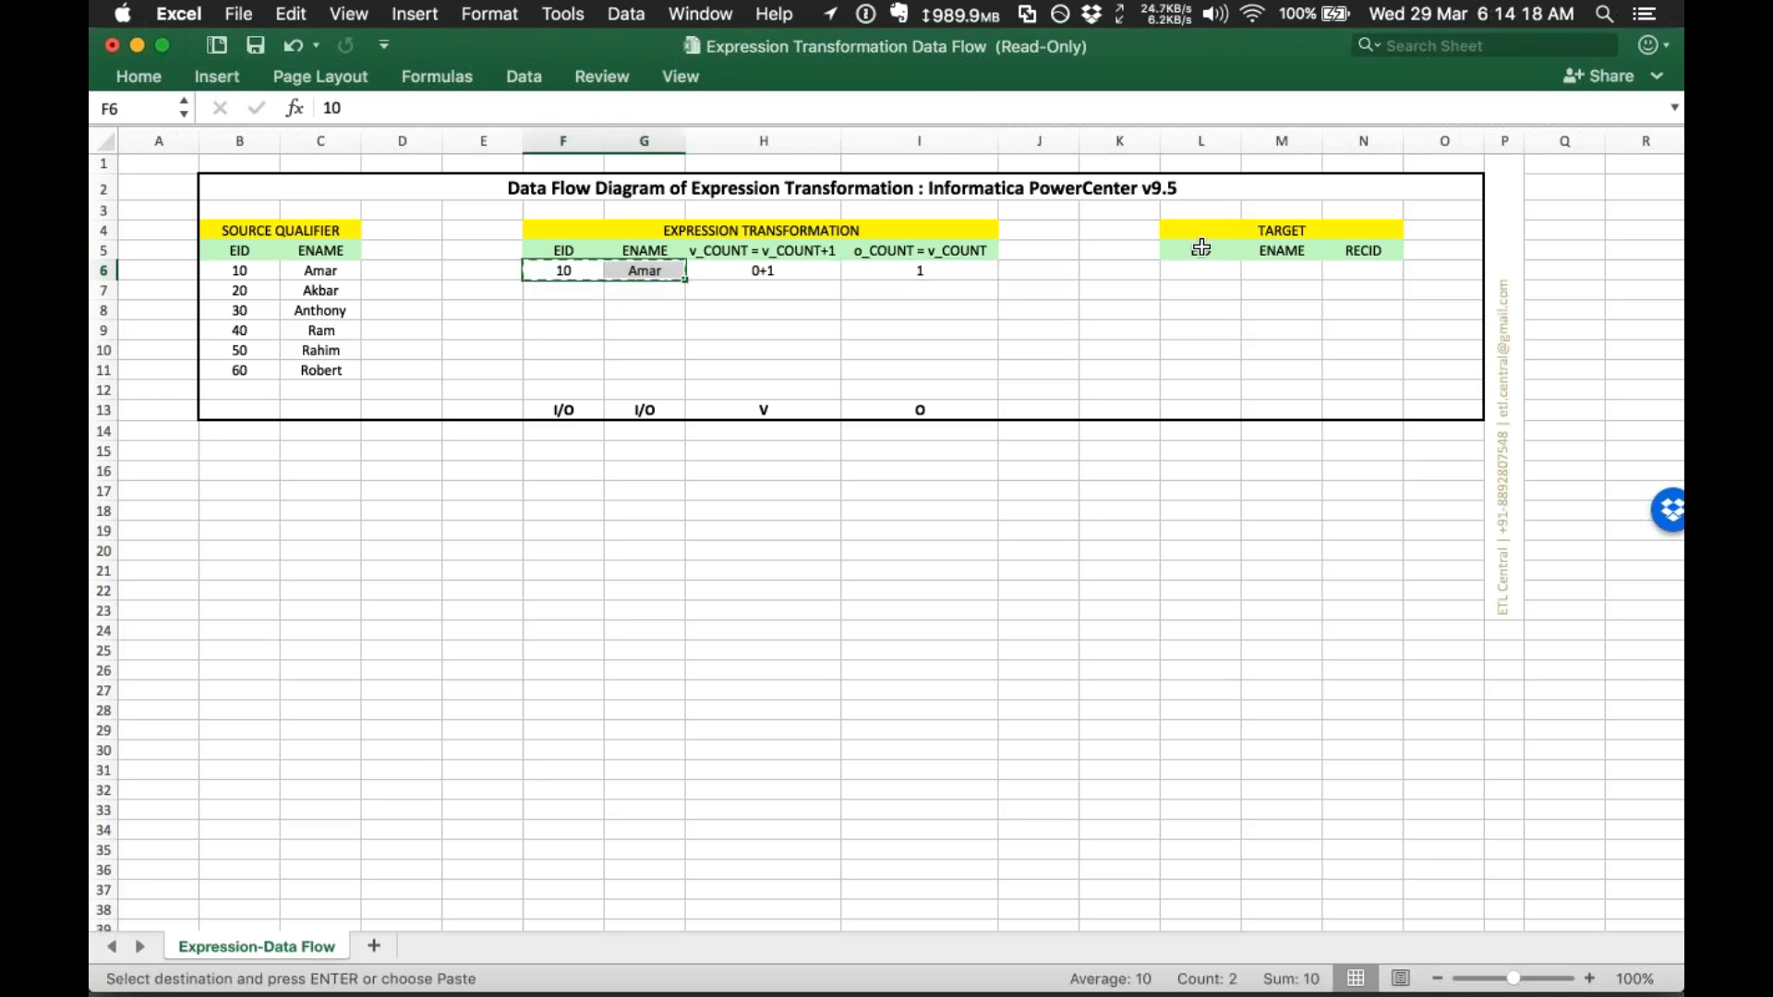
left_click(1210, 271)
key("super+v")
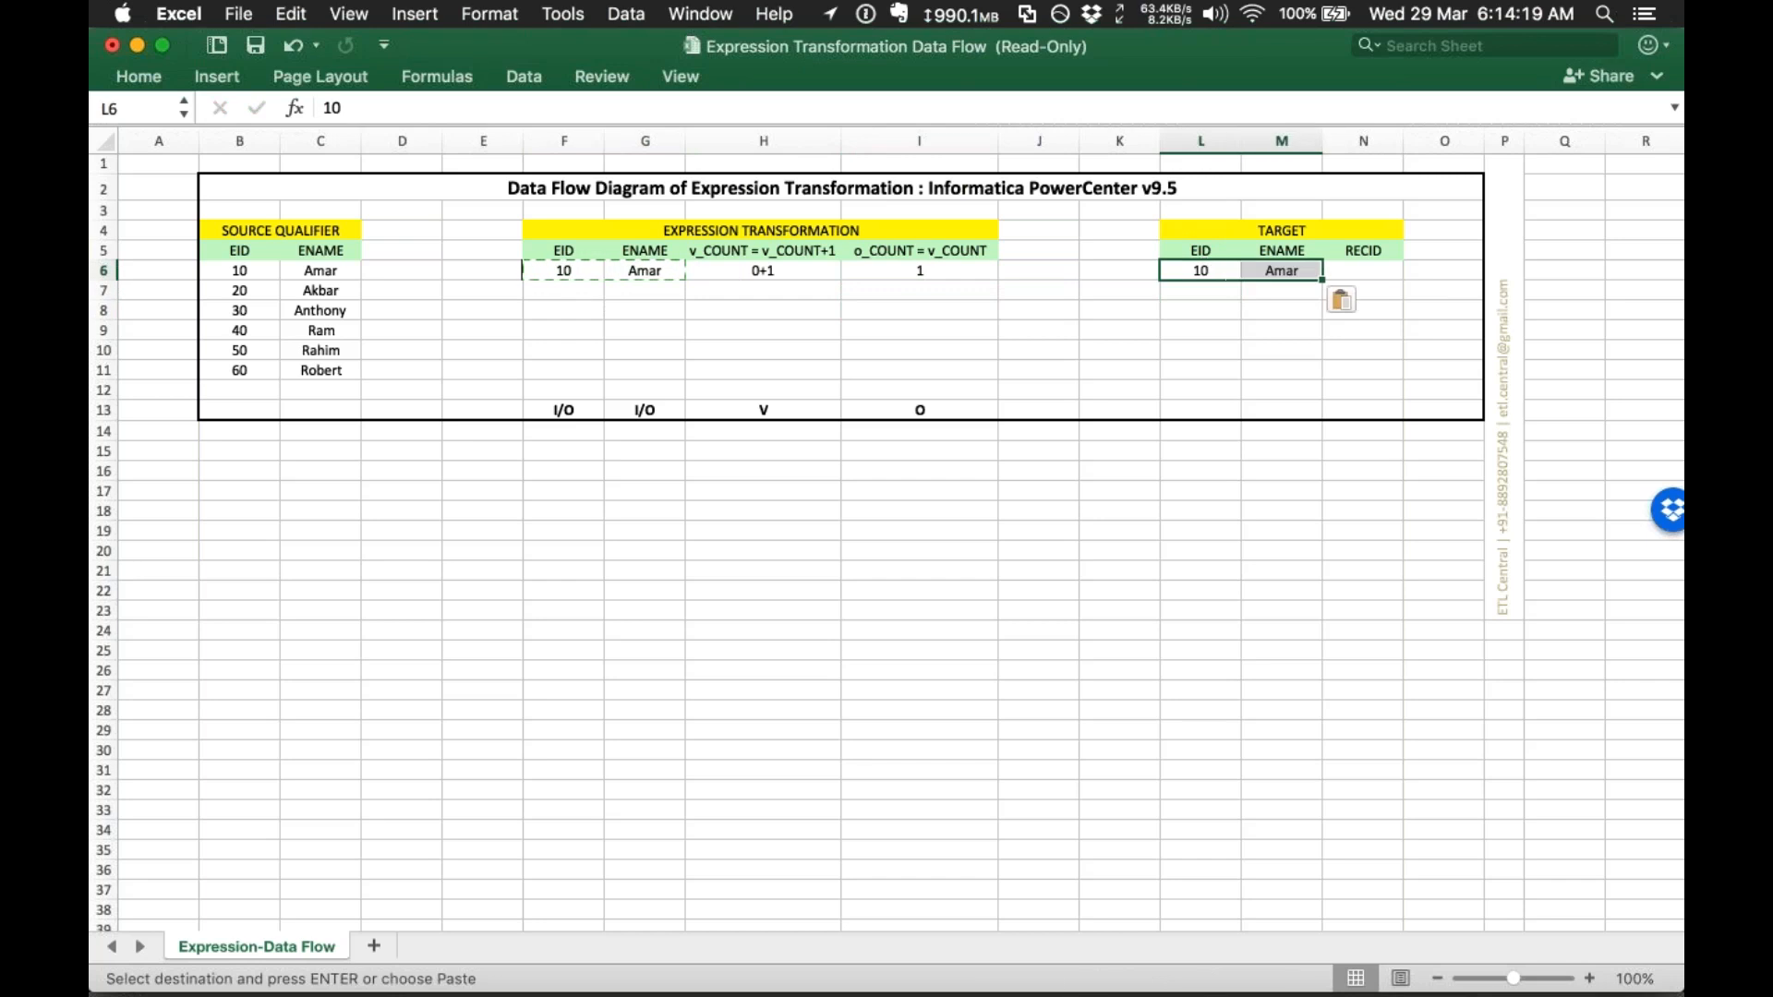
left_click(1353, 271)
type("1")
key("Tab")
left_click_drag(1189, 273, 1340, 275)
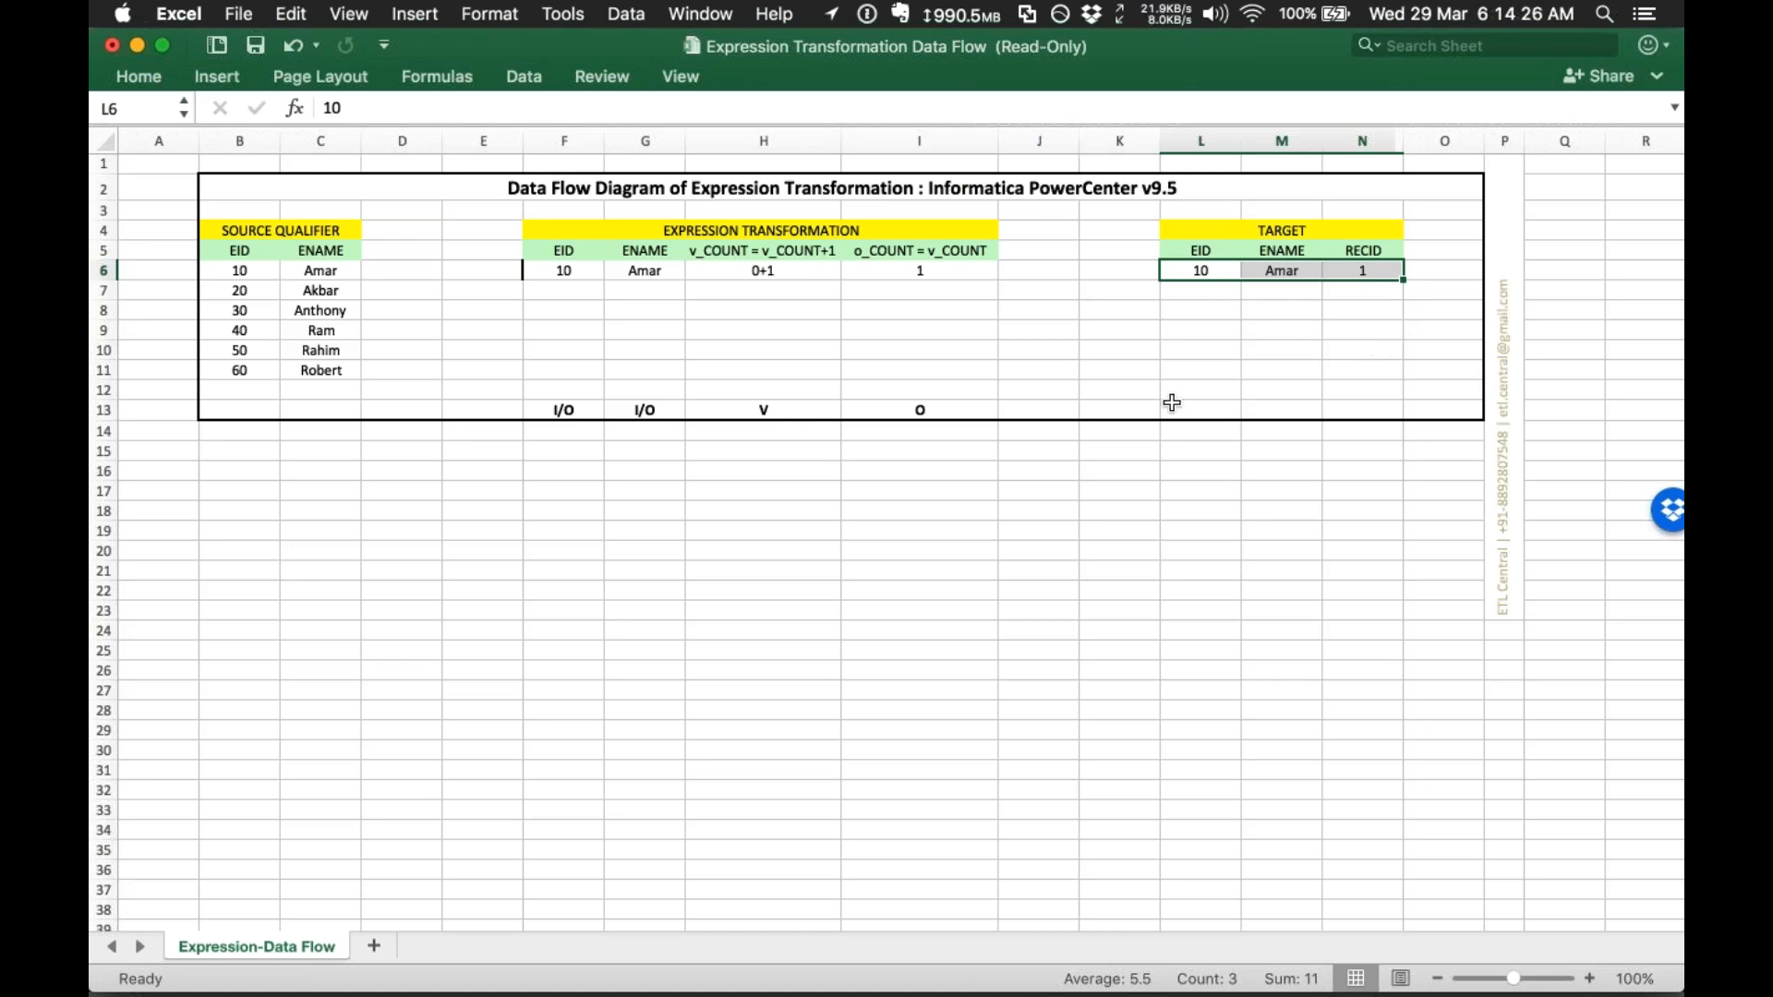
left_click_drag(936, 393, 945, 437)
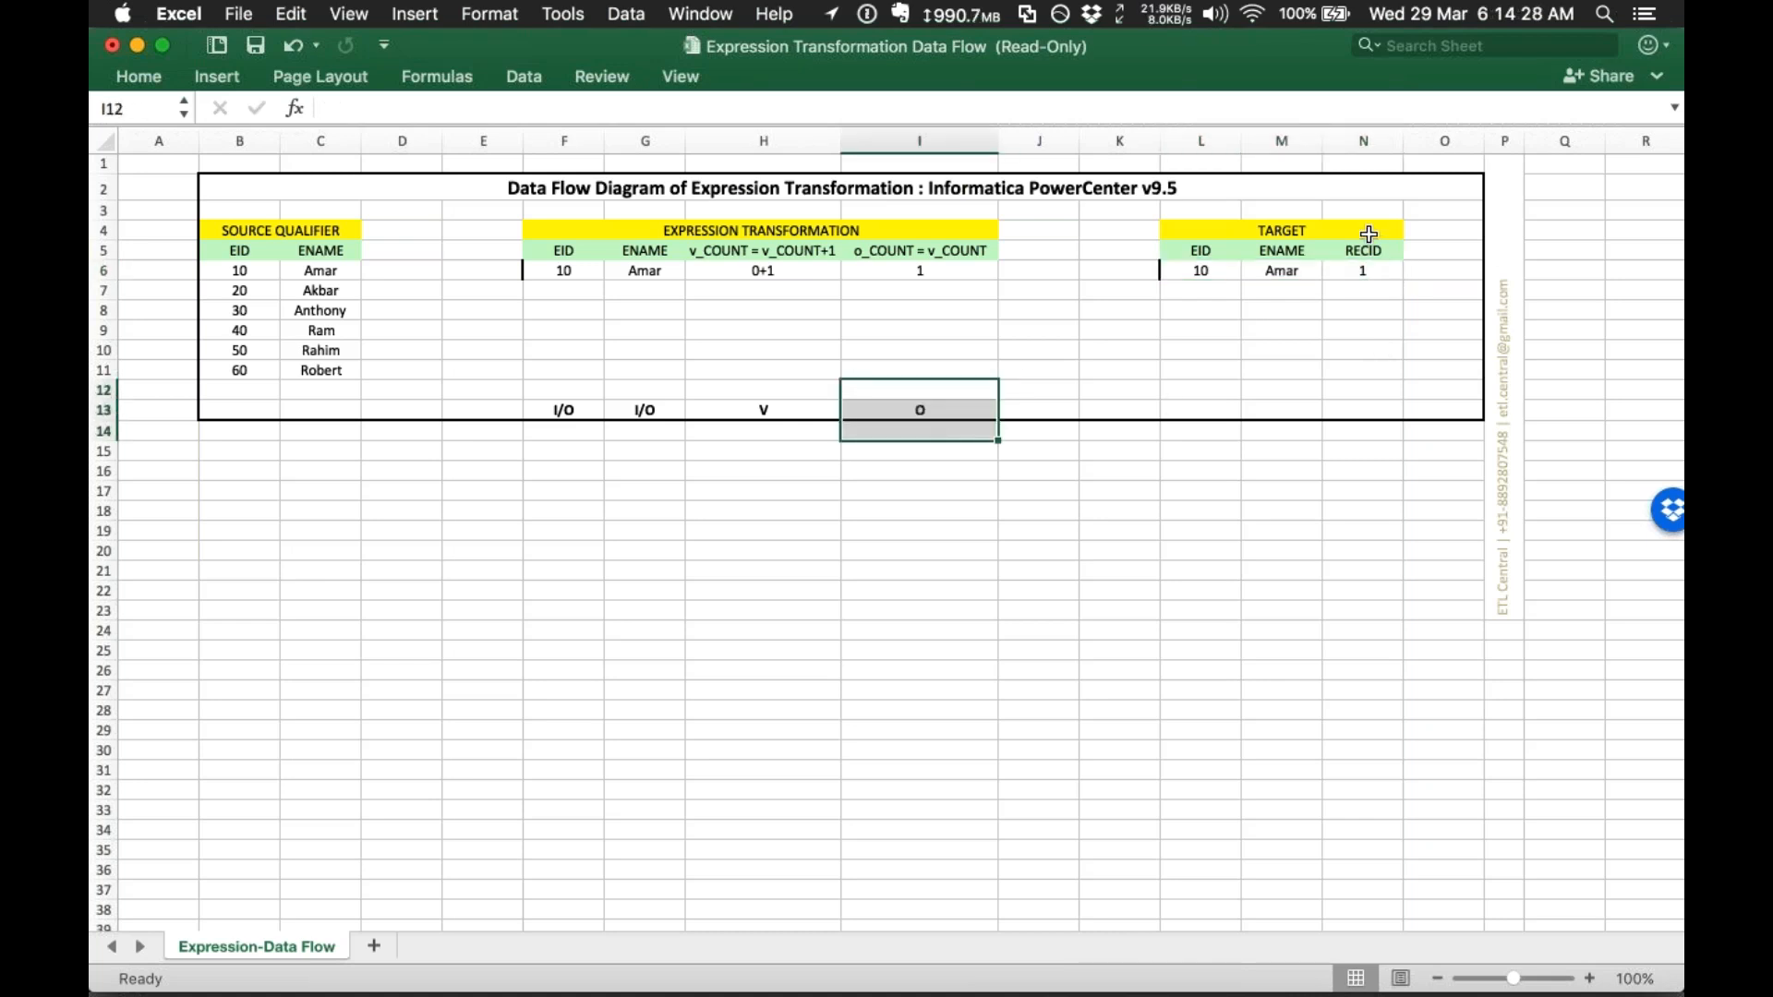
left_click(820, 532)
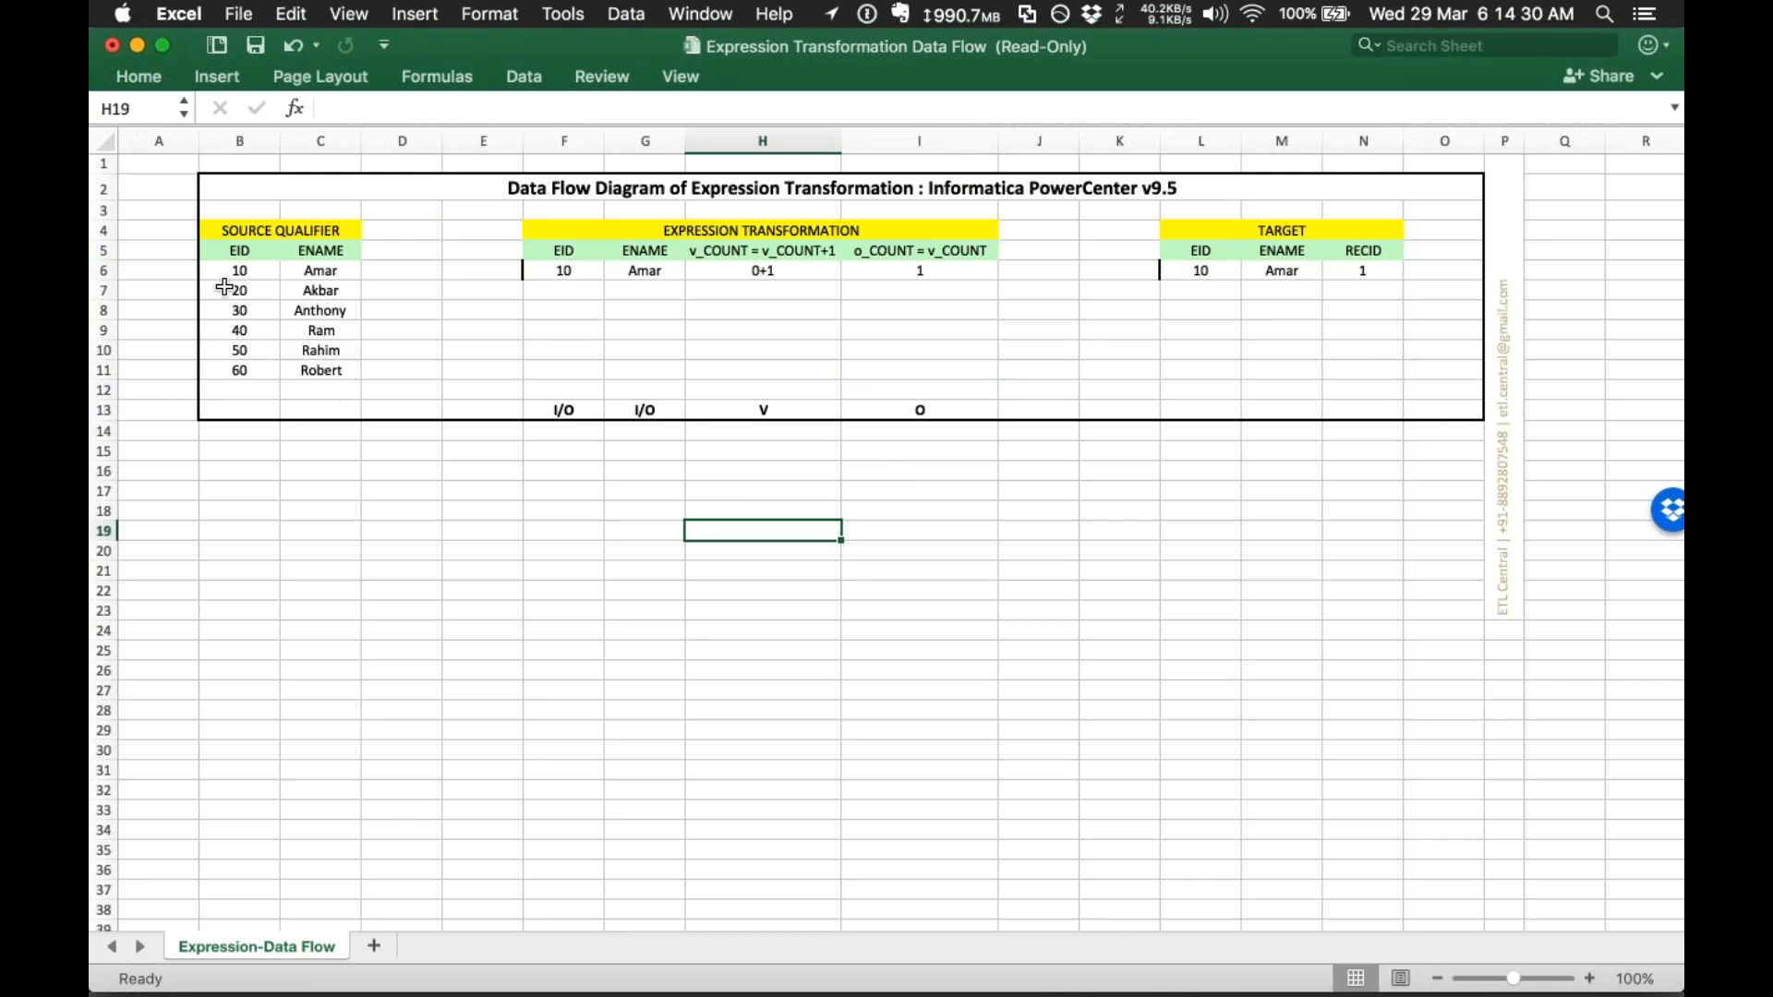
Step: Add 20, Akbar to the second expression row with v_COUNT 1+1 and o_COUNT 2
left_click_drag(222, 290, 313, 291)
key("super+c")
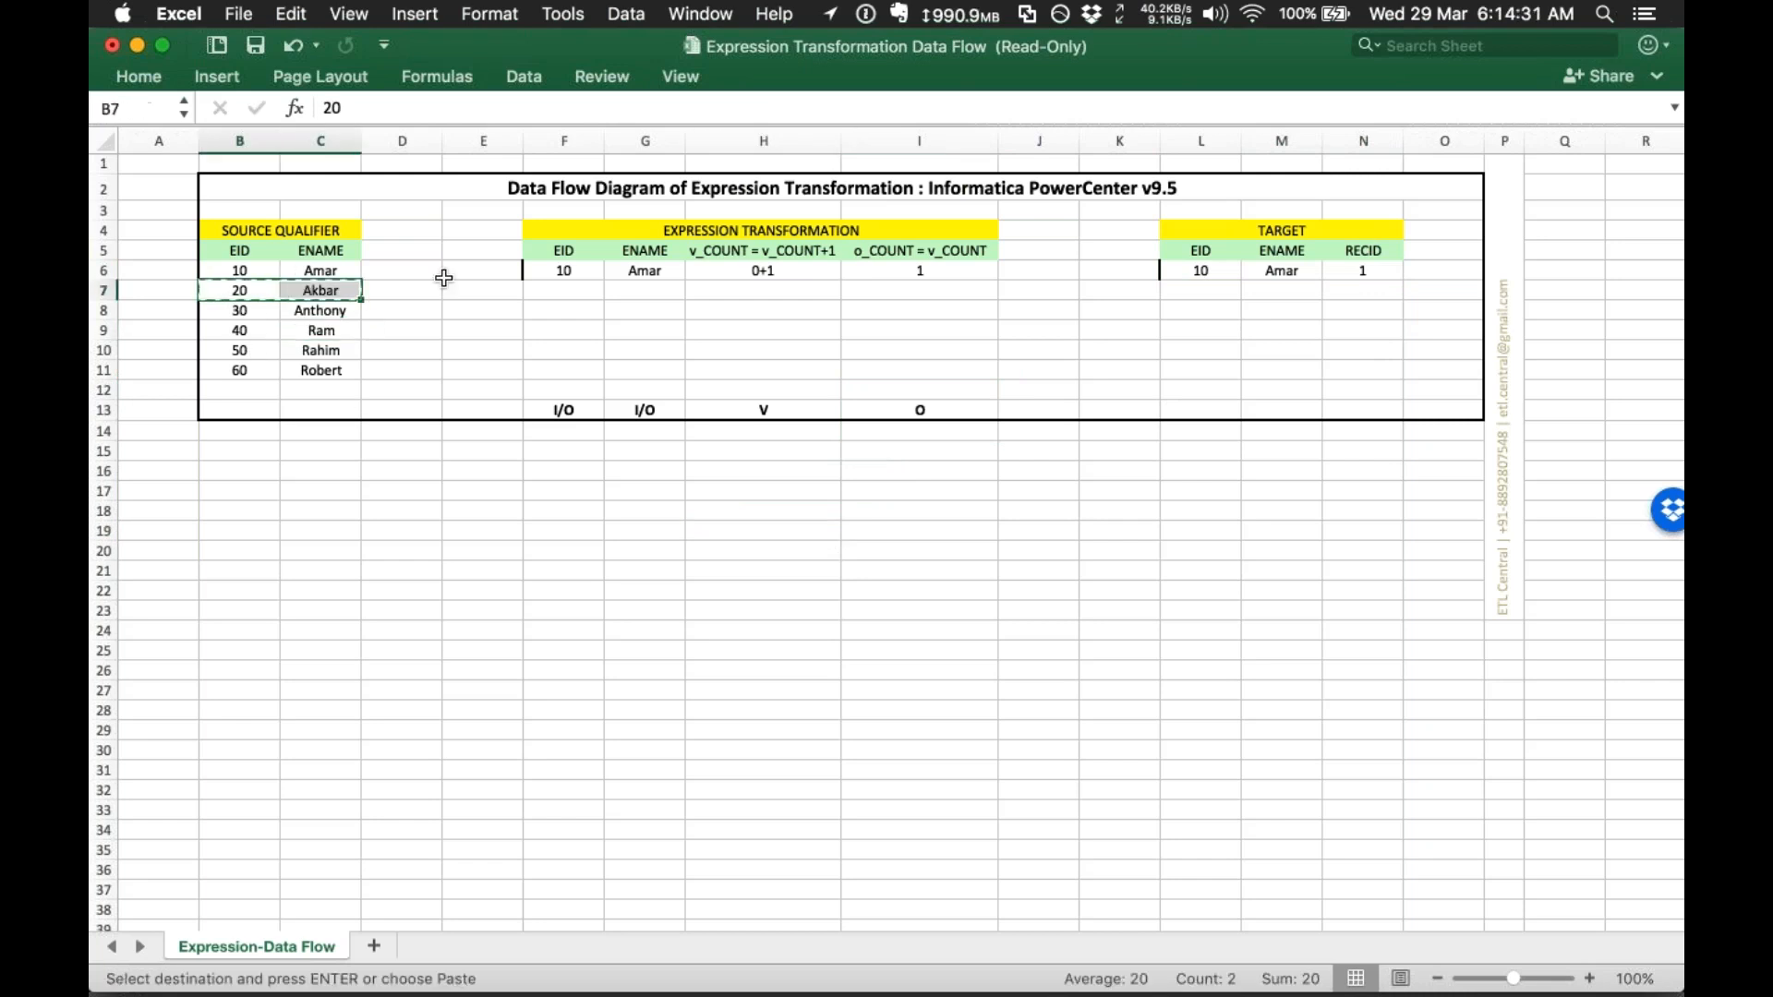
left_click(574, 287)
key("super+v")
key("Right")
key("Right")
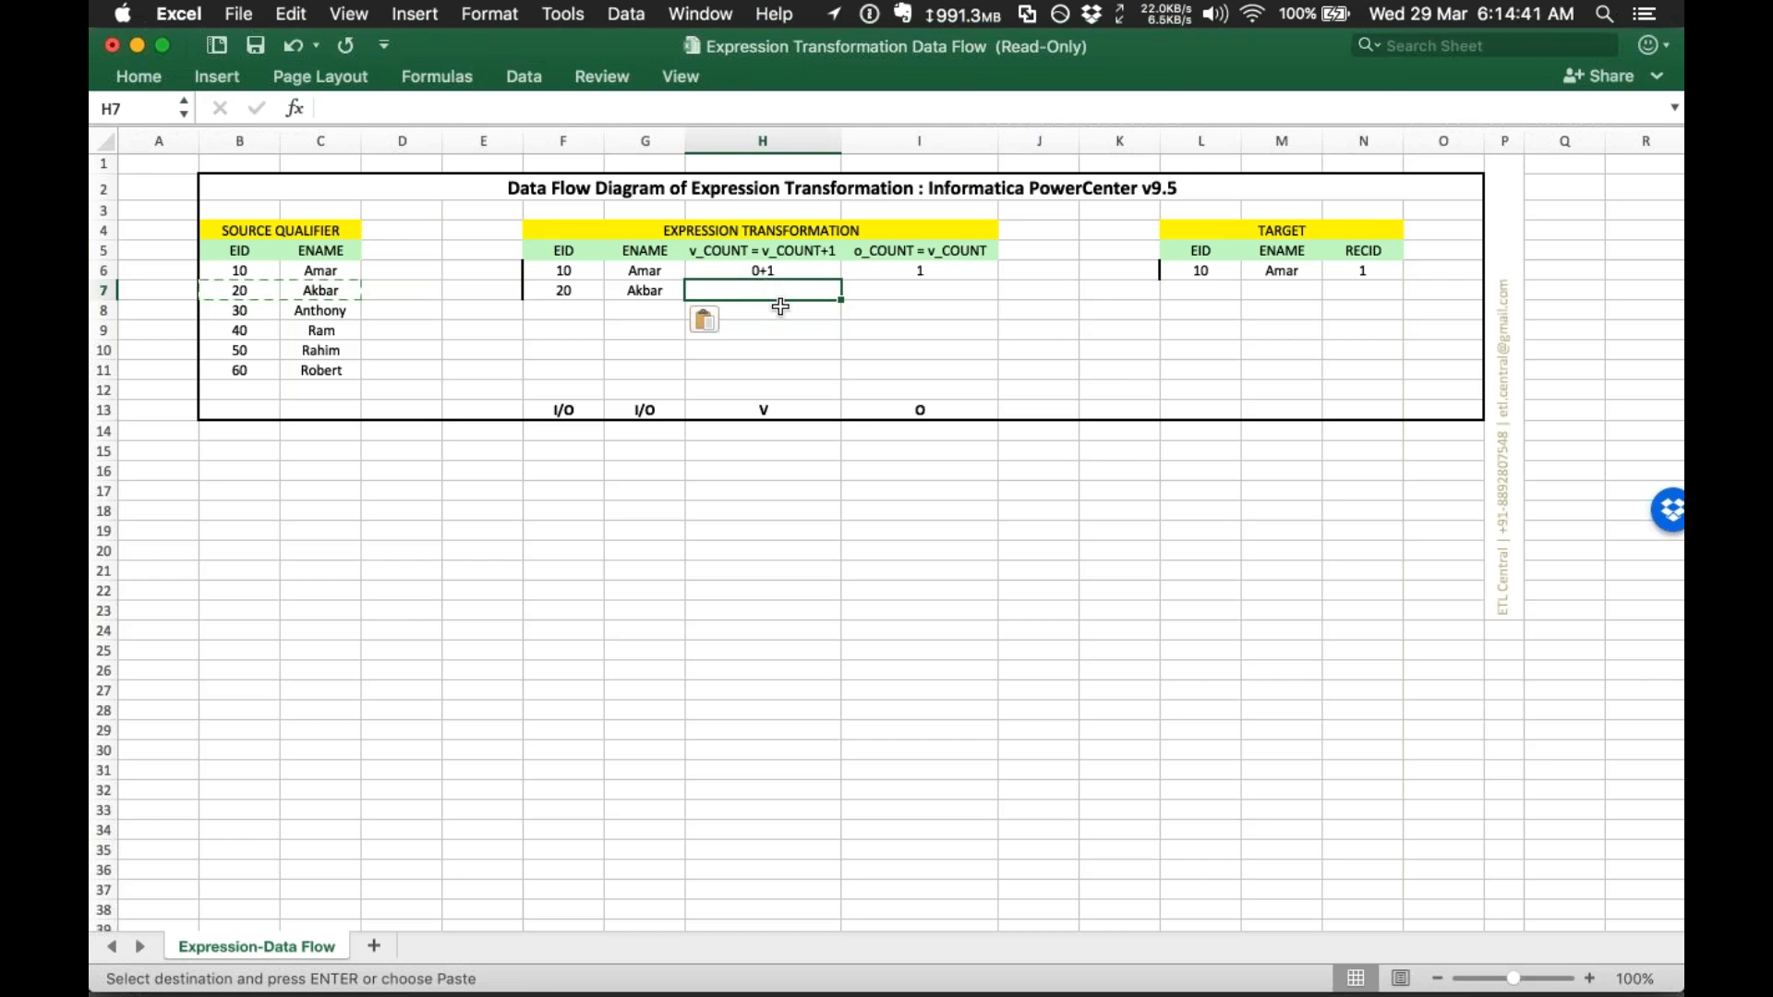
type("1+1")
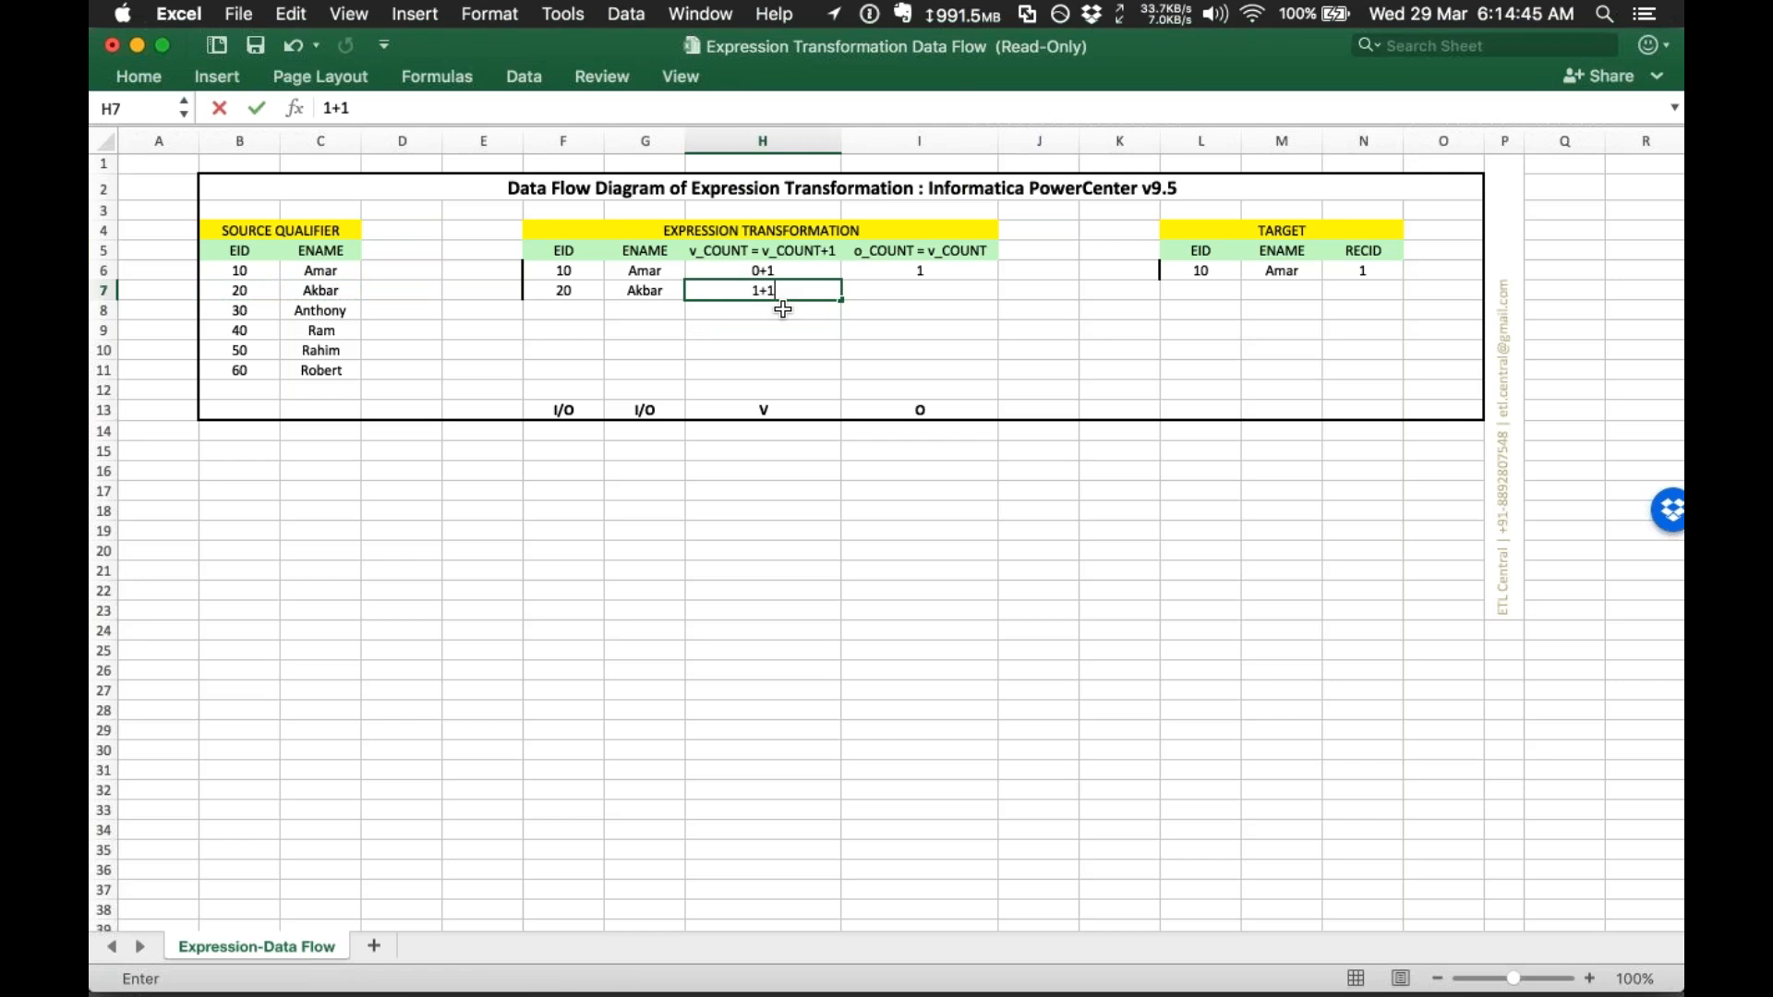
key("Tab")
key("alt+Down")
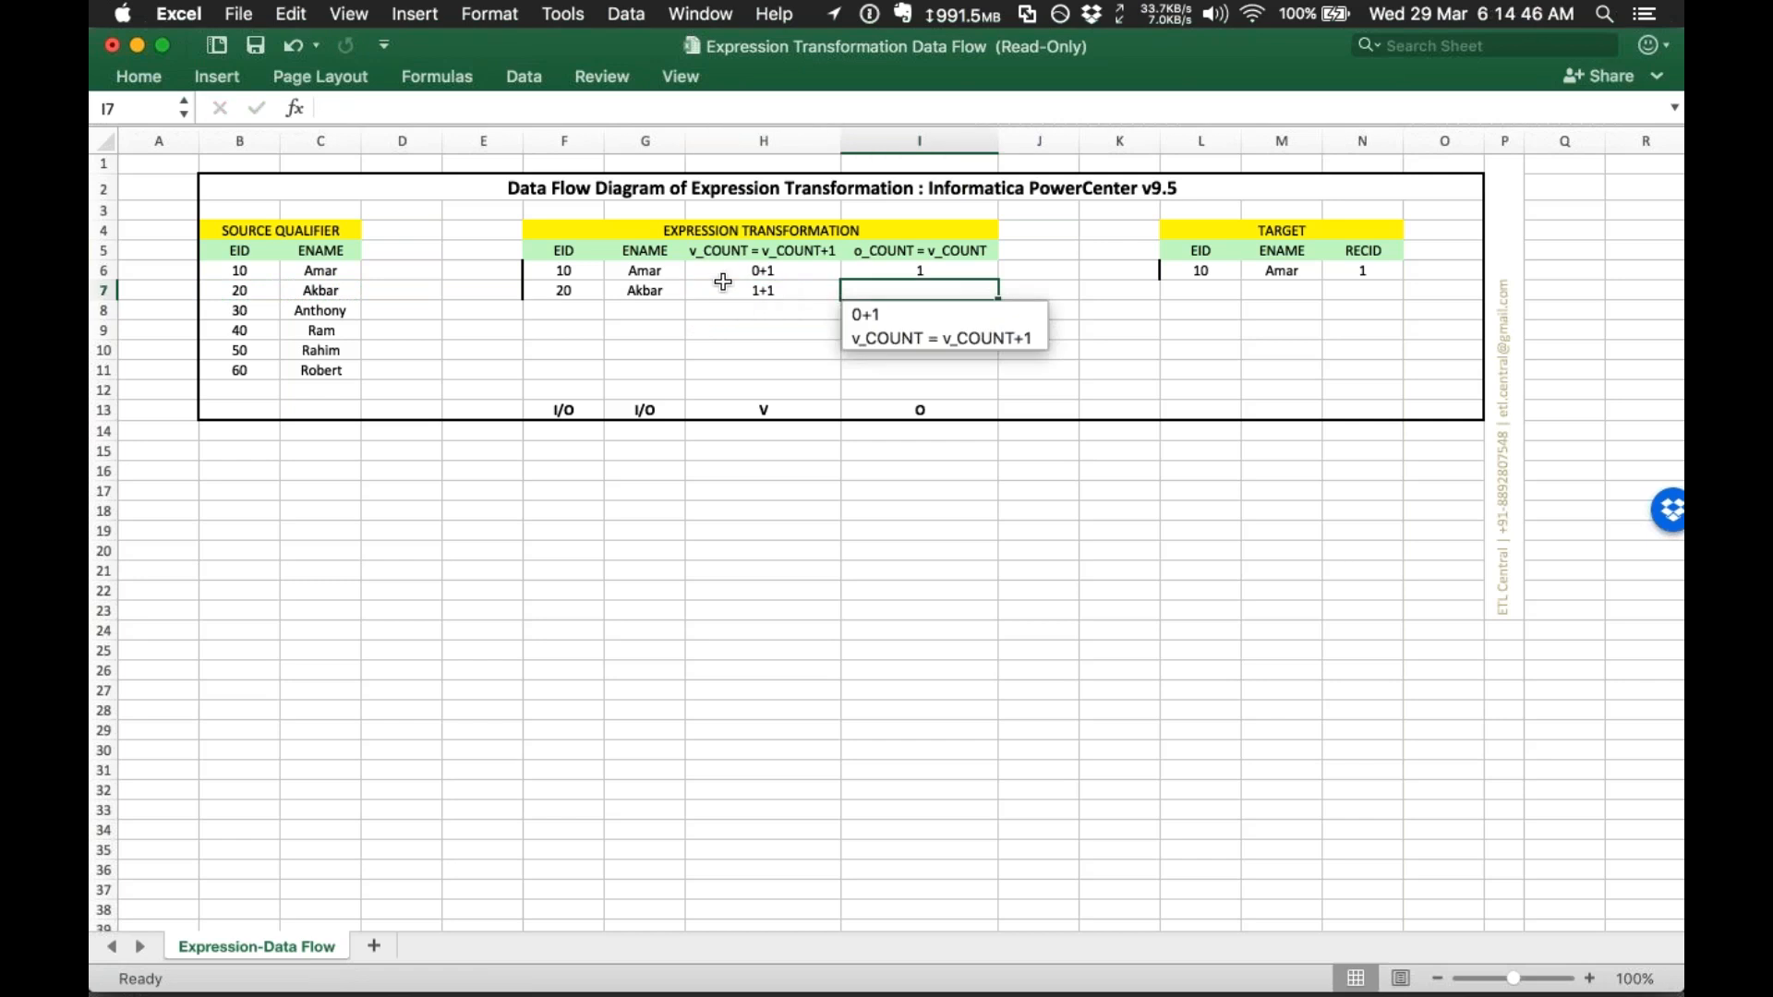
left_click(743, 291)
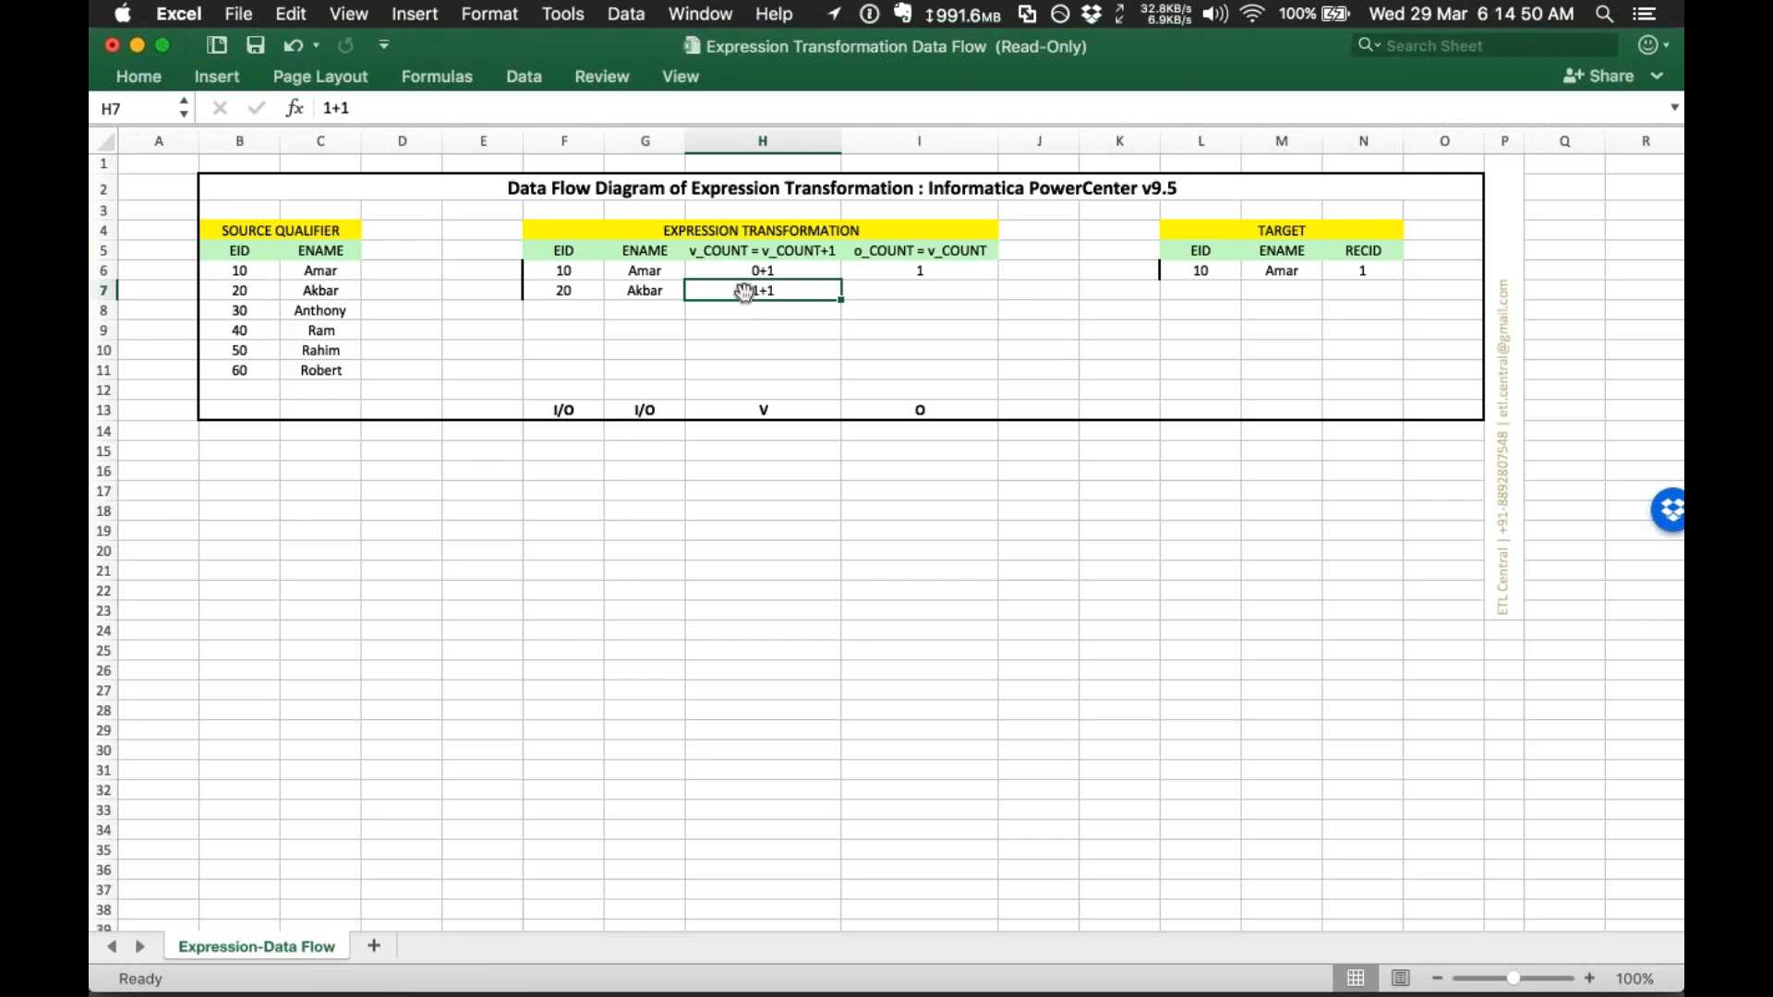
left_click(864, 288)
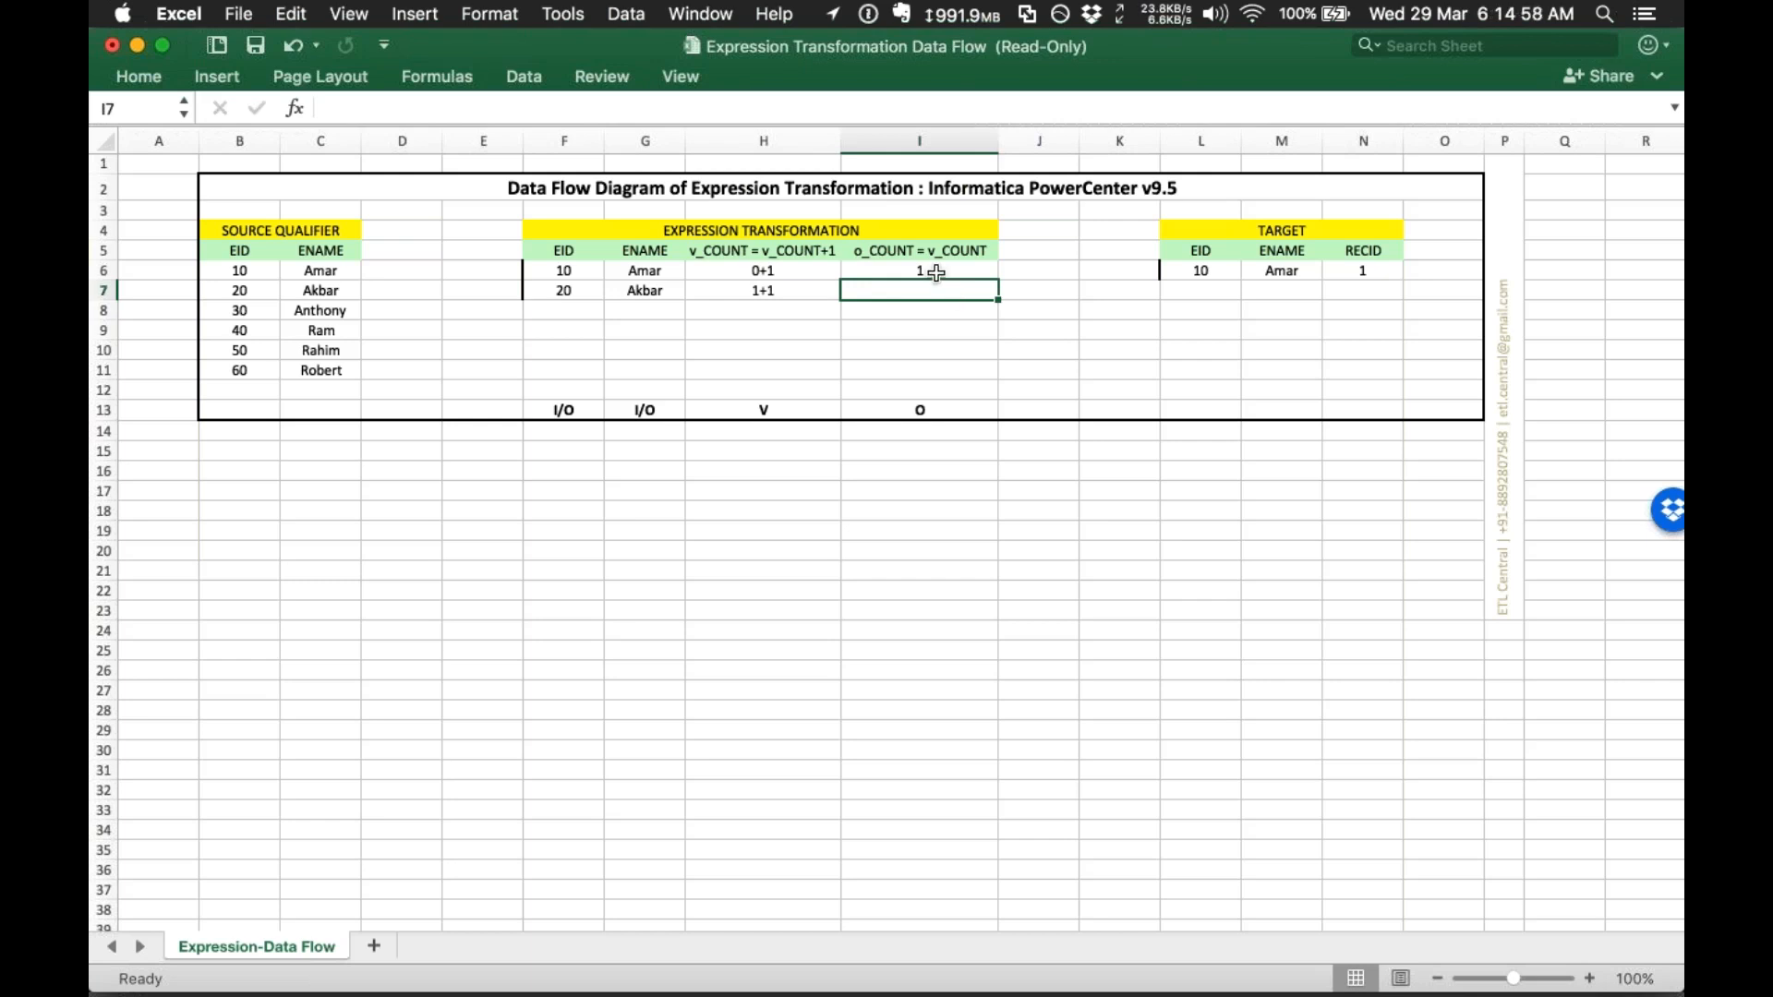
type("2")
key("Tab")
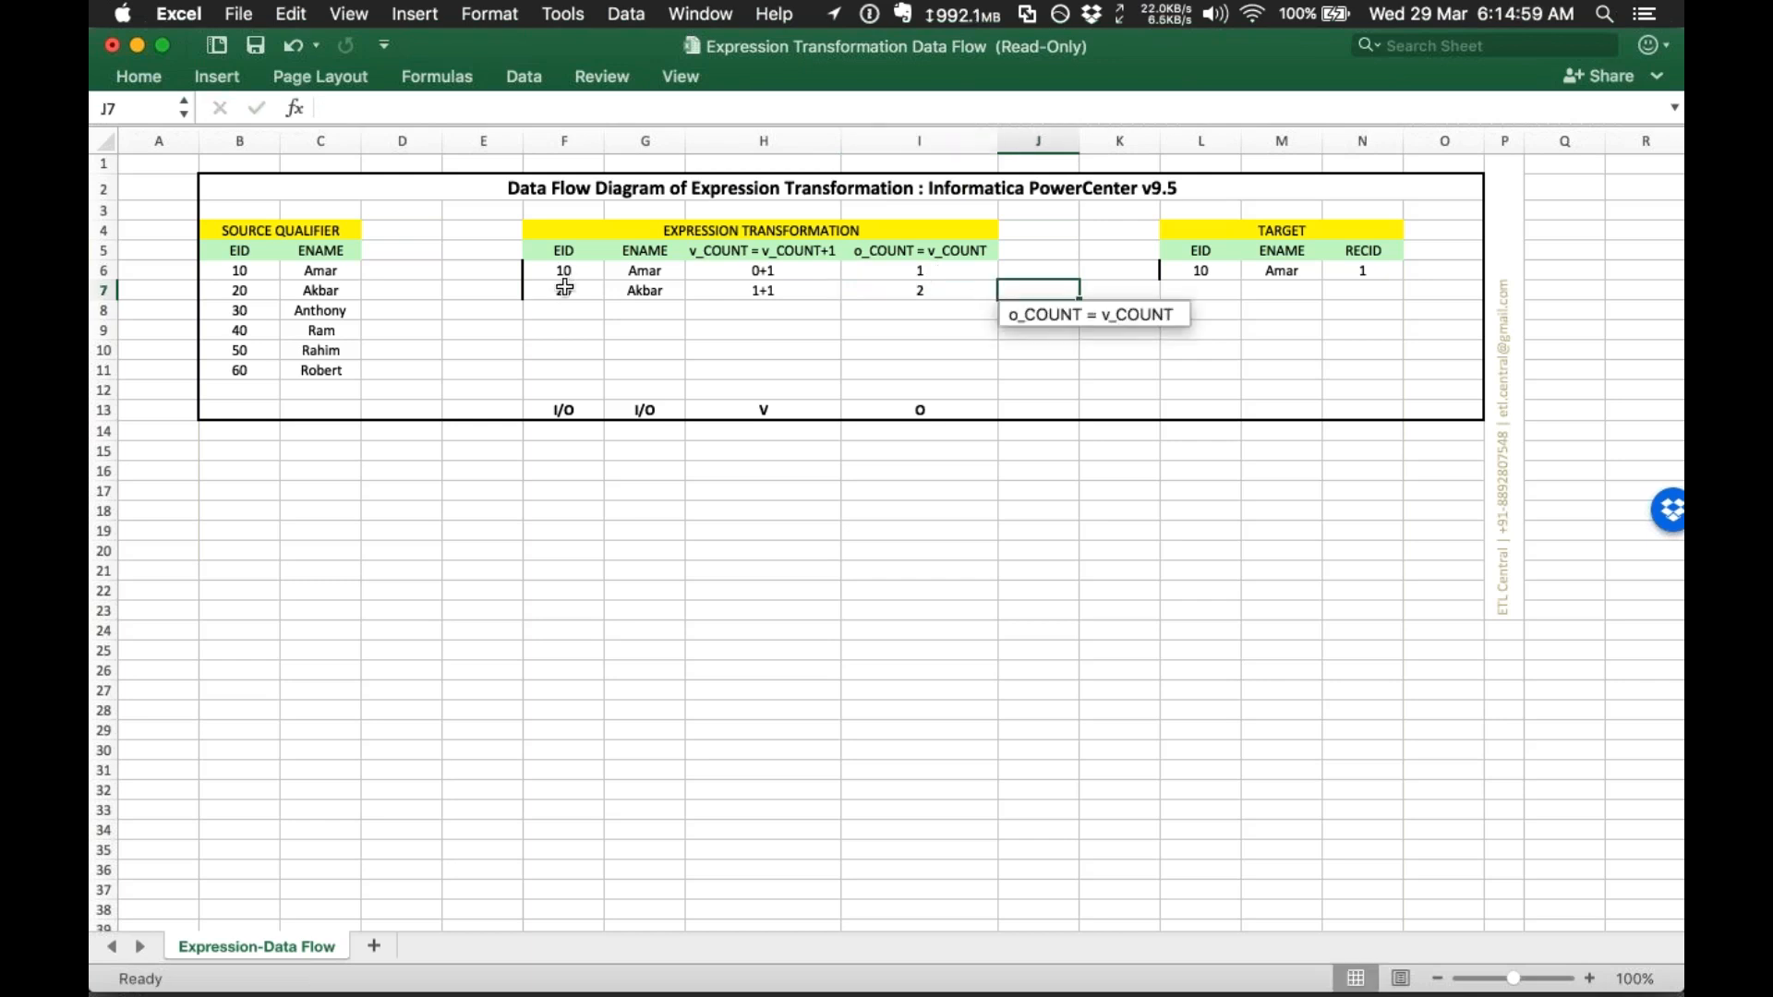
Step: Copy 20 and Akbar into the second TARGET row with RECID 2
left_click_drag(565, 288, 644, 289)
key("super+c")
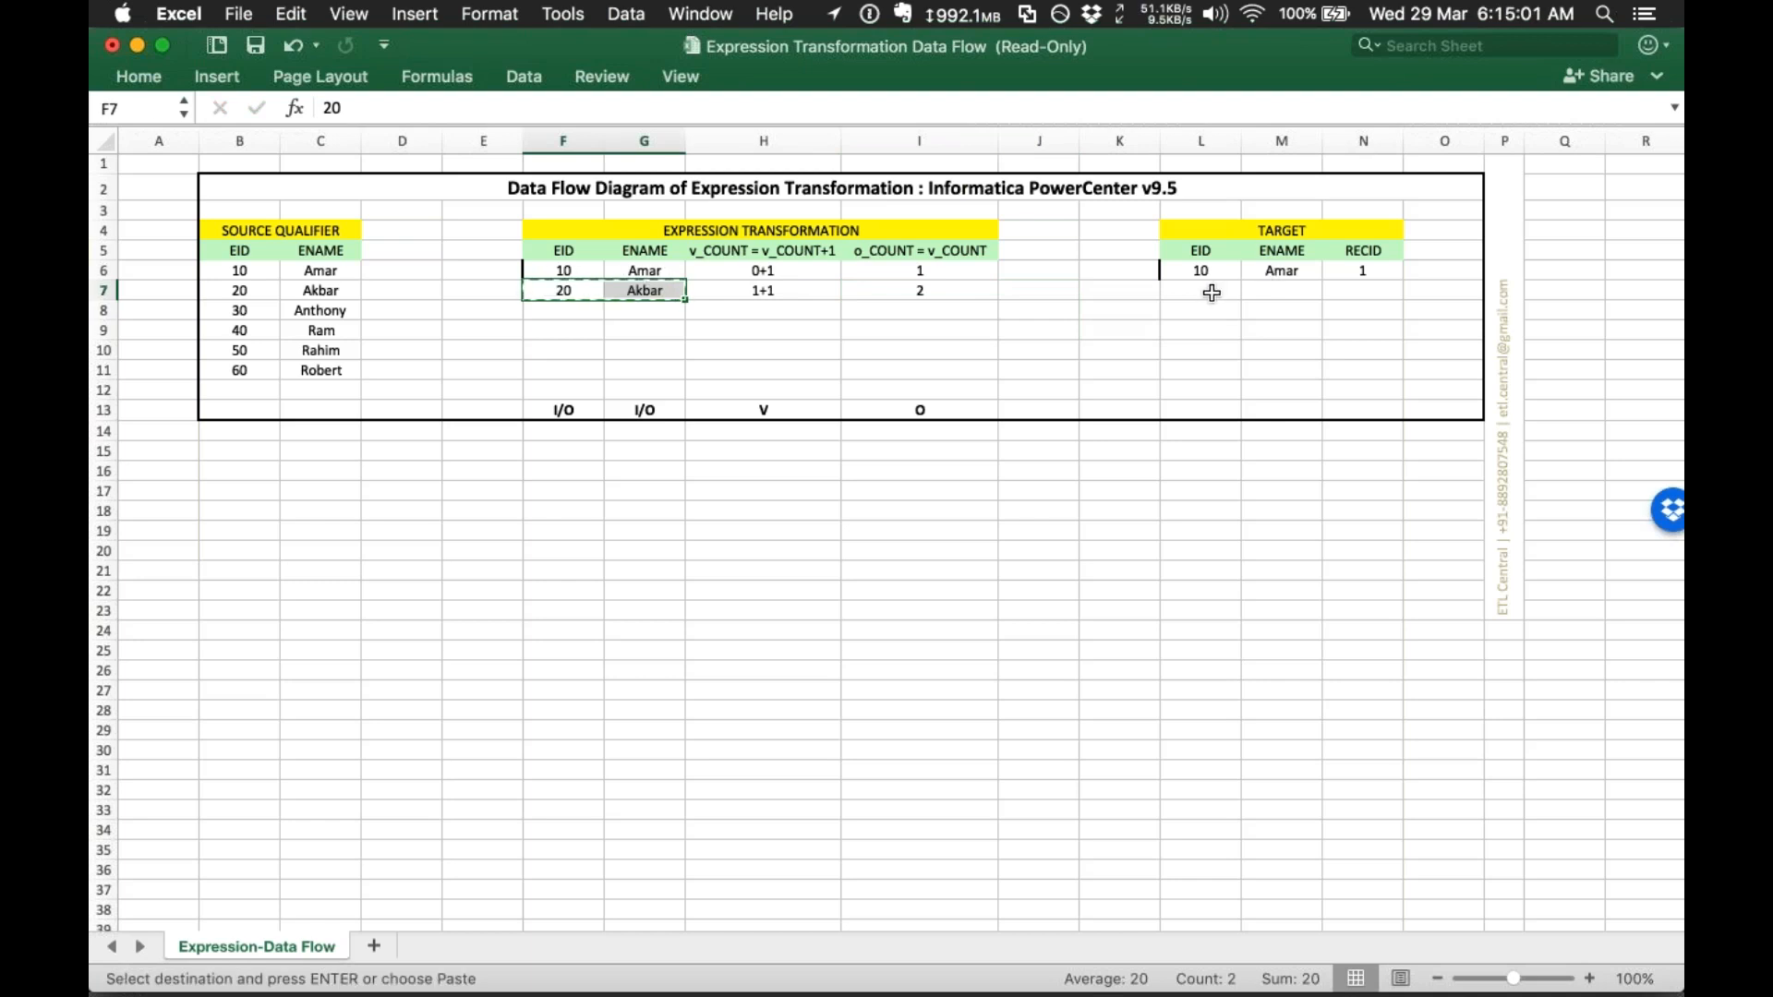
left_click(1212, 293)
key("super+v")
left_click(1361, 290)
type("2")
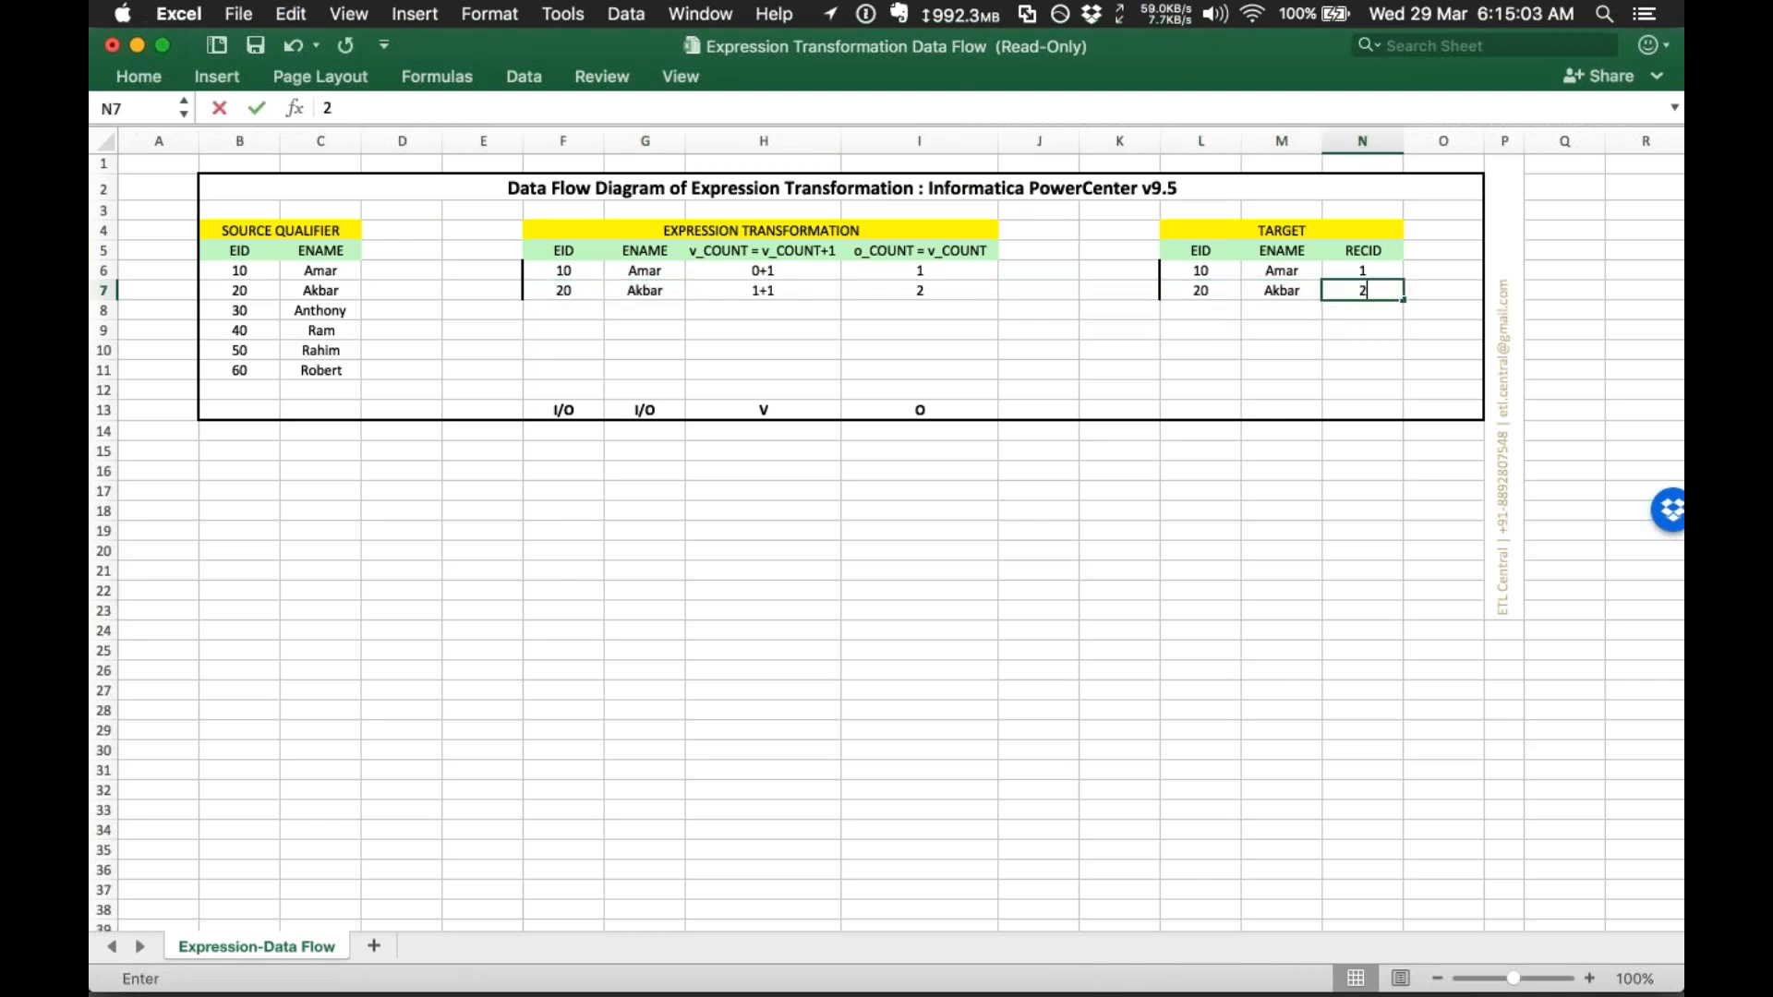
left_click(1206, 330)
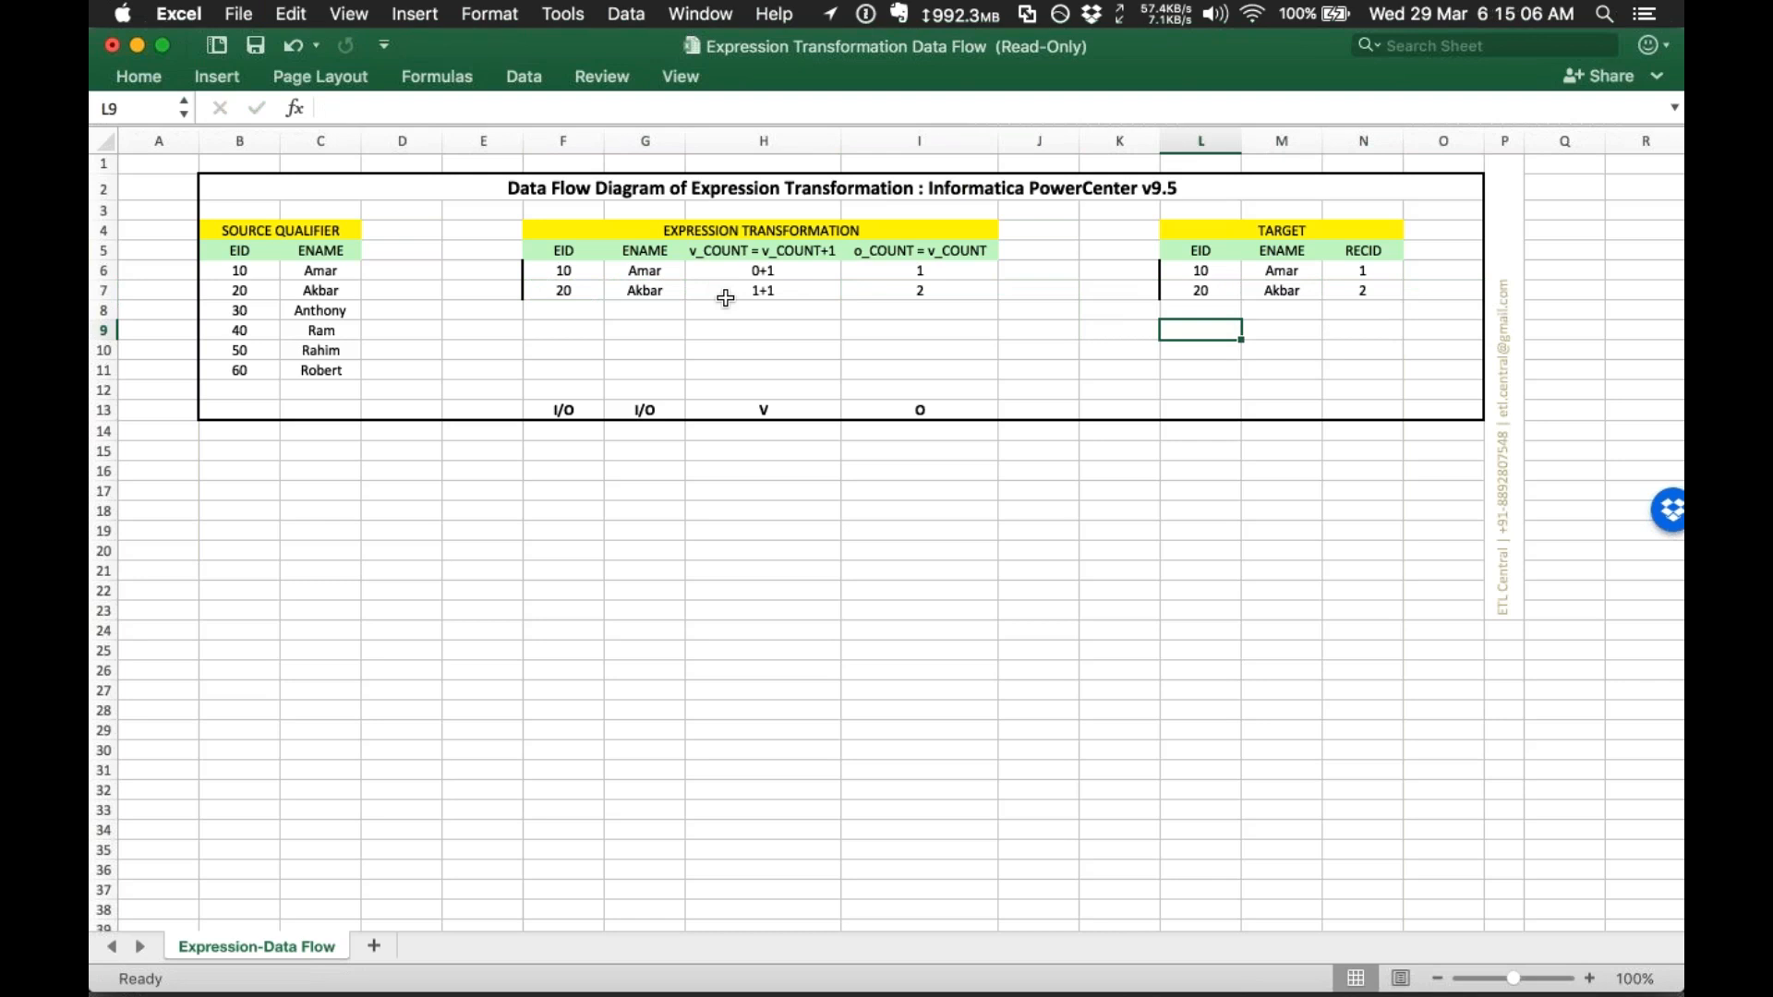
Step: Paste 30 and Anthony from the source into the expression table's third row
left_click_drag(755, 374, 765, 467)
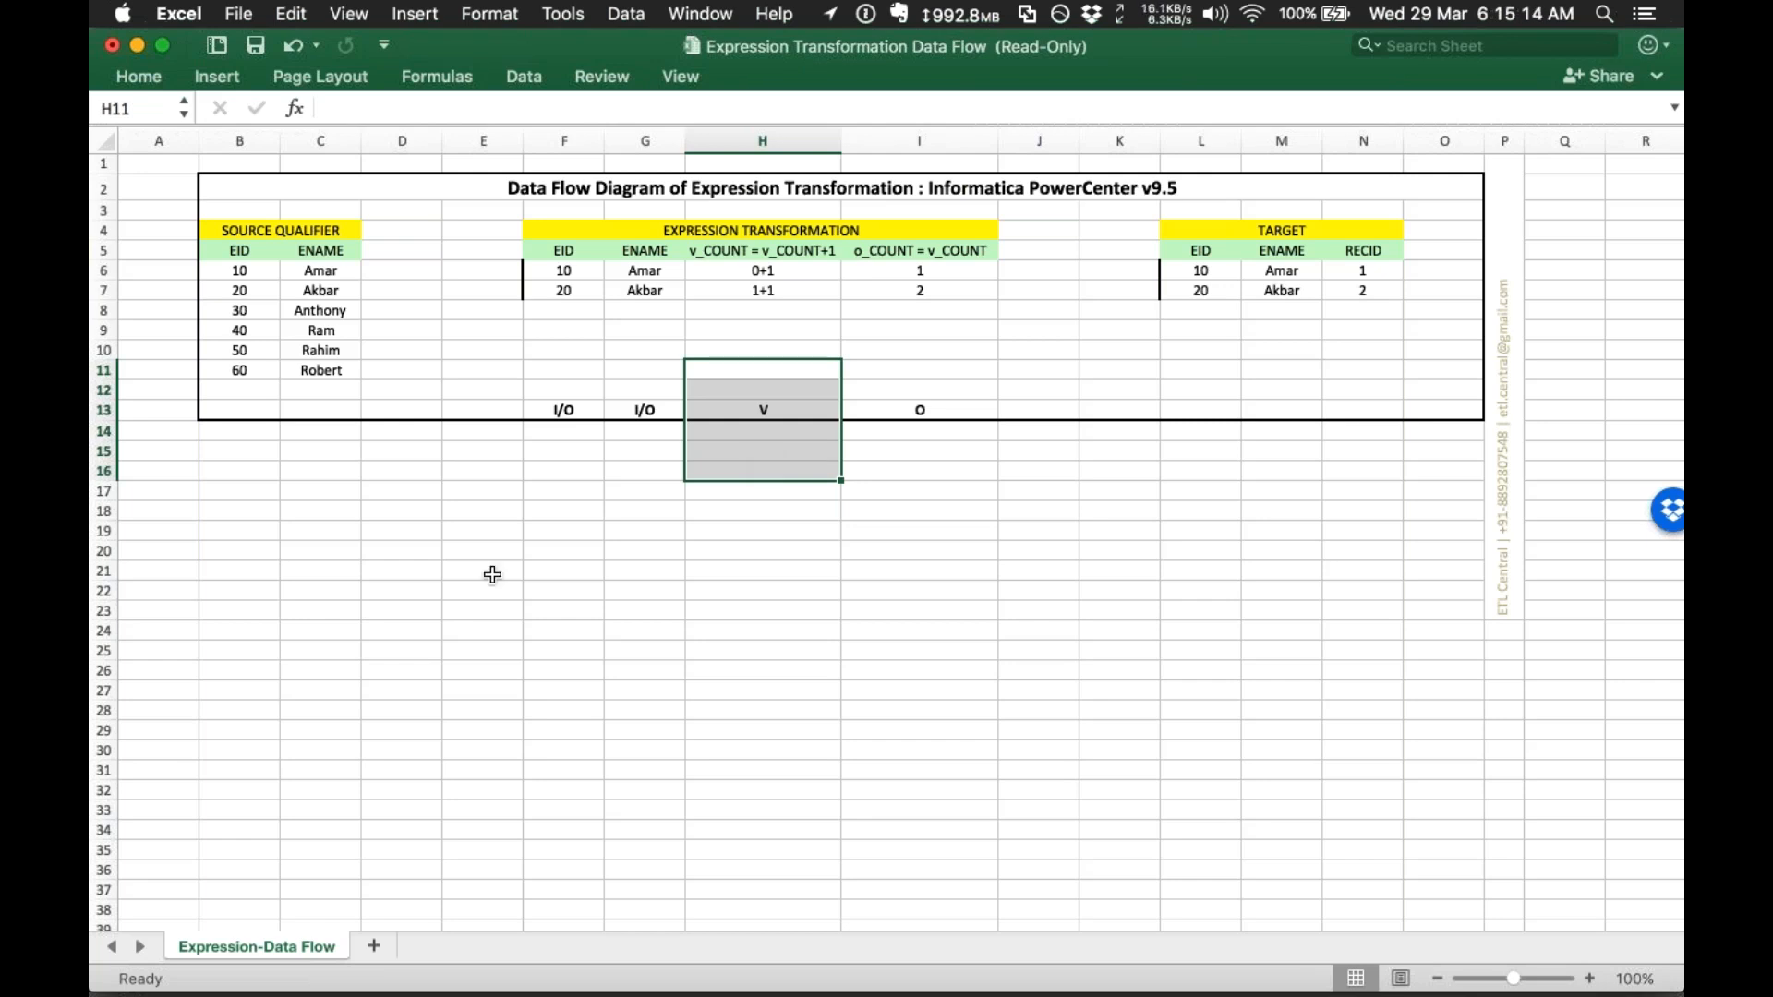
left_click(554, 566)
left_click(239, 308)
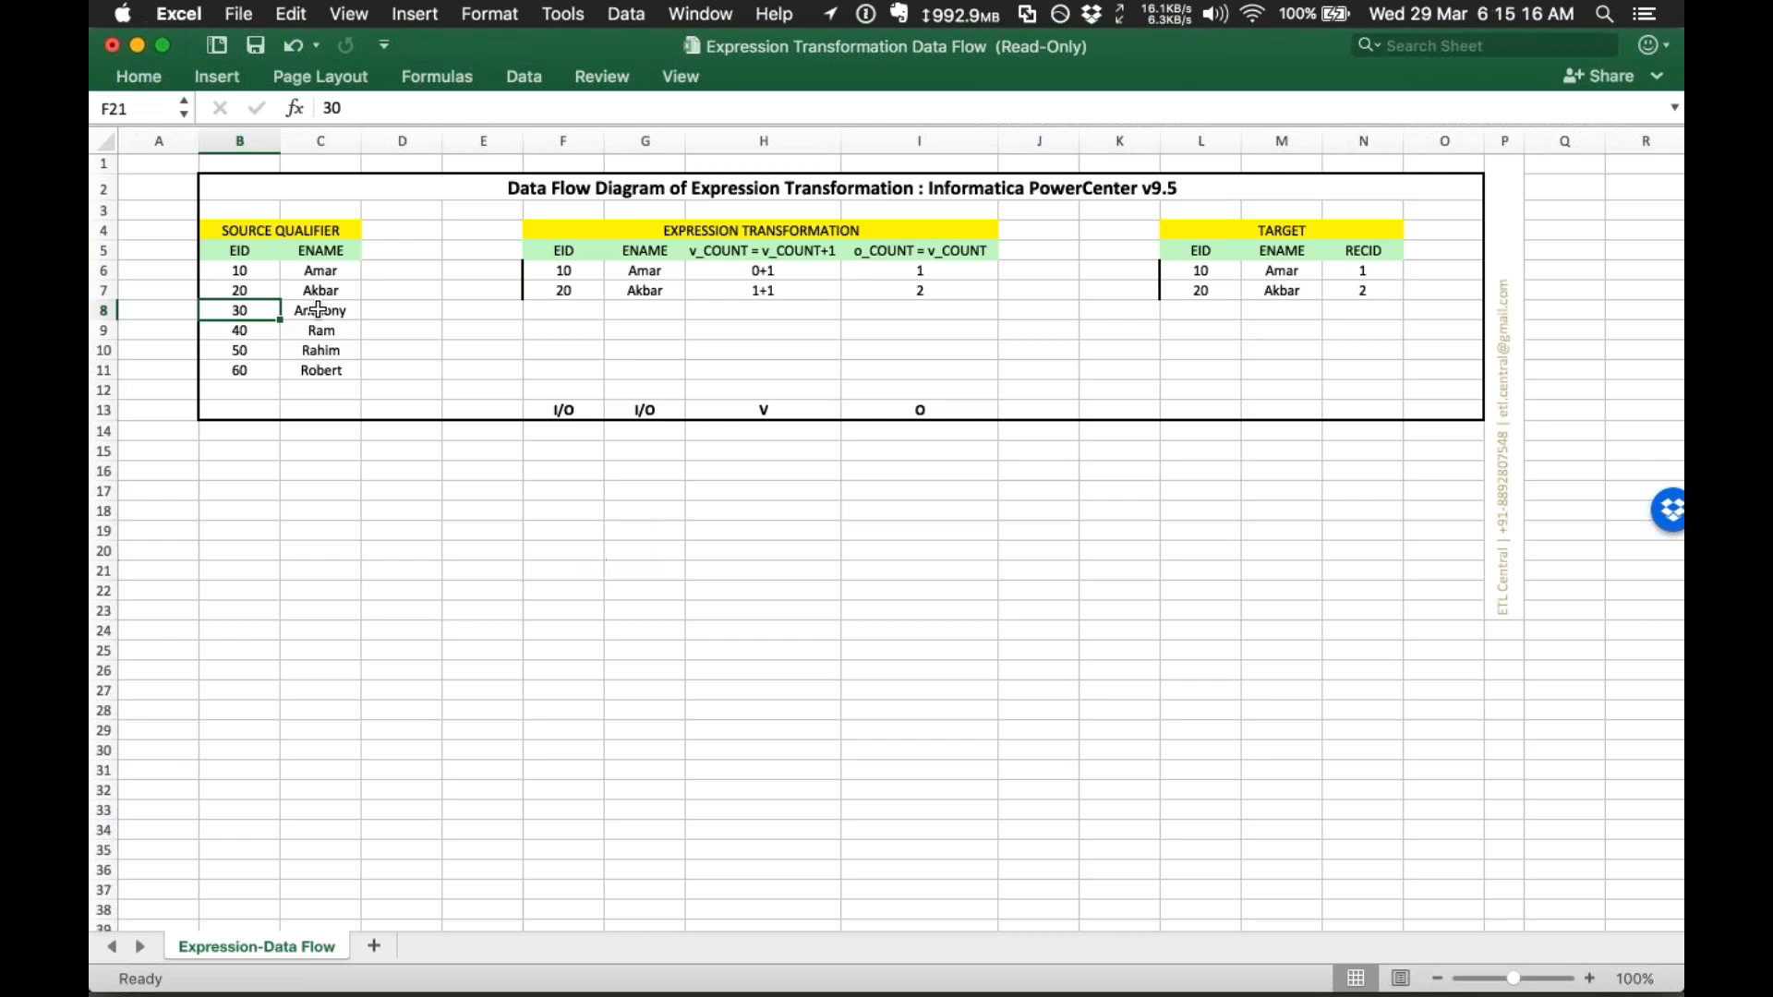
left_click_drag(318, 309, 320, 310)
key("super+c")
left_click(549, 305)
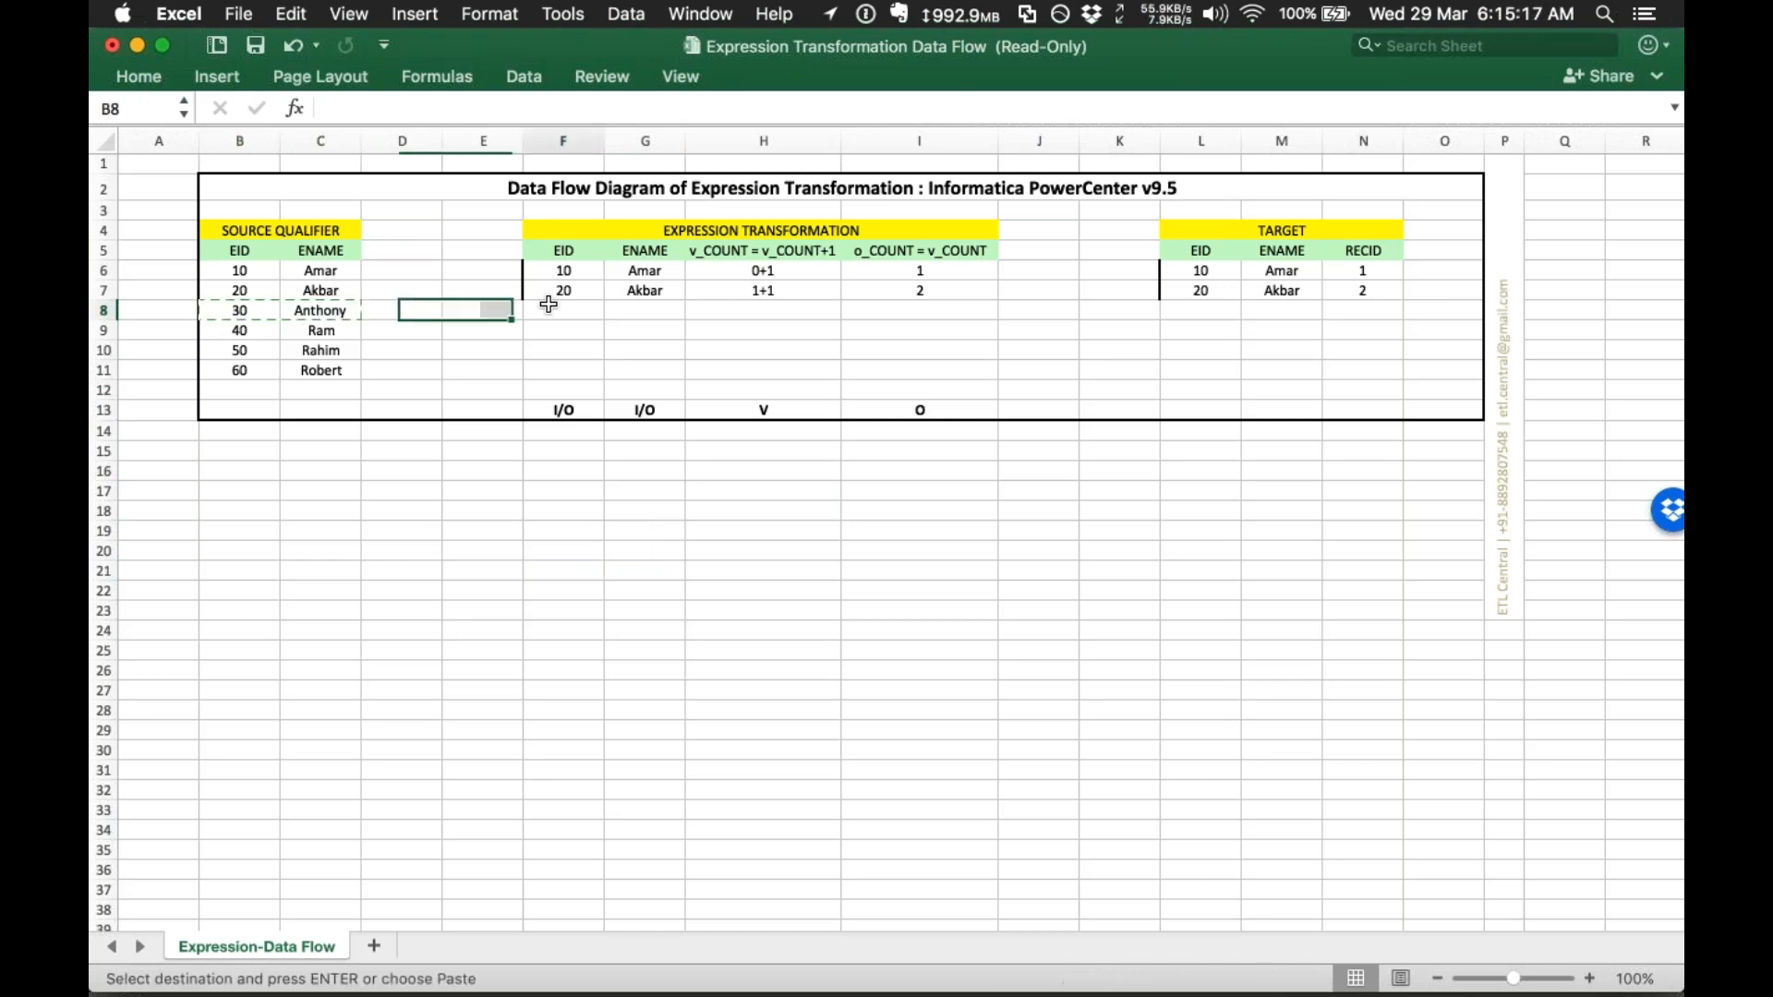
key("super+v")
left_click(741, 317)
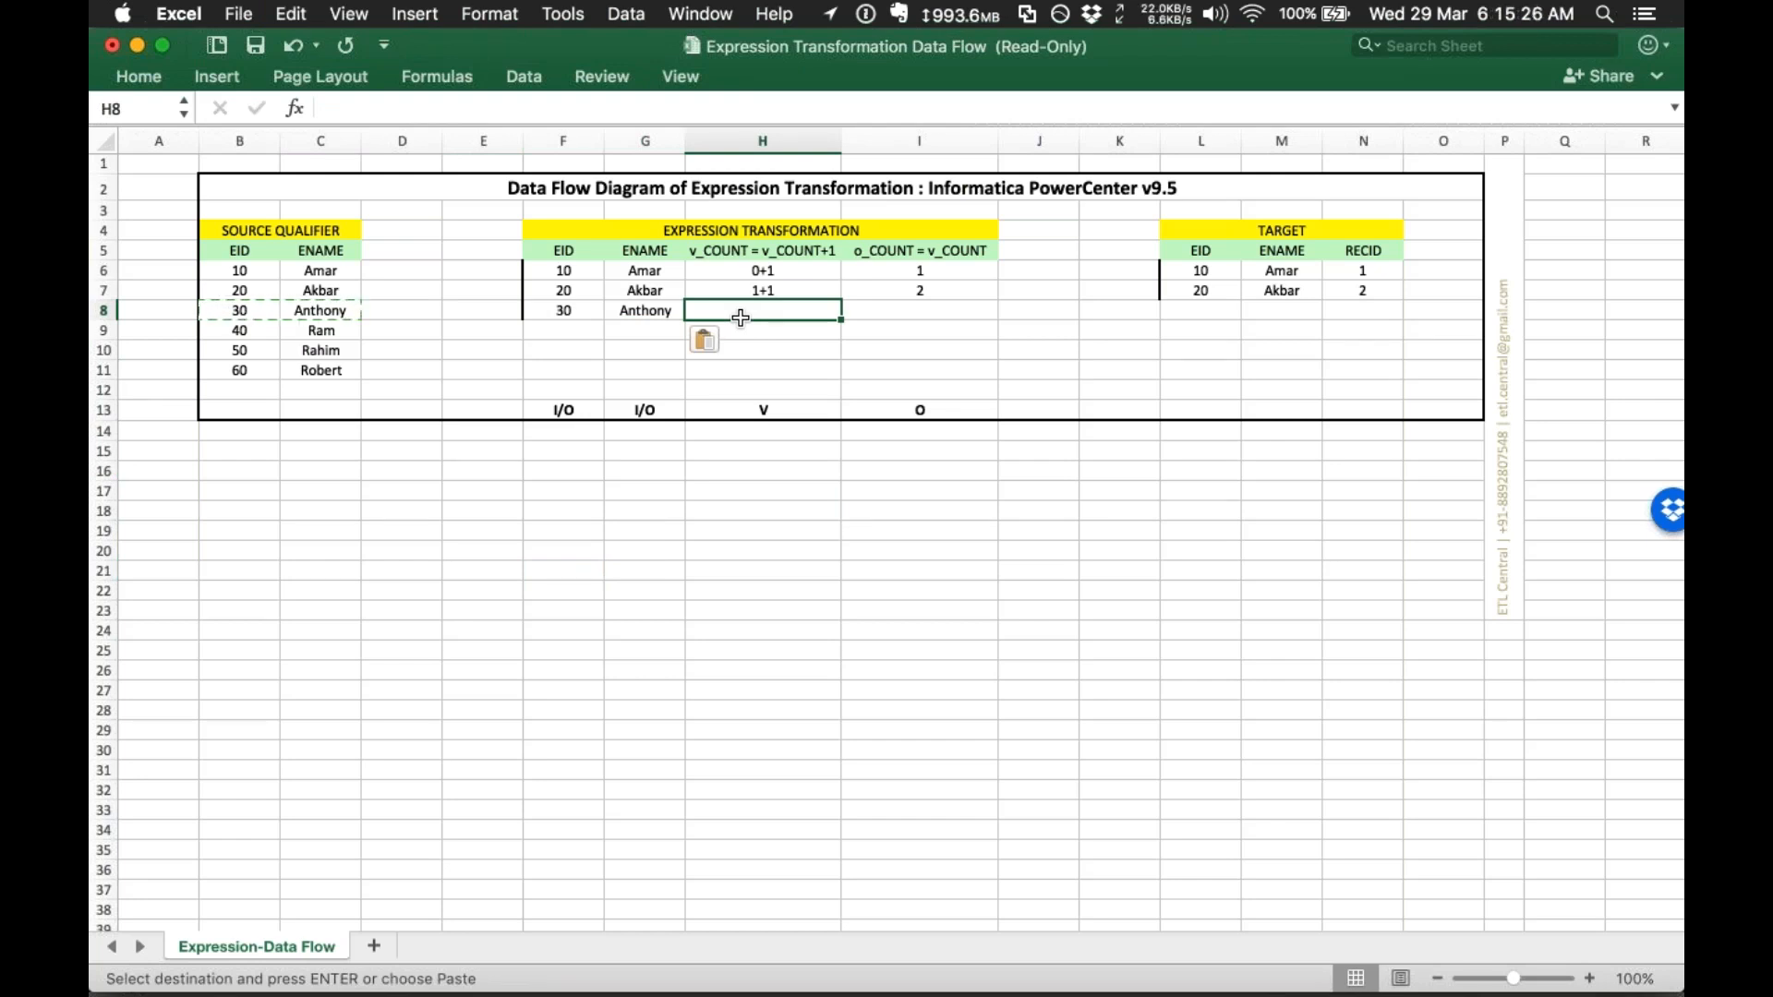
left_click_drag(574, 310, 651, 313)
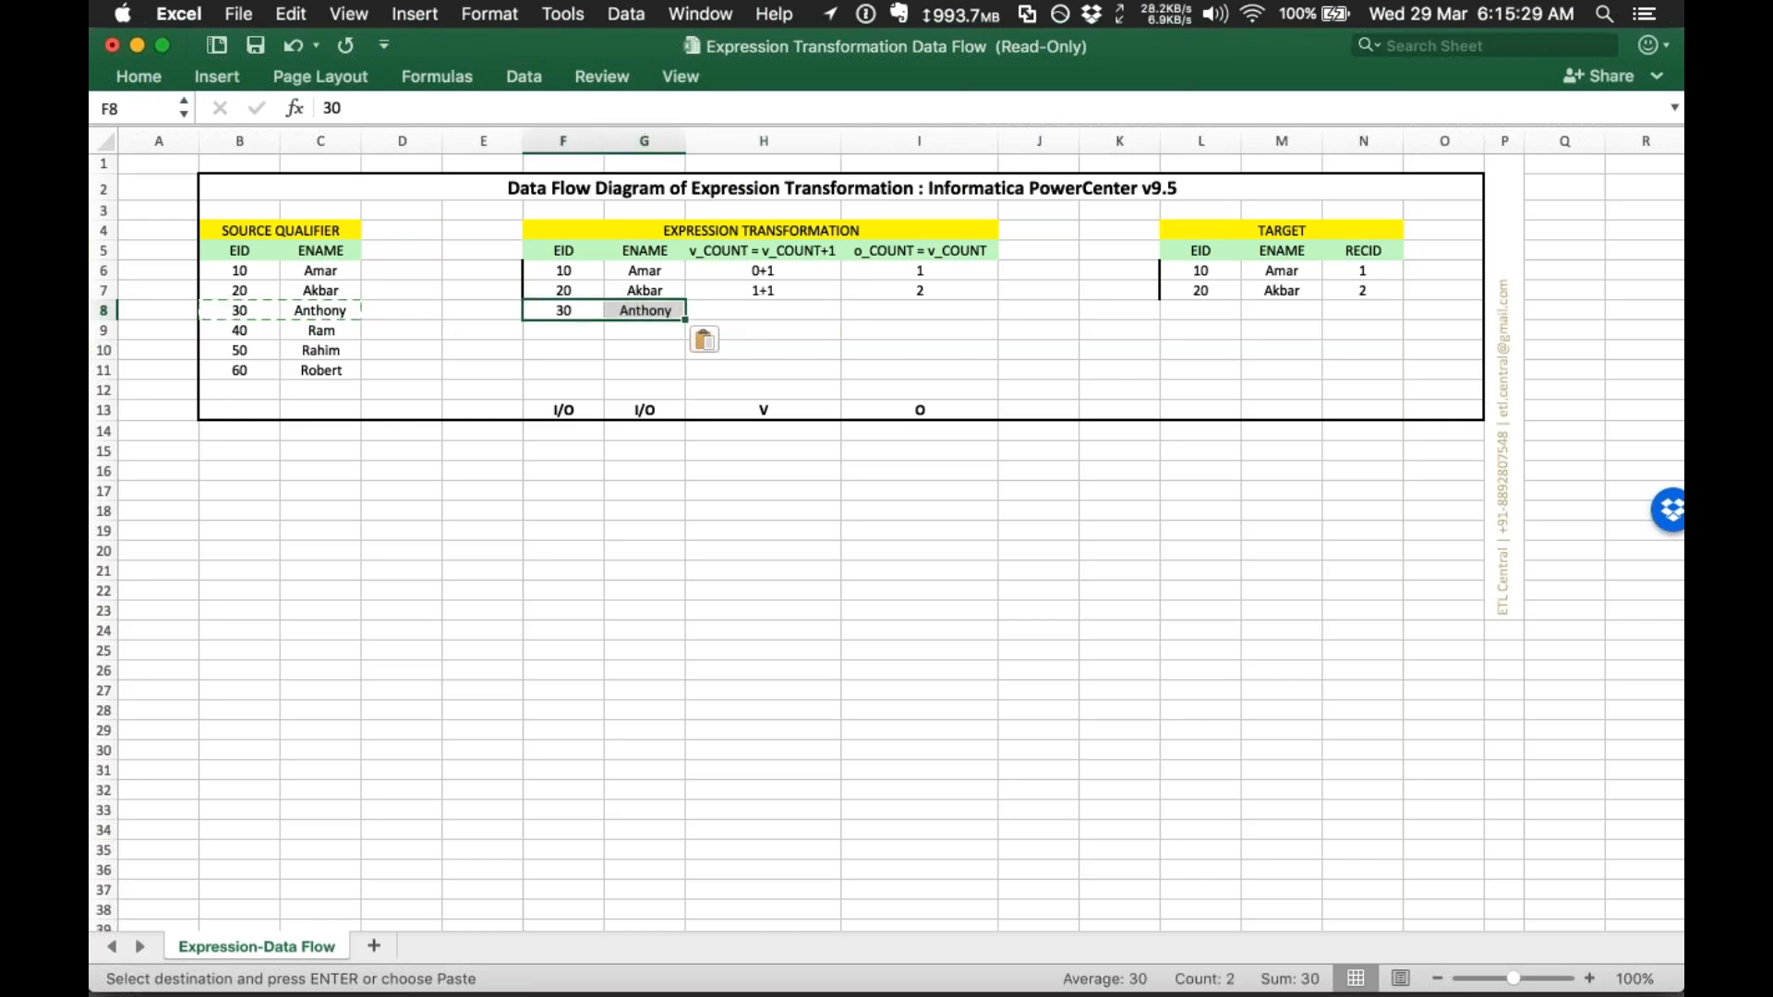
Step: Enter v_COUNT 2+1 and o_COUNT 3 for Anthony, then fill TARGET RECID down to 6
left_click(781, 307)
type("2+1")
key("Tab")
key("alt+Down")
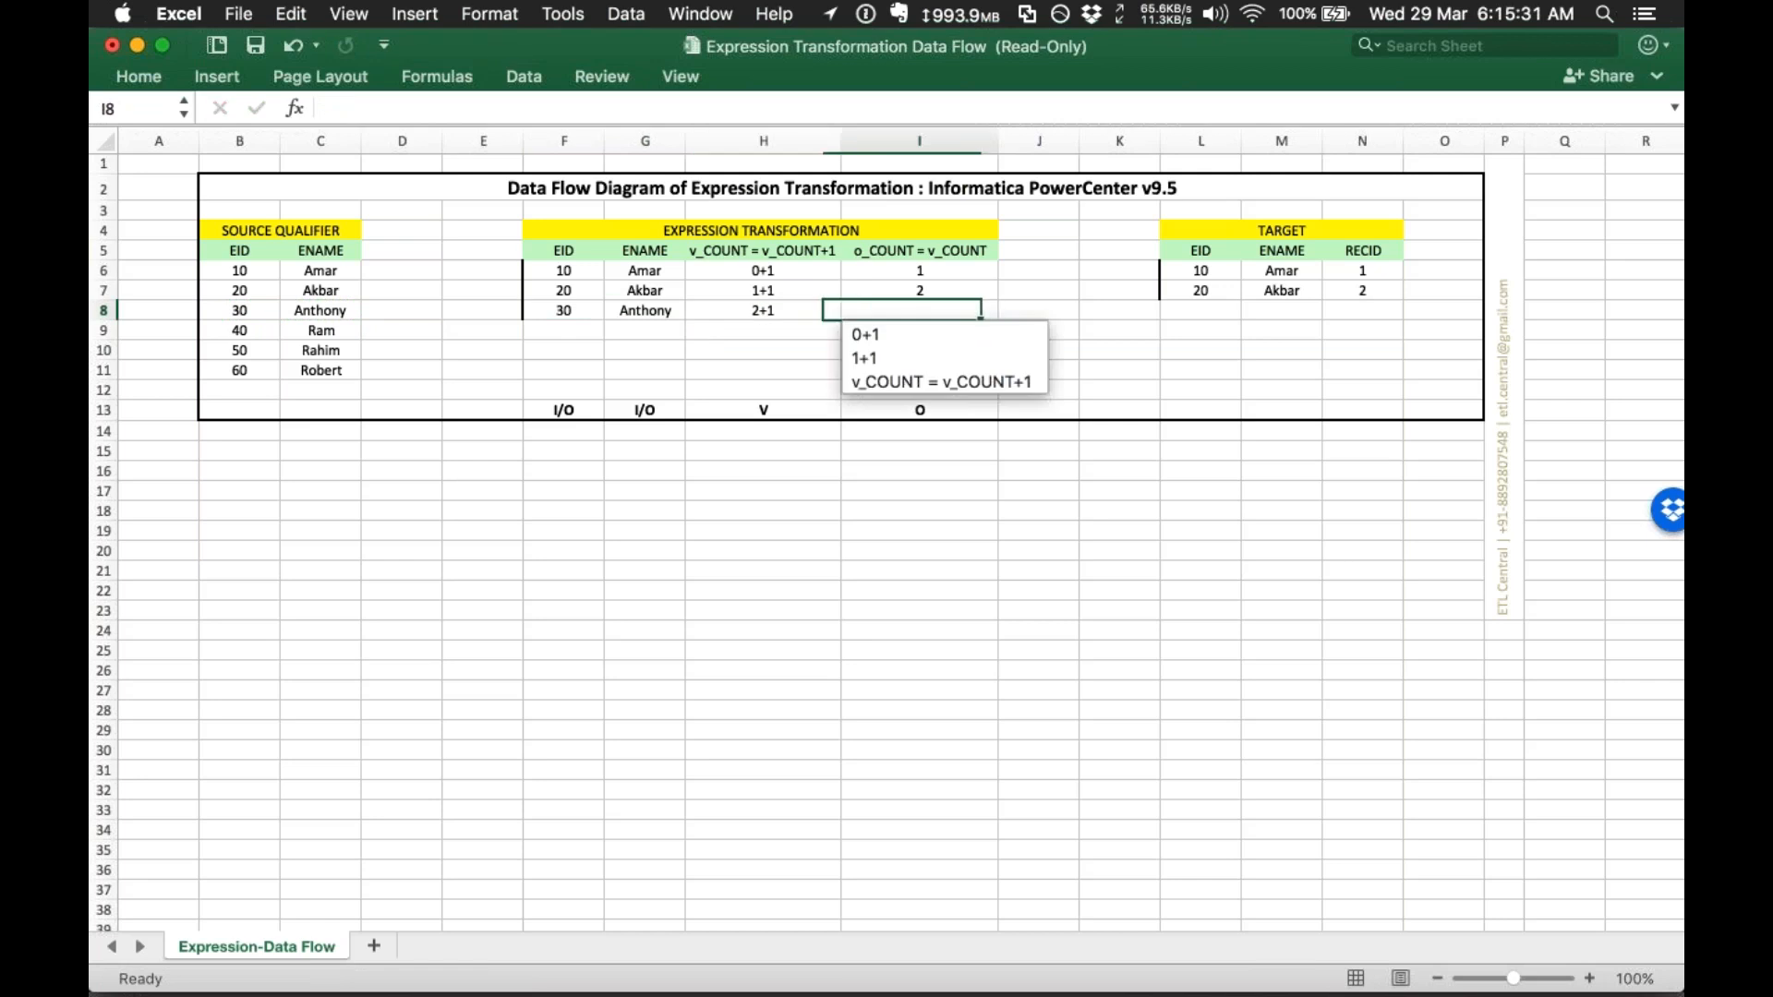
type("3")
key("Tab")
key("alt+Down")
left_click_drag(565, 270, 651, 312)
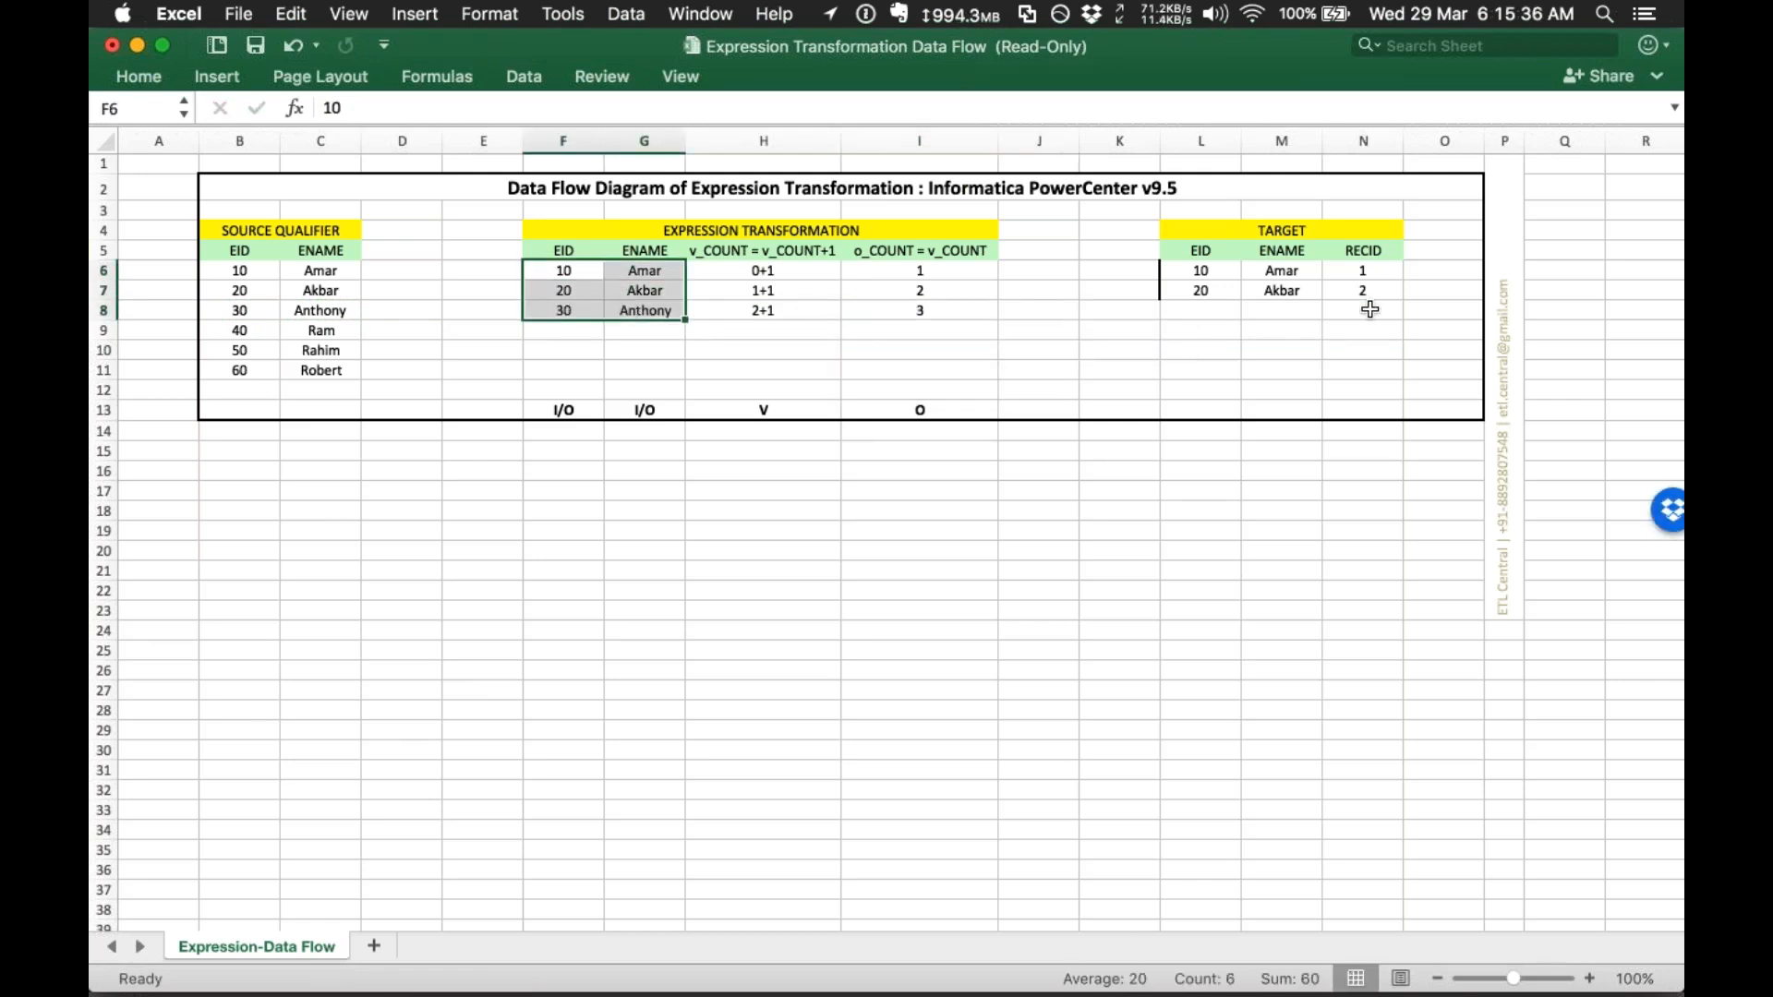
left_click_drag(1369, 270, 1400, 381)
Step: Review the V and O port columns and v_COUNT calculations, then show all open windows
left_click(1372, 491)
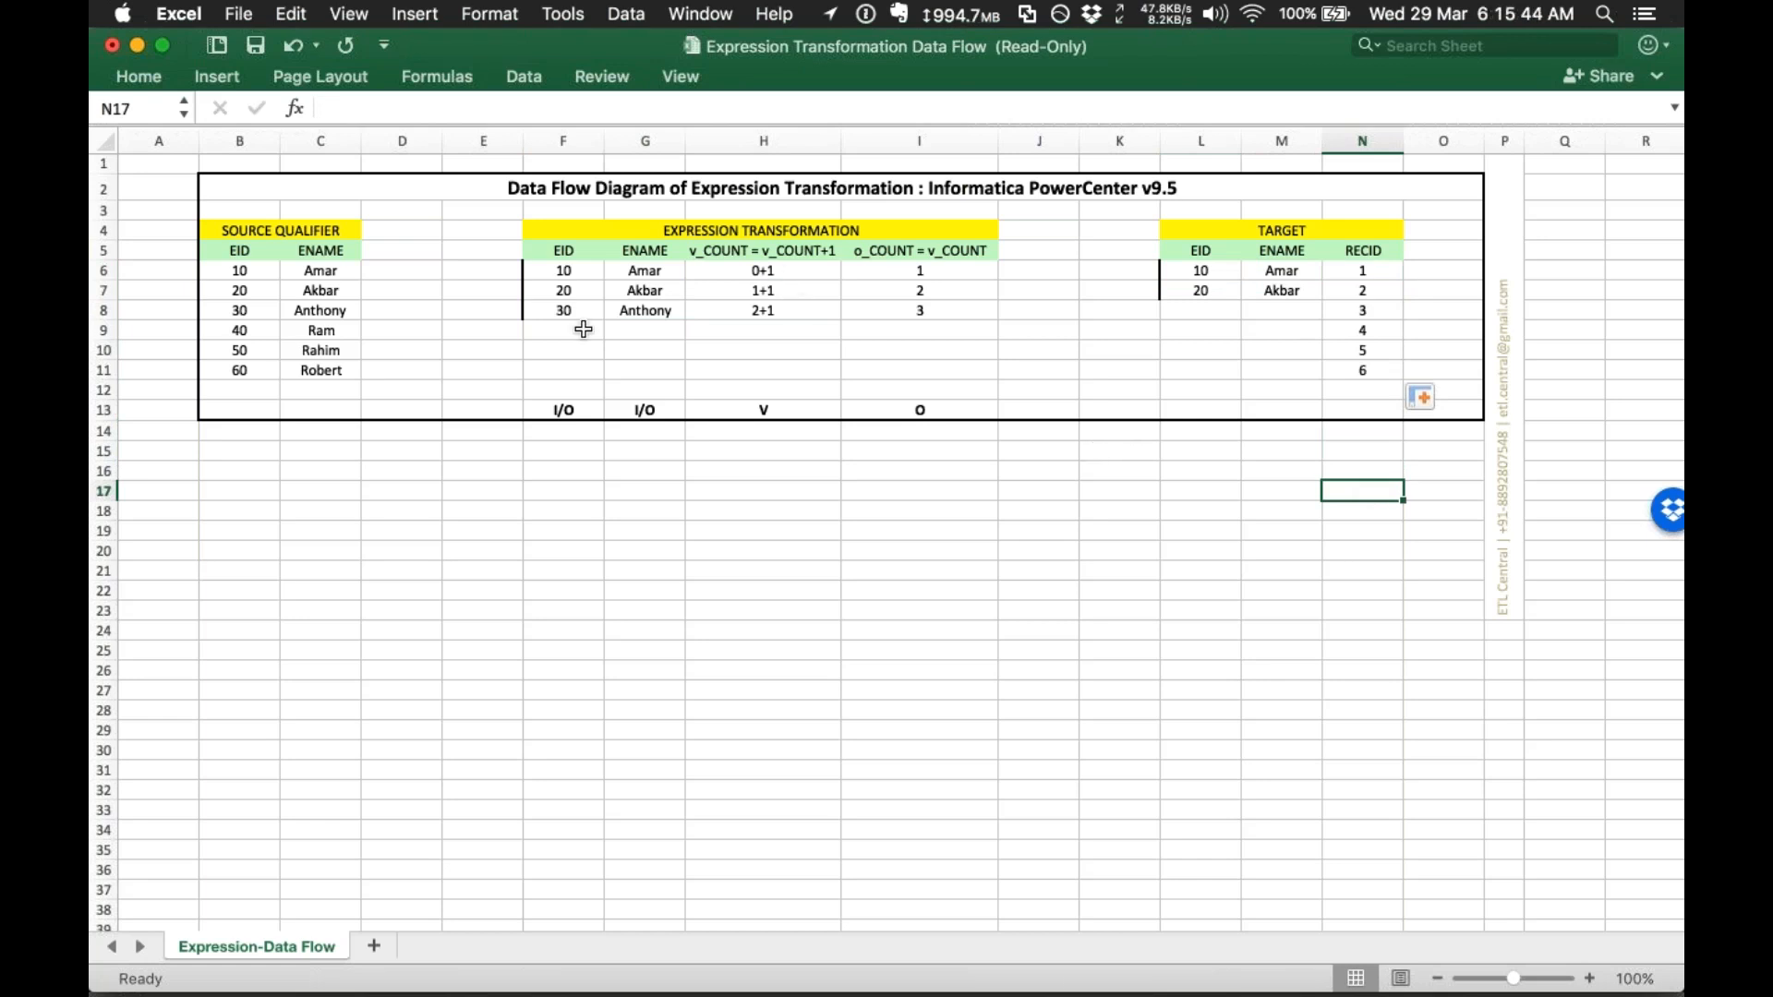
left_click_drag(769, 362, 902, 459)
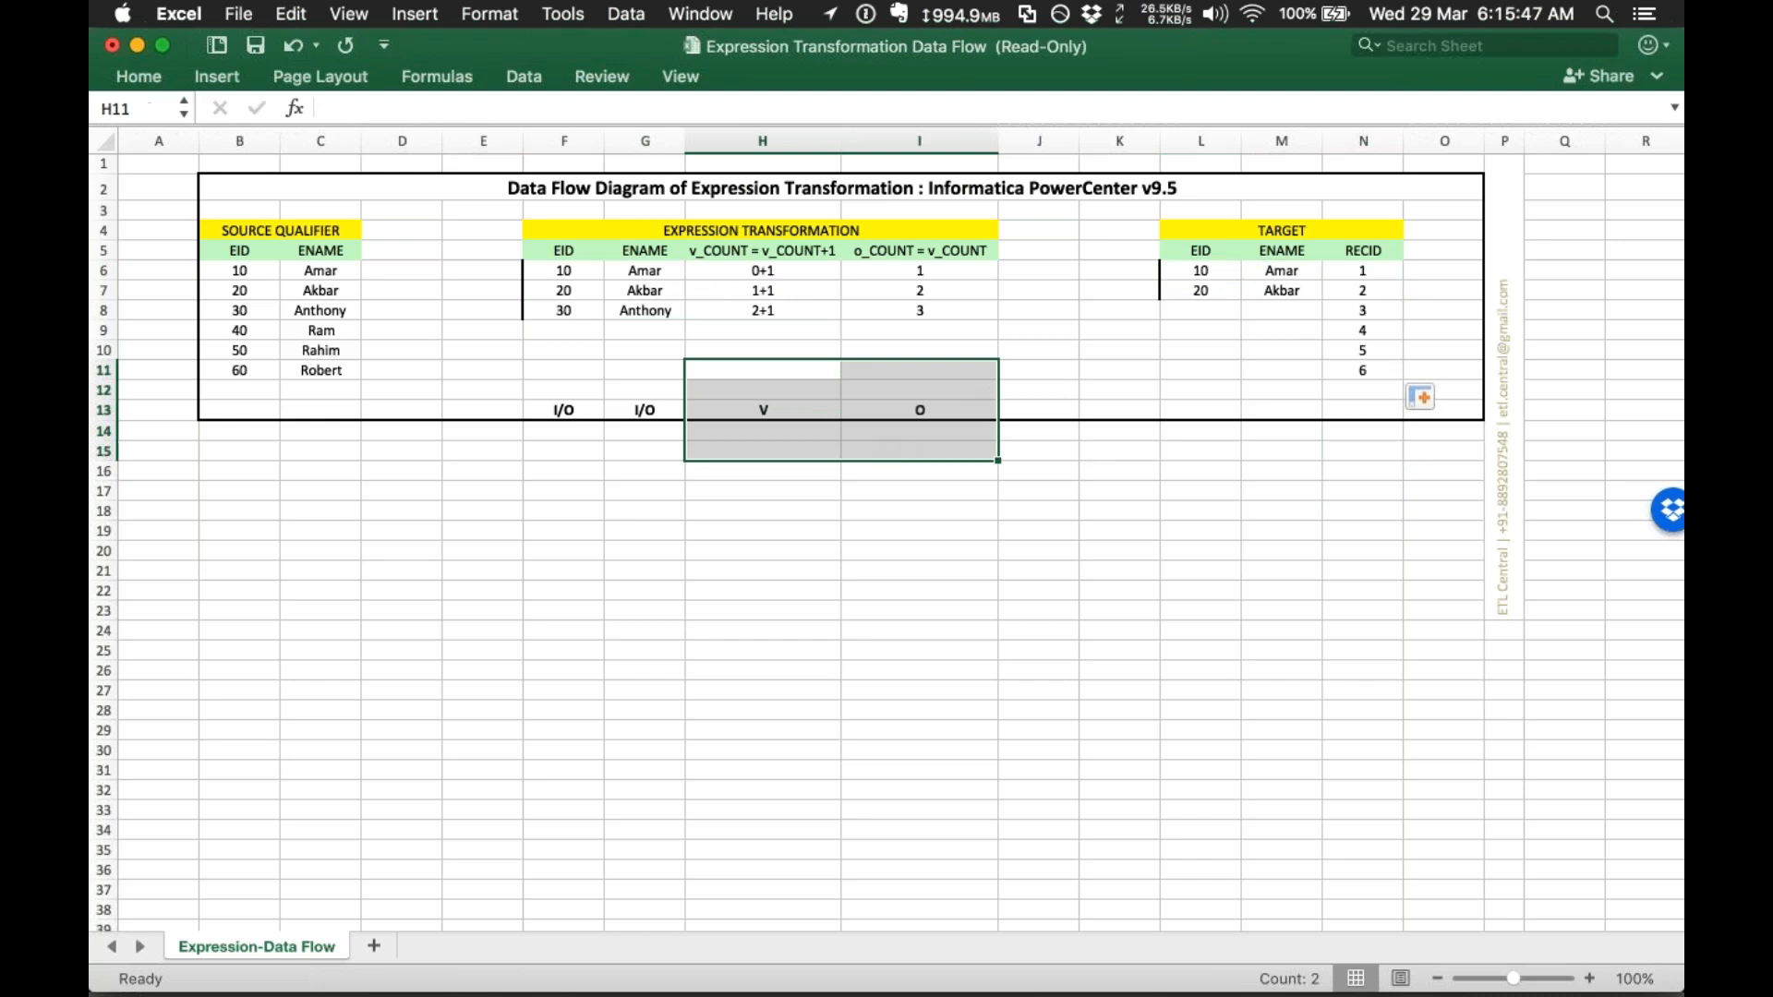
left_click(953, 484)
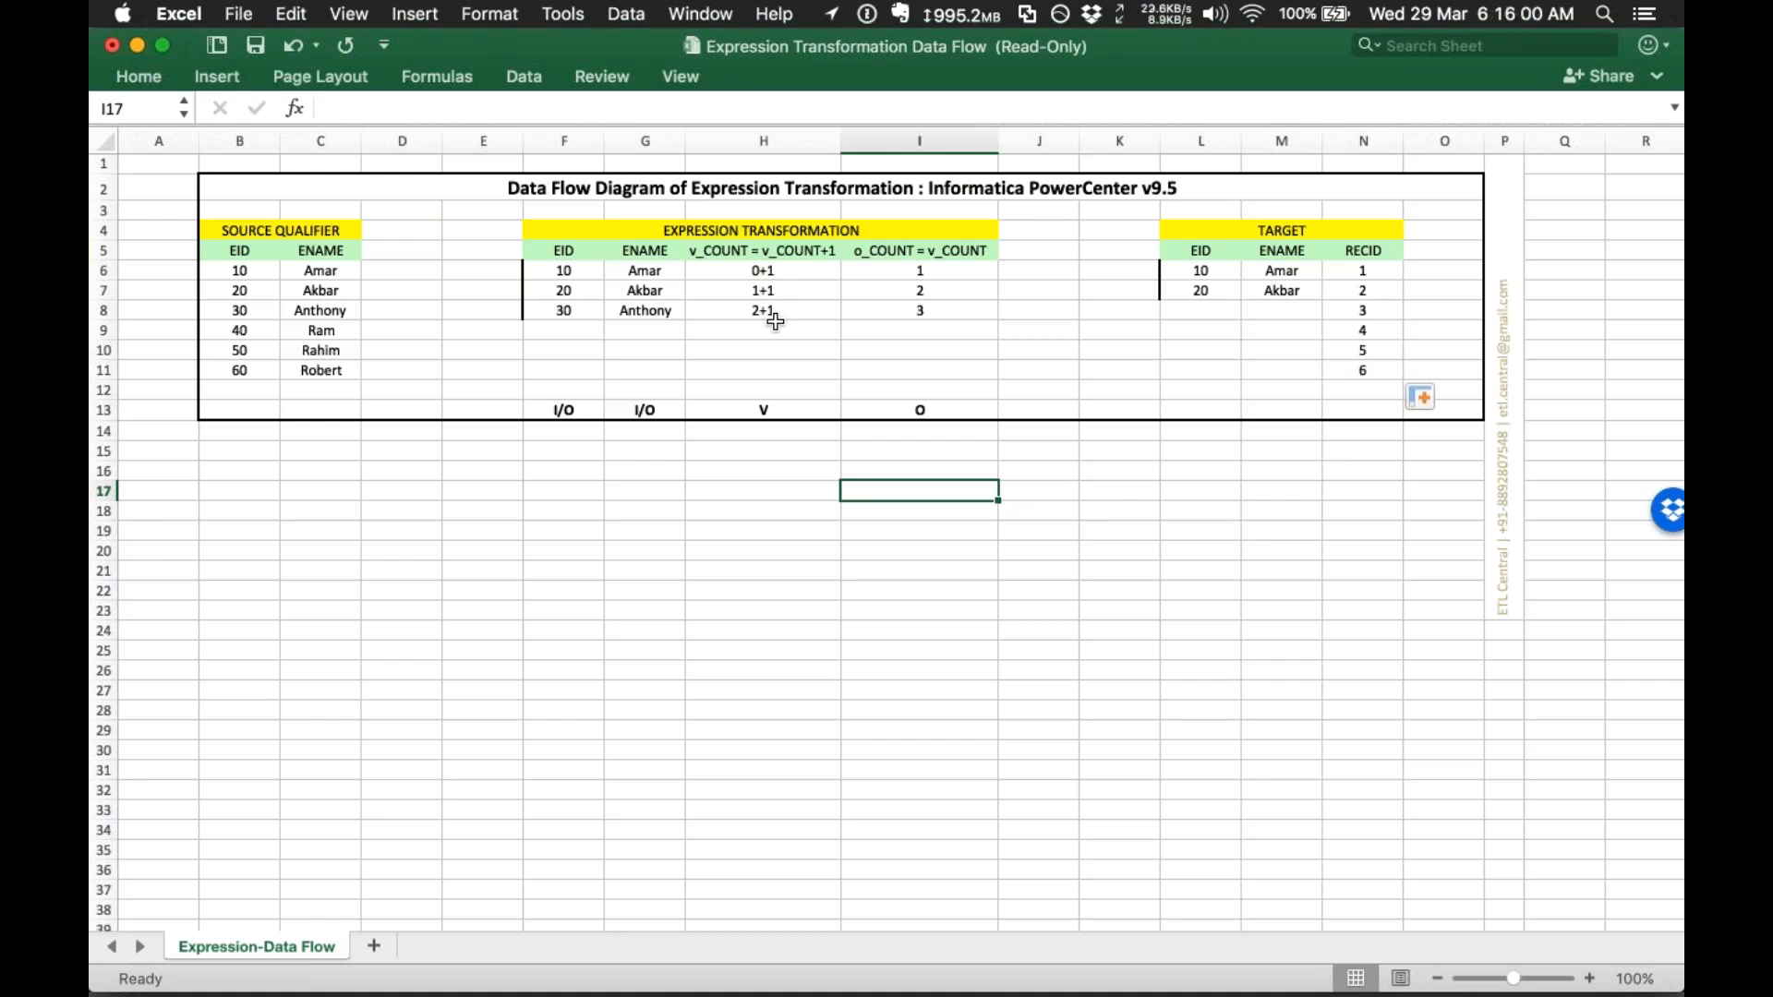
left_click_drag(740, 255, 766, 358)
left_click(883, 339)
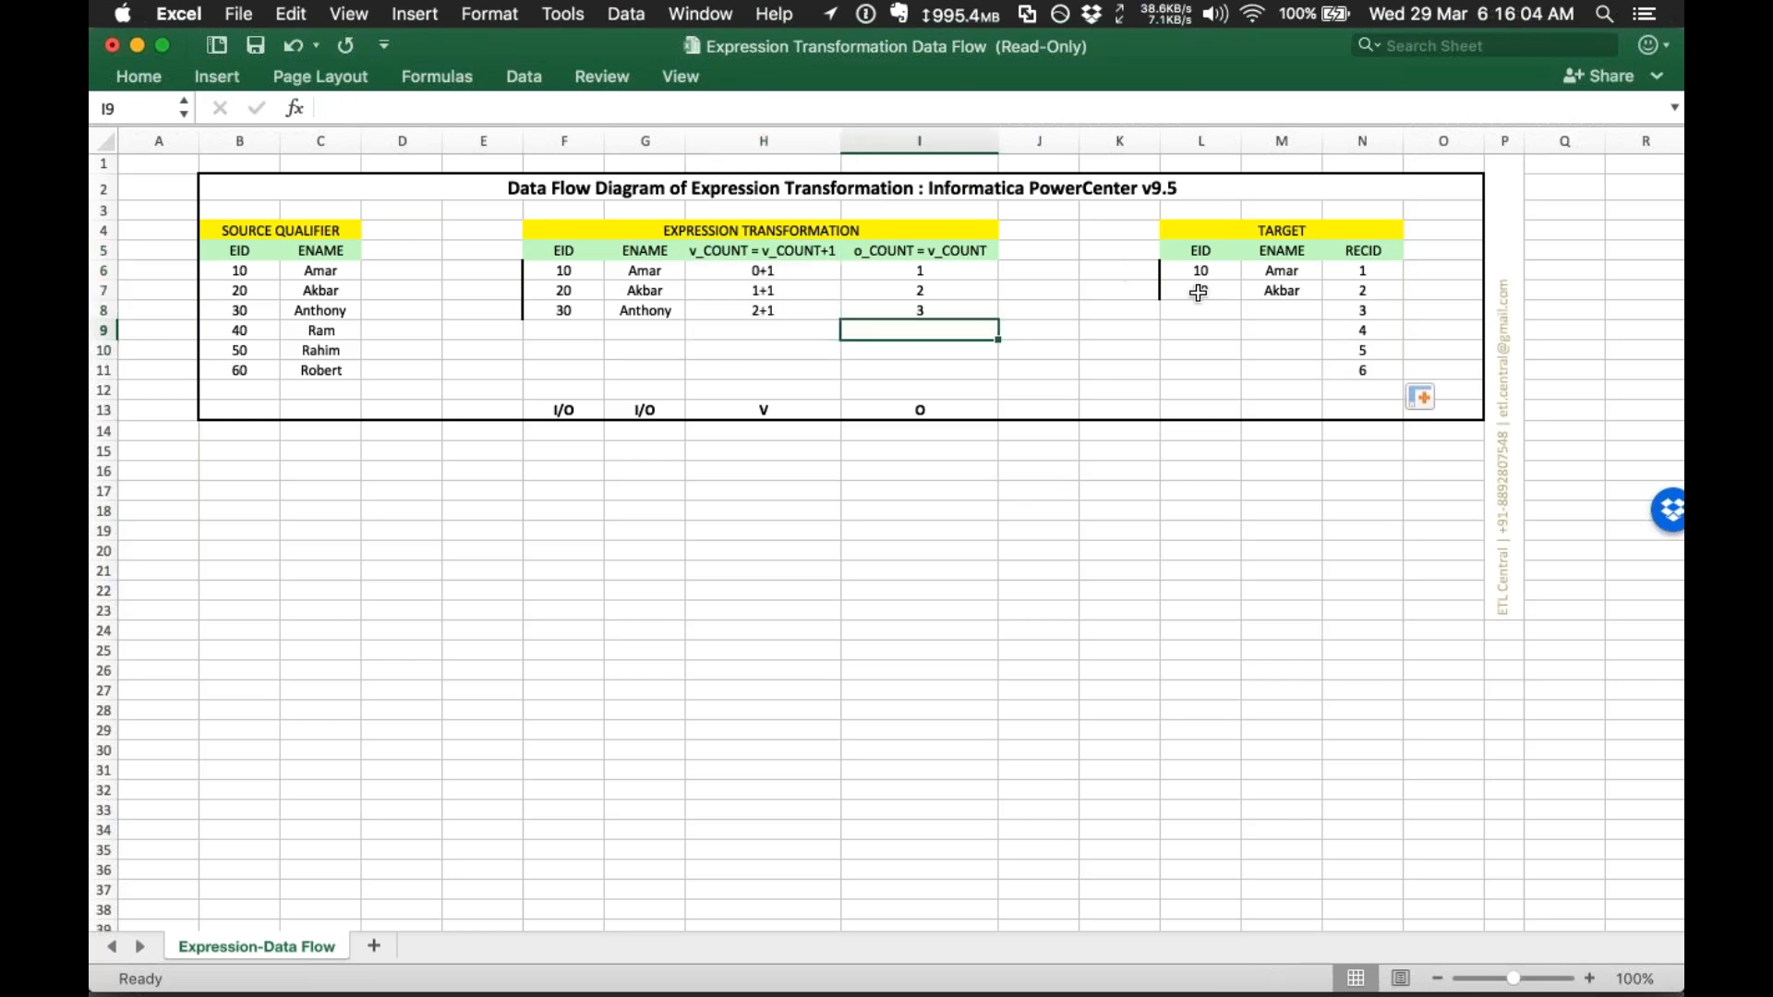
left_click(1210, 375)
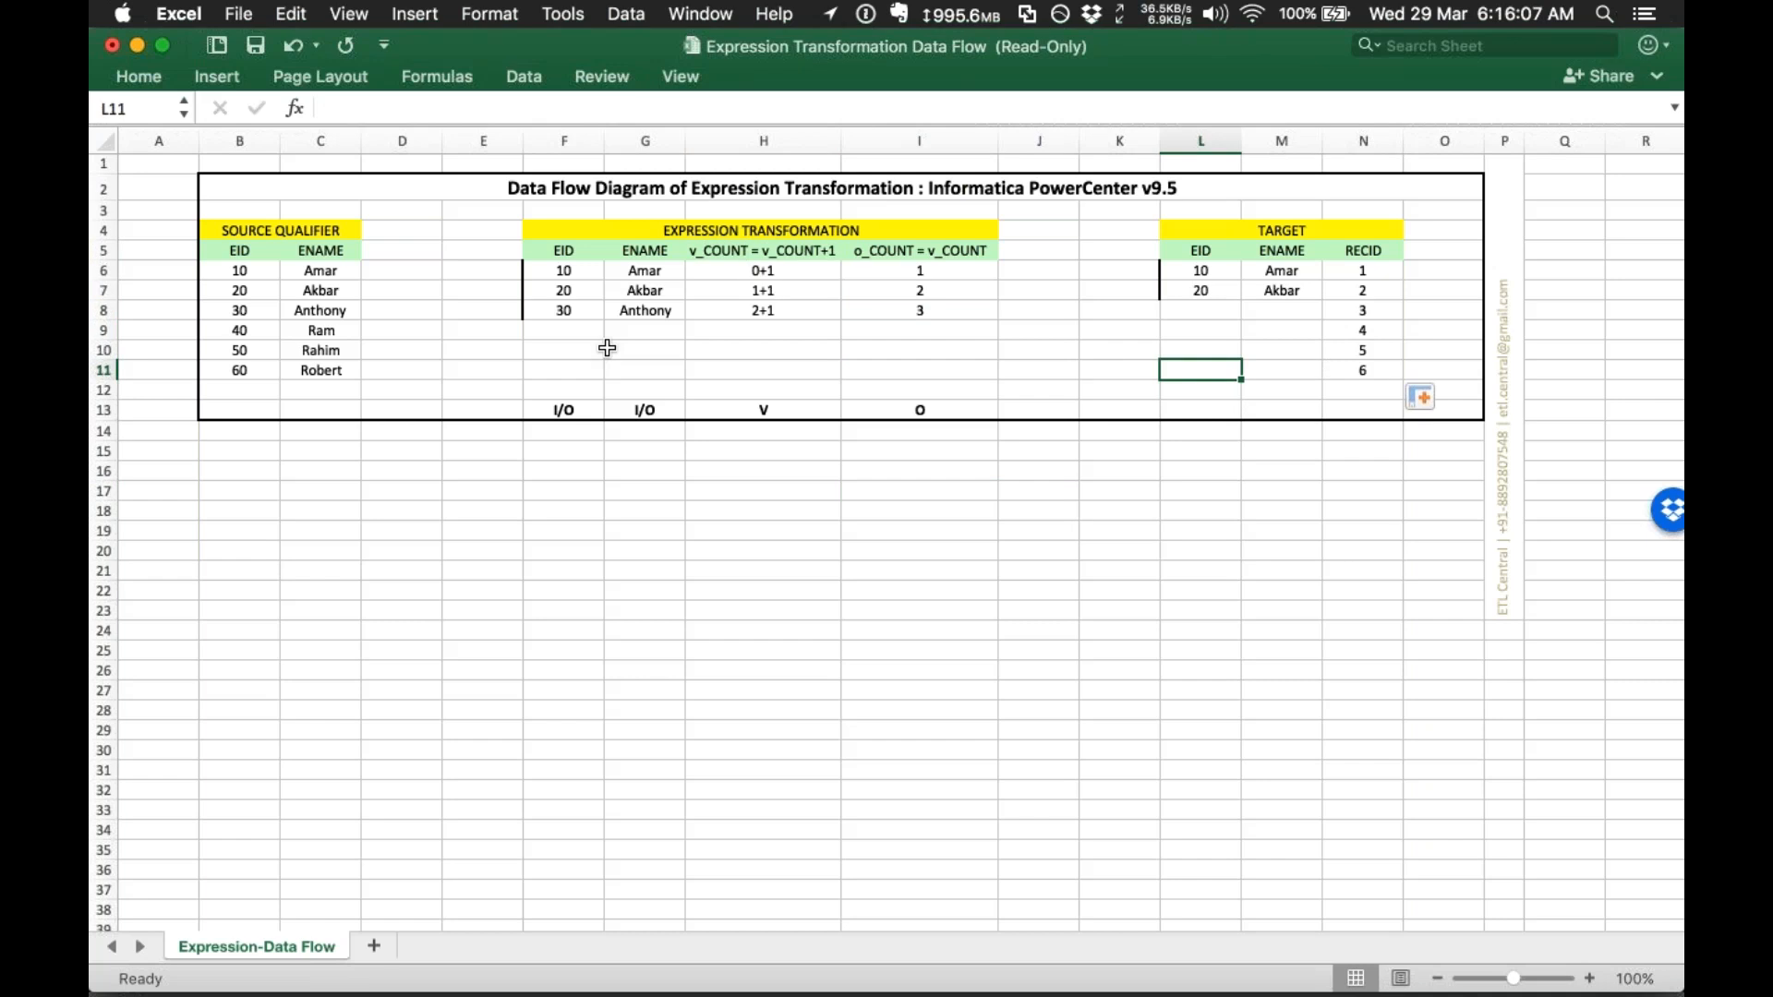
key("ctrl+Up")
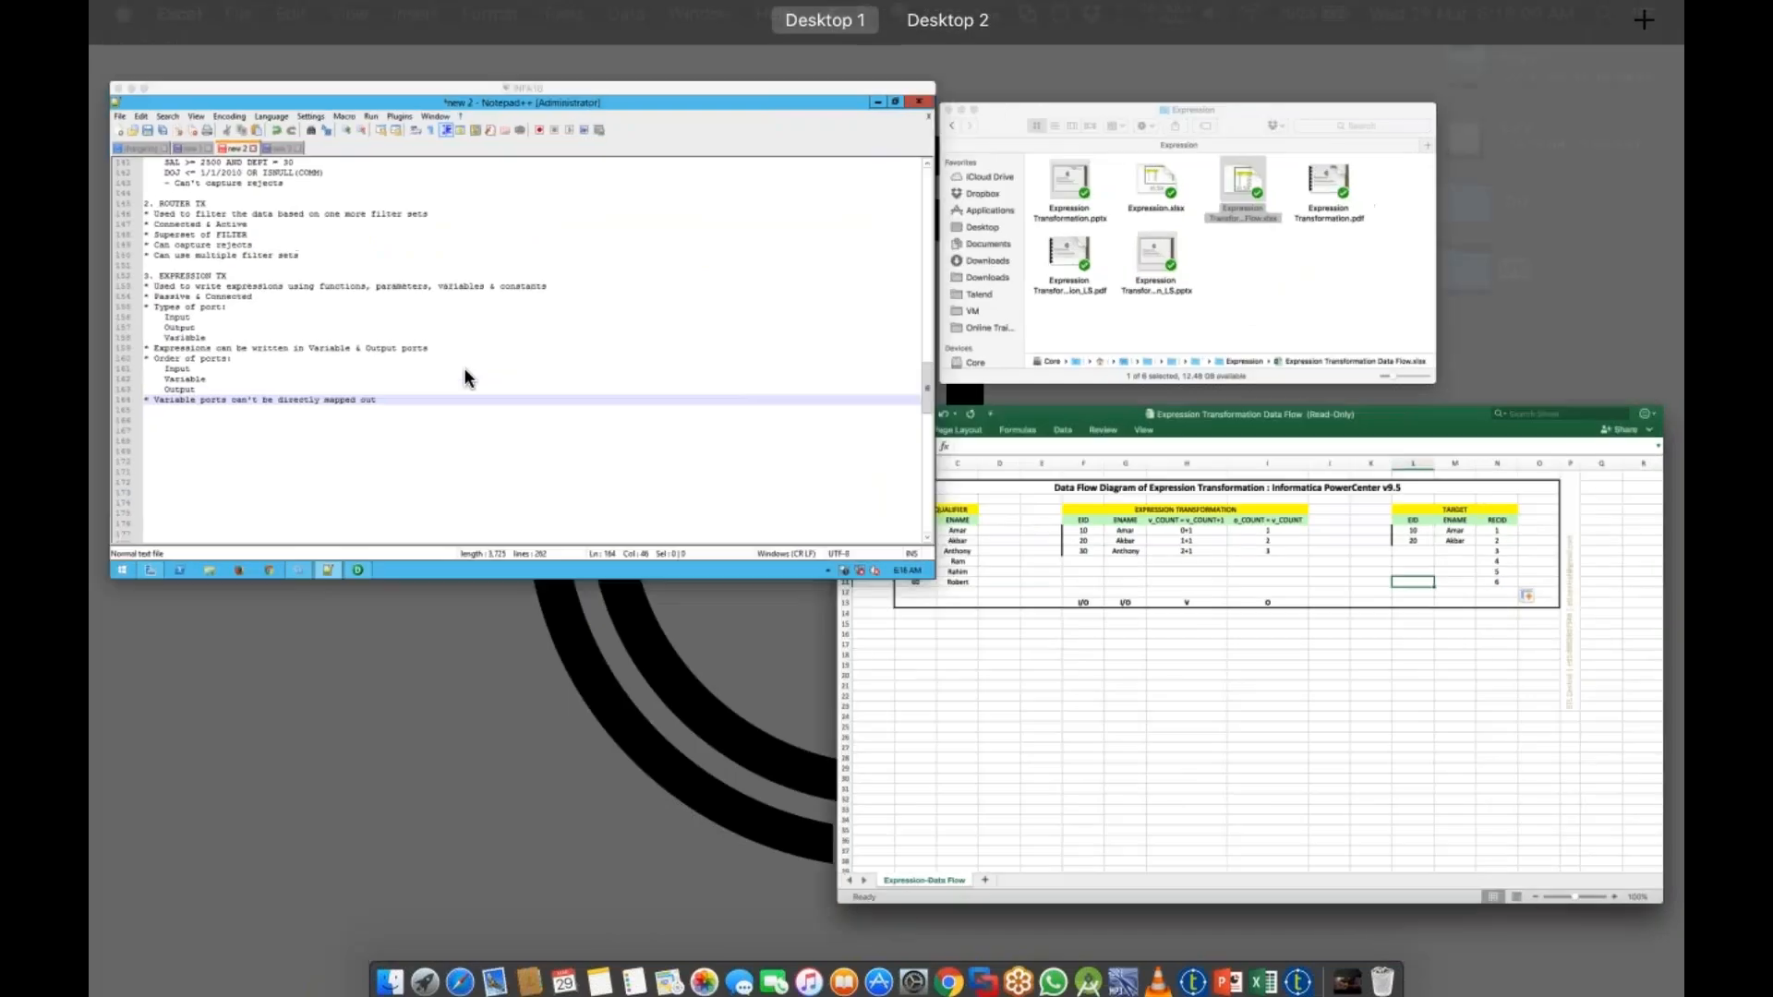
Step: Switch to Notepad++ and highlight the 'Order of ports' note lines
left_click(463, 367)
left_click_drag(176, 564, 264, 624)
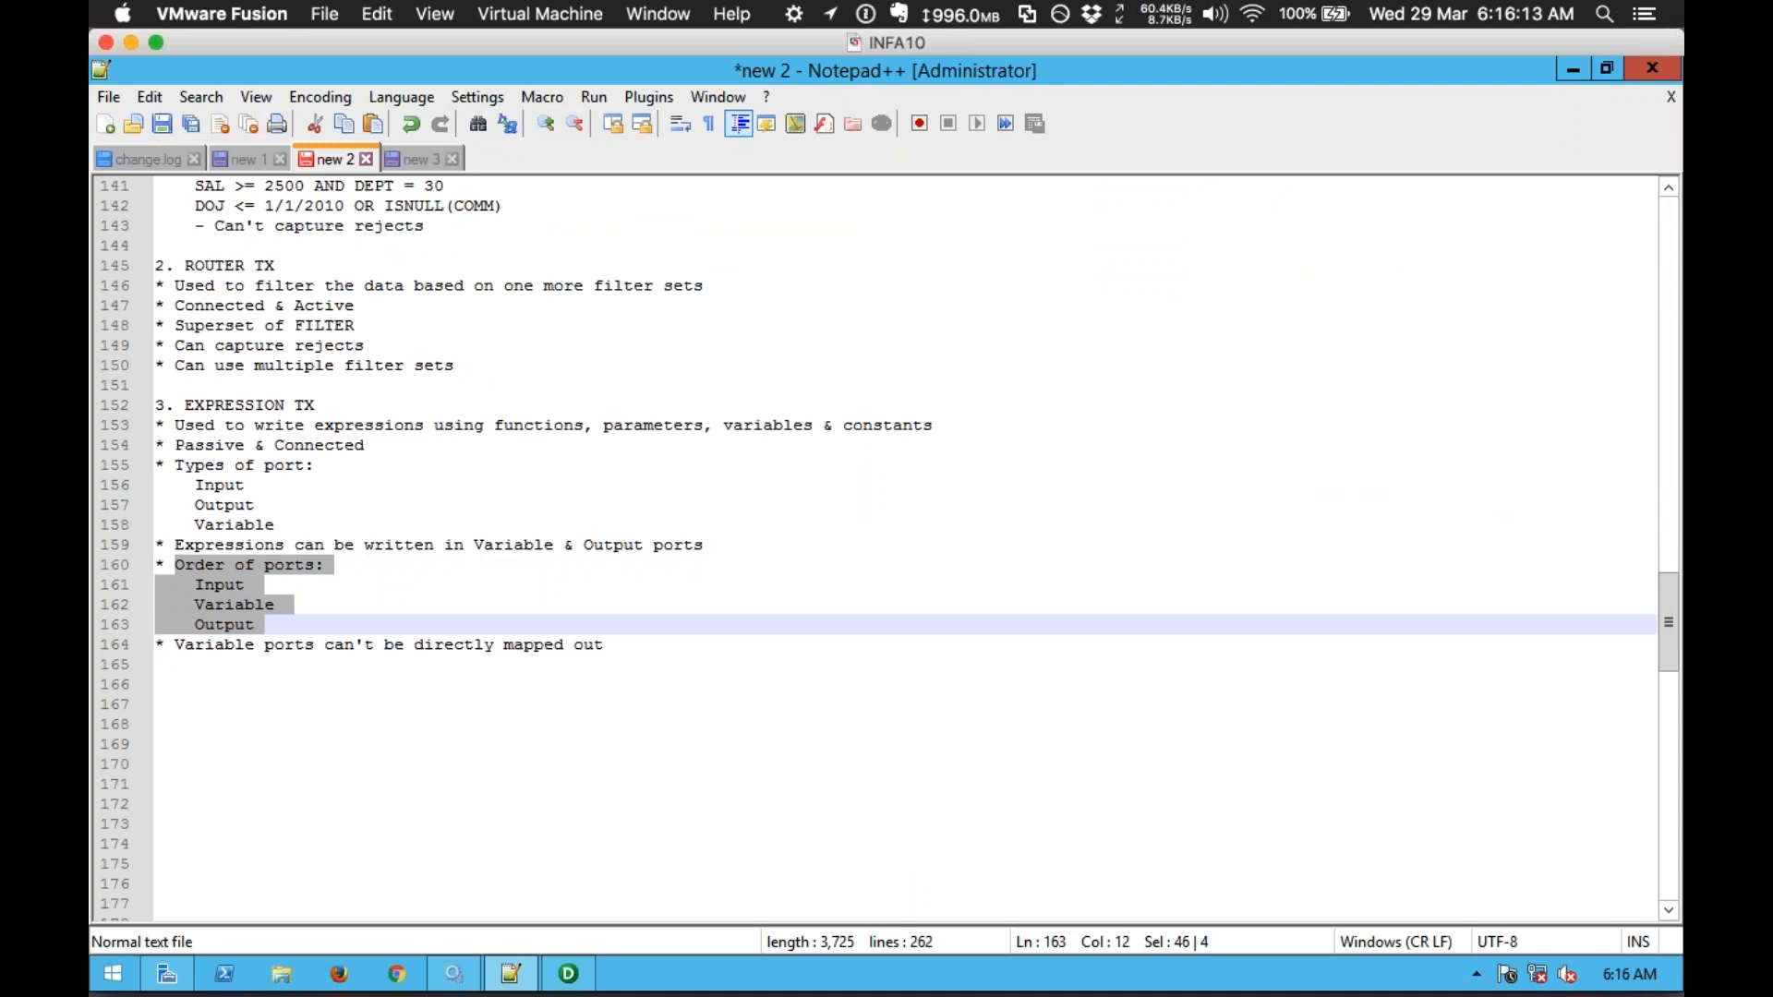
left_click(280, 627)
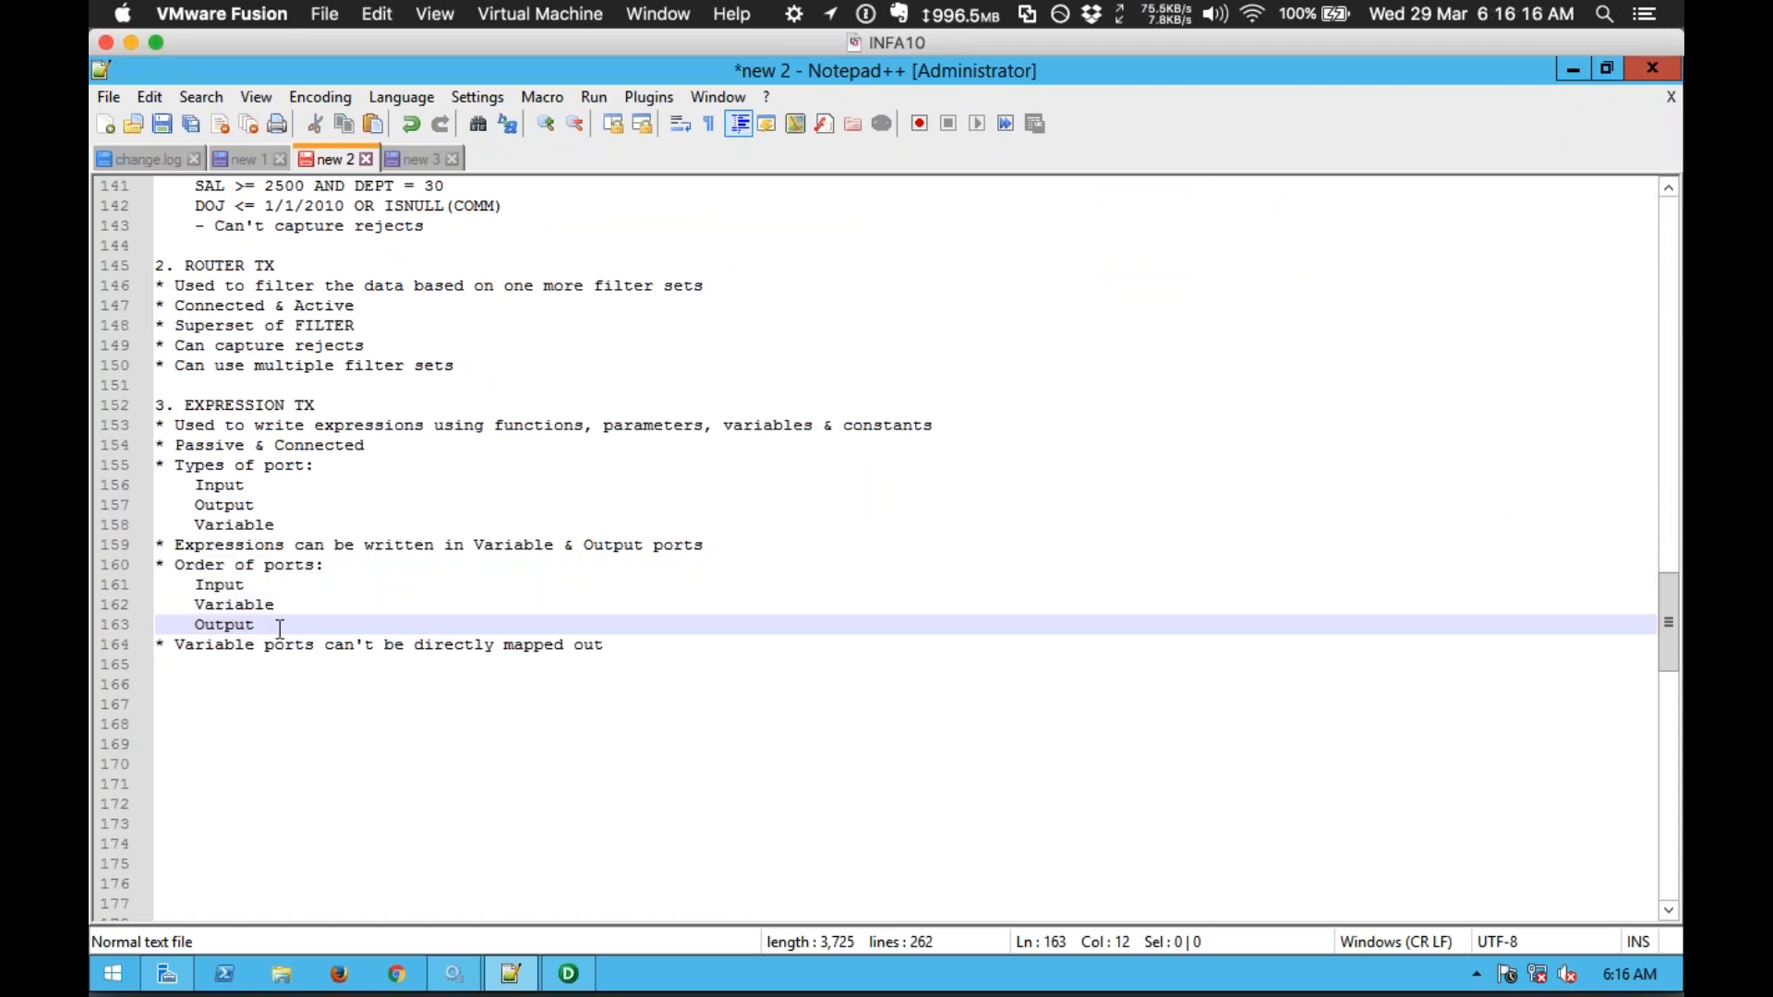
Step: Return to the data flow workbook and point out the I/O, I/O, V and O port types
key("ctrl+Up")
left_click(645, 313)
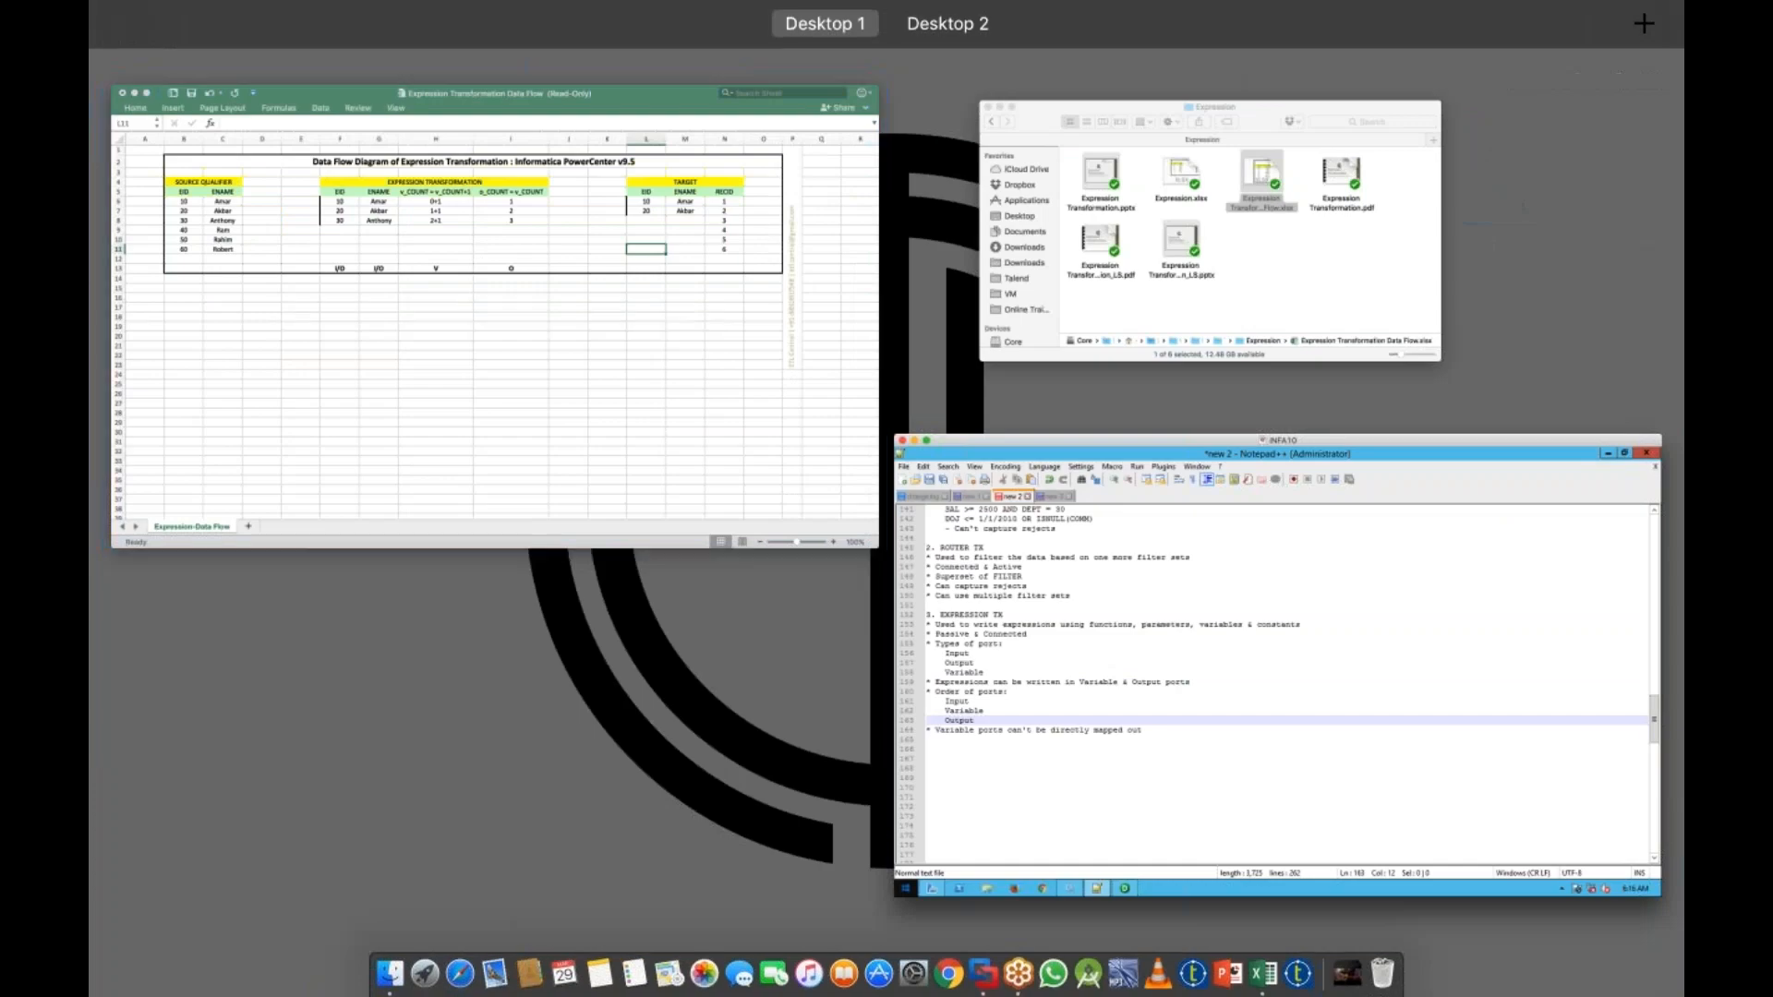
left_click_drag(532, 376, 633, 418)
left_click_drag(745, 392, 763, 443)
left_click_drag(903, 395, 912, 434)
Step: Copy EID, ENAME, o_COUNT = v_COUNT and v_COUNT = v_COUNT+1 headers into row 16 in that order
left_click(762, 451)
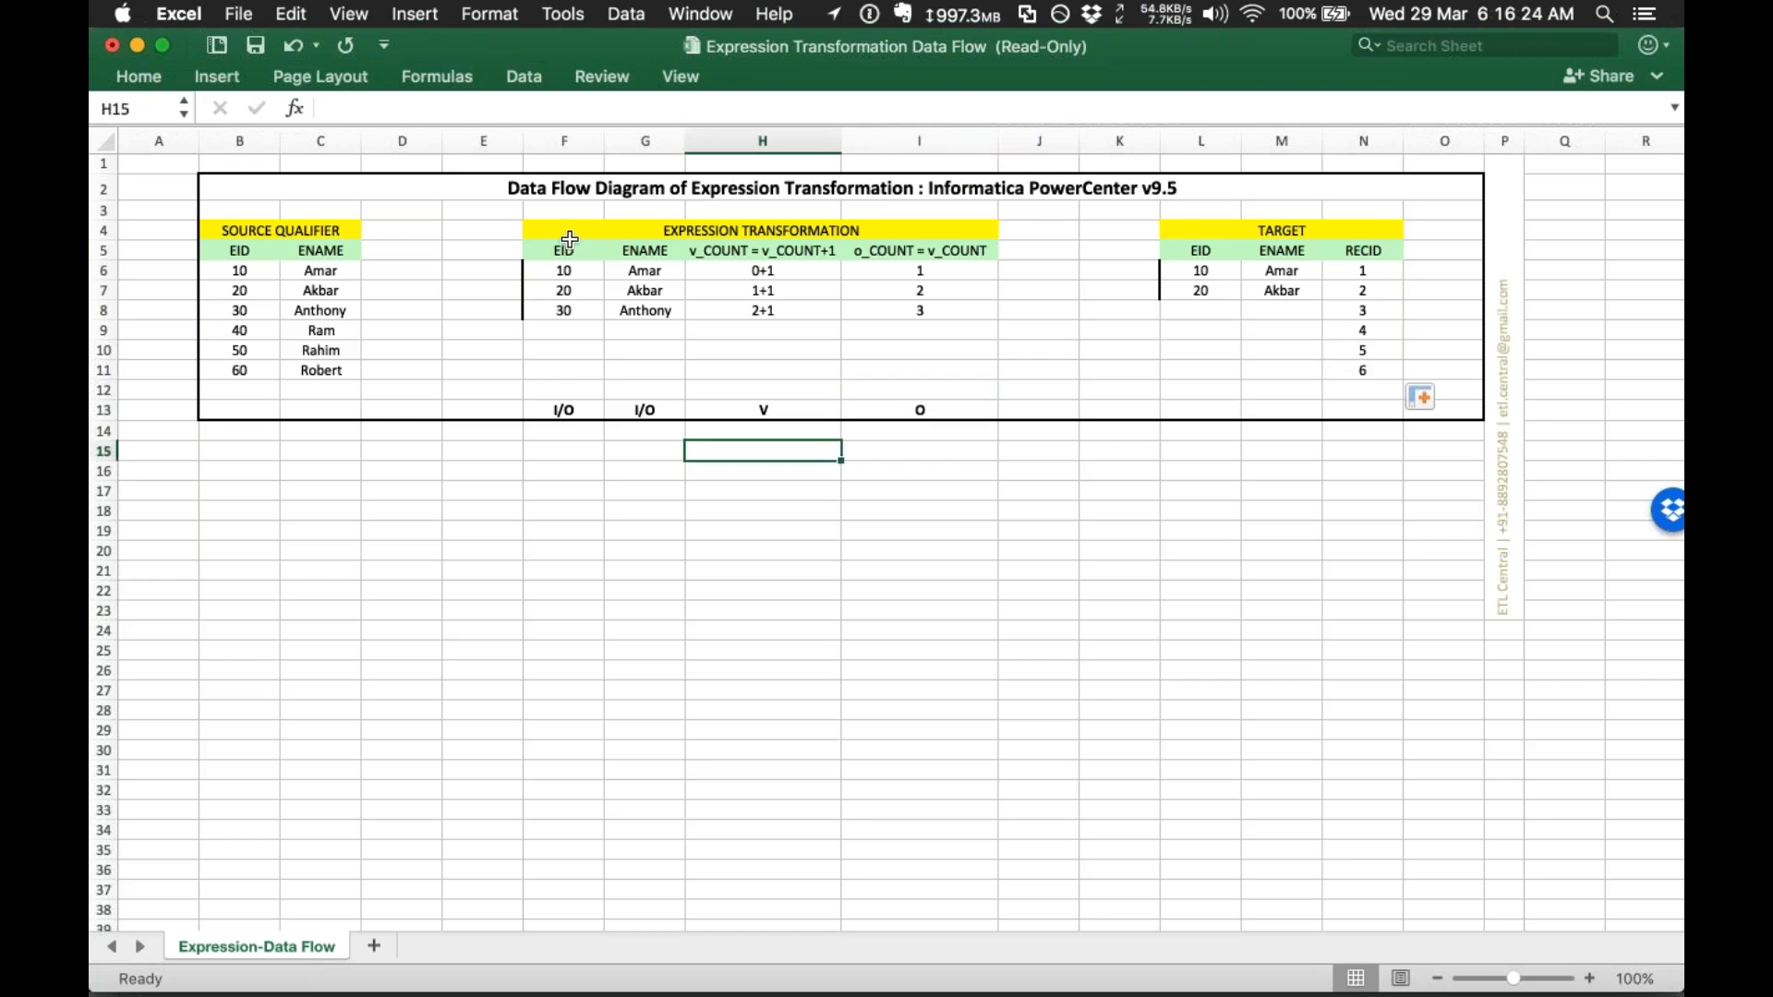
left_click_drag(564, 247, 645, 250)
key("super+c")
left_click(565, 476)
key("super+v")
left_click(918, 250)
key("super+c")
left_click(739, 473)
key("super+v")
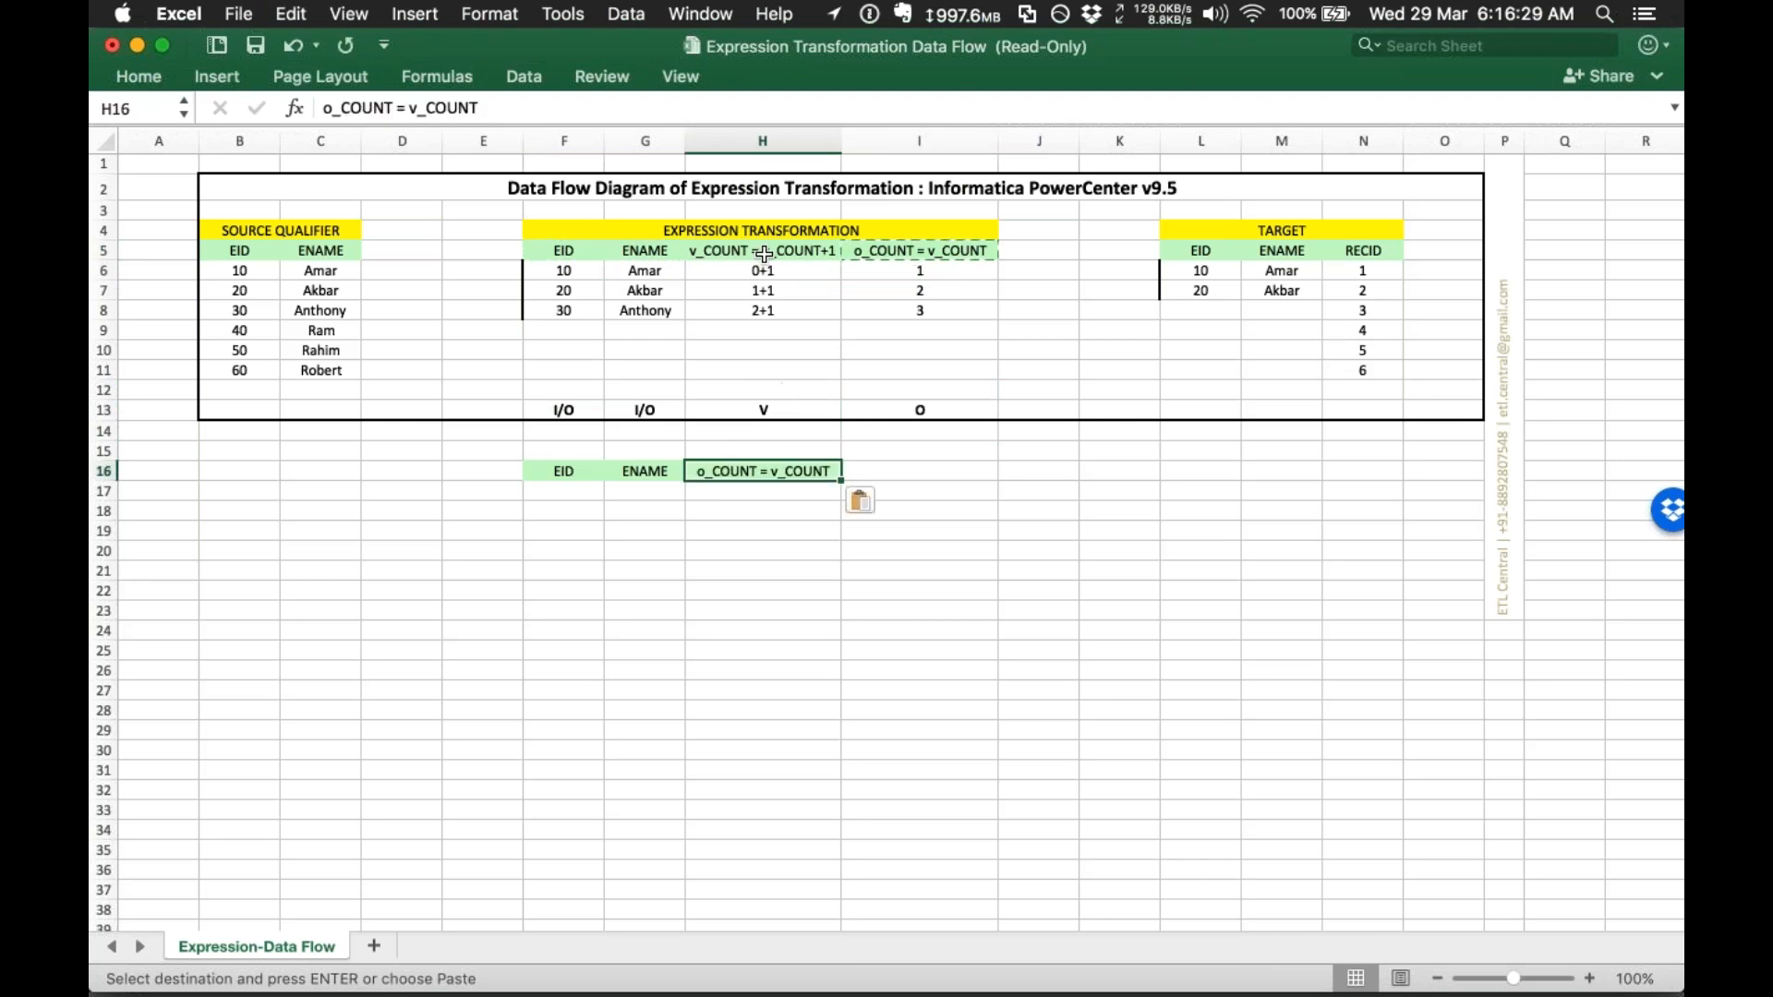
left_click(765, 255)
key("super+c")
left_click(905, 470)
key("super+v")
left_click(780, 513)
Step: Place port labels I/O, I/O, O, V in row 15 above the reordered headers
double_click(559, 413)
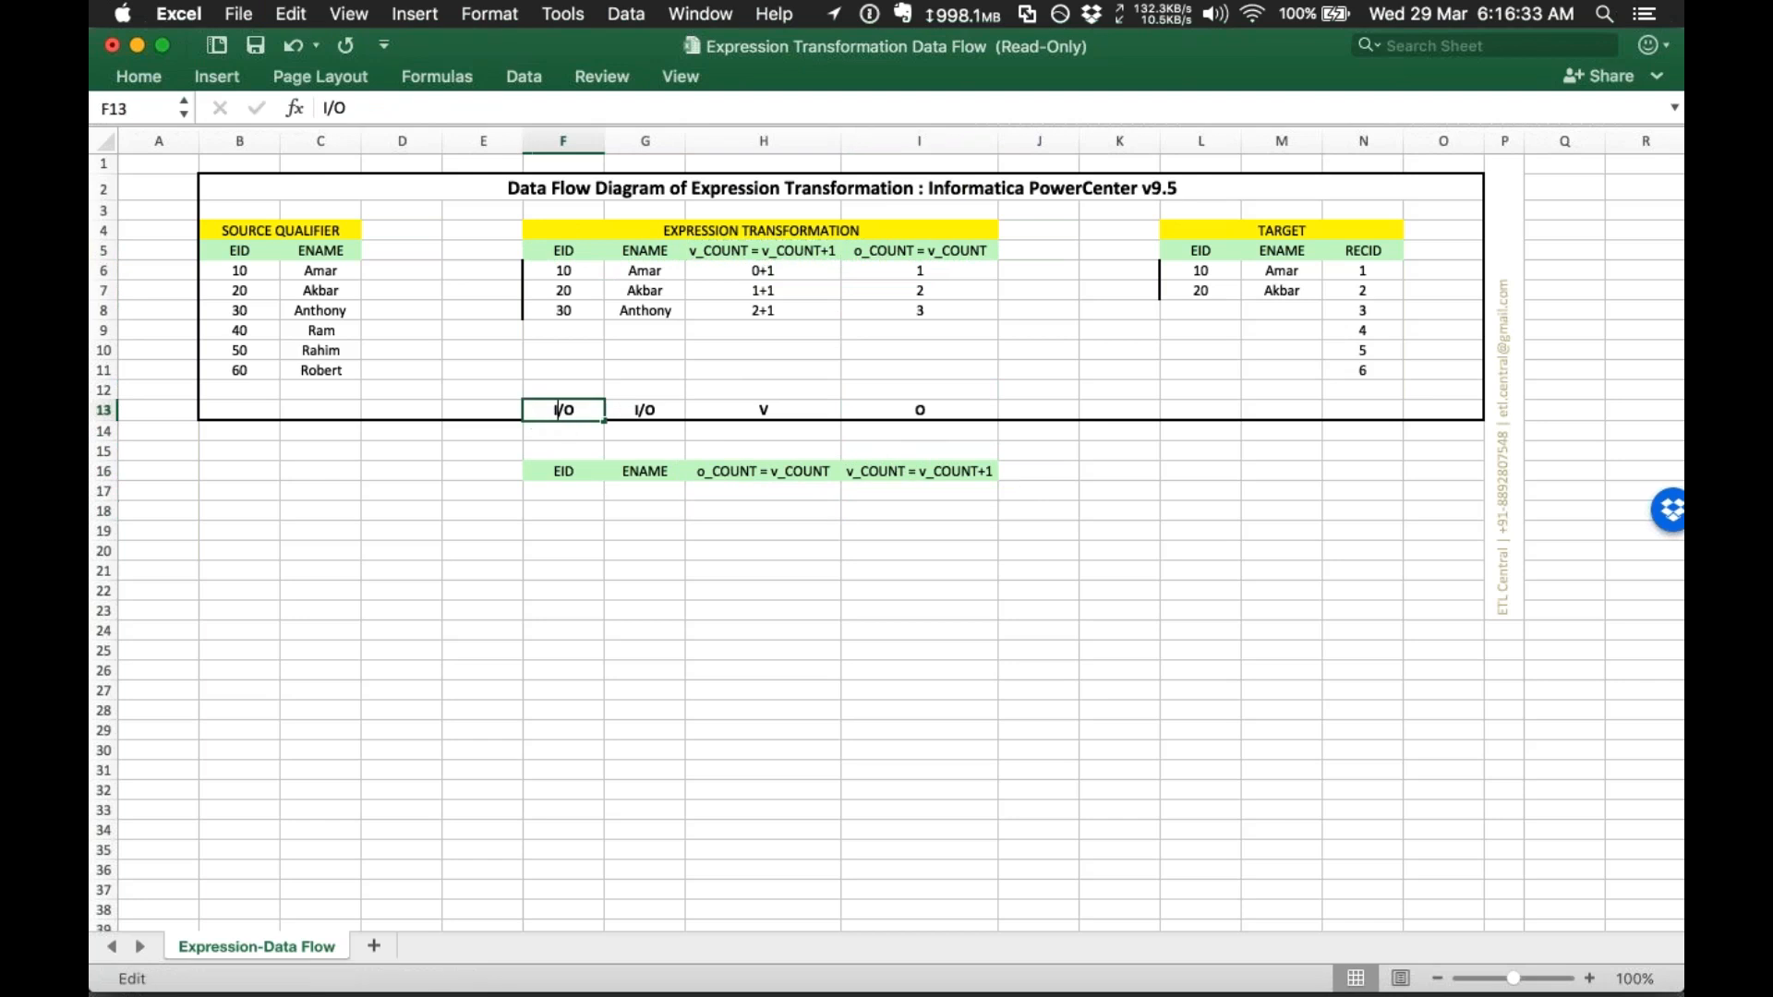
left_click_drag(636, 417, 565, 413)
key("super+c")
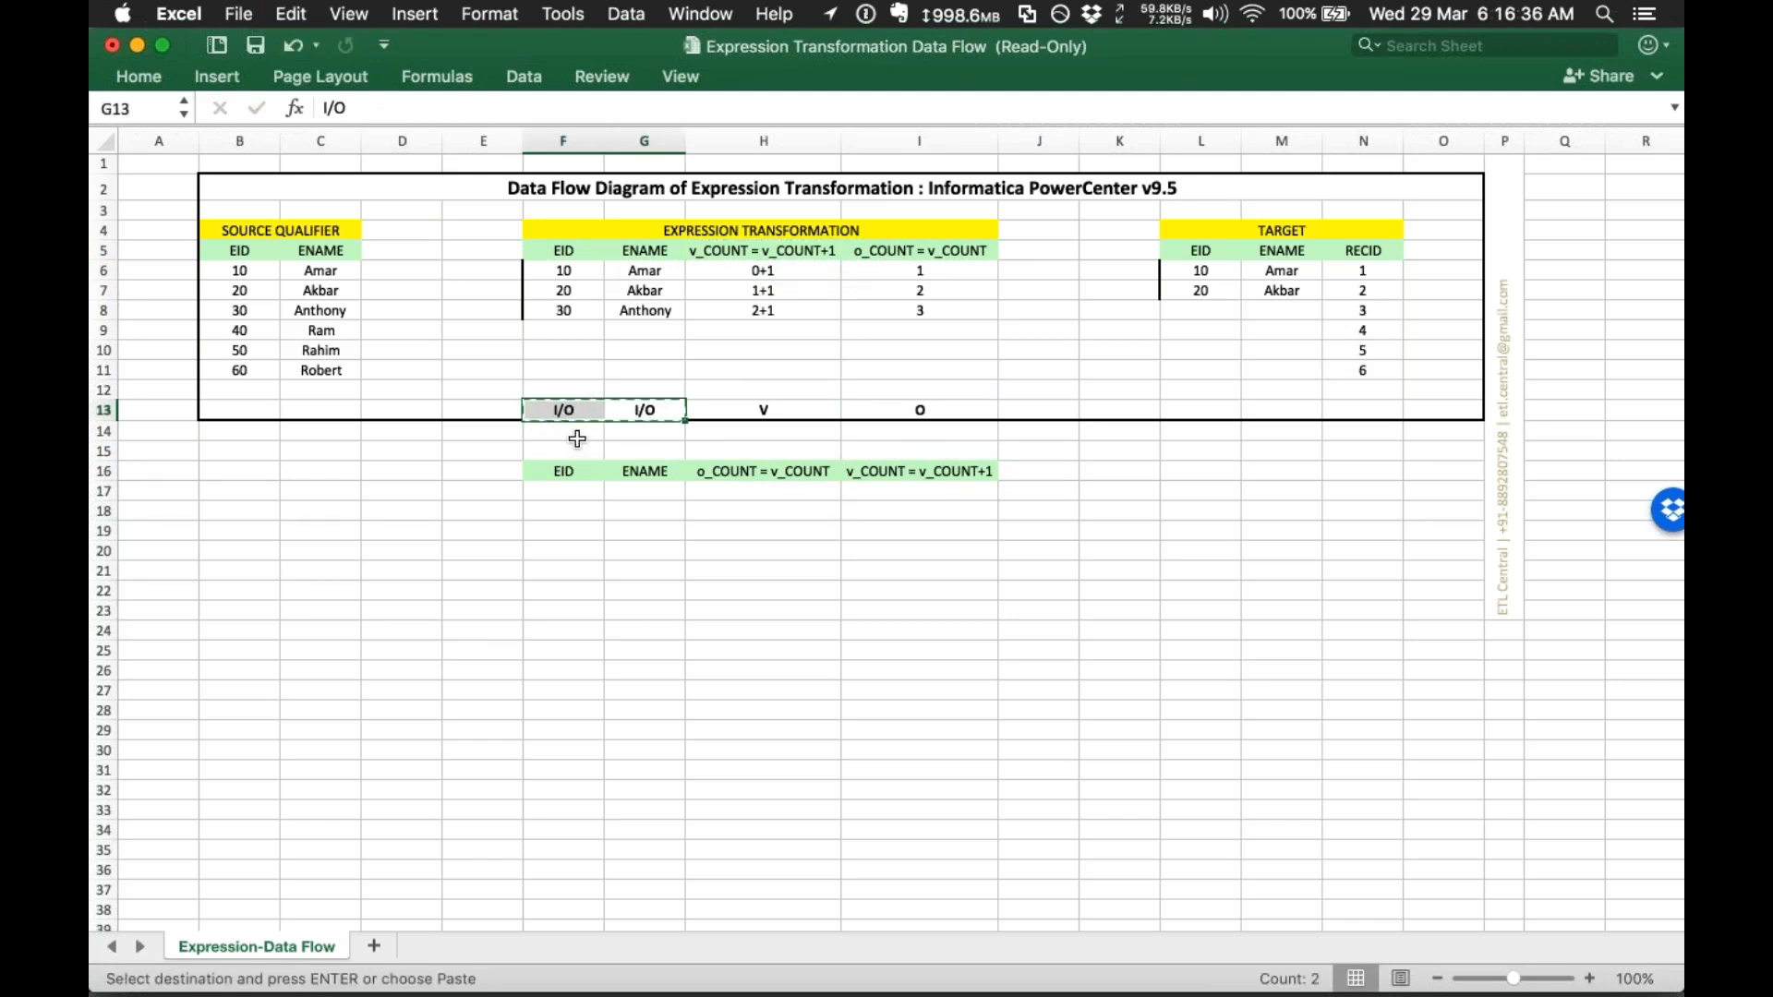
left_click(571, 452)
key("super+v")
left_click(790, 410)
key("super+c")
left_click(917, 448)
key("super+v")
key("super+c")
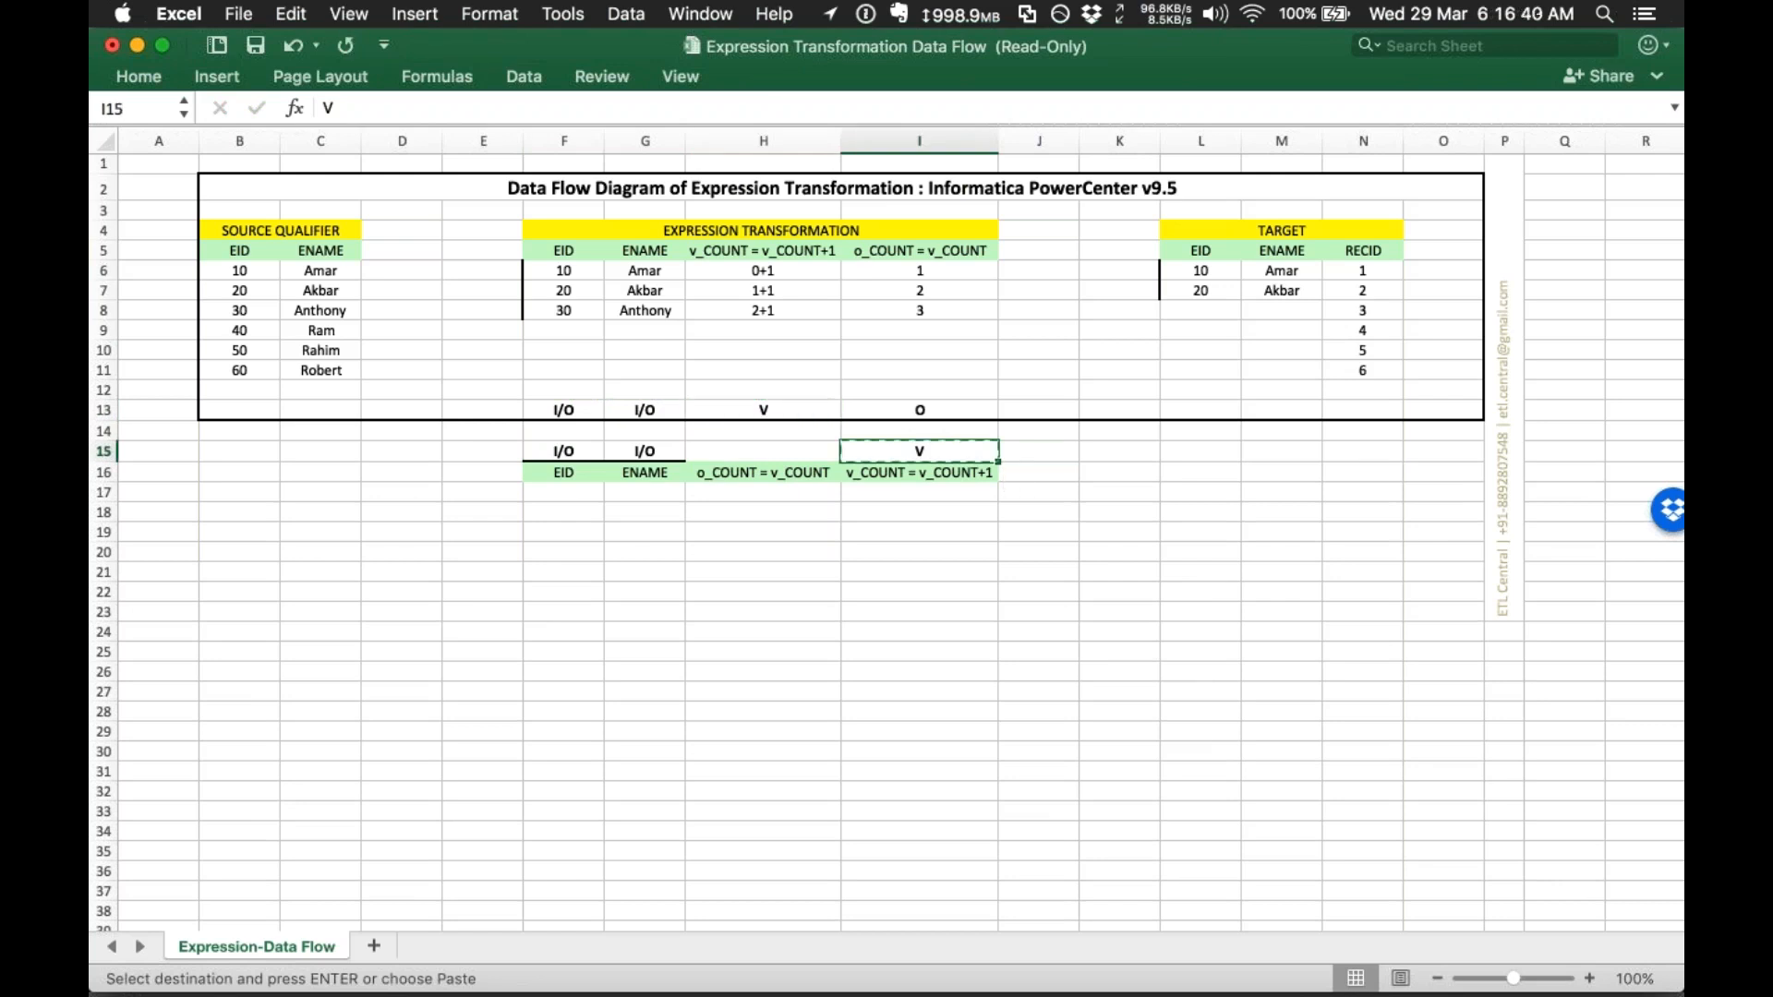
left_click(895, 415)
key("super+c")
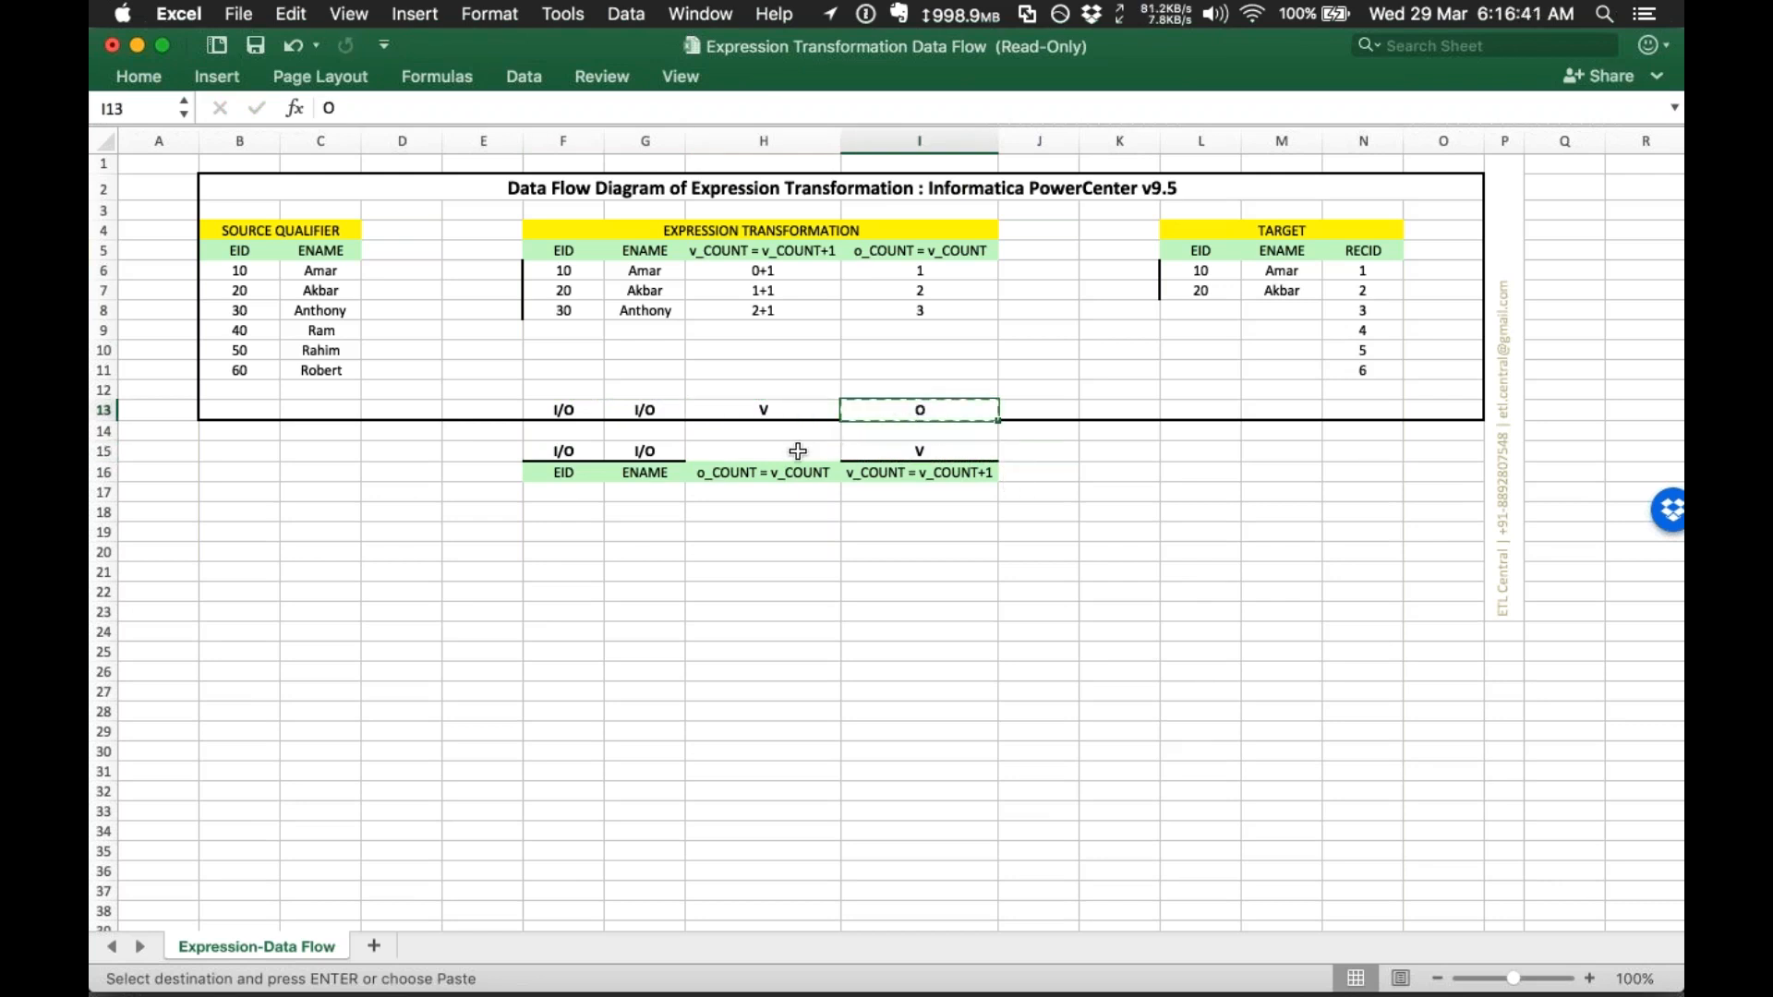
left_click(796, 452)
key("super+v")
left_click(919, 530)
left_click(933, 457)
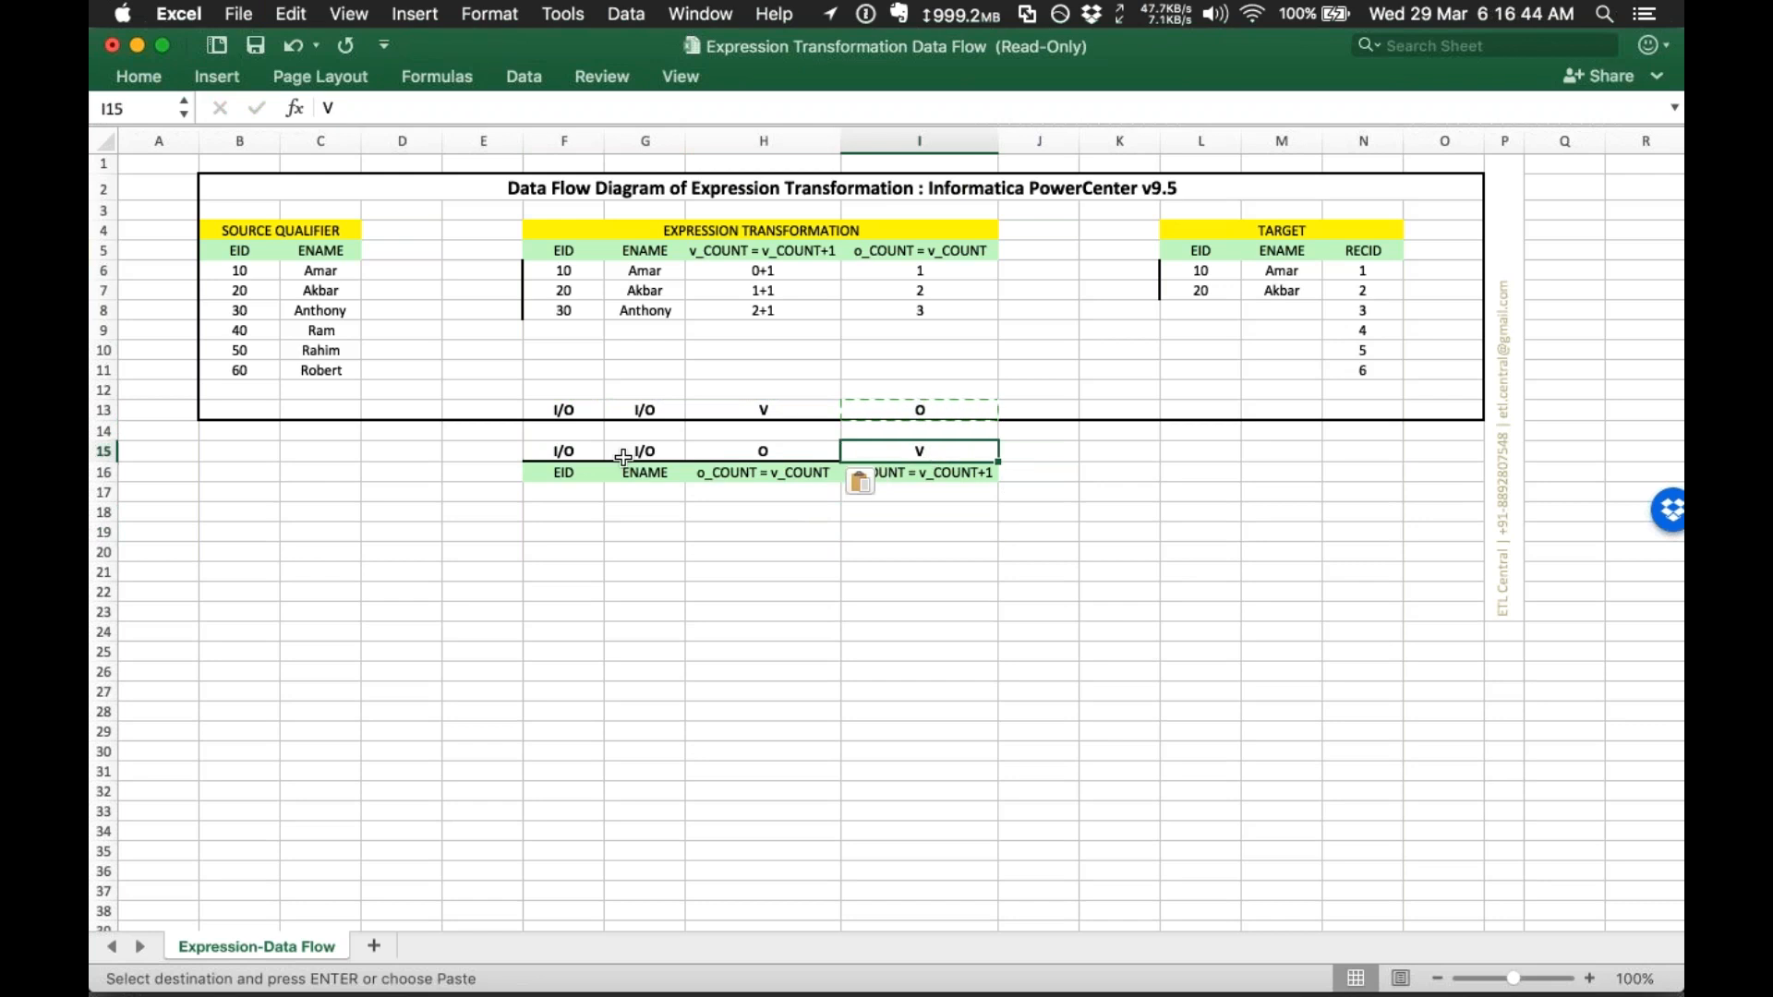
Step: Check the new label row and copy the first source row, 10 and Amar
left_click_drag(564, 452, 918, 452)
left_click(954, 590)
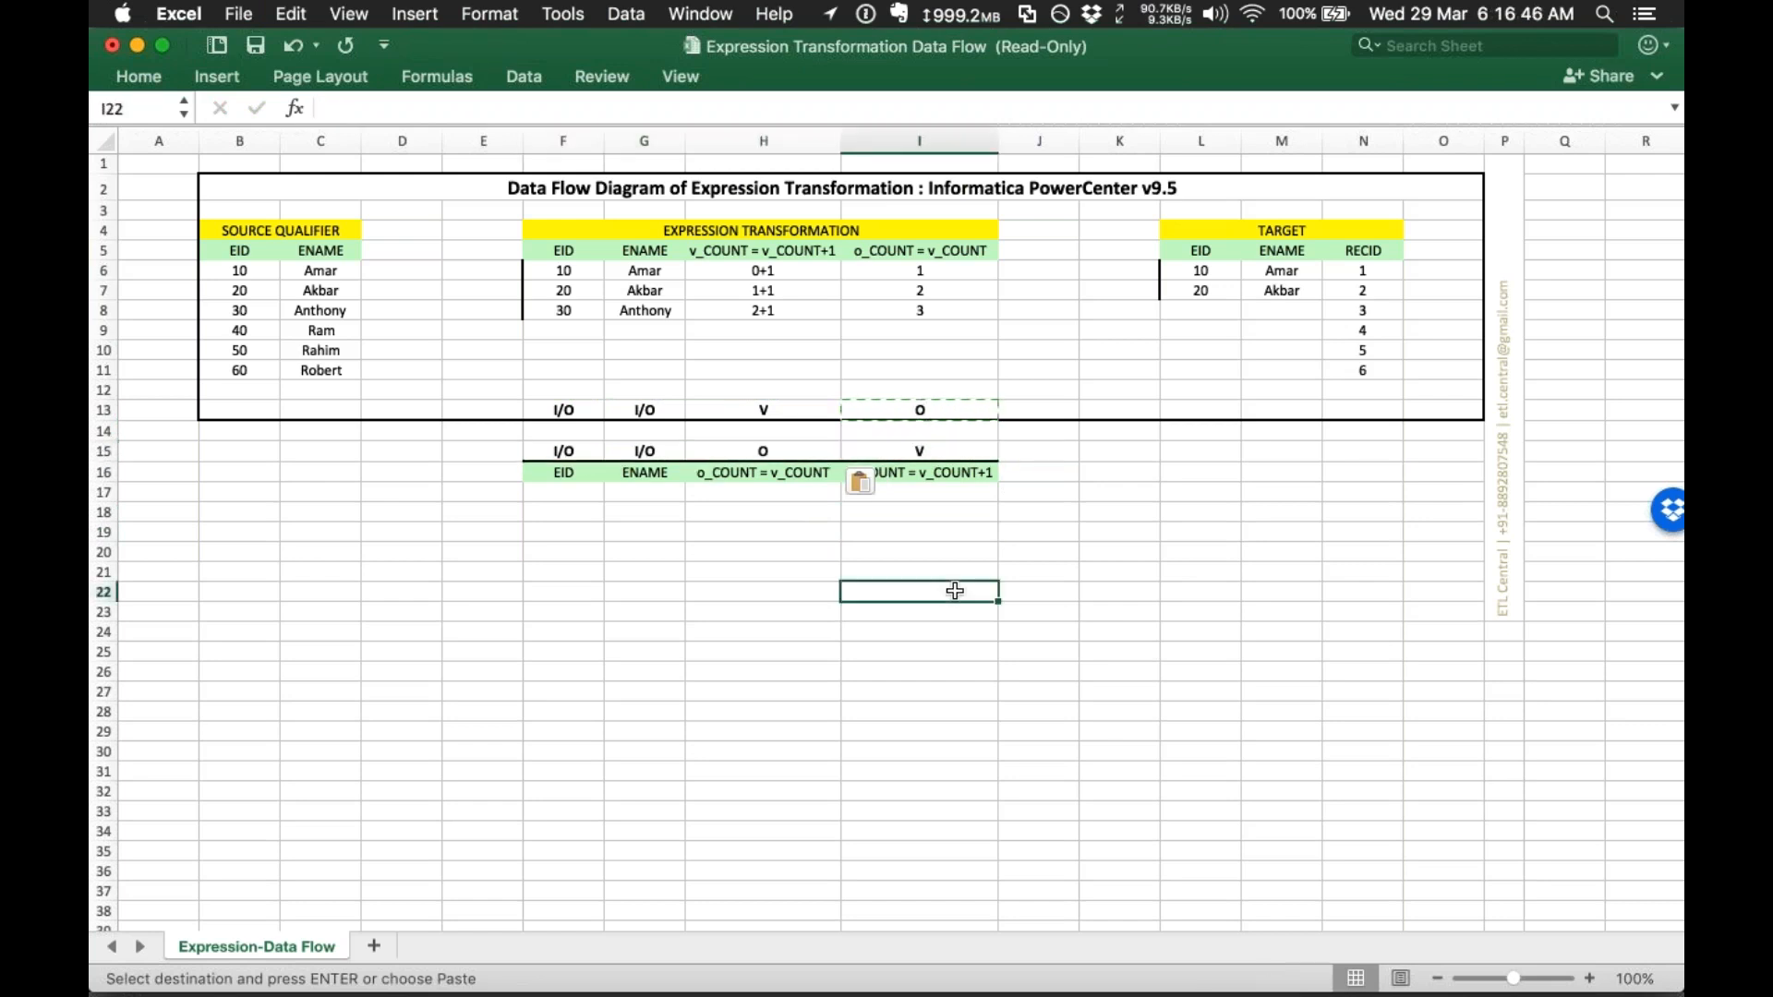
left_click(662, 537)
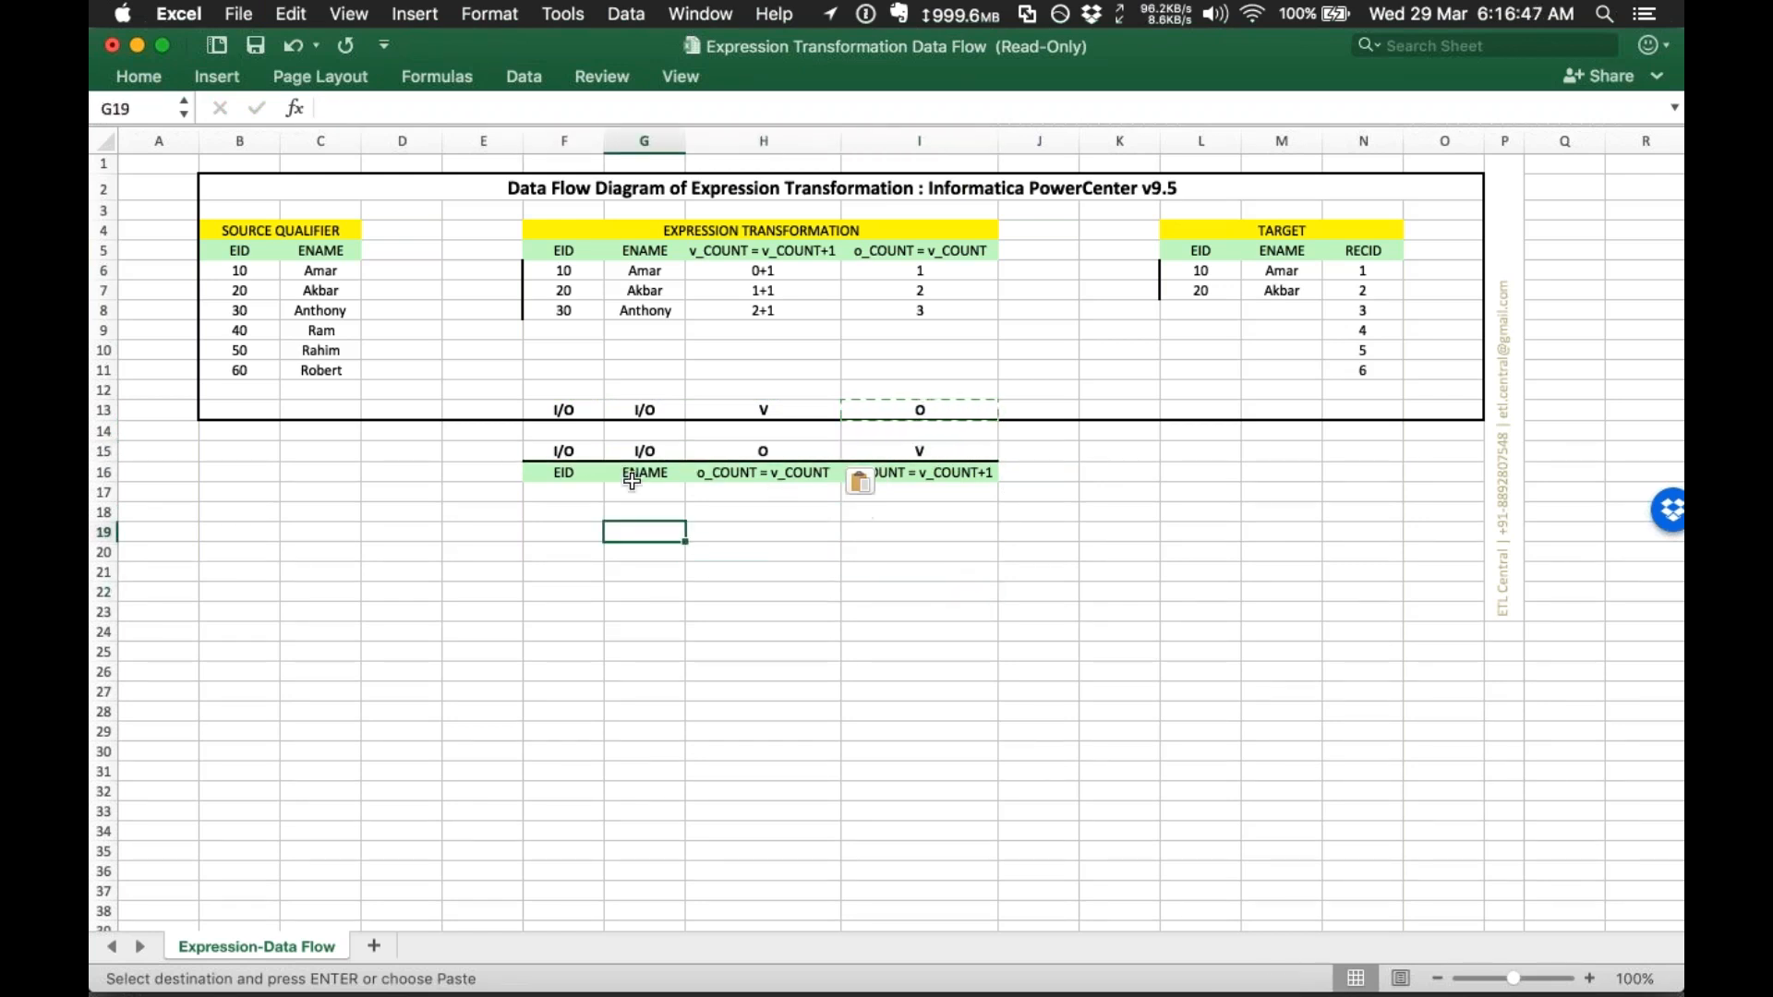
left_click_drag(245, 277, 318, 273)
key("super+c")
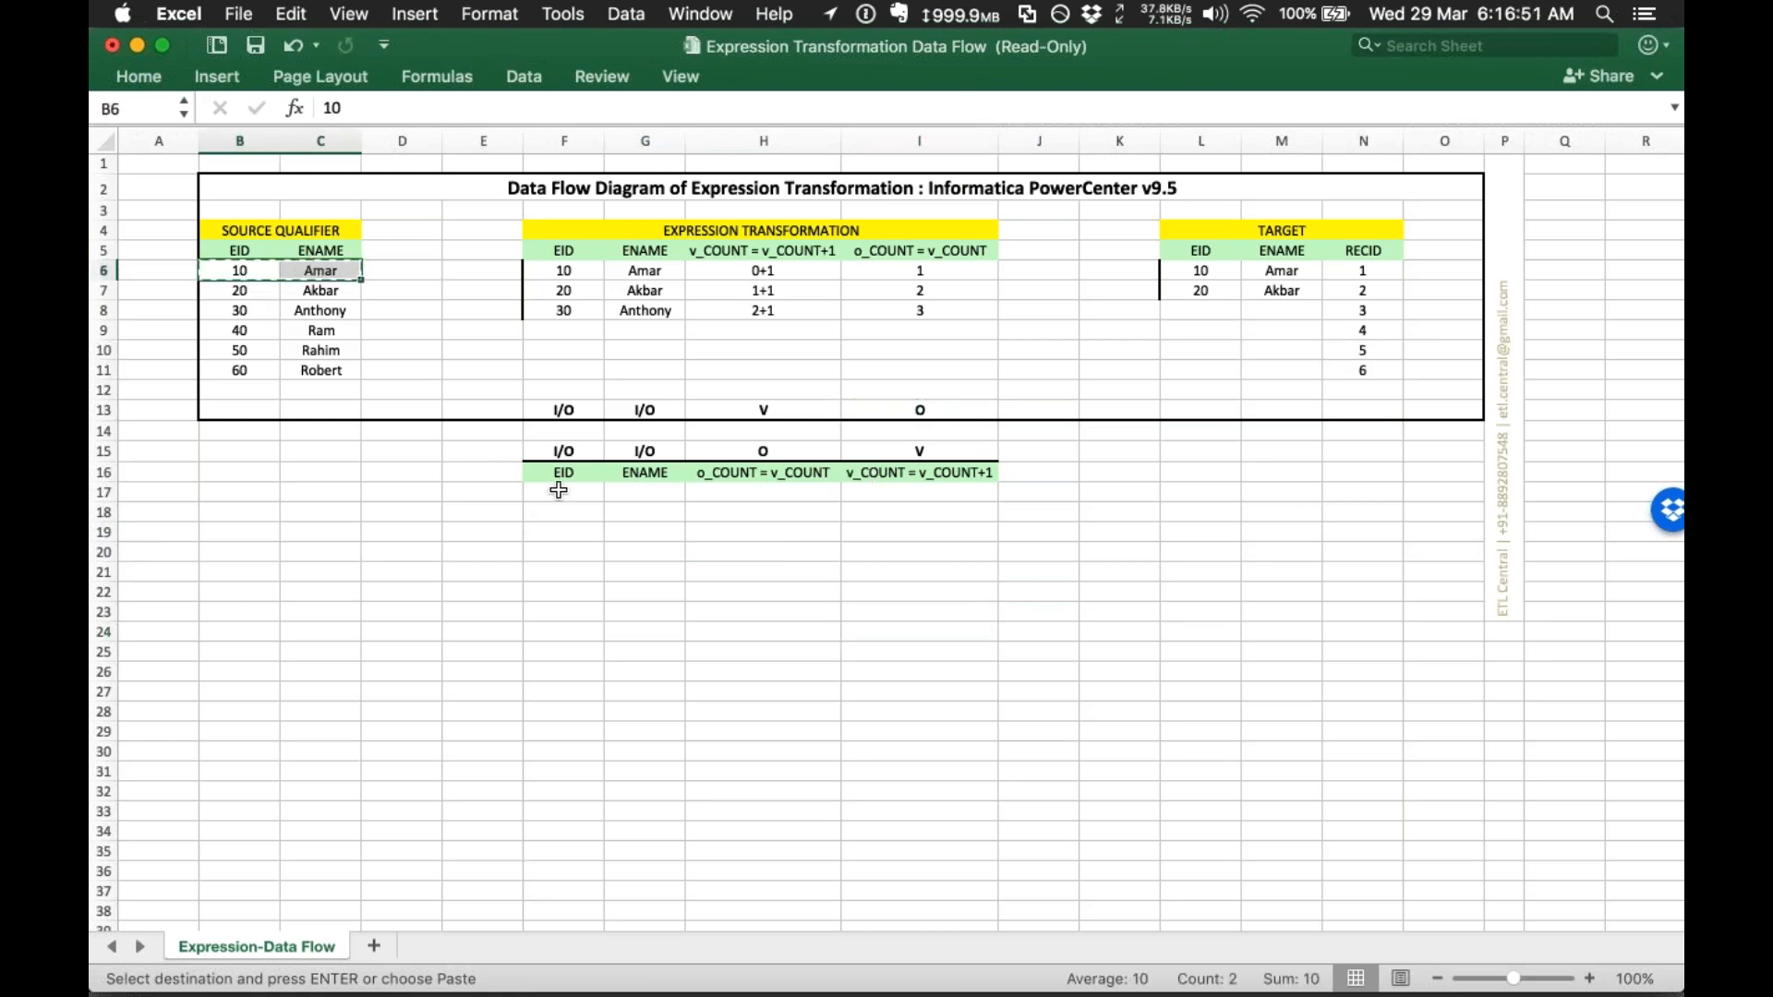
Step: Paste 10 and Amar into F17:G17 under EID and ENAME
left_click(558, 491)
key("super+v")
left_click(790, 494)
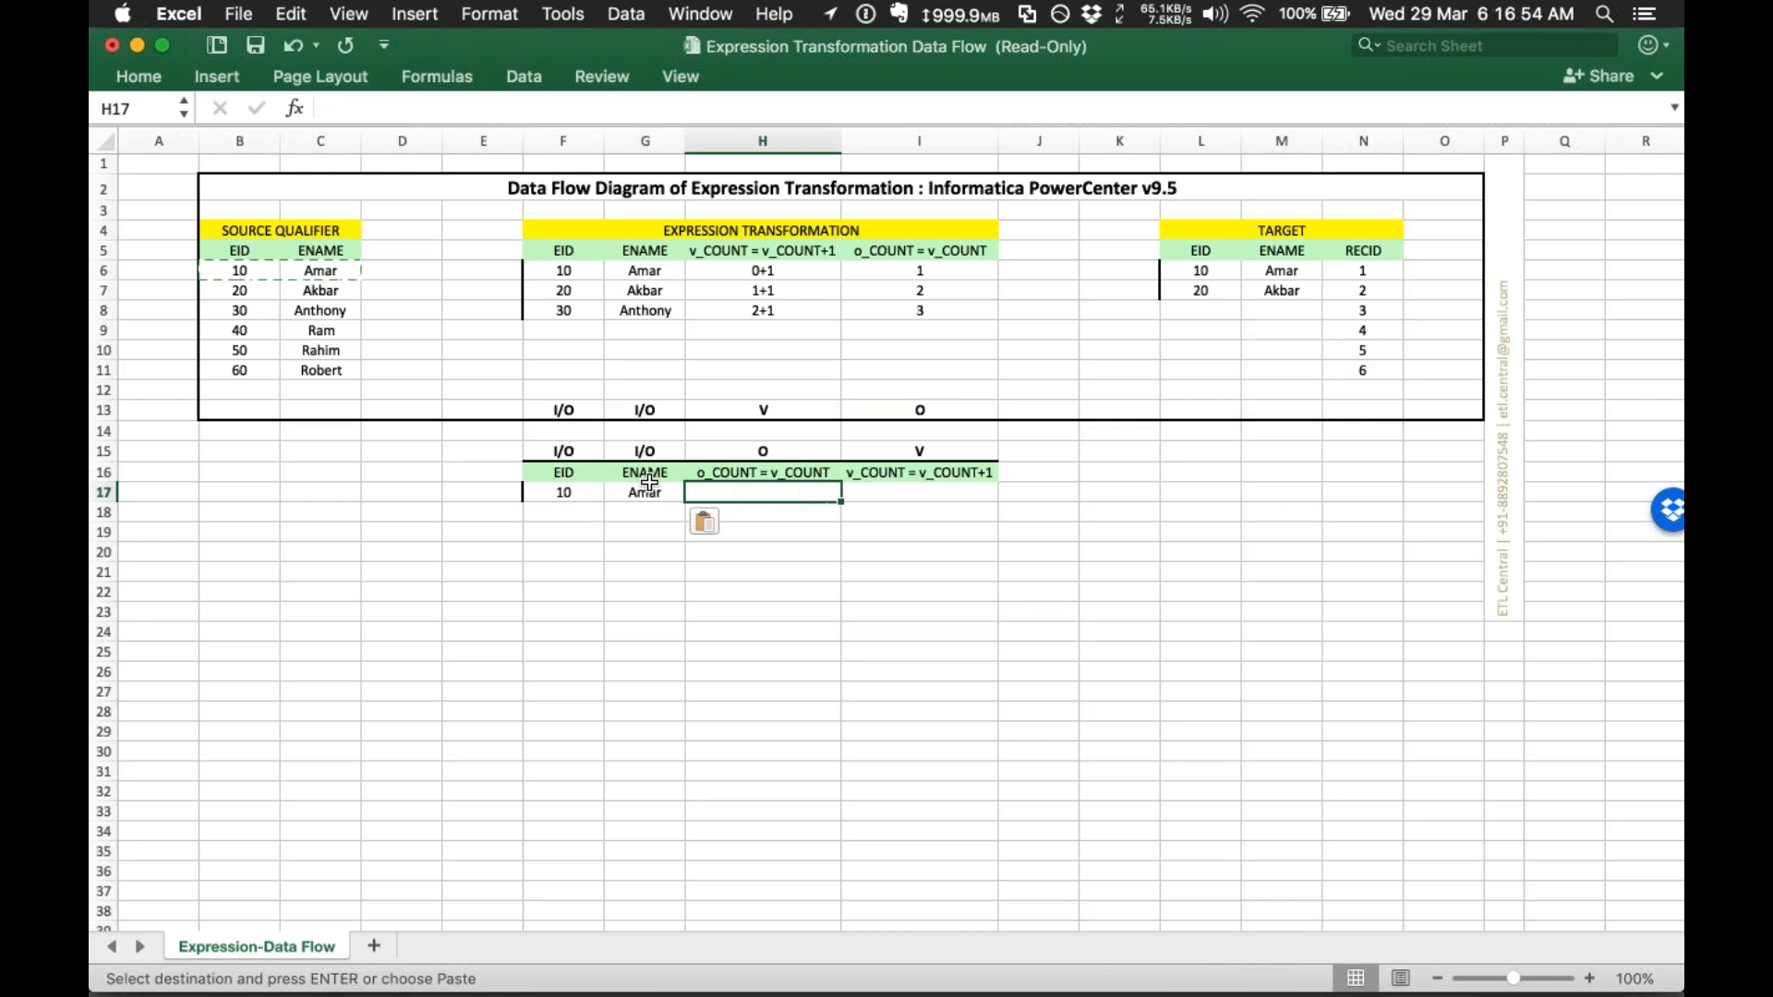
left_click(742, 469)
key("Down")
left_click(739, 474)
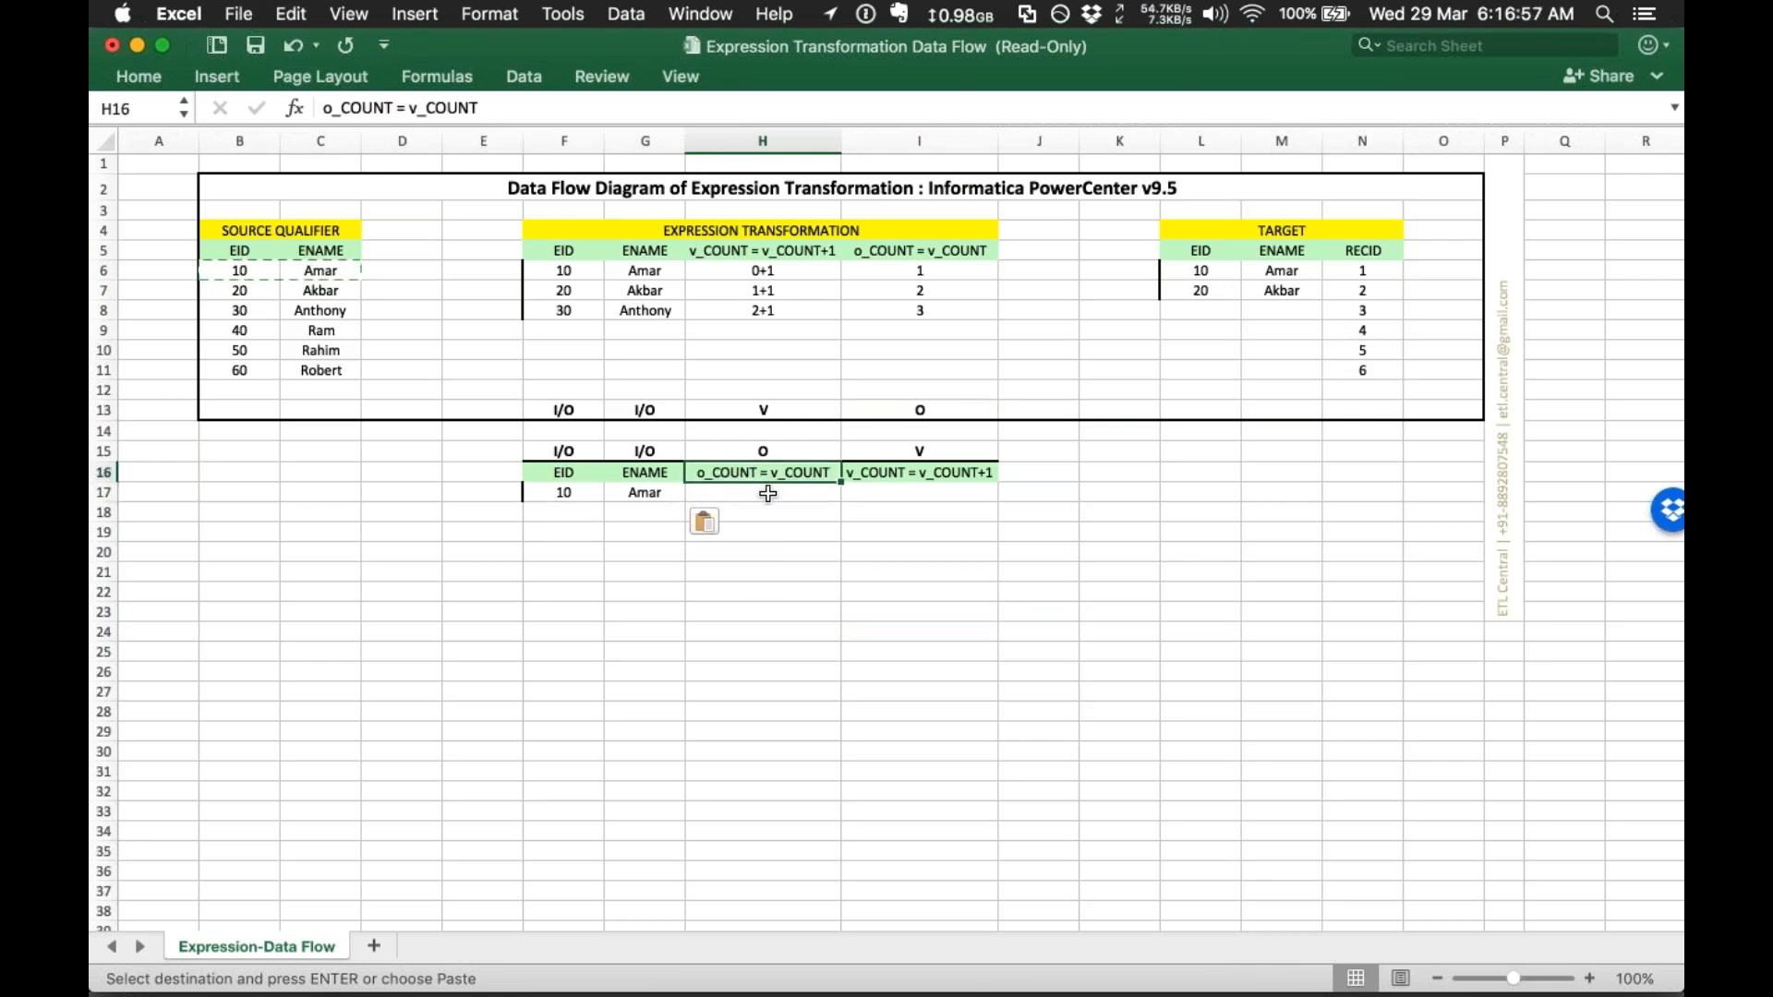
key("Down")
left_click_drag(561, 492, 614, 491)
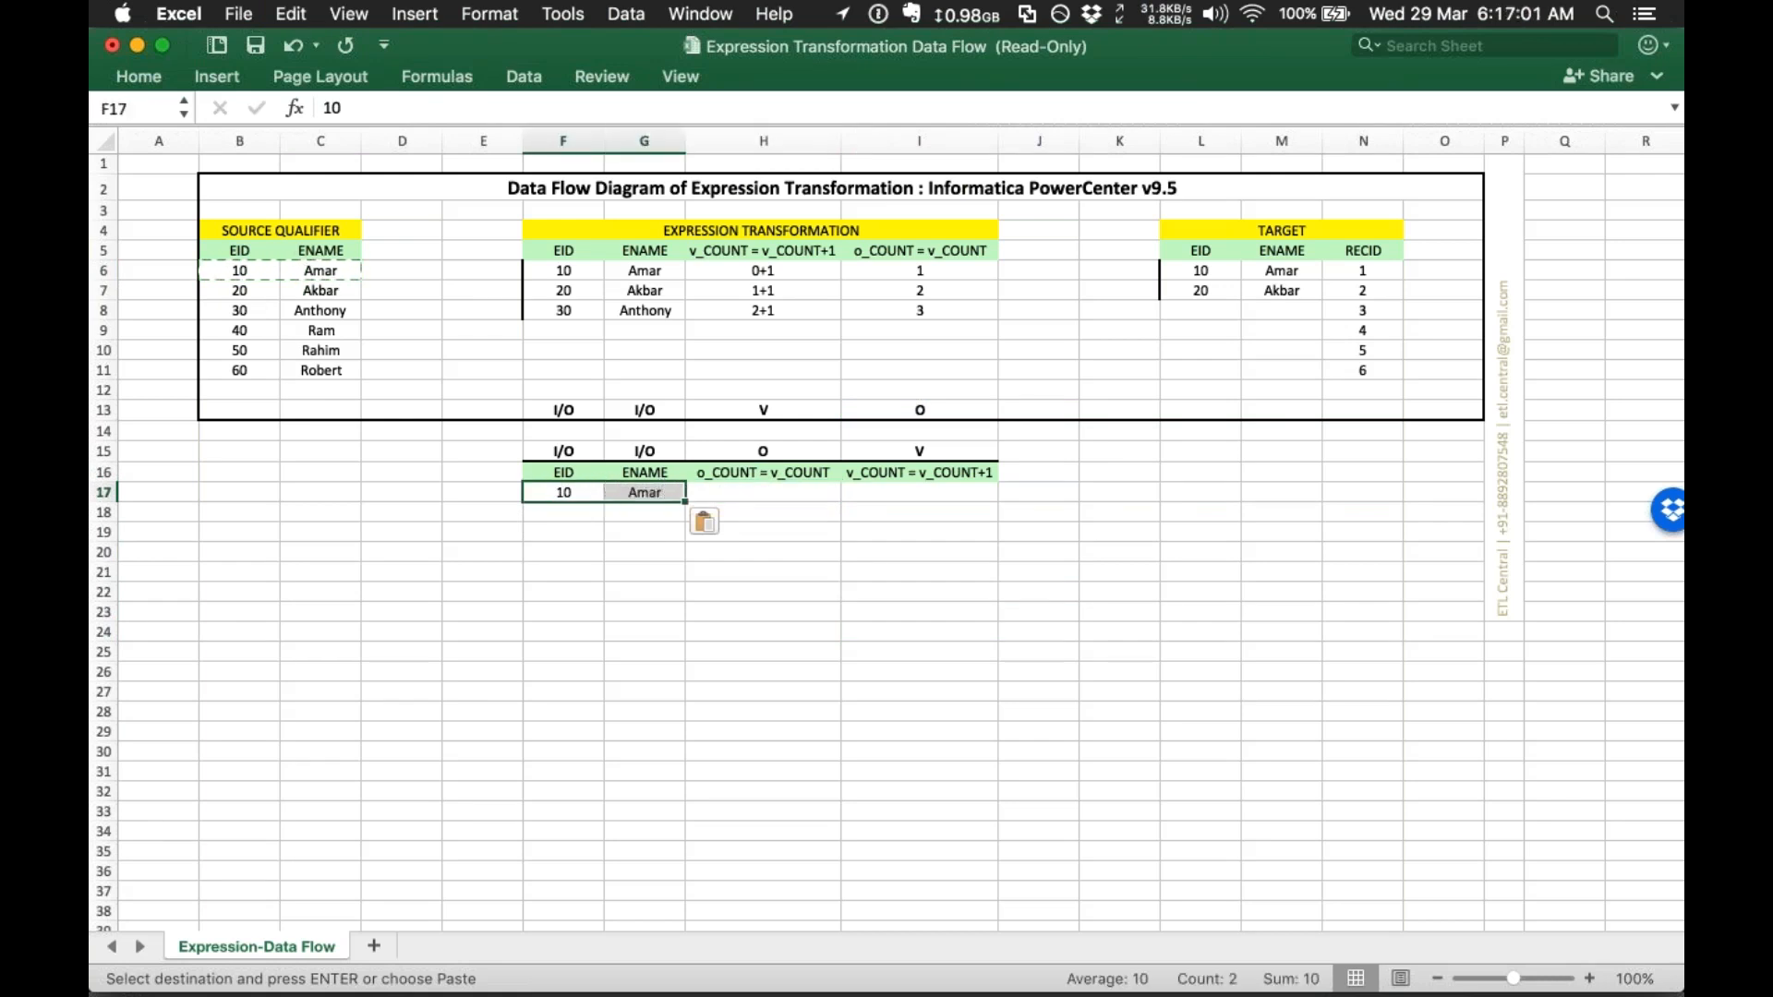
Step: Enter 0 in H17 for o_COUNT and 0+1 in I17 for v_COUNT
left_click(782, 498)
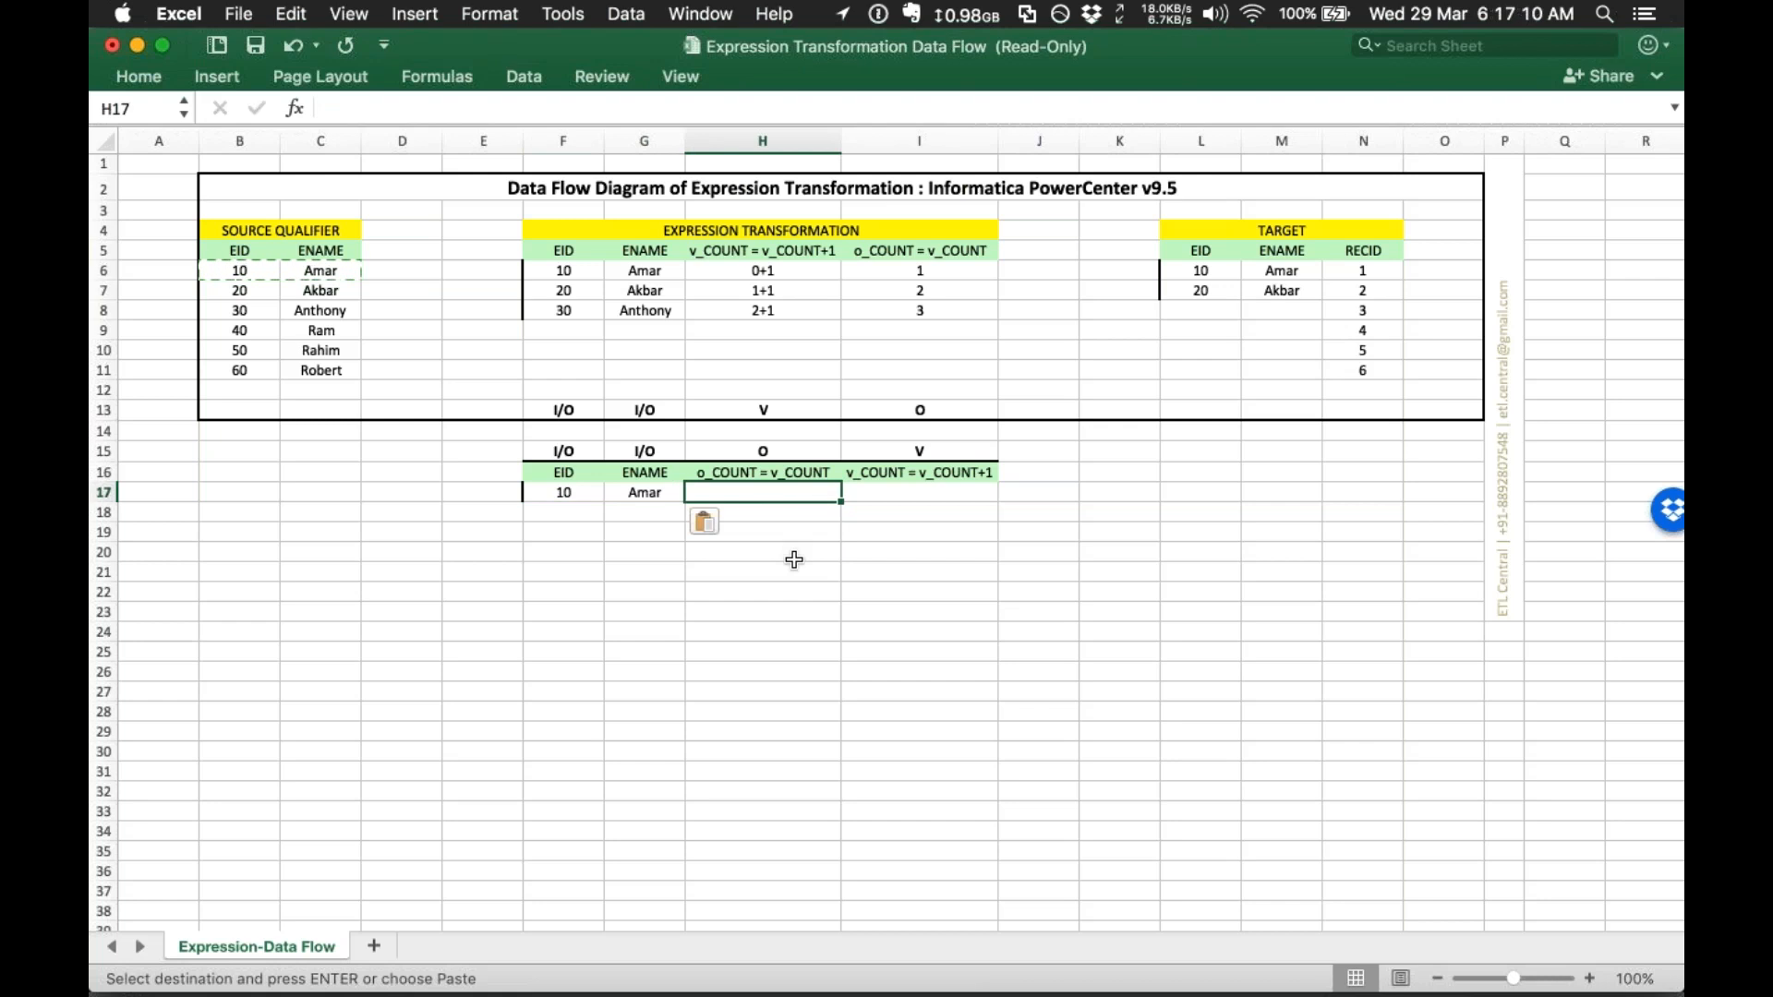
type("0")
key("Tab")
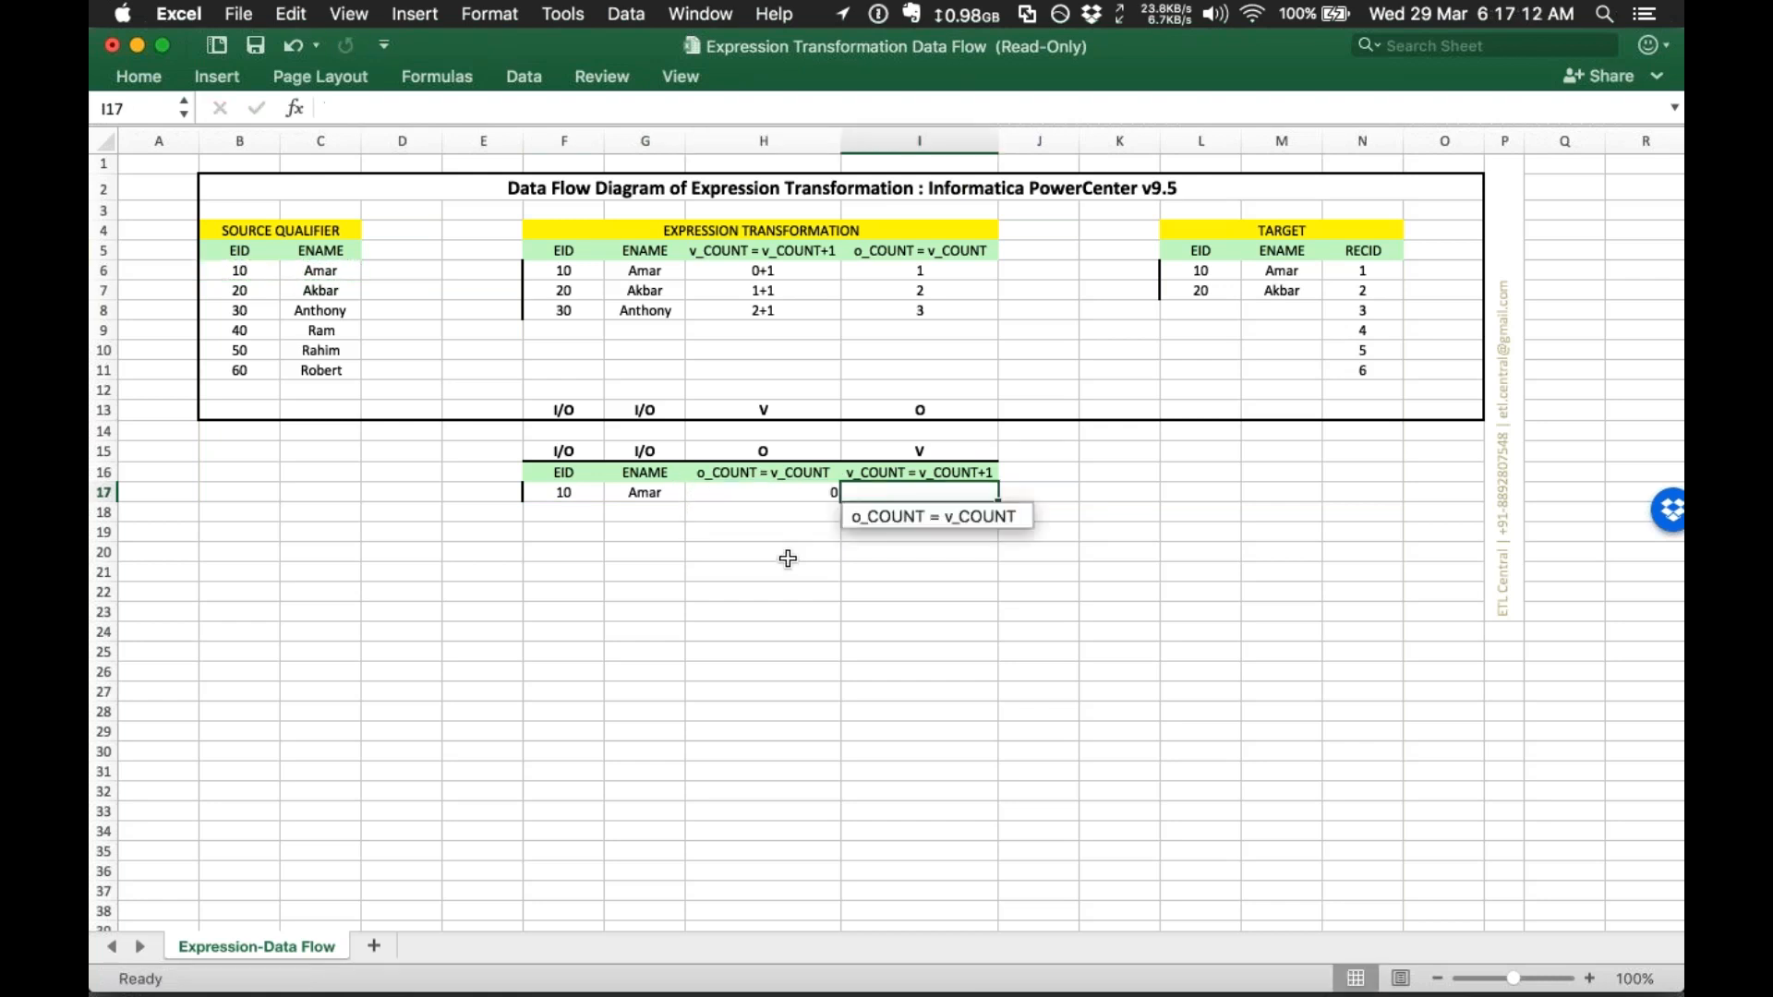
left_click(733, 492)
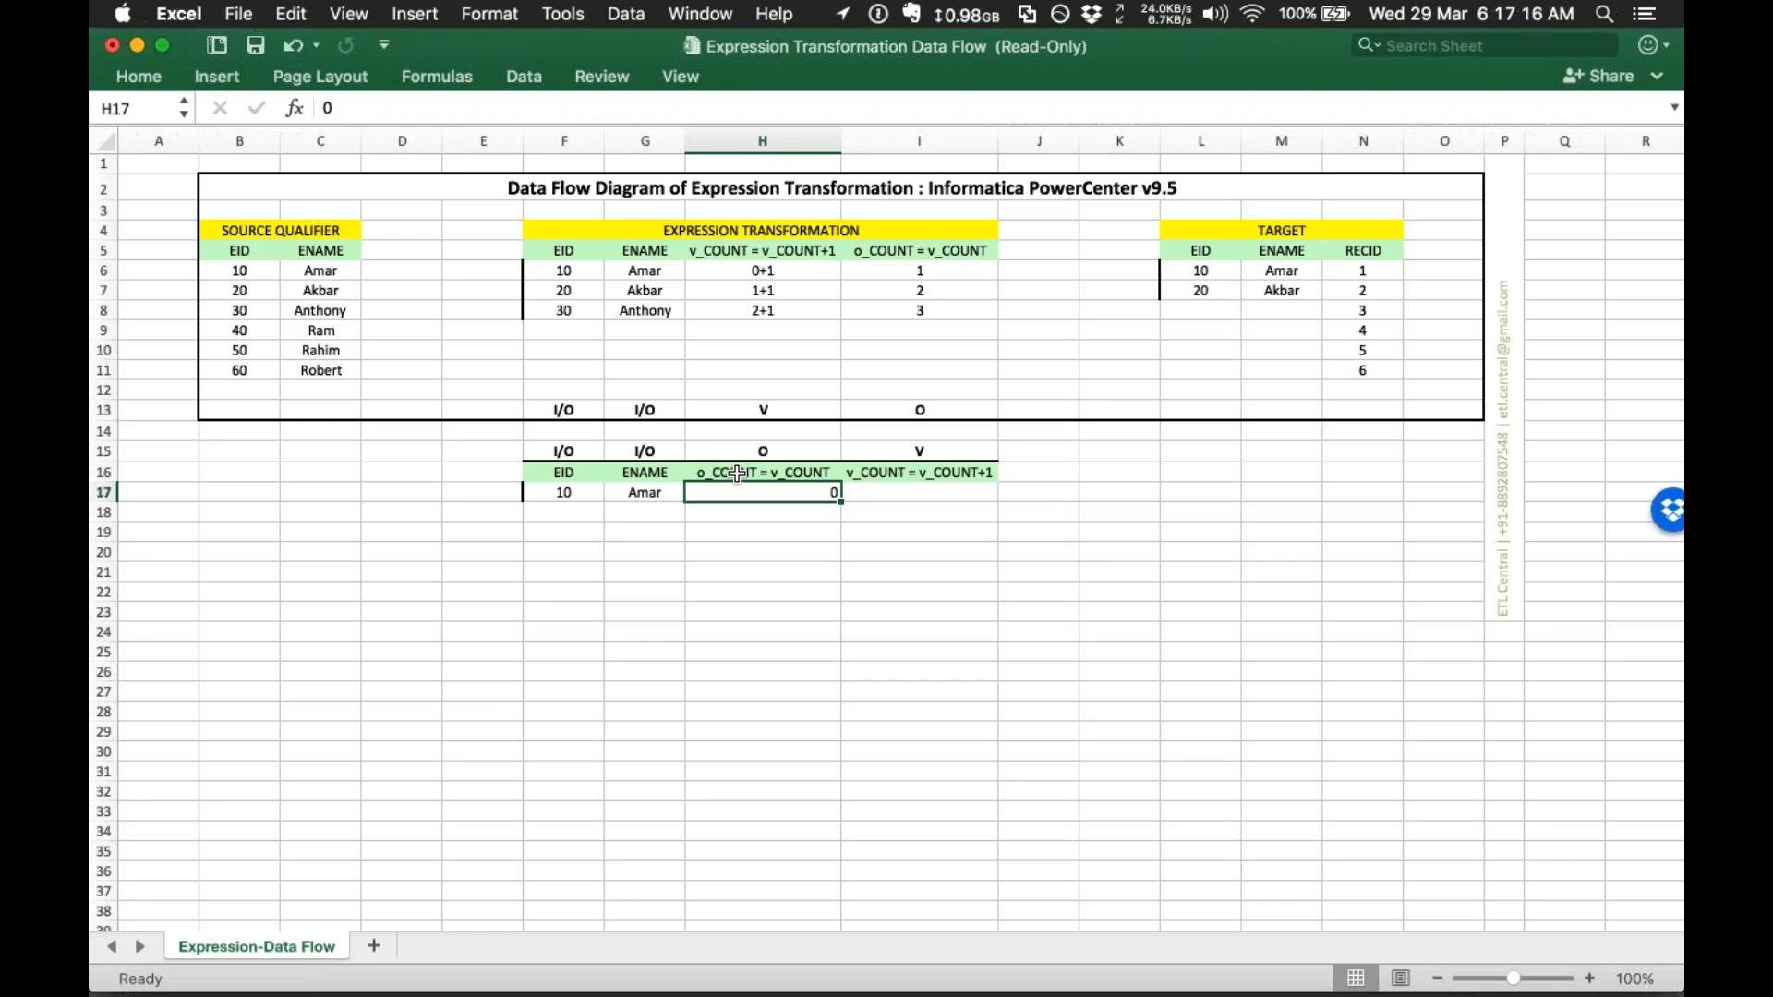
key("Tab")
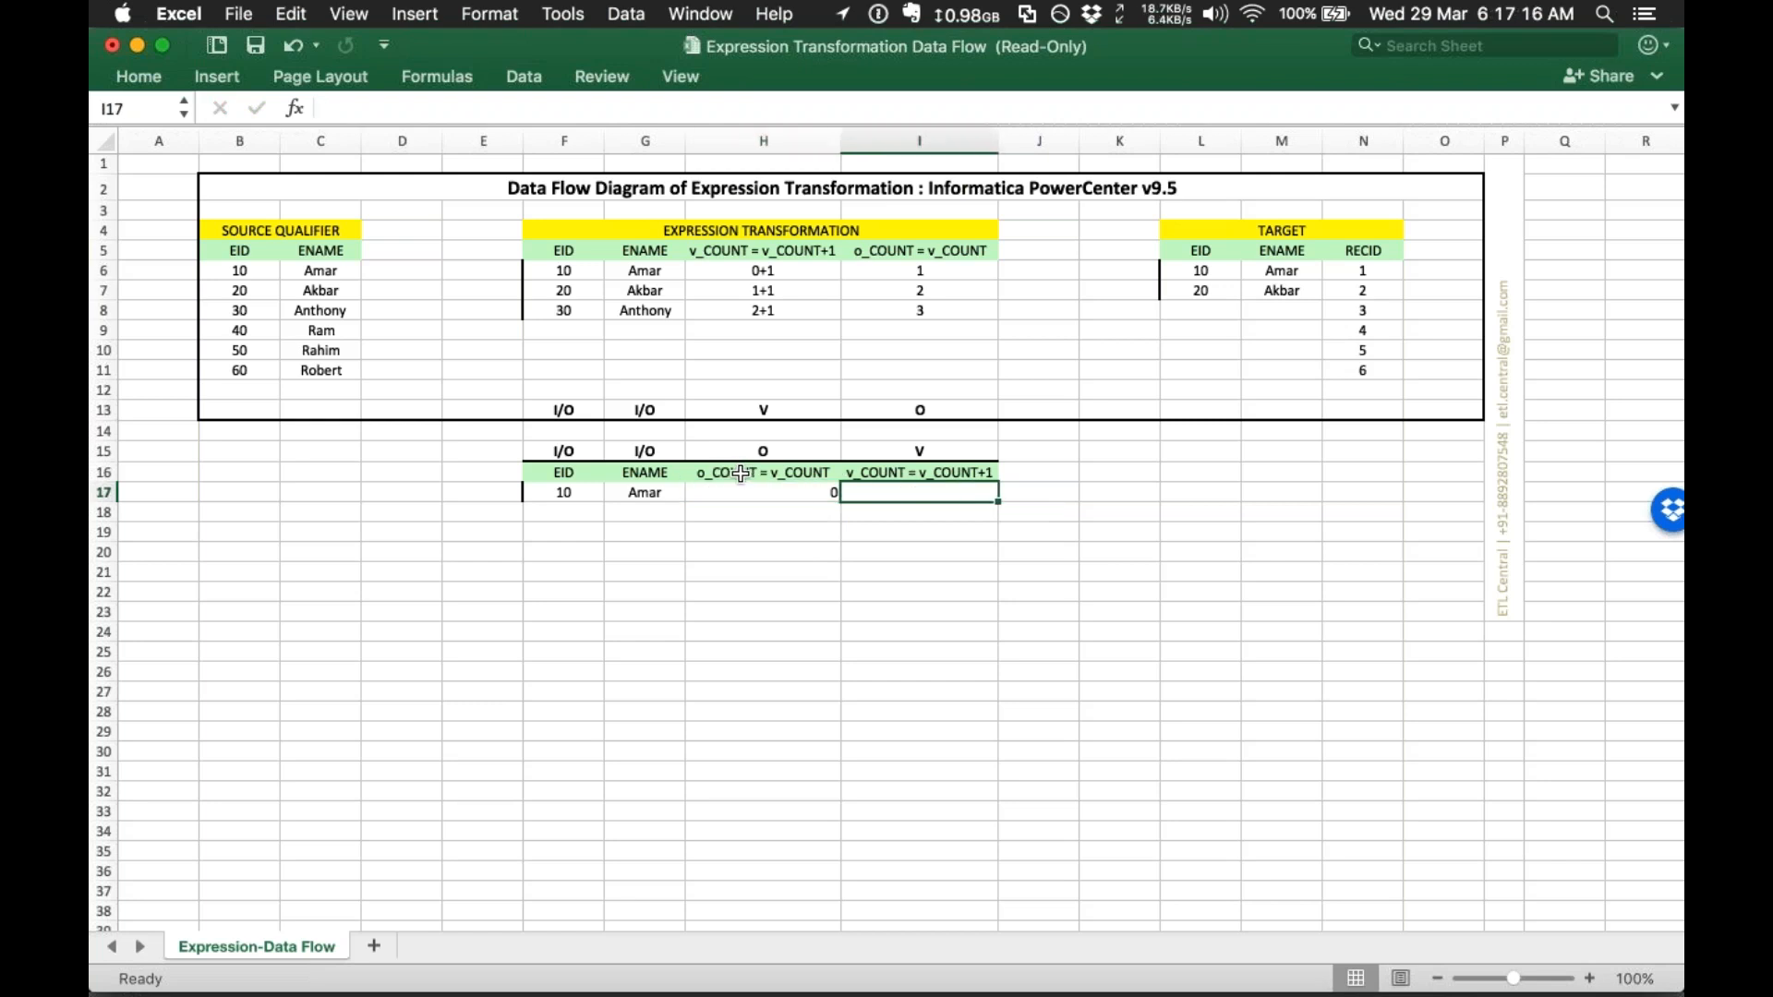
type("0+1")
key("Return")
left_click(903, 495)
Step: Copy F17:H17 (10, Amar, 0)
left_click_drag(734, 466, 736, 489)
left_click_drag(565, 491, 743, 490)
key("super+c")
left_click(1222, 490)
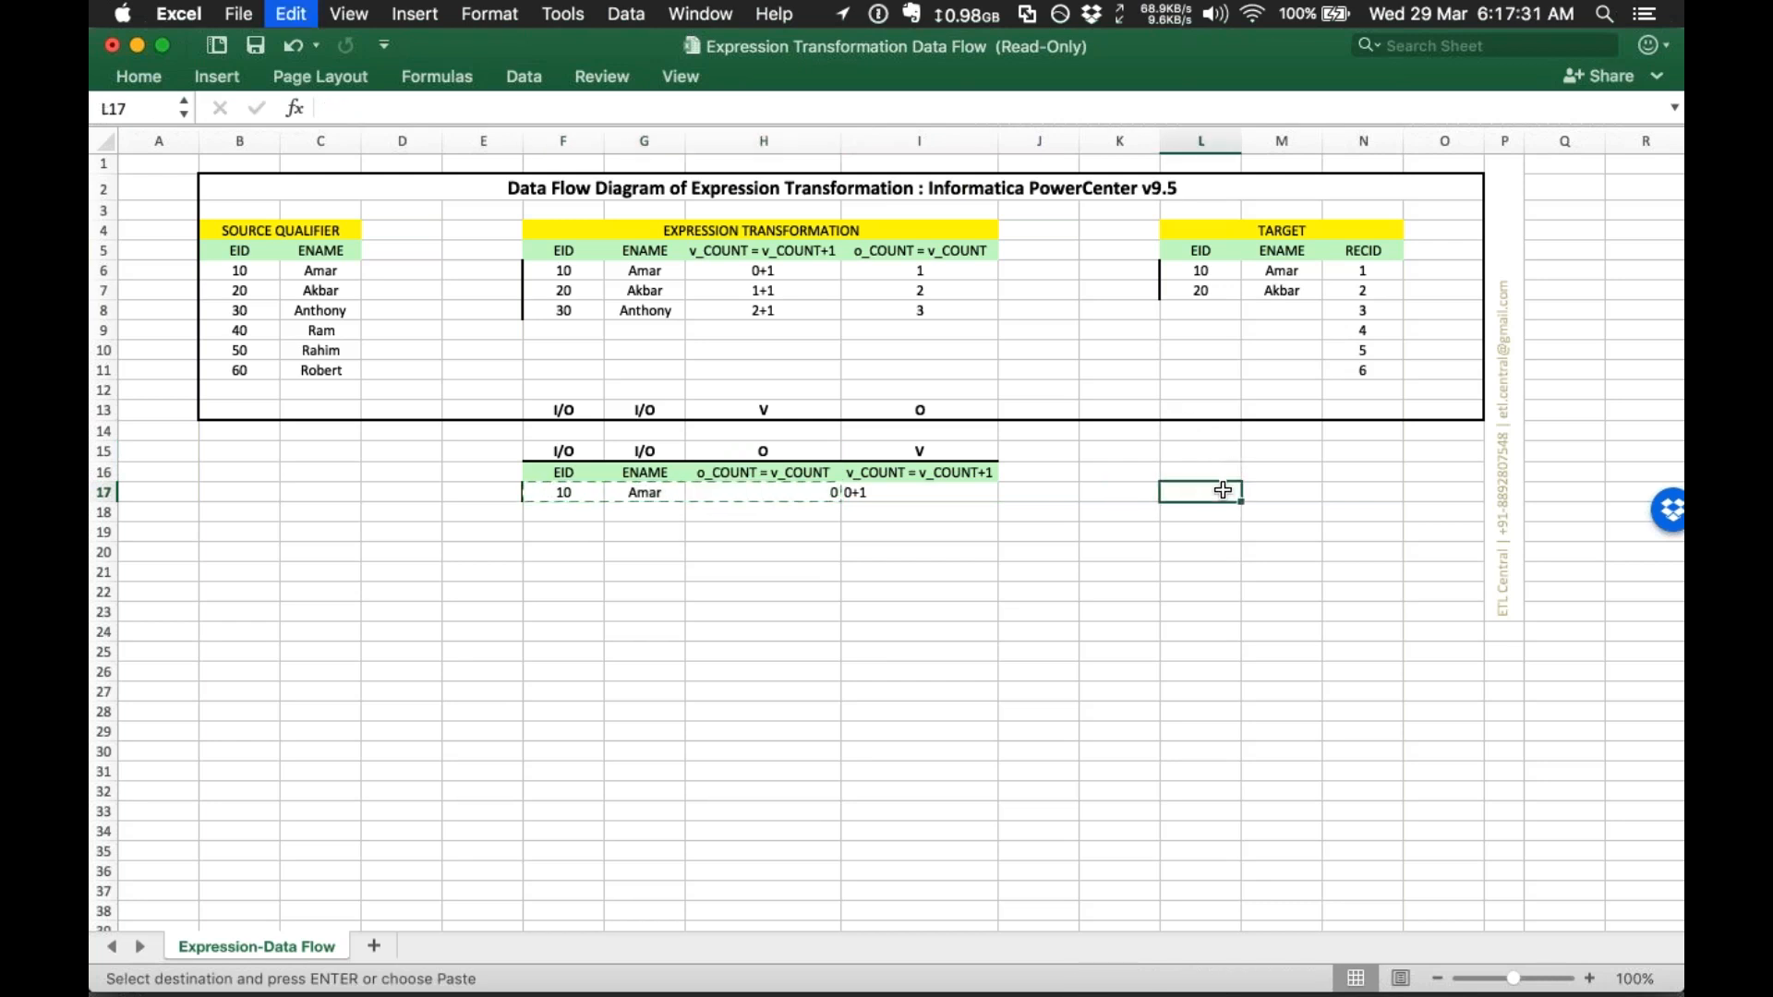
key("super+v")
key("Right")
key("Right")
left_click_drag(1200, 498, 1266, 492)
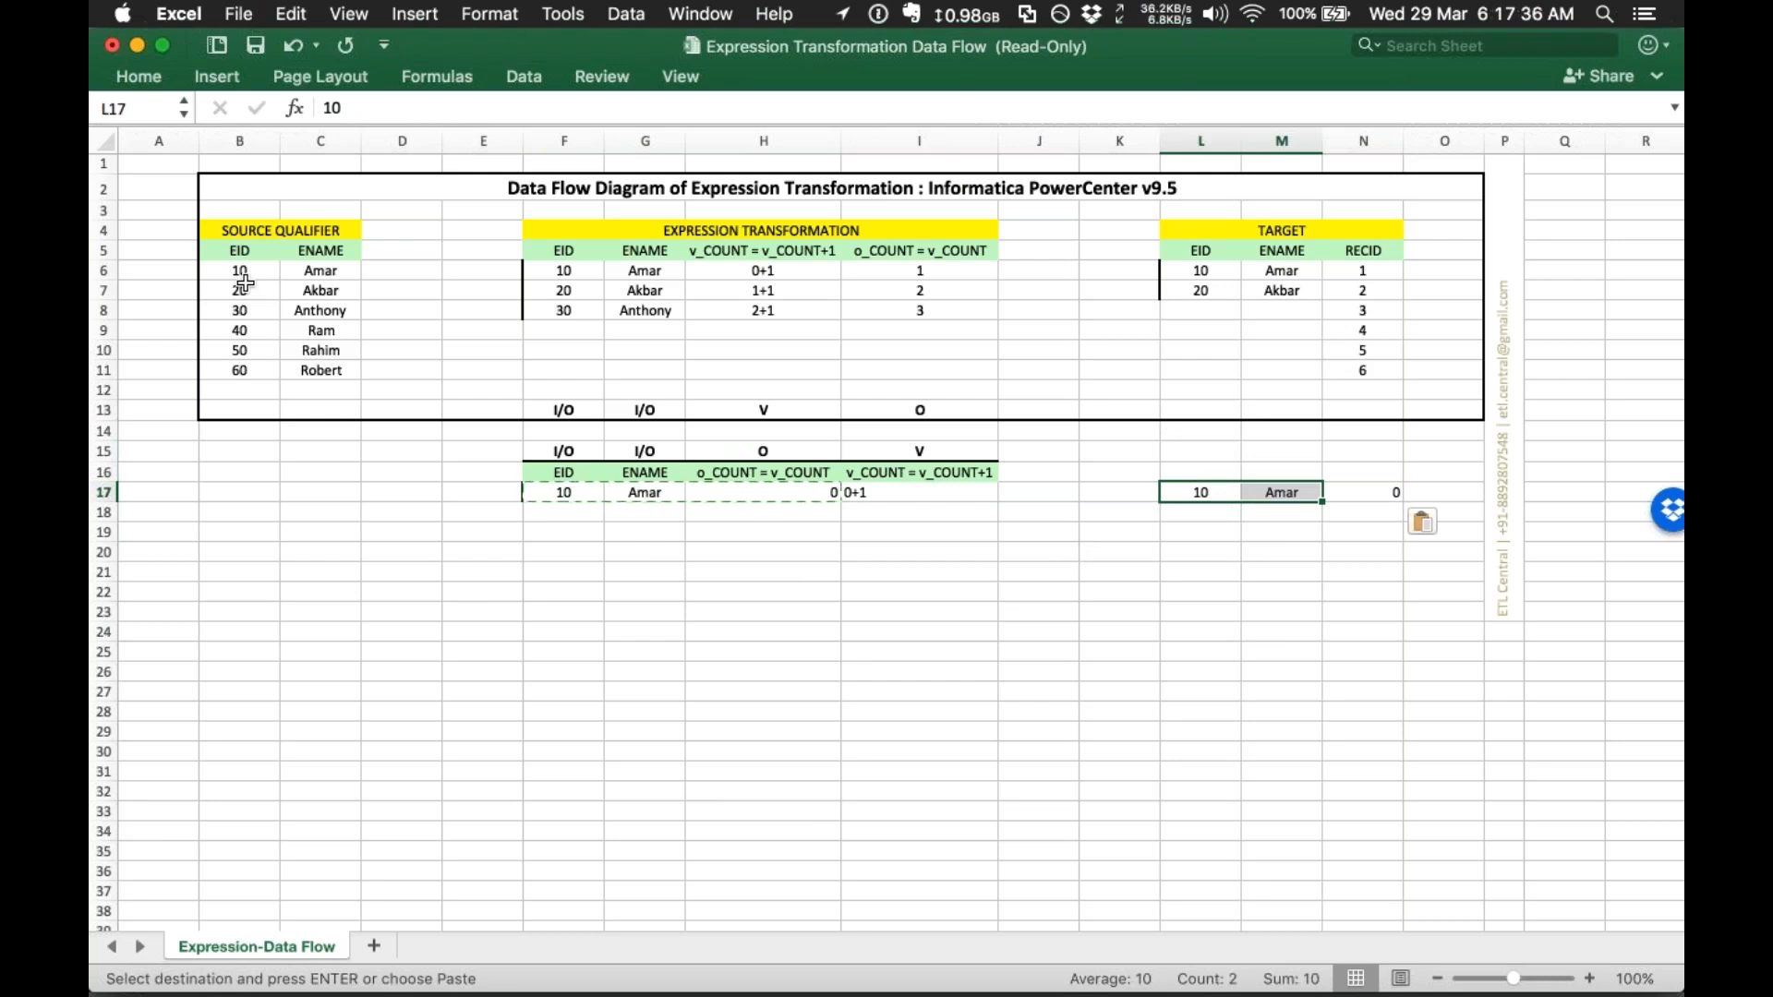
left_click_drag(239, 290, 320, 290)
key("super+c")
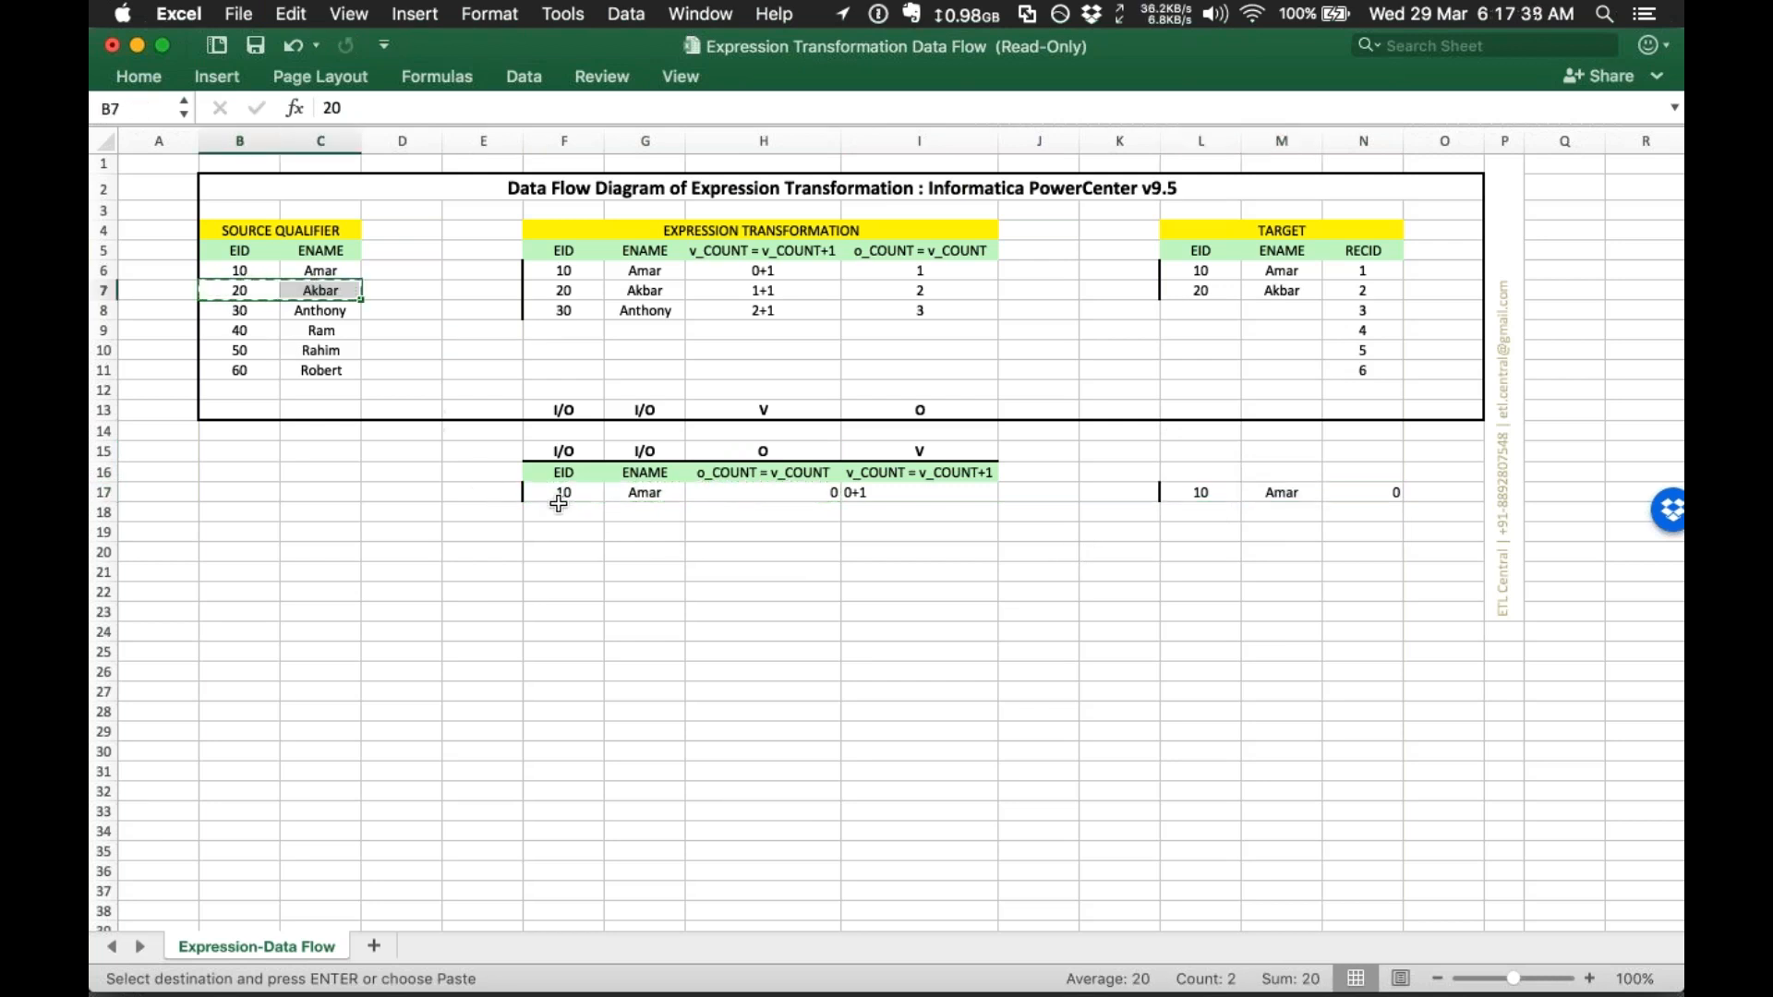
left_click(562, 511)
key("super+v")
left_click(650, 511)
left_click(744, 513)
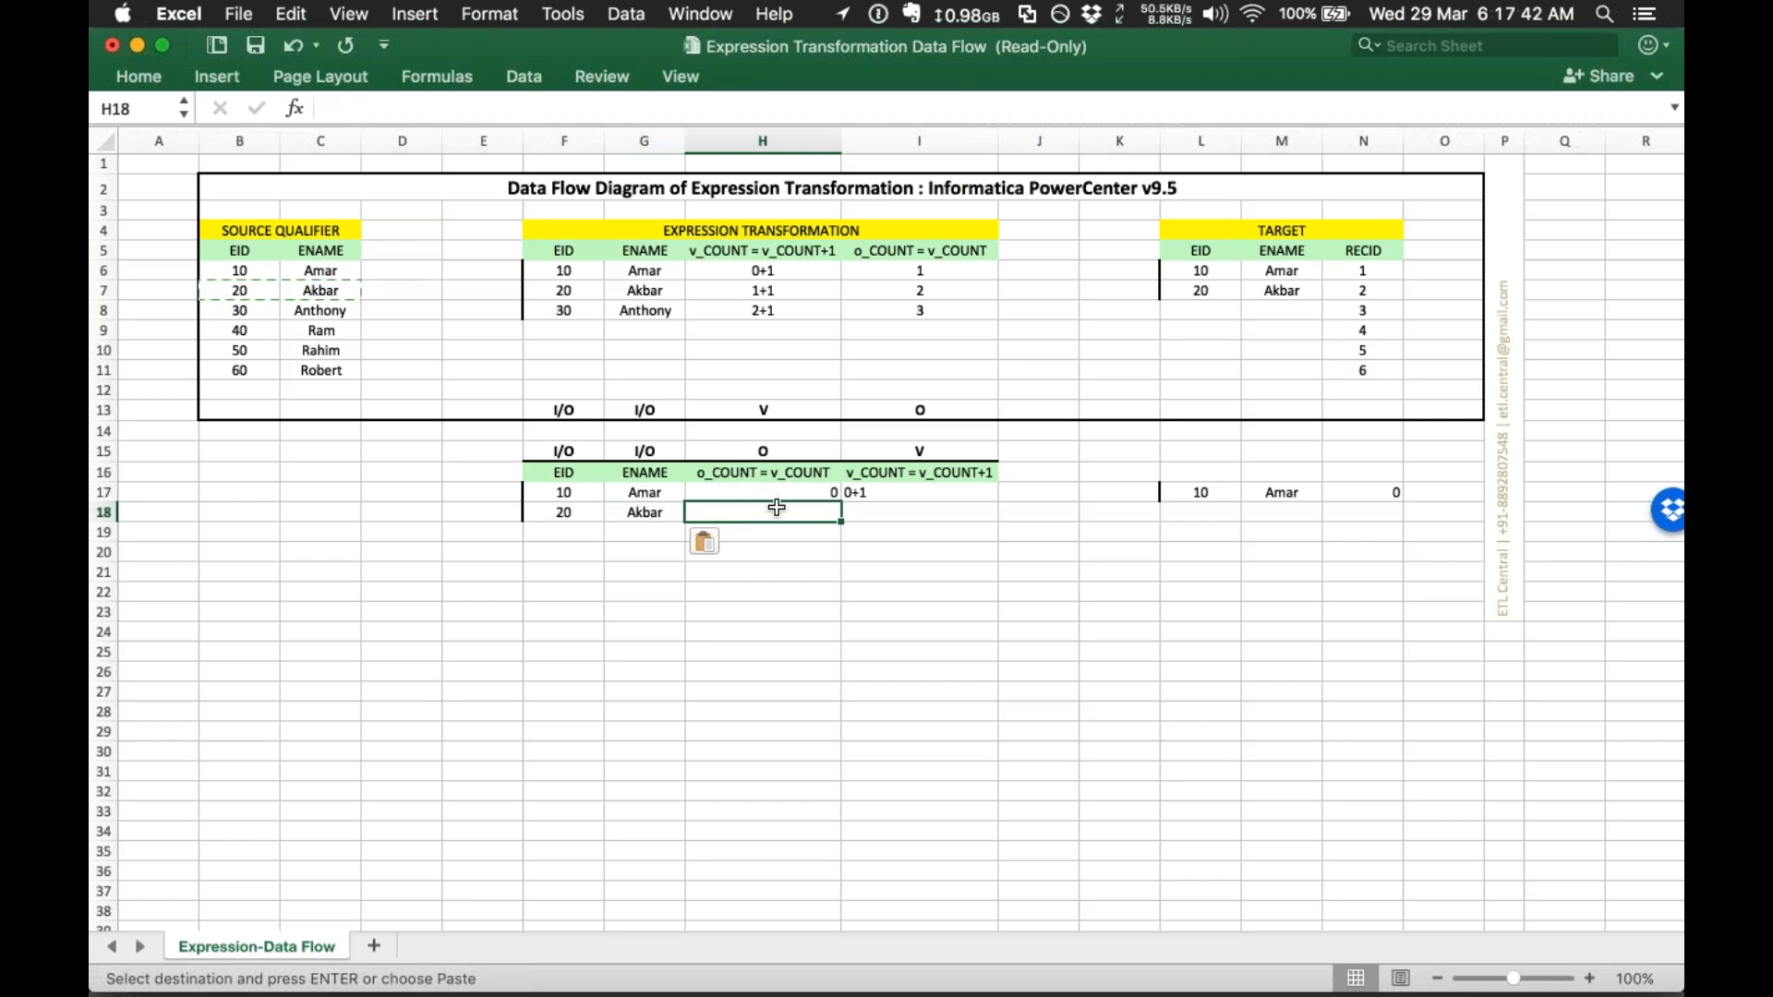
type("1")
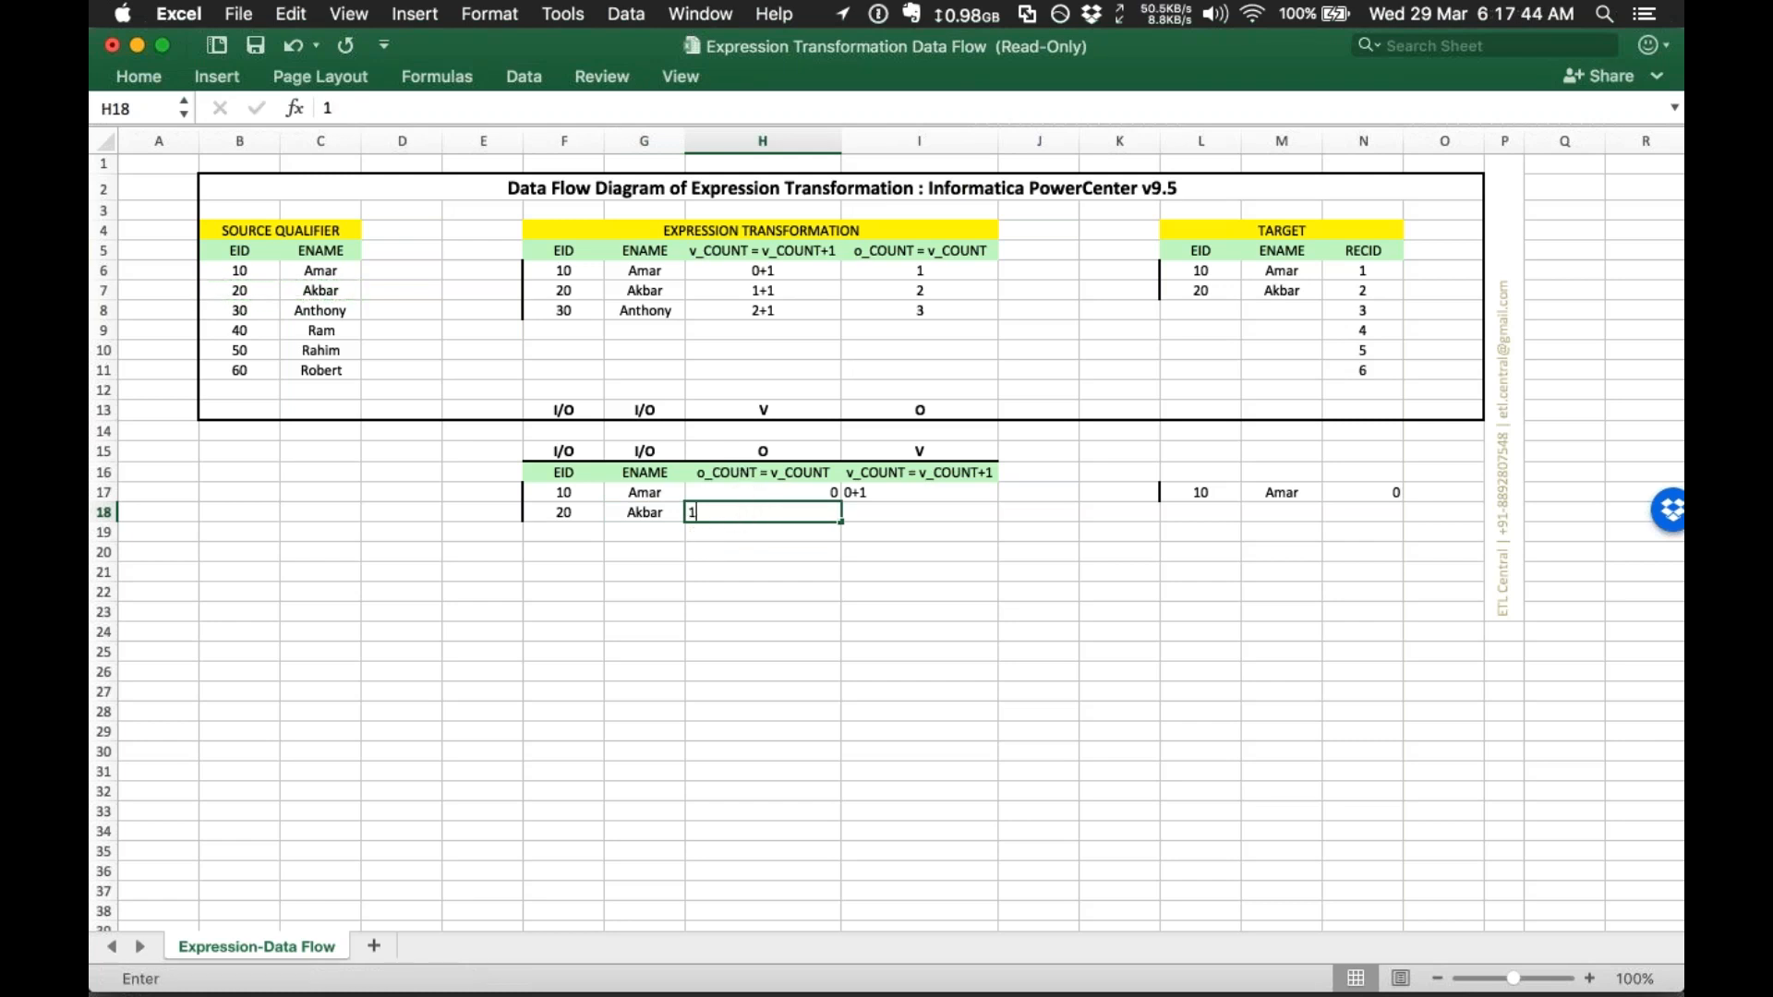
key("Tab")
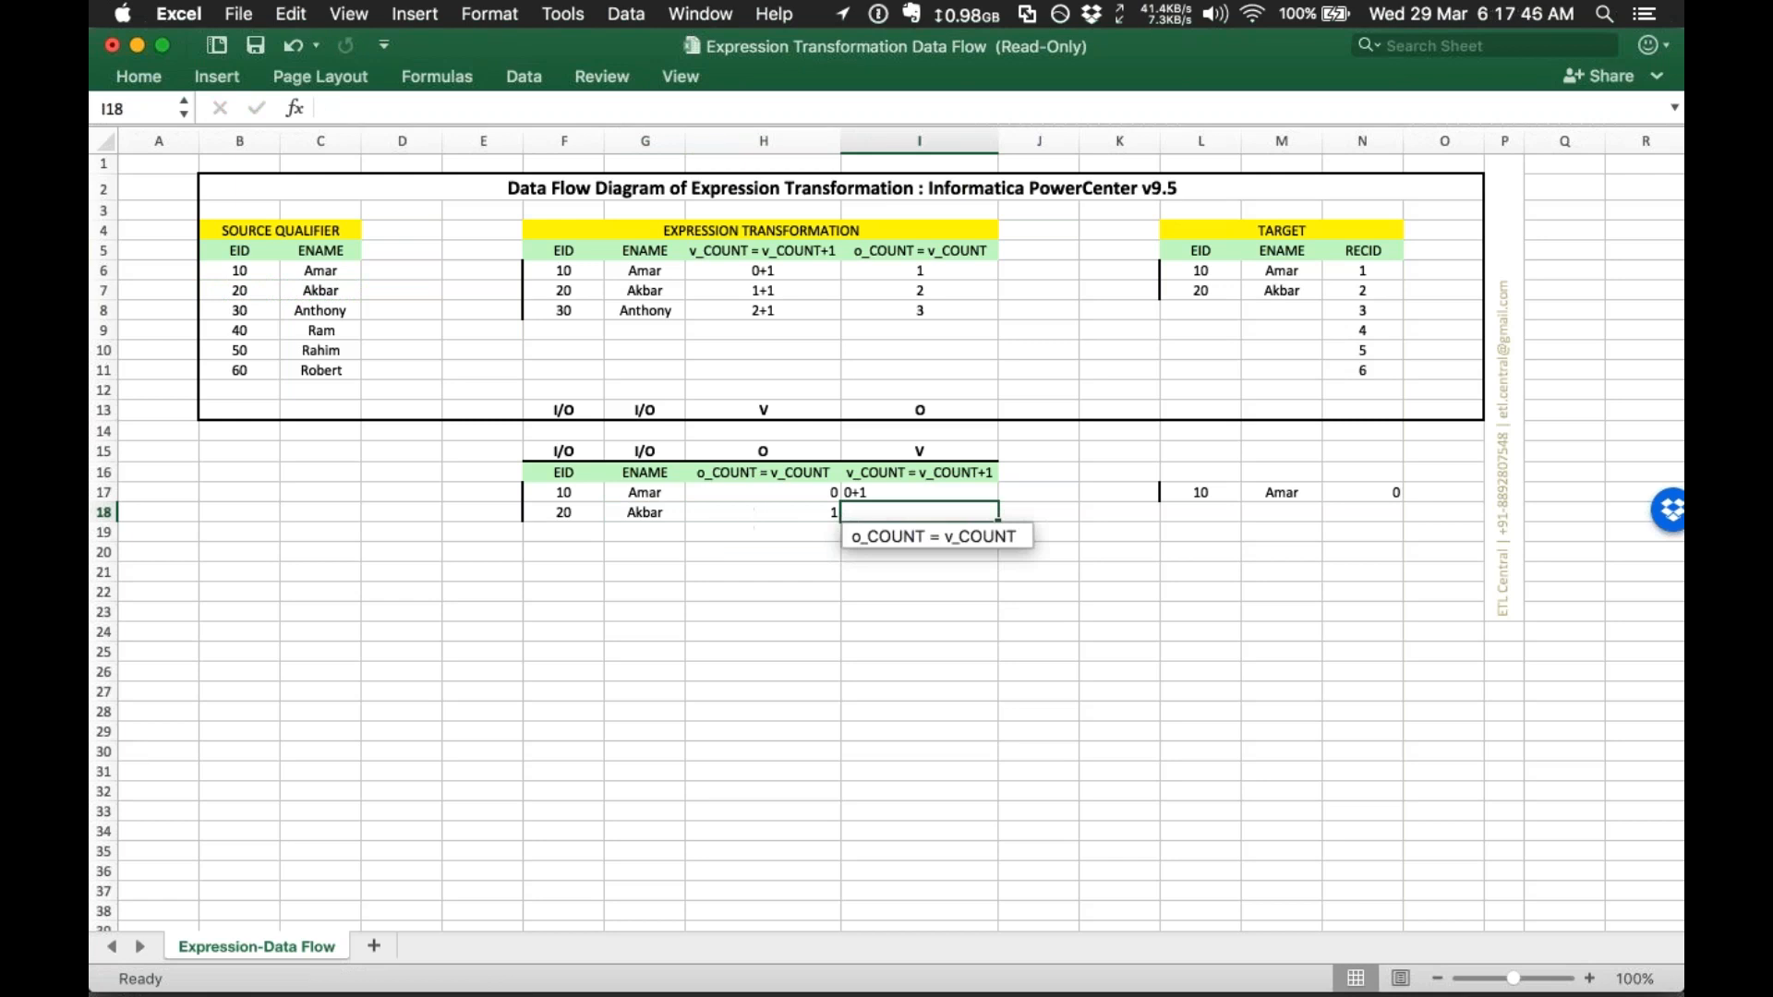
type("1+1")
key("Tab")
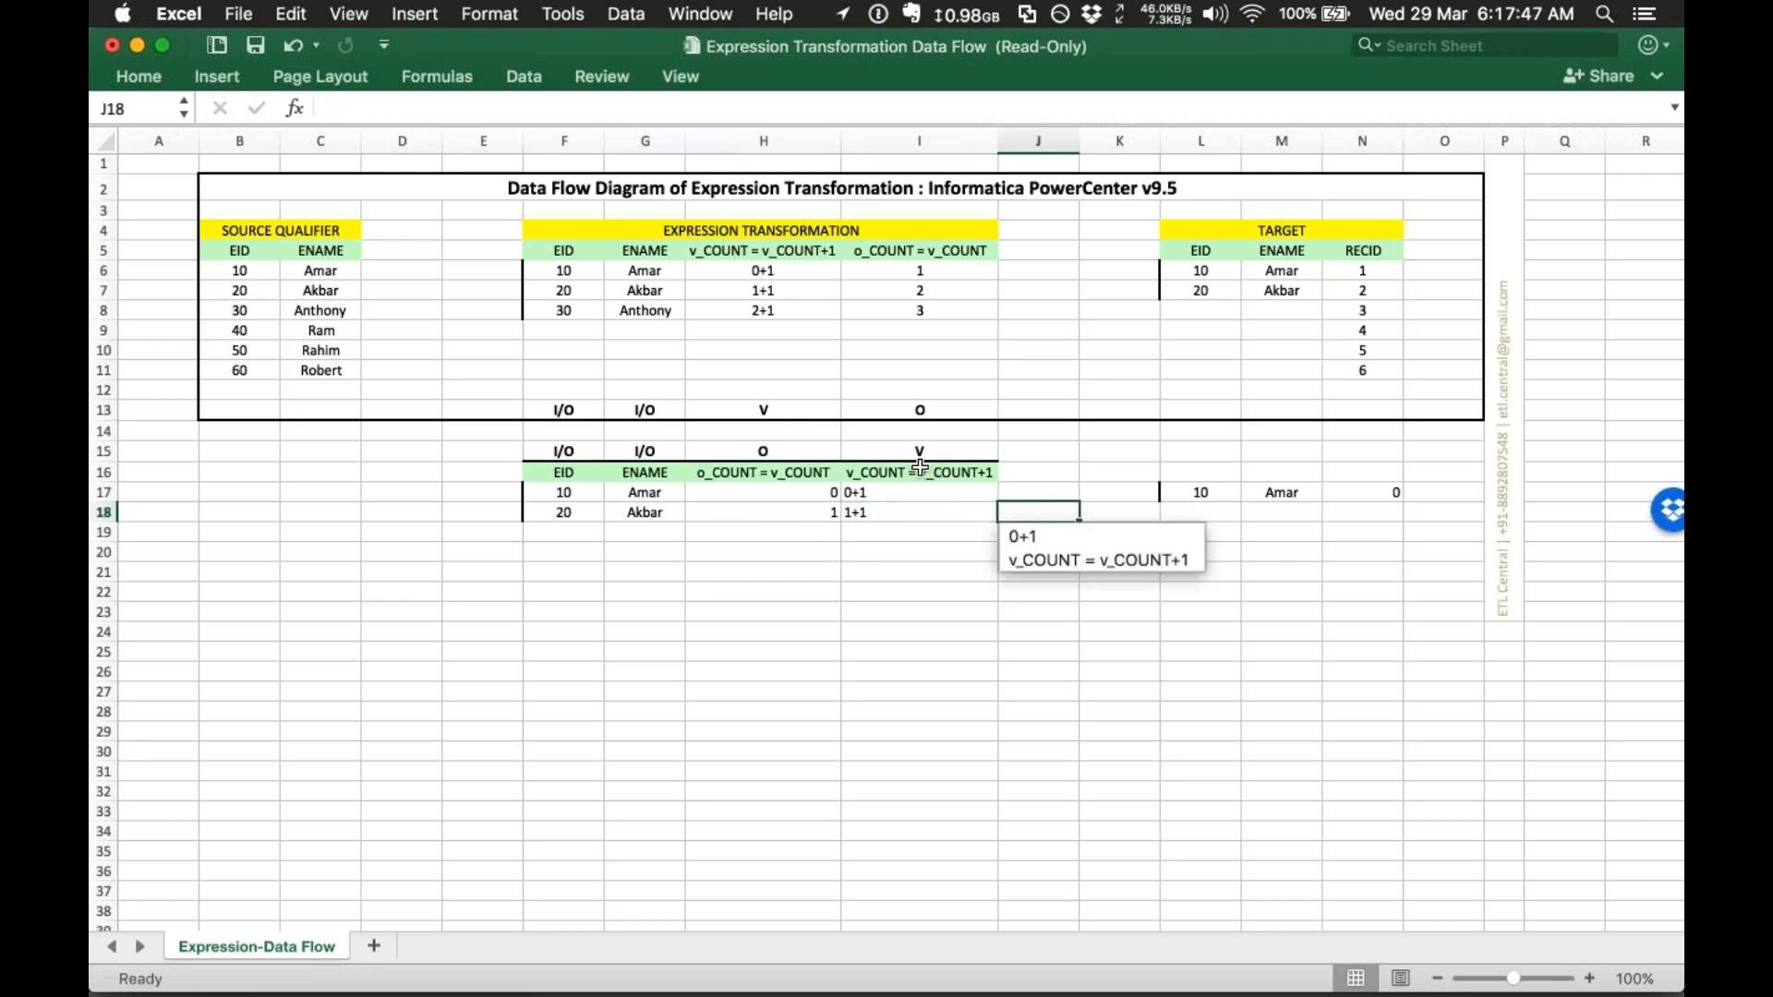
left_click(920, 467)
left_click_drag(573, 510, 725, 511)
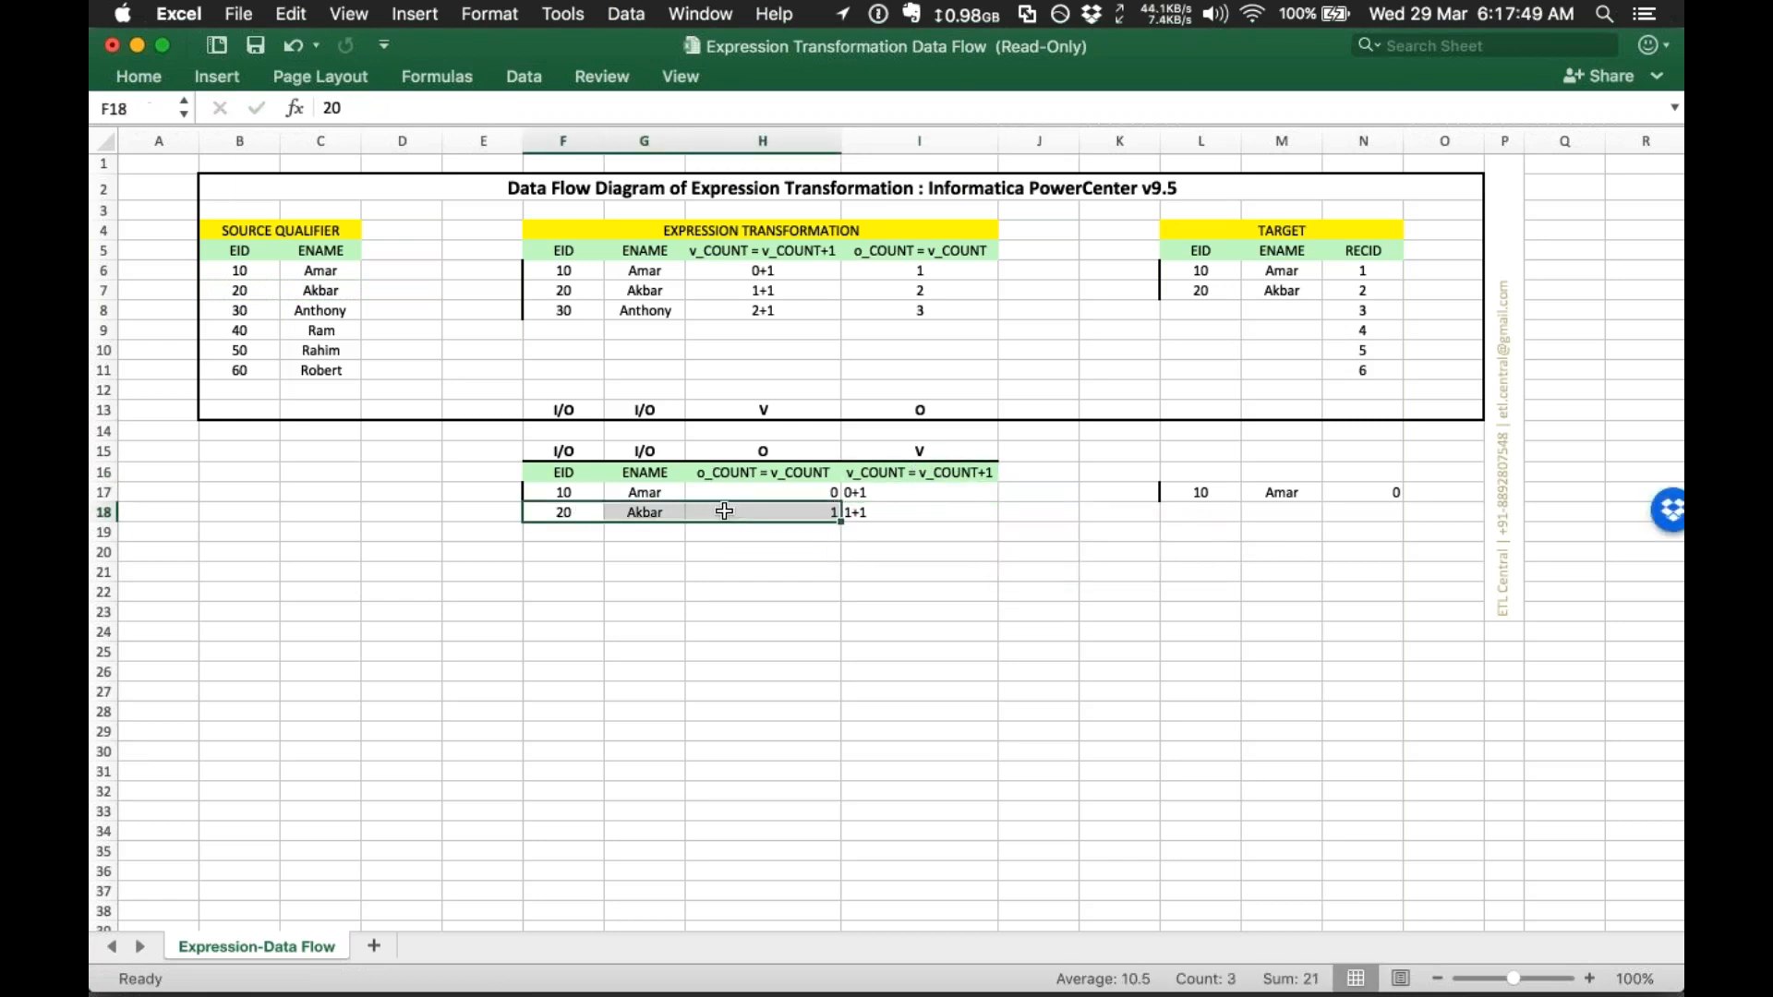
key("super+c")
left_click(1205, 511)
key("super+v")
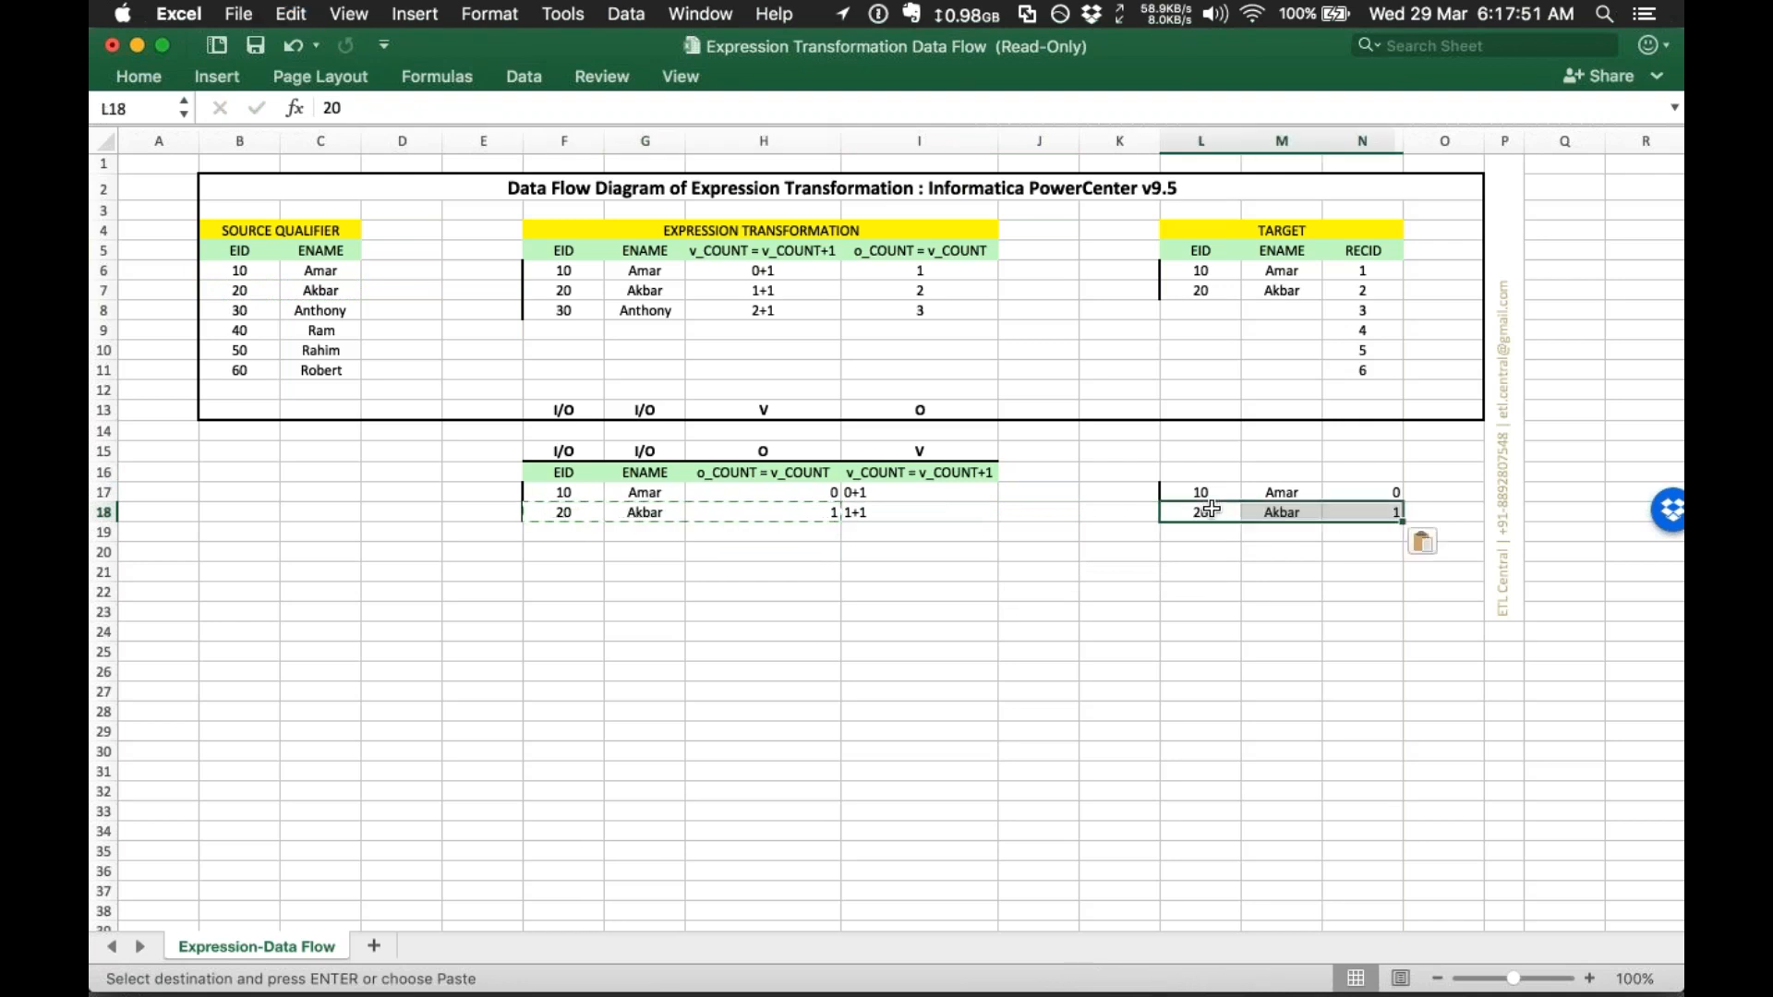
left_click(1363, 494)
left_click(1378, 521, "shift")
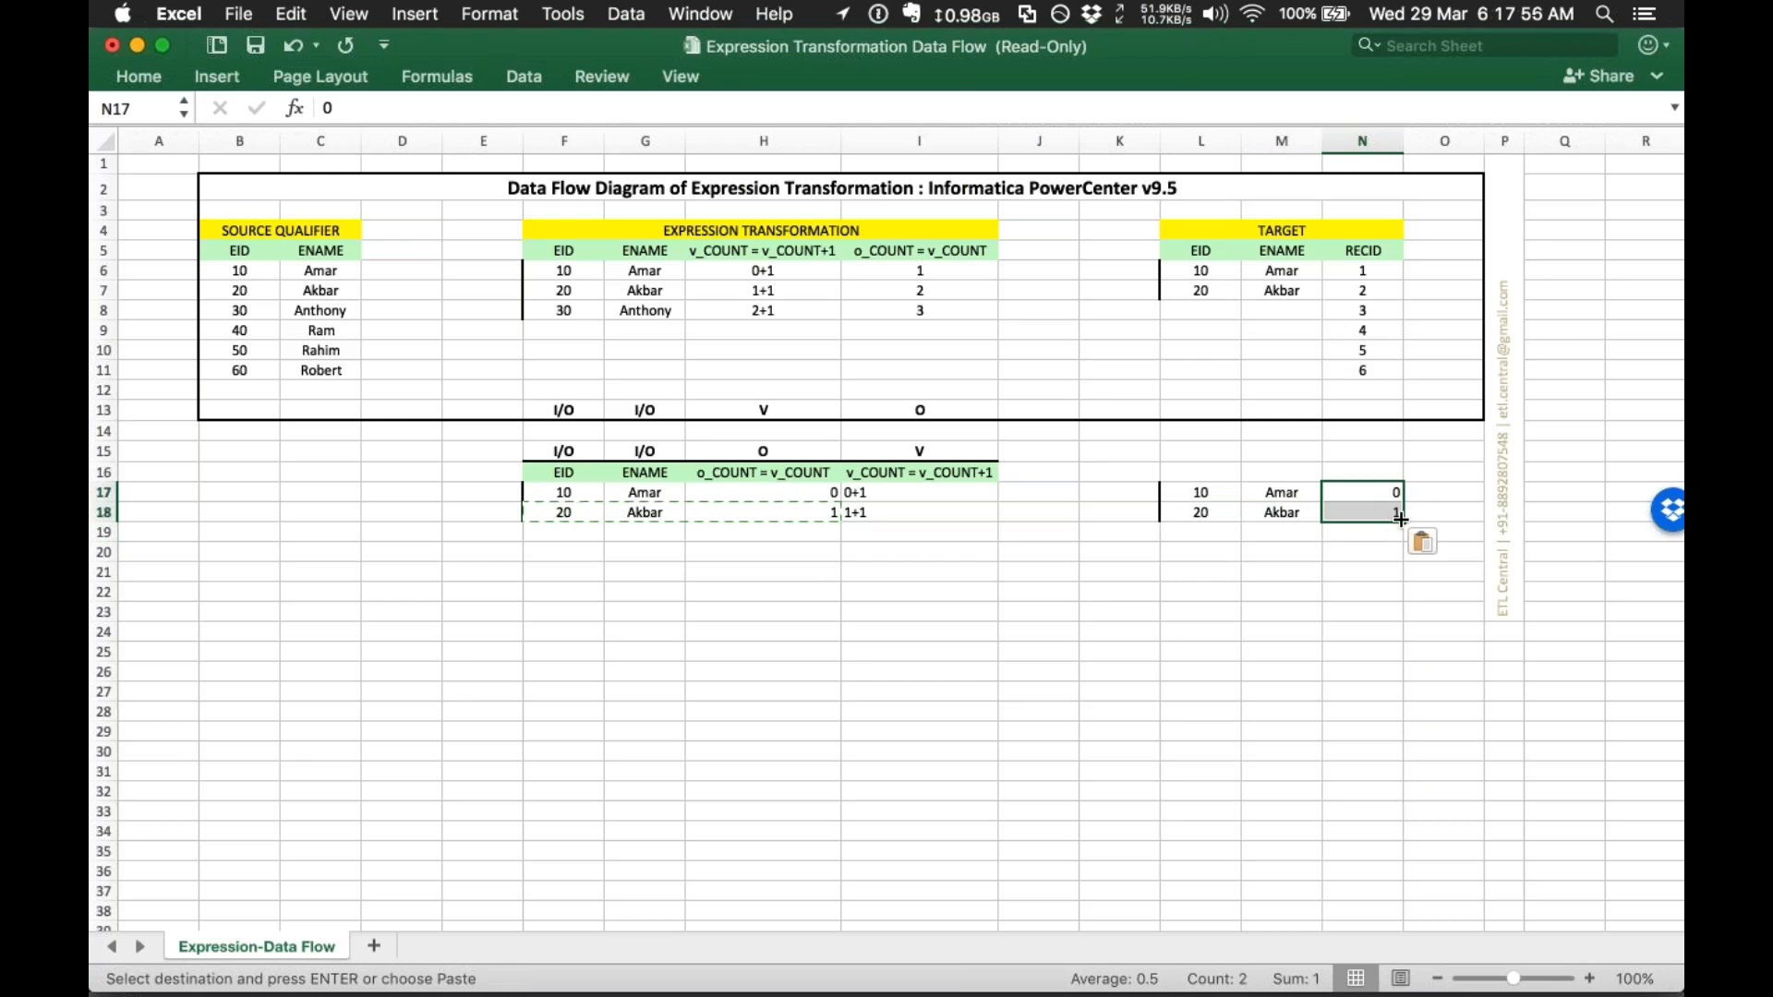
left_click_drag(1403, 522, 1399, 603)
left_click(1282, 532)
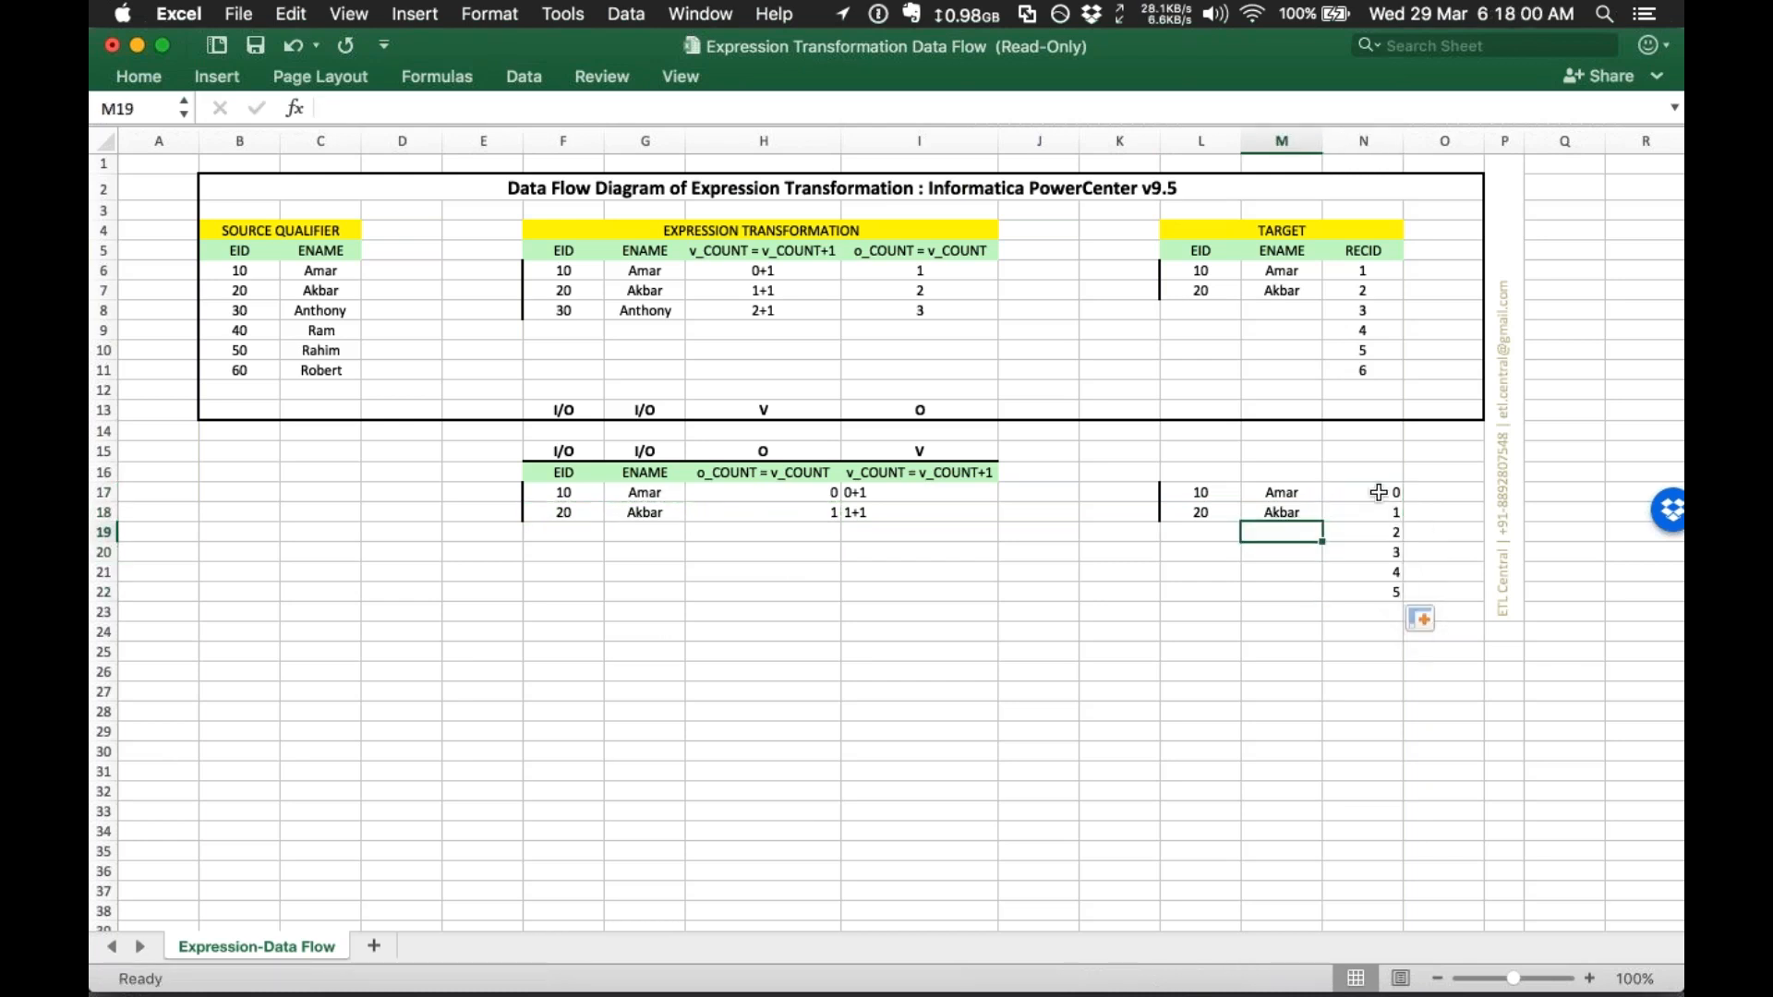
left_click_drag(1380, 492, 1390, 596)
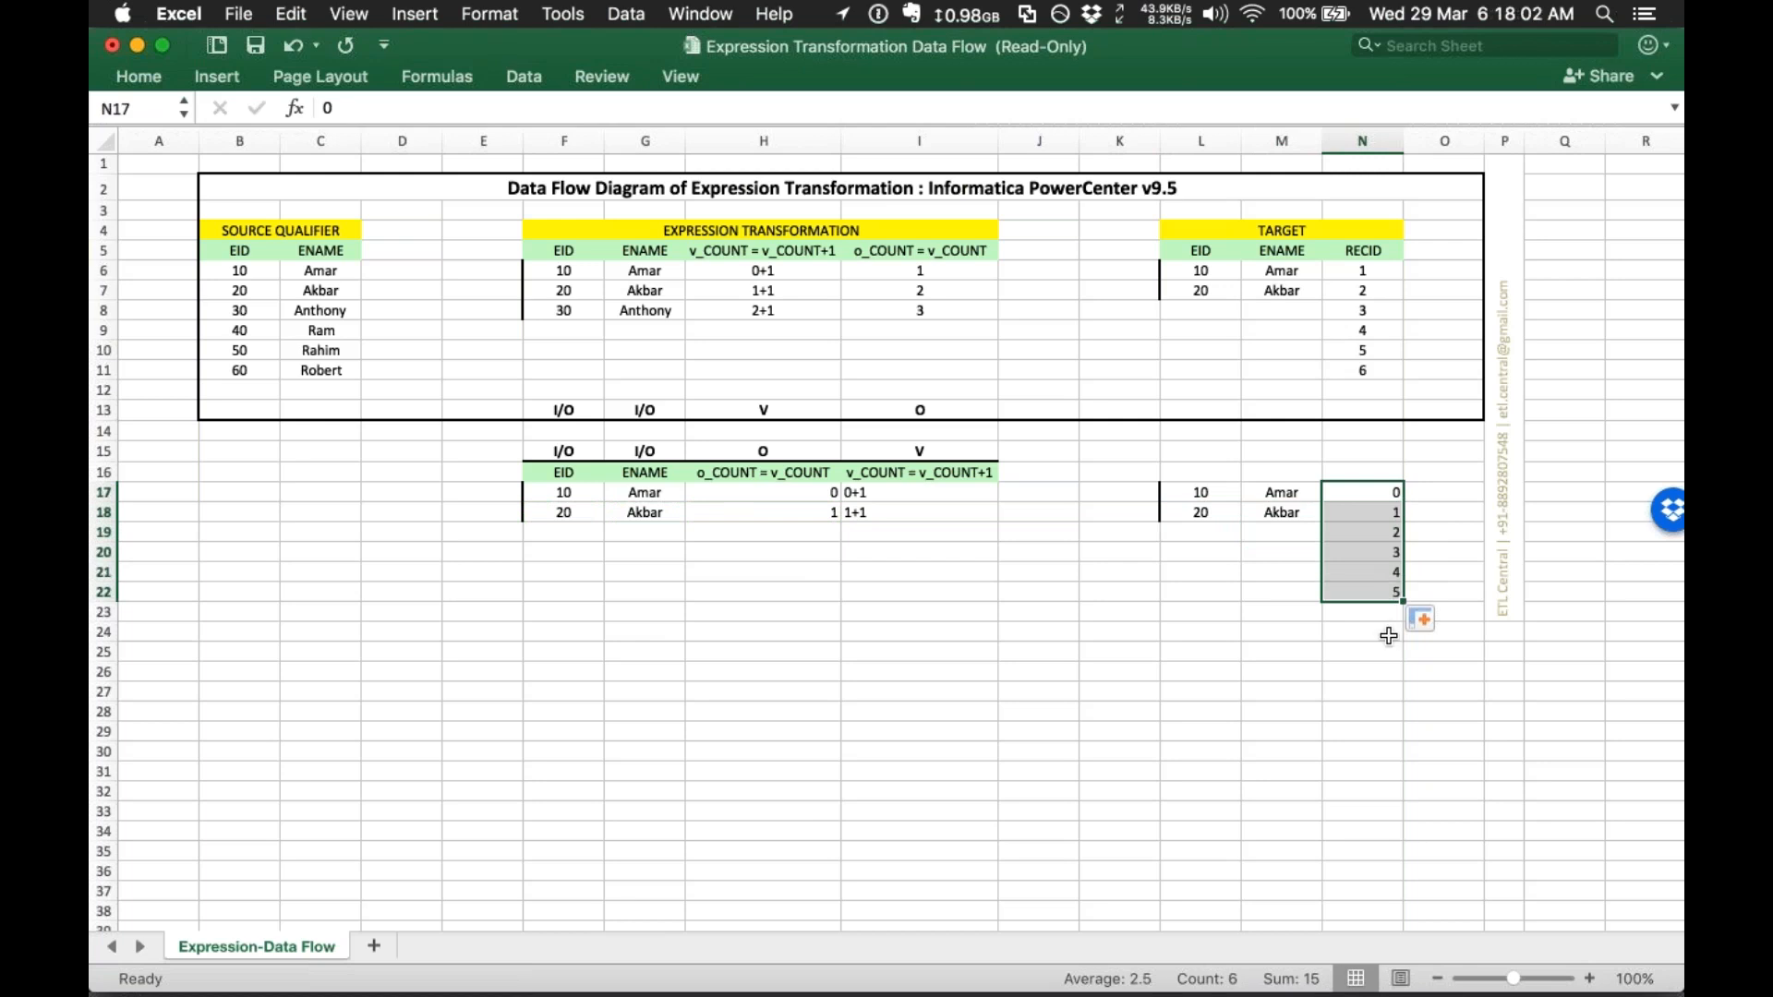
left_click(1379, 648)
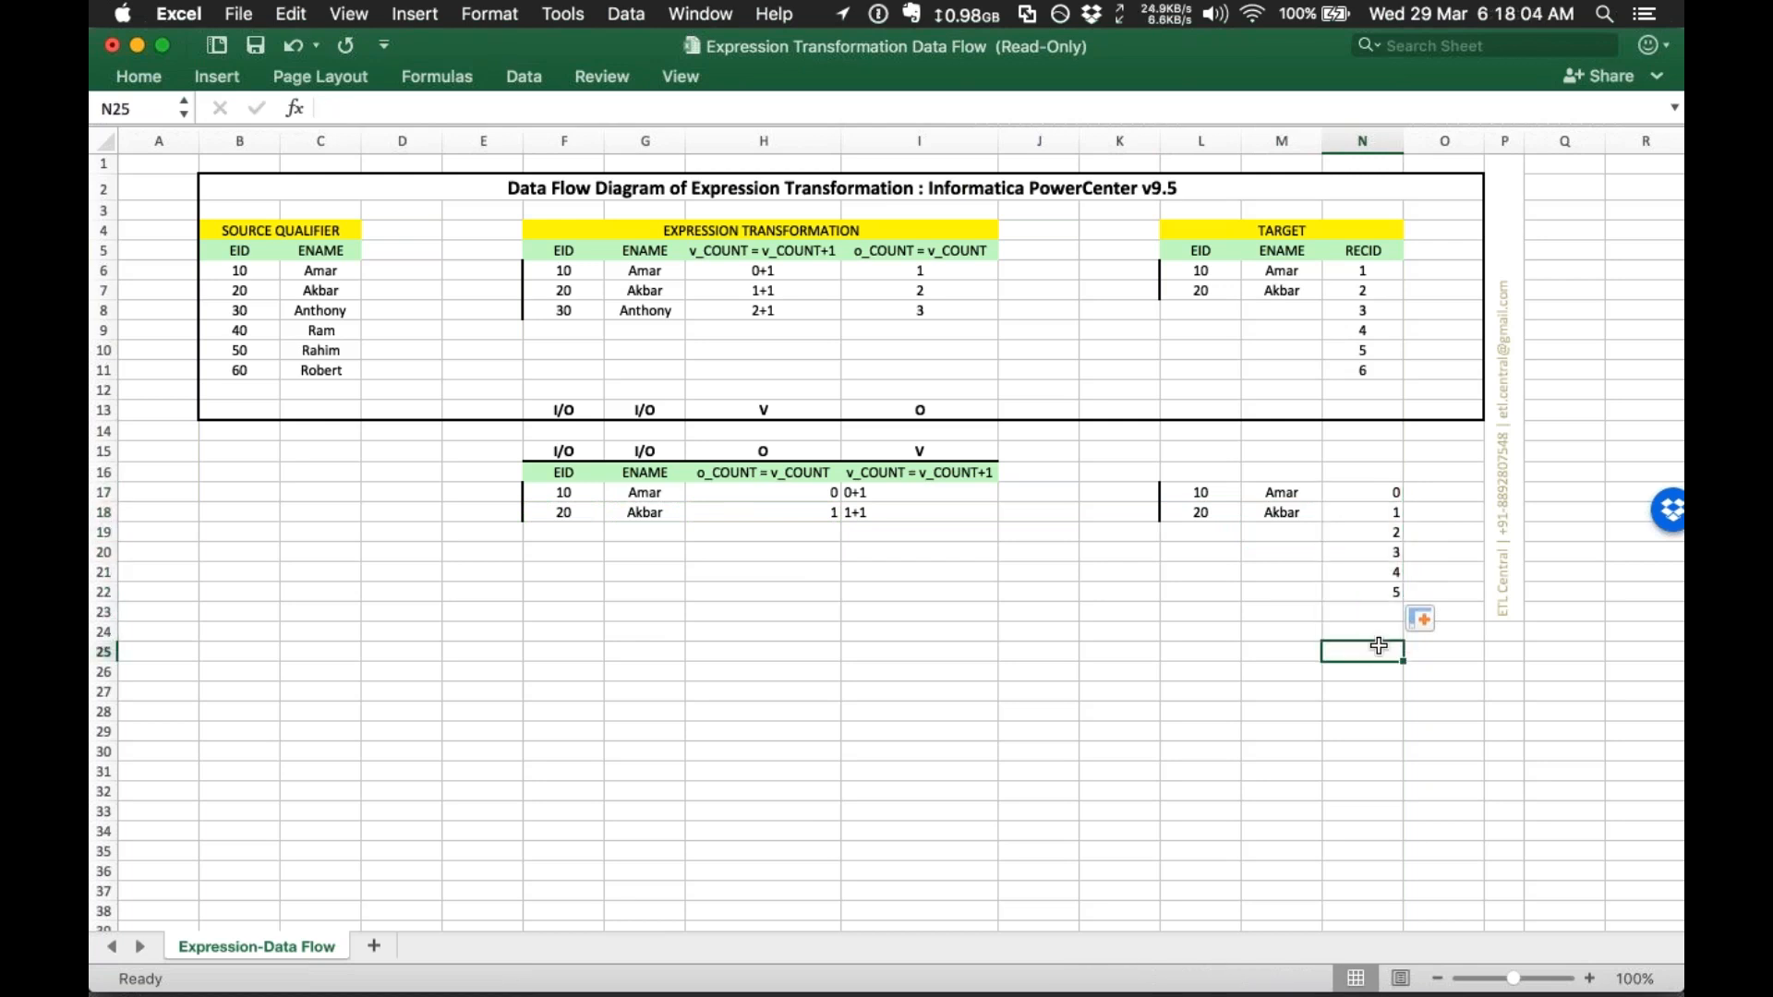
left_click(1353, 253)
left_click_drag(1346, 268, 1355, 379)
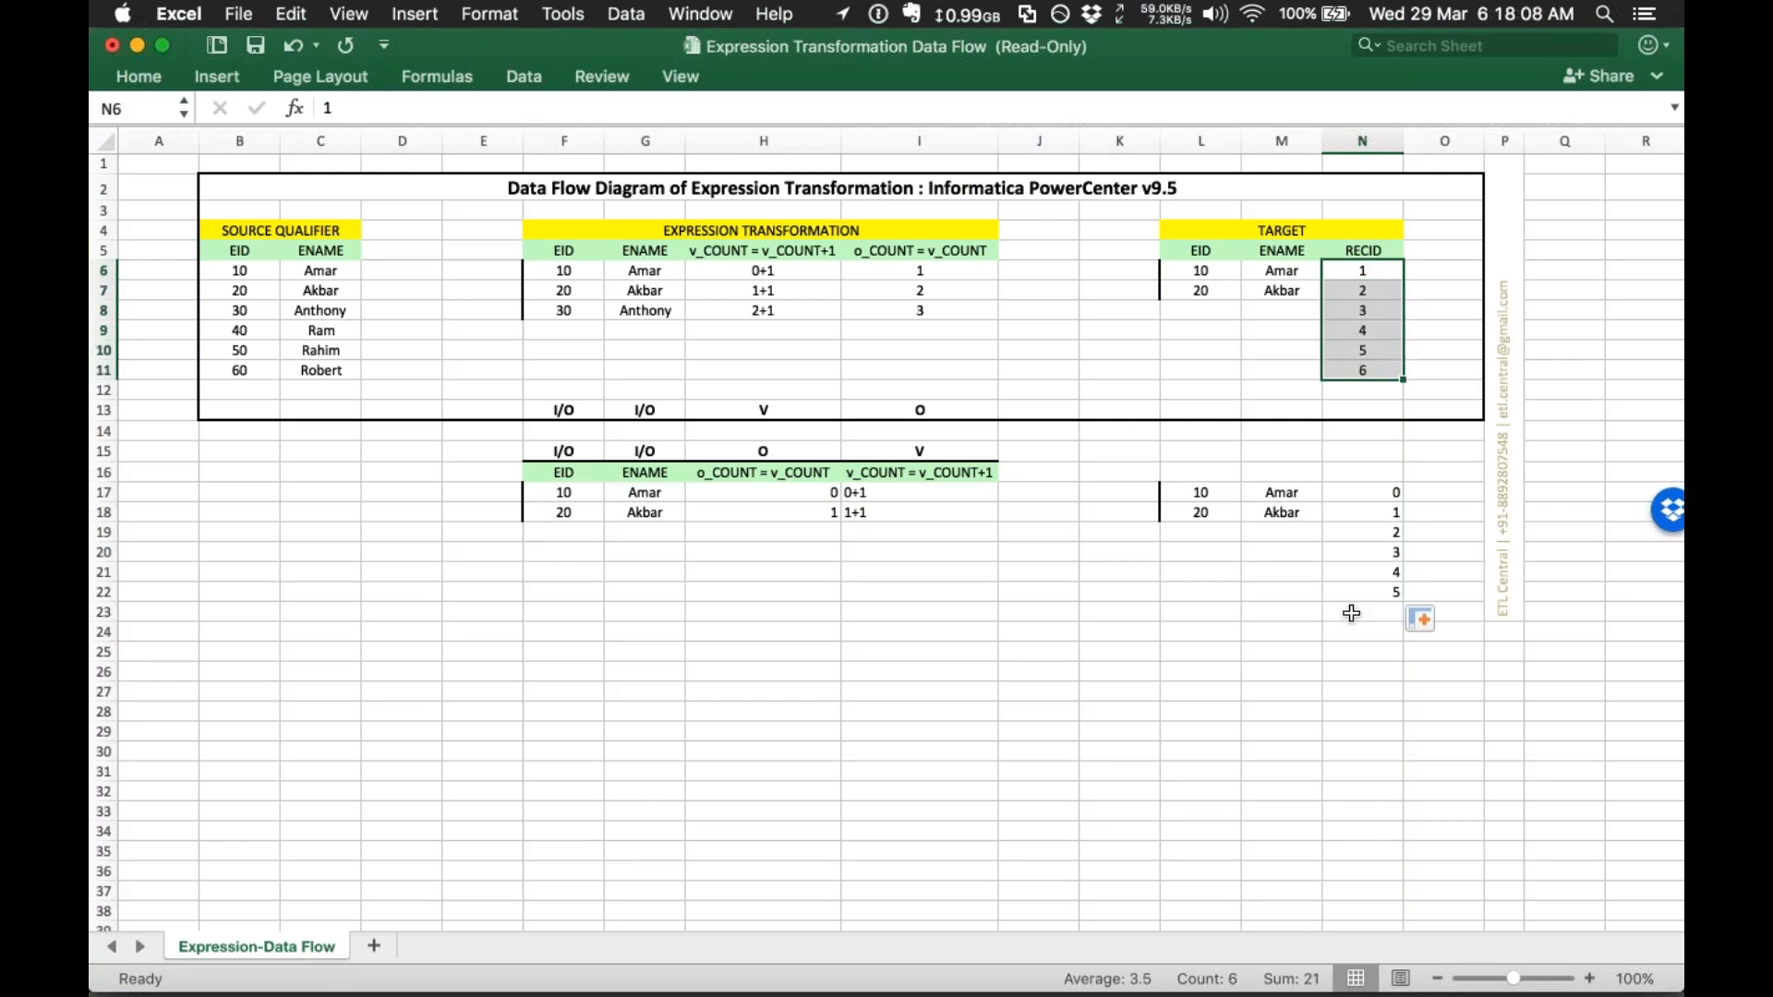
left_click(1355, 613)
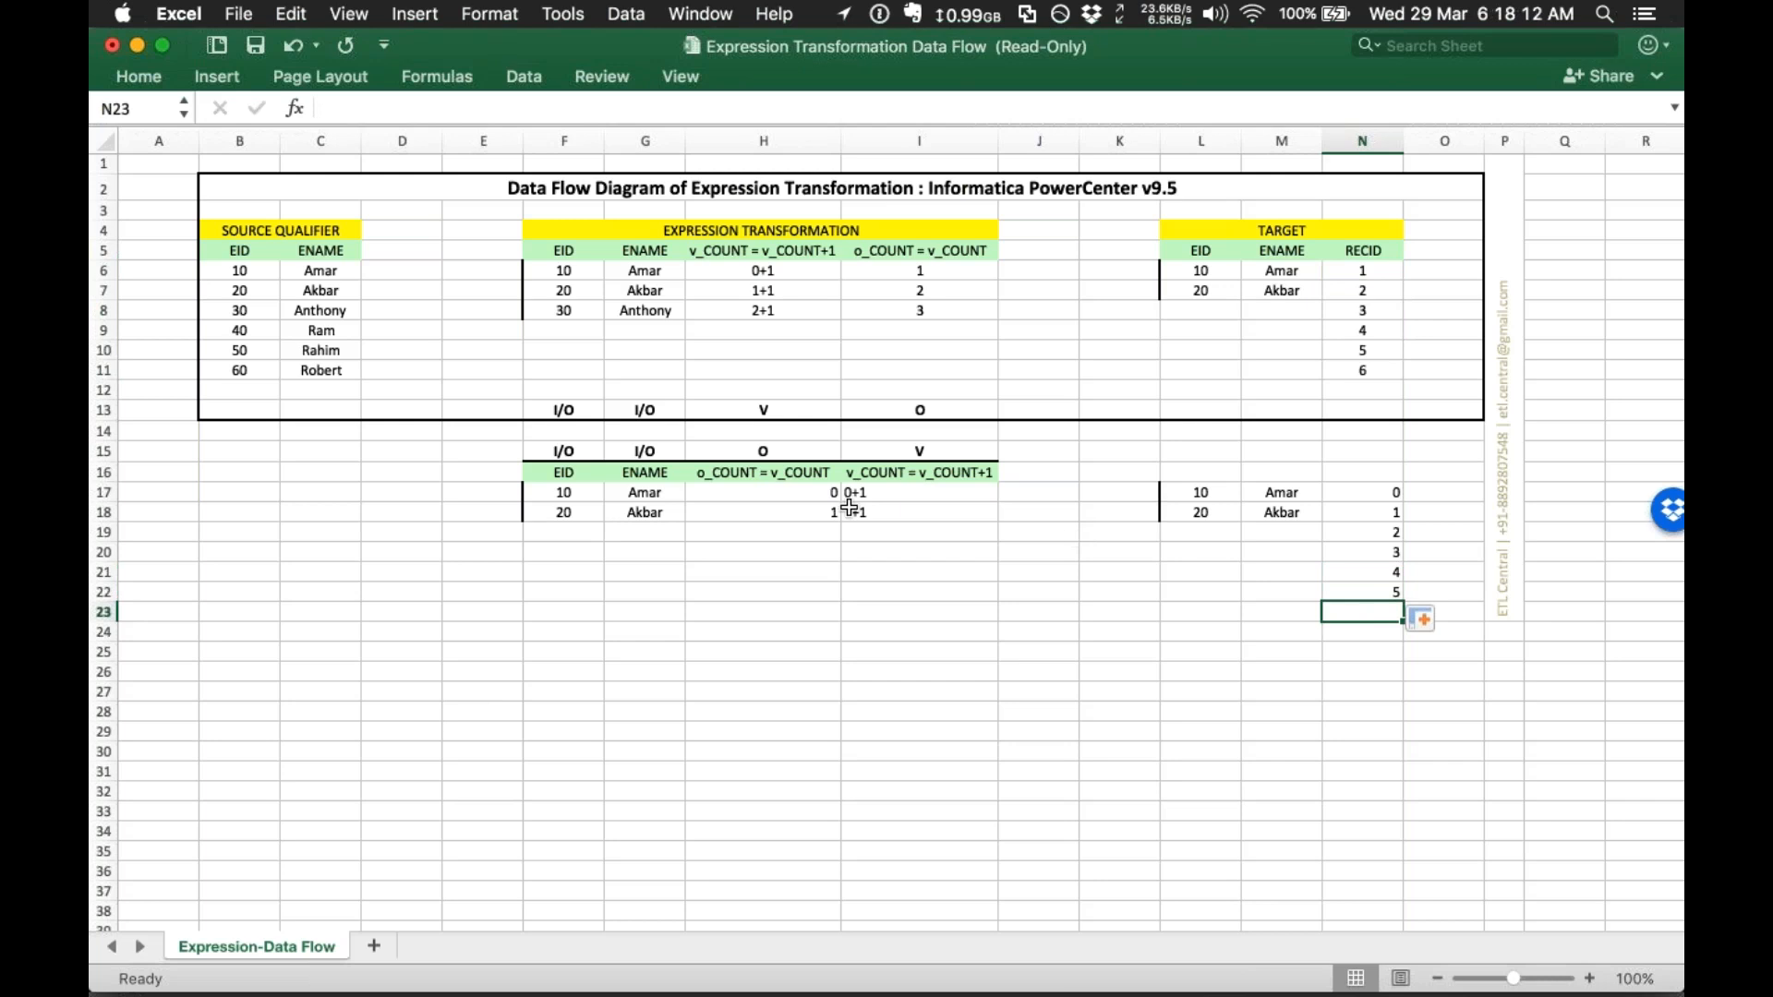
left_click(743, 450)
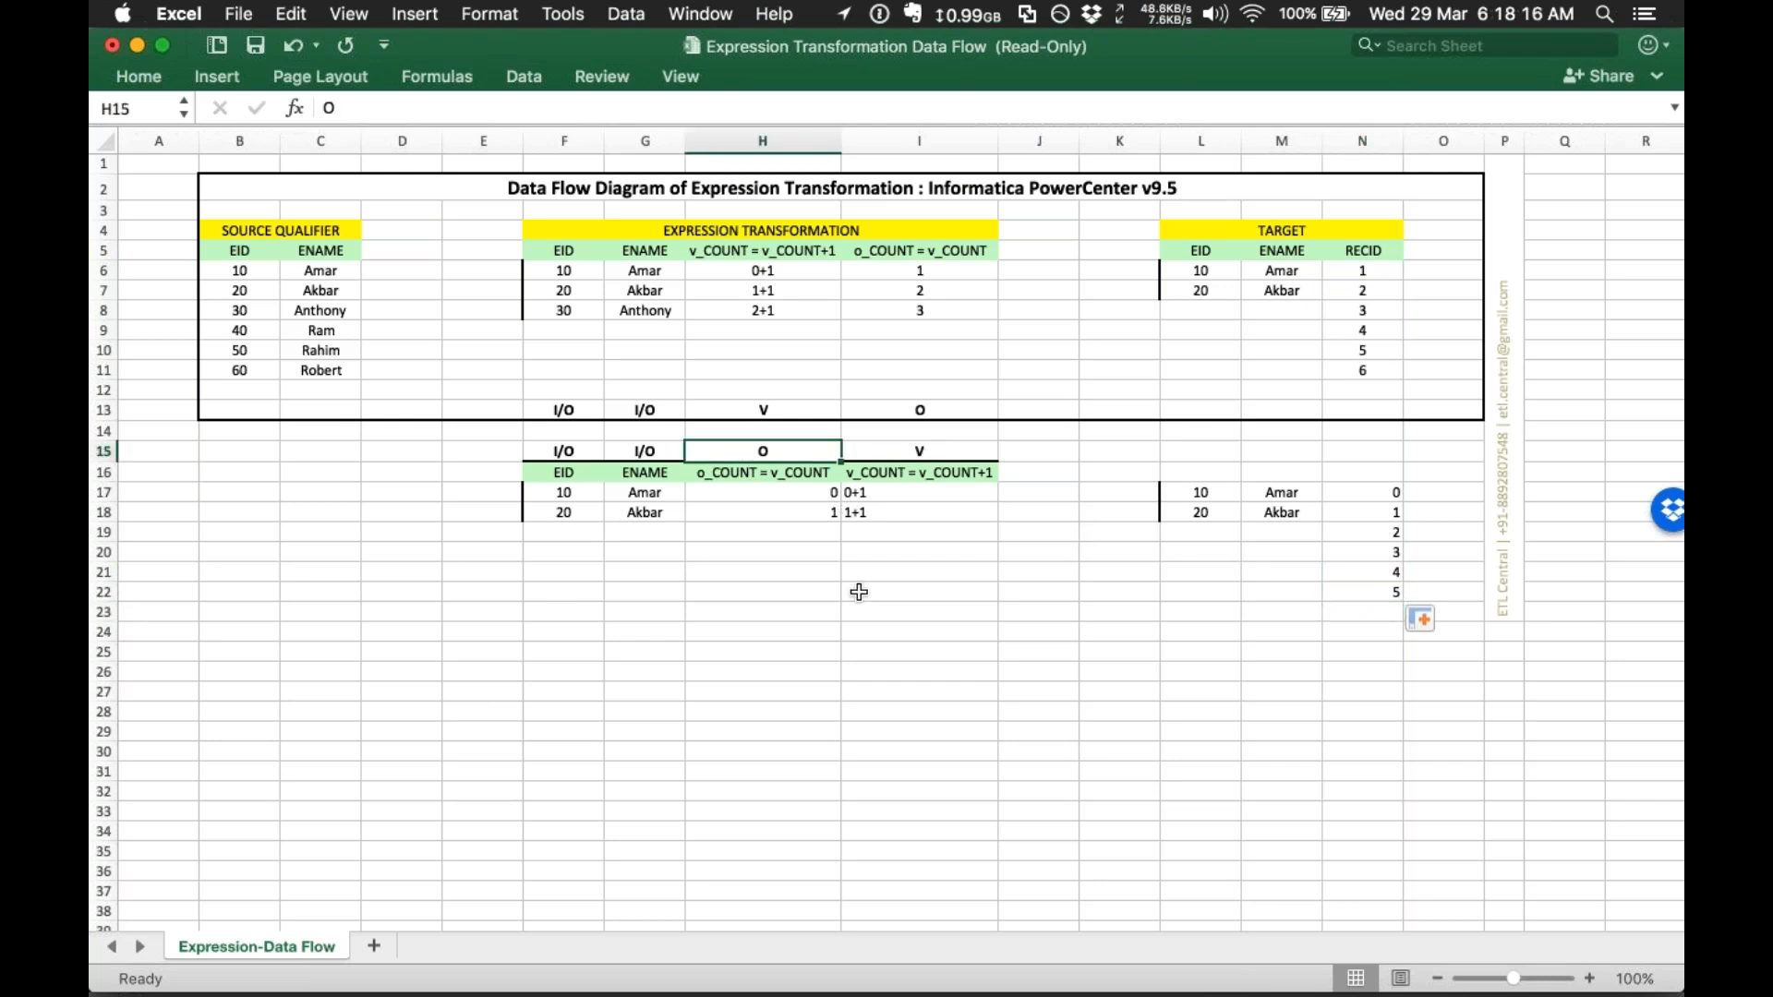
left_click(818, 534)
left_click_drag(725, 450, 729, 534)
left_click_drag(914, 451, 930, 535)
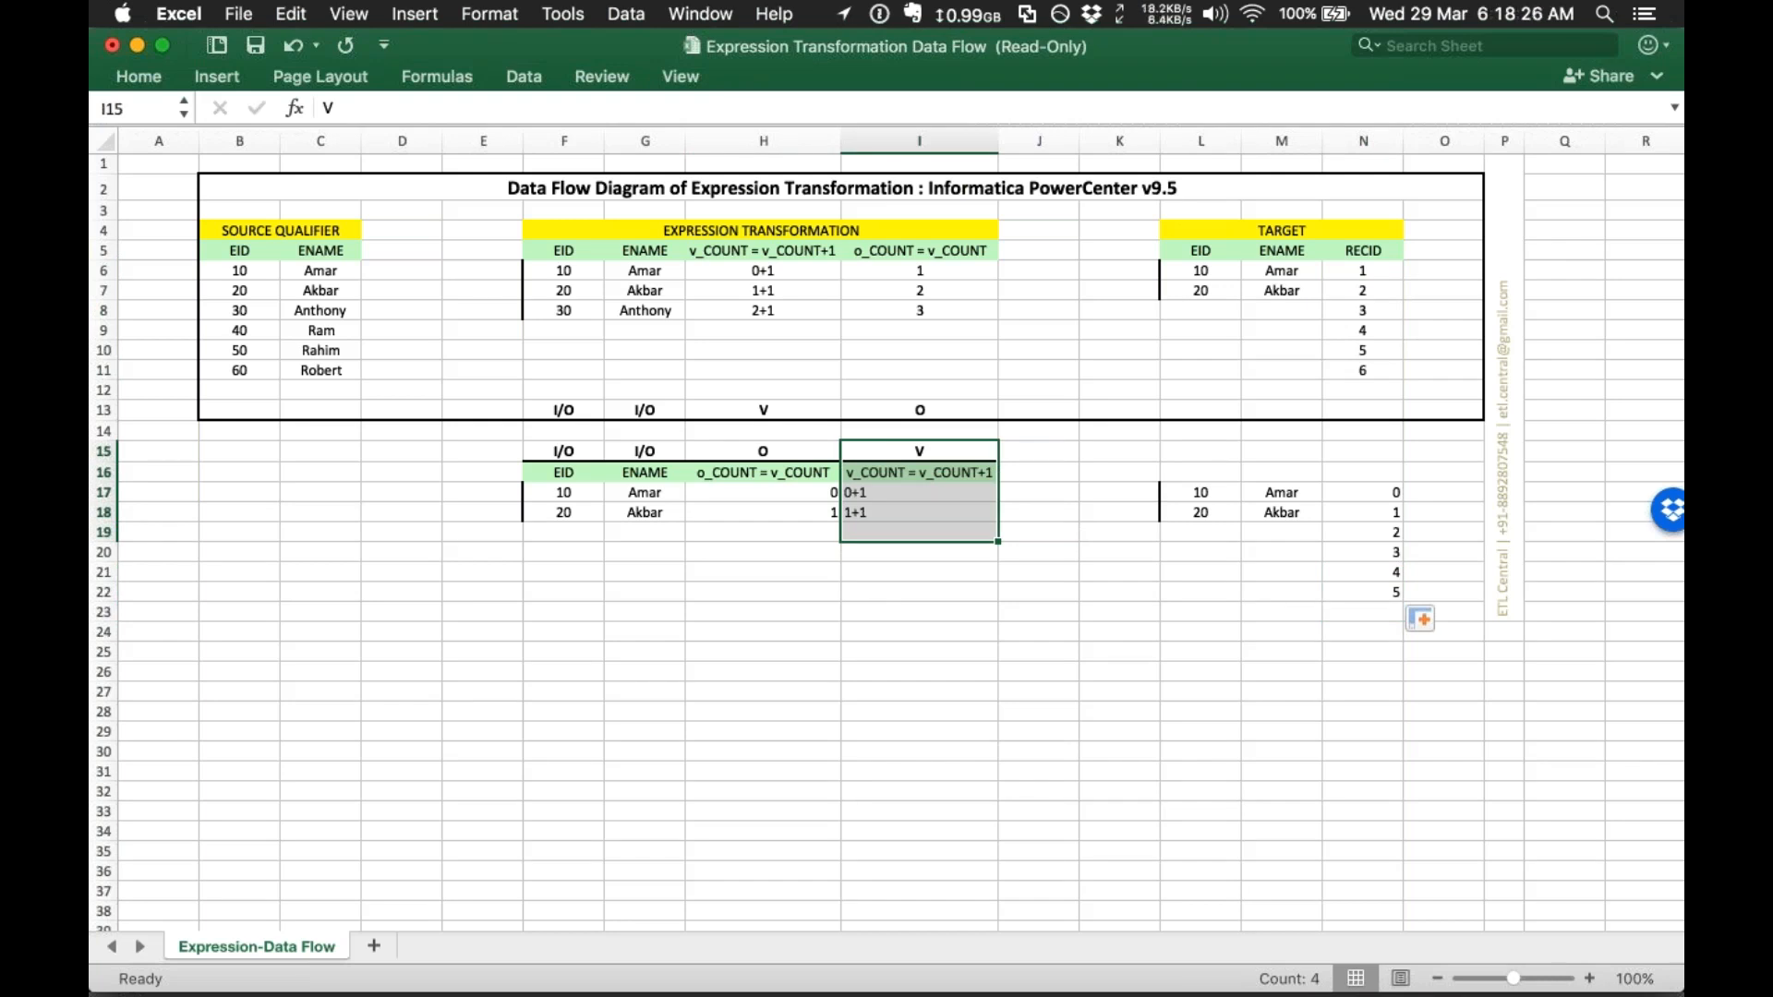
left_click(578, 547)
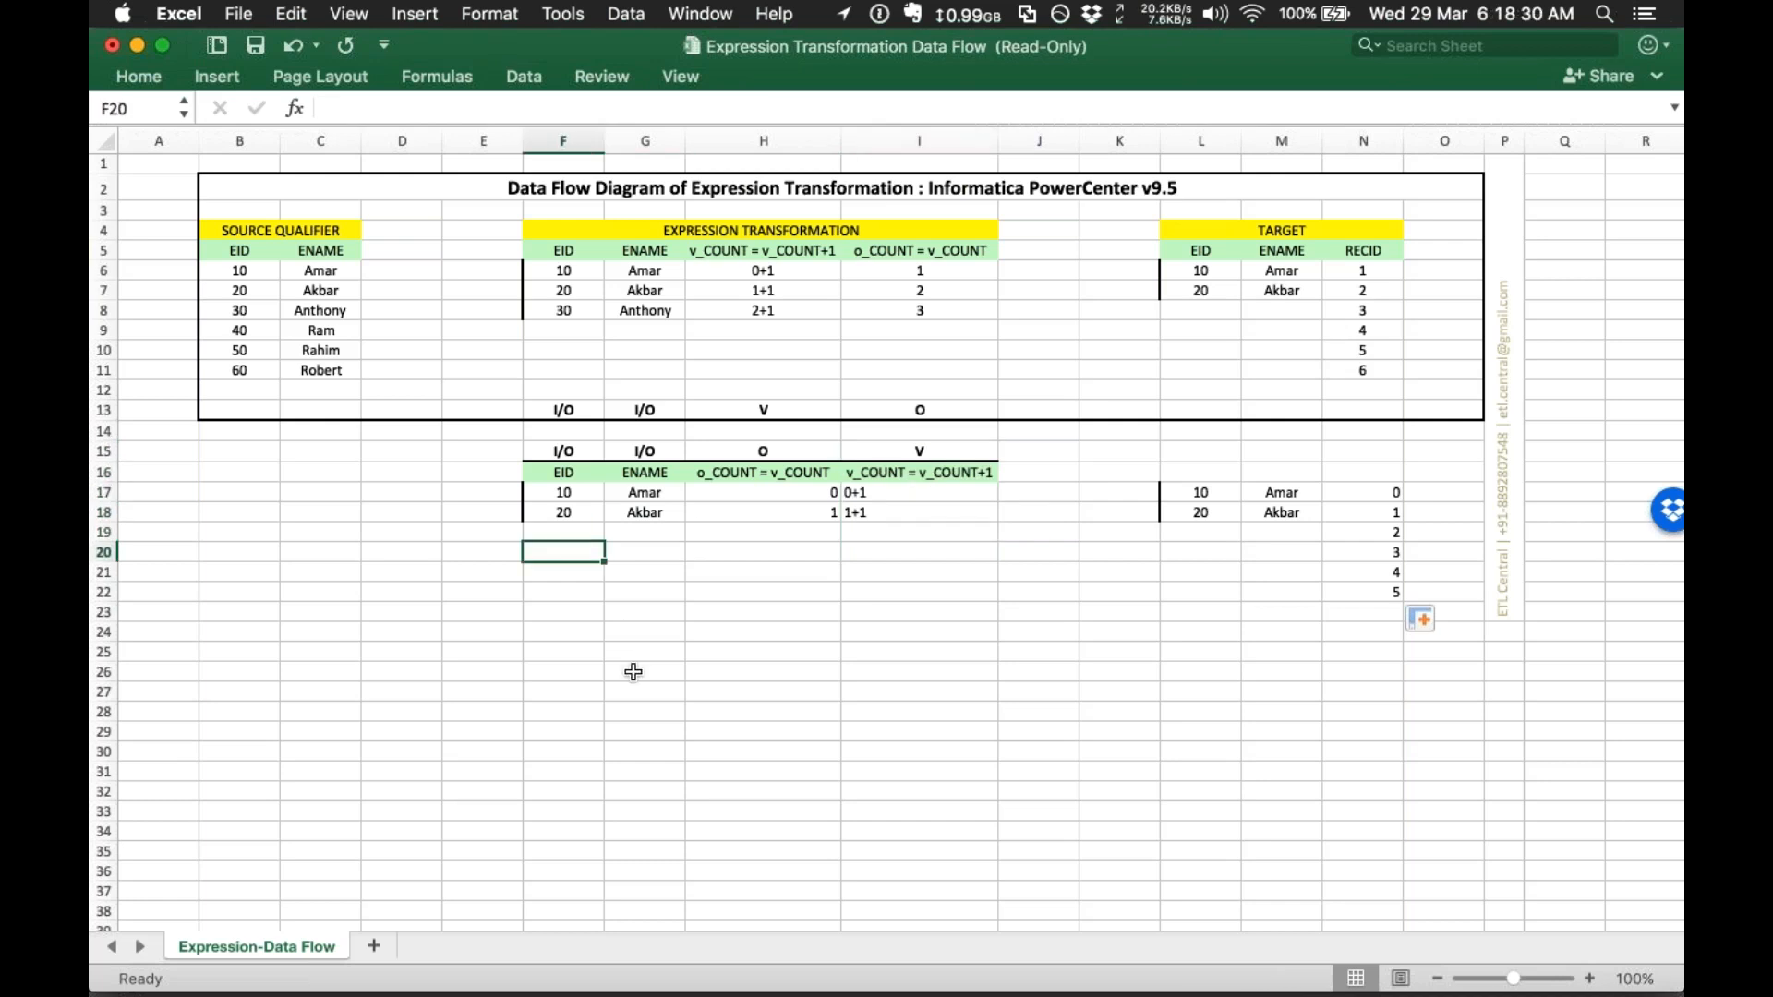
Step: Switch to PowerCenter Designer and create a mapping named m_expression_tx
key("ctrl+Up")
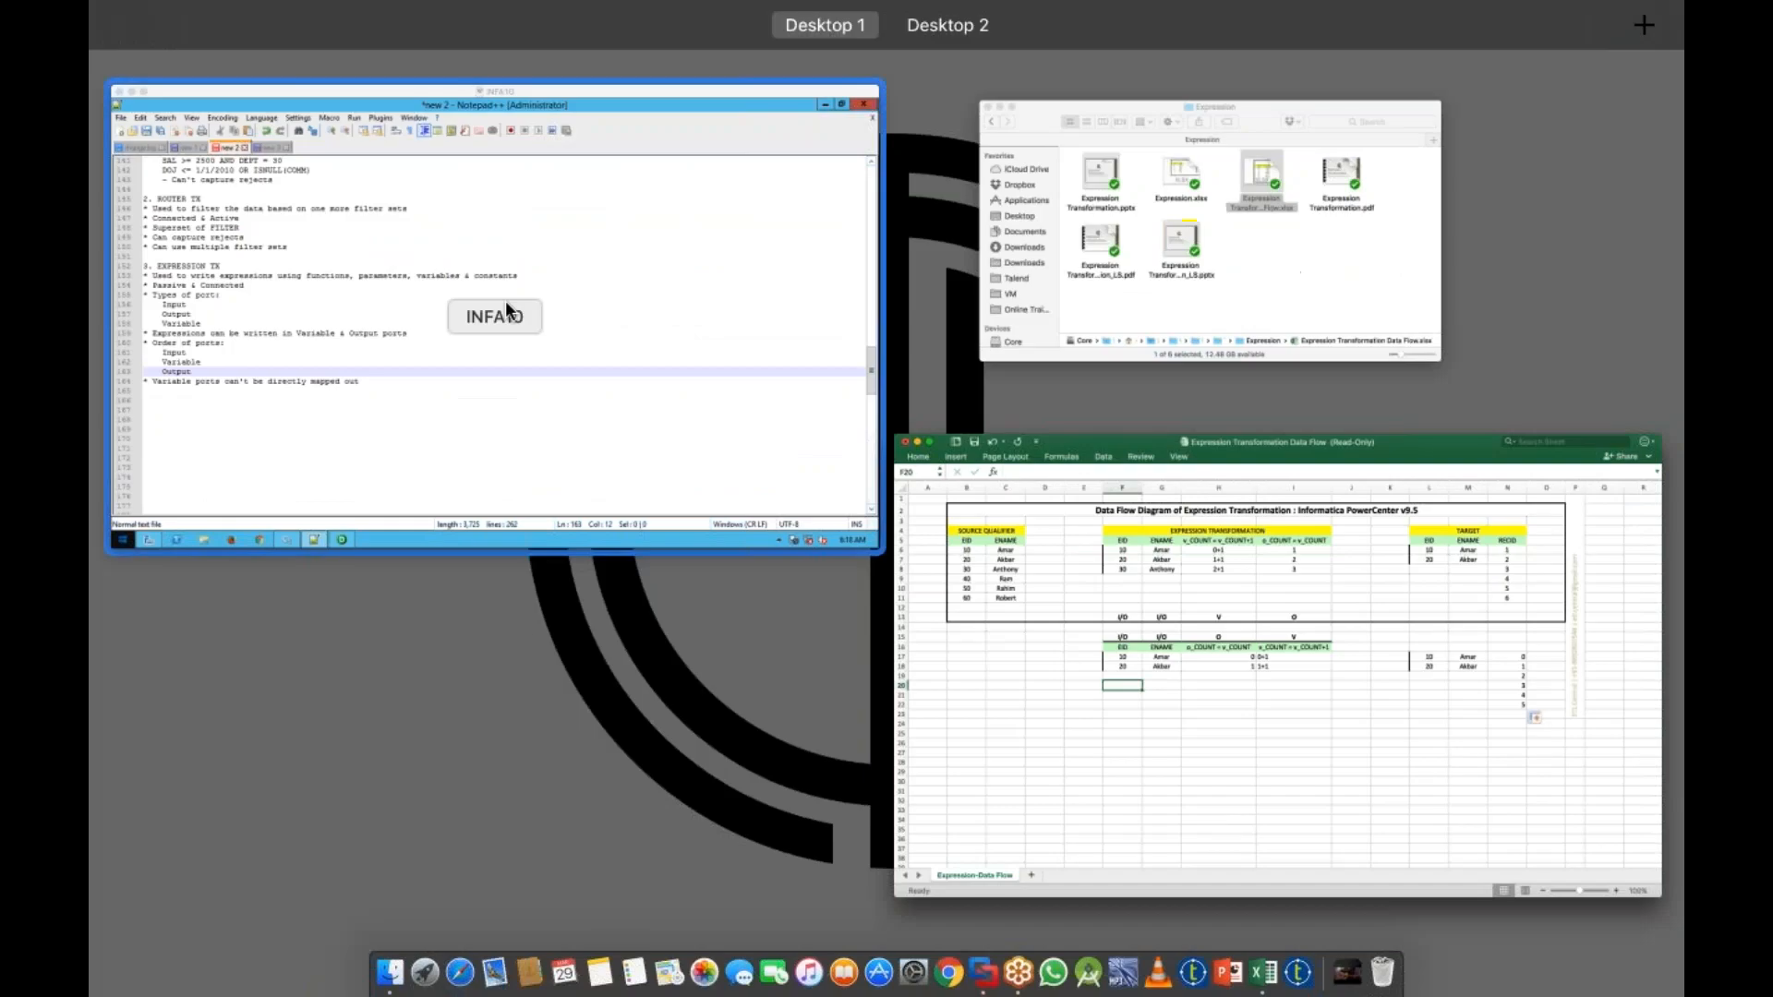
left_click(506, 301)
left_click(568, 973)
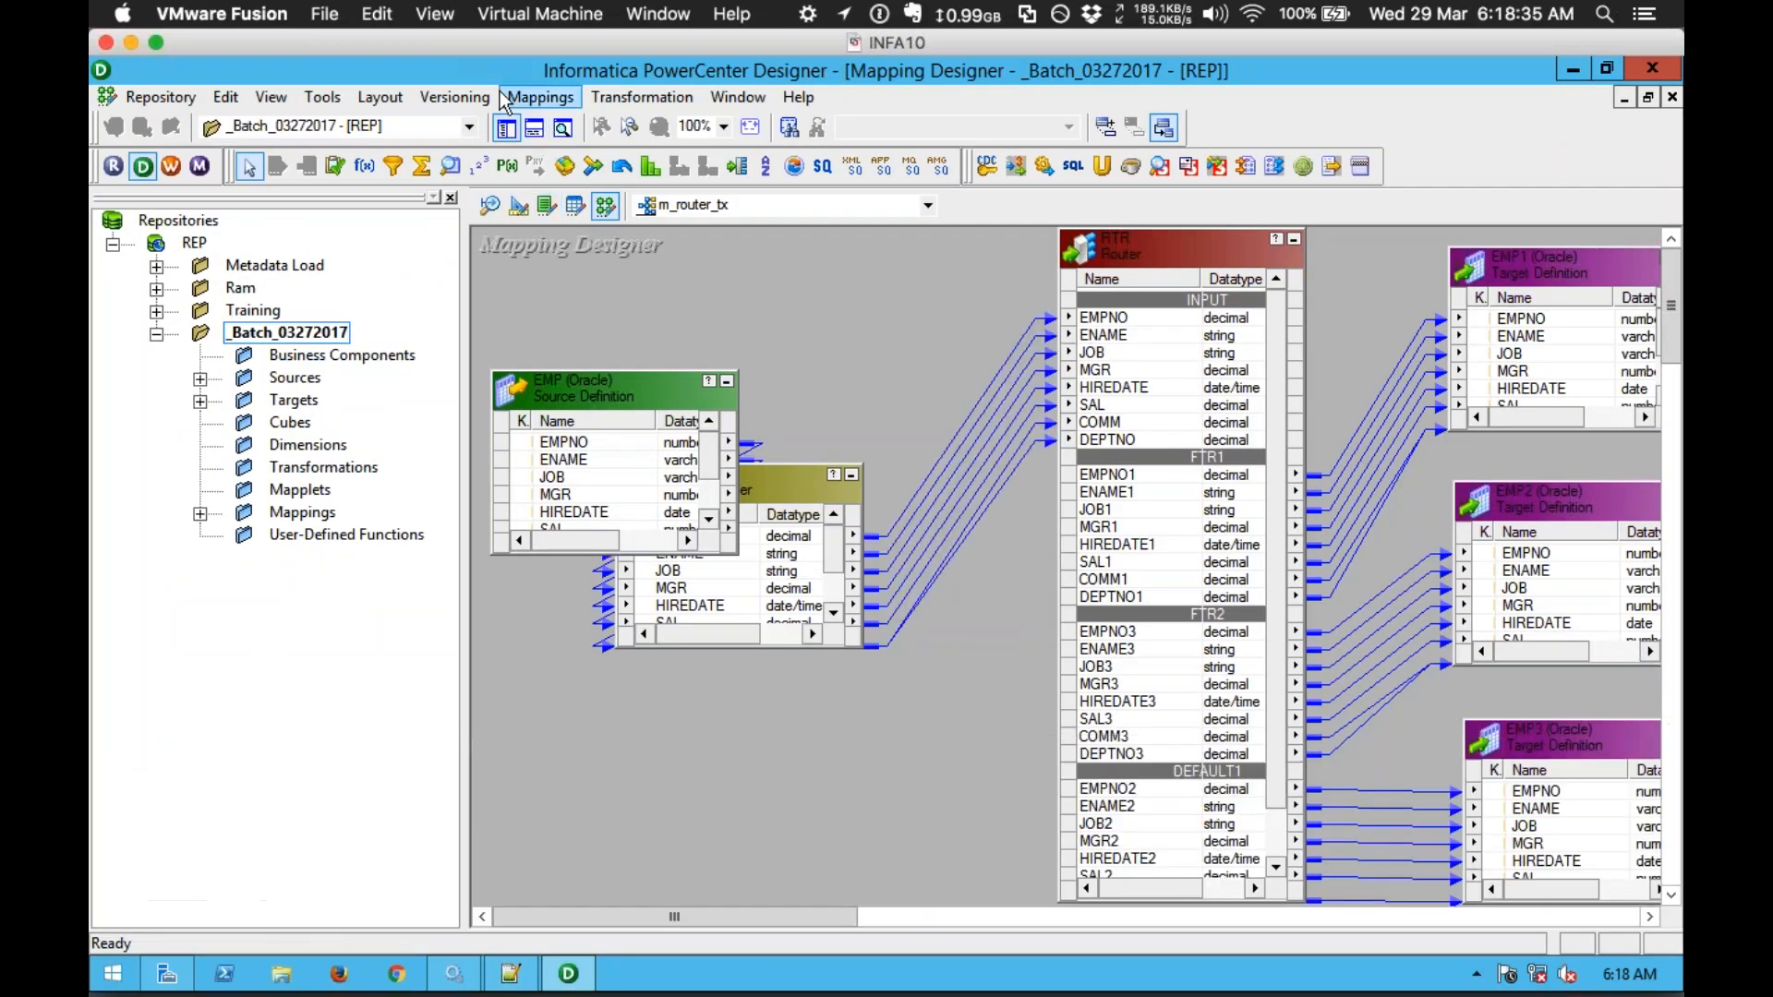
left_click(542, 97)
left_click(549, 119)
type("m_e")
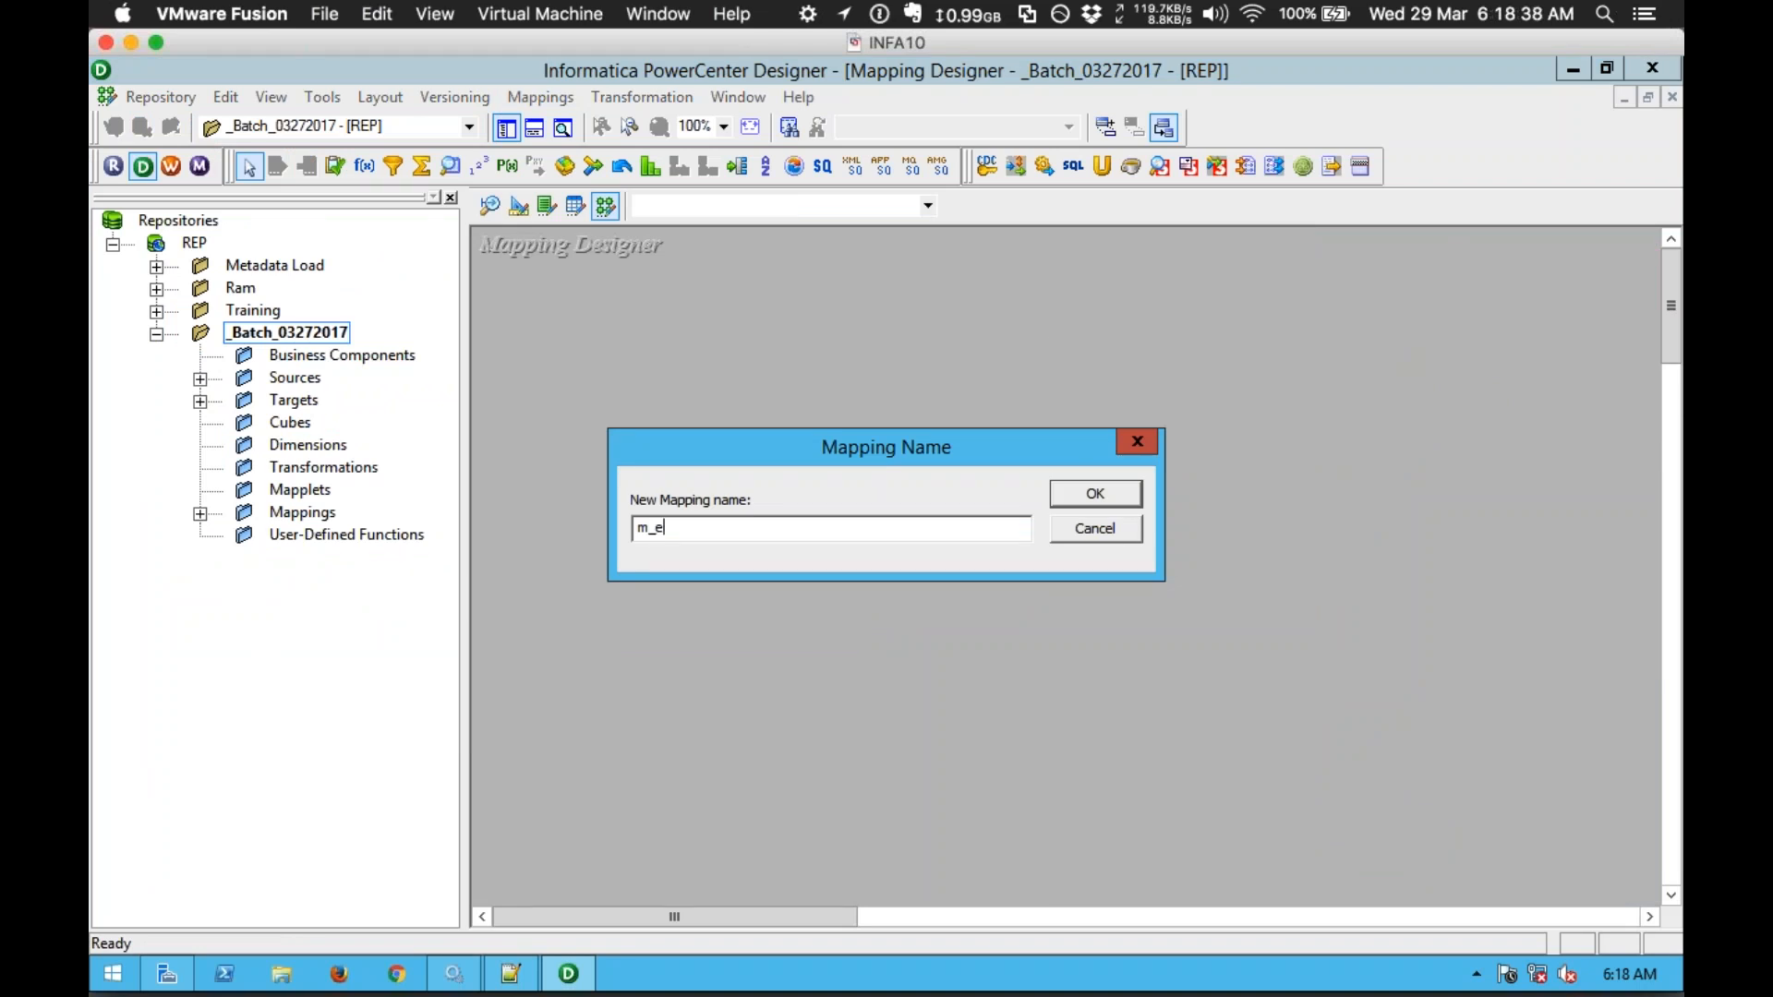
type("xpression_tx")
key("Return")
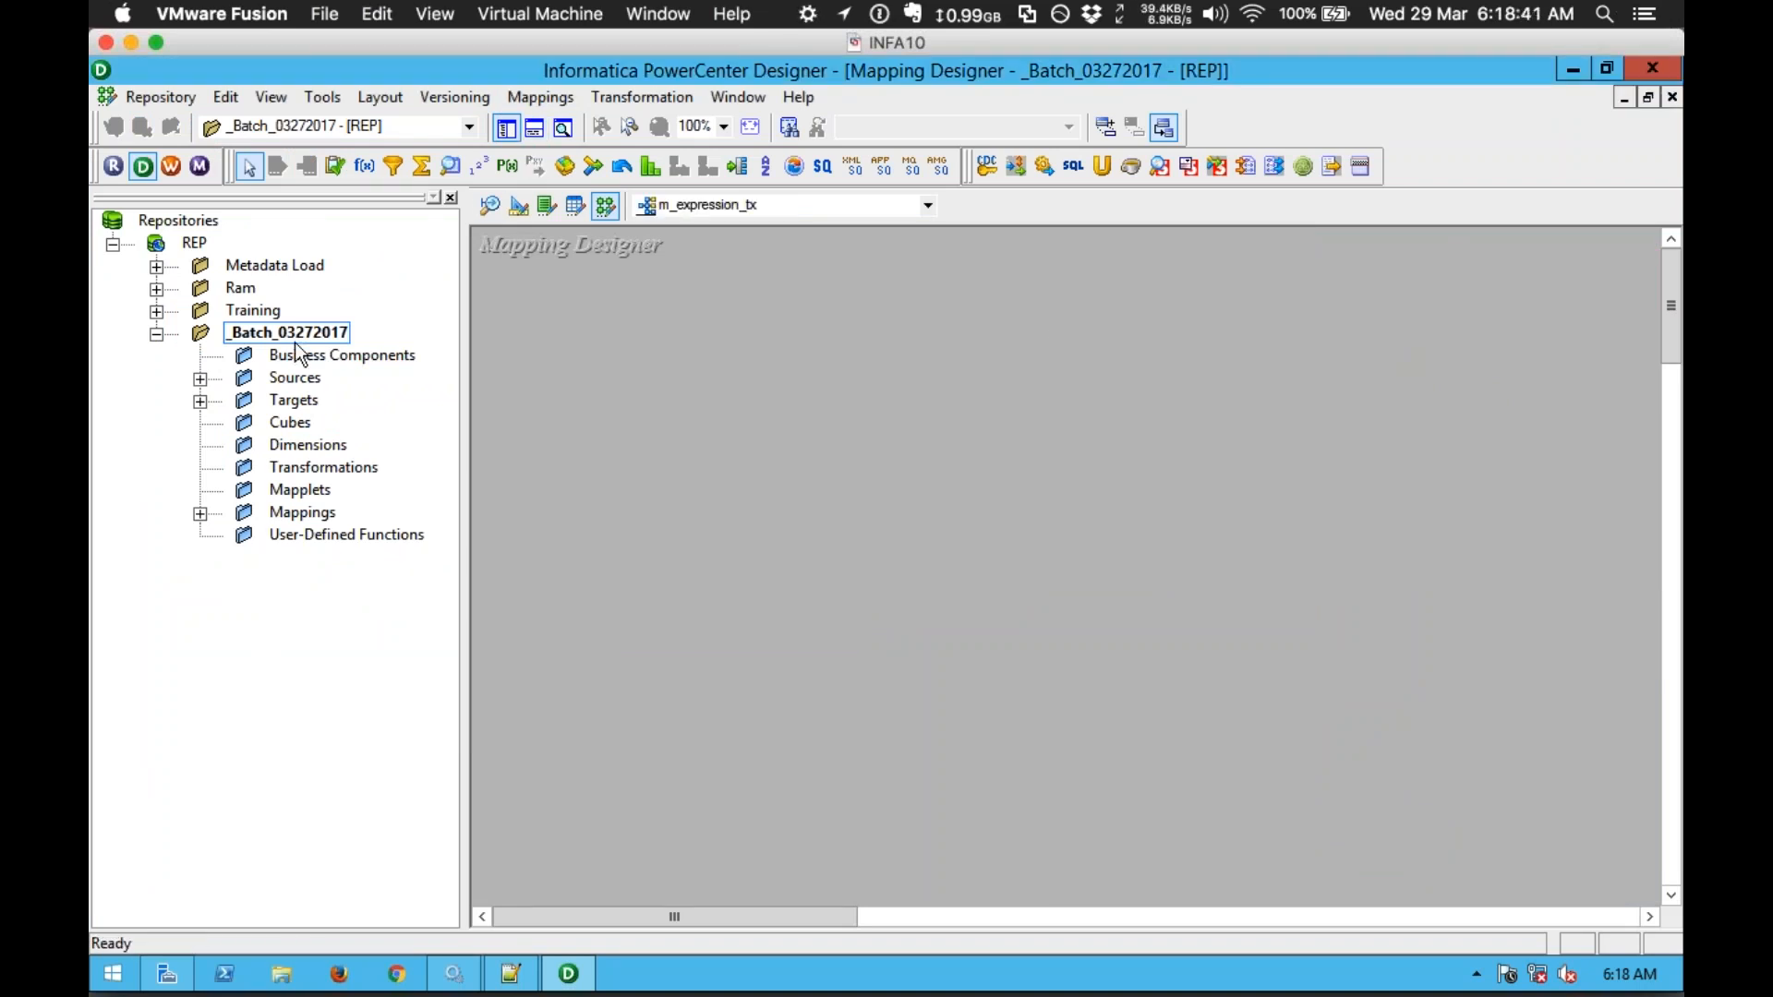
Step: Place the EMP source and EMP1 target on the canvas, then add an EXPTRANS expression transformation
left_click(200, 378)
left_click(244, 400)
left_click_drag(372, 445, 545, 369)
left_click(200, 469)
left_click_drag(325, 508, 1445, 416)
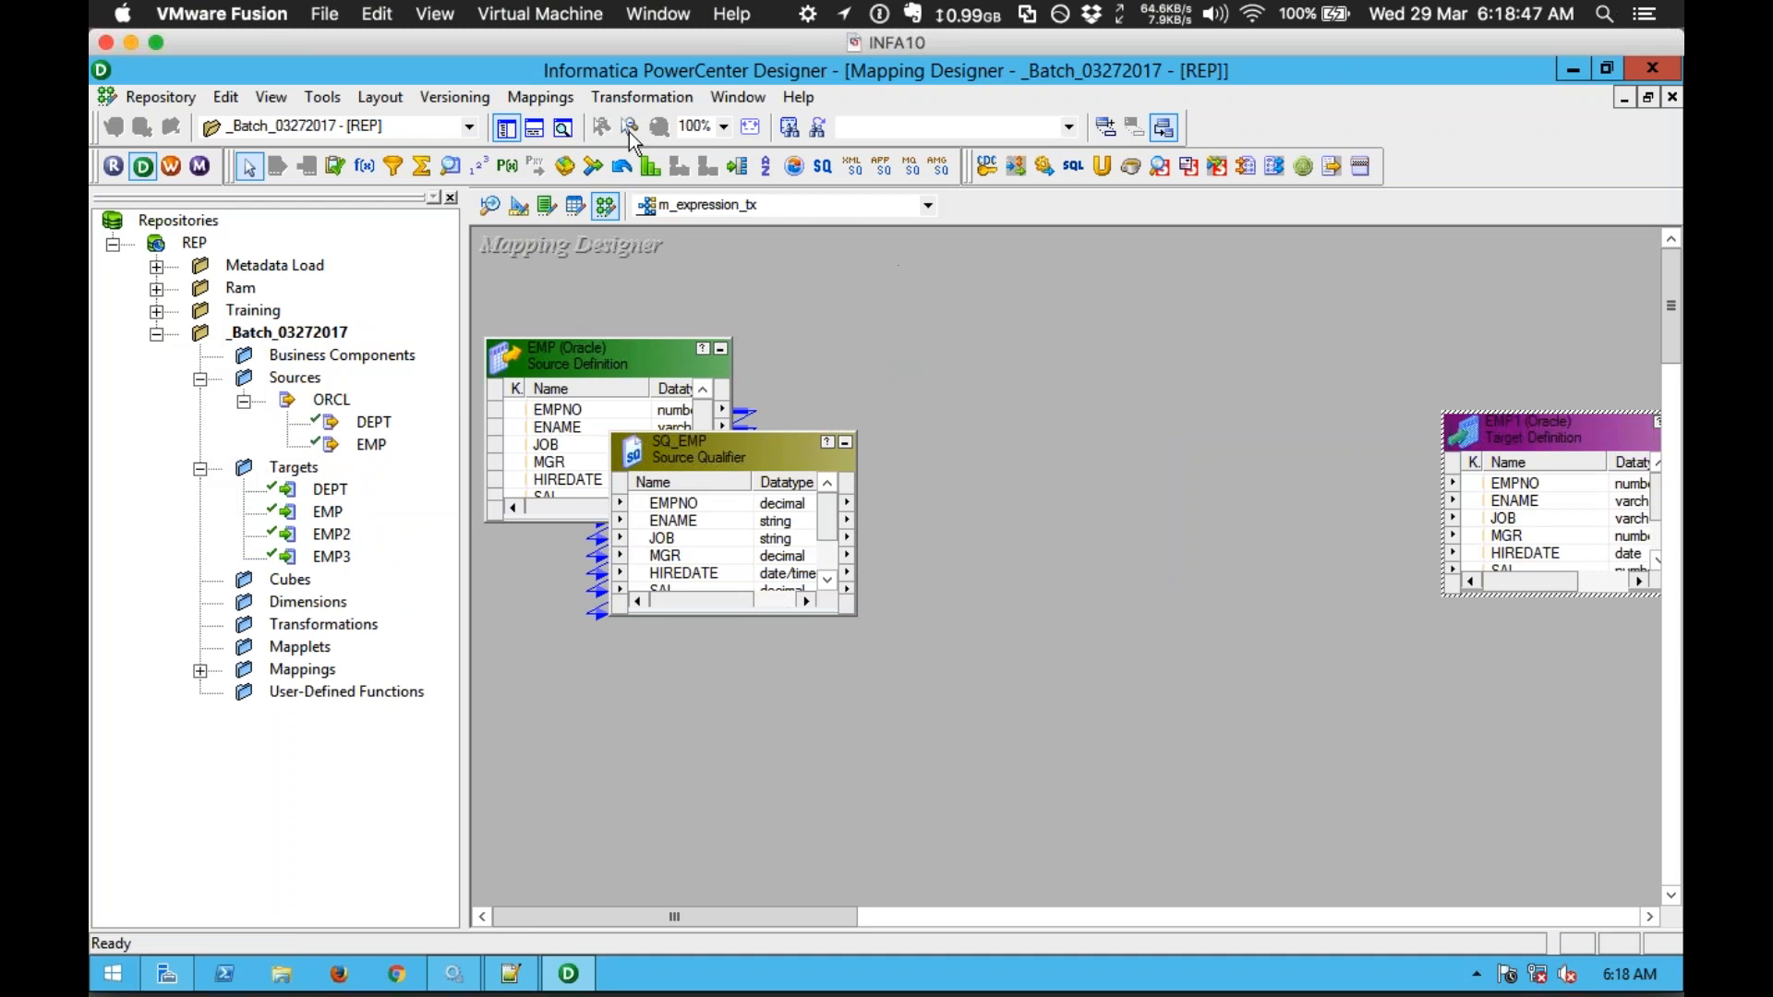
left_click(506, 129)
left_click_drag(1188, 439, 1339, 502)
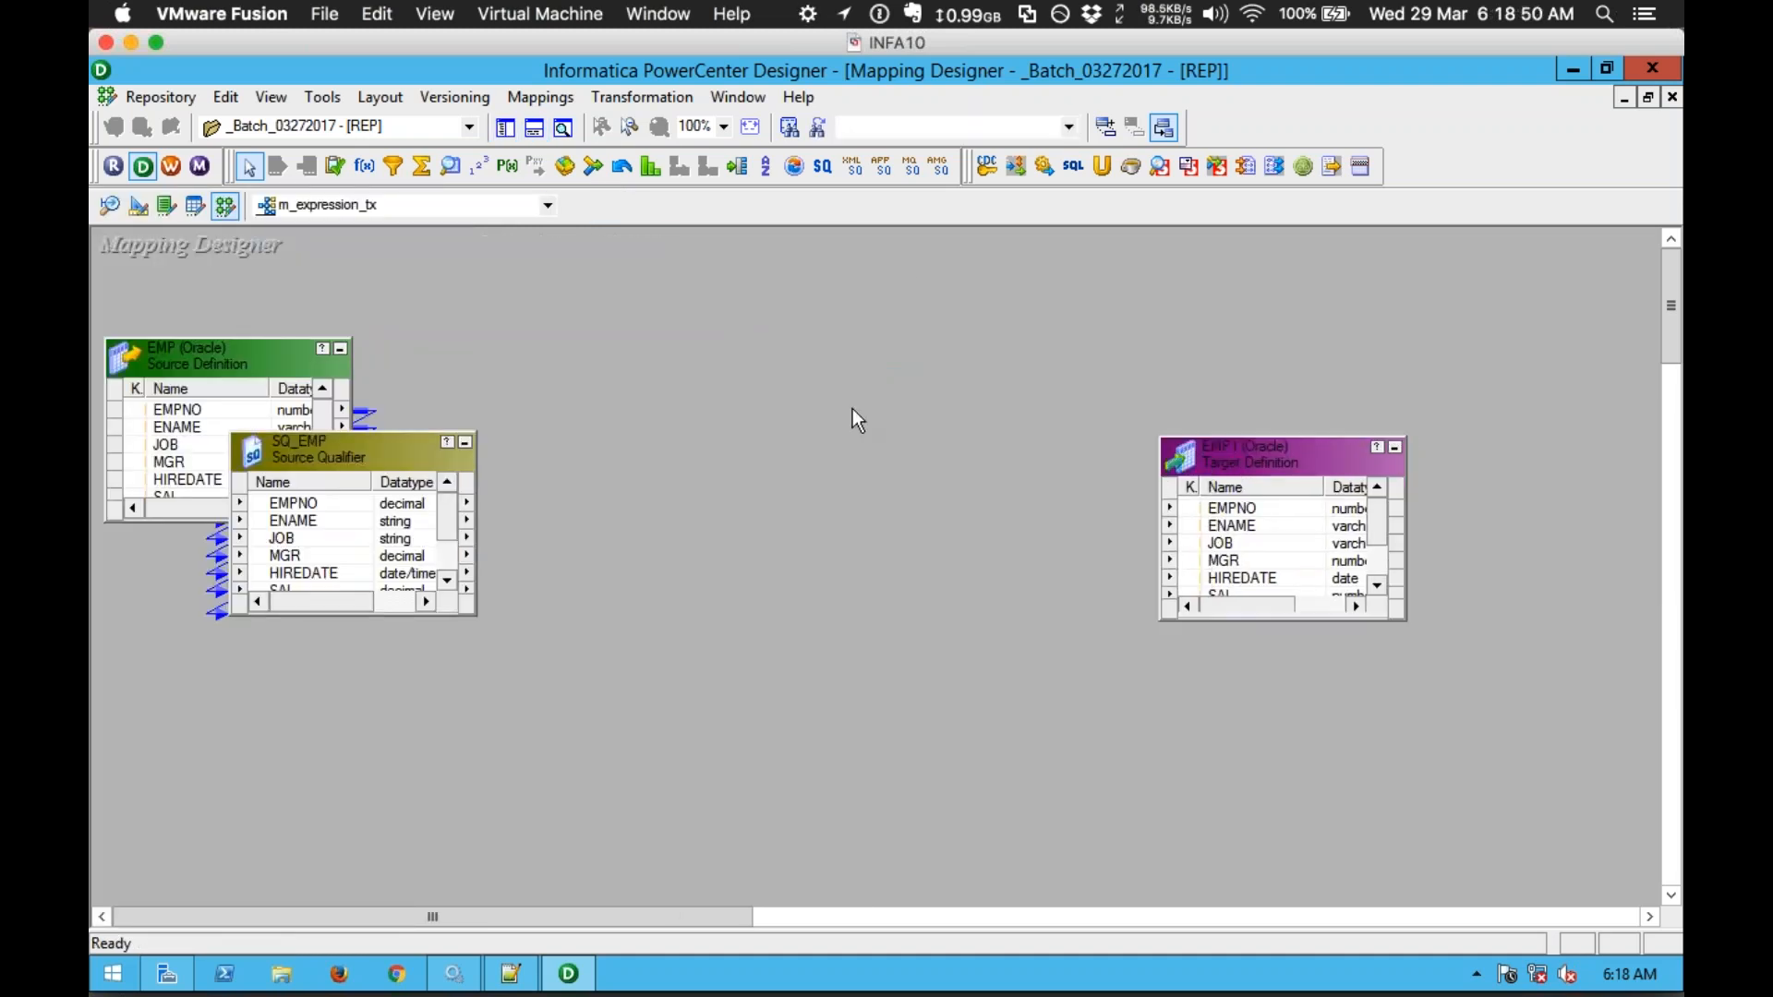
left_click(365, 167)
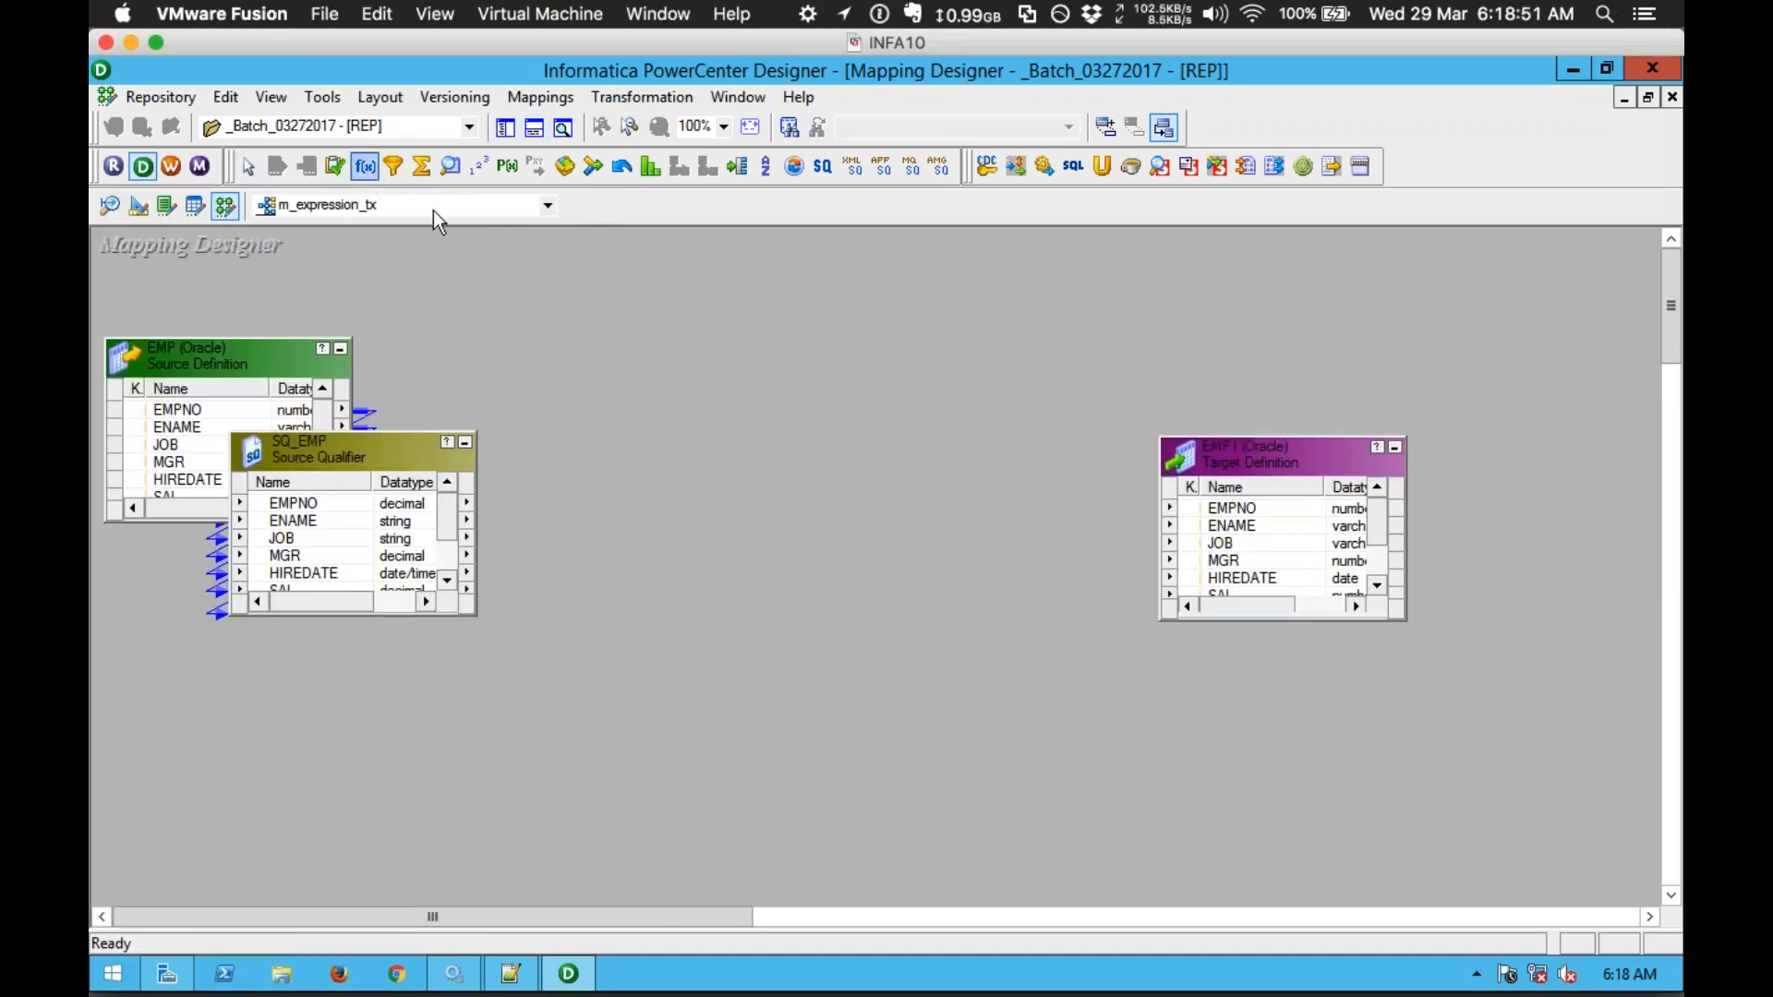
left_click(598, 325)
Step: Move EXPTRANS between source and target, and enlarge SQ_EMP and EMP1 to show all ports
left_click_drag(709, 360, 787, 402)
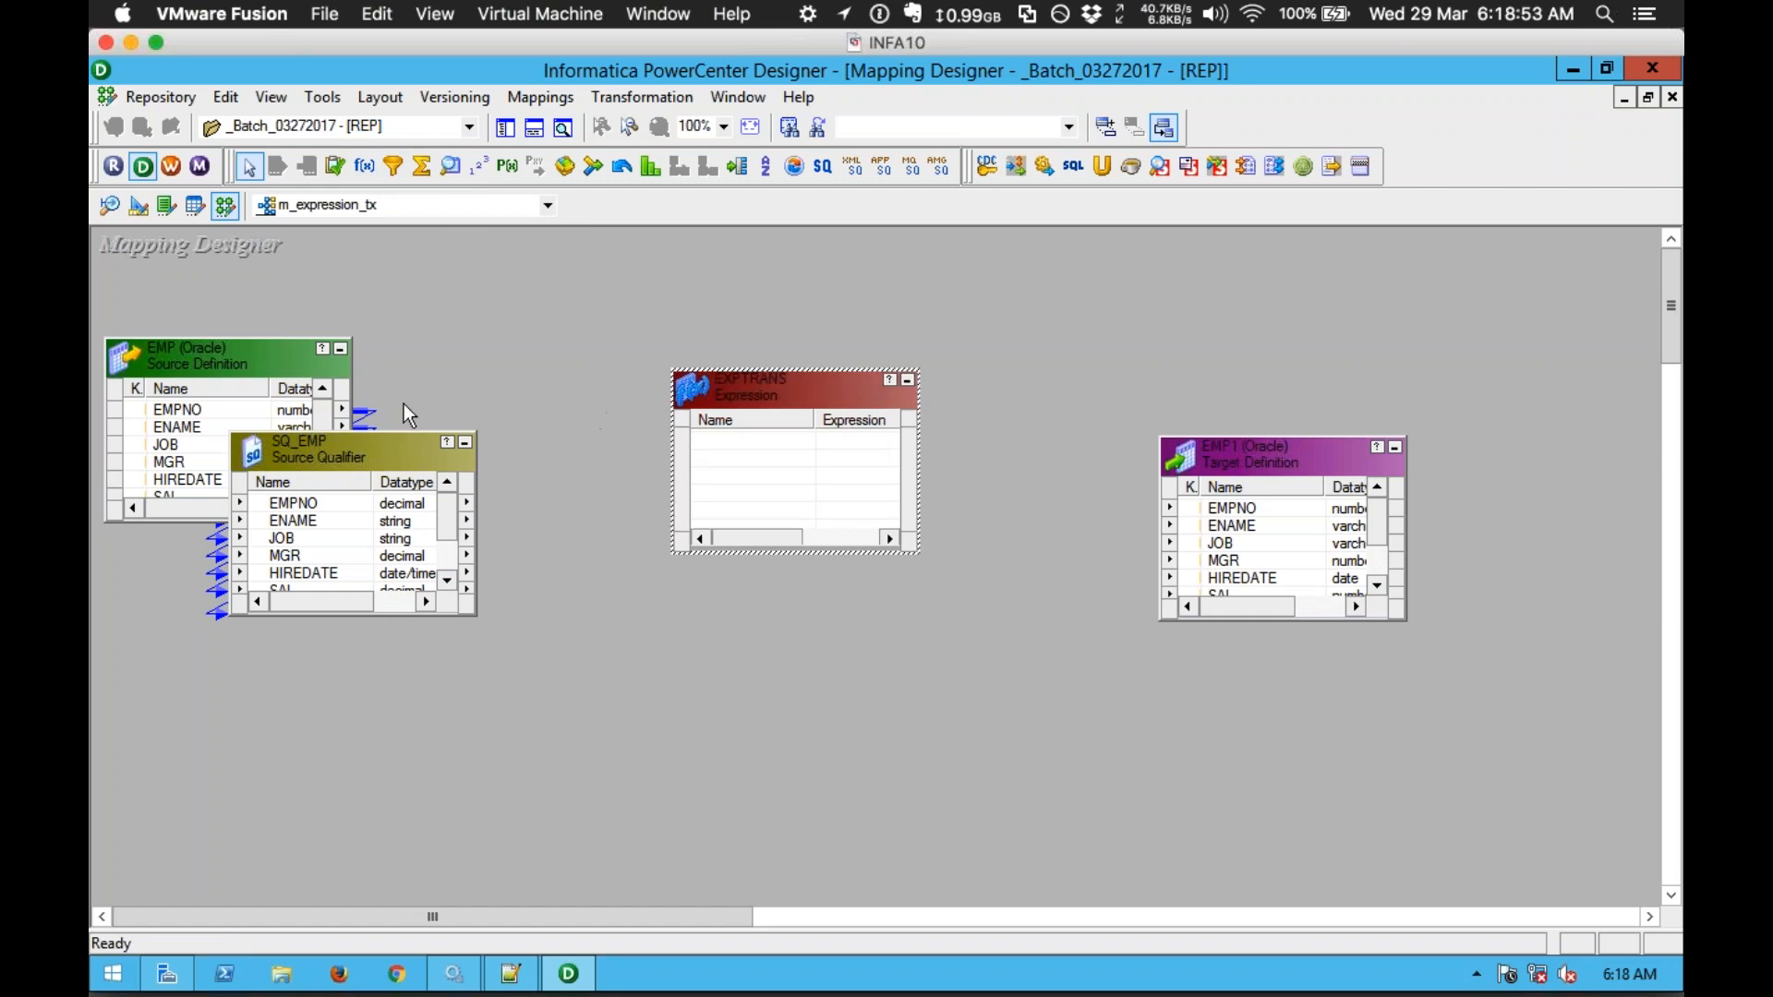
left_click_drag(356, 431, 357, 313)
left_click_drag(1198, 435, 1191, 335)
left_click(988, 325)
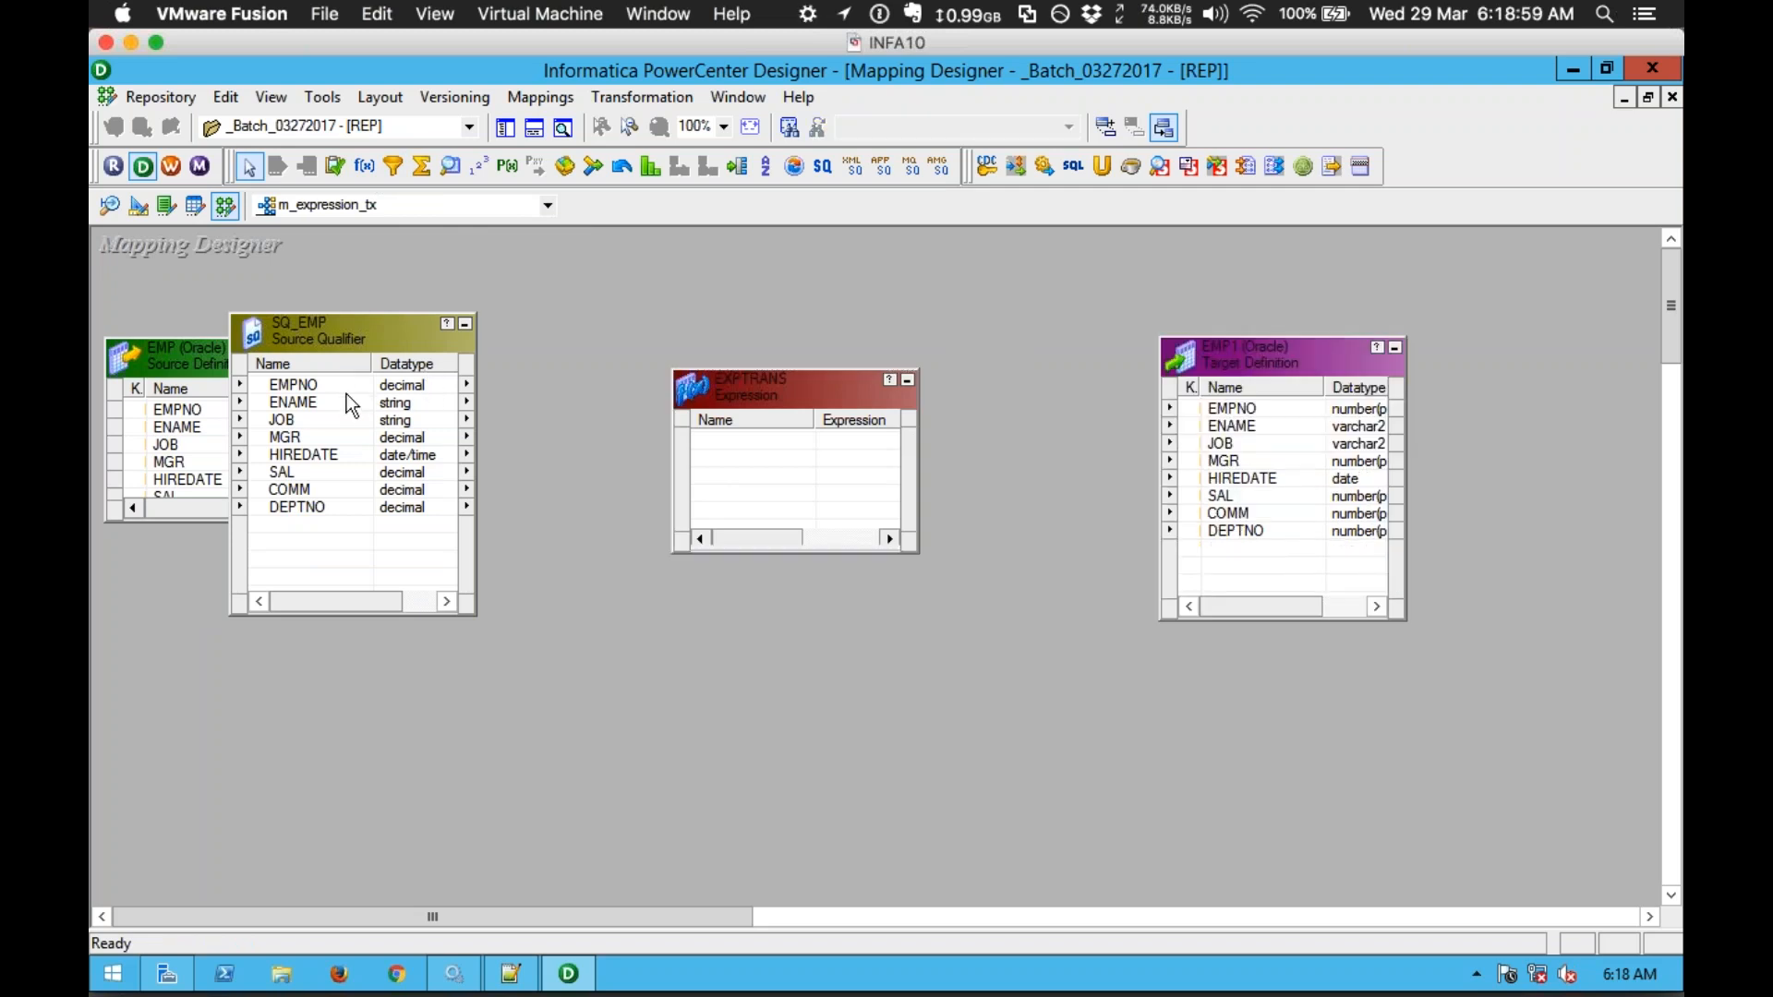
Step: Link EMPNO, then SAL and COMM together, from SQ_EMP into EXPTRANS
left_click(269, 388)
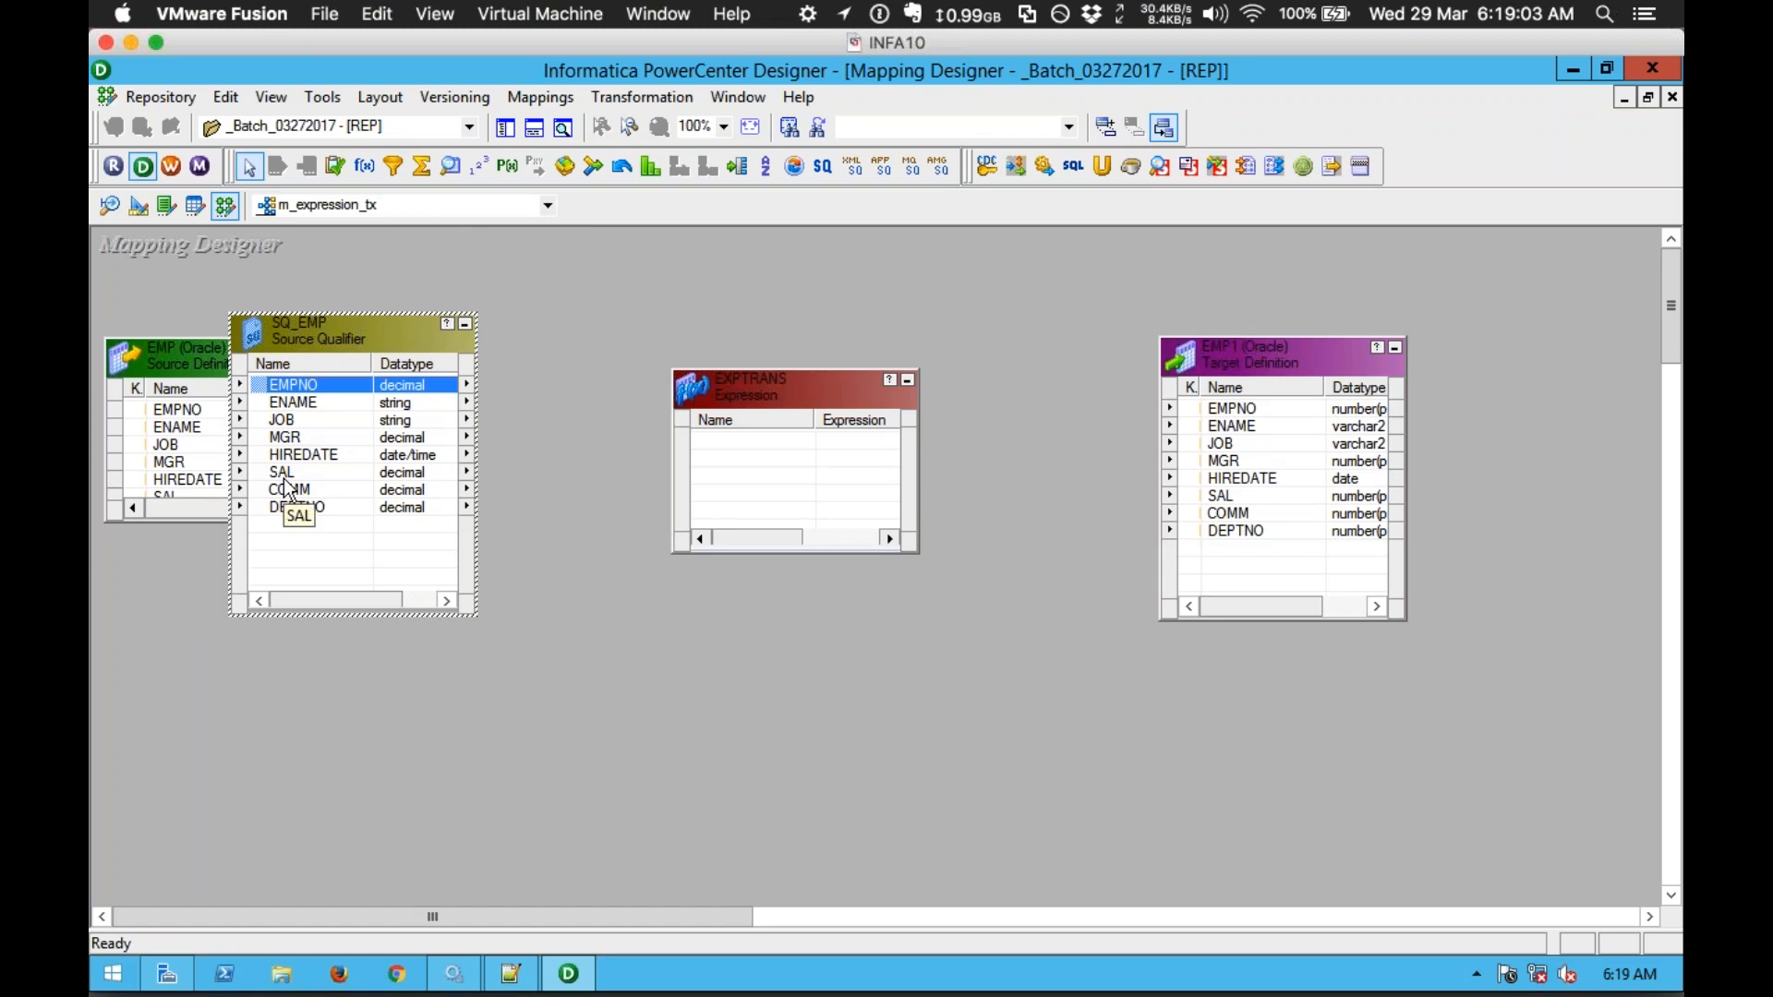
right_click(286, 480)
left_click(289, 402)
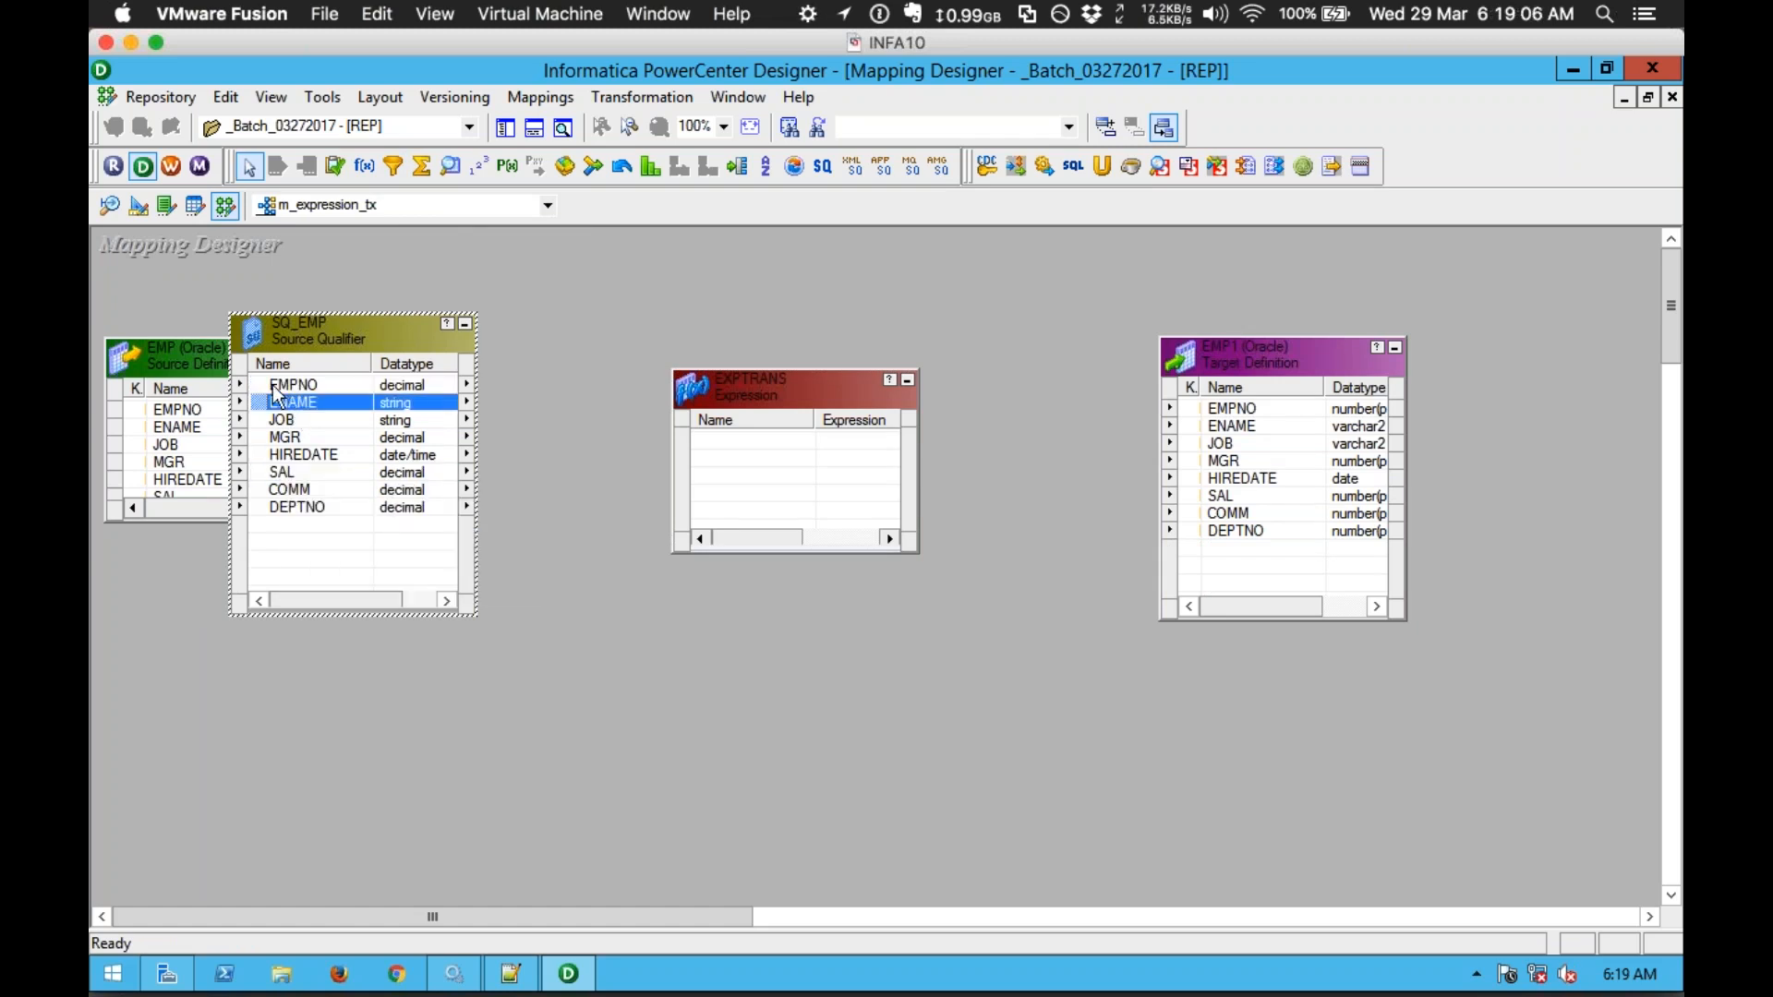
left_click(281, 386)
left_click_drag(281, 386, 785, 473)
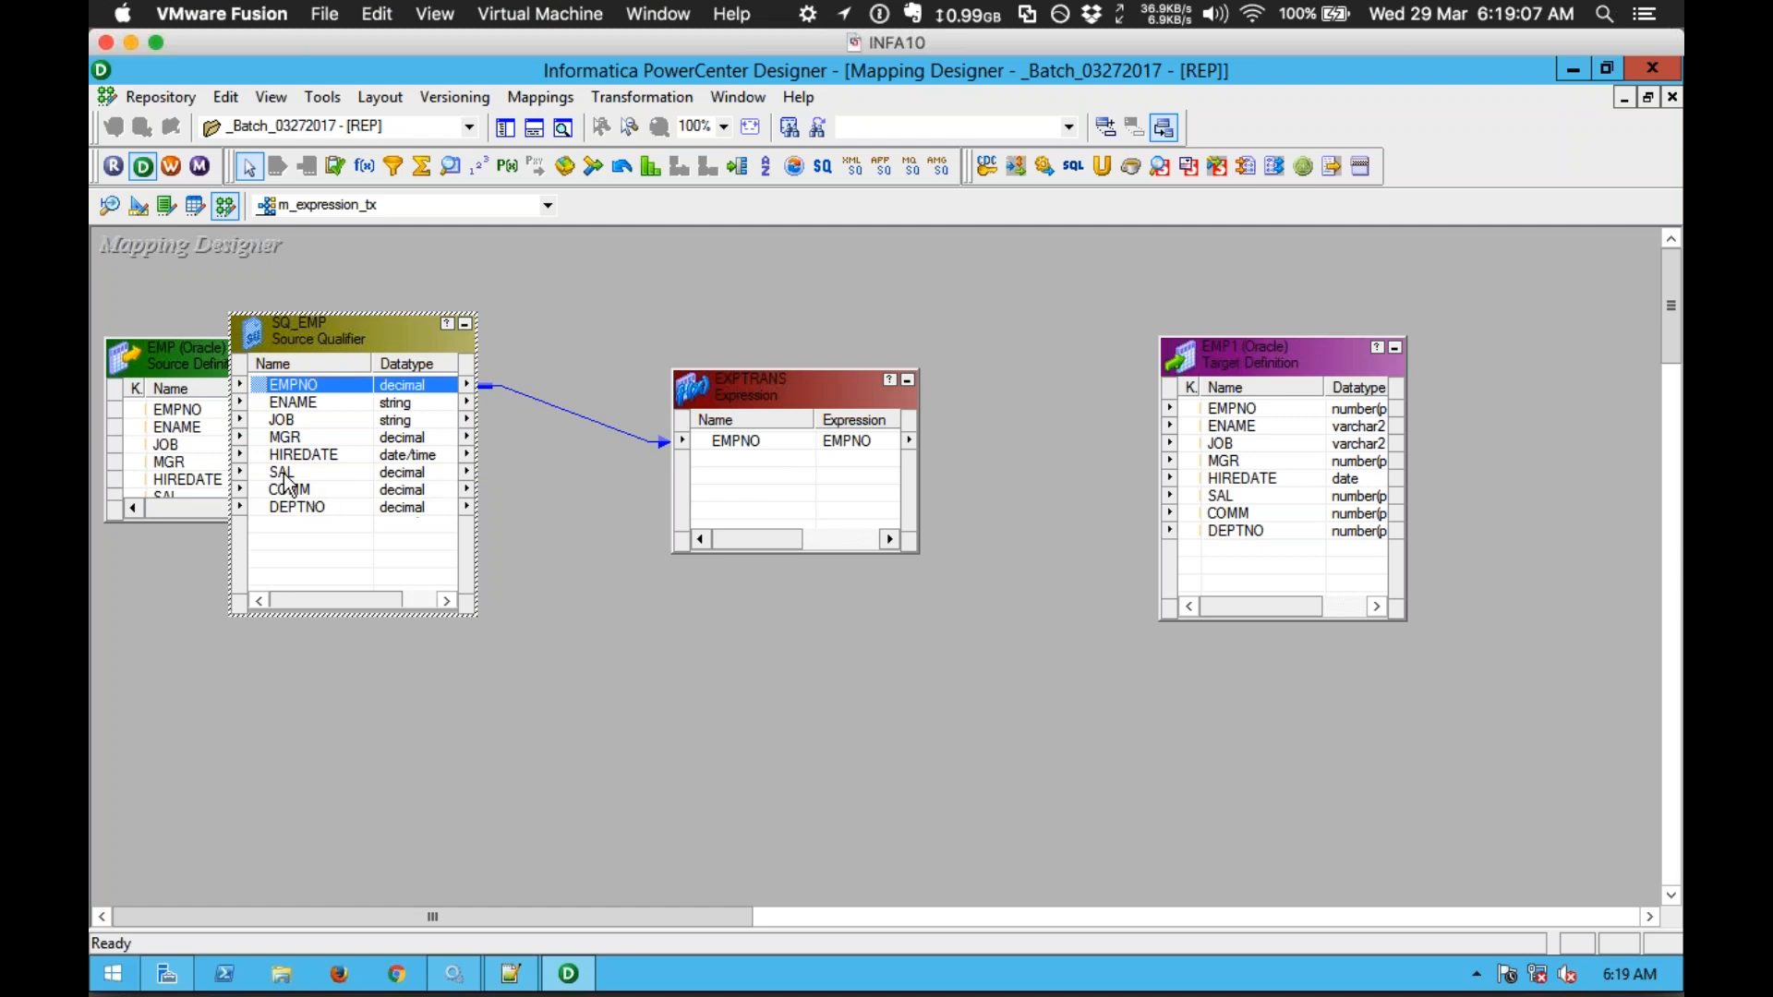
left_click(286, 478)
left_click(300, 491, "ctrl")
left_click_drag(284, 482, 813, 503)
left_click(835, 297)
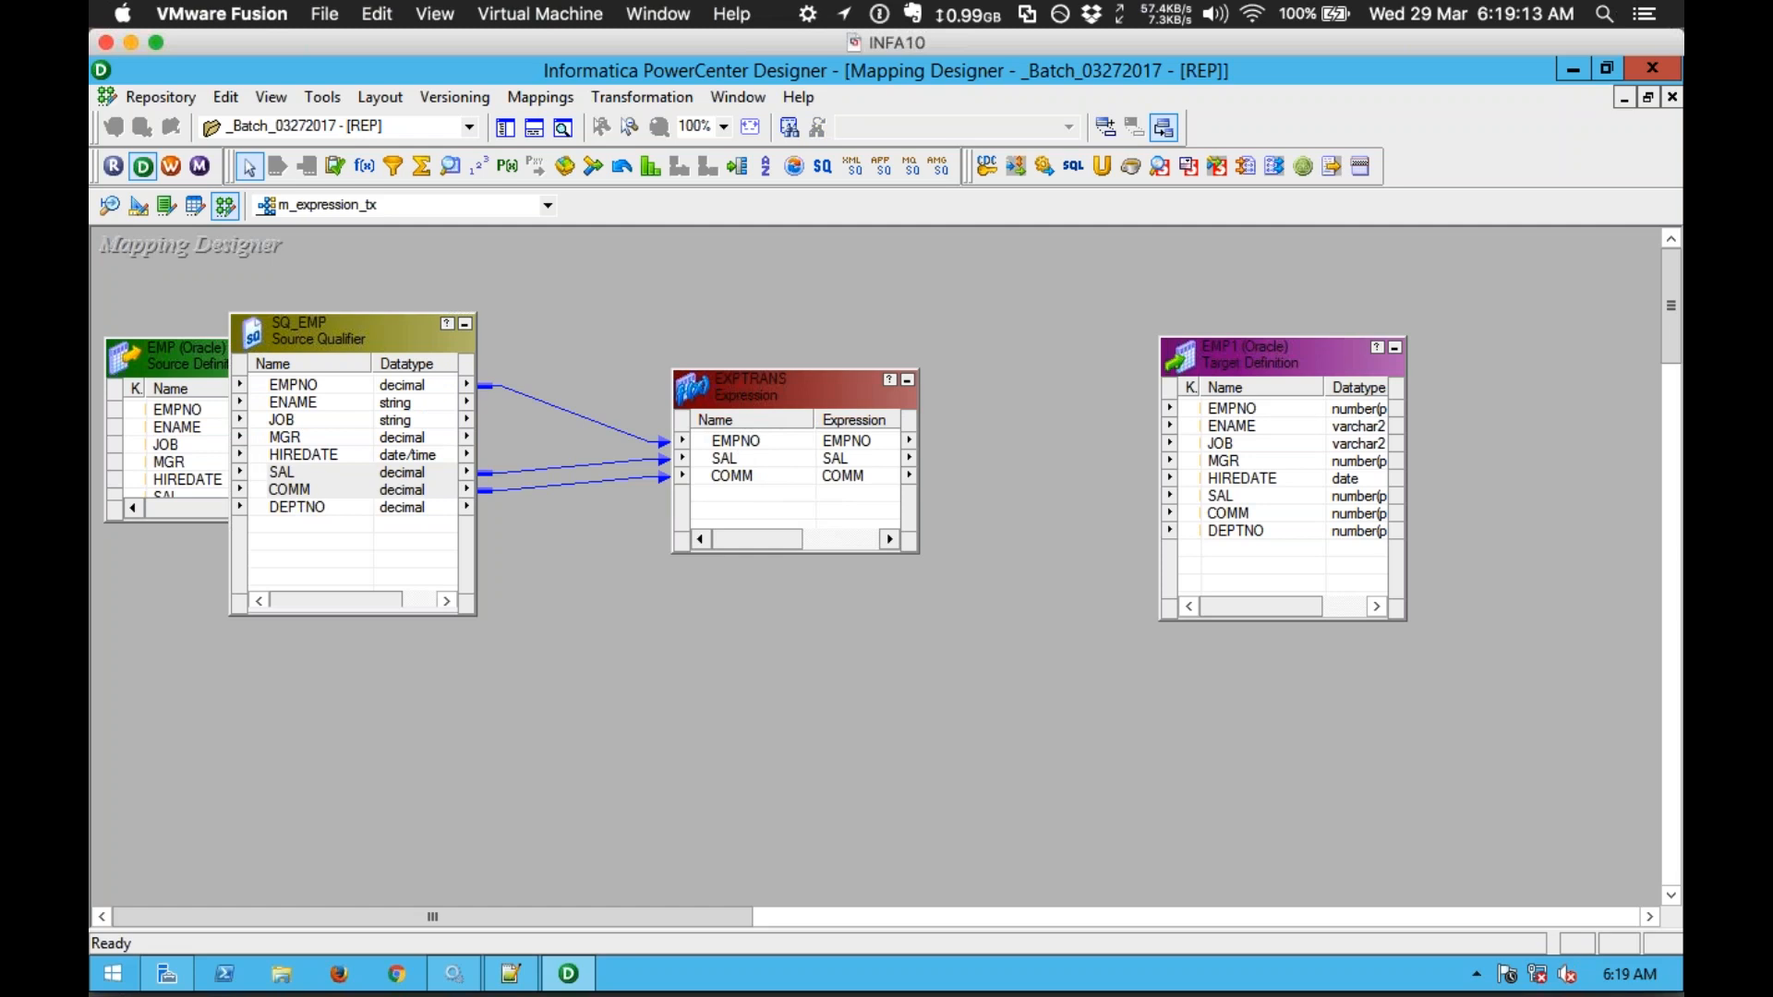
Step: Open EXPTRANS's Ports tab and add three new ports after COMM
double_click(776, 390)
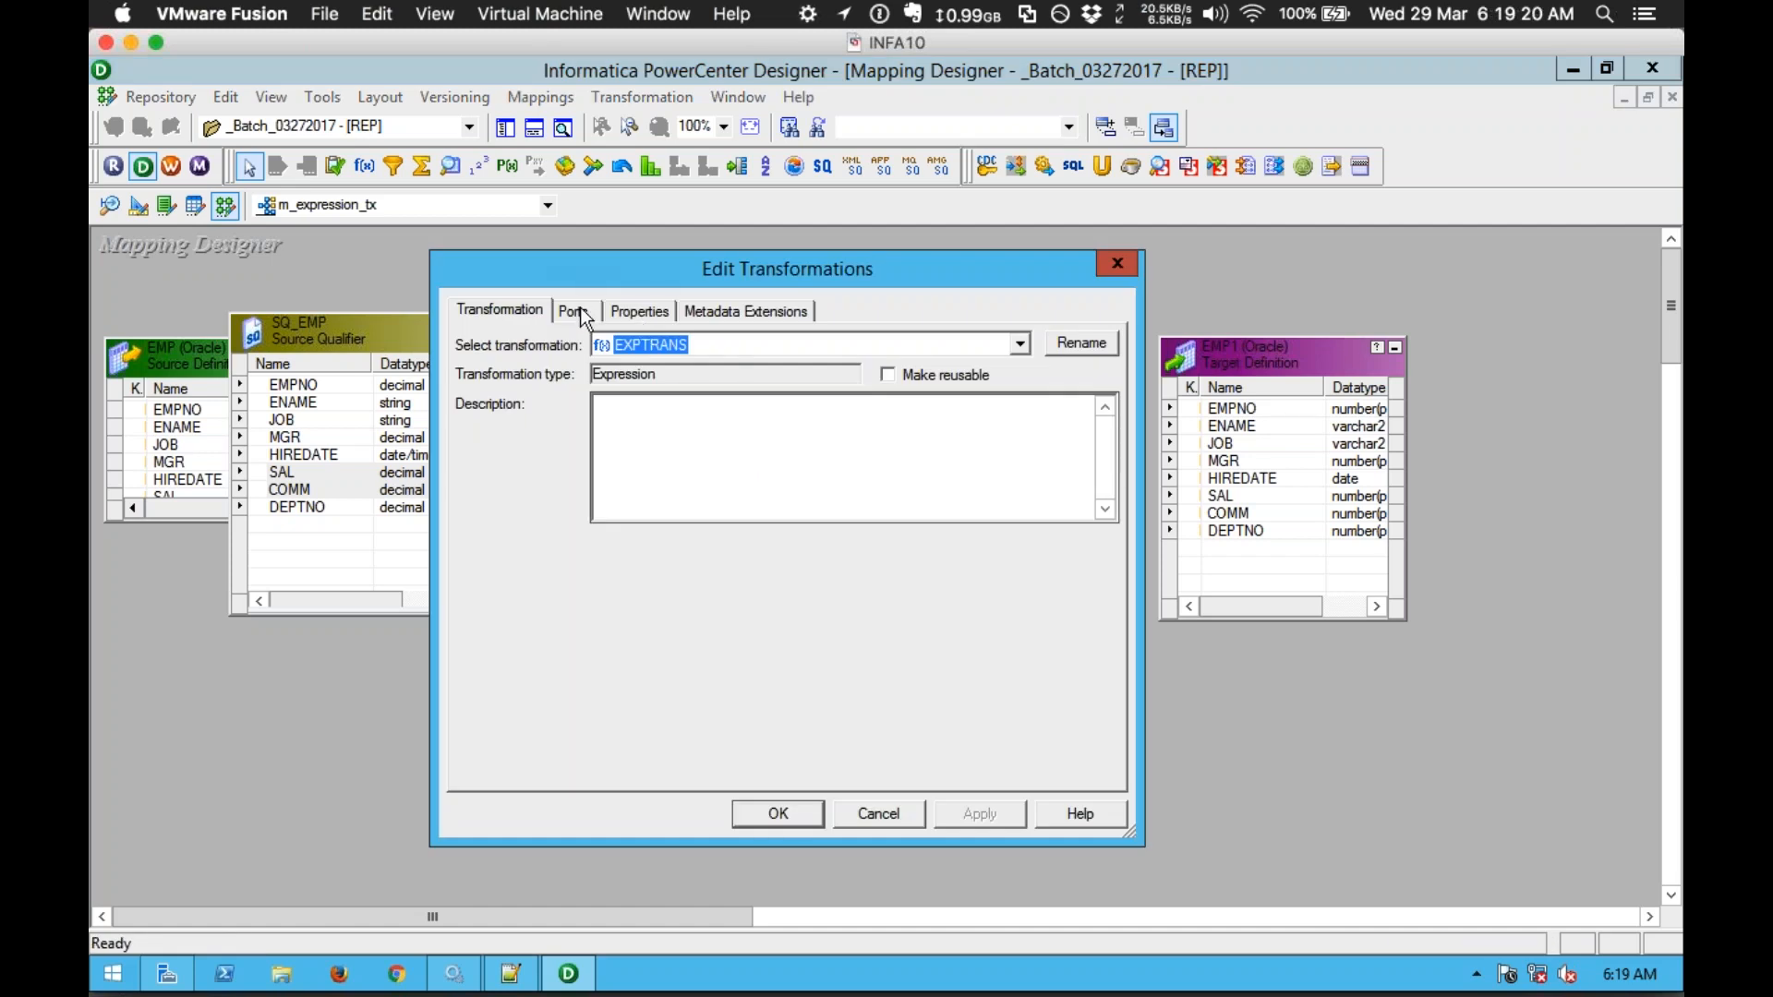
left_click(574, 312)
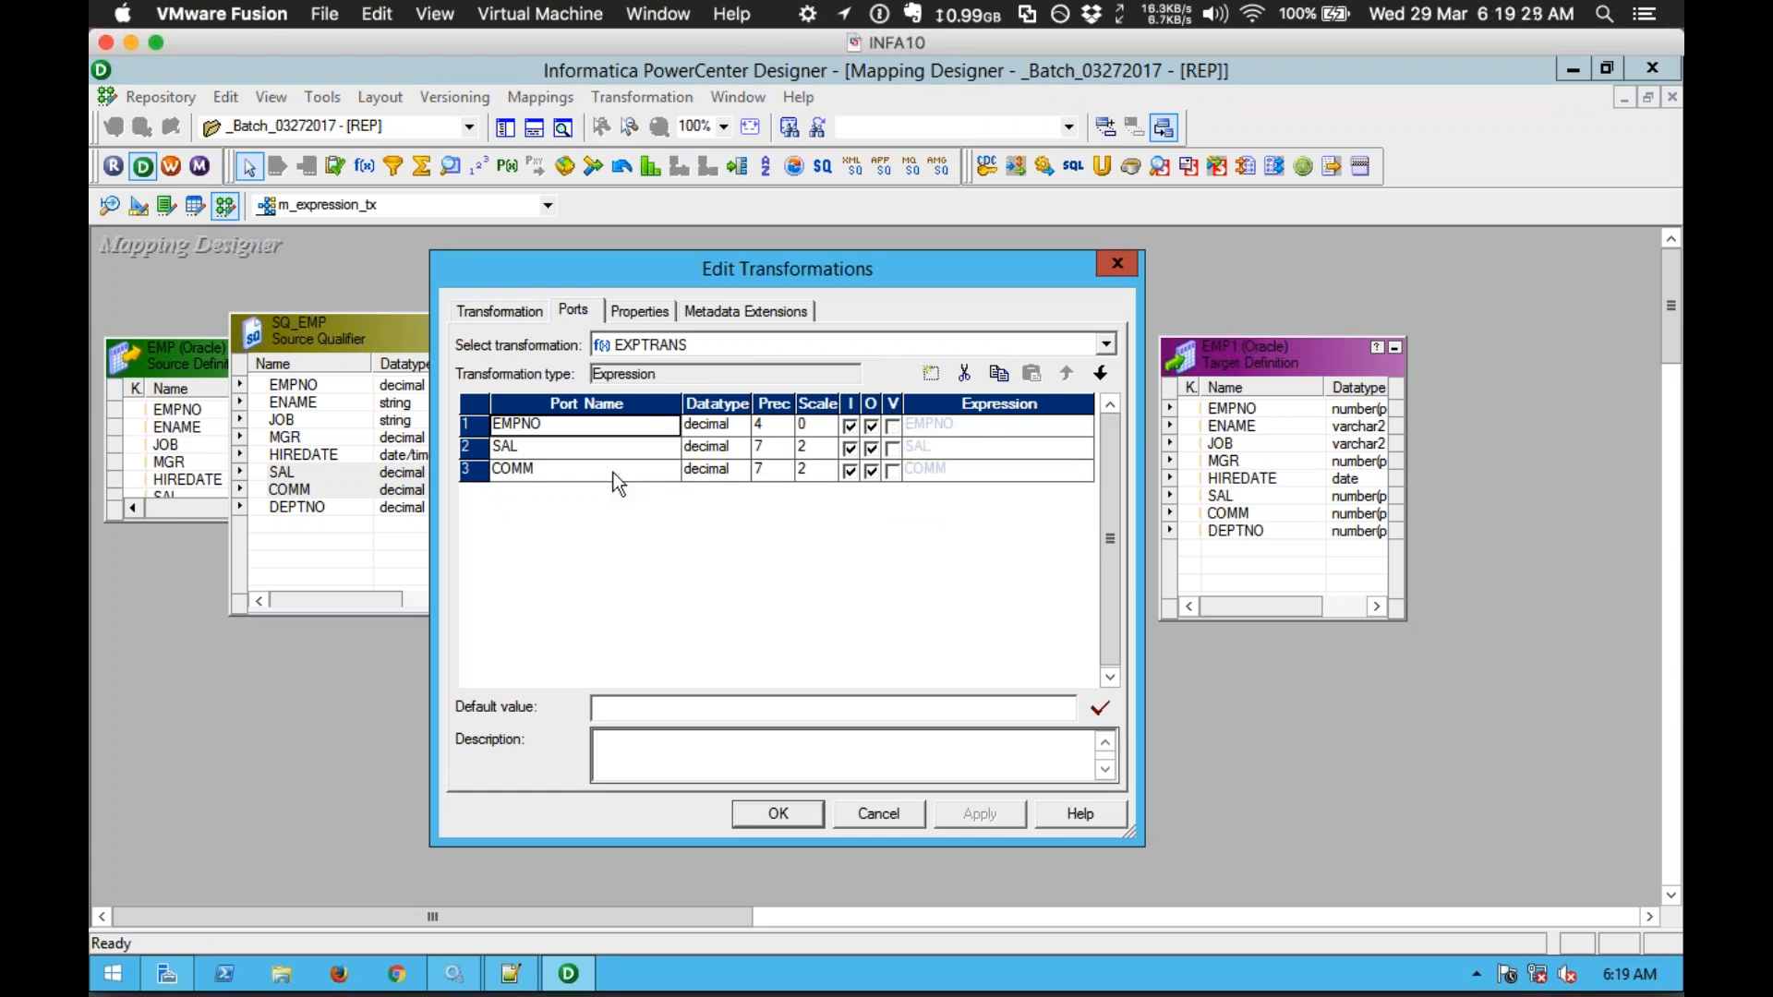
left_click(585, 469)
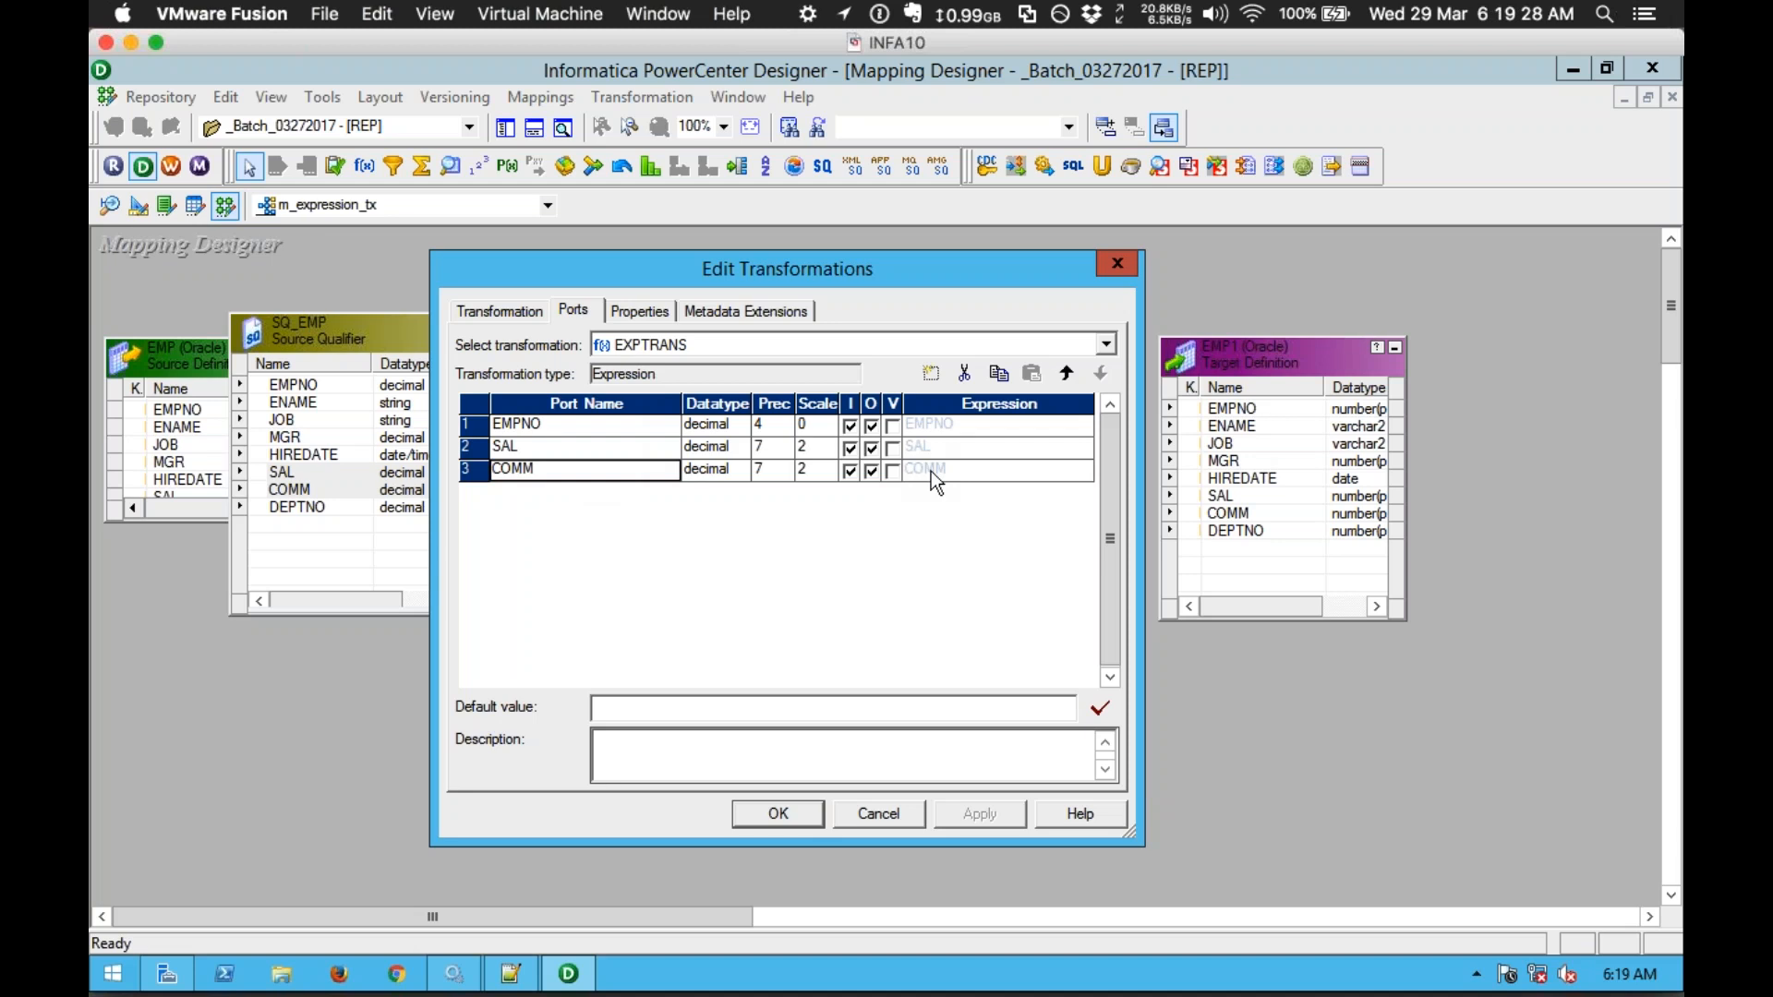
left_click(931, 377)
left_click(930, 377)
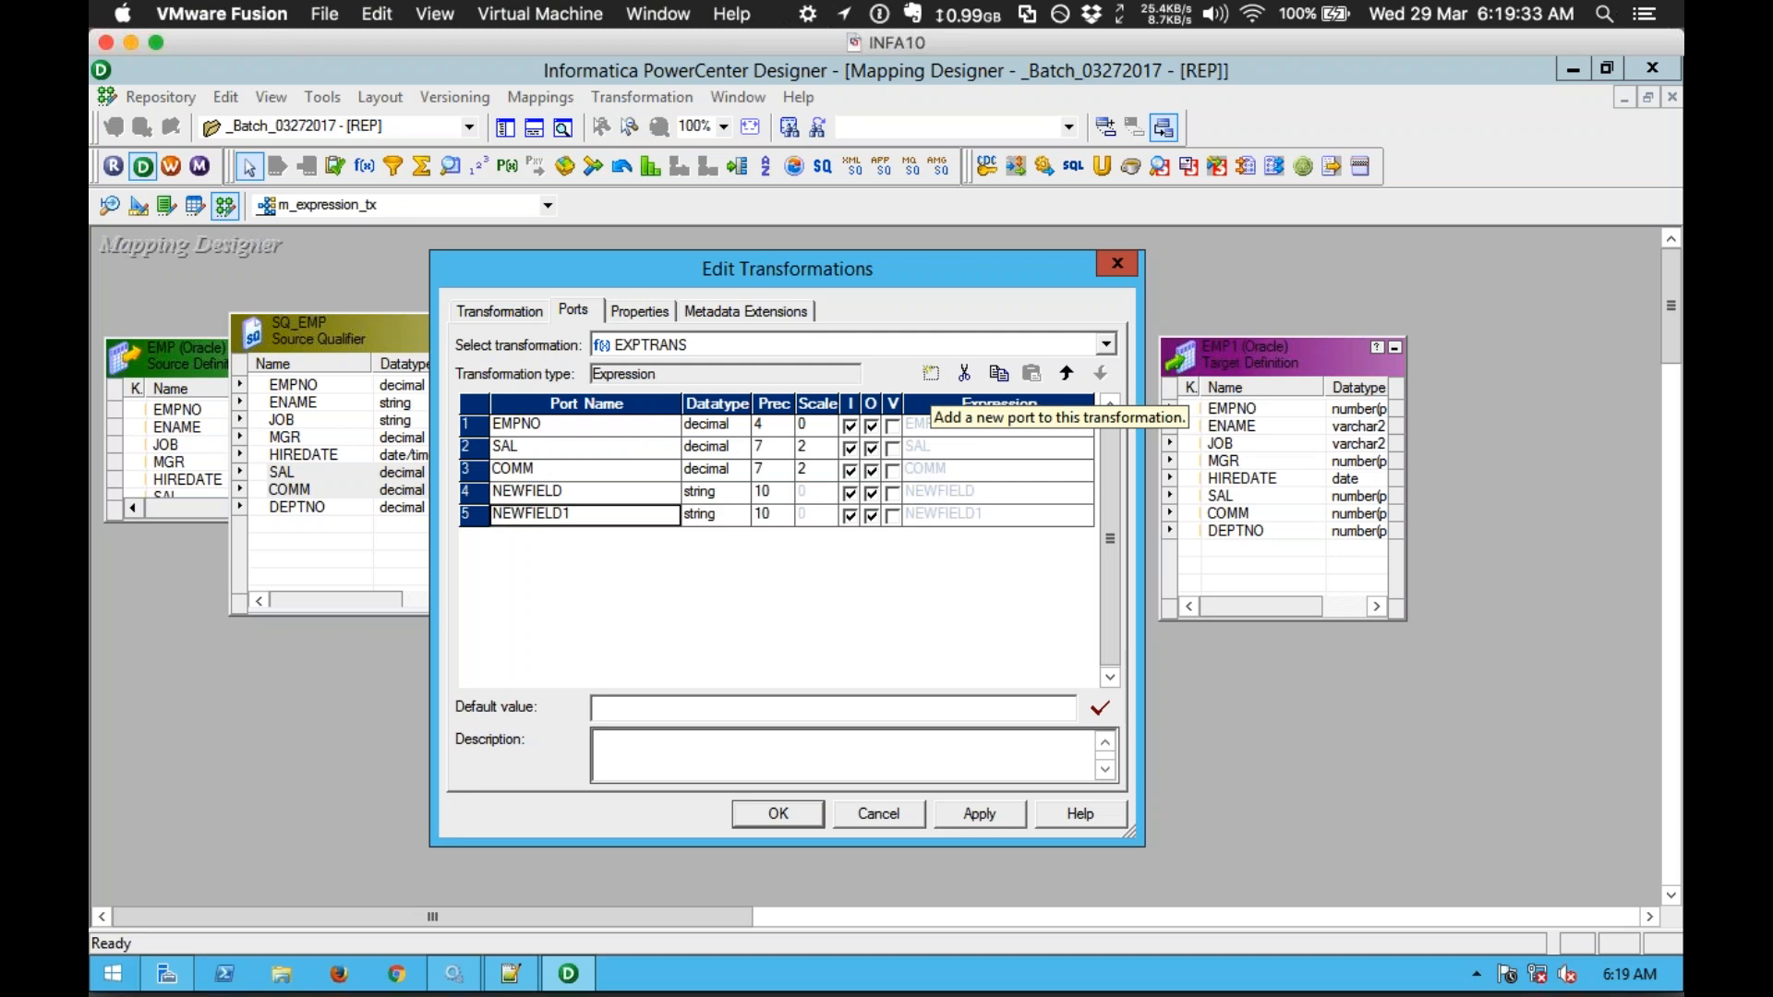
left_click(931, 373)
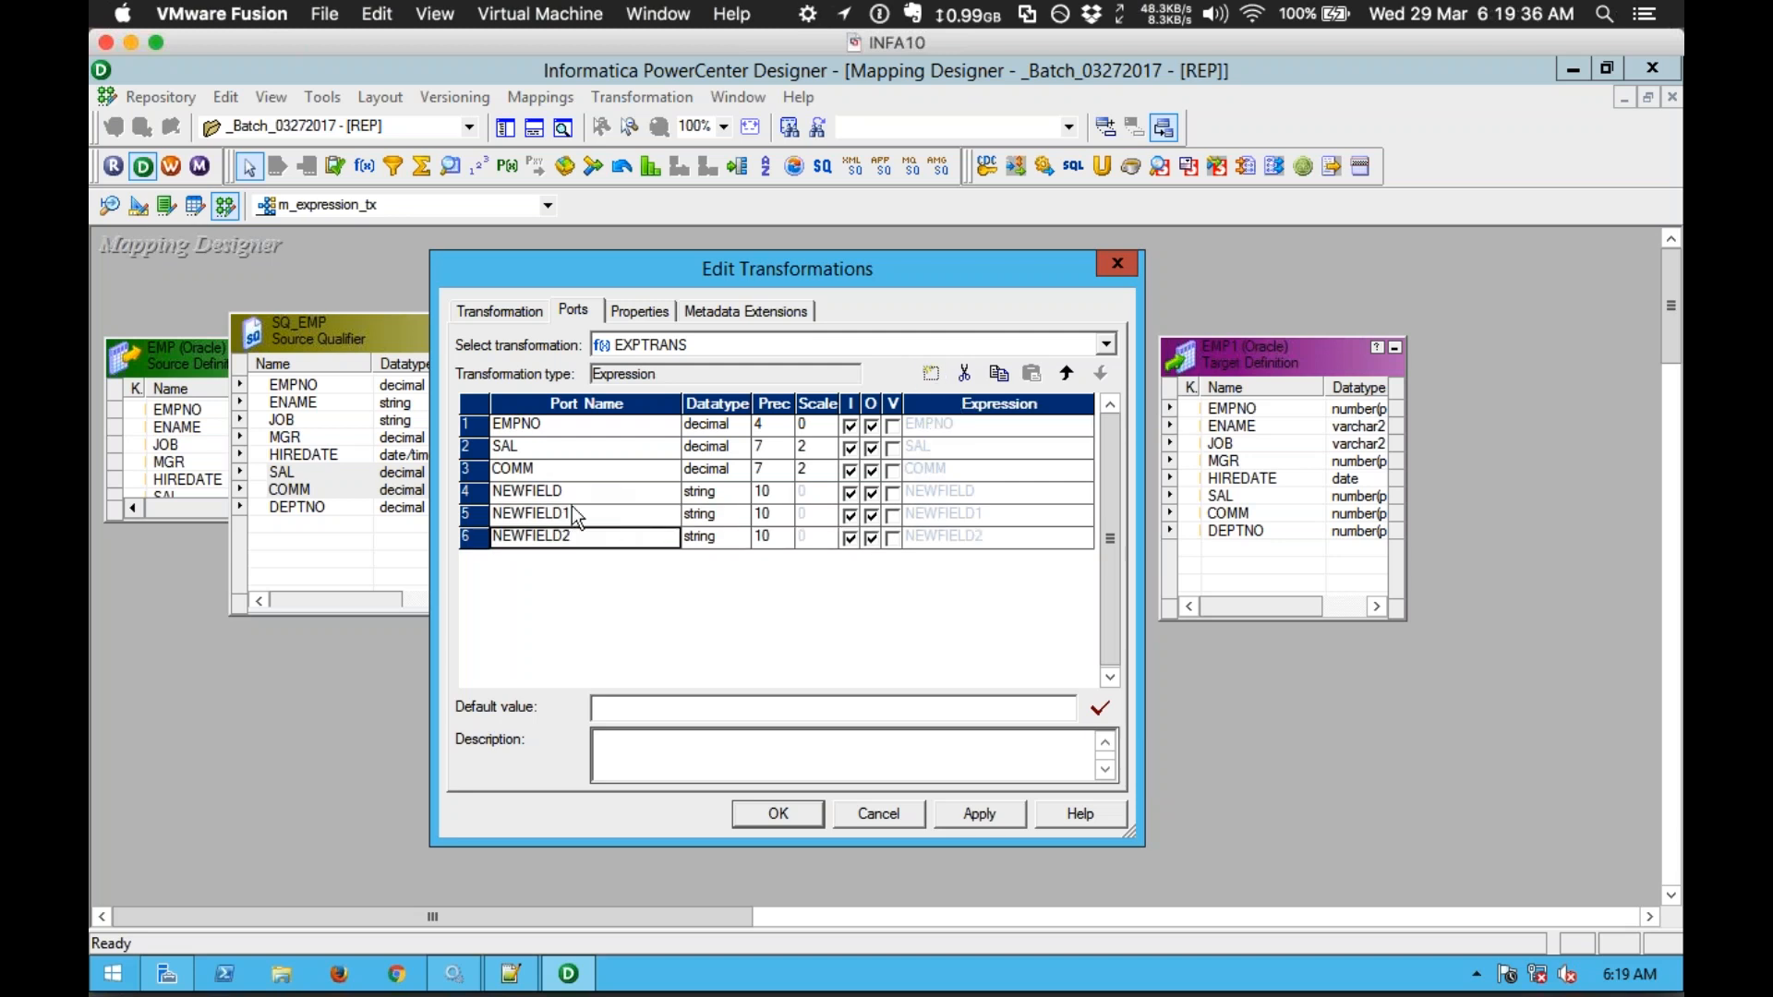
Step: Name the first new port TSAL with a decimal datatype
left_click(582, 491)
type("TS")
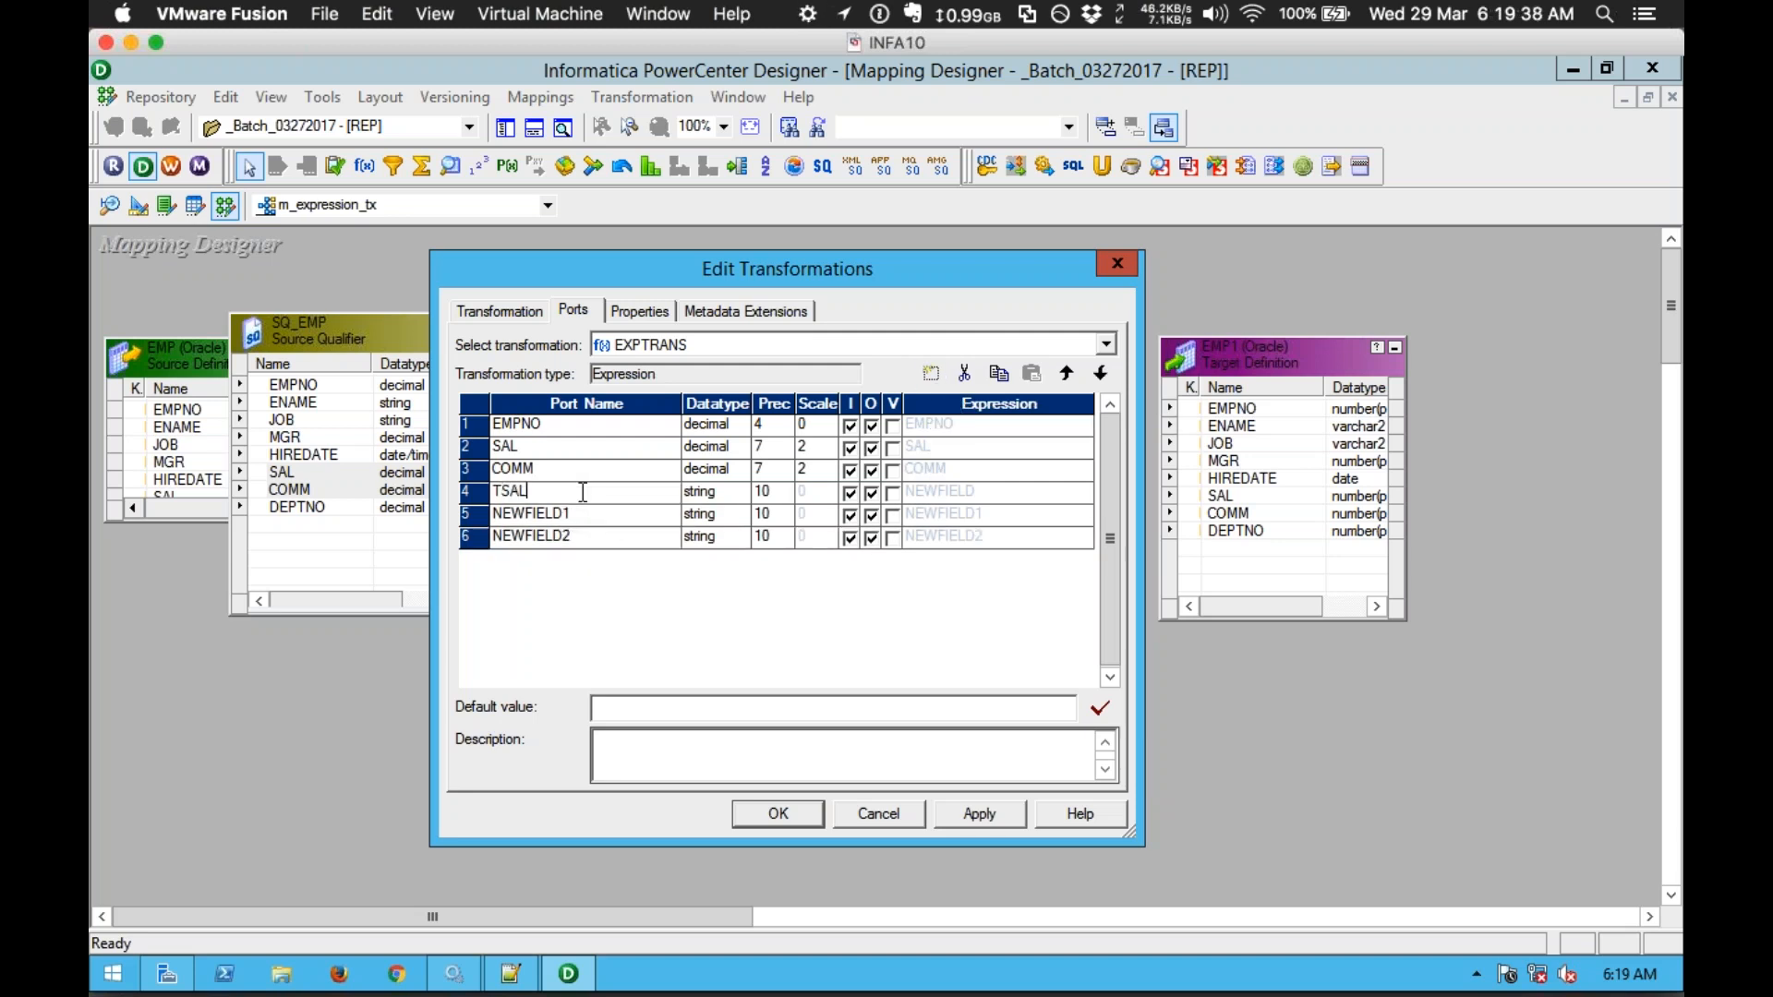
type("AL")
left_click(711, 494)
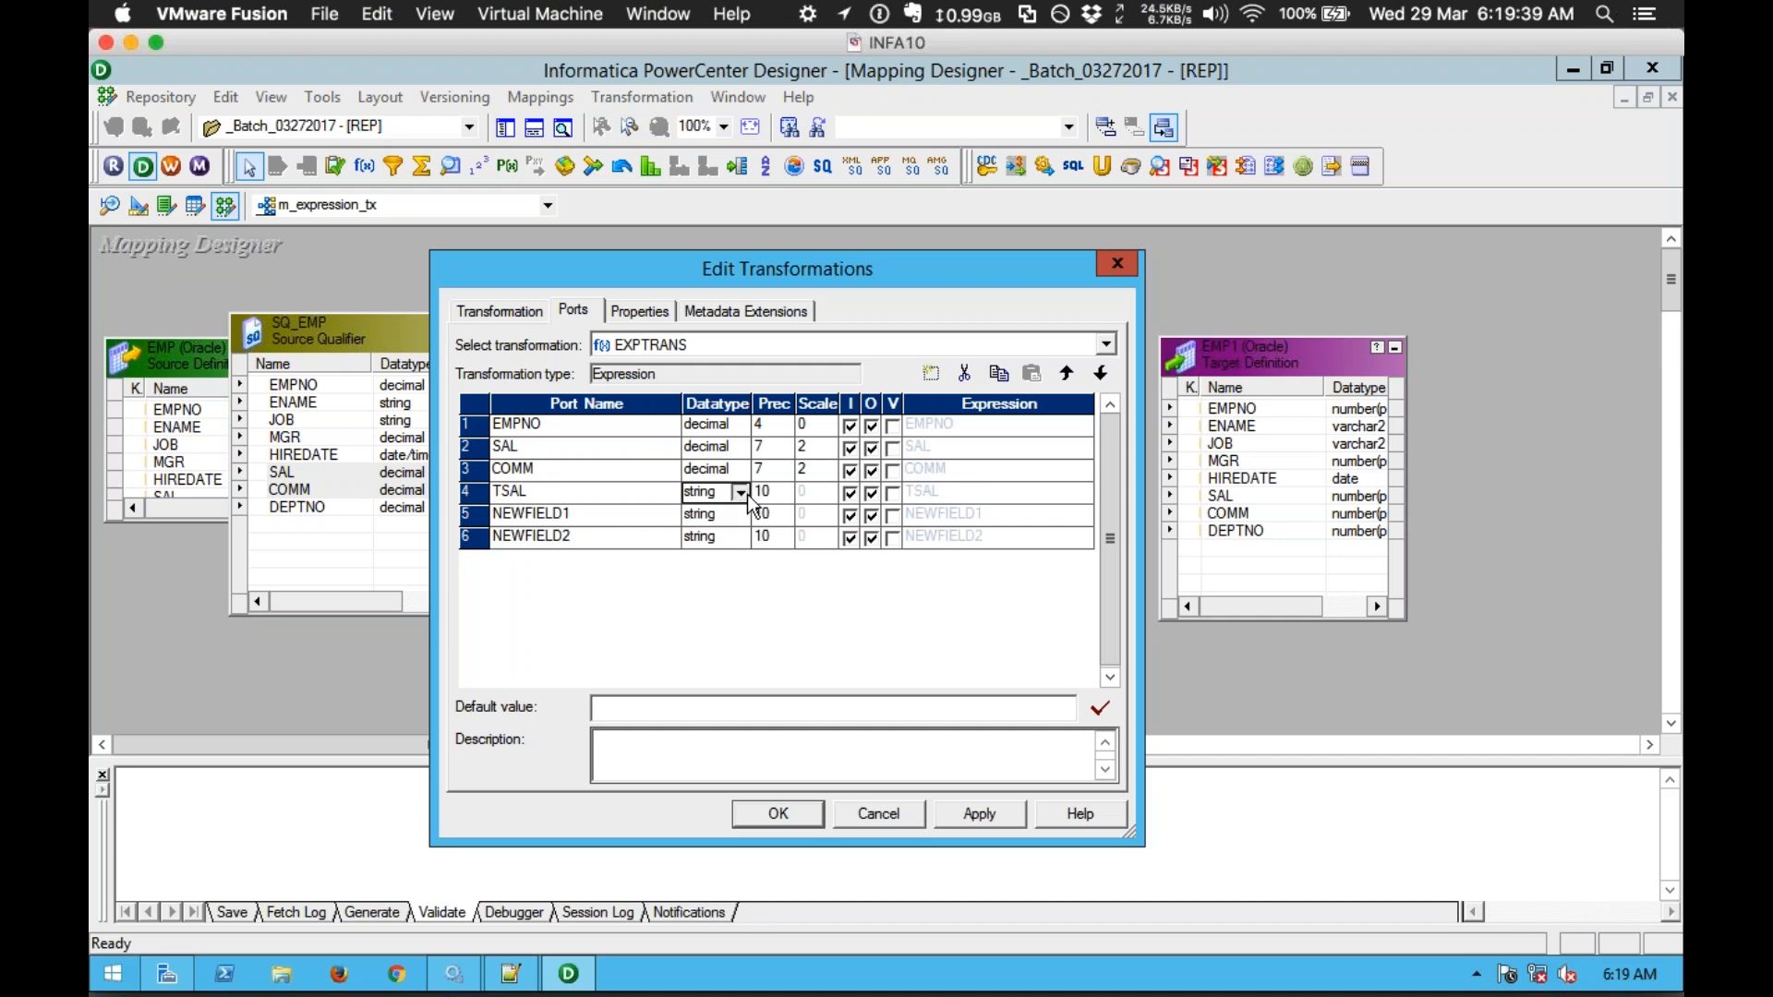
left_click(740, 494)
left_click(710, 565)
Step: Name the other two ports V_CNT and O_CNT and make both decimal
left_click(589, 519)
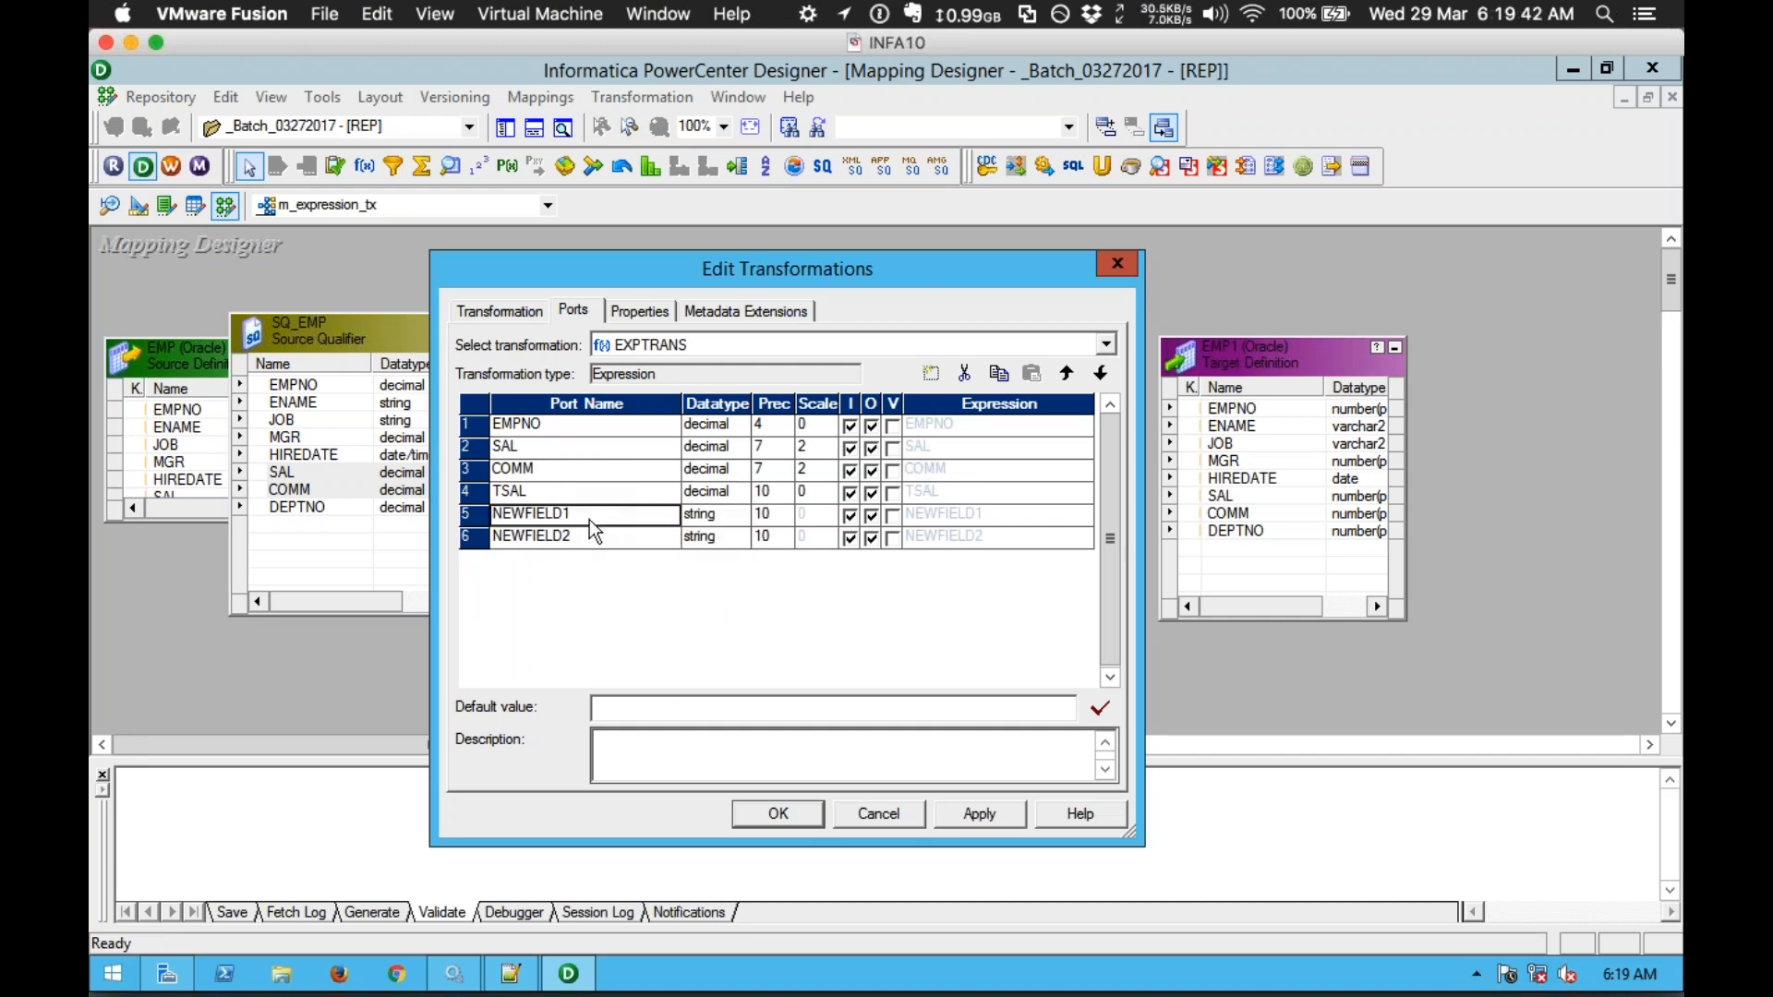
type("V_CNT")
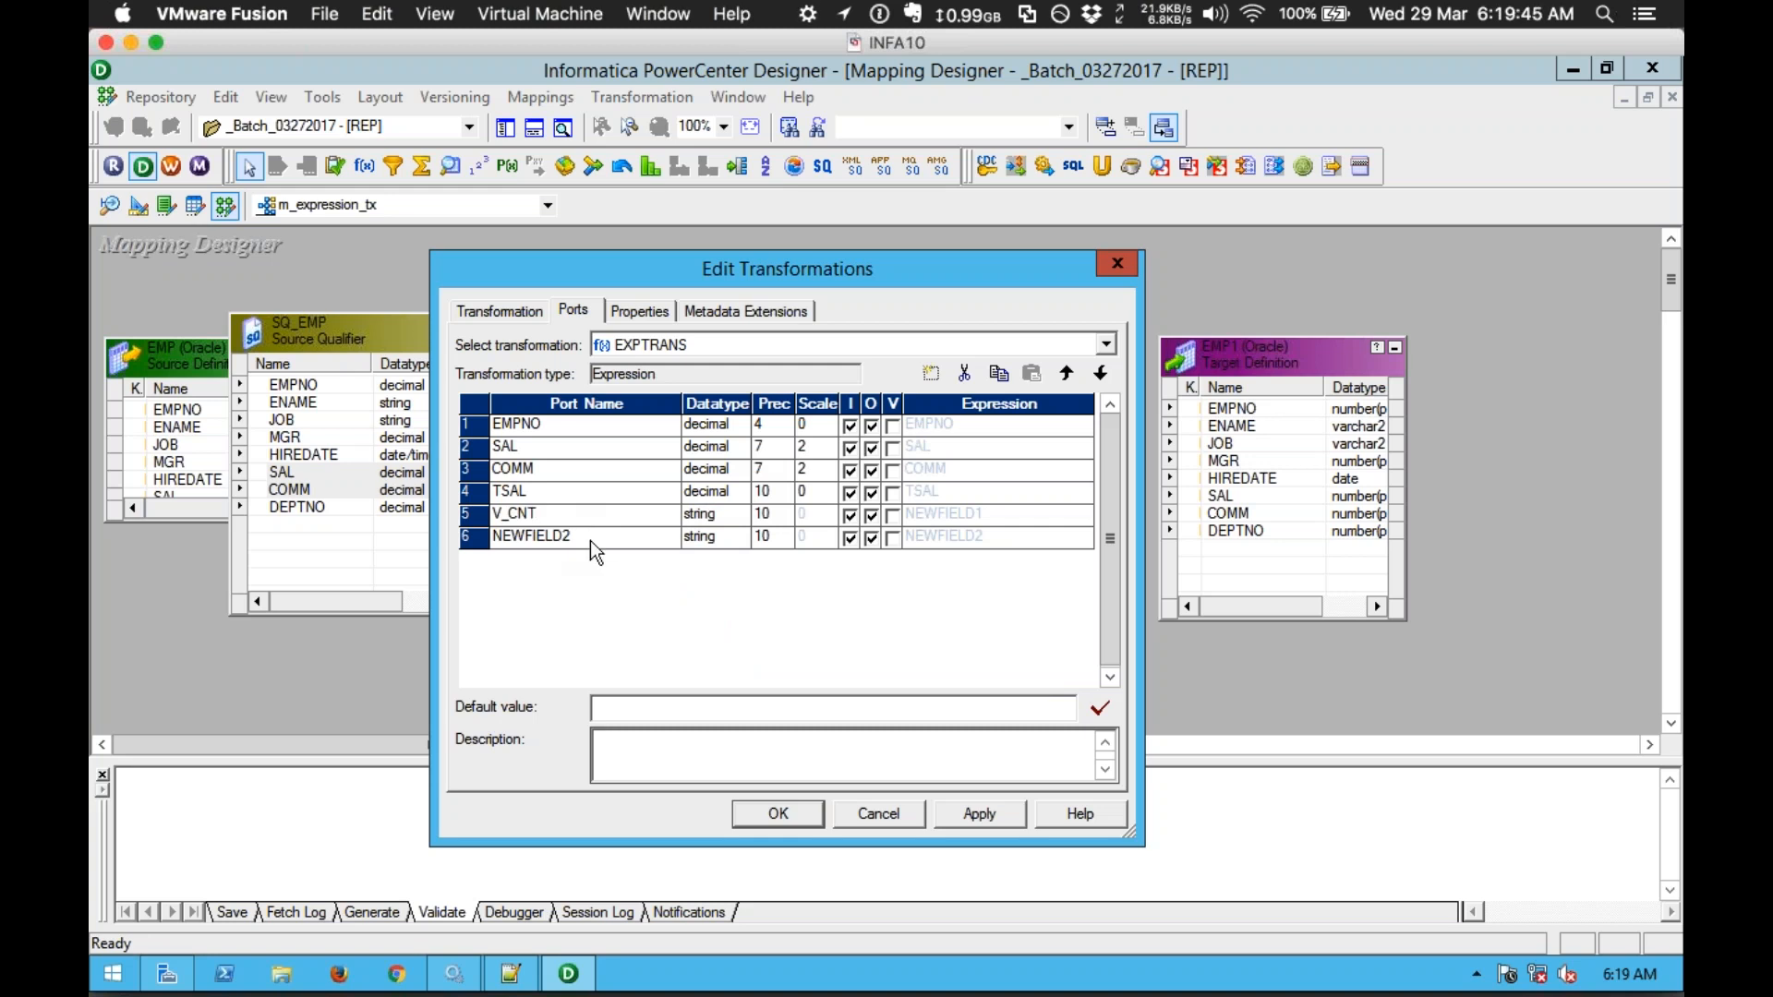
left_click(590, 540)
type("O_CNT")
left_click(720, 537)
left_click(737, 538)
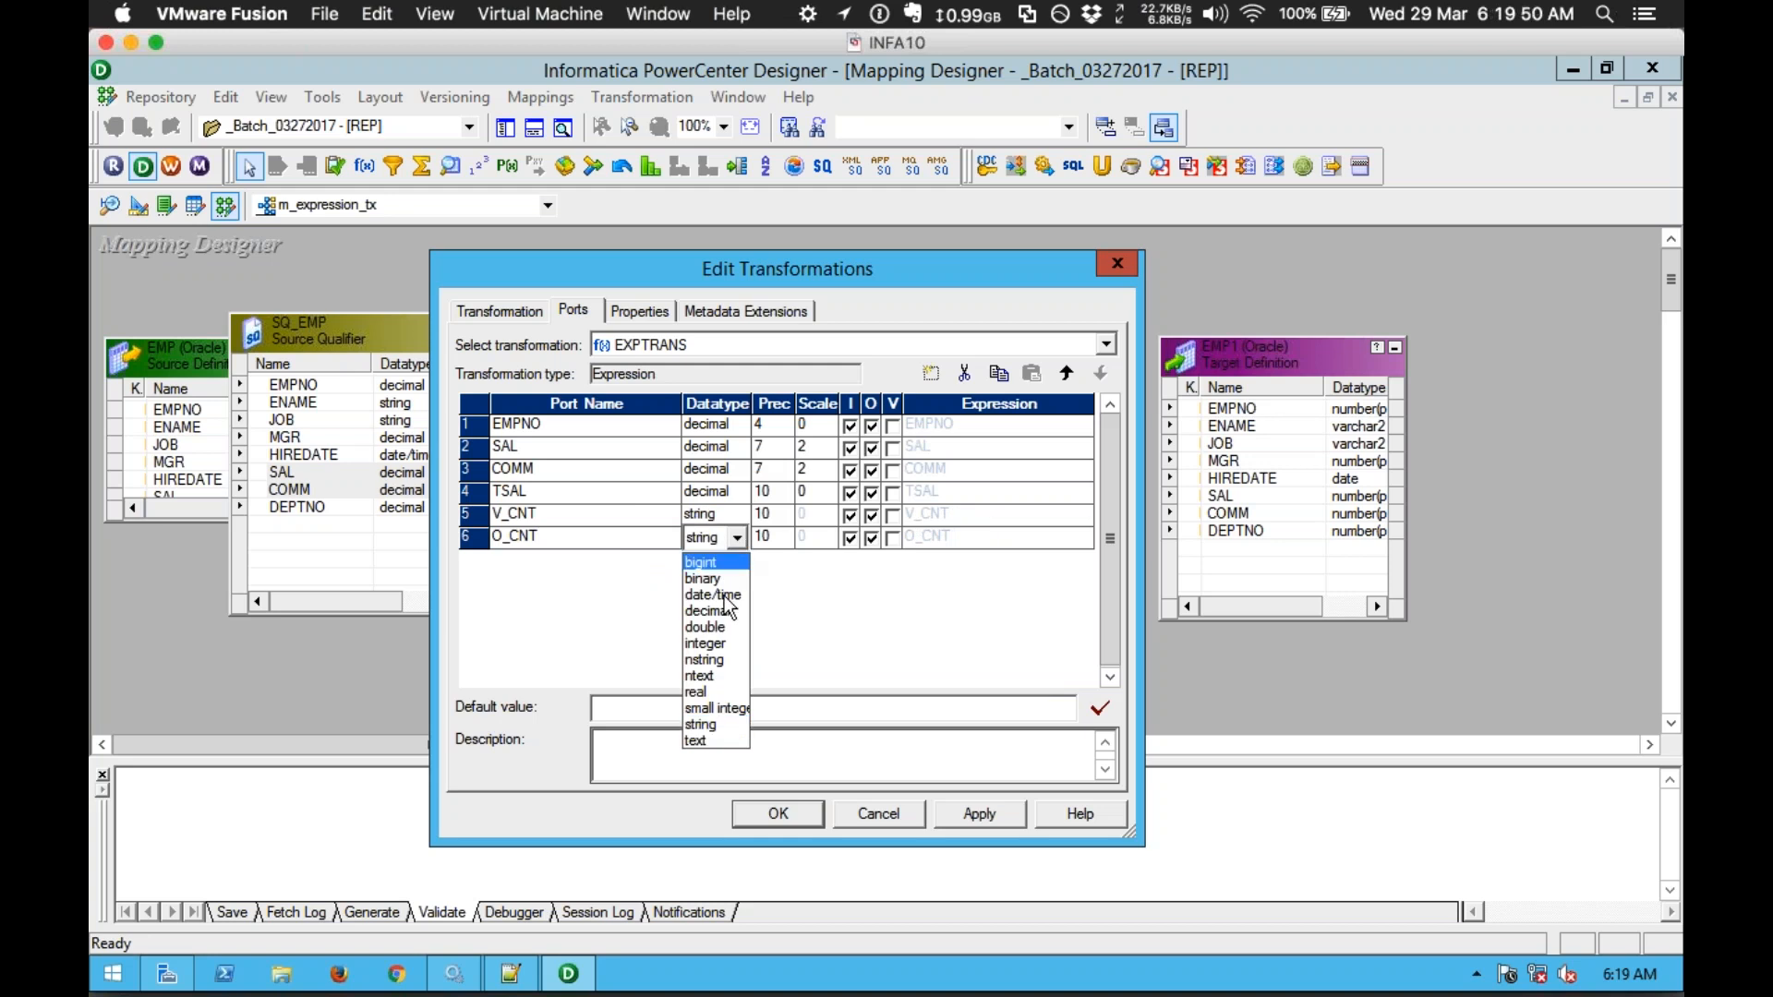
left_click(726, 610)
left_click(742, 515)
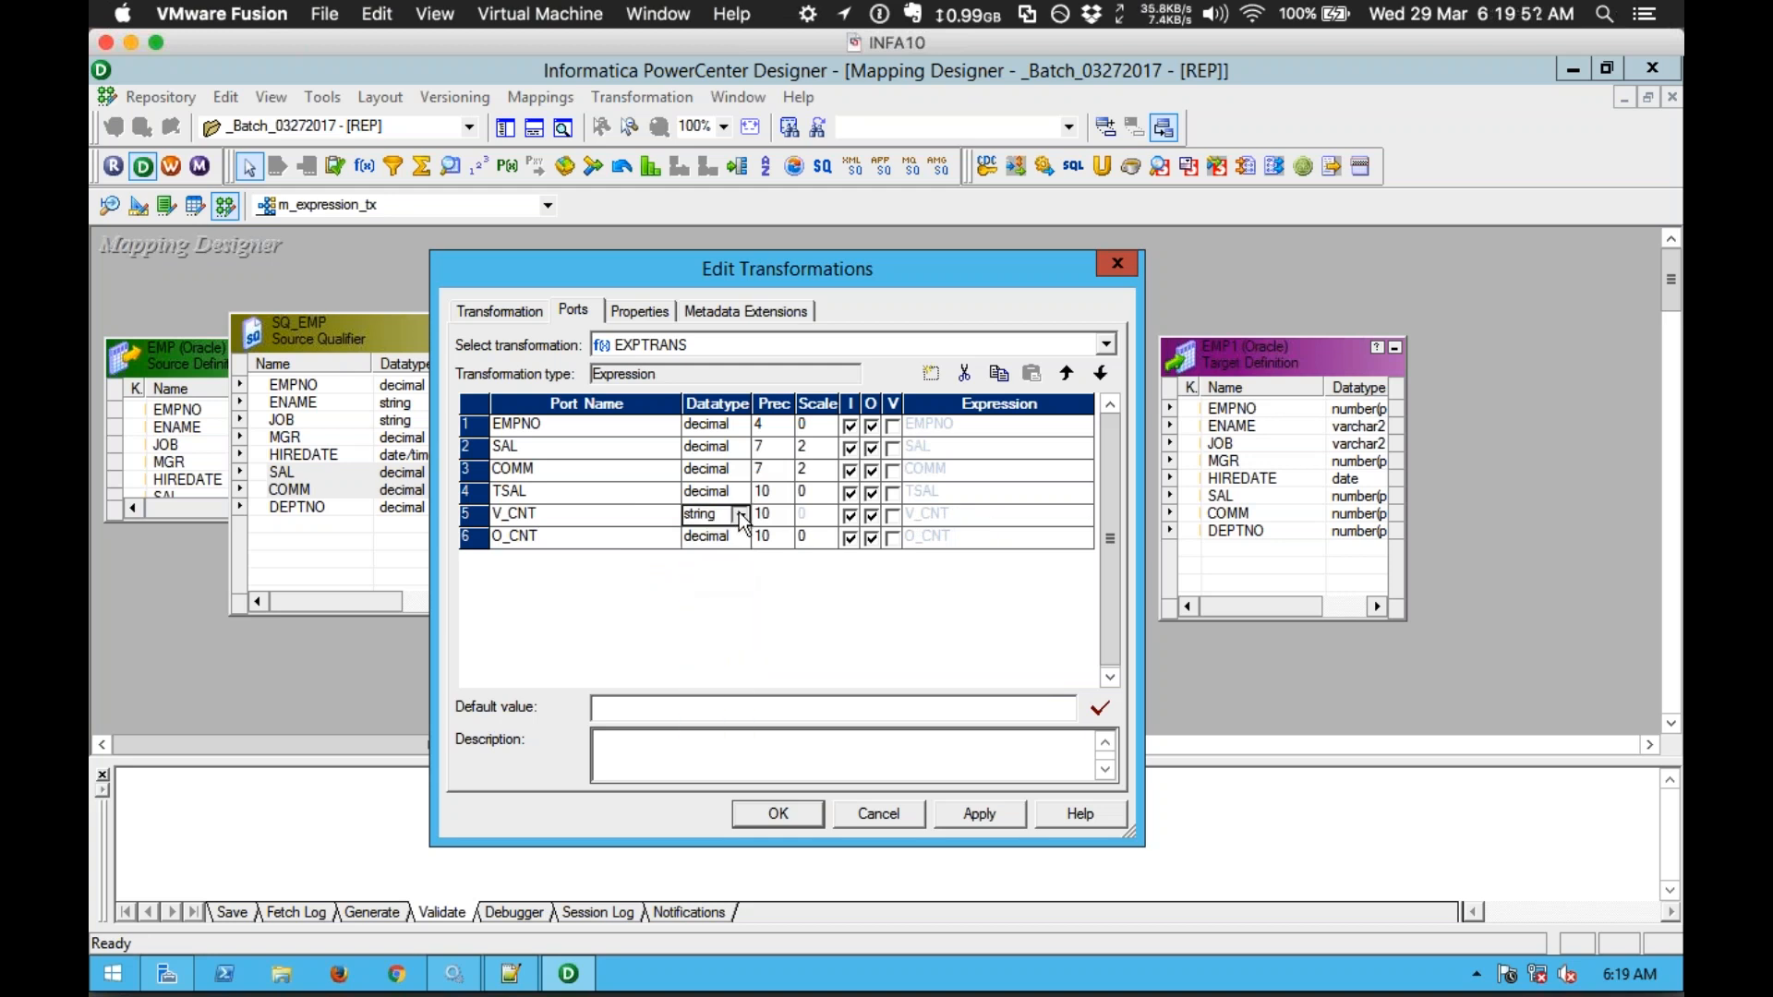
left_click(741, 515)
left_click(726, 588)
Step: Make TSAL output-only, V_CNT a variable port and O_CNT output-only
left_click(650, 518)
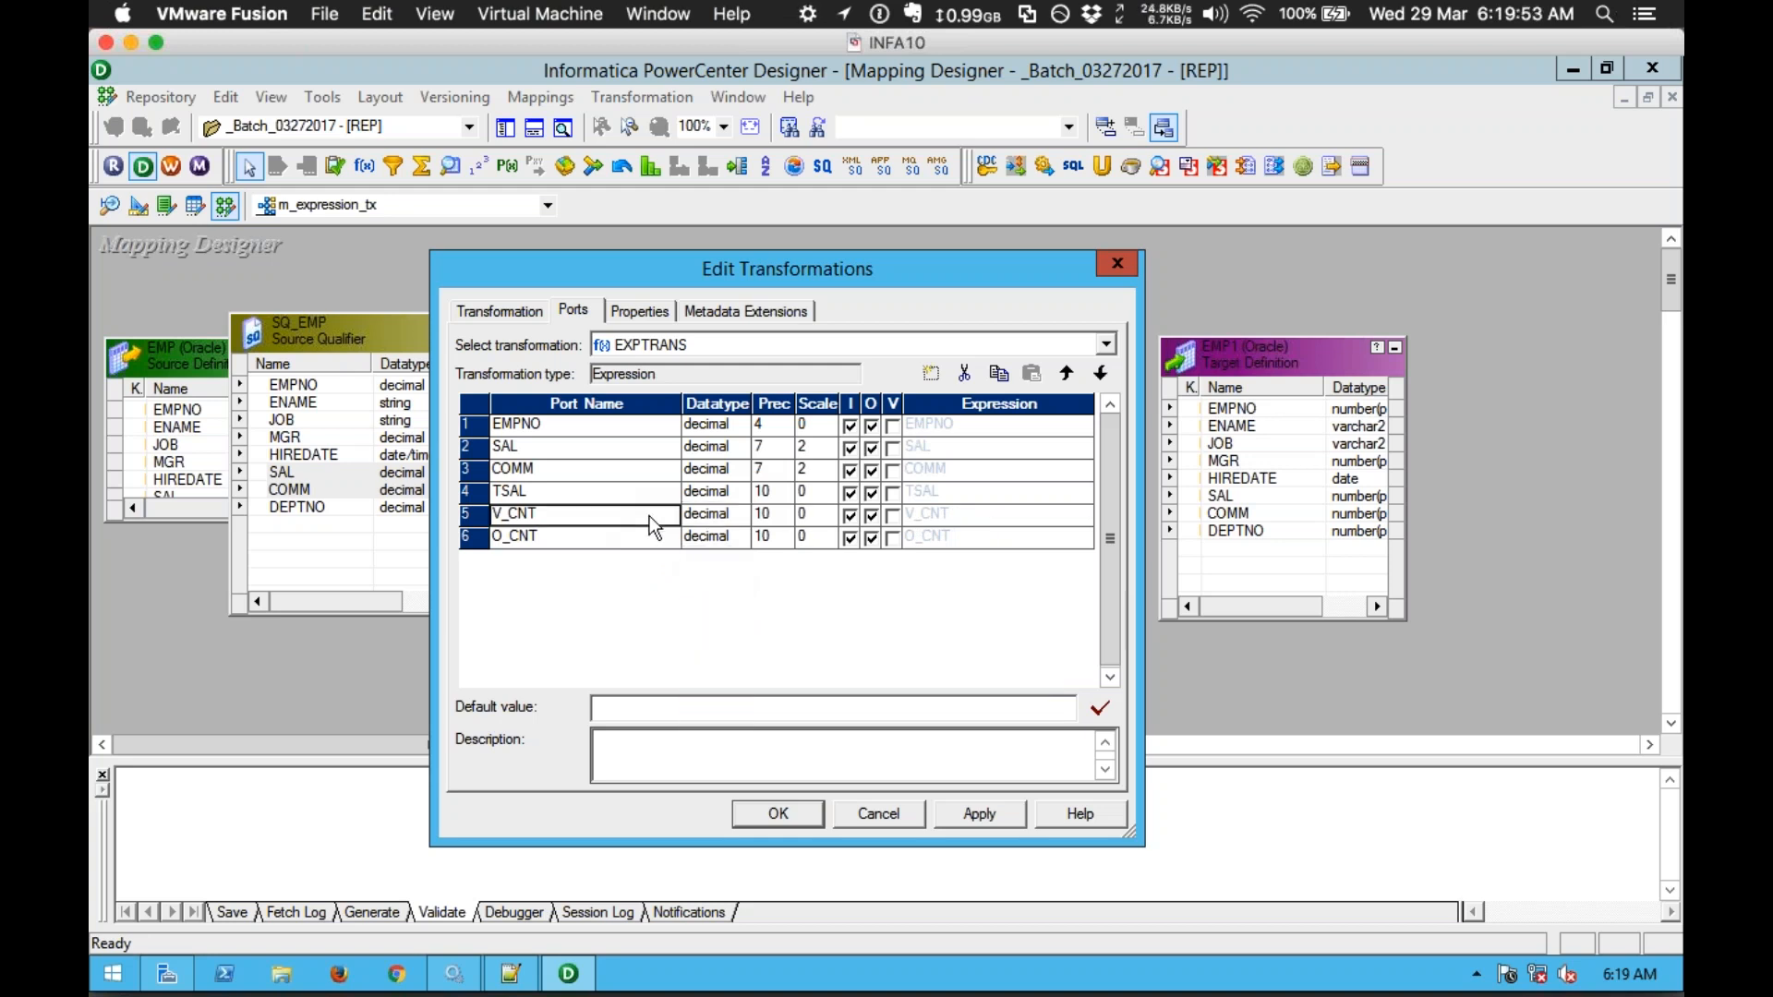
left_click(851, 494)
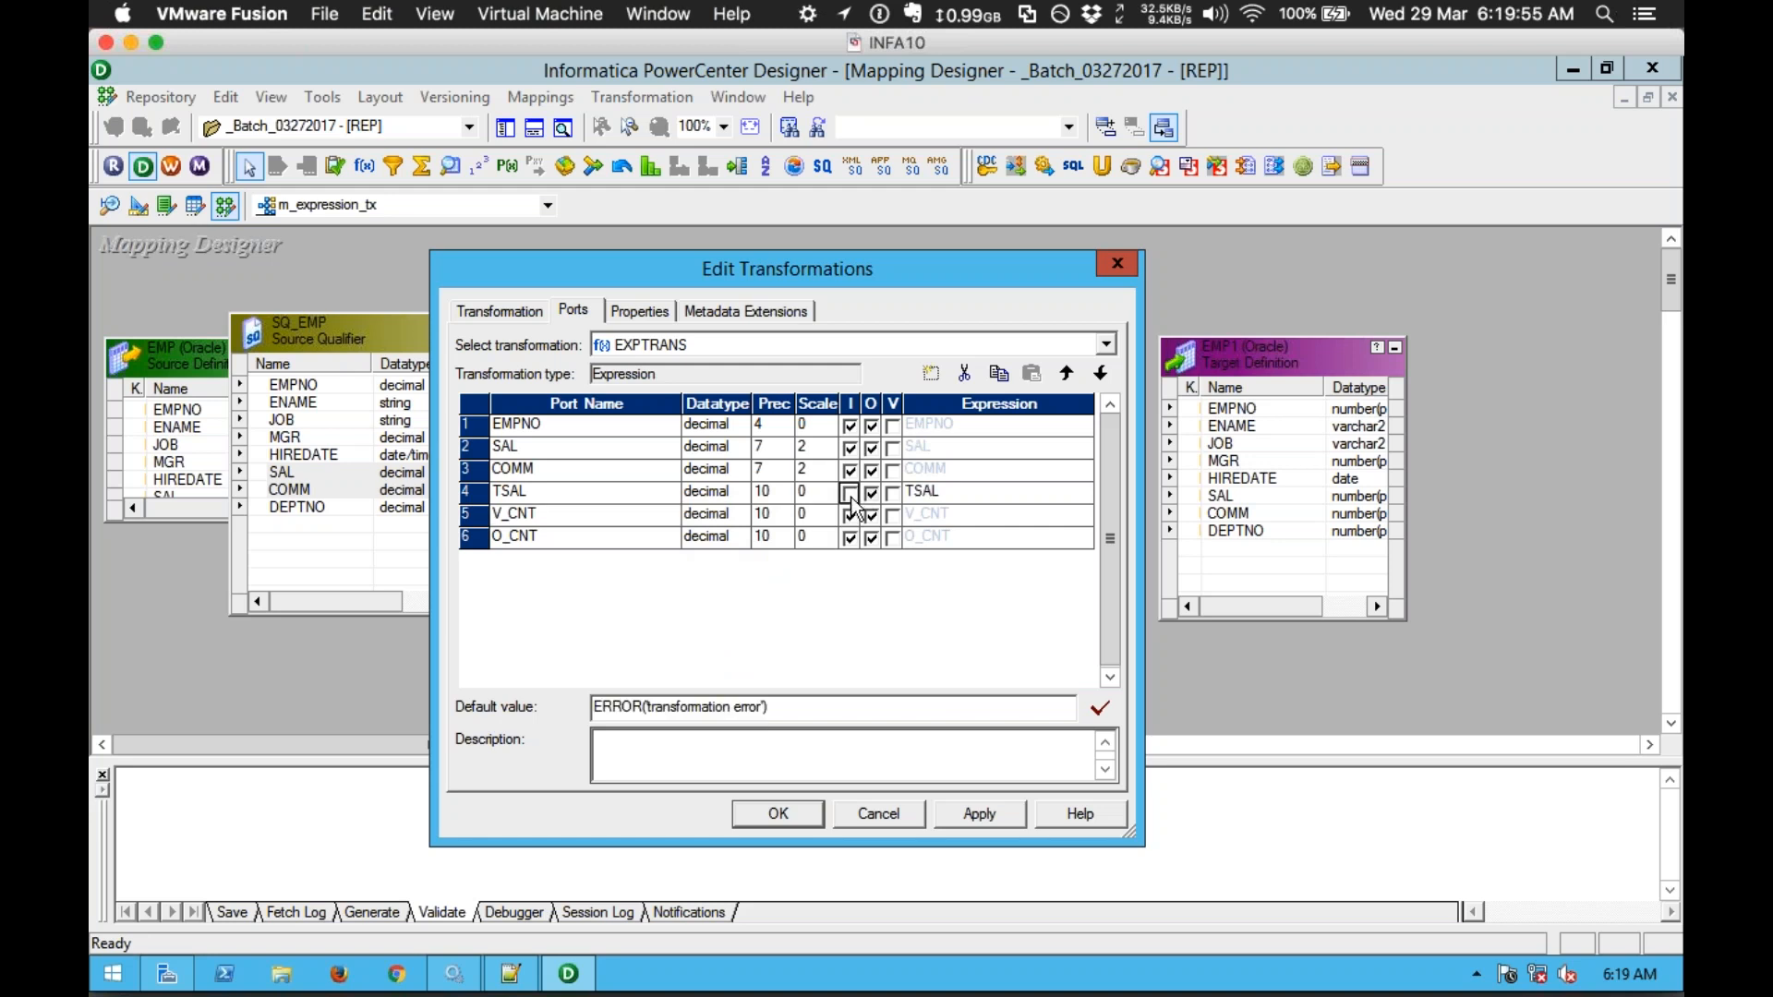
left_click(570, 496)
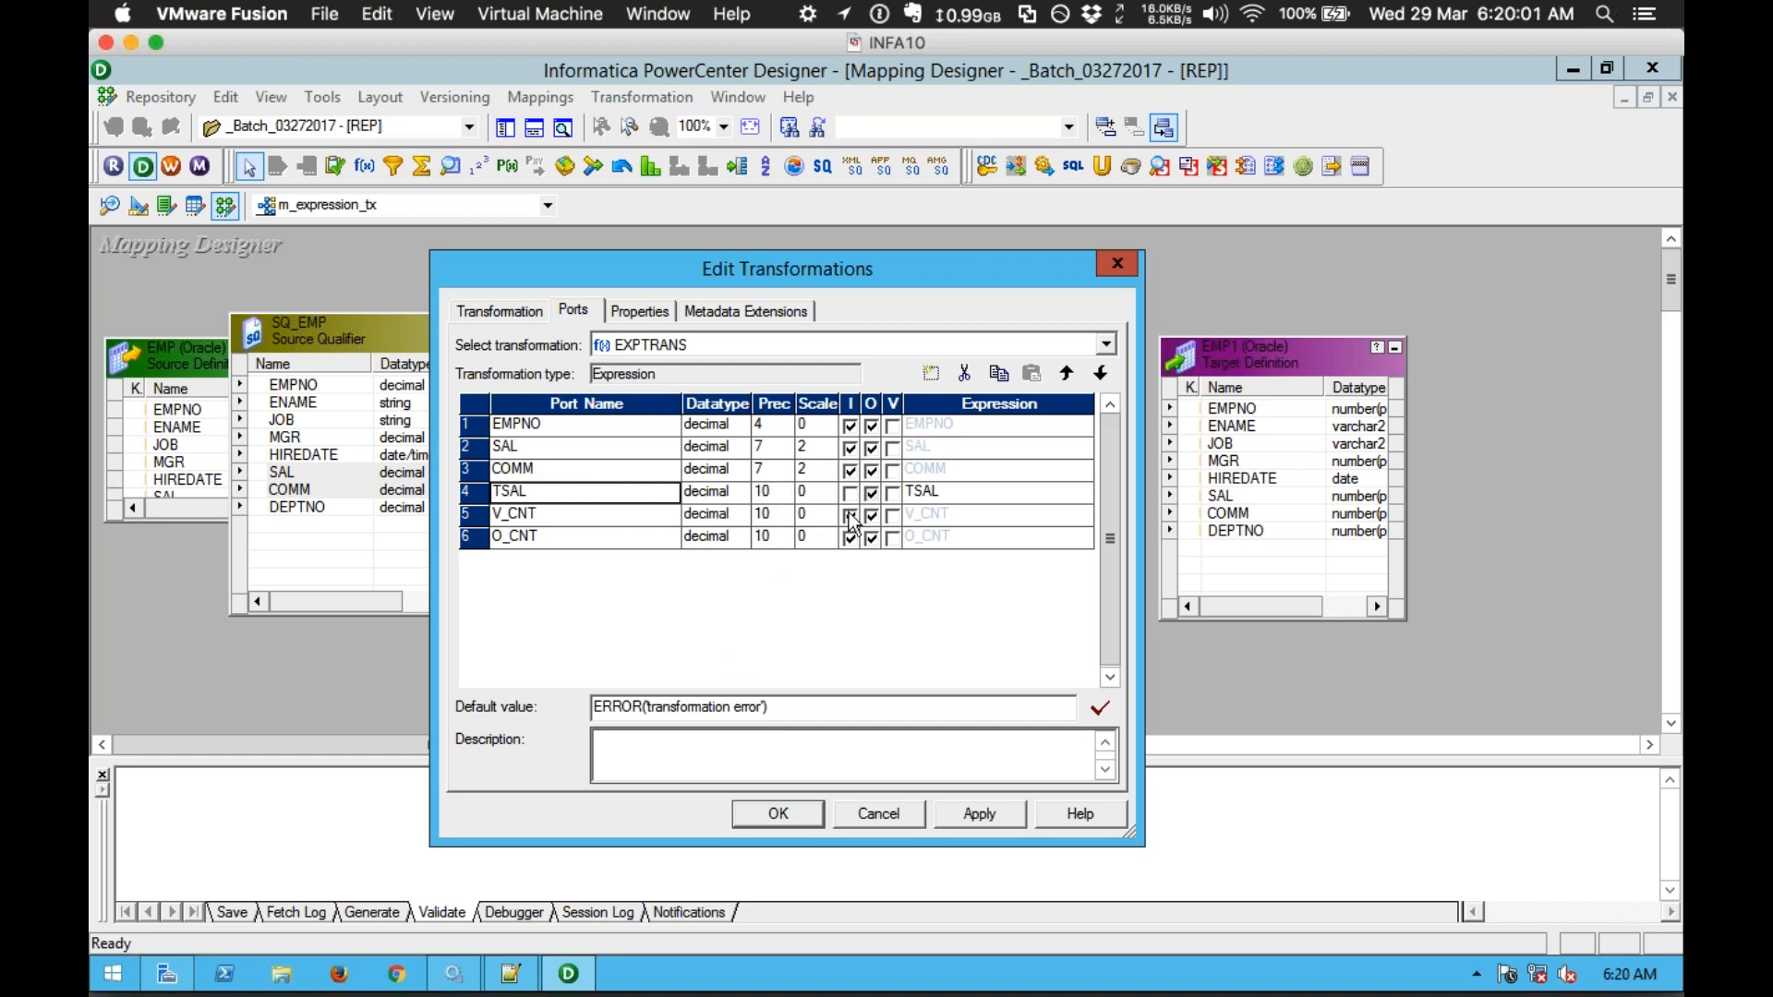
left_click(595, 524)
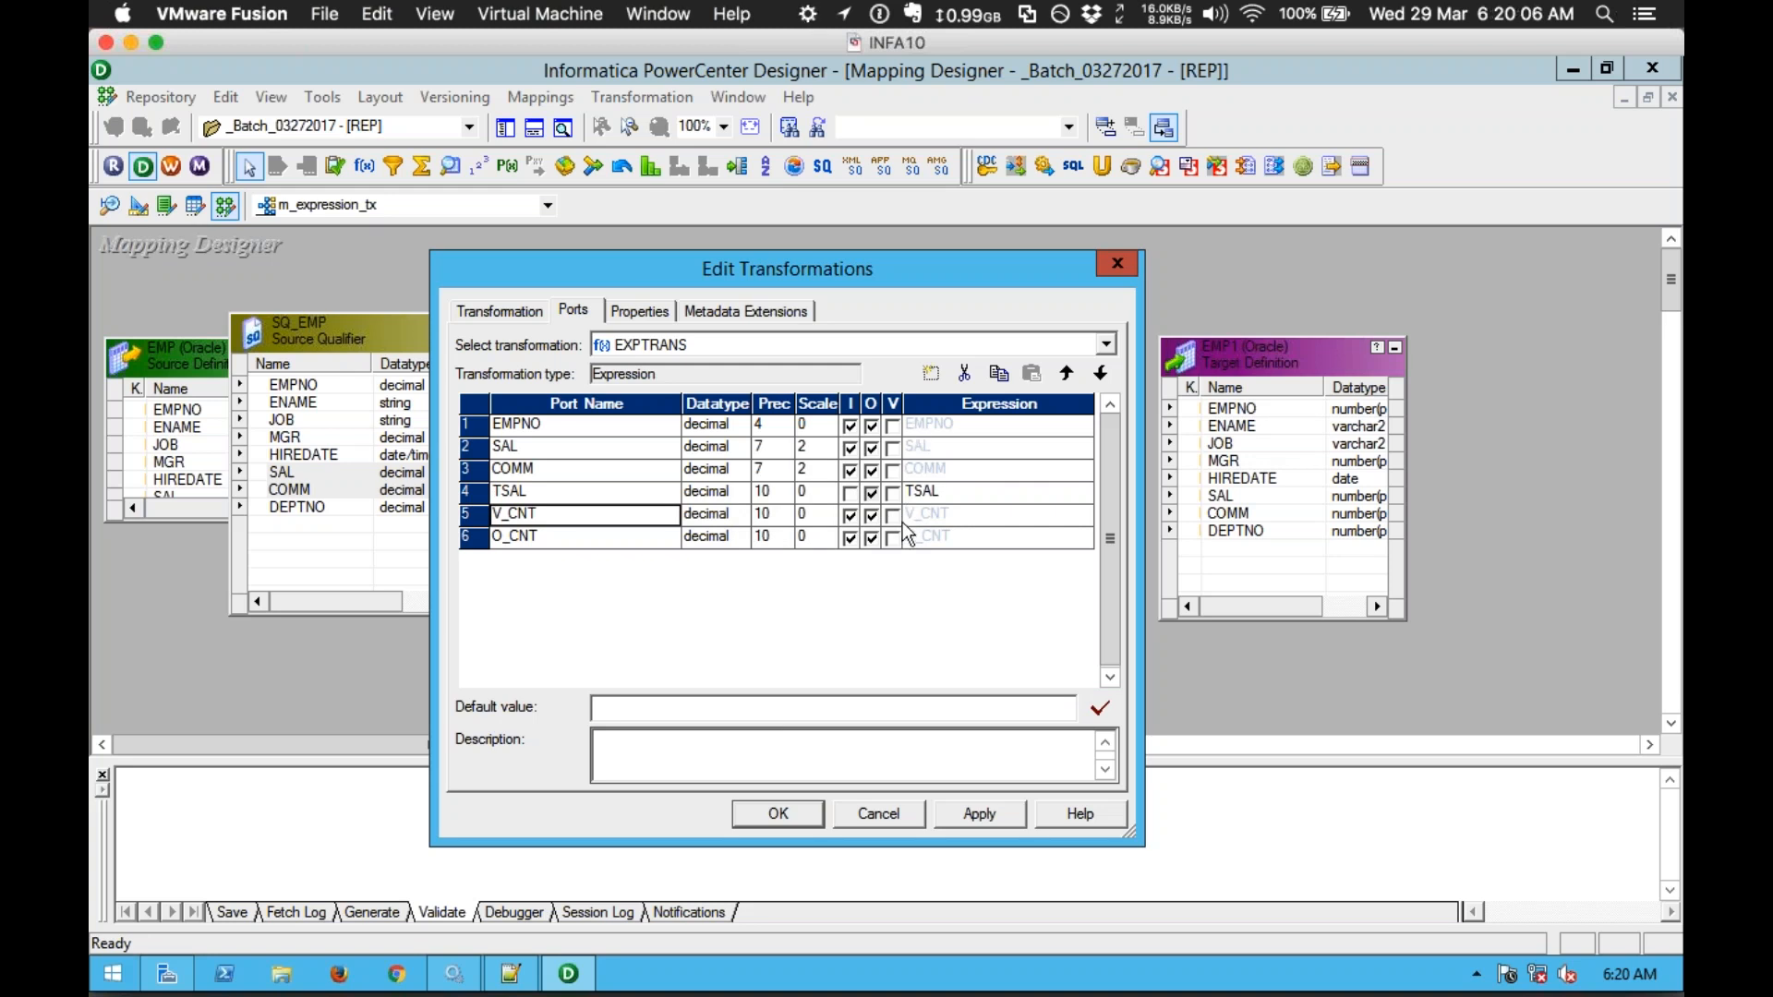
left_click(894, 515)
left_click(600, 537)
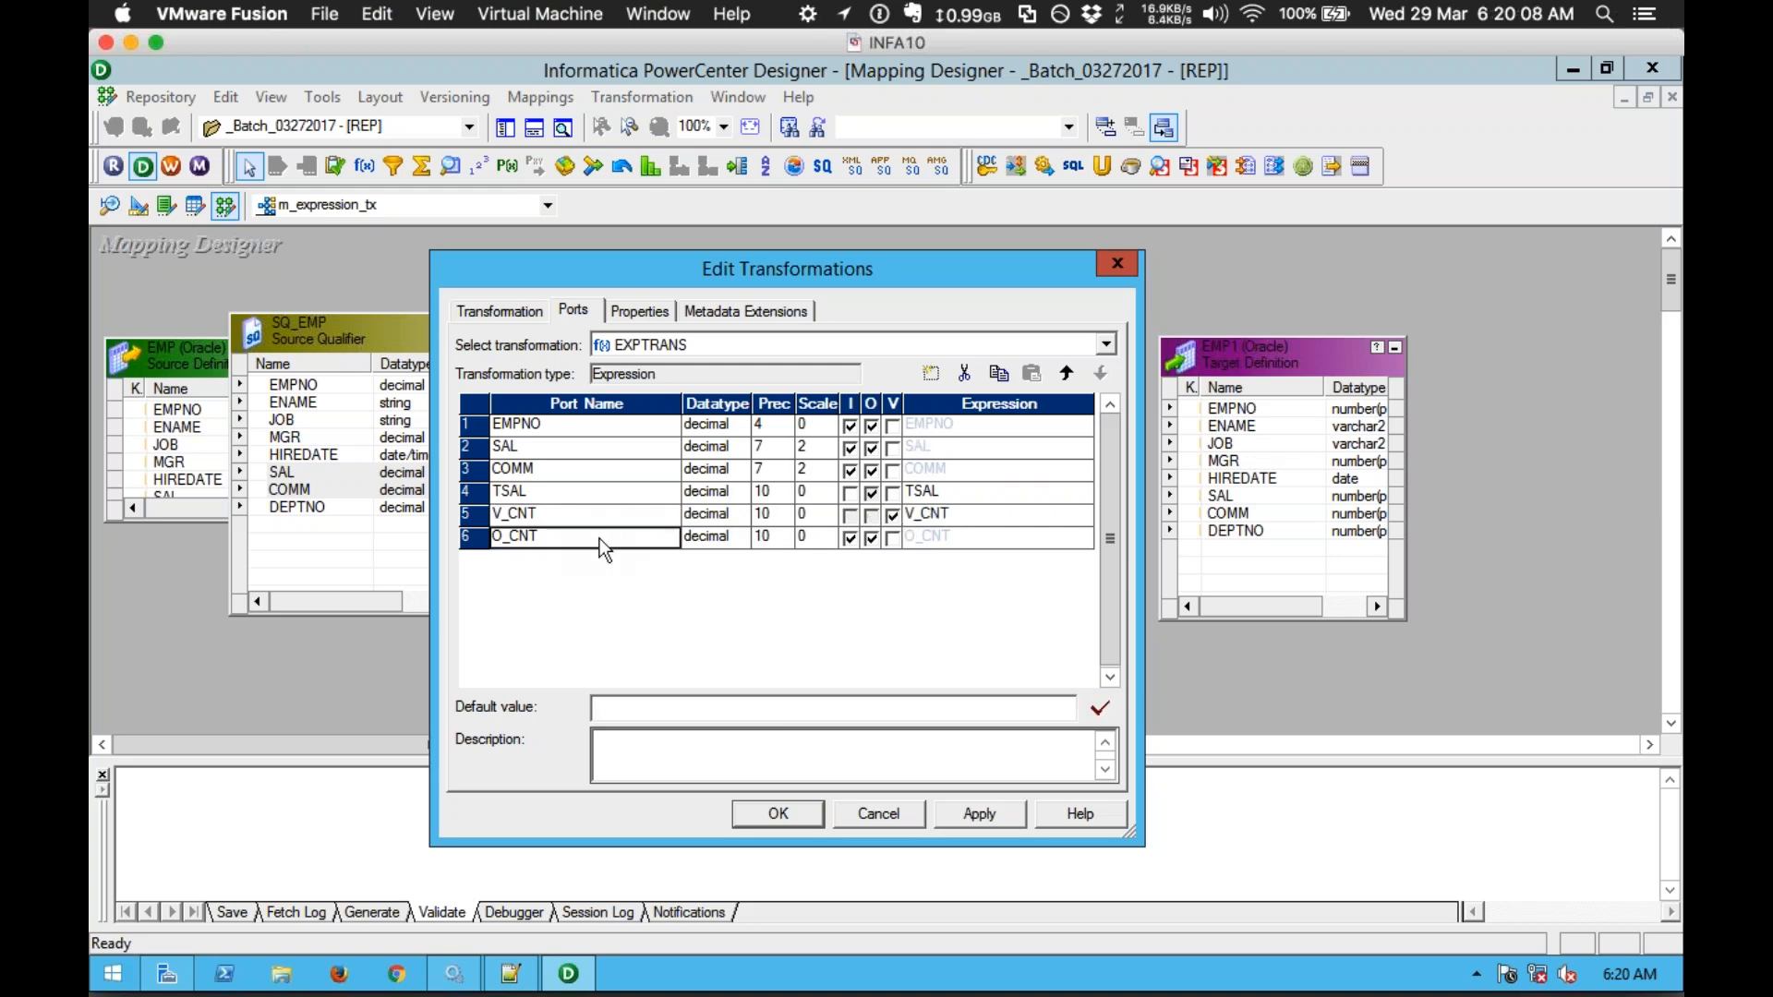
left_click(856, 539)
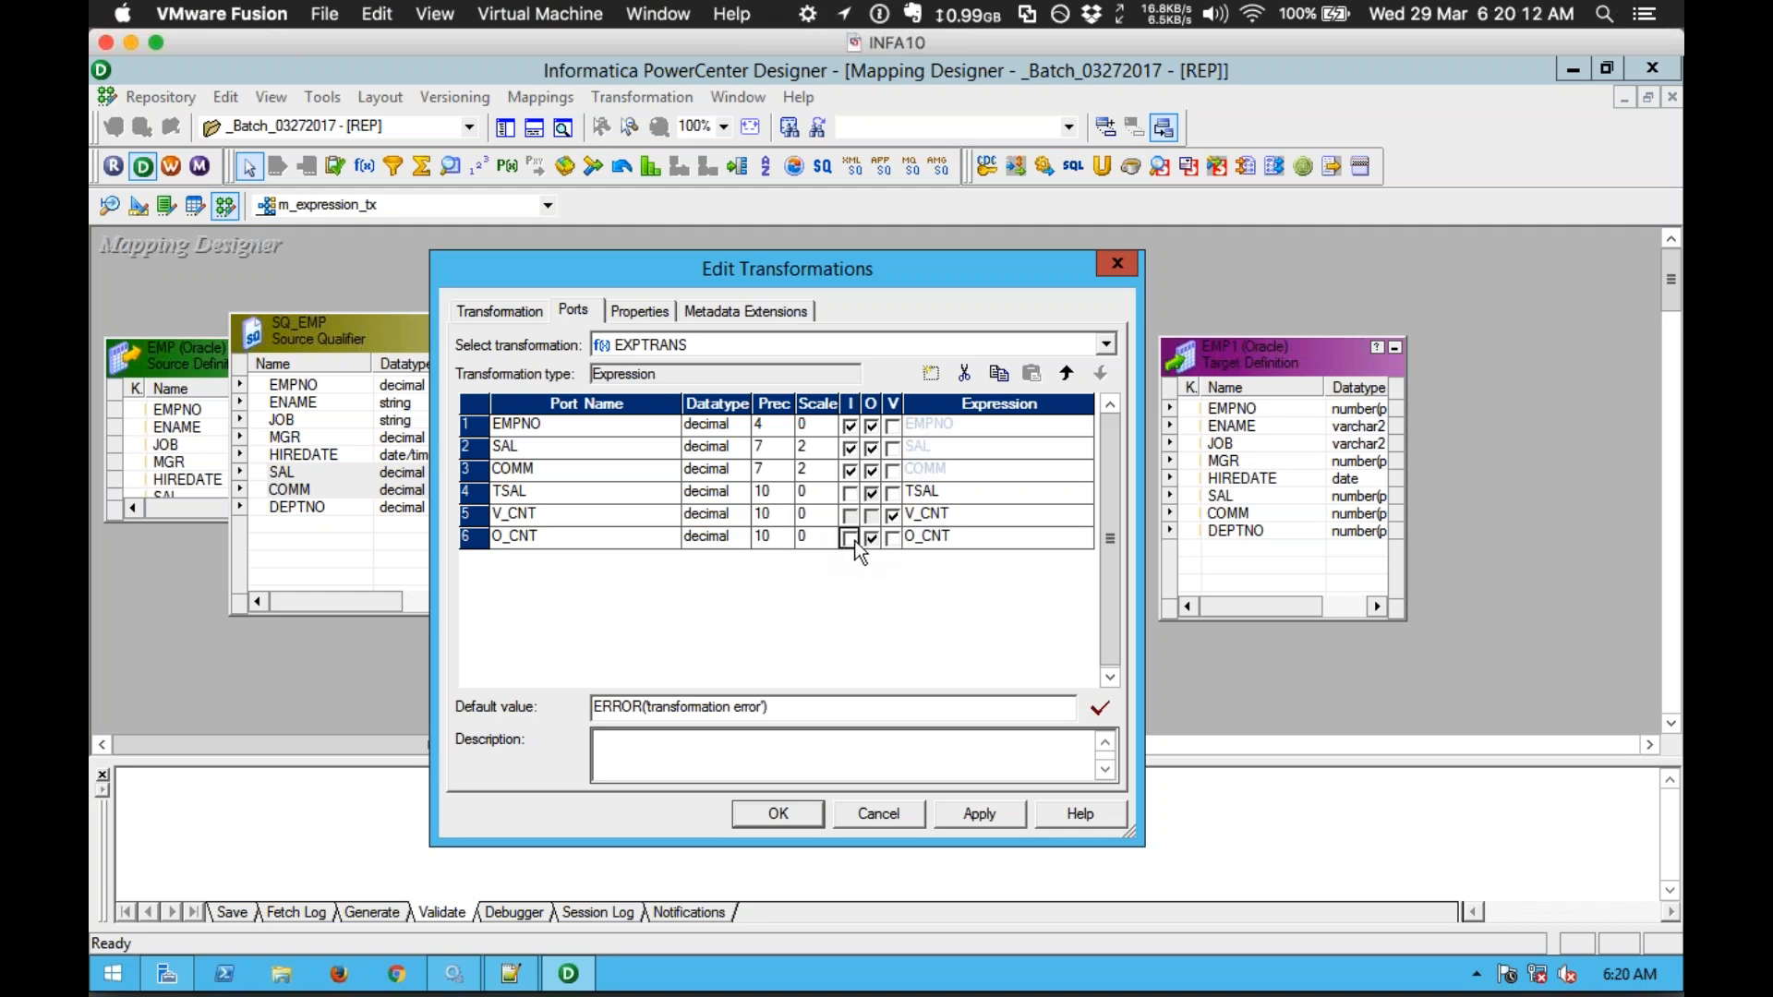
Step: Review the port rows and step through the TSAL, V_CNT and O_CNT expression cells
left_click(624, 429)
left_click(626, 445)
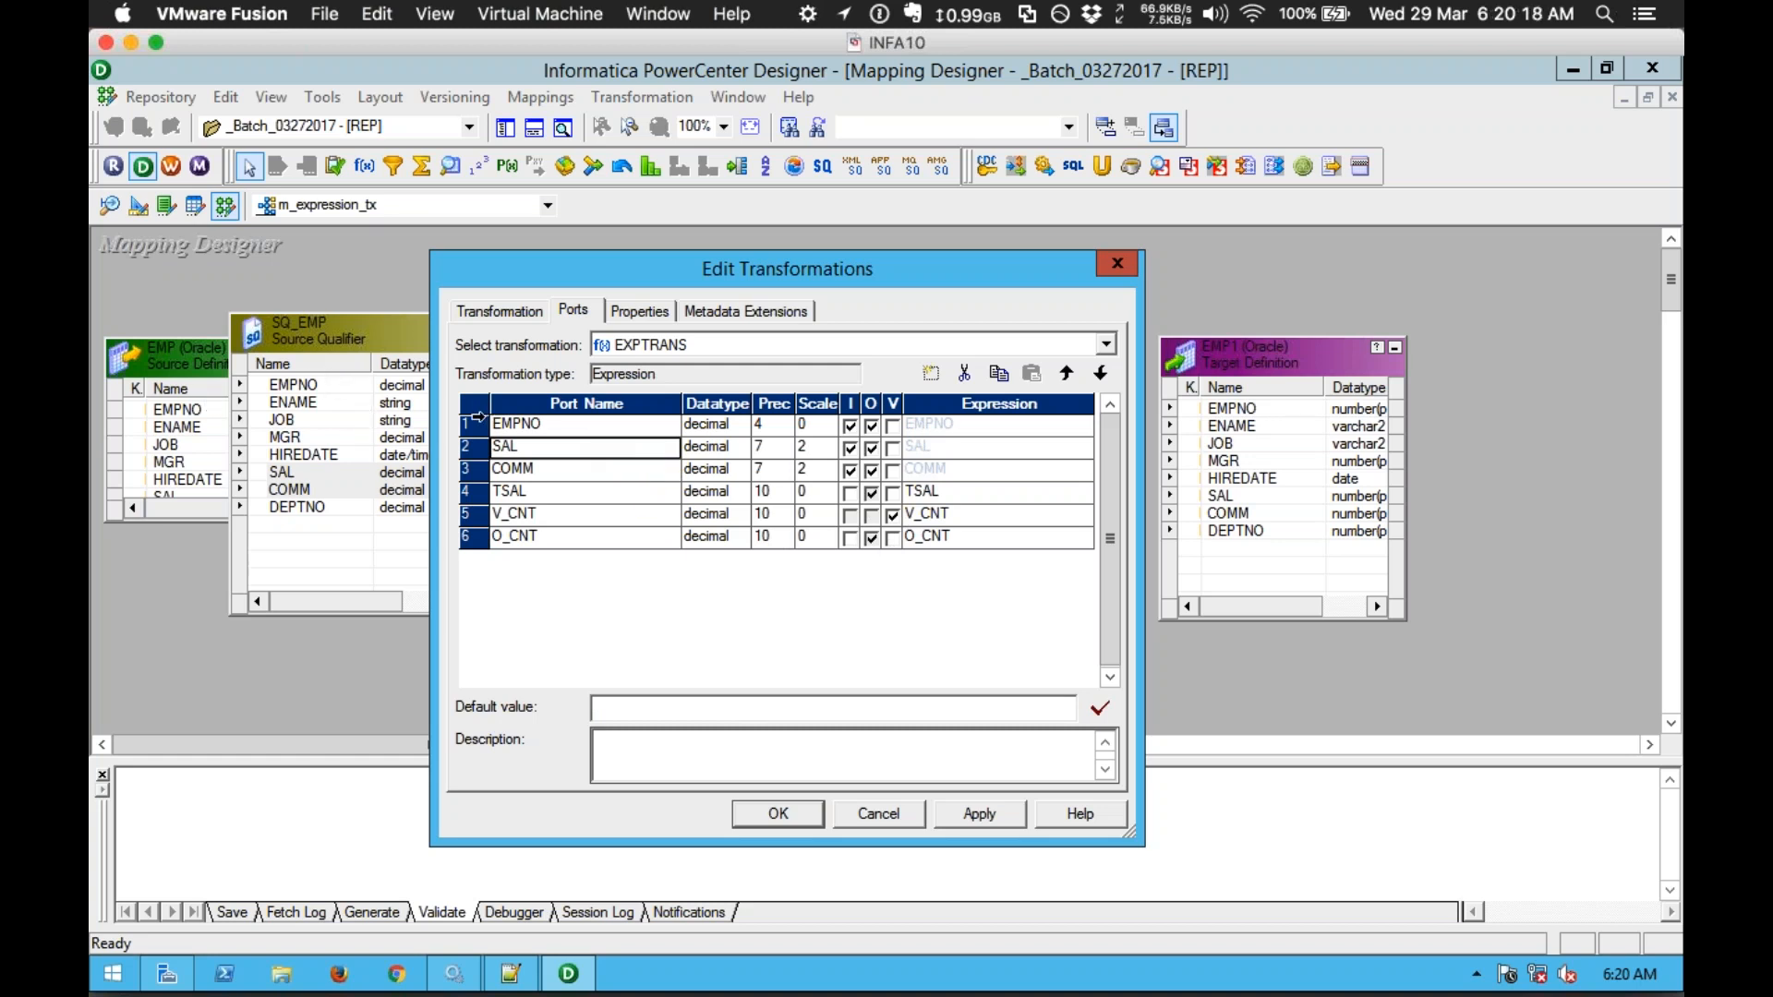
left_click(472, 423)
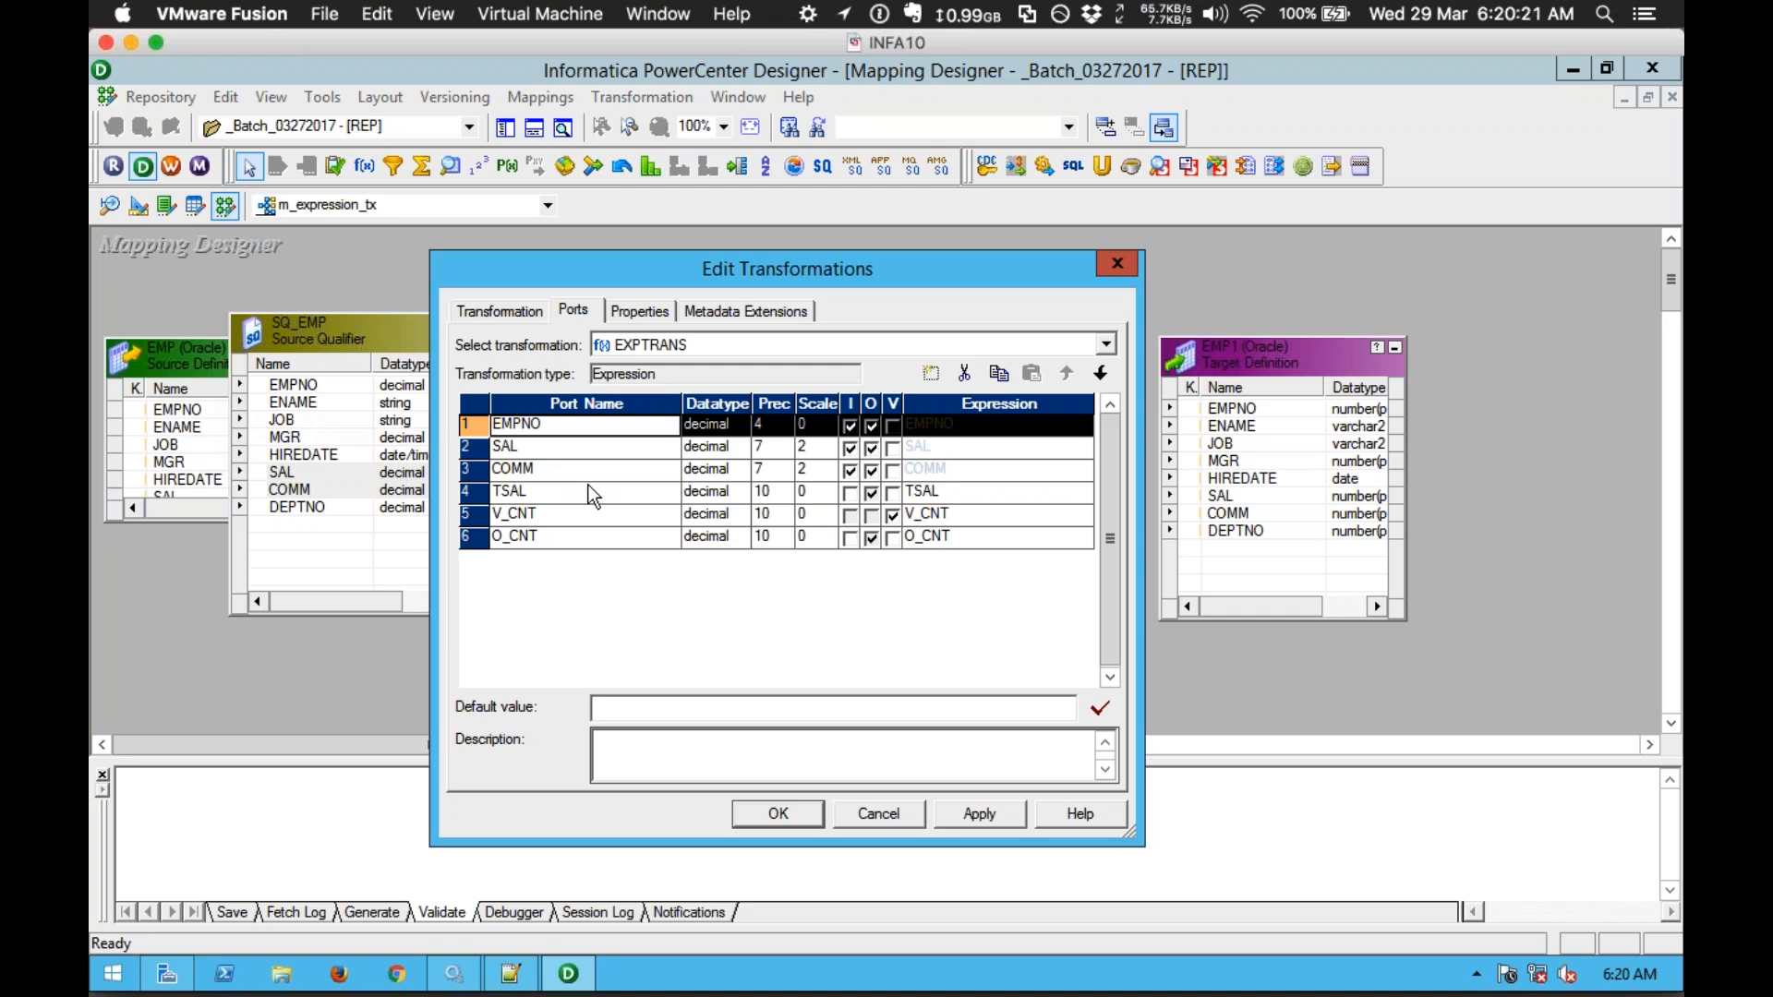
left_click(620, 497)
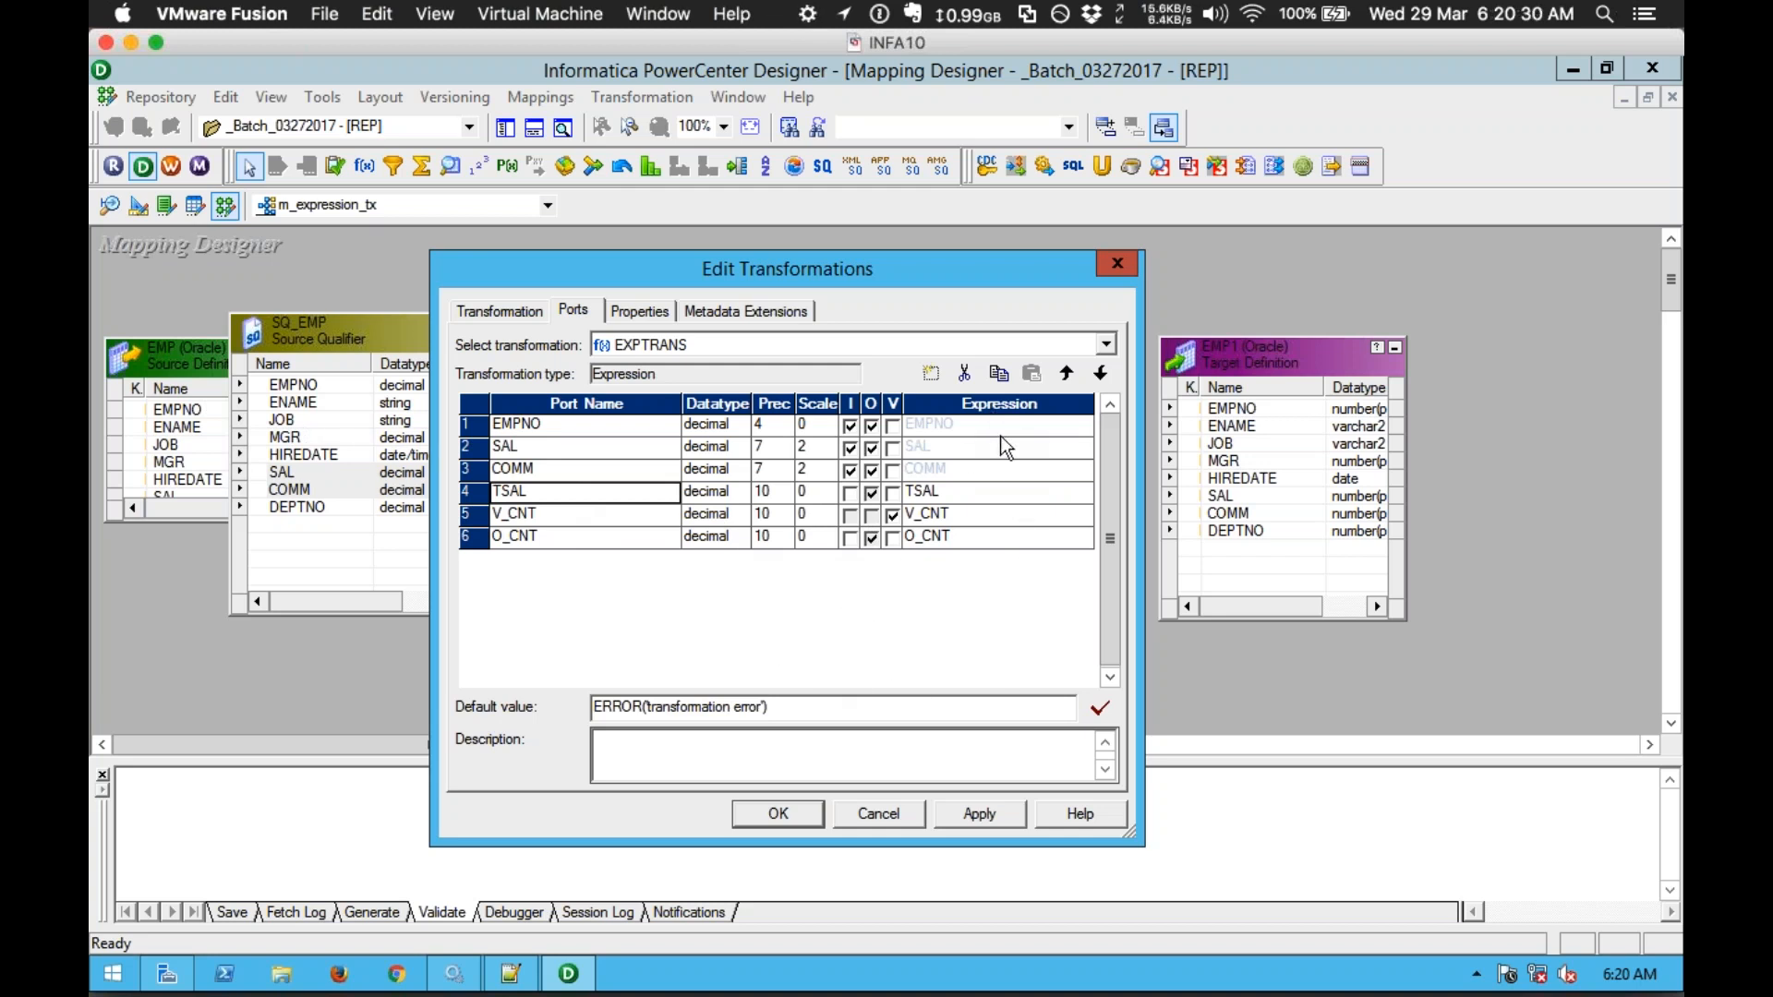
left_click(980, 489)
left_click(985, 512)
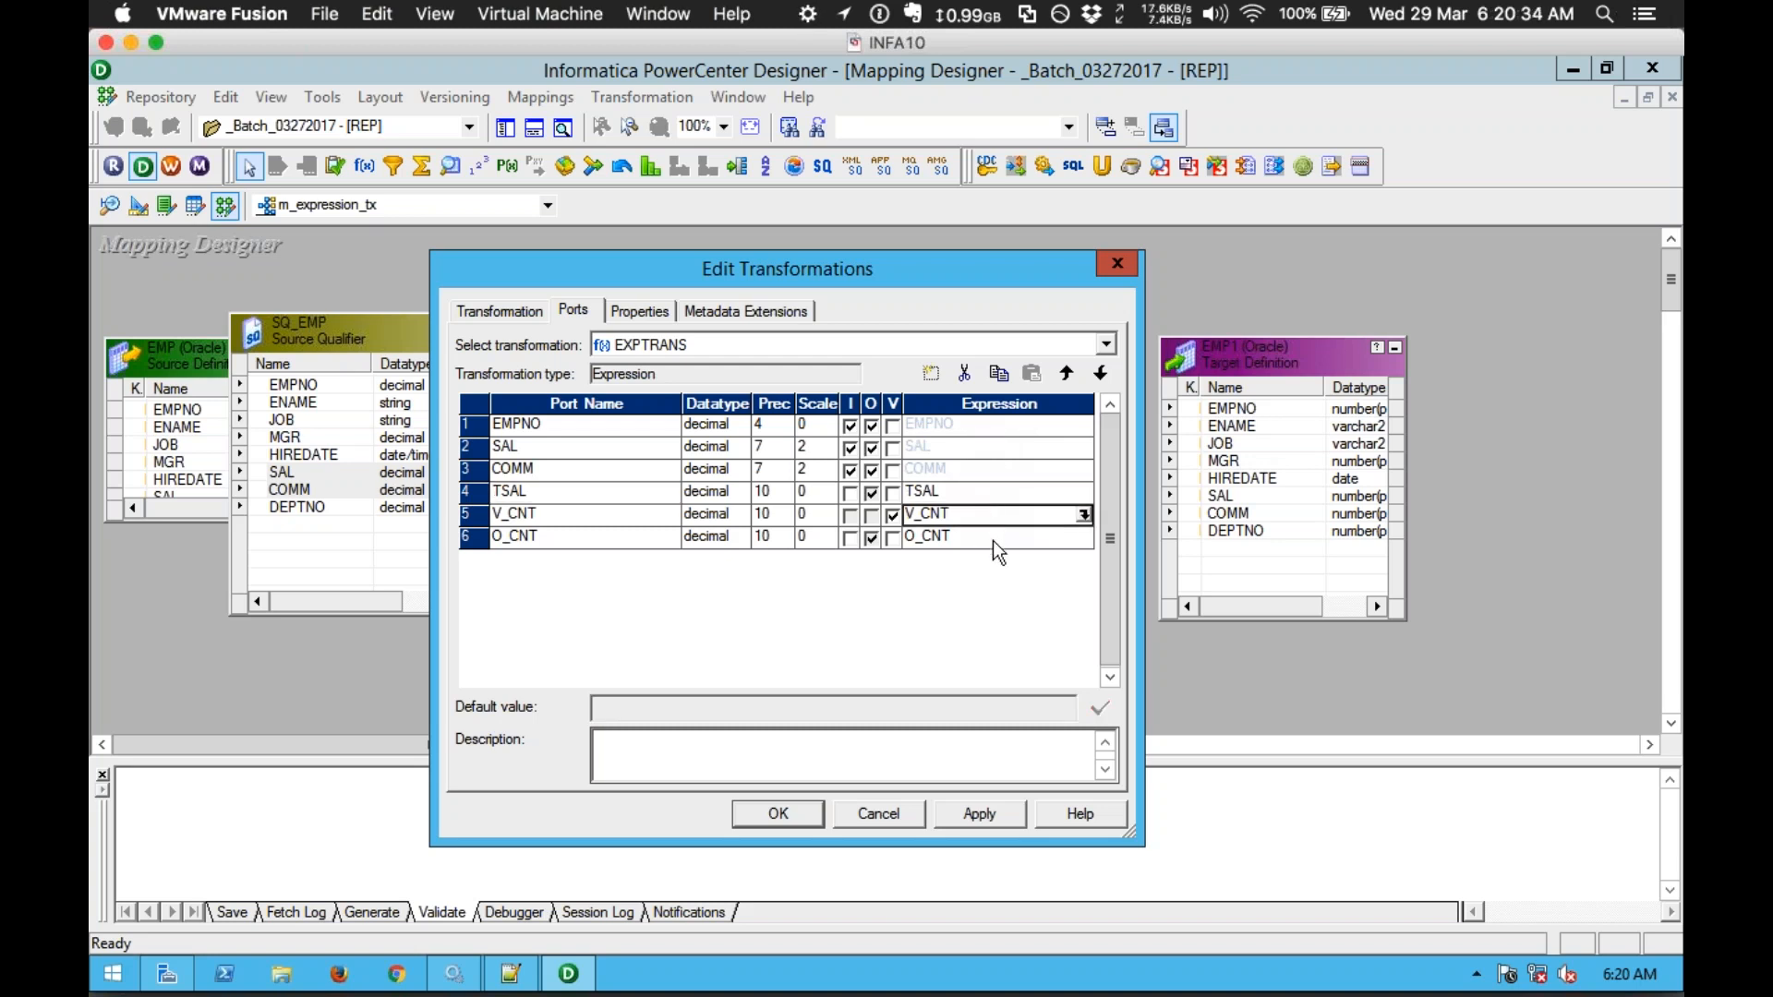
left_click(995, 539)
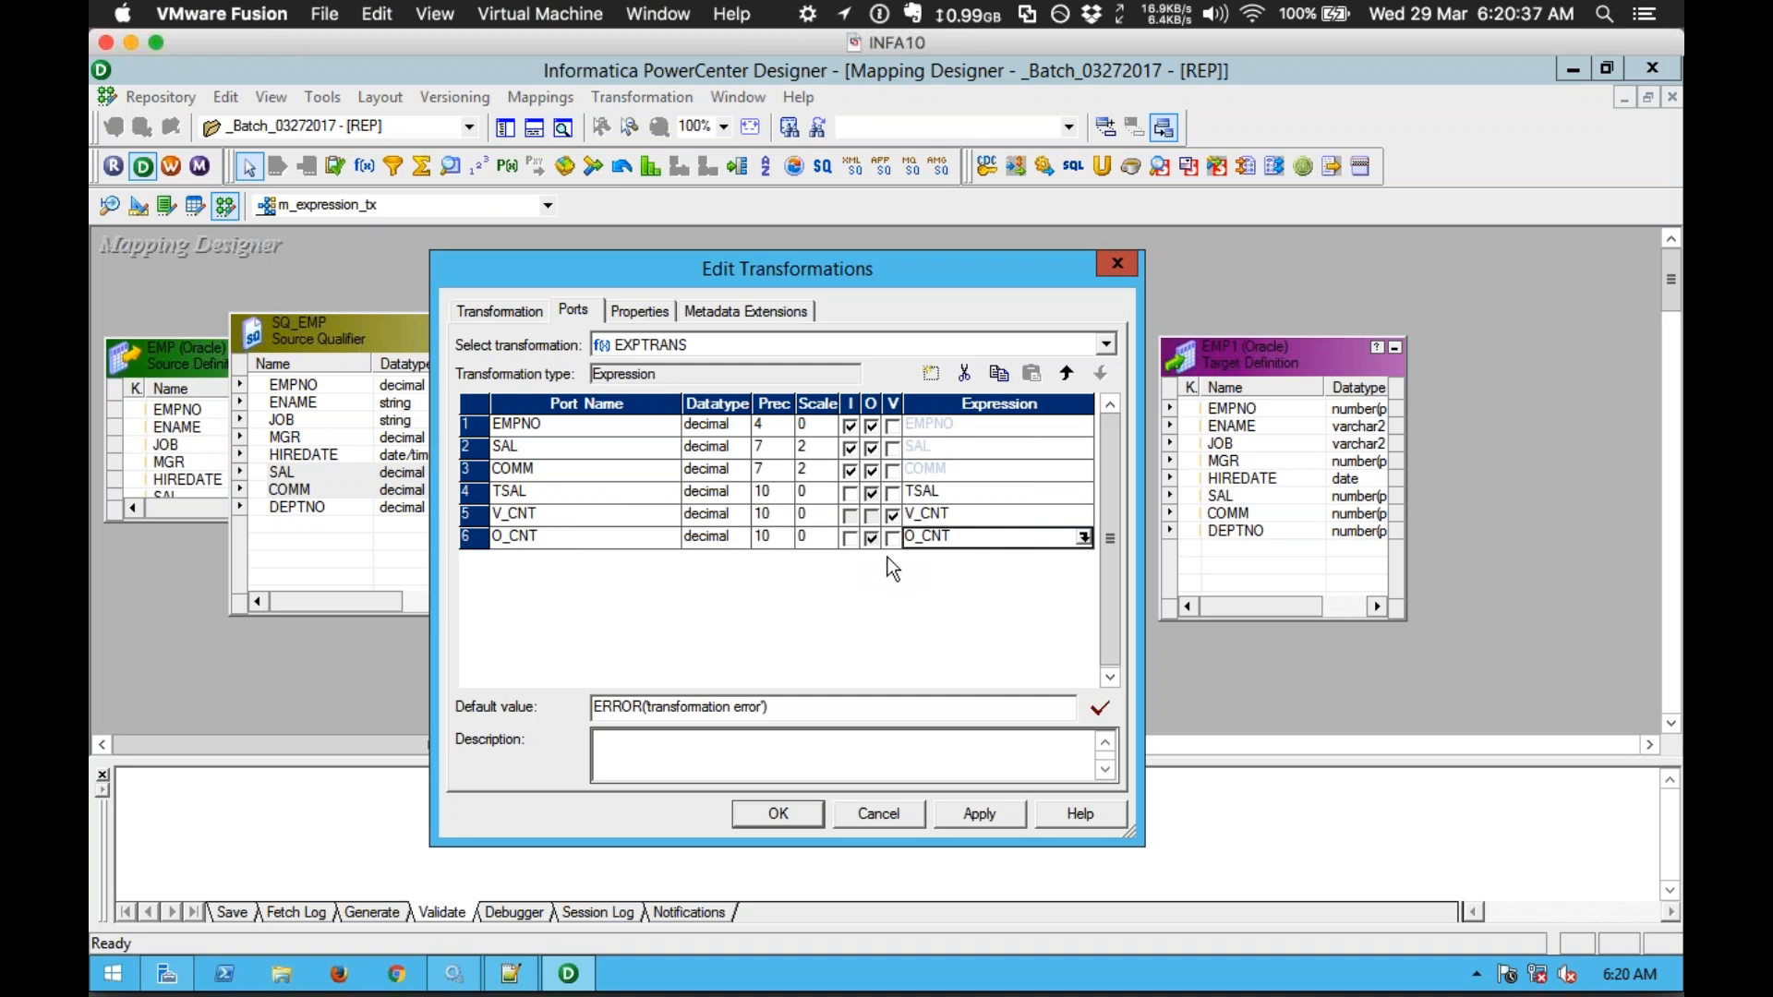
left_click(515, 977)
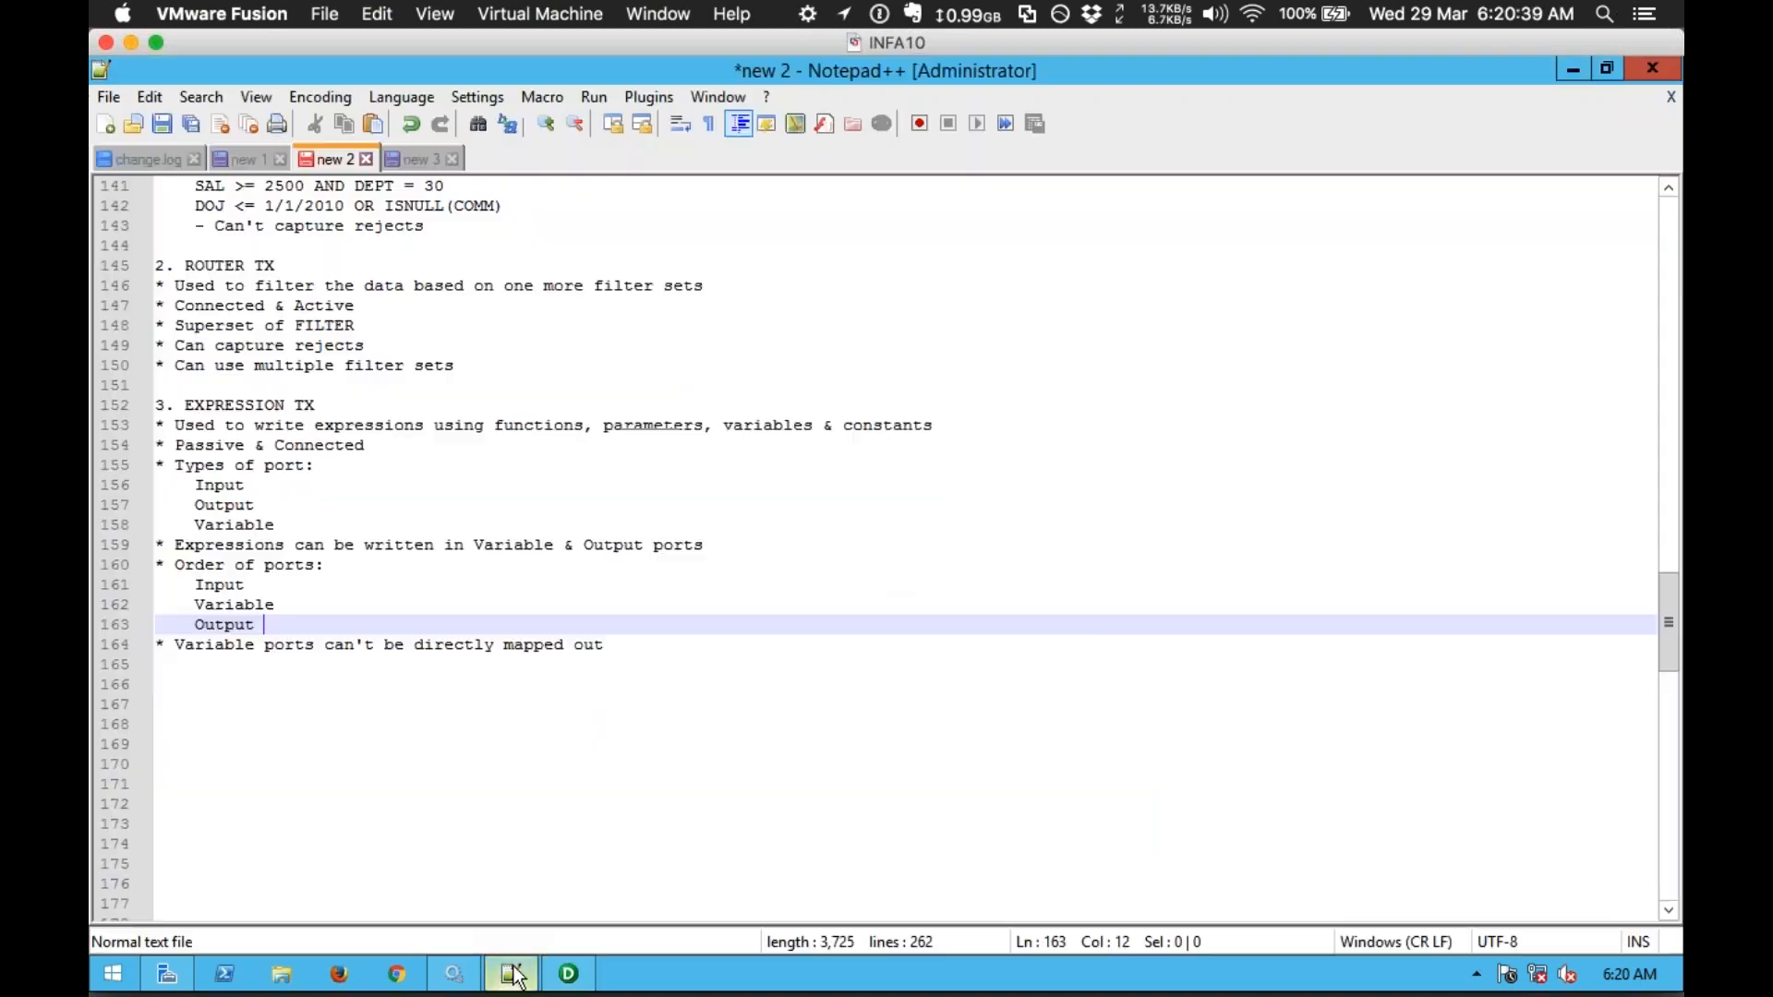
left_click(178, 551)
left_click_drag(178, 551, 475, 551)
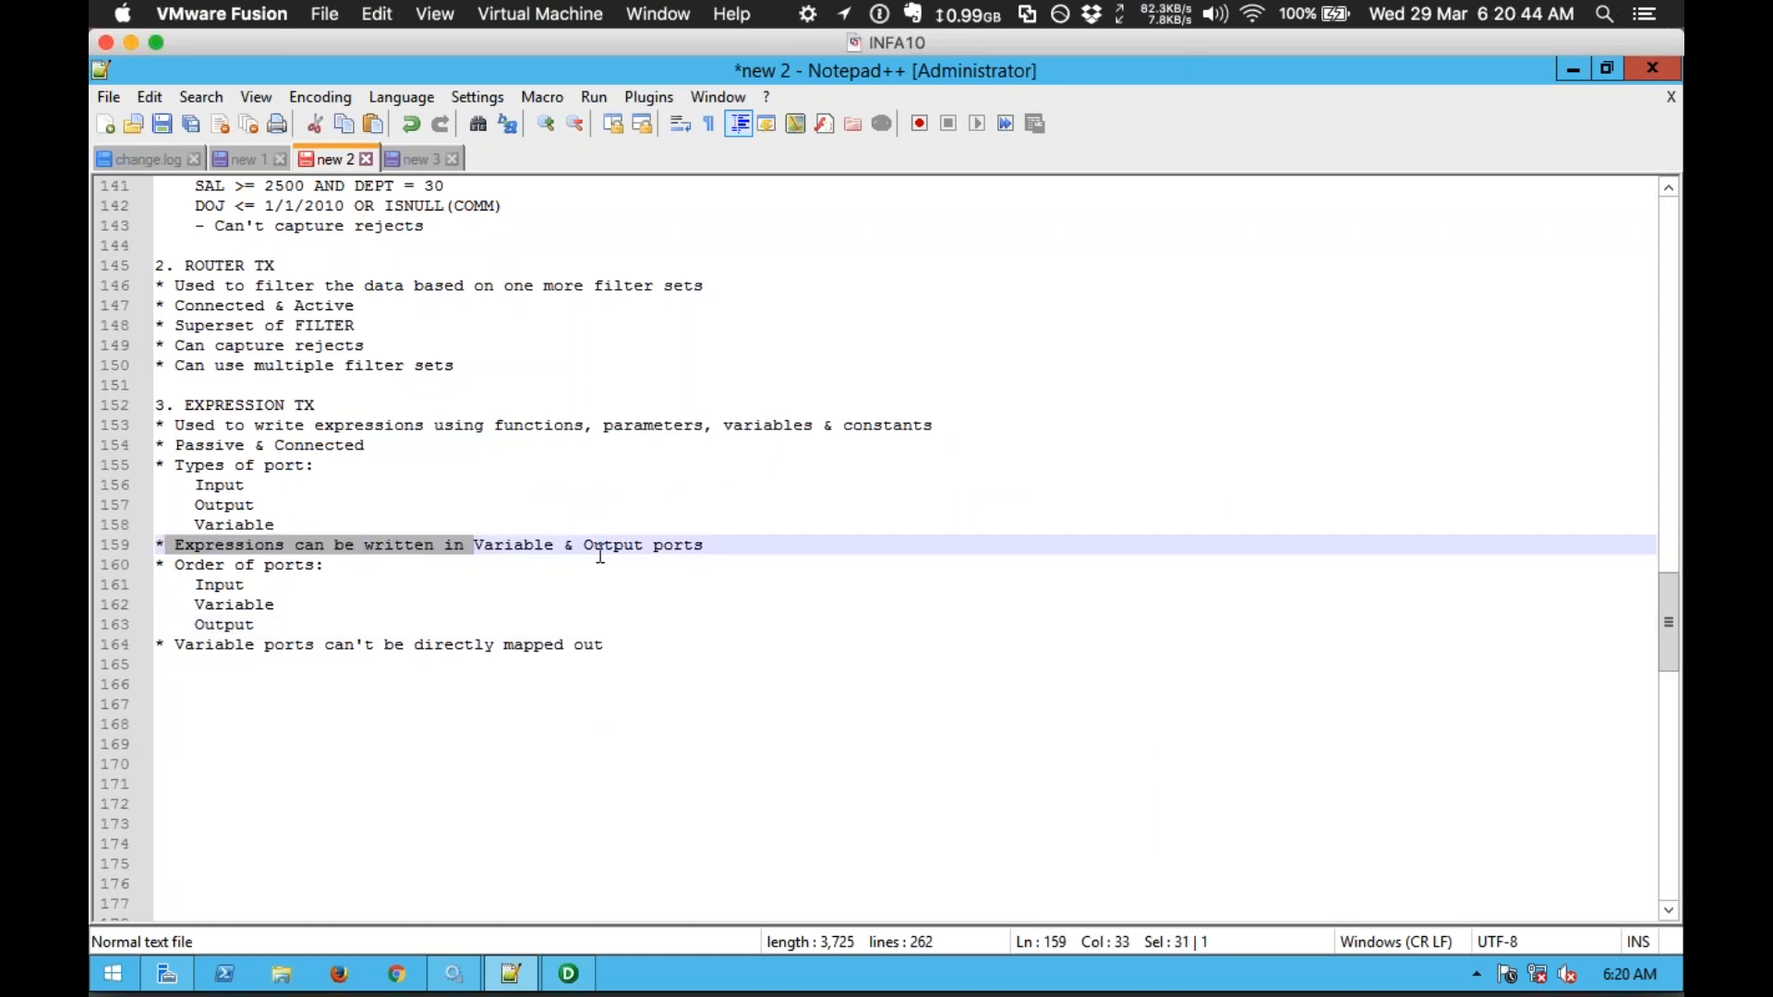
left_click(570, 976)
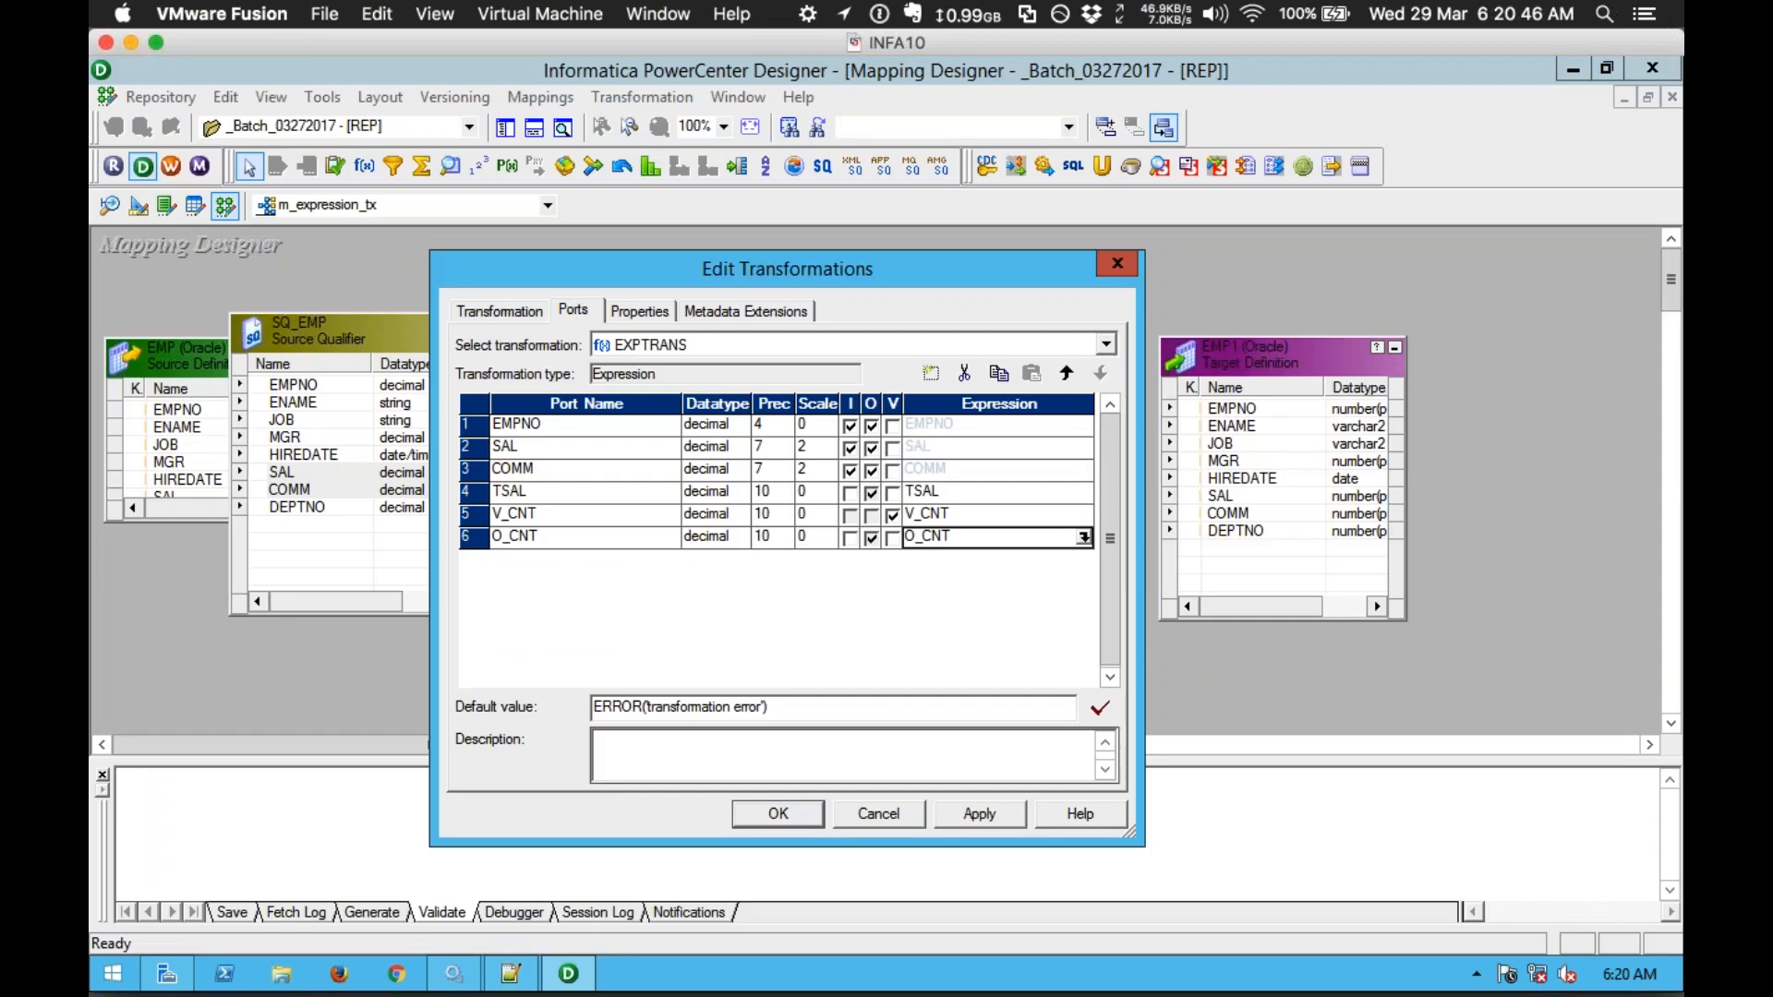
left_click(572, 497)
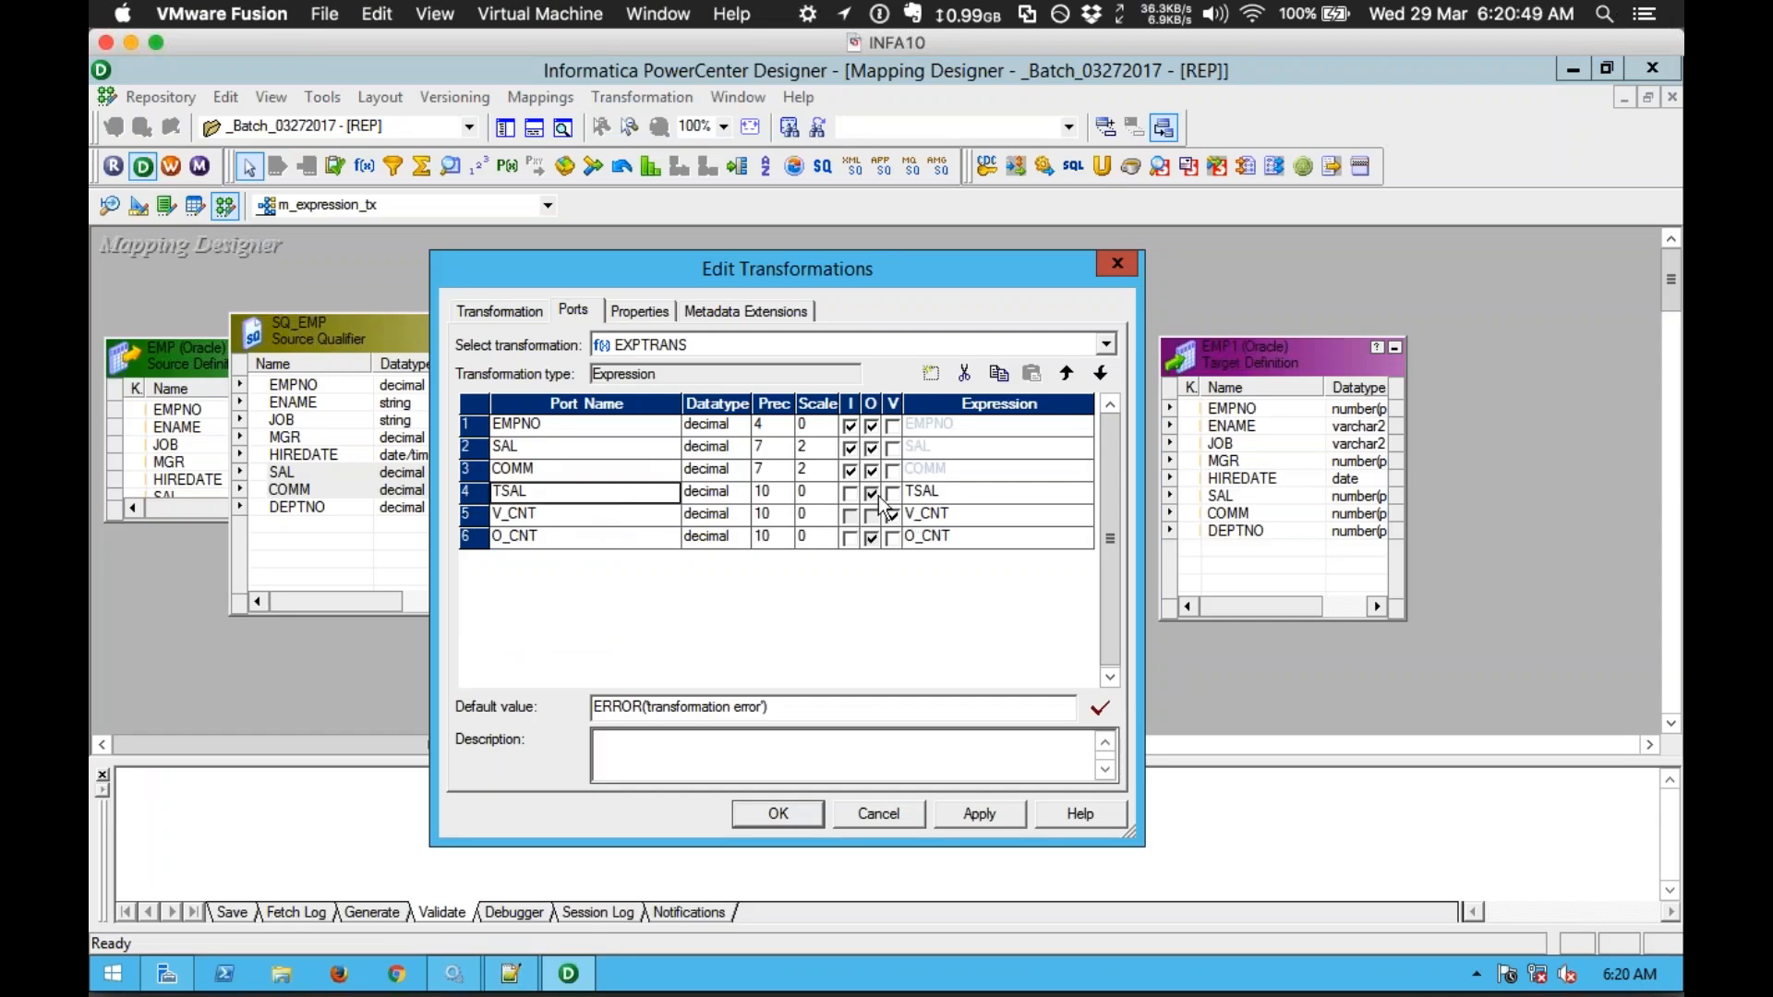
Step: Open the Expression Editor from TSAL's Expression cell in EXPTRANS
left_click(999, 491)
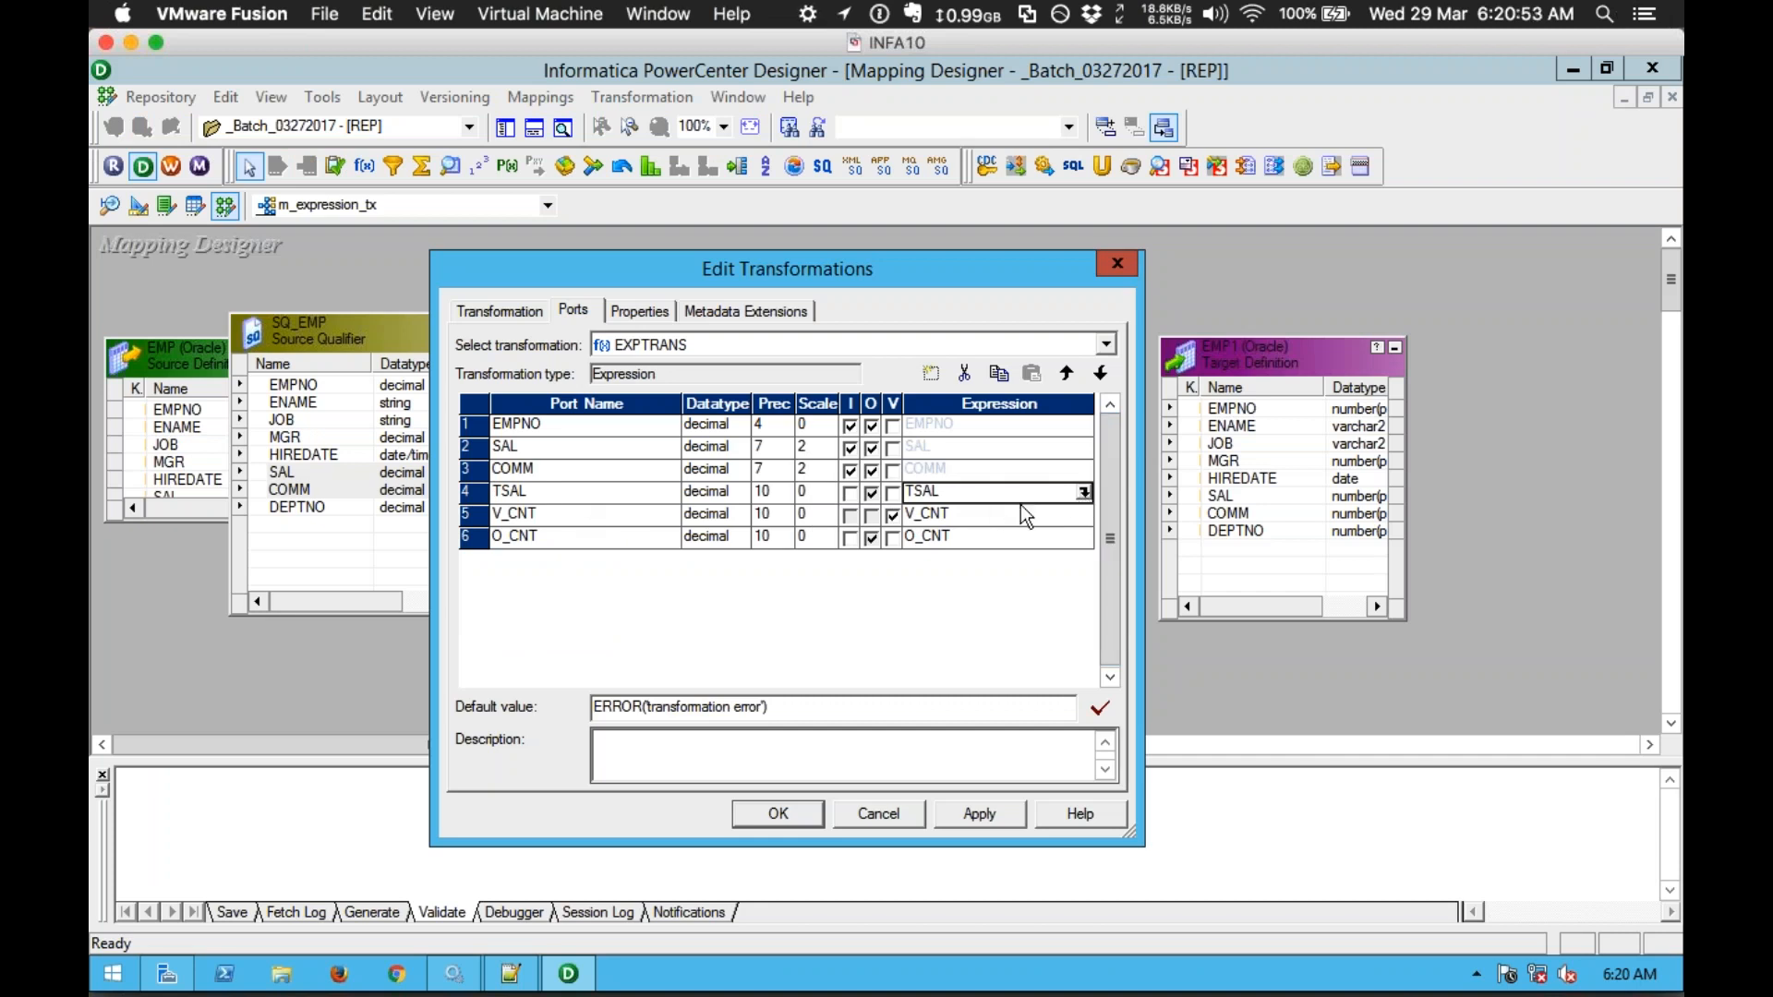
left_click(1084, 495)
Step: Clear TSAL's existing formula and type SAL + COMM
left_click_drag(910, 279, 922, 290)
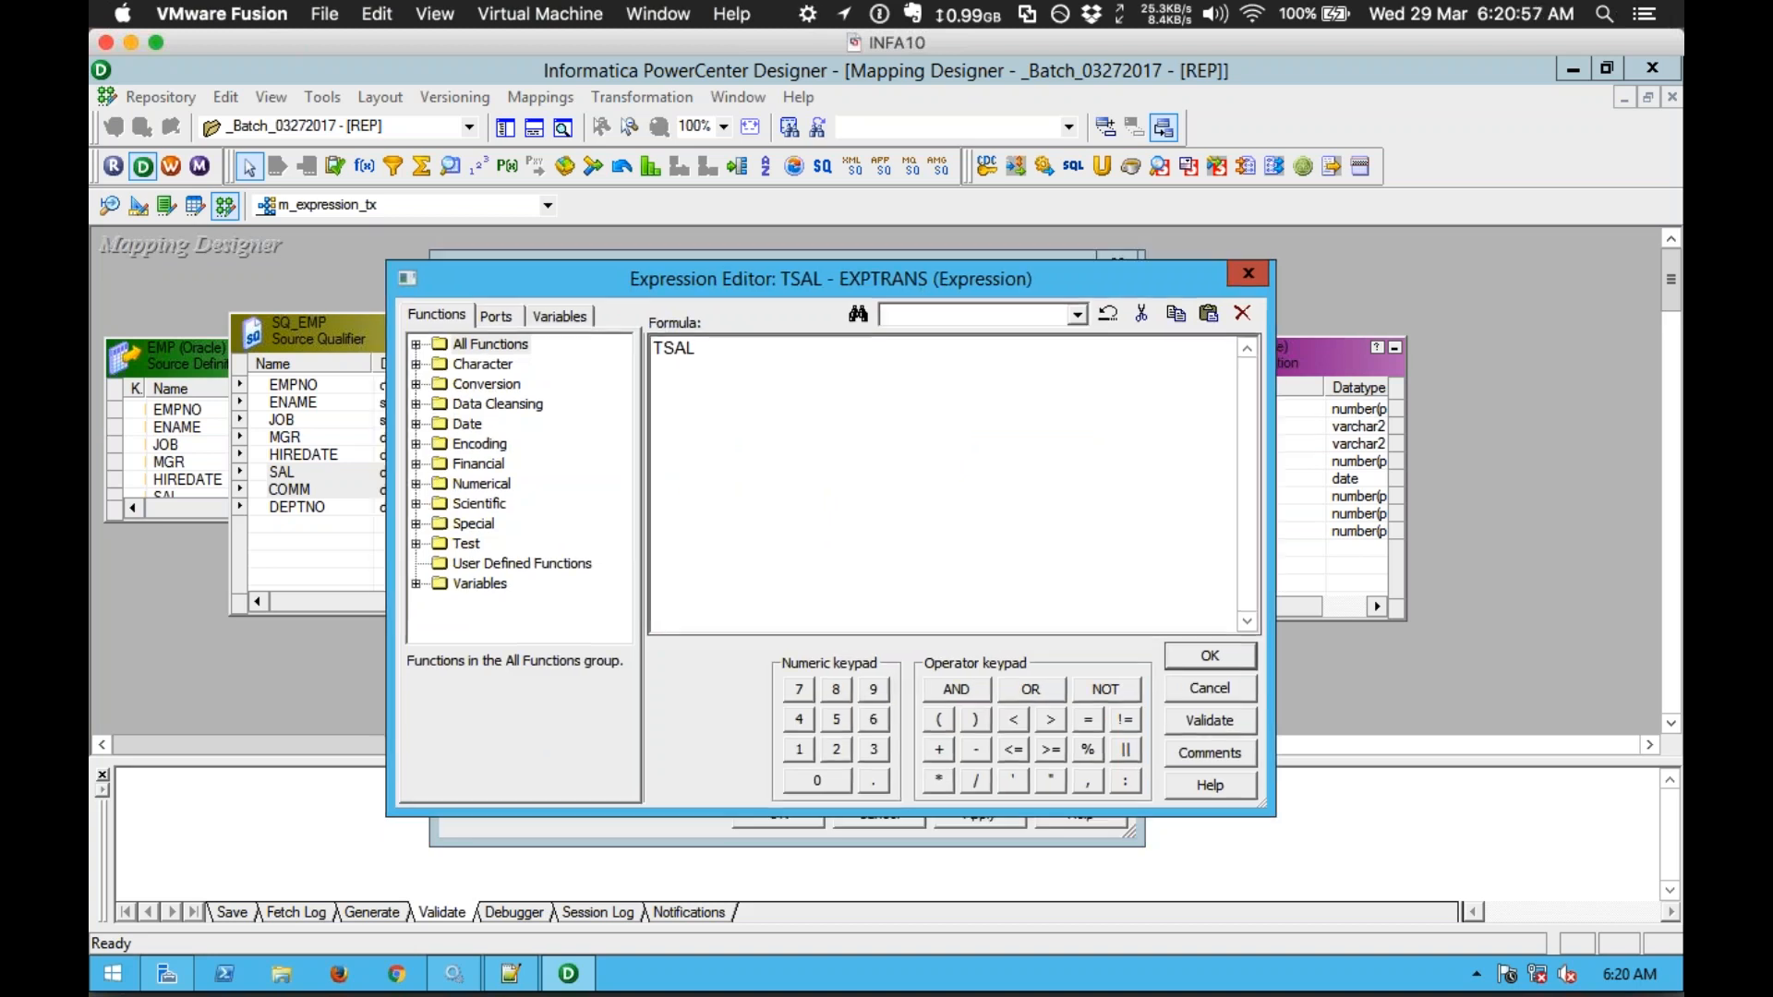
key("ctrl+a")
key("Delete")
left_click(415, 344)
mouse_move(625, 379)
left_mouse_down()
mouse_move(635, 528)
mouse_move(622, 357)
left_mouse_up()
left_click(713, 385)
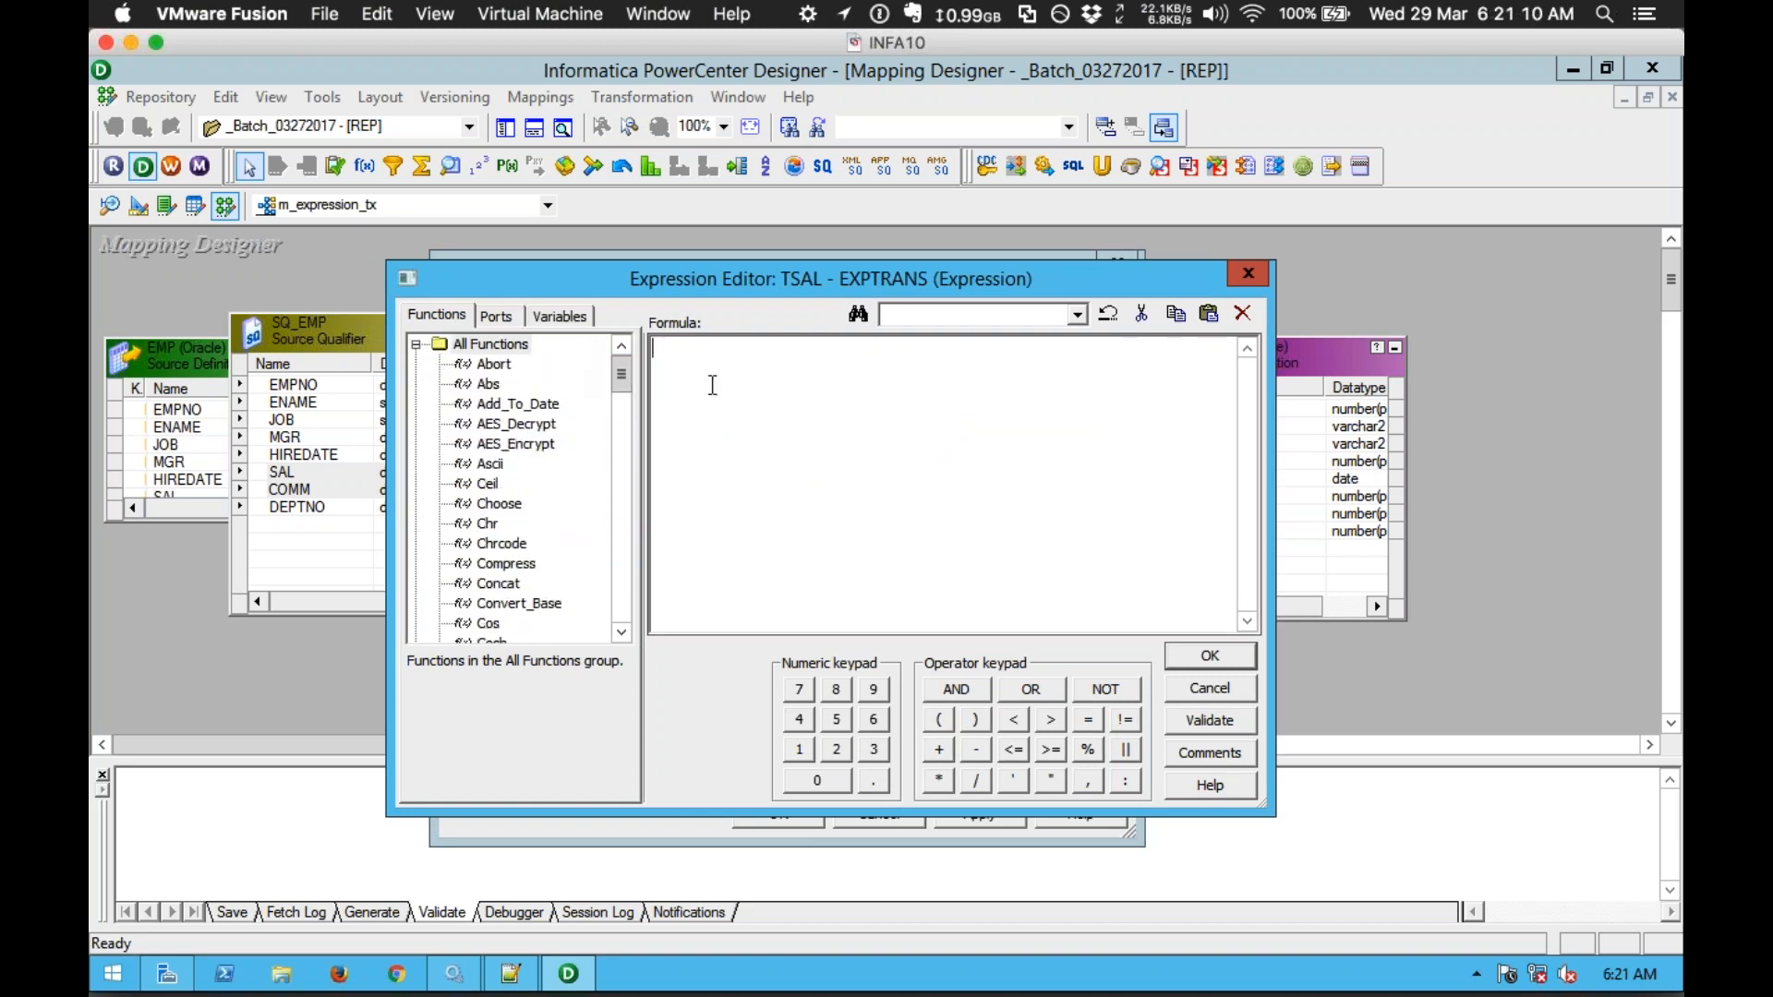
type("SAL + COMM")
Step: Wrap COMM so the formula becomes SAL + IIF(ISNULL(COMM),0,COMM)
left_click(496, 317)
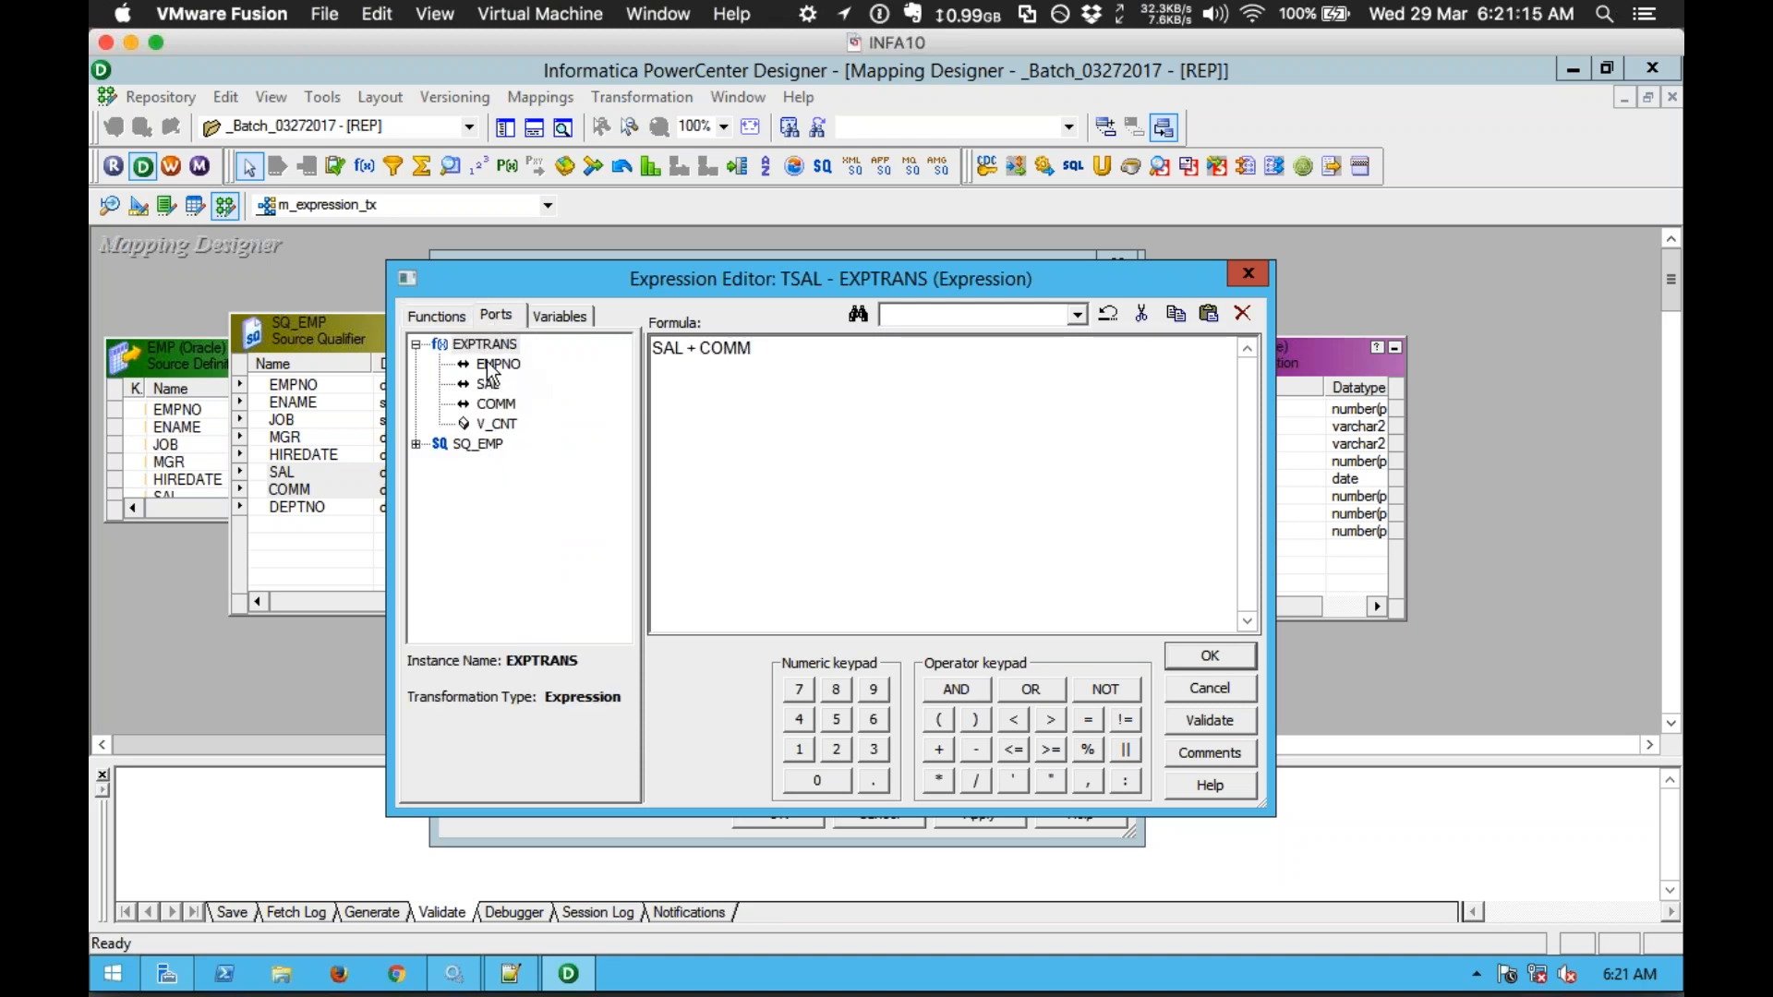
left_click_drag(815, 373, 651, 360)
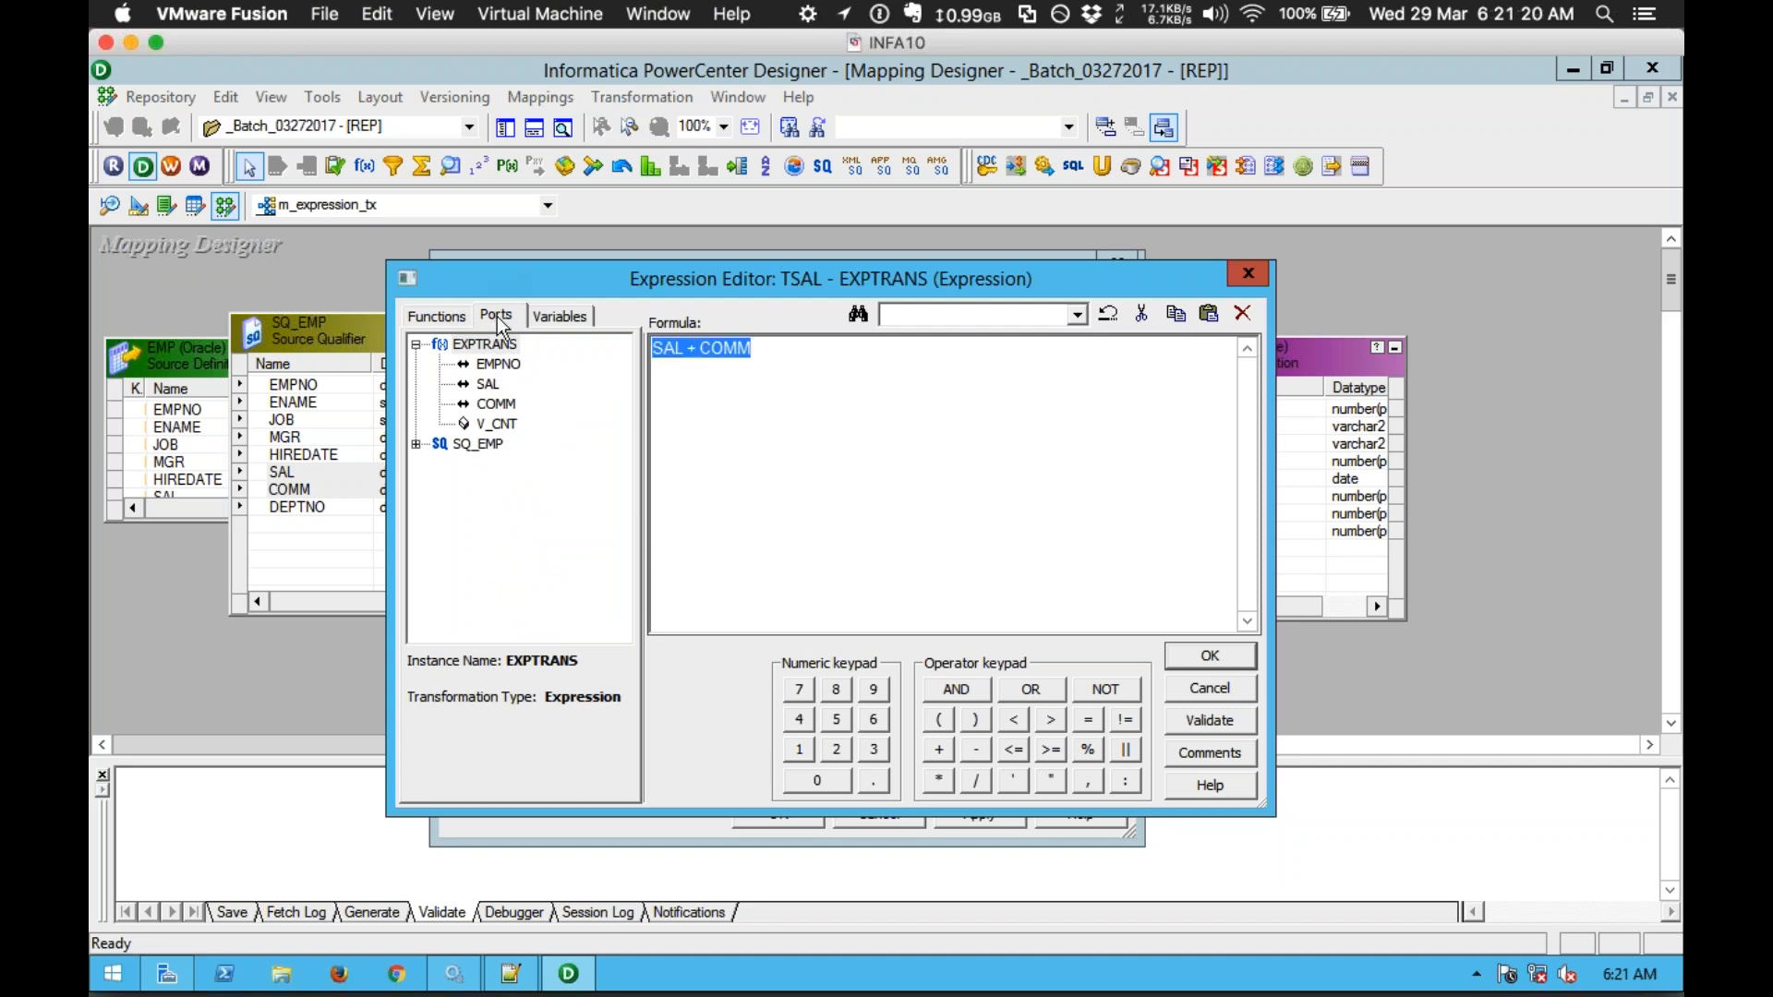
left_click(806, 368)
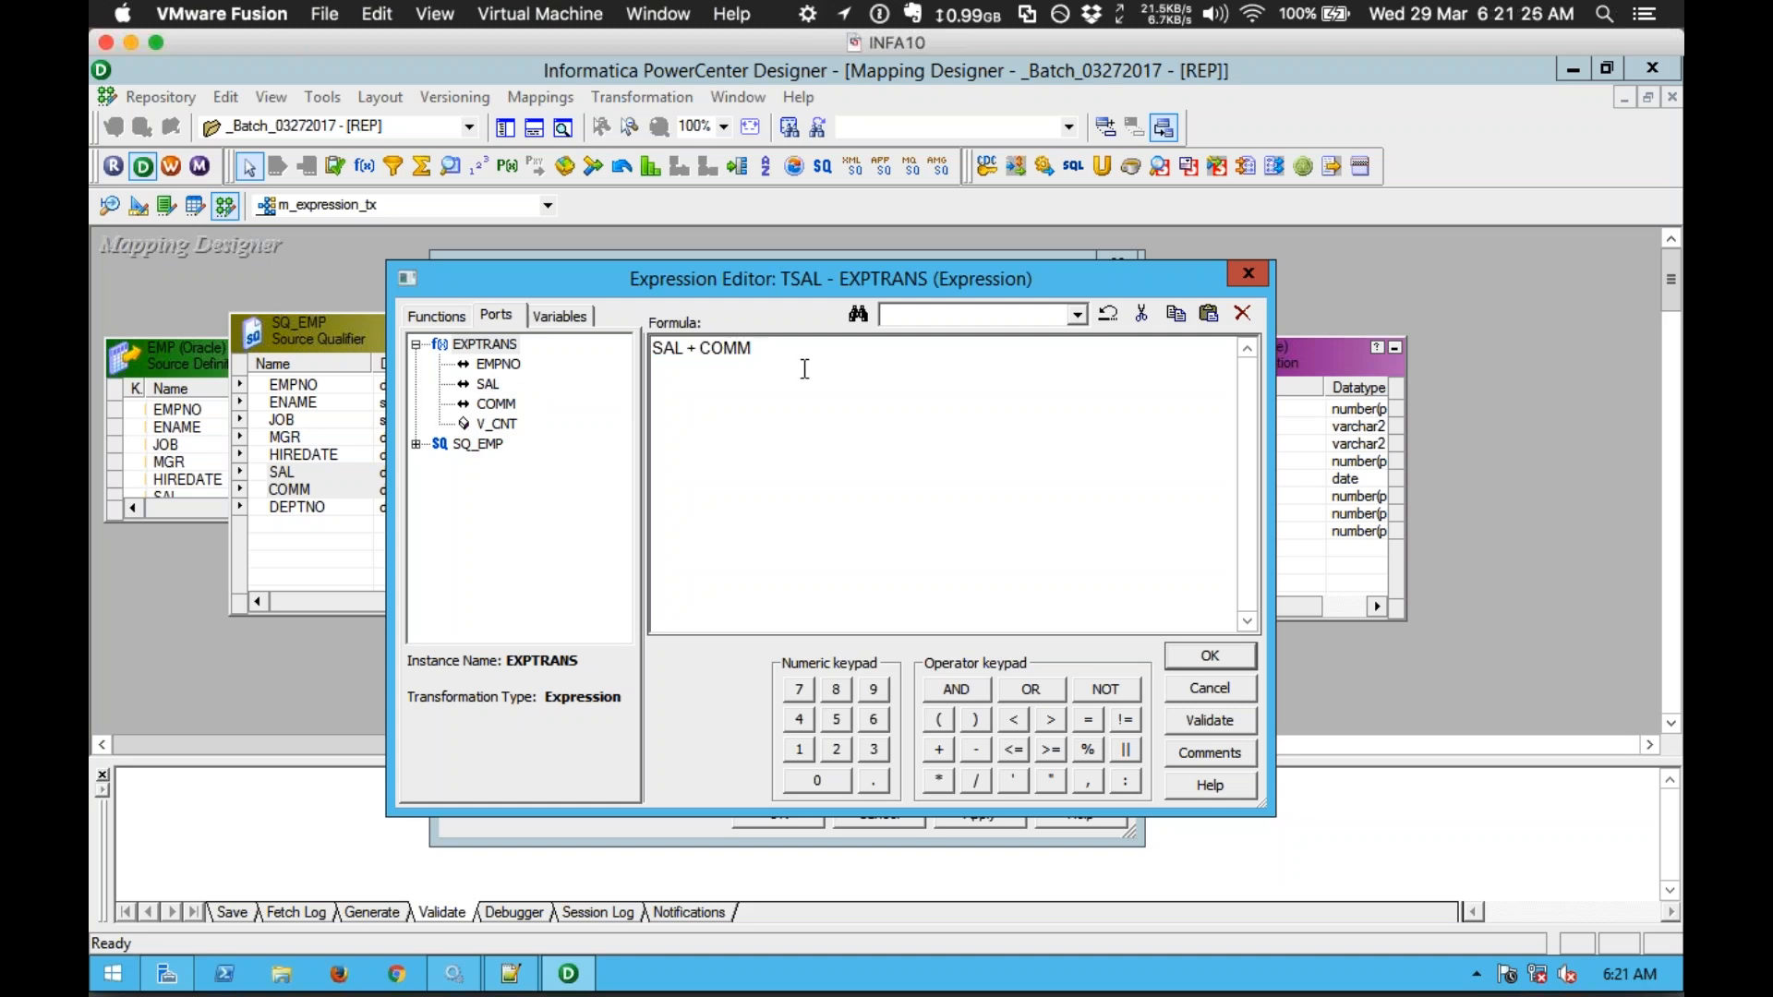
left_click_drag(702, 349, 778, 354)
left_click(810, 356)
left_click_drag(702, 353, 775, 352)
left_click(700, 349)
type("IIF(ISNULL(")
left_click(861, 362)
type("),0,COMM)")
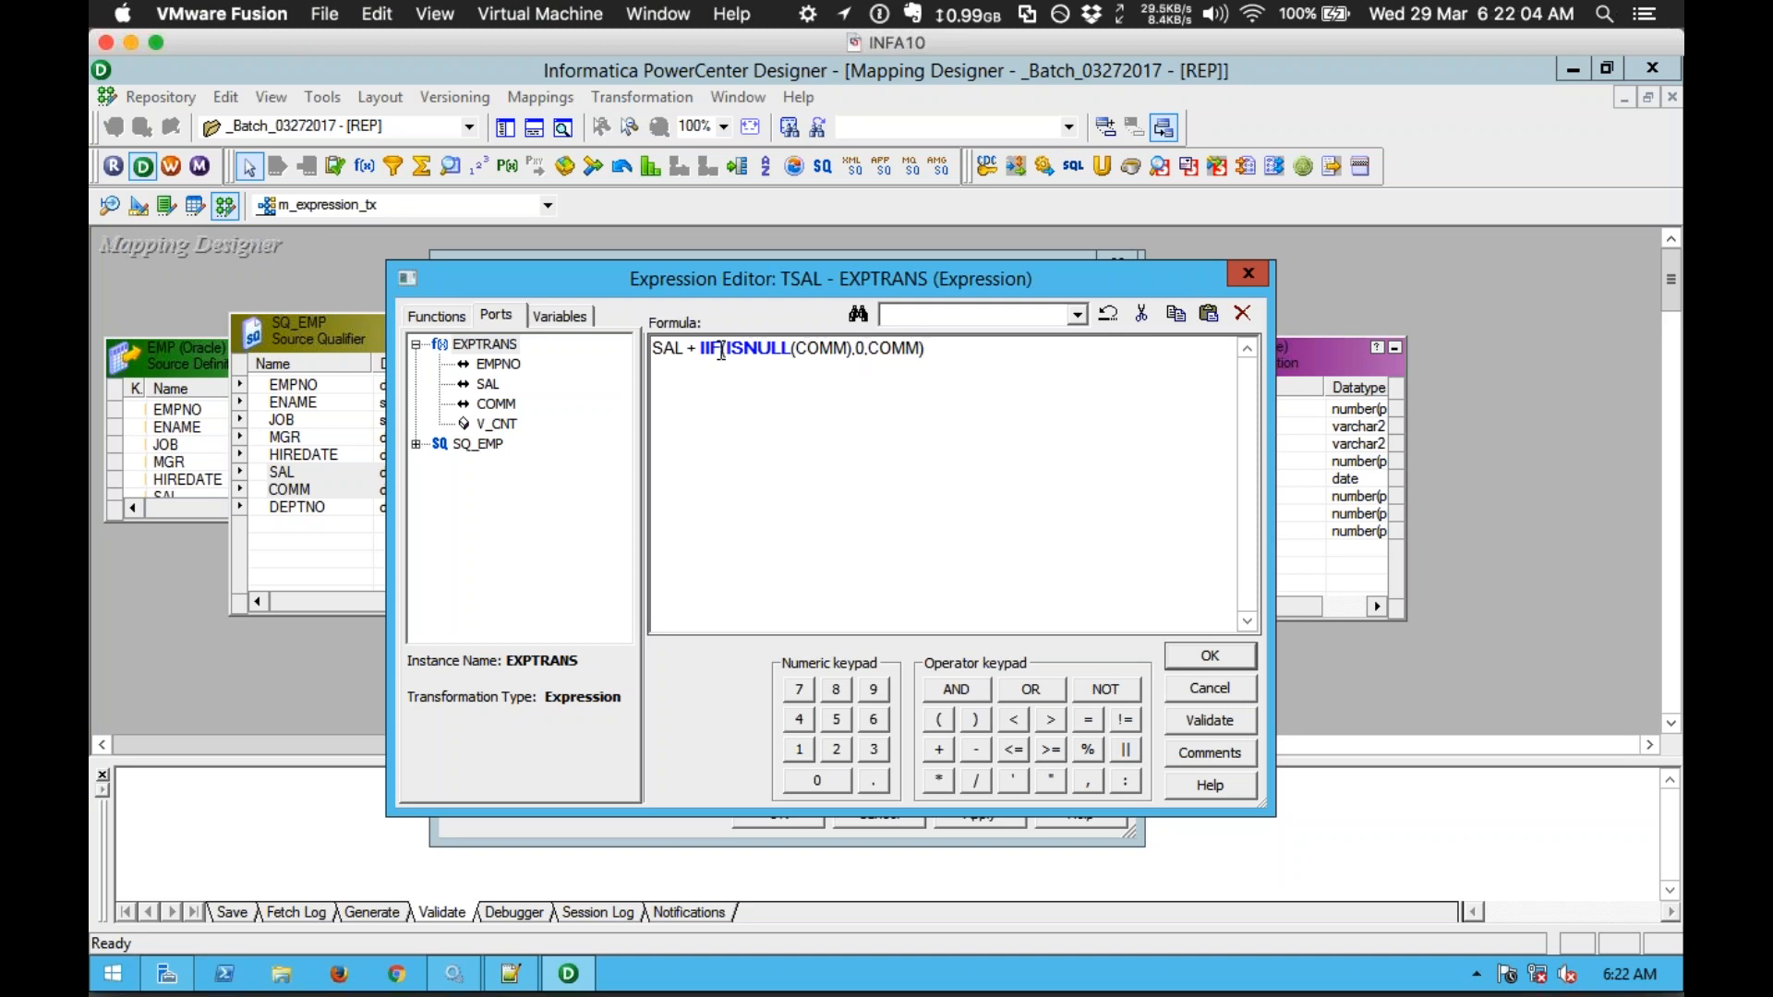
Step: Look up the IIF and ISNULL function syntax in the function list
double_click(710, 351)
double_click(753, 349)
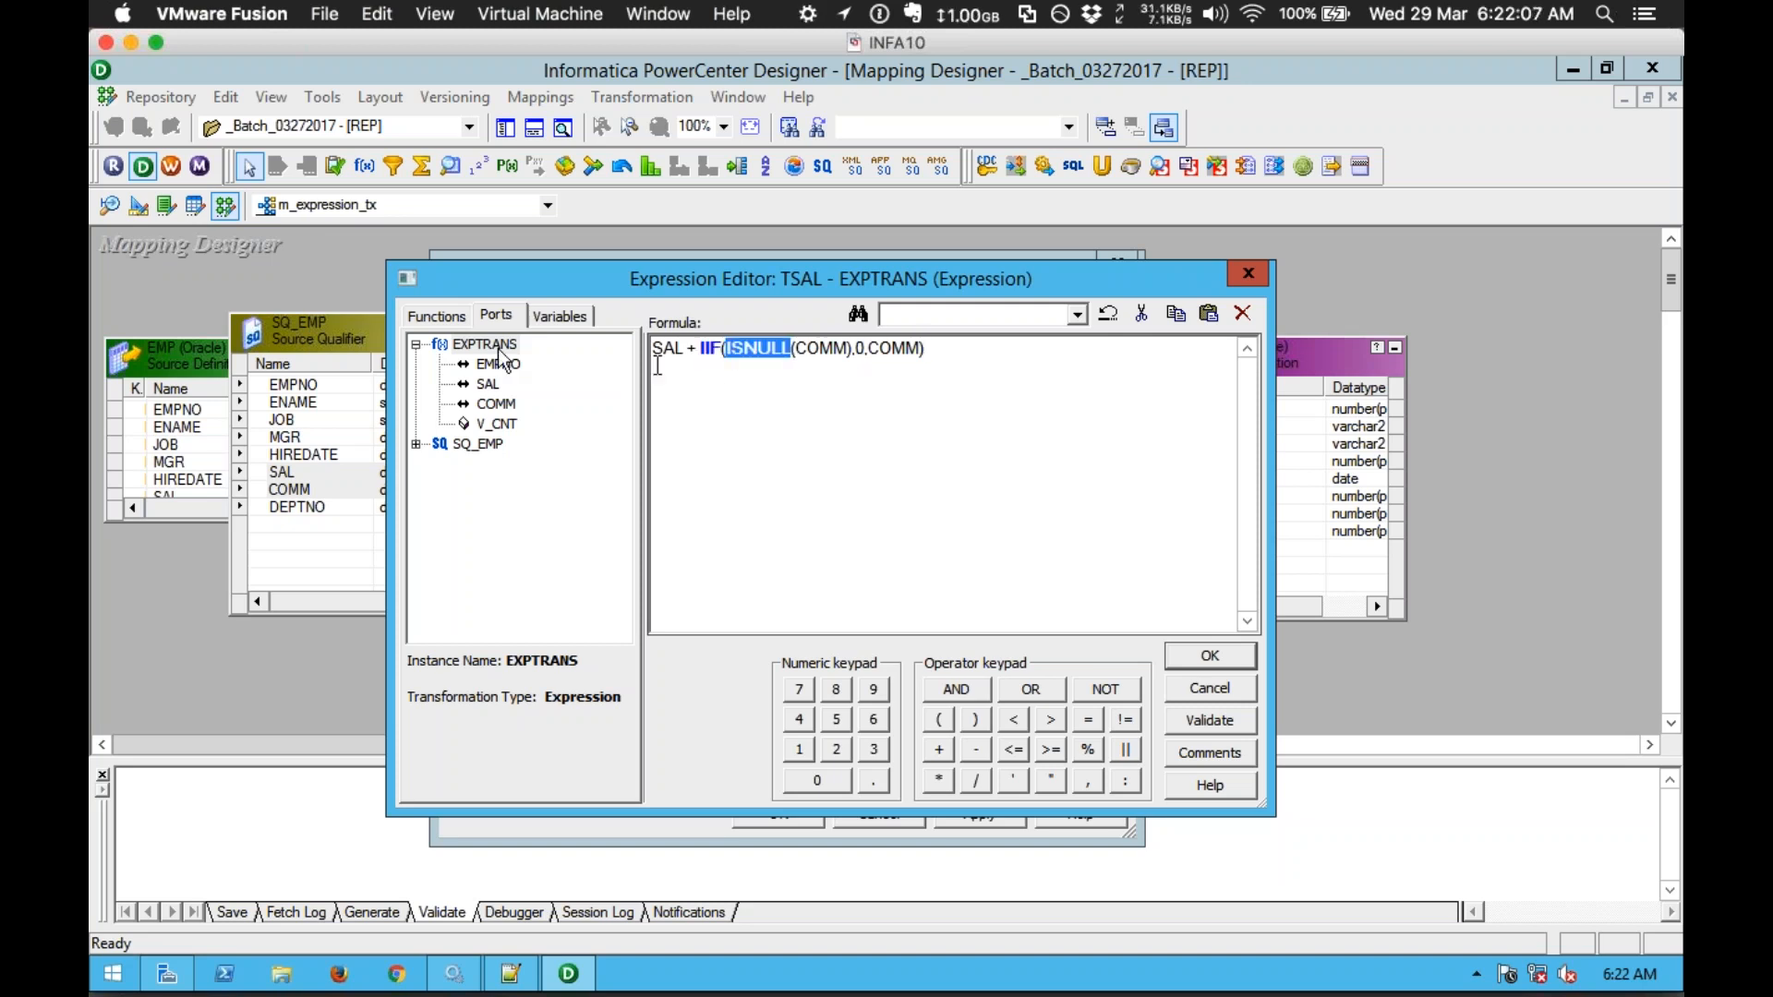
left_click(436, 316)
left_click(490, 464)
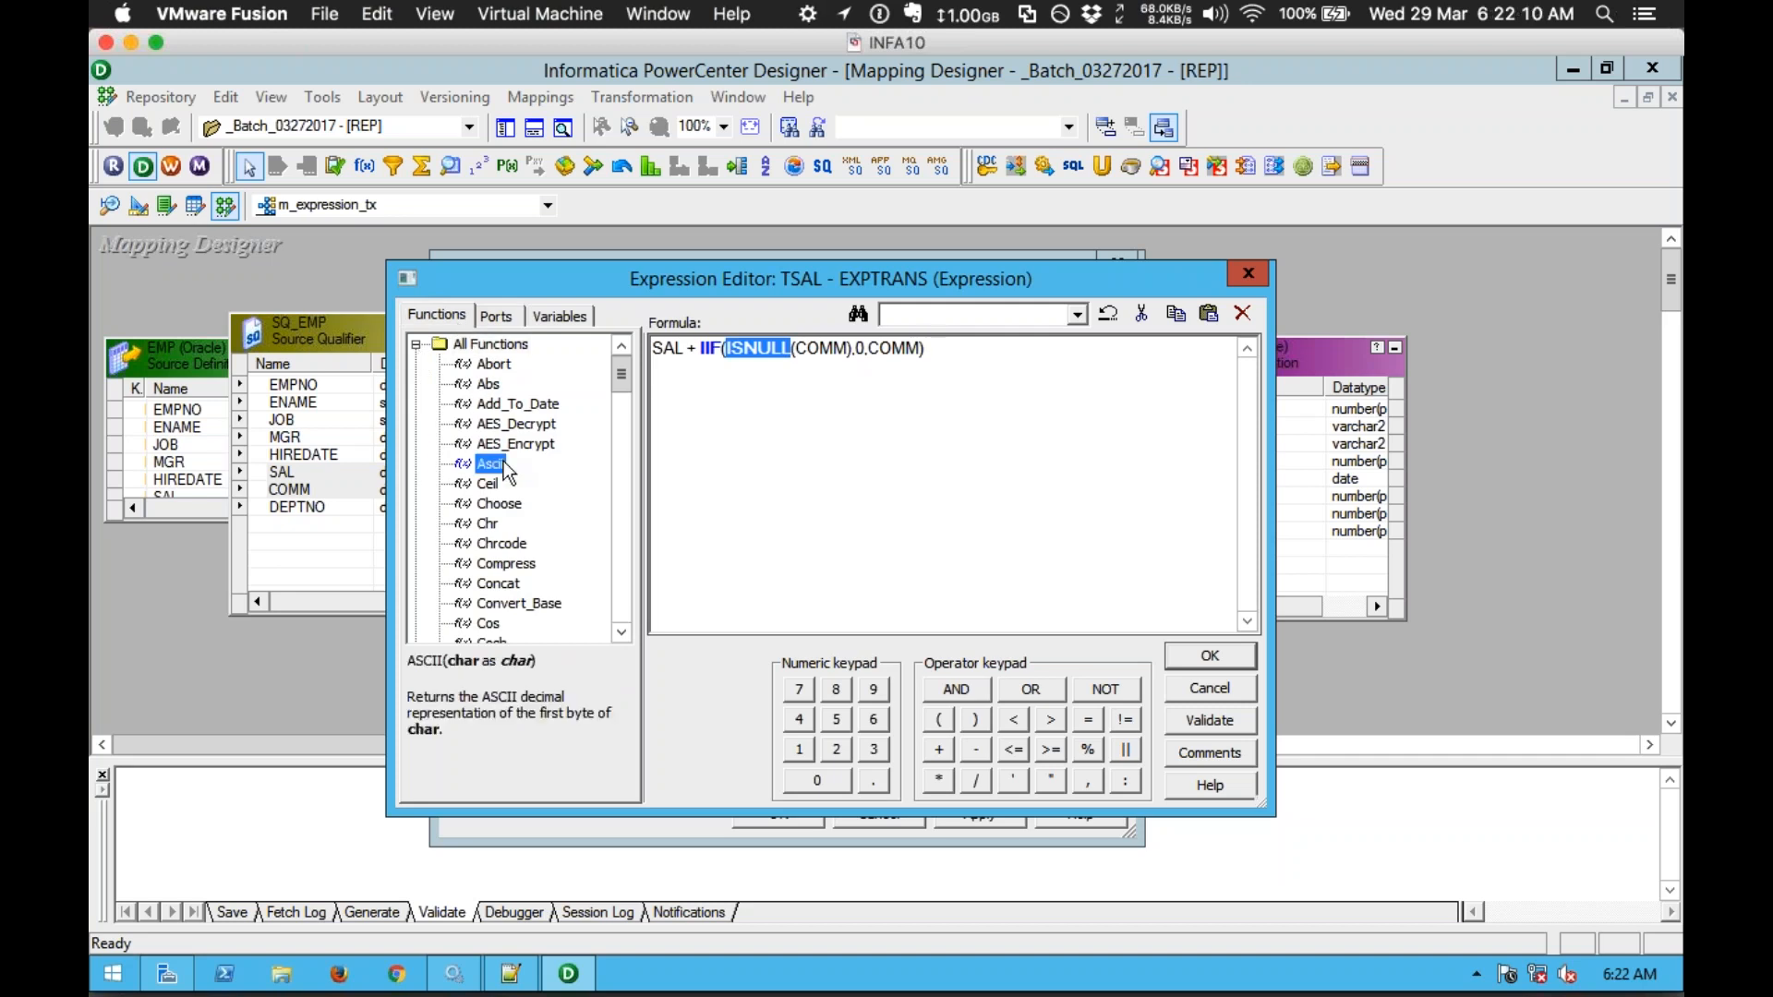
key("i")
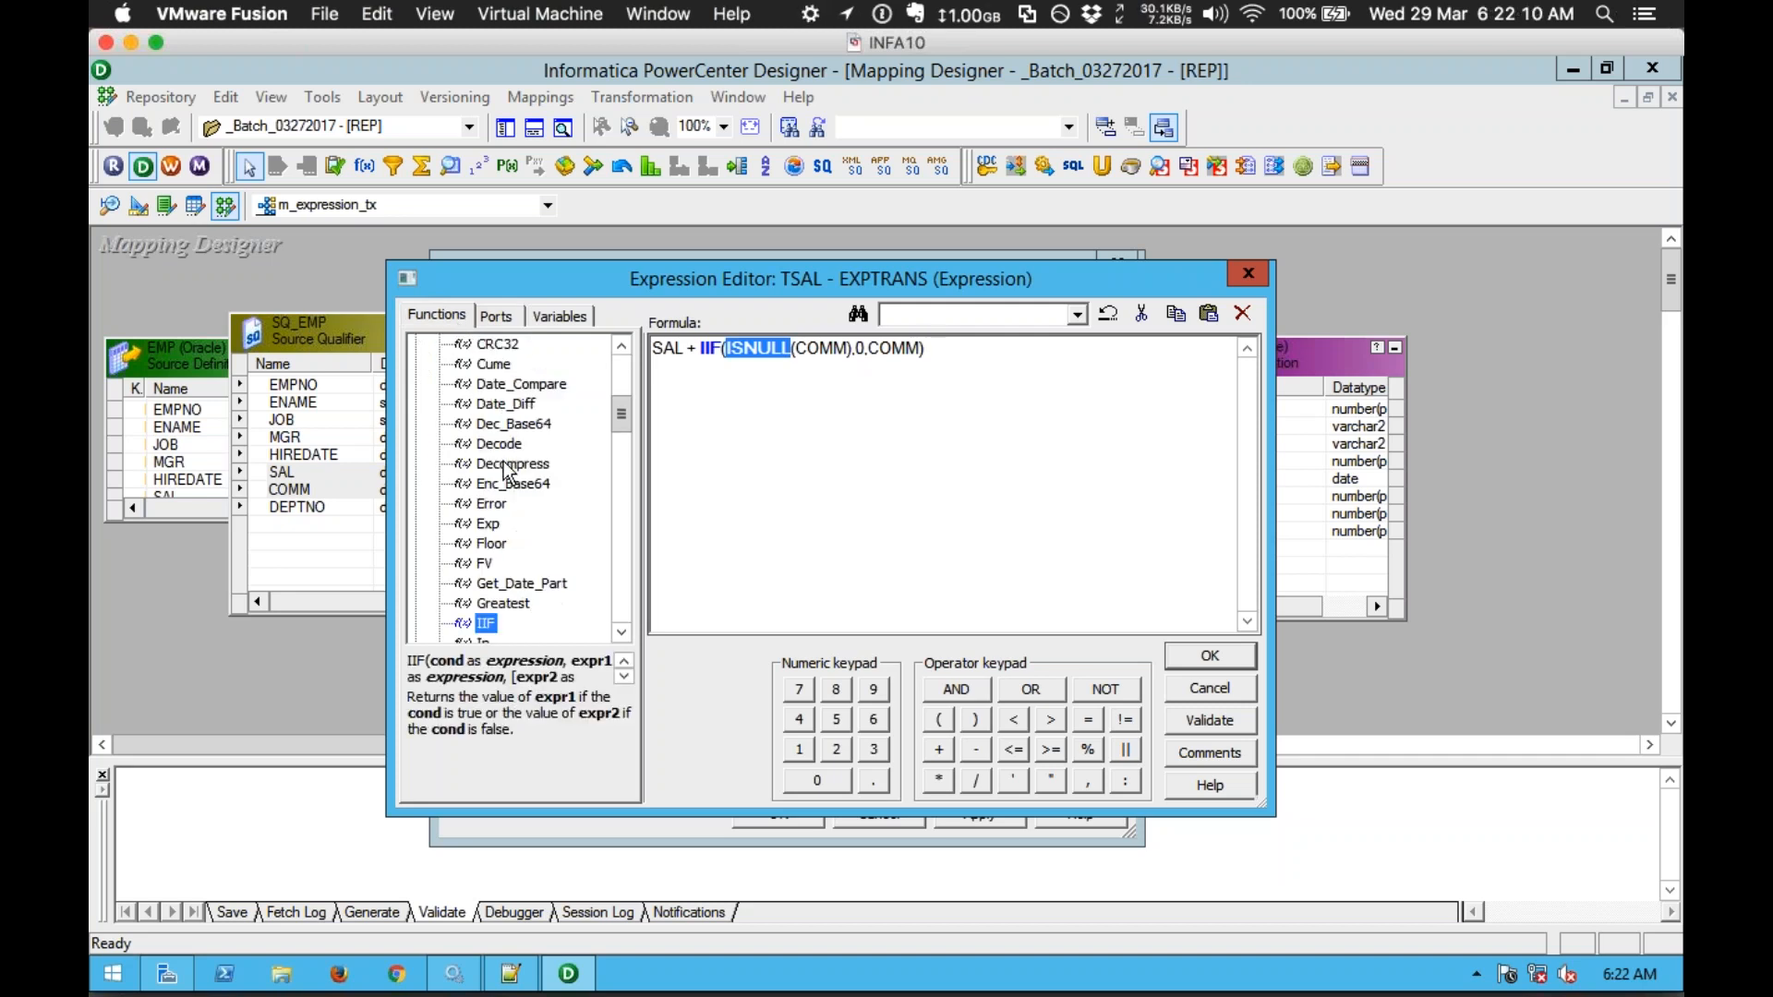
left_click(620, 631)
left_click(620, 631)
left_click(620, 632)
left_click(621, 631)
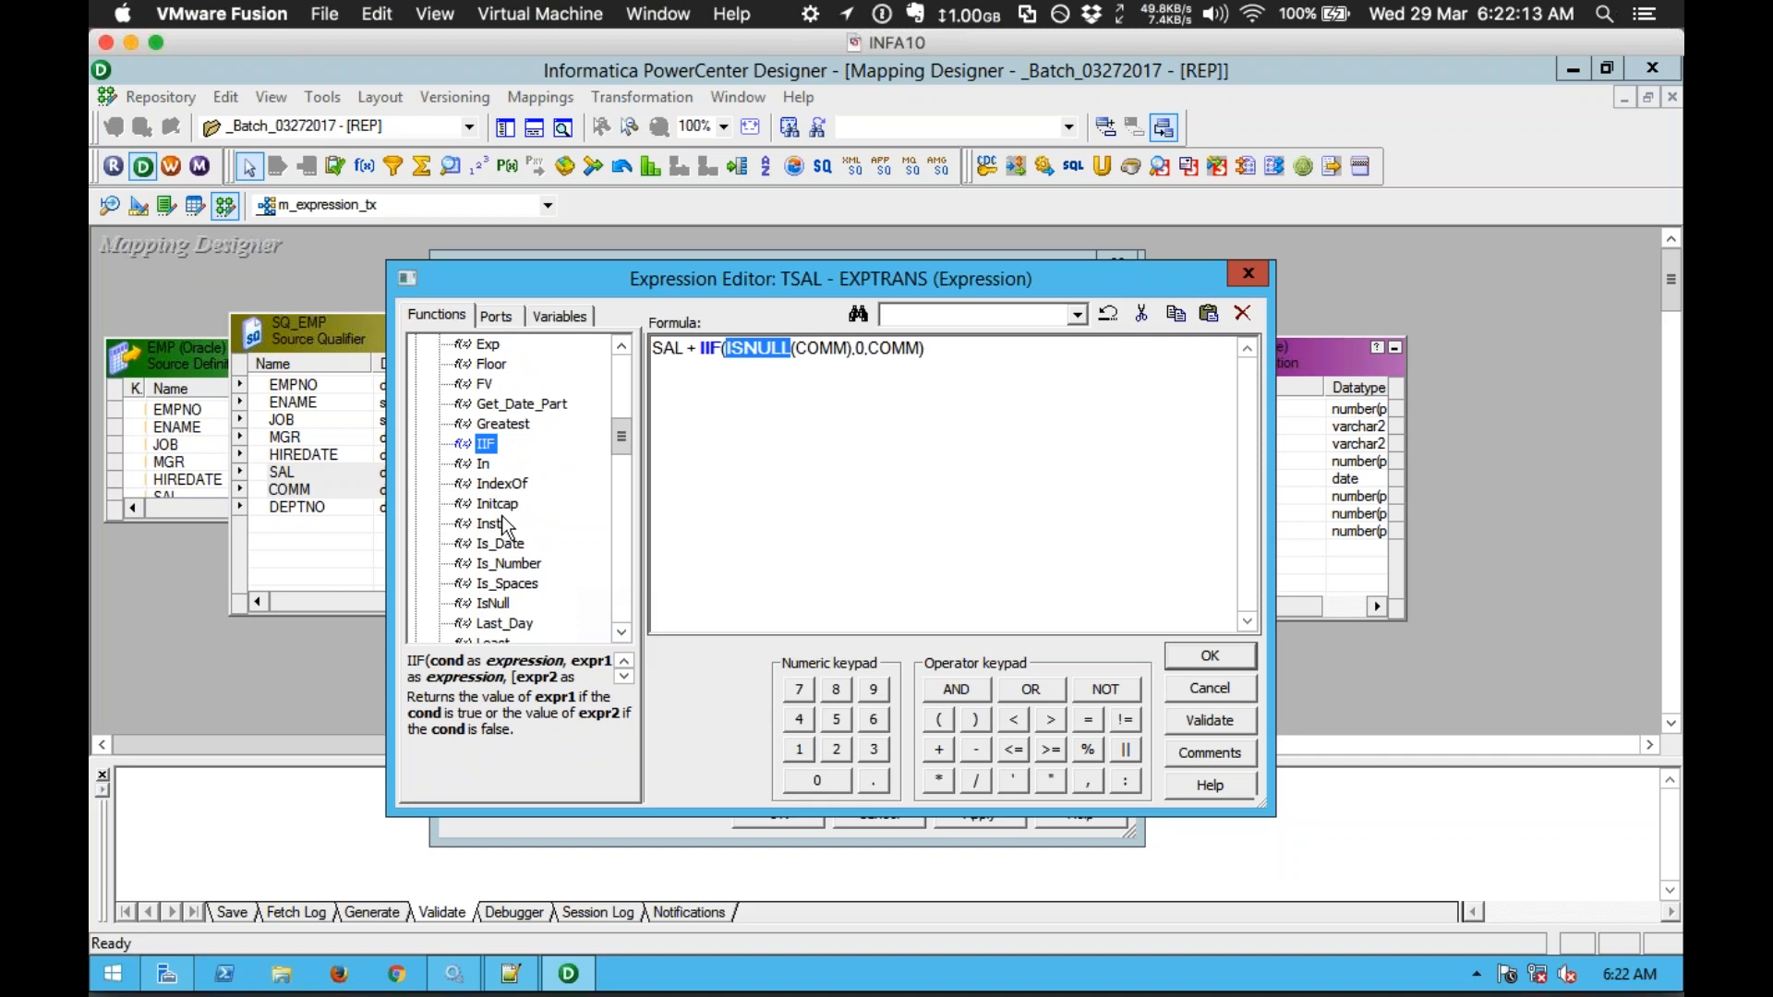
left_click(495, 604)
scroll(498, 609, "down", 3)
scroll(496, 599, "up", 9)
key("Left")
key("Left")
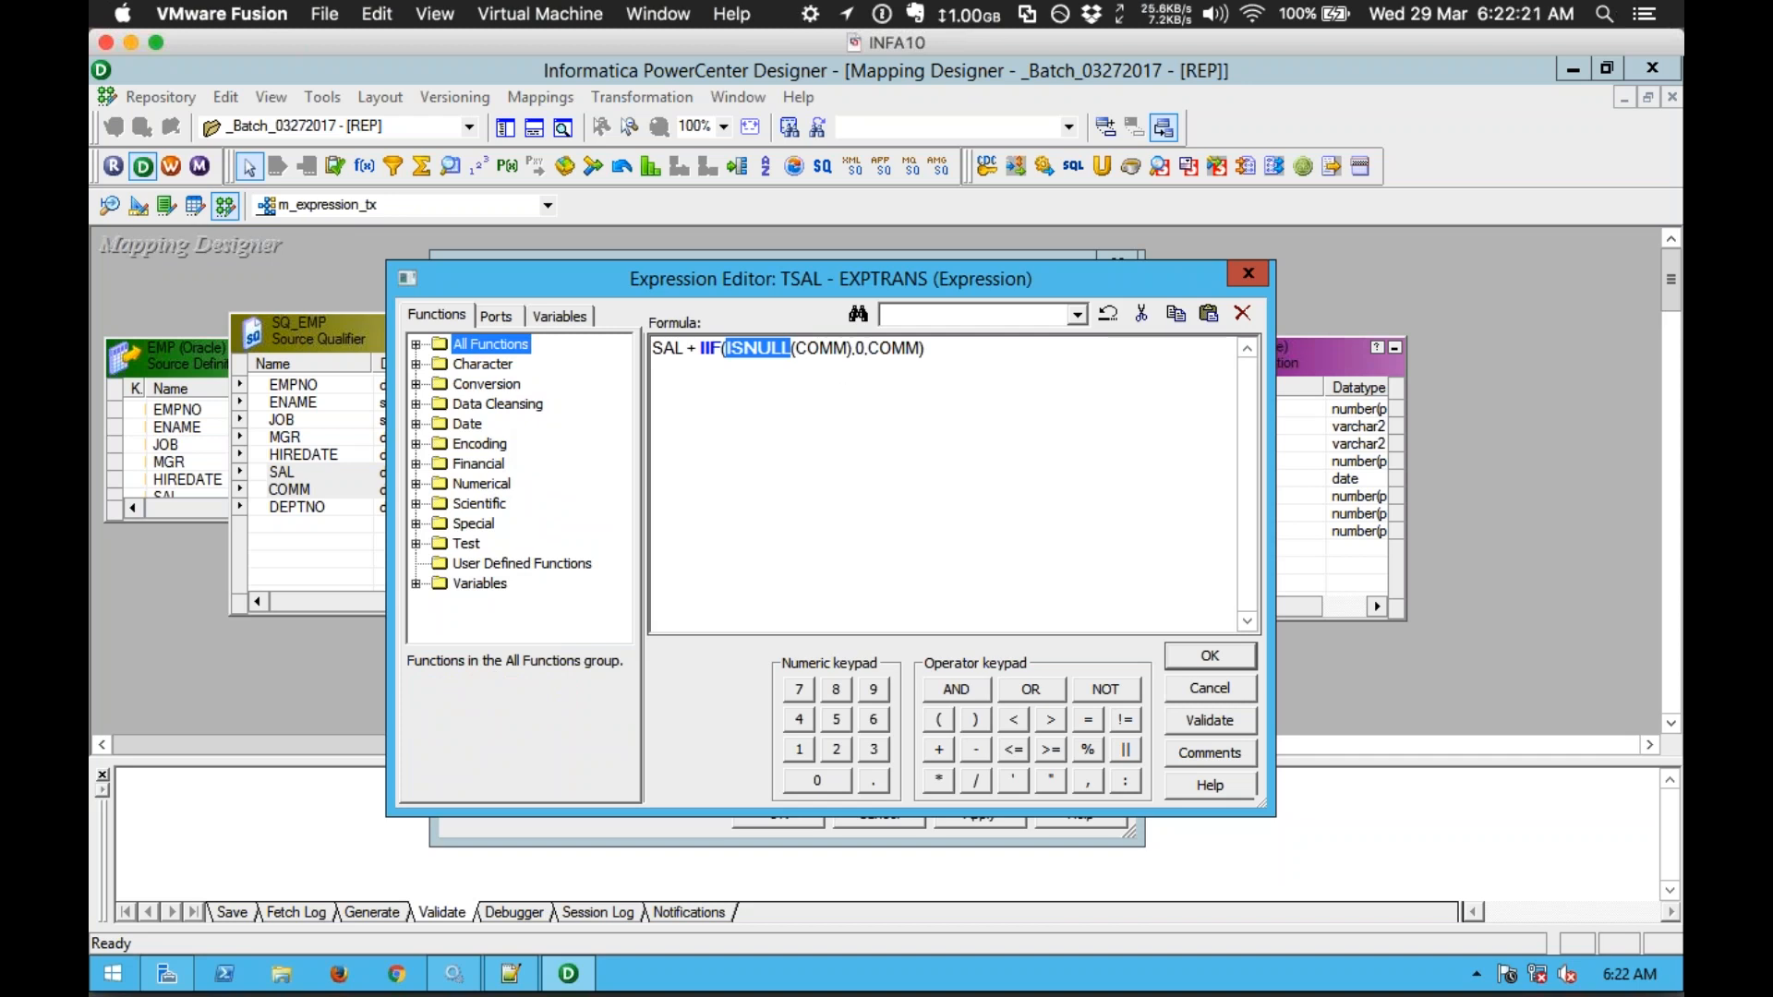
Step: Validate the SAL + IIF(ISNULL(COMM),0,COMM) formula and save it to TSAL's expression
left_click(930, 353)
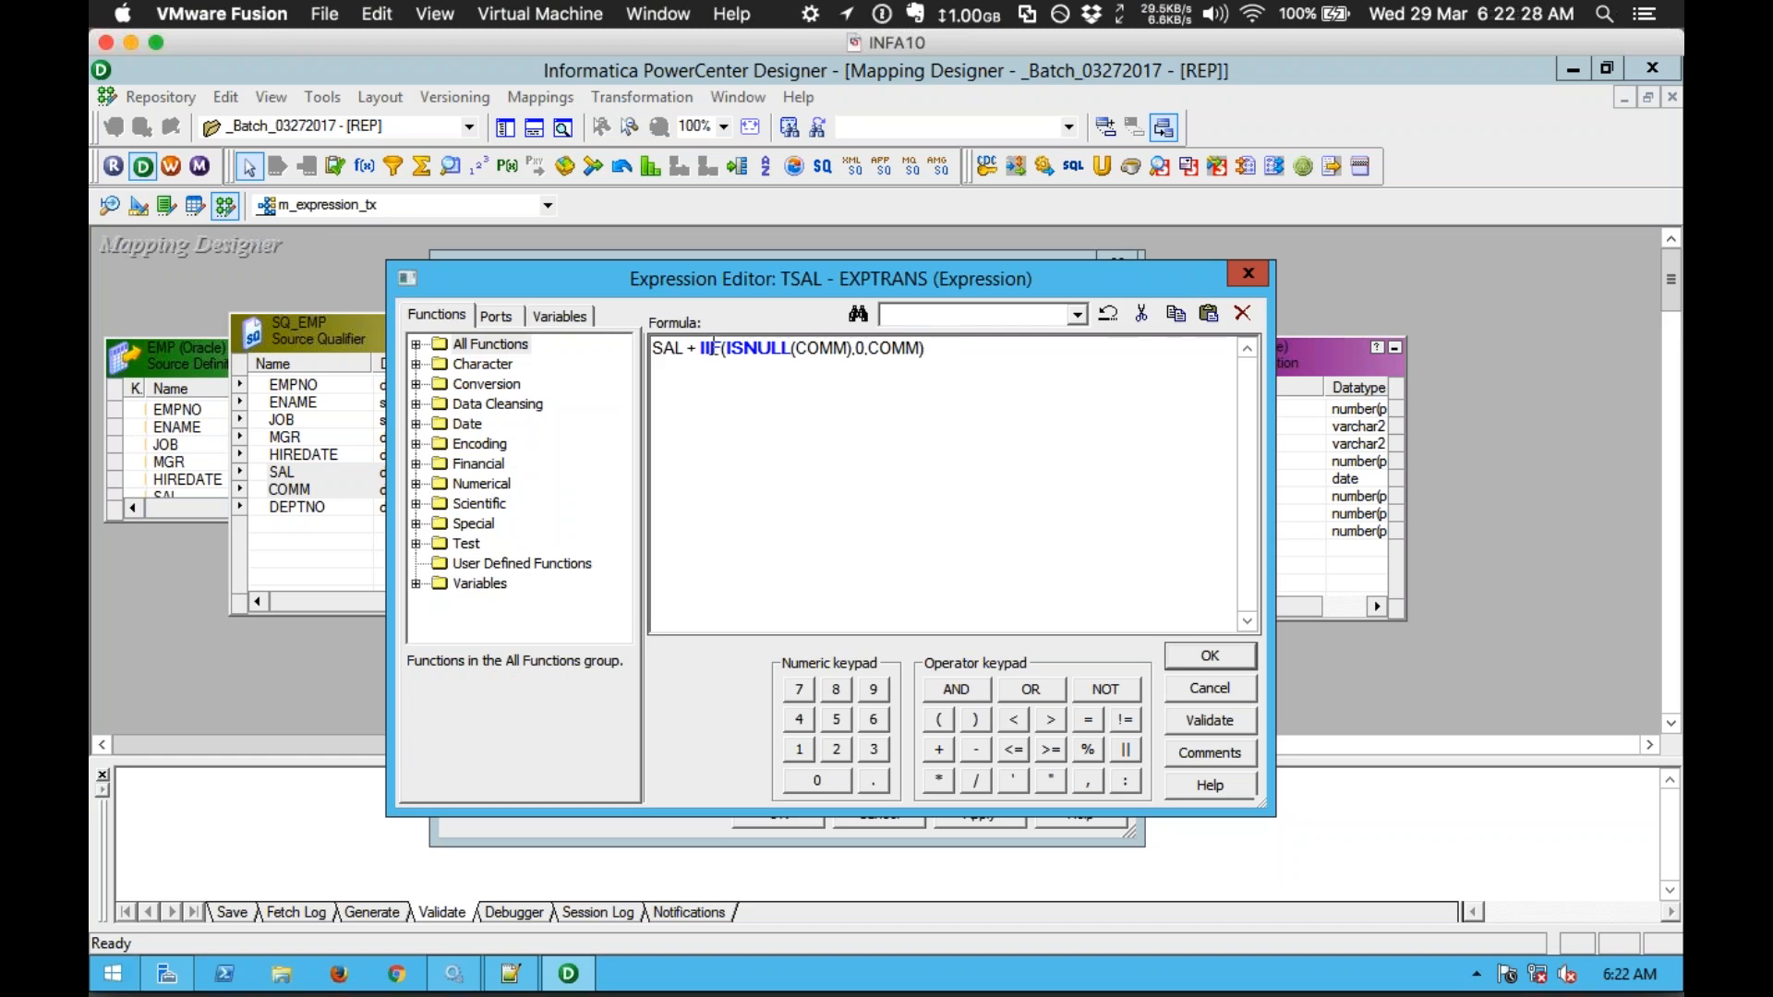
left_click_drag(695, 348, 648, 348)
left_click(844, 358)
left_click_drag(699, 348, 978, 365)
left_click(989, 365)
left_click_drag(1071, 402, 649, 355)
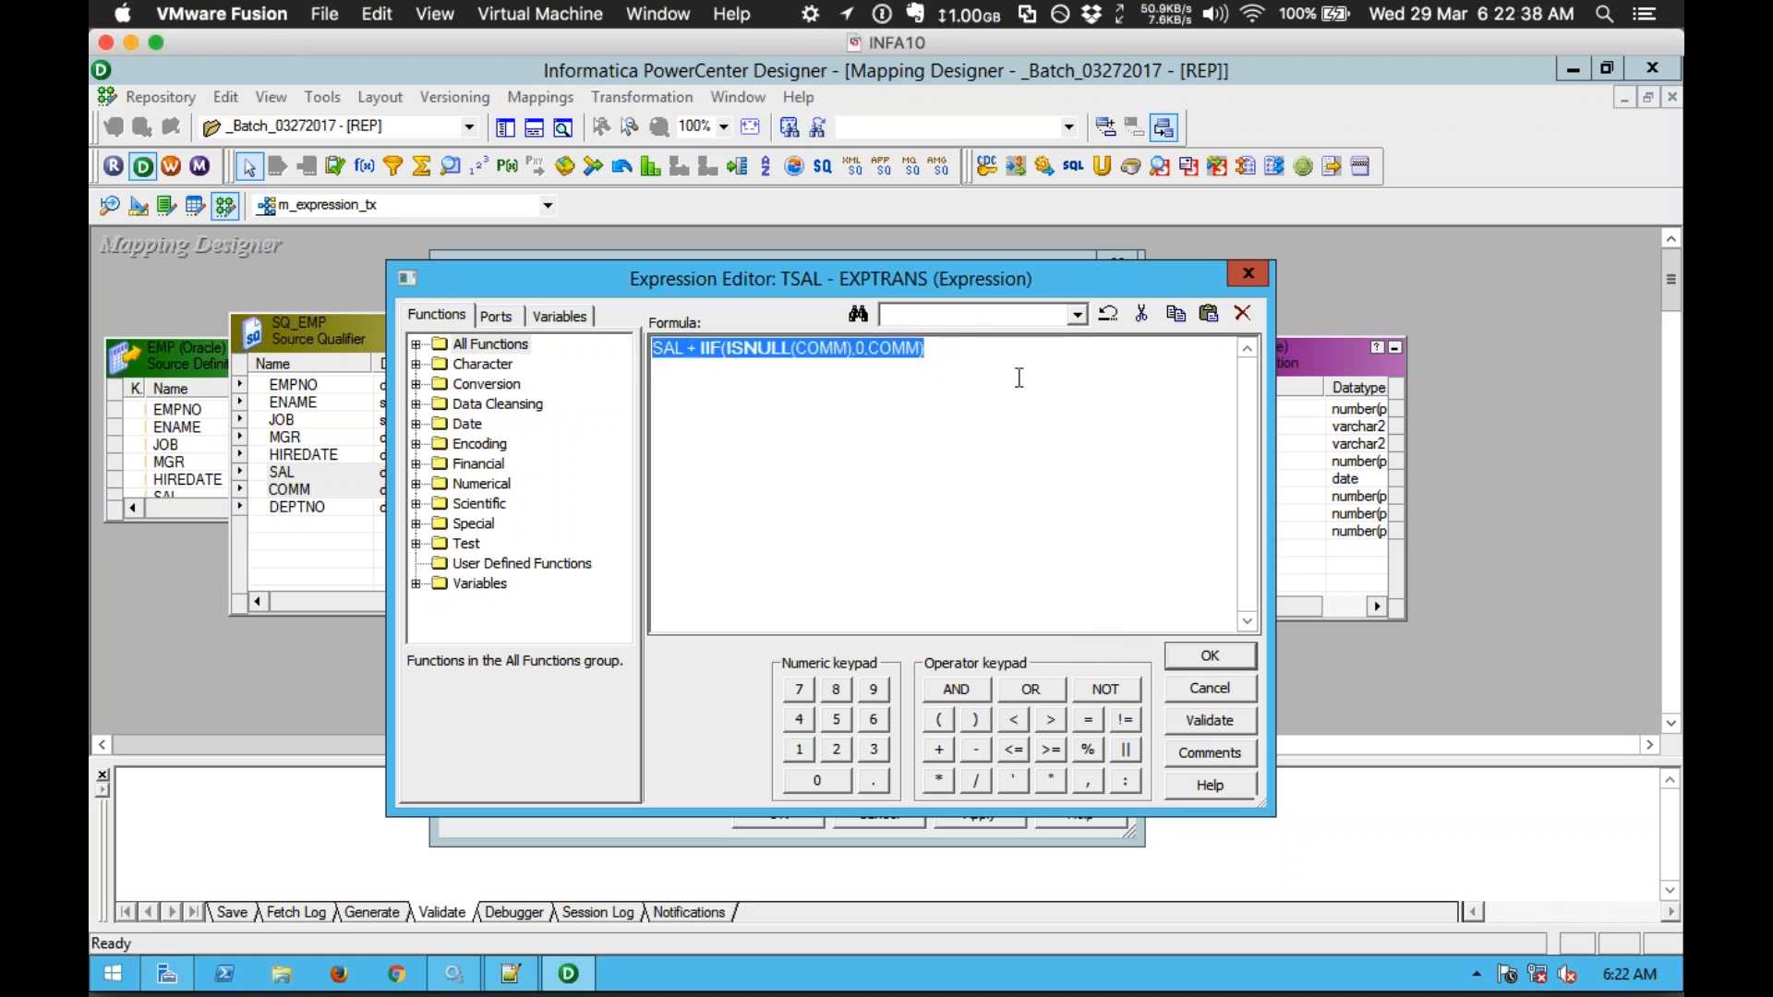
left_click(945, 360)
left_click(1245, 722)
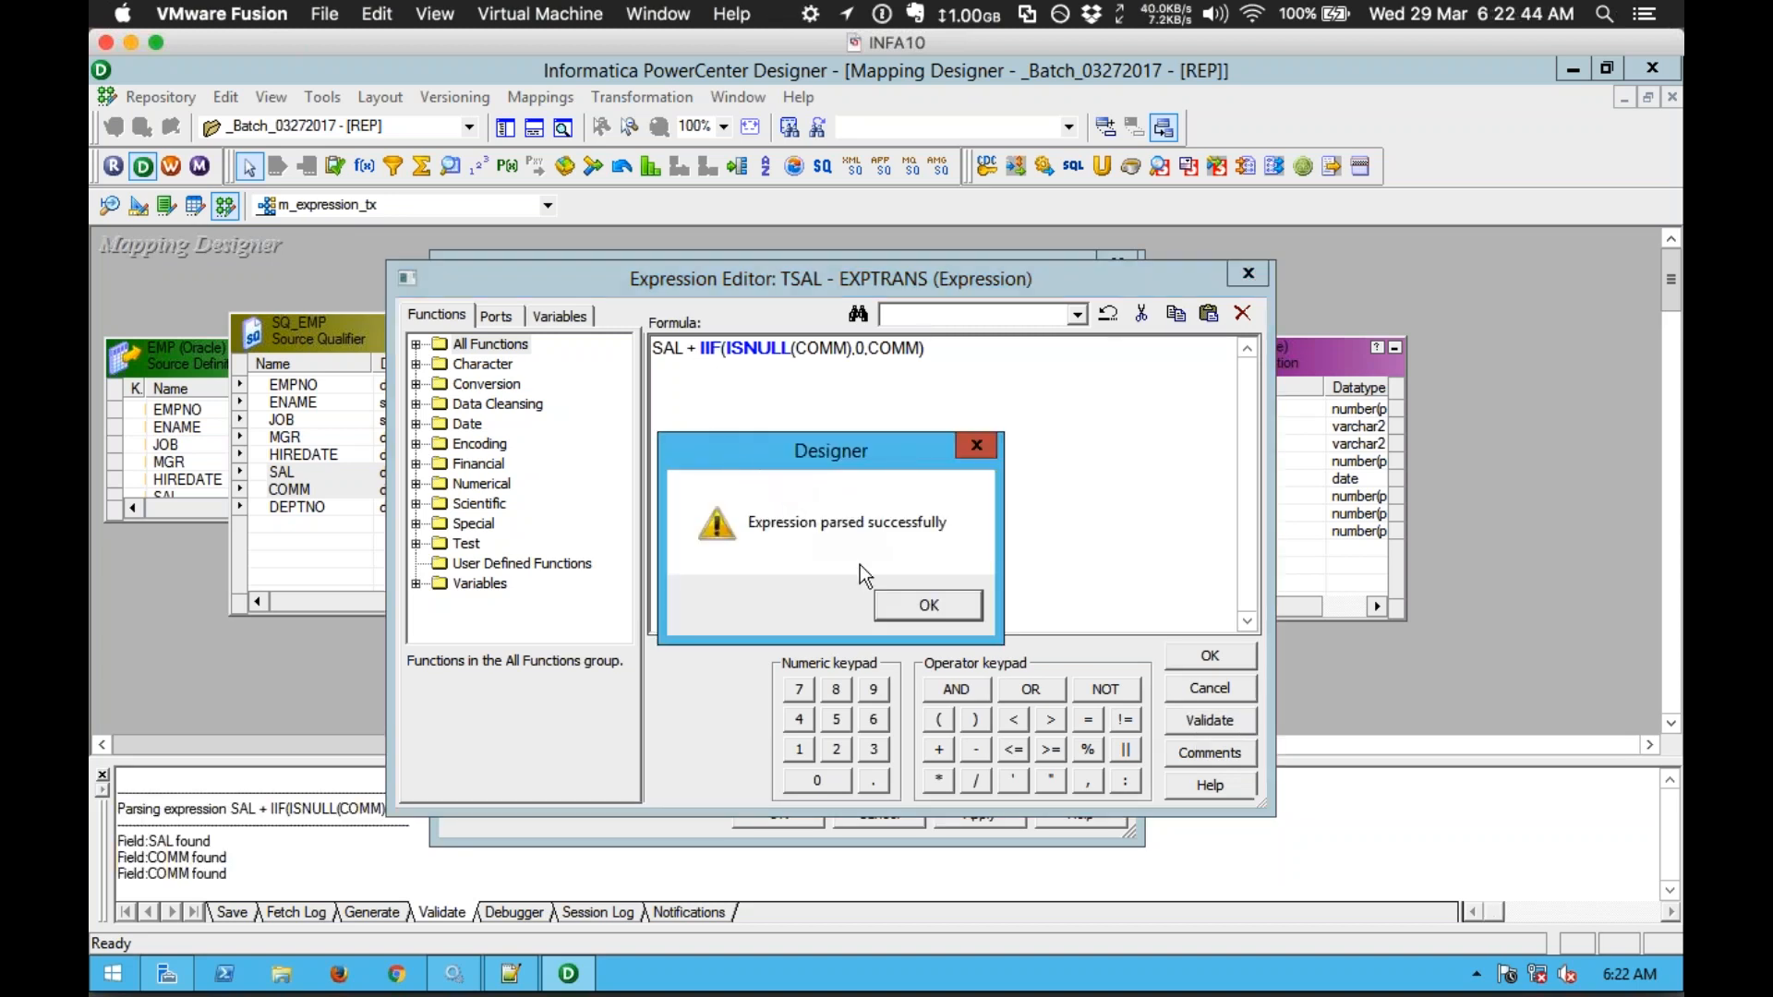
left_click(919, 602)
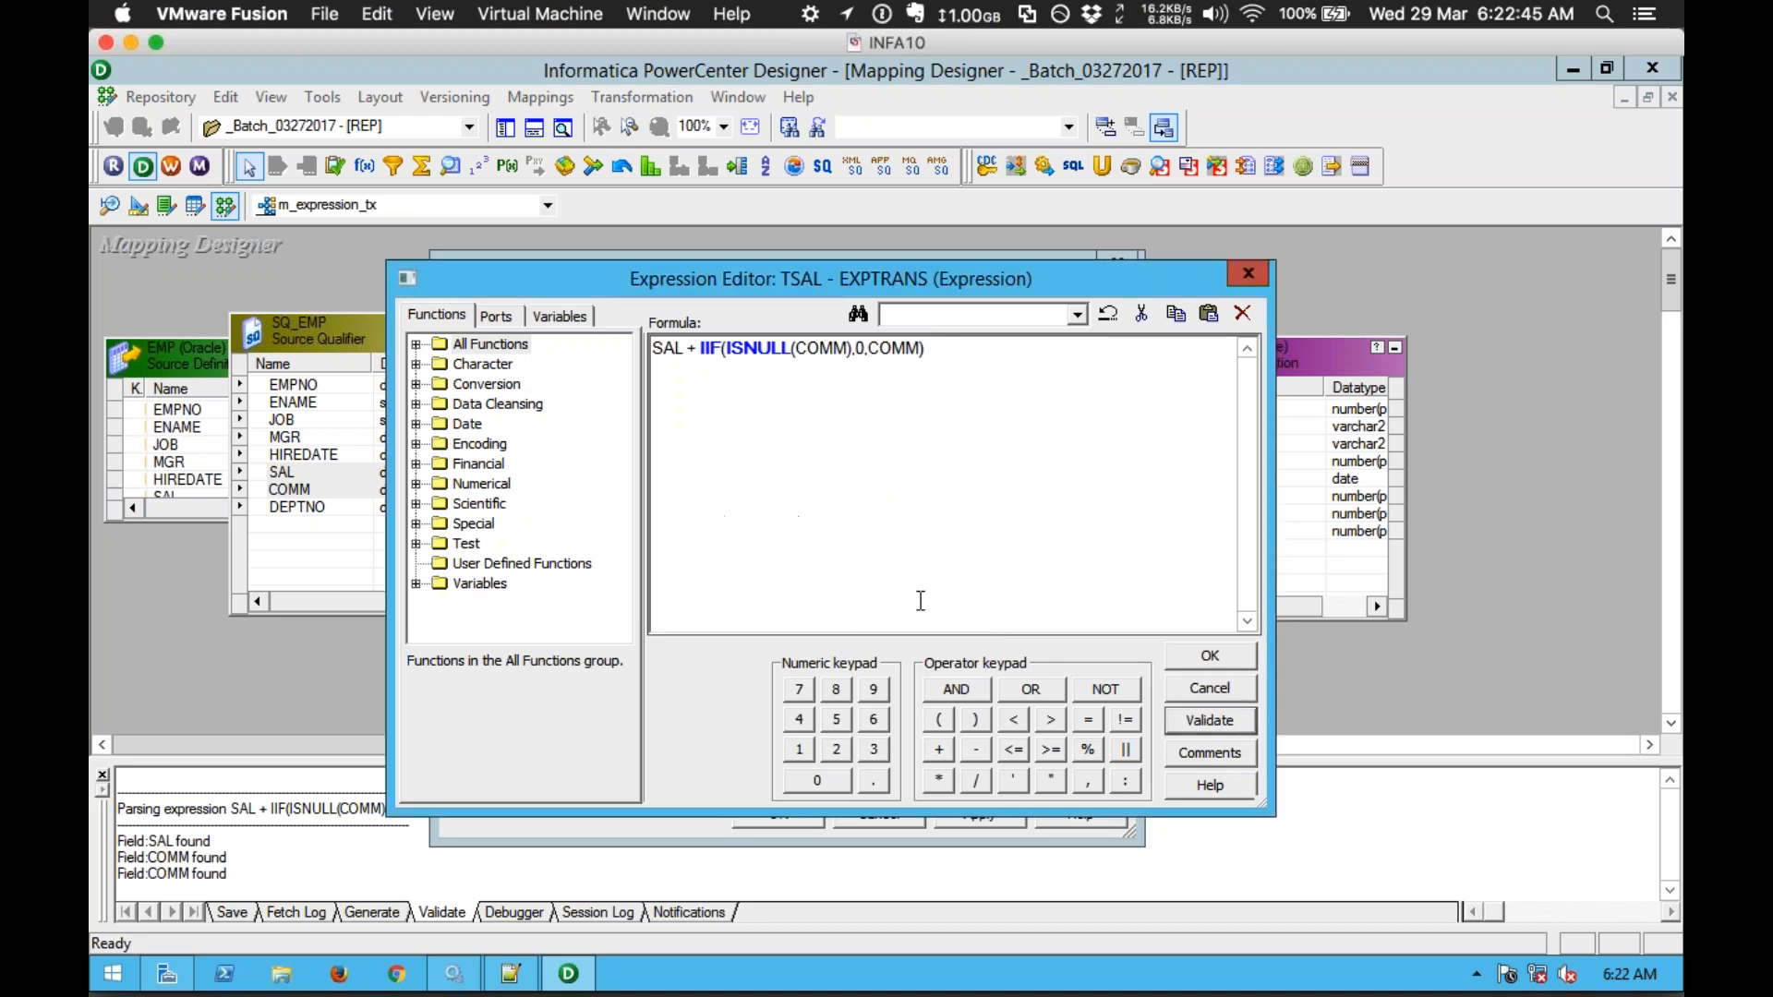
left_click(1187, 656)
left_click(640, 492)
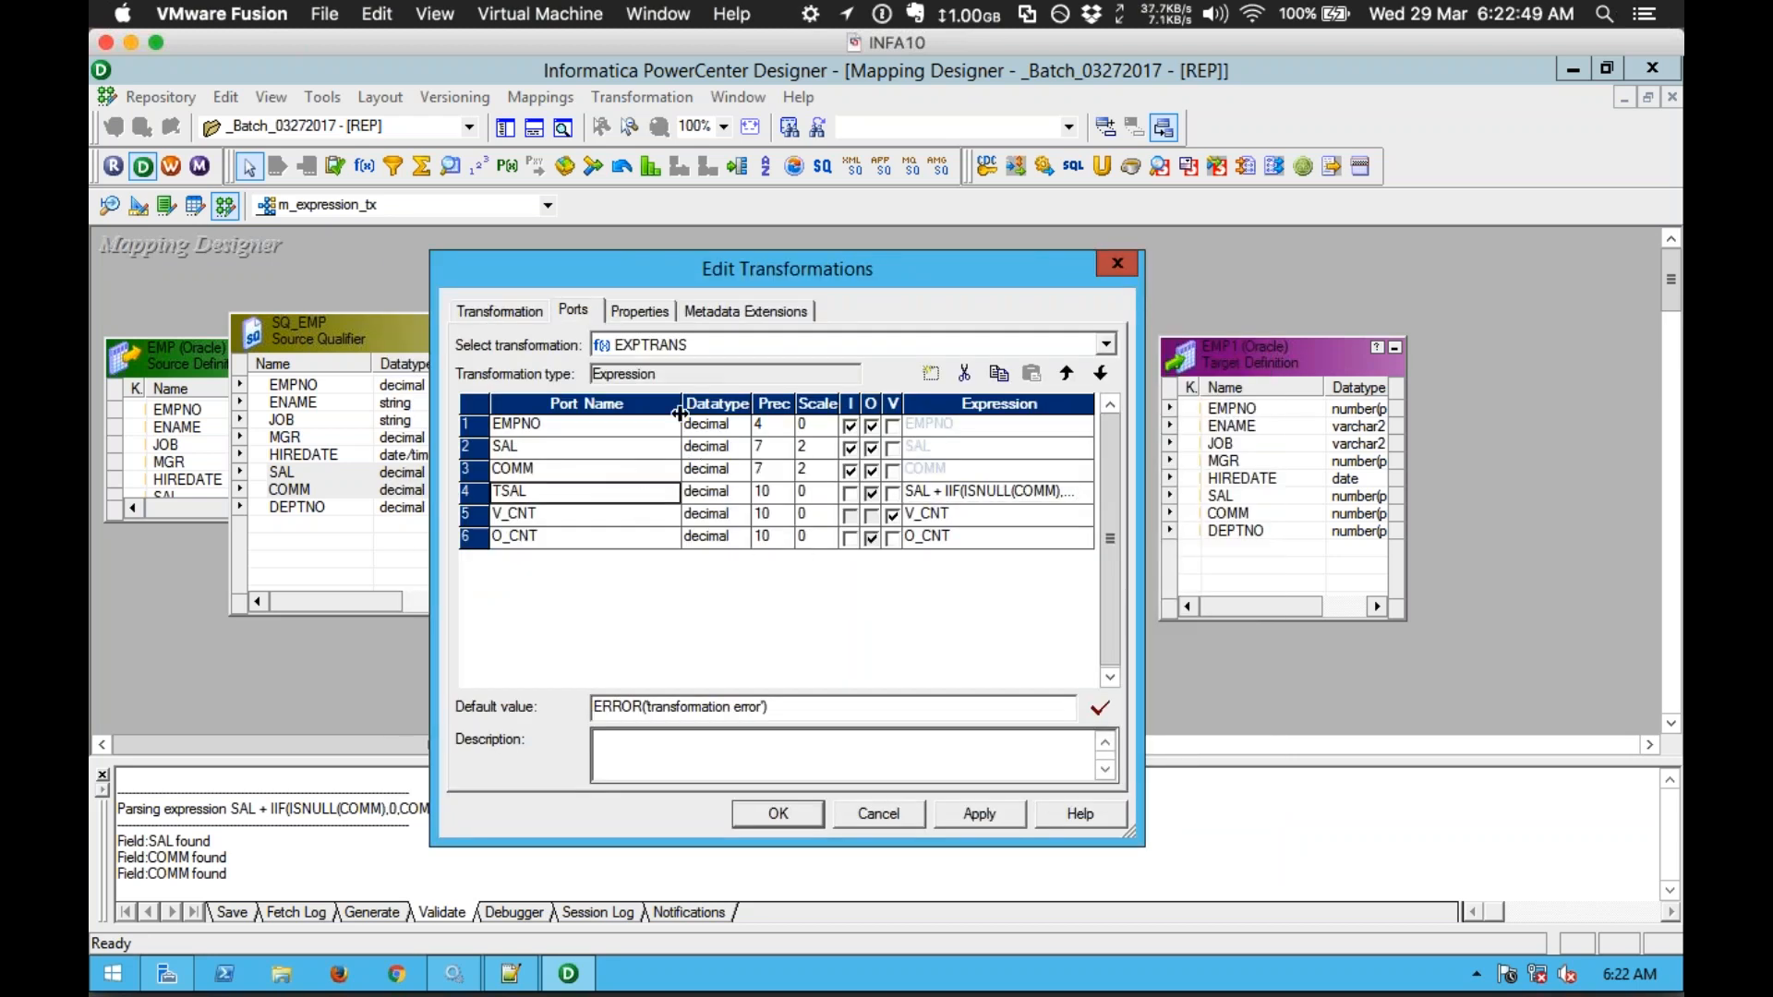
Step: Give V_CNT the formula V_CNT + 1, validate it and close the editor
left_click(626, 522)
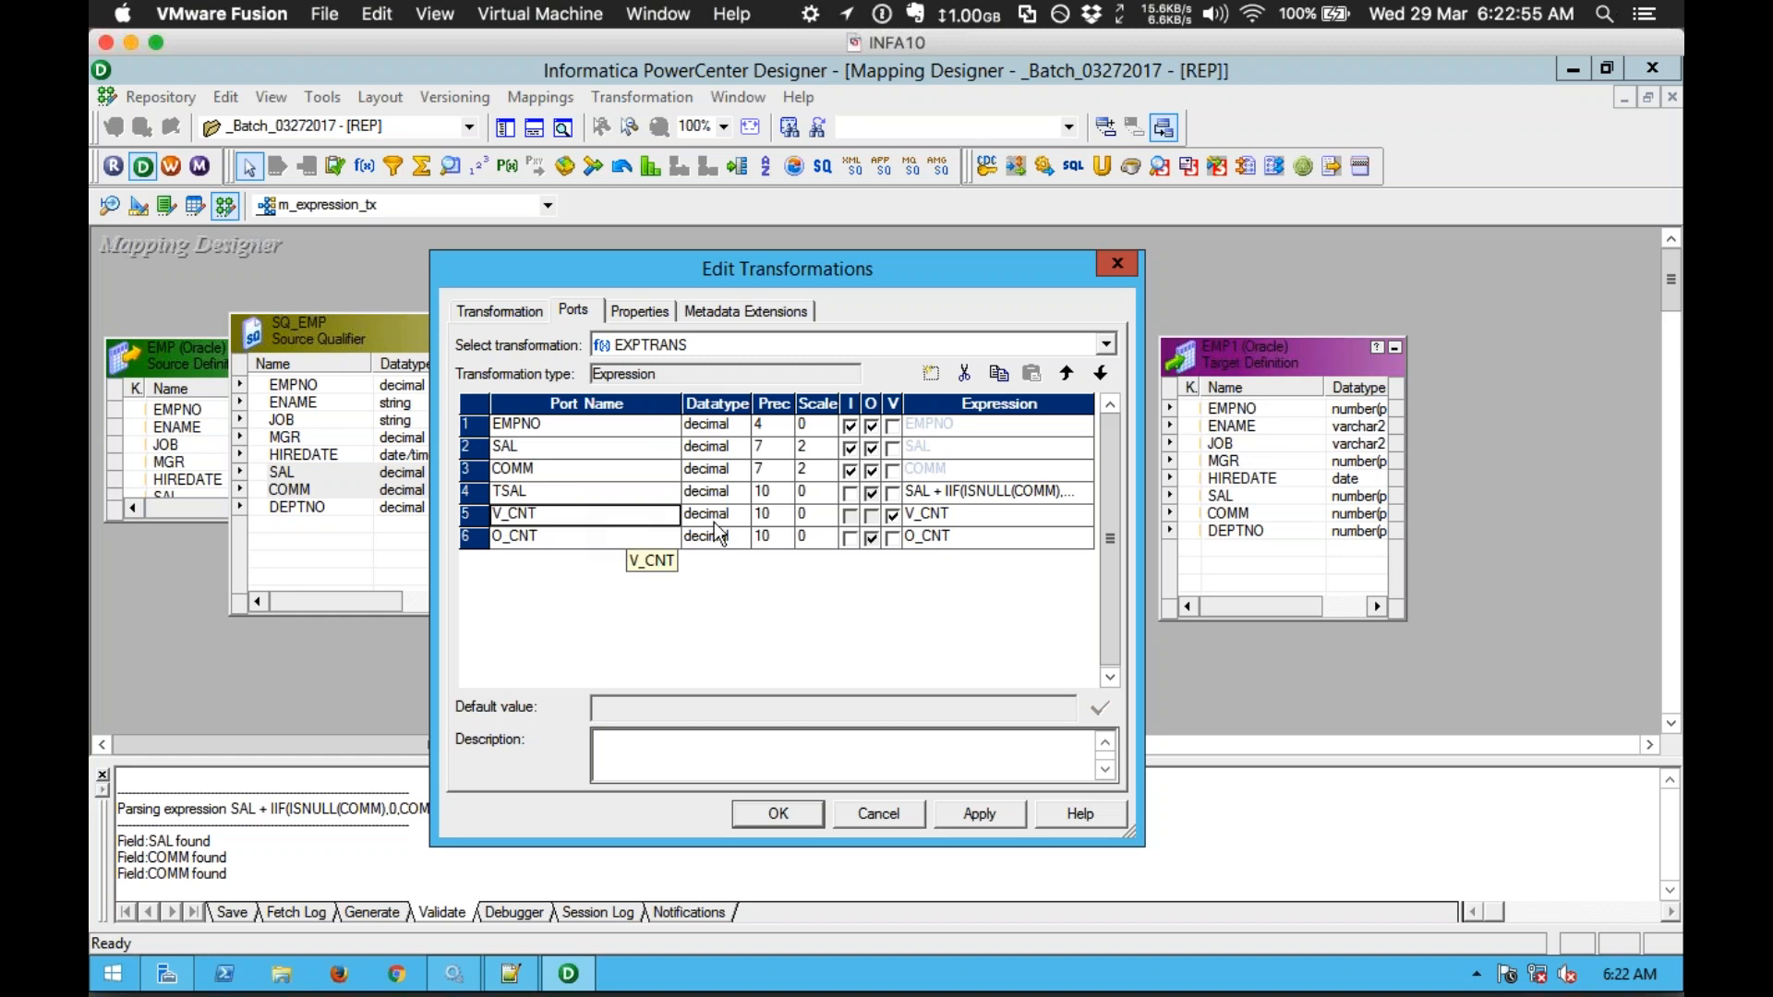
left_click(1006, 514)
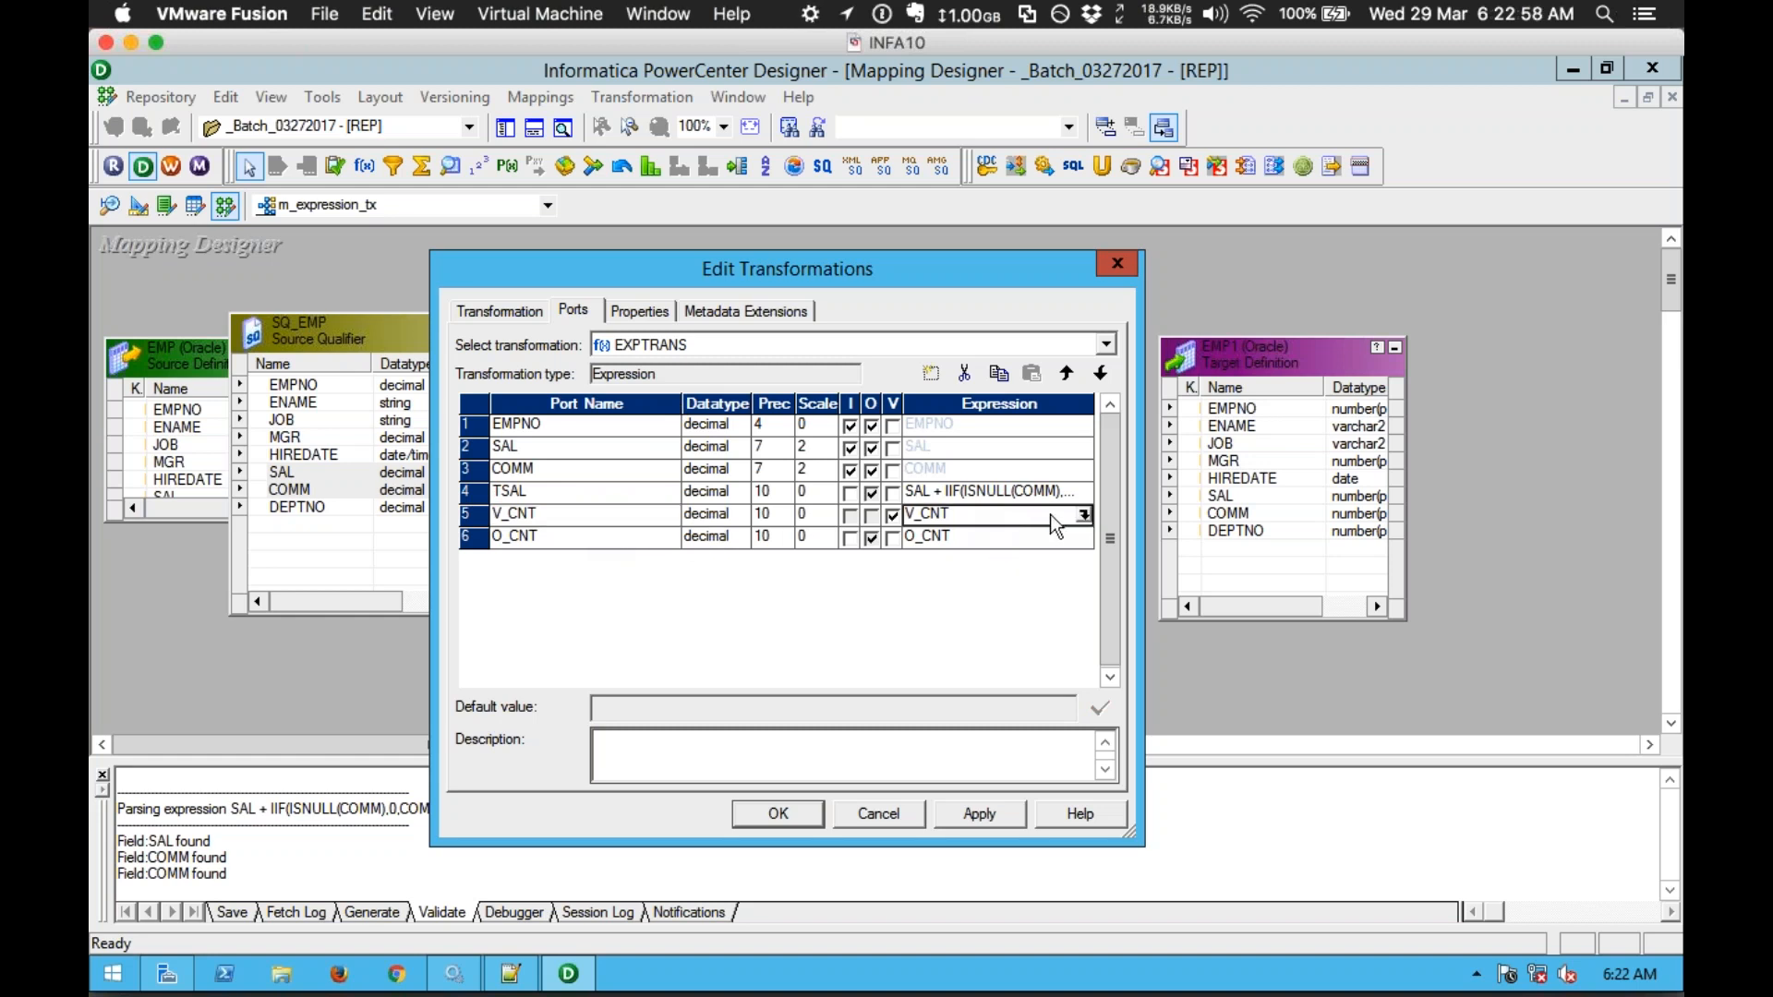
left_click(1085, 515)
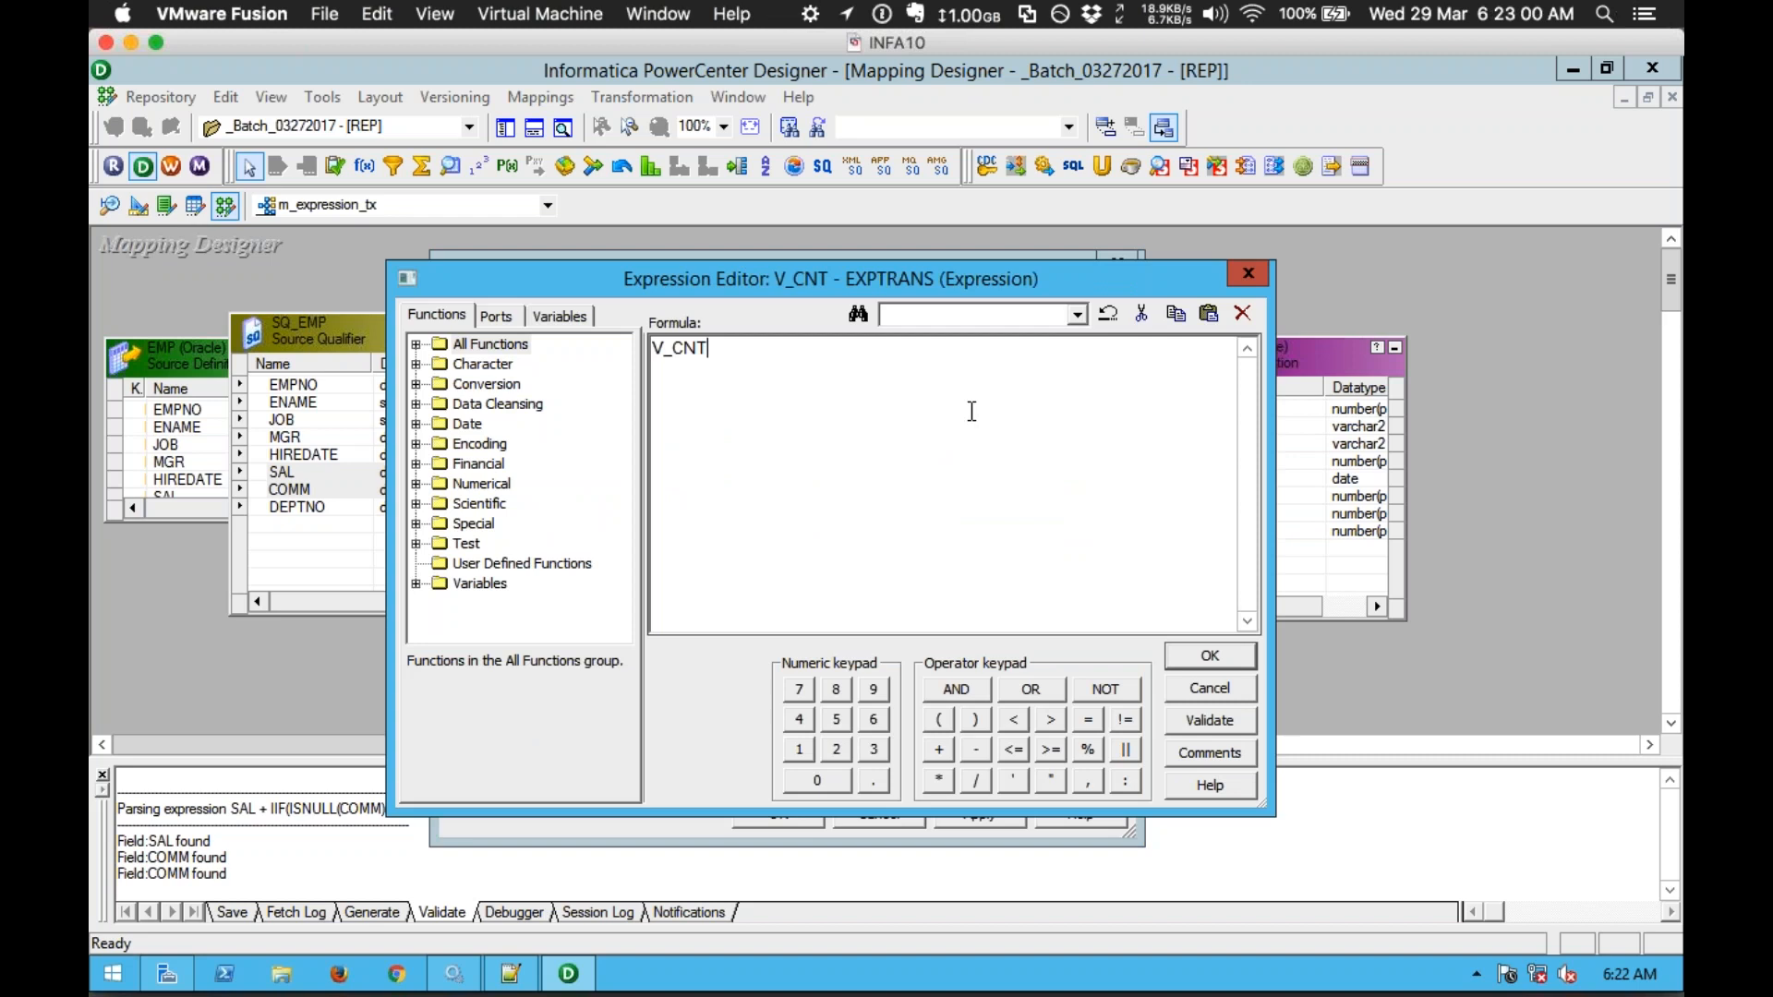
left_click(800, 749)
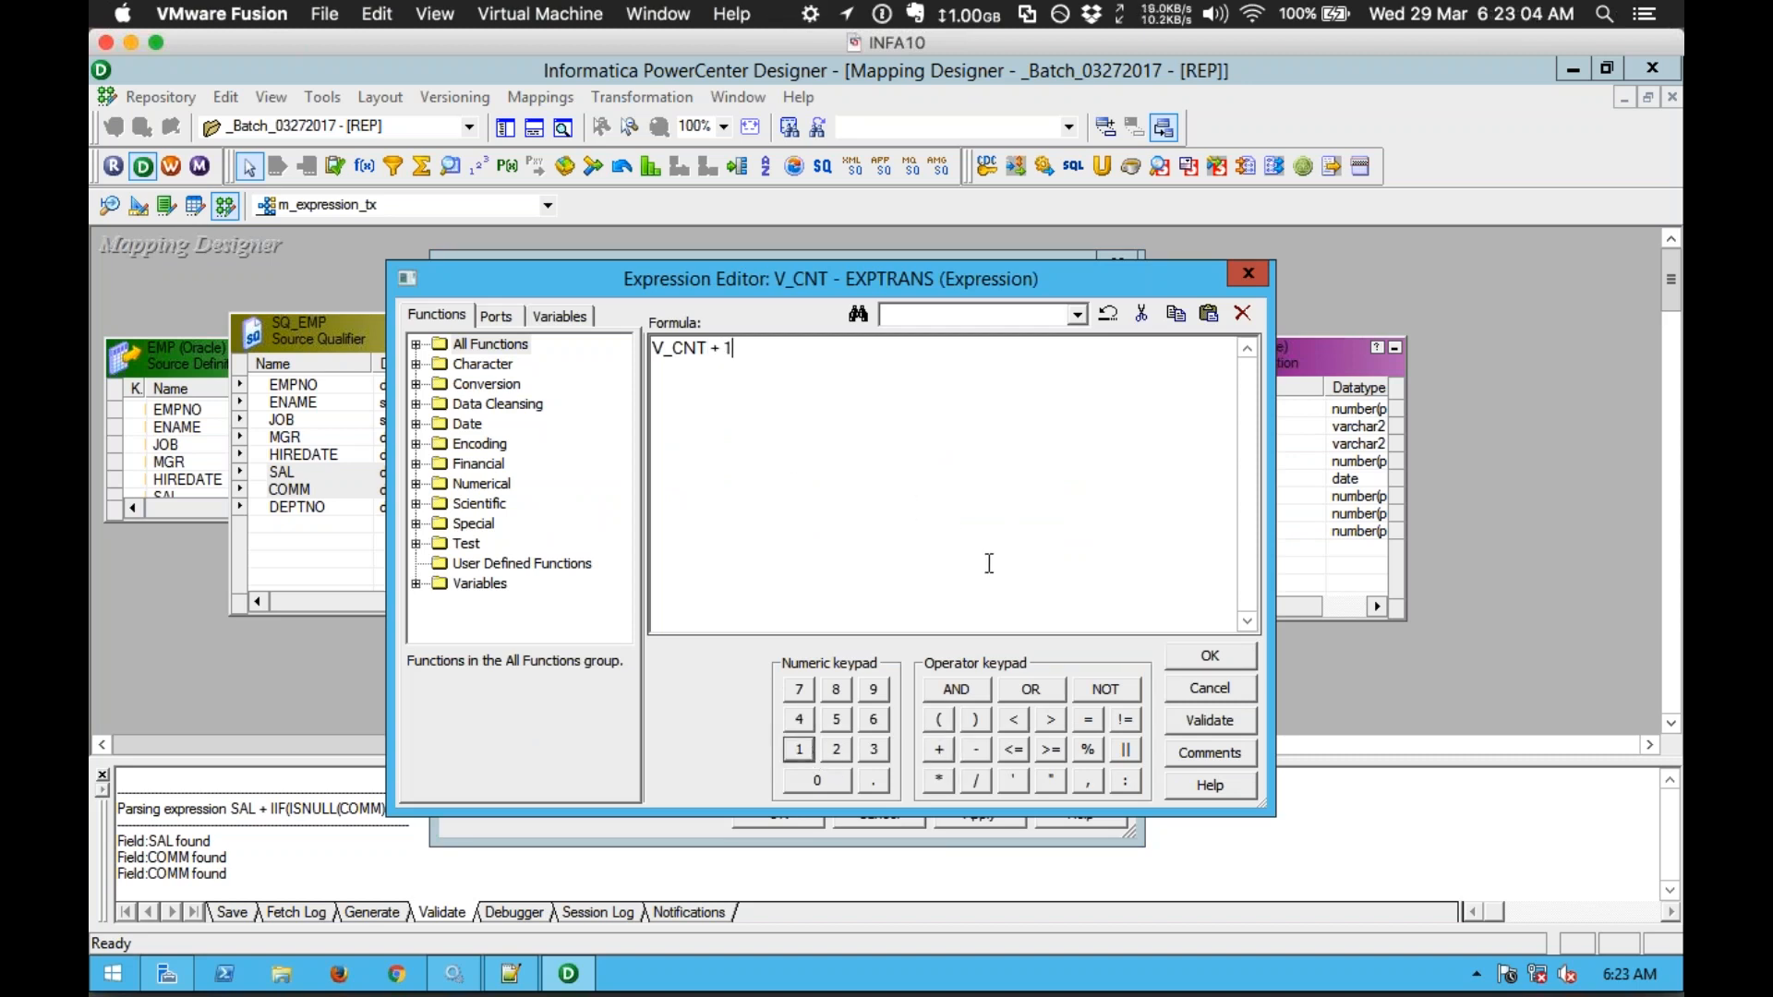
left_click(1188, 725)
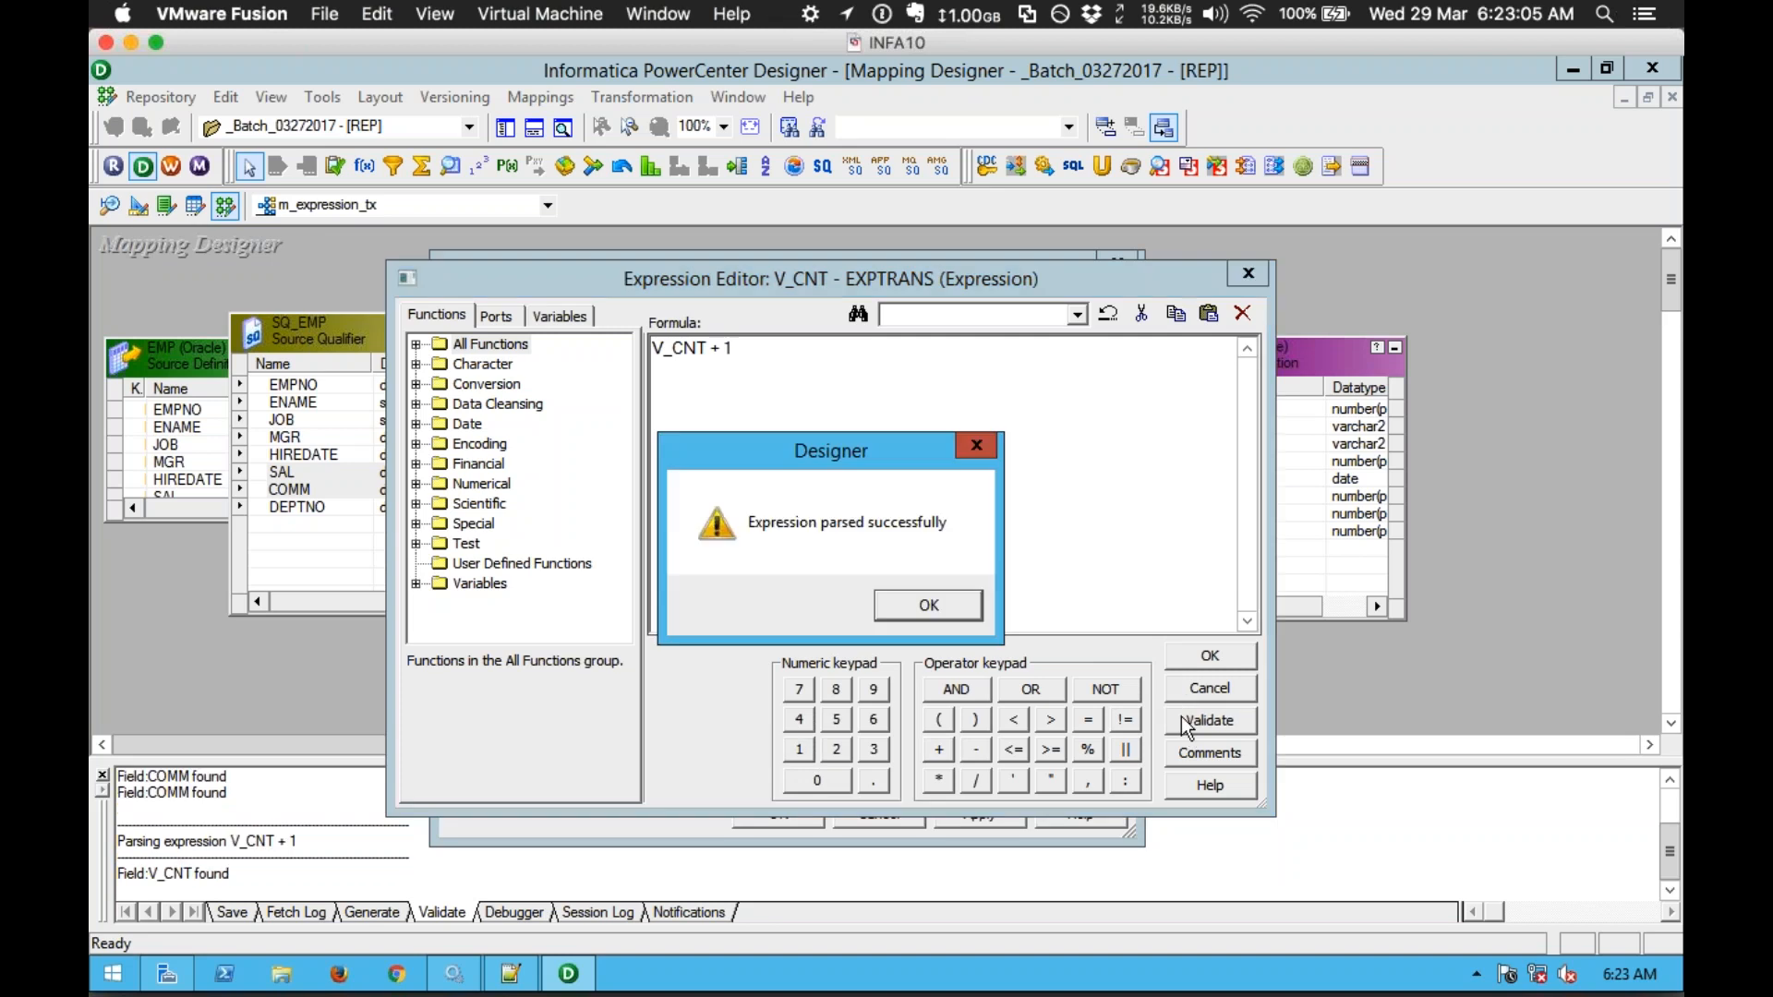
left_click(886, 601)
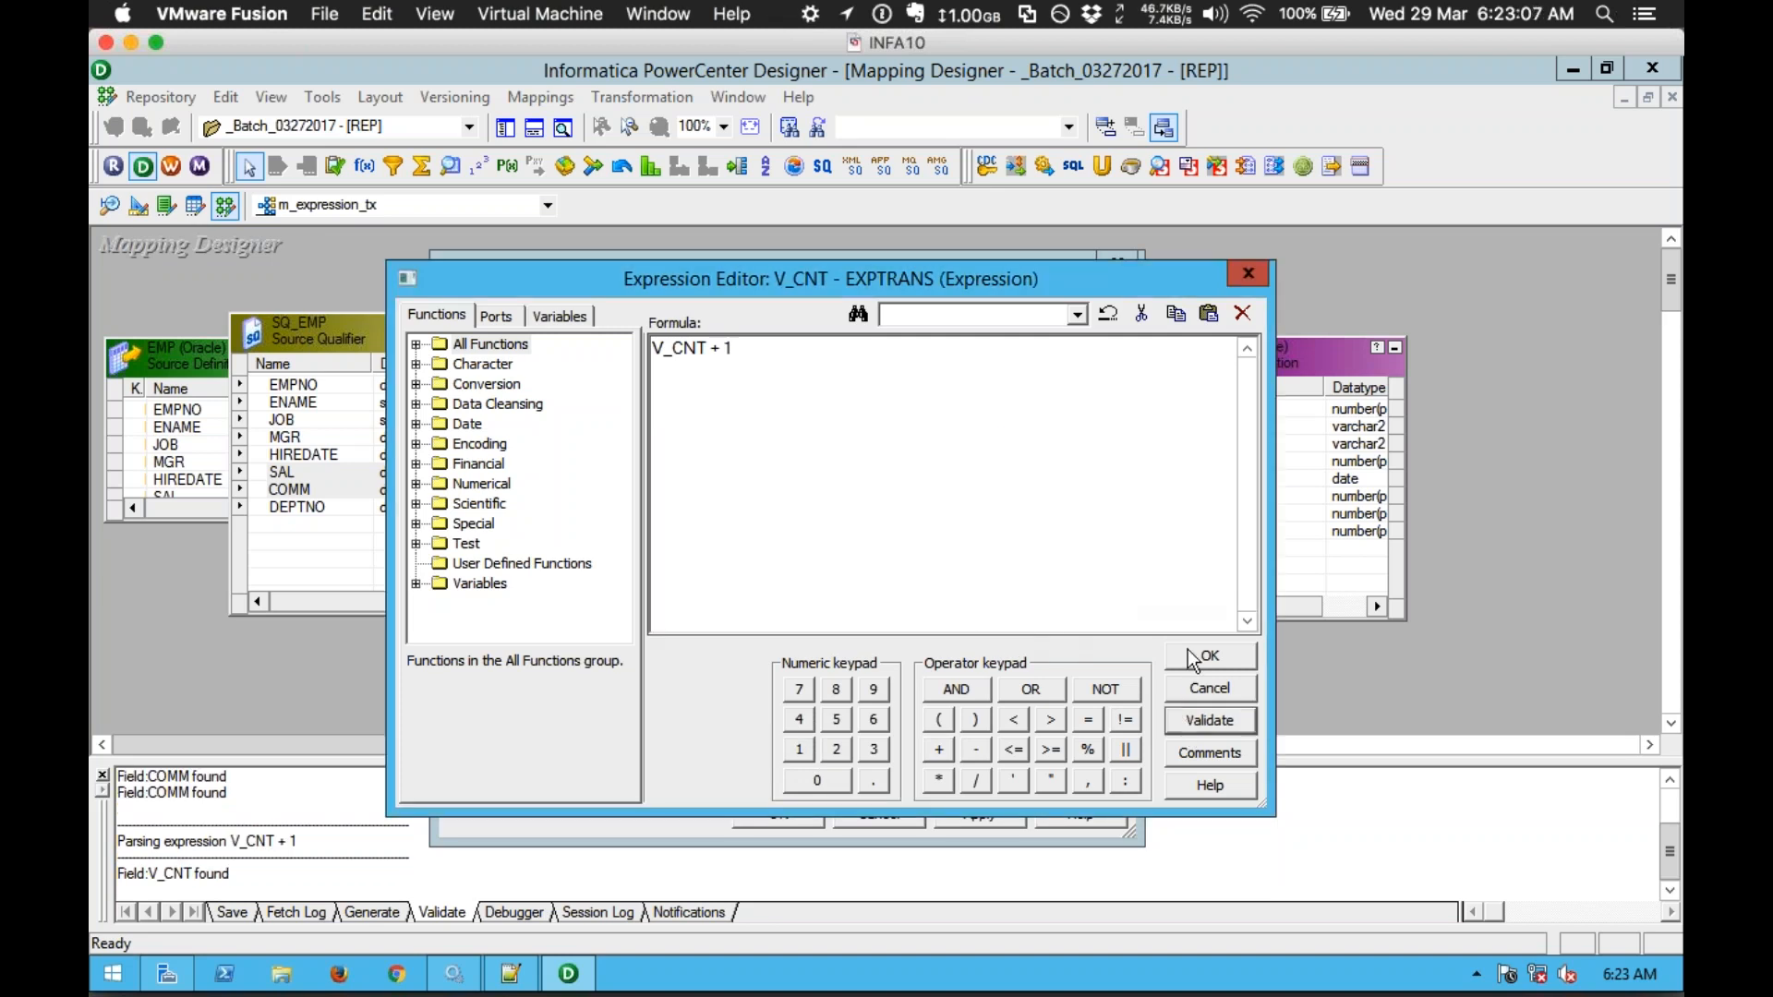
left_click(1191, 658)
Step: Replace O_CNT's old formula with the V_CNT port in its Expression Editor
left_click(623, 545)
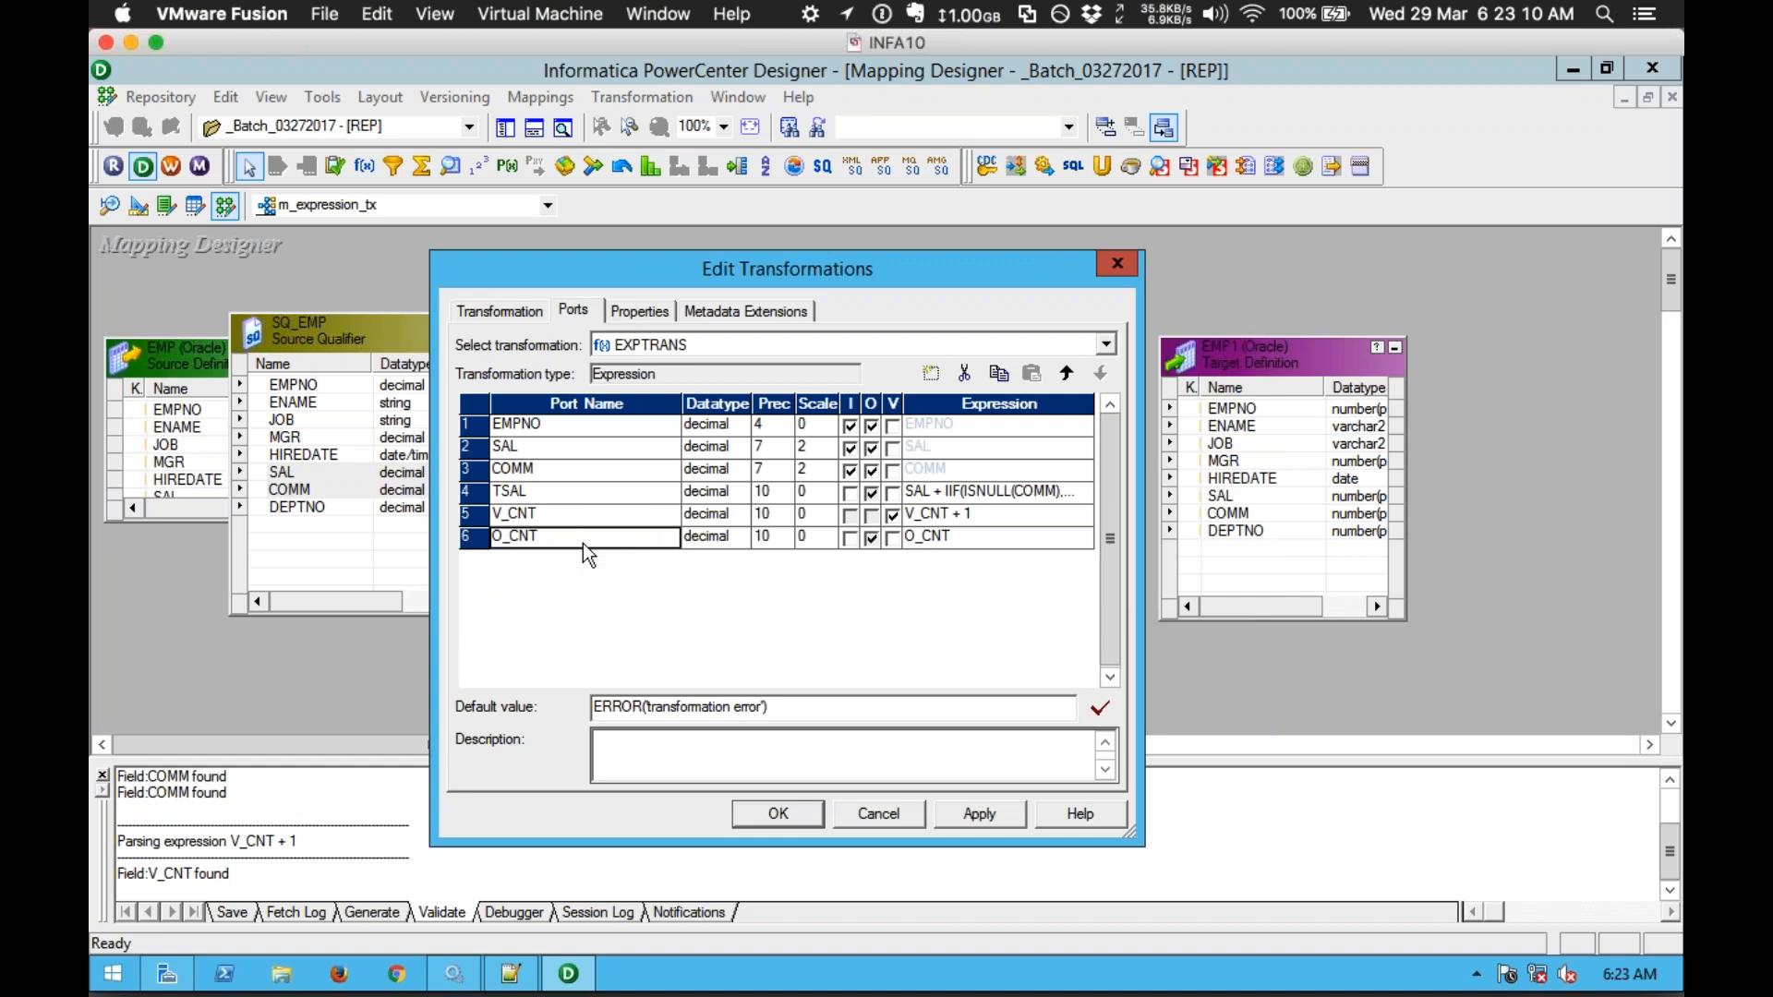
left_click(1000, 546)
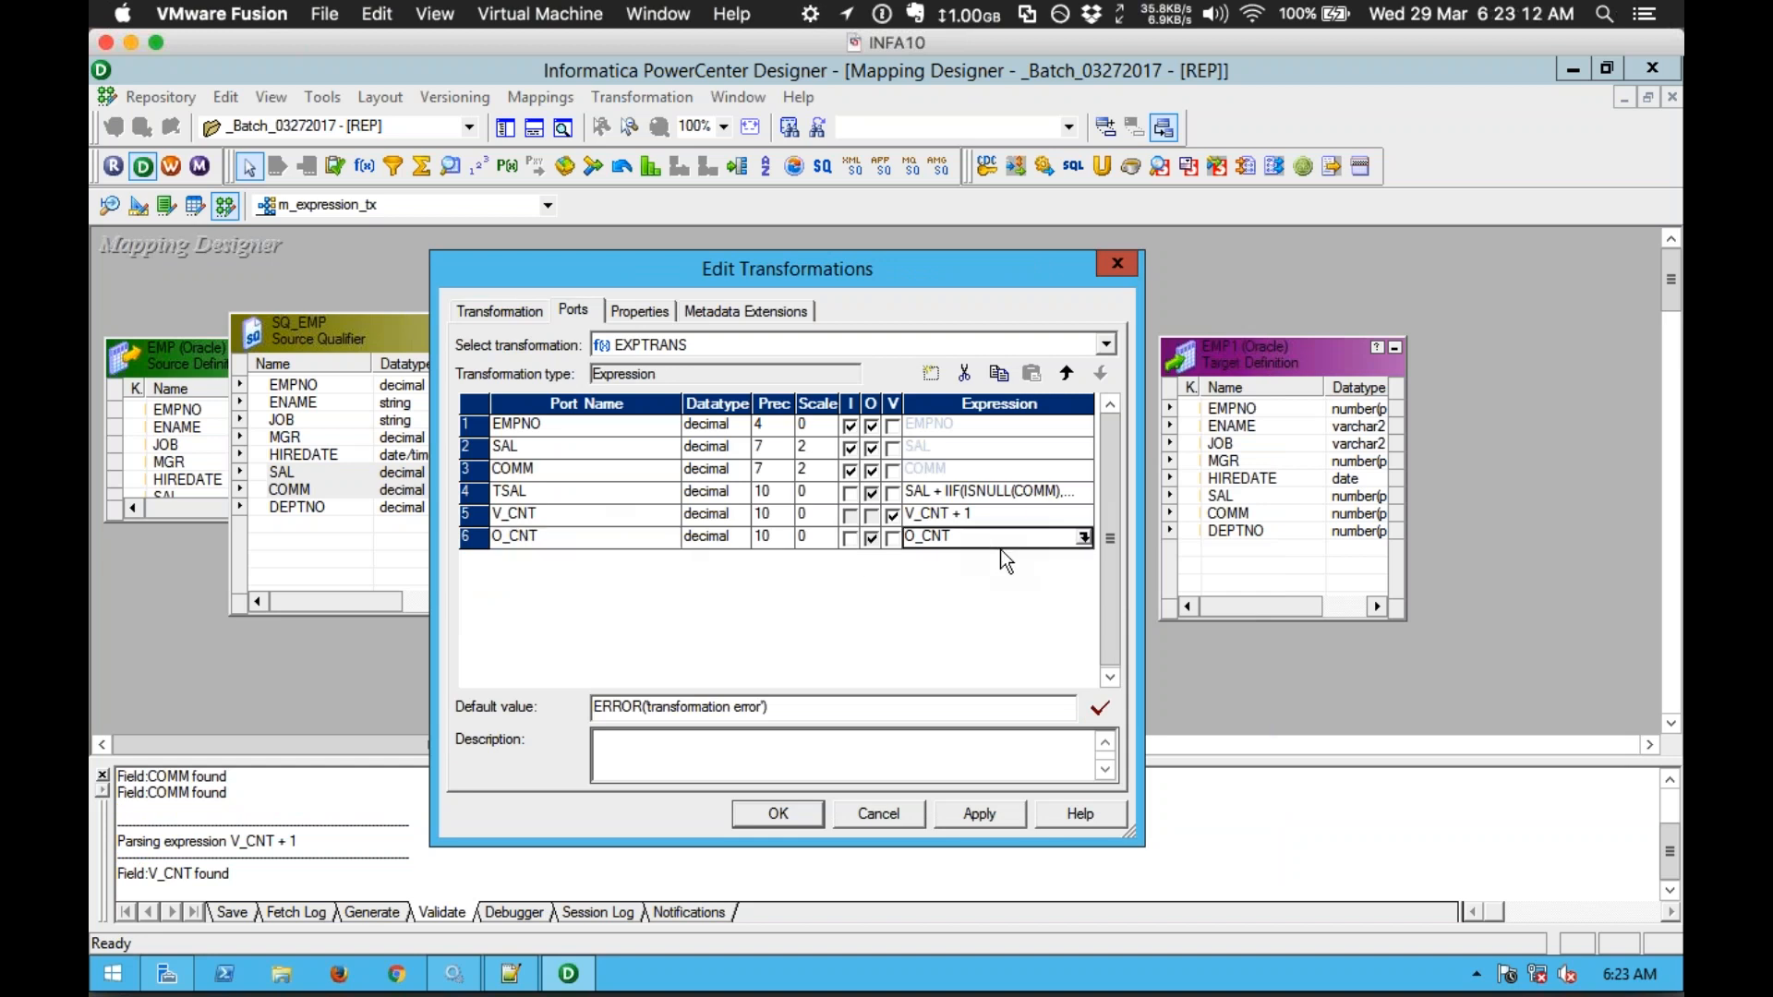
left_click(1075, 539)
key("ctrl+a")
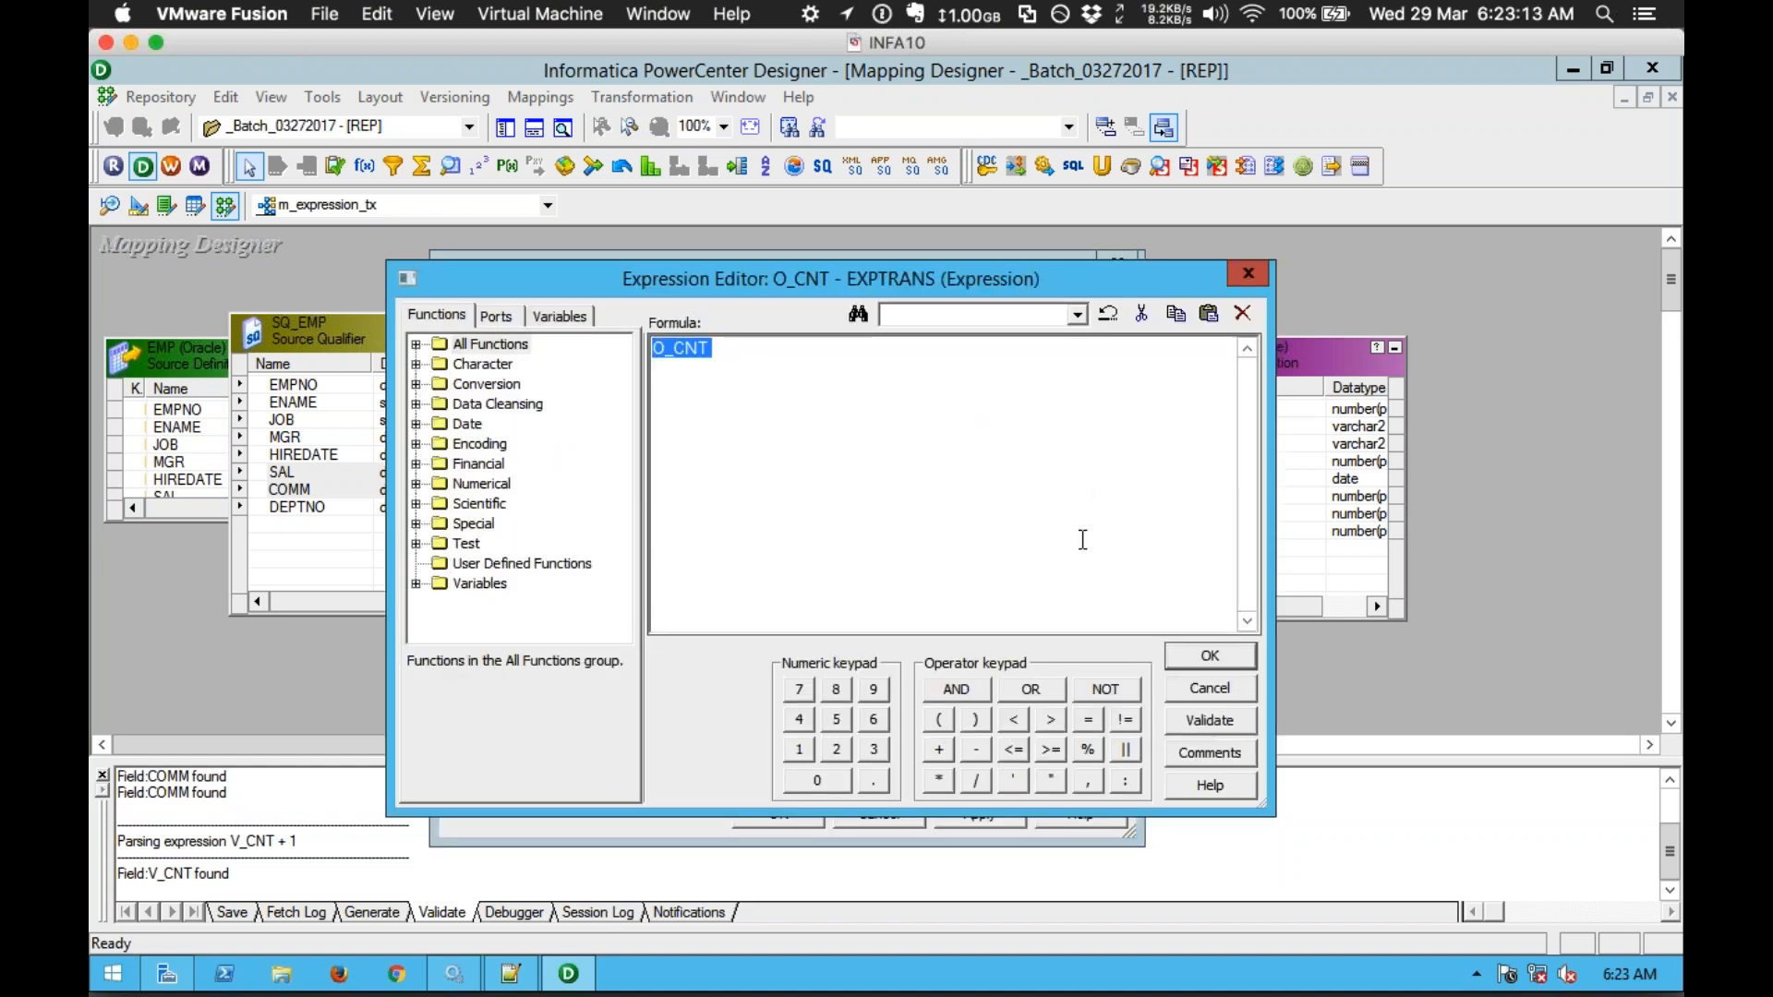
key("Delete")
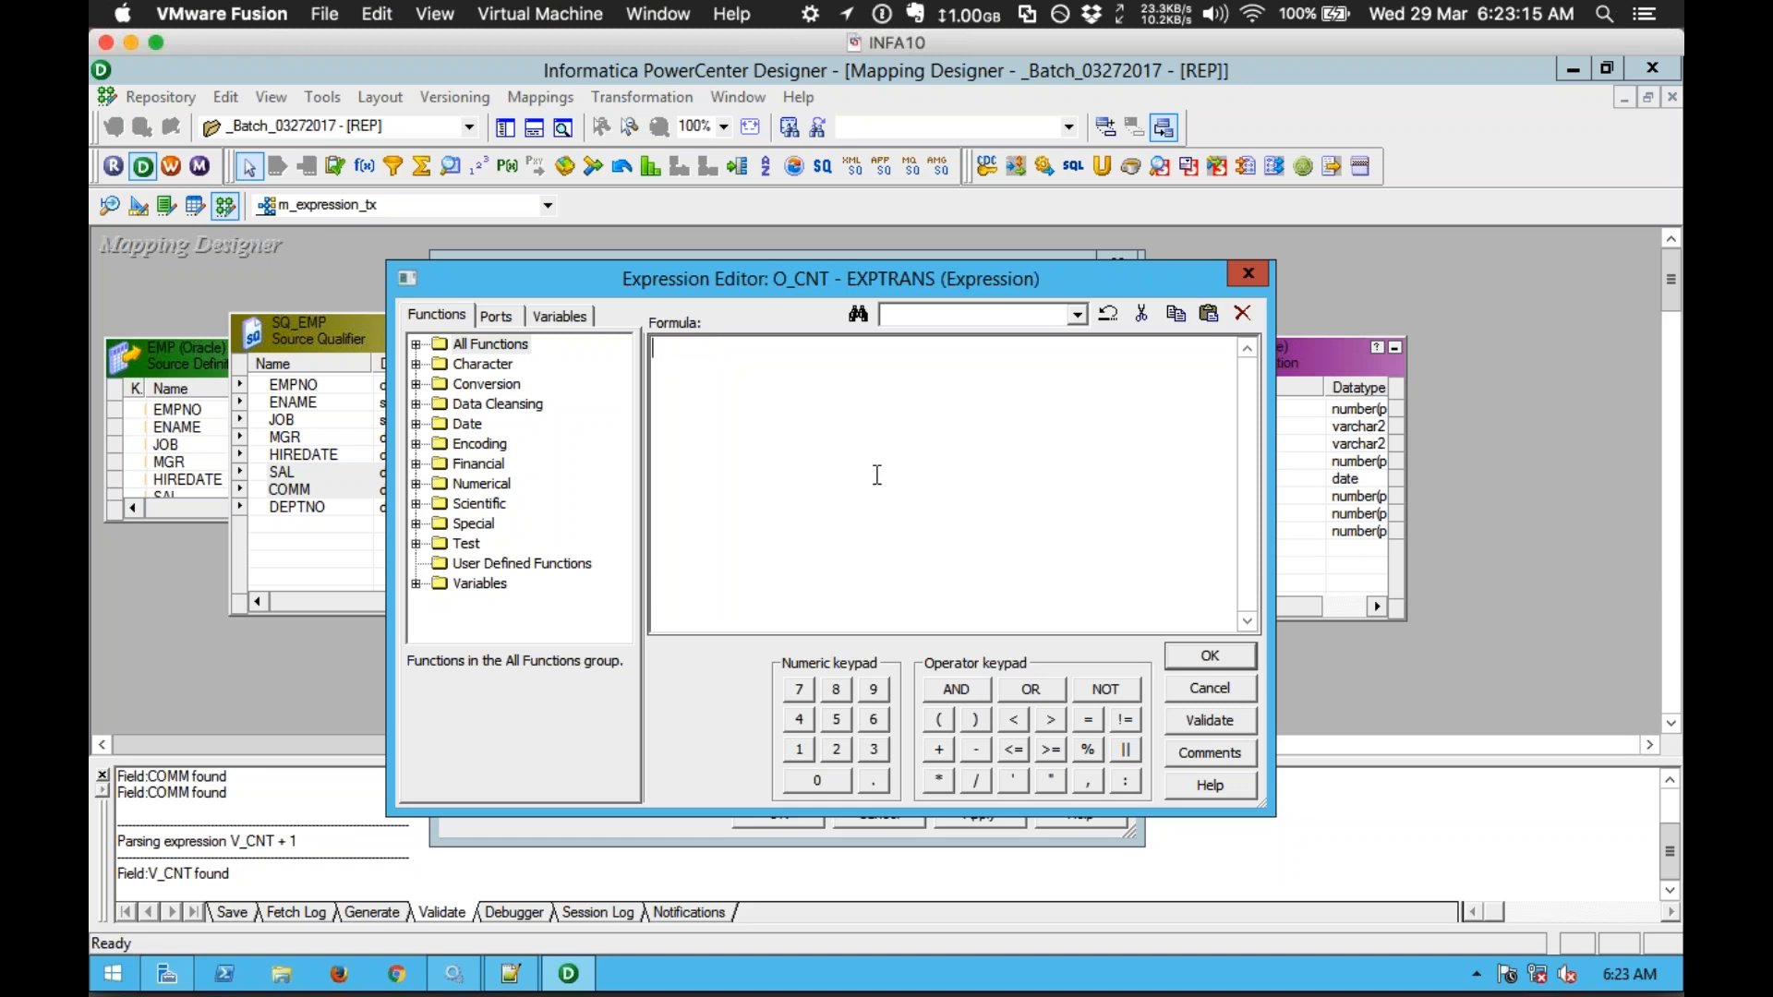
left_click(495, 317)
left_click(500, 424)
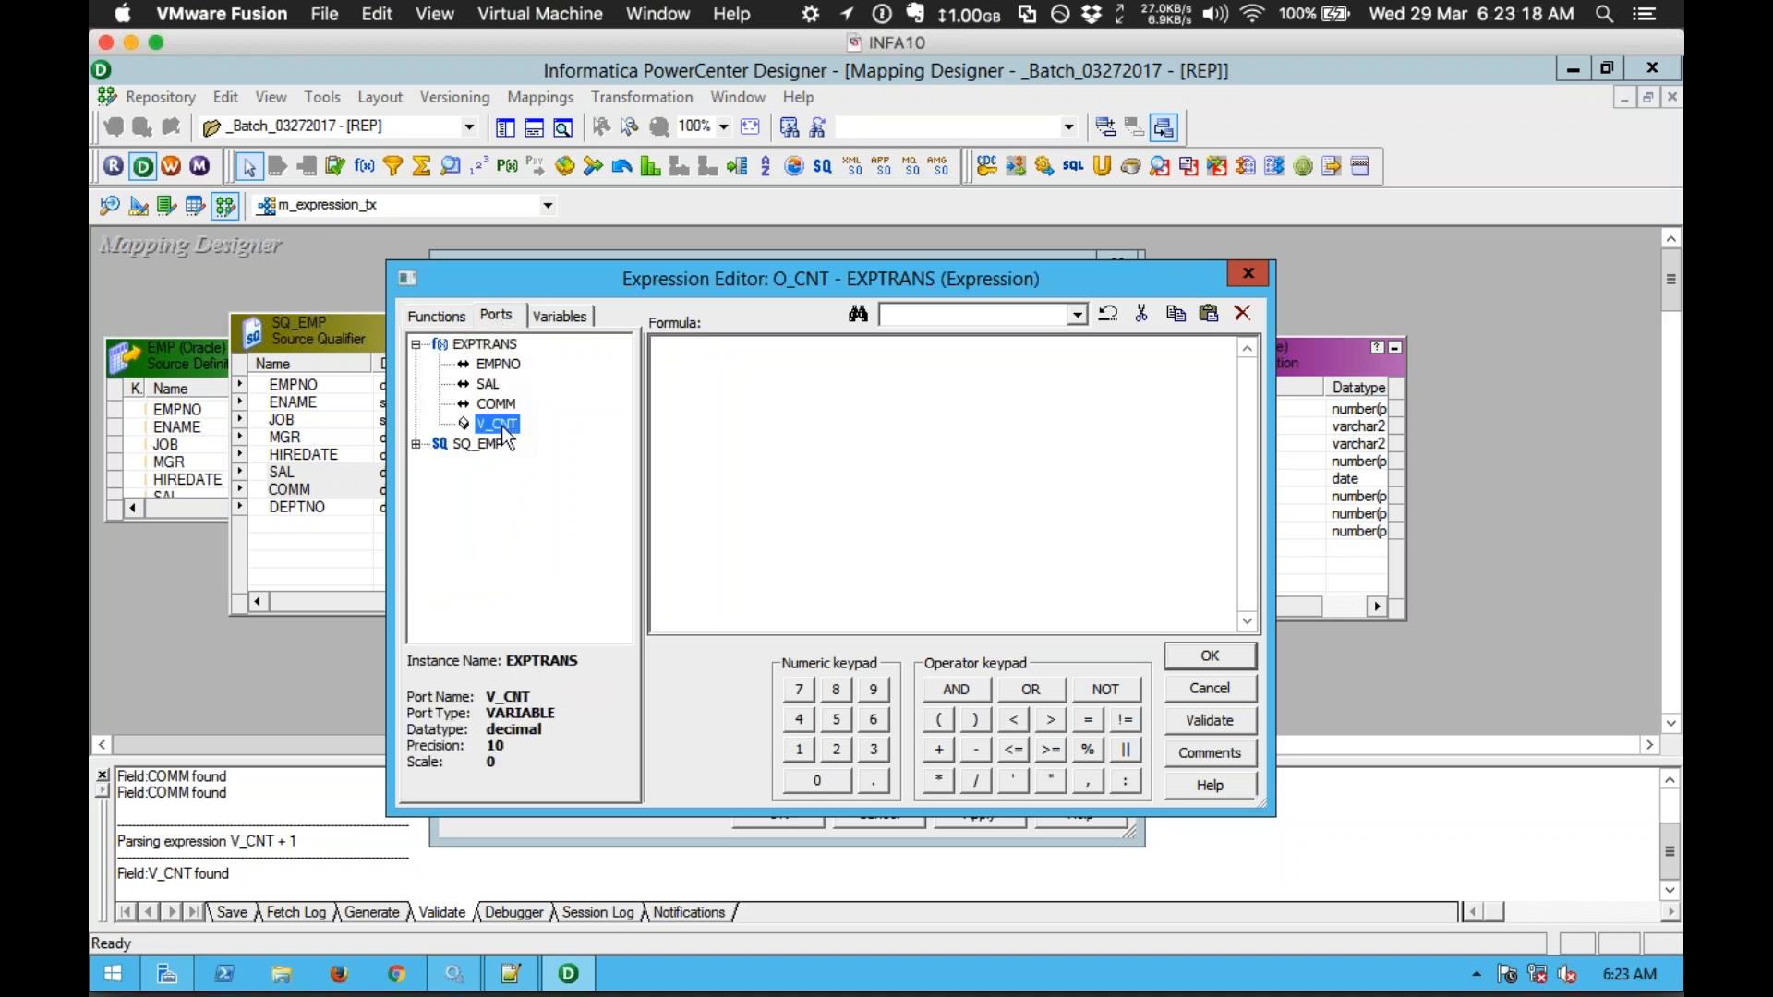
double_click(490, 424)
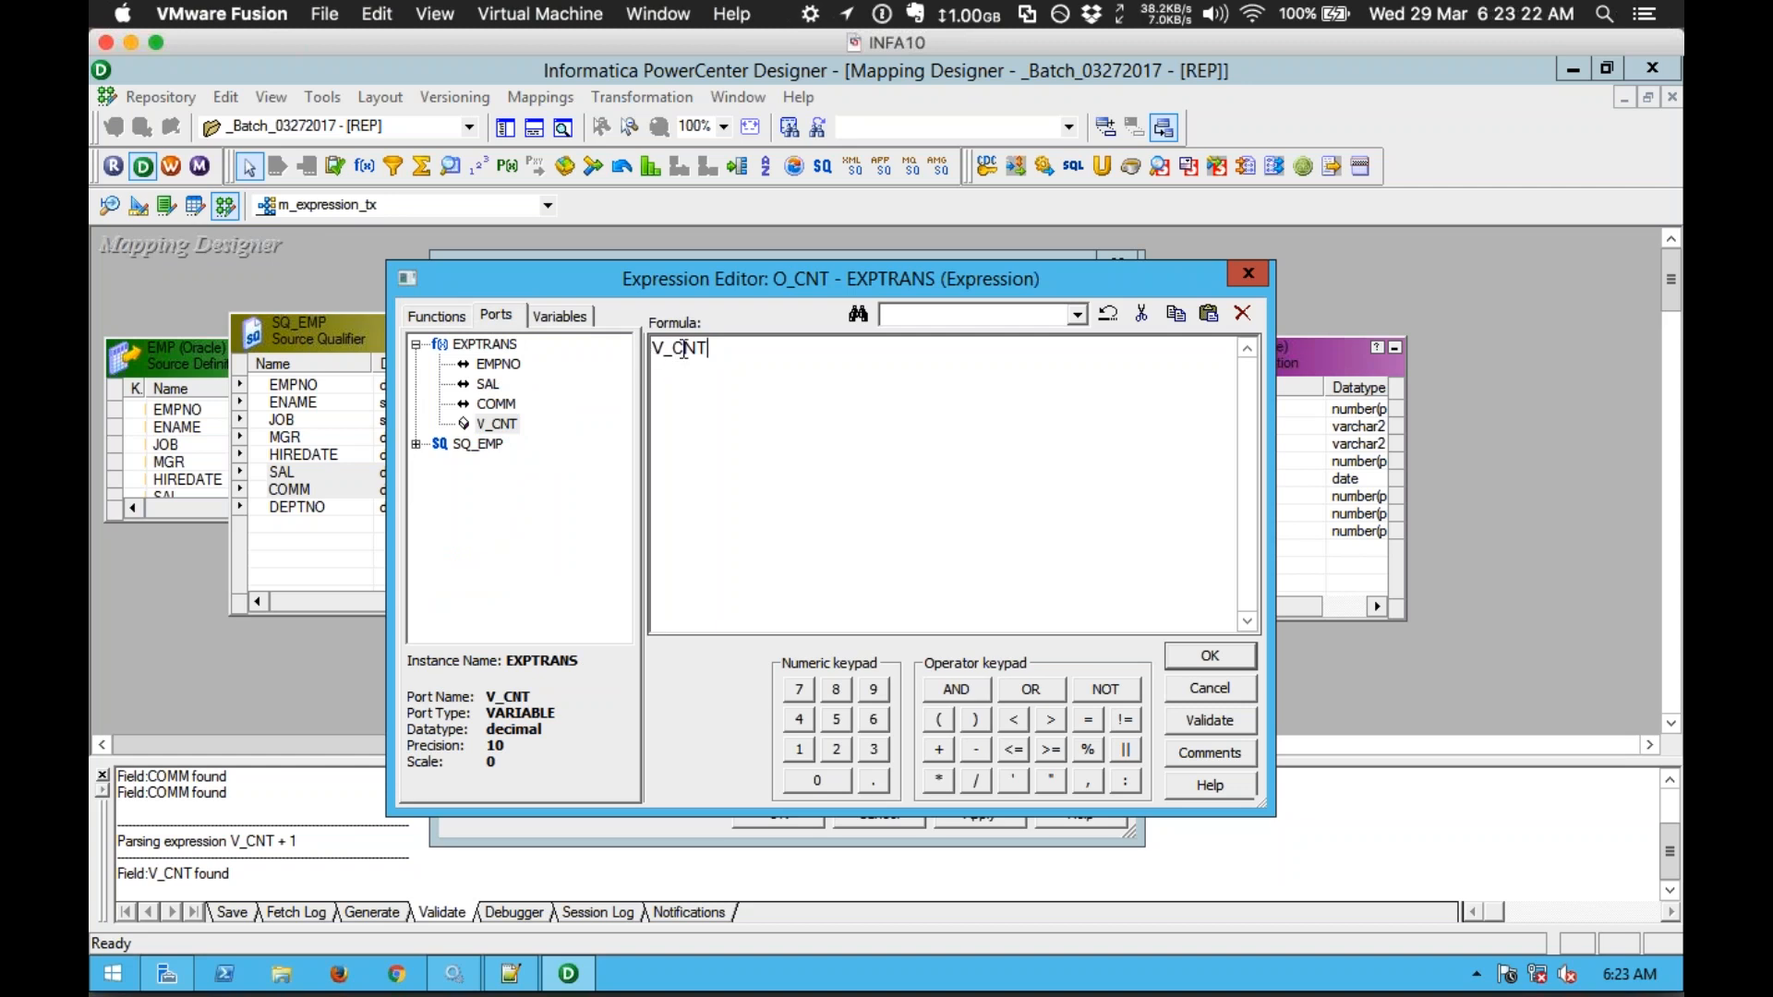
Step: Validate the O_CNT expression V_CNT and accept it
left_click_drag(745, 374, 609, 360)
left_click(886, 466)
left_click(1217, 721)
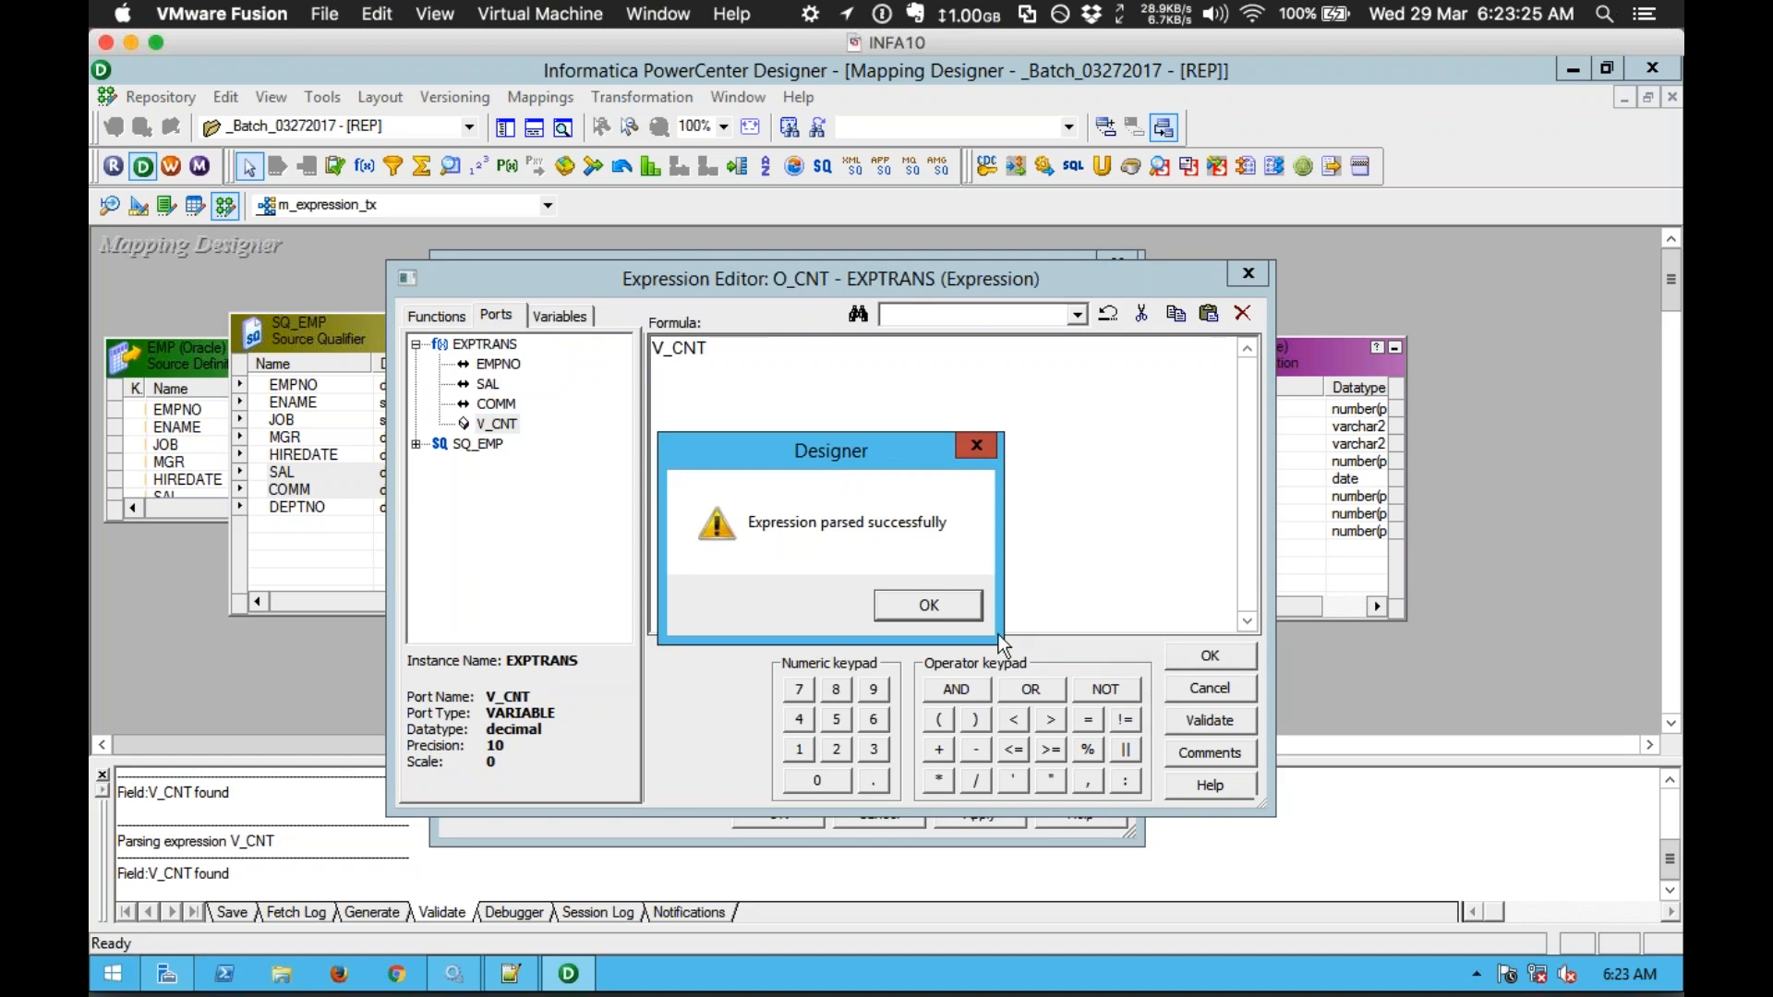
left_click(927, 608)
left_click(1201, 657)
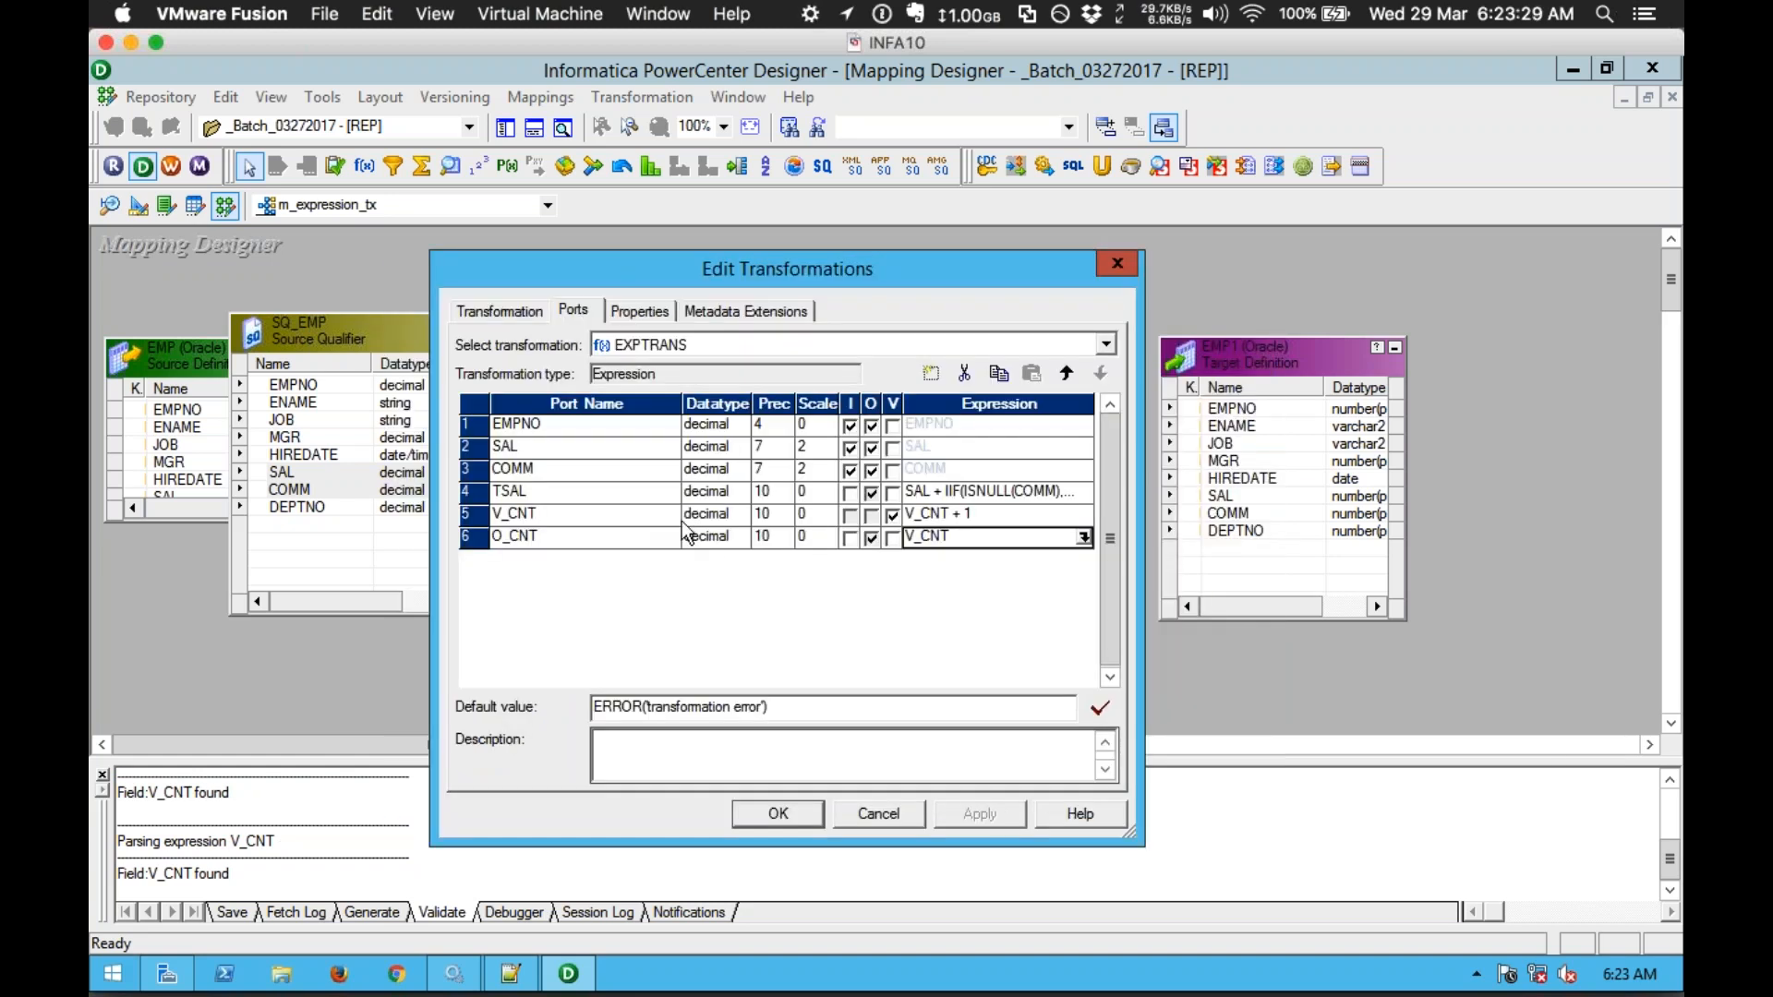
left_click(552, 491)
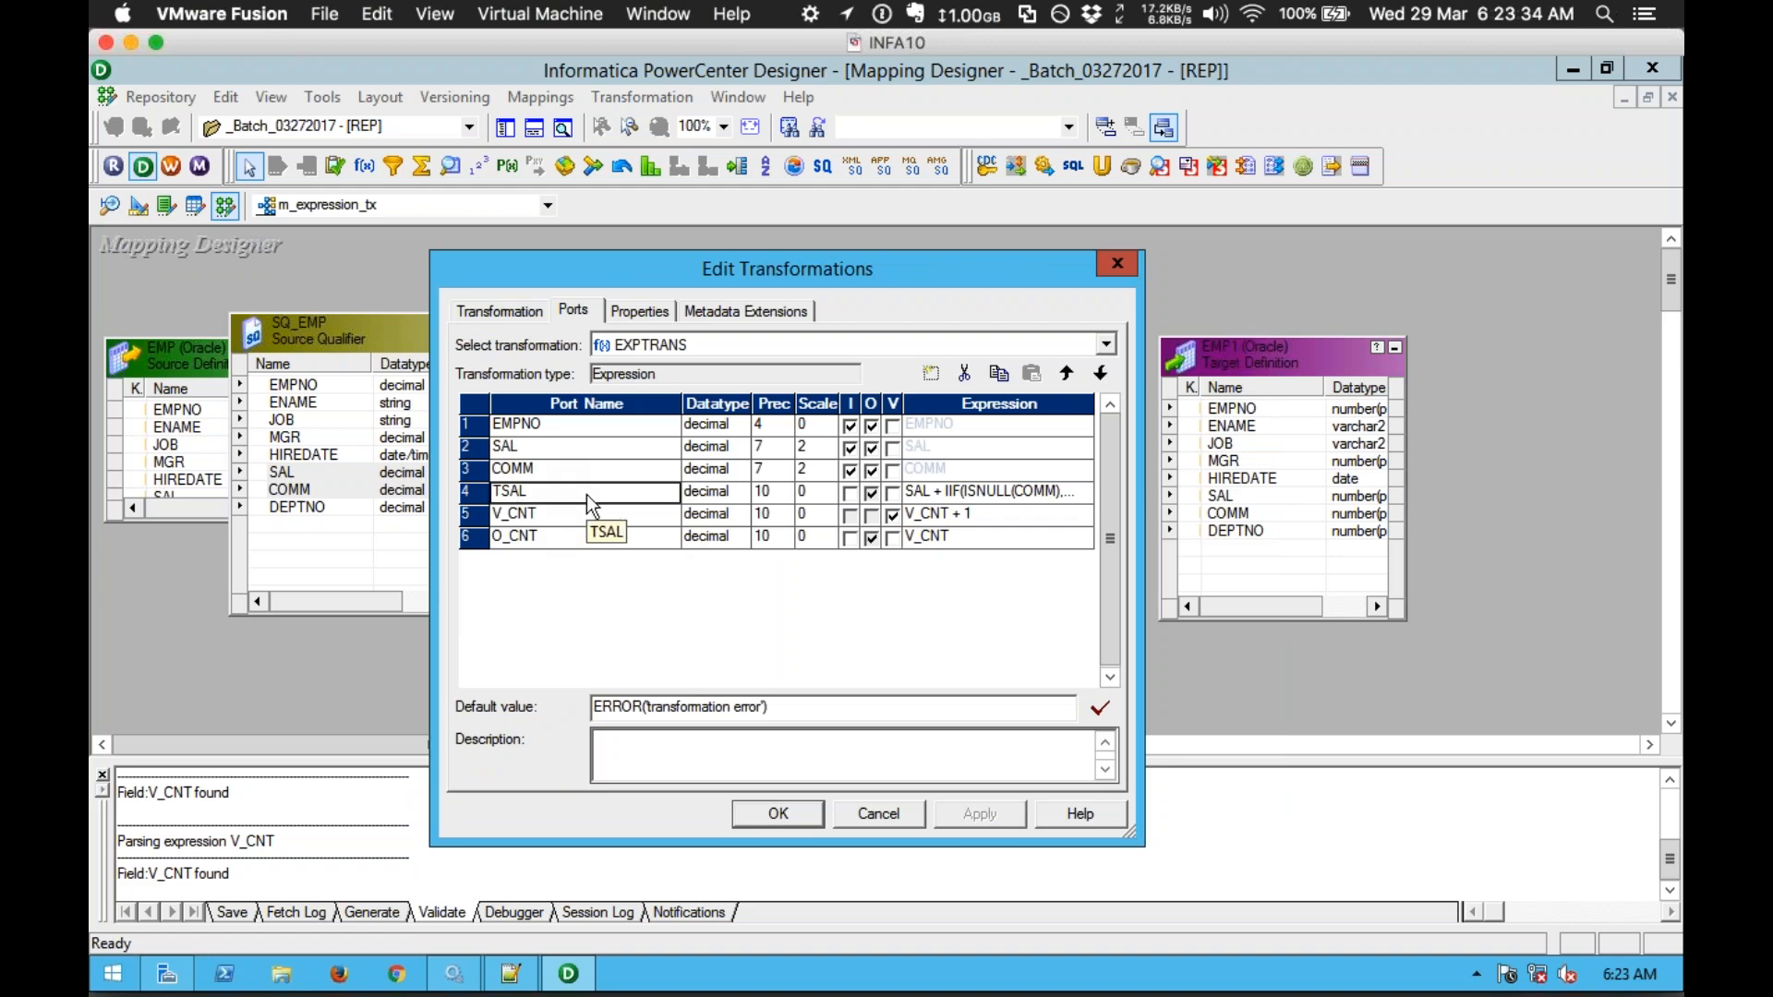
left_click(1075, 489)
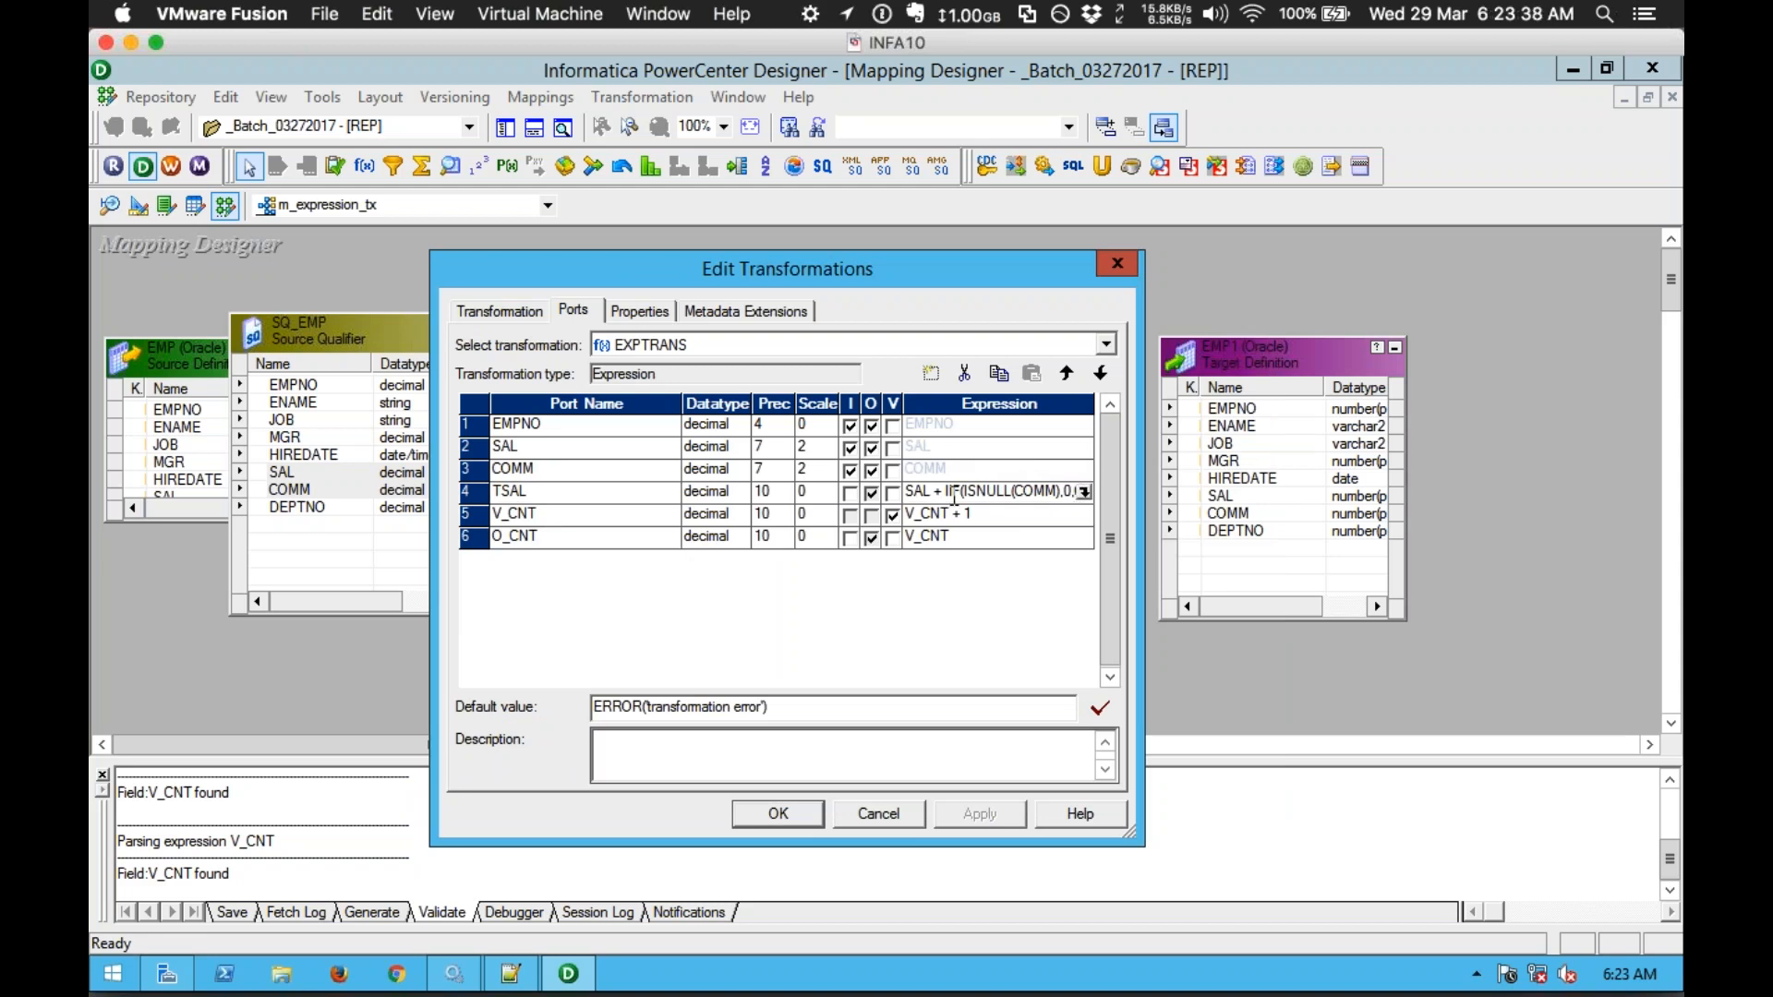
left_click(607, 497)
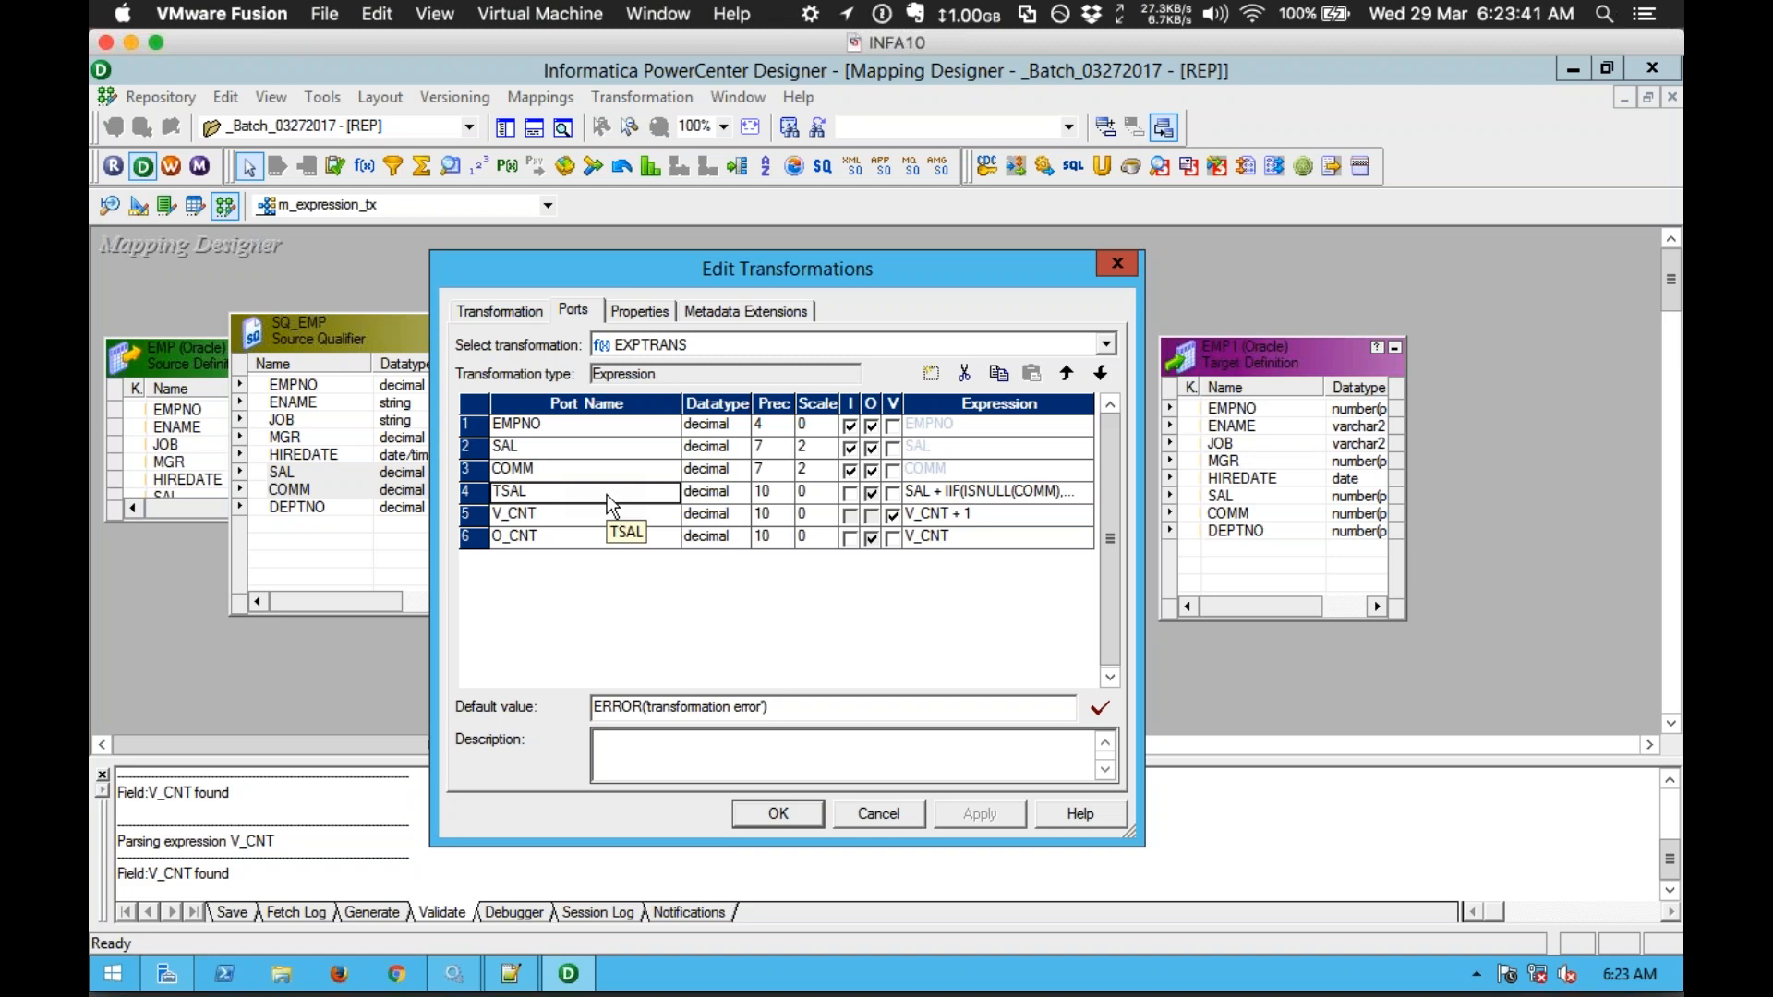
left_click(601, 542)
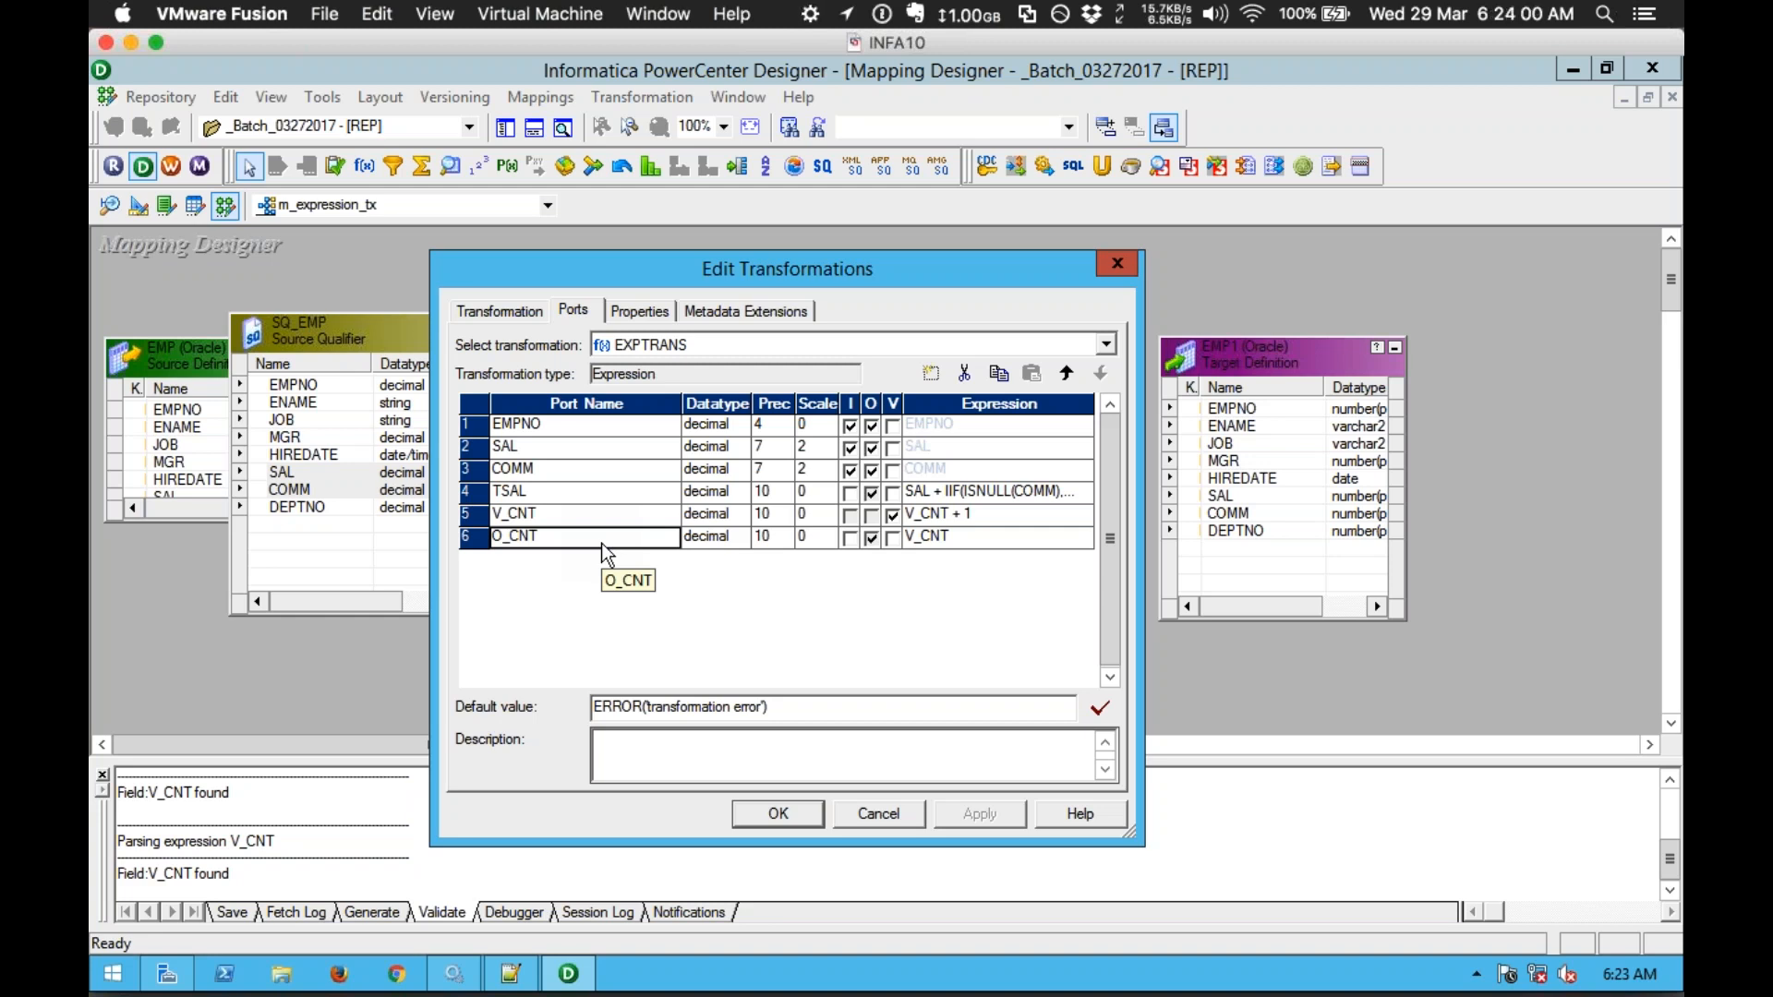
left_click(594, 489)
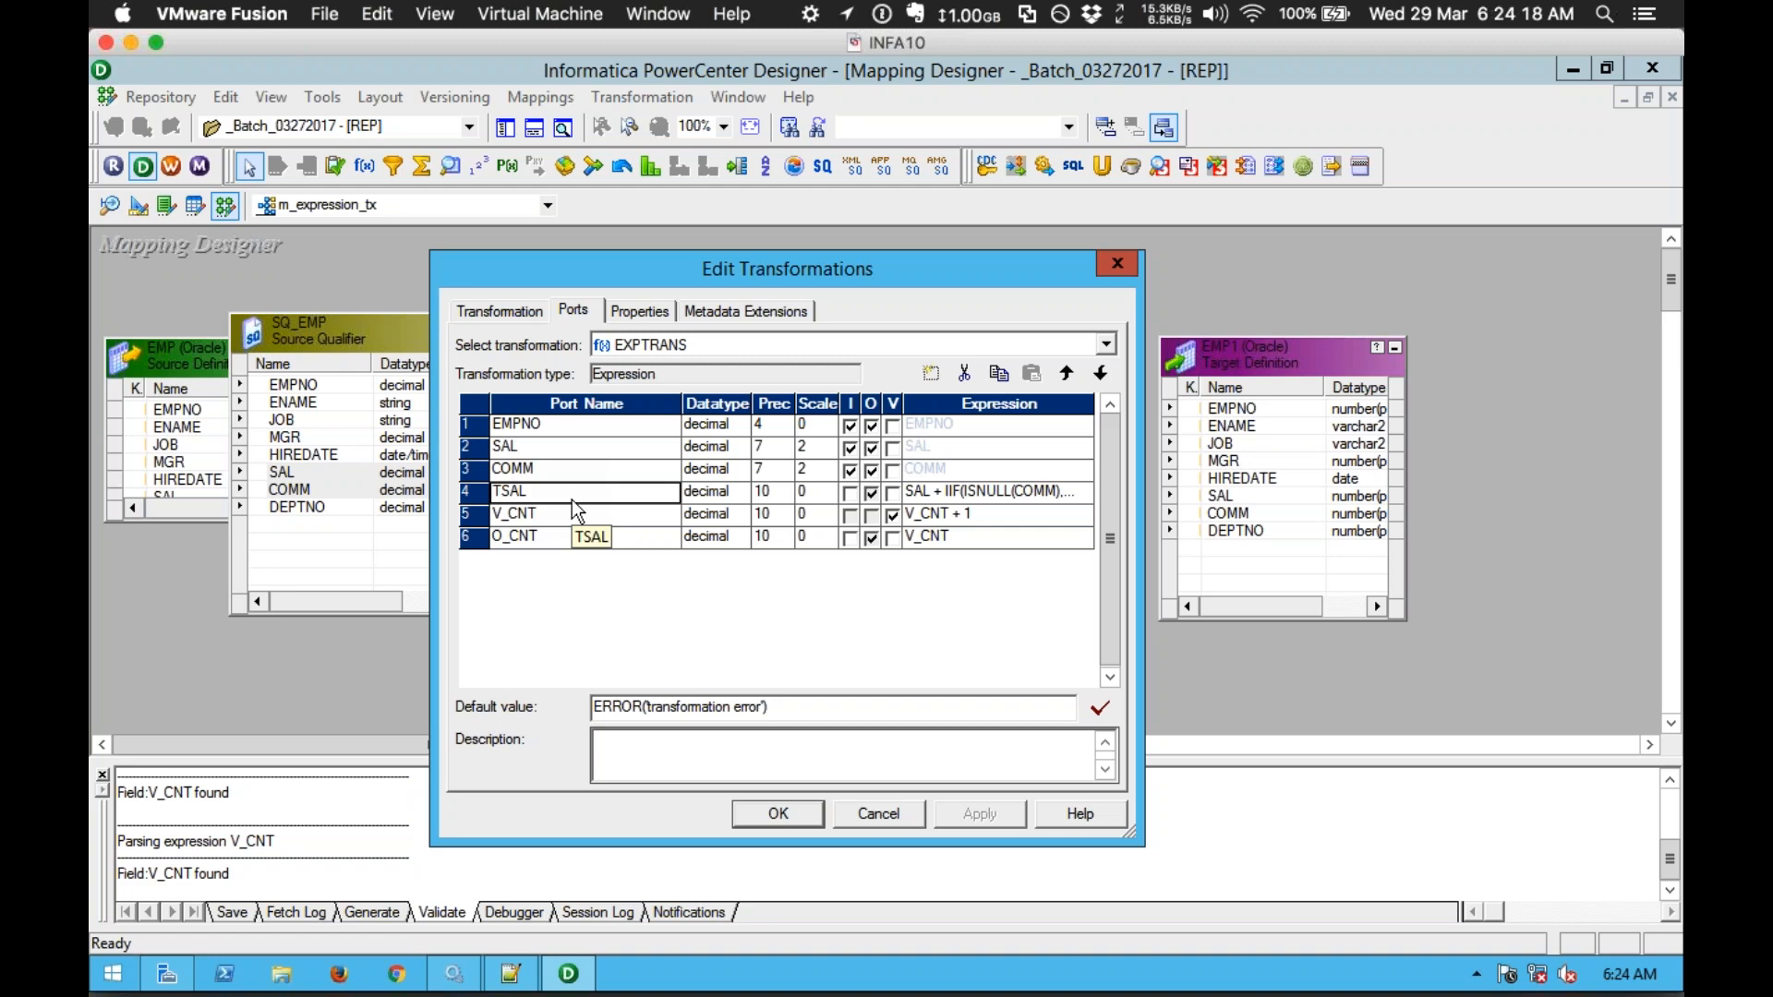
left_click(585, 536)
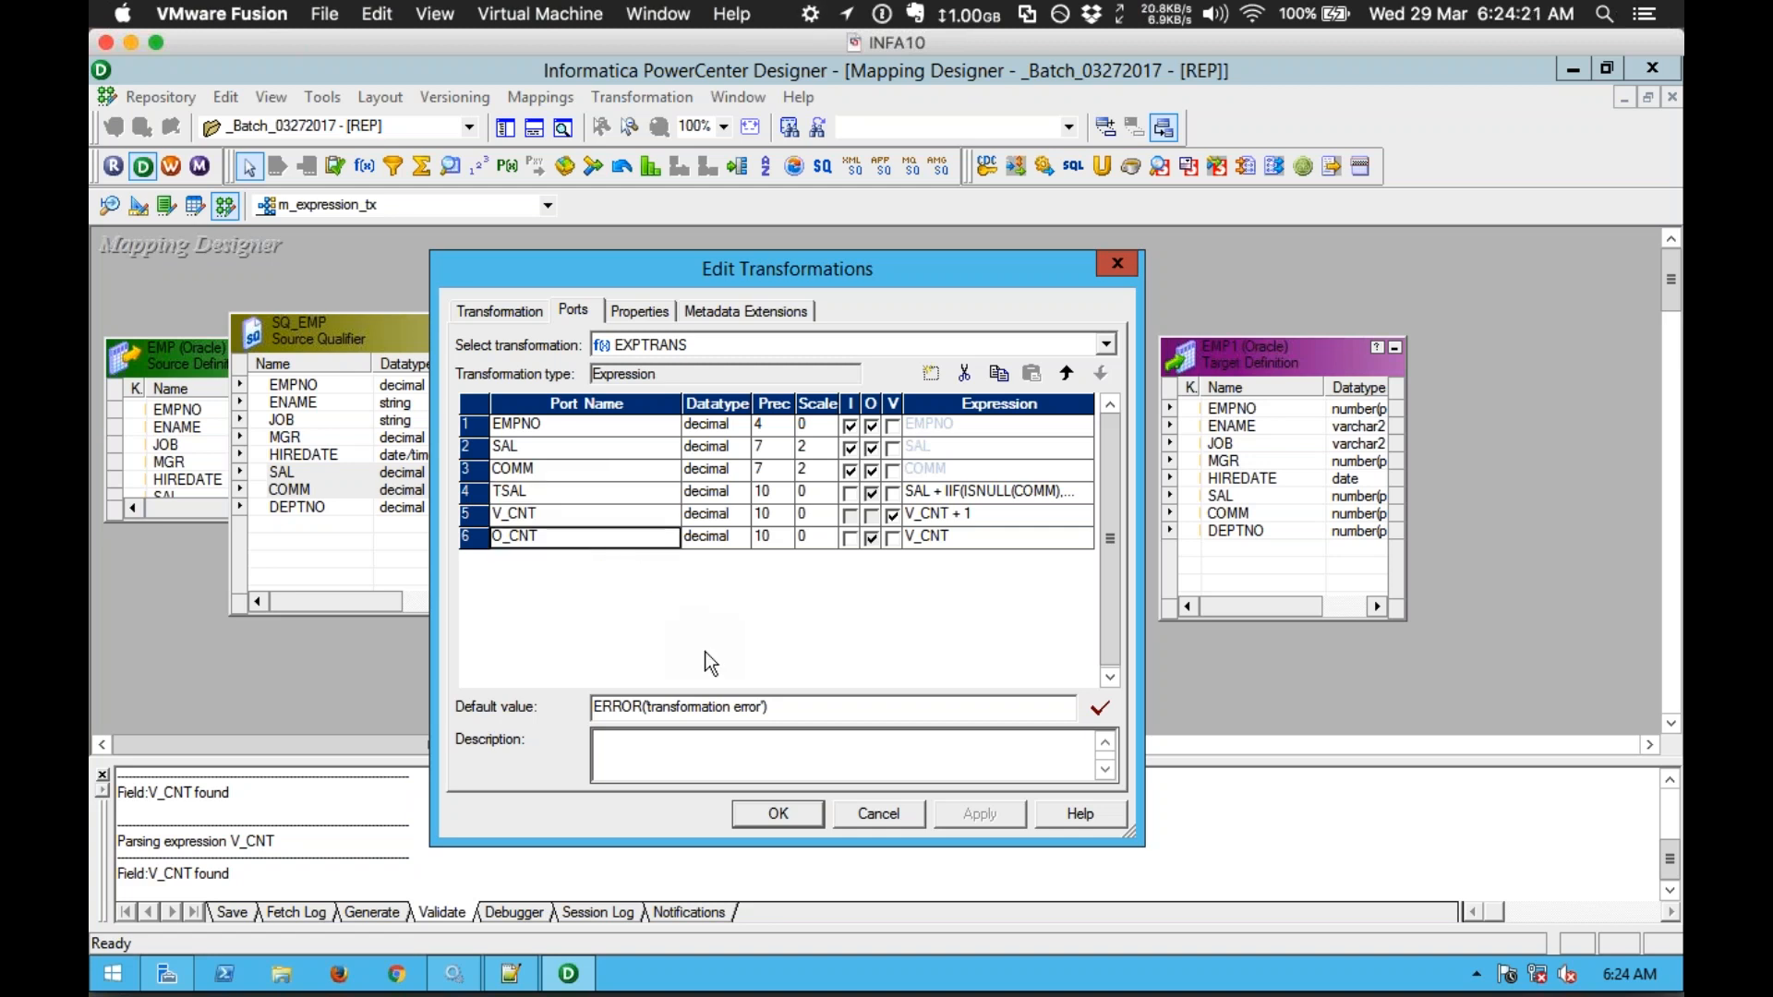
left_click_drag(792, 707, 591, 708)
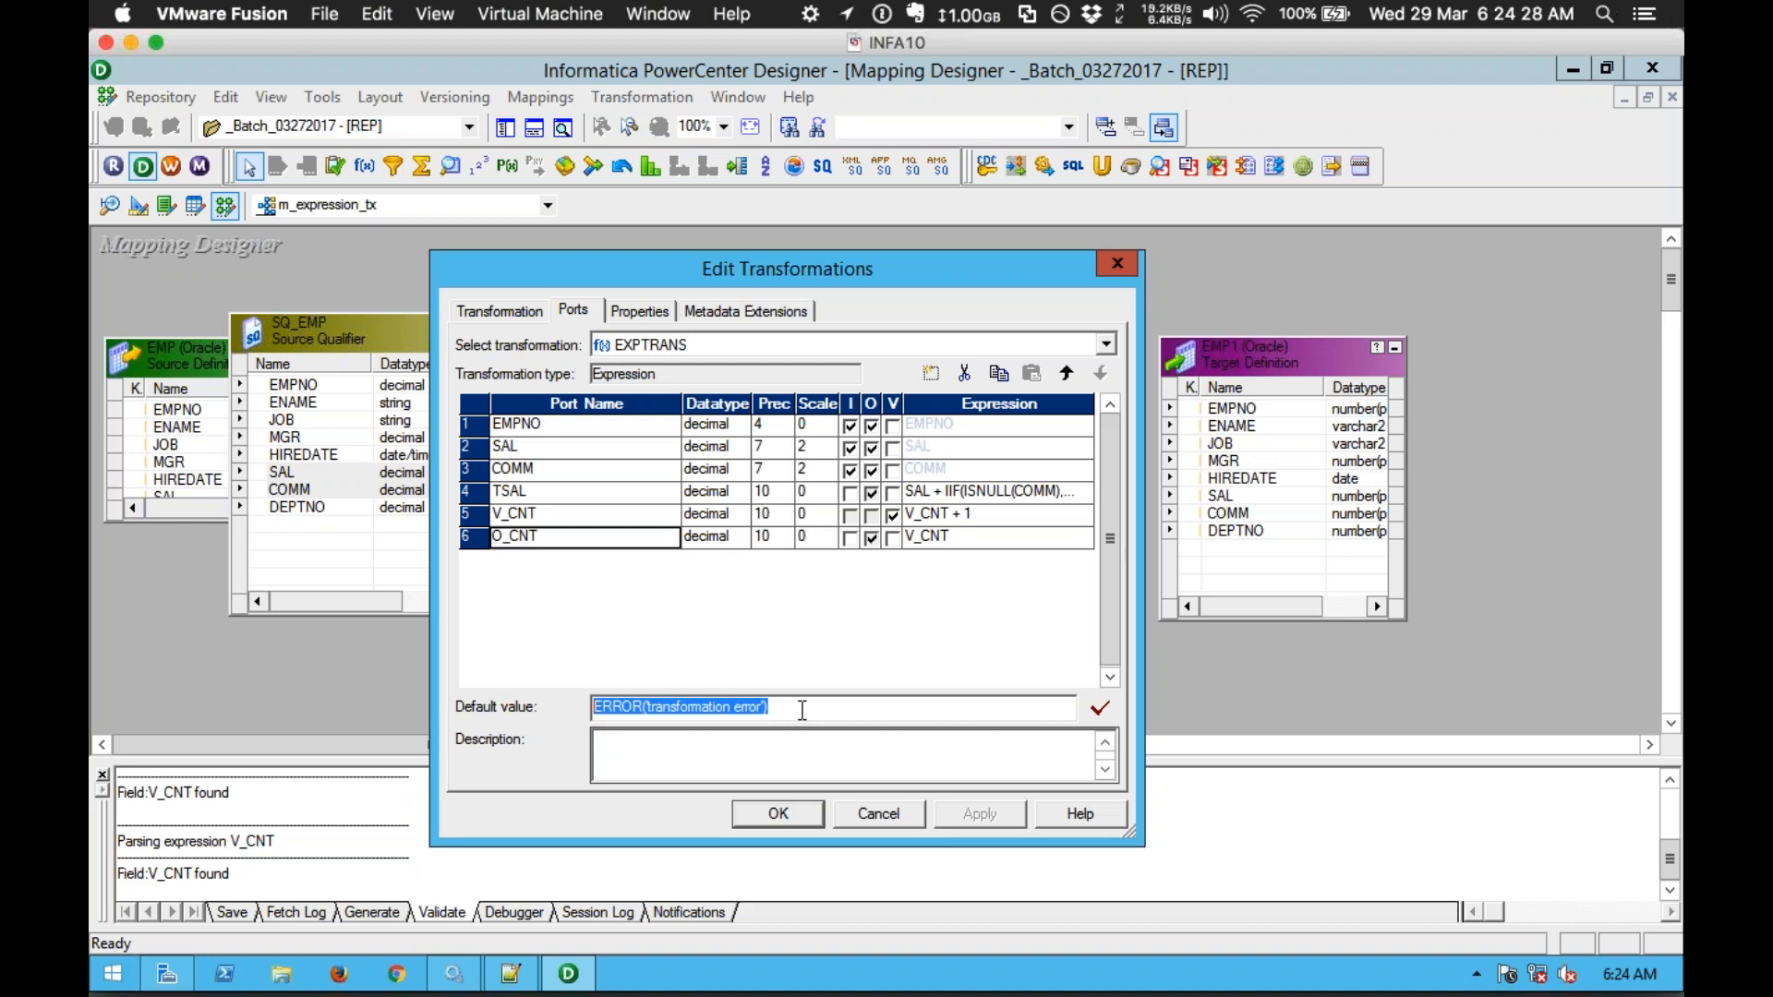
left_click(646, 511)
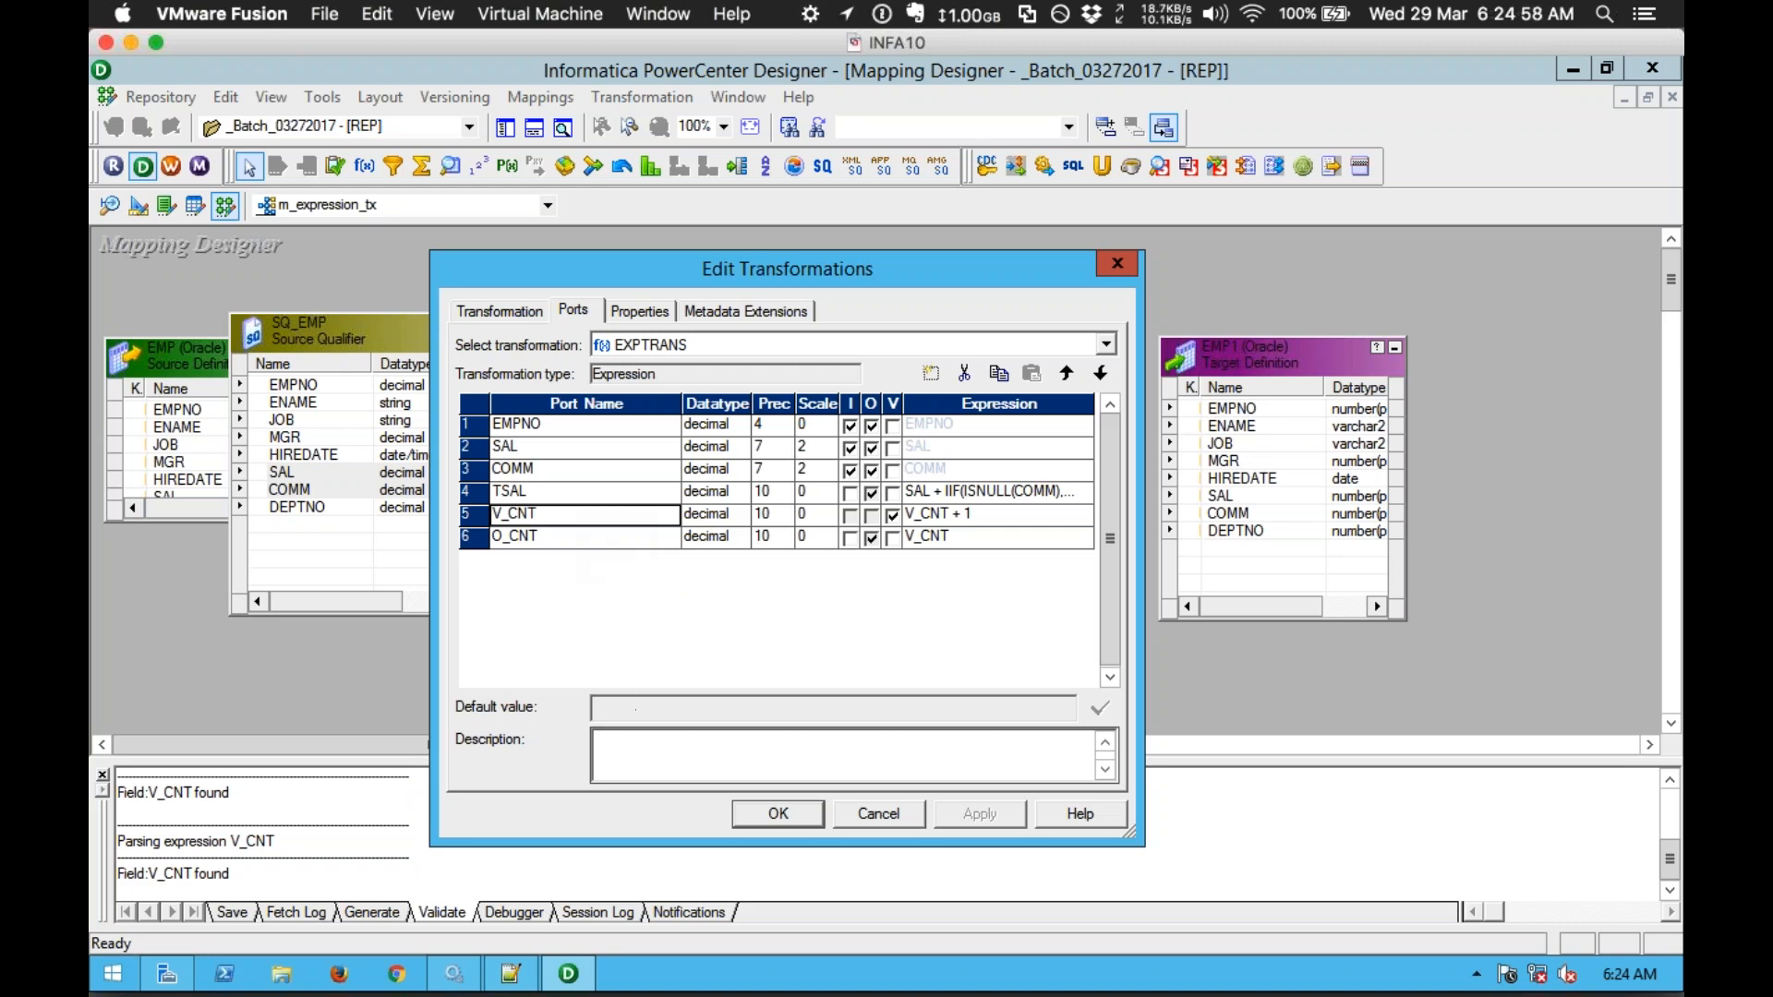
Step: Switch to the Notepad++ window holding the Expression TX notes
left_click(514, 973)
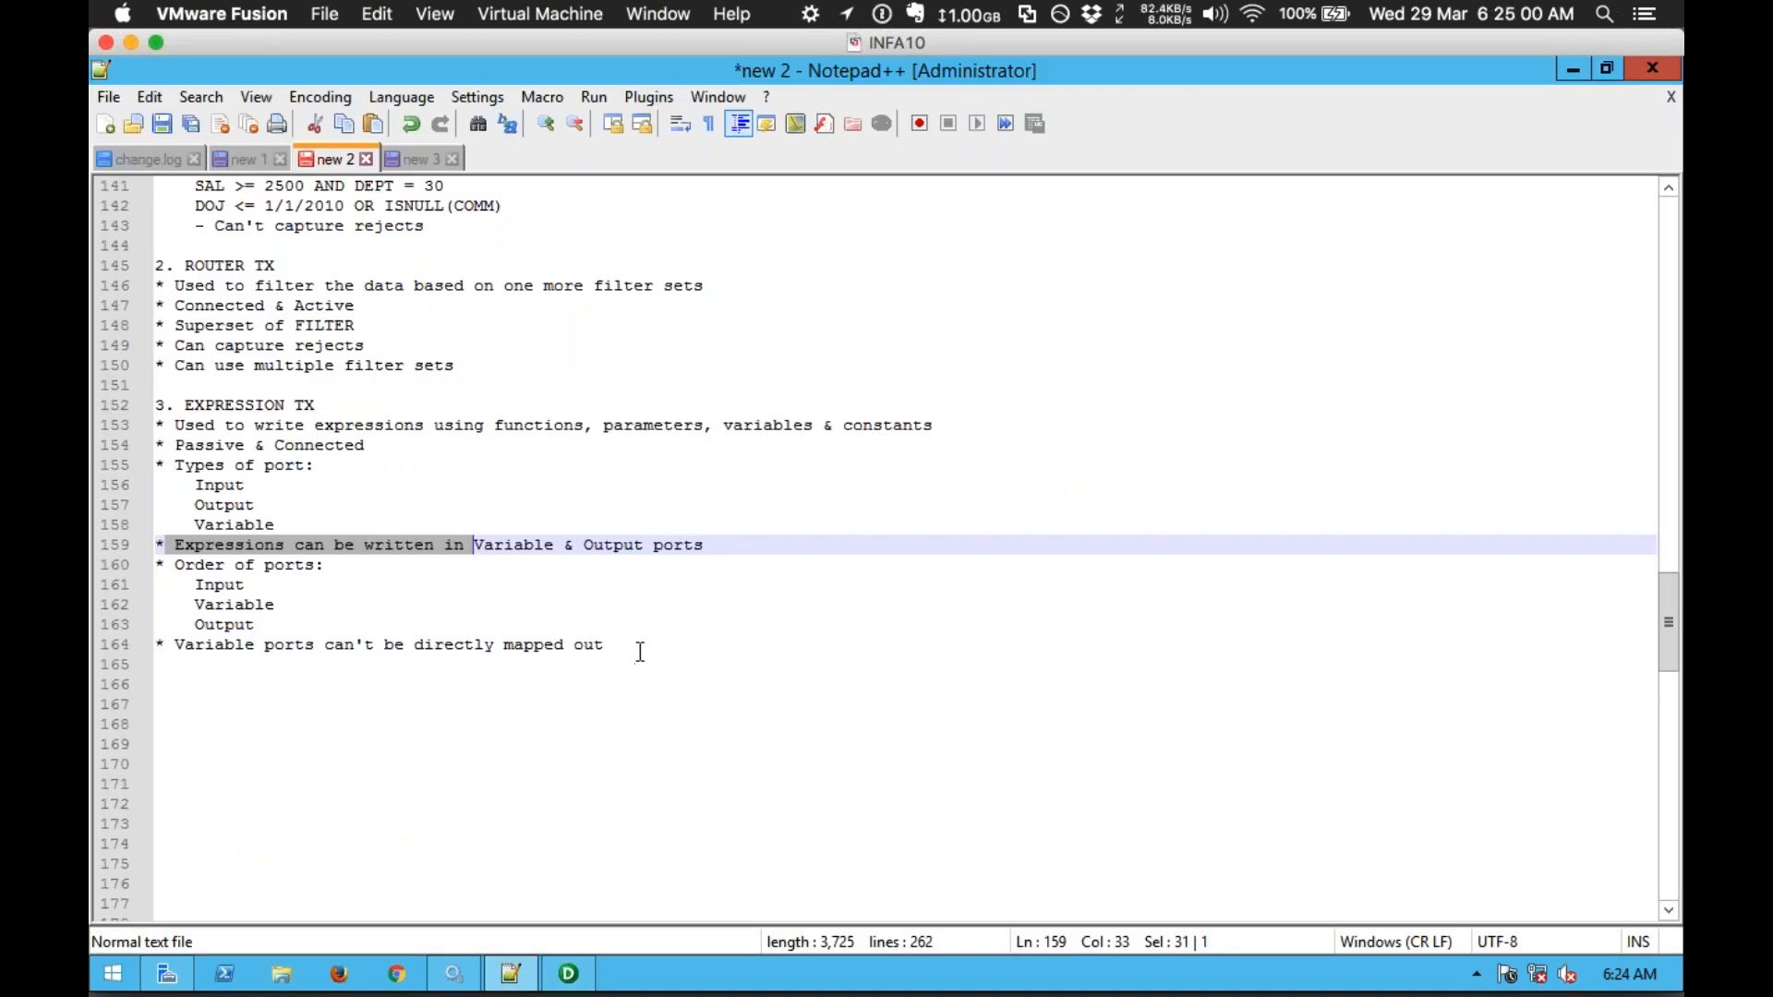
Step: Below the Expression TX notes, add the line 'Numeric - 0'
left_click(641, 646)
key("Down")
key("Return")
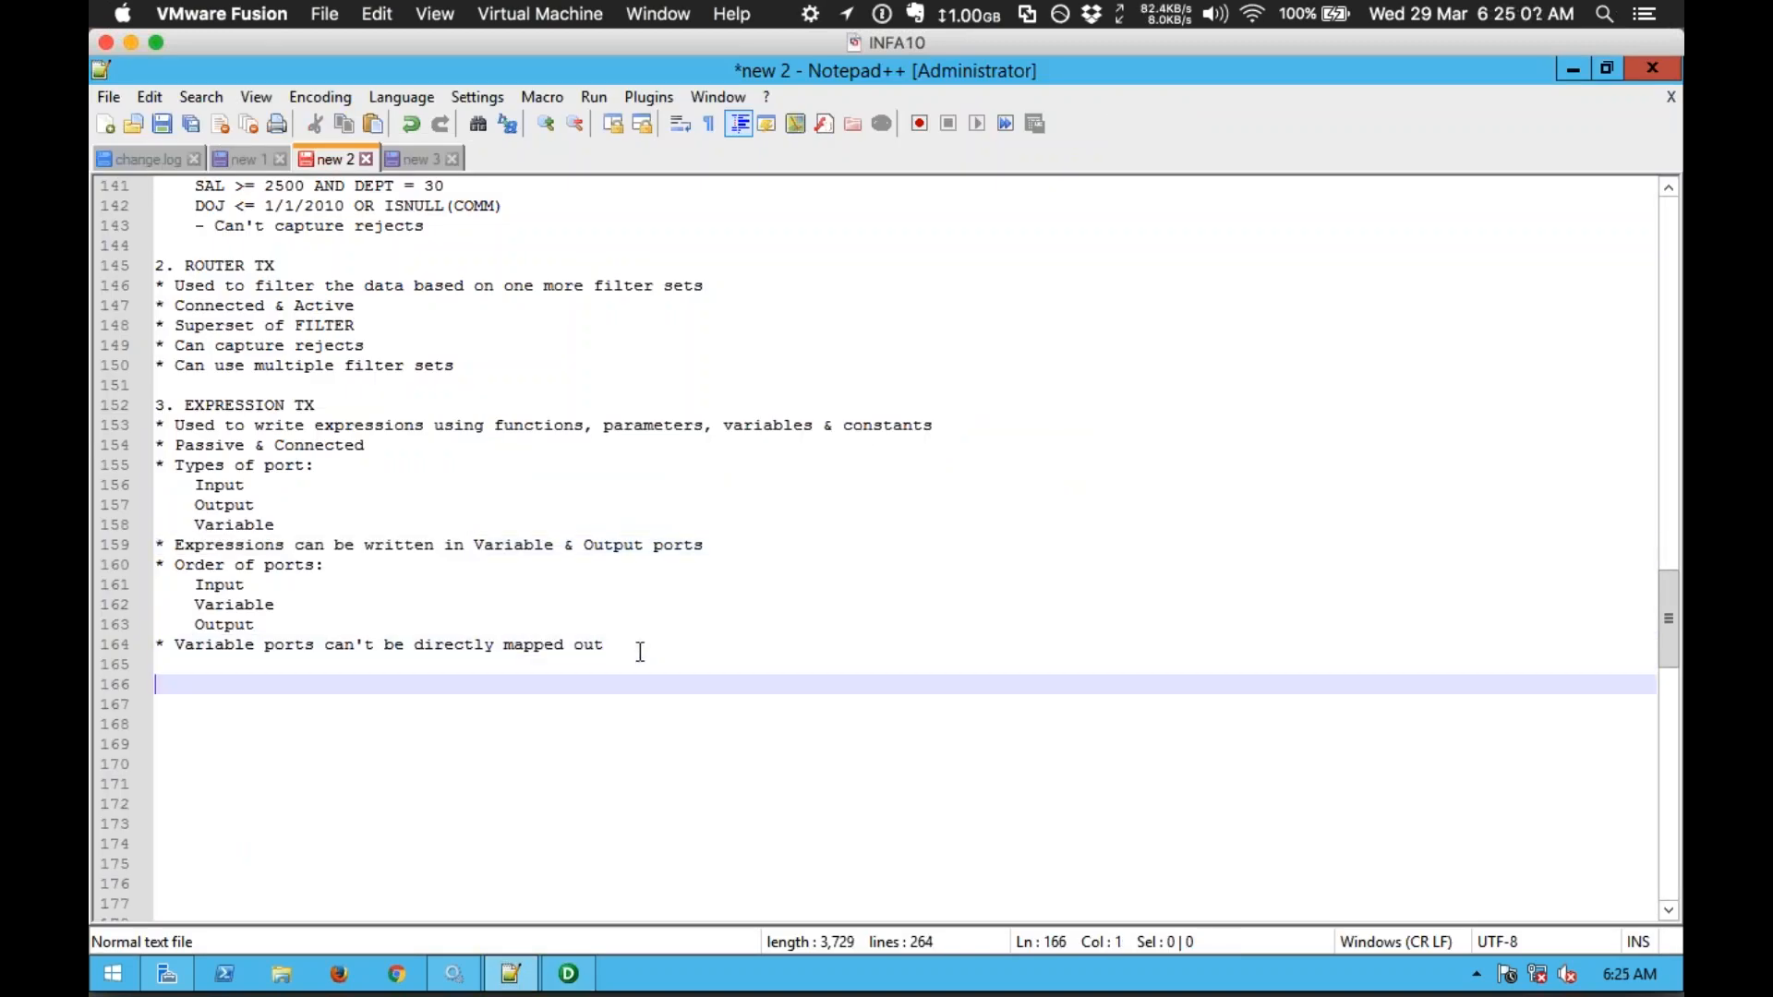
type("nULLL")
key("BackSpace")
key("BackSpace")
key("BackSpace")
key("BackSpace")
key("BackSpace")
type("nU")
key("BackSpace")
key("BackSpace")
type("nUL")
key("BackSpace")
key("BackSpace")
key("BackSpace")
type("Numeric - 0")
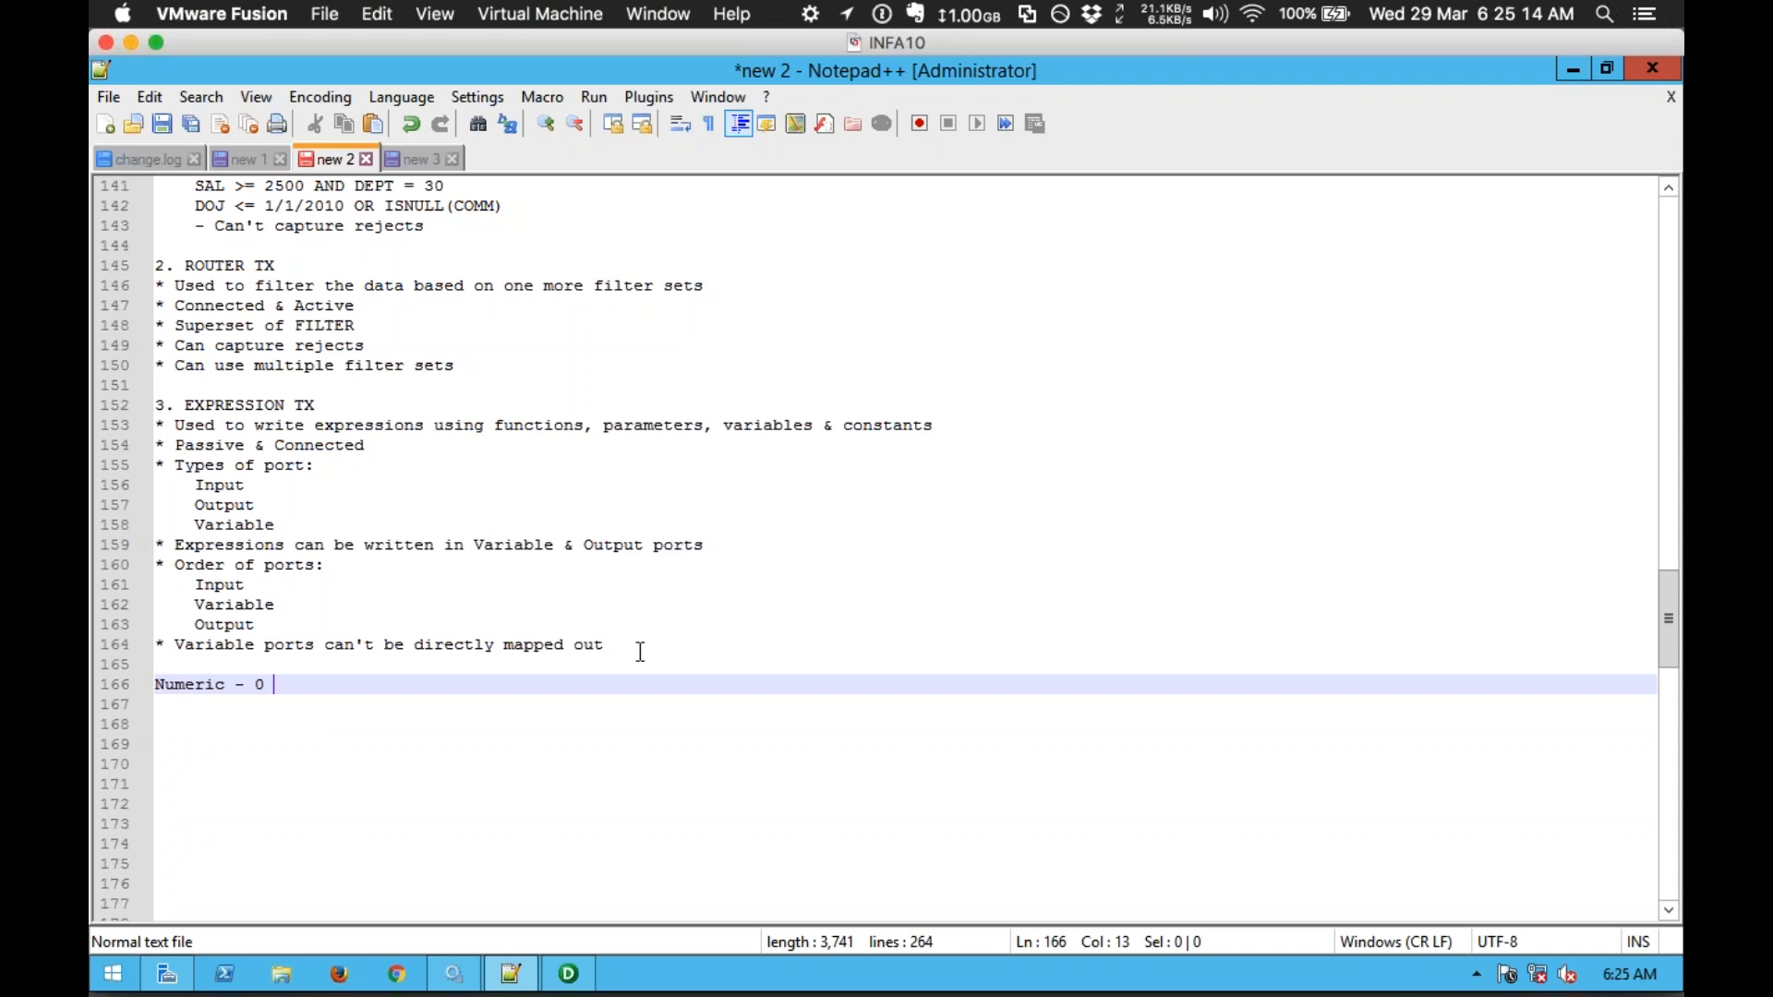
Step: Add the lines 'String = empty string' and 'Date - 1/1/1753', then return to Designer
key("Return")
type("String = empty string")
key("Return")
type("Date - ")
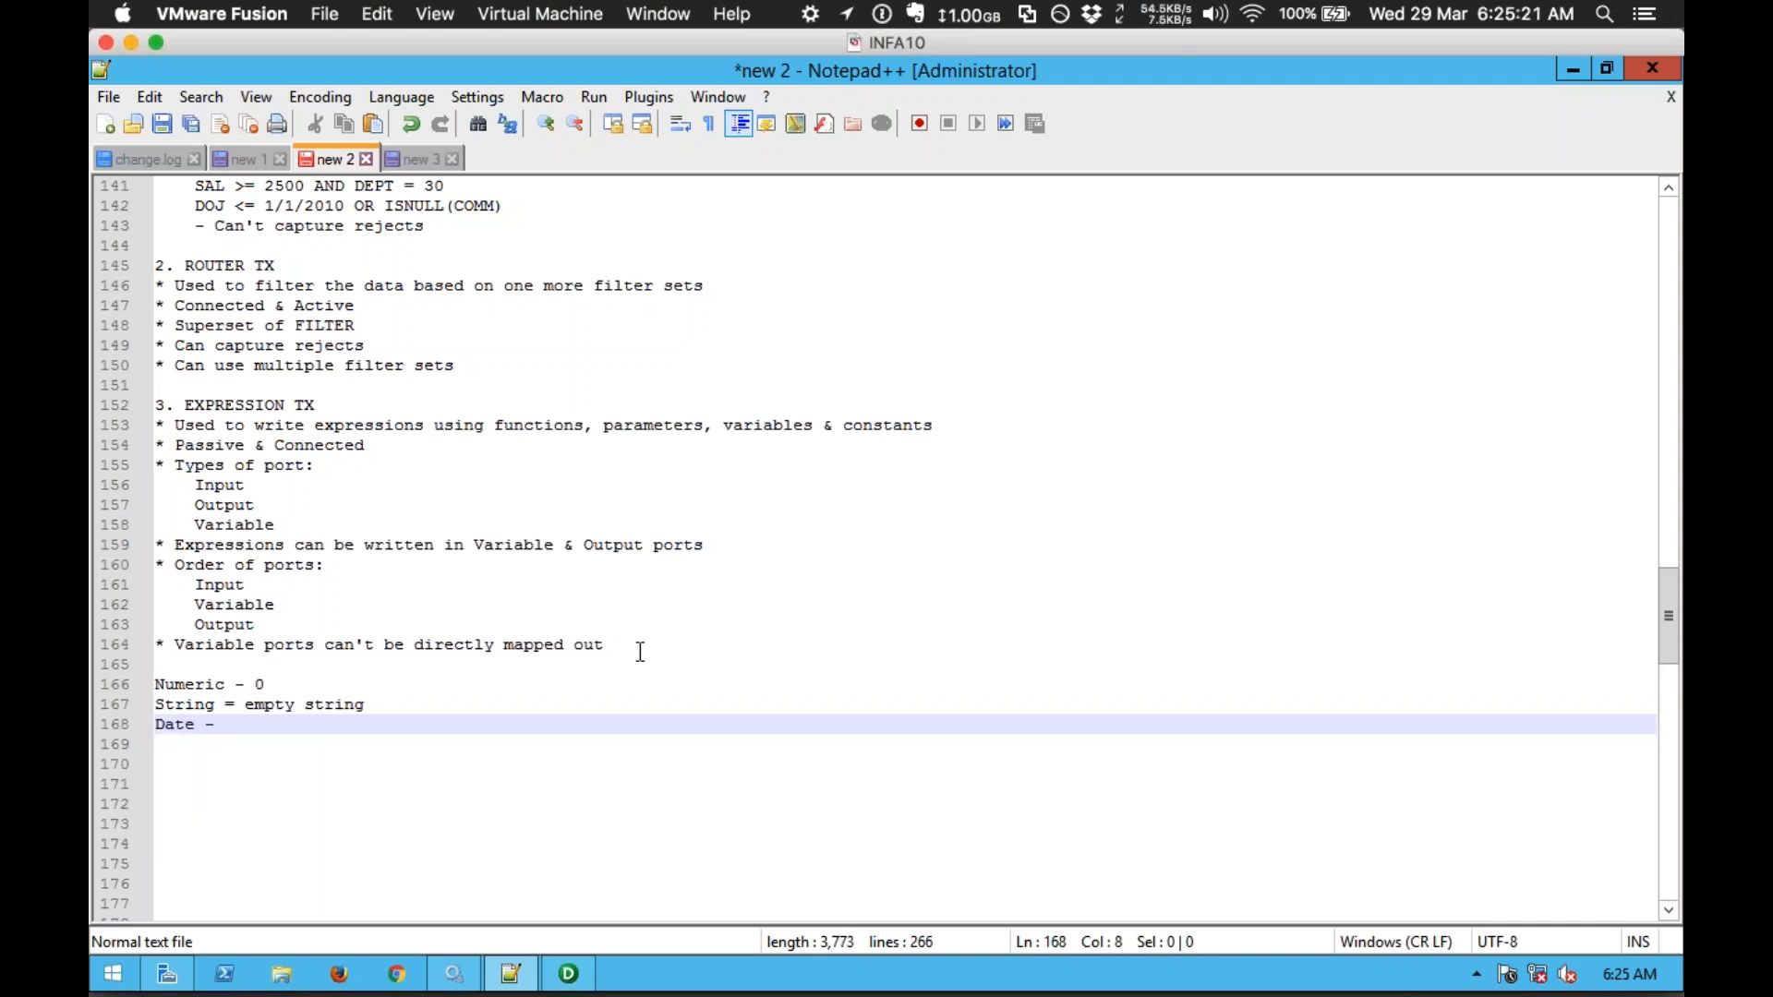
type("1/1/1753")
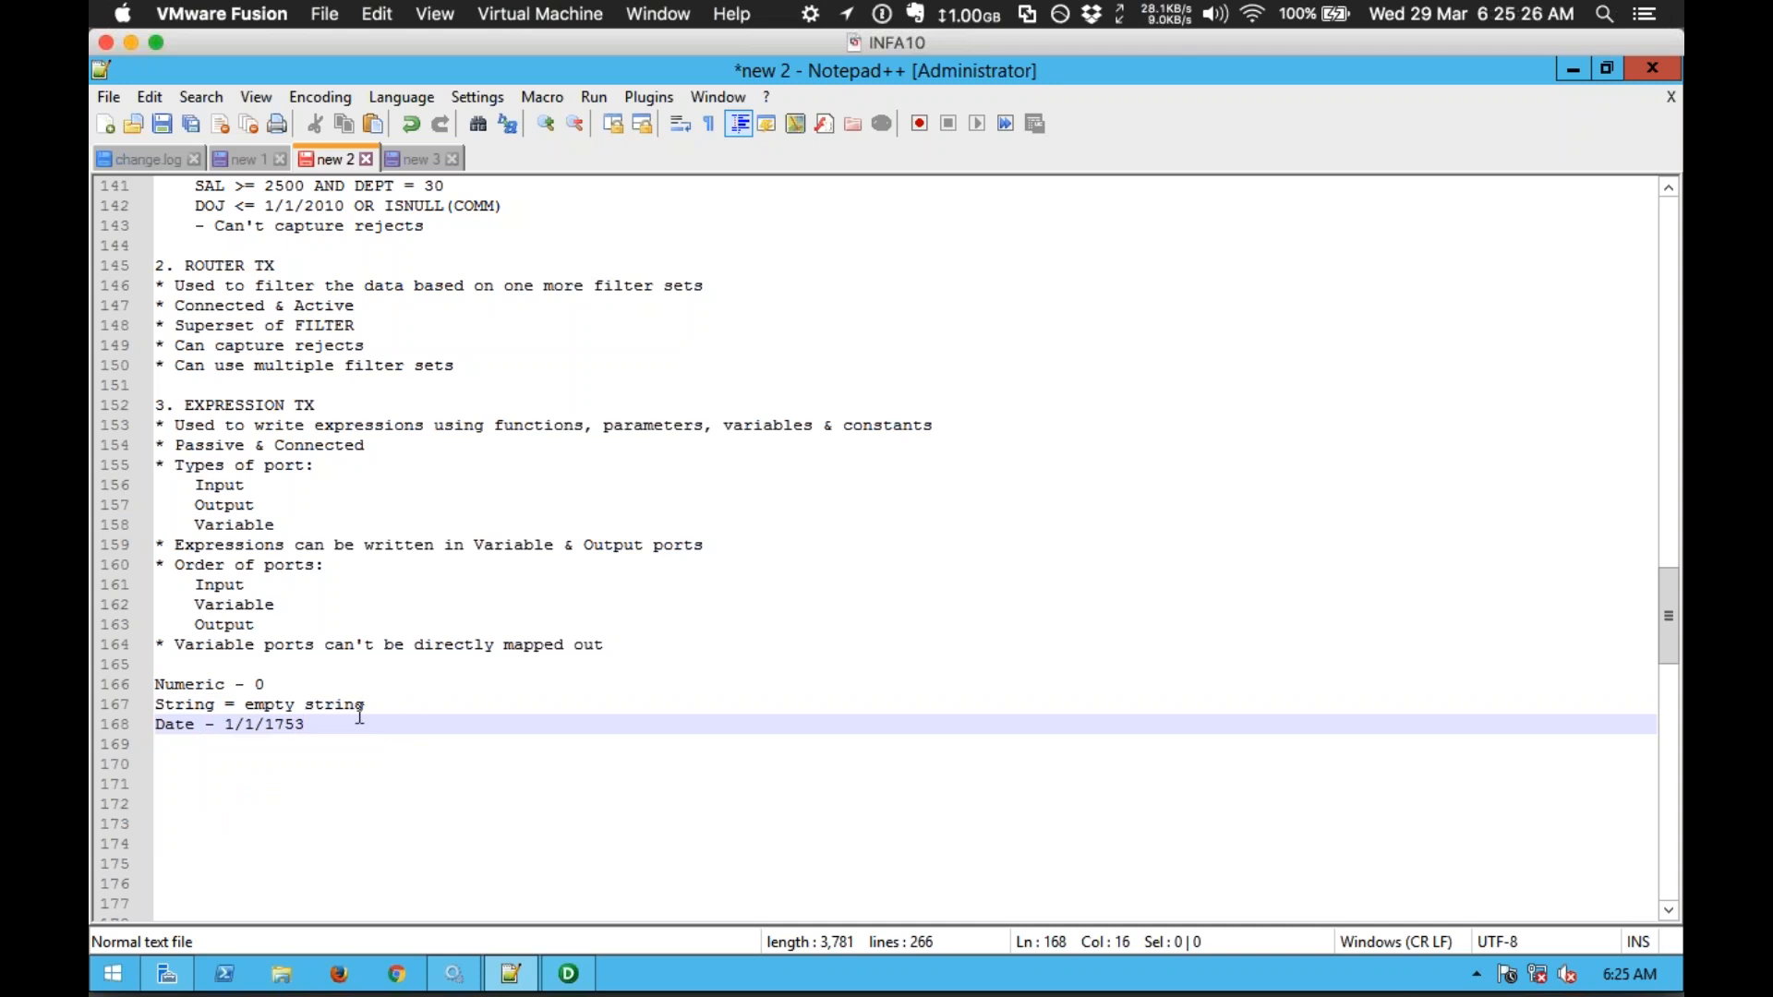
left_click_drag(321, 724, 155, 684)
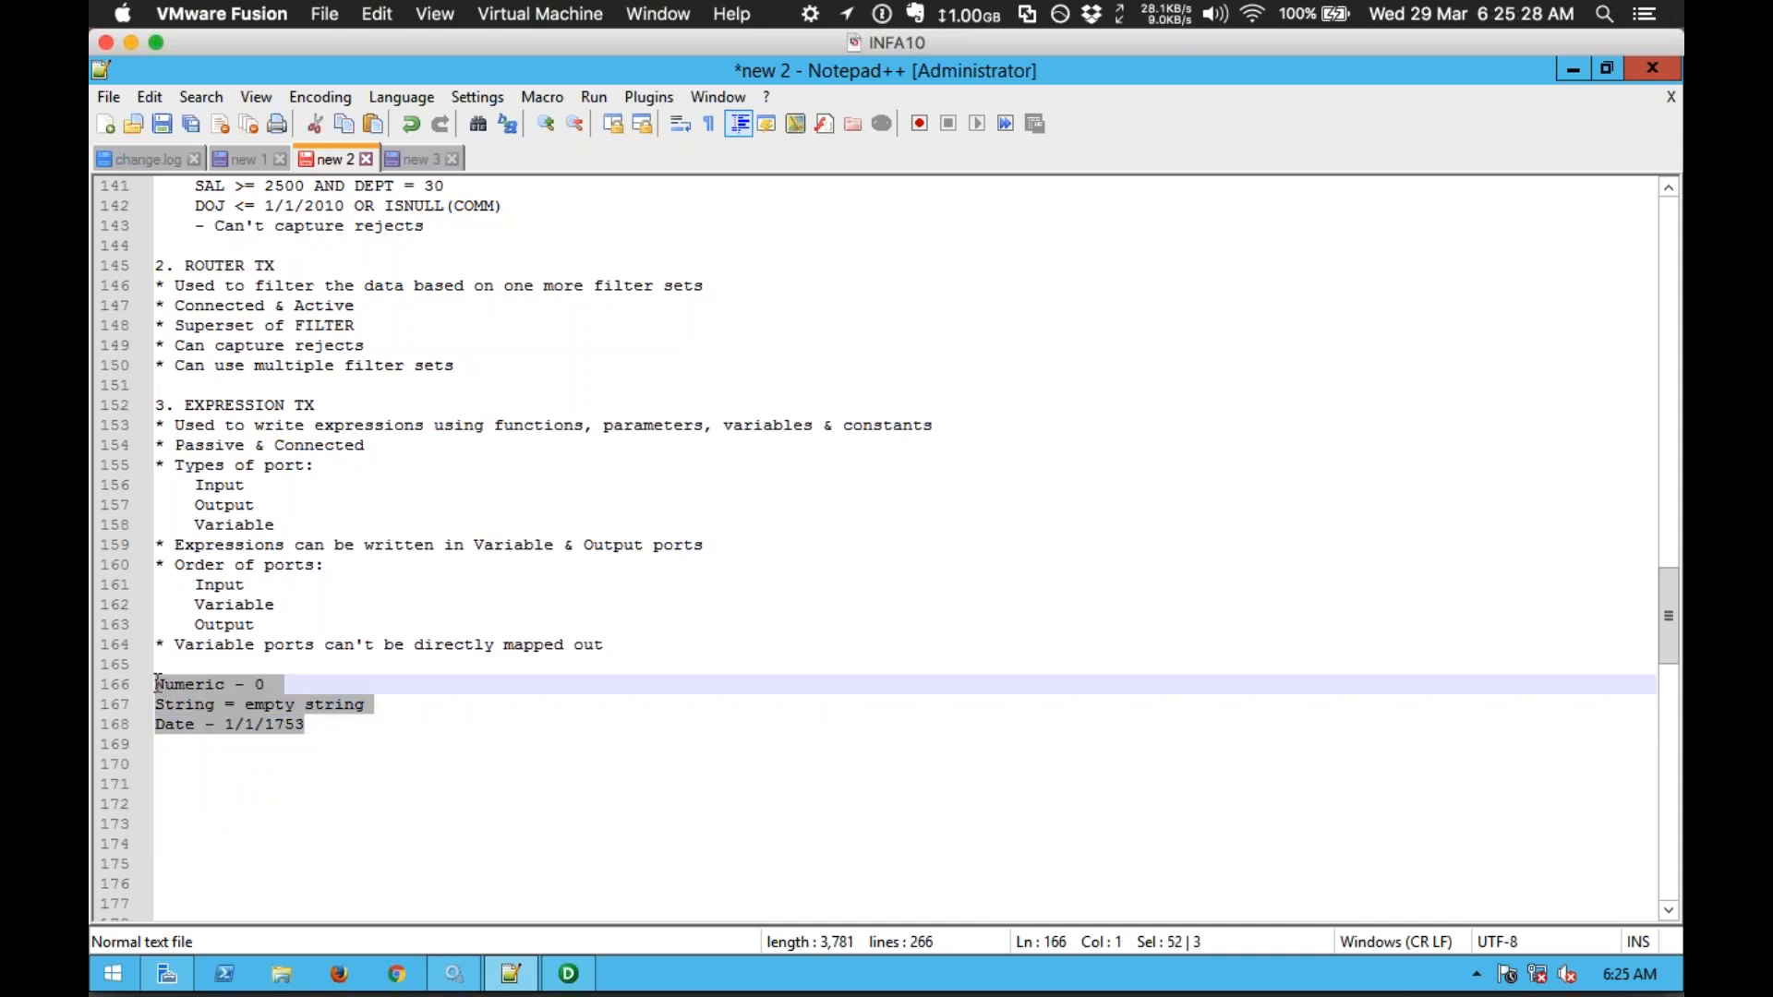
left_click(385, 739)
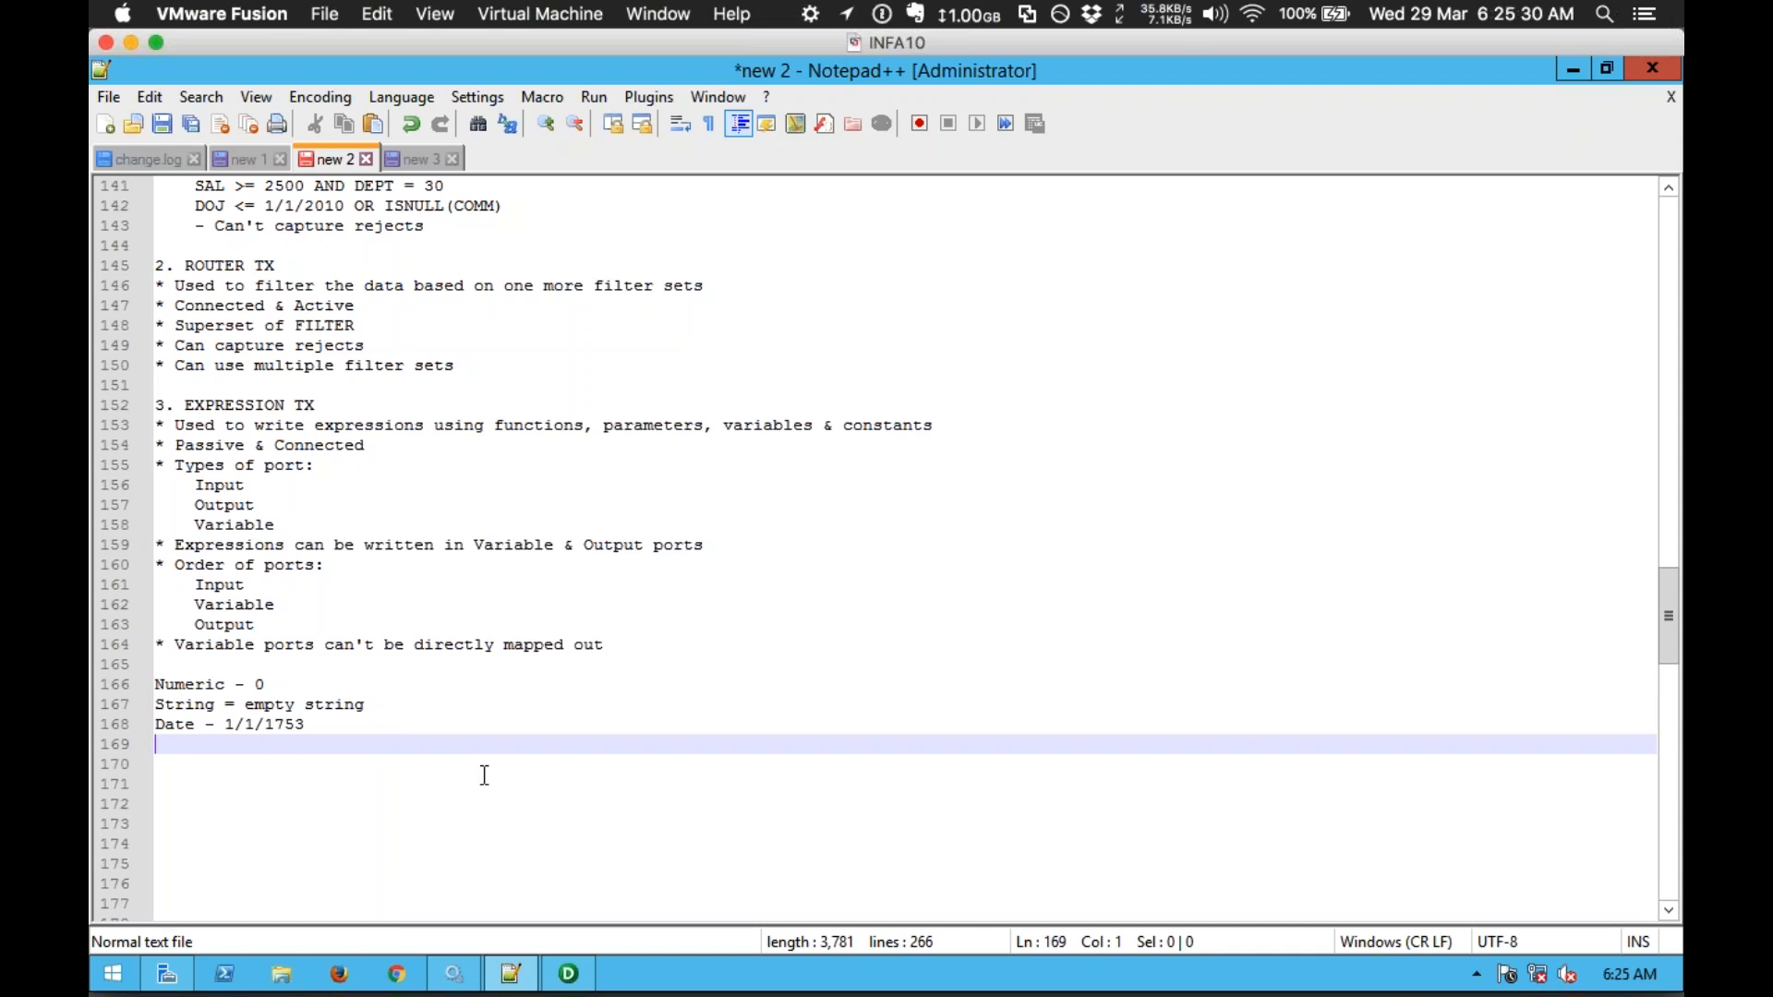
left_click(568, 973)
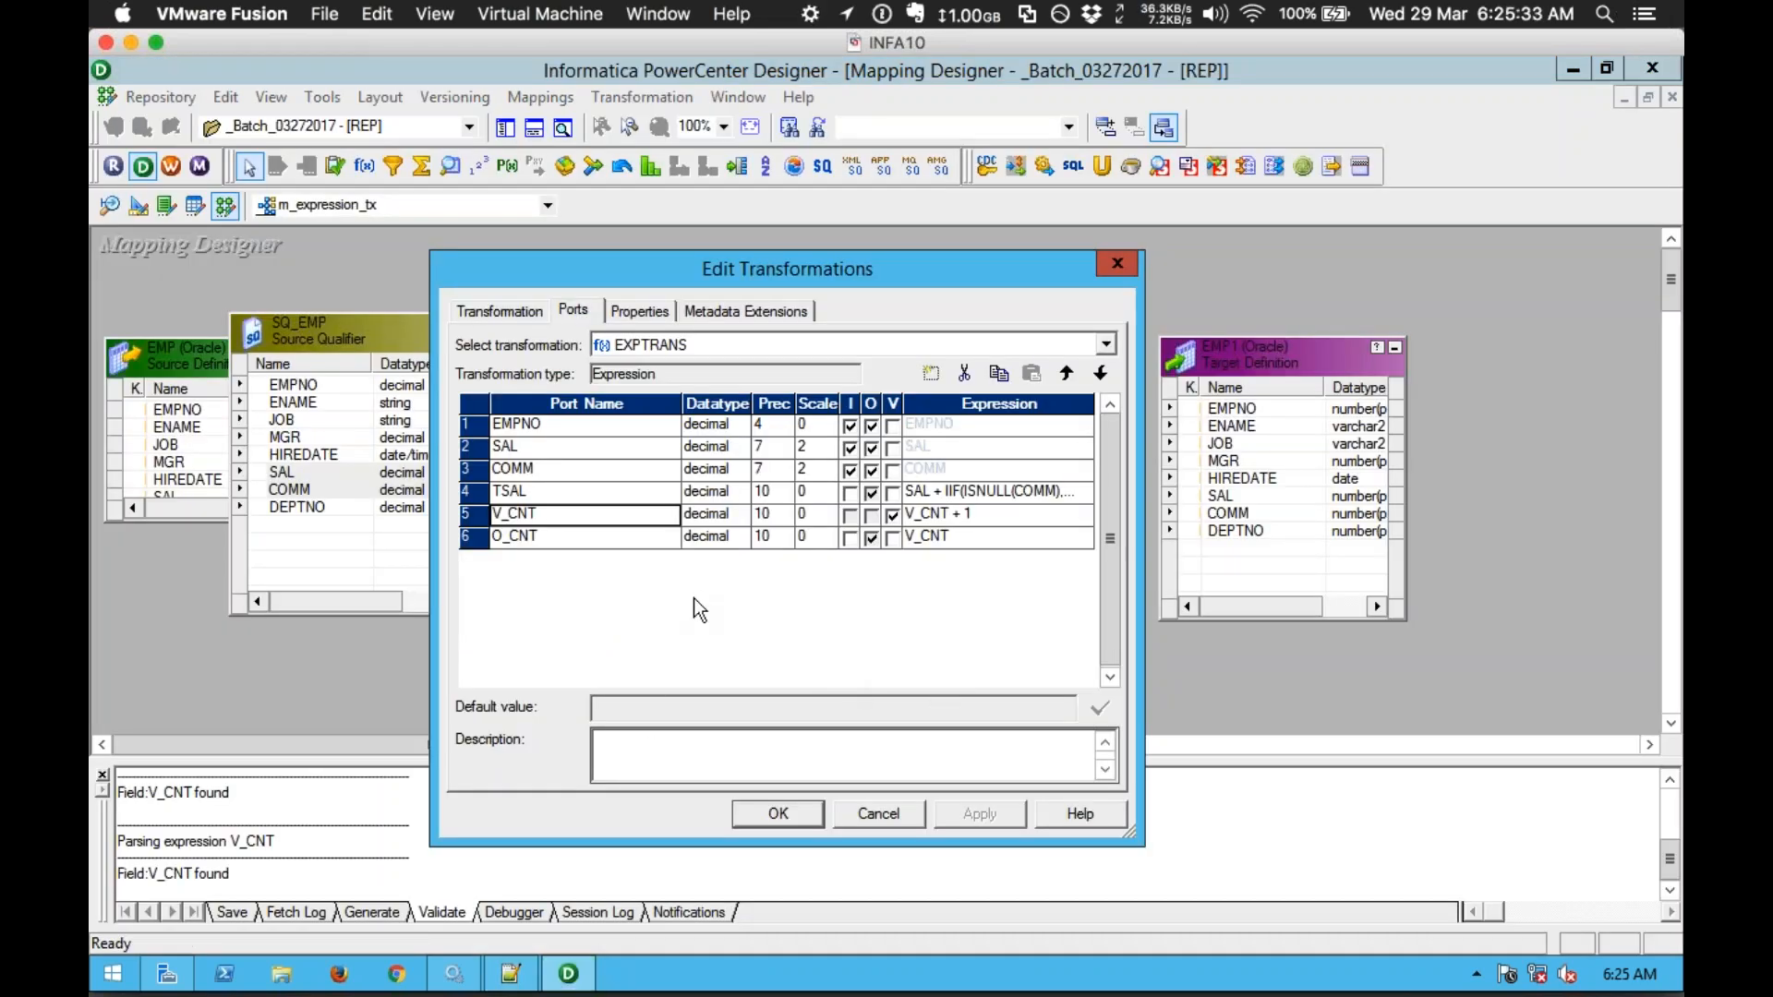
Step: Close Edit Transformations, then resize and reposition the EXPTRANS box on the canvas
left_click(578, 496)
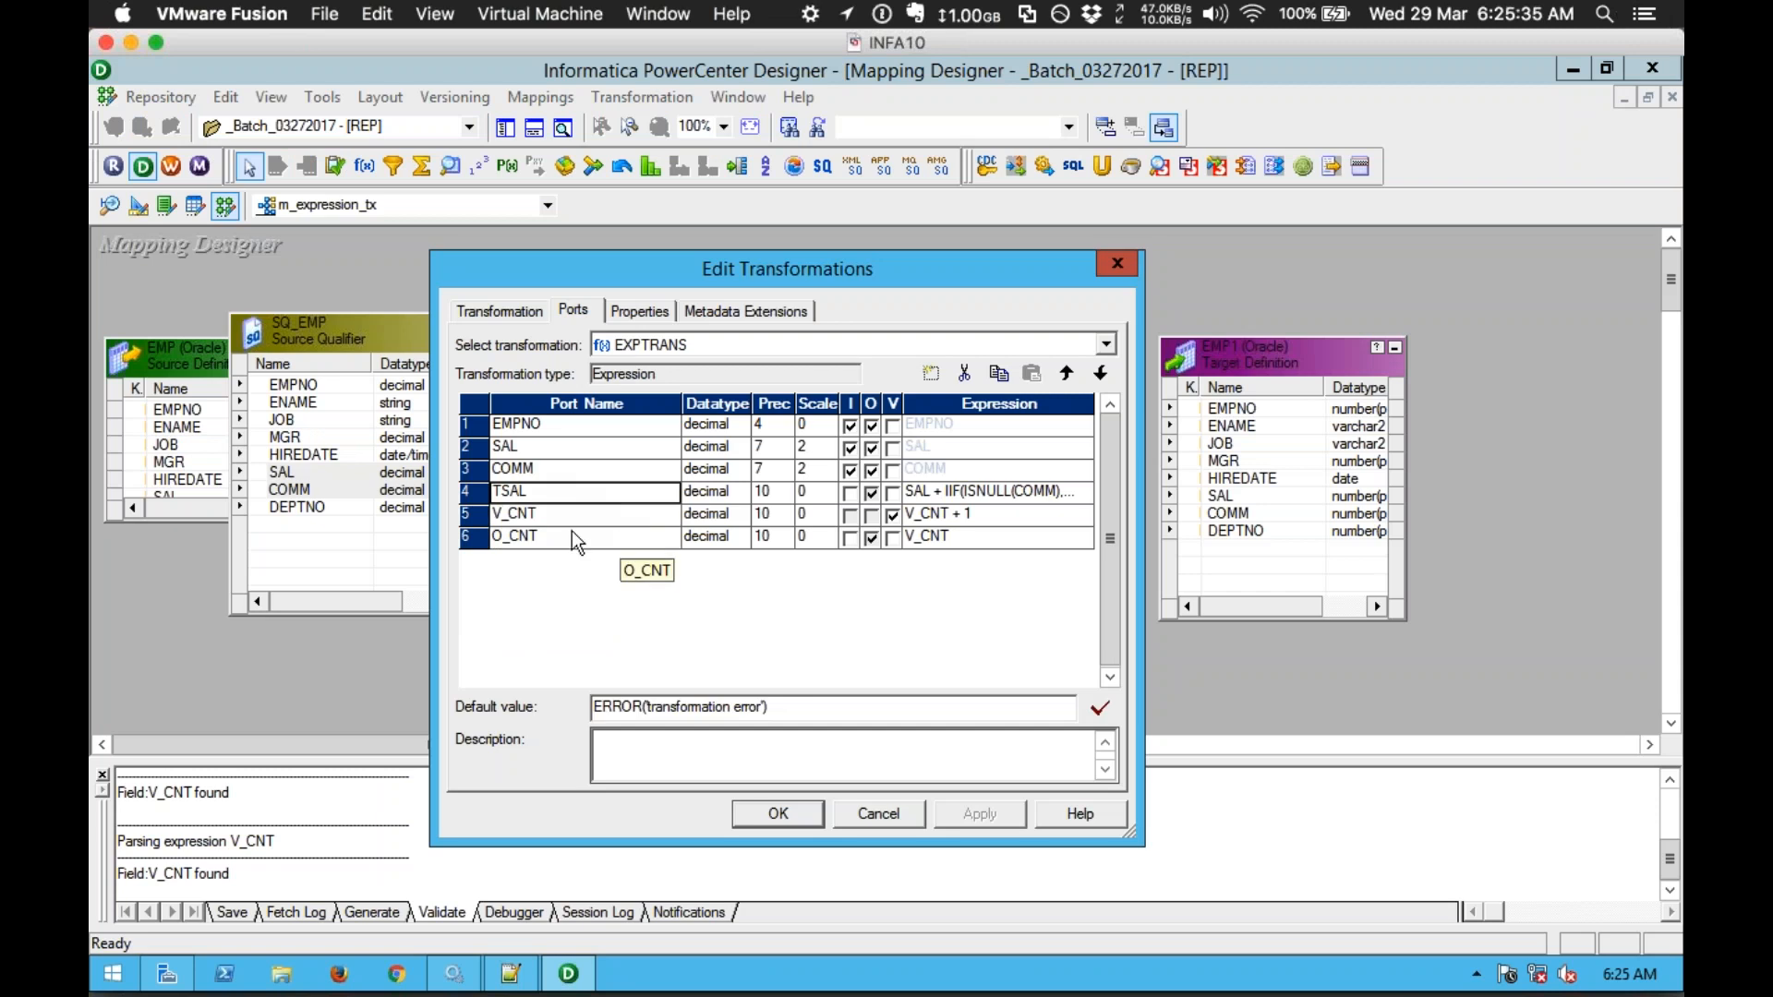
left_click(779, 813)
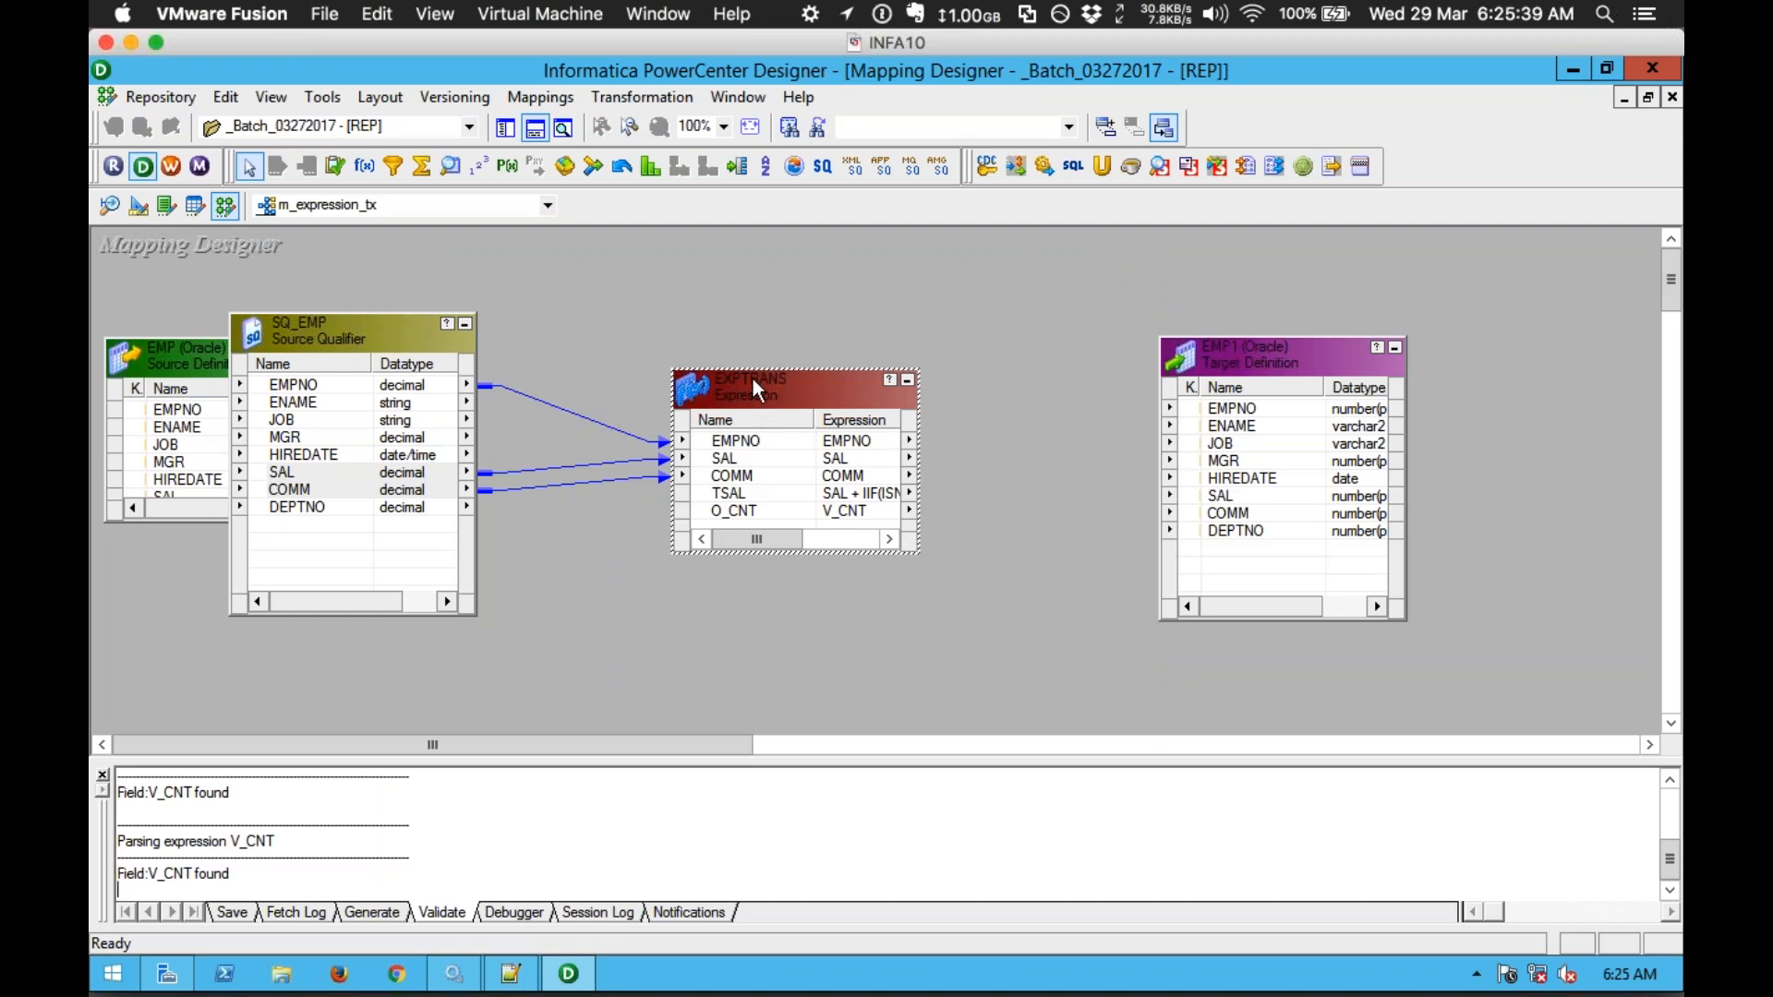
left_click_drag(744, 370, 744, 345)
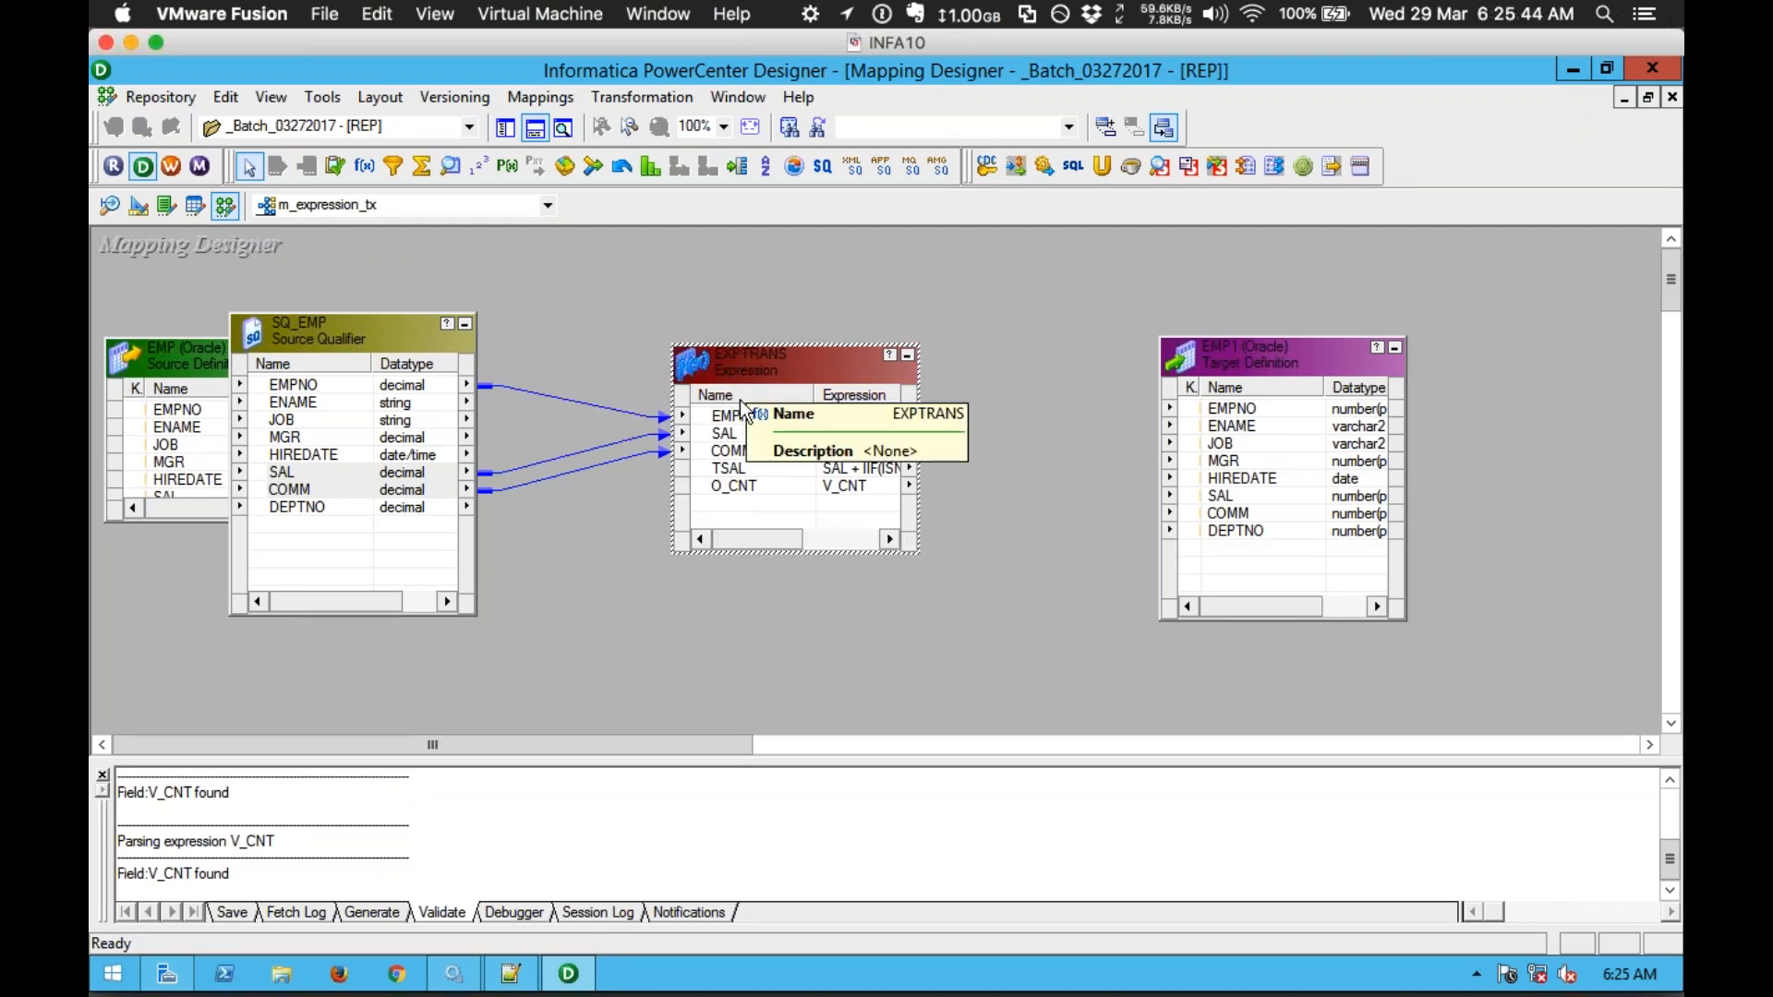
left_click(769, 482)
left_click(772, 508)
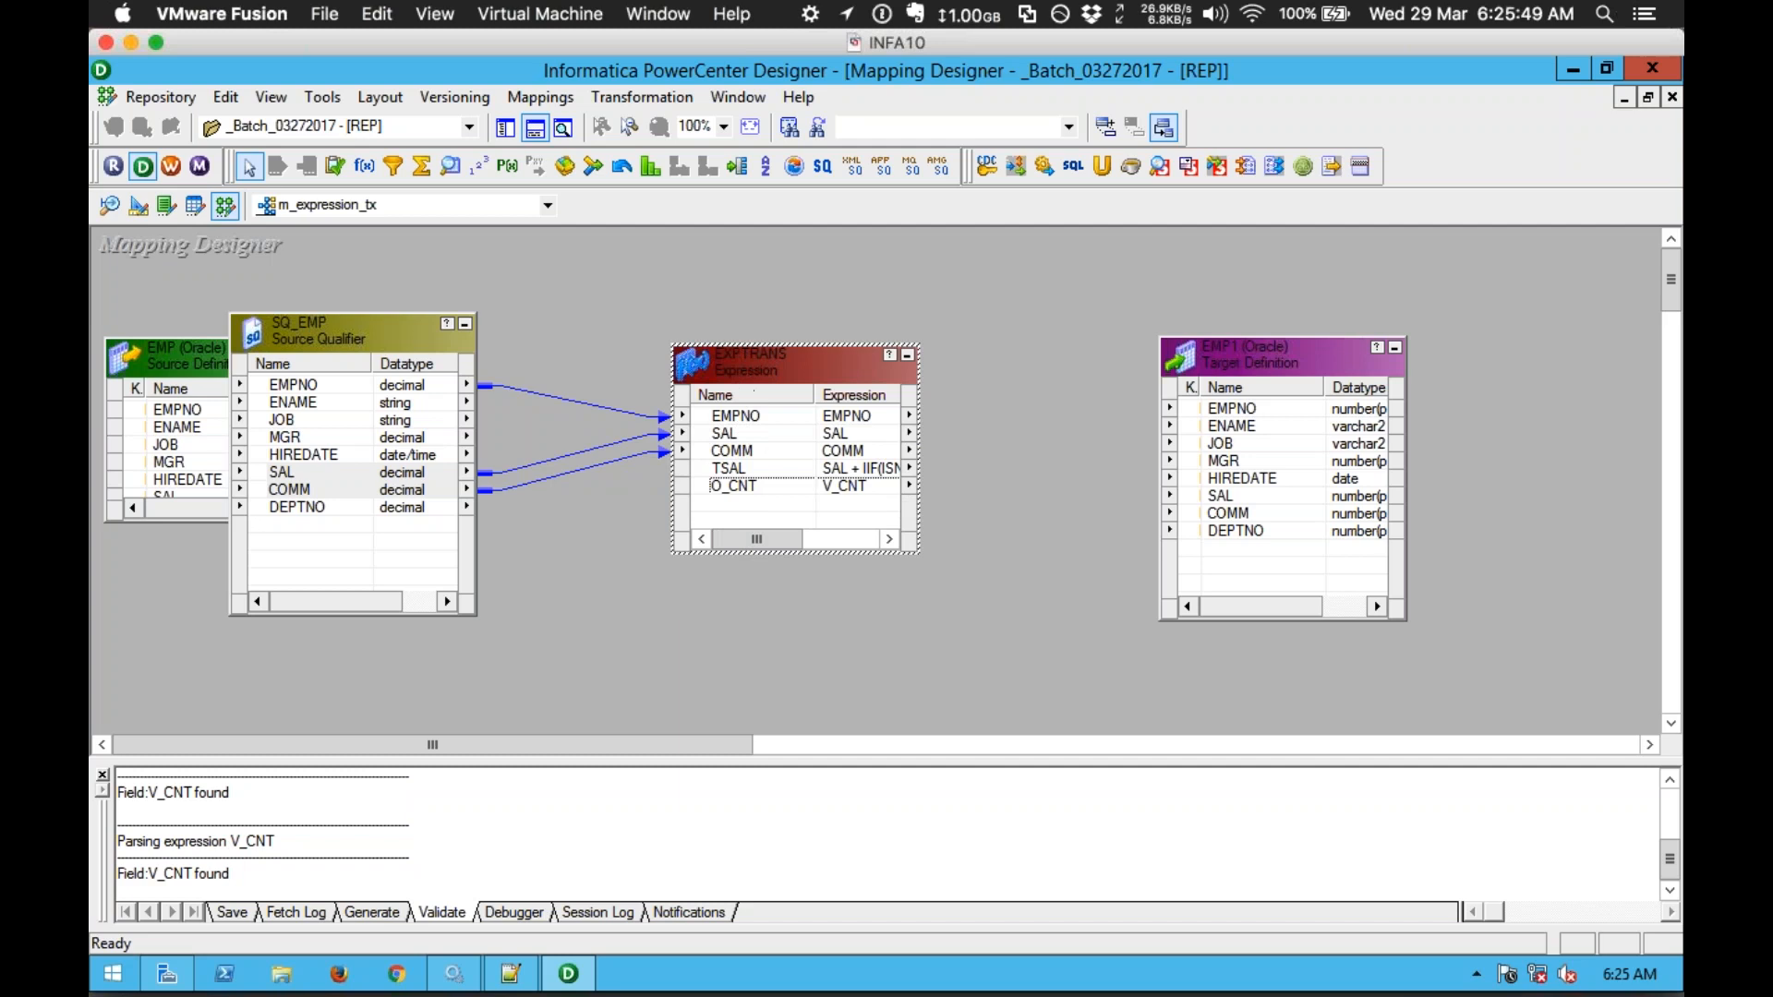
left_click_drag(740, 375, 695, 386)
left_click(716, 309)
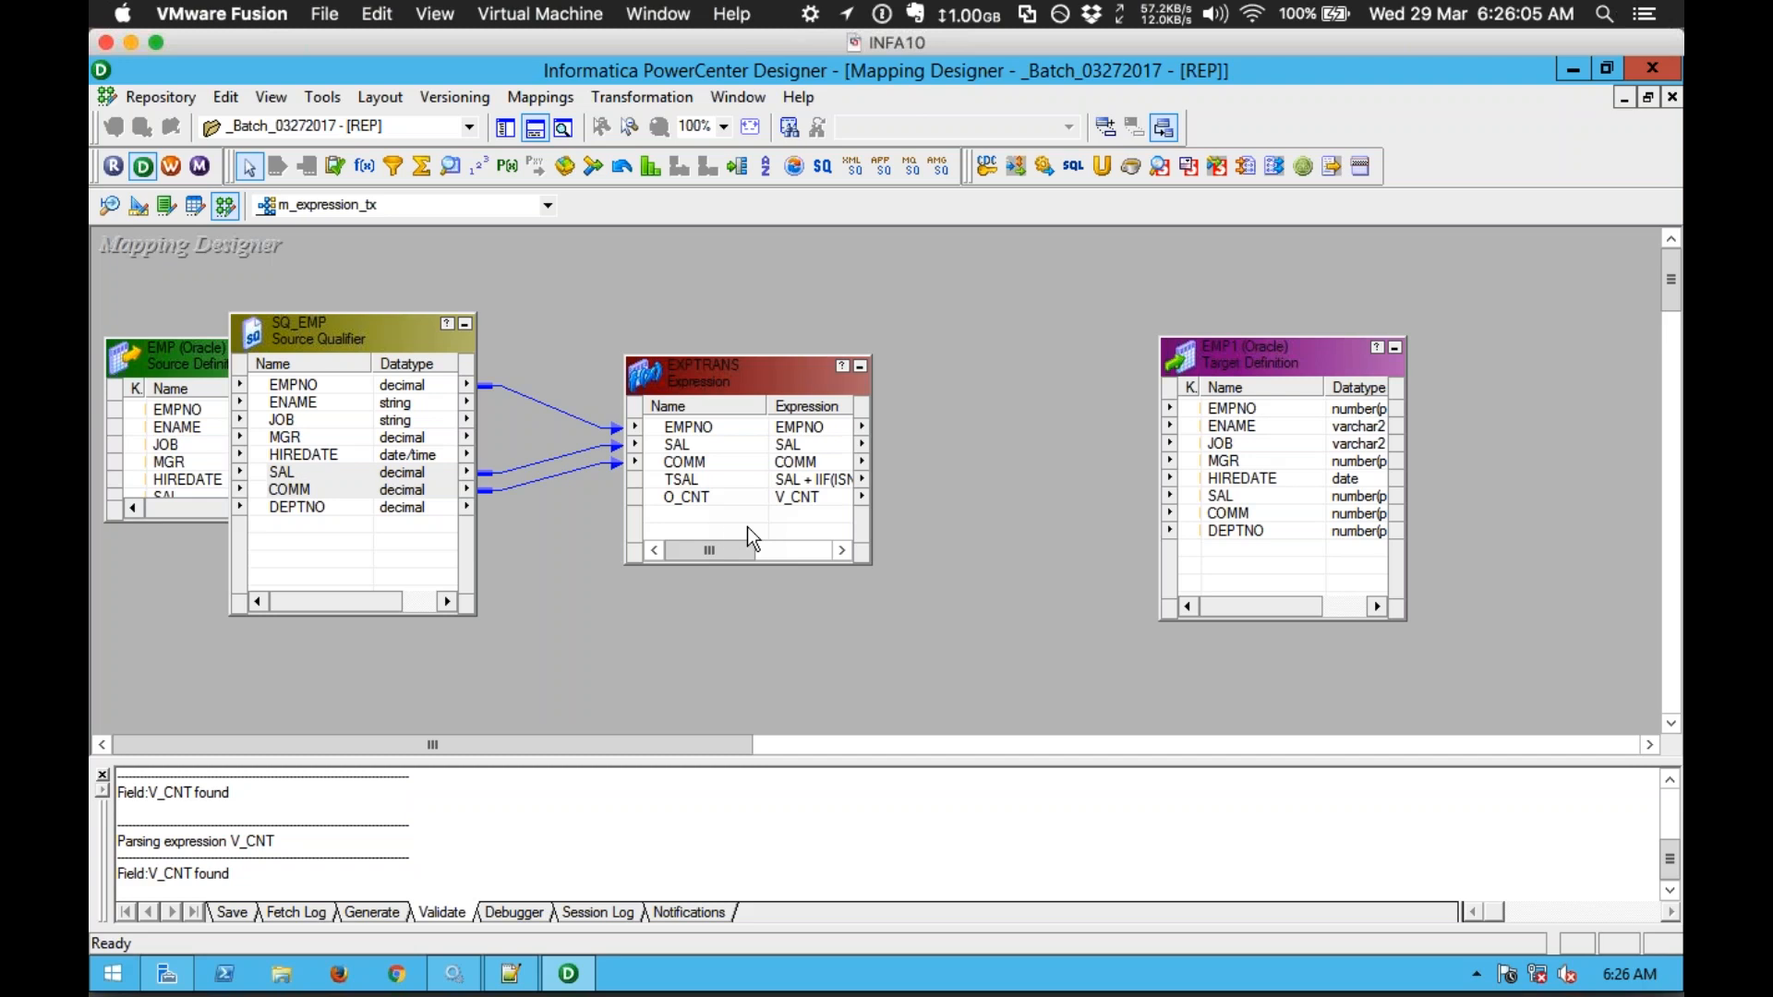
Step: Link EXPTRANS's EMPNO, SAL, COMM and O_CNT ports to EMP1, with O_CNT feeding DEPTNO
left_click(685, 496)
left_click_drag(670, 429, 1196, 411)
left_click(716, 466)
left_click(691, 446, "shift")
left_click_drag(691, 446, 1235, 517)
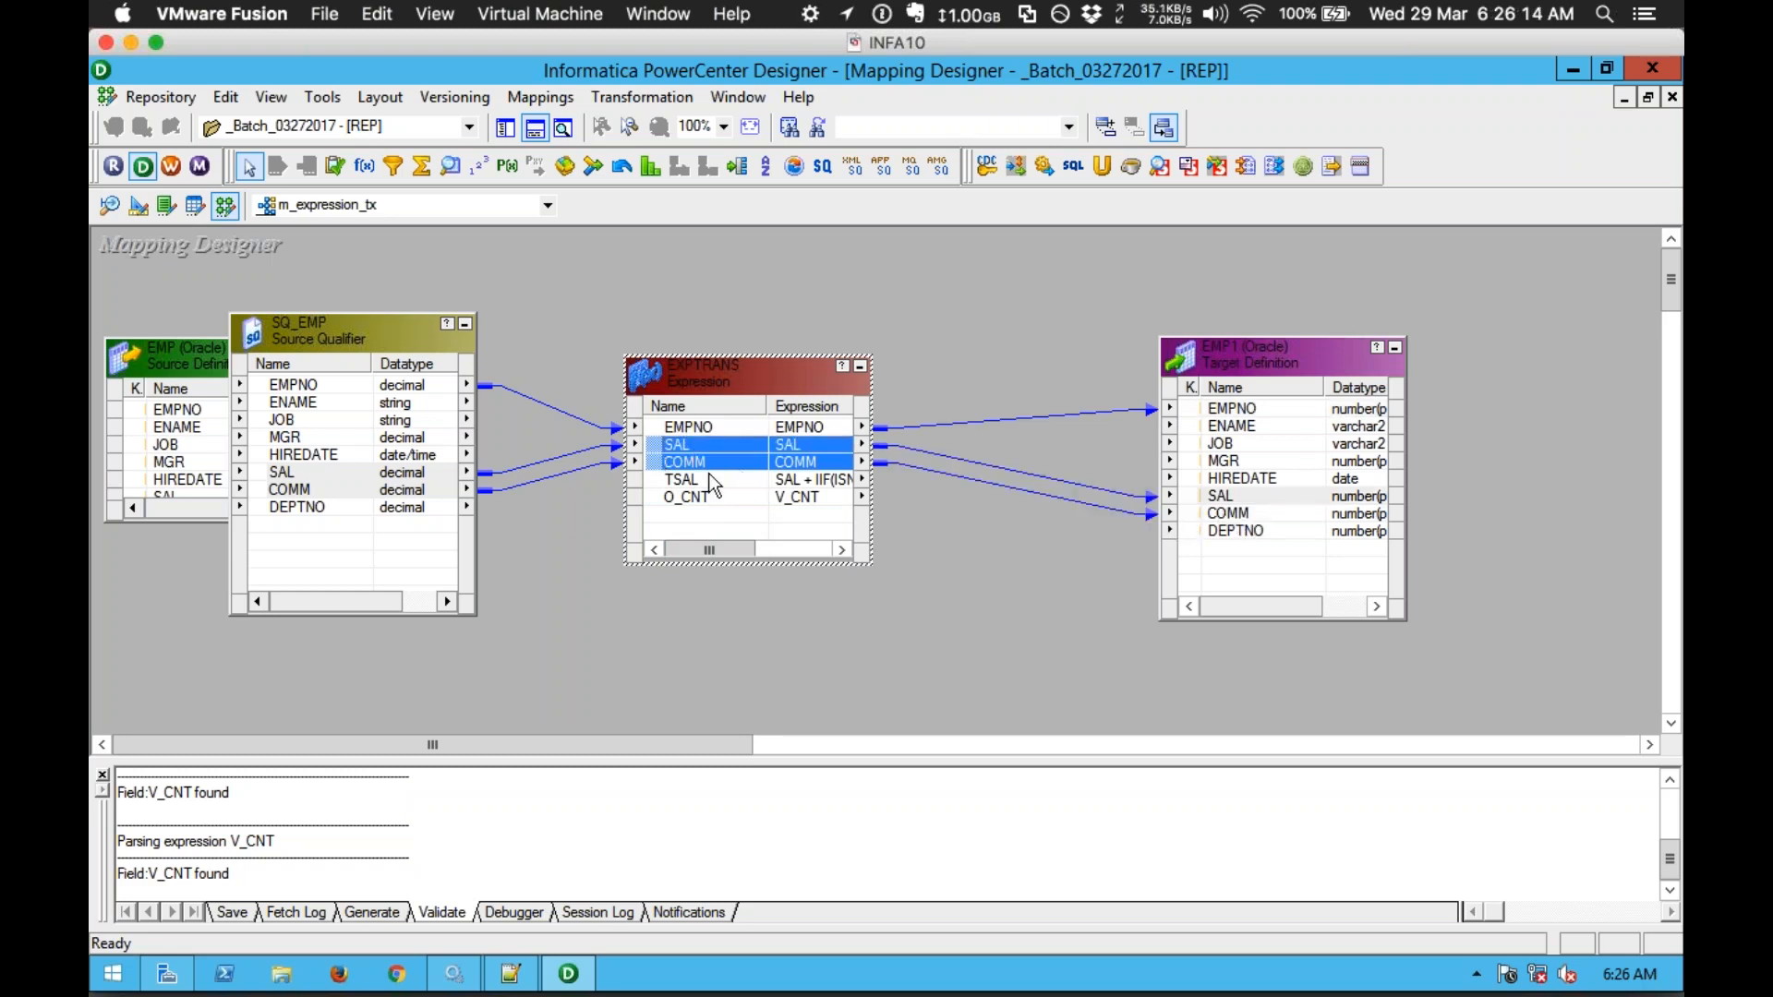
left_click_drag(667, 480, 1201, 462)
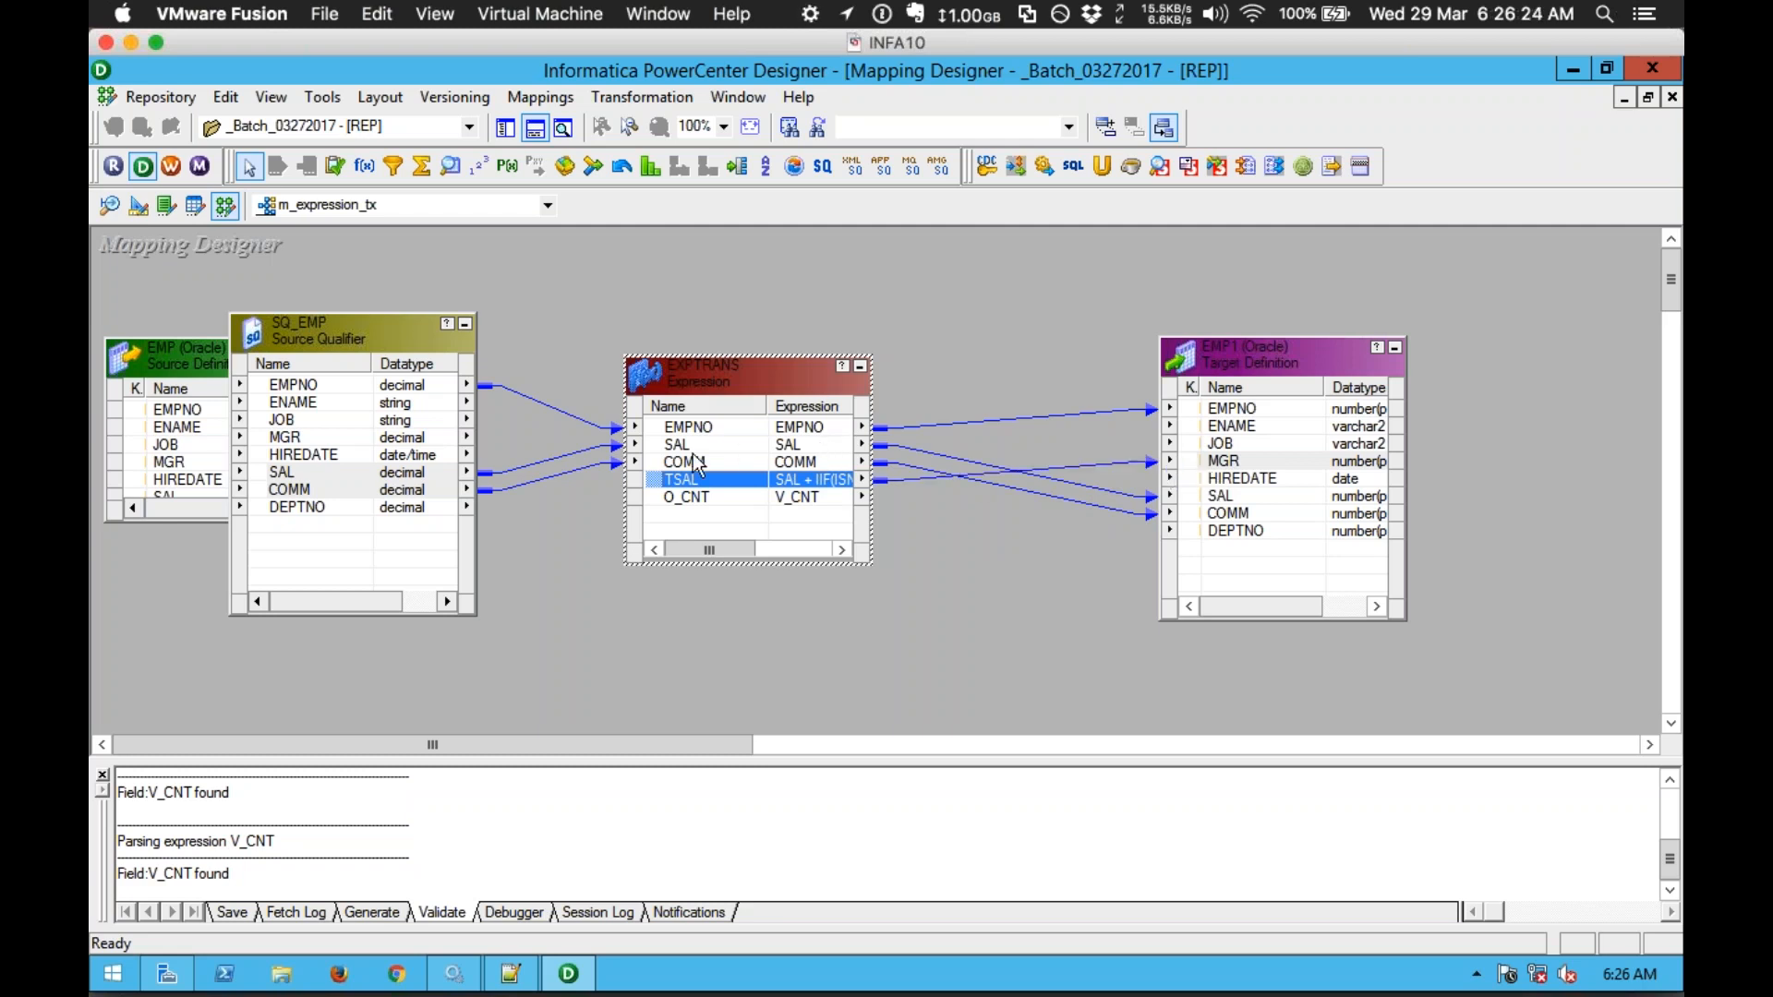
left_click(662, 497)
left_click_drag(661, 495, 1212, 544)
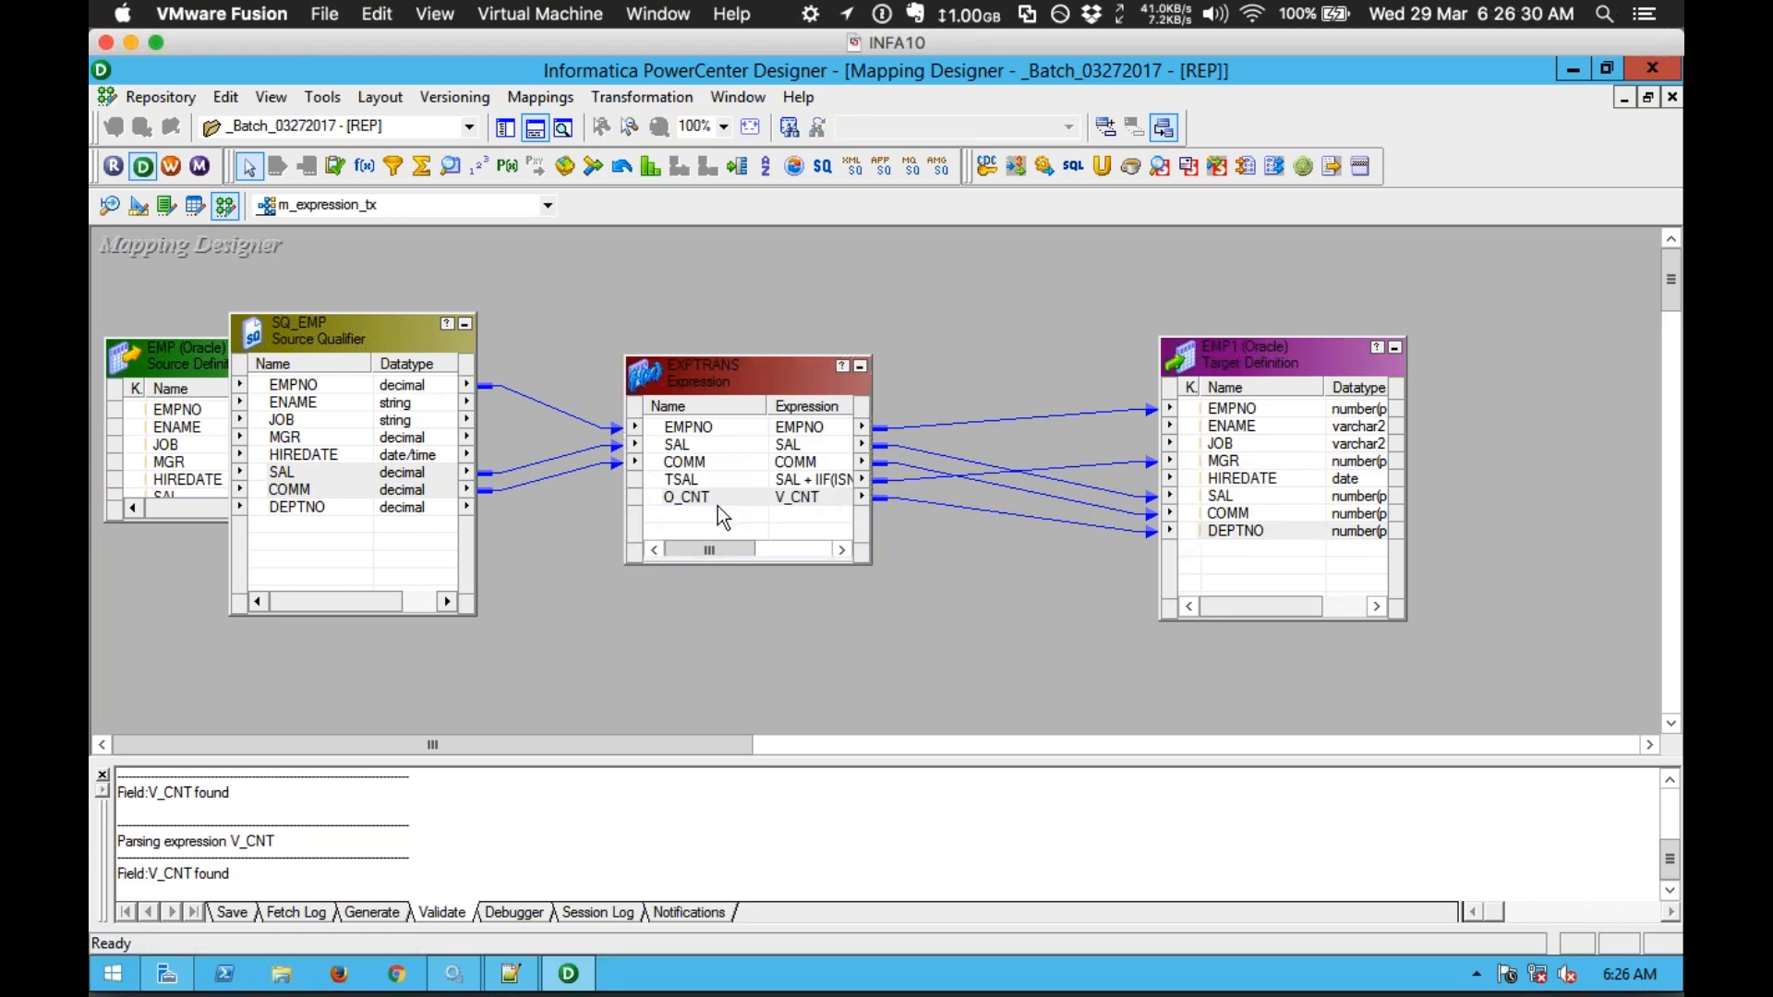
left_click(661, 499)
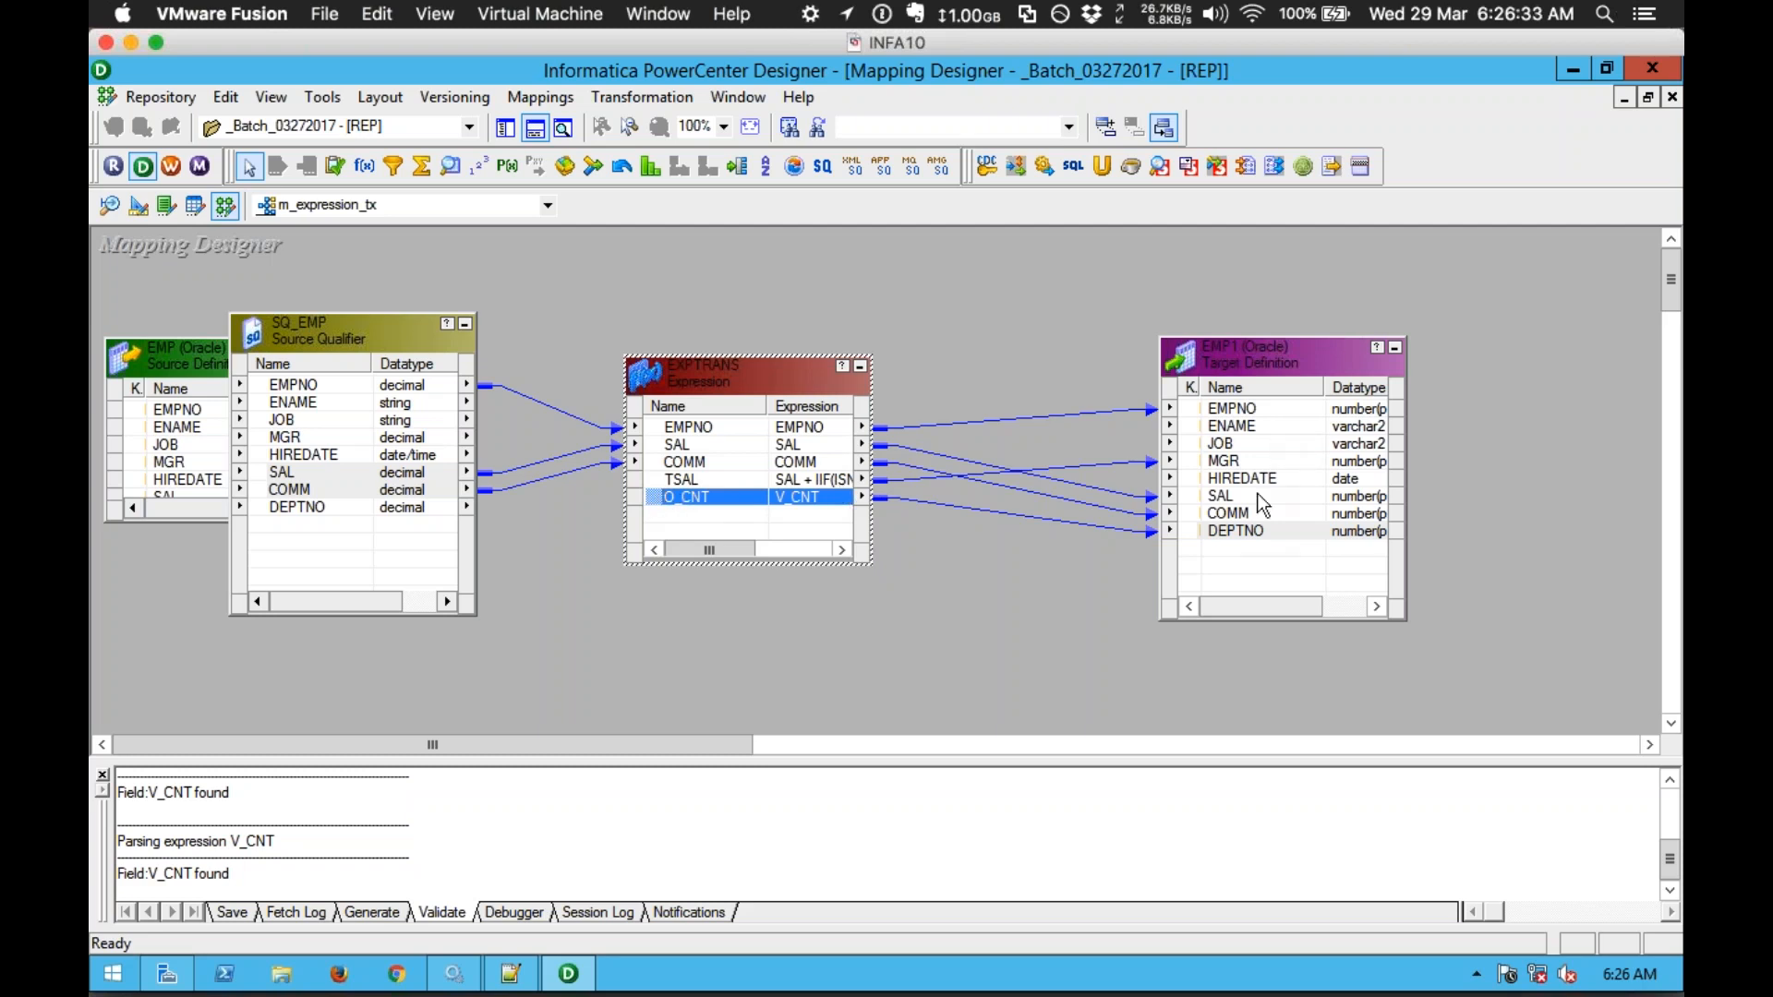
left_click(1106, 391)
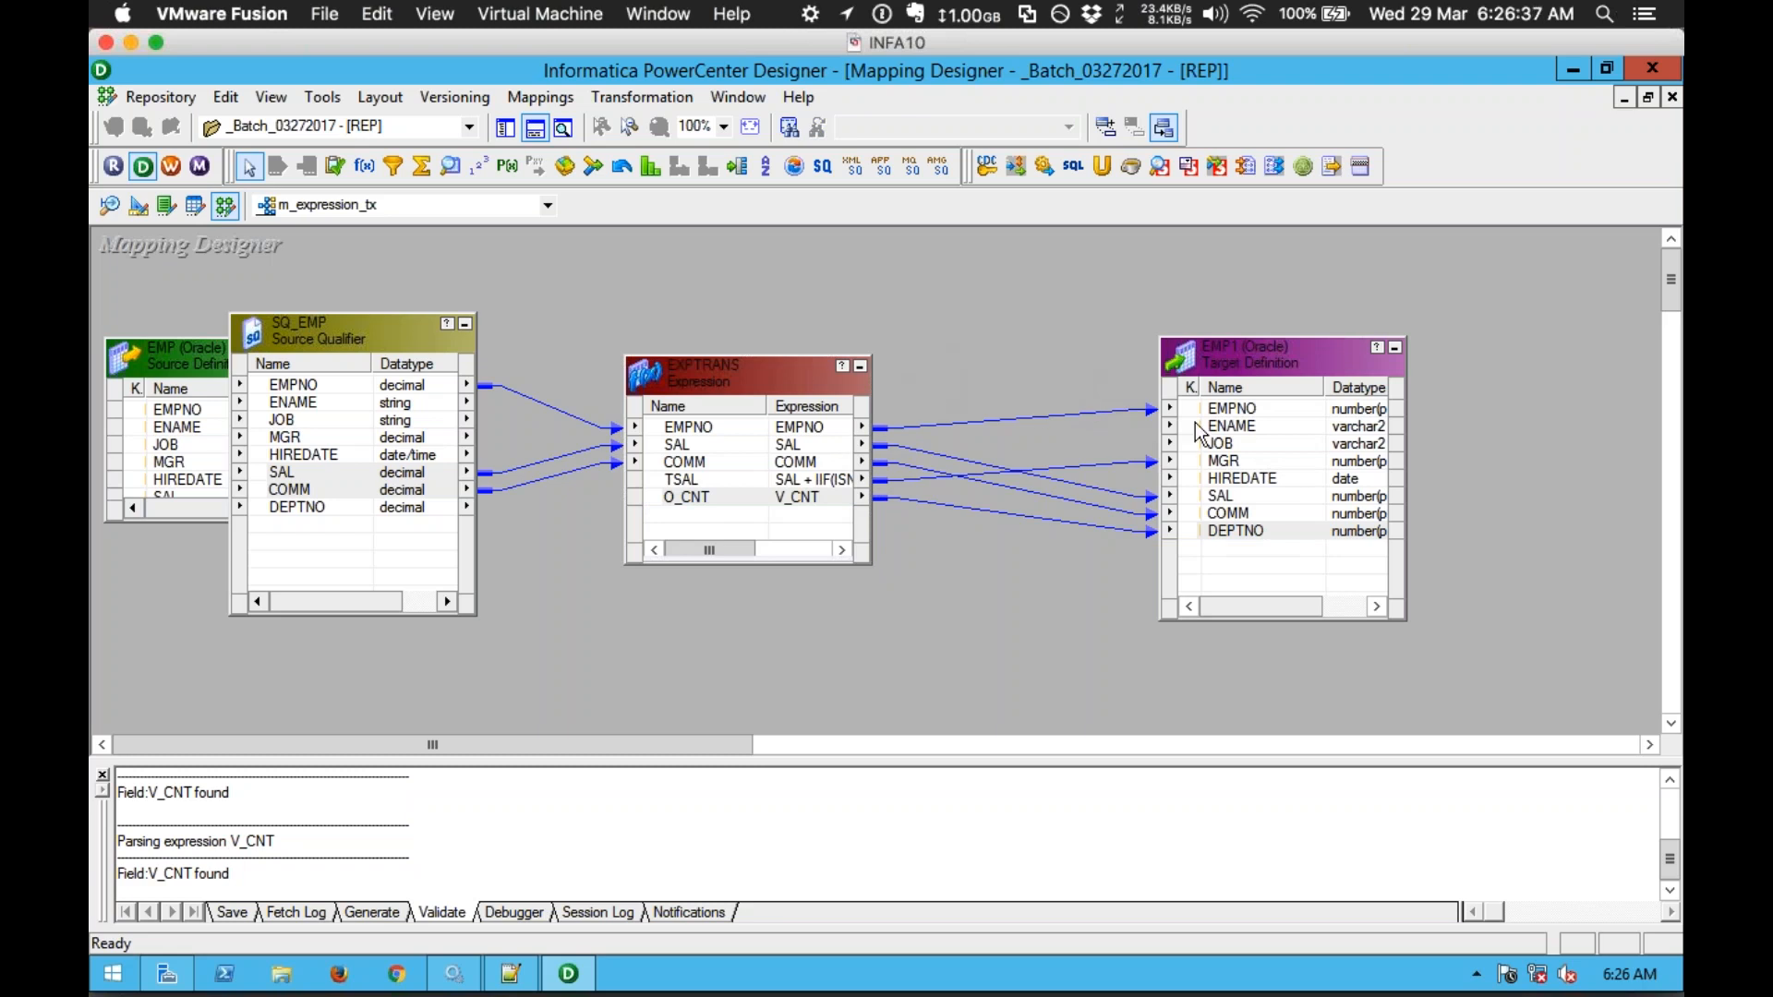
left_click(1255, 462)
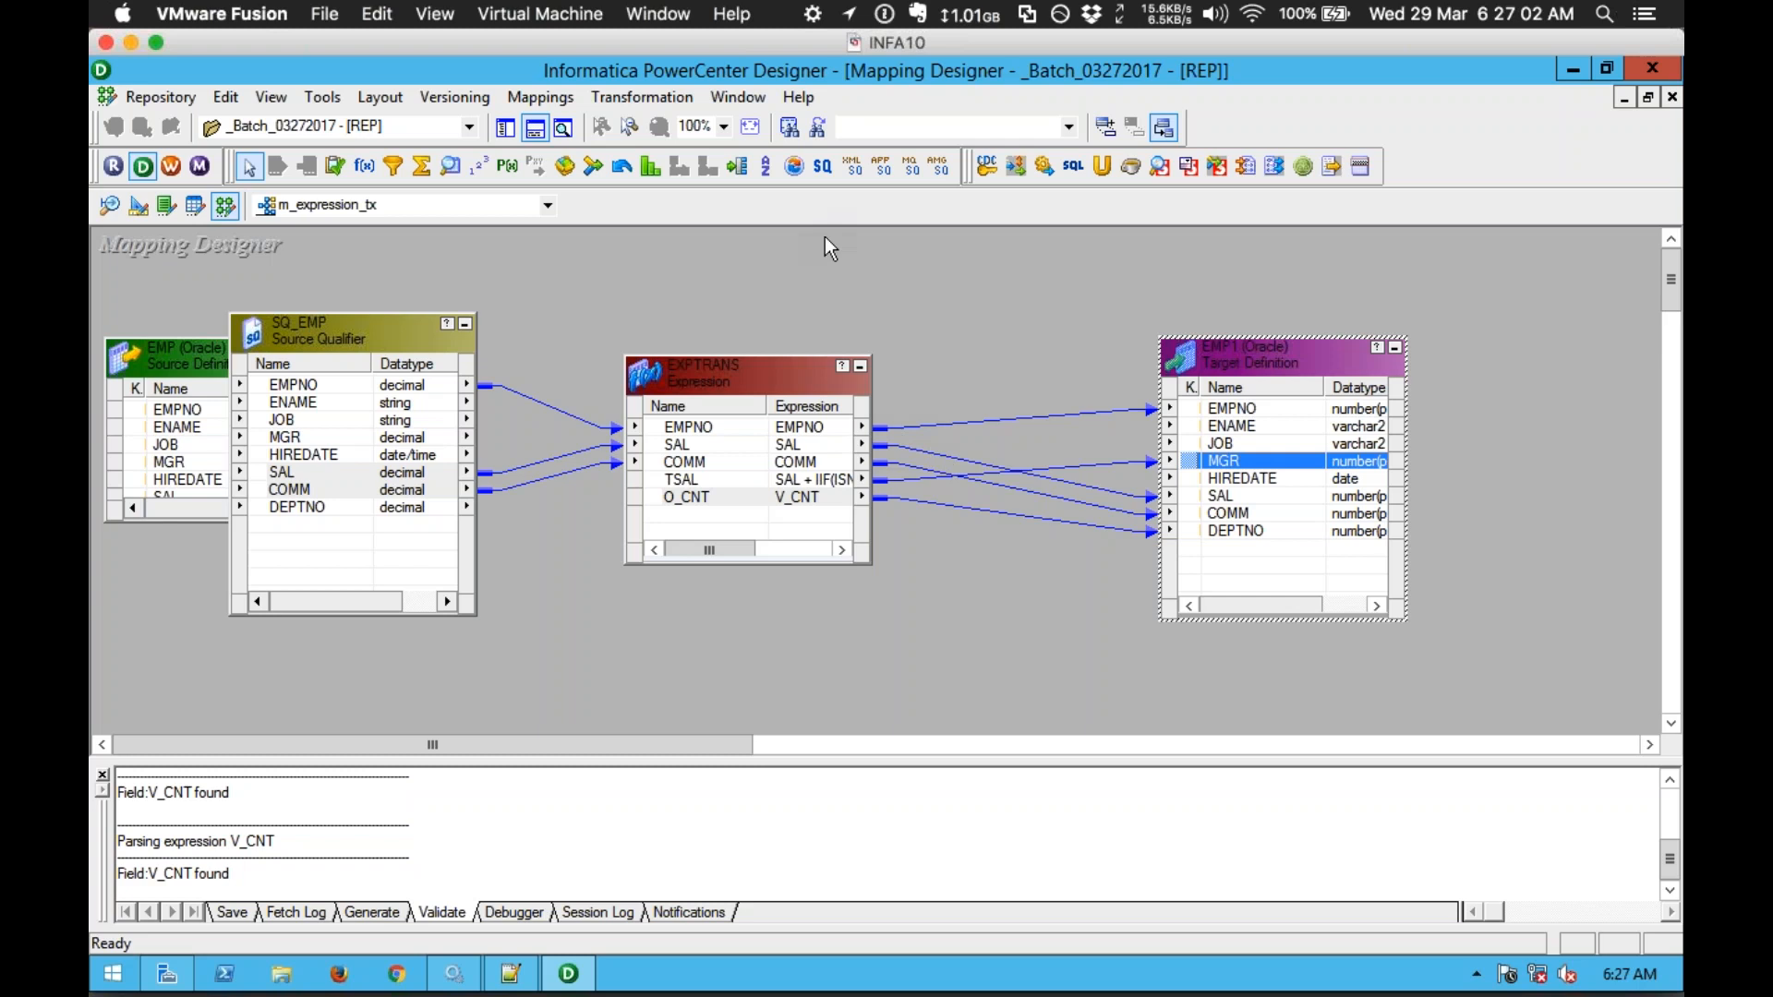
Step: Arrange all transformations of the mapping in one row
right_click(756, 257)
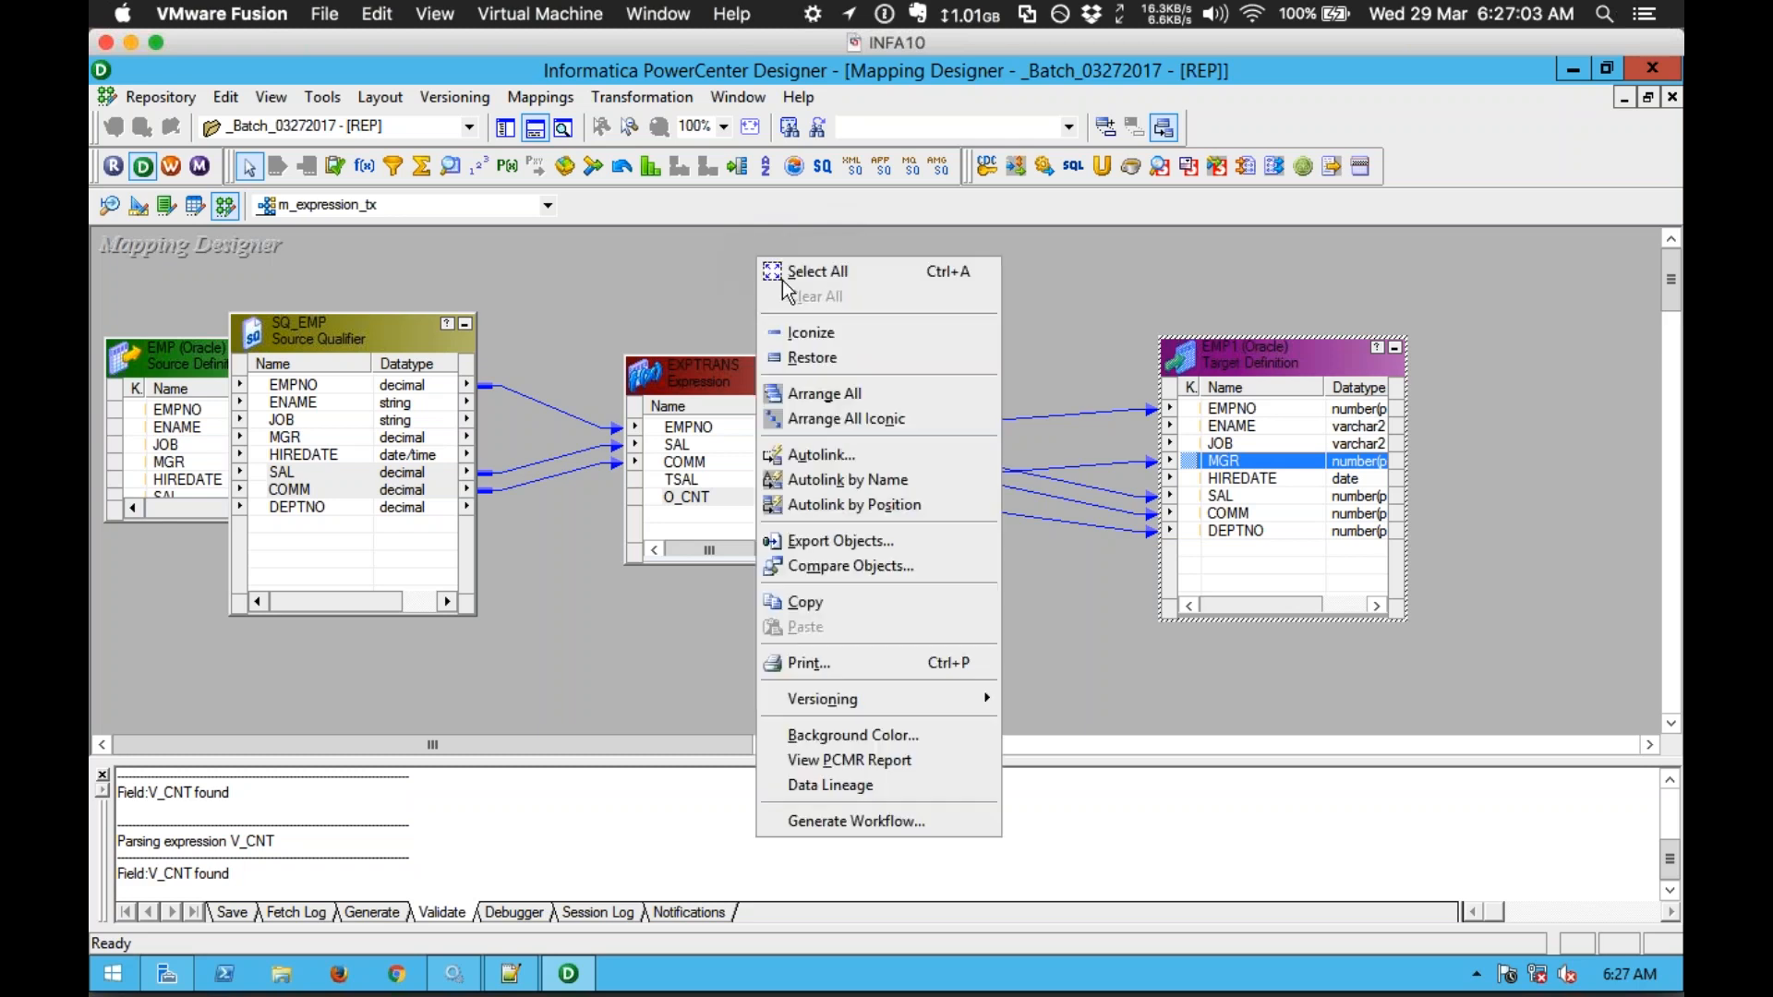
left_click(1023, 301)
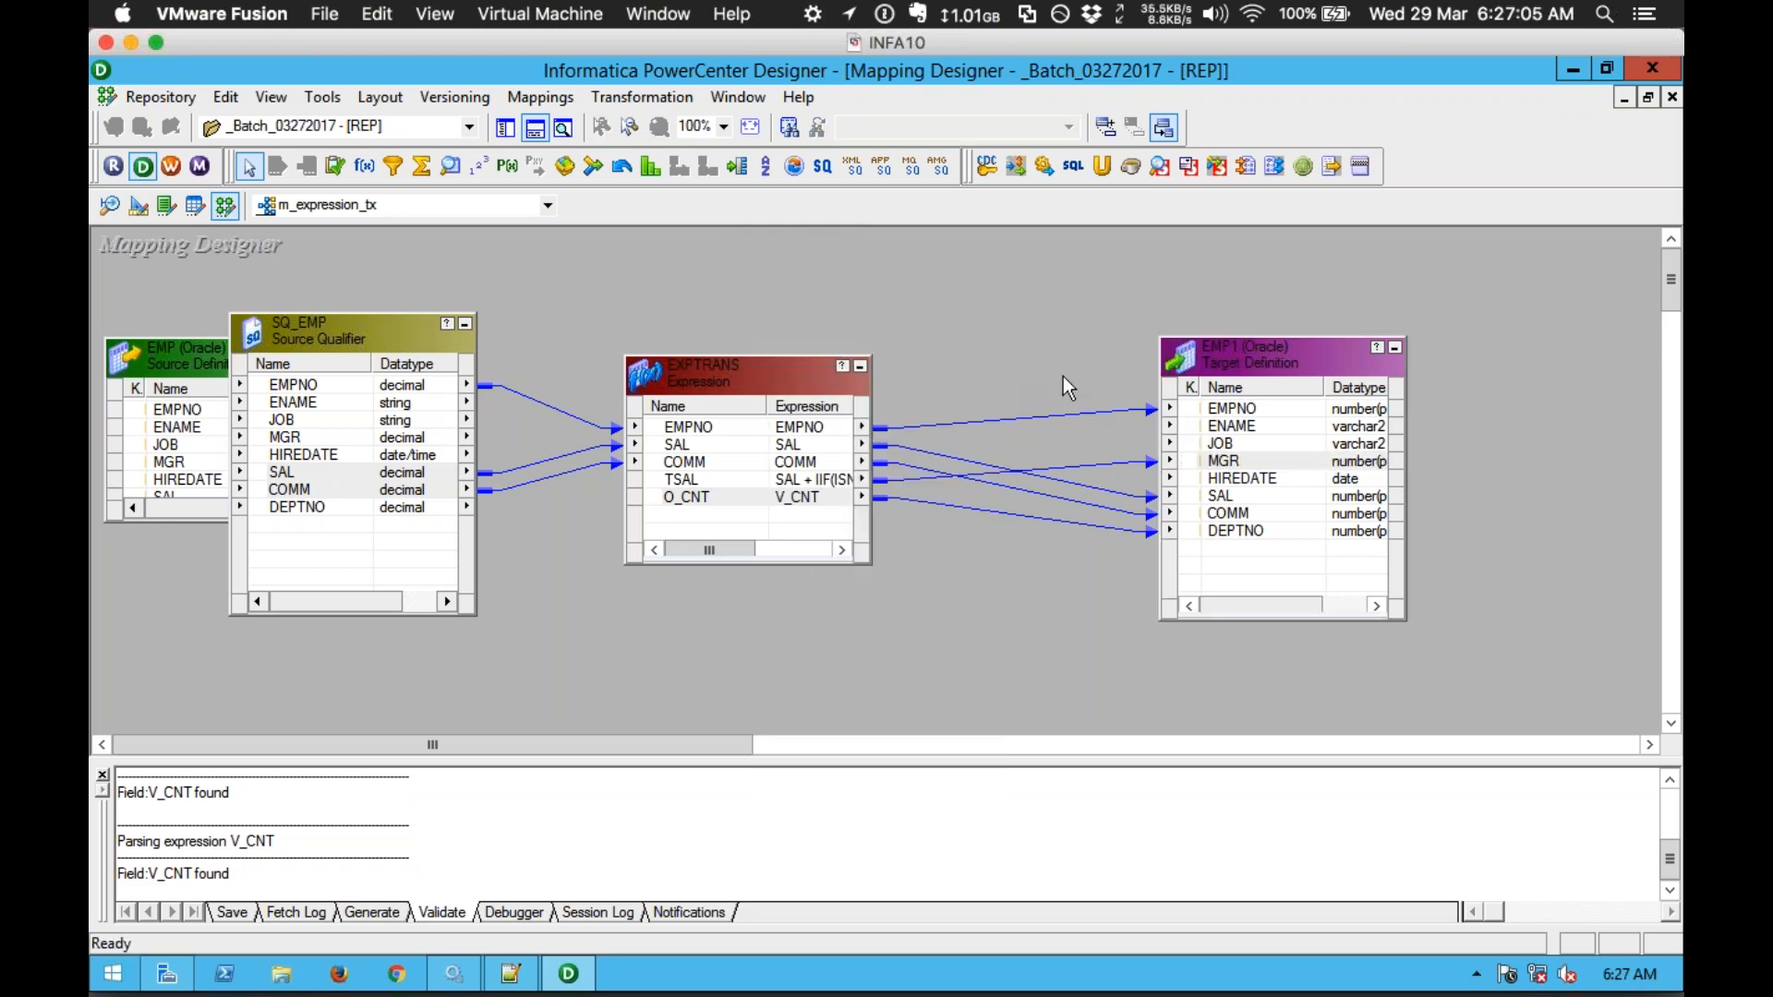
right_click(933, 312)
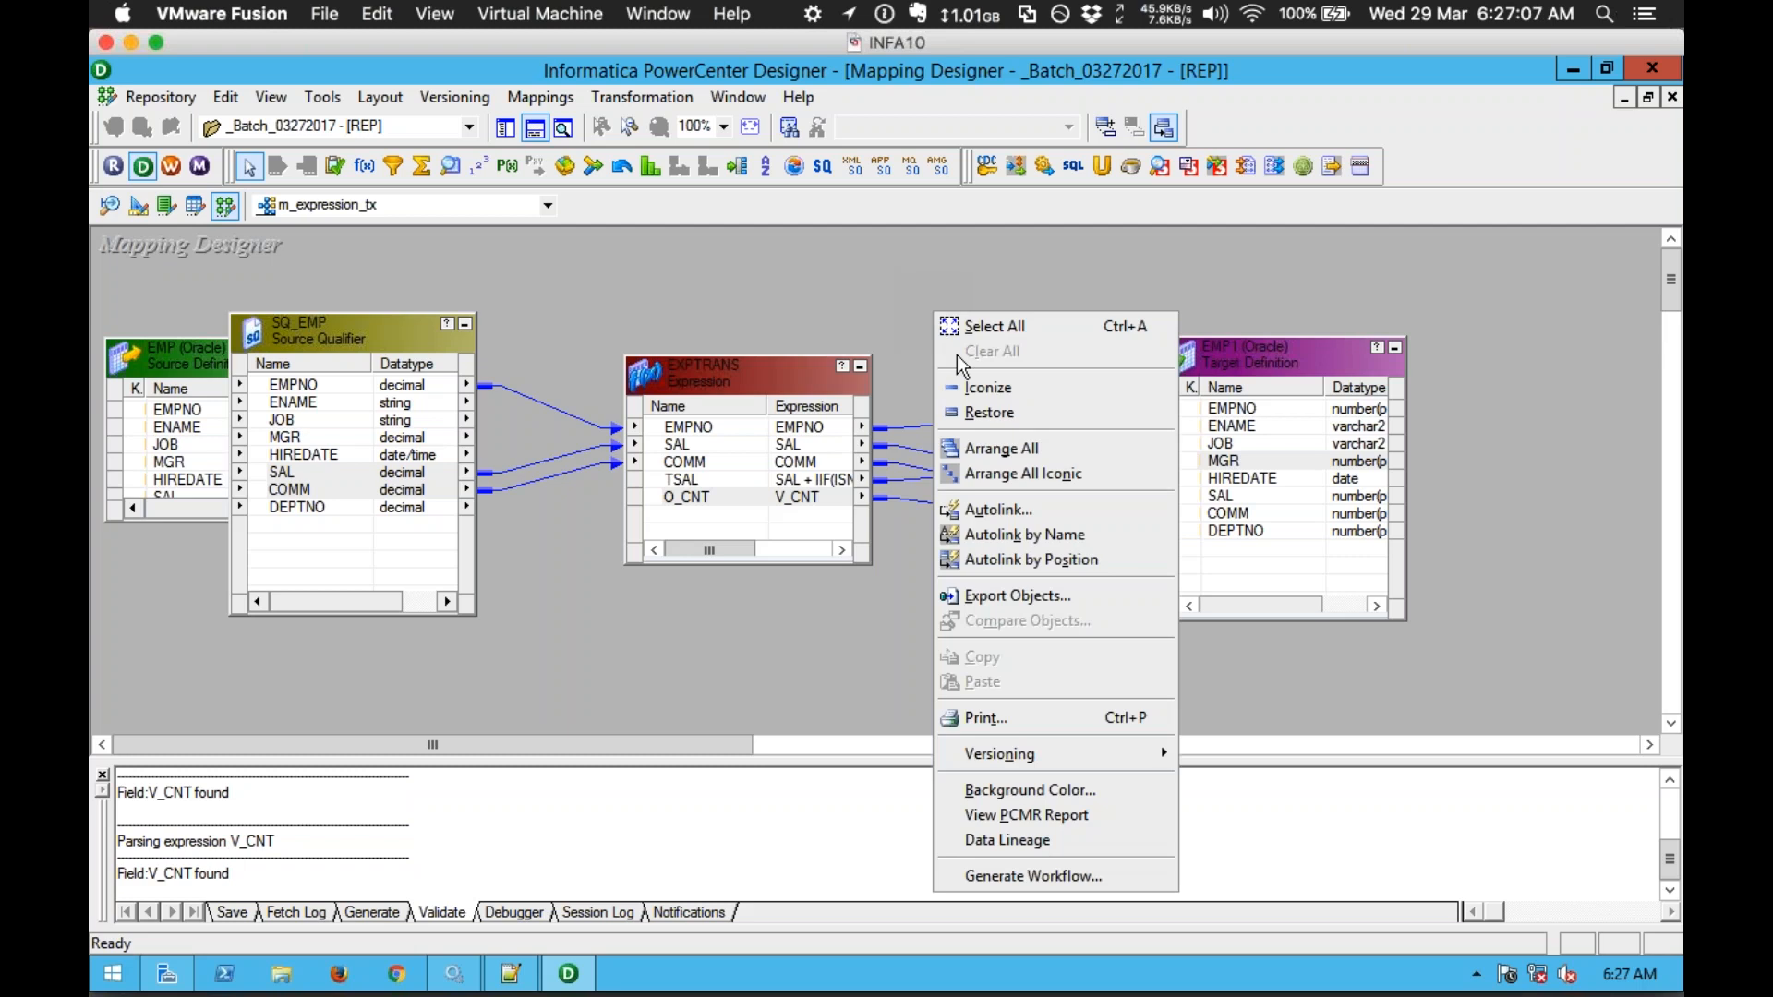
left_click(995, 448)
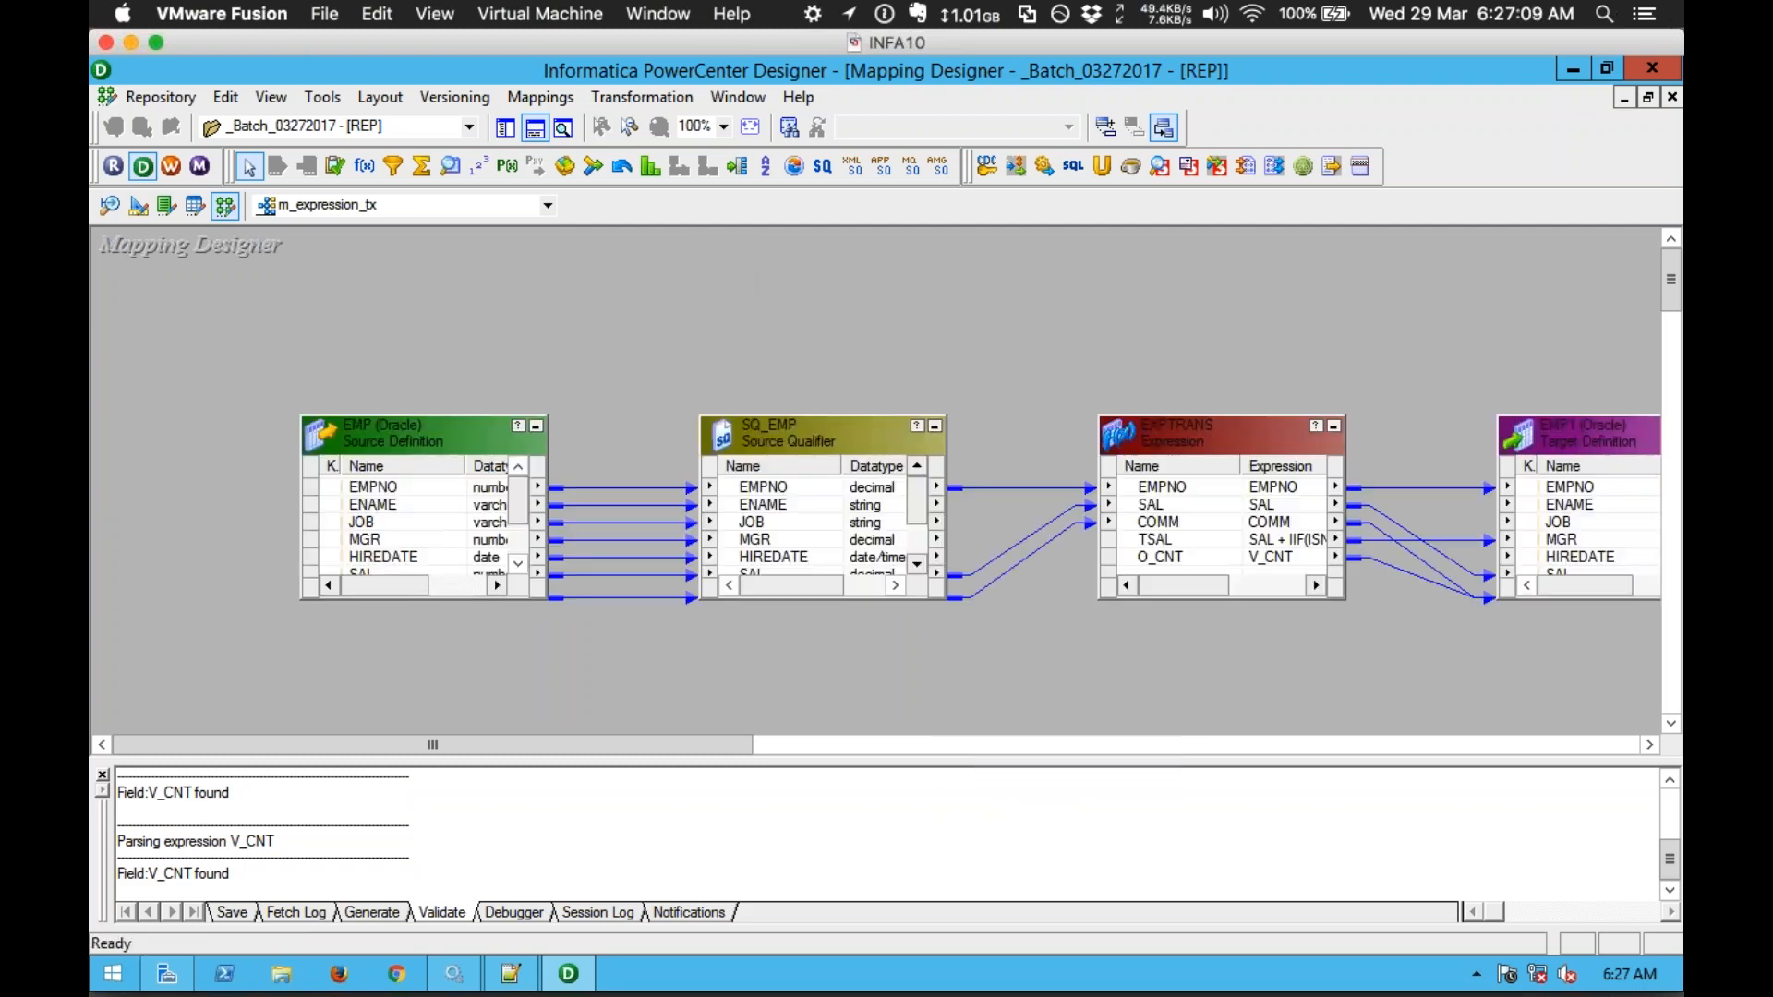
Step: Save mapping m_expression_tx and confirm the output reports it VALID
key("ctrl+s")
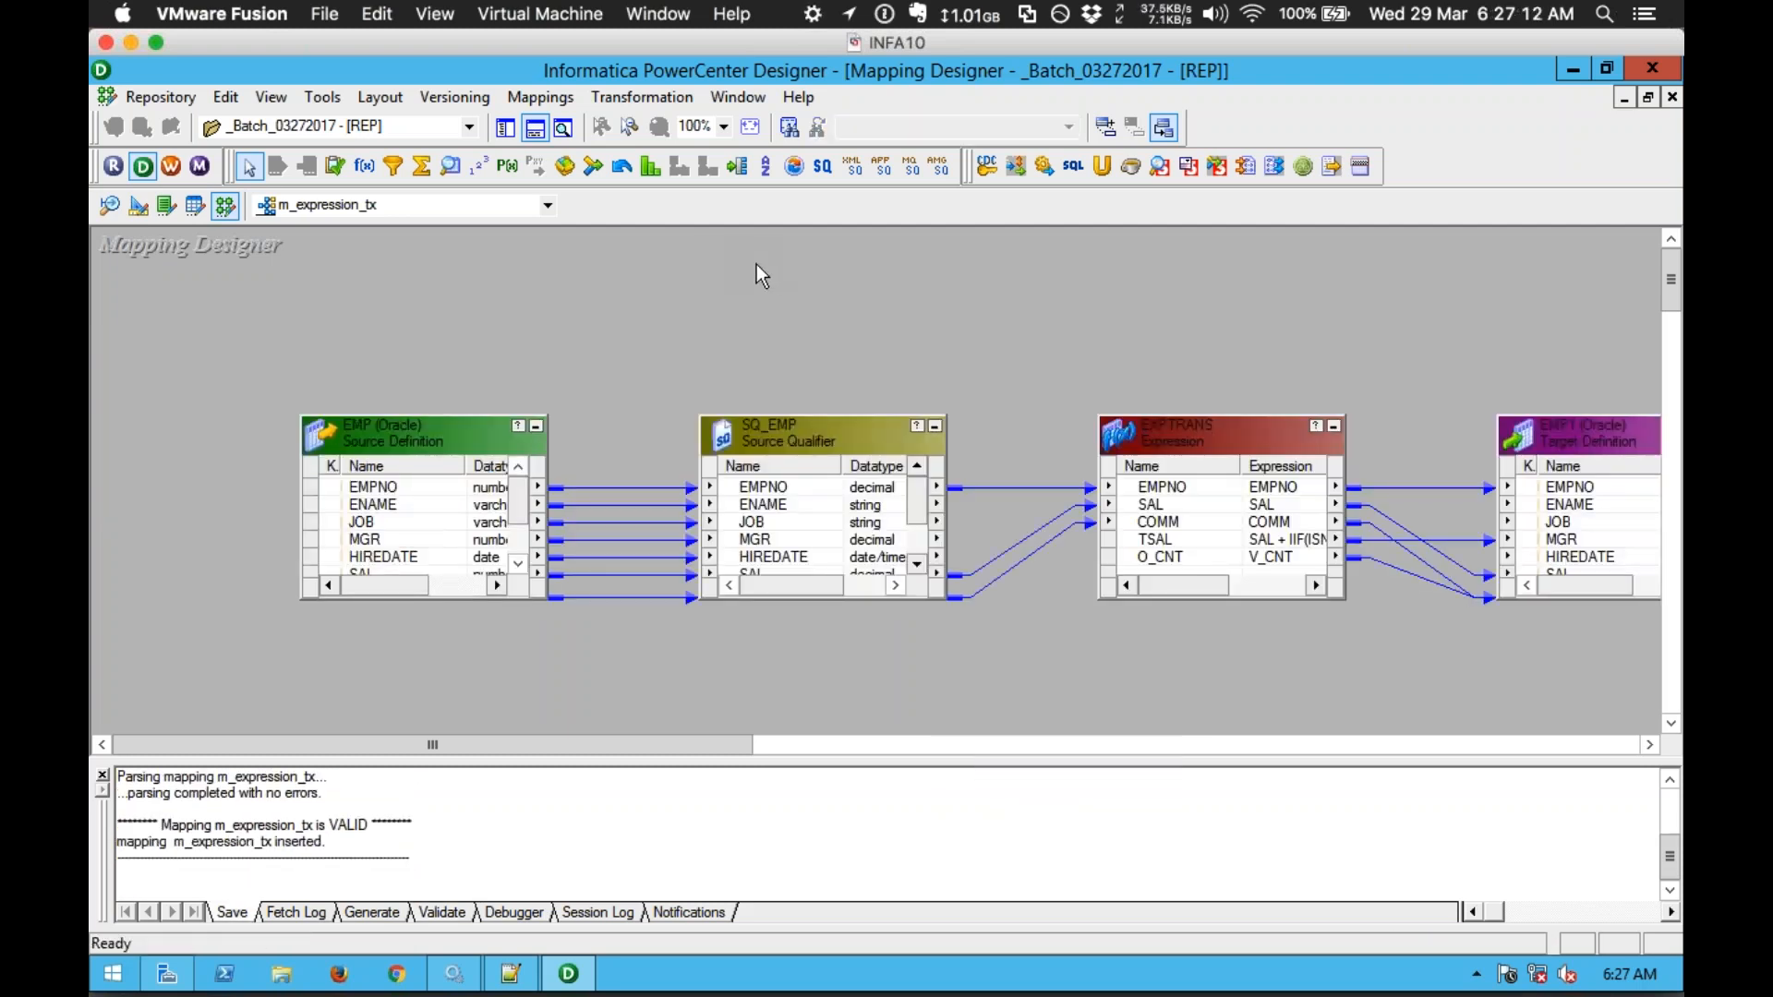
left_click_drag(411, 825, 121, 813)
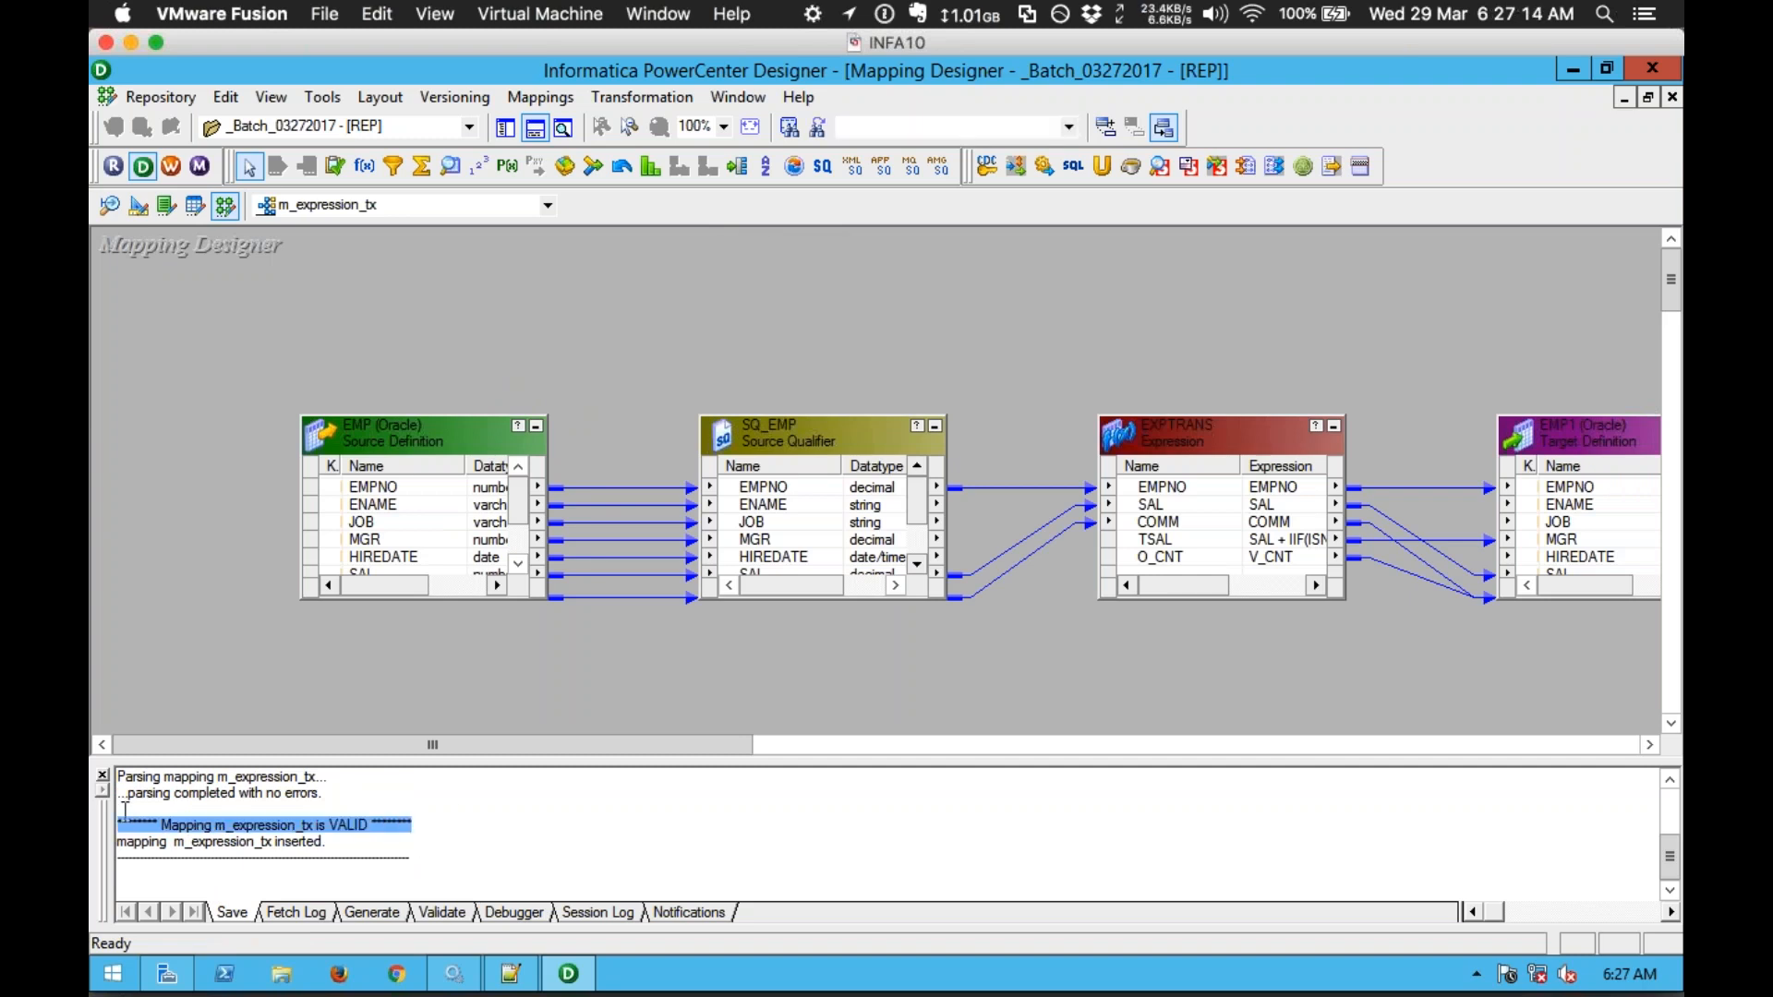
right_click(202, 260)
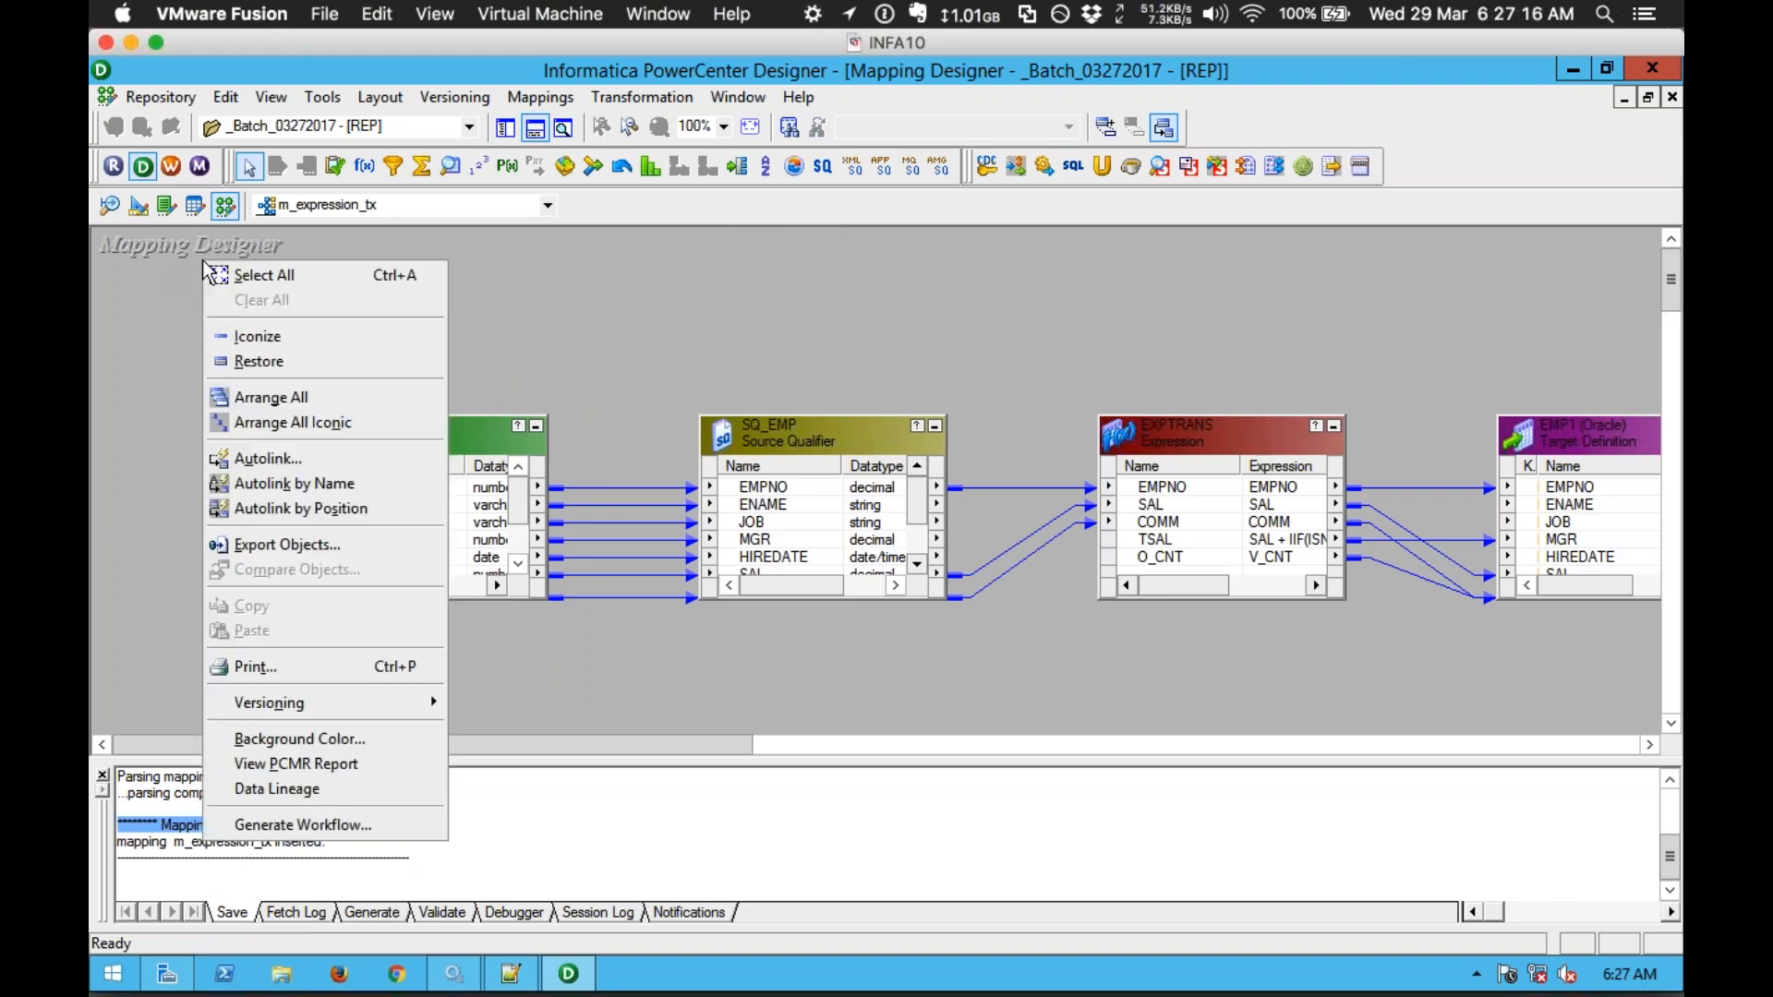
left_click(107, 338)
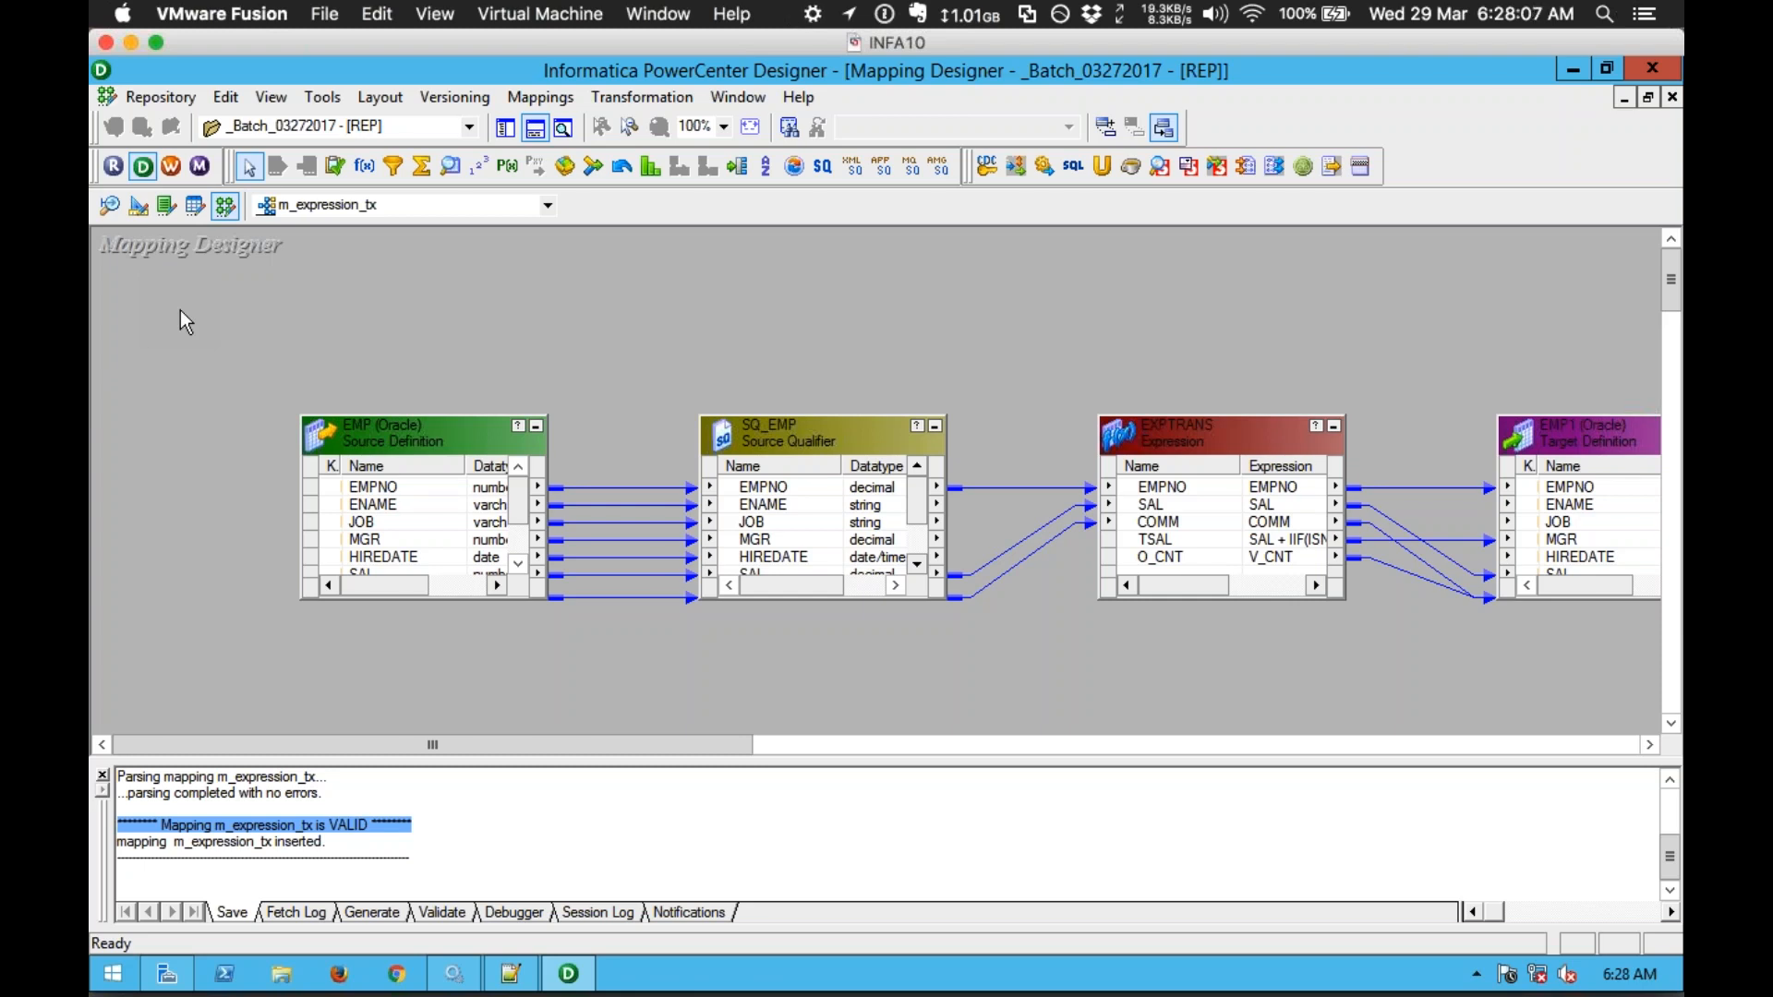
right_click(258, 293)
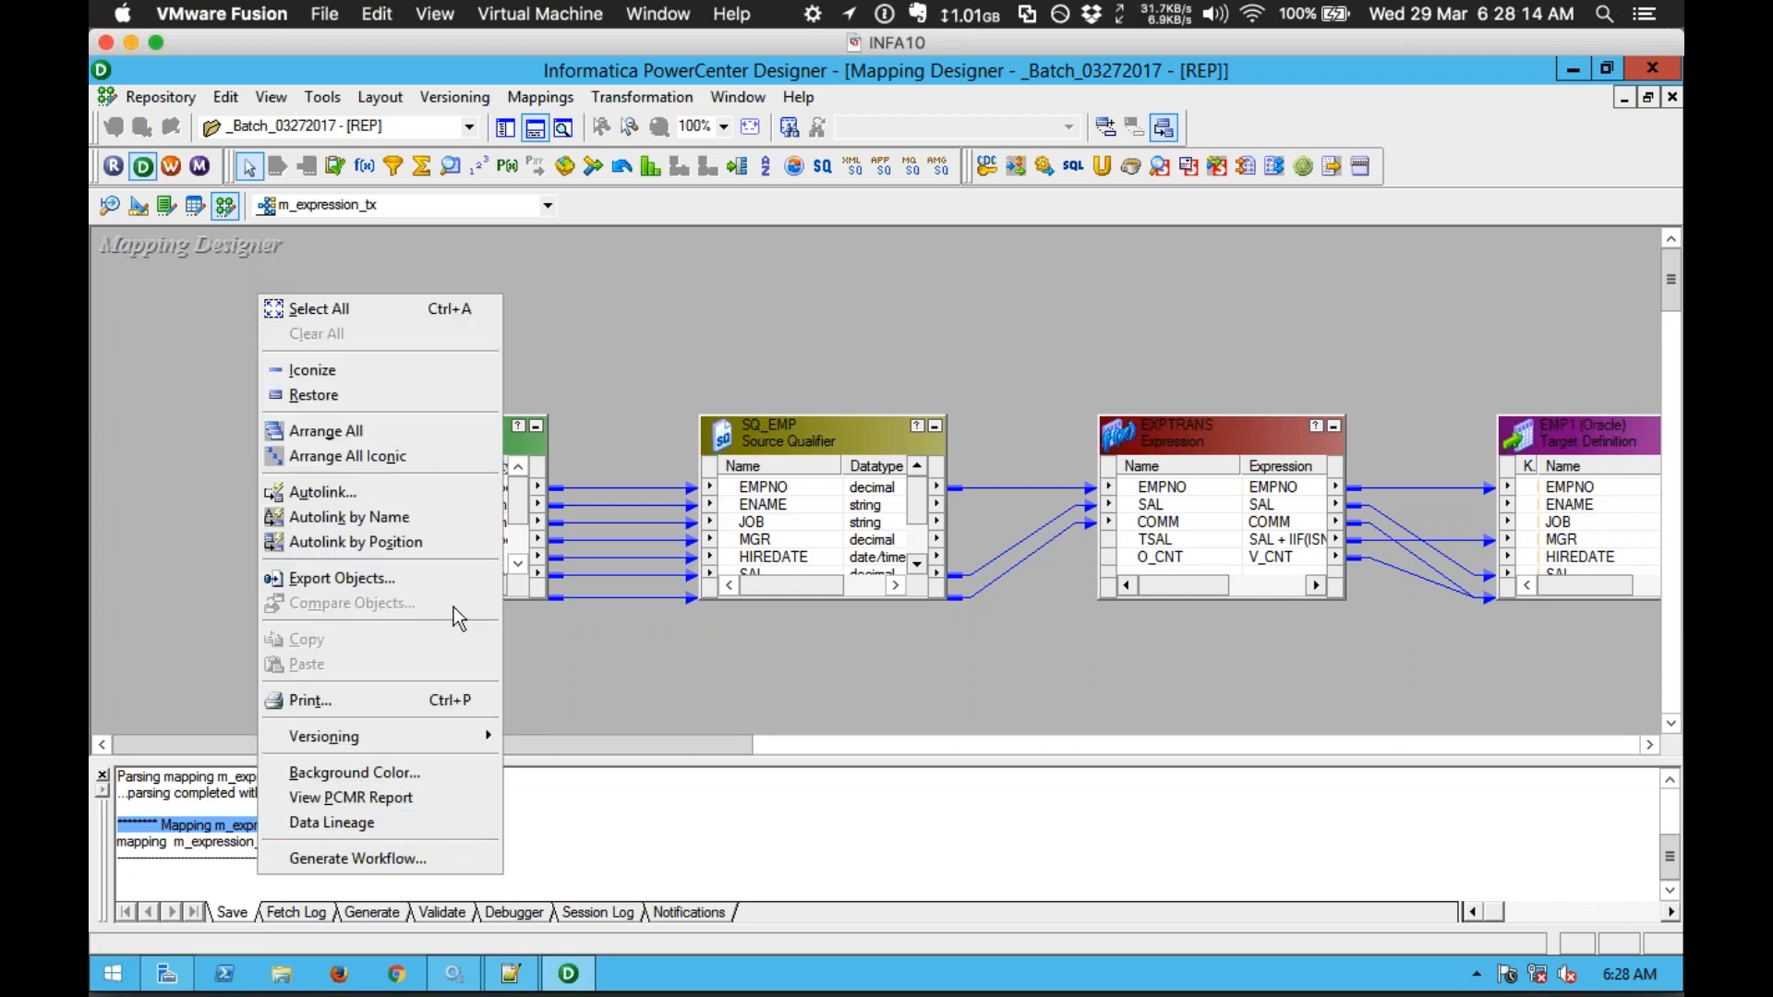
Step: Generate a non-reusable-session workflow using sdbu@orcl for SQ_EMP and tdbu@orcl for EMP1
left_click(400, 861)
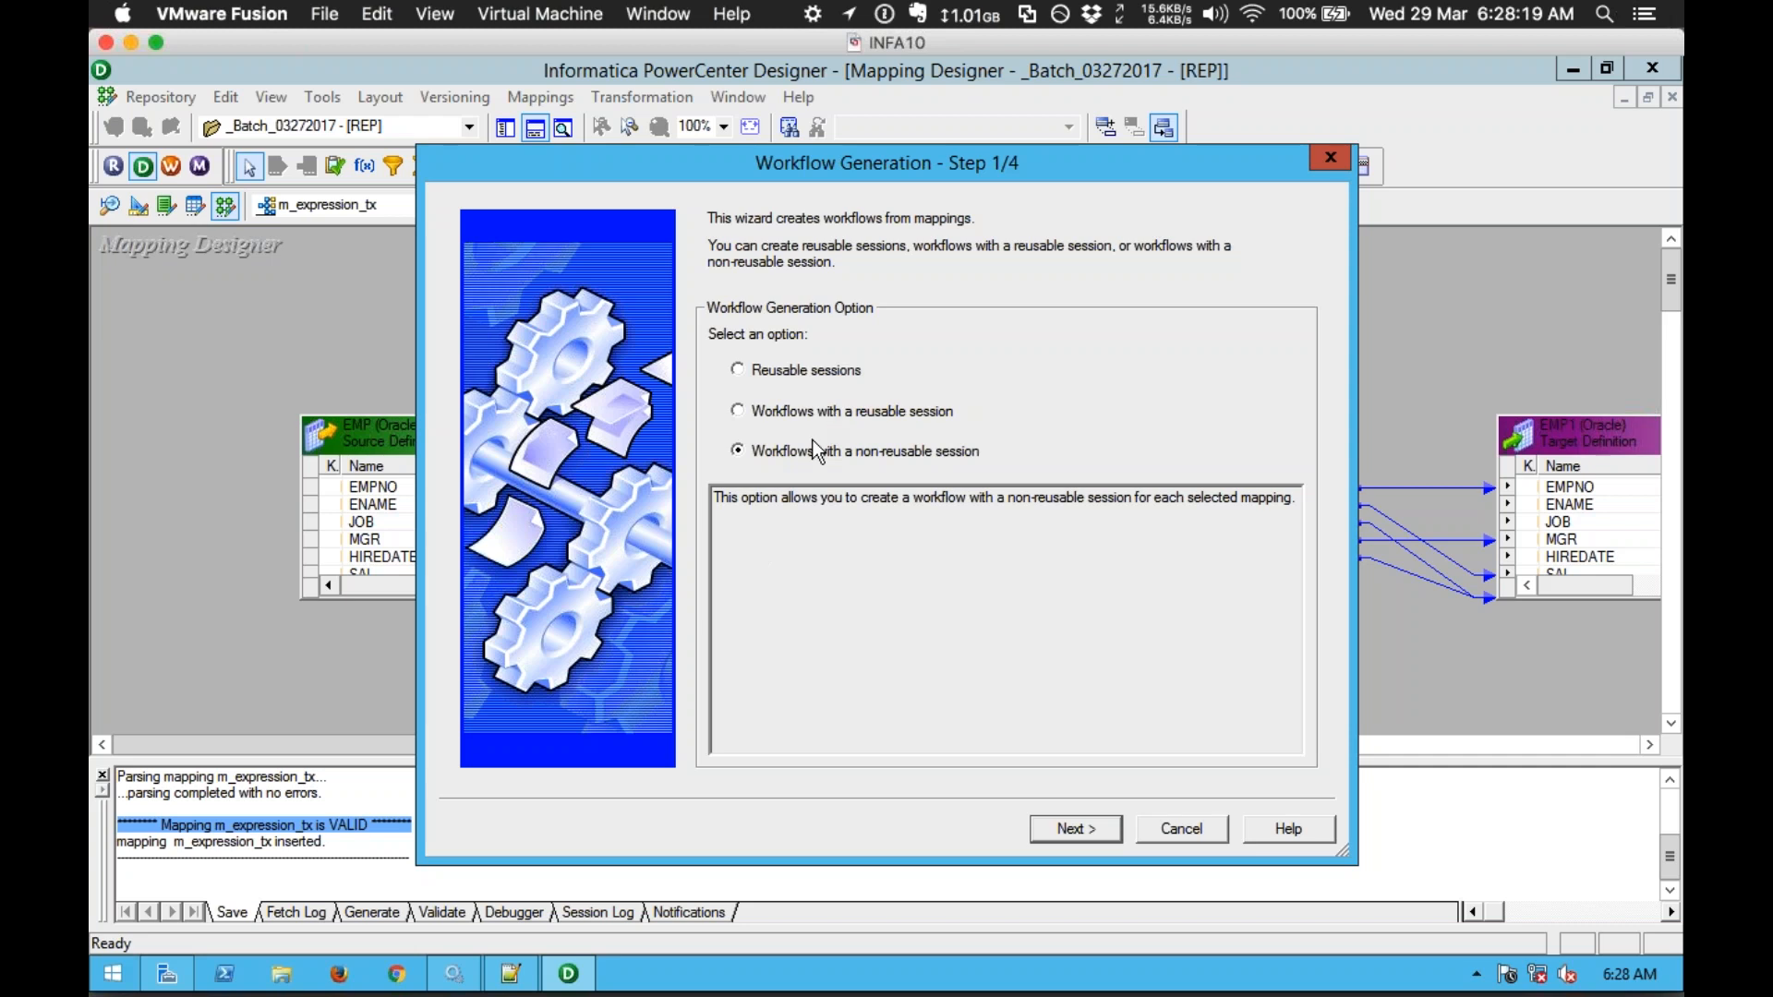
left_click(1056, 835)
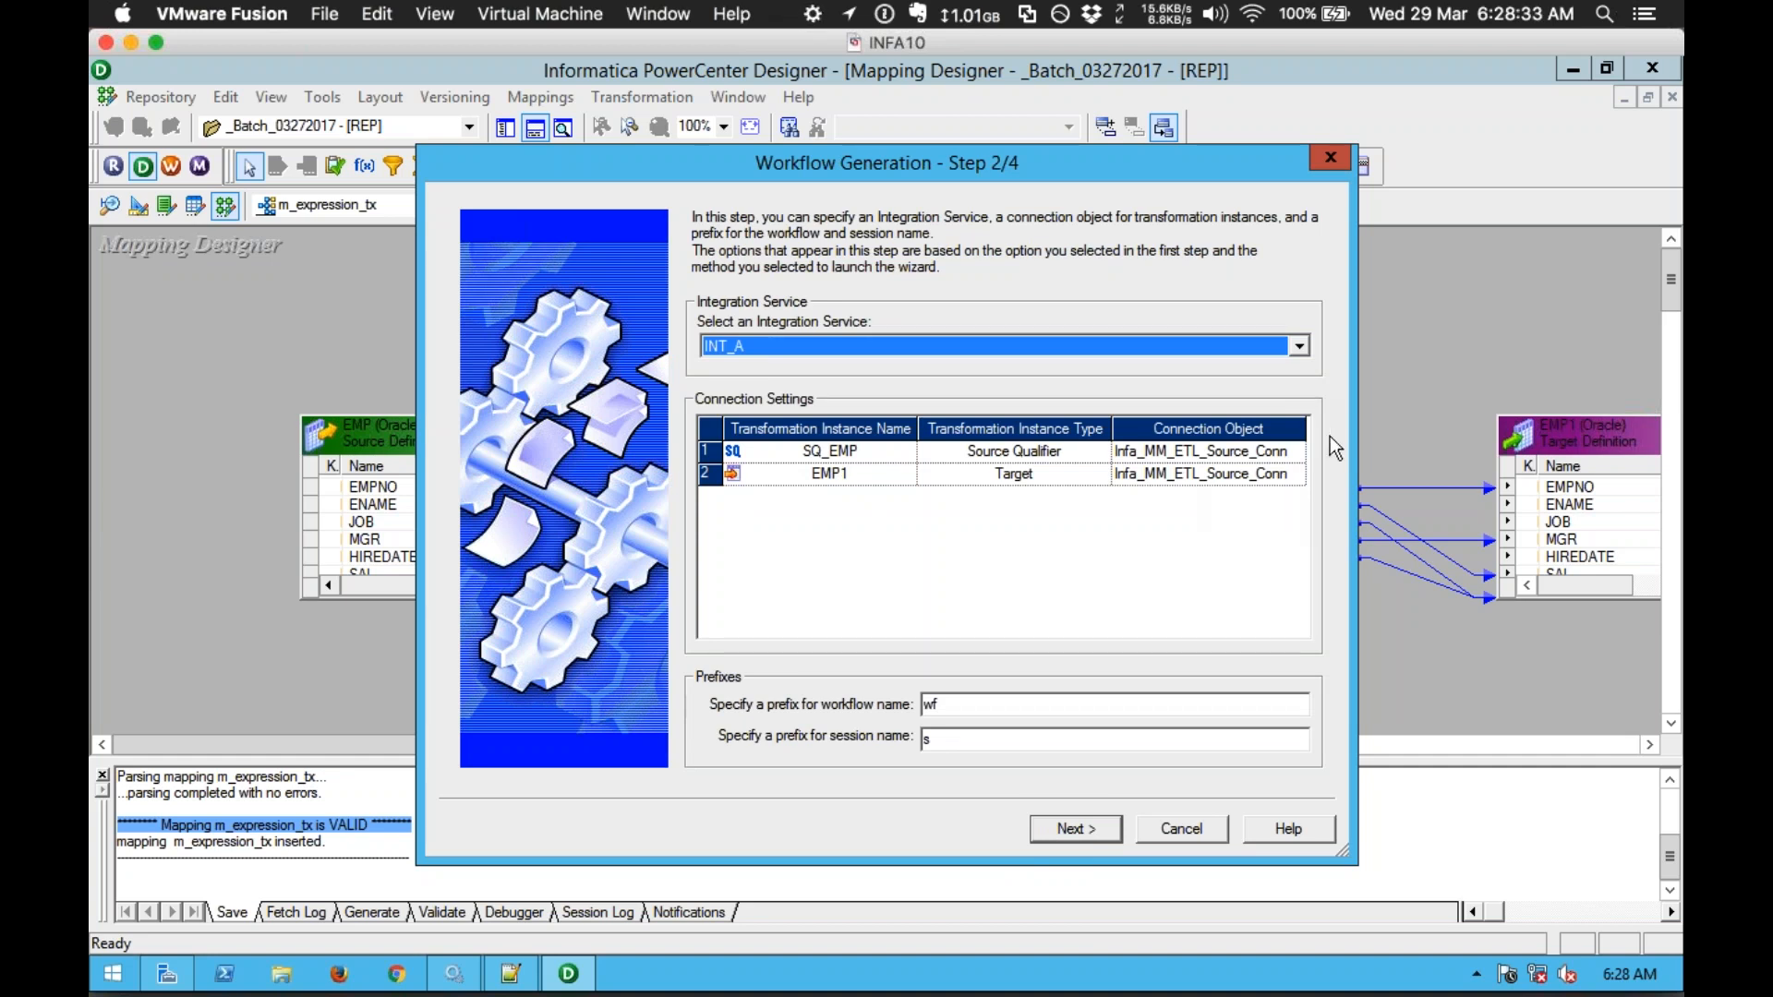
left_click(1298, 450)
left_click(1298, 450)
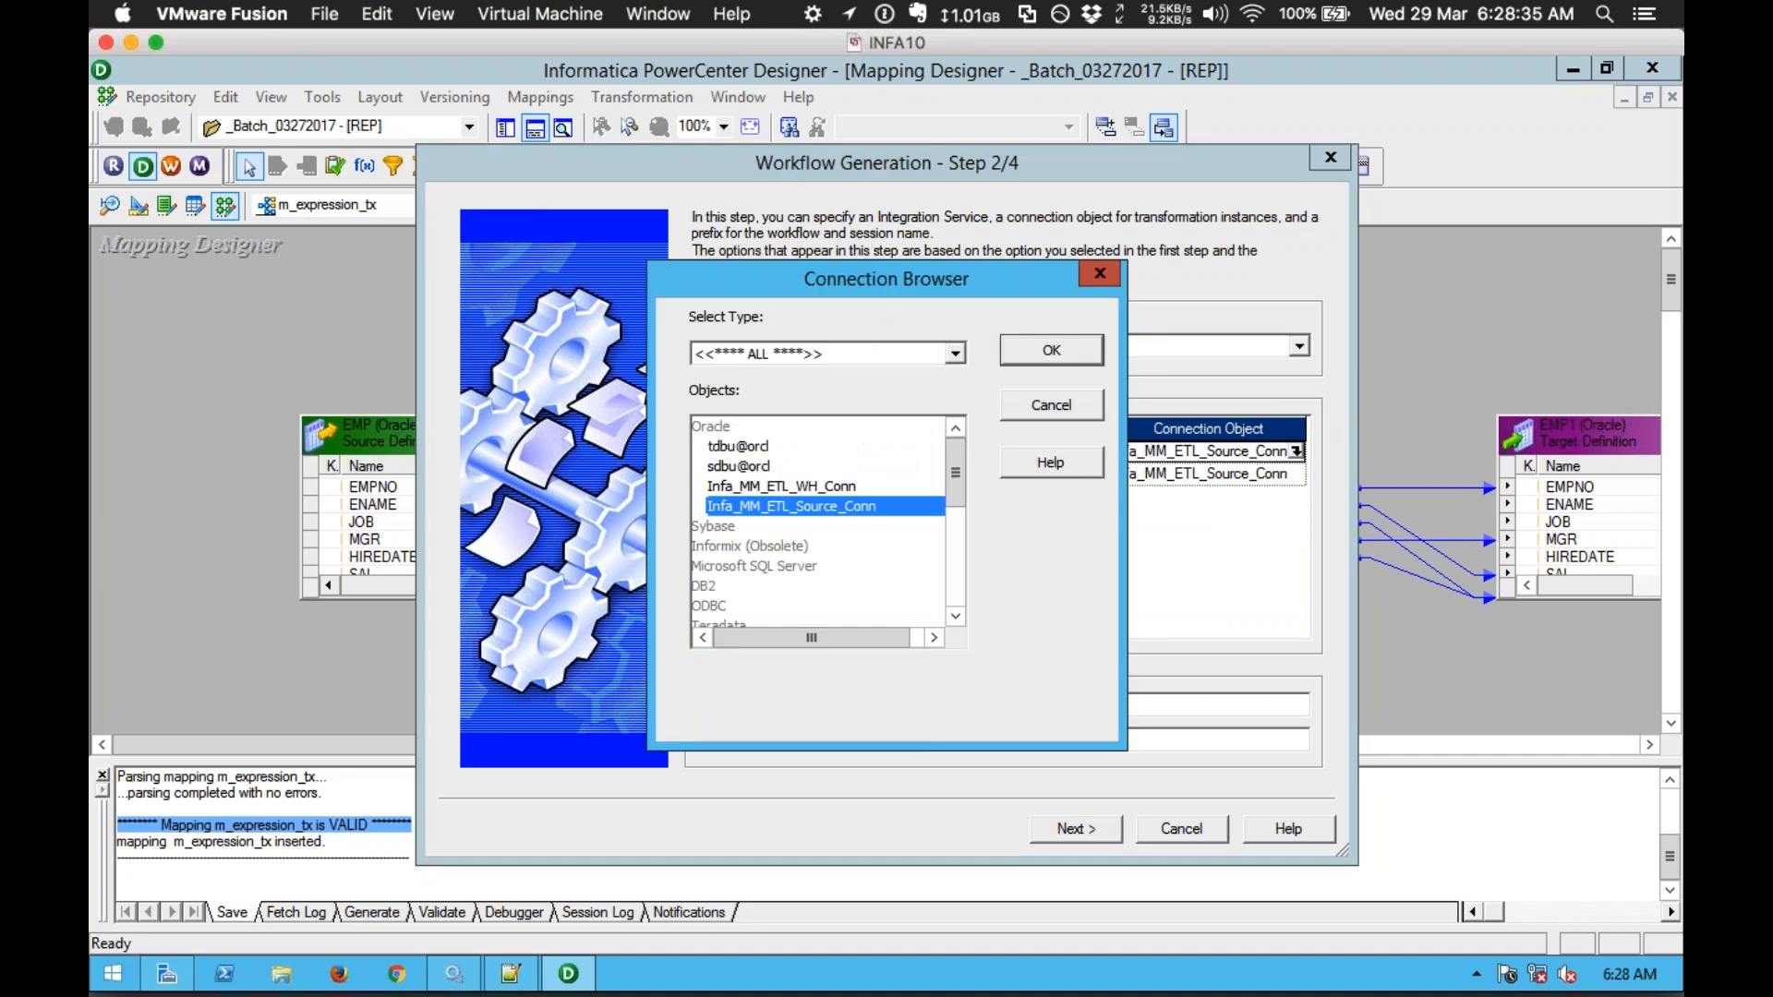
left_click(753, 468)
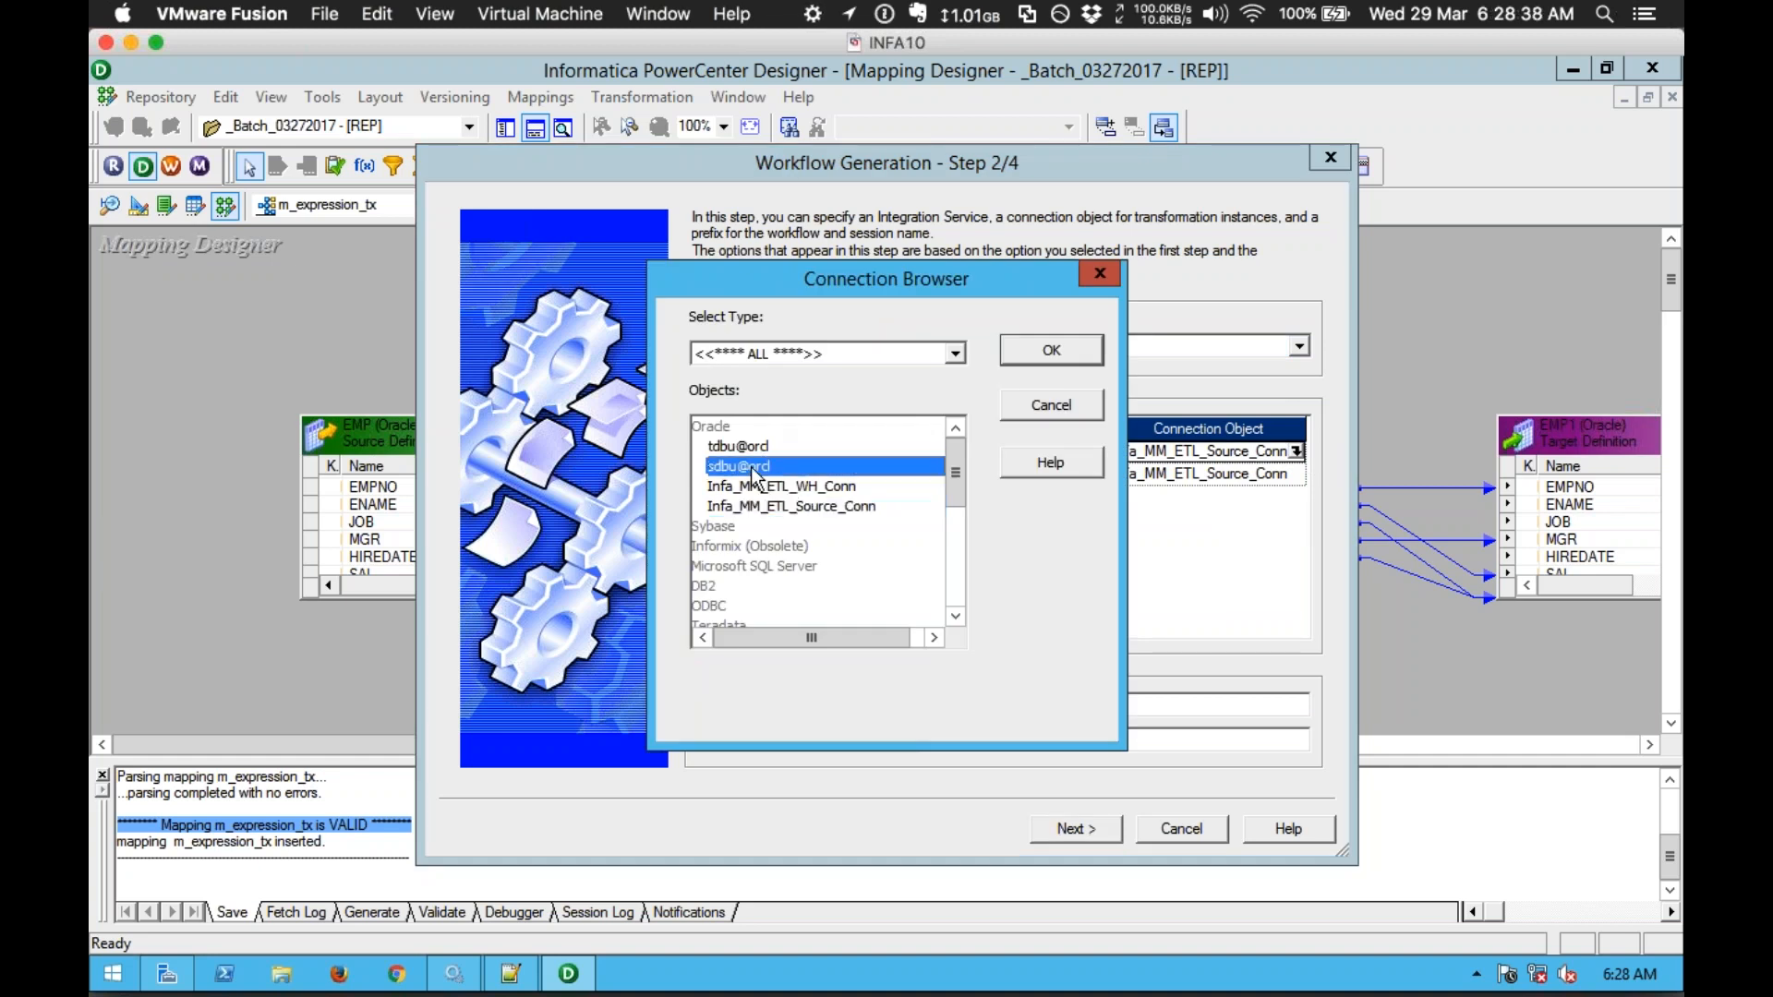
double_click(753, 467)
left_click(1298, 474)
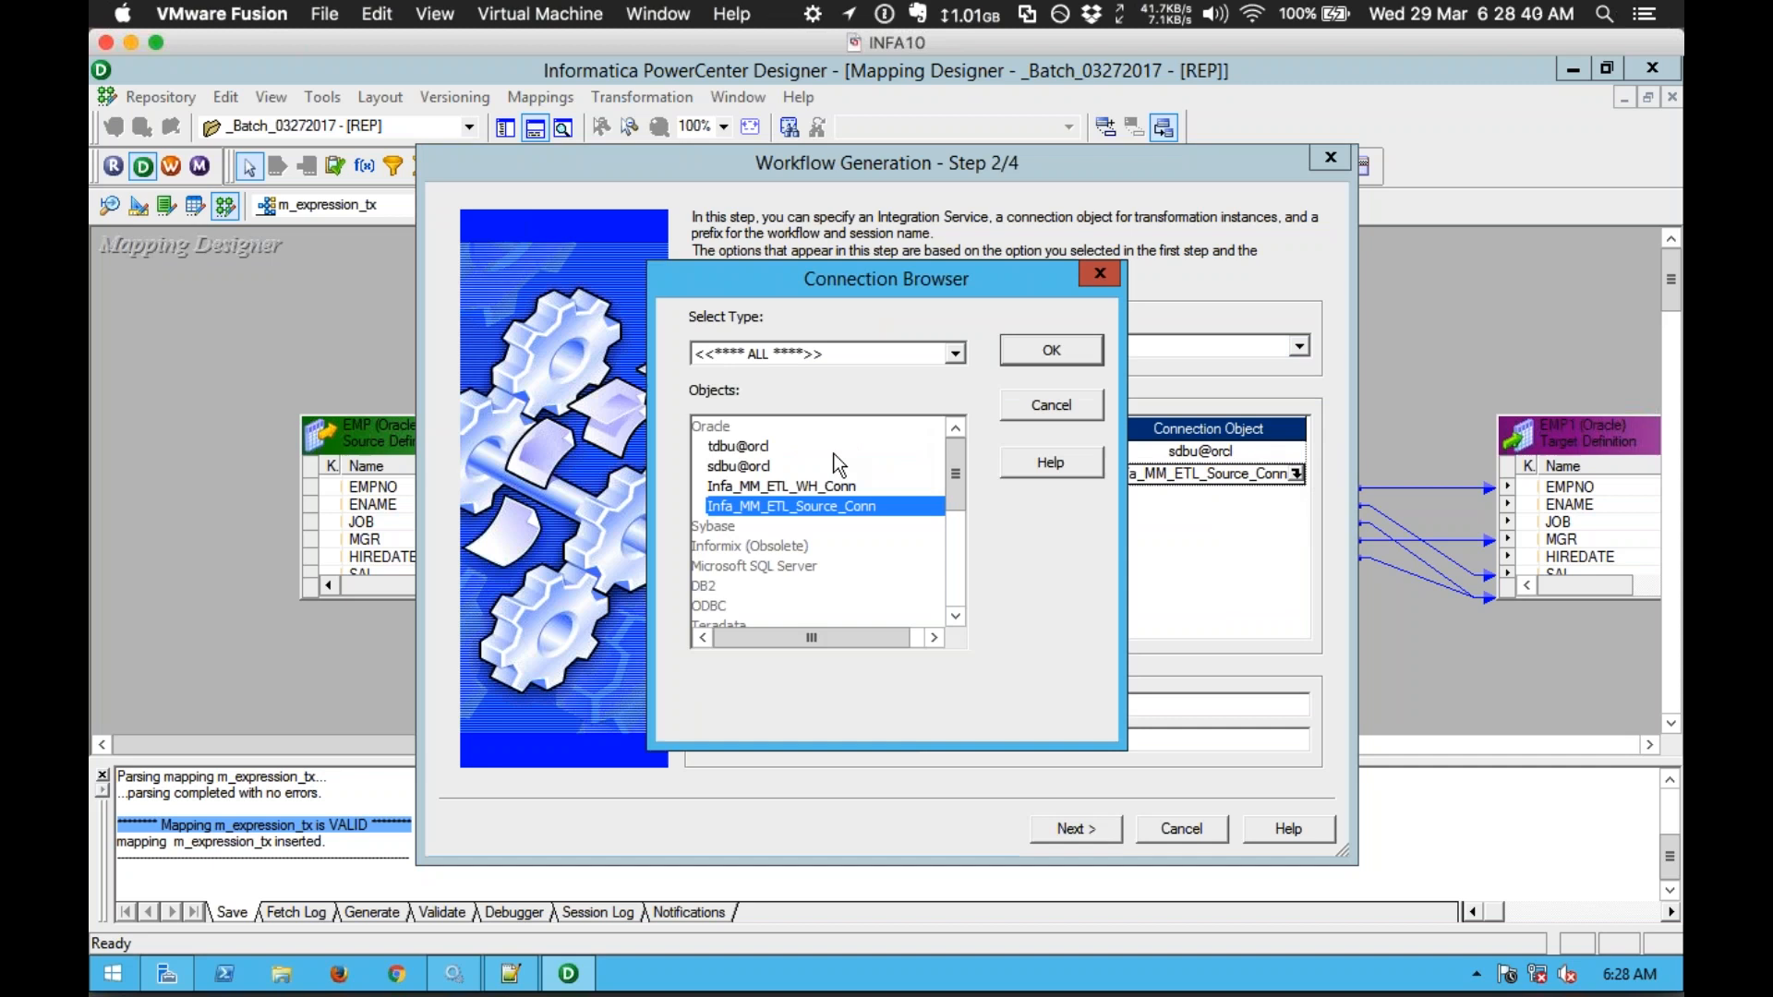
double_click(770, 447)
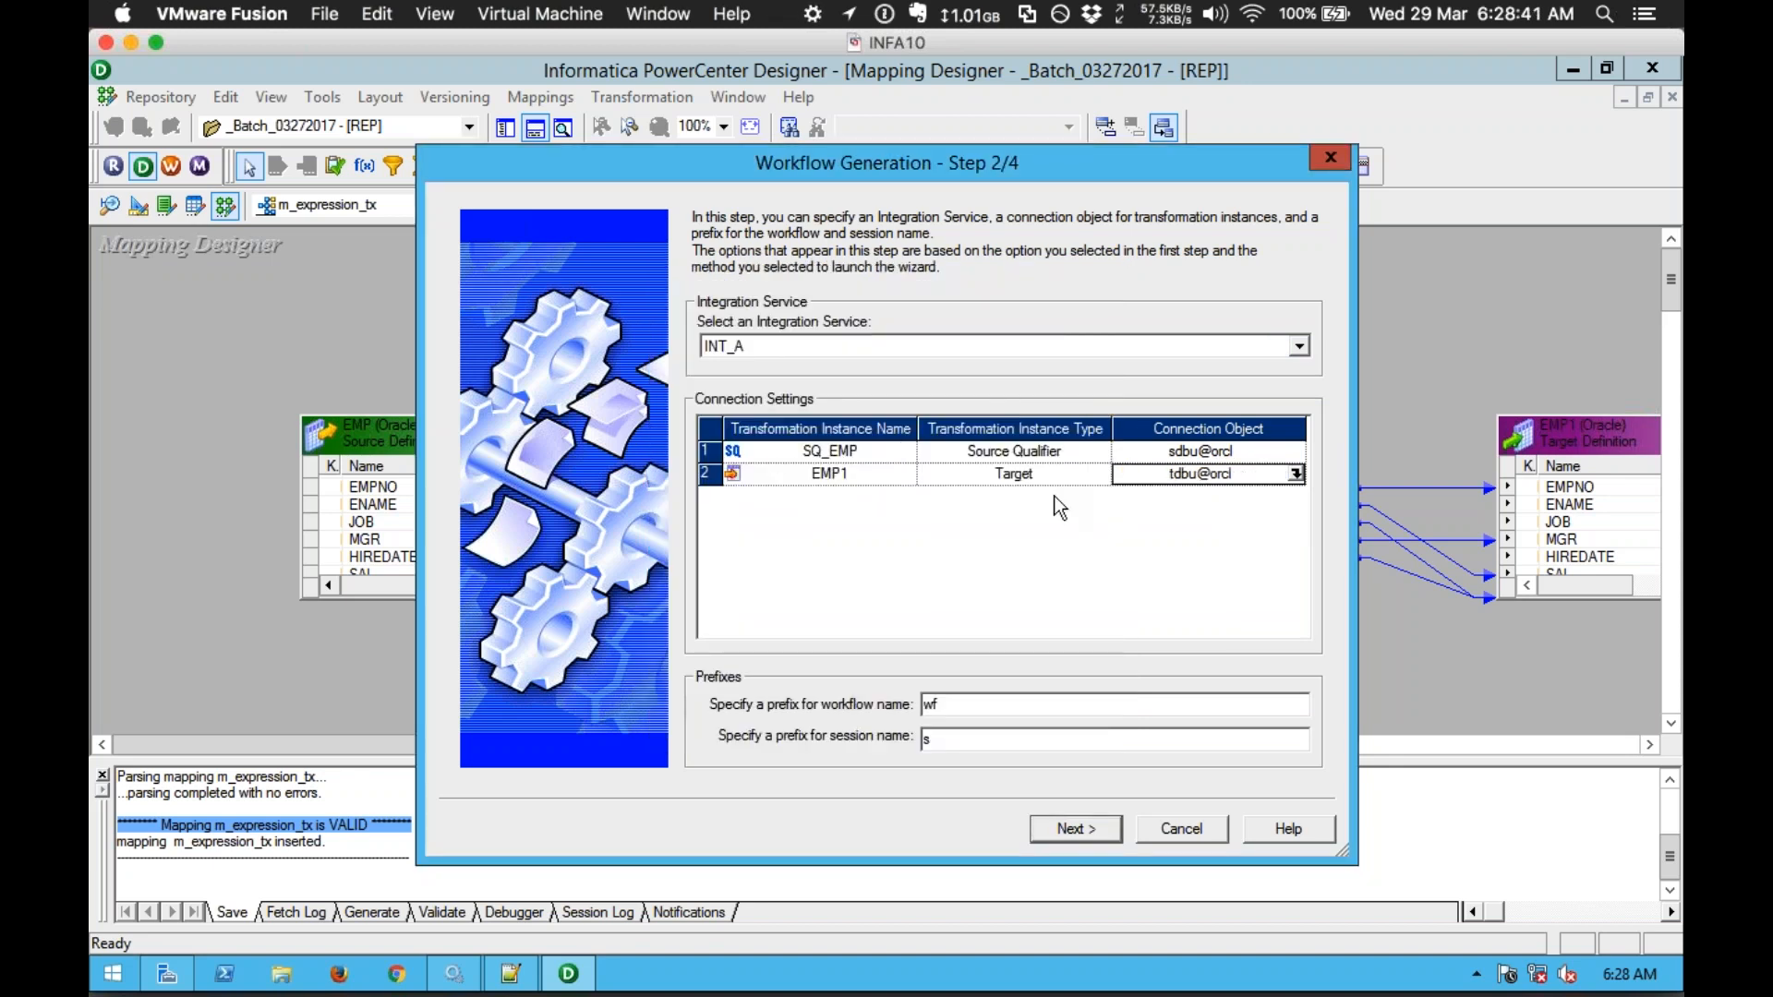
Step: Keep the default names wf_m_expression_tx and s_m_expression_tx for the workflow and session
left_click(1066, 828)
left_click(720, 362)
left_click_drag(793, 356, 678, 352)
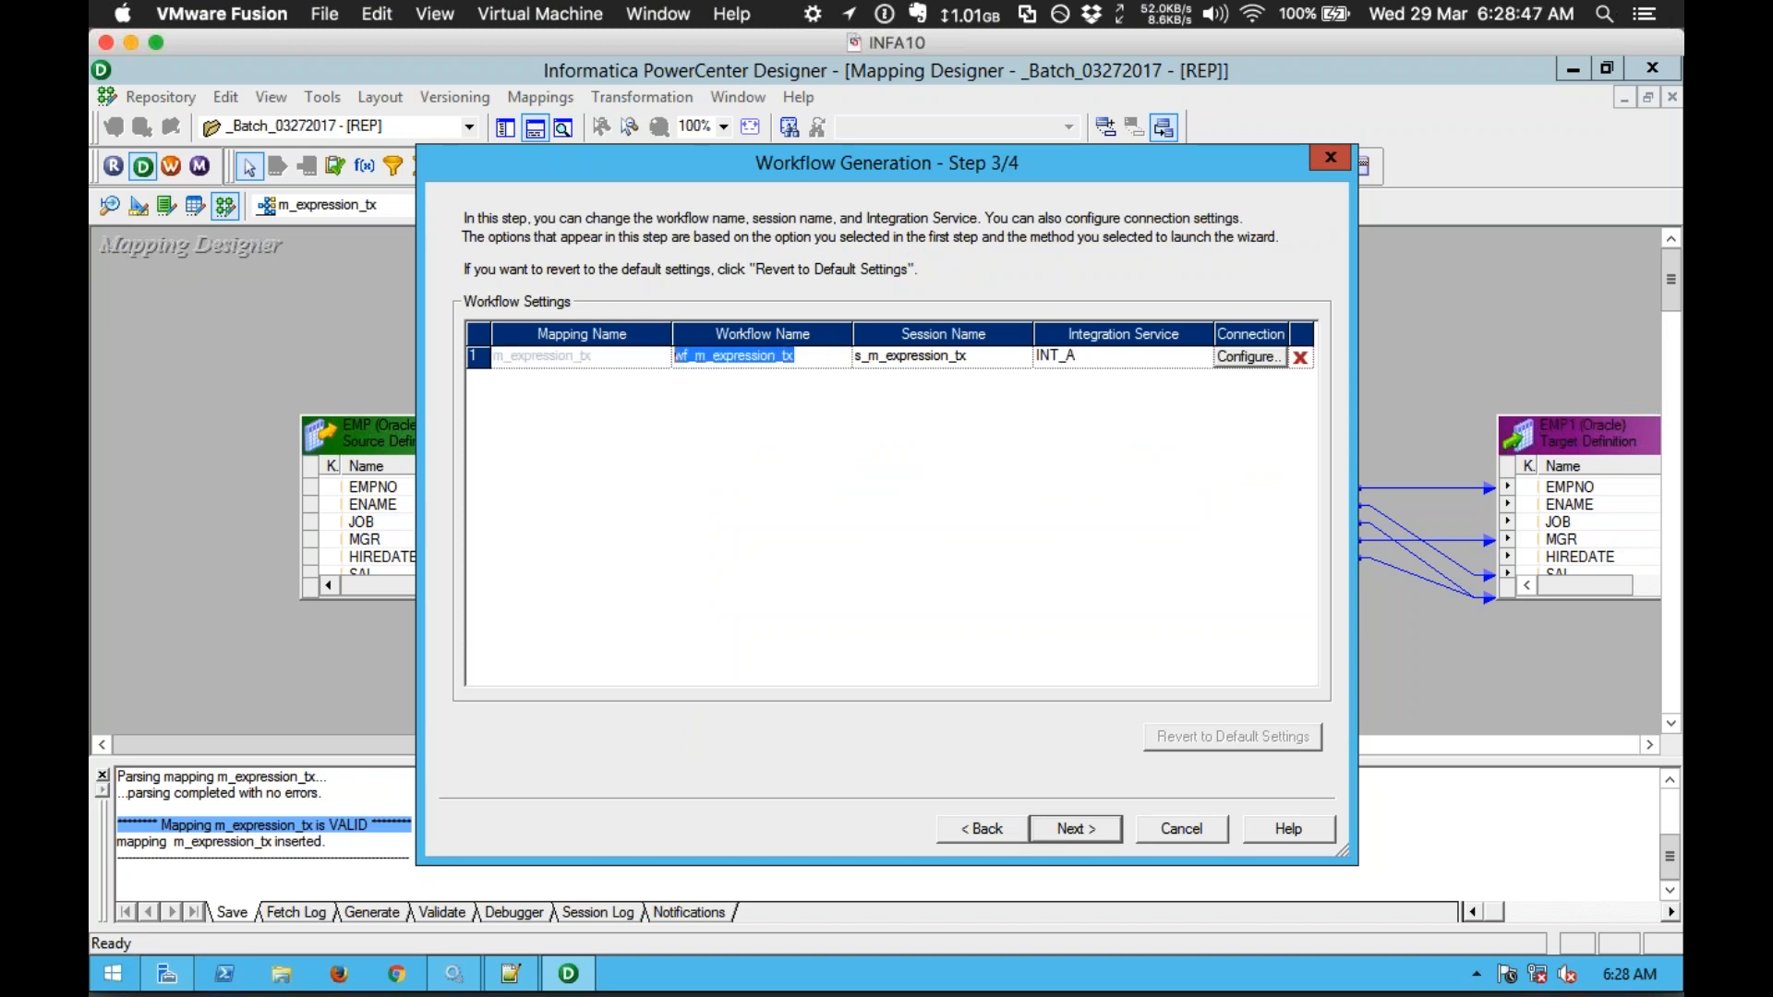
left_click(945, 355)
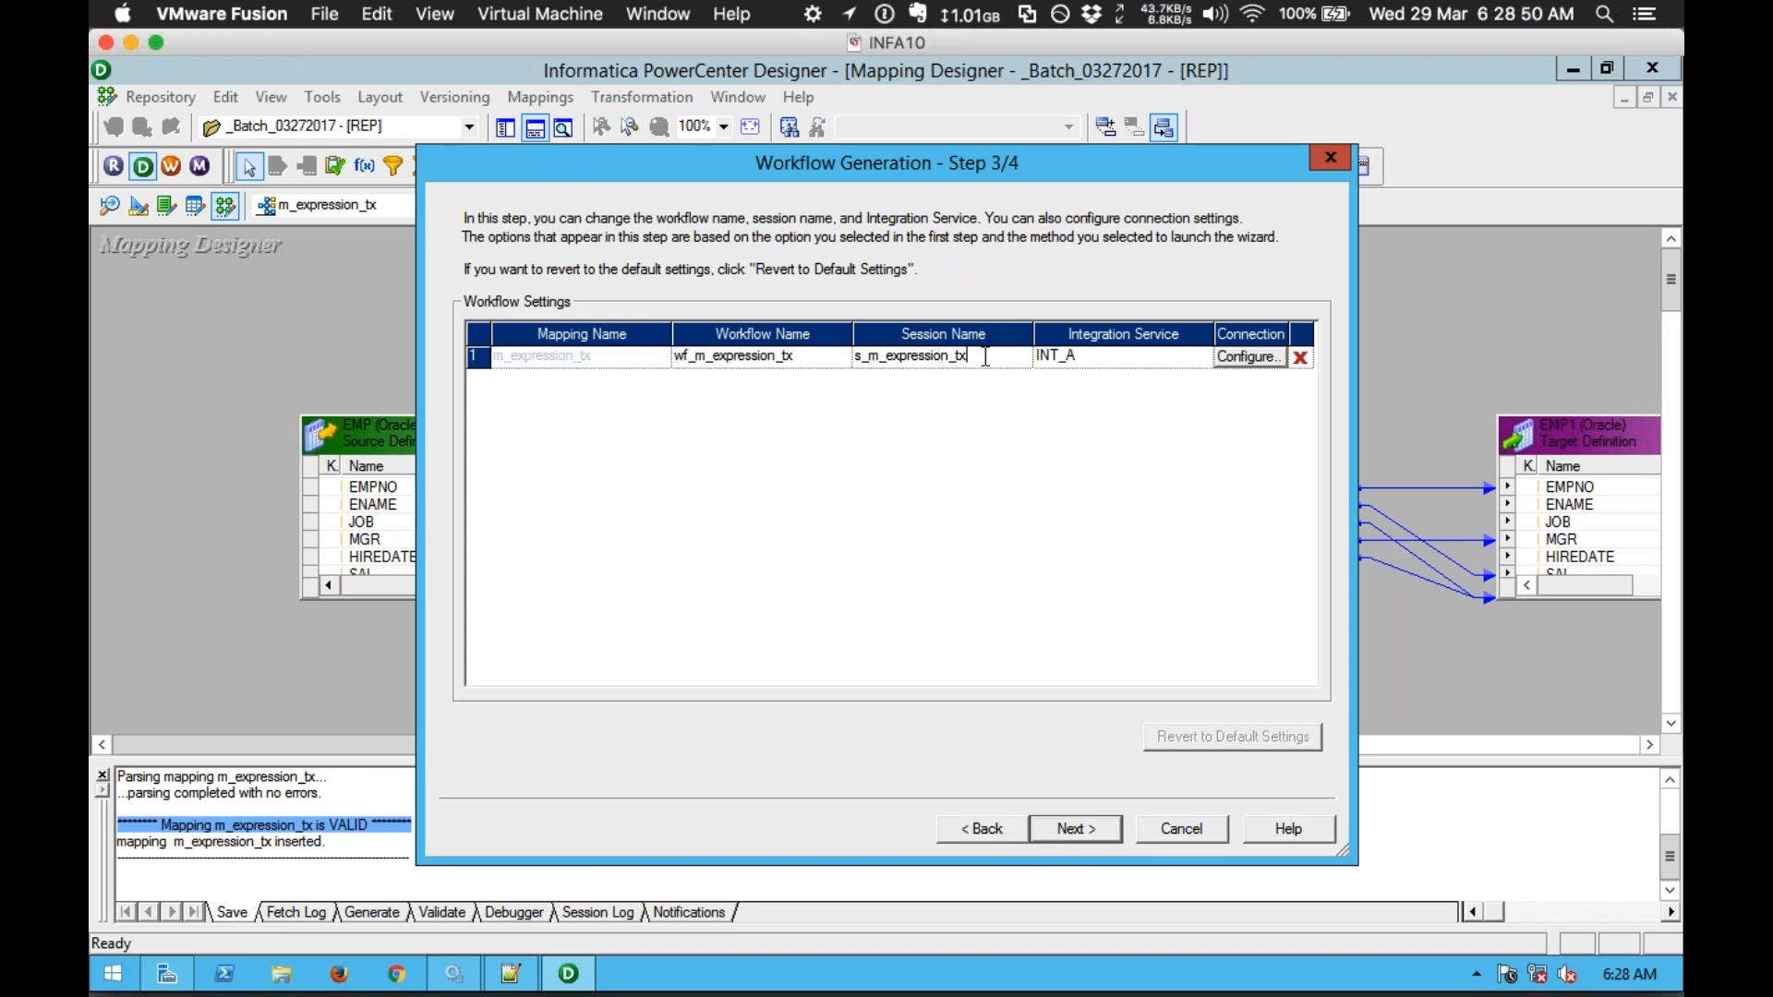
left_click(763, 362)
left_click(767, 360)
left_click_drag(812, 361, 659, 360)
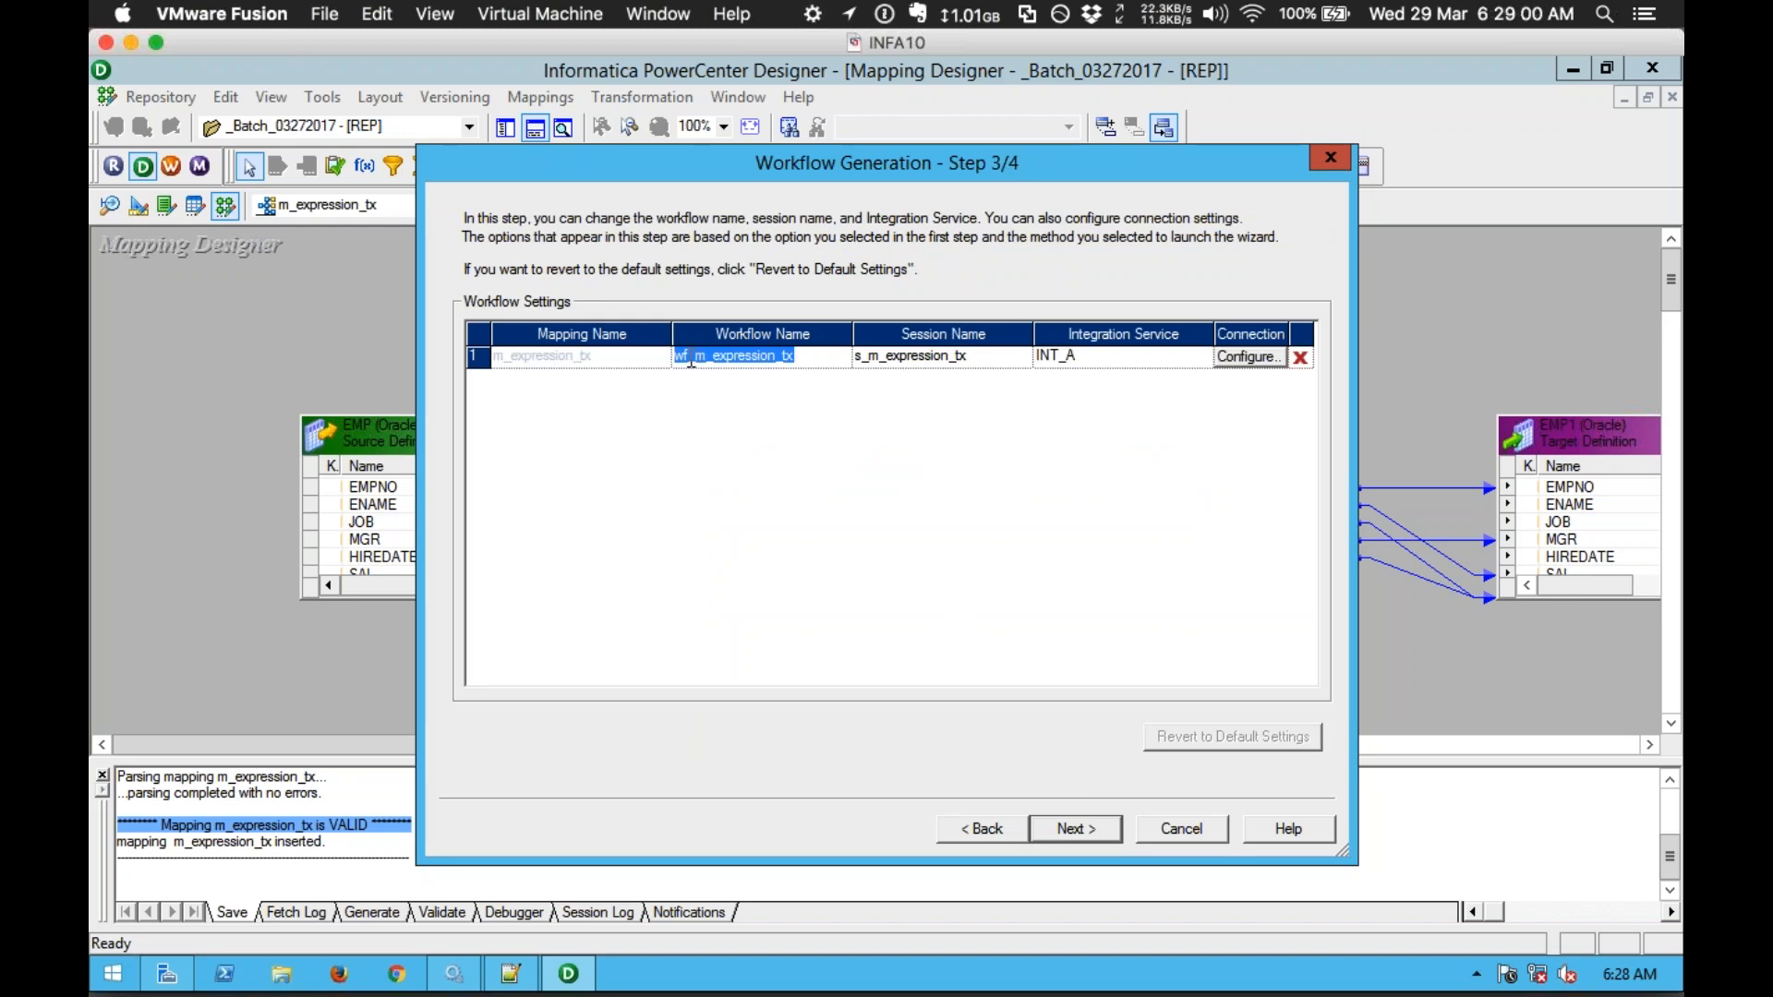
left_click(863, 361)
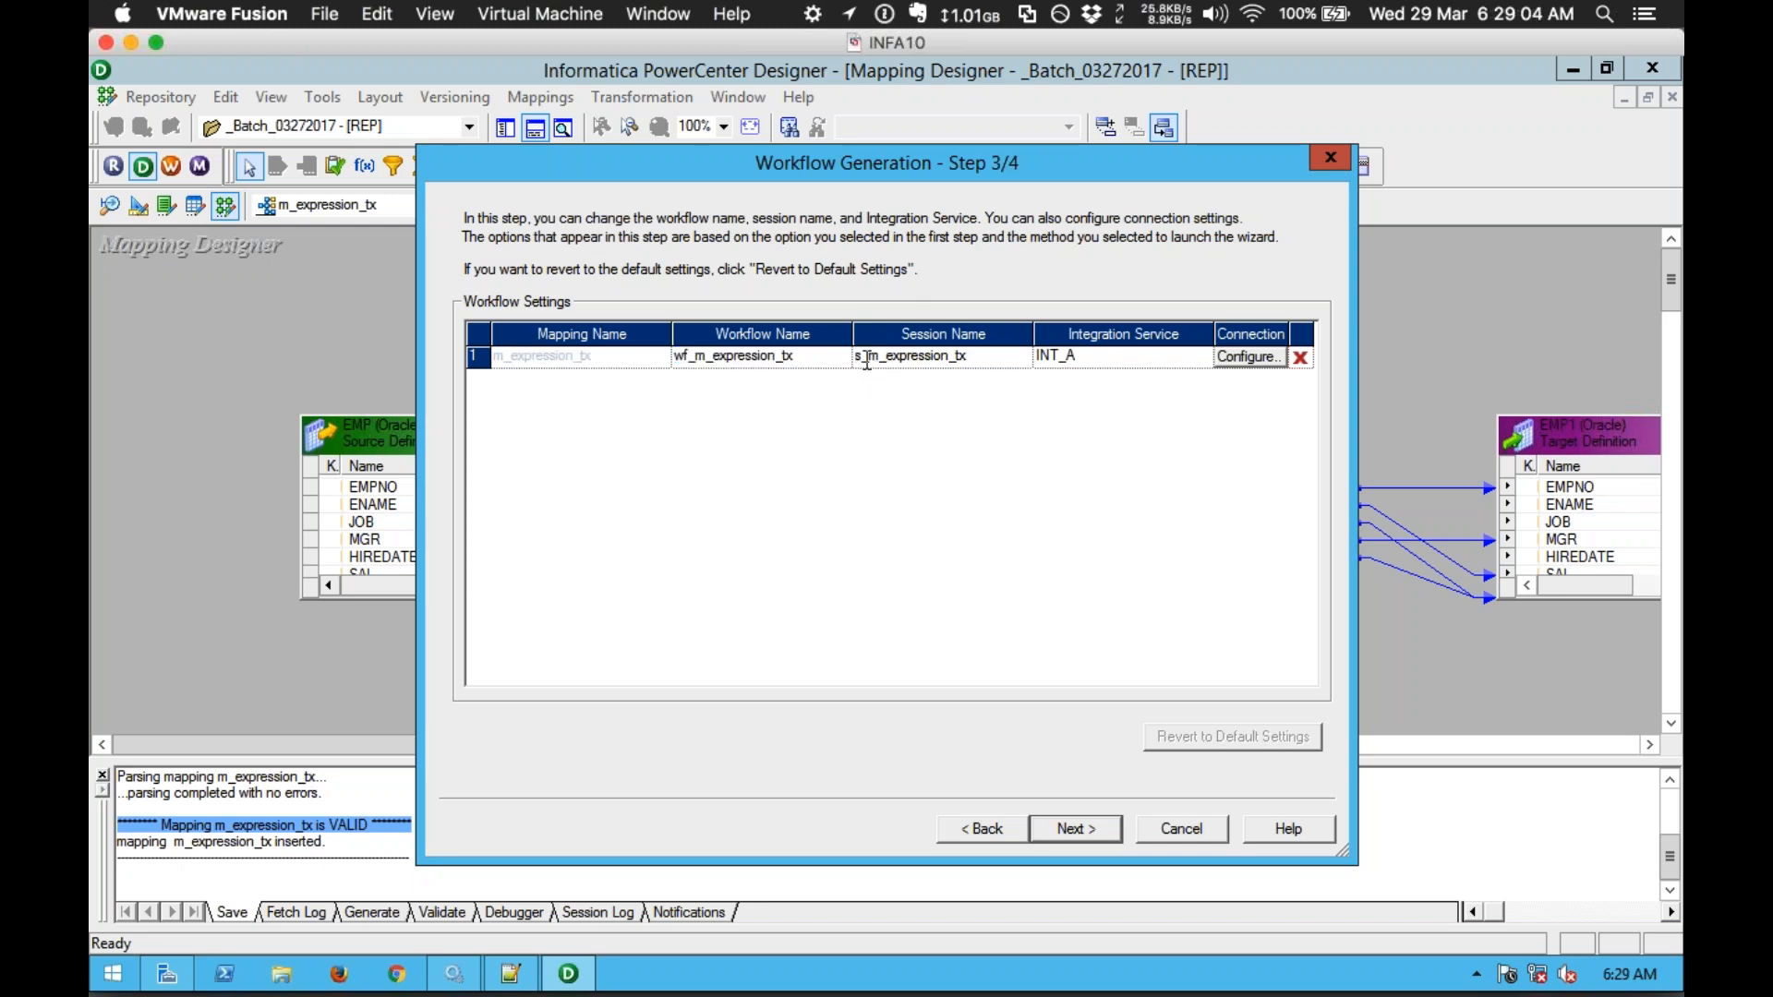
left_click_drag(864, 360, 854, 360)
left_click(1012, 355)
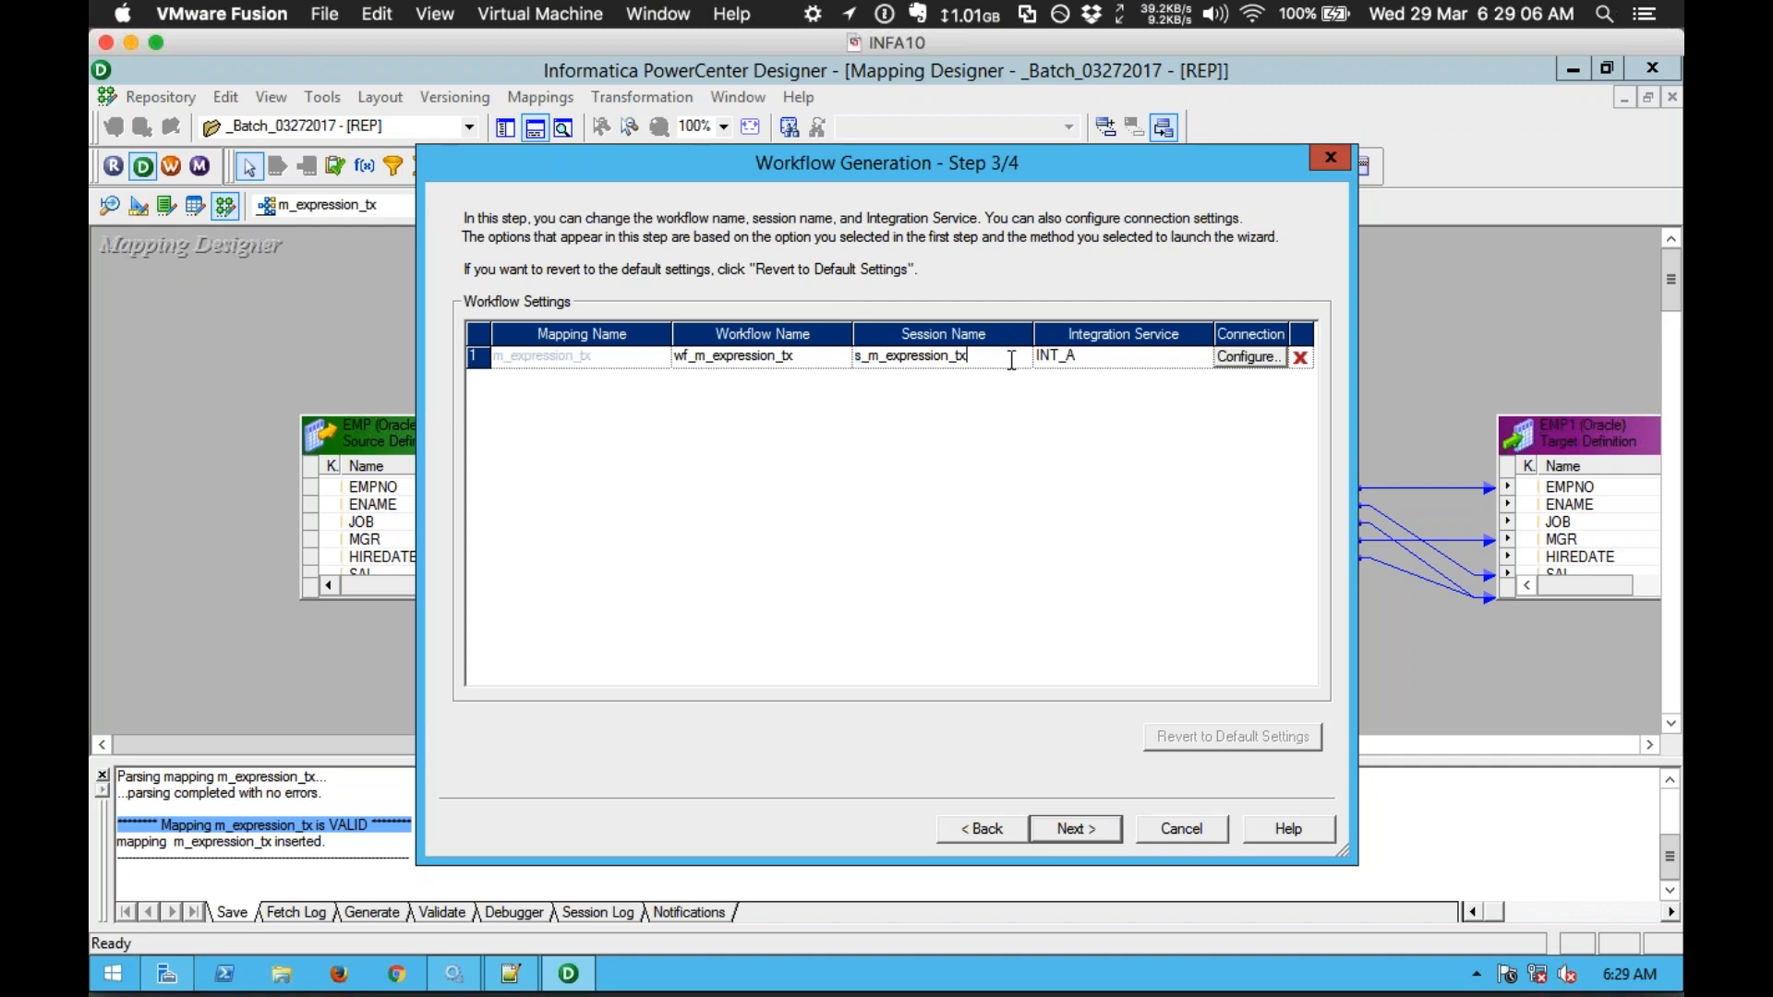
Step: Generate the workflow, finish the wizard, and launch Workflow Manager
left_click(1106, 826)
left_click(748, 310)
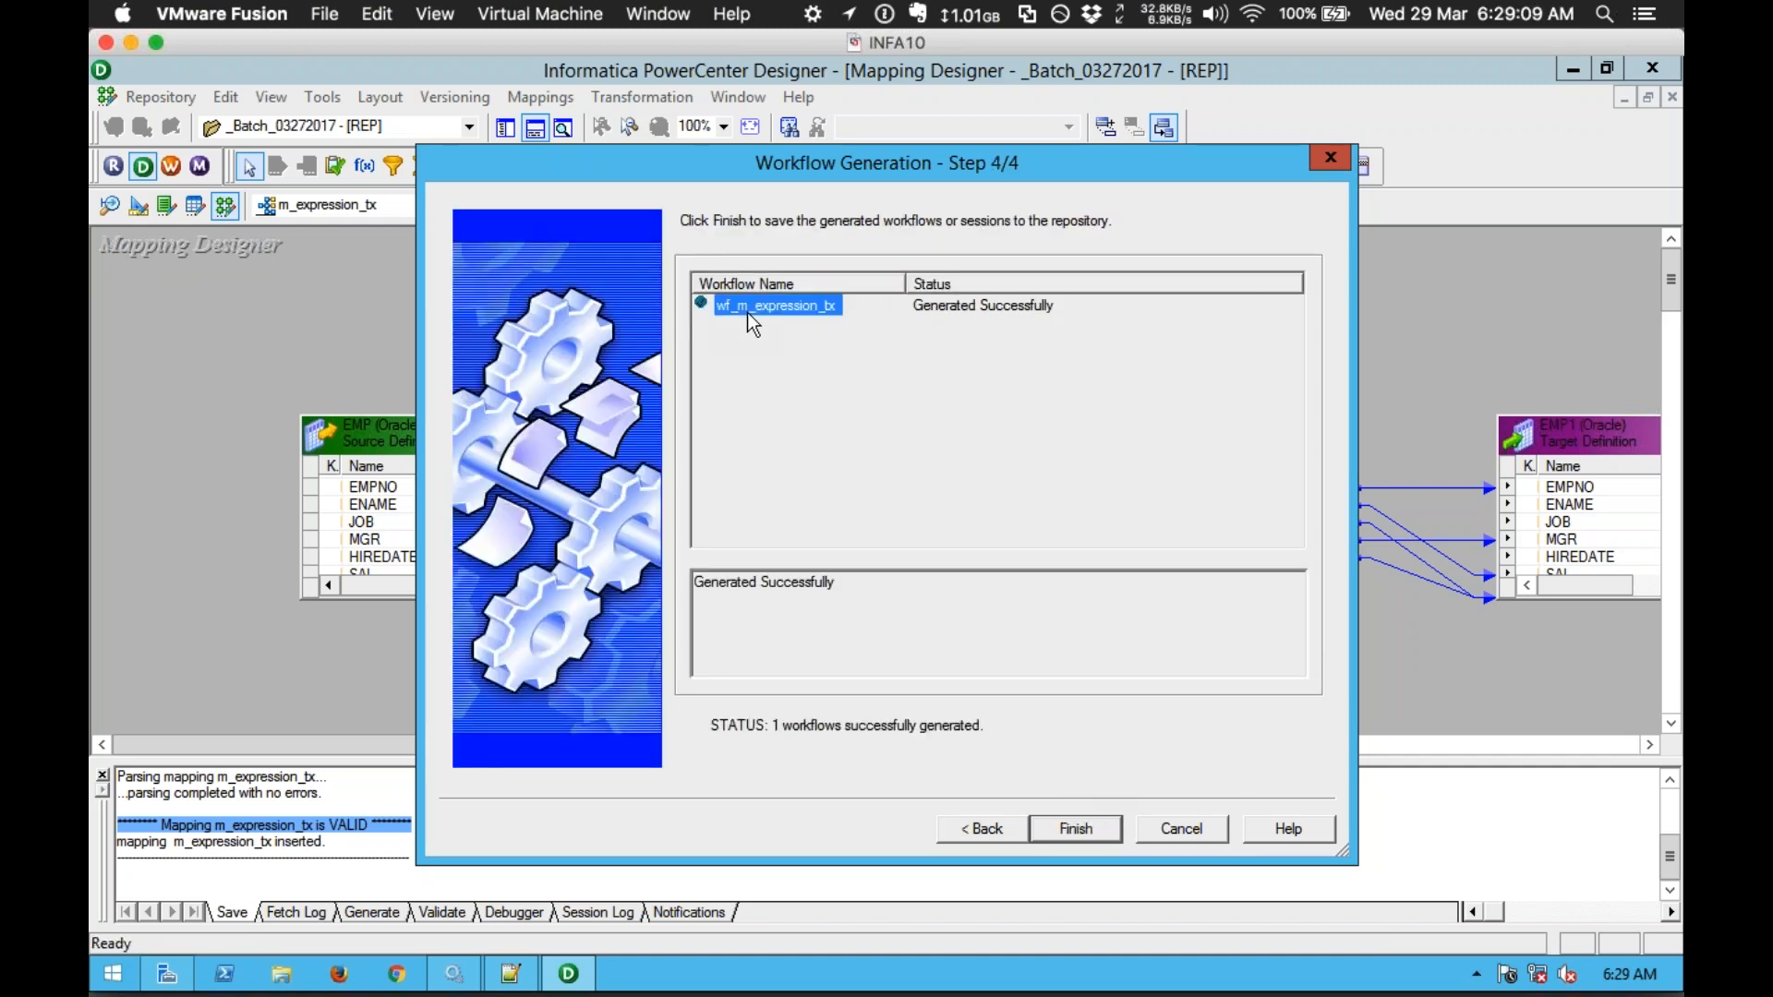
left_click(1075, 828)
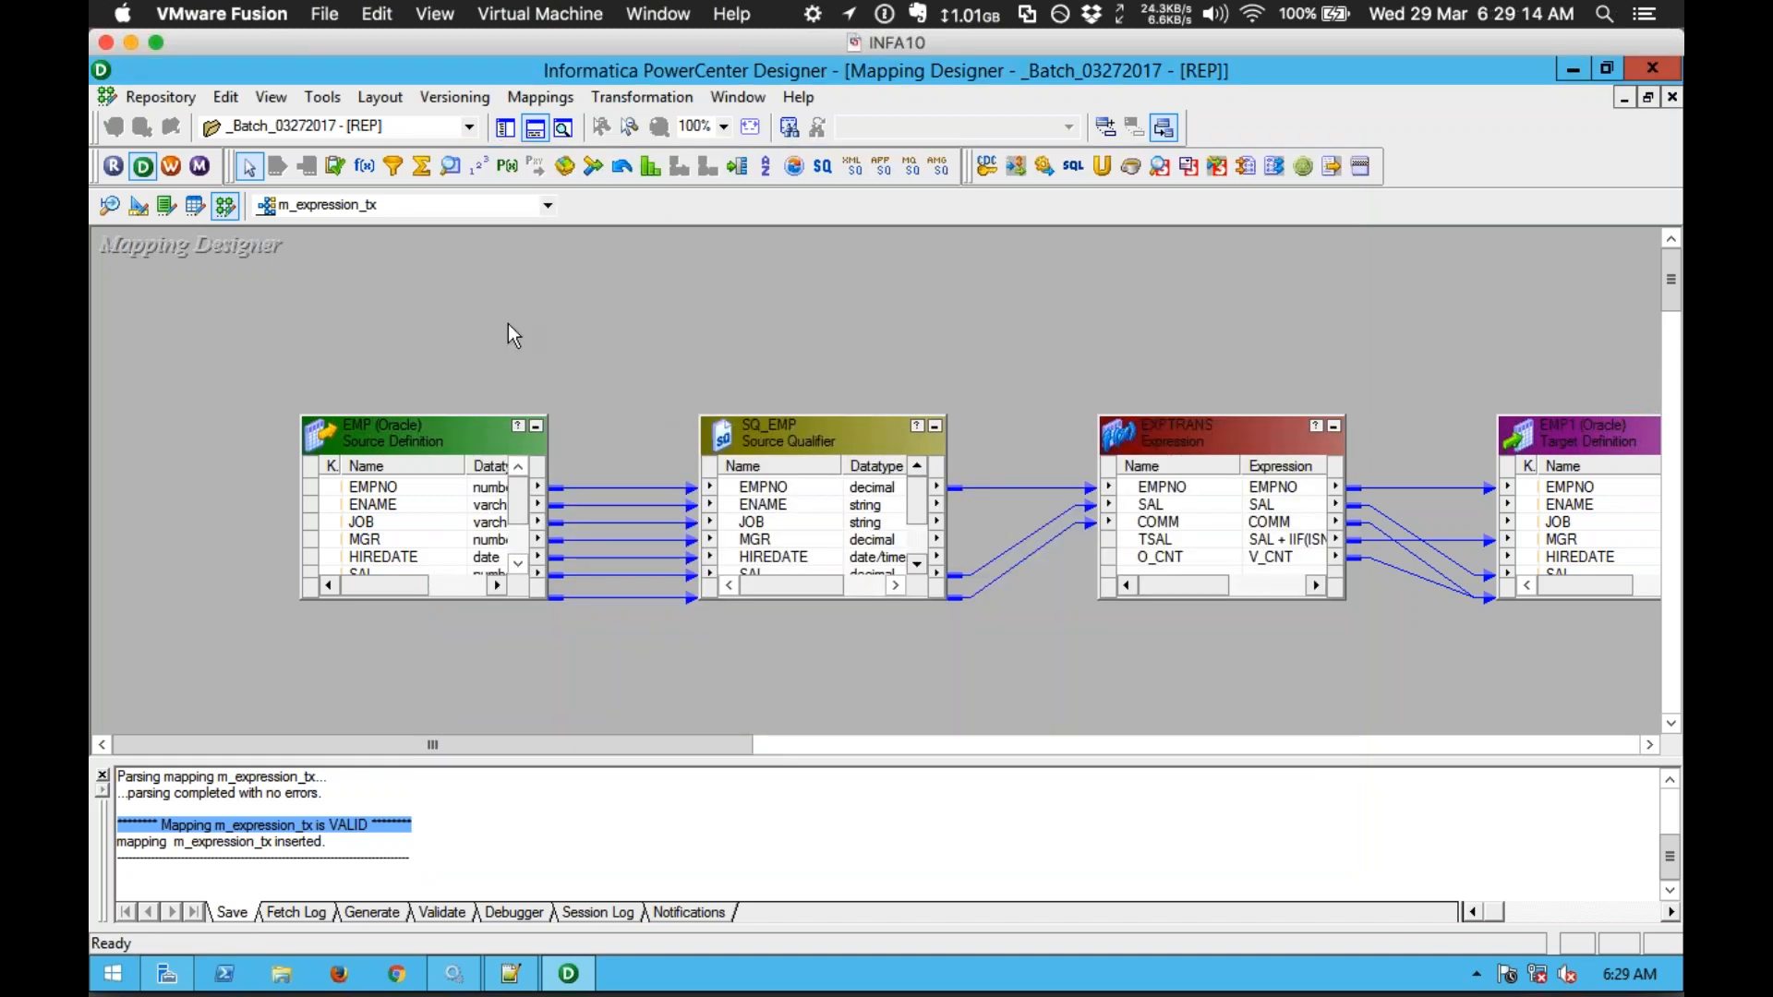
left_click(171, 168)
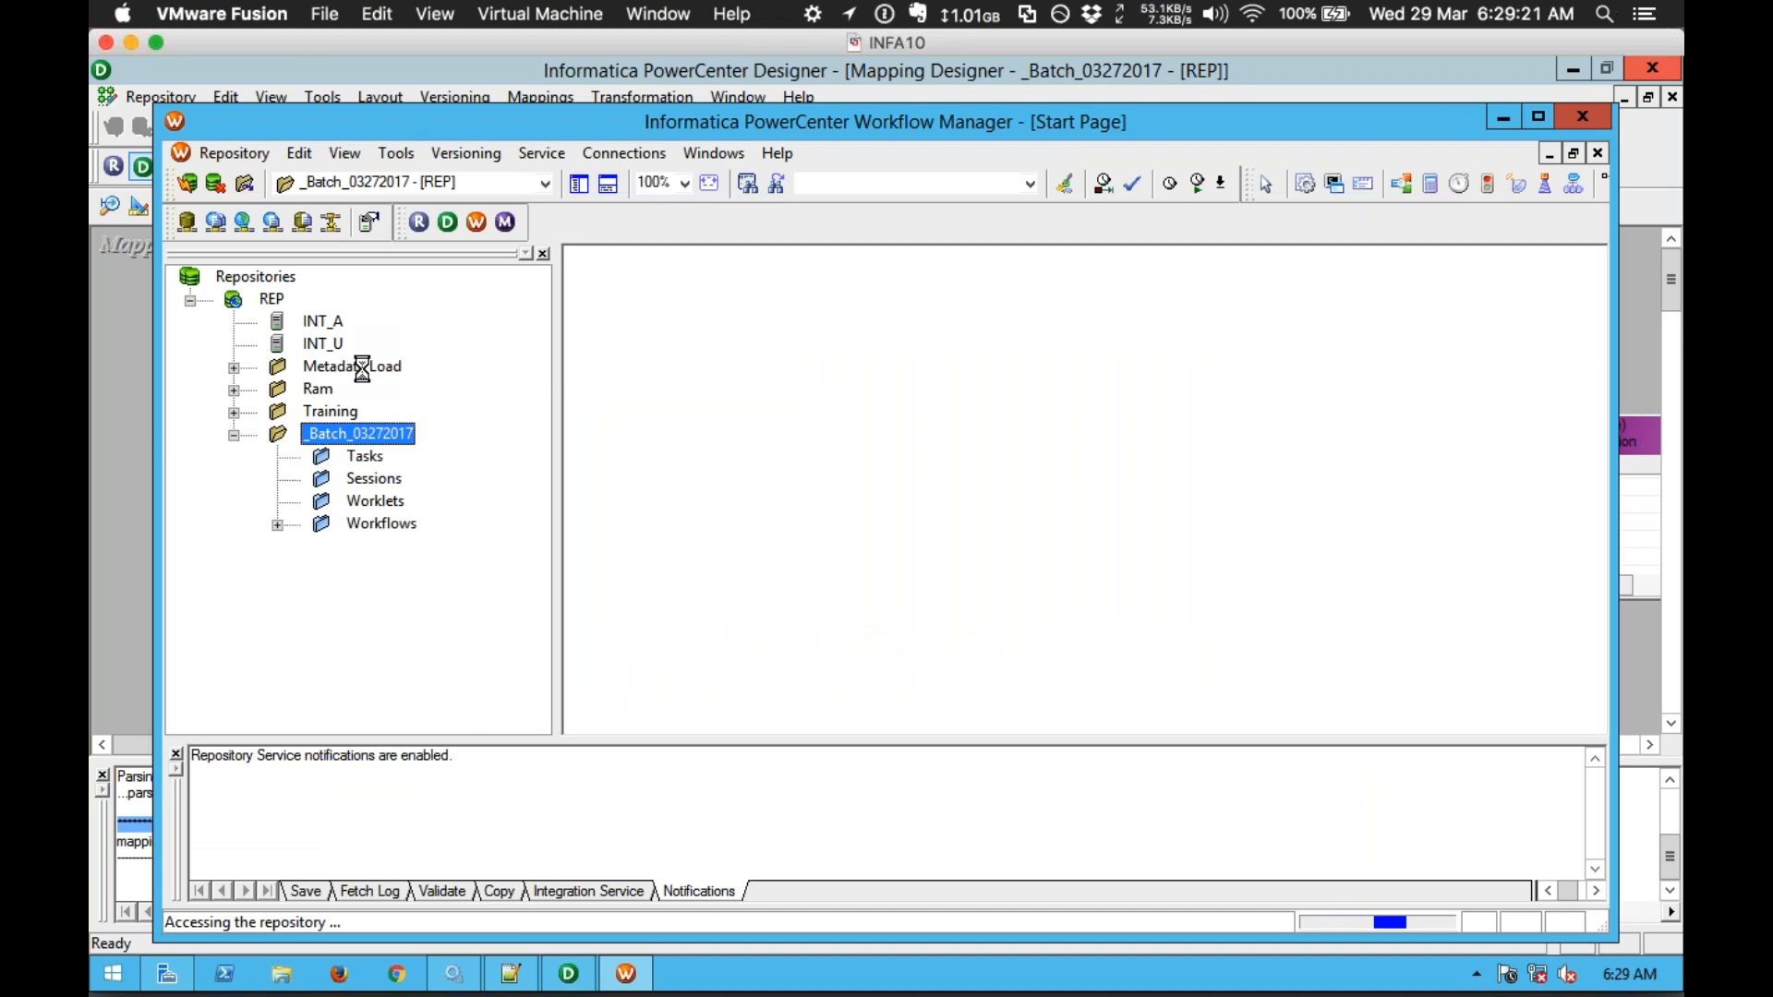
Step: Open wf_m_expression_tx from the Workflows folder in the workspace and maximize the window
left_click(291, 526)
left_click(459, 571)
left_click_drag(459, 574, 628, 598)
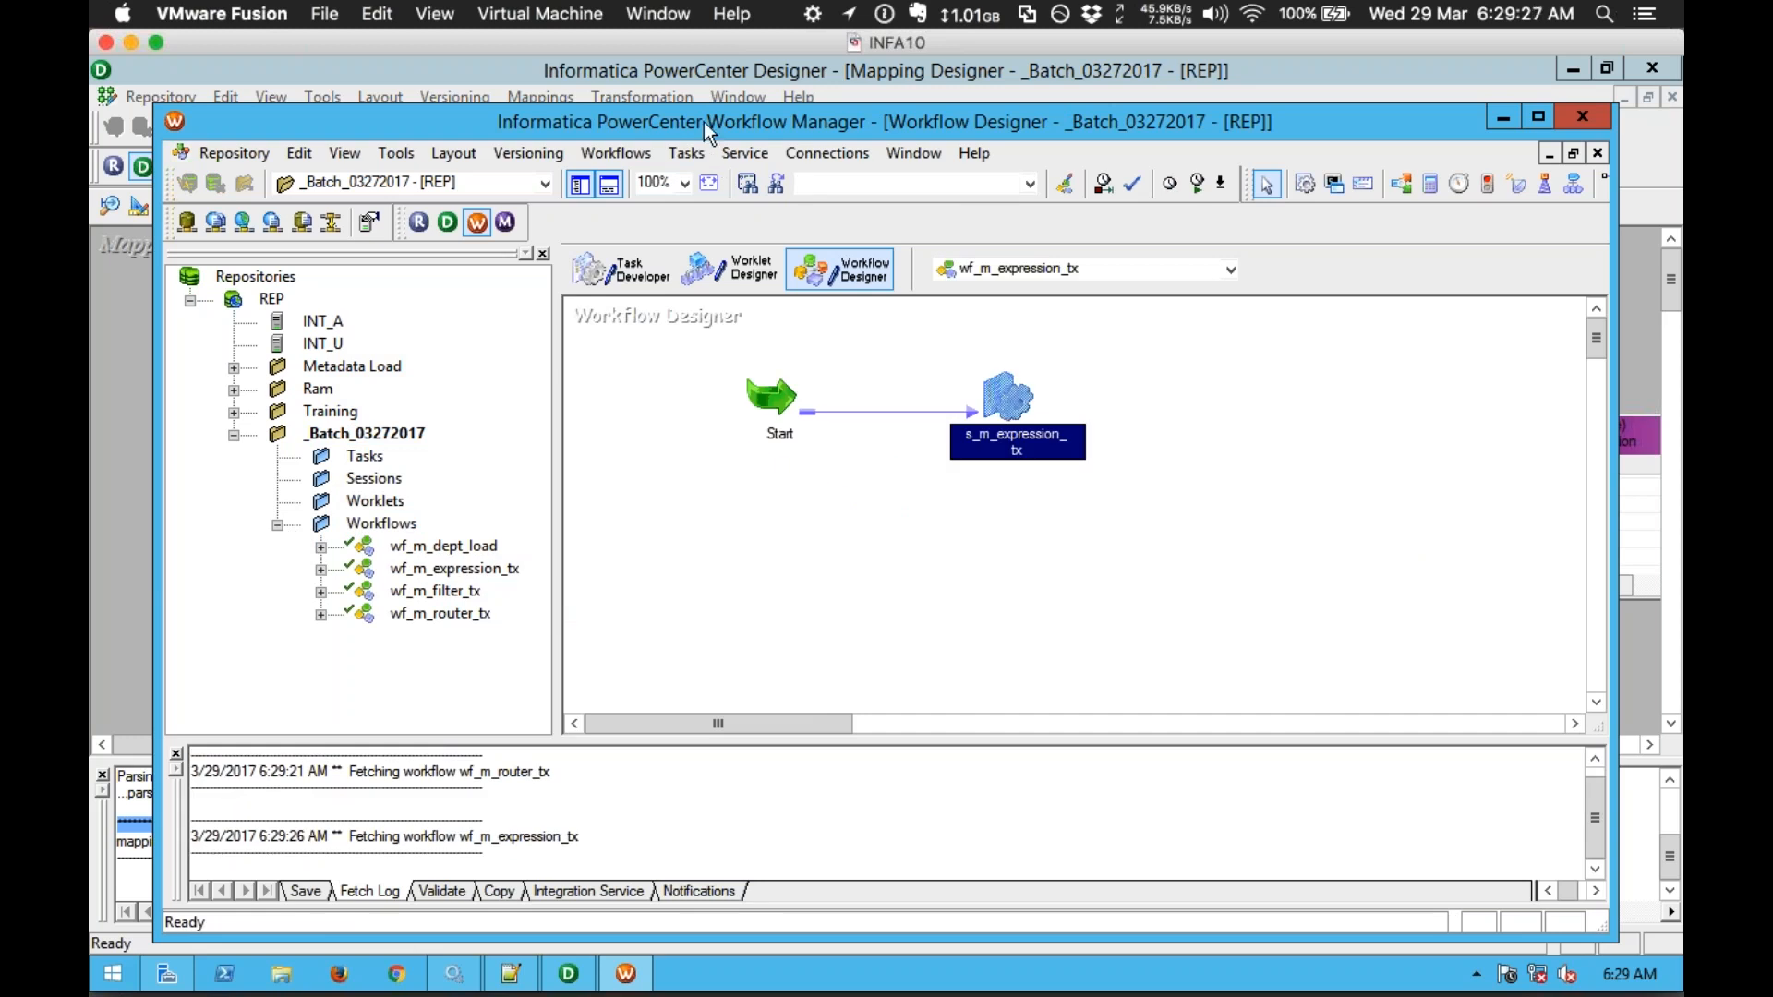
double_click(704, 122)
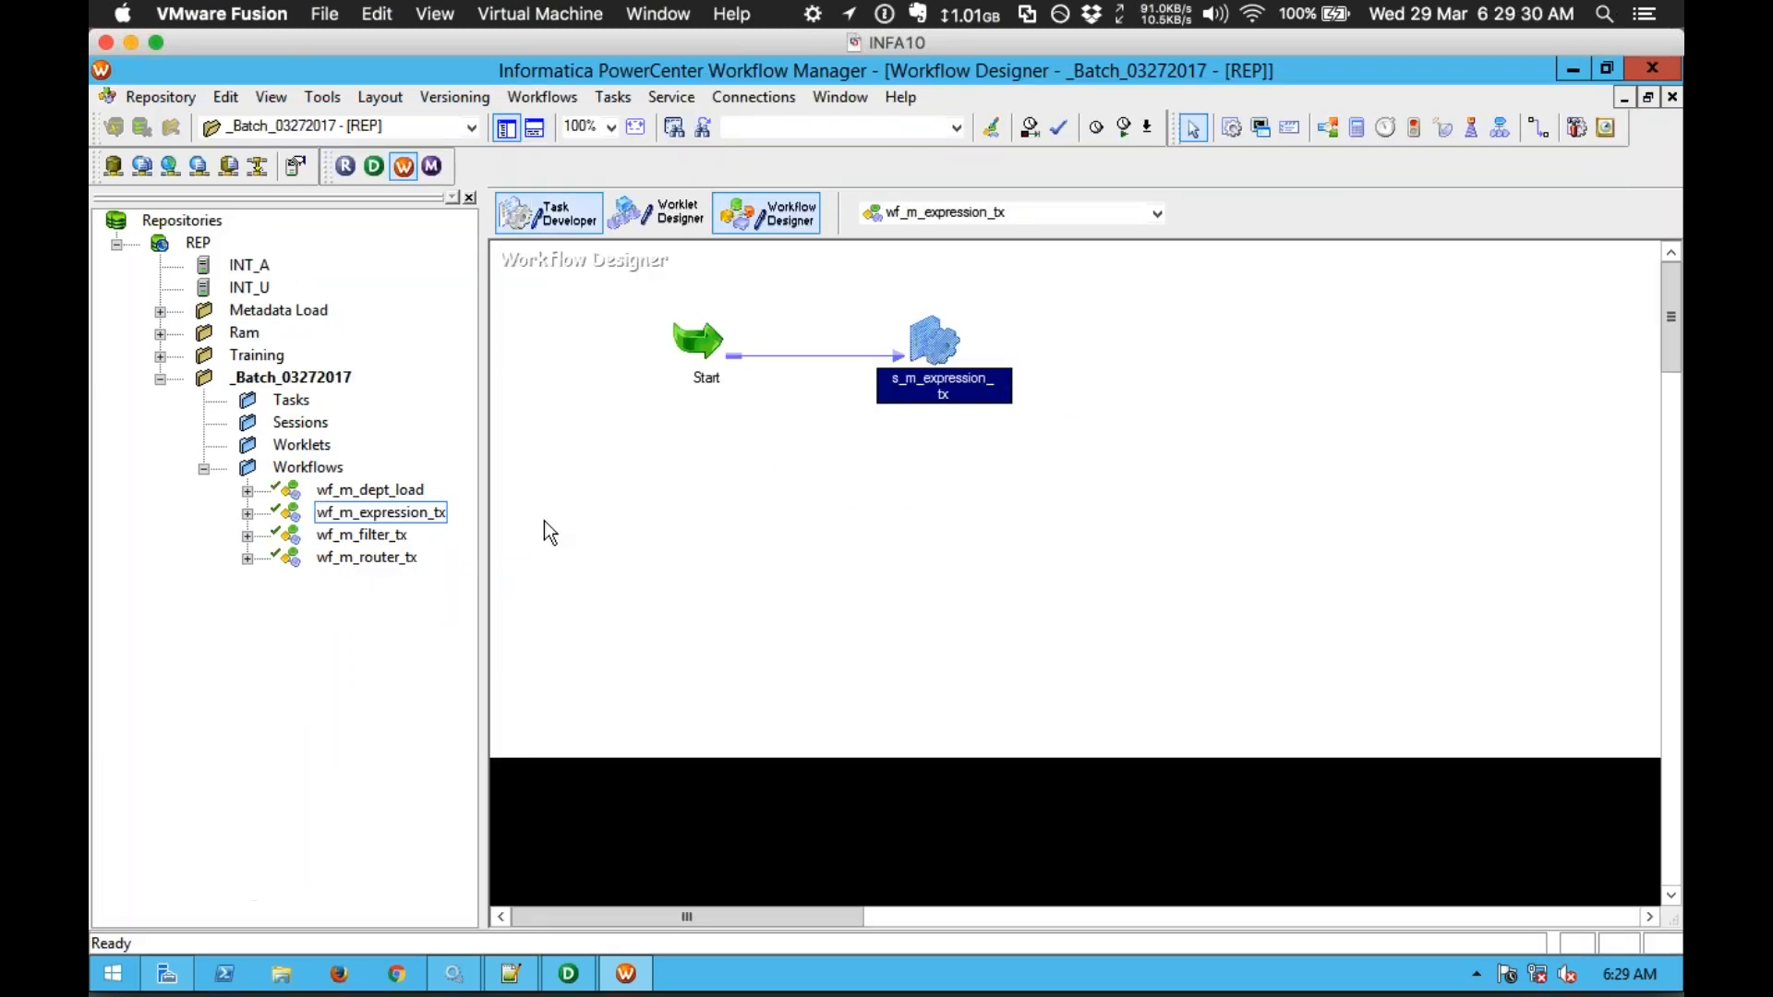
left_click_drag(482, 554, 423, 554)
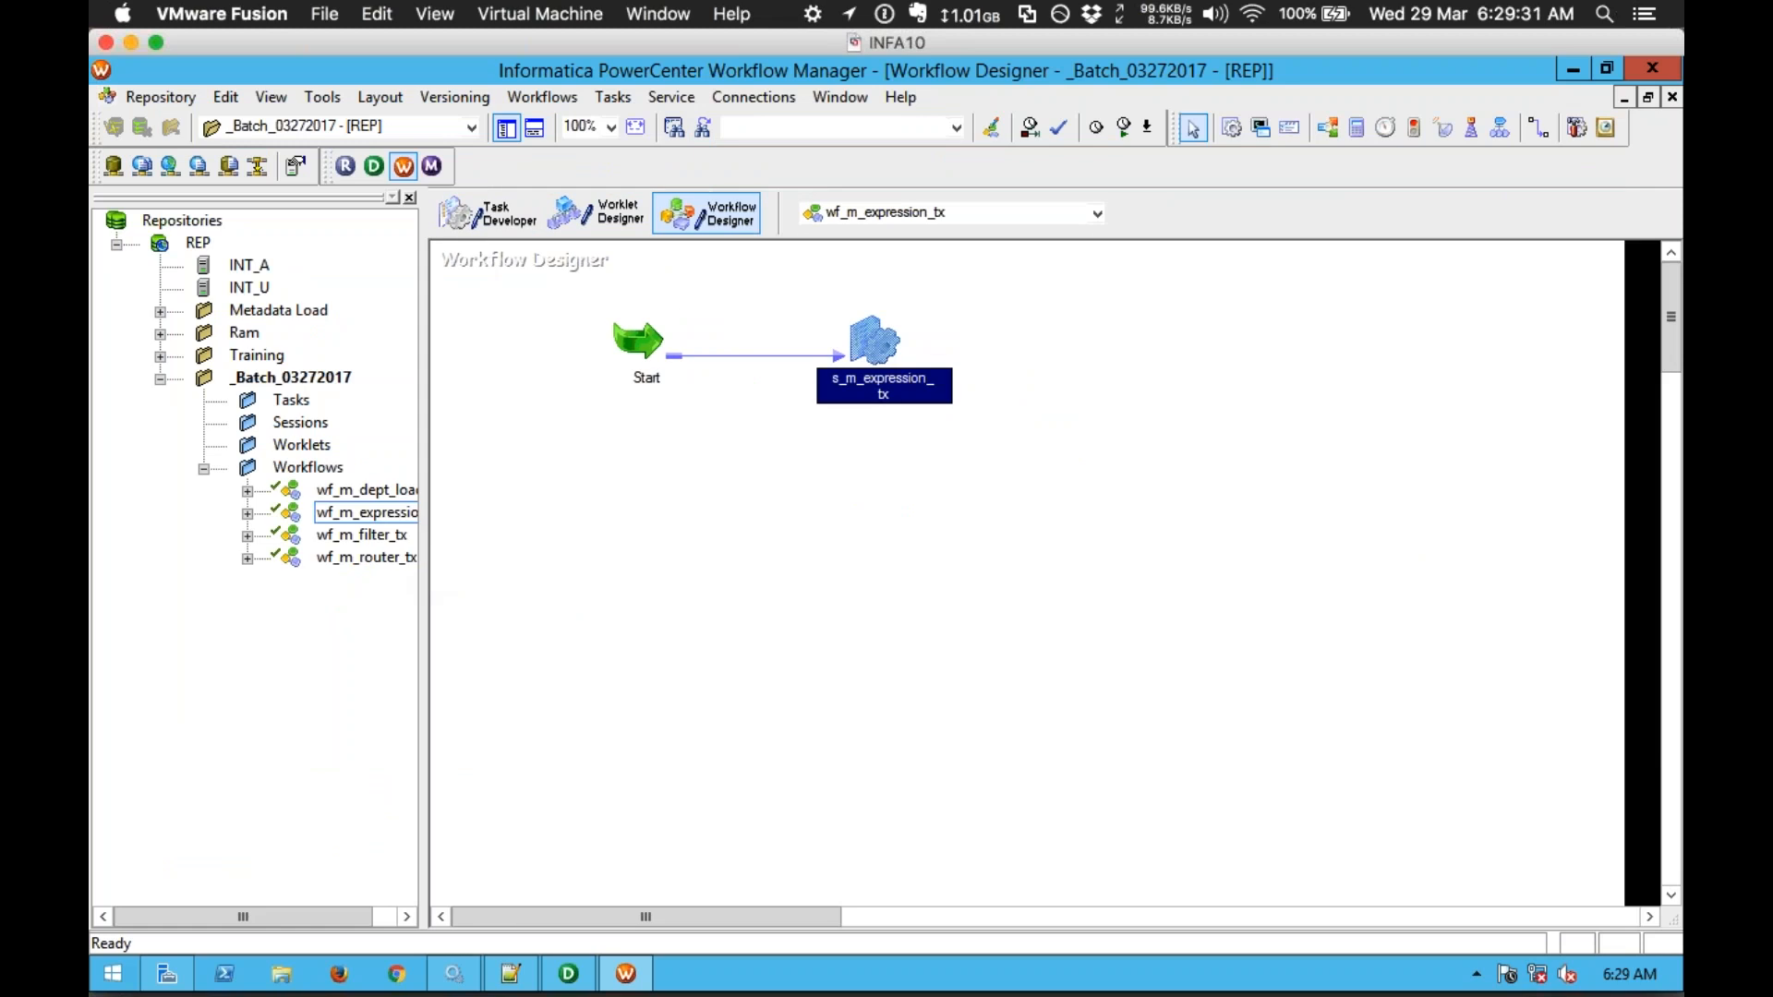
Step: Open session s_m_expression_tx's Mapping settings for the EMP1 target
left_click(678, 530)
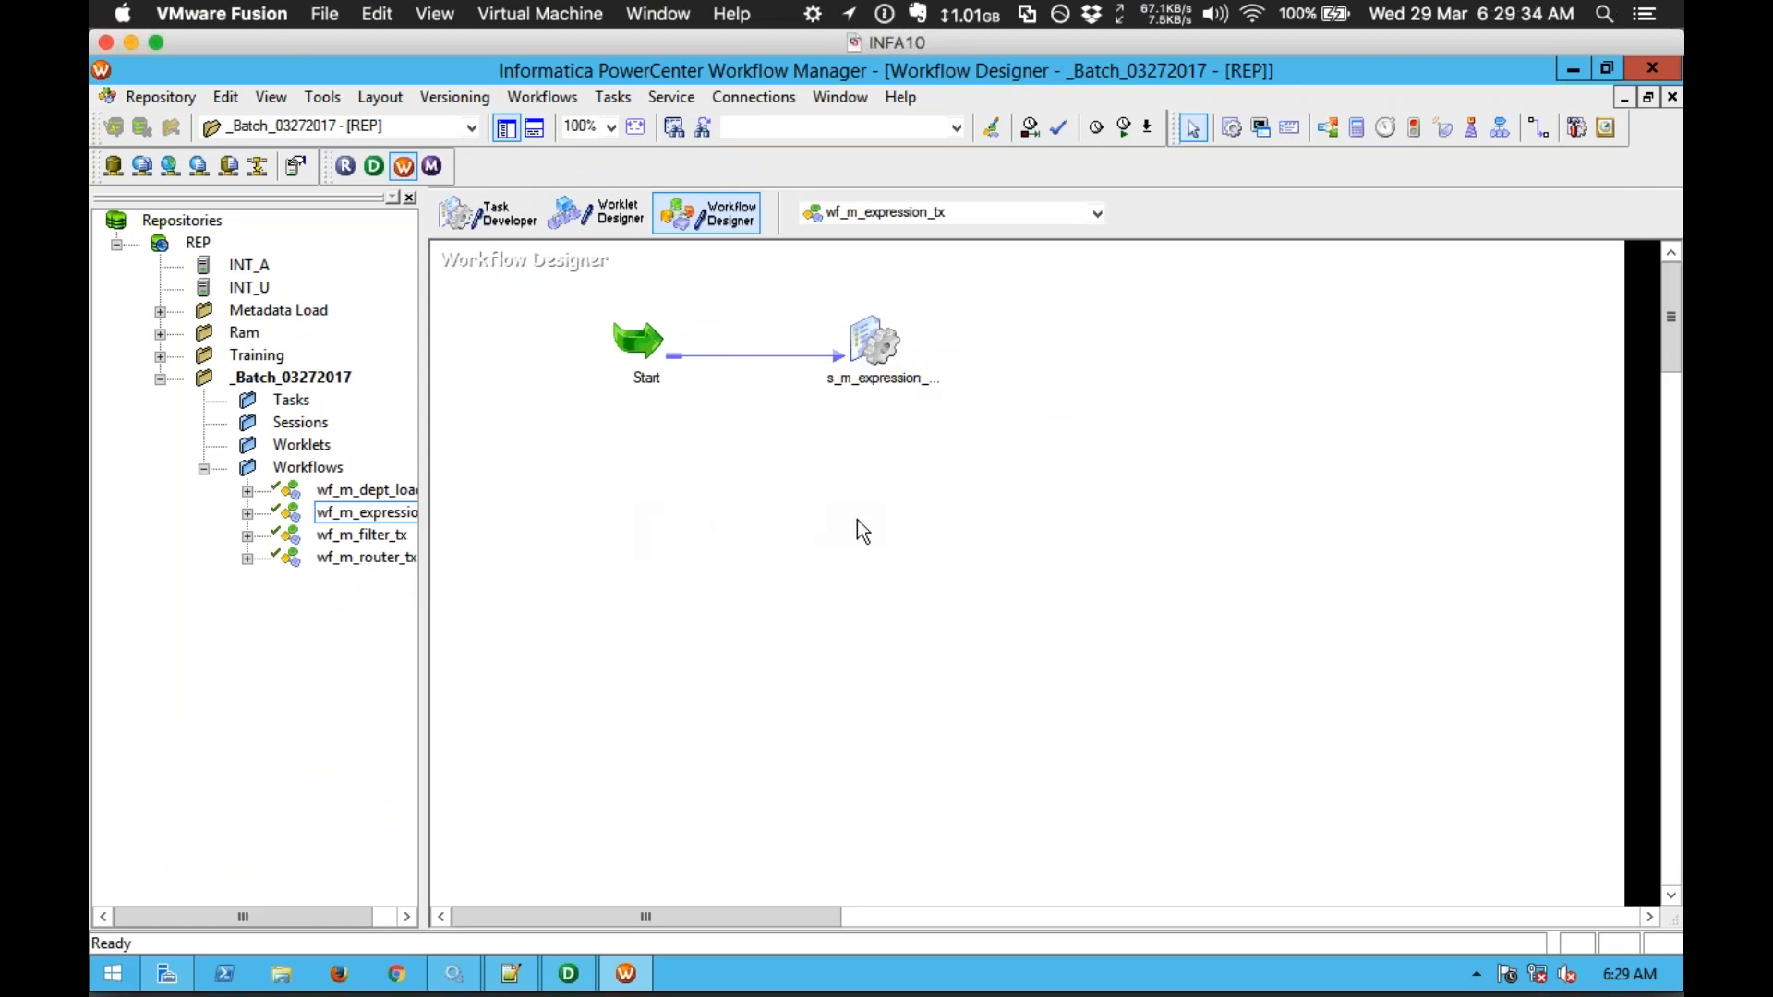
left_click(875, 345)
double_click(877, 341)
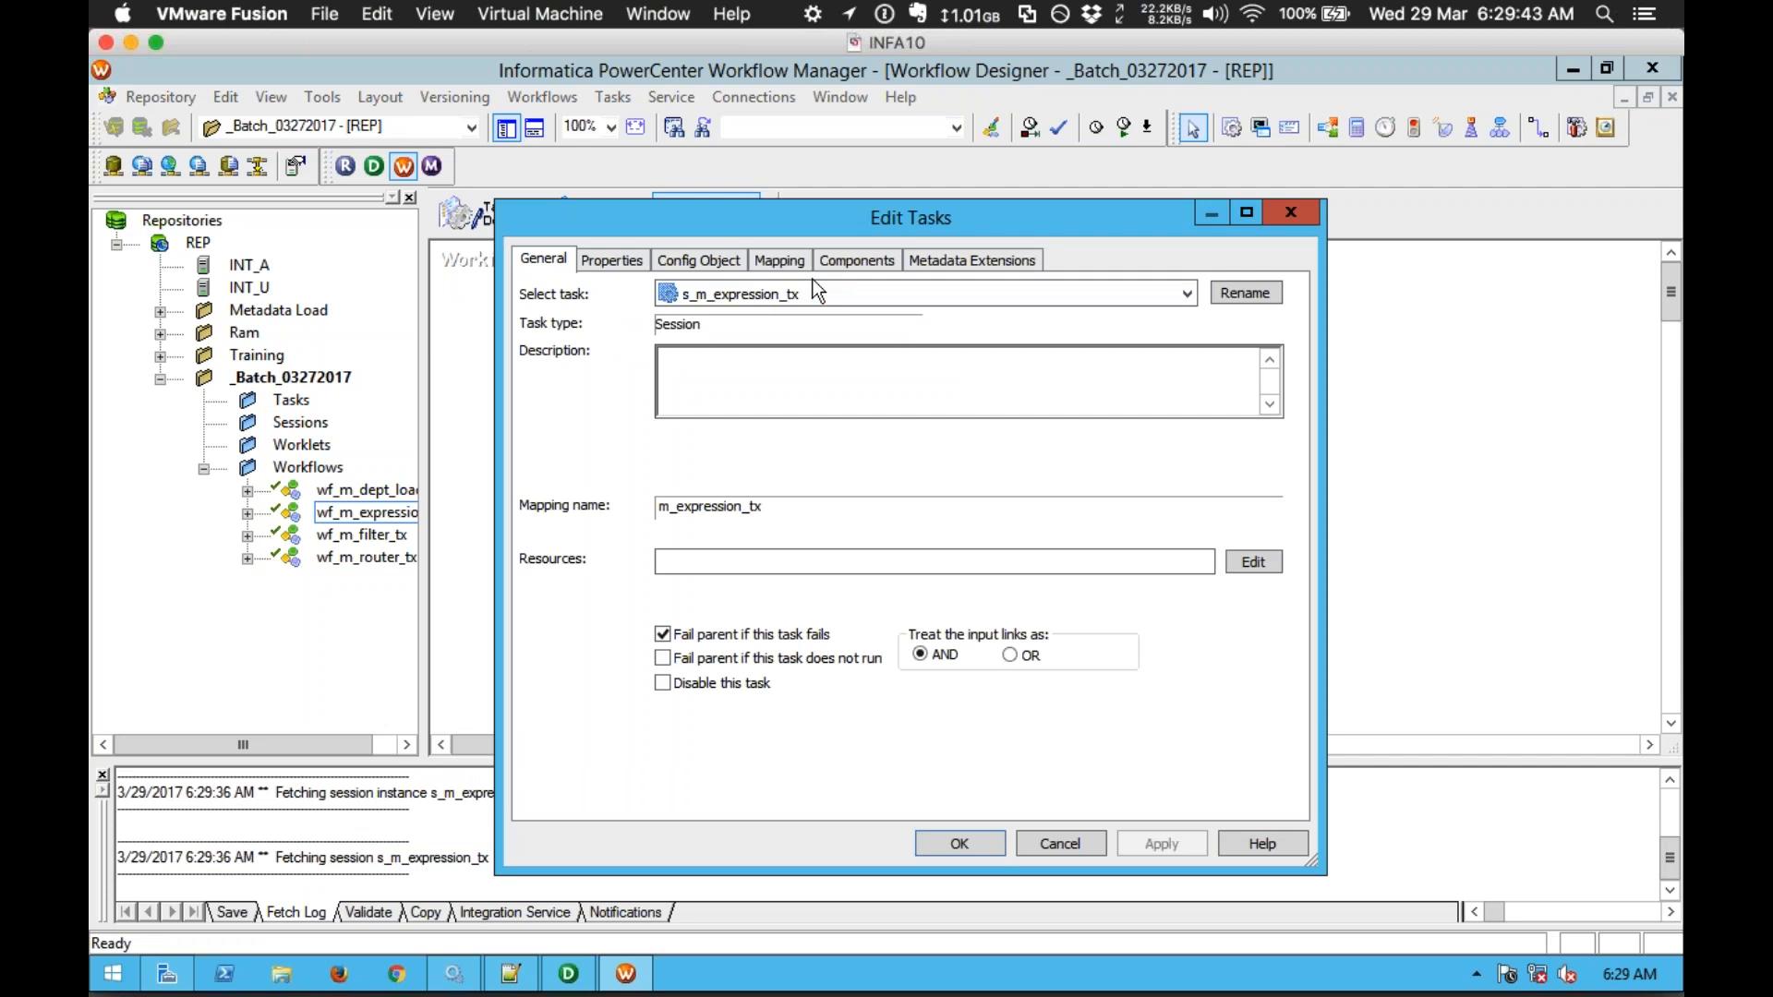
left_click(787, 262)
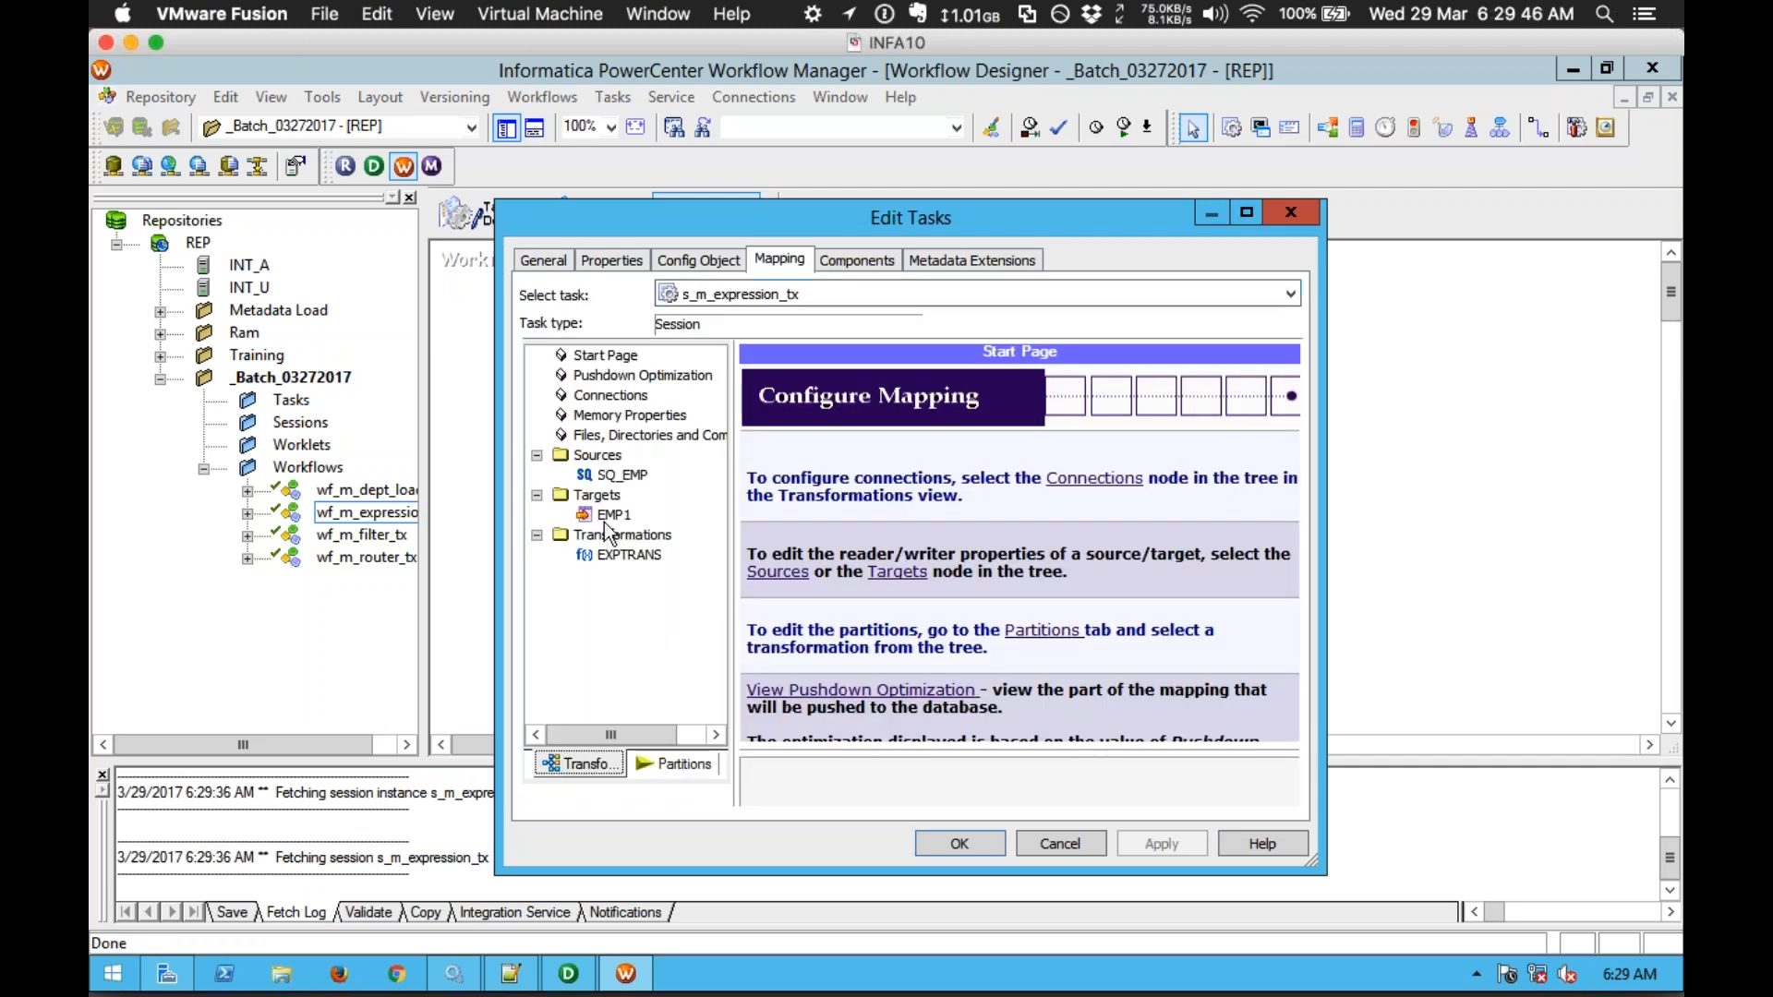
left_click(611, 515)
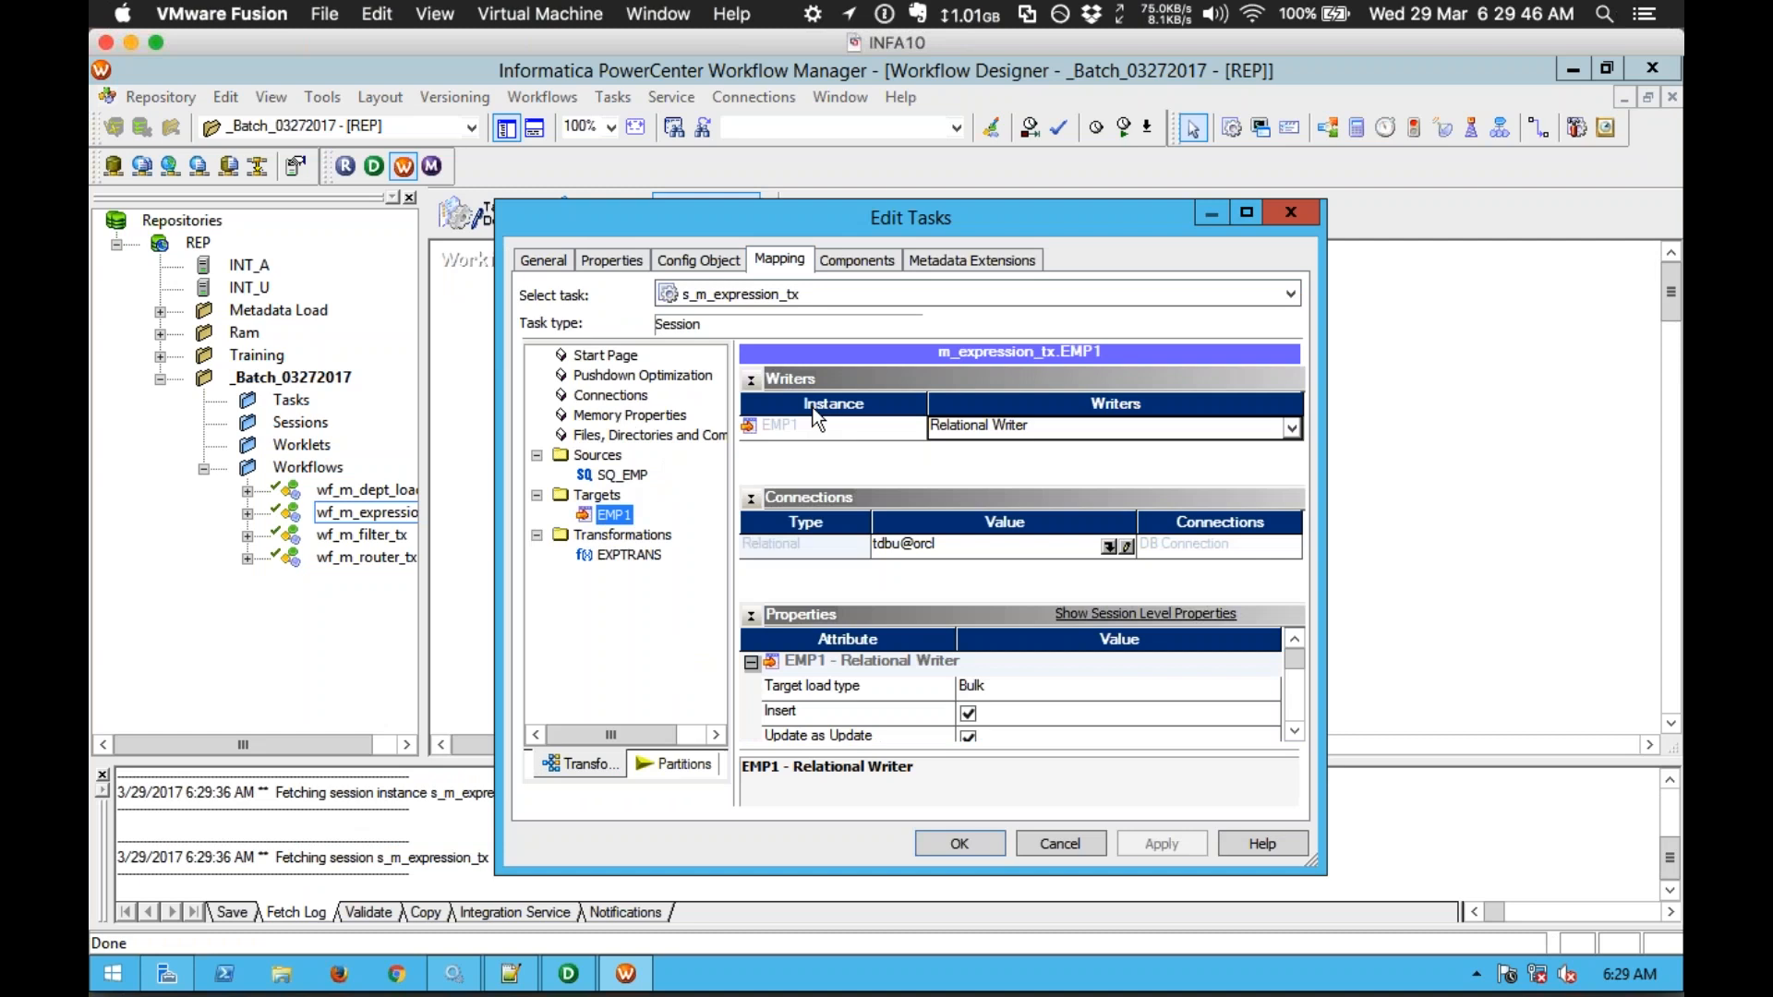
Step: Enable 'Truncate target table option' for EMP1, apply it and close the session
left_click(751, 380)
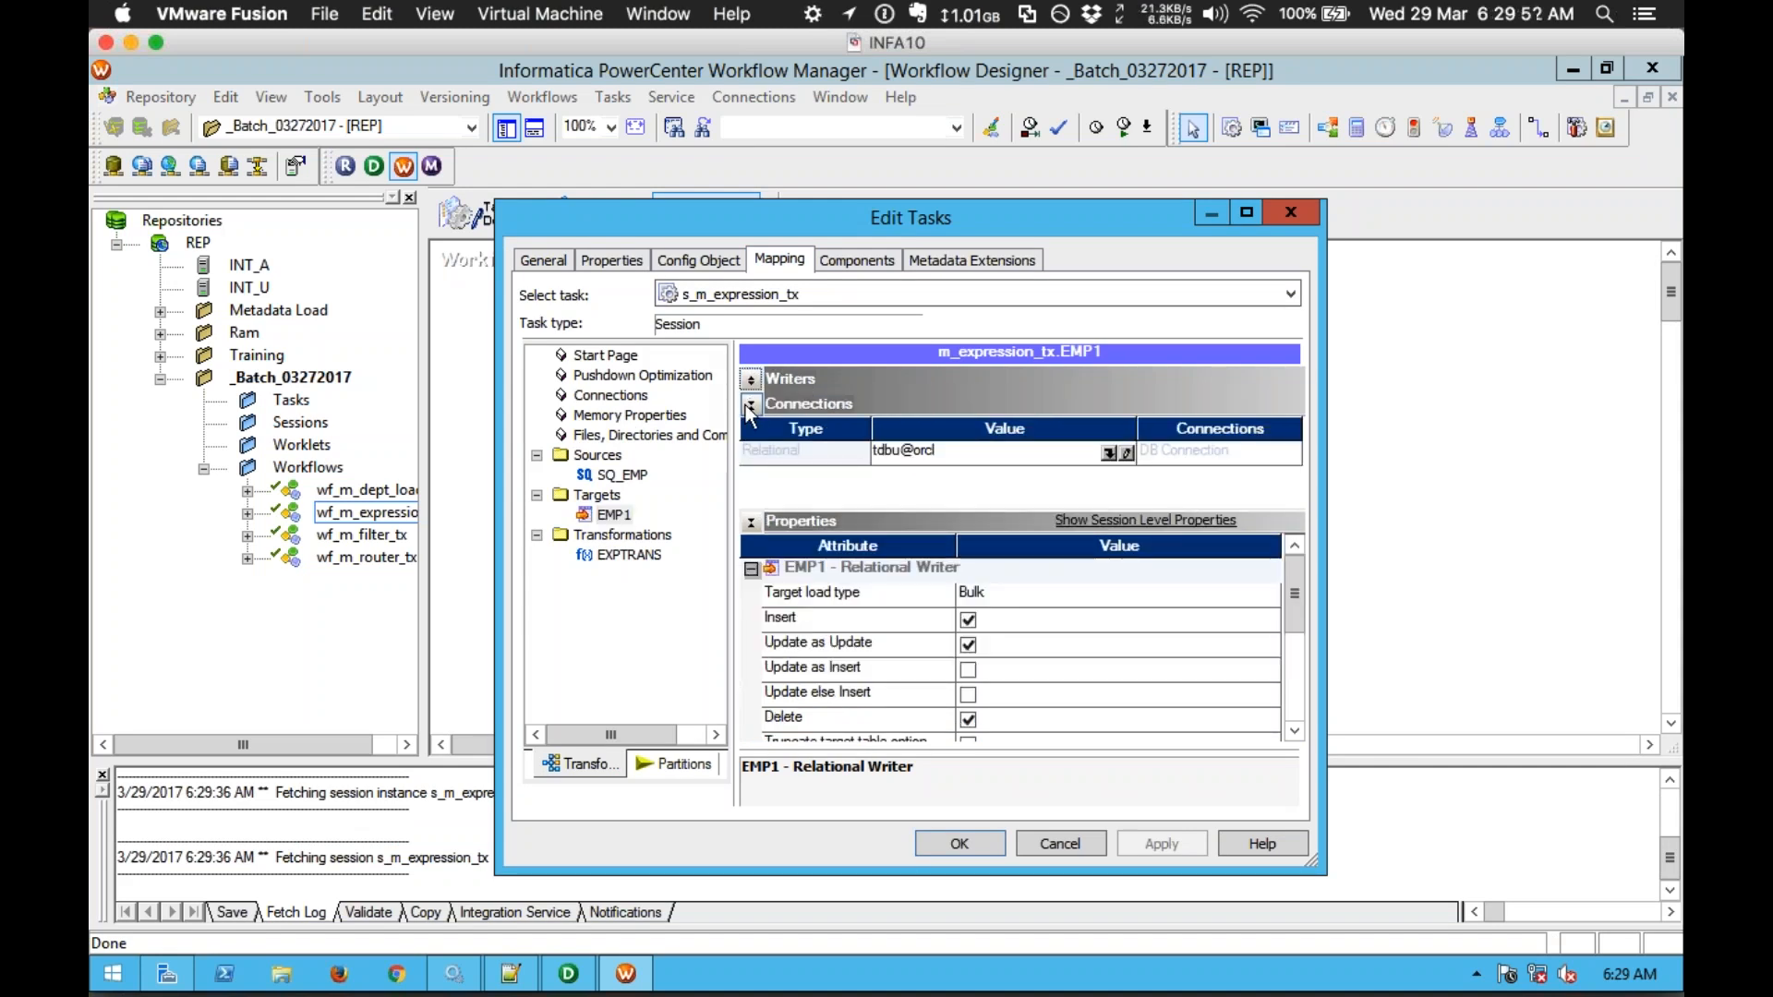
left_click(751, 407)
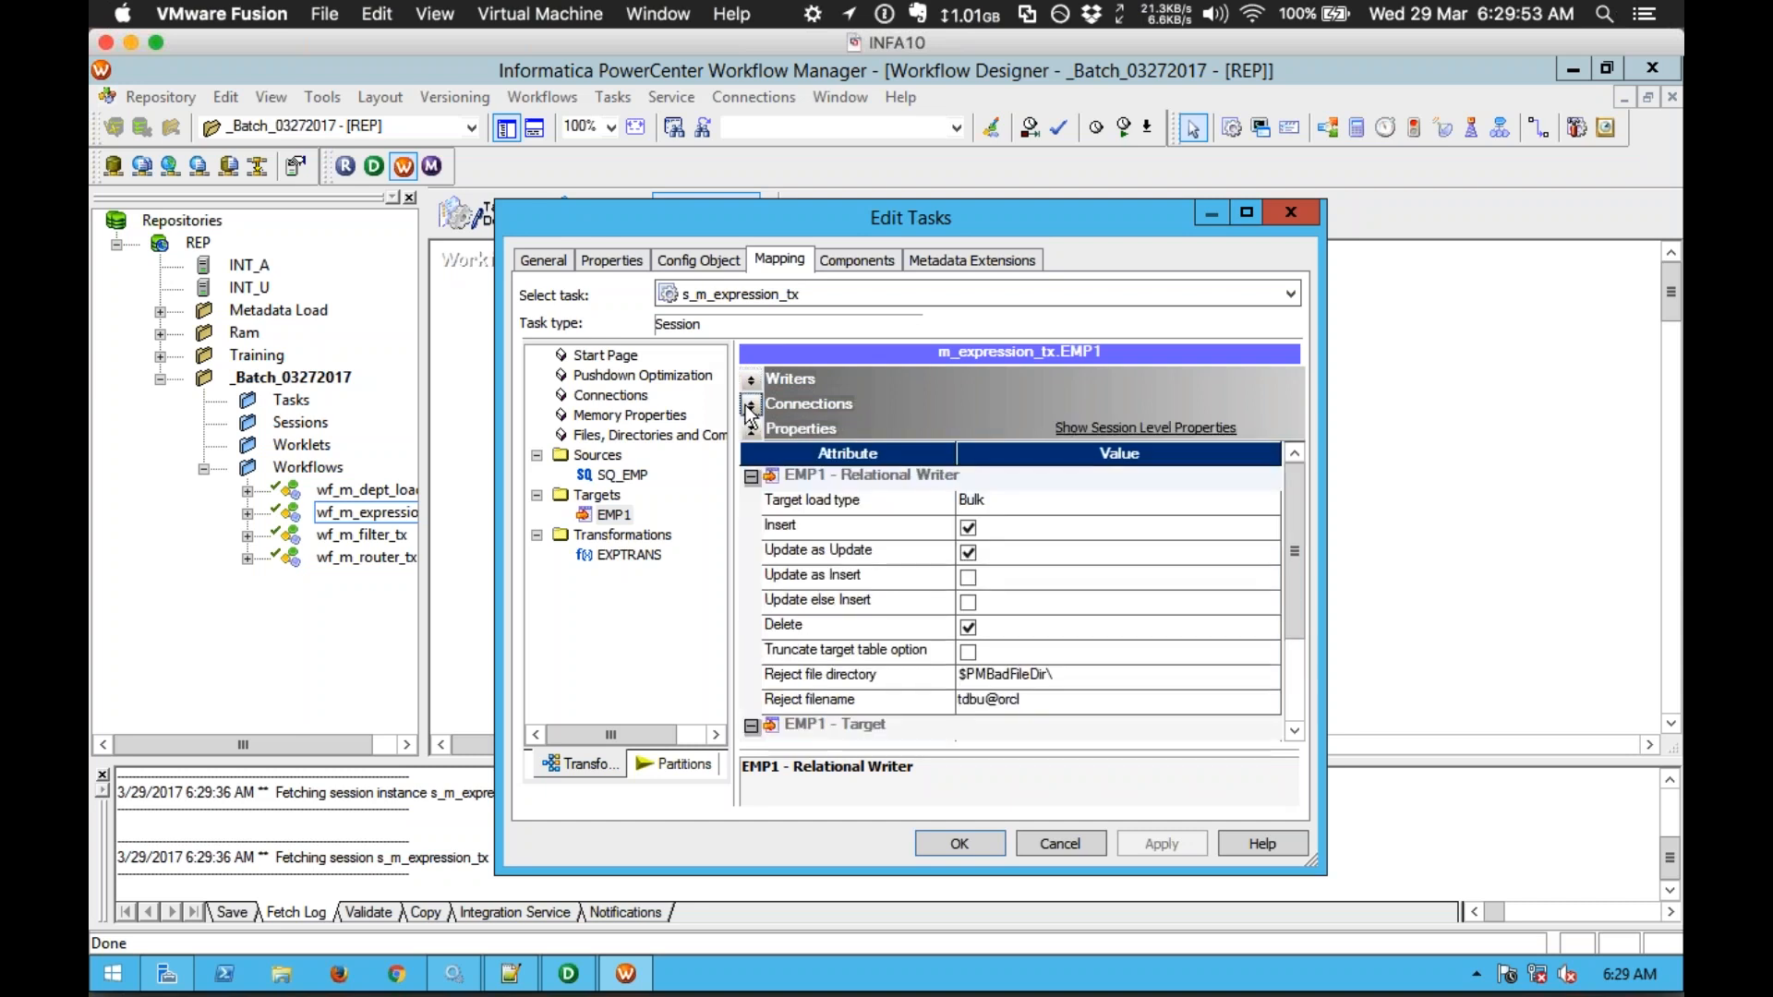
left_click(875, 653)
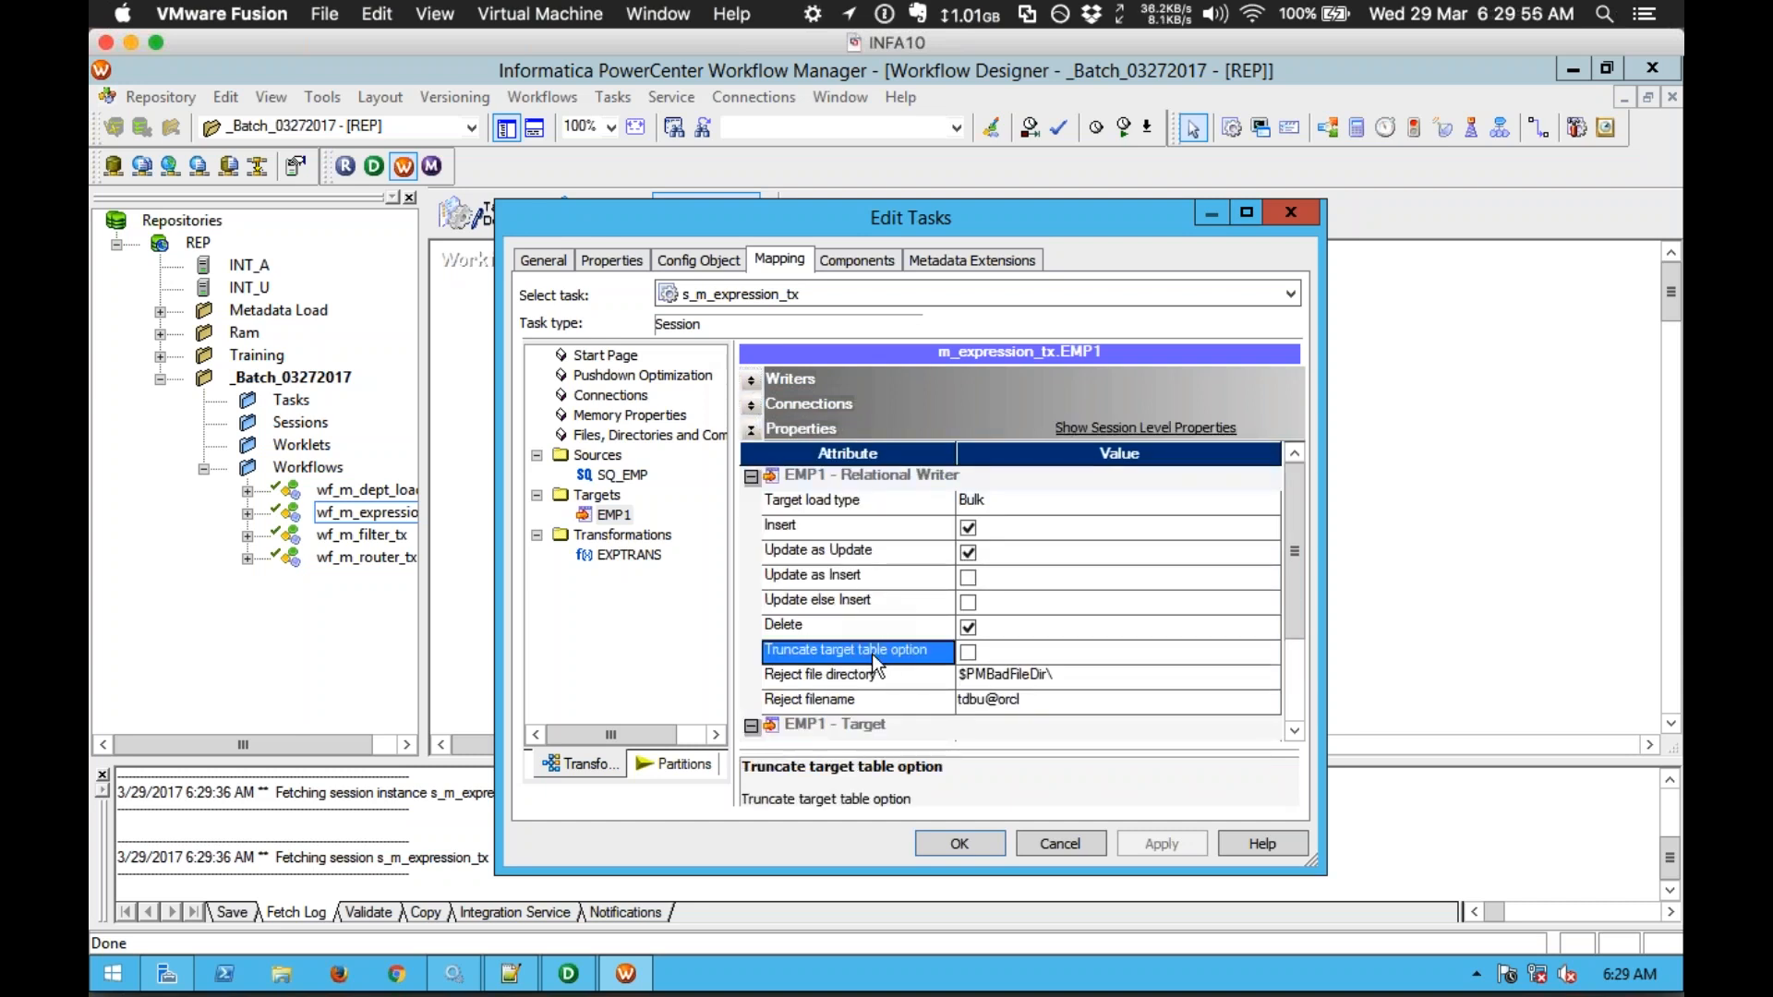
left_click(966, 654)
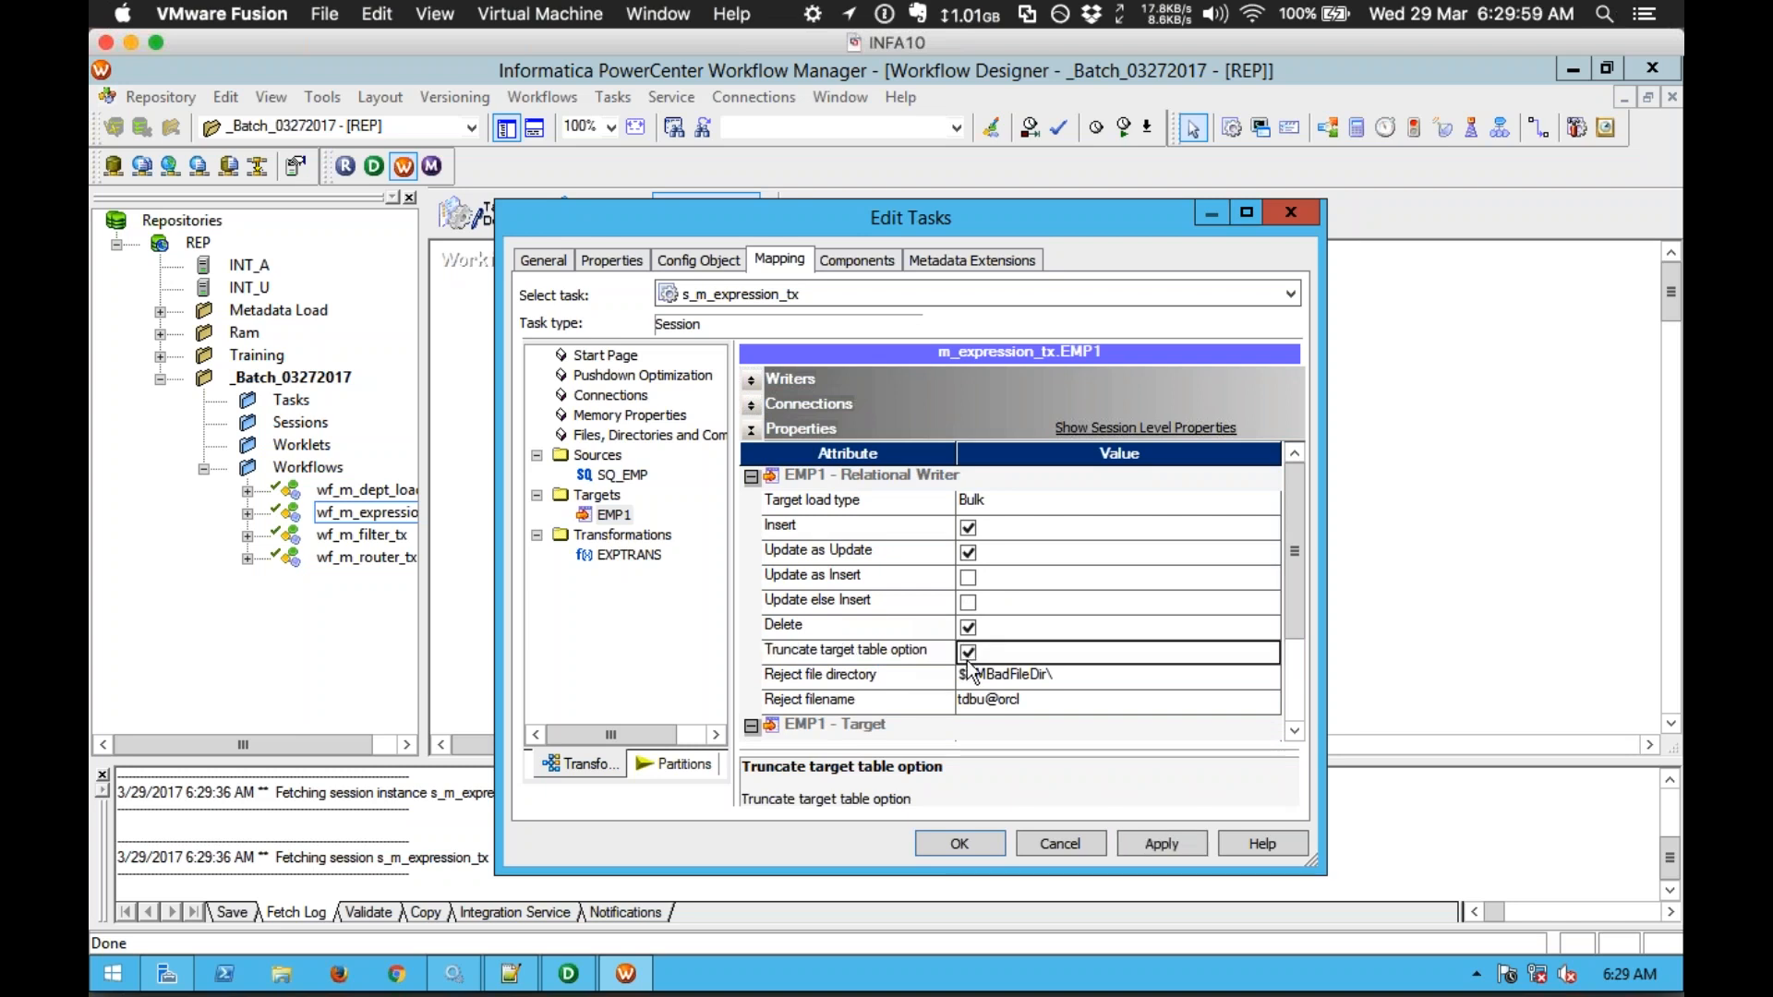
left_click(1150, 844)
left_click(625, 397)
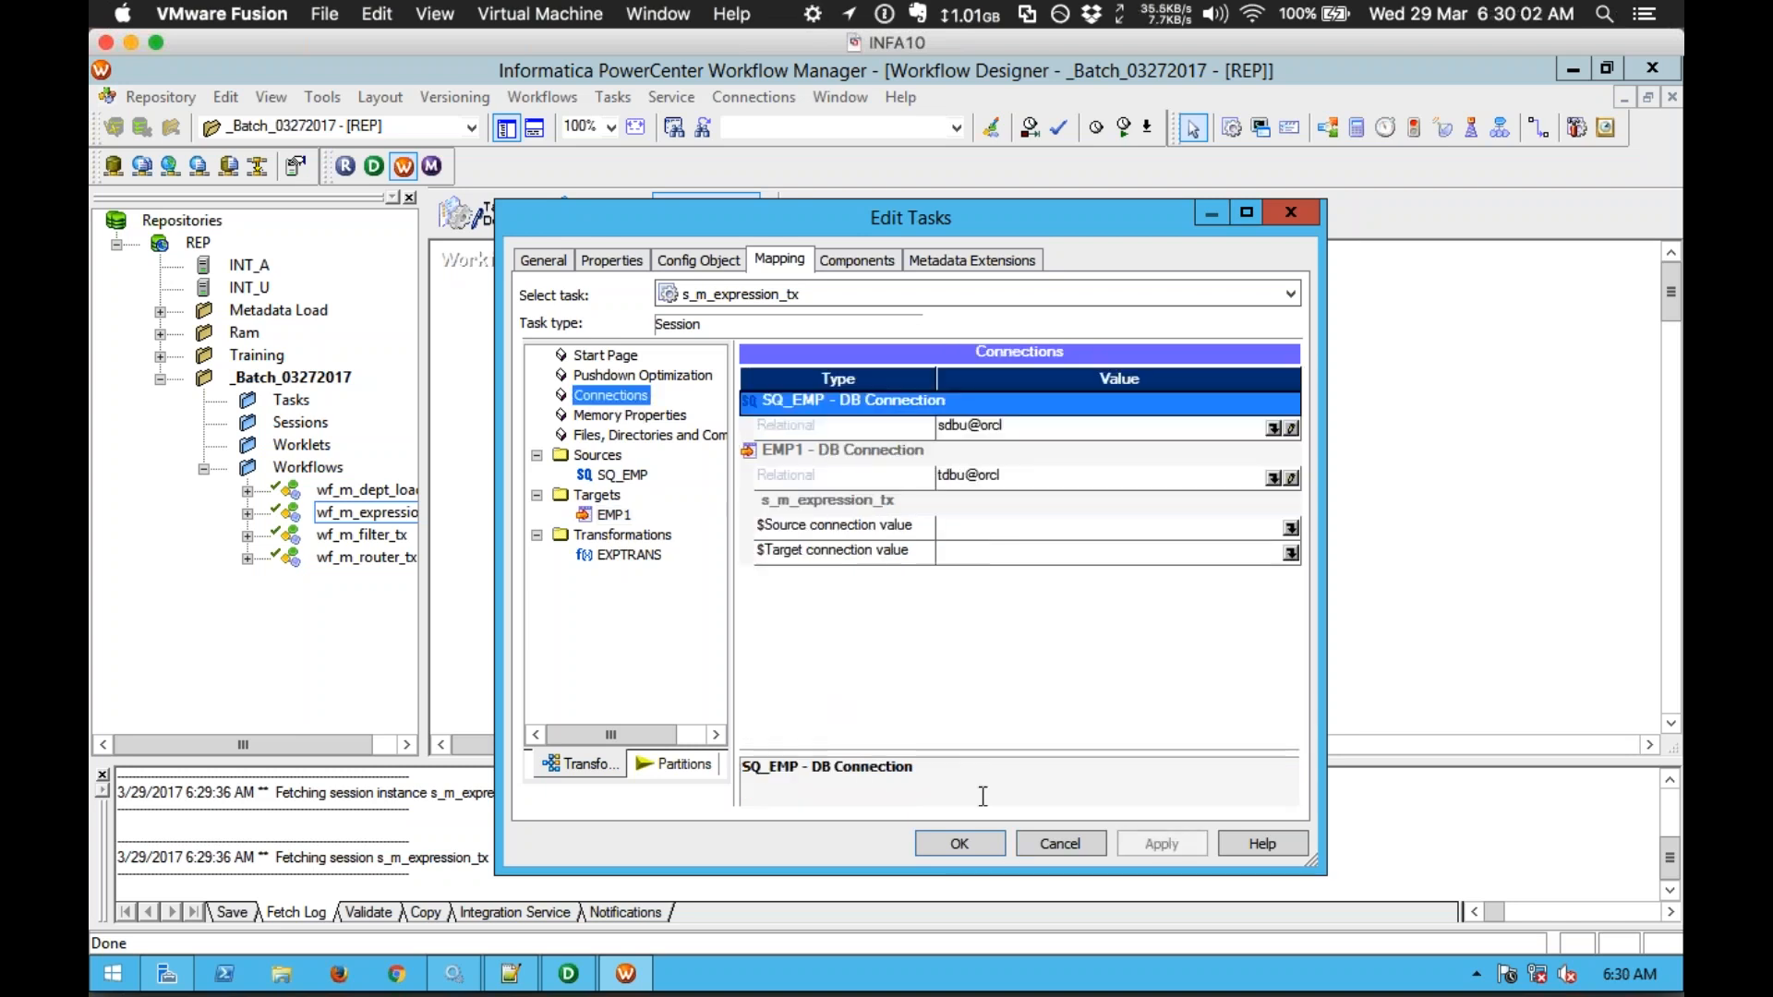
left_click(960, 844)
left_click(973, 546)
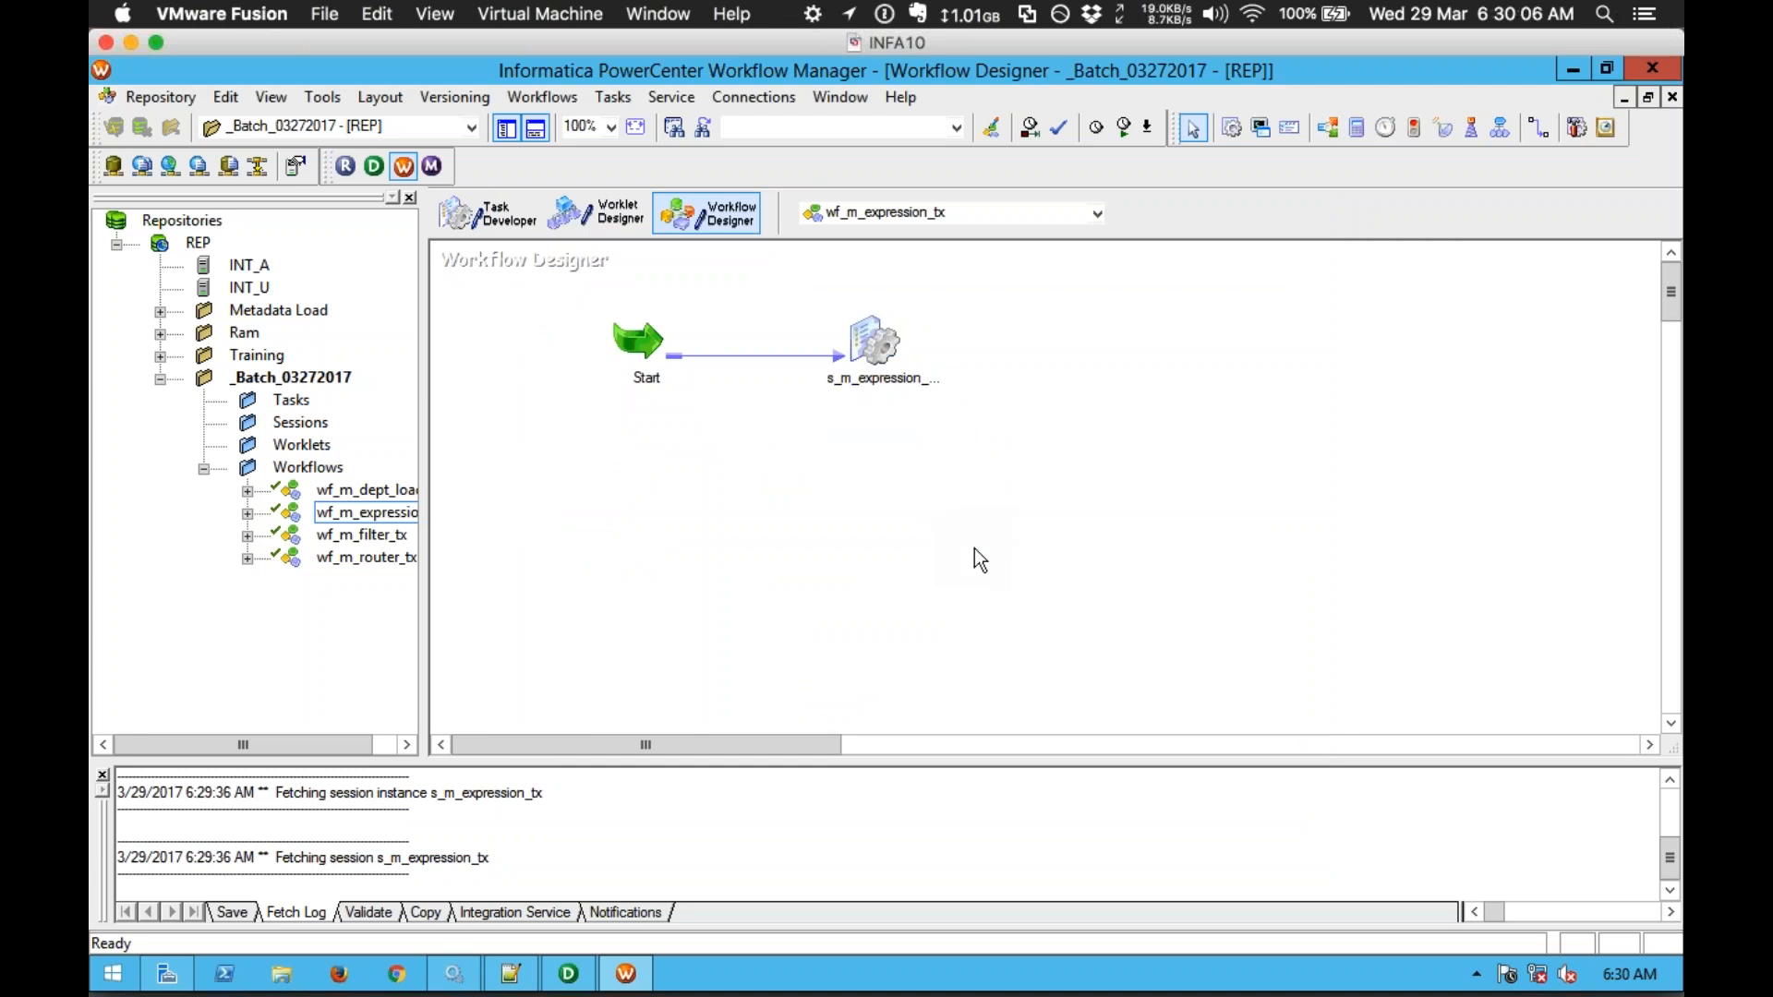
Step: Save wf_m_expression_tx, confirm it is VALID, and start the workflow
key("ctrl+s")
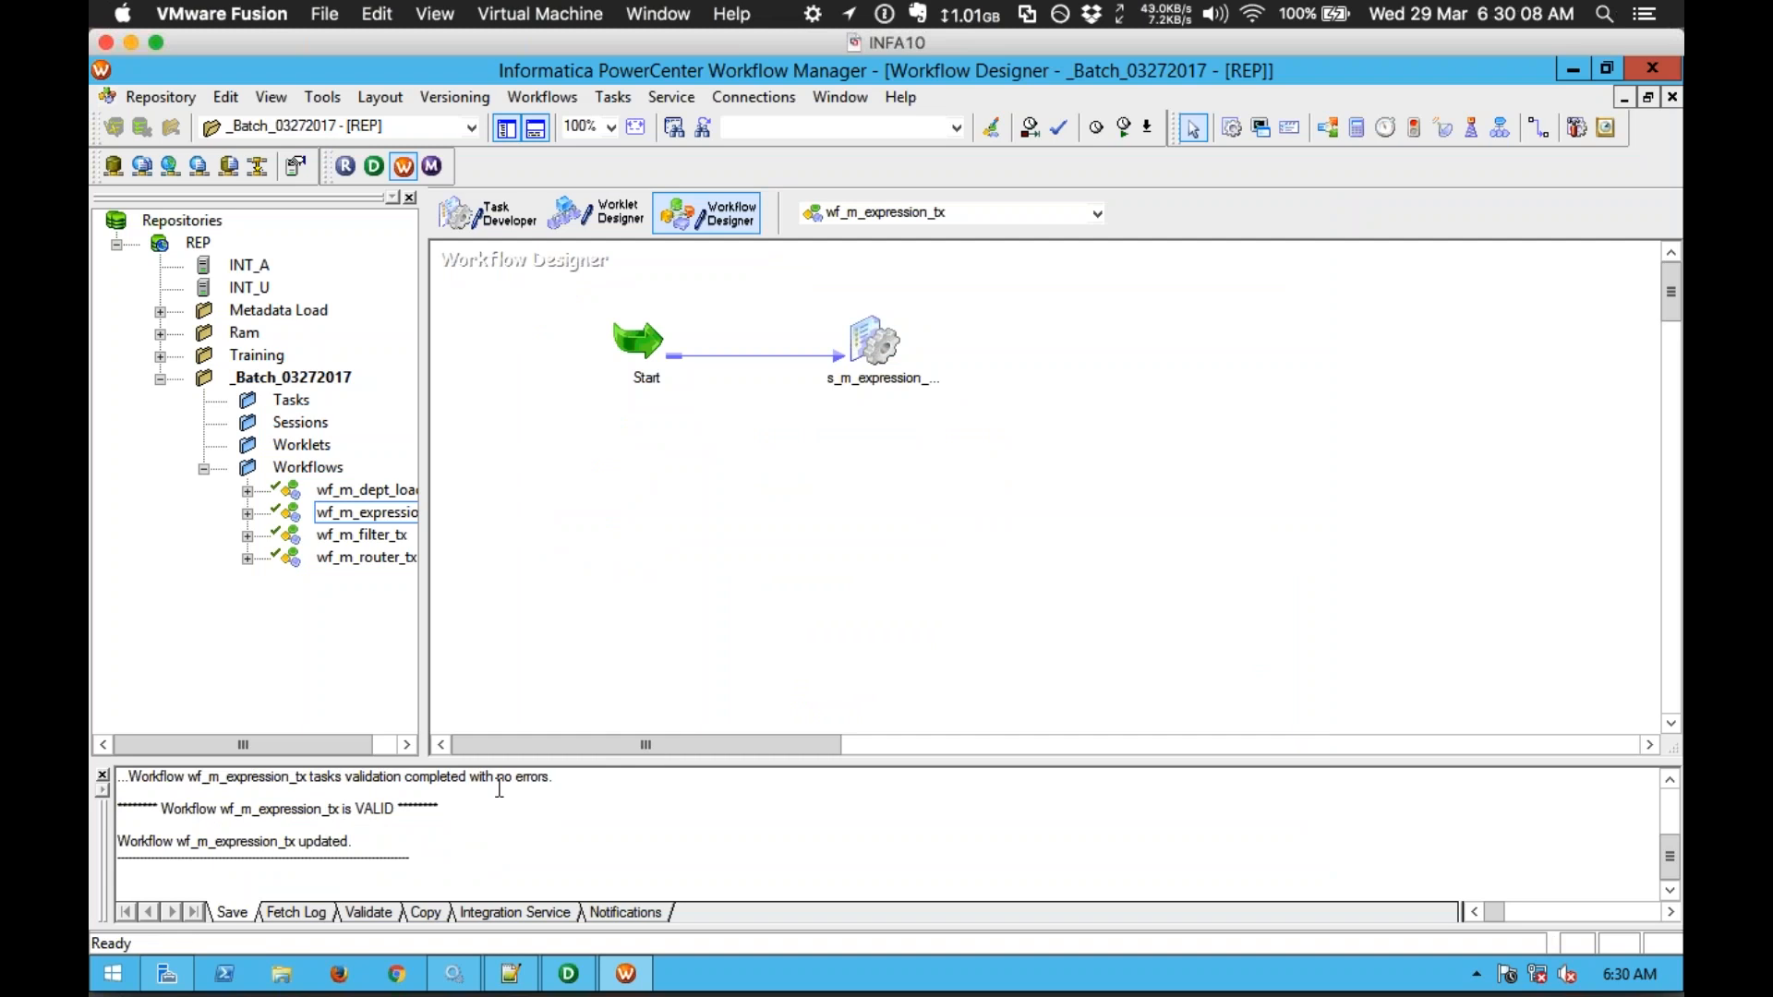
left_click_drag(499, 787, 184, 809)
left_click_drag(129, 805, 463, 803)
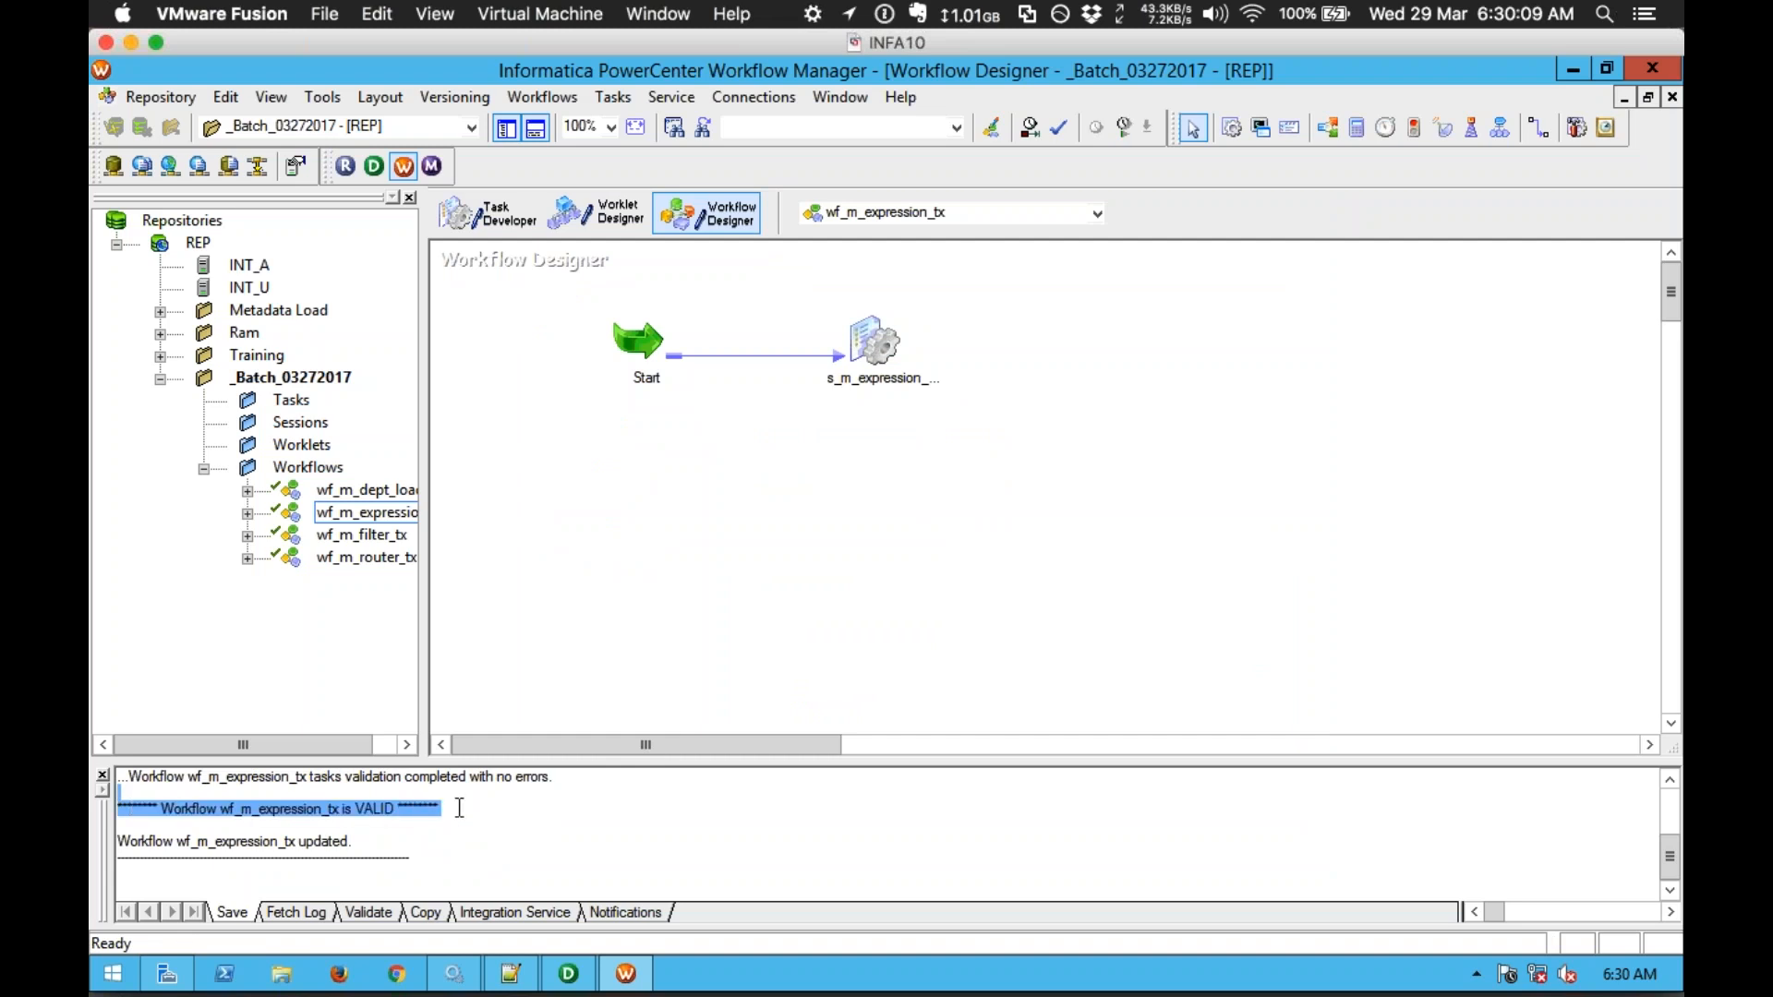
right_click(1053, 369)
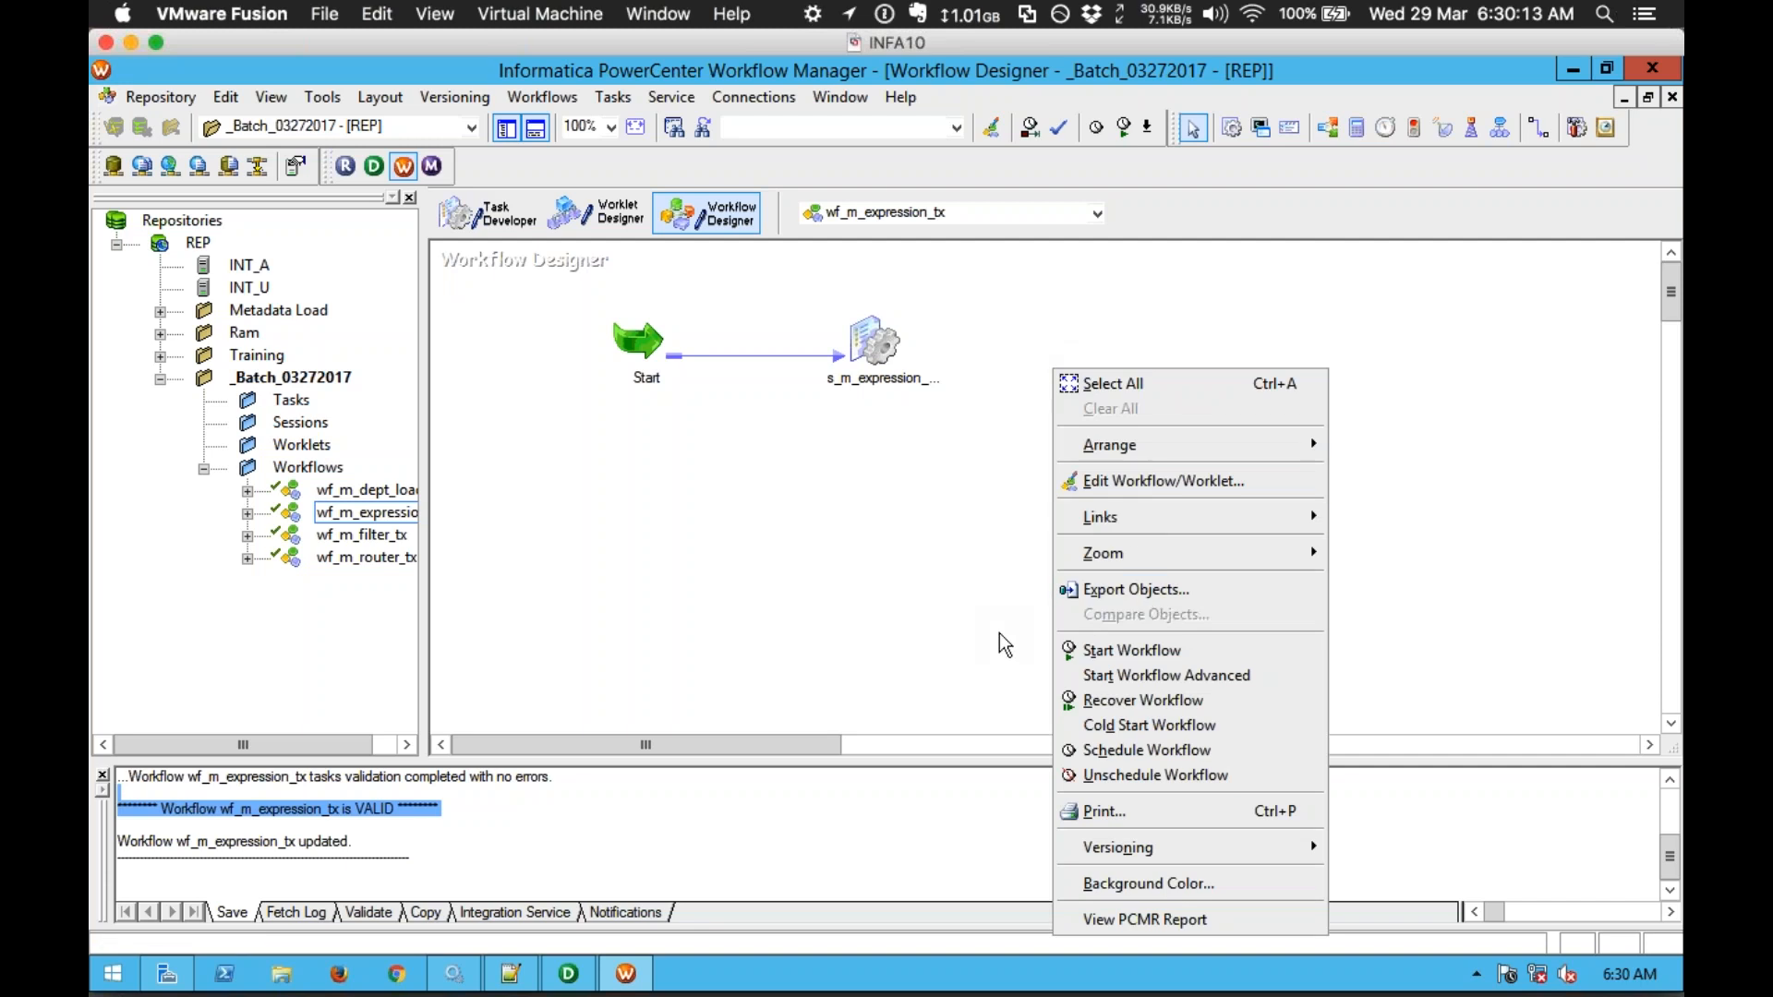
left_click(1162, 652)
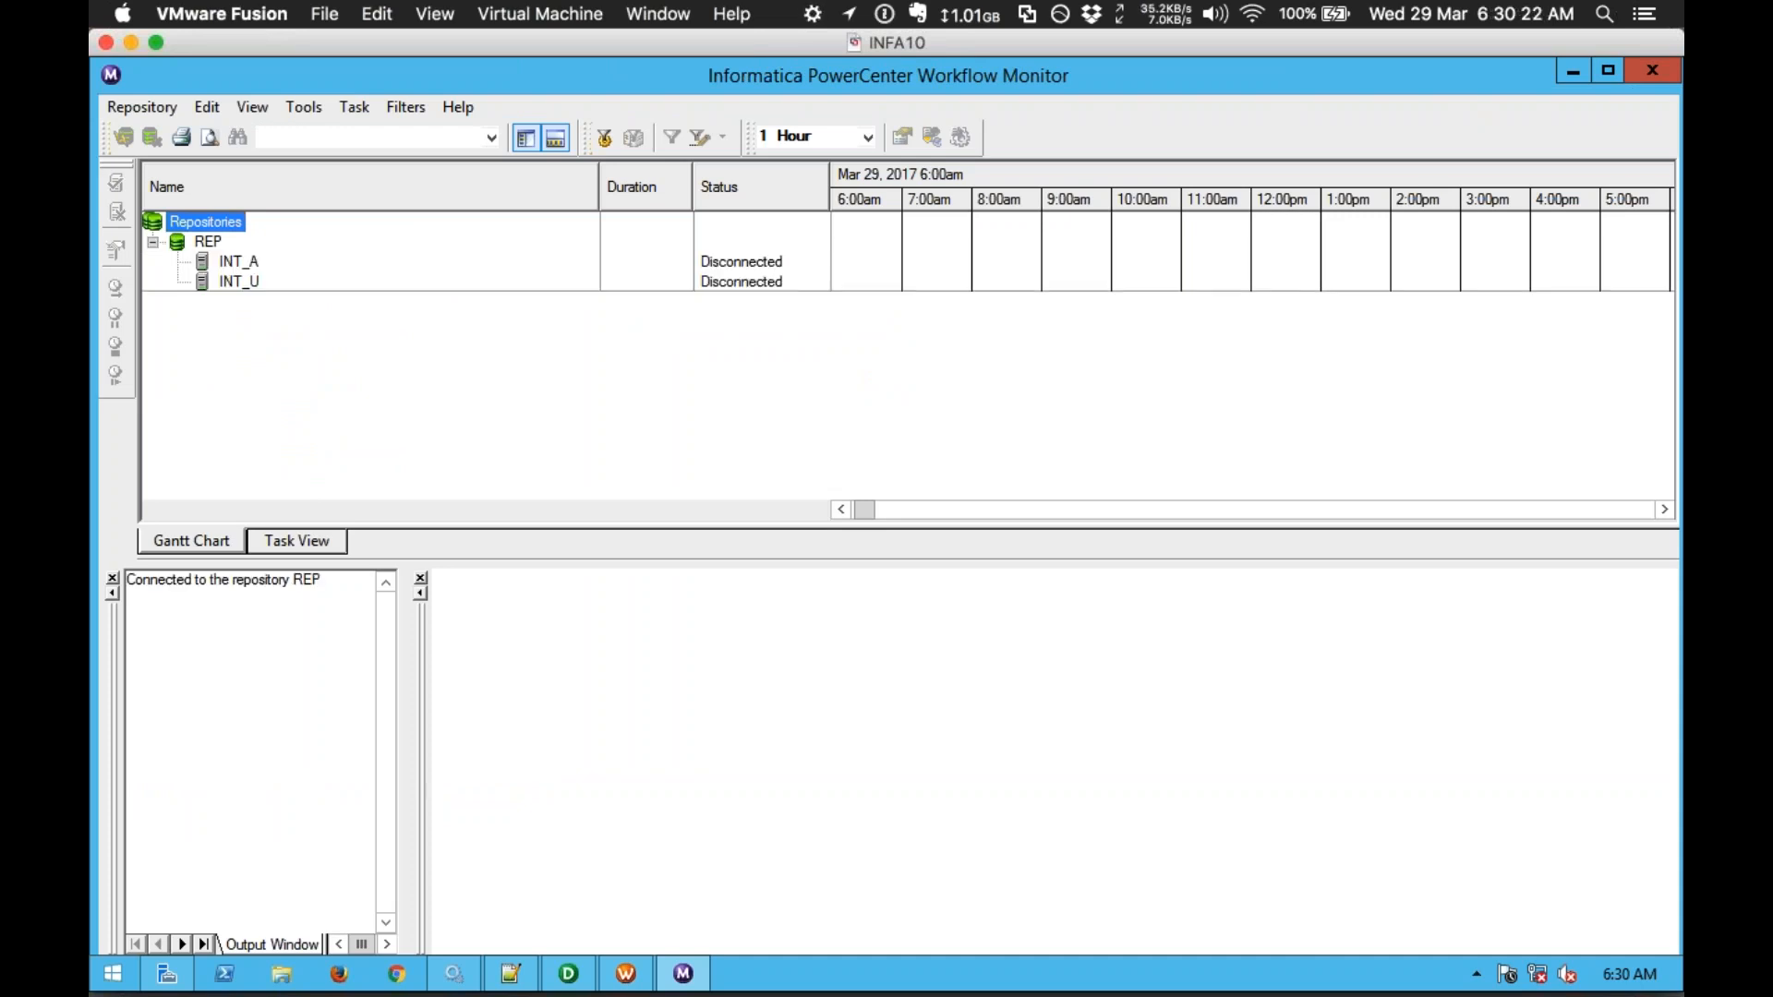
Step: Check s_m_expression_tx's statistics showing 14 rows loaded into EMP1, then return to Designer
left_click(373, 324)
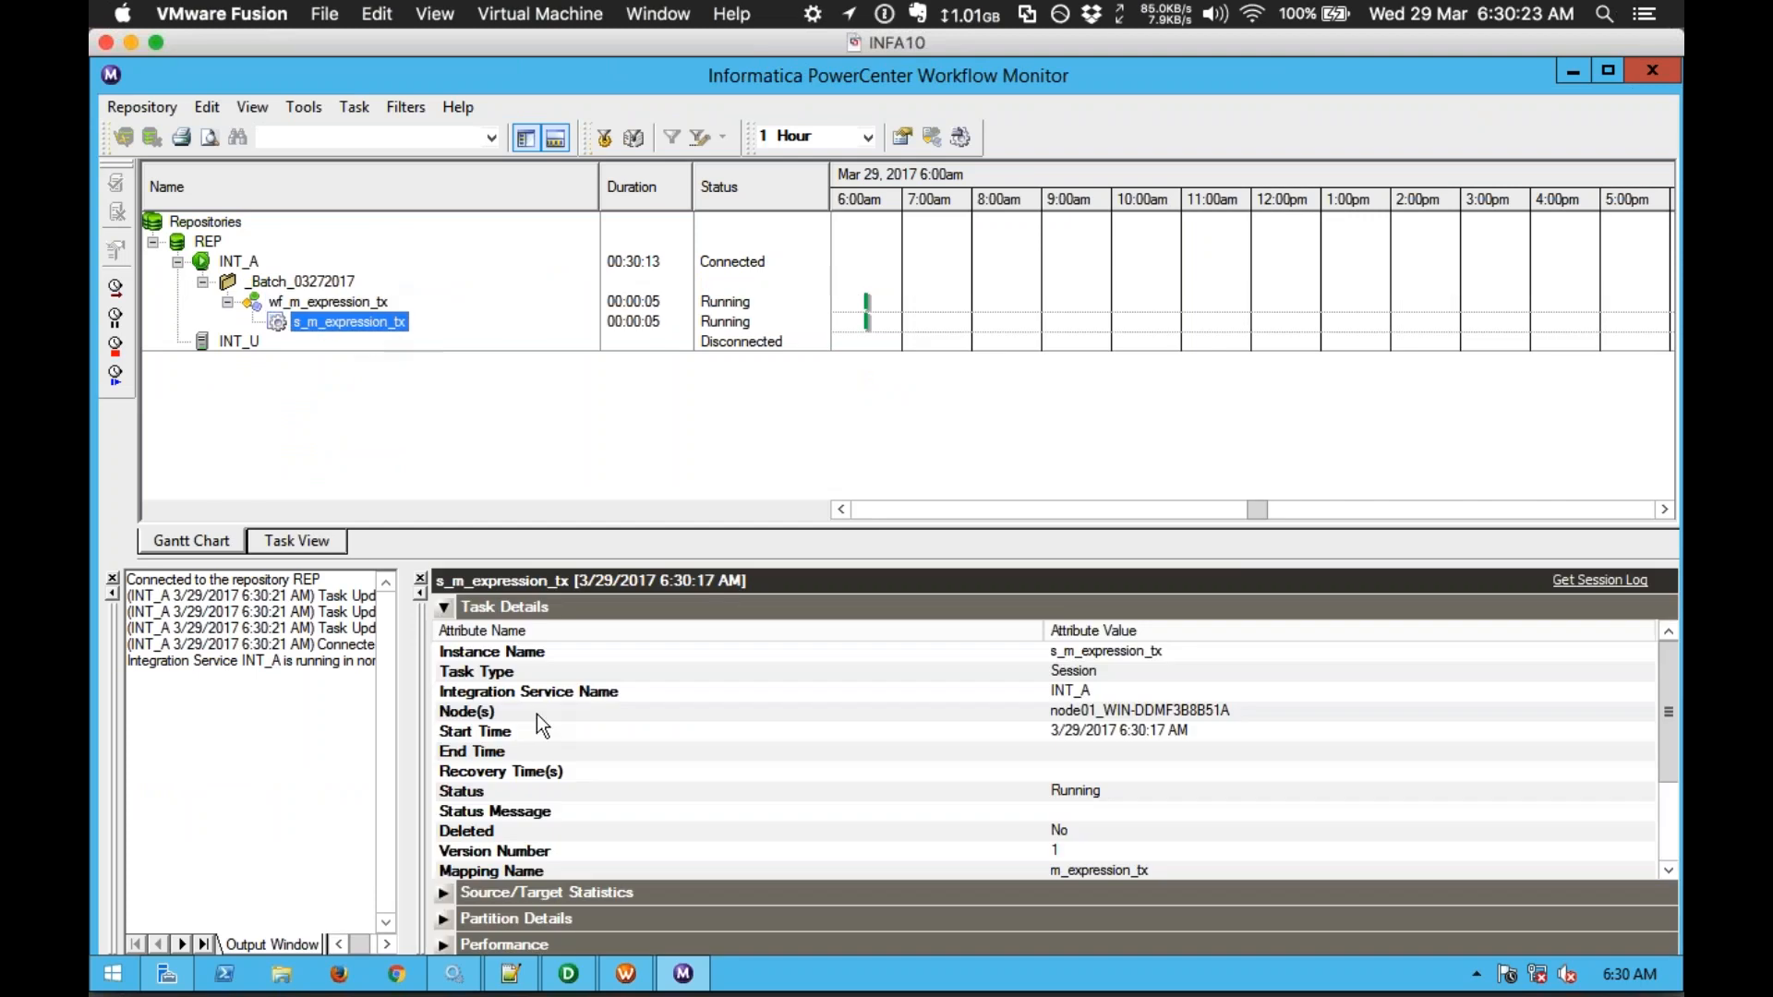
left_click(445, 883)
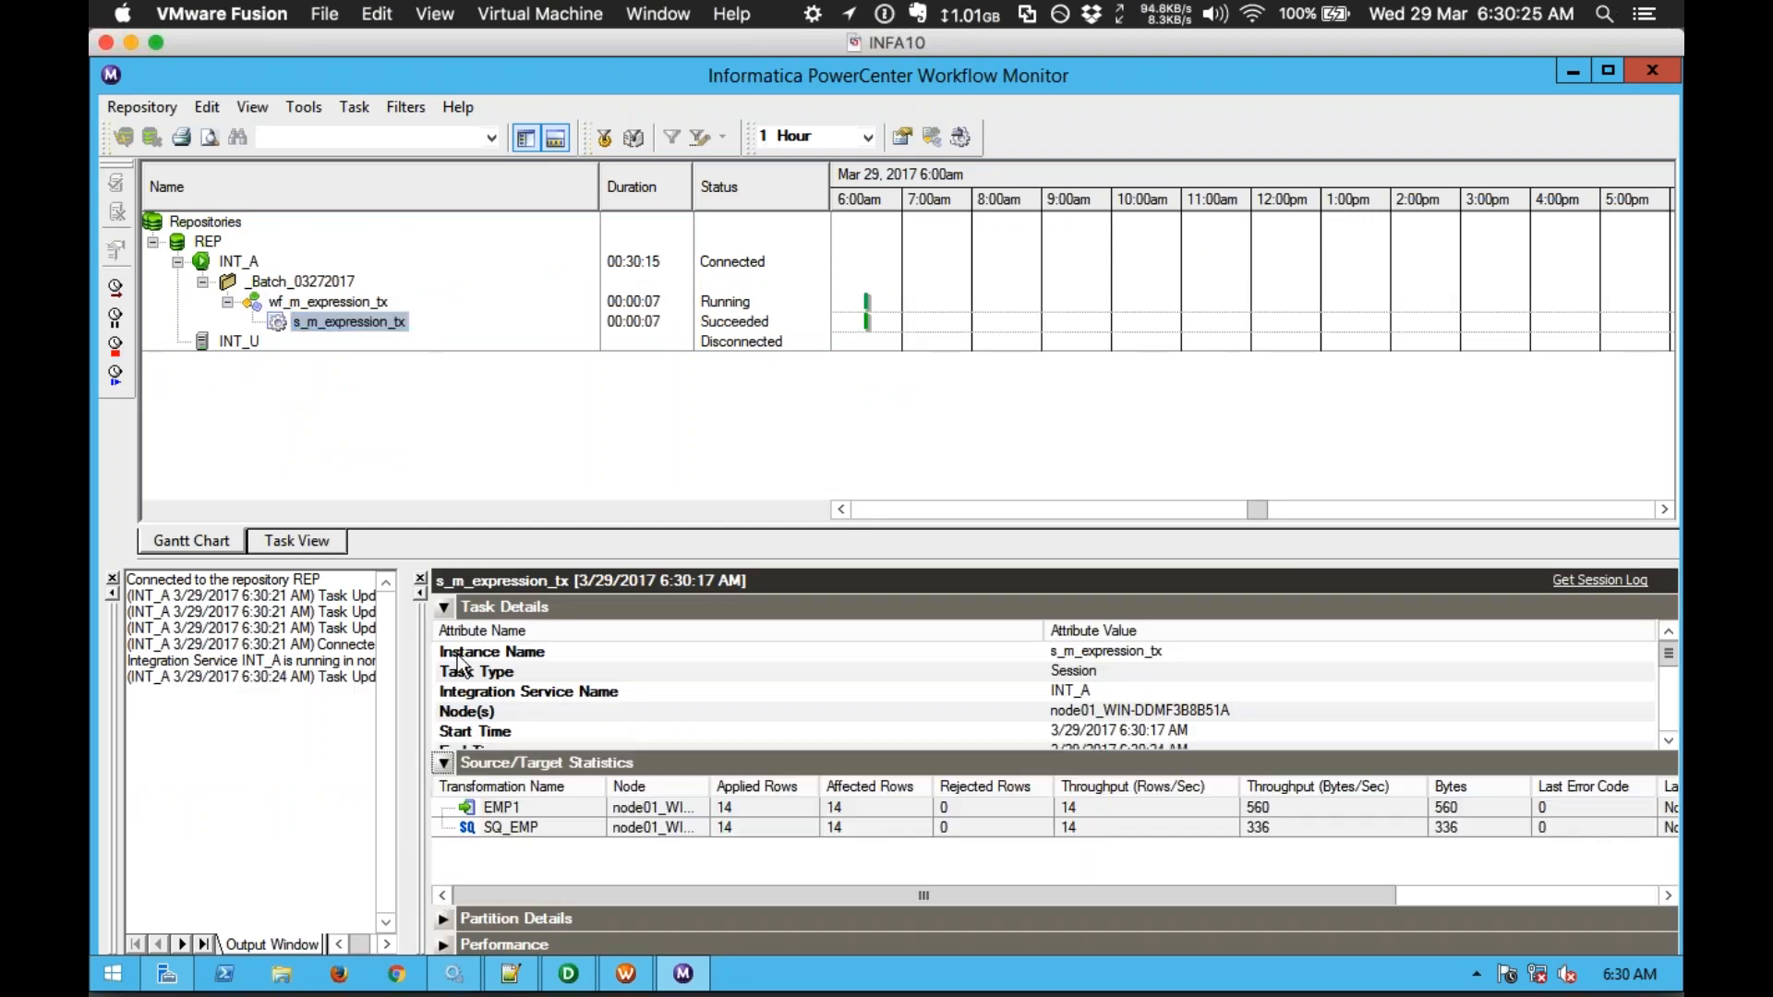
left_click(444, 604)
left_click(535, 694)
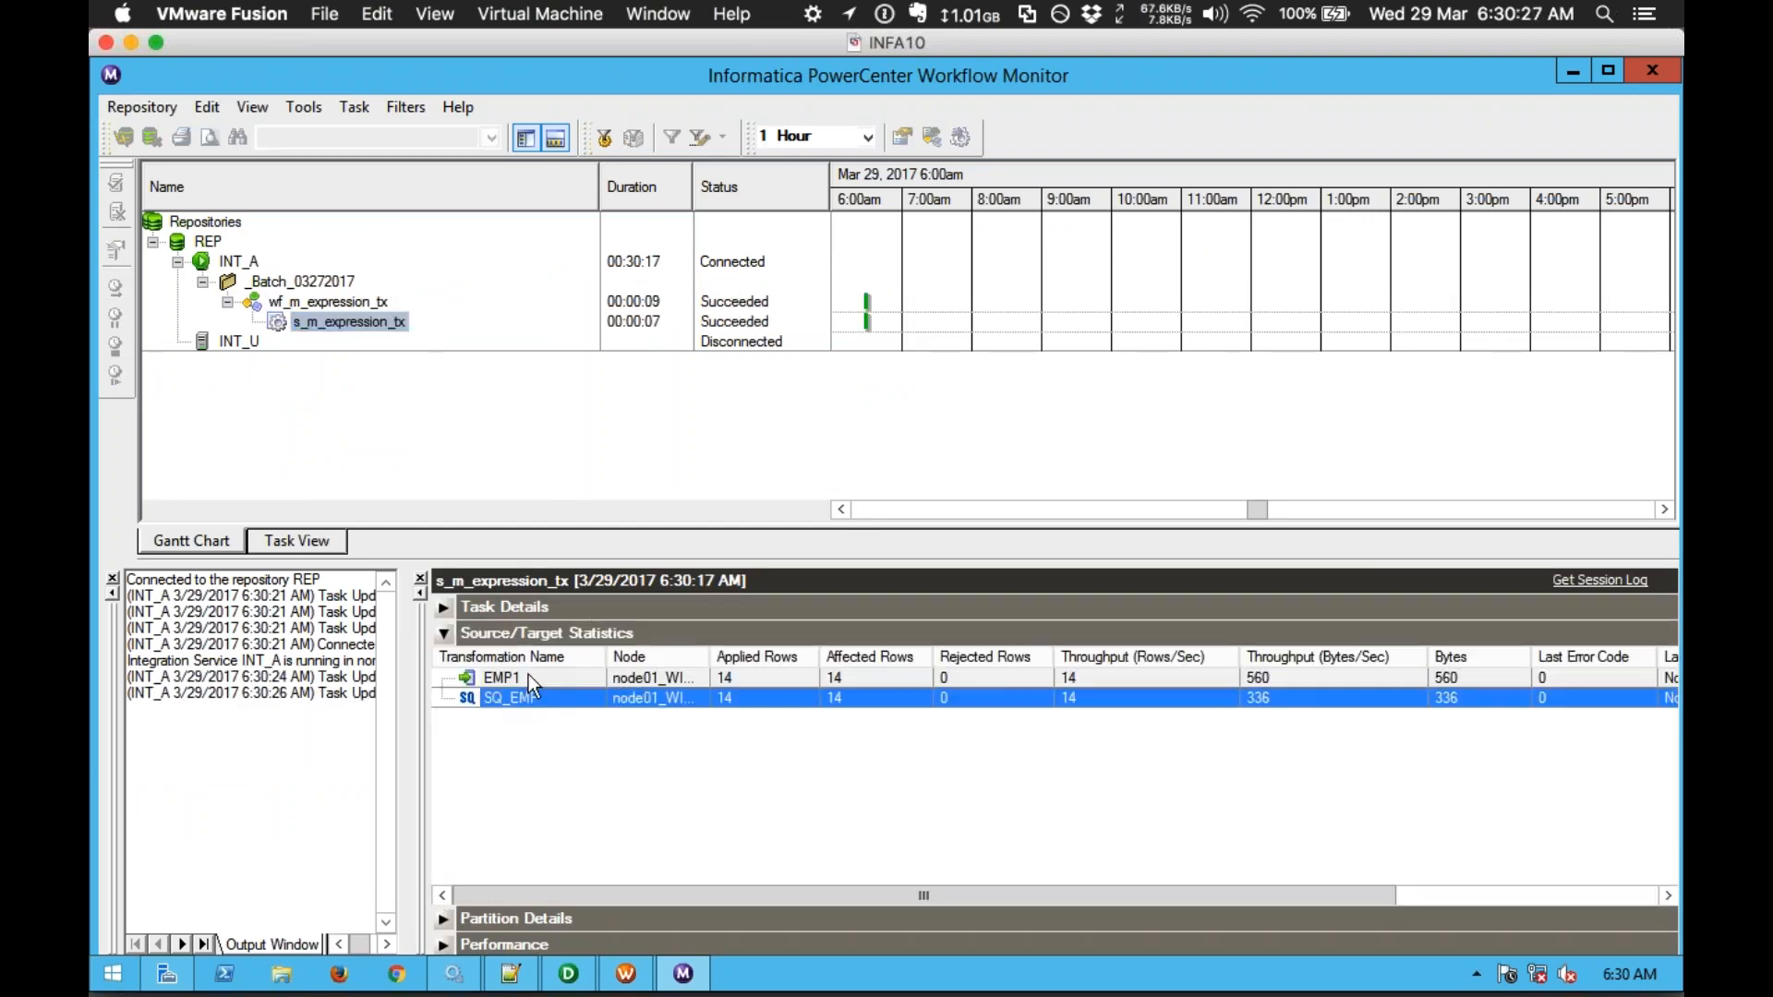
left_click(528, 676)
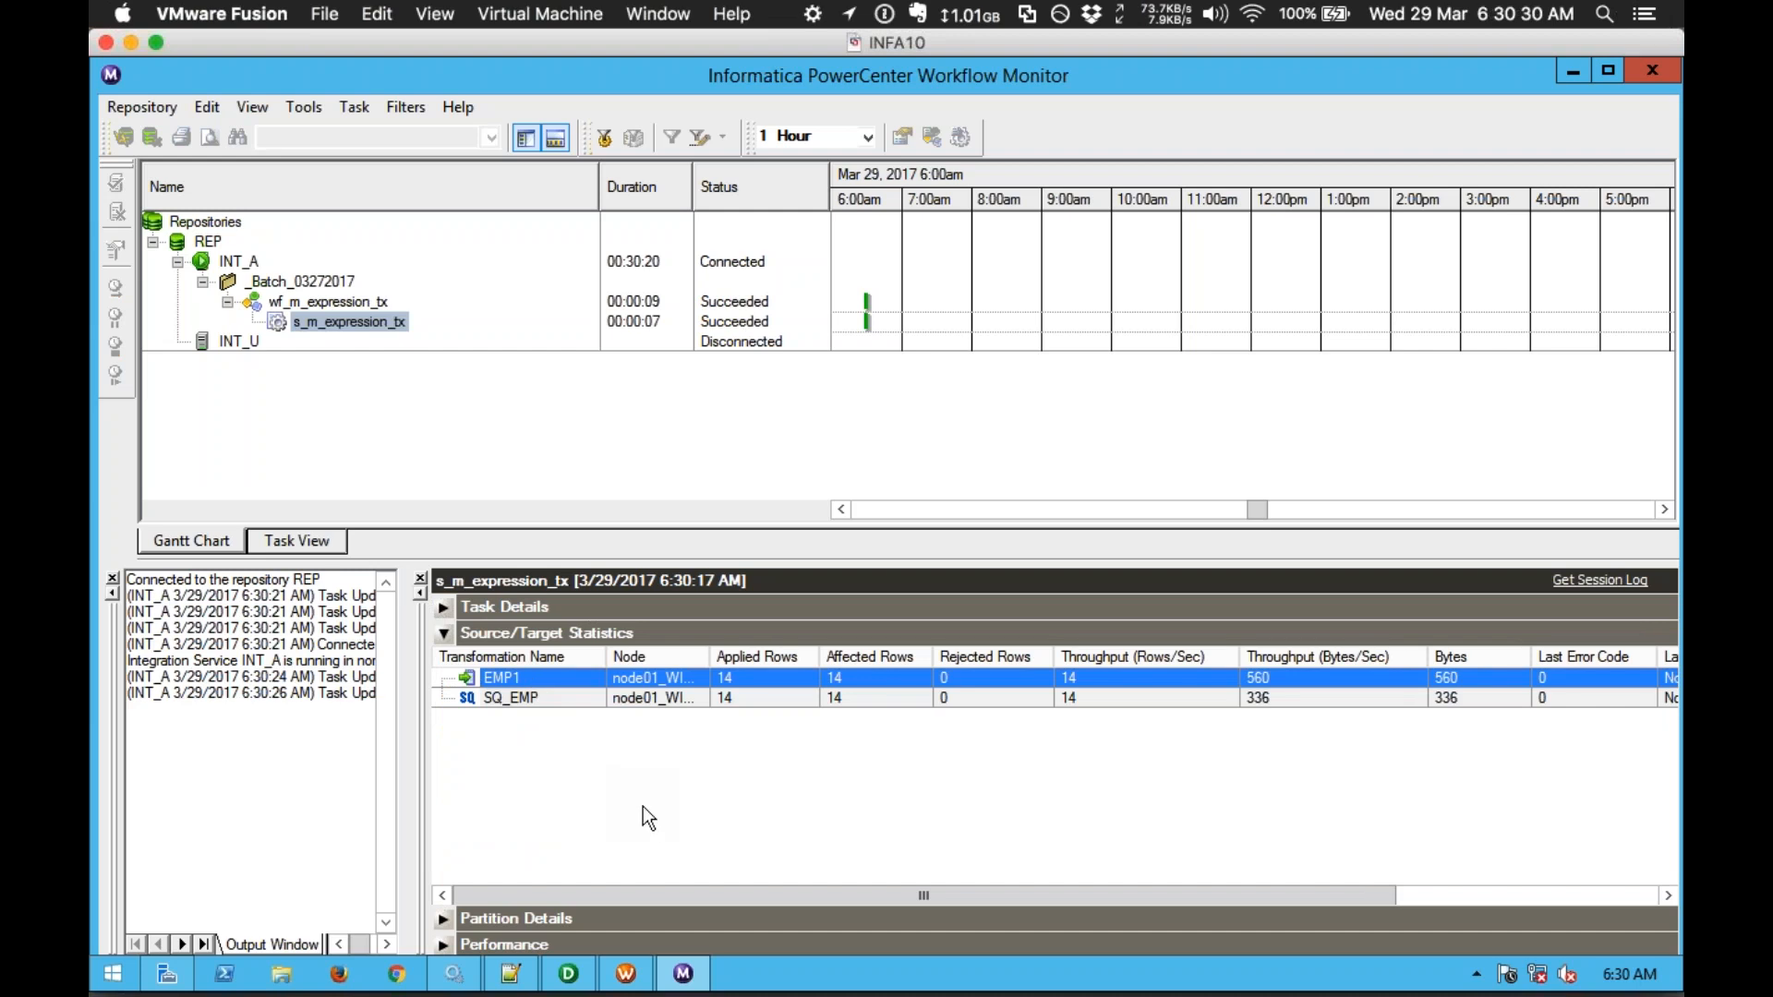
left_click(568, 973)
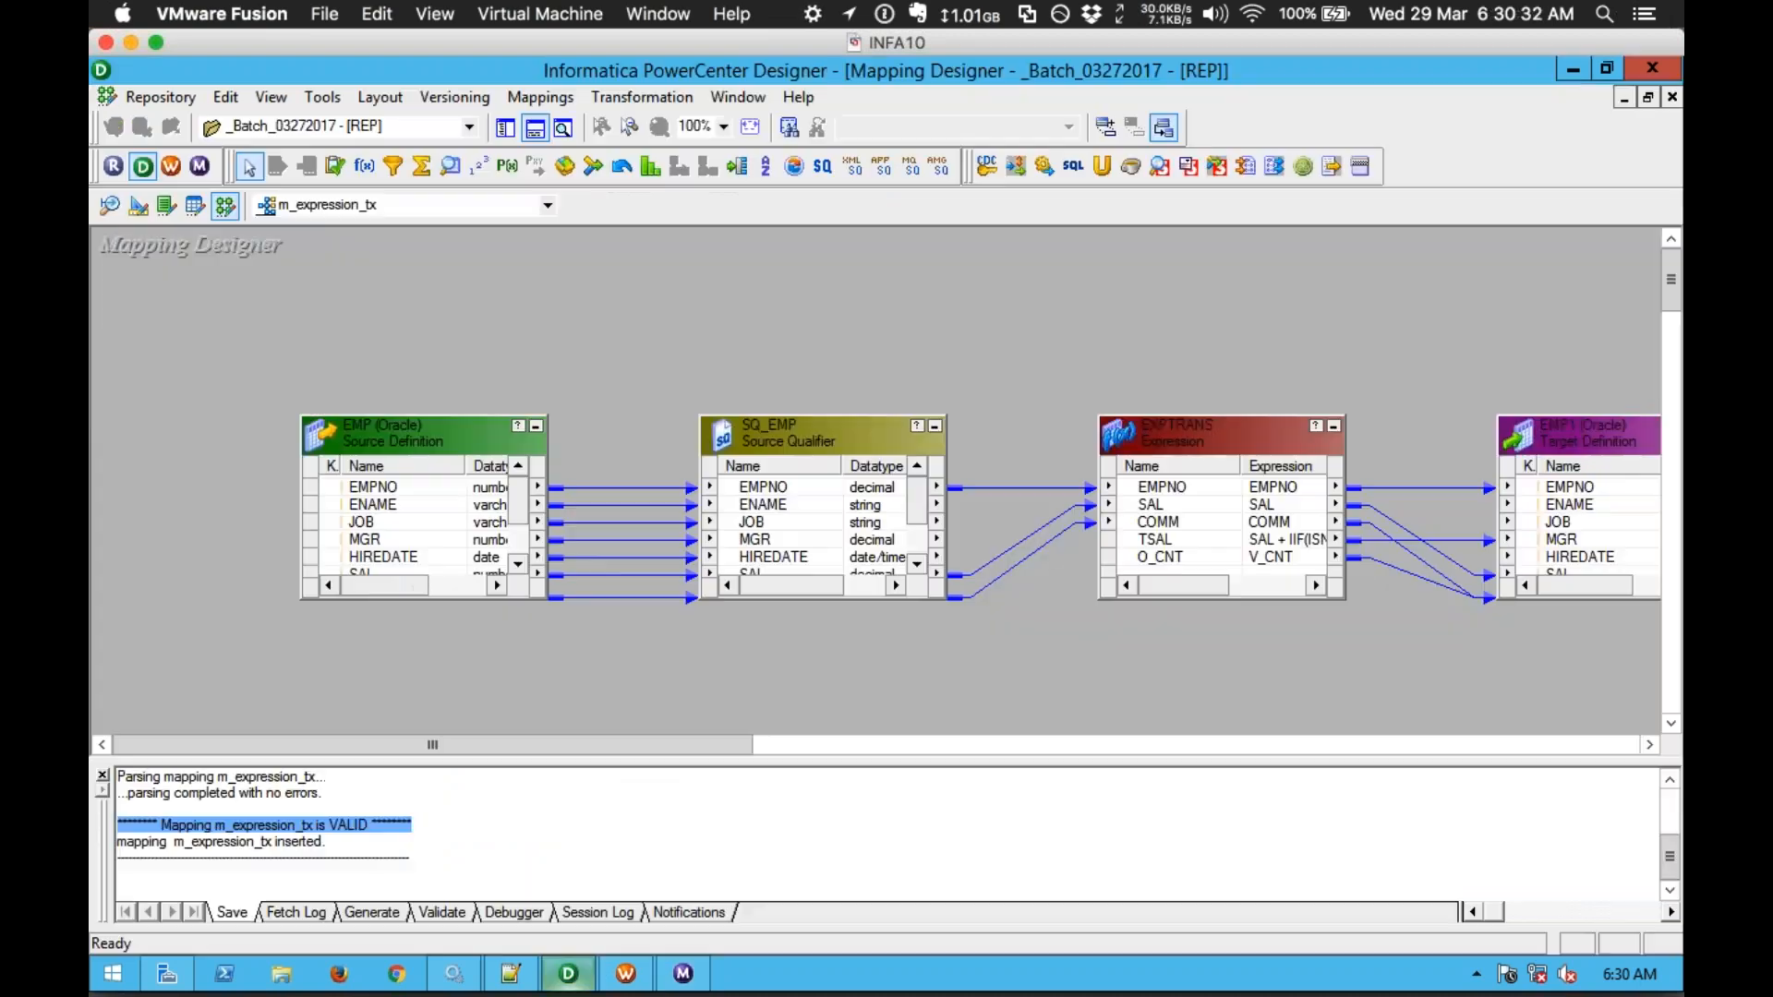
left_click_drag(746, 744, 914, 746)
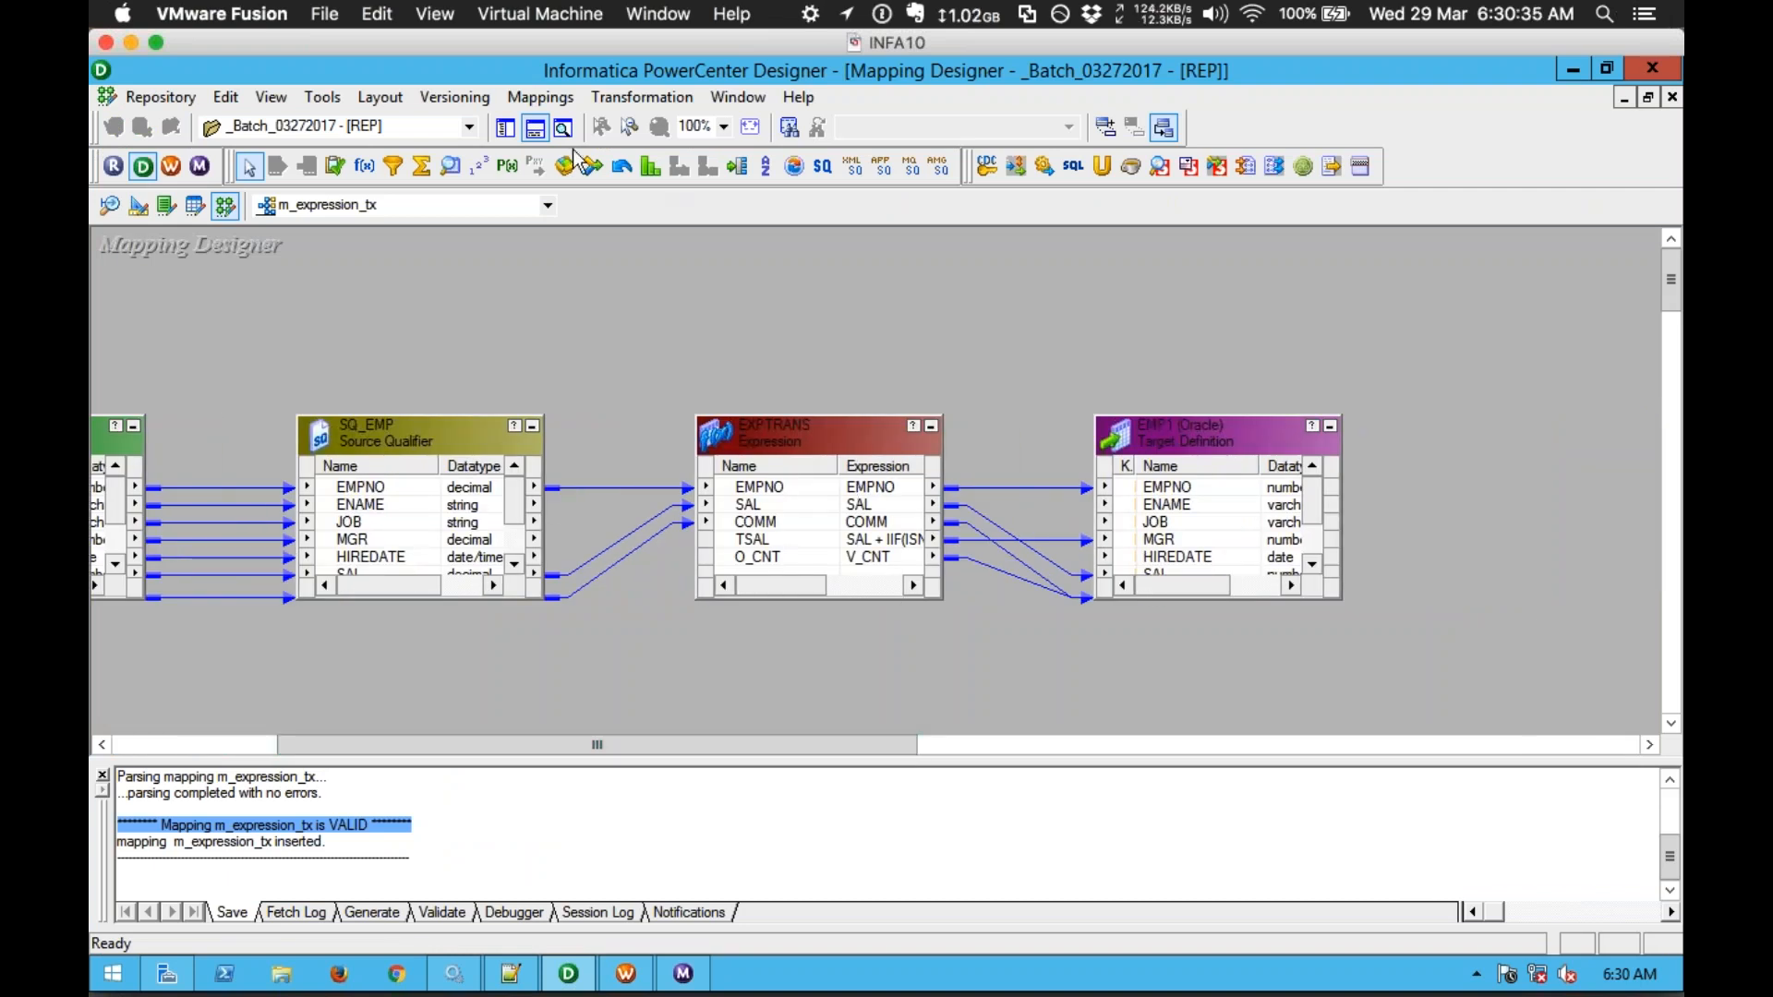
Step: Preview EMP1's data, connecting with the target database username and password
left_click(536, 129)
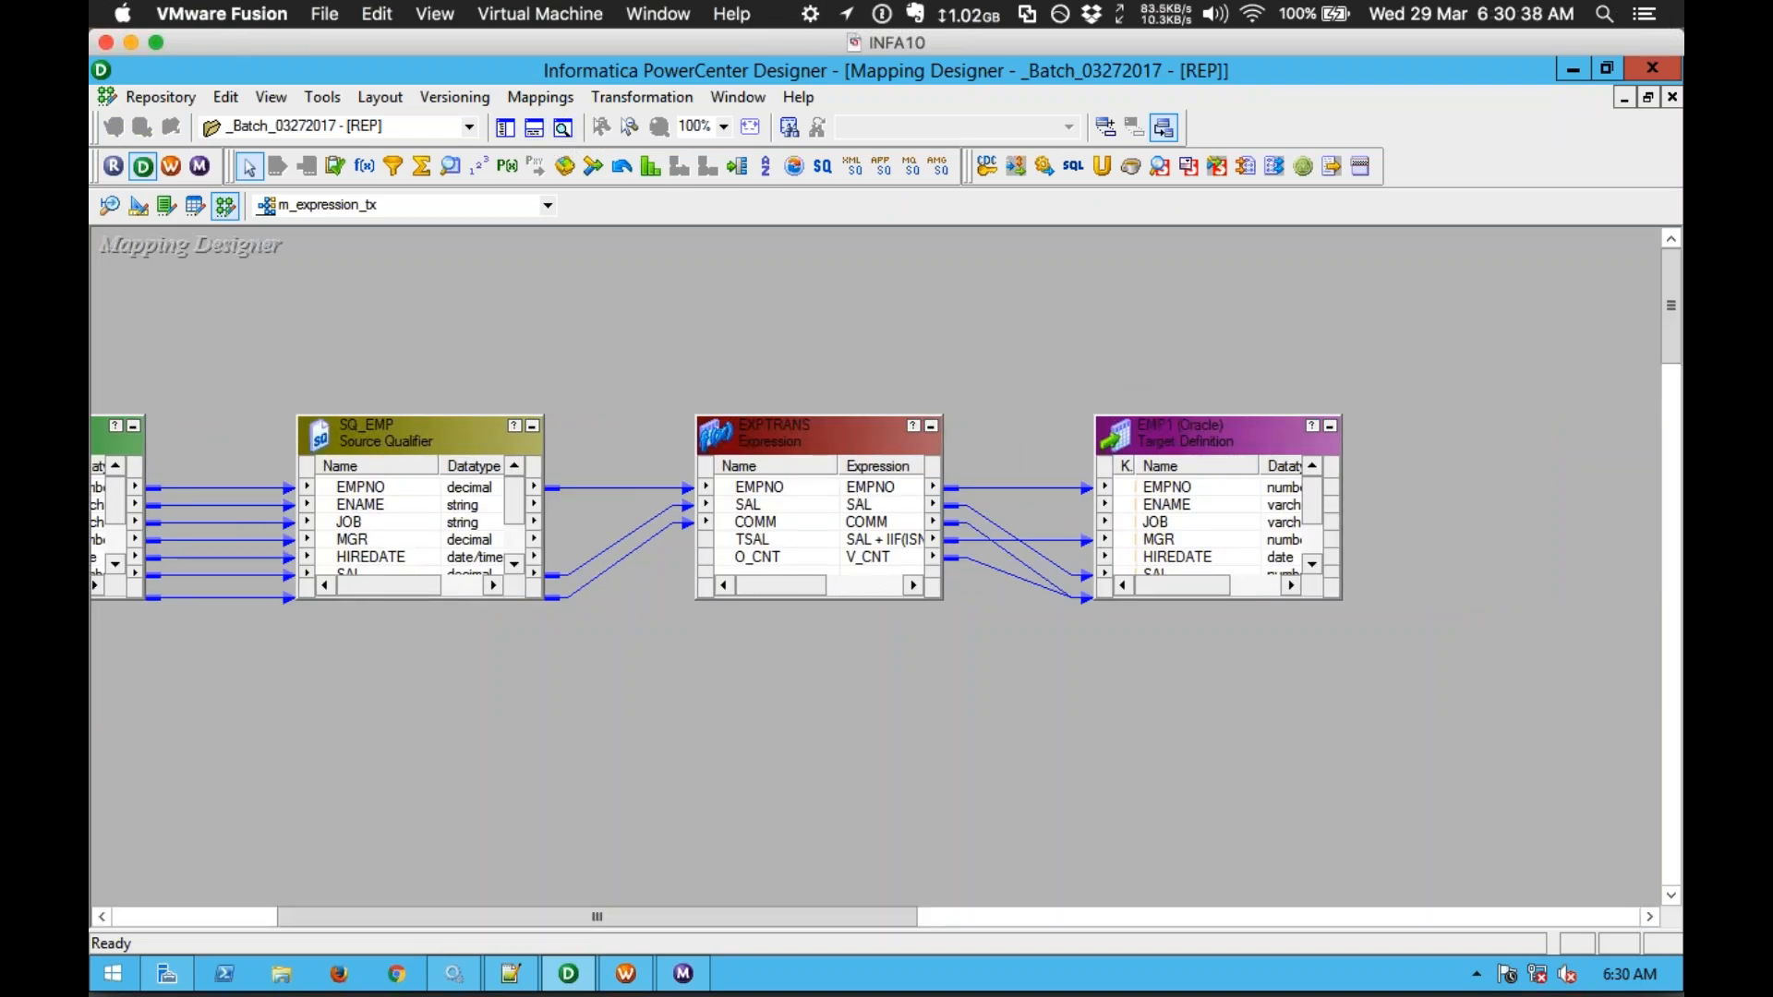
right_click(1186, 427)
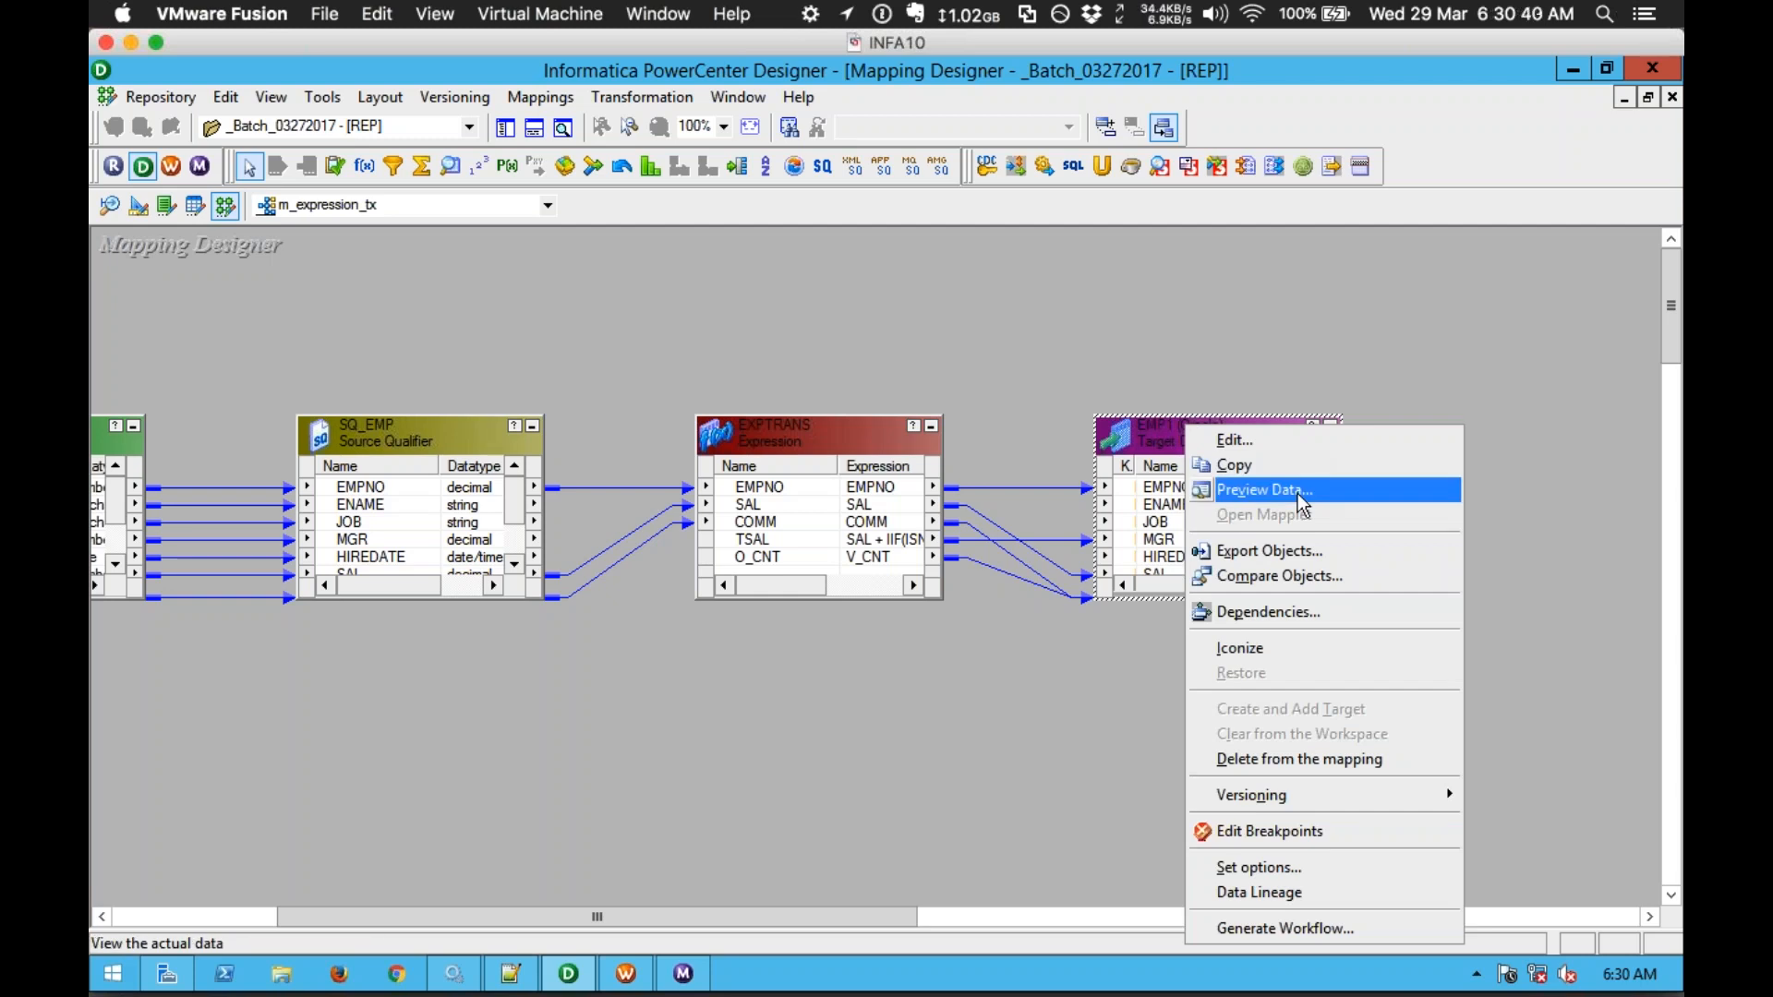
left_click(1302, 503)
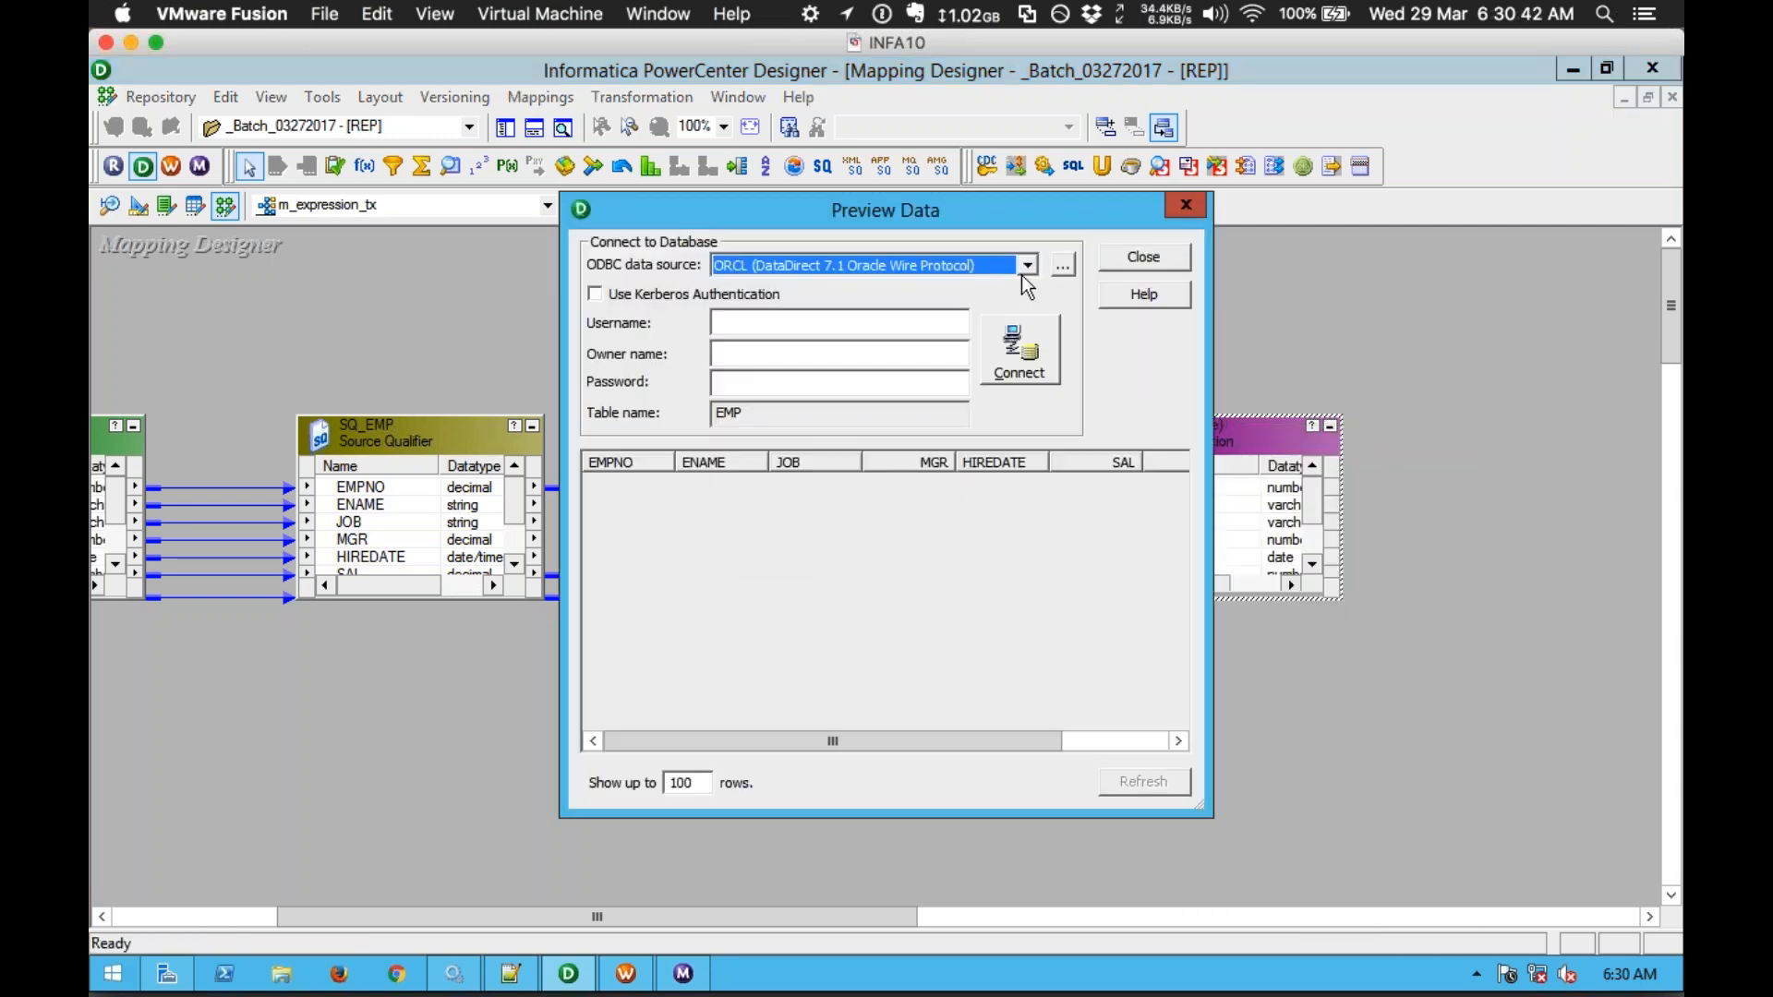
left_click(1026, 265)
left_click(889, 323)
key("Tab")
key("Tab")
key("Return")
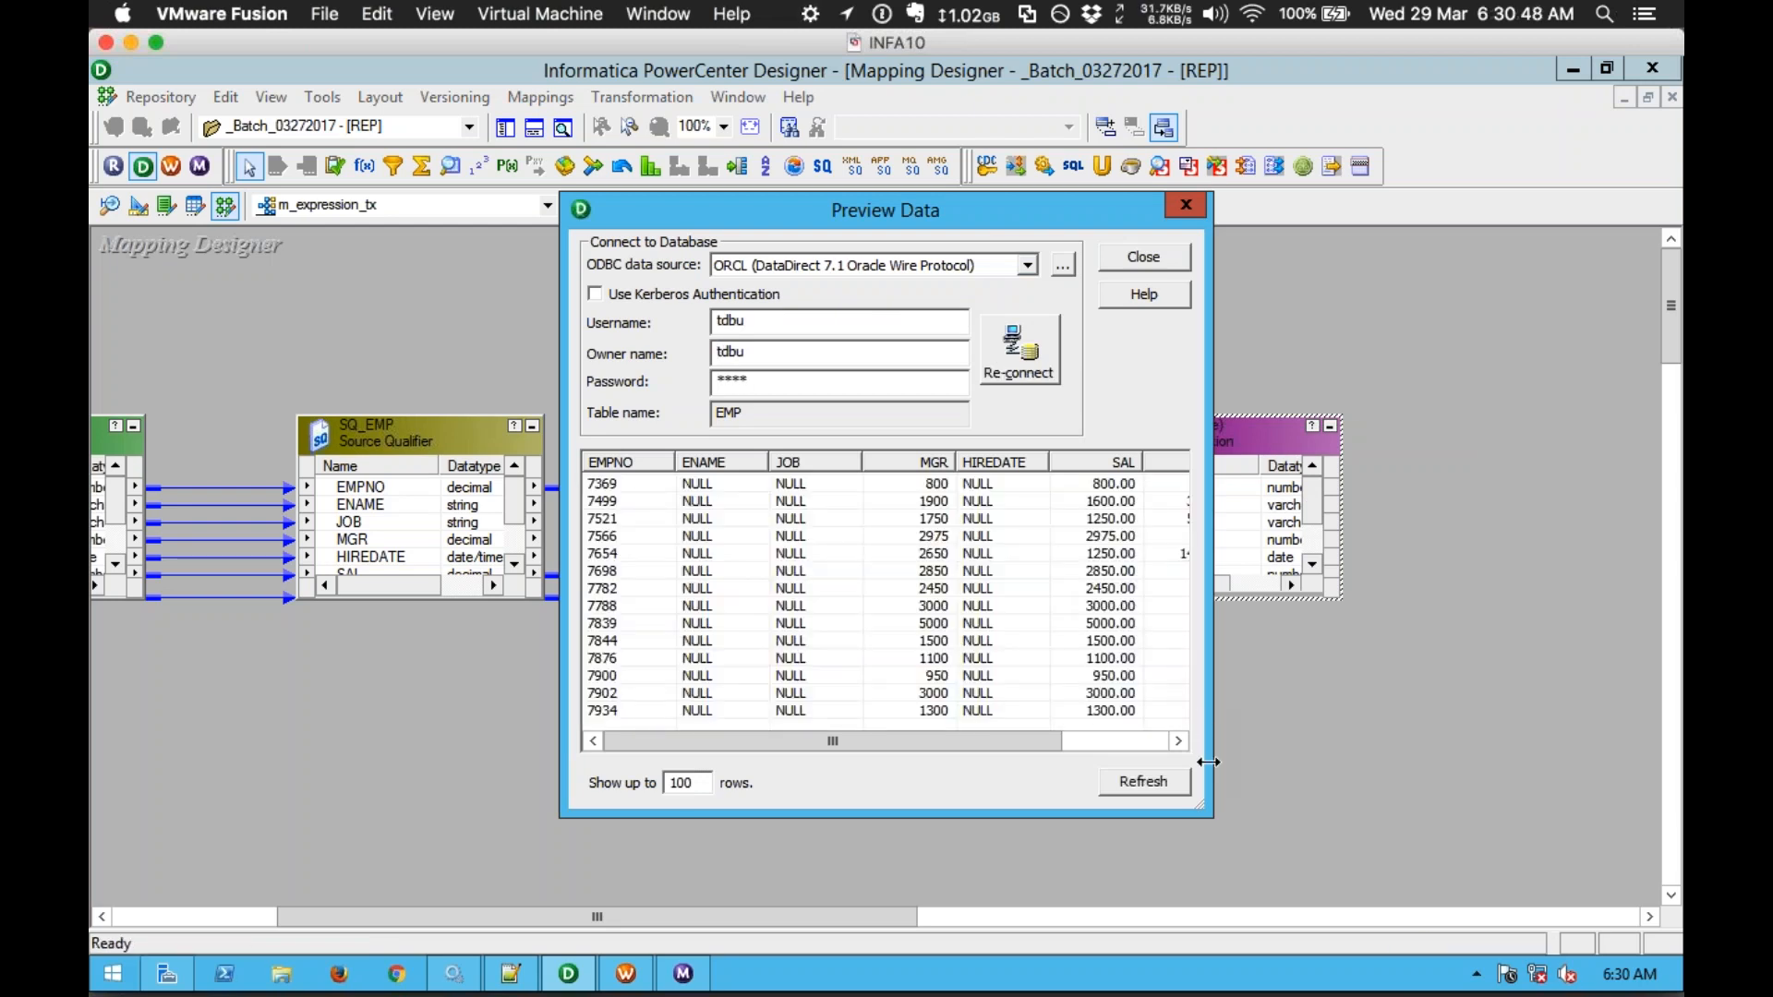
Step: Widen the preview to see the 14 rows with DEPTNO counts 1–14, then close it
left_click_drag(1208, 761, 1405, 762)
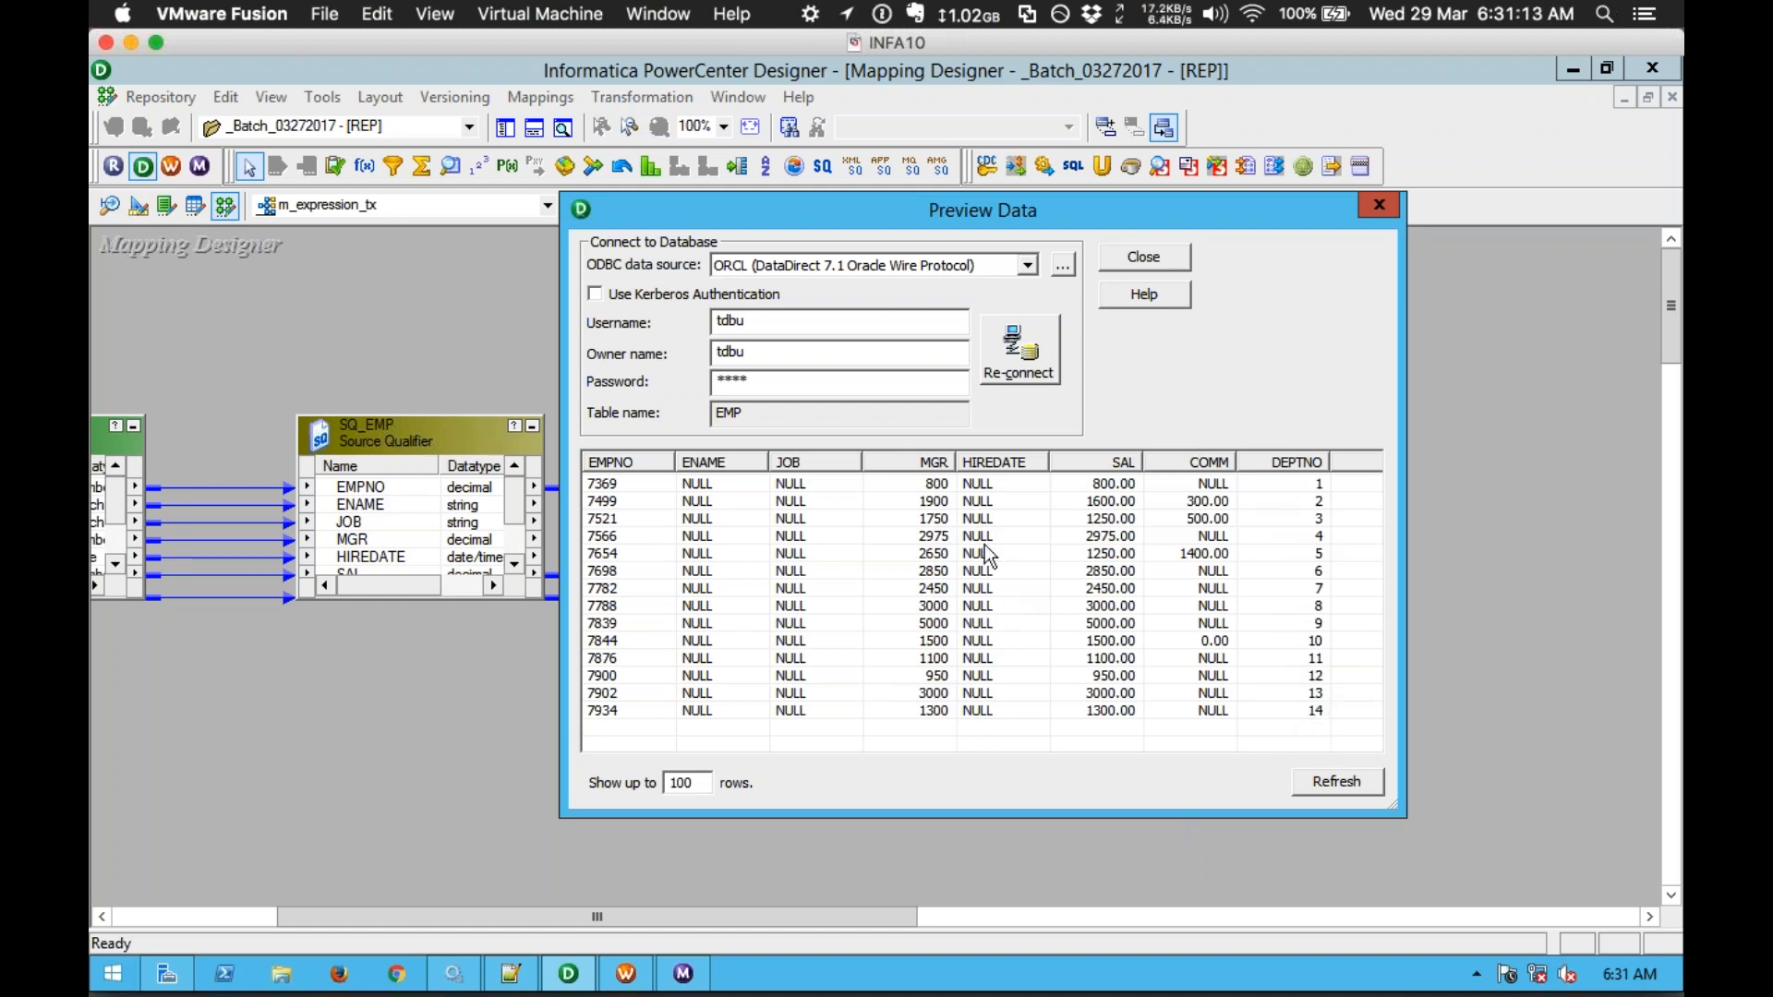
left_click_drag(993, 219, 998, 632)
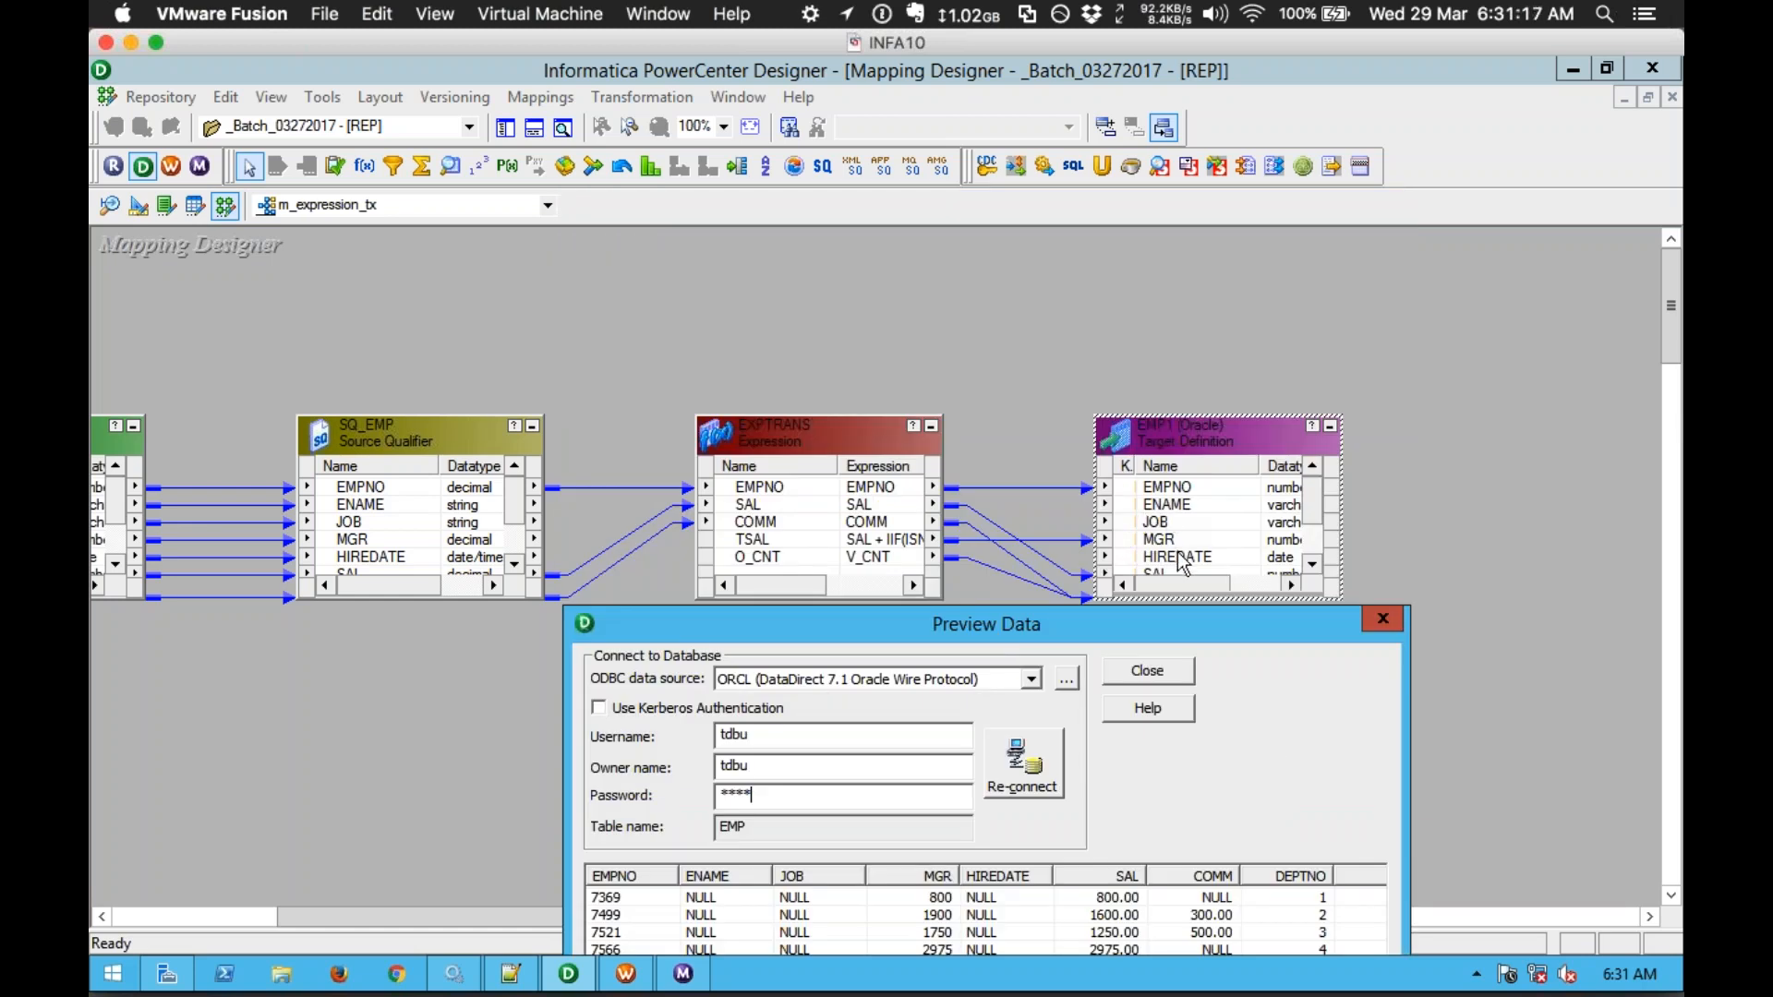
left_click_drag(1012, 629, 930, 219)
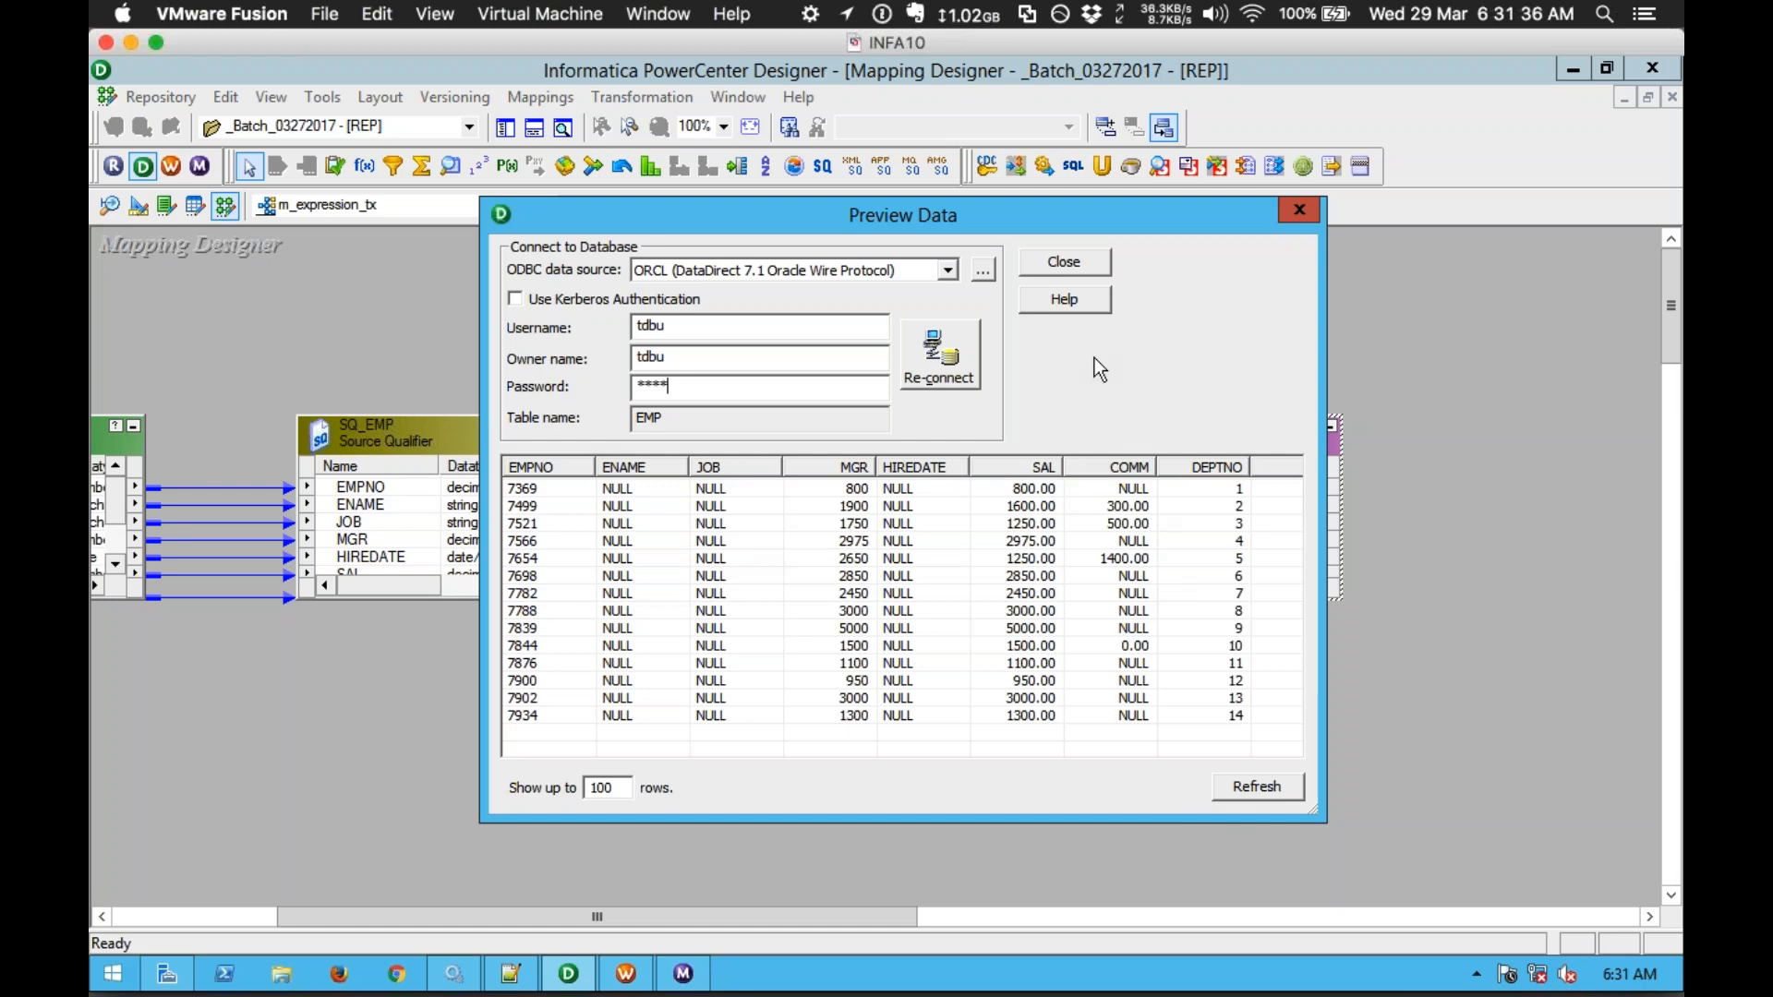
left_click(1062, 266)
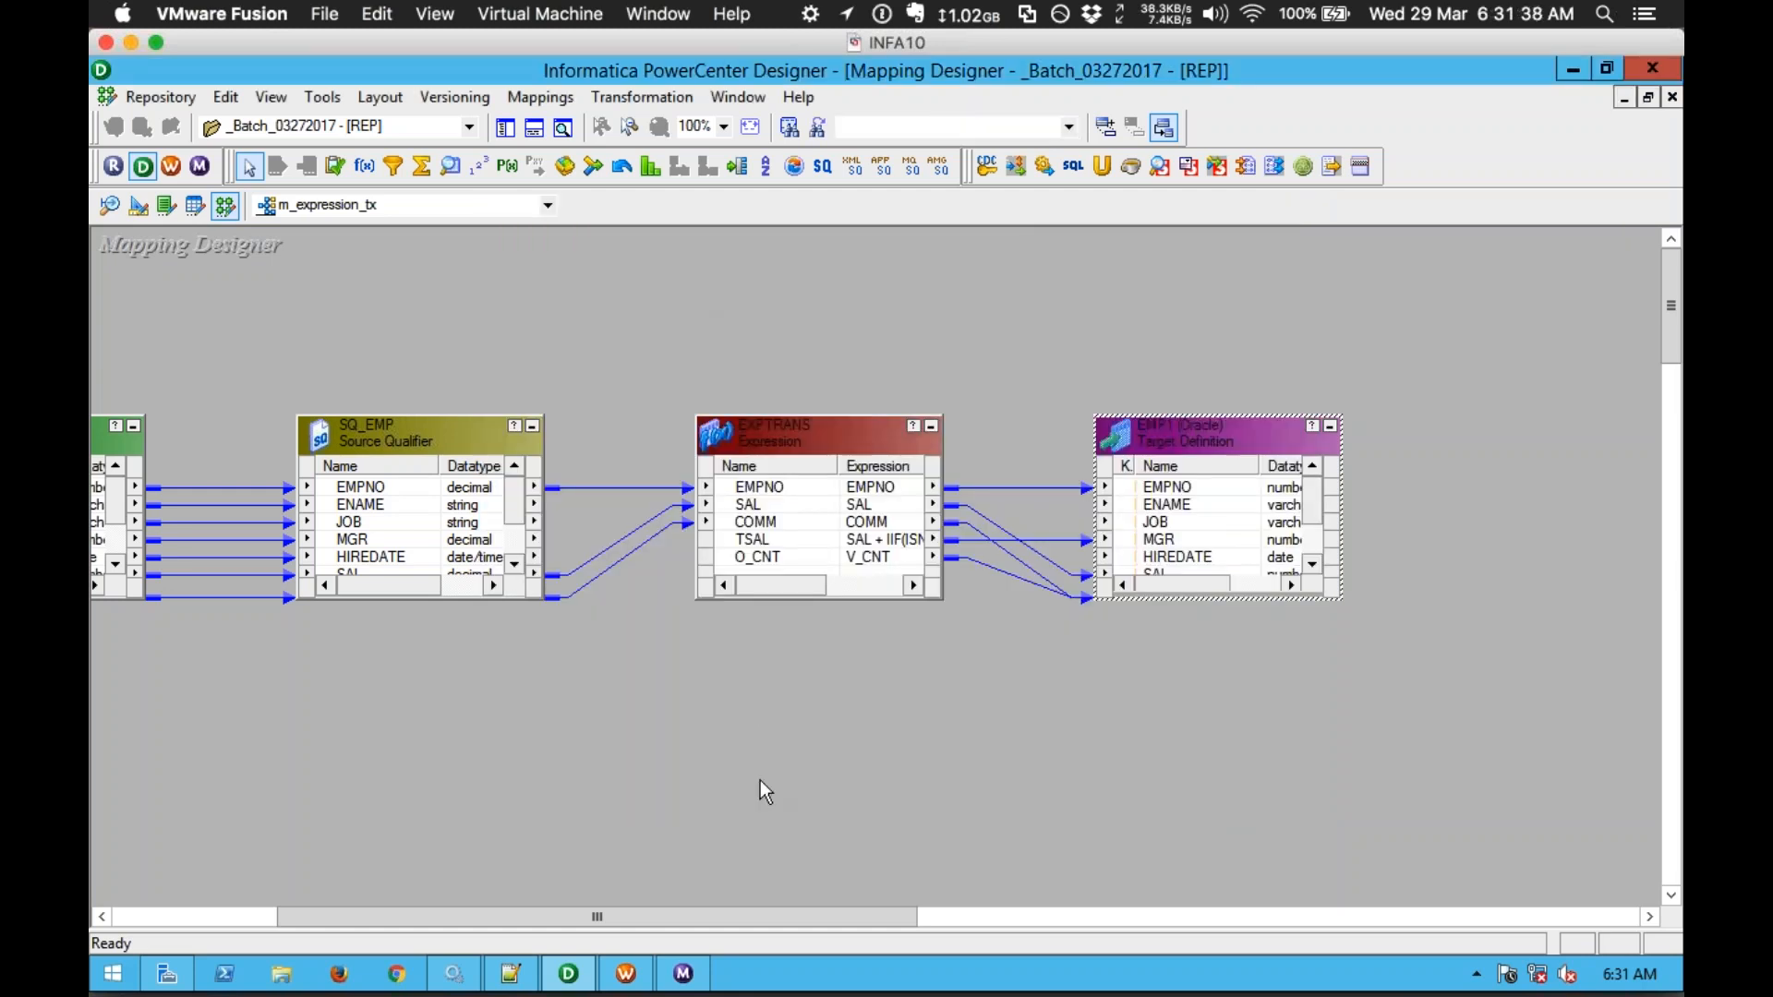
Step: Show the navigator tree with _Batch_03272017's DEPT/EMP sources and targets, then switch to Notepad++
left_click_drag(779, 922, 692, 909)
left_click(753, 755)
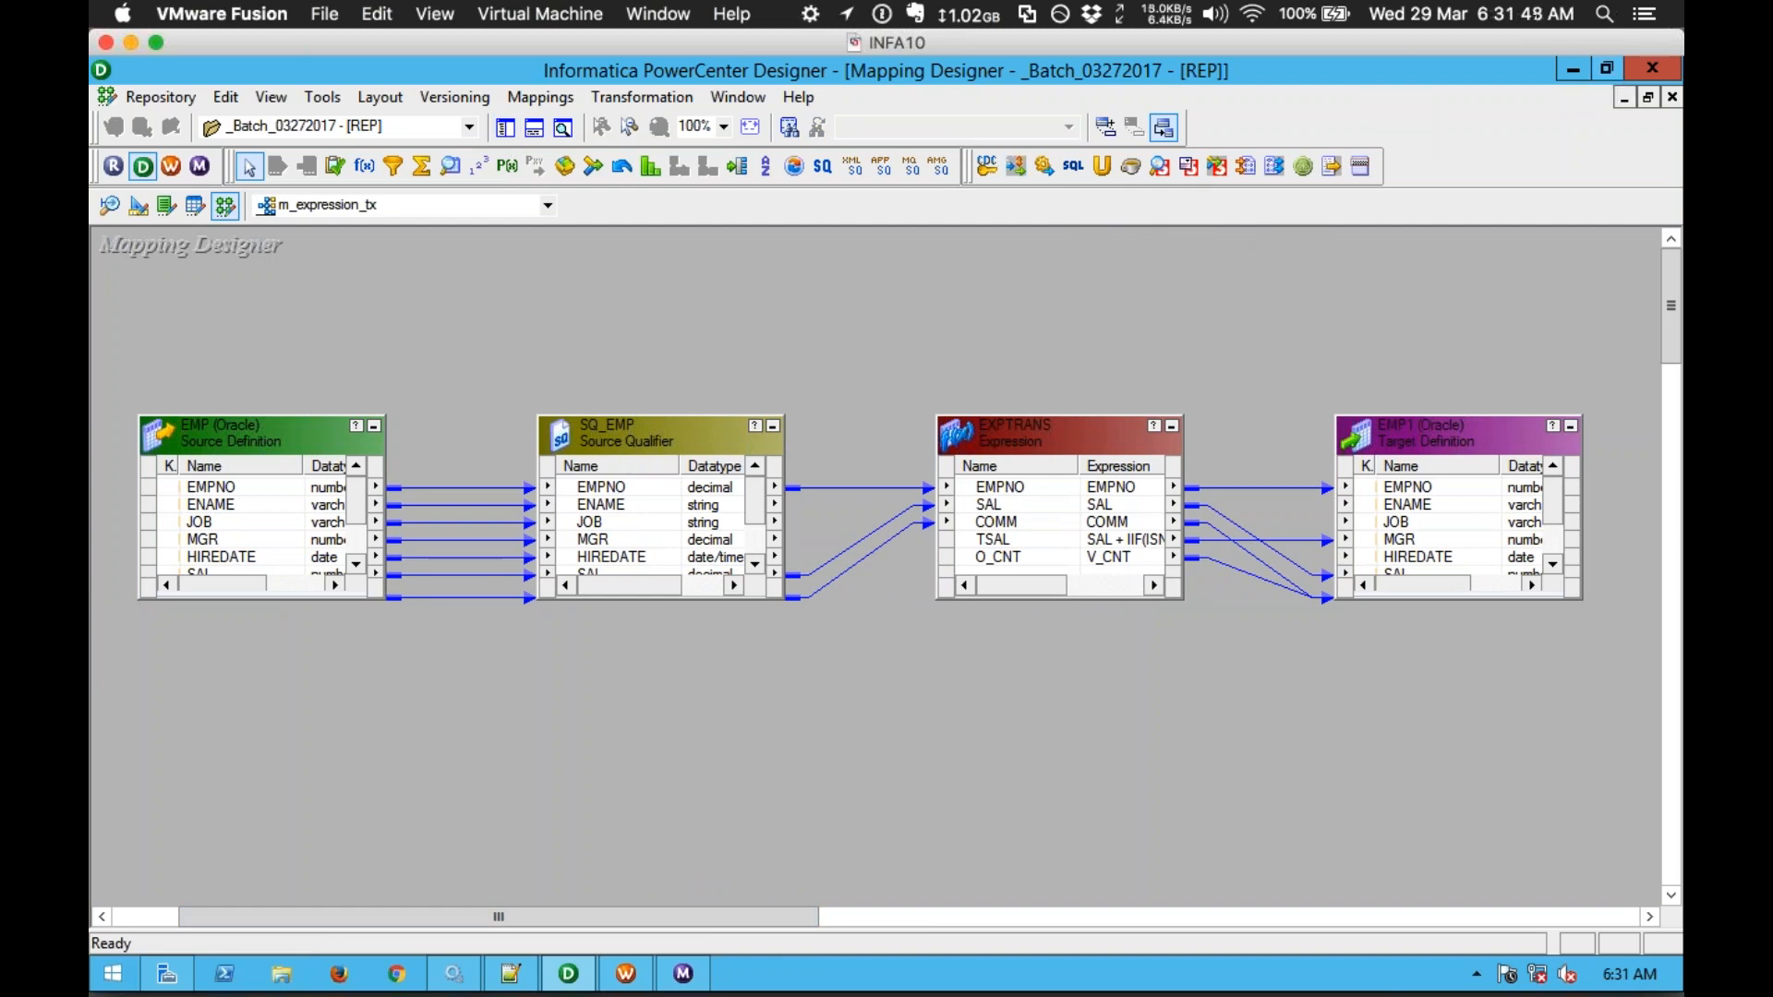
left_click(1683, 109)
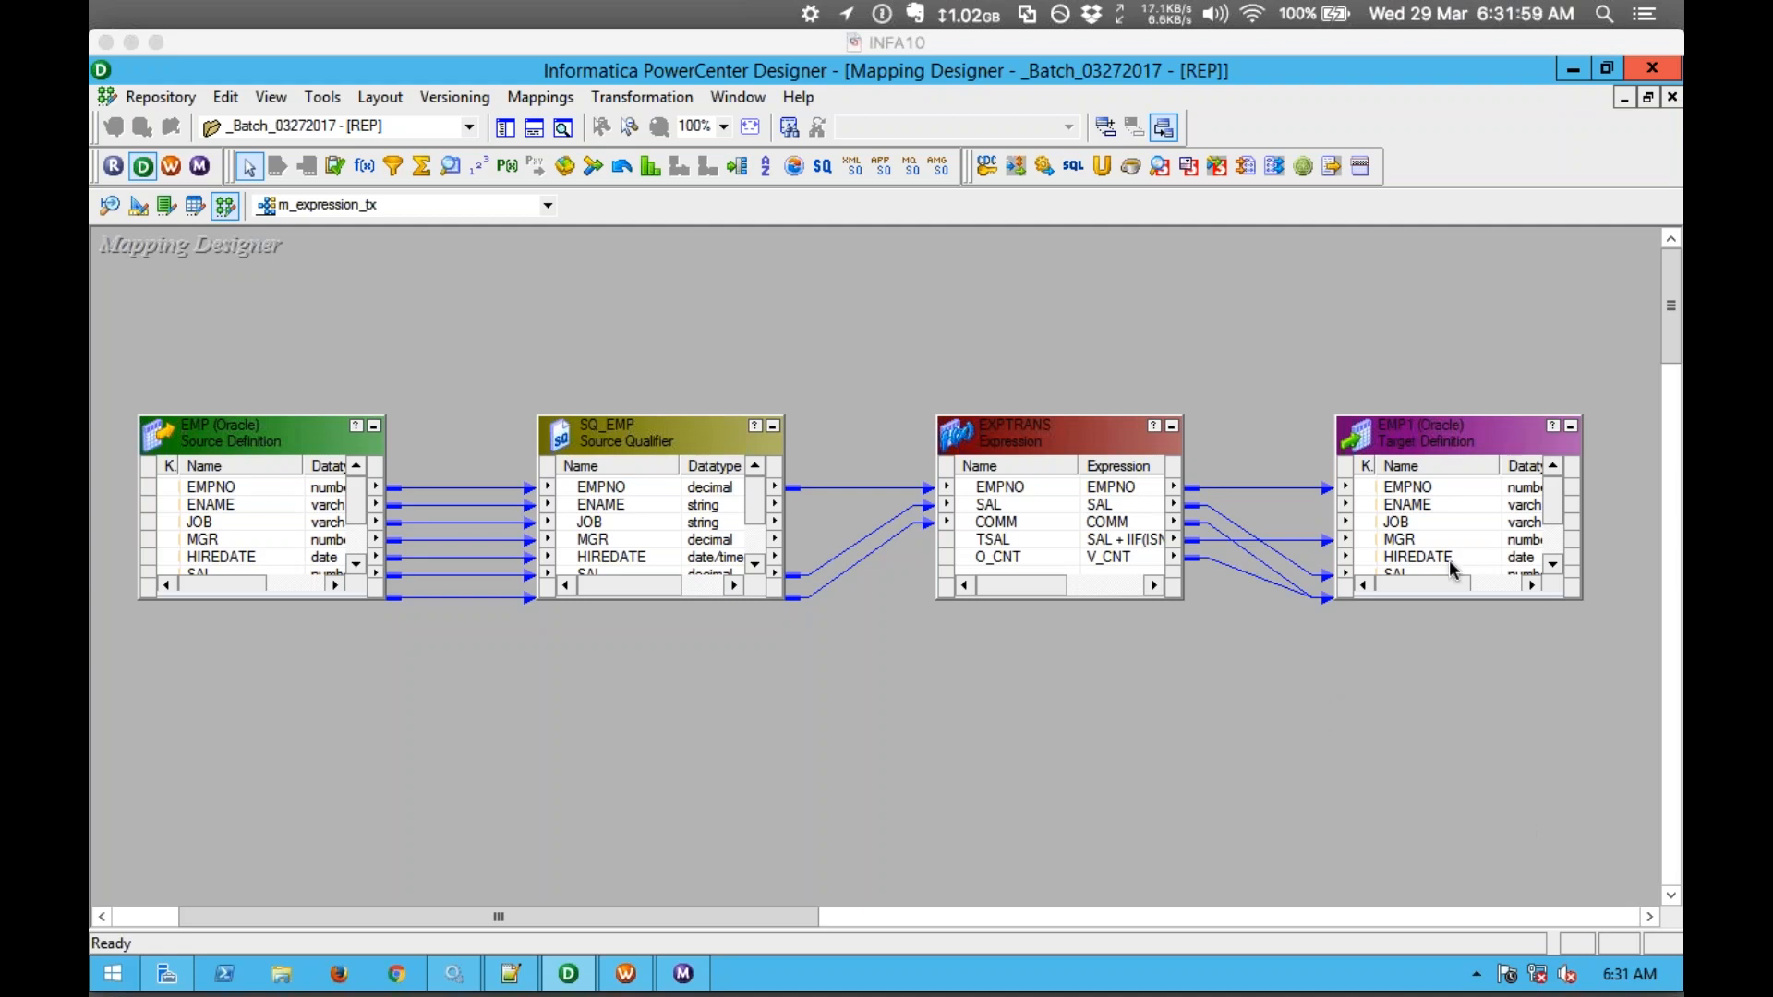
left_click(511, 129)
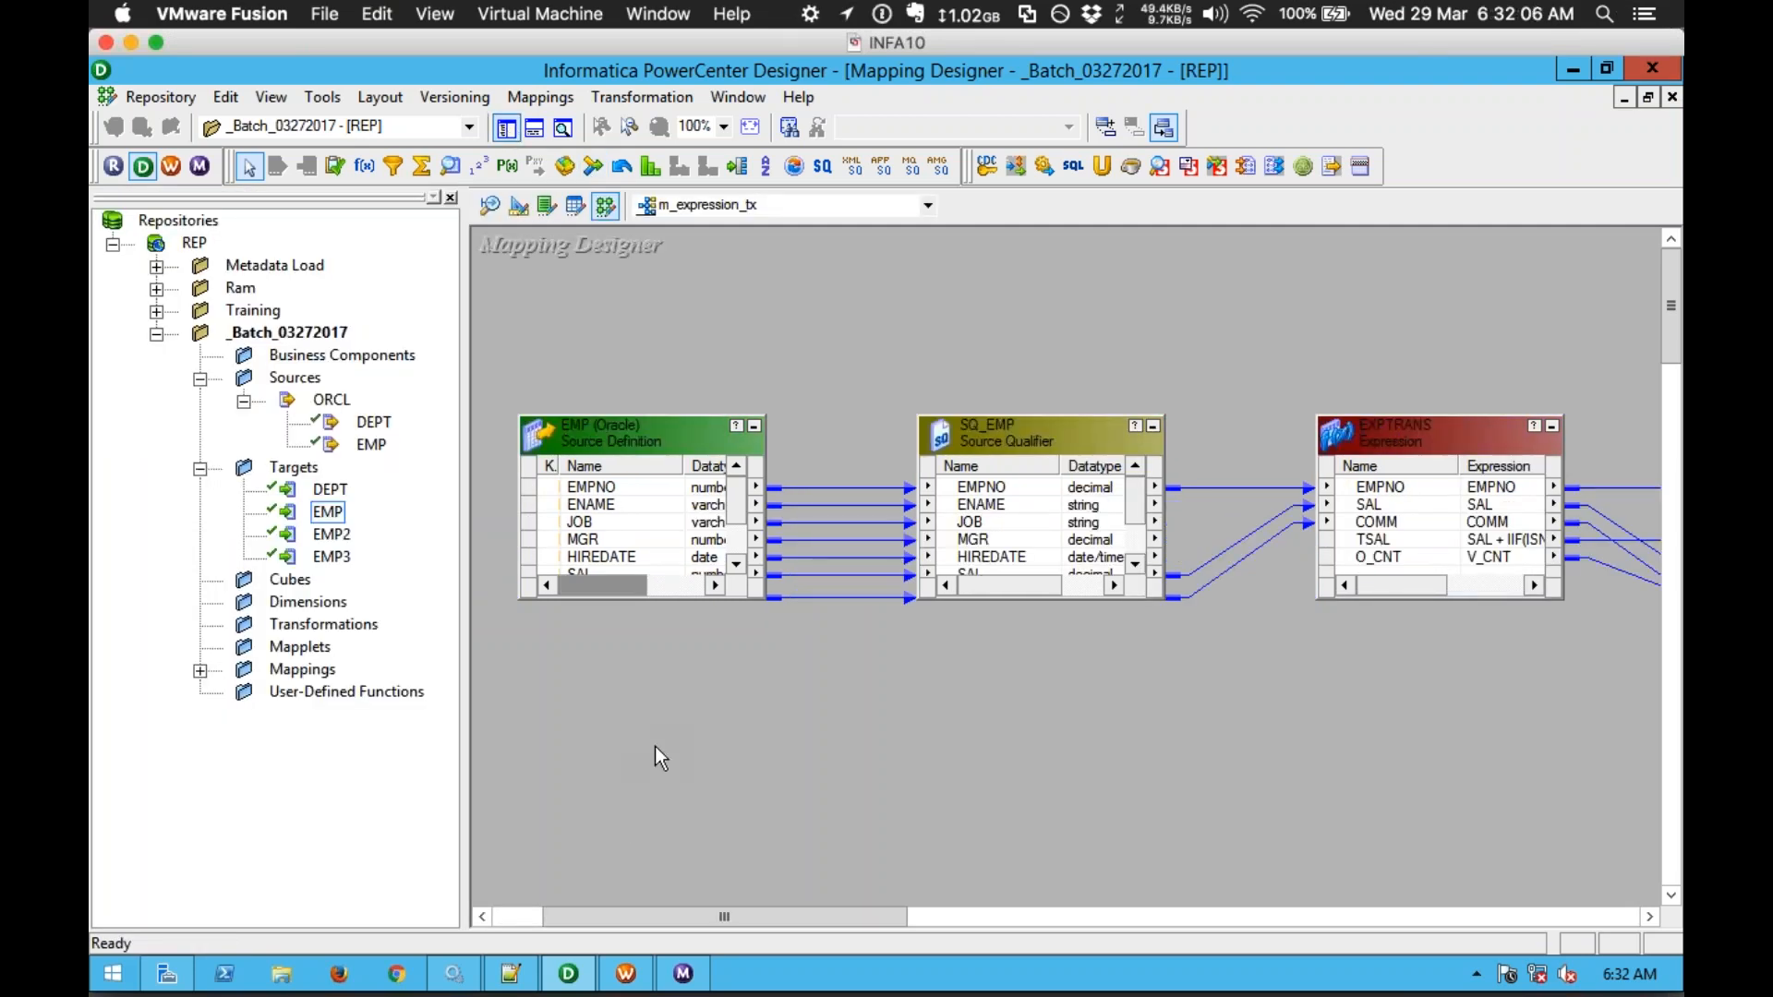
left_click(568, 973)
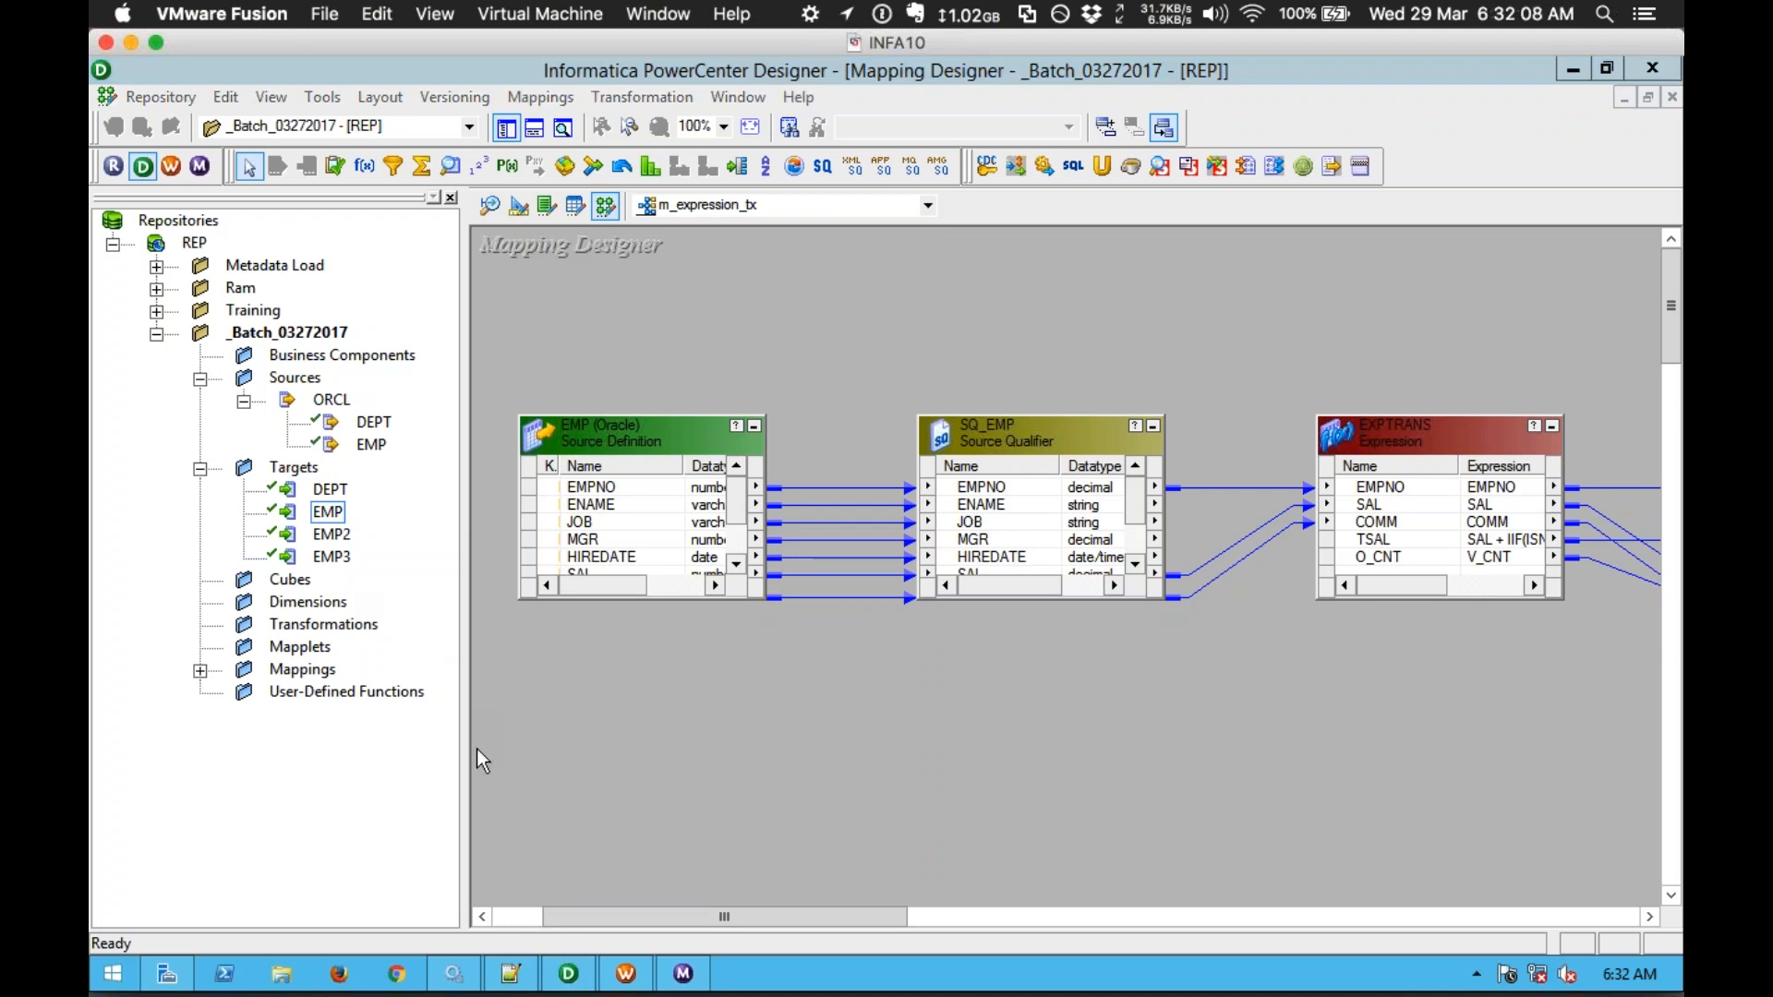
Step: Add a '4. JOINER TX' heading with the bullet 'Used to join sources'
left_click(510, 973)
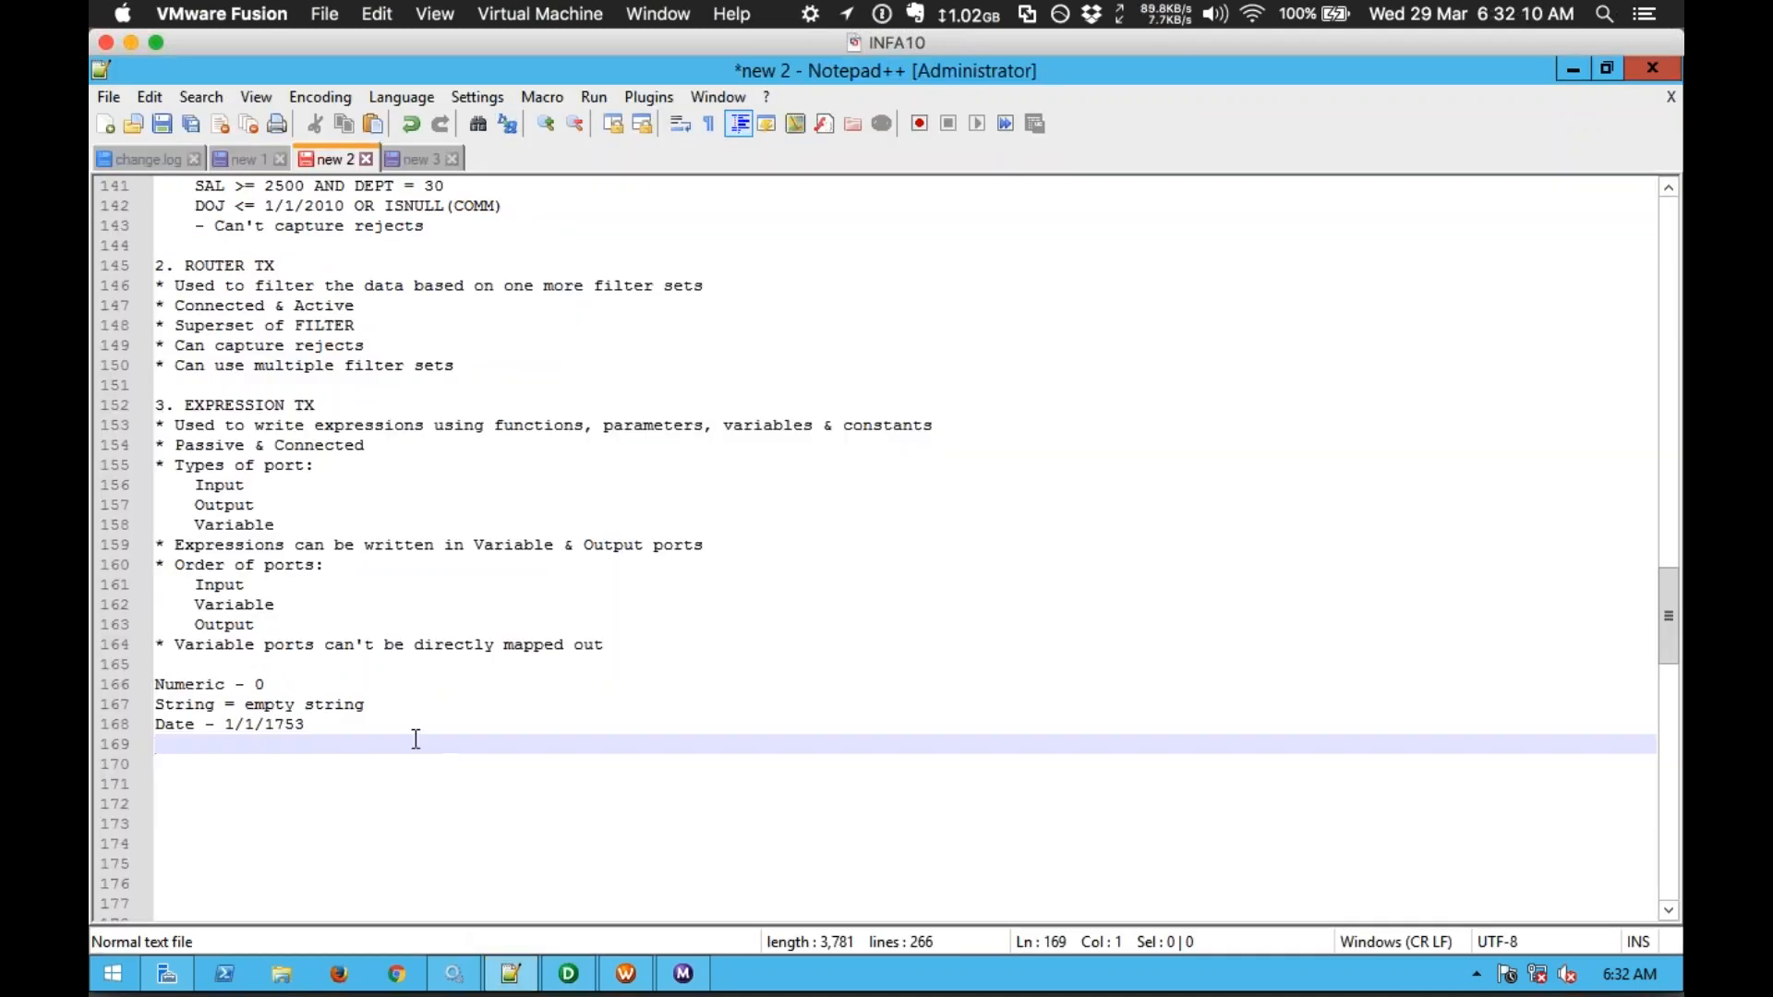
key("Return")
type("4.")
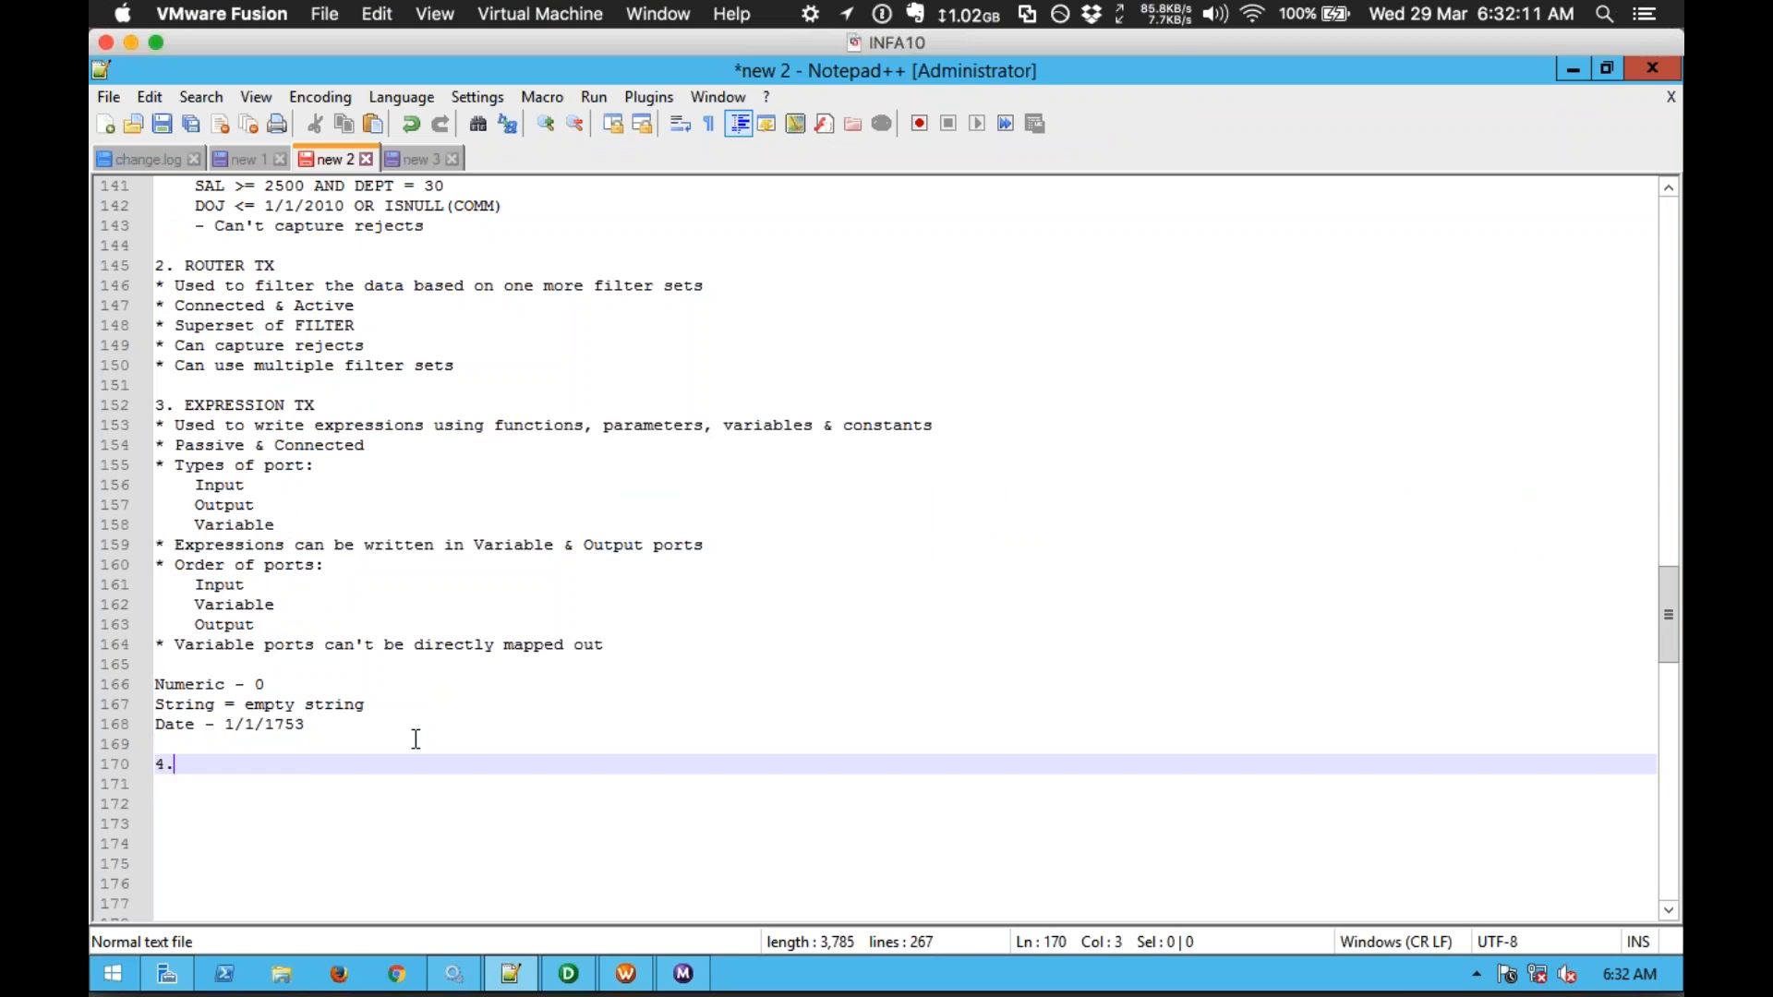
type(" JOINER")
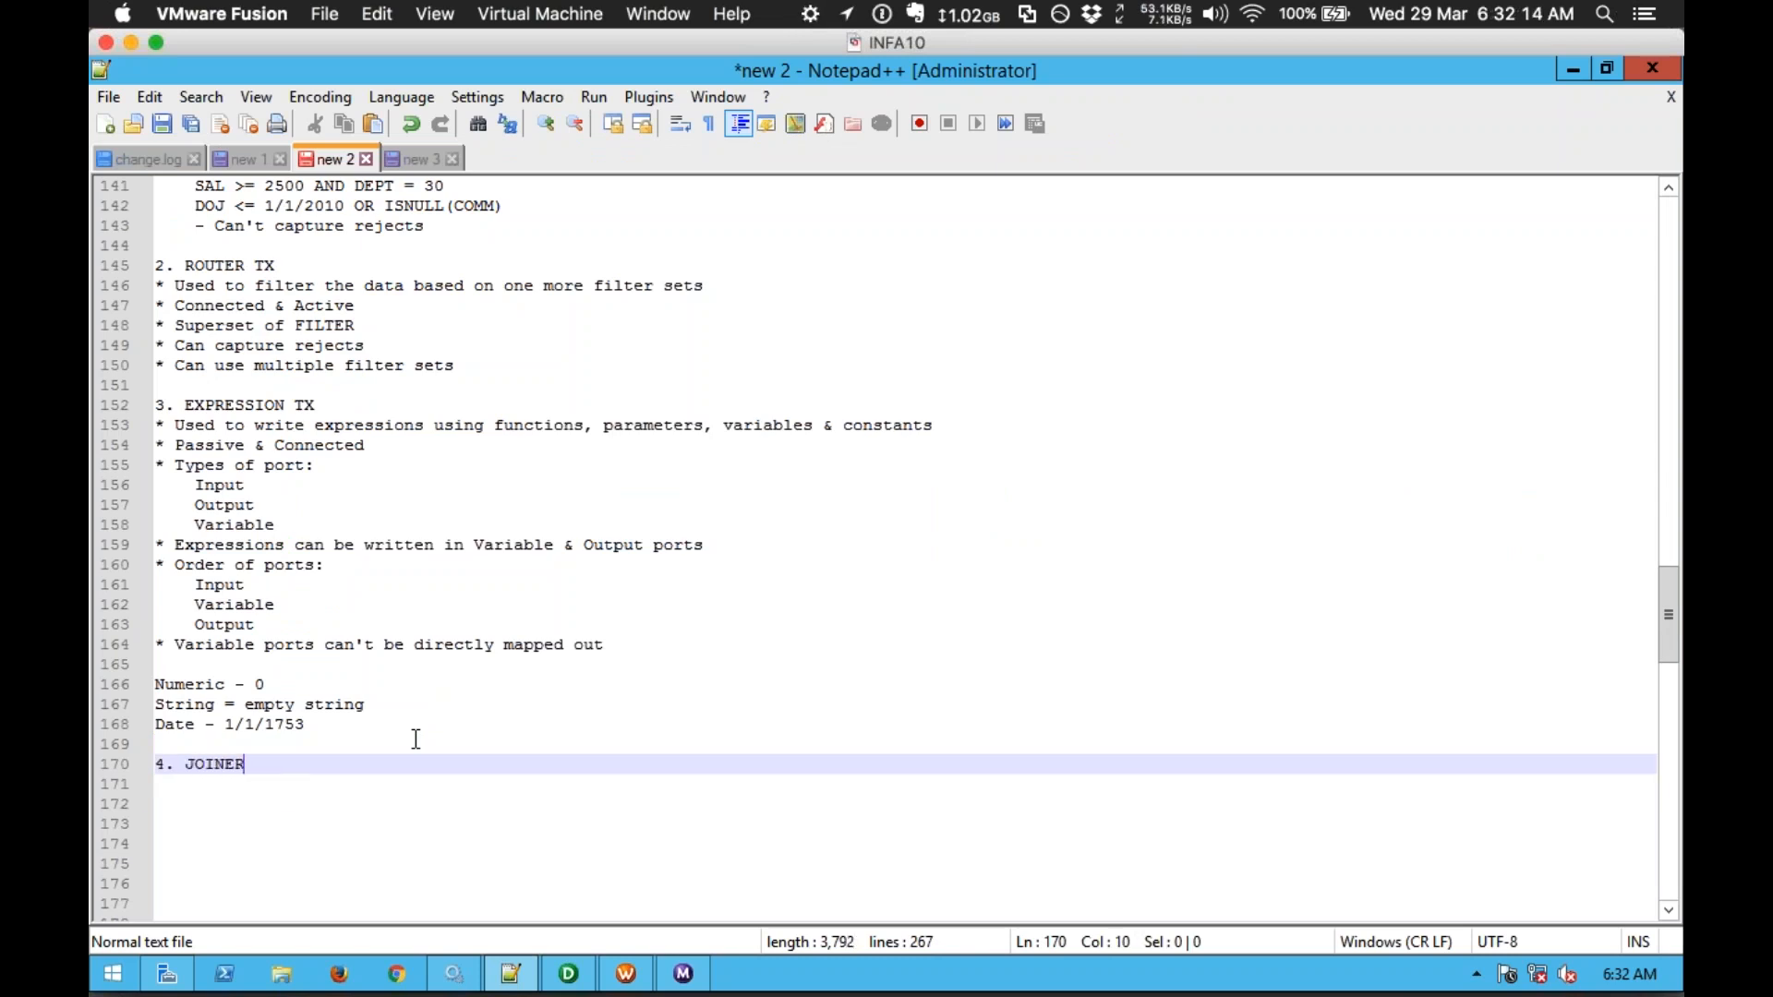
type(" TX")
key("Return")
key("Return")
key("Return")
key("Return")
key("Return")
key("Return")
key("Return")
key("Return")
key("Return")
key("Return")
key("Return")
key("Return")
key("Return")
key("Return")
key("Return")
key("Return")
key("Return")
key("Return")
key("Return")
key("Return")
key("Return")
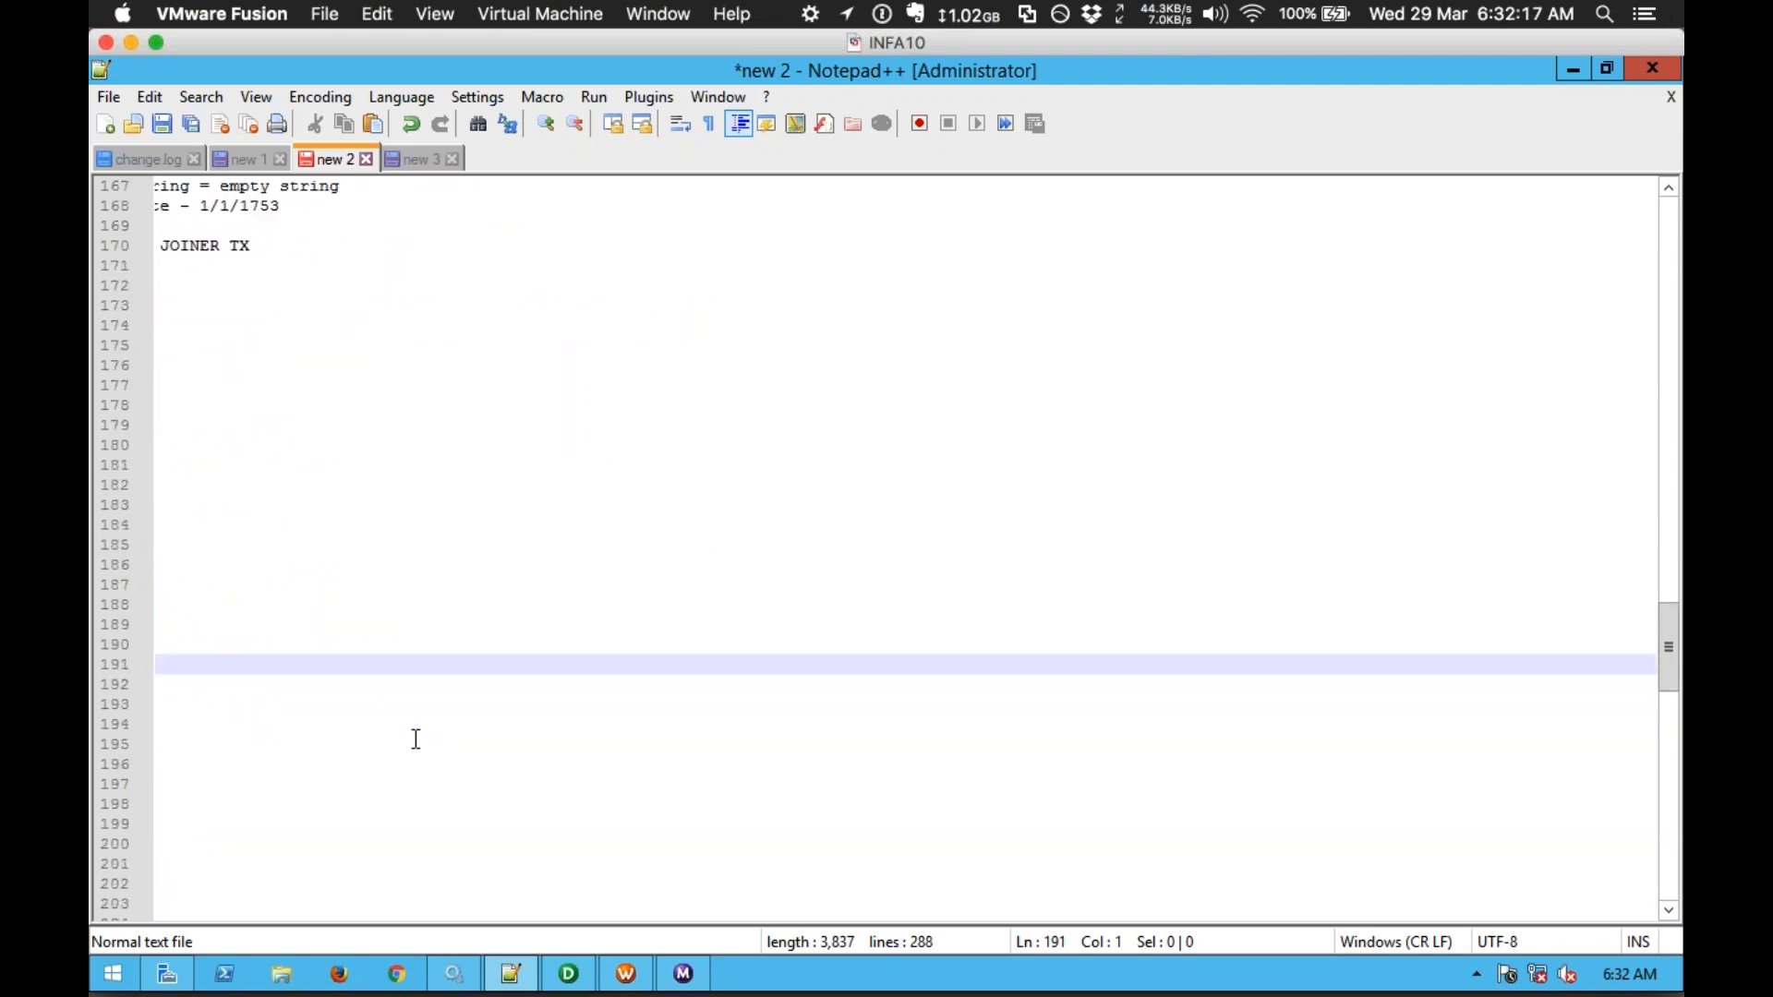
left_click(204, 273)
type("*")
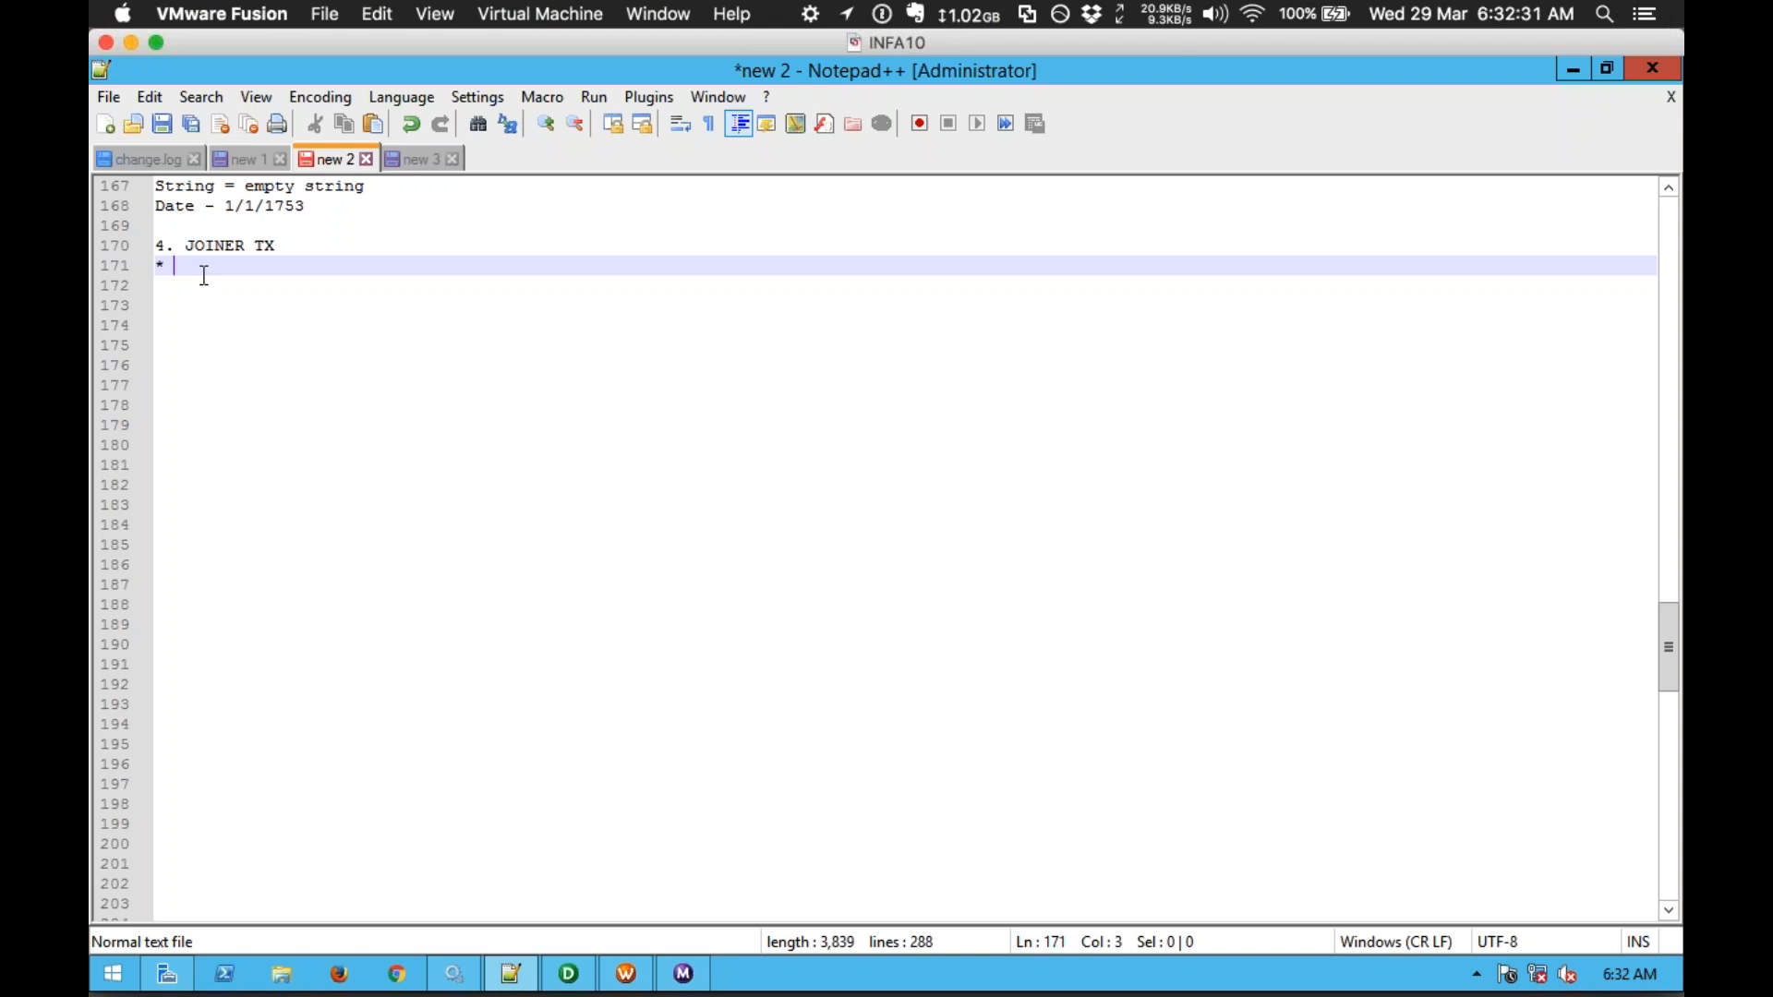
type("Used to join s")
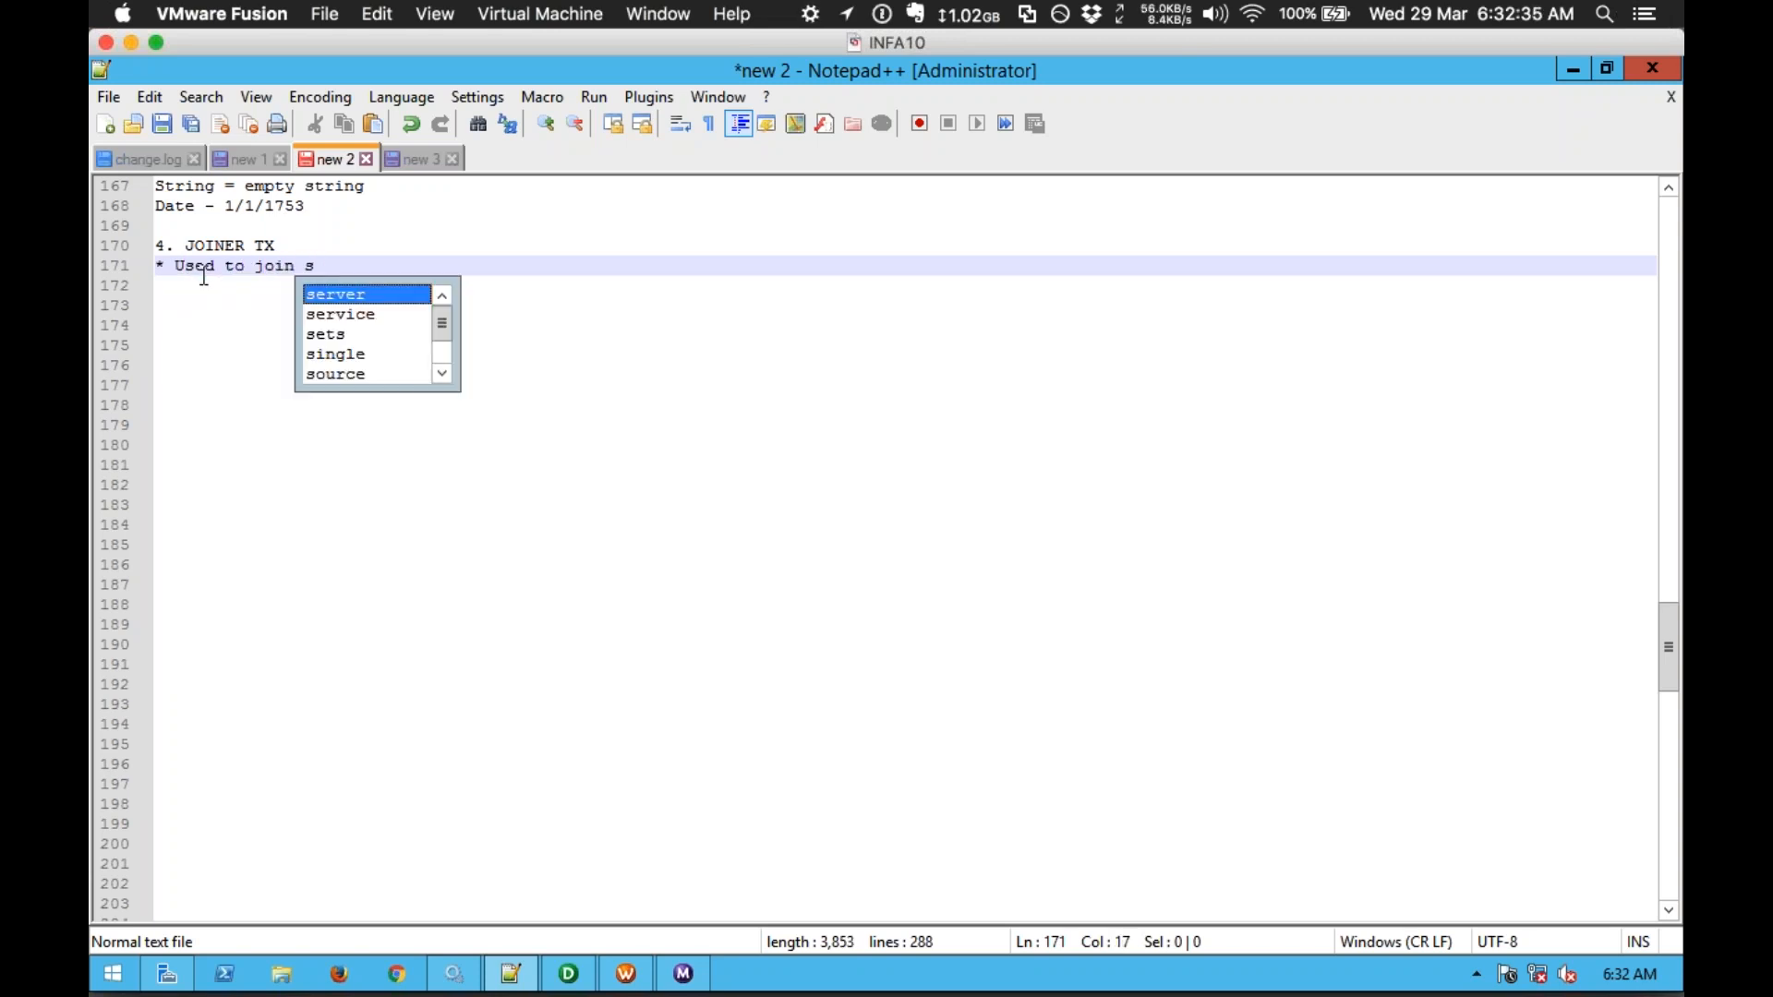
type("ources")
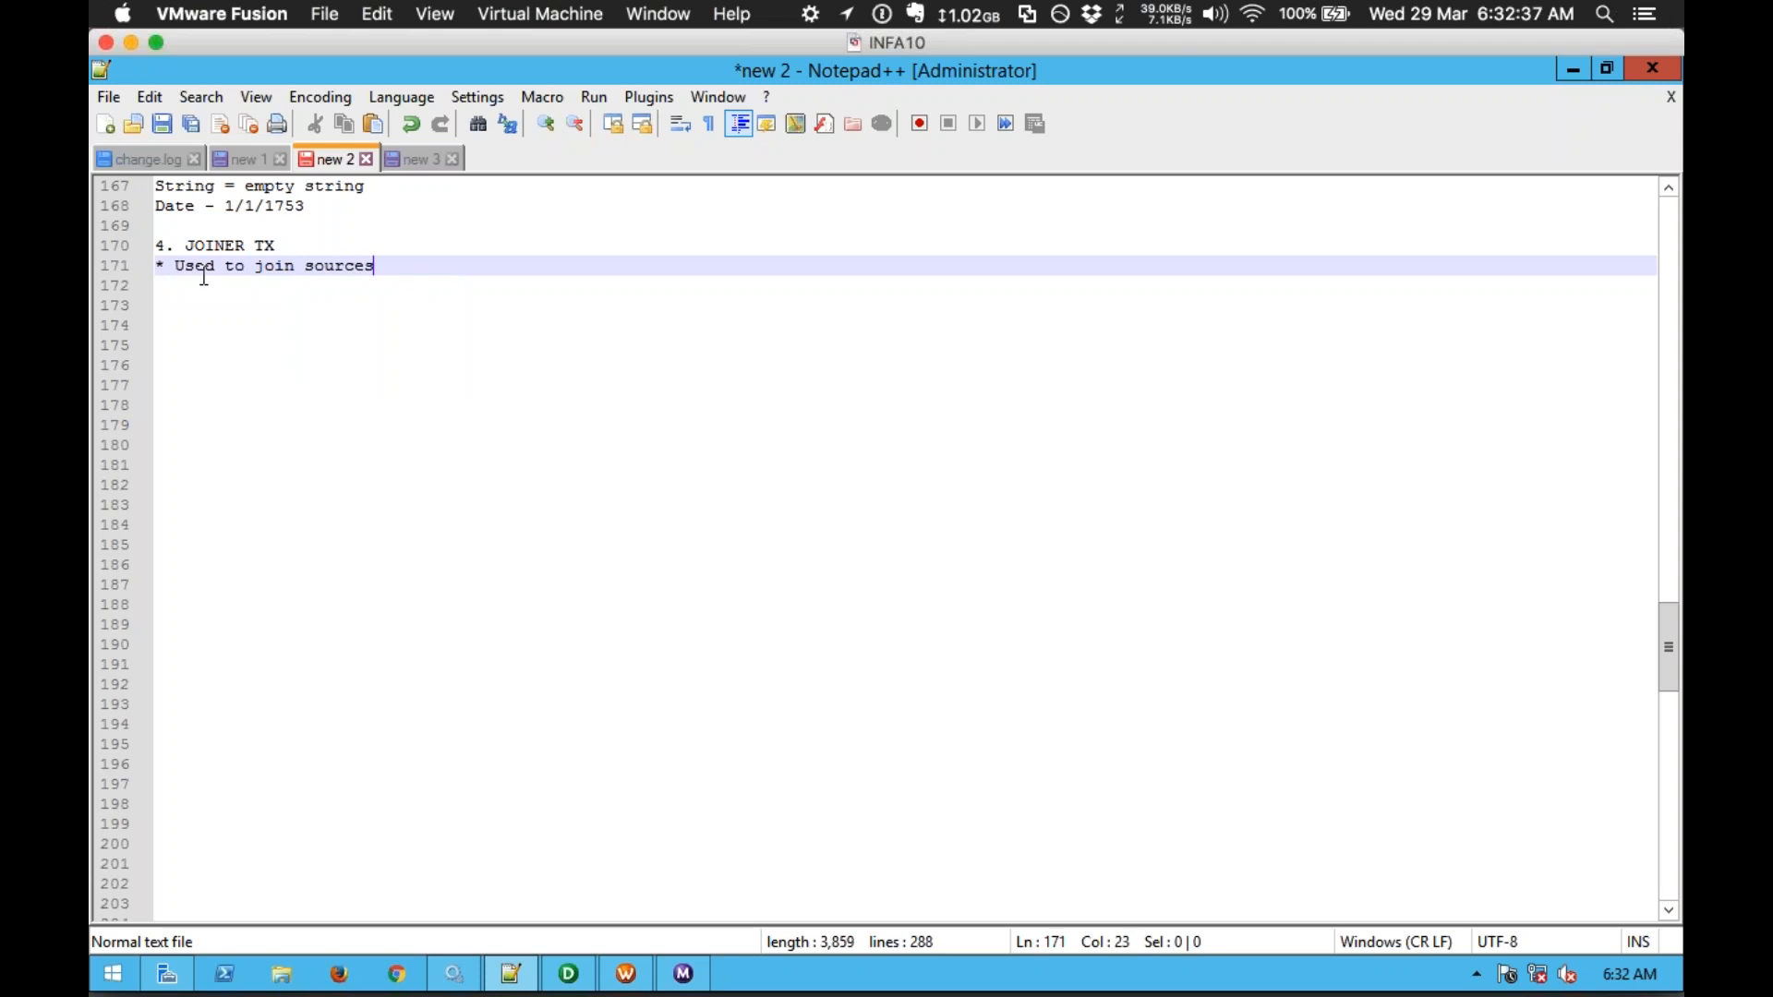
key("Return")
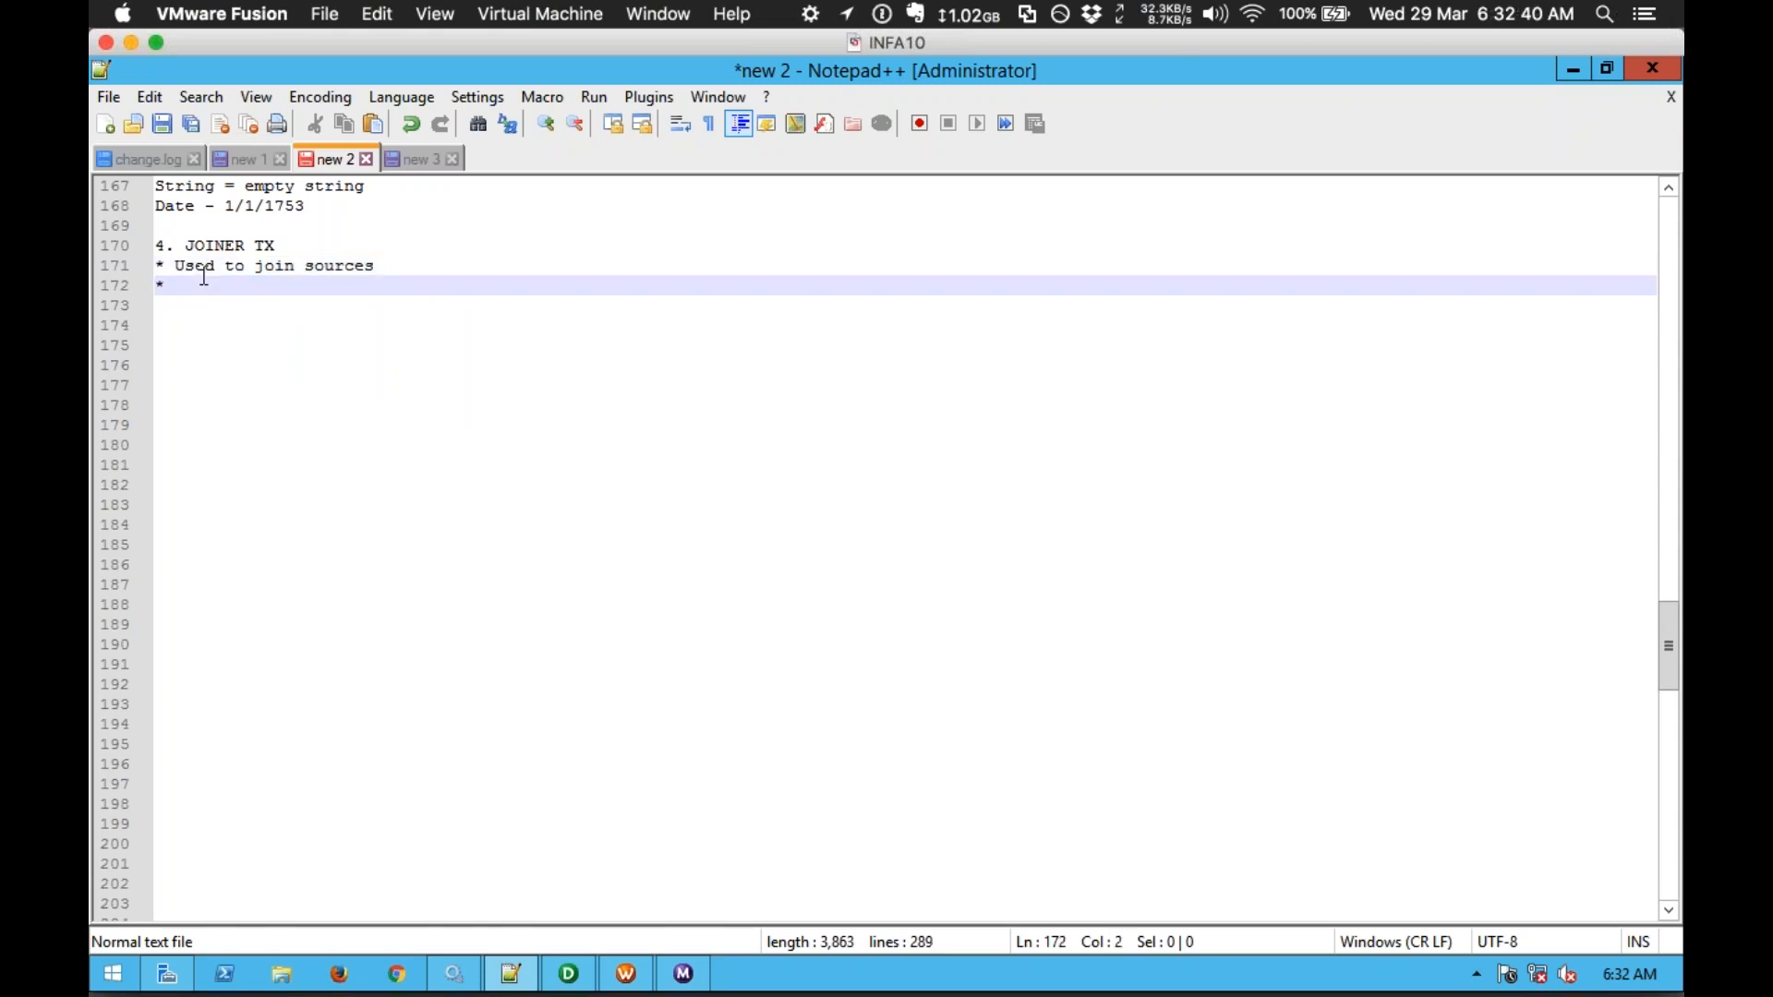
Step: Add bullets 'Active & Connected' and 'Can join two sources with a single instance of JOINER'
type("* Active ")
type("&")
key("BackSpace")
type("& Connected")
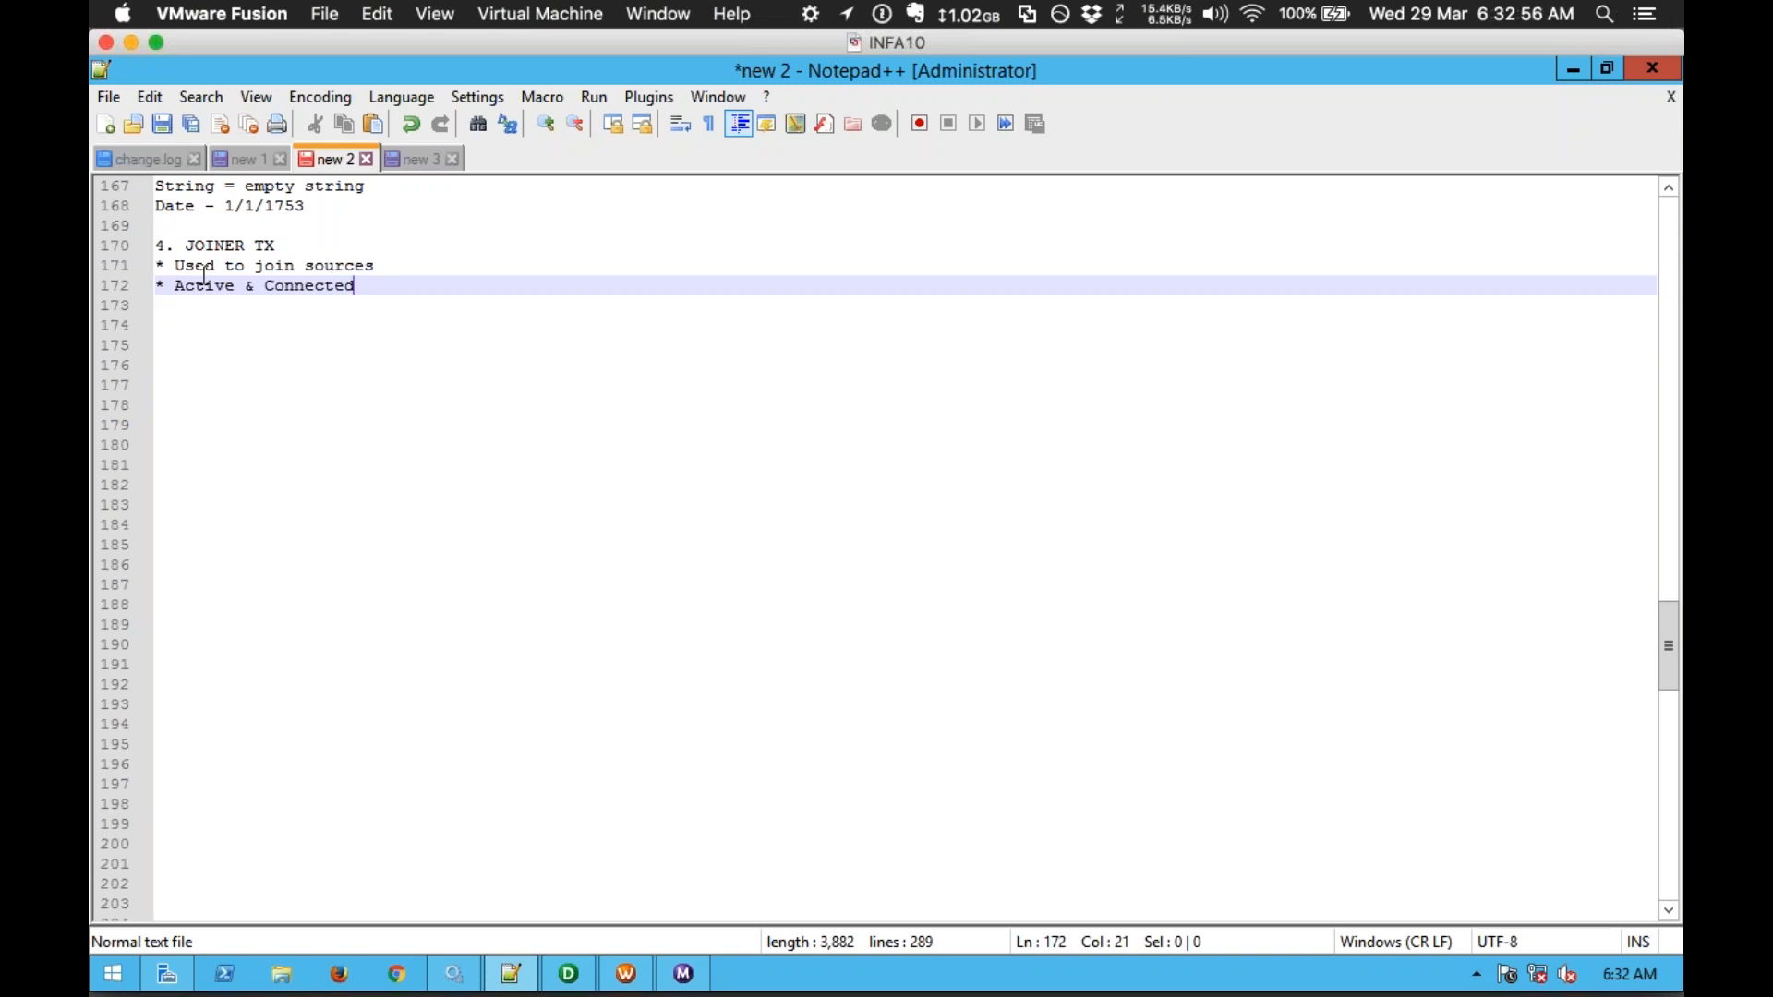
key("XF86MonBrightnessDown")
key("Return")
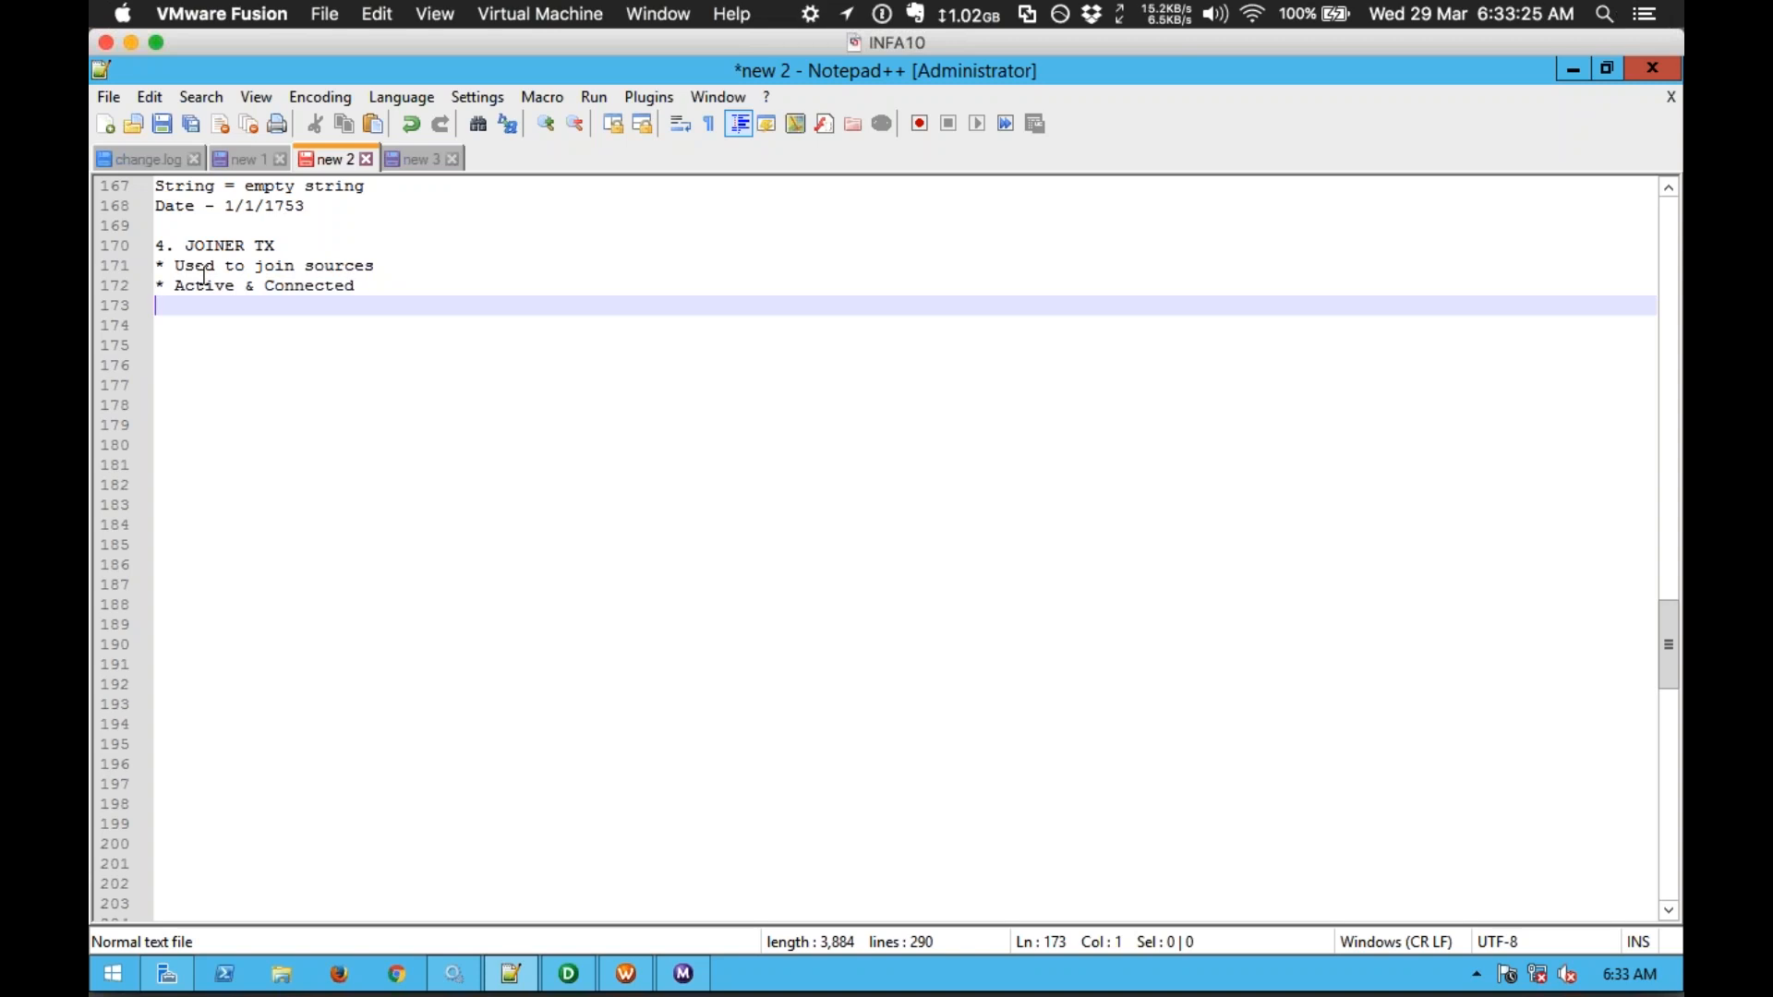
type("*")
type("Can join two sour")
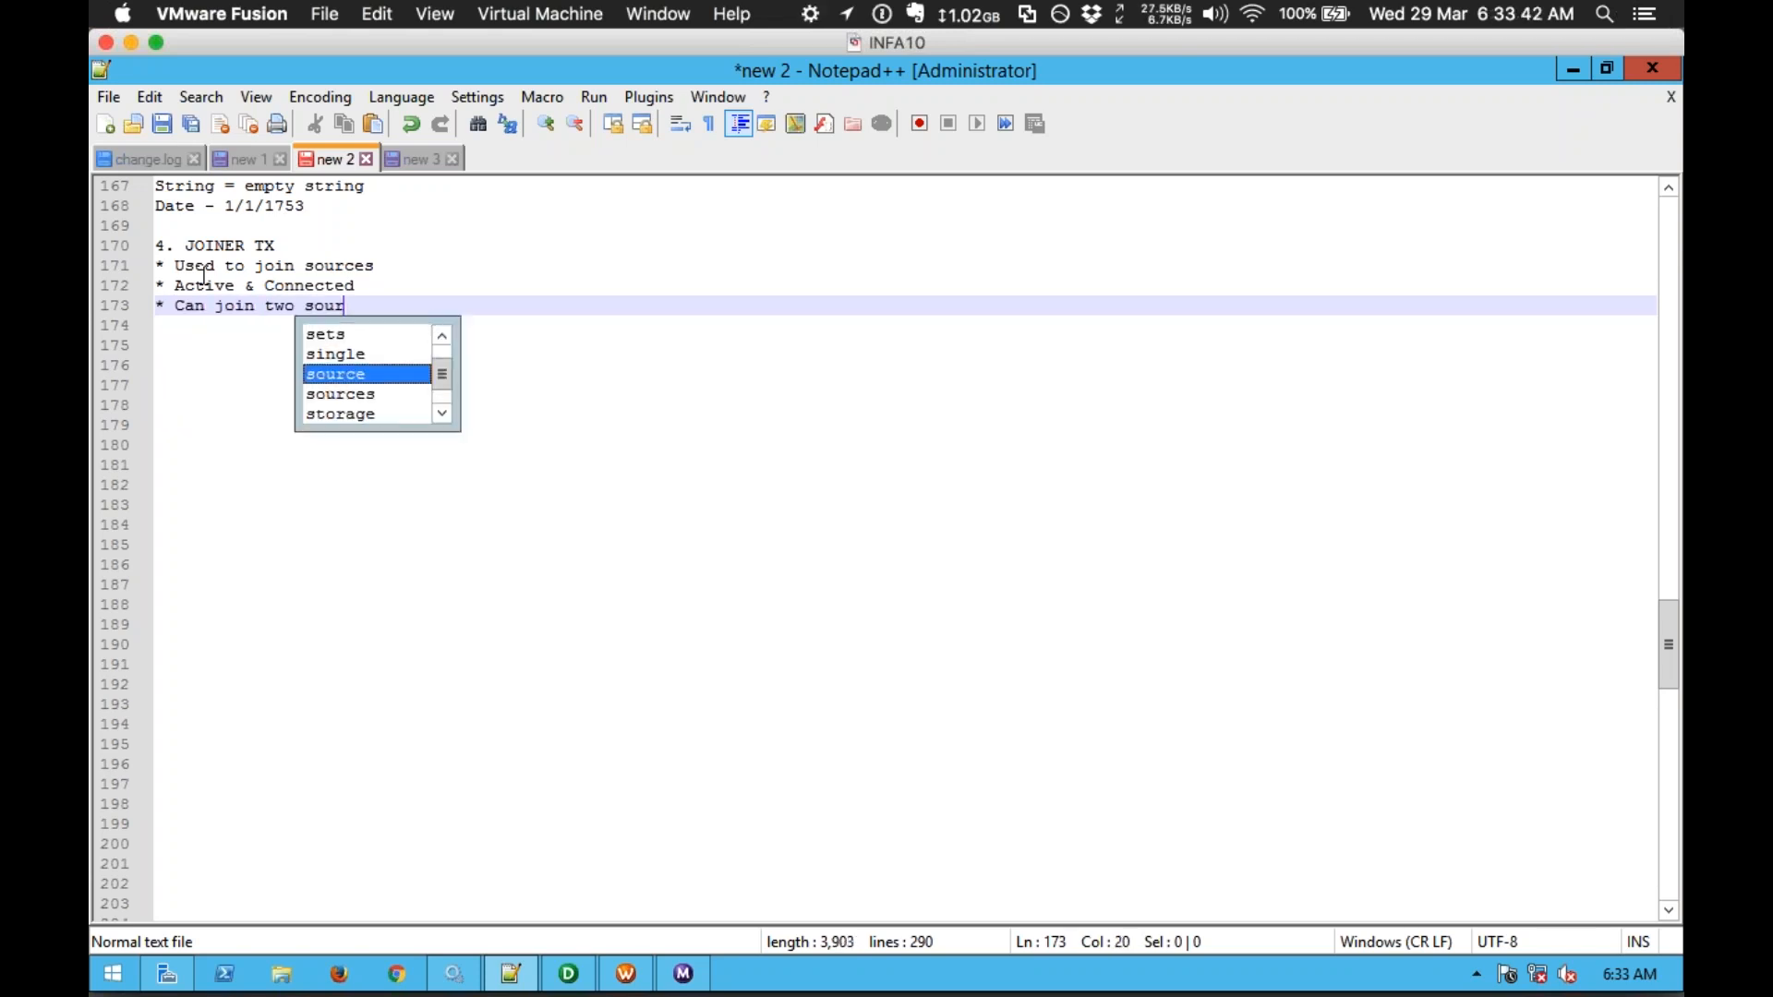
type("ces with a ")
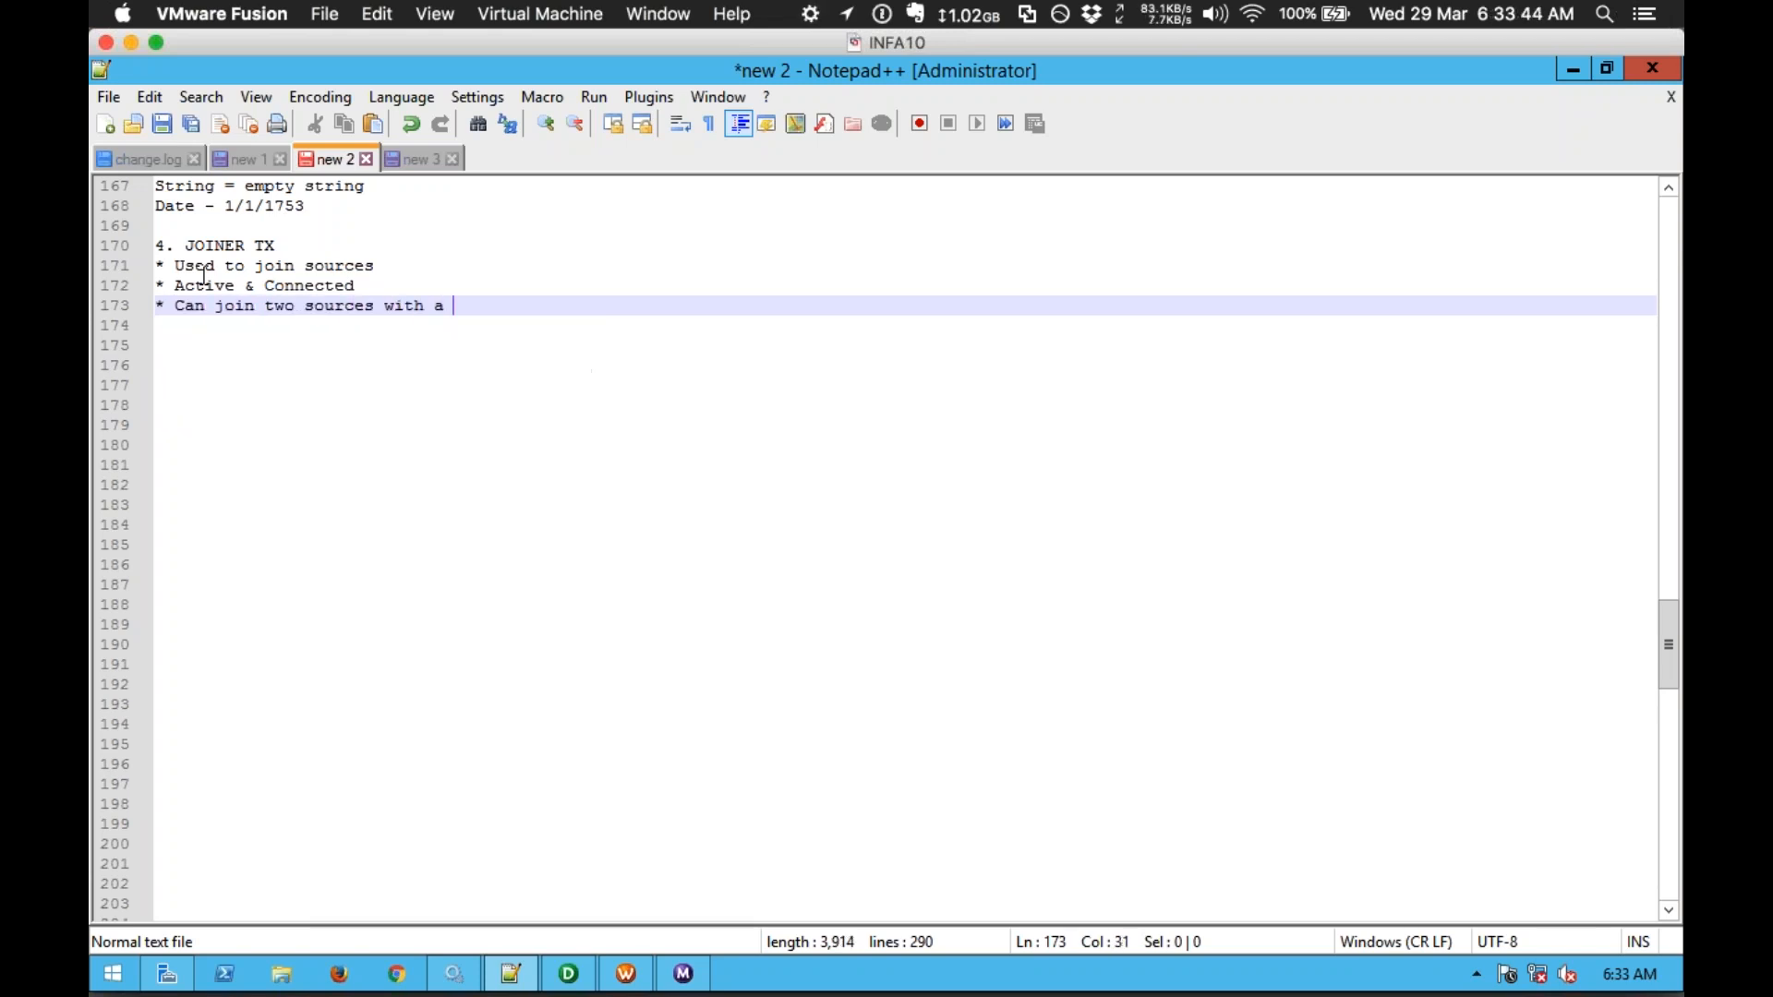
type("single instance of J")
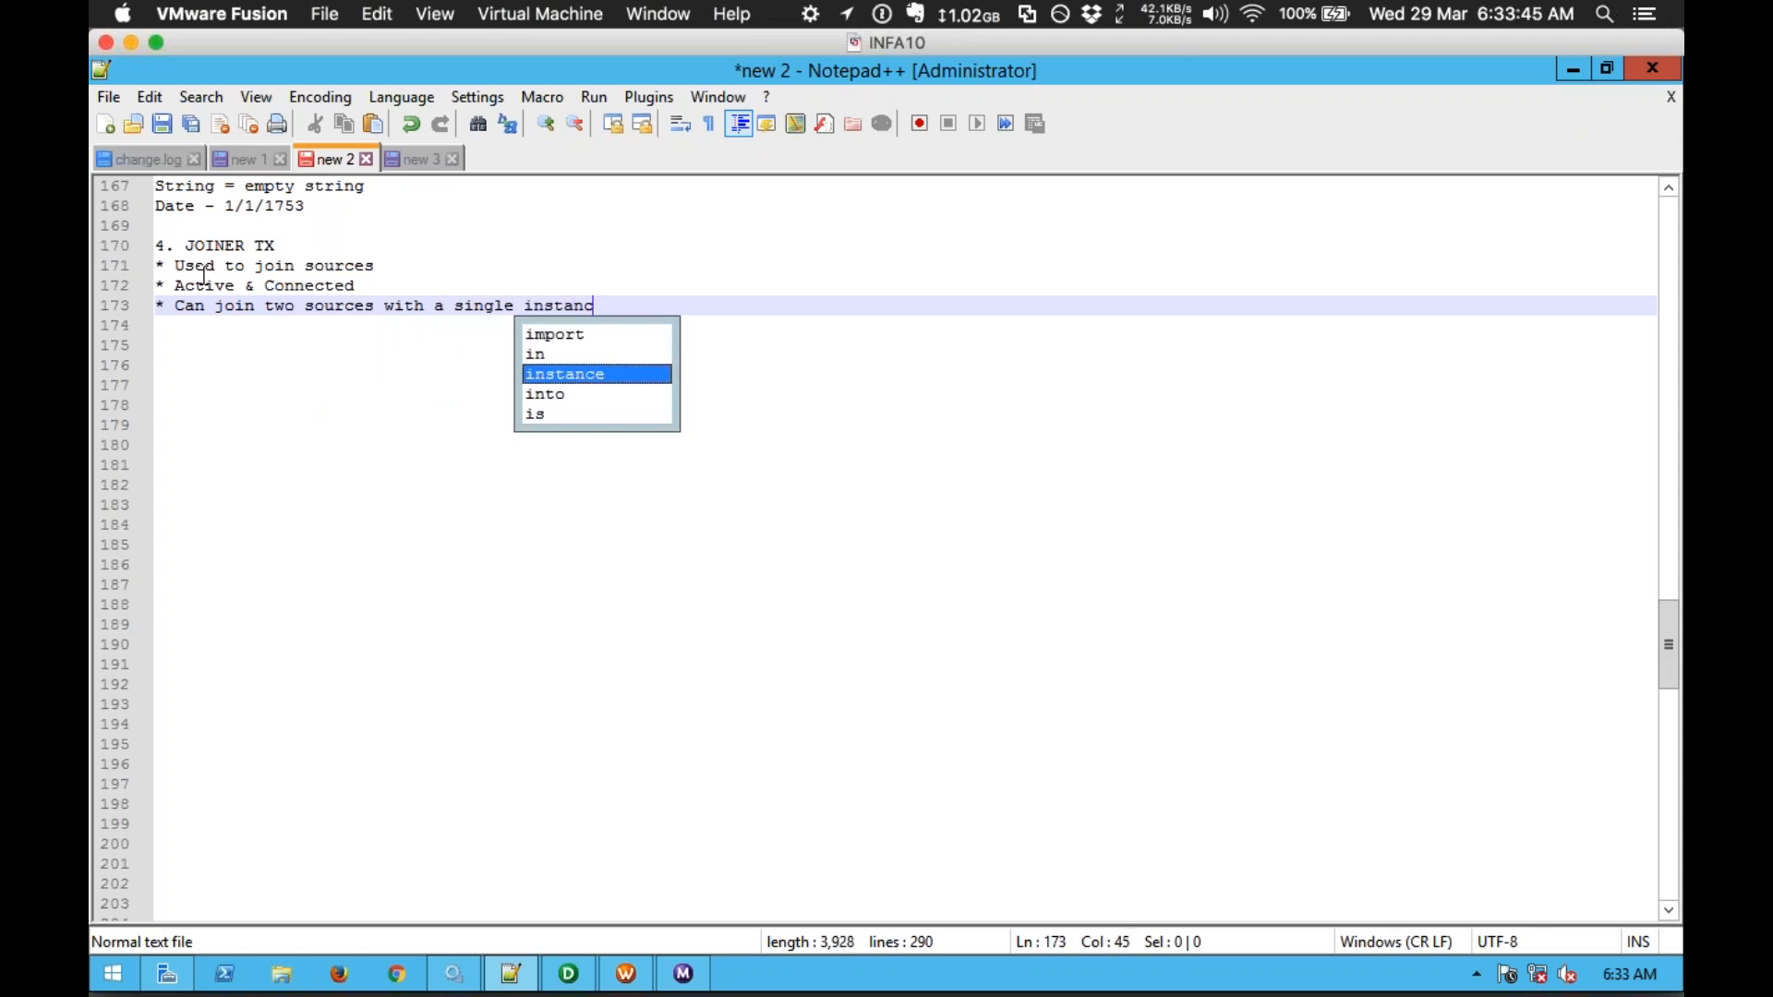
key("Return")
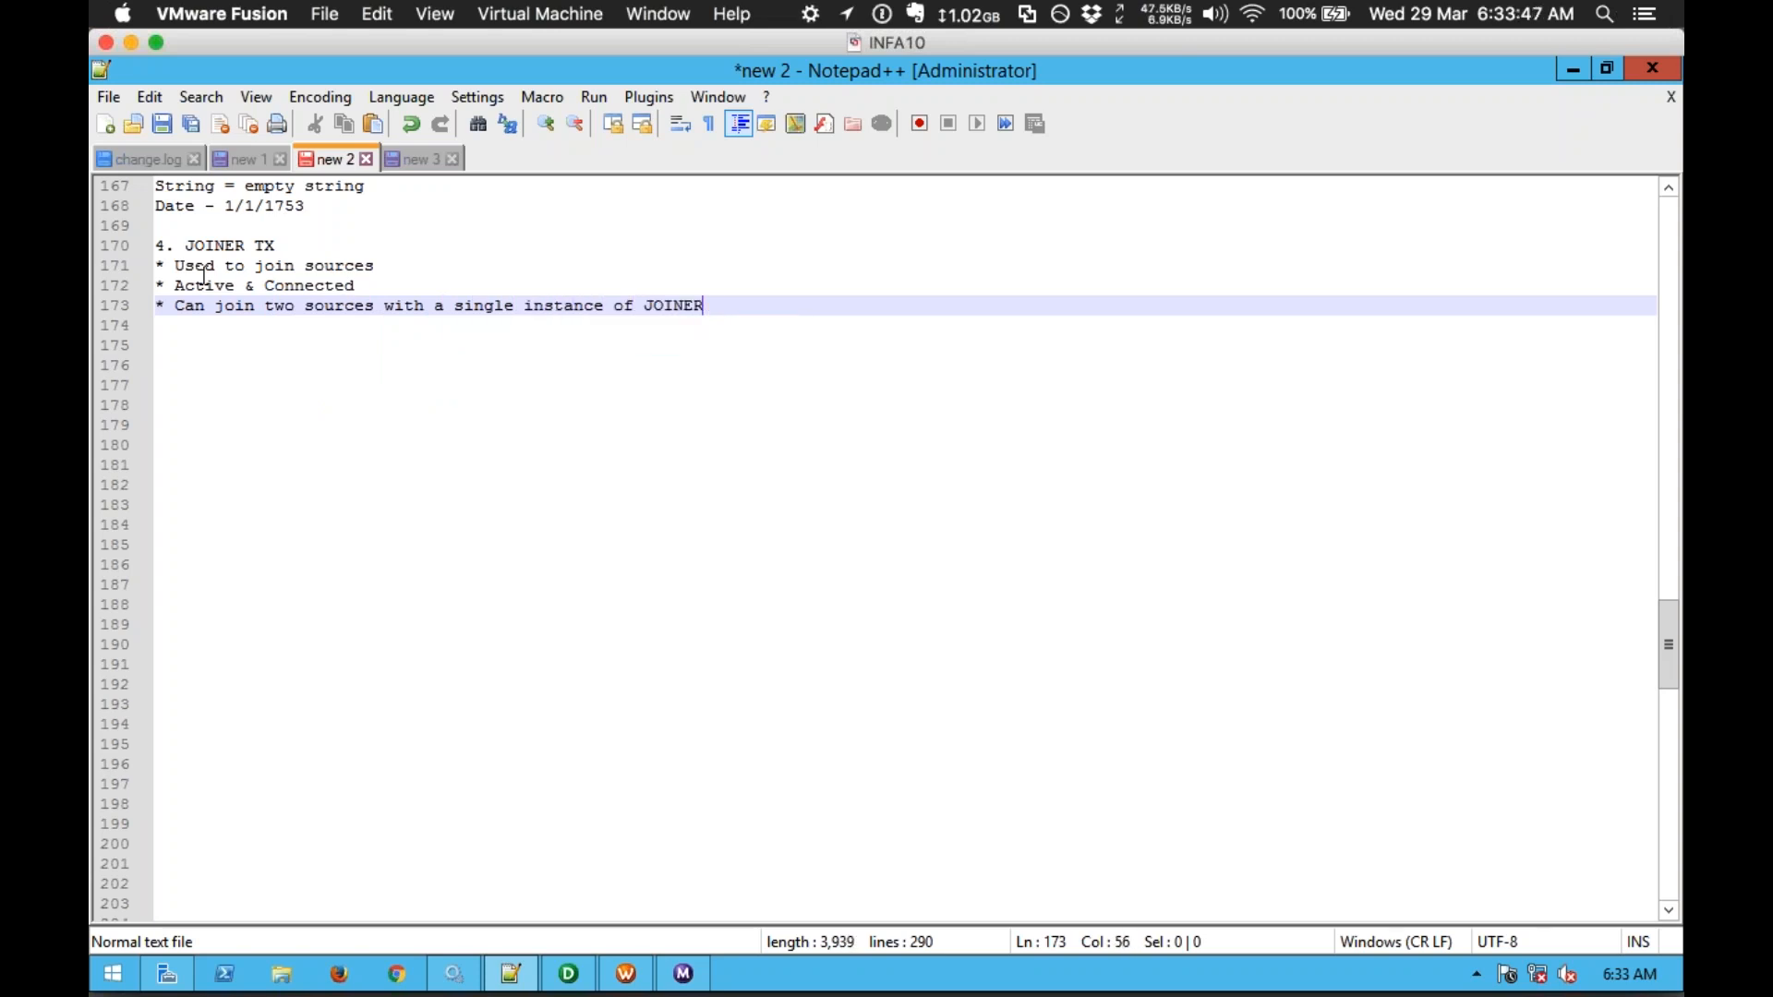
key("Return")
Step: Add the bullet 'To join N tables, we need N-1 Joiners' and begin a line with A
type("*")
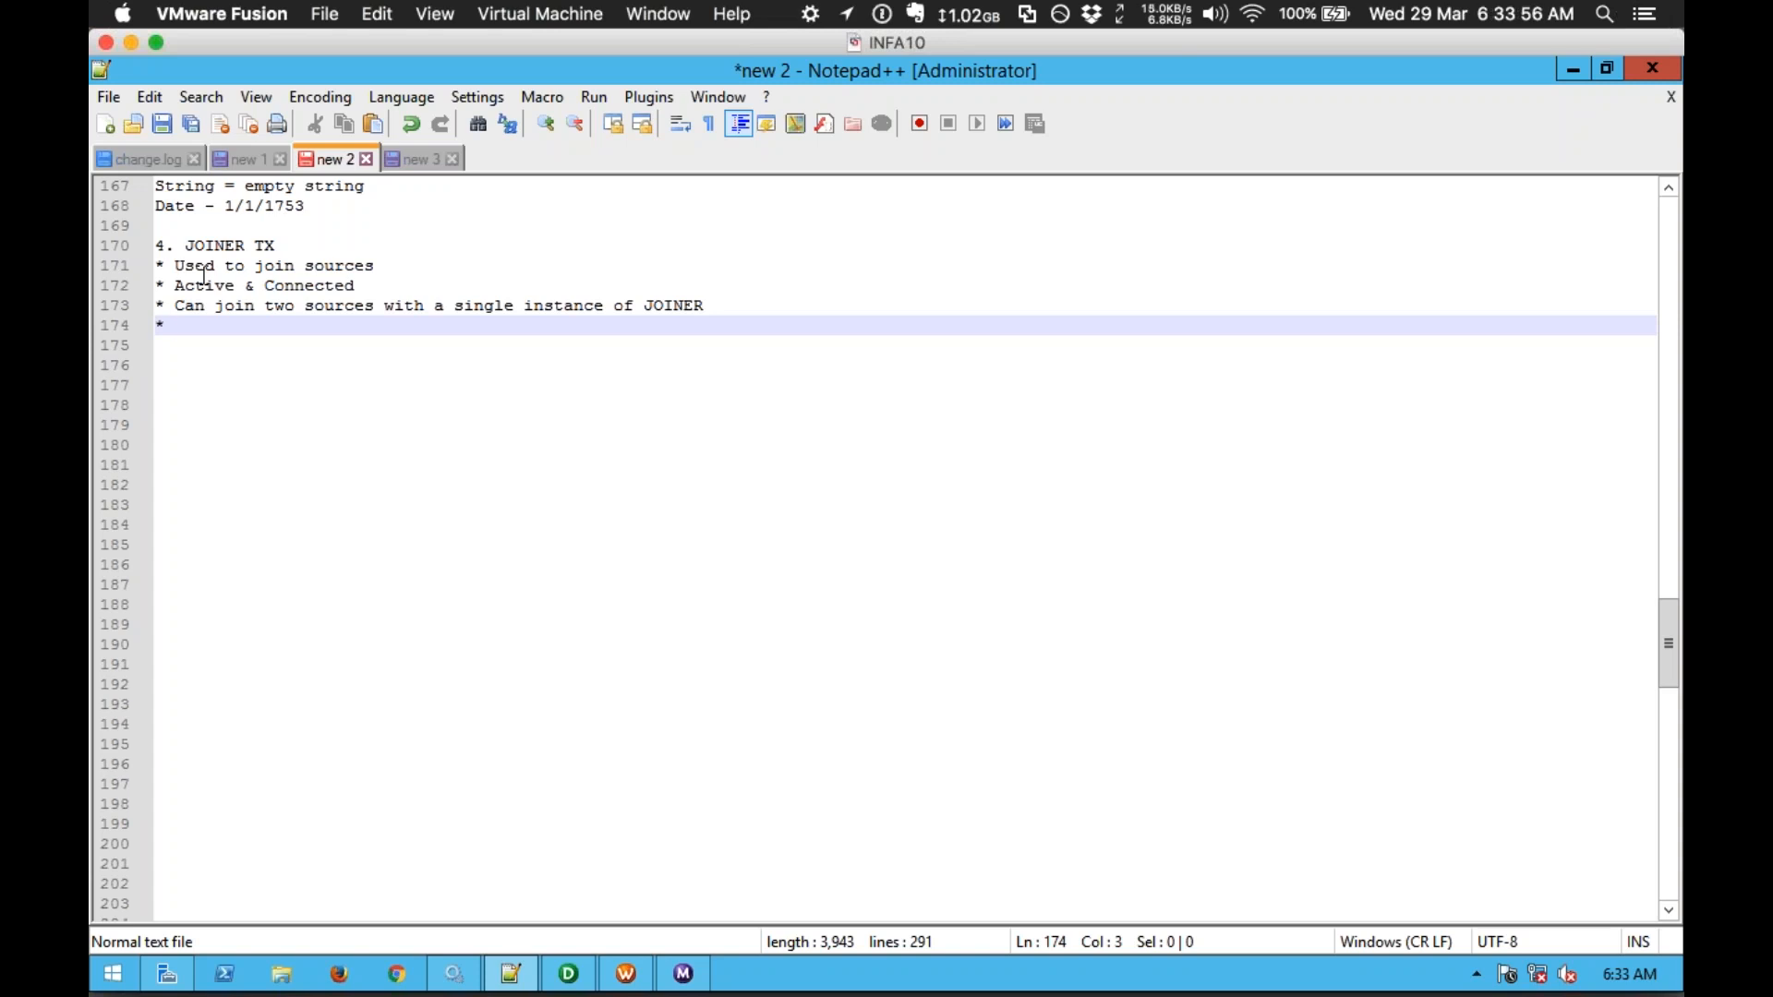
type("To joi")
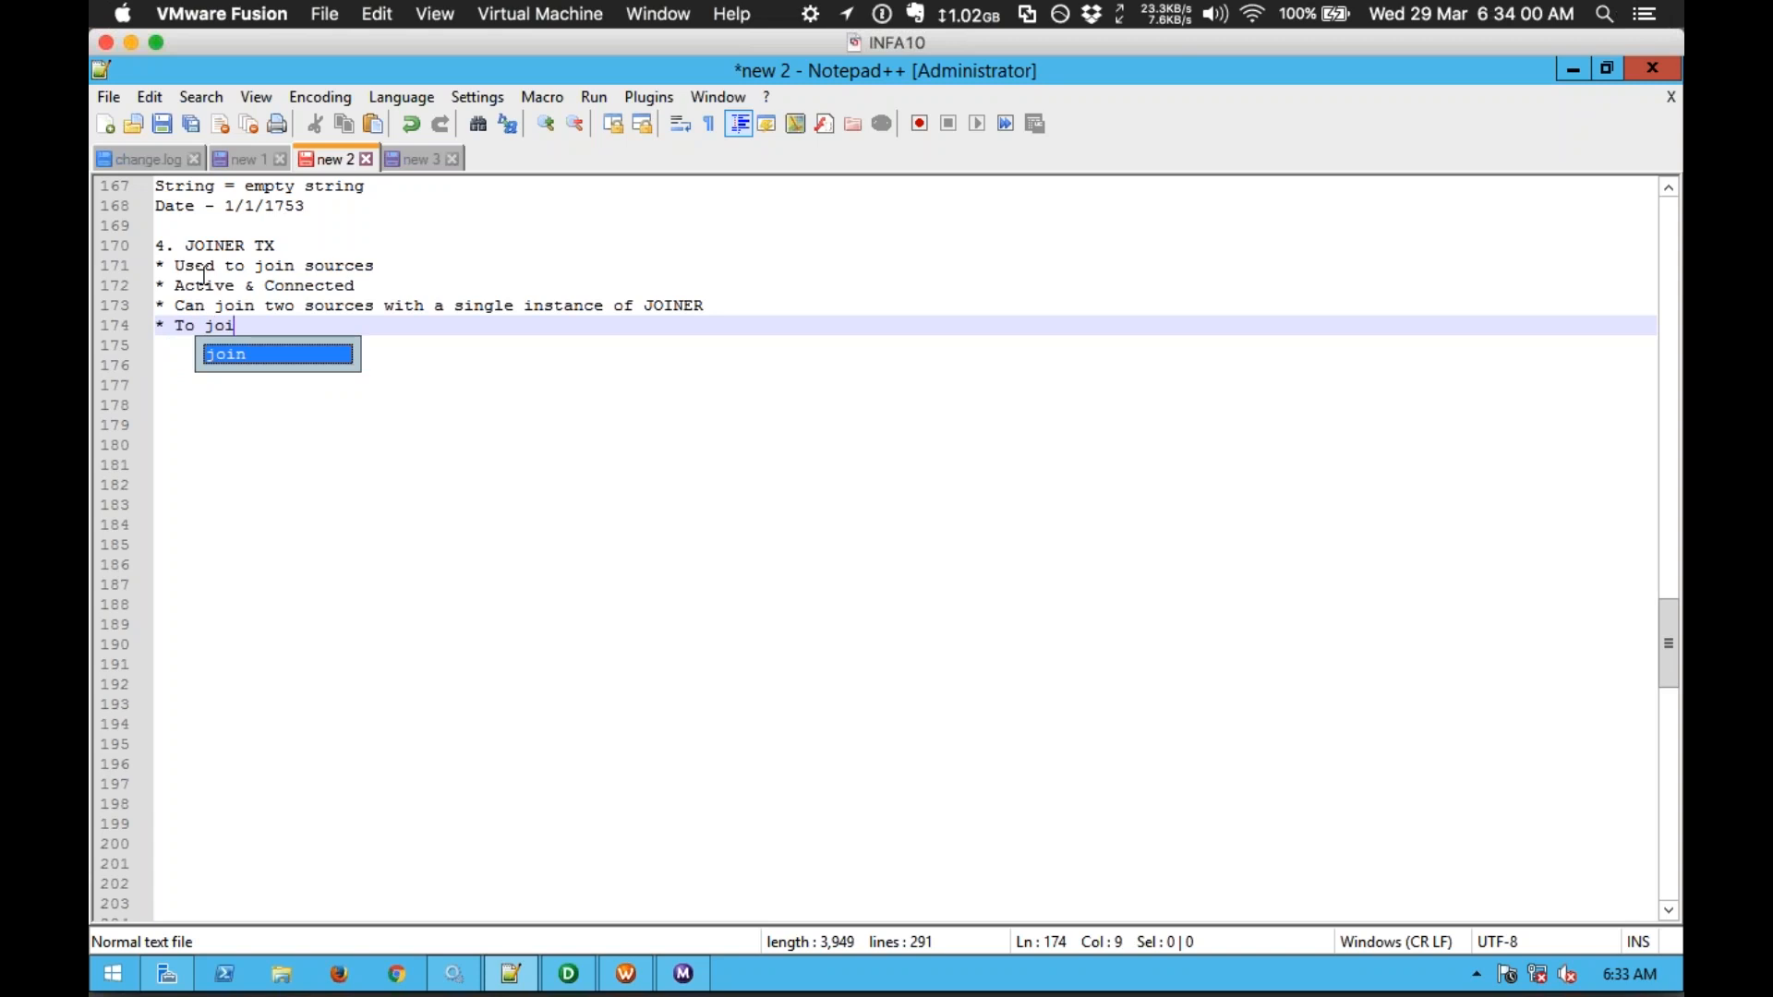
type("n N tables,")
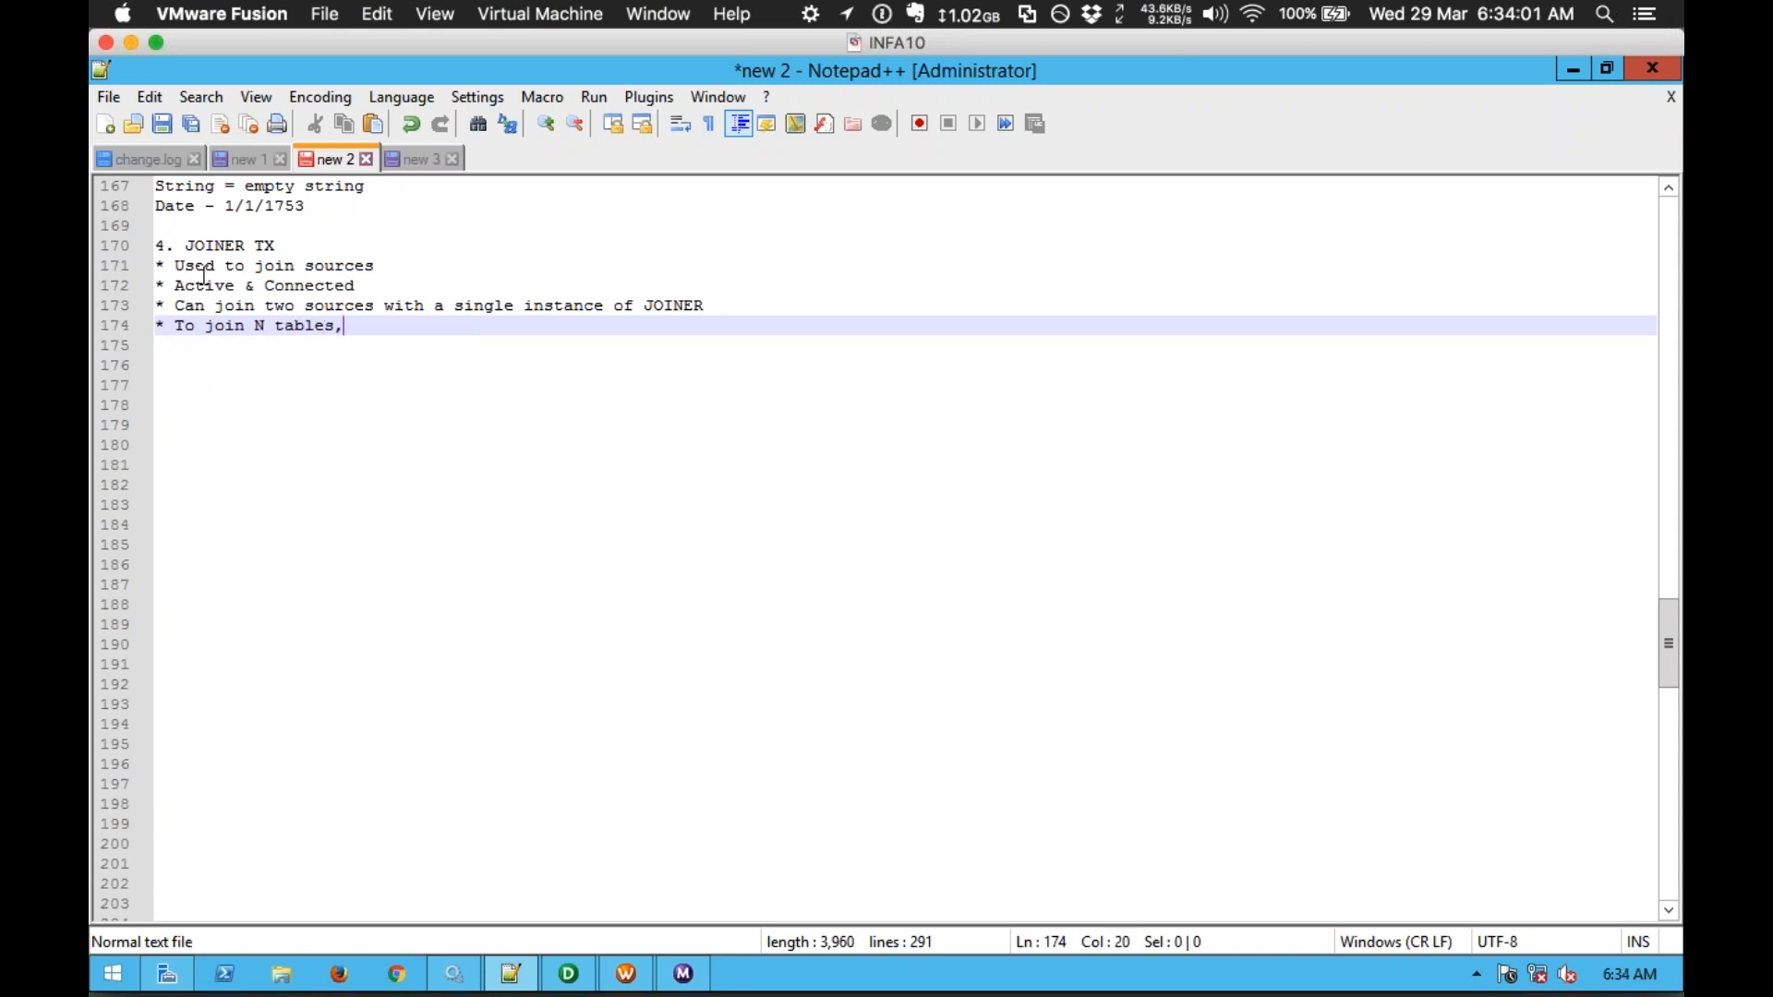
type(" we need N-")
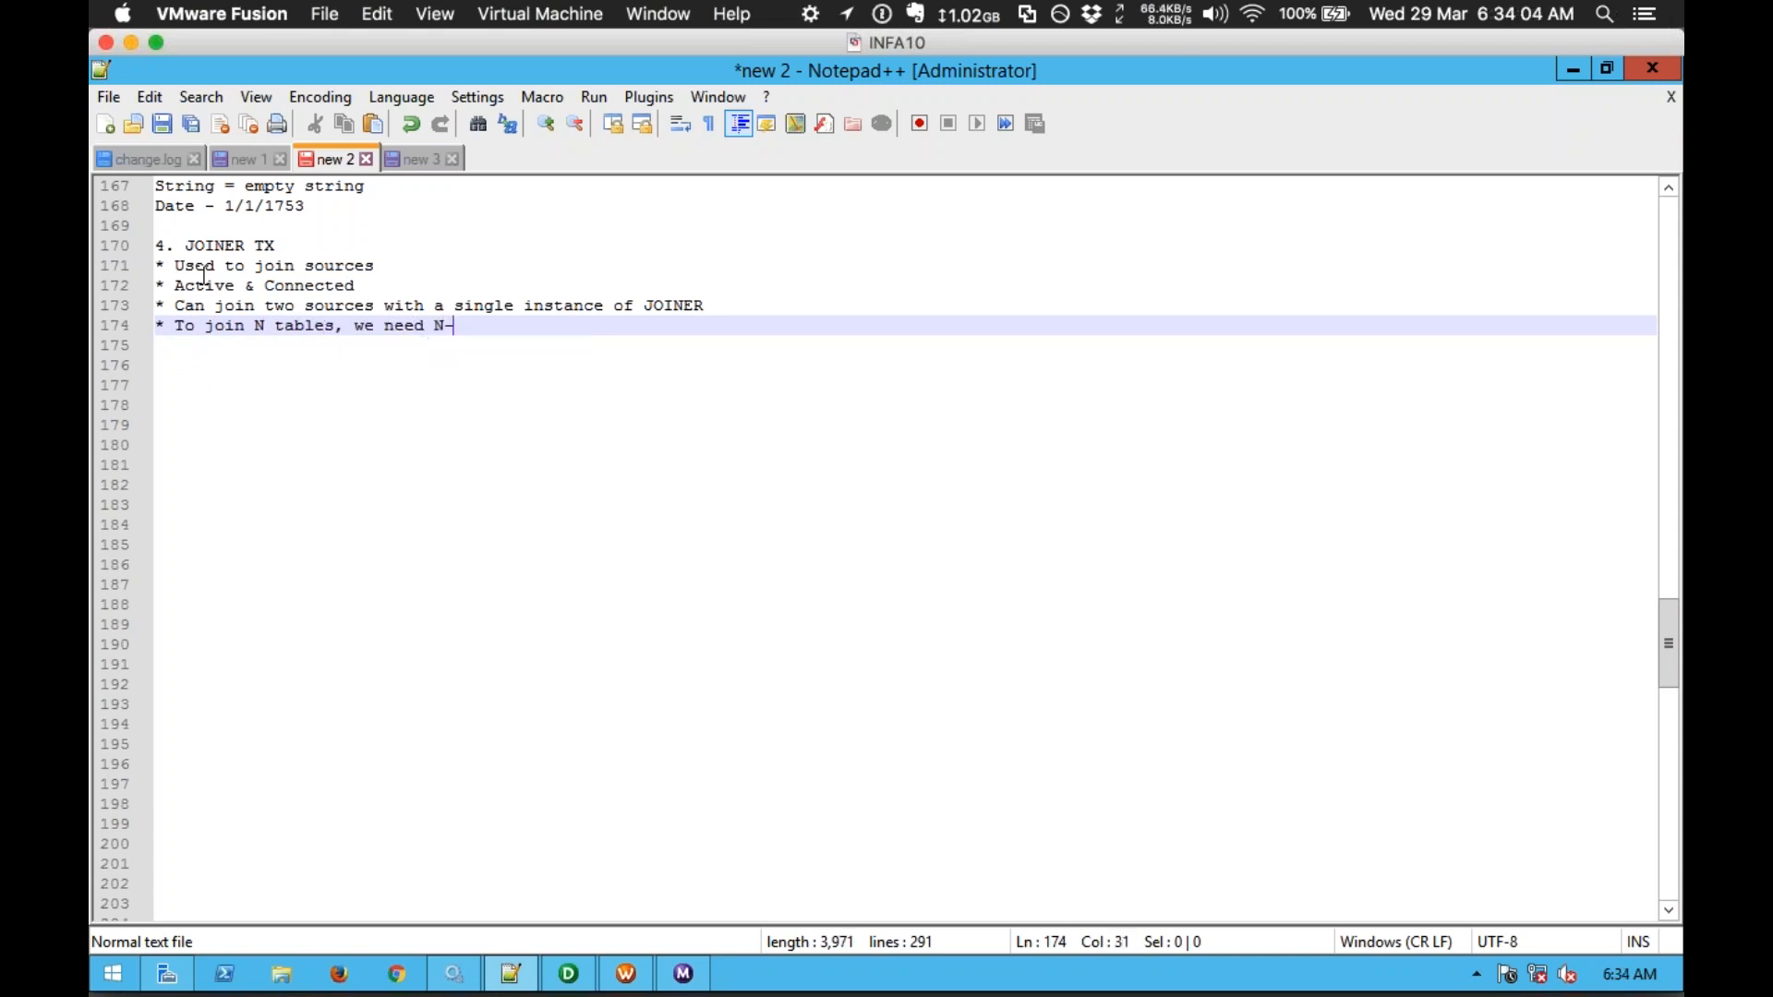
type("1 Joiners")
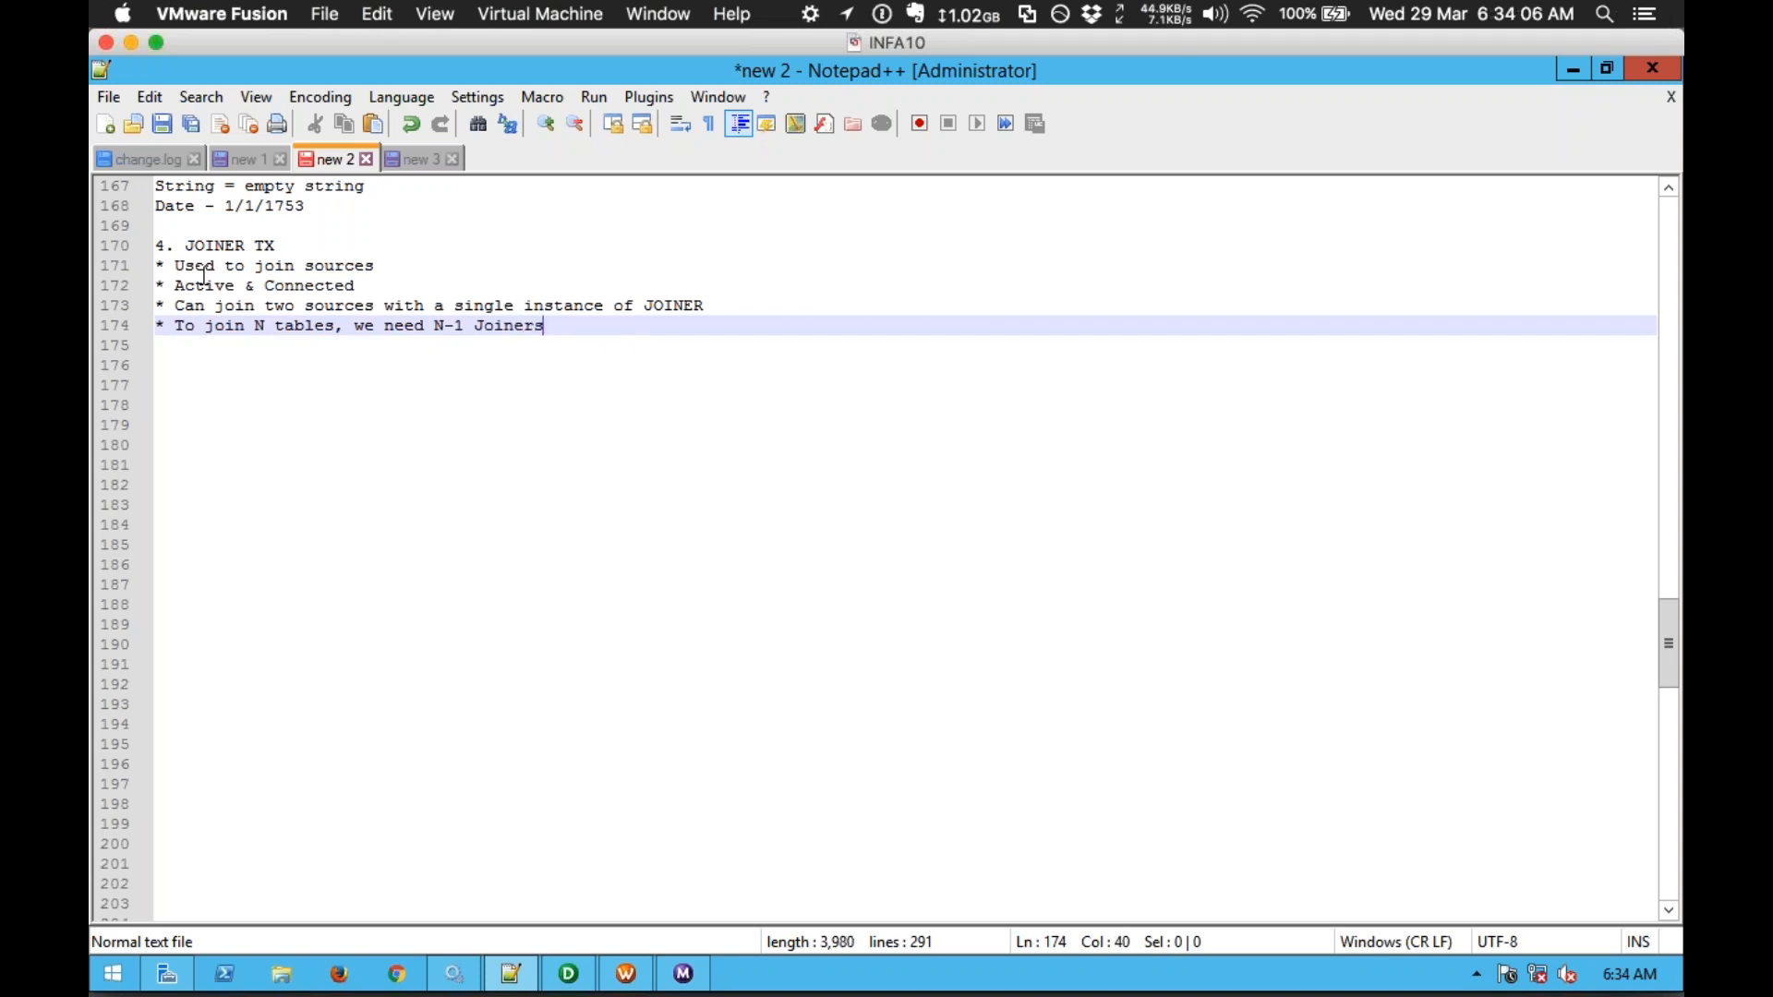
key("Return")
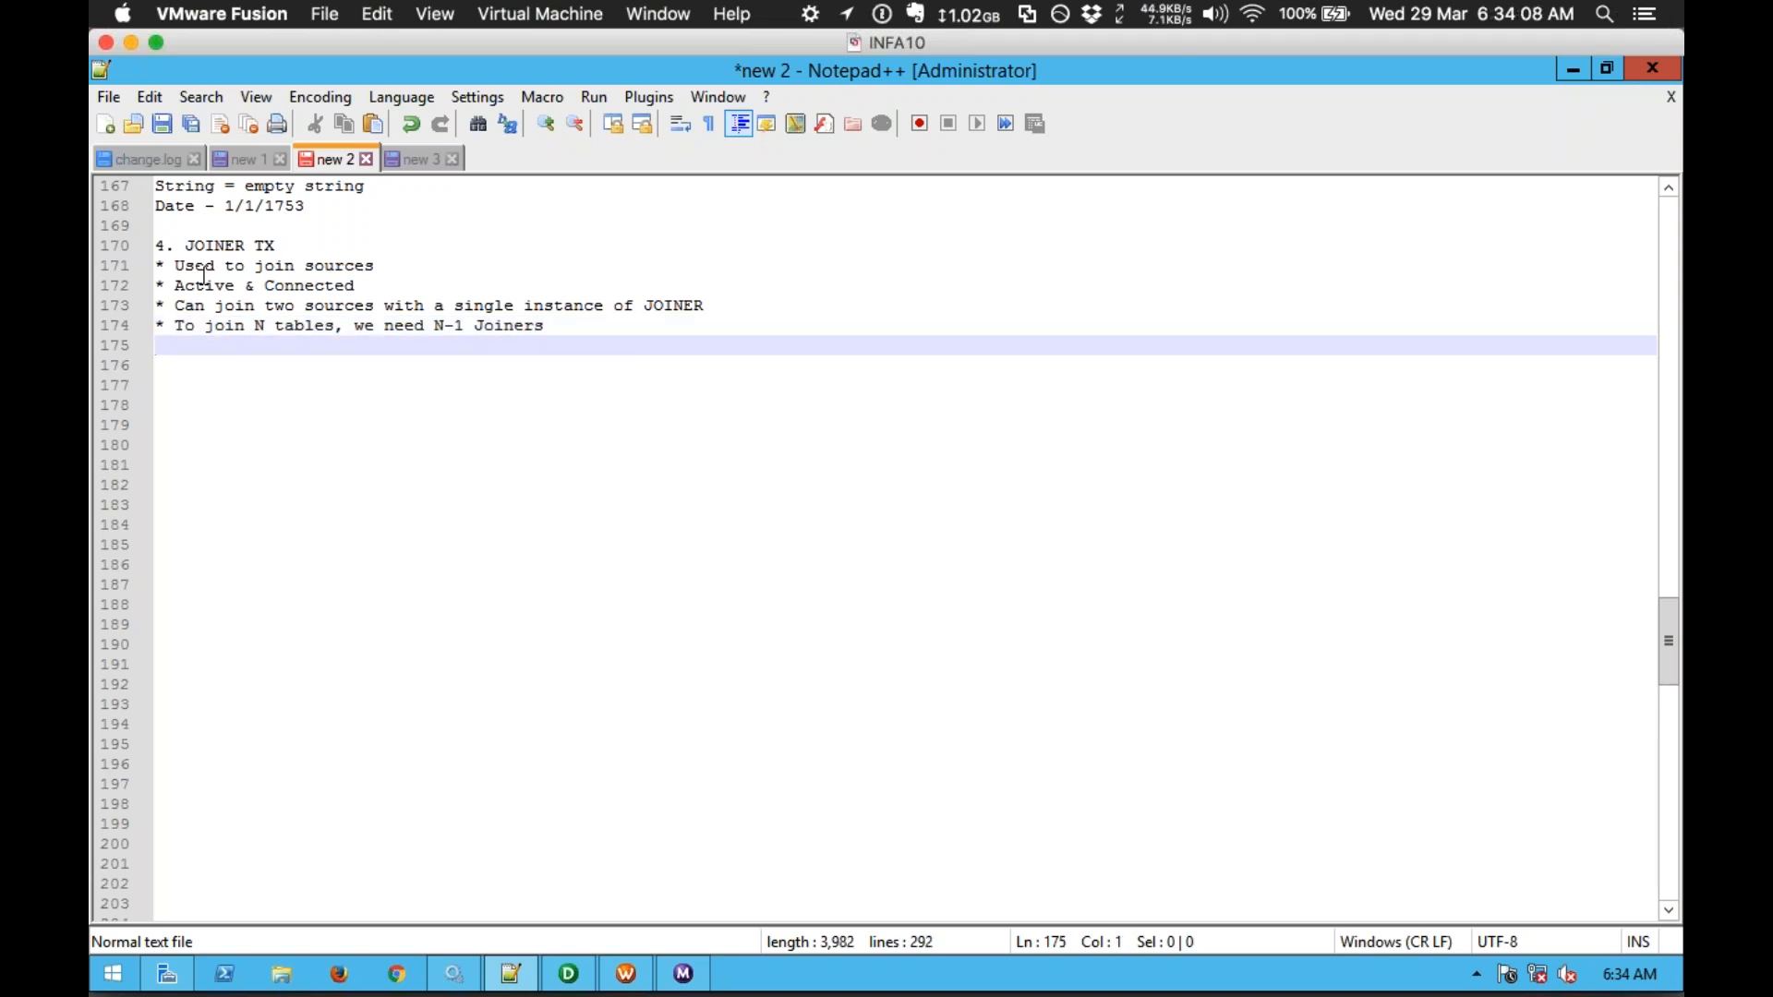
type("A")
key("Escape")
Step: Draw source A feeding an indented --> J1 arrow, with source B on the next line
key("Return")
key("Tab")
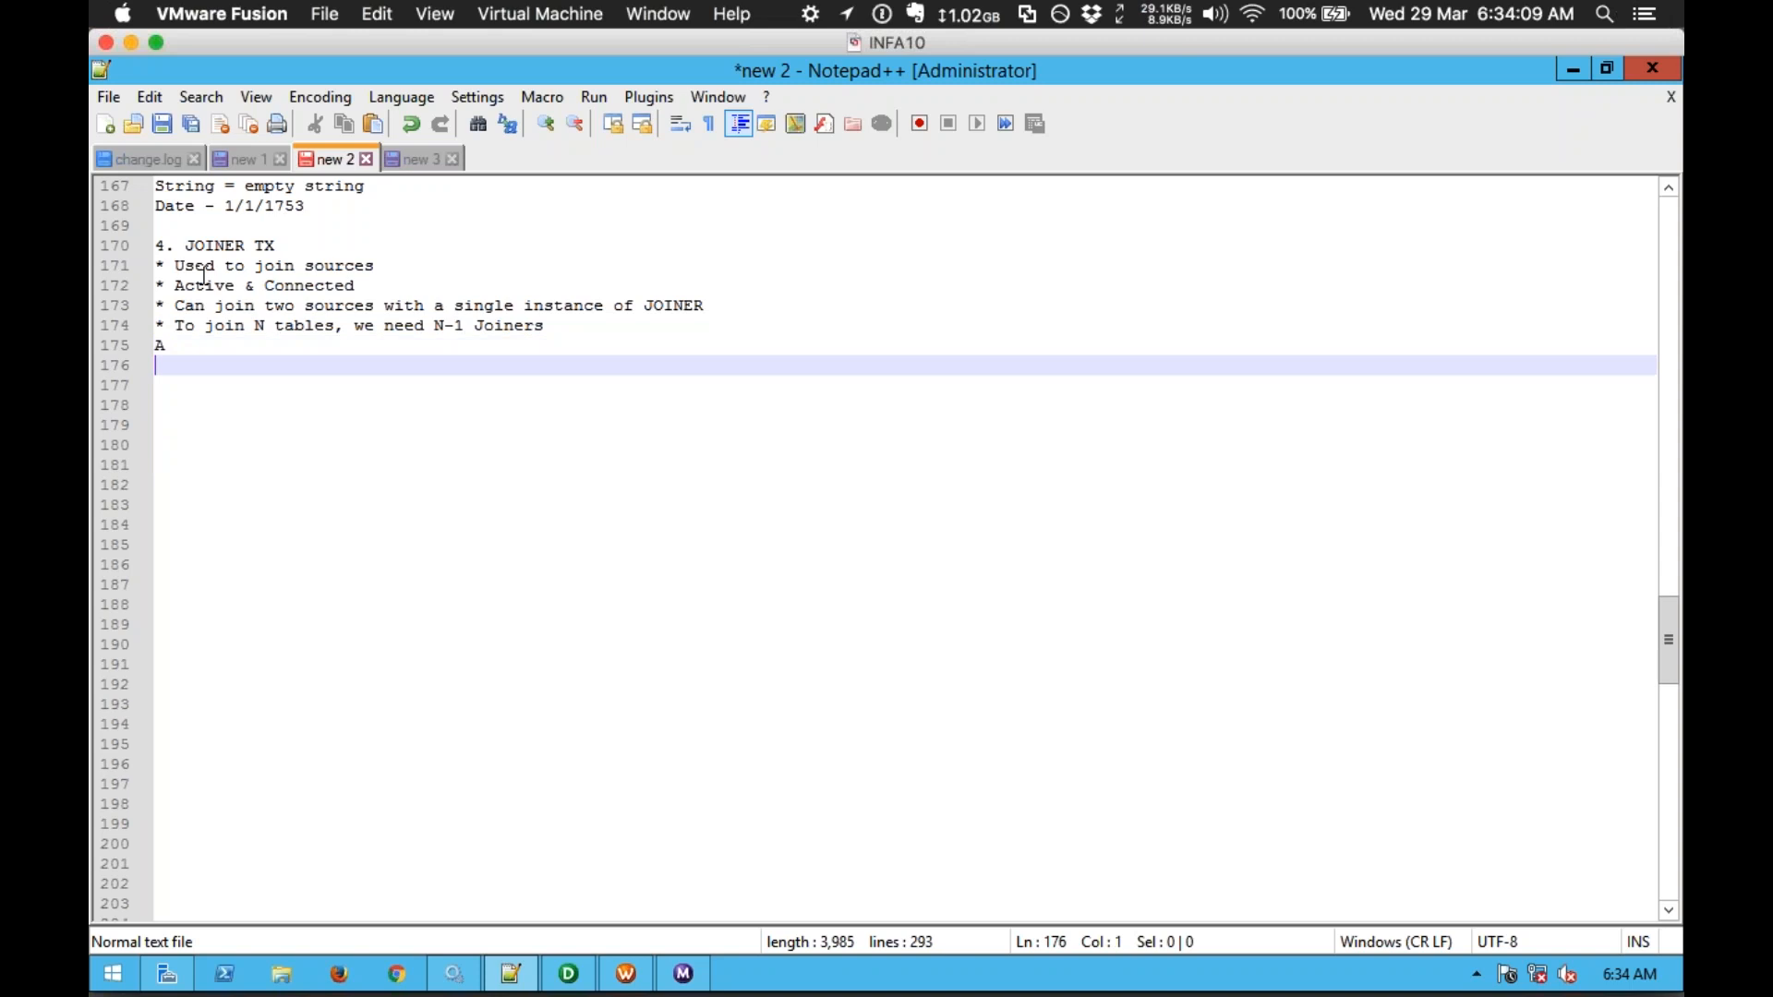
type("-->")
key("Return")
key("BackSpace")
type("B")
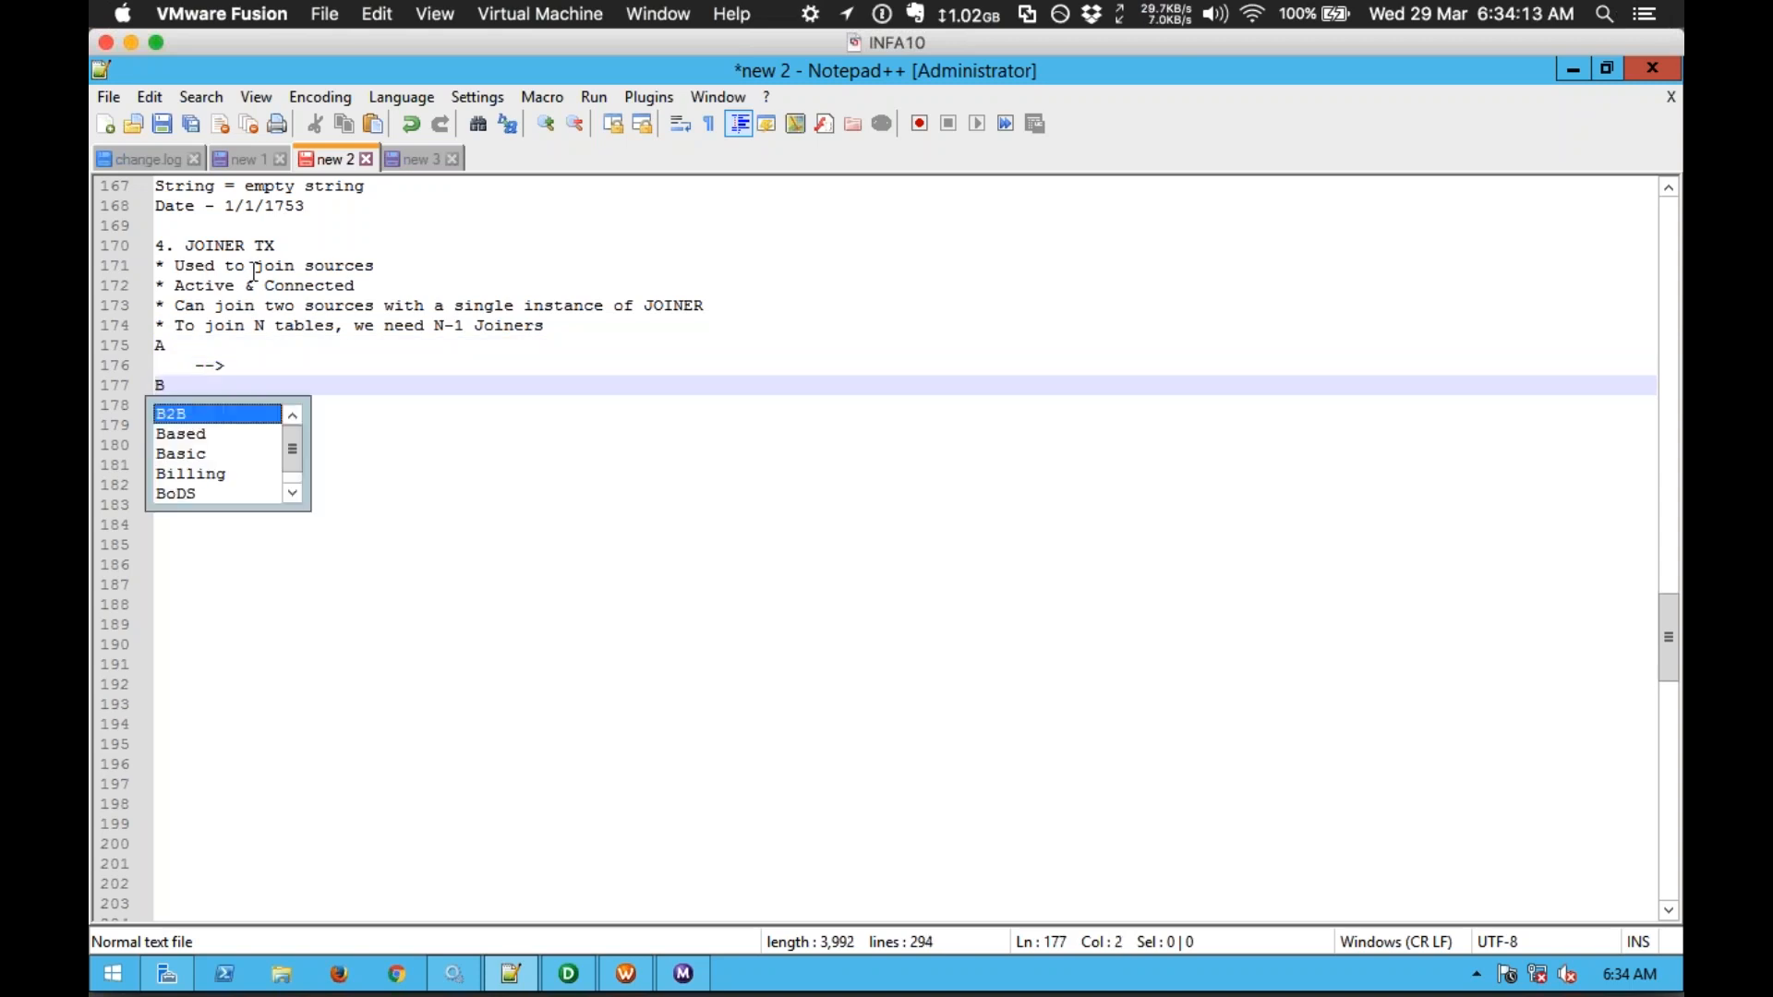
left_click(237, 365)
type("J1")
key("shift+Left")
key("shift+Left")
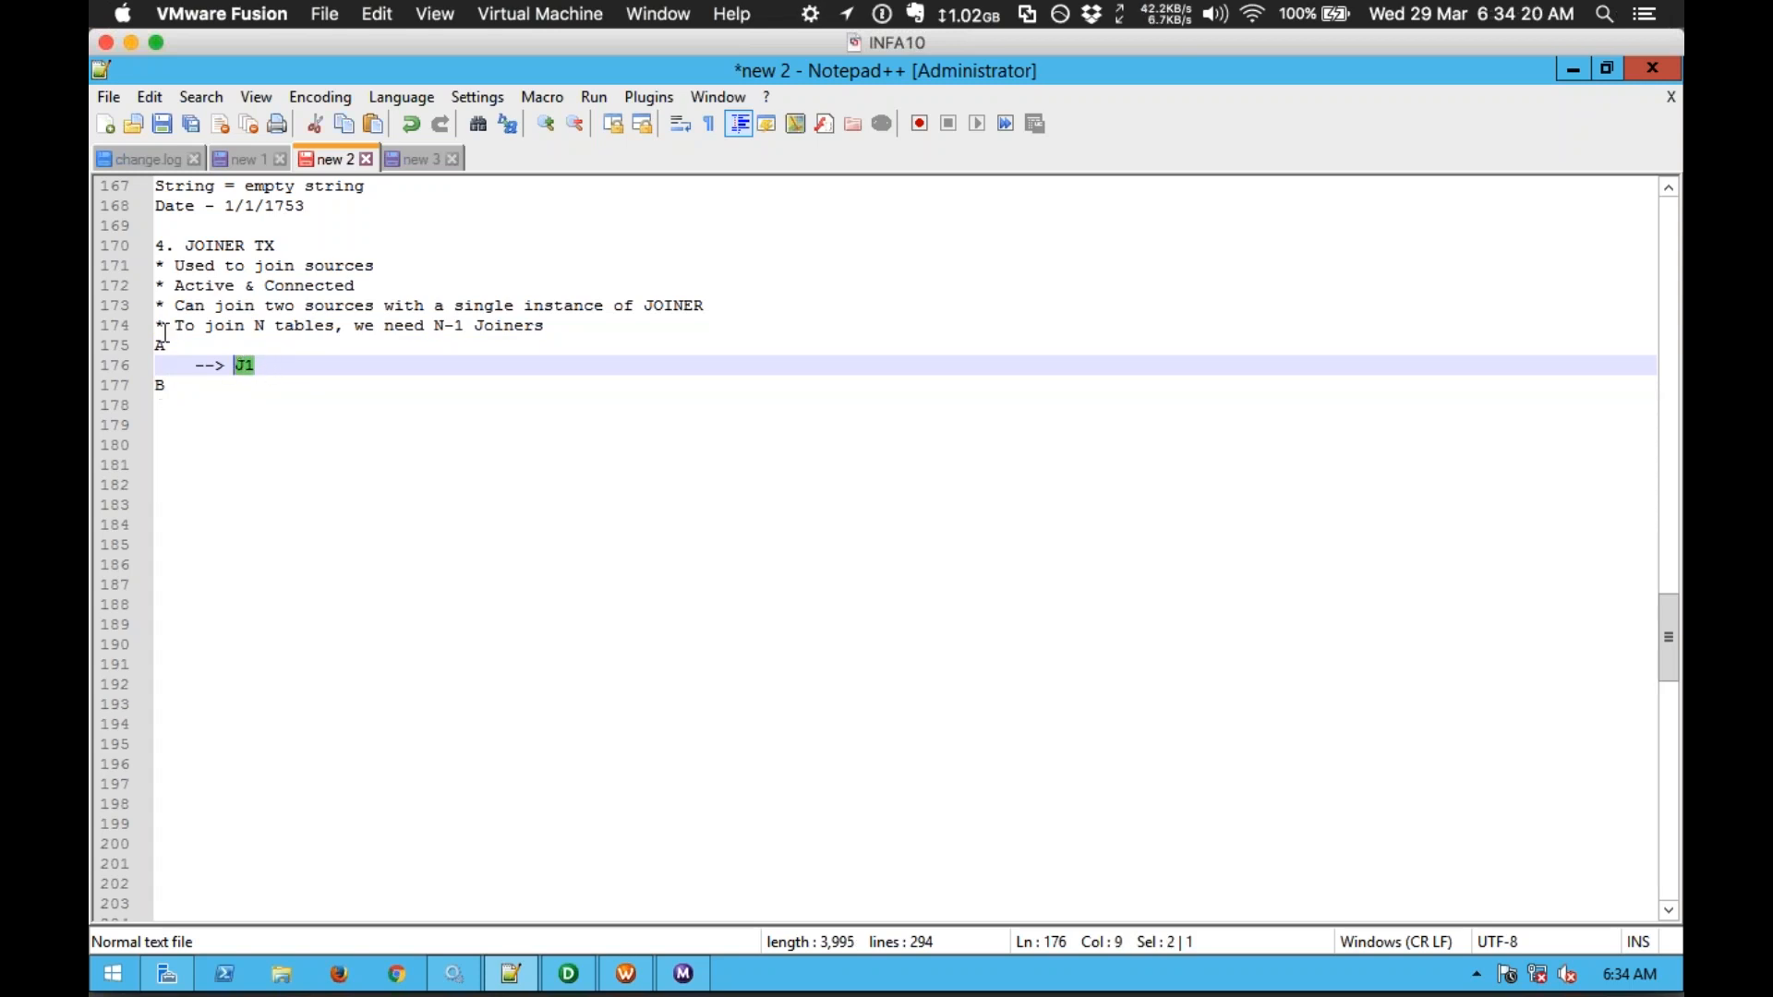
left_click(287, 364)
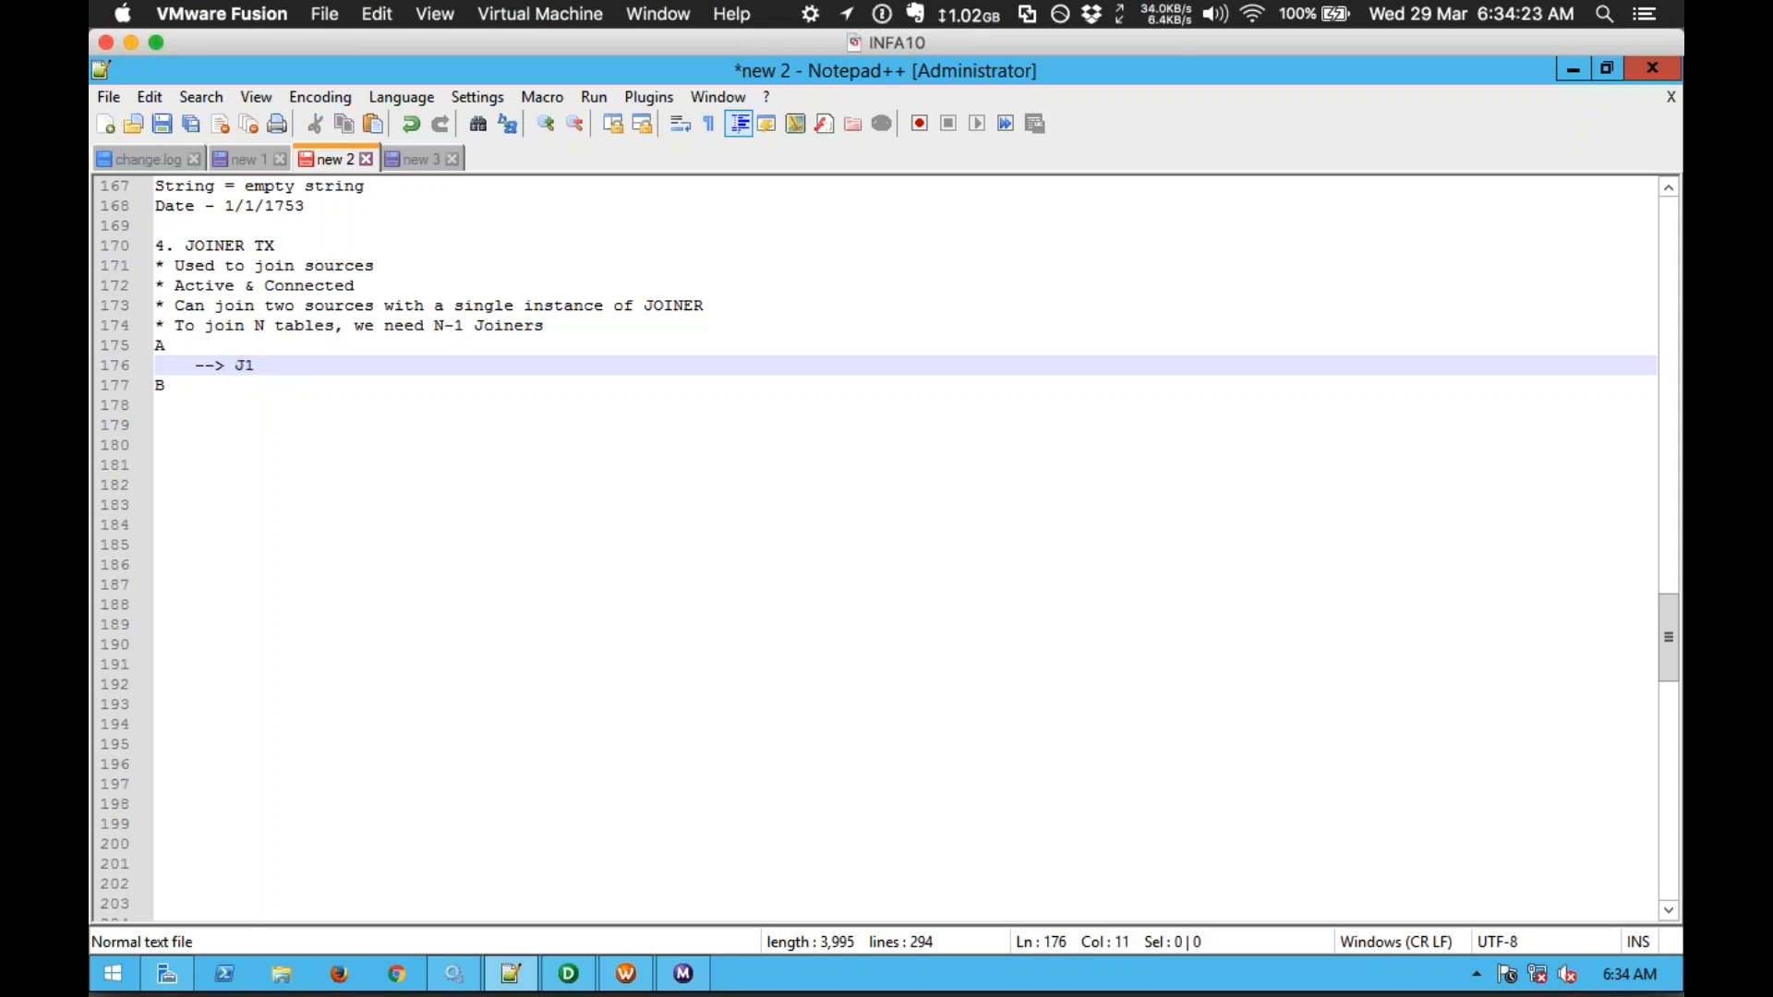
Step: Add a --> J2 arrow after B and place source C on the indented line below
left_click(279, 381)
key("Tab")
key("Tab")
key("Tab")
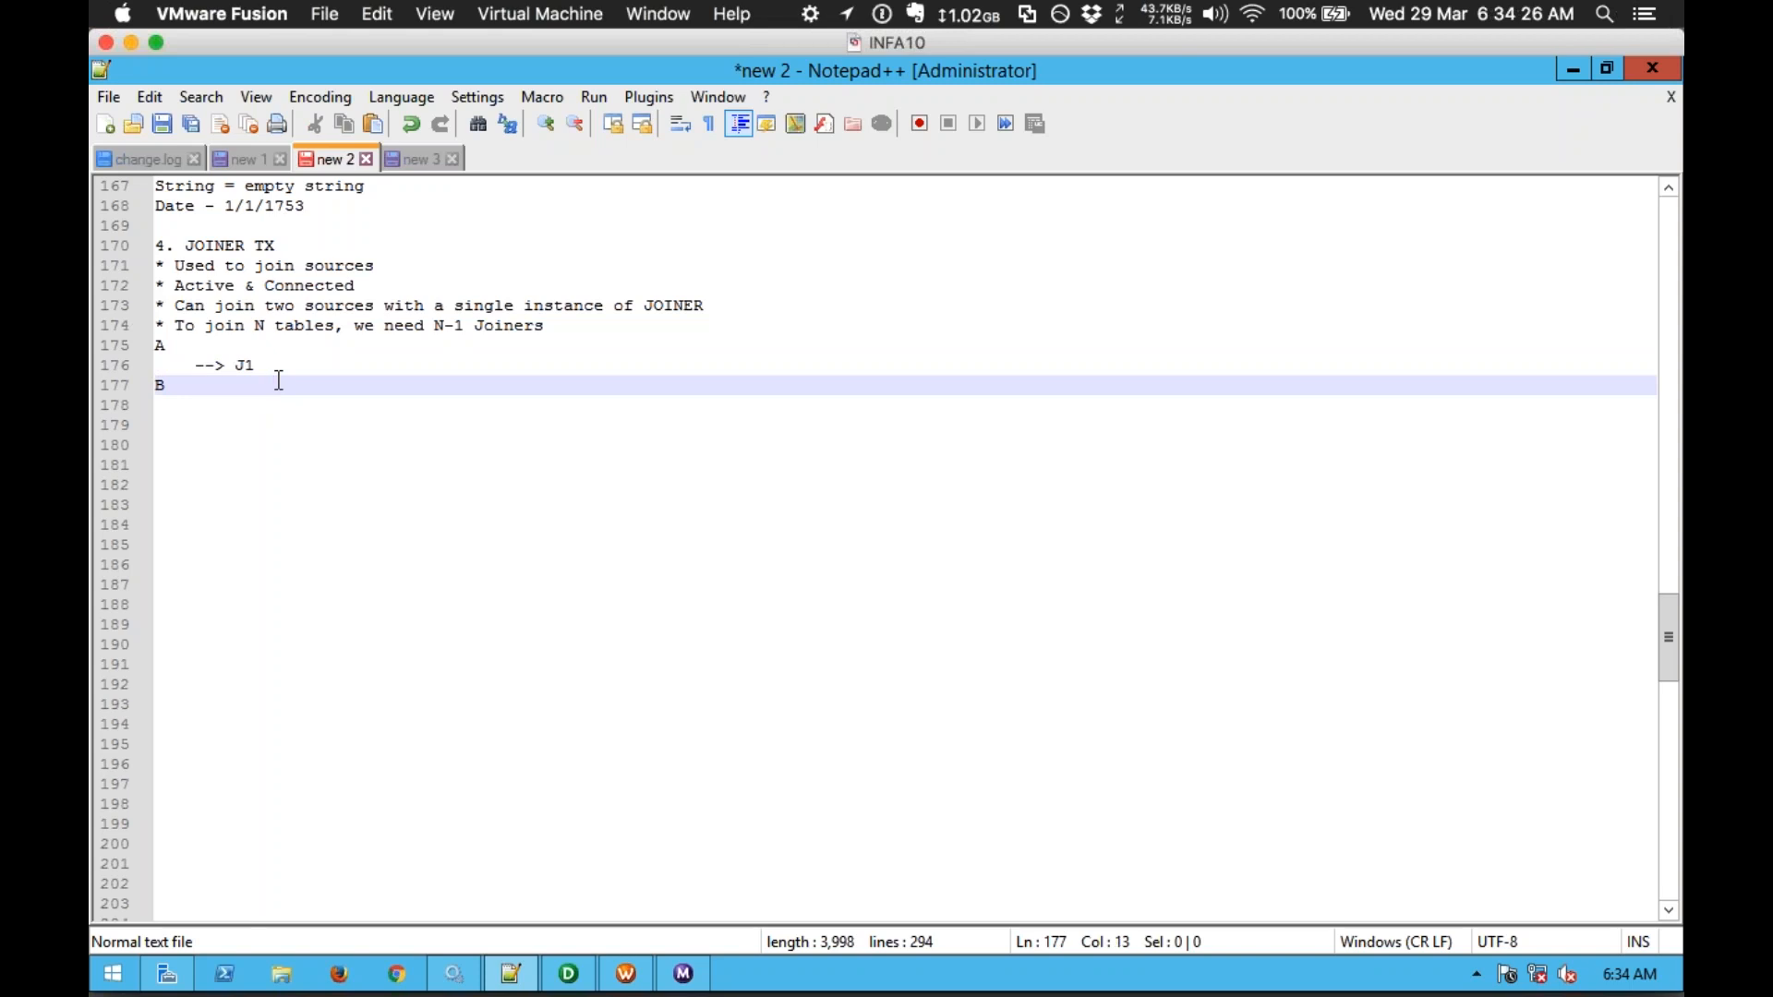
key("BackSpace")
type("-->")
key("Return")
key("Tab")
key("Tab")
type("C")
key("Escape")
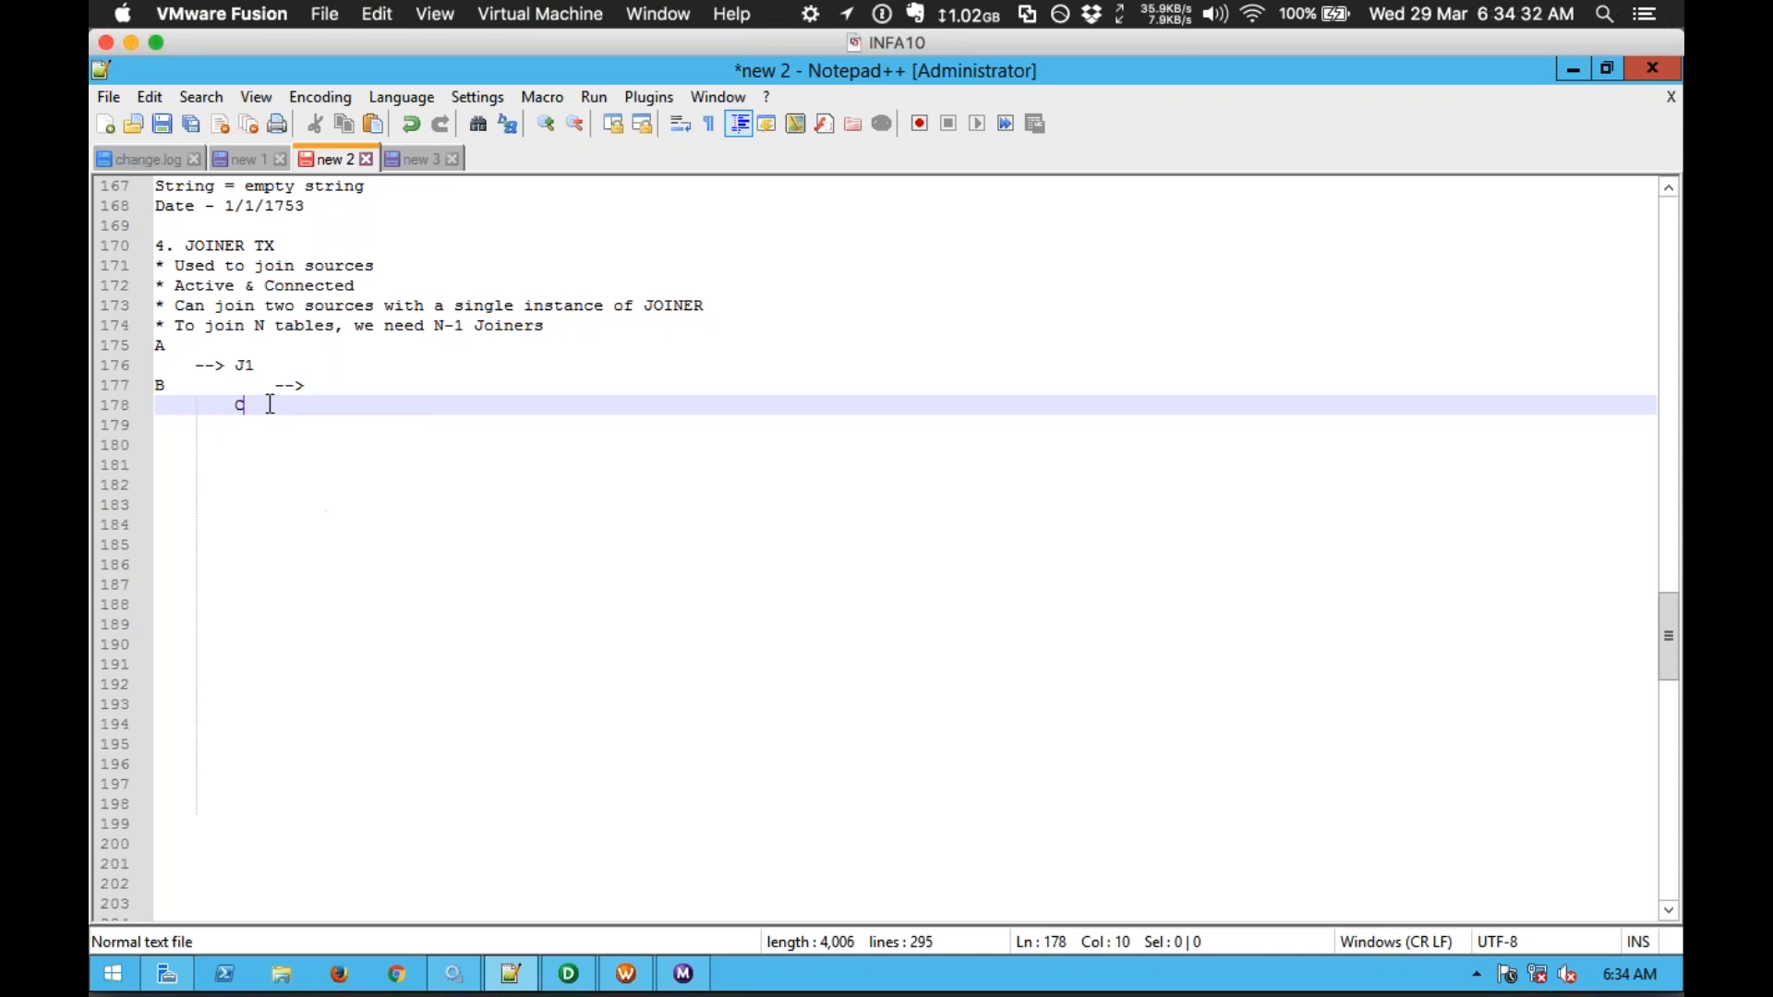
double_click(246, 365)
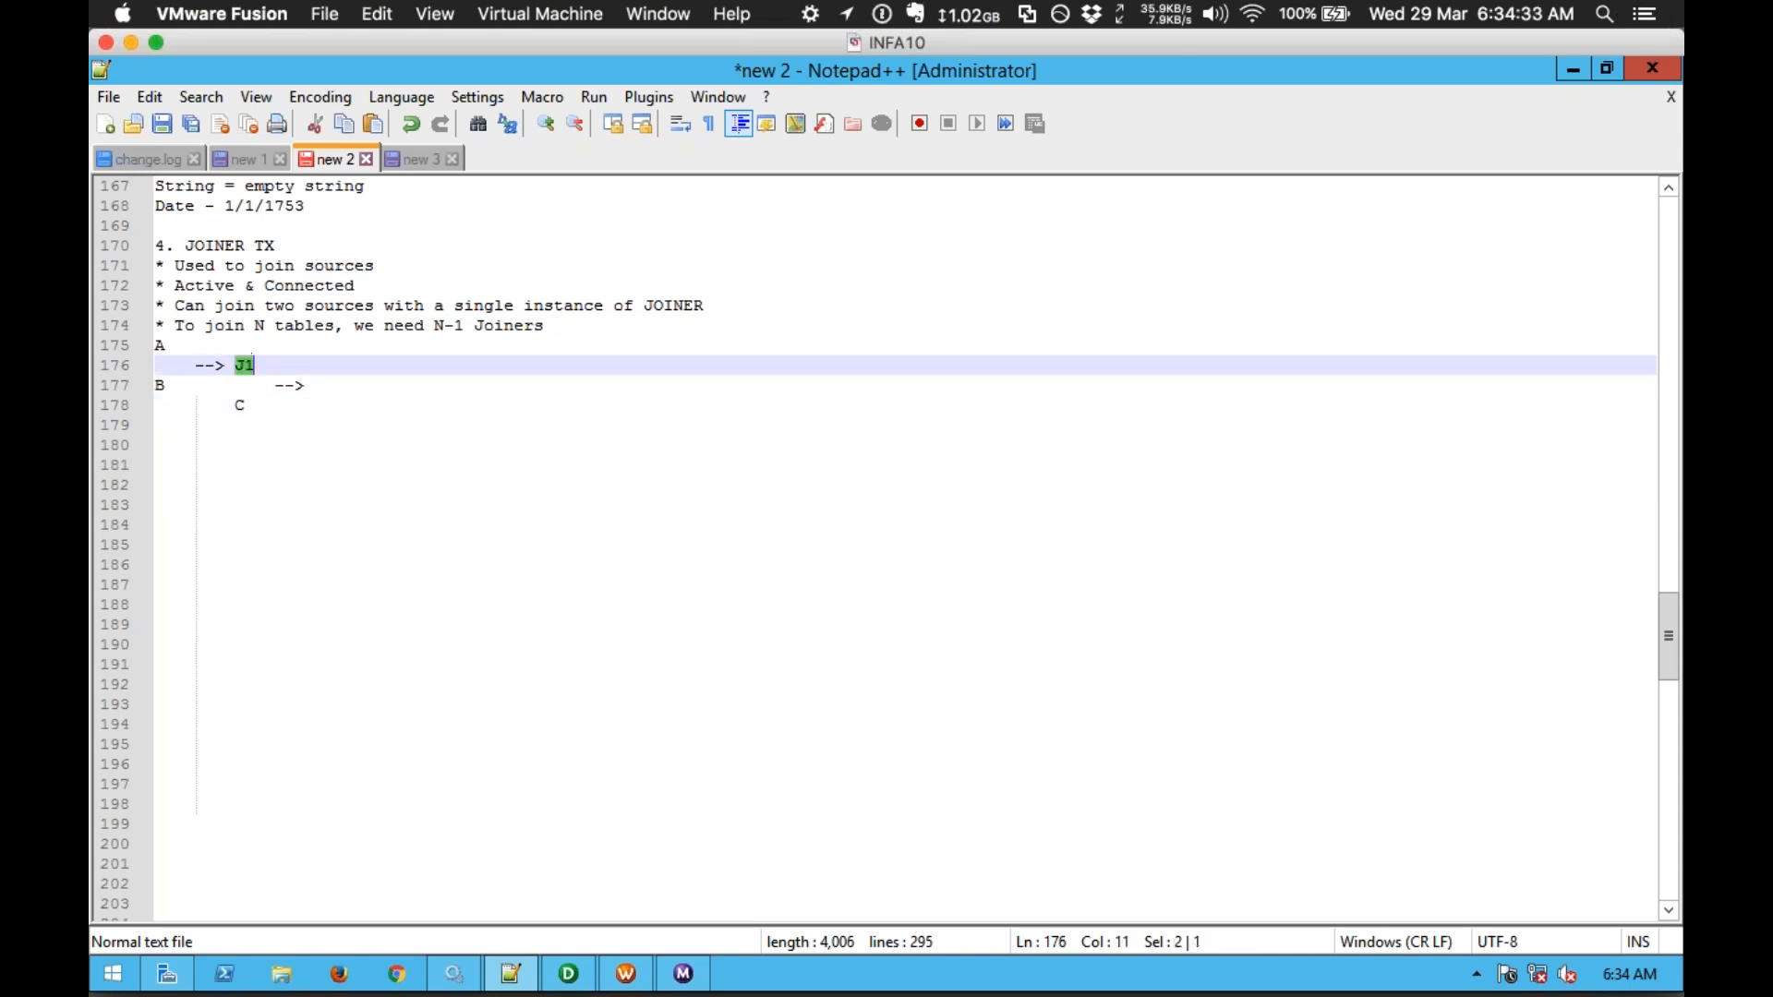
double_click(238, 405)
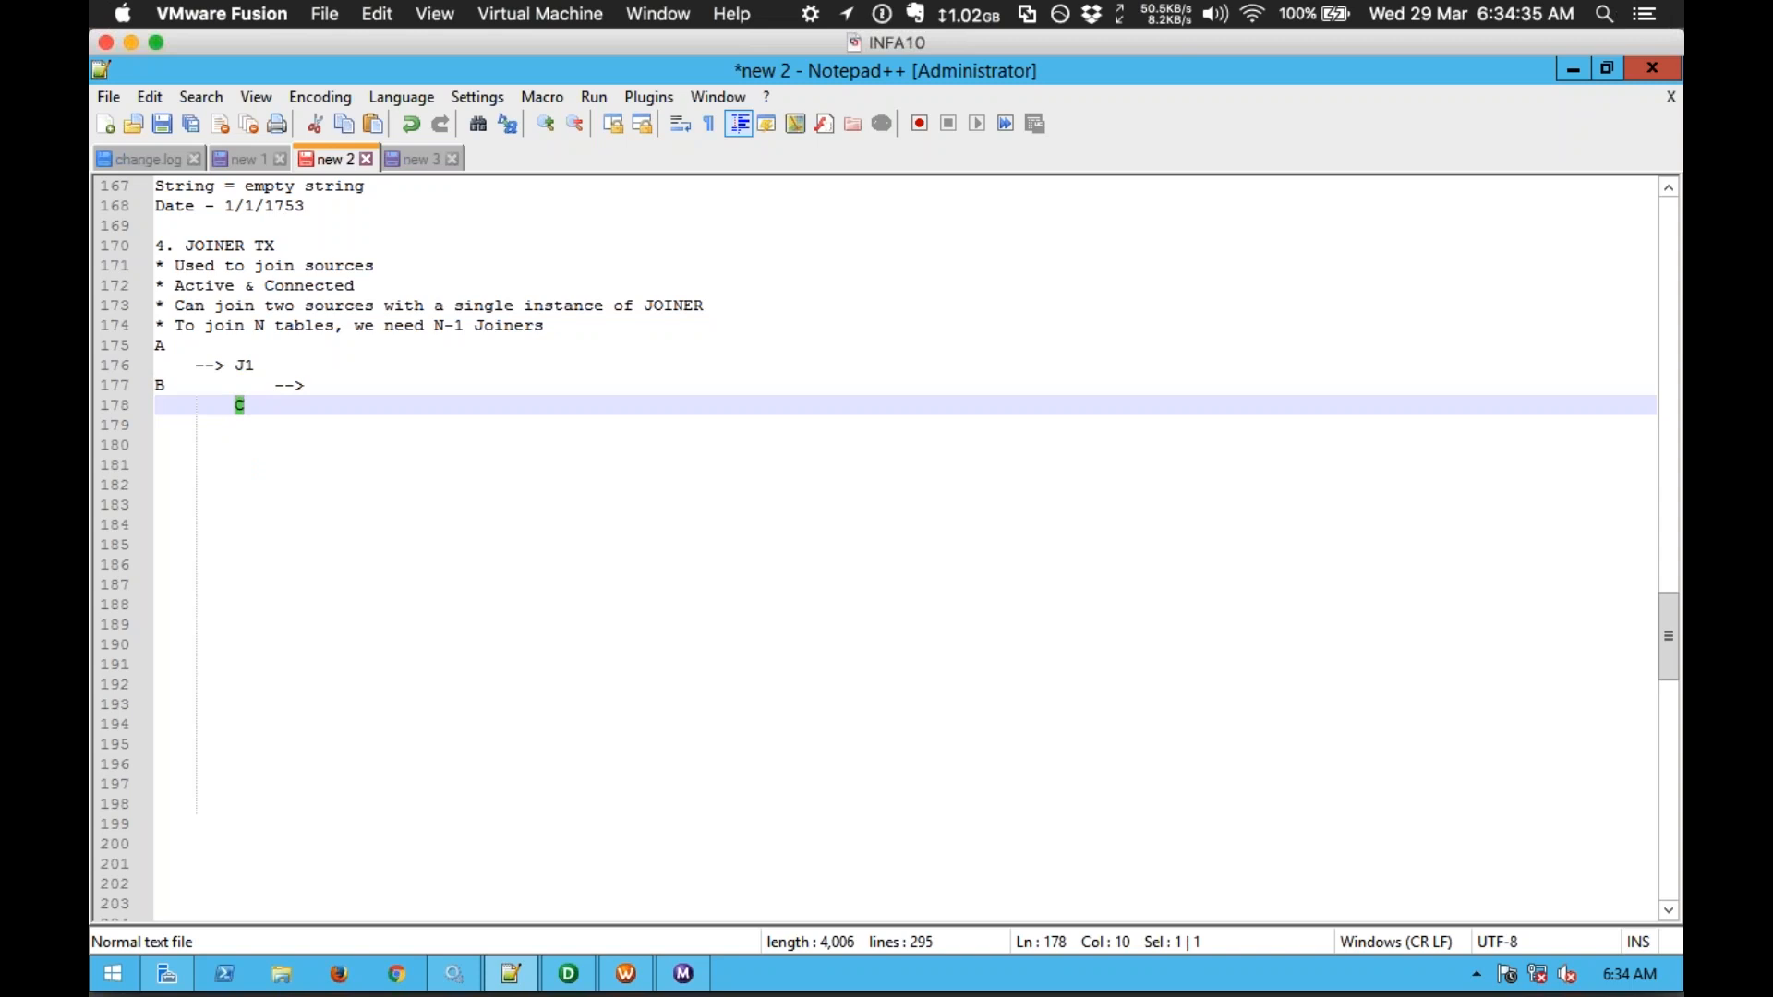
left_click(336, 384)
type("J2")
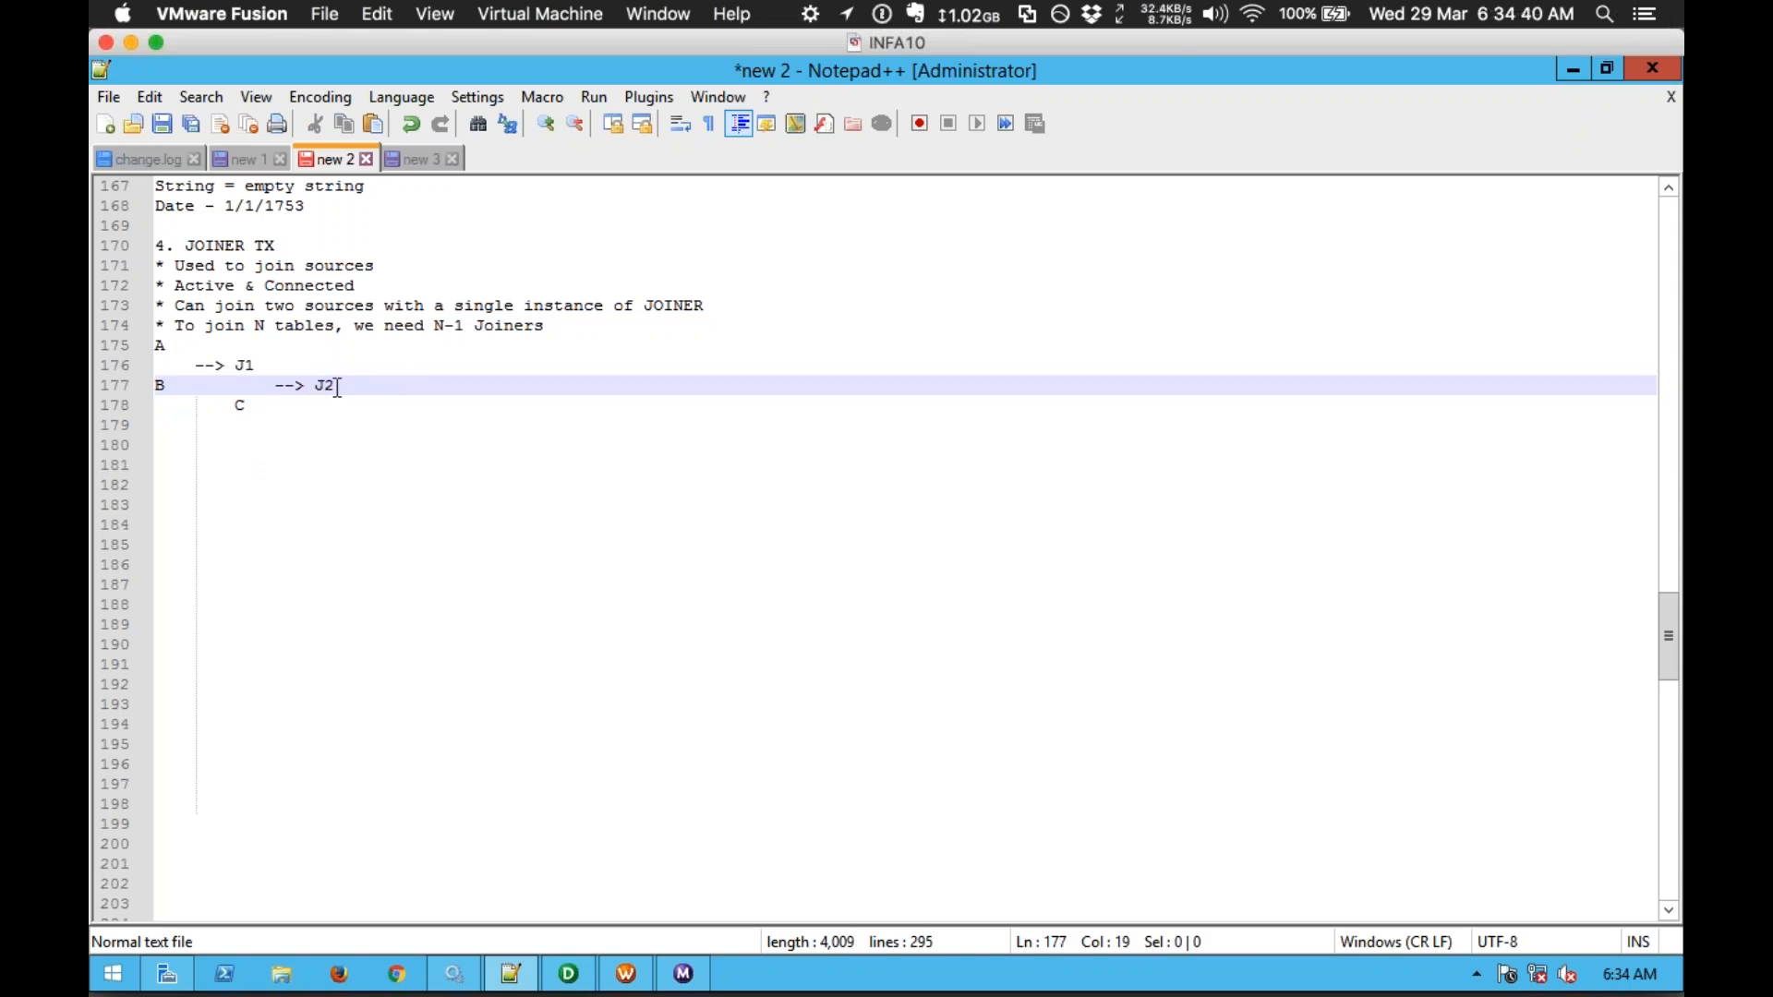
Step: Add a --> J3 arrow after C and put source D on the line below it
left_click_drag(333, 384, 328, 386)
left_click(260, 366)
left_click_drag(260, 365, 237, 406)
left_click(244, 406)
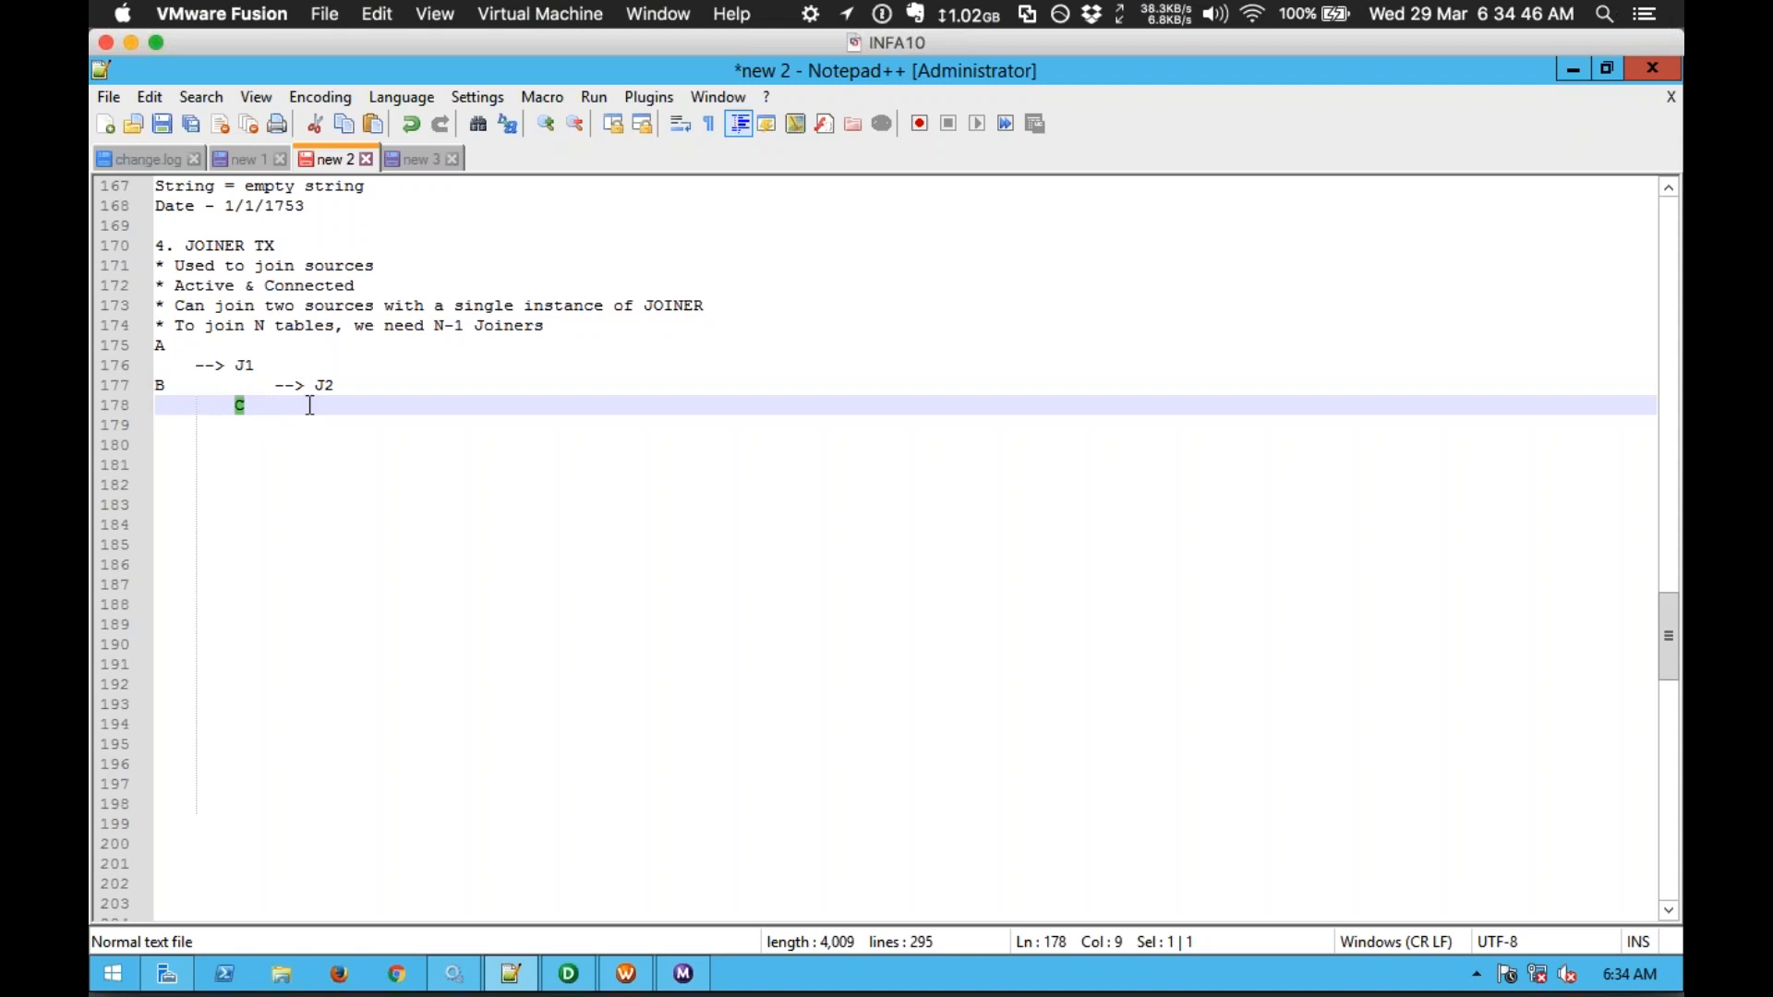
left_click(351, 386)
double_click(351, 386)
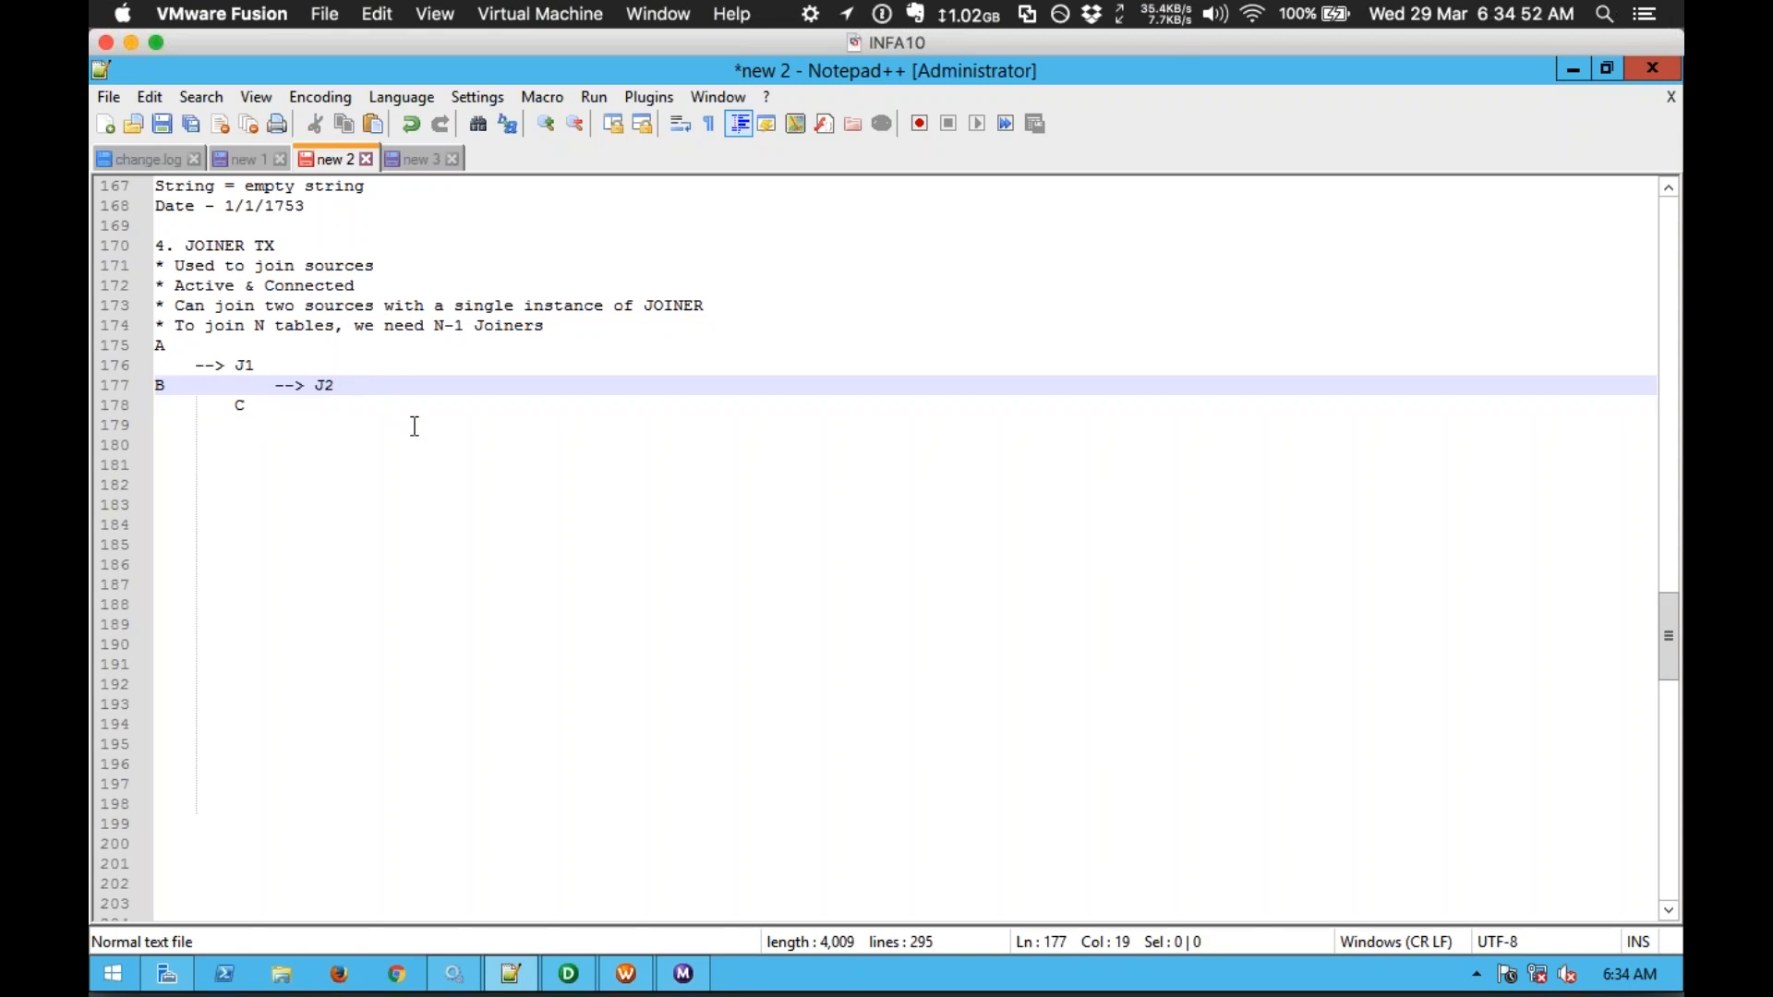
key("Up")
key("Down")
key("Down")
key("Tab")
key("Tab")
key("Tab")
type("--")
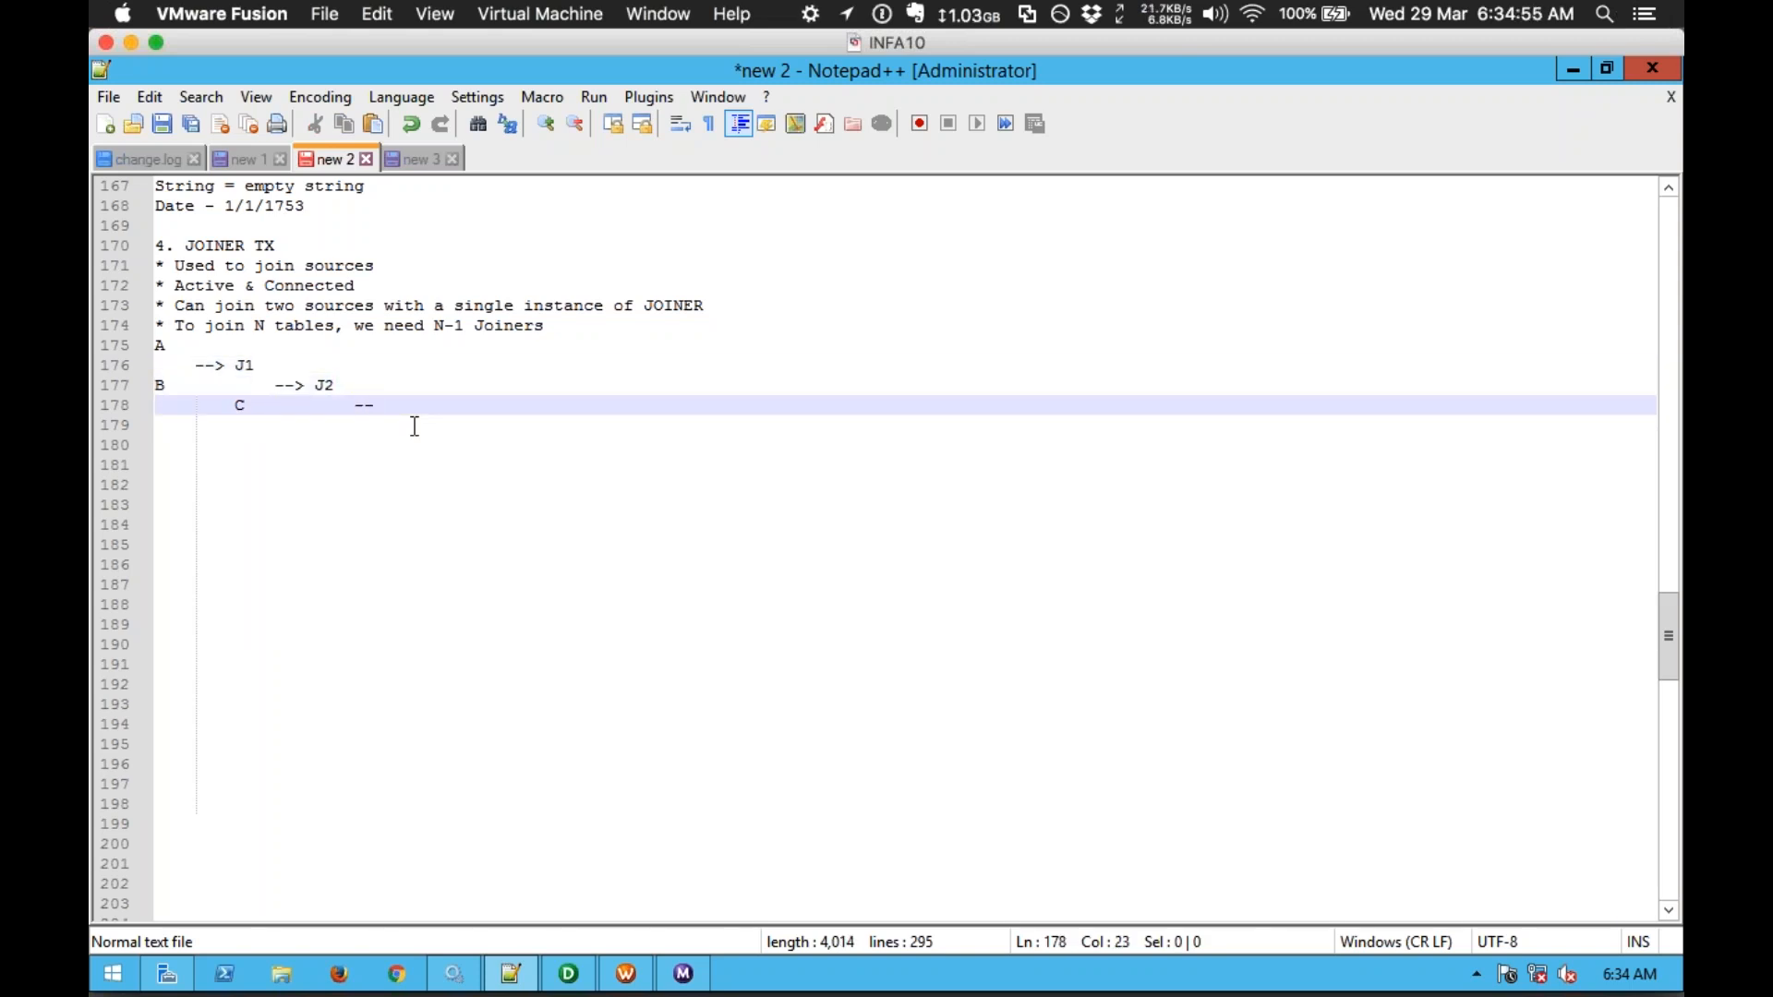
type("> J3")
key("Down")
key("Tab")
key("Tab")
key("Tab")
key("Tab")
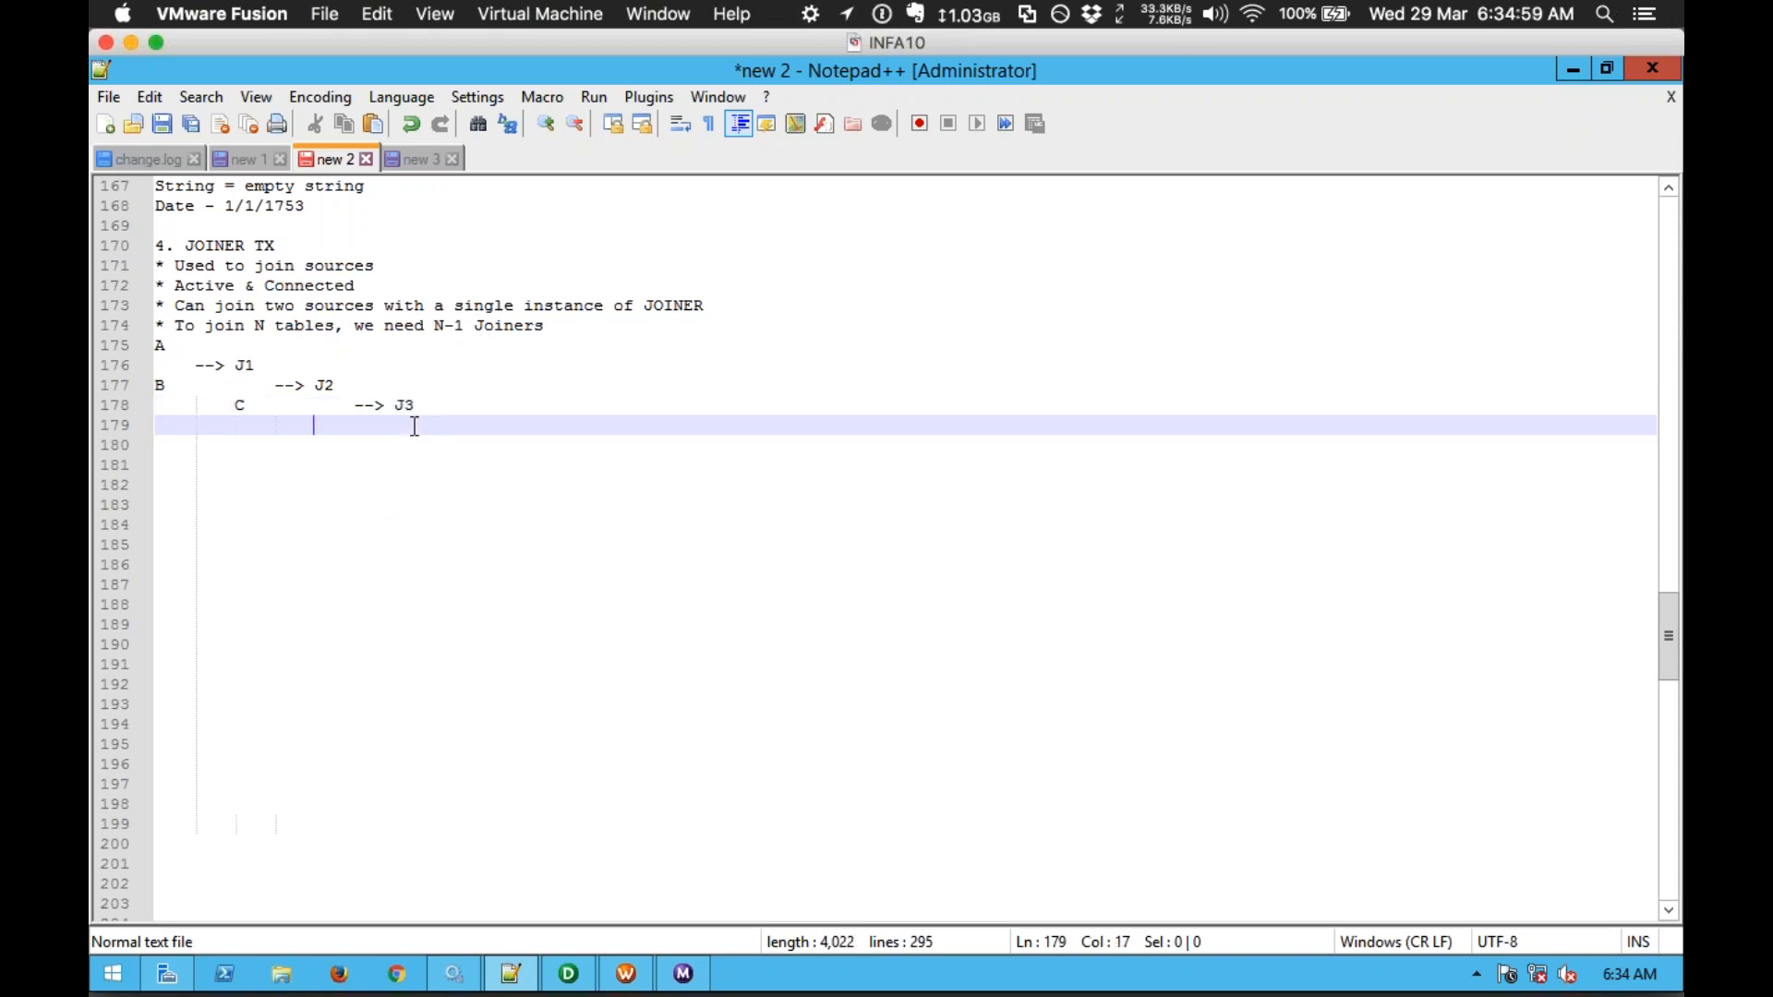
type("D")
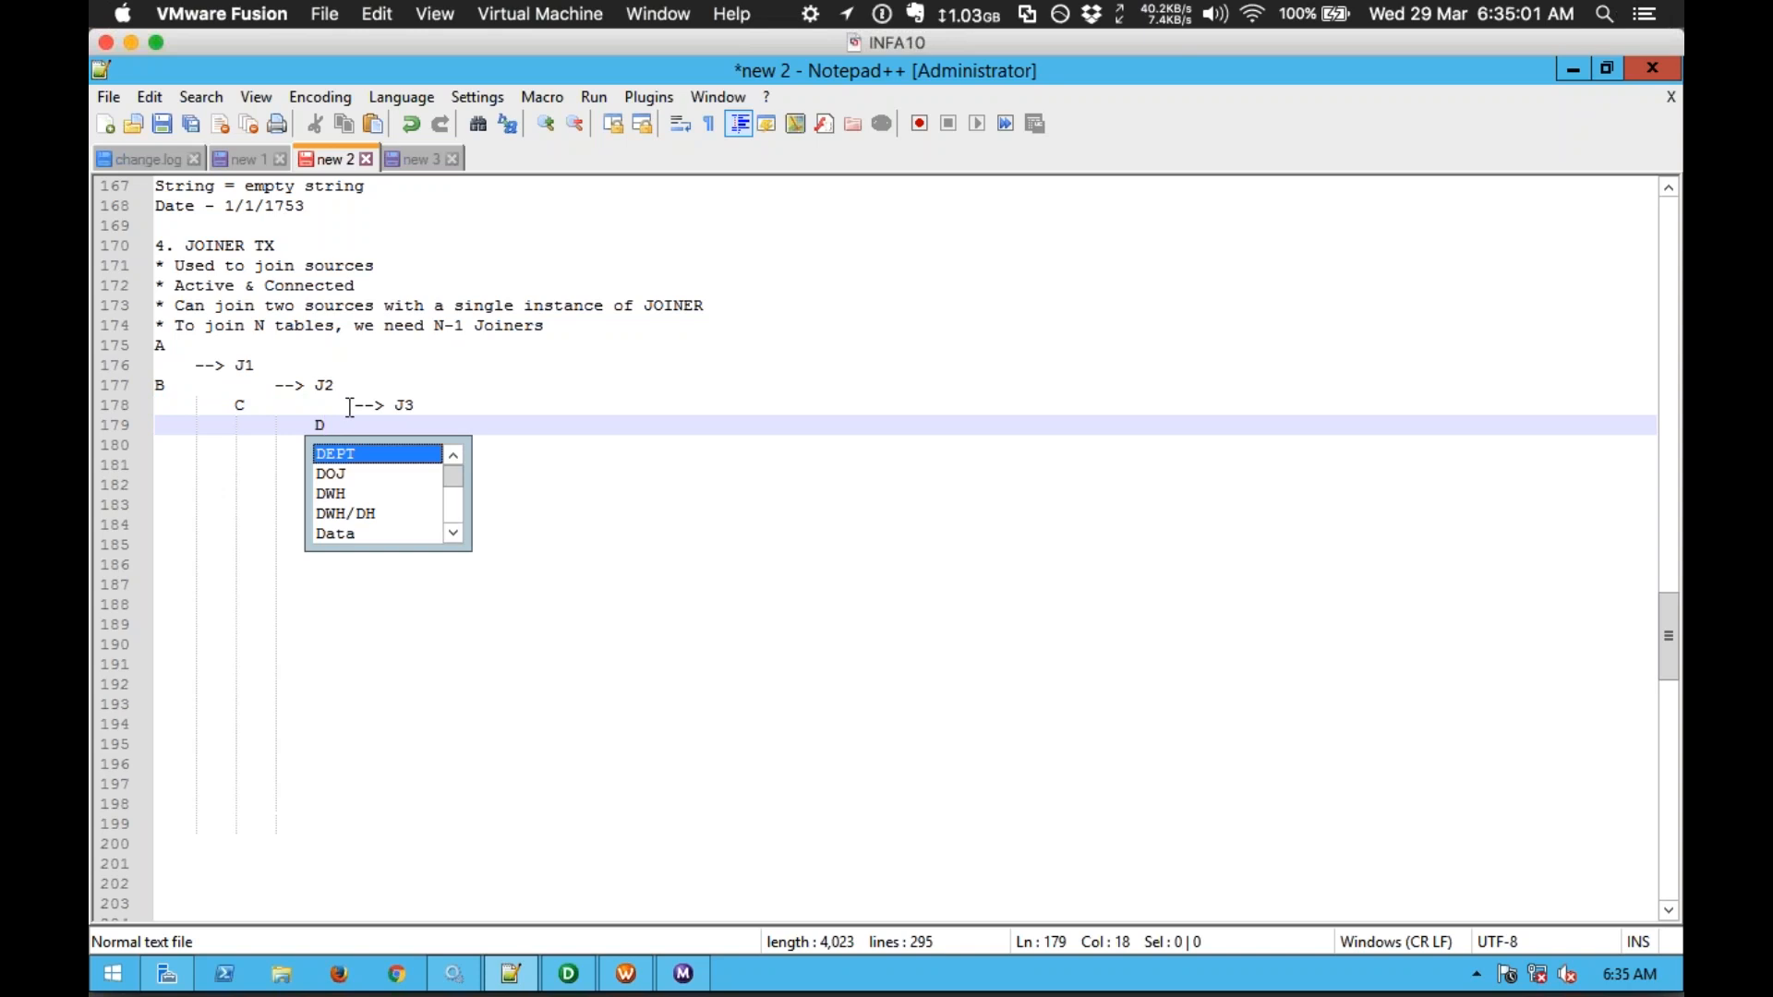
key("Escape")
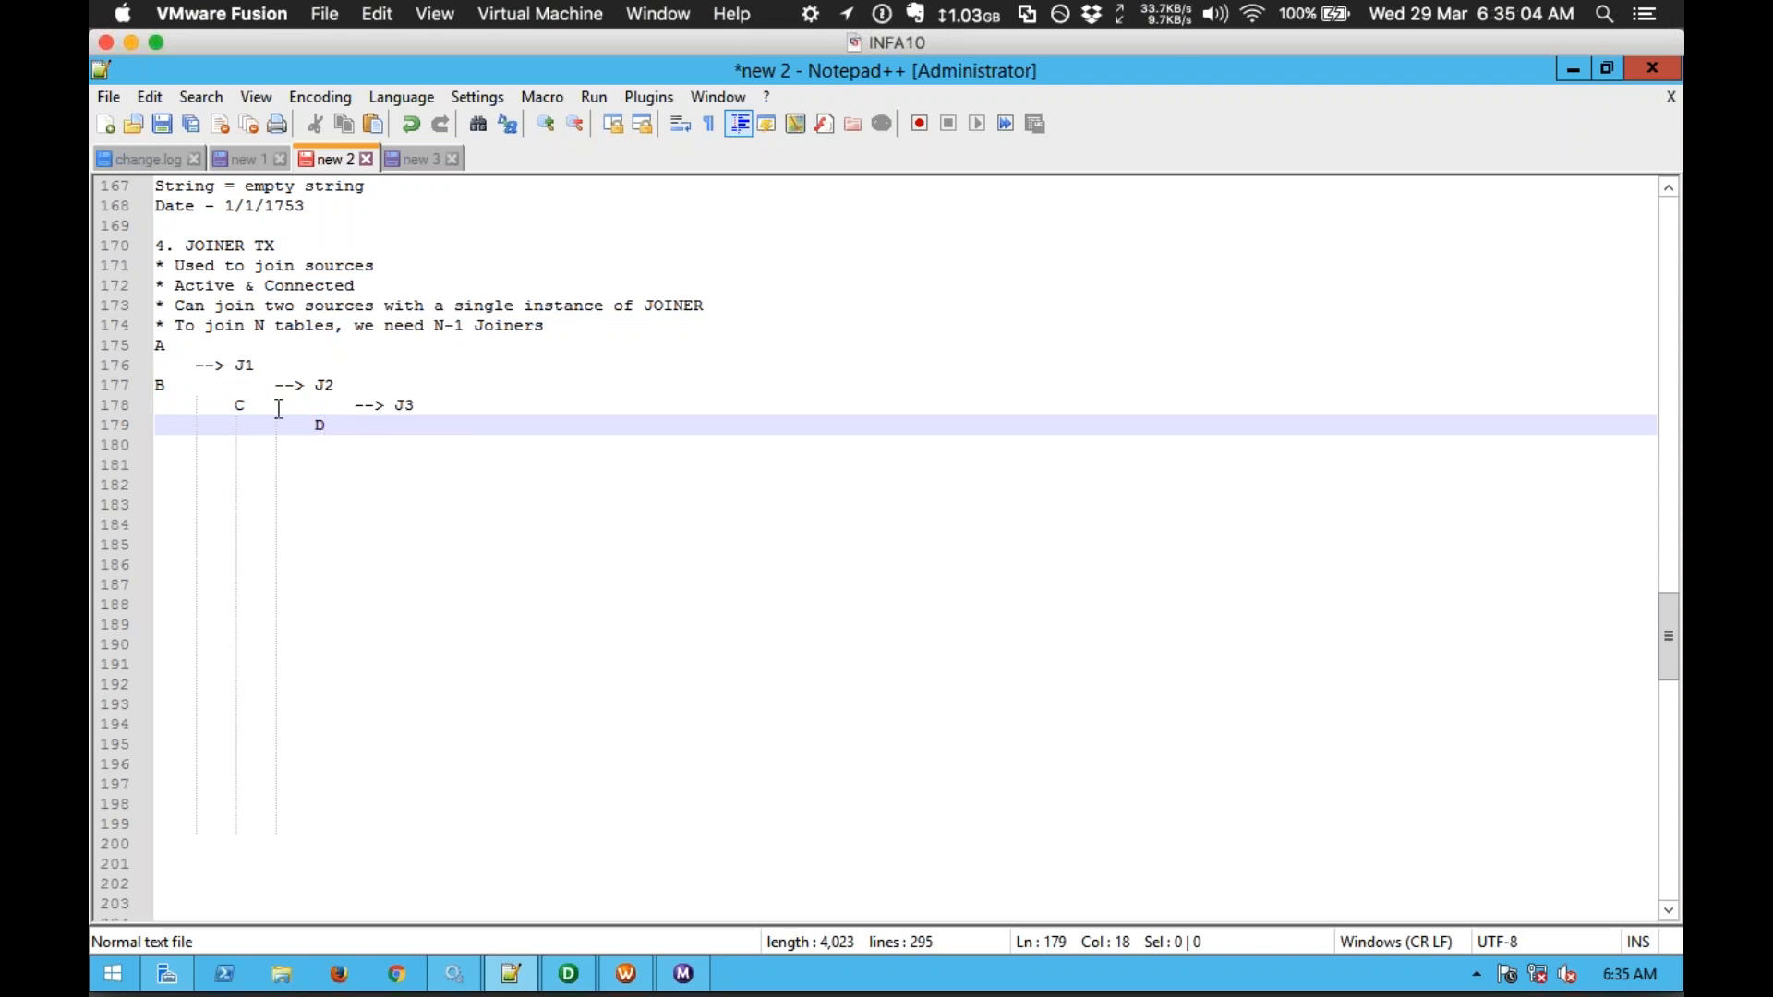
left_click_drag(355, 429, 155, 346)
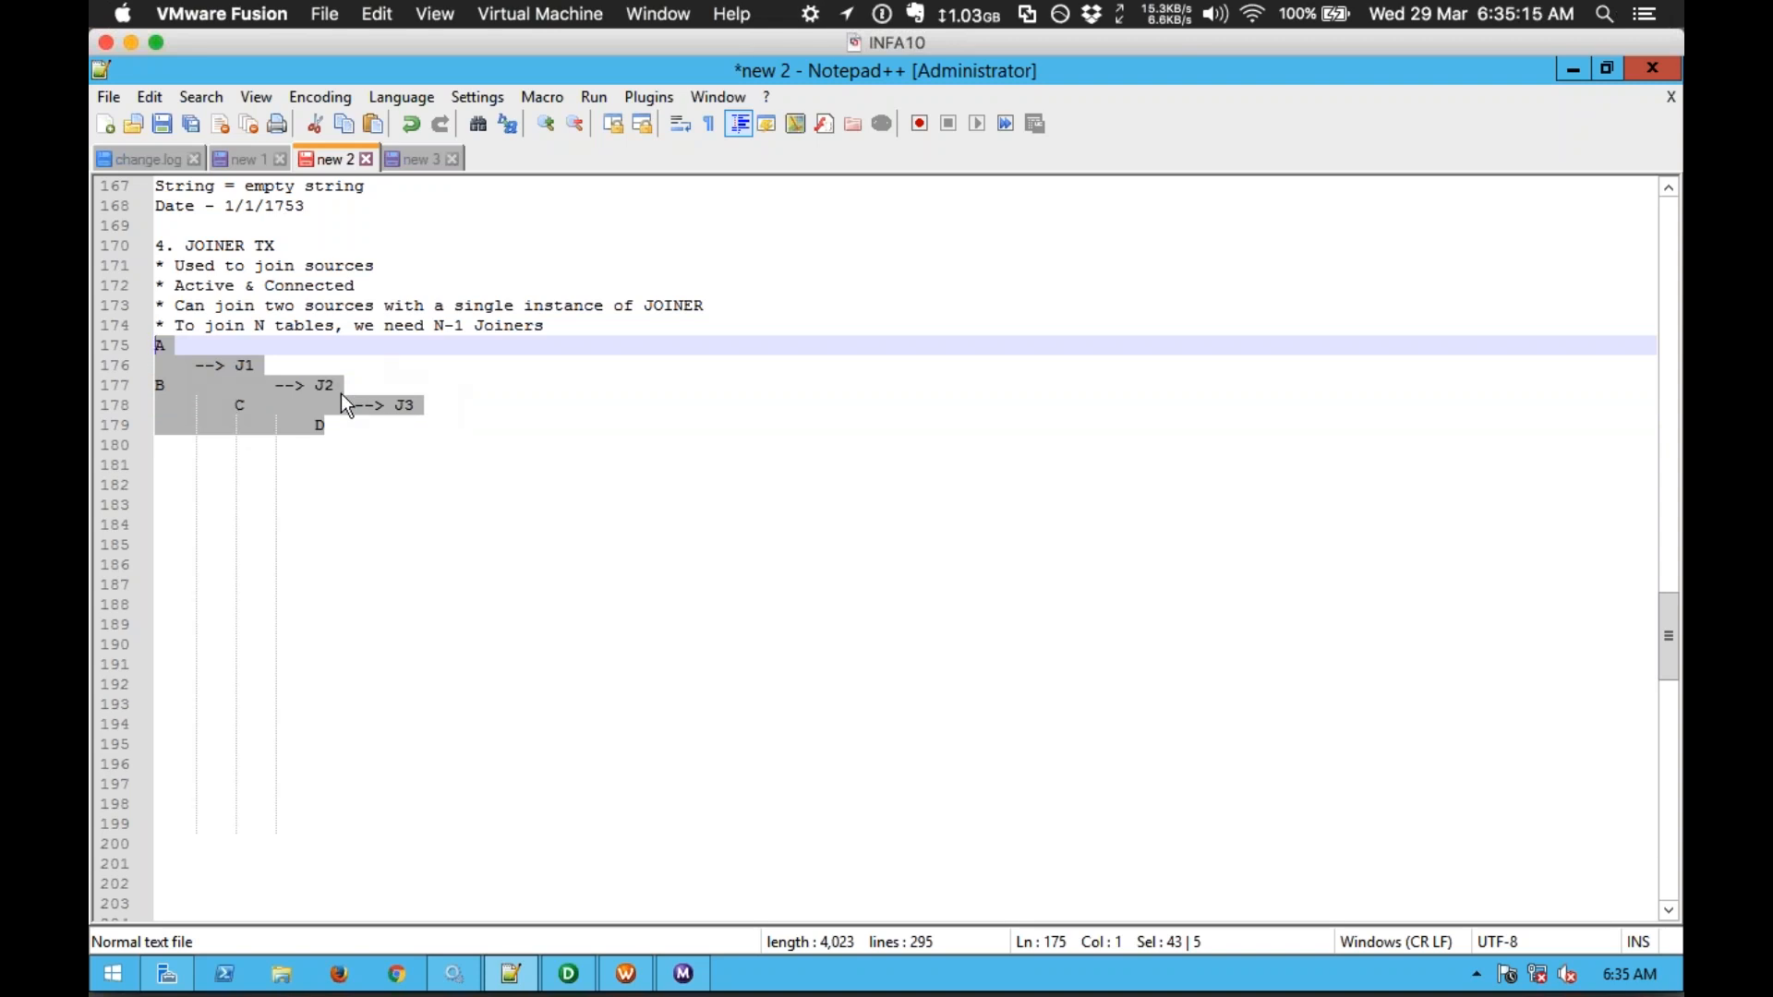
left_click(265, 326)
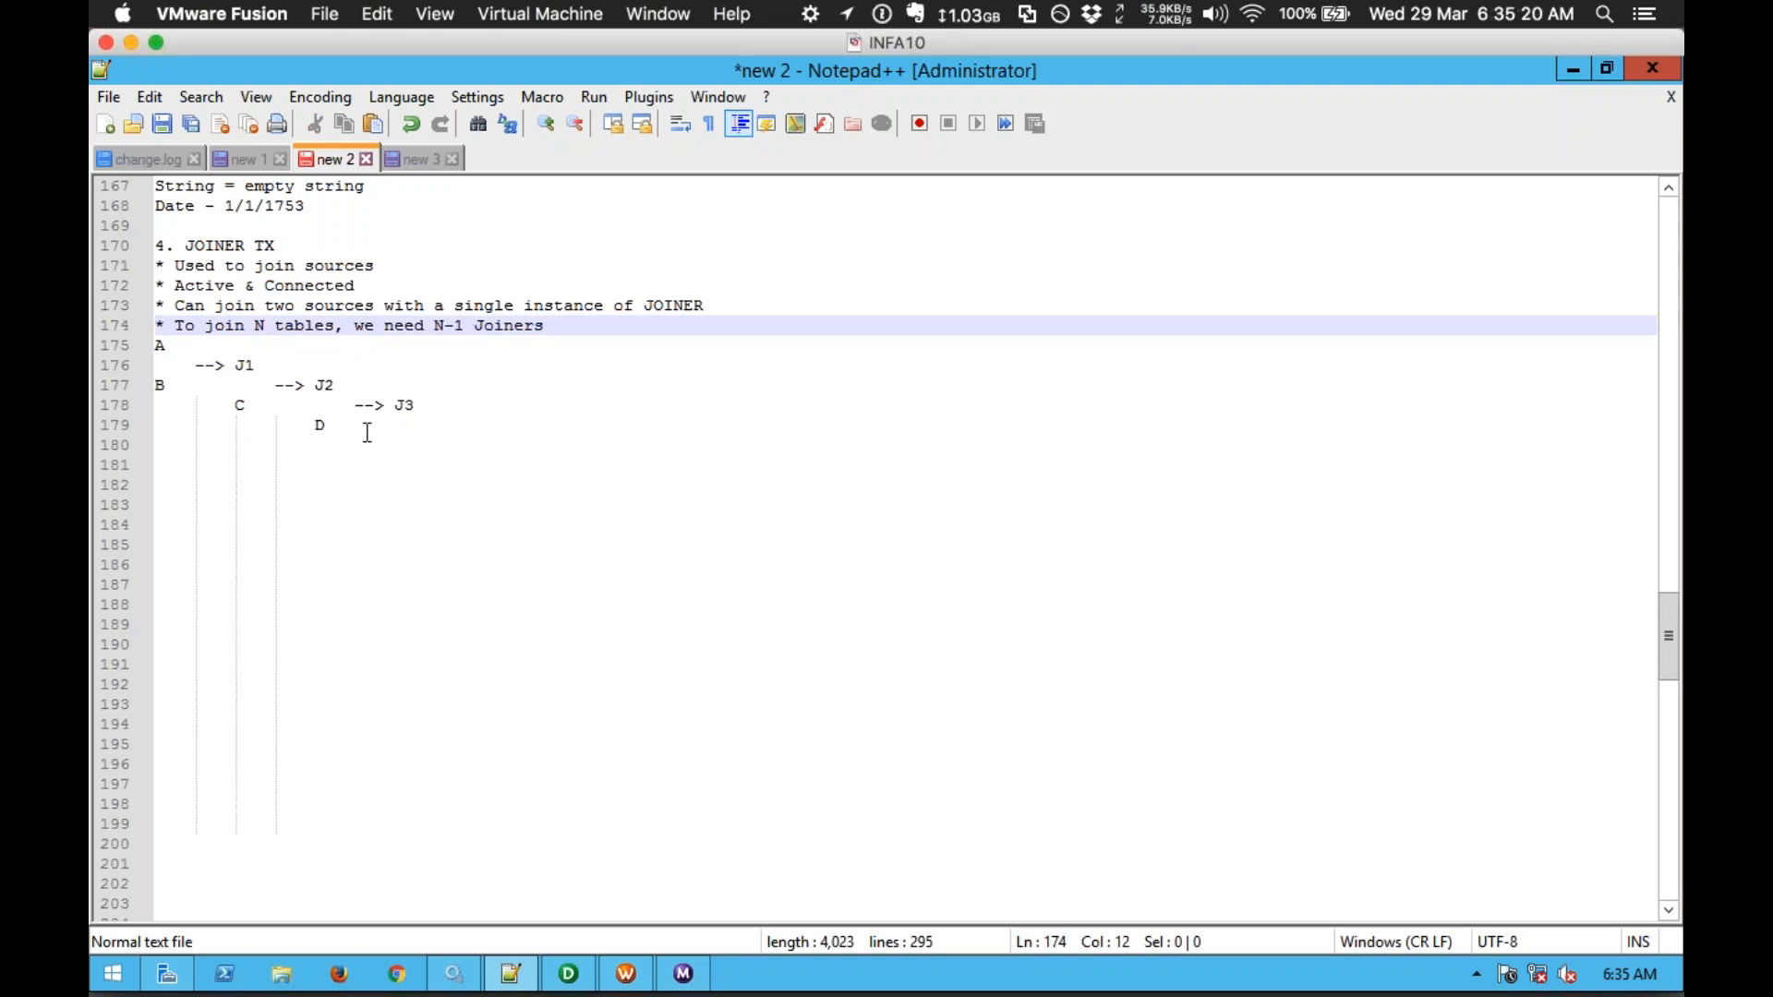
Step: Place the cursor on the empty line below the joiner diagram
left_click(322, 456)
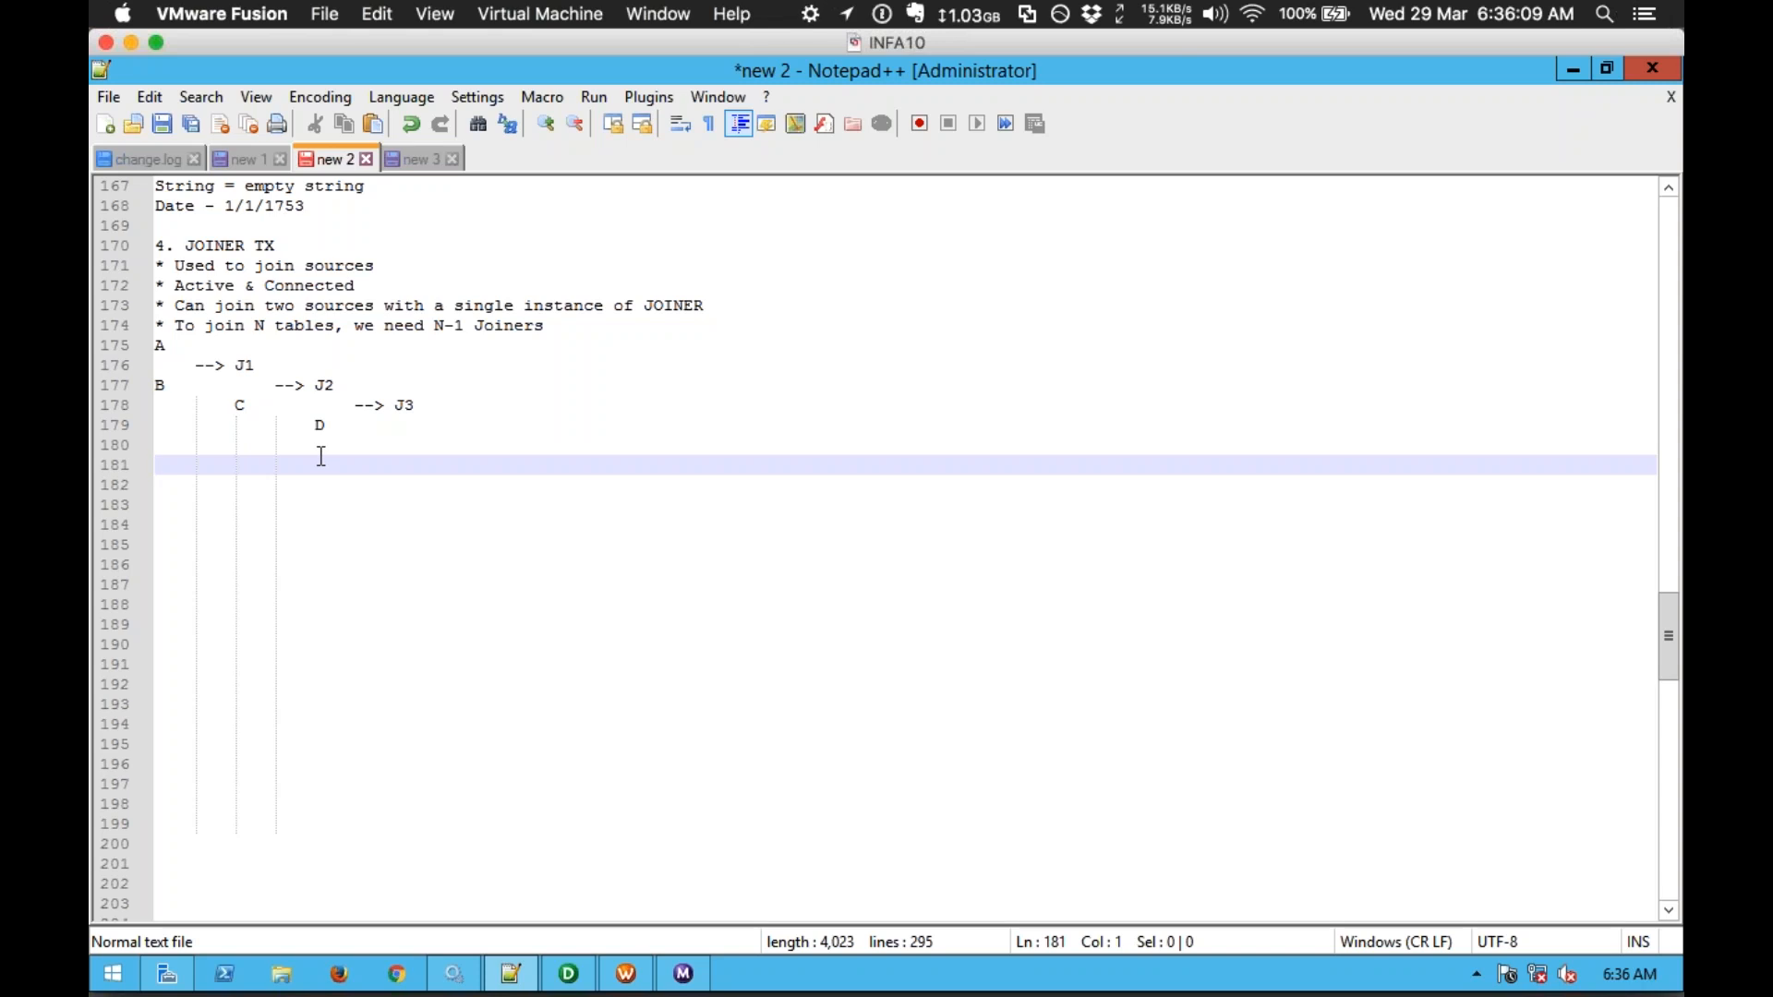
Step: Add bullets 'Joiner creates cache', 'Master & Detail', and 'Master - data is cached, Detail - data is sequentially processed'
type("* ")
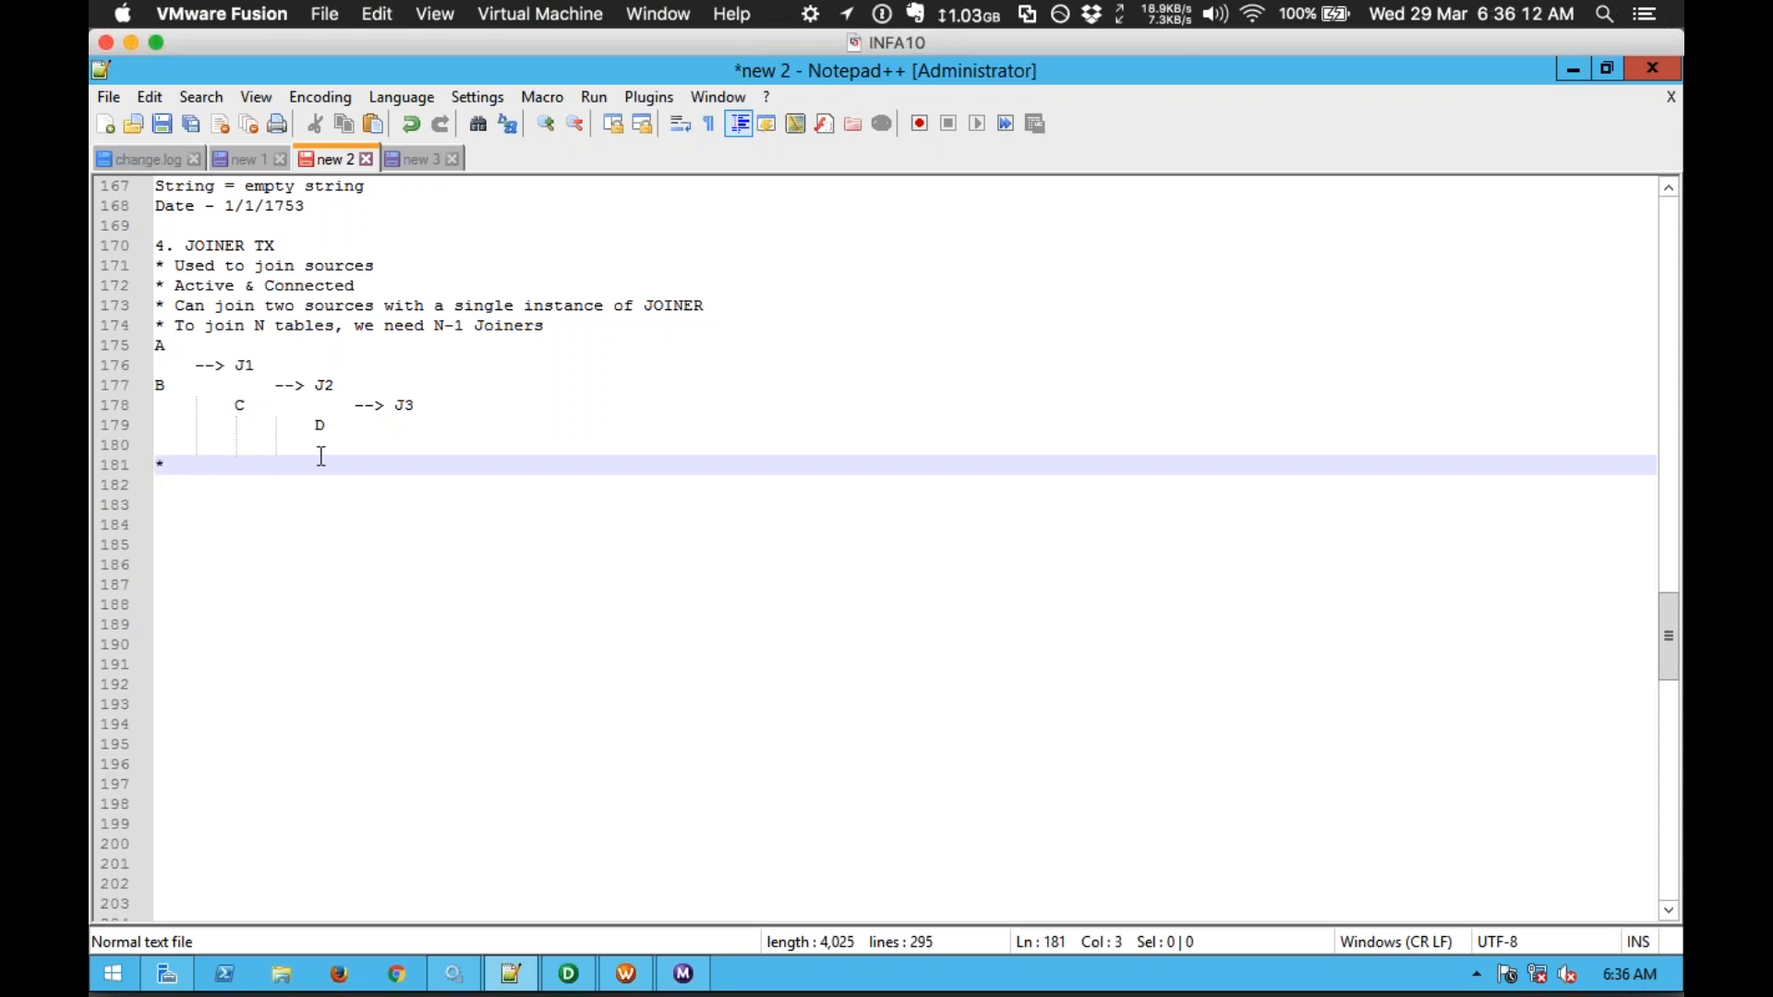
type("Joiner crea")
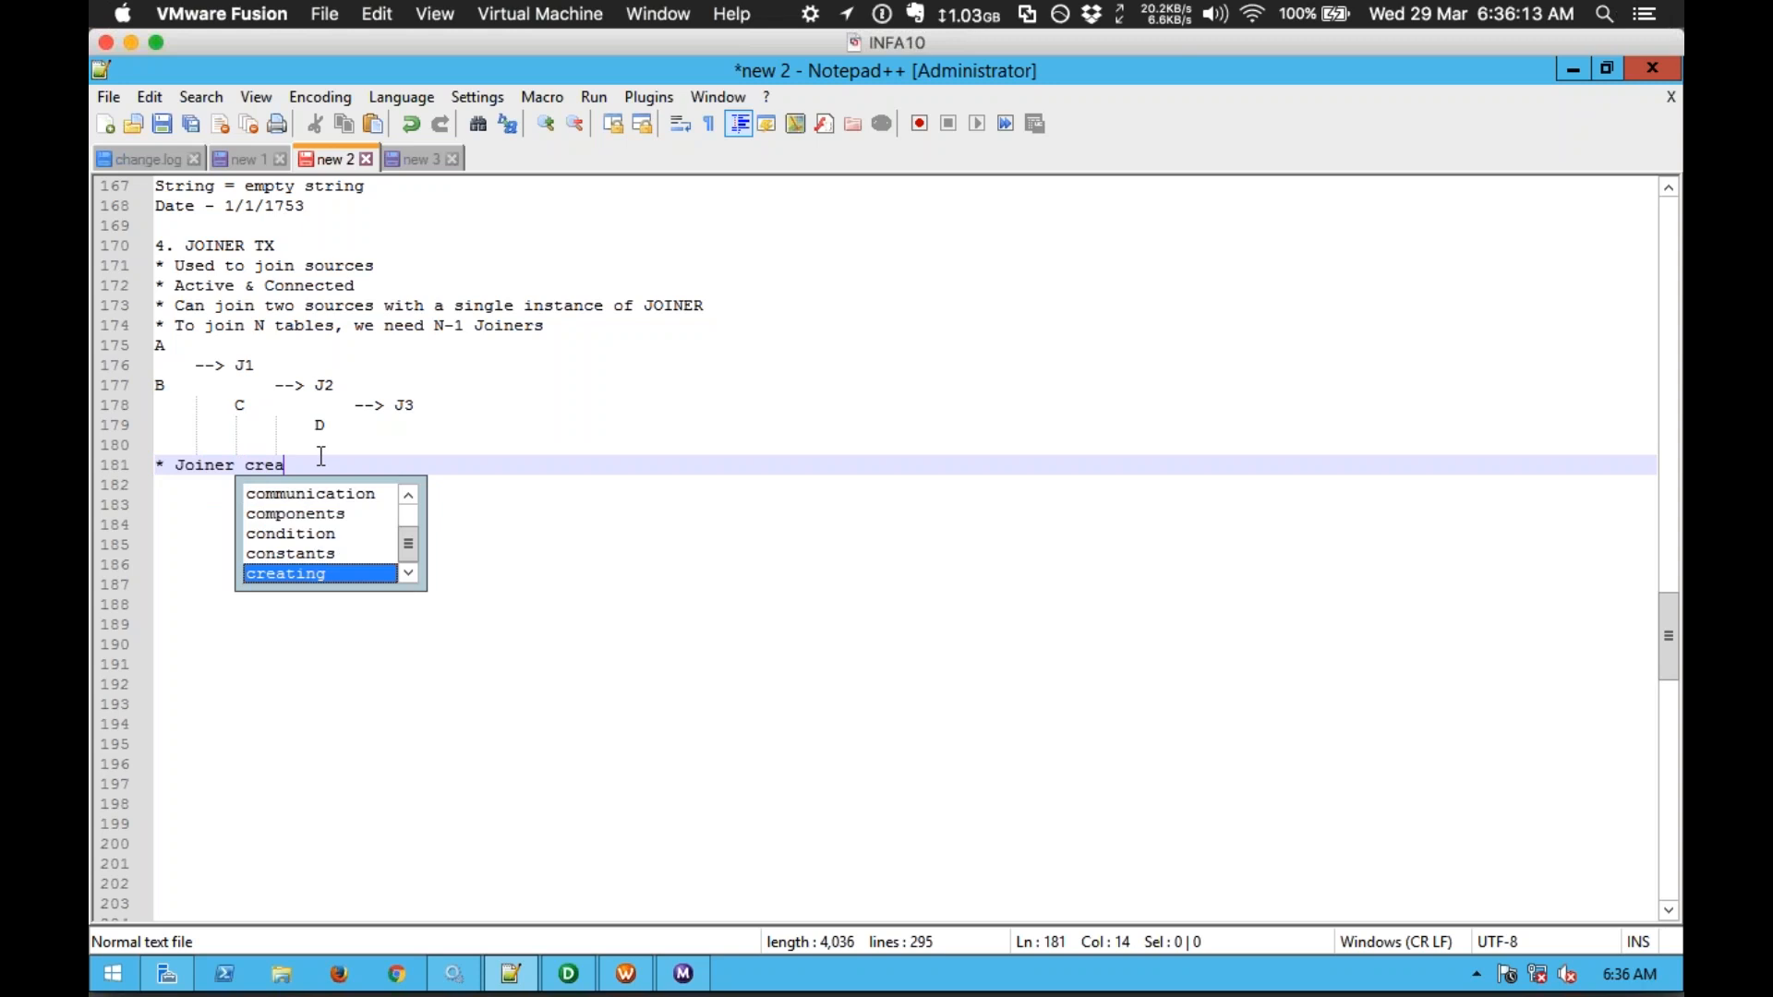
type("tes cache")
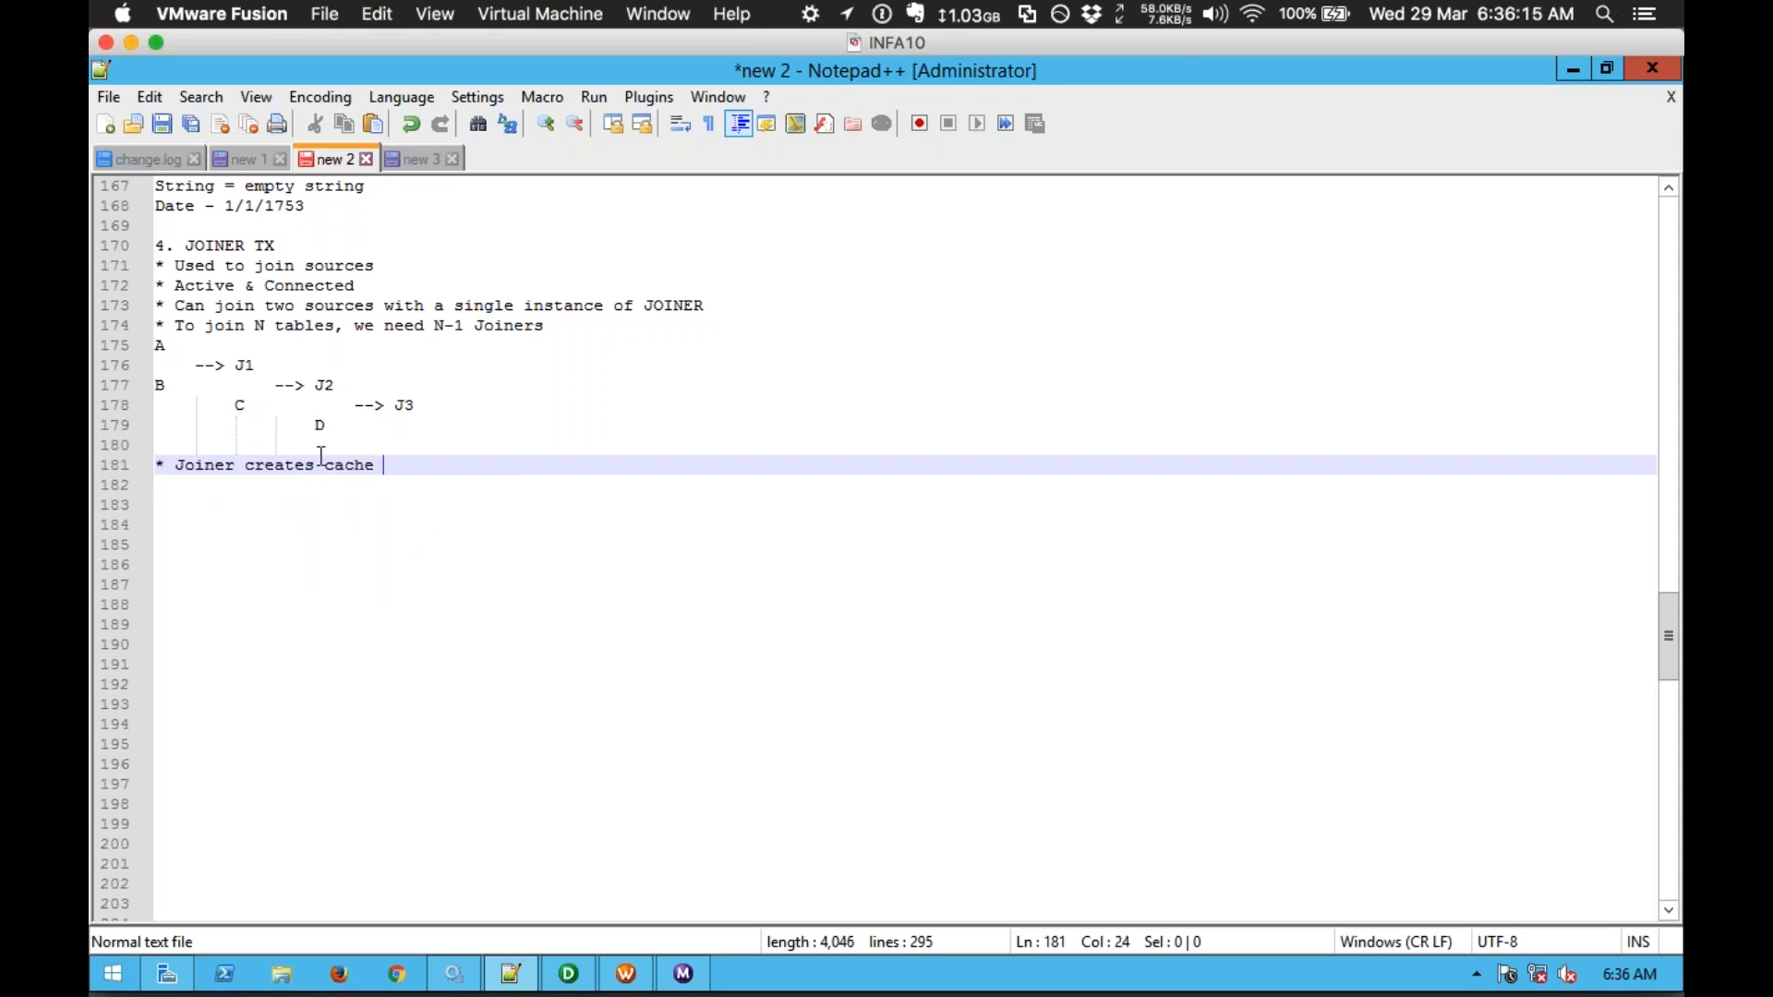
key("Return")
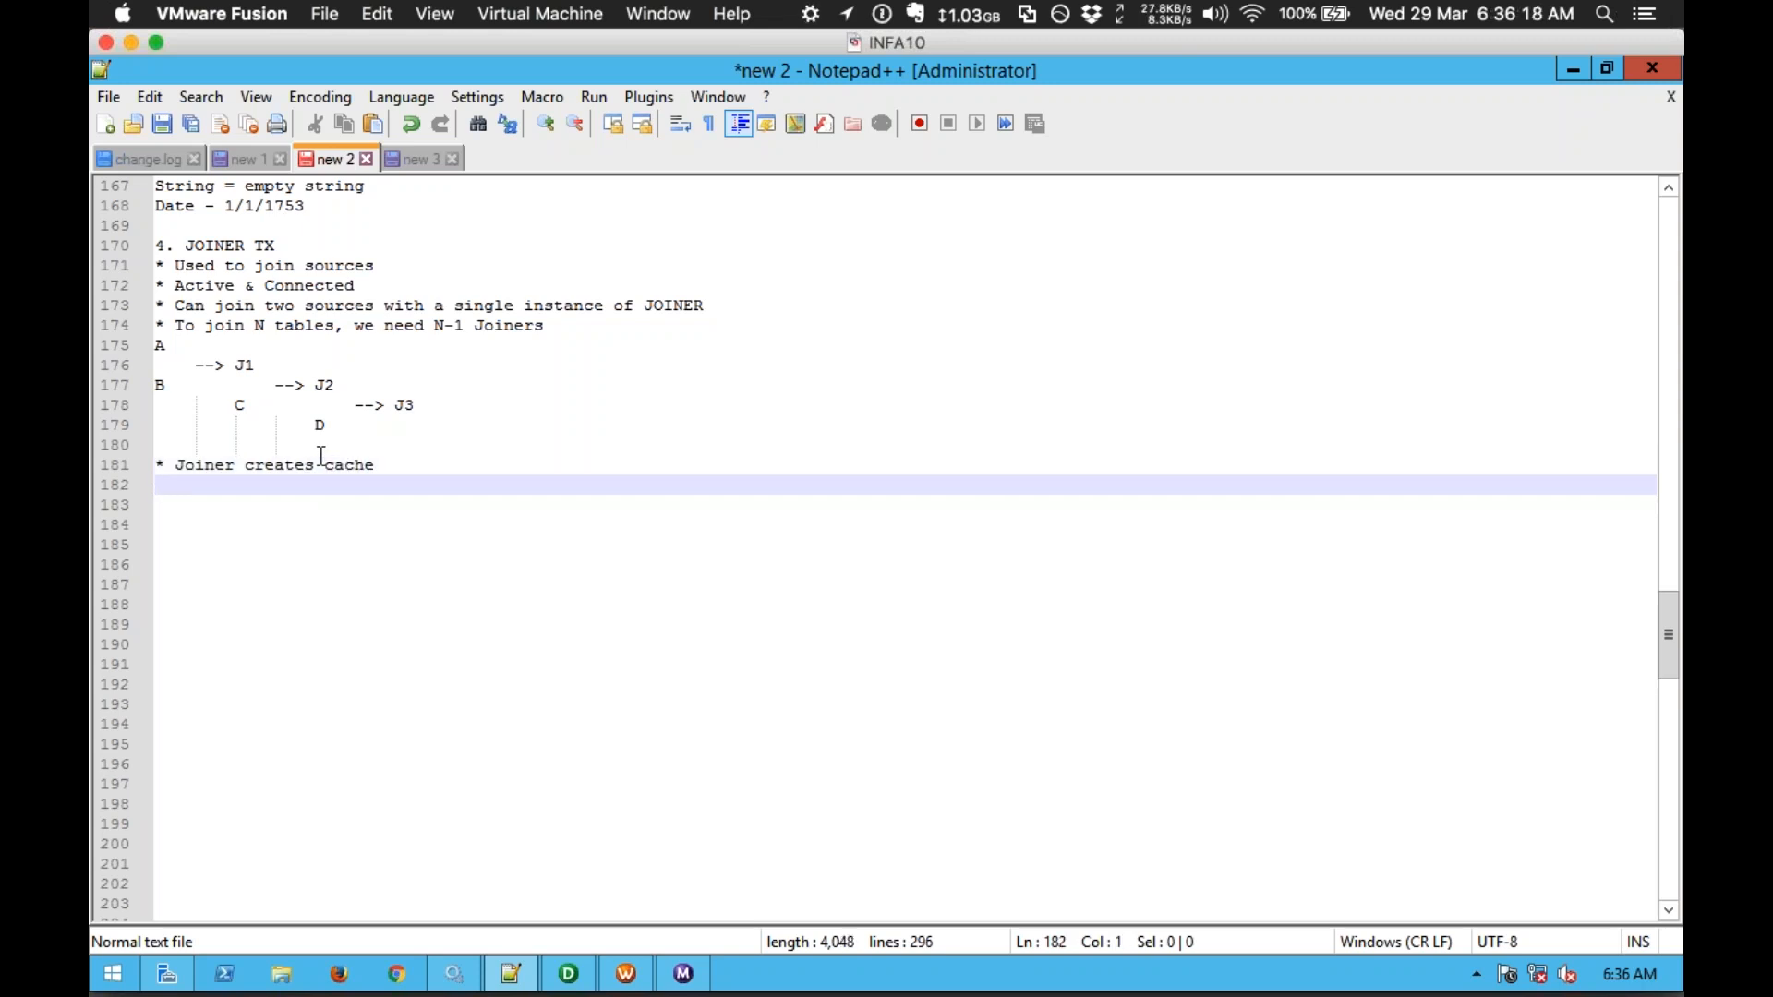
type("*")
type("Master")
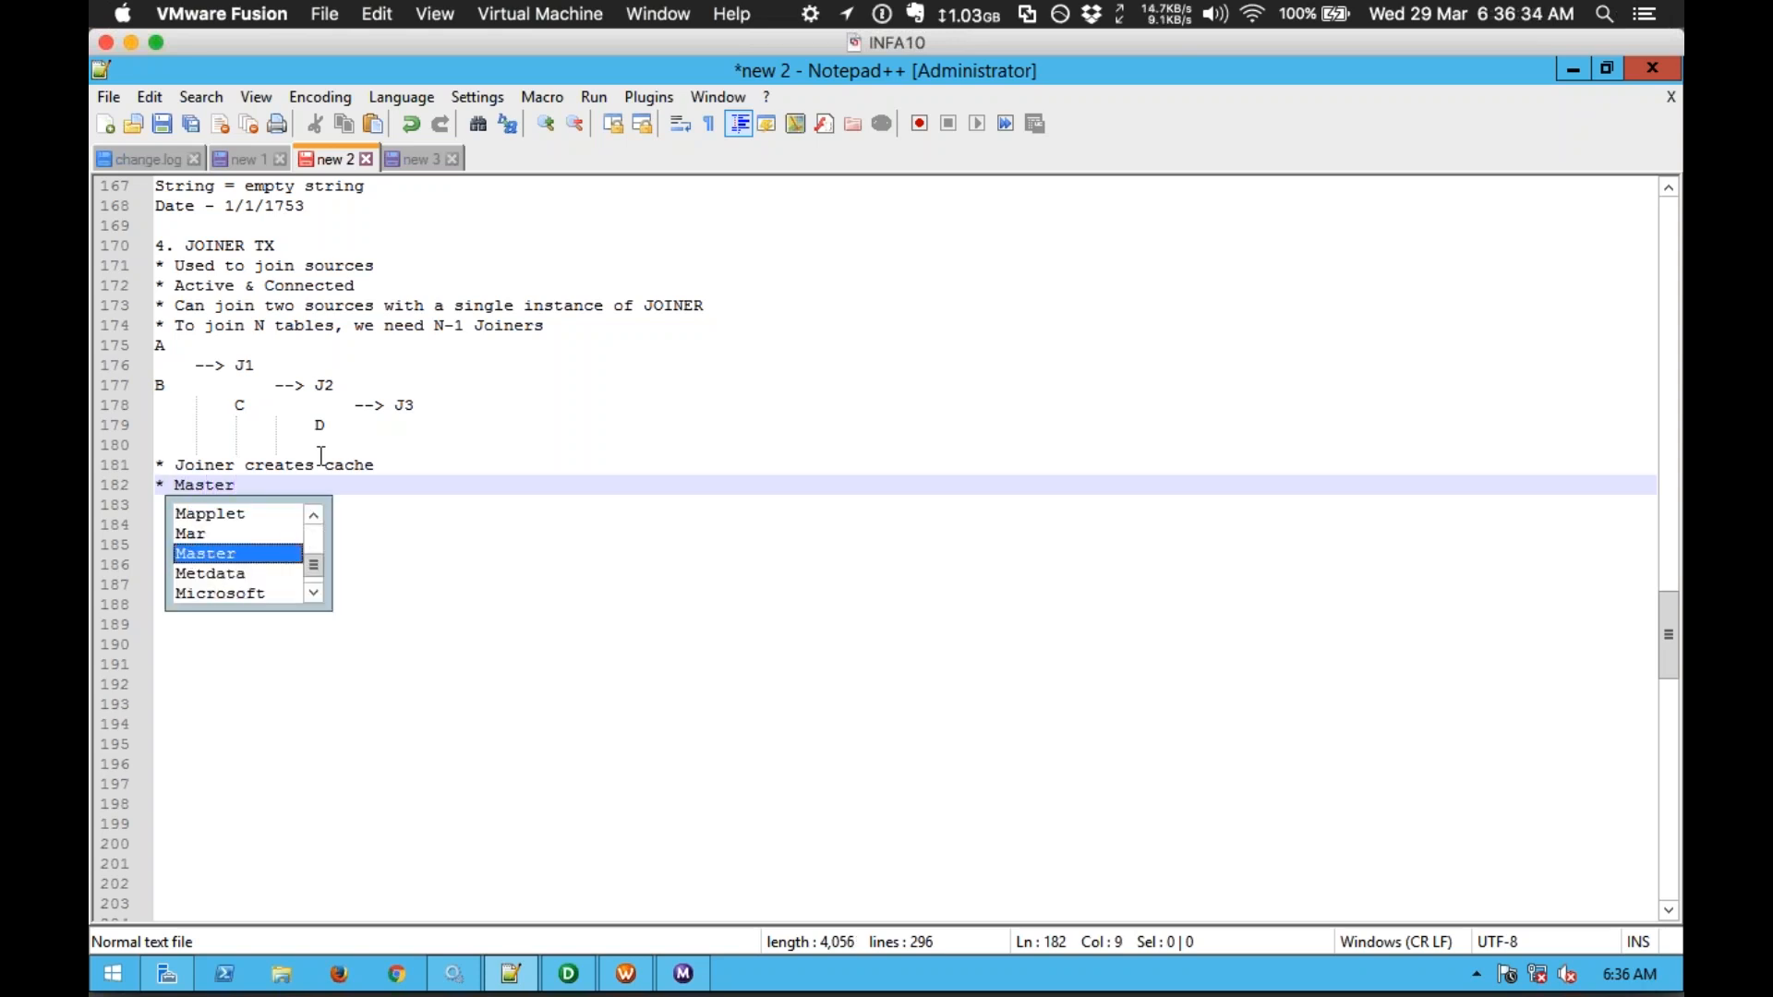
type(" & Detail")
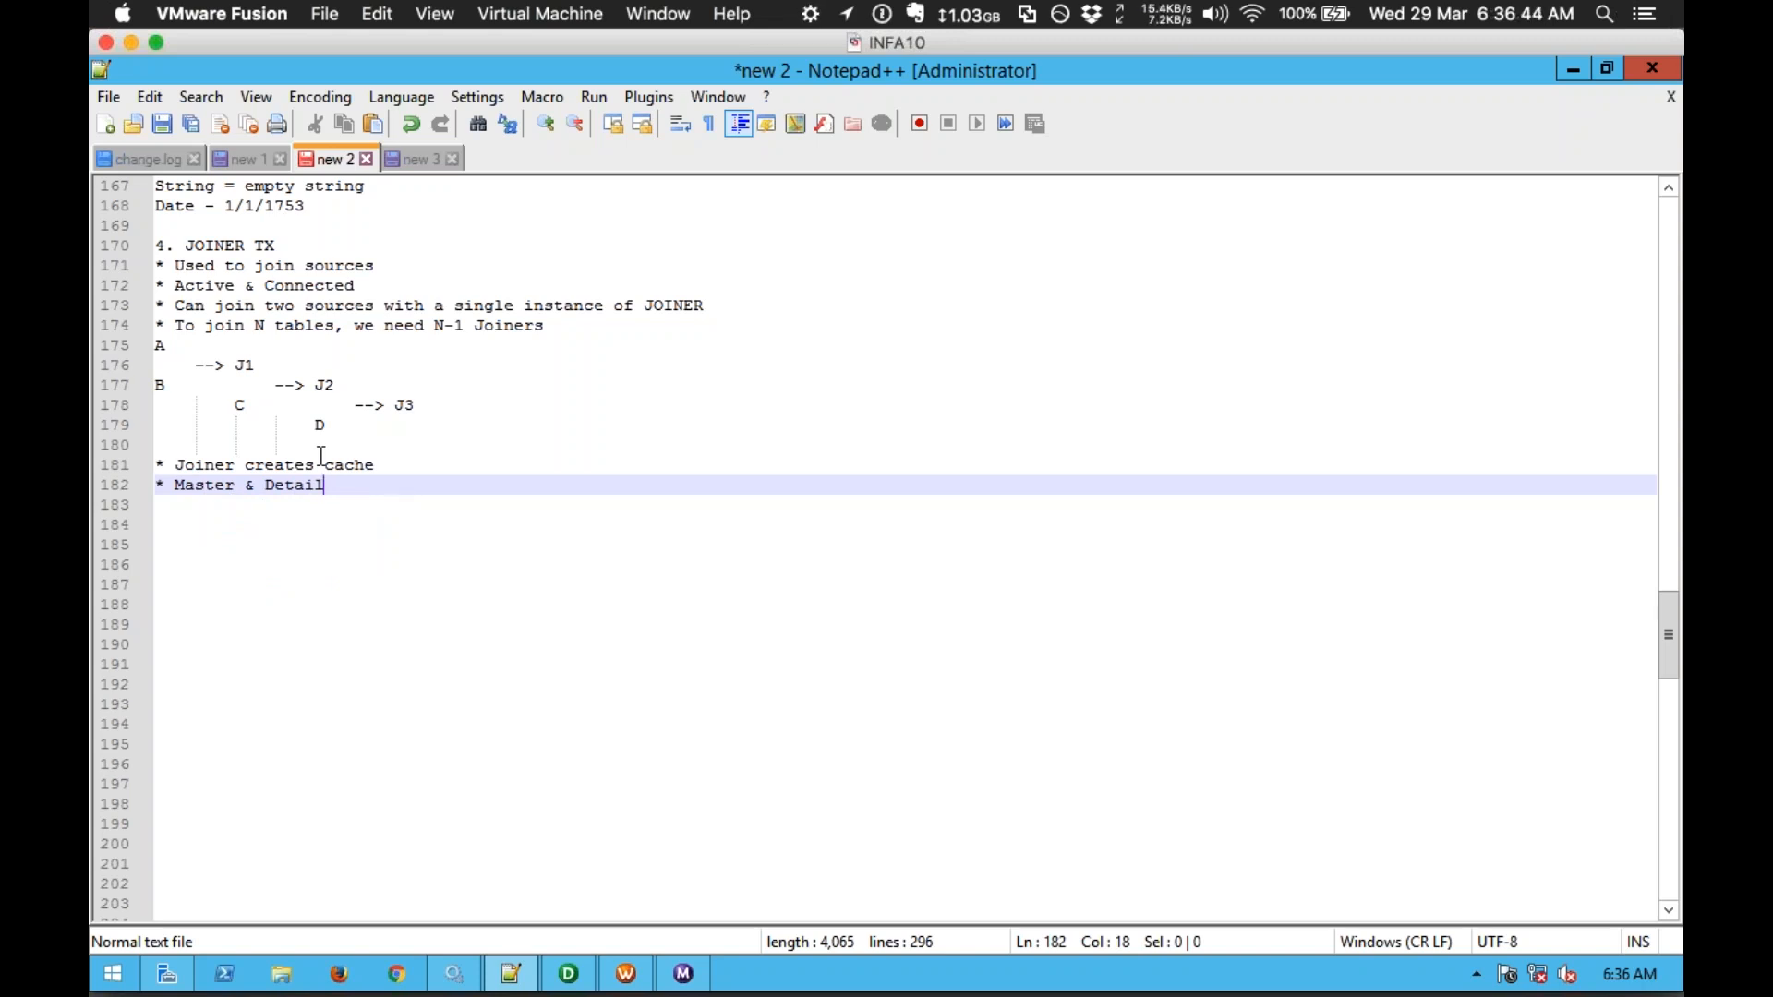
key("Return")
type("*")
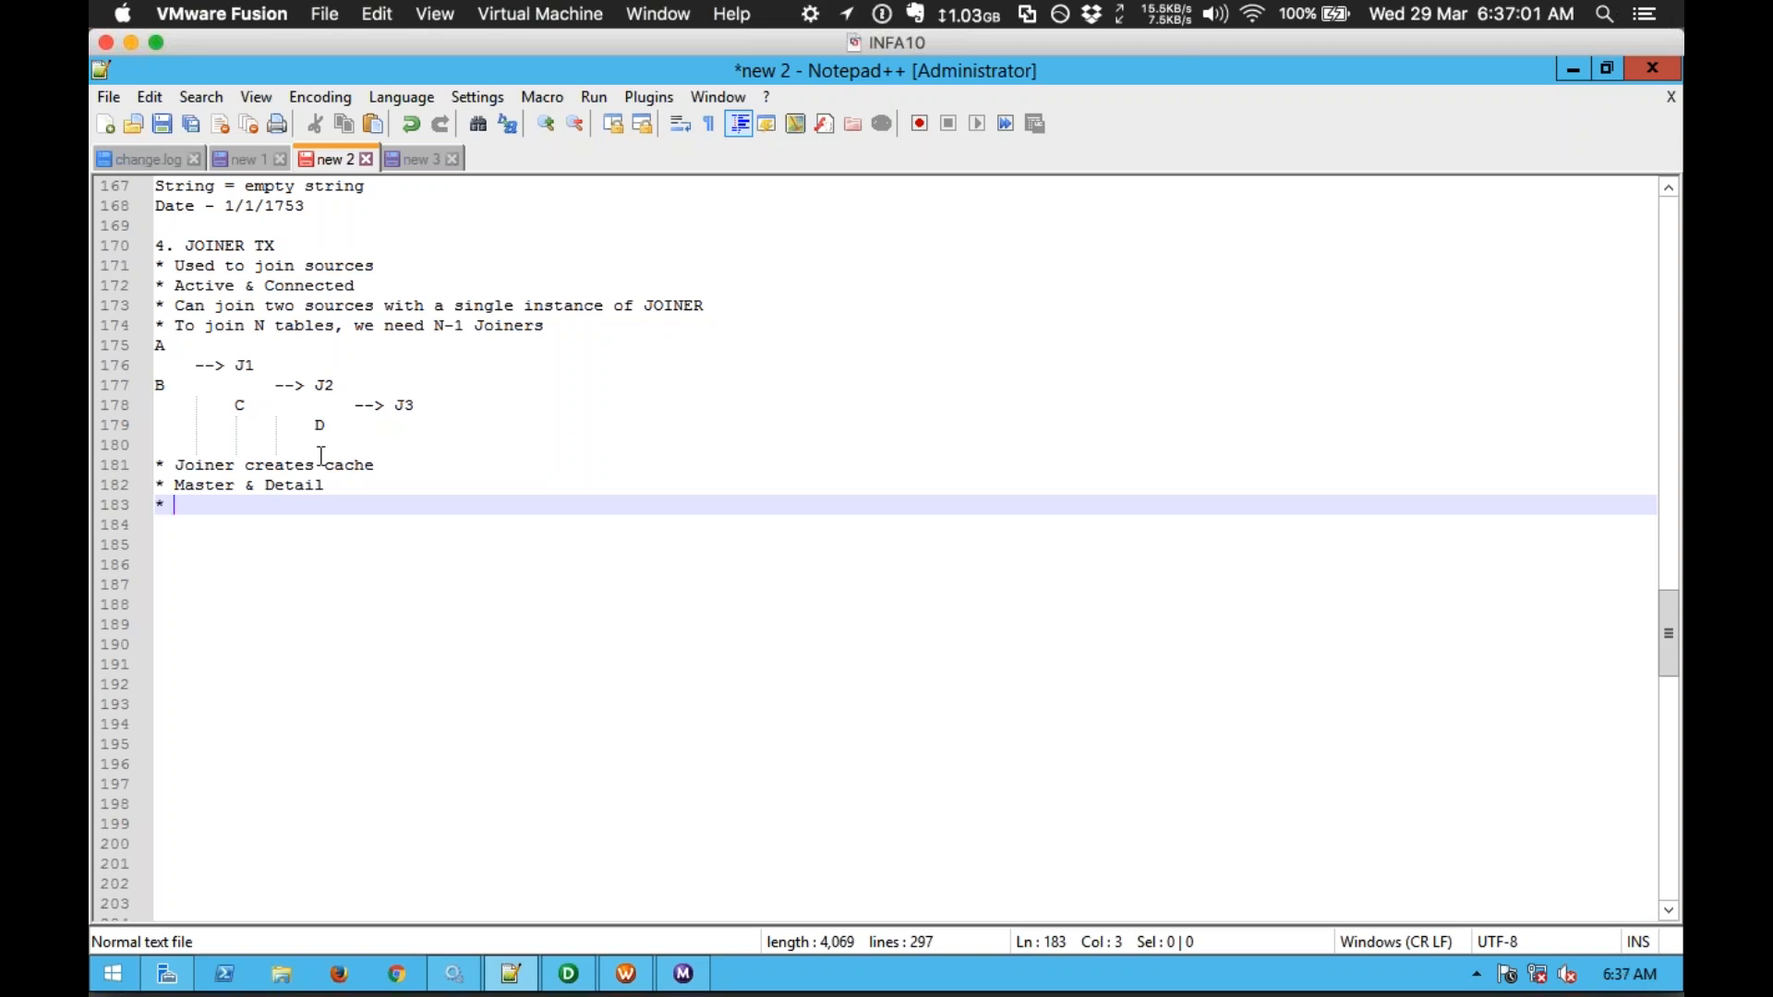
type("Mas")
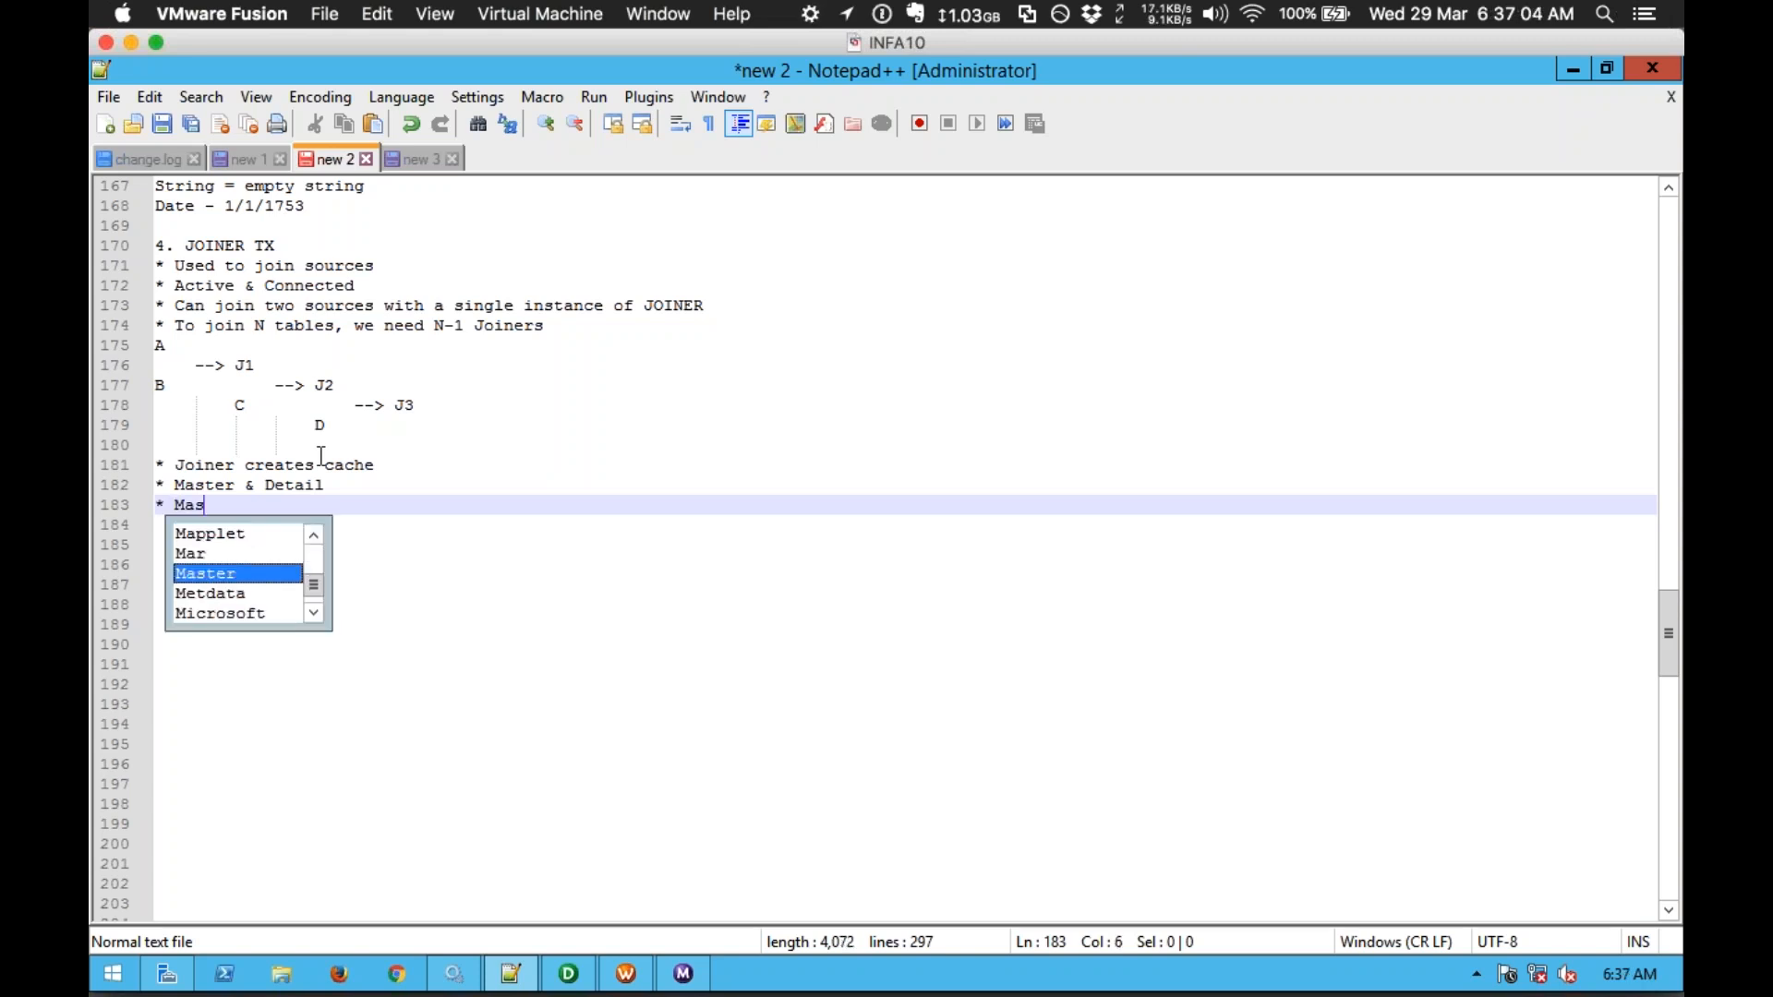
type("ter - data is cached")
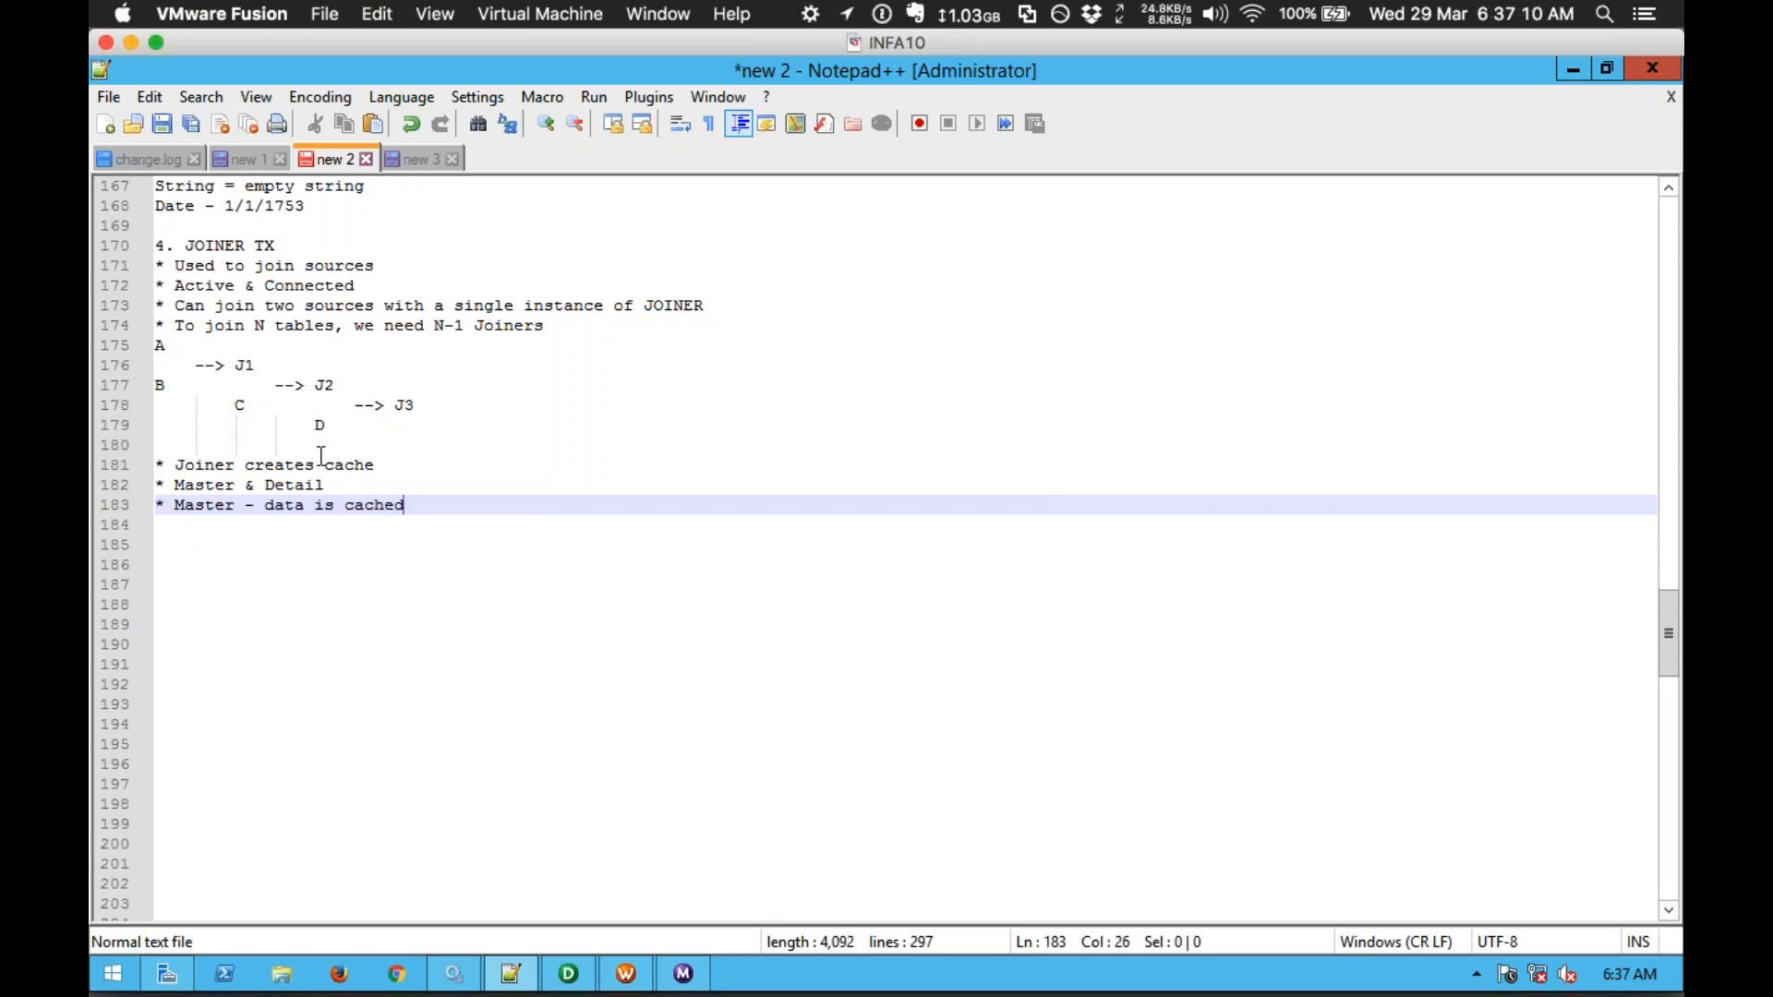
type(", Detail - data is sequentially processed")
key("Return")
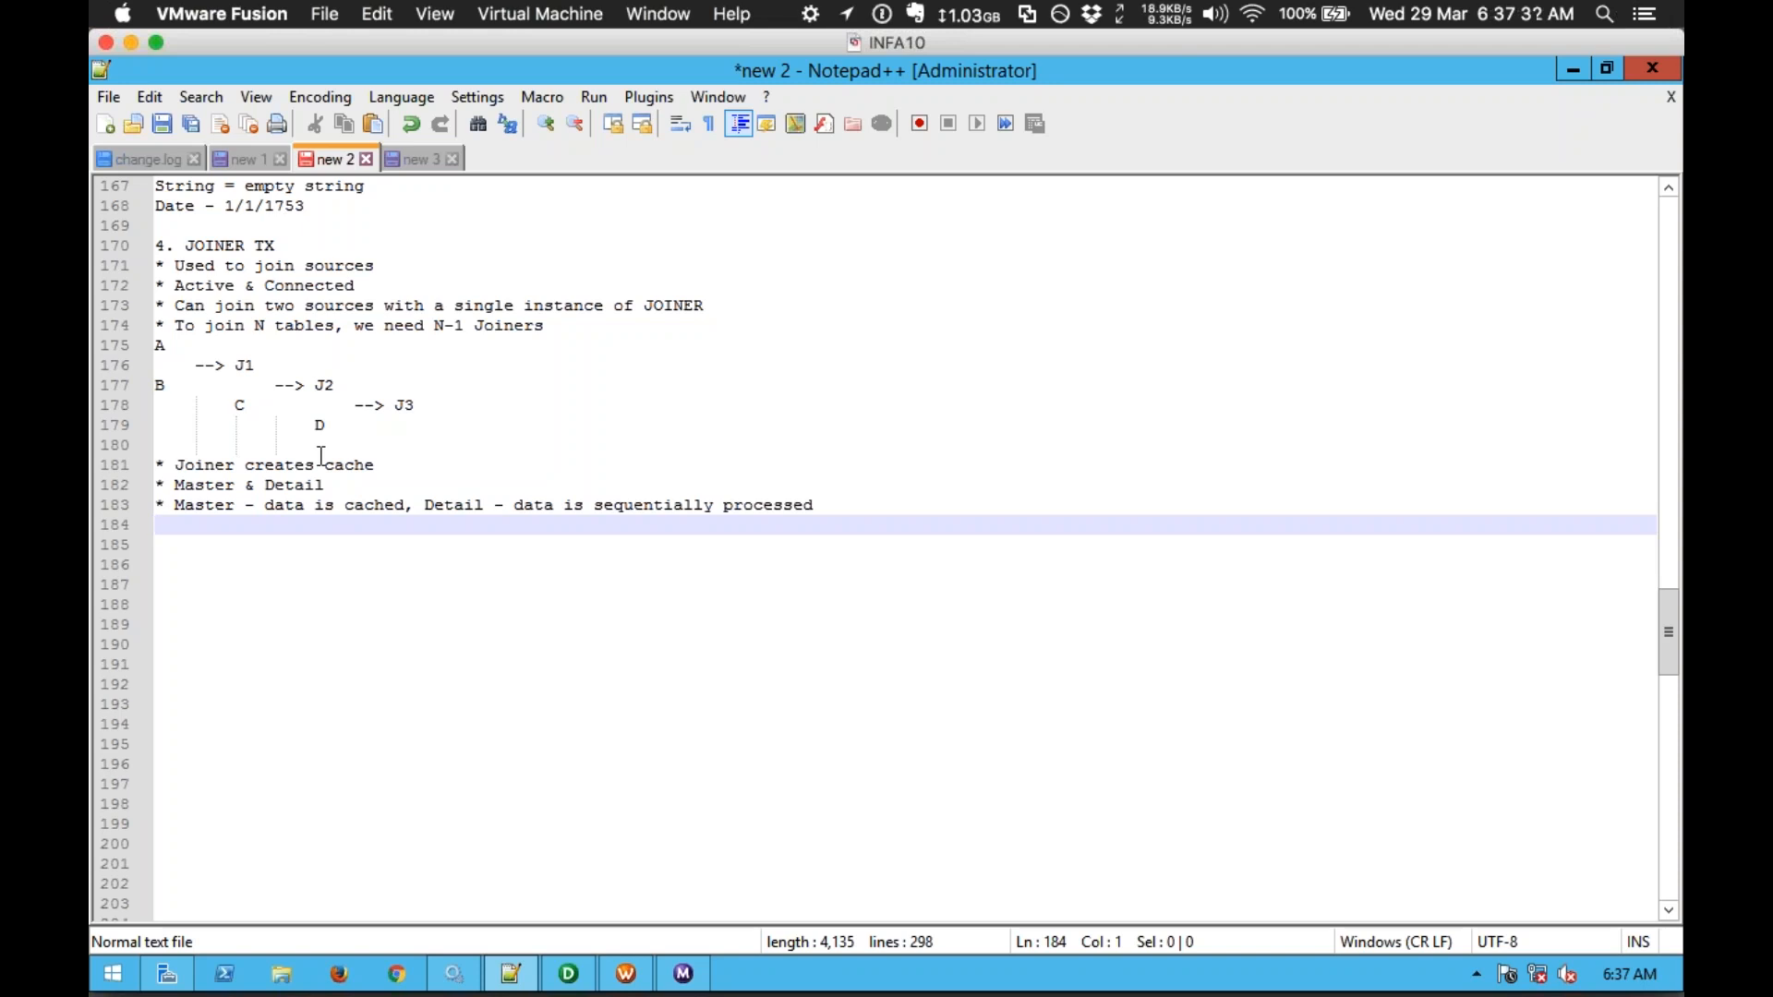
Step: Note the example table sizes T1: 100 rows and T2: 10 rows
type("T1:")
key("Return")
type("T2:")
key("Up")
type("100 rows")
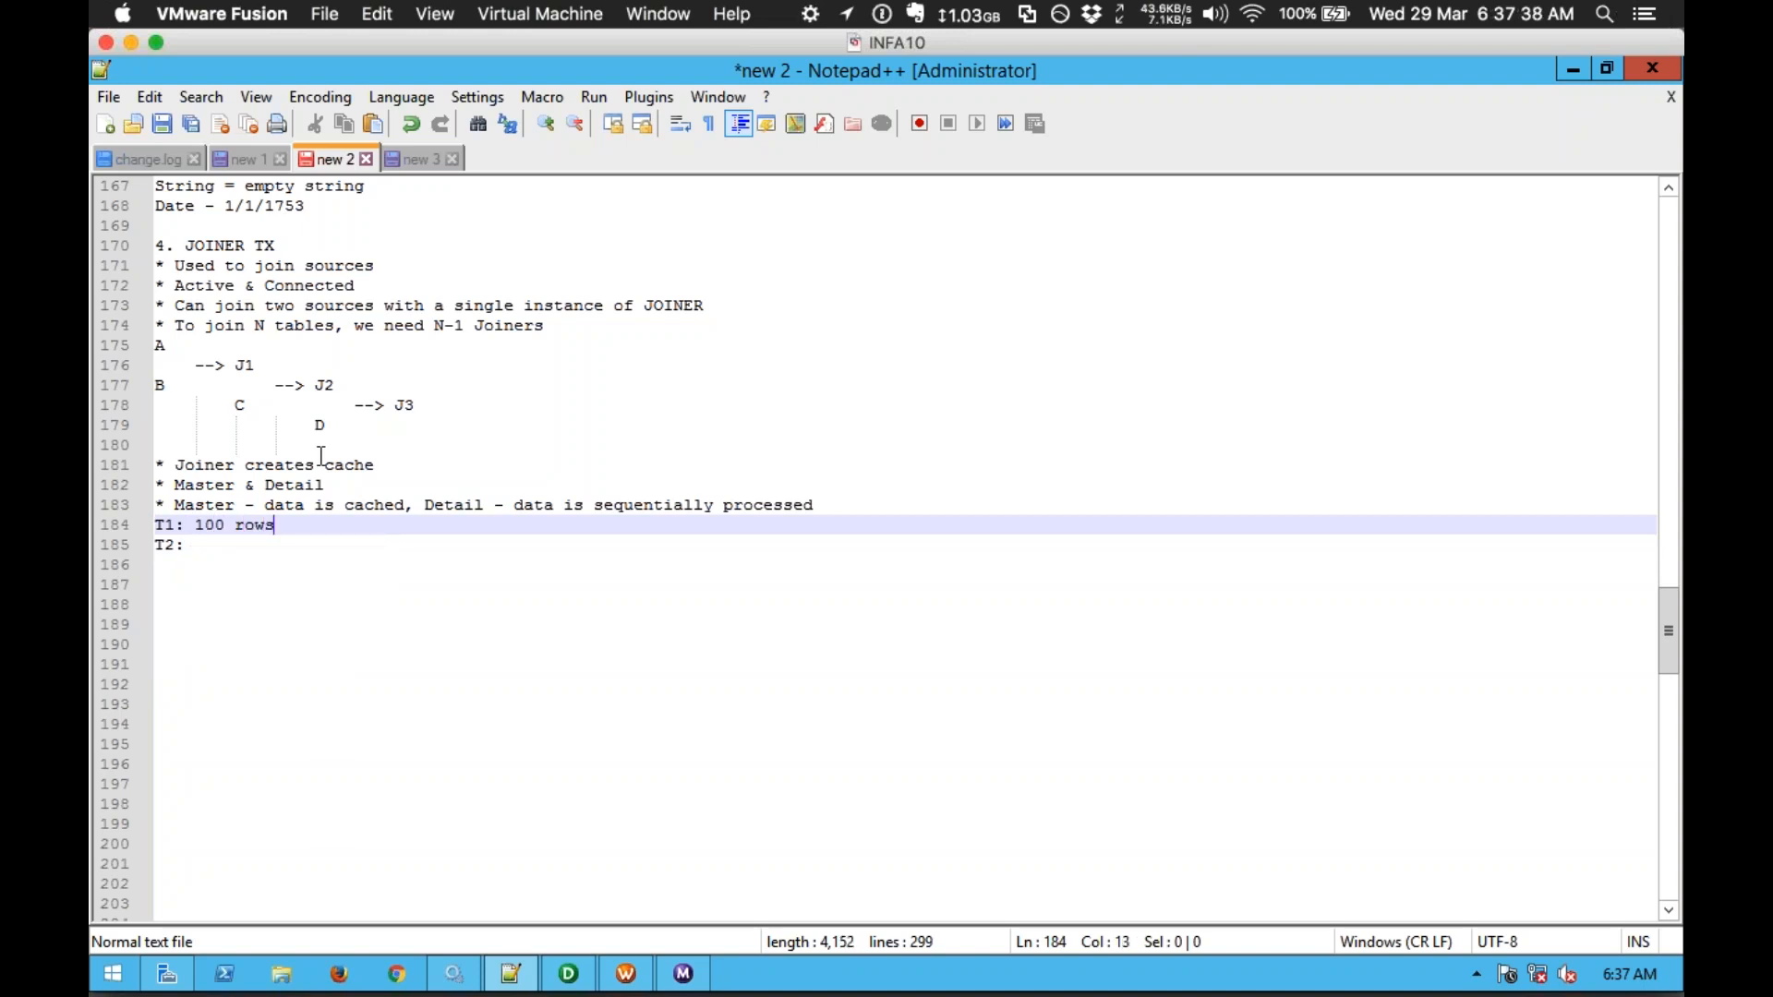
key("Down")
type("10 r")
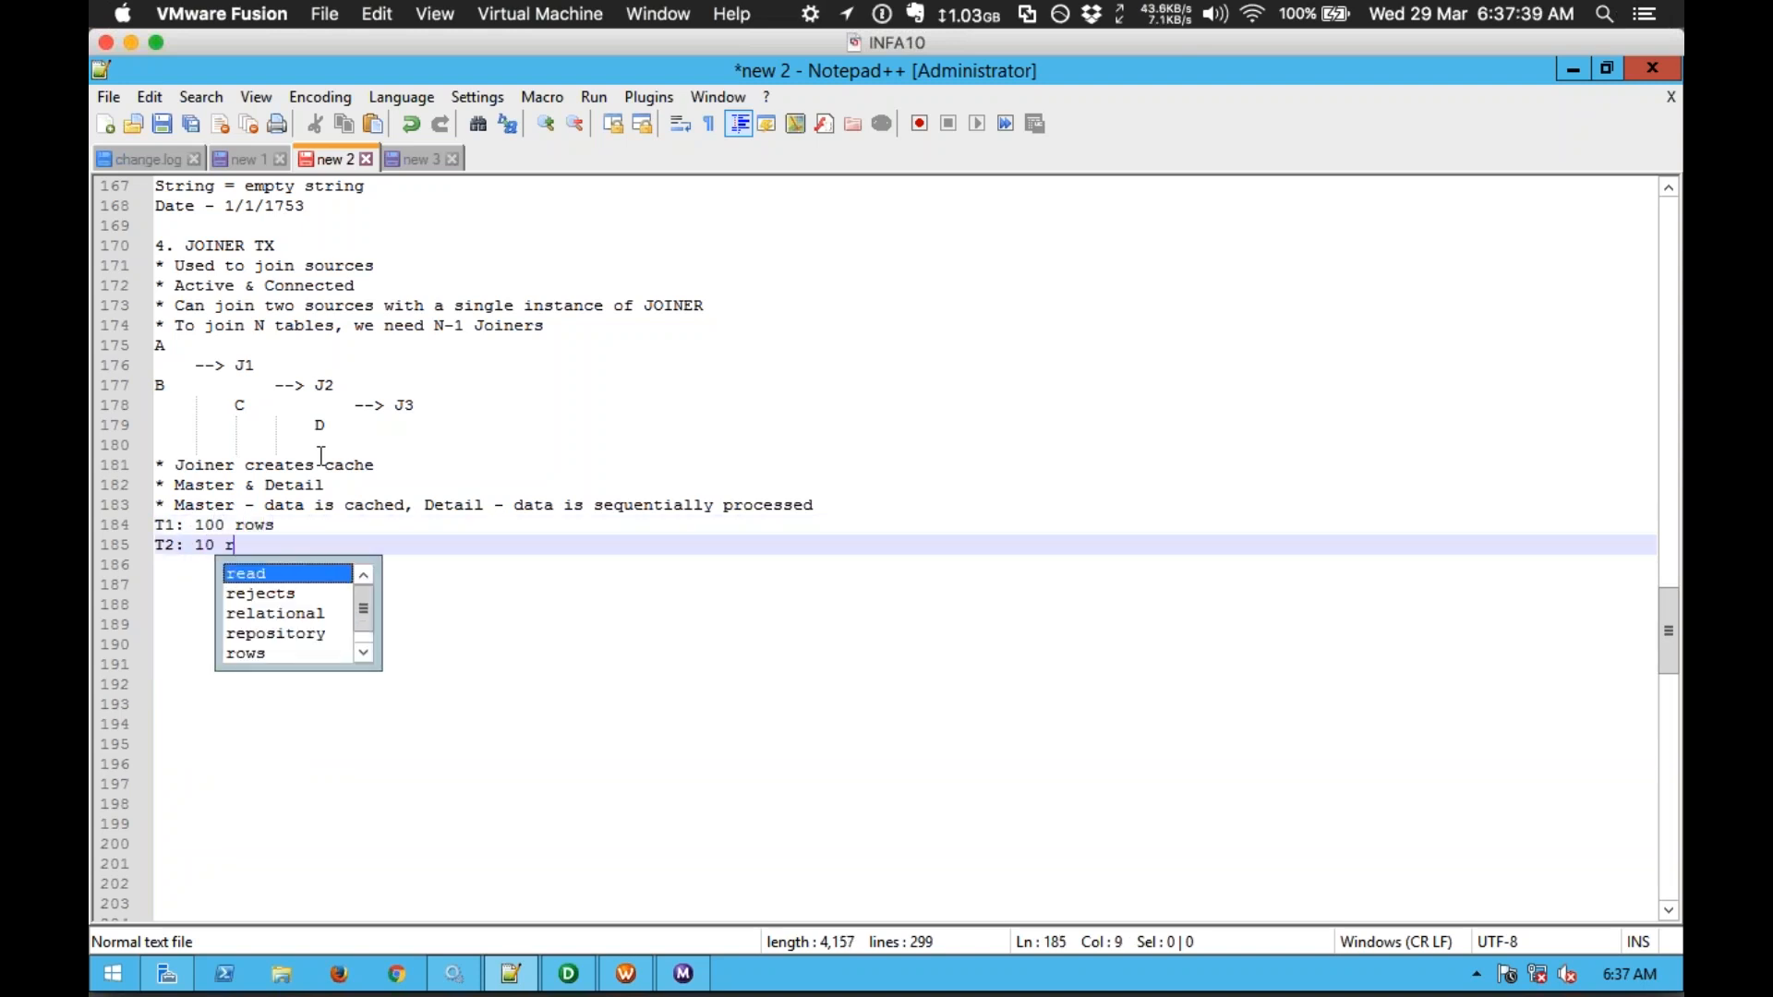
type("ows")
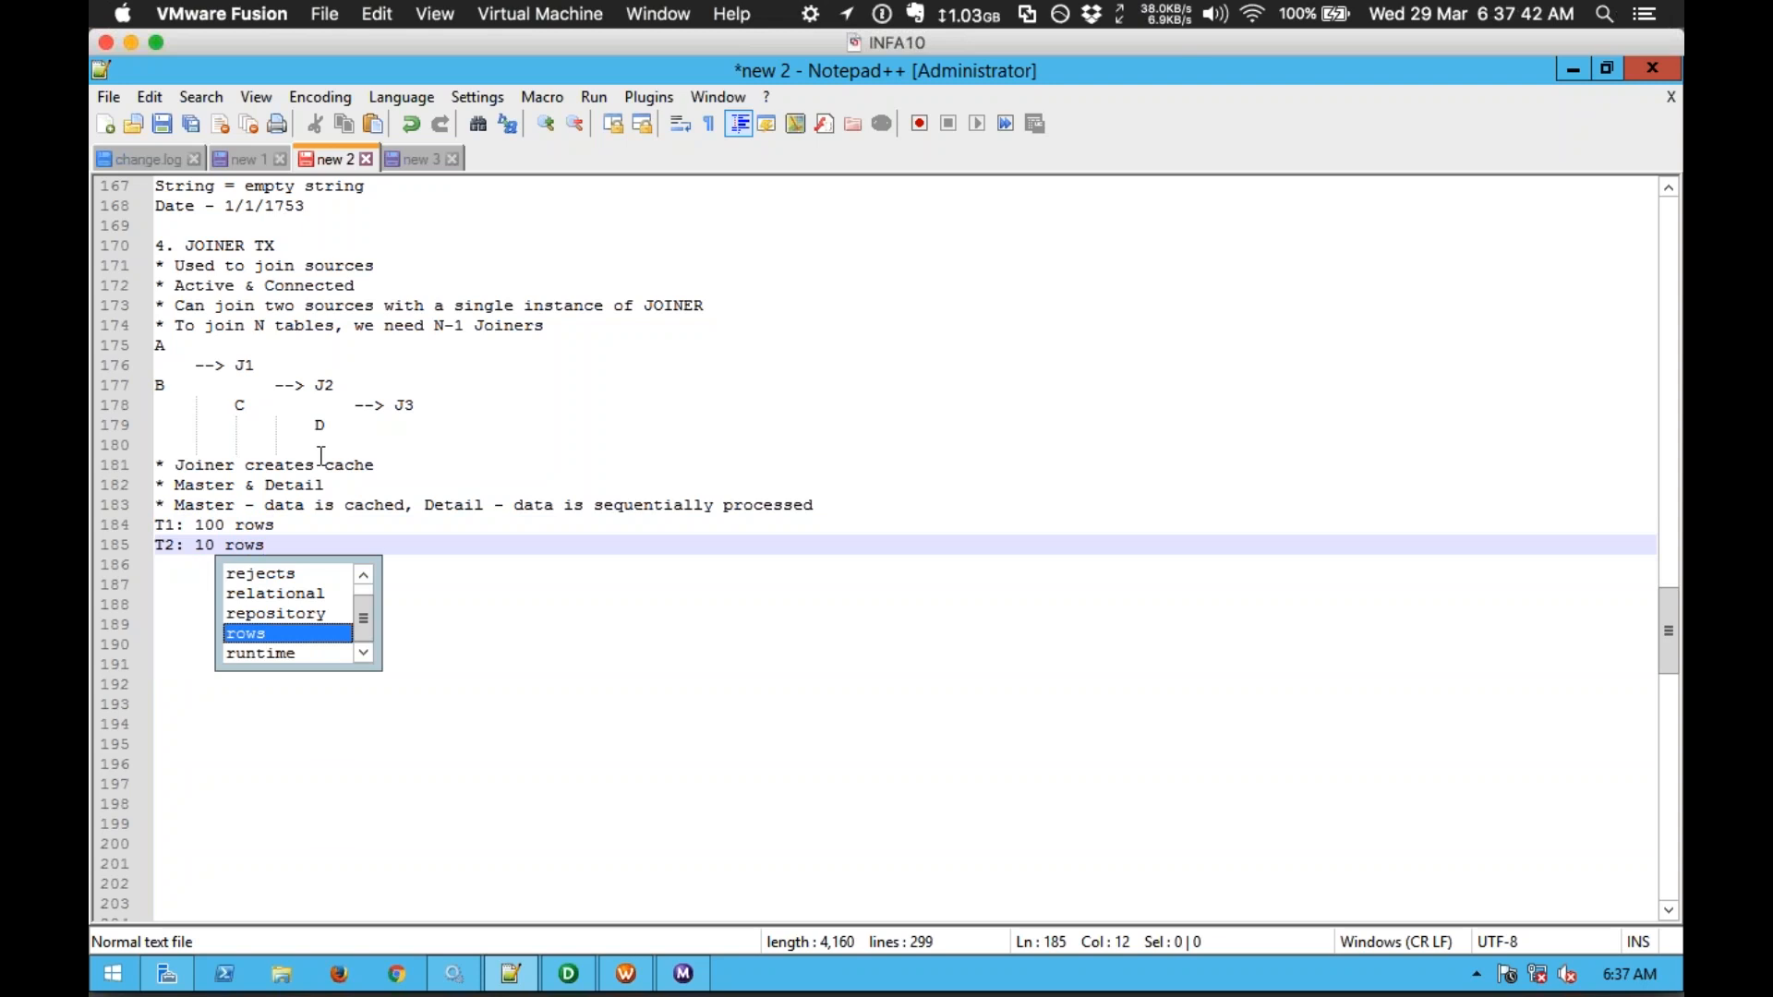
key("Return")
key("Return")
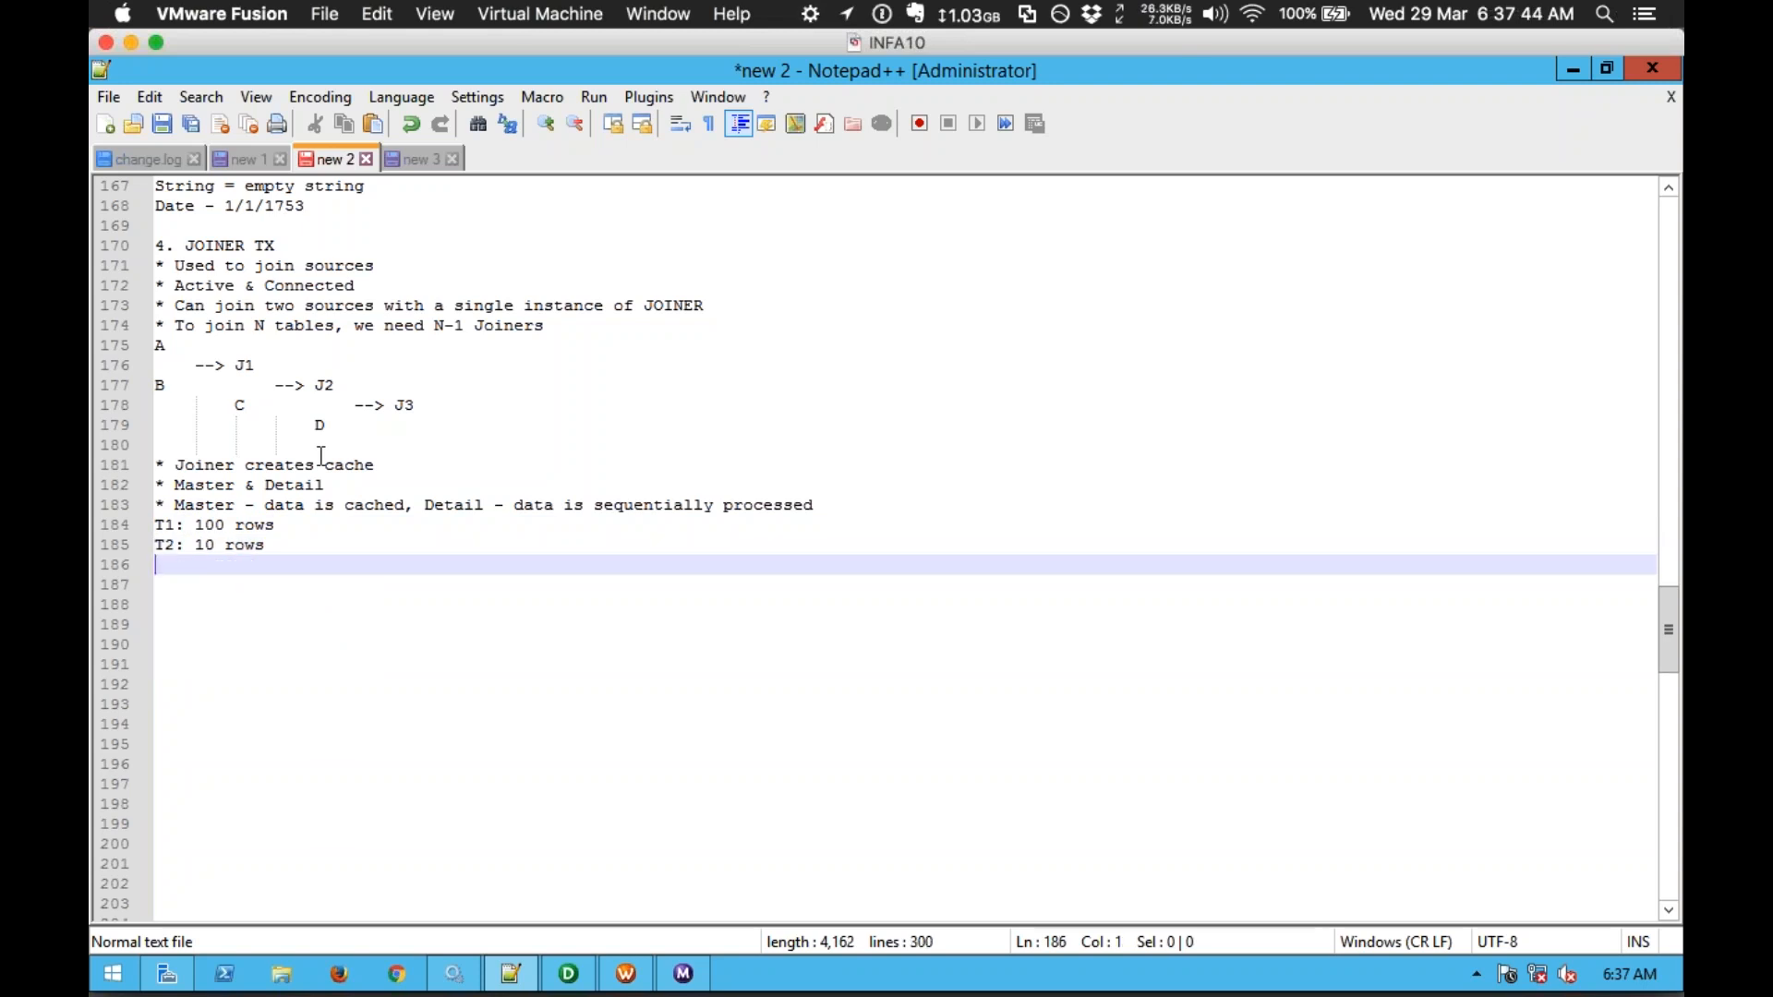
Step: Add Case-1 (T1 as M, T2 as D) costing 10 Mins, 10 MB, and Case-2 (T1 as D, T2 as M)
type("Case-1: T")
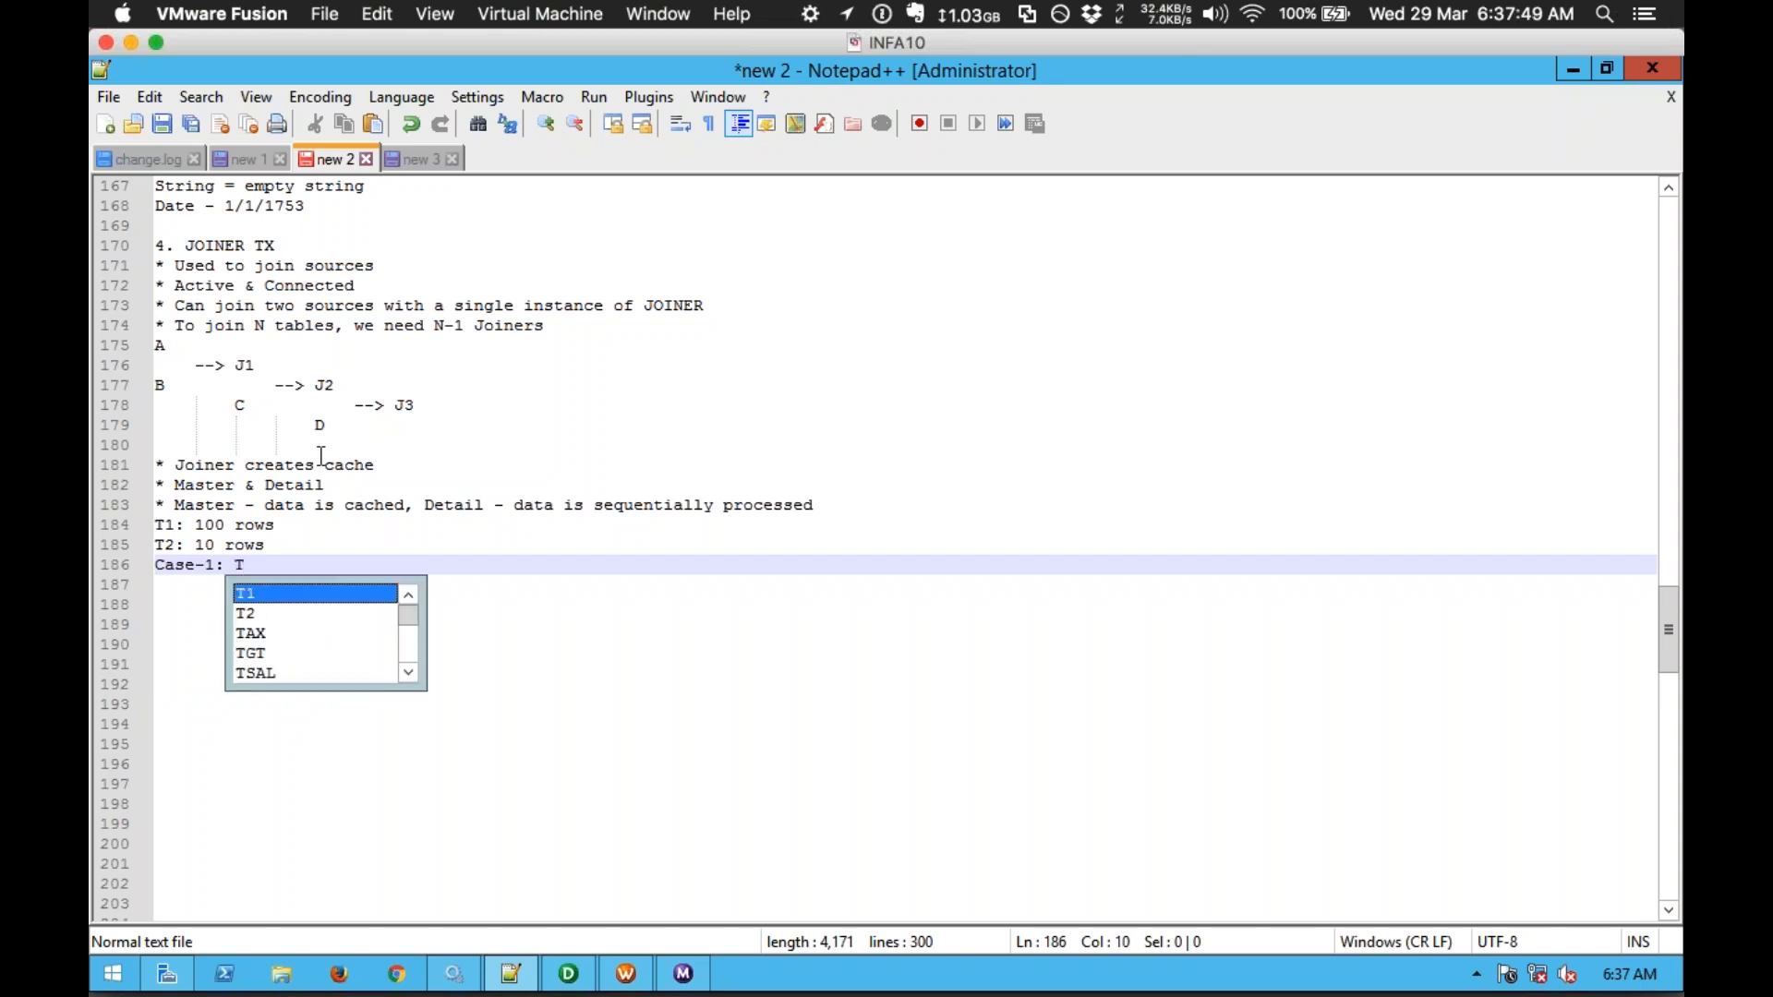
type("1 as M,")
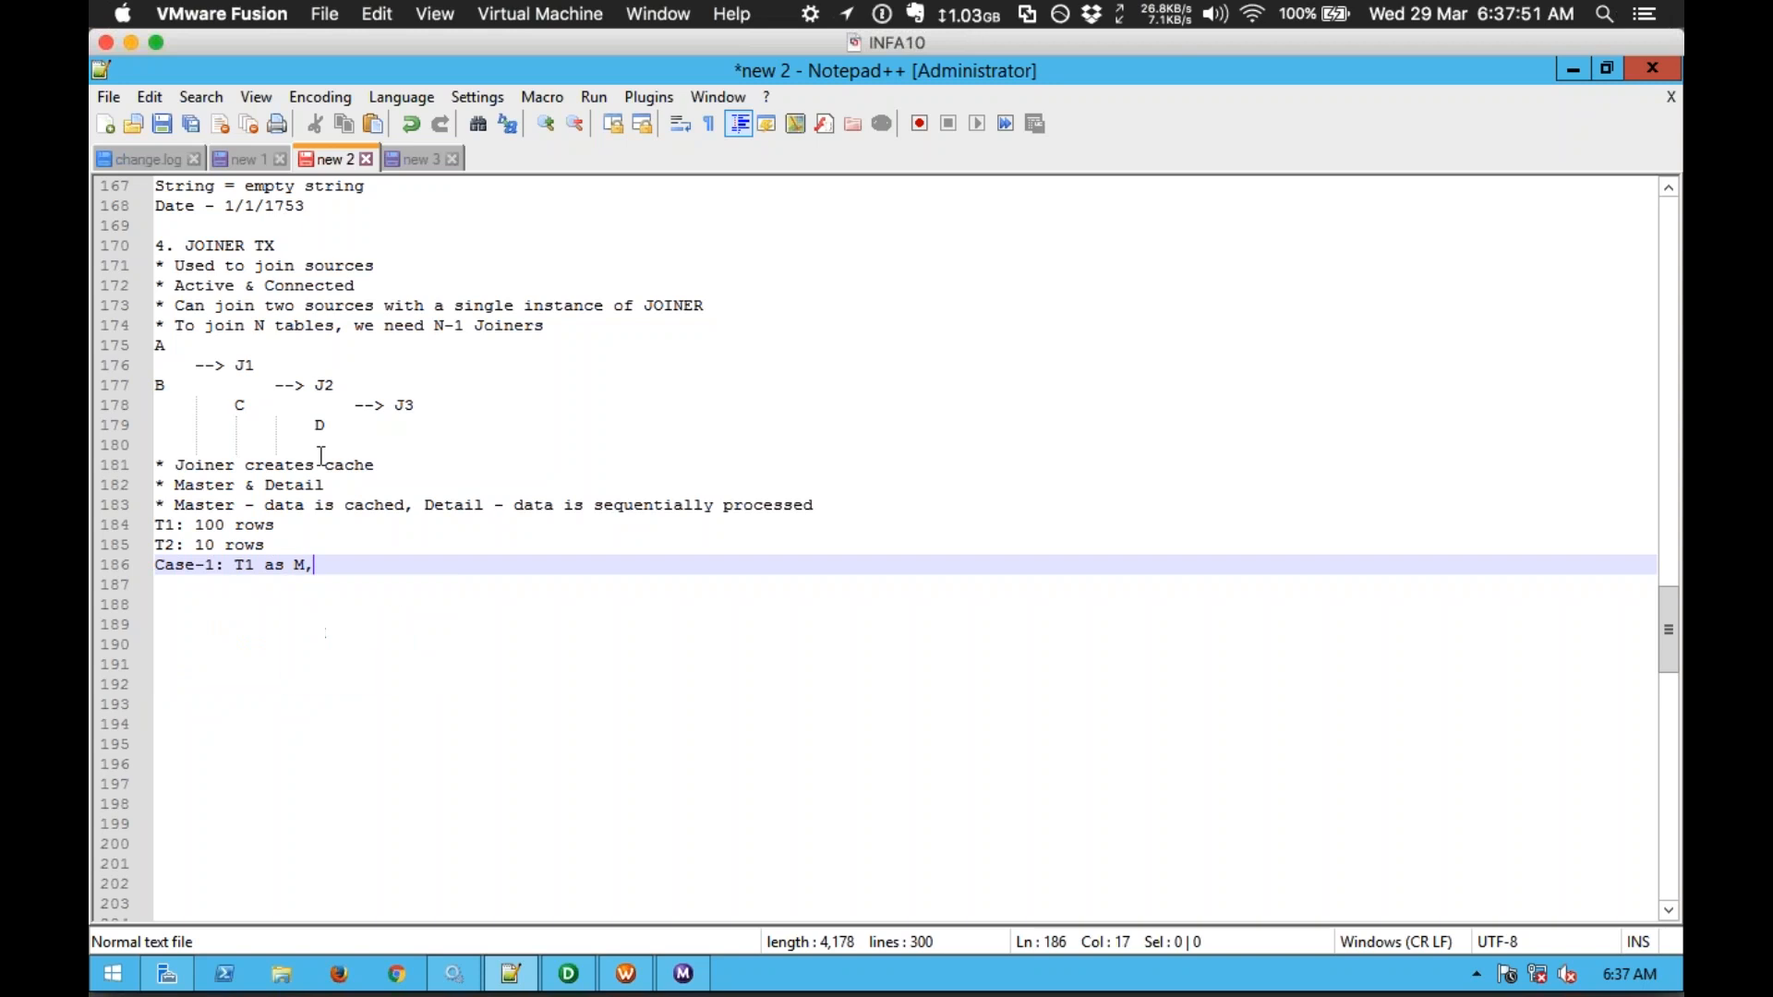
type(" T2 as D")
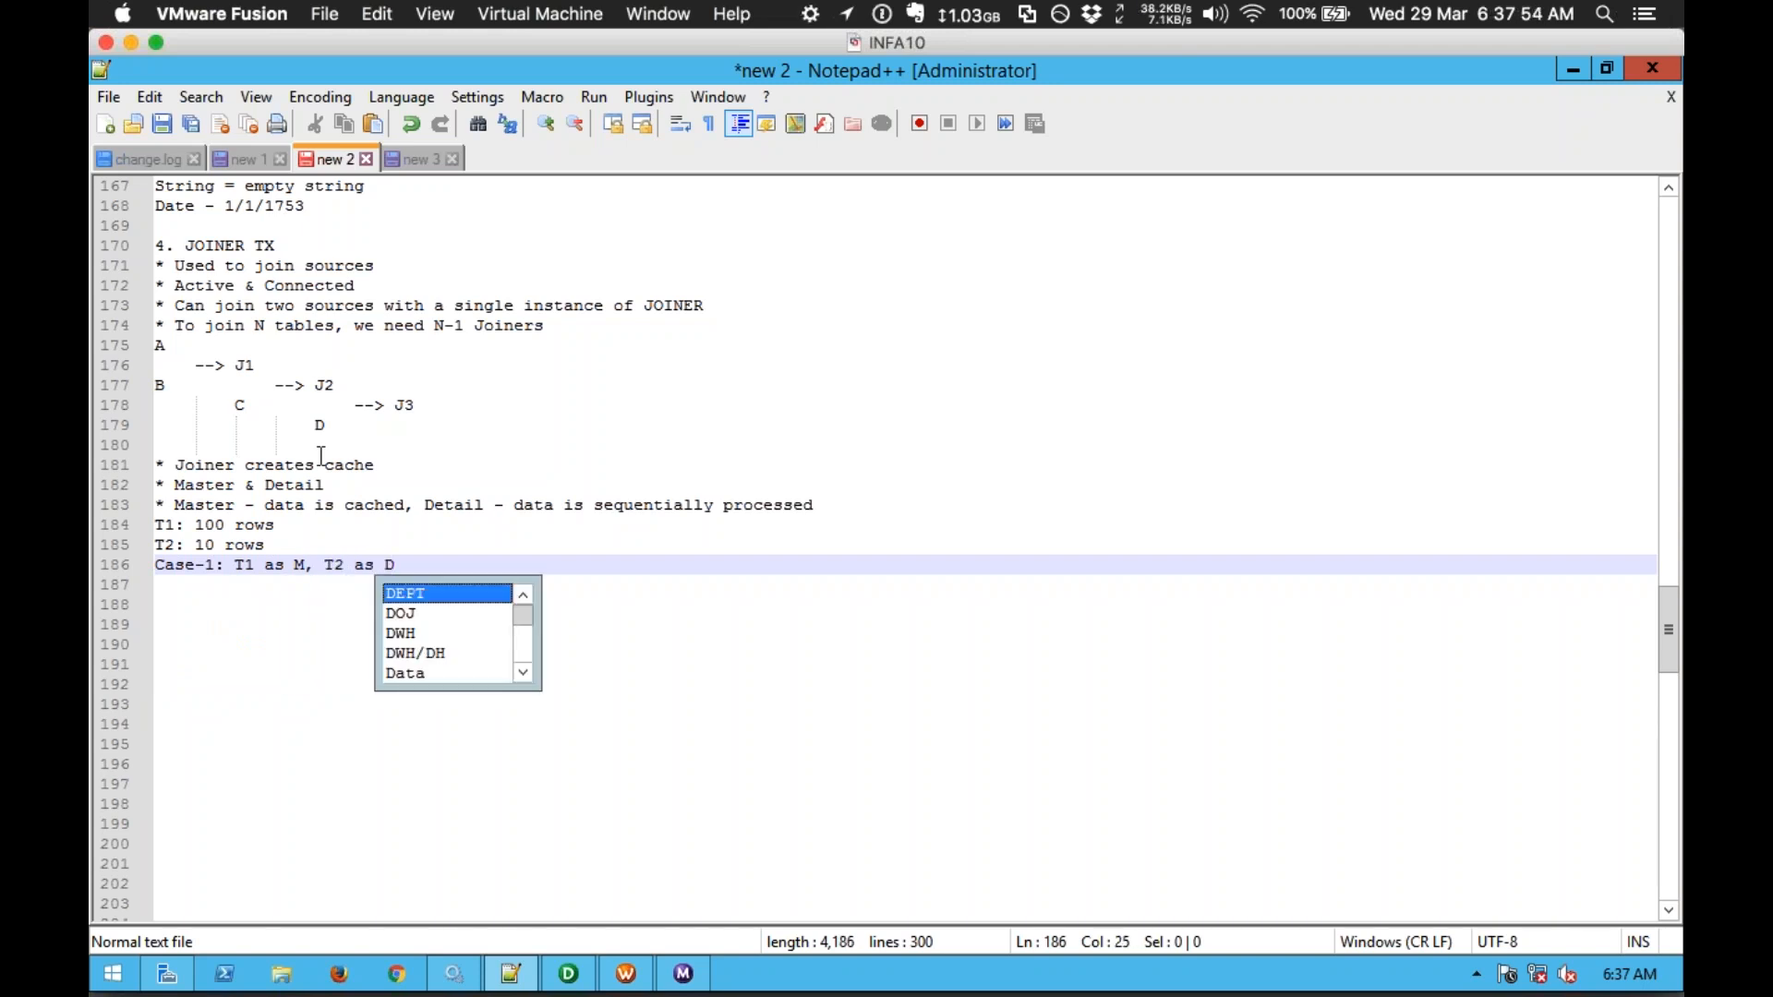
key("Return")
key("Return")
key("Return")
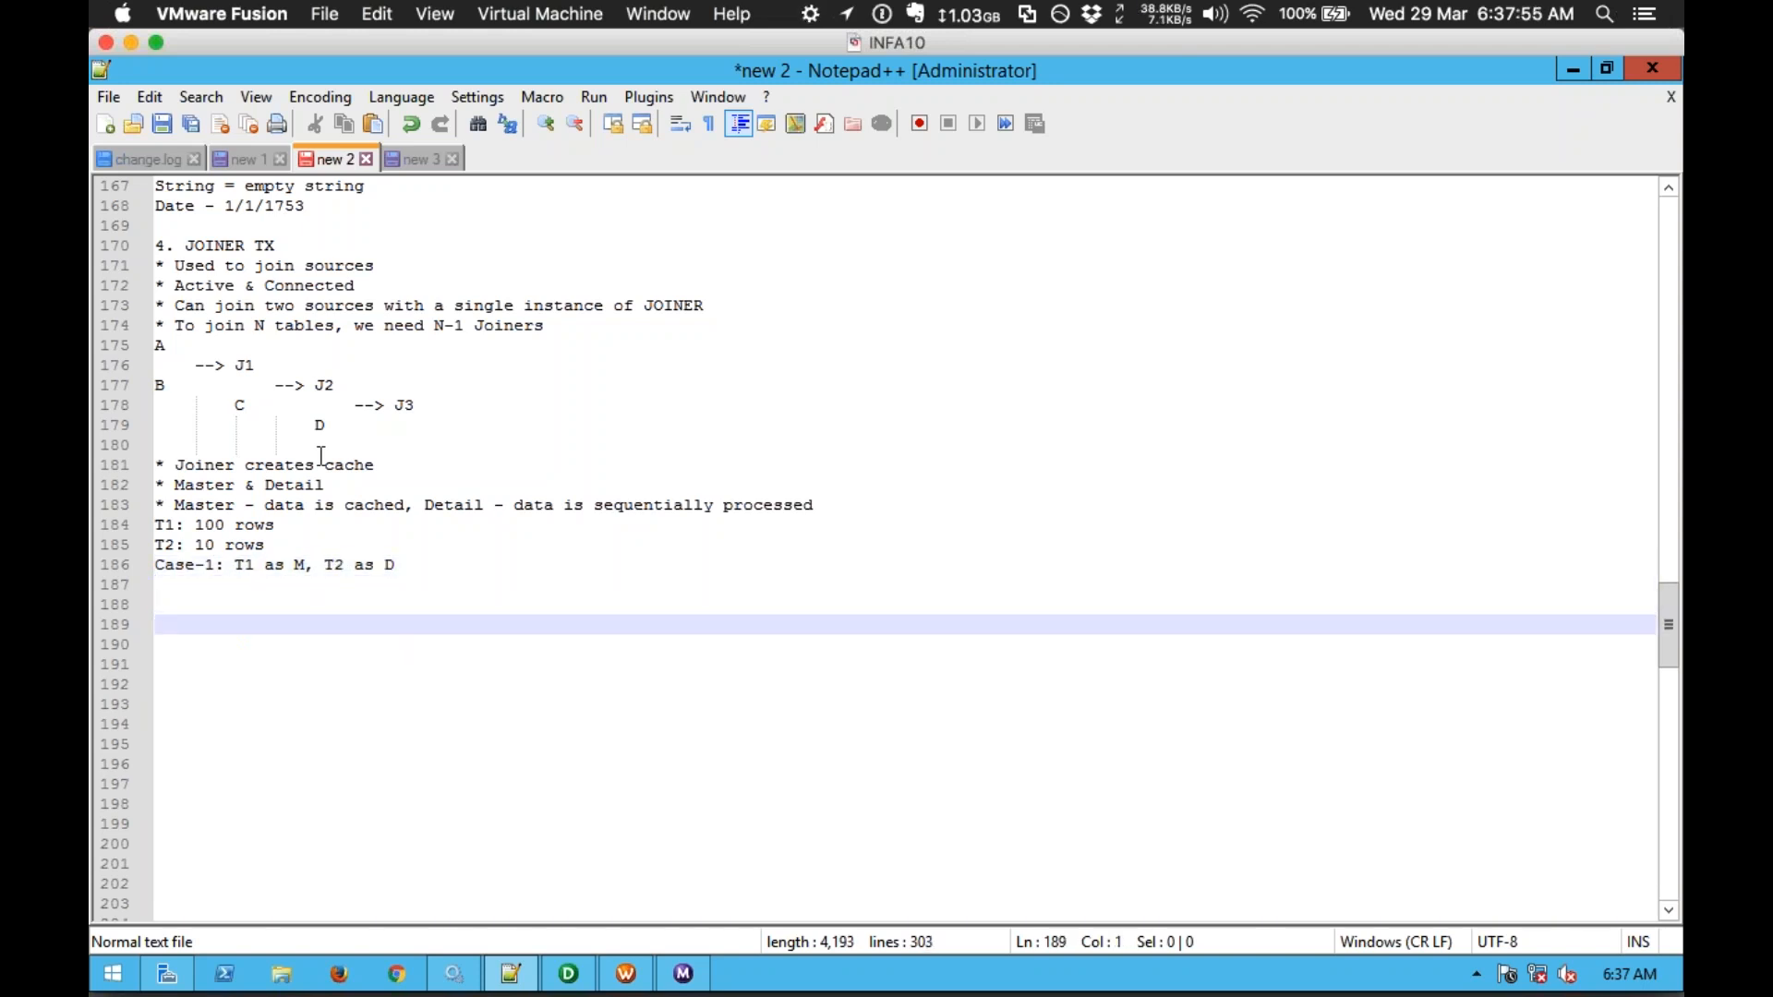
type("Case-2: T1 as D,")
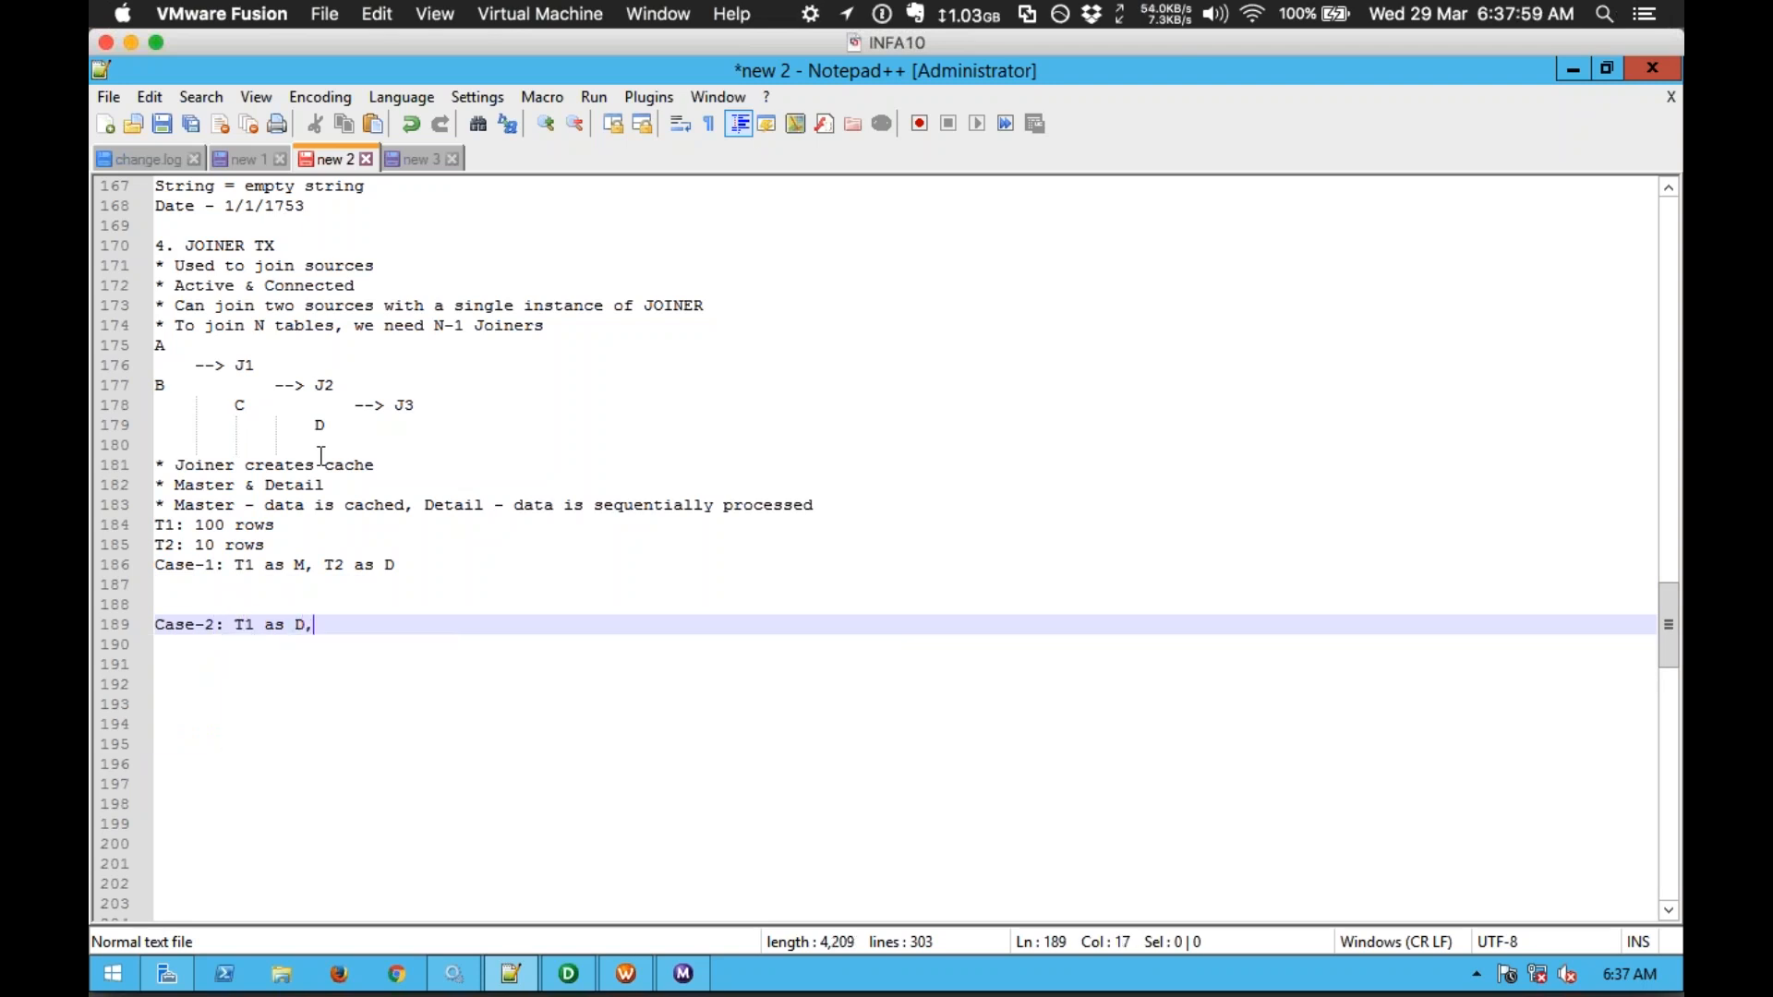
type(" T2 as M")
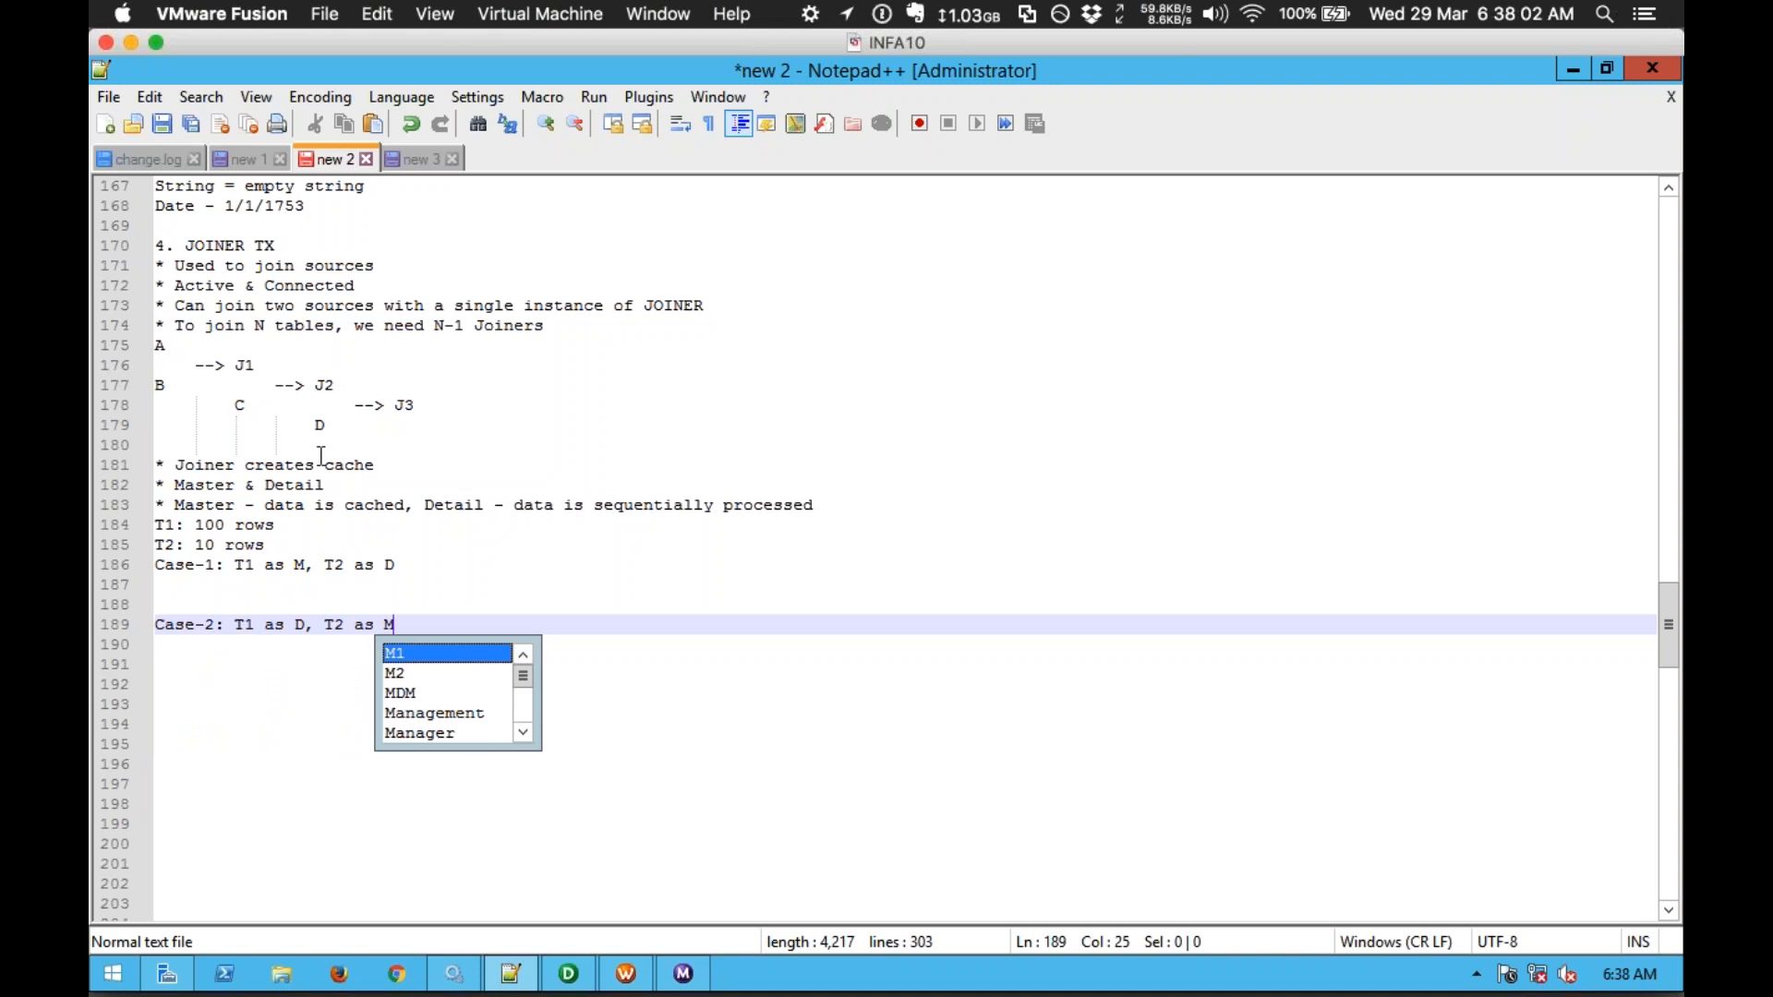
left_click(352, 551)
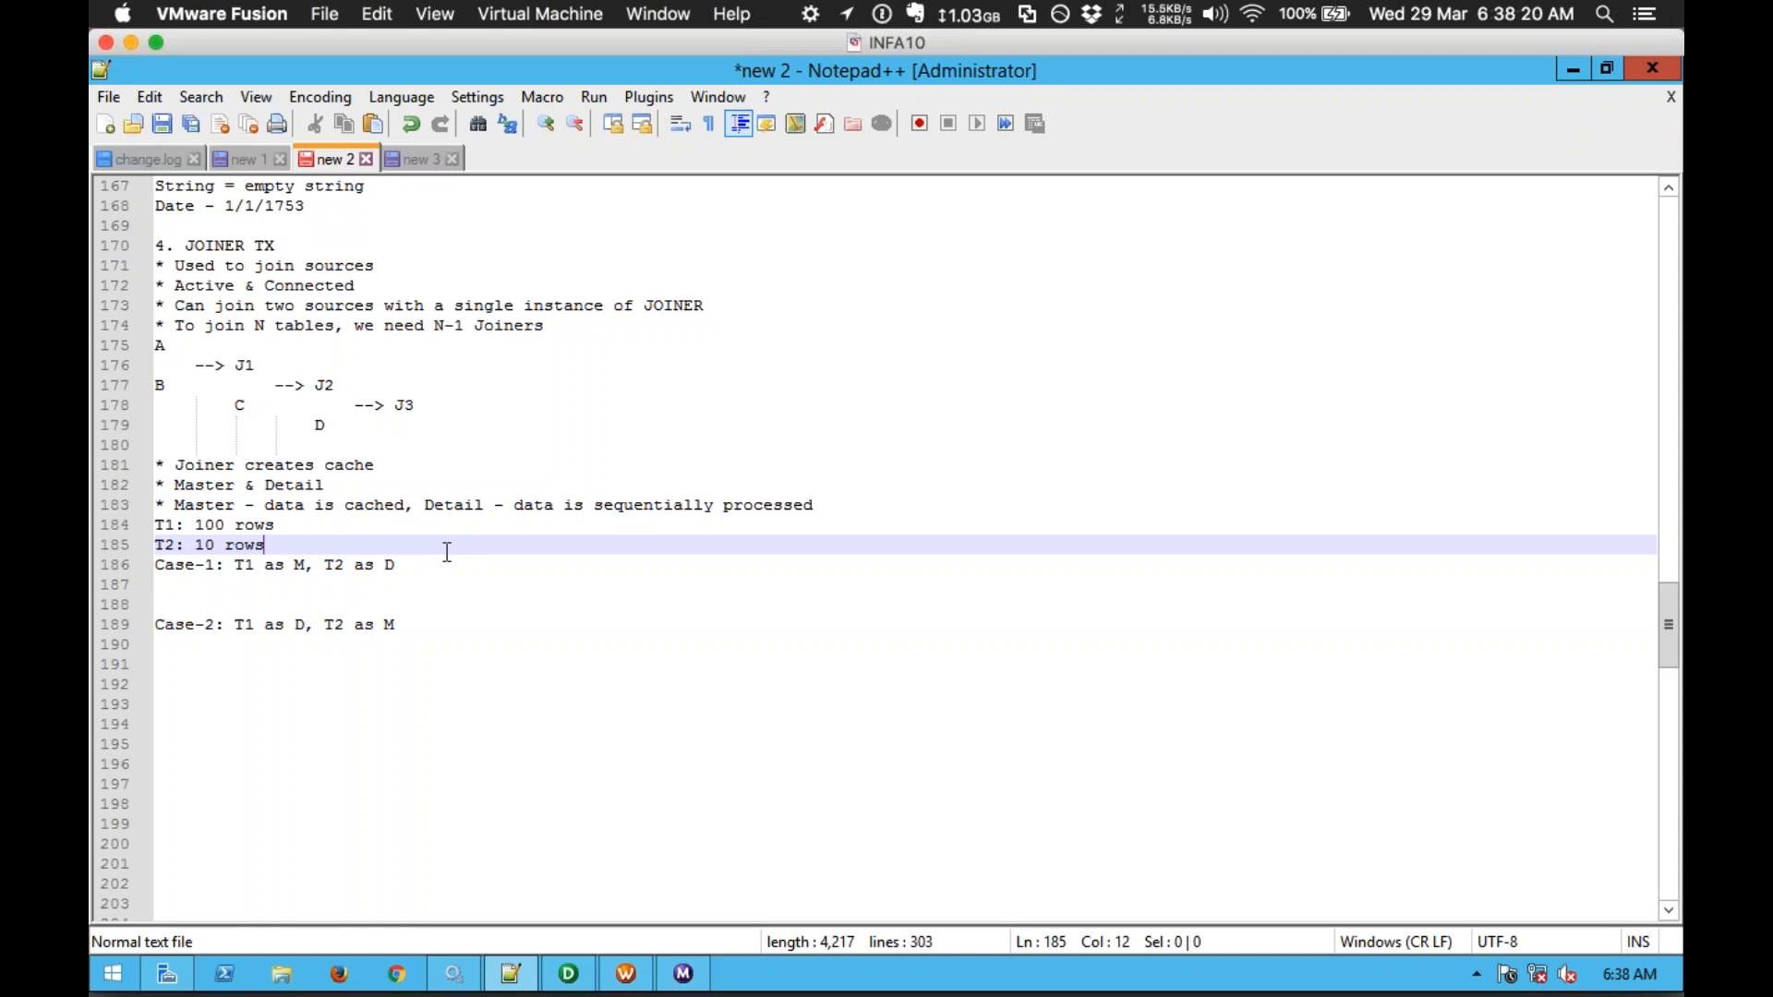
key("Down")
key("Down")
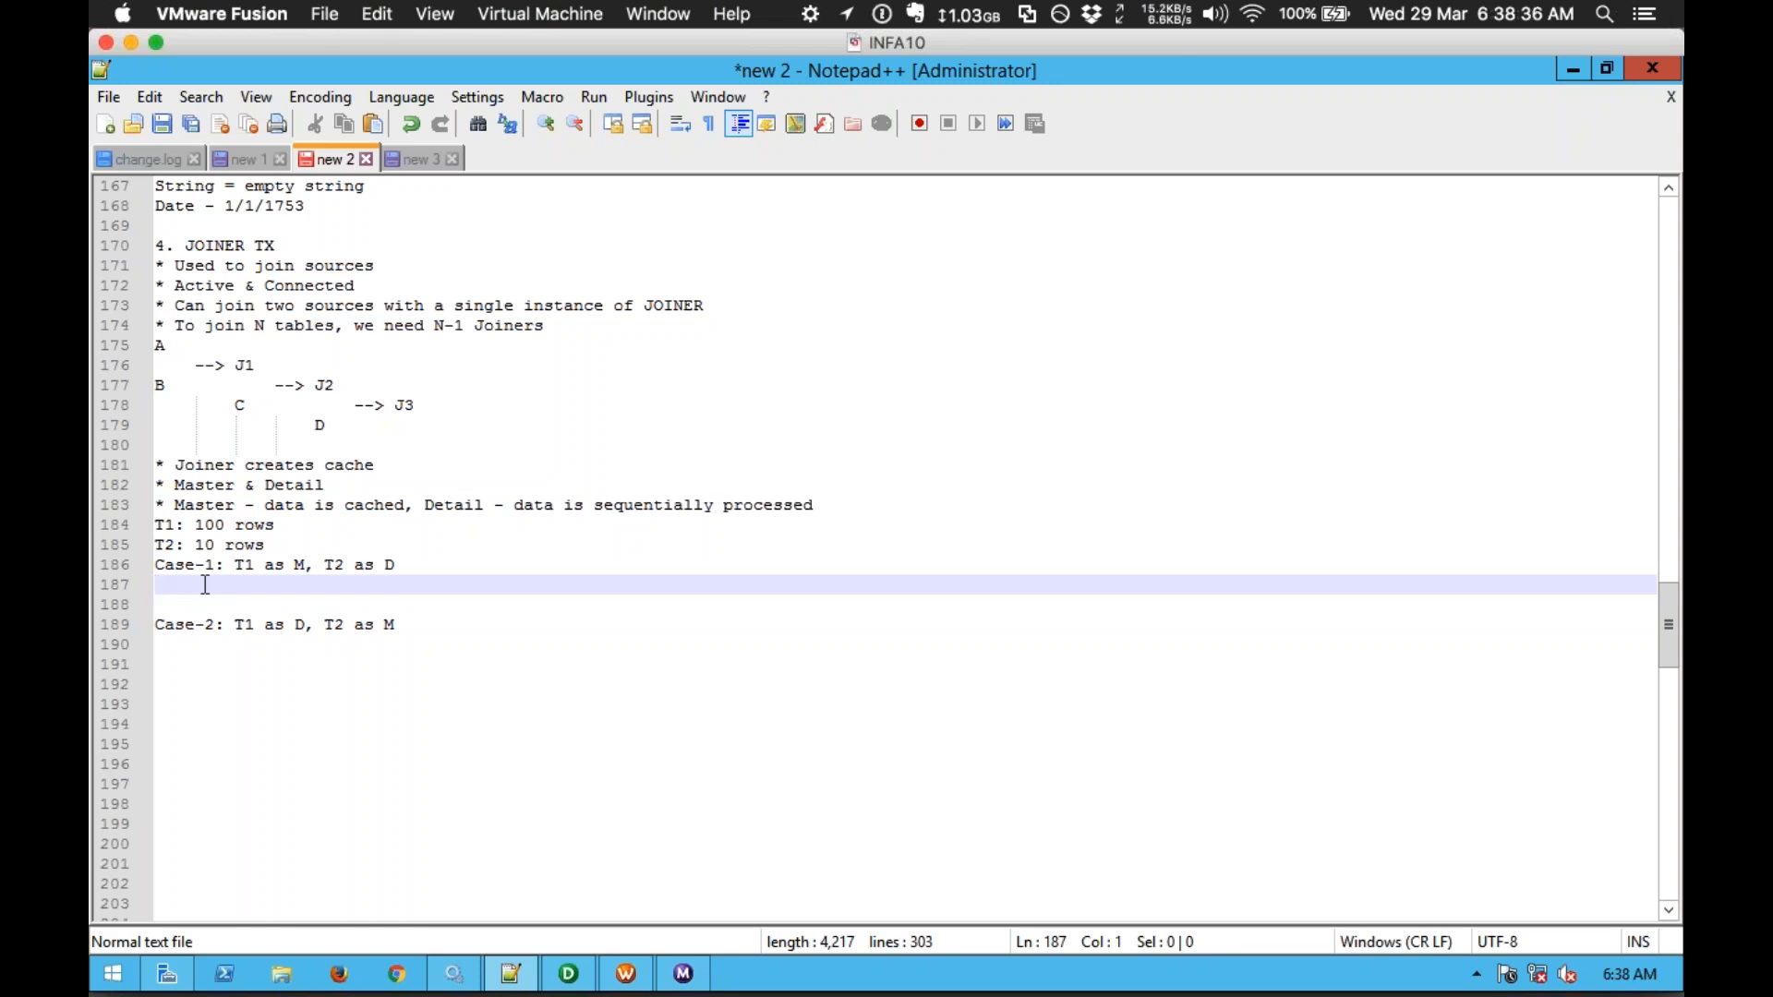
type("10 Mins,")
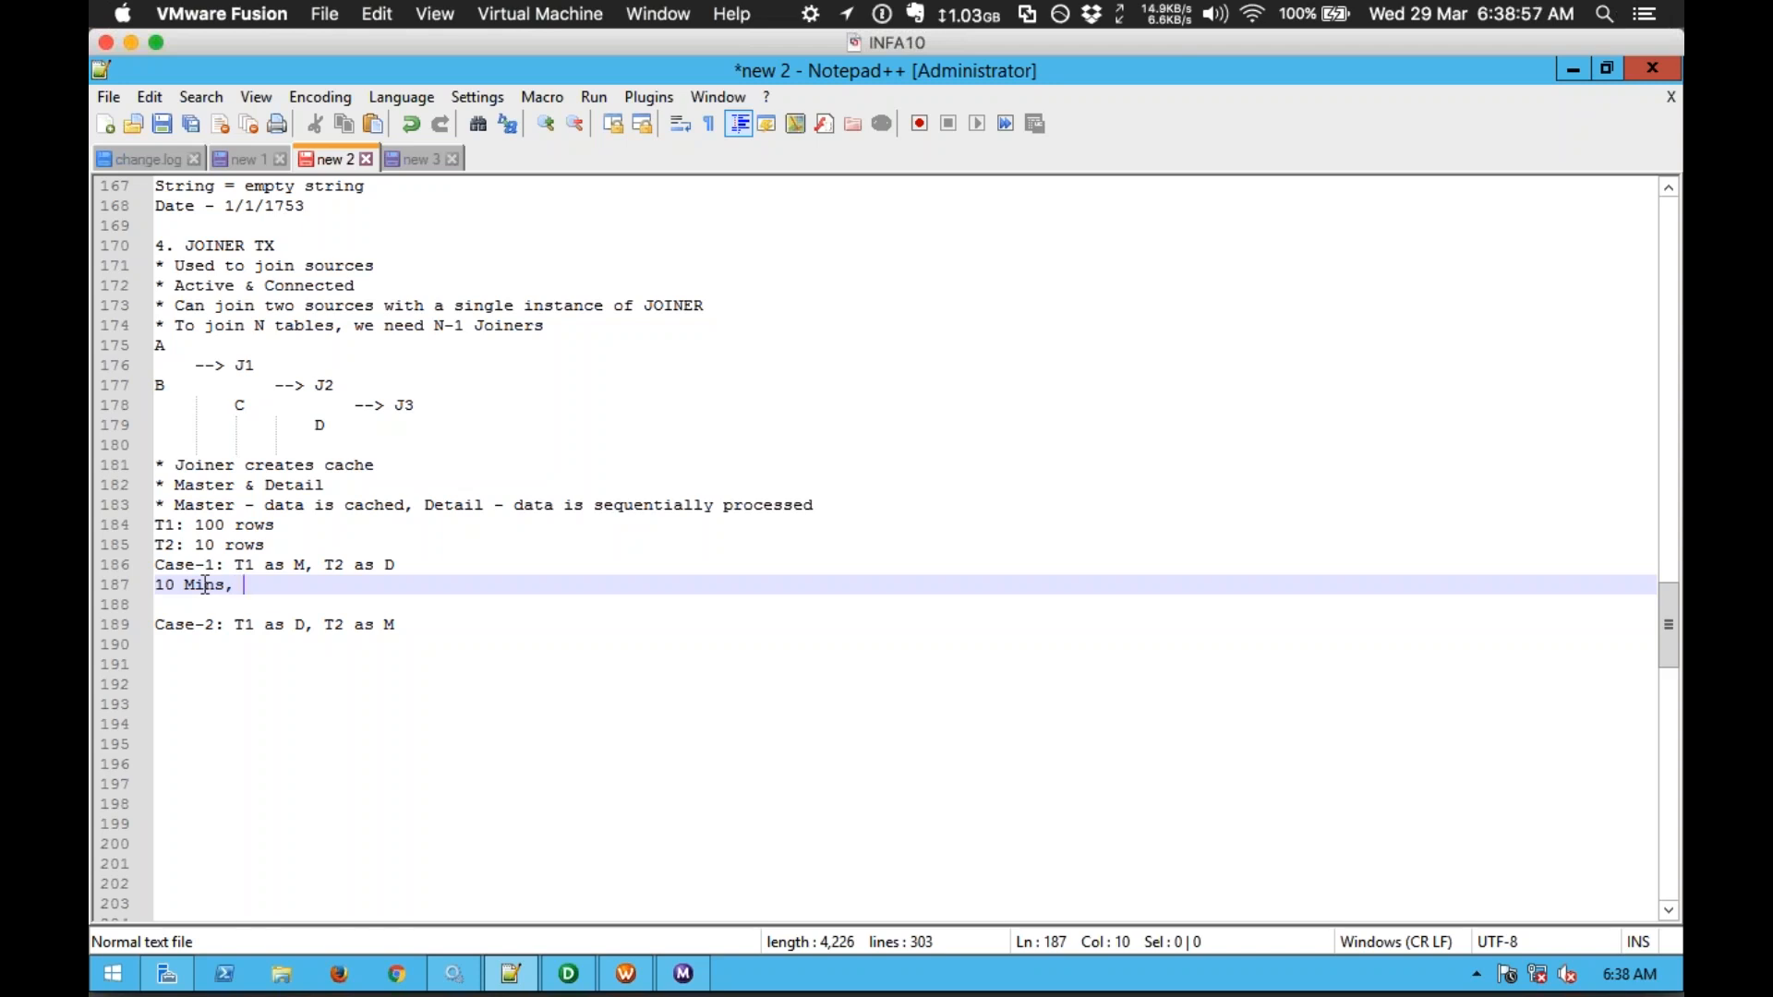
type("10 MB")
left_click_drag(295, 586, 155, 588)
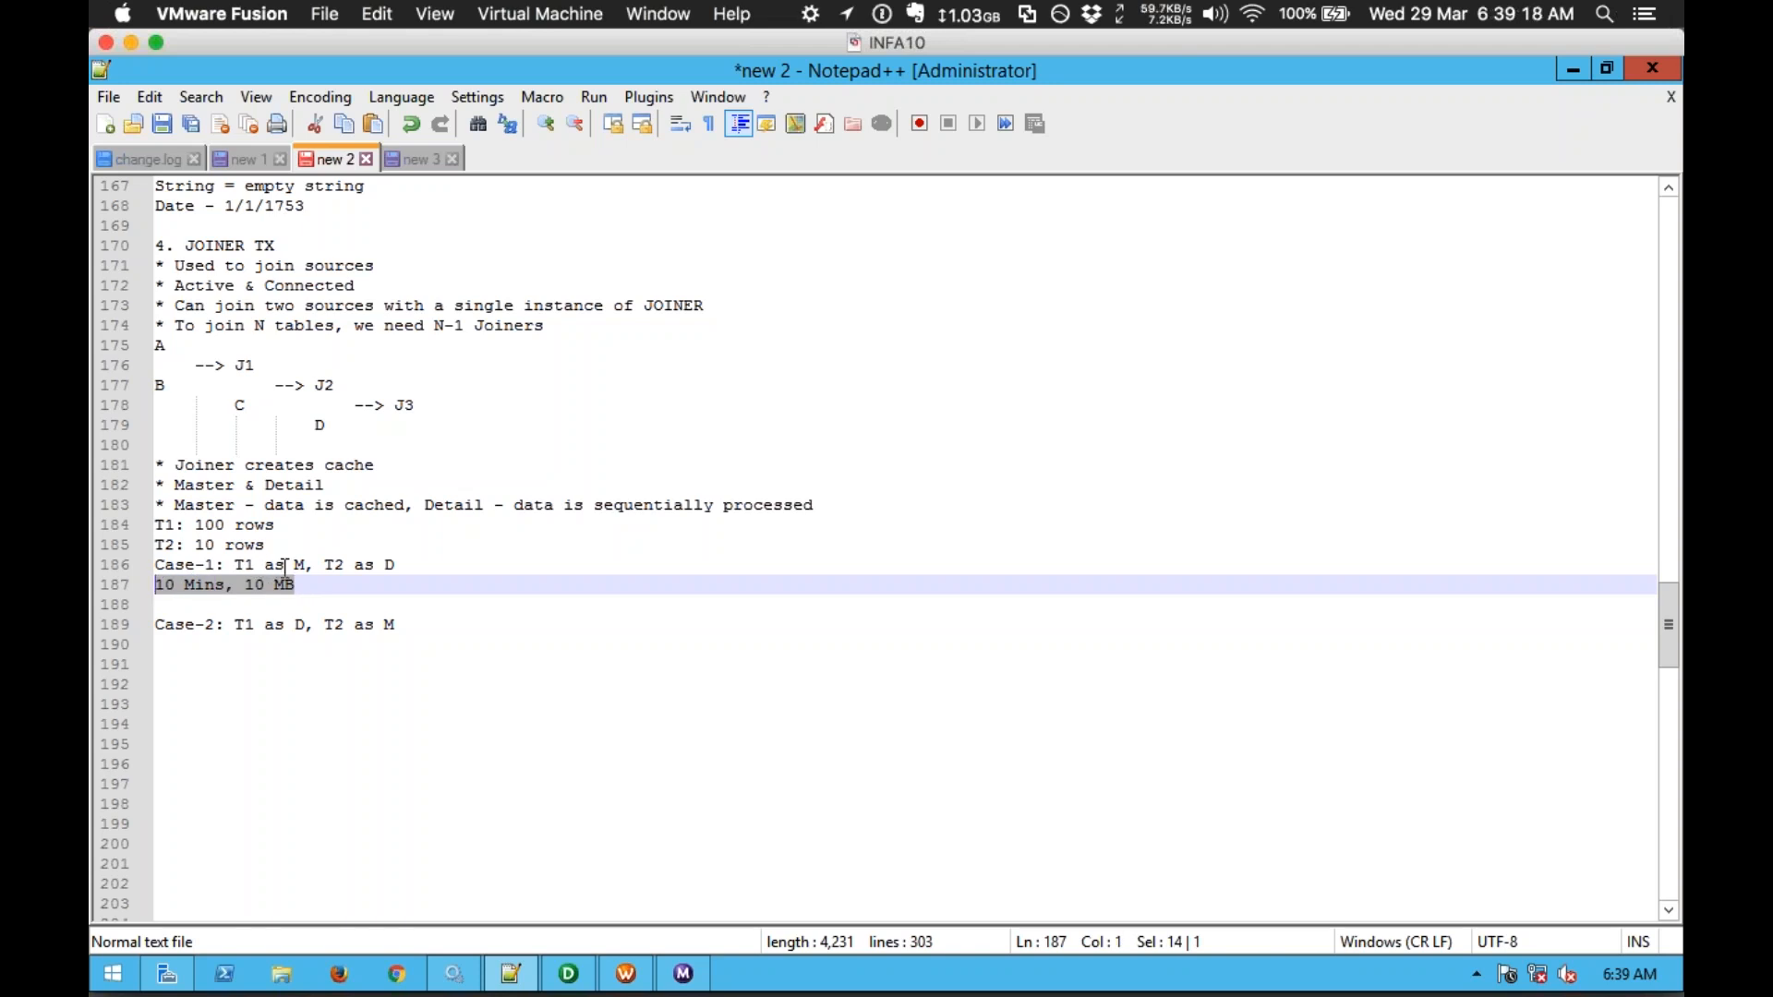
left_click(435, 628)
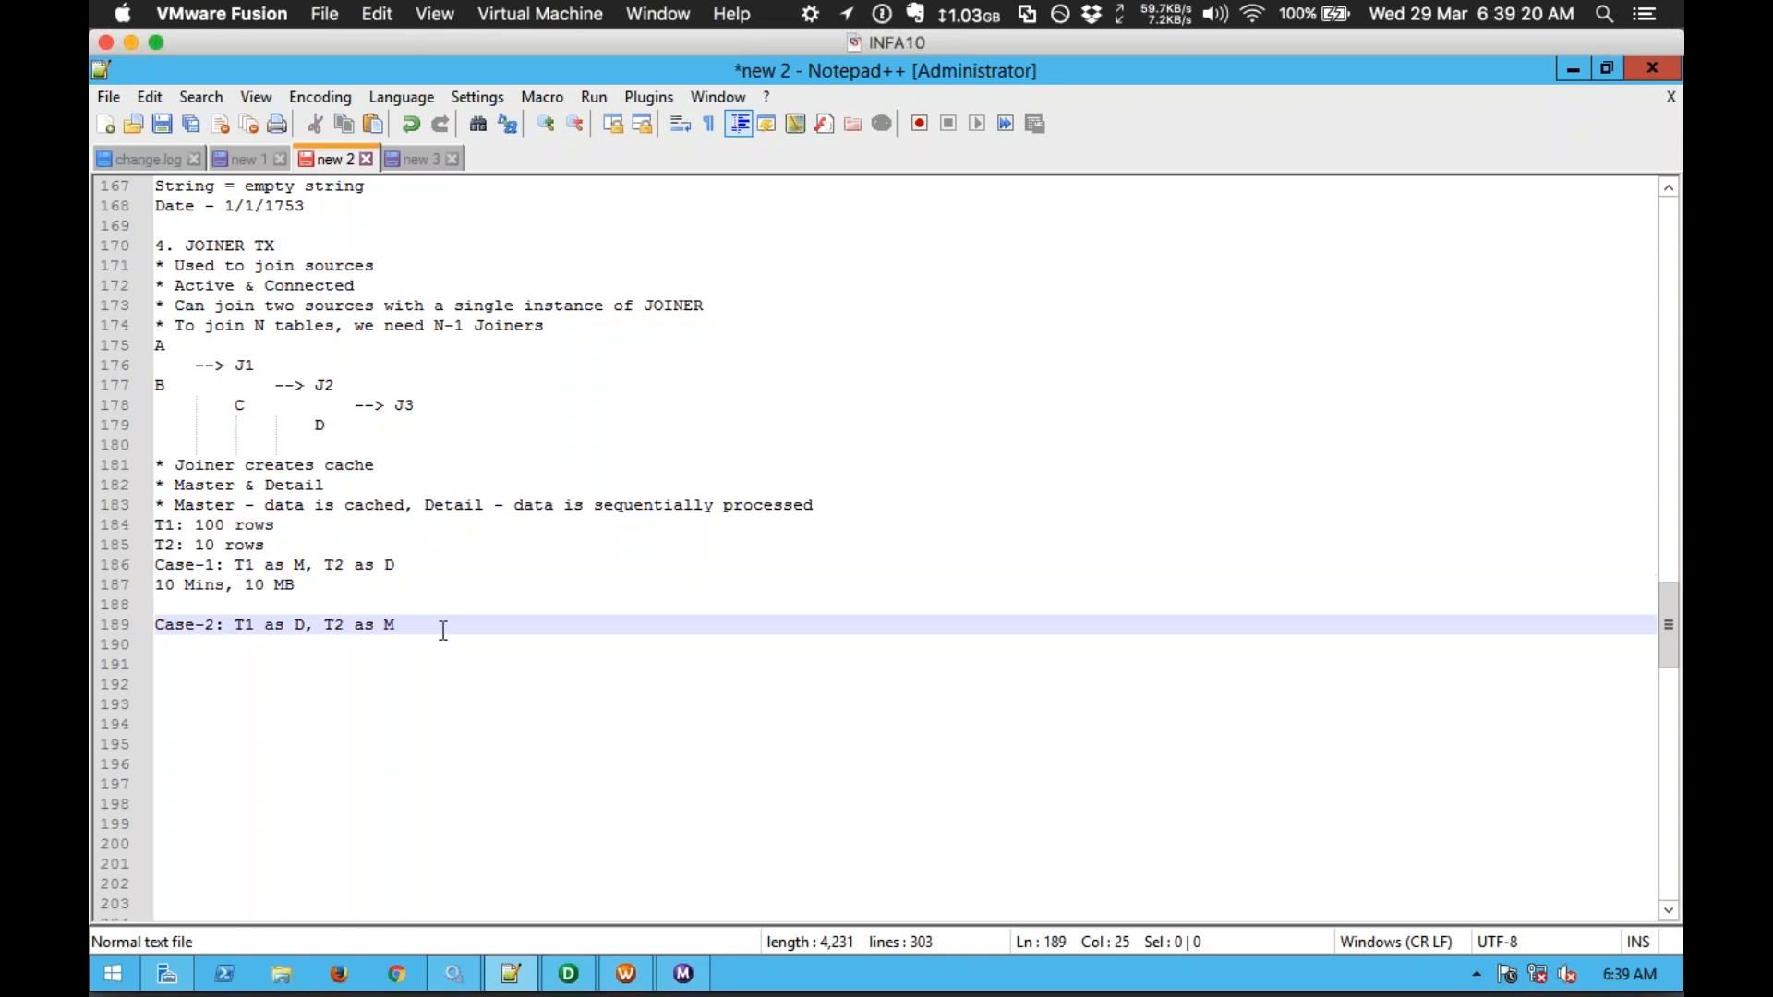
key("Return")
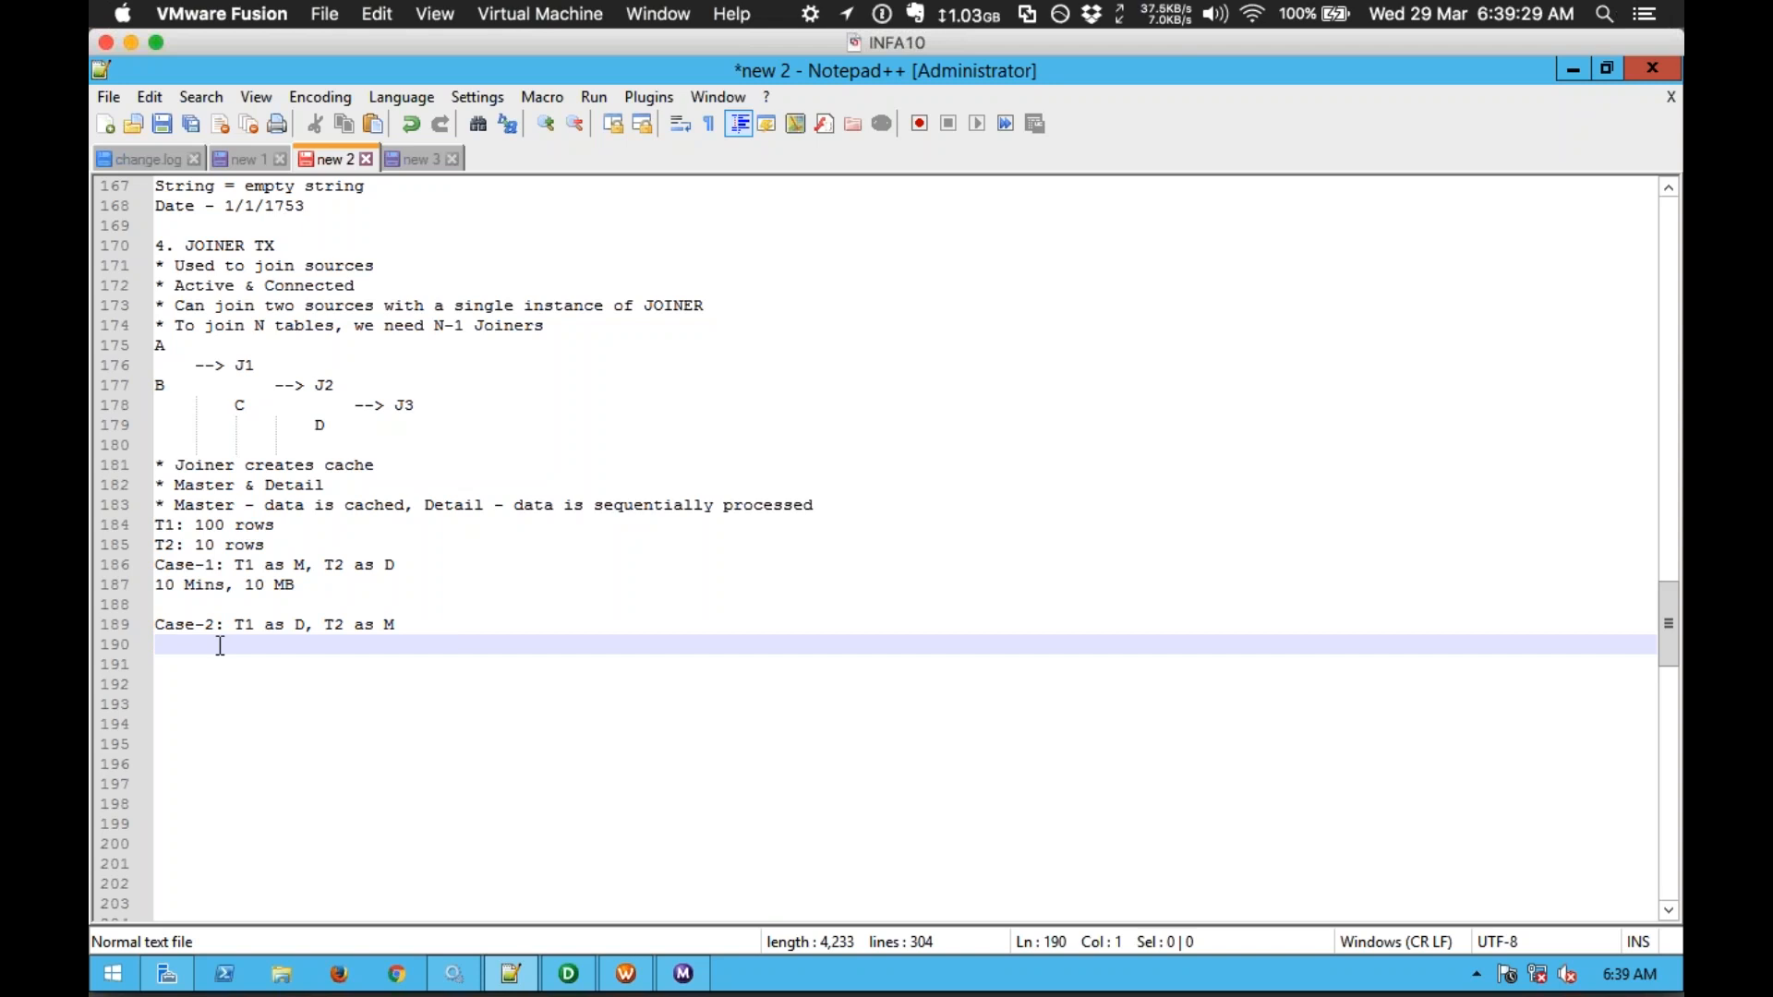
Step: Write '1 Min, 1 MB' under Case-2 and add '* Lesser volume is to be considered as Master'
type("1 Min, 1")
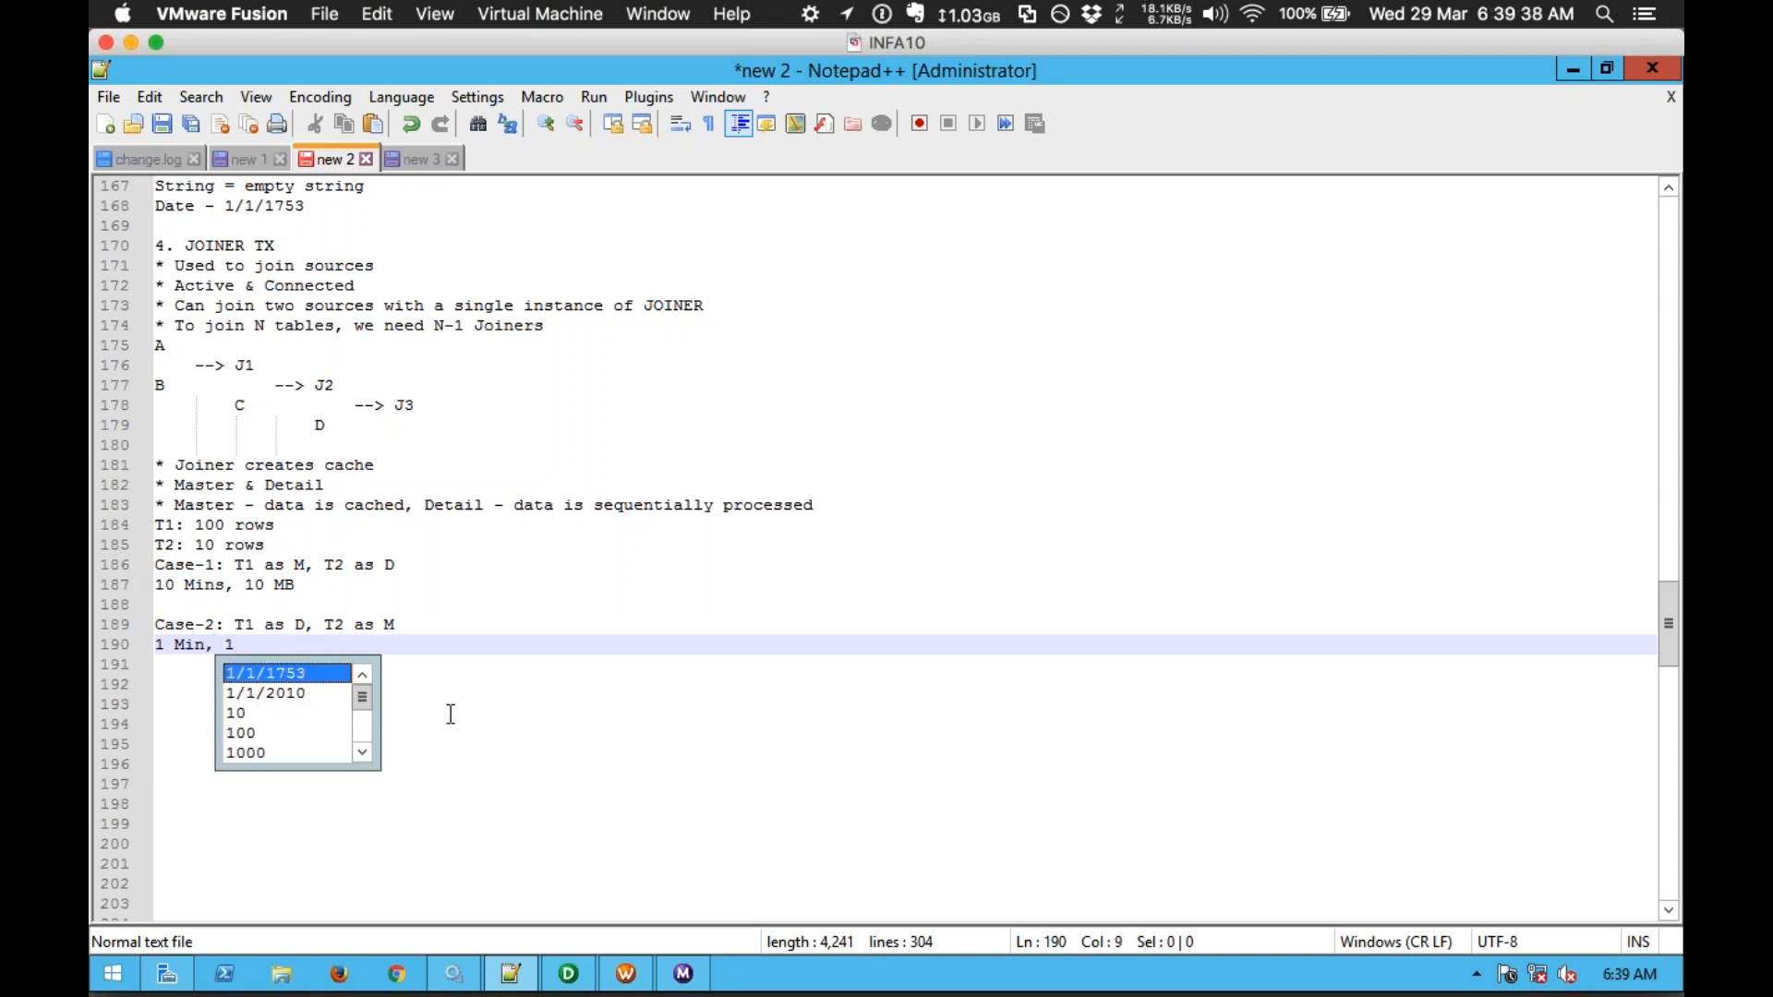
type(" MB")
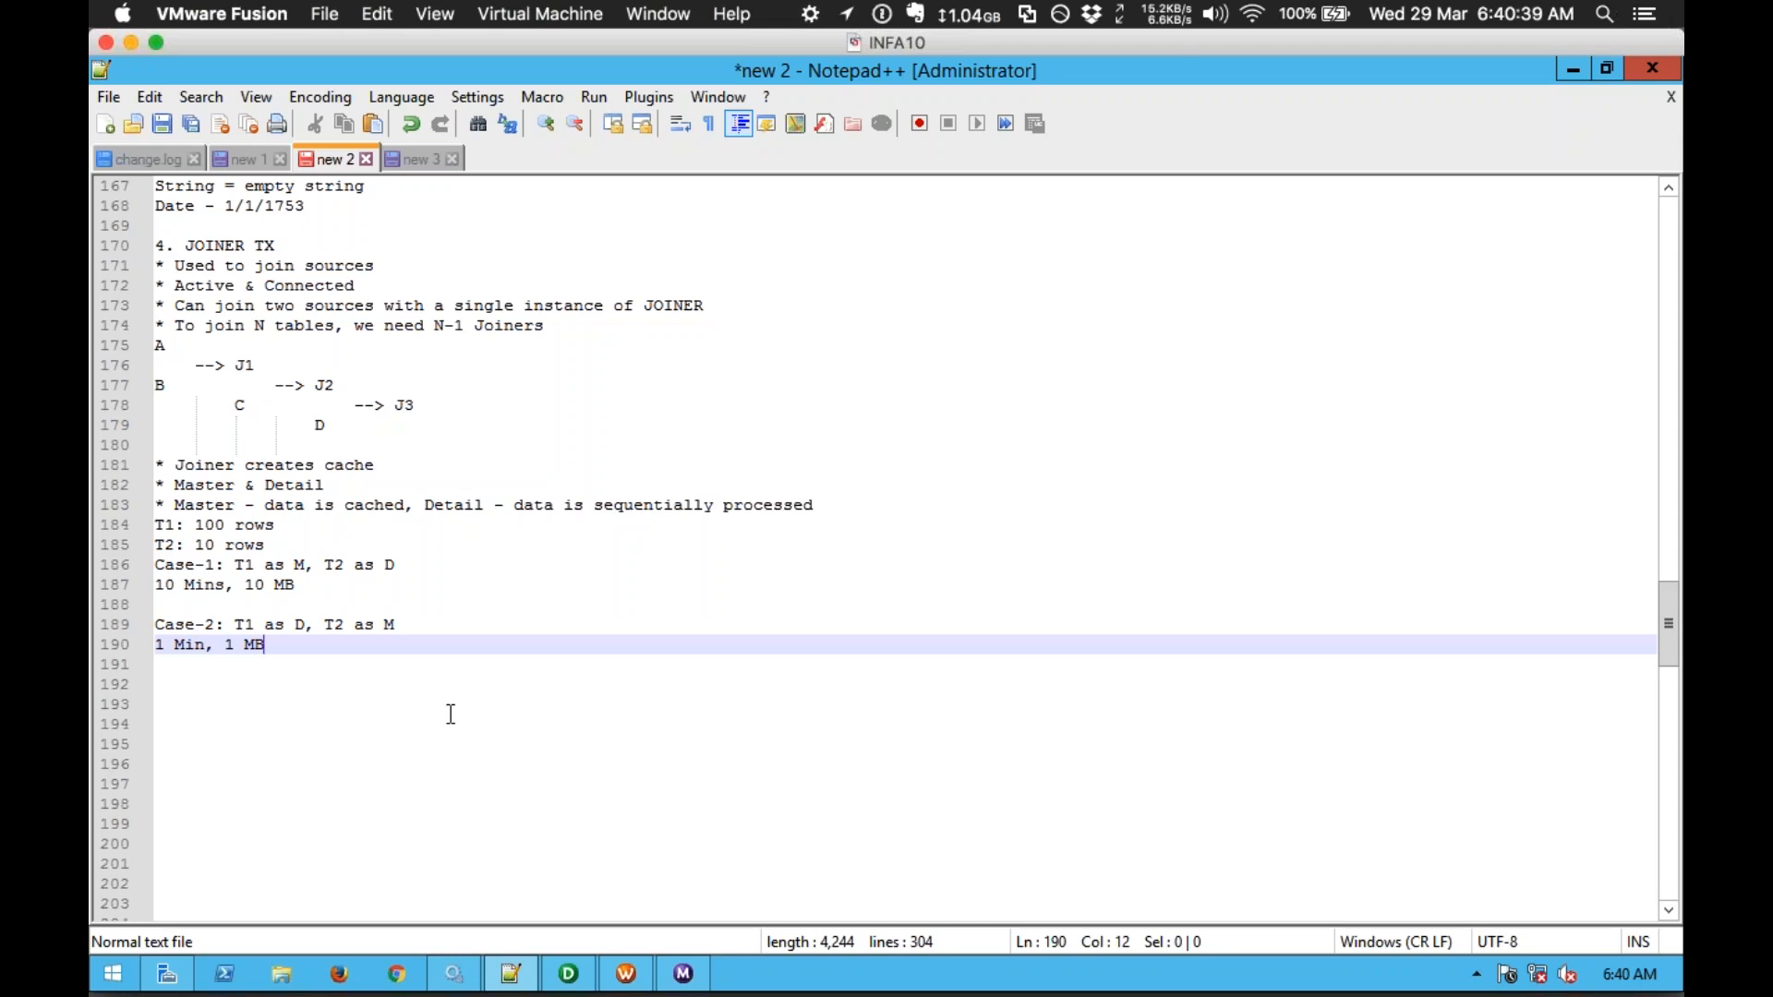
key("Return")
key("Return")
type("* Lesser volume is to be considered as Master")
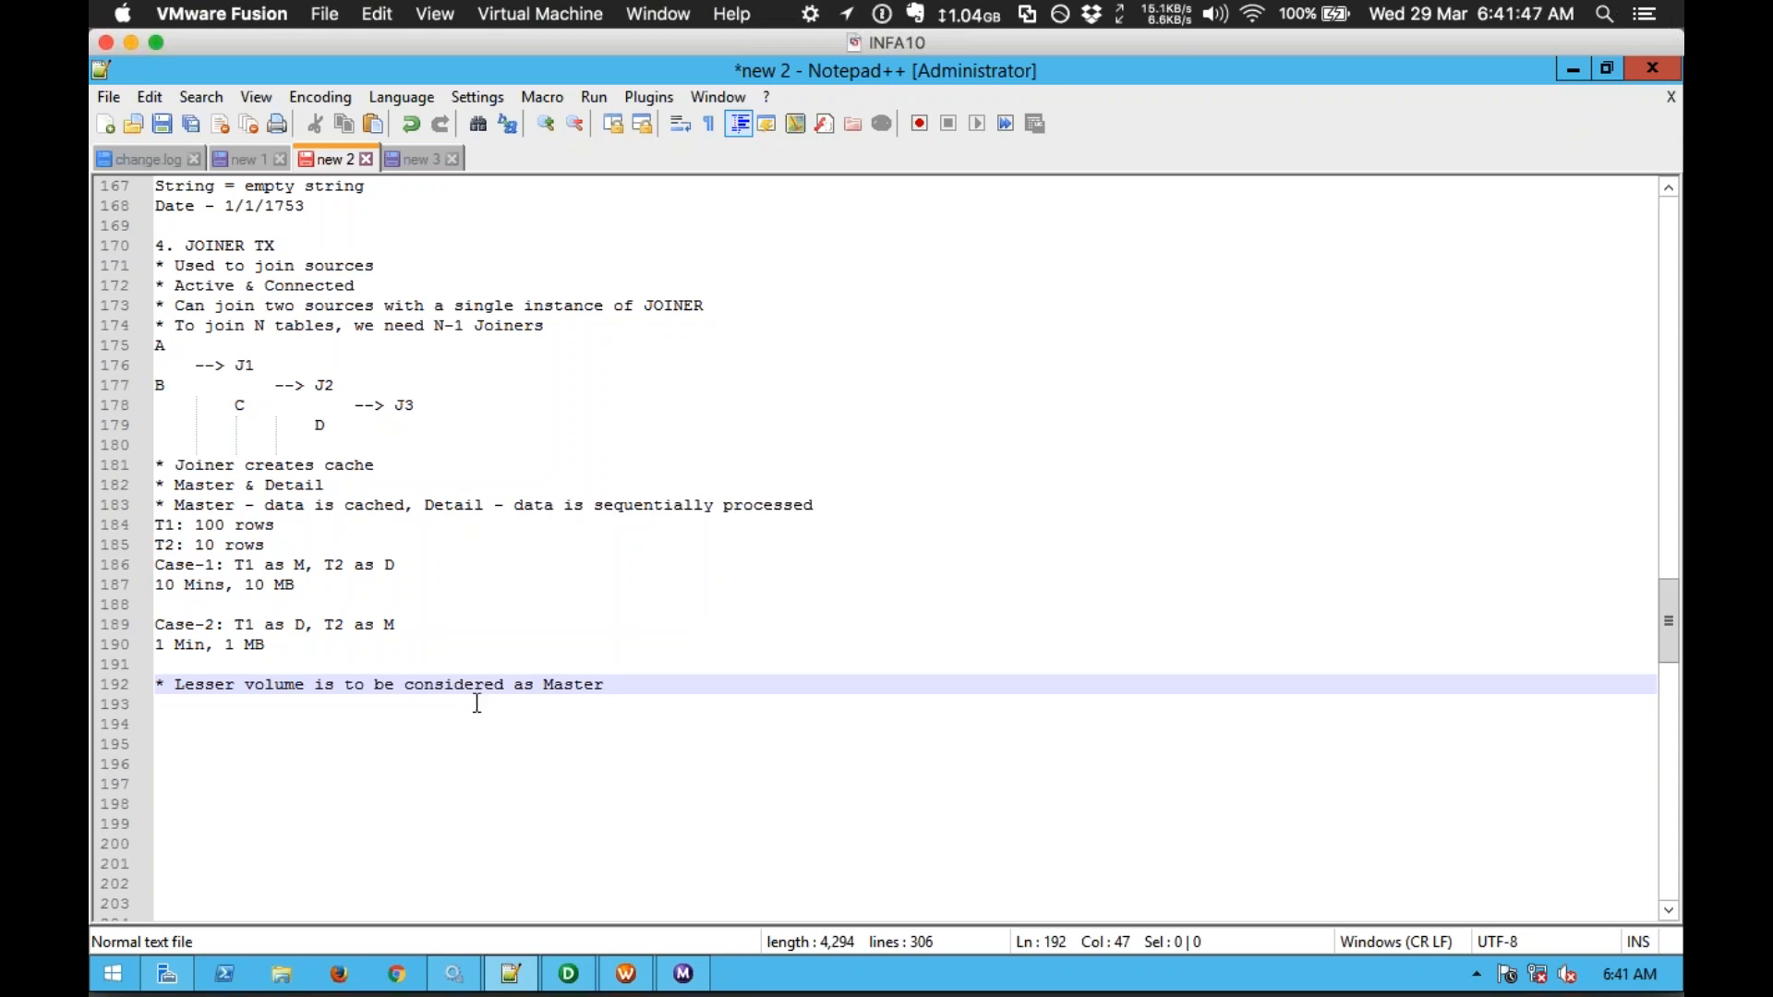
Step: Add a '* Types of Join:' bullet with an indented 'Normal Join' line beneath it
key("Return")
key("Return")
type("* T")
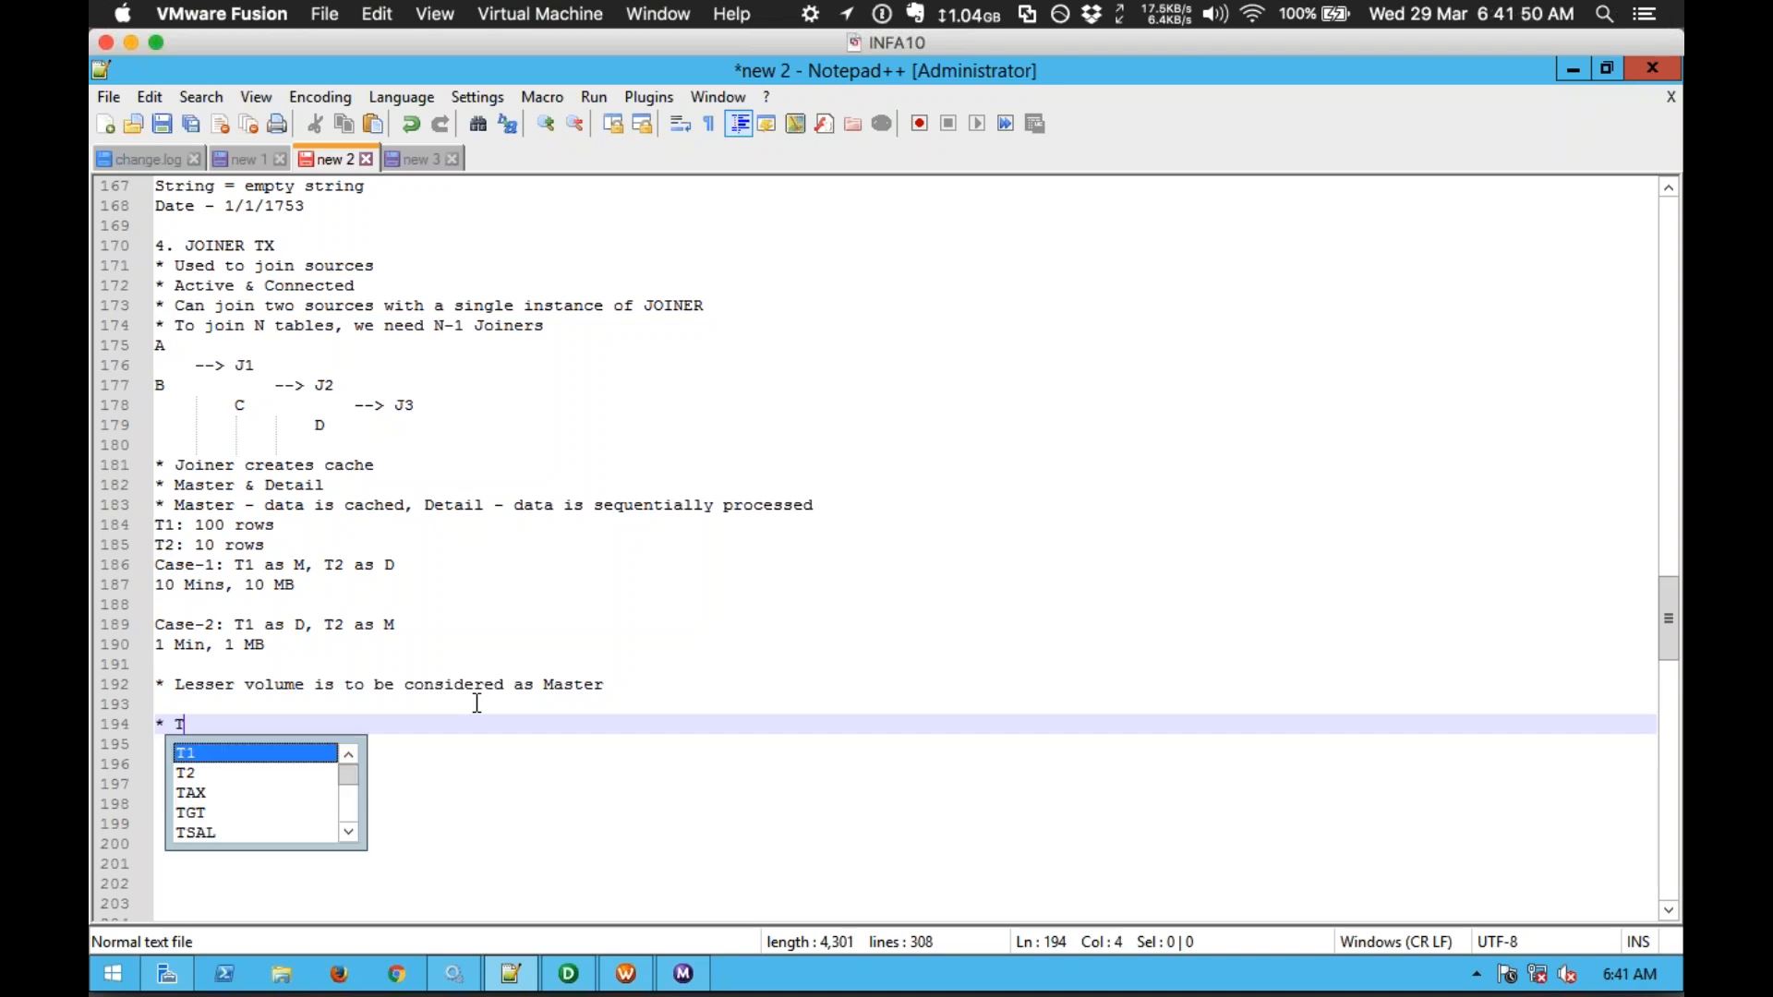
type("ypes of Join")
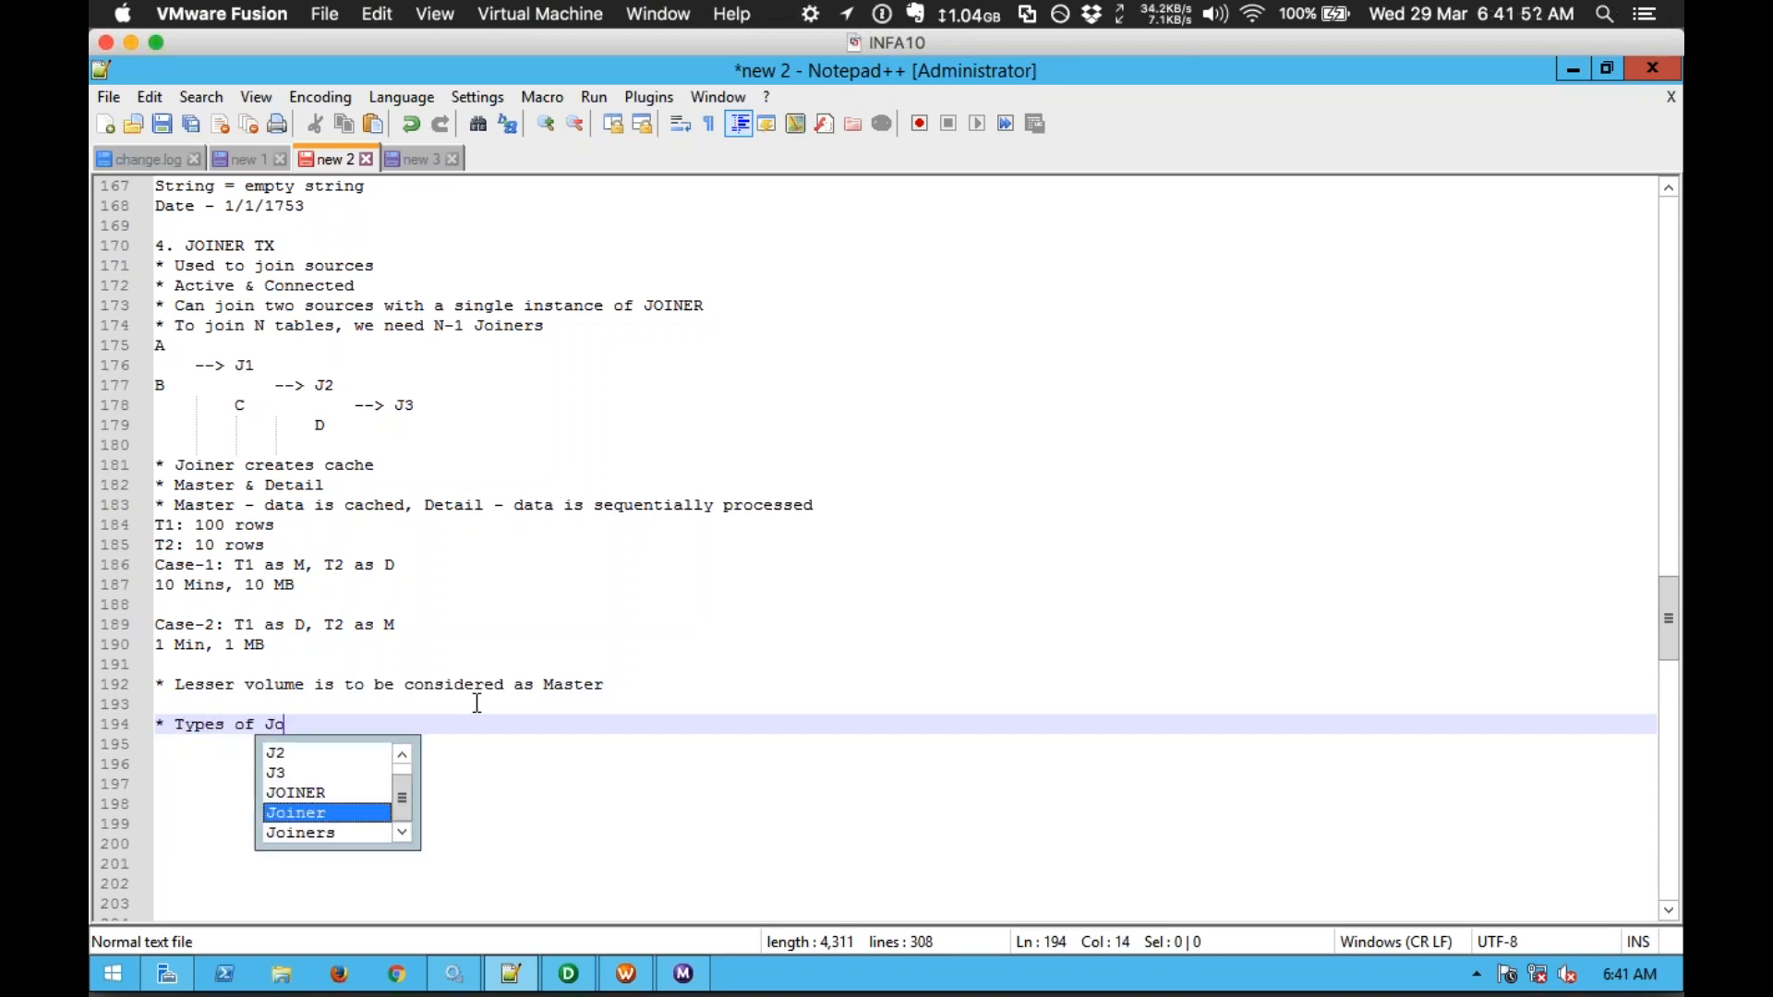
key("Escape")
type(":")
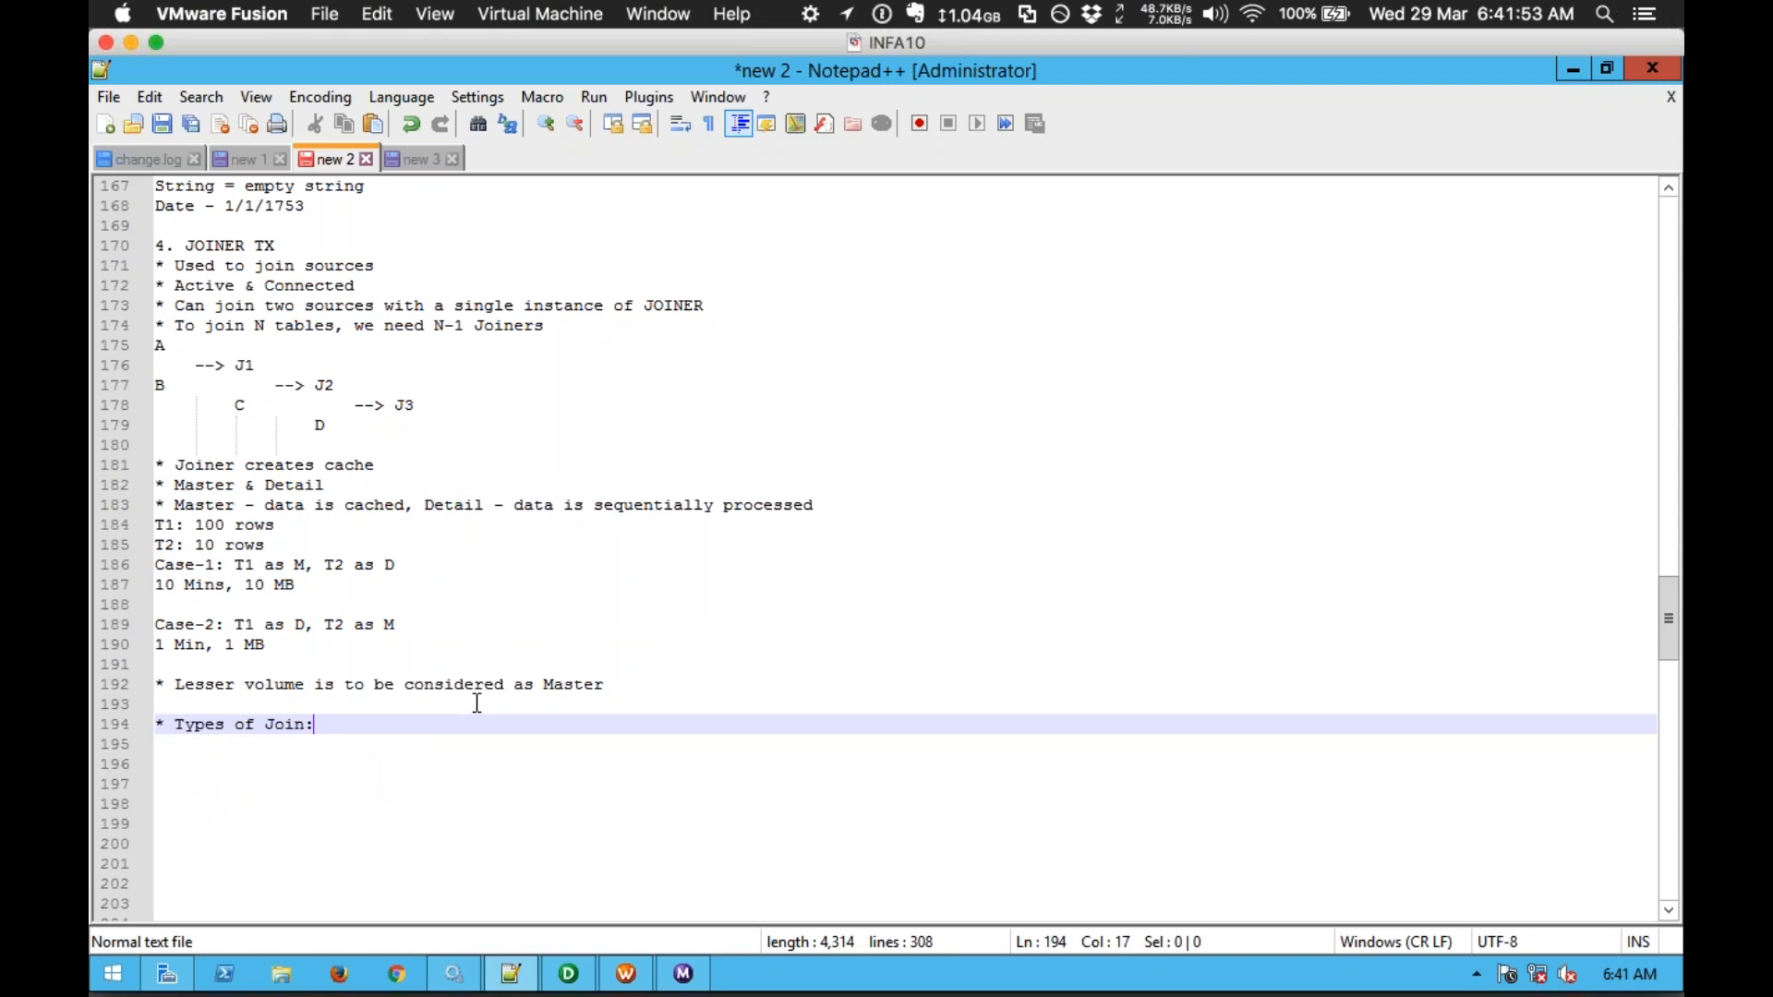
key("Return")
key("Tab")
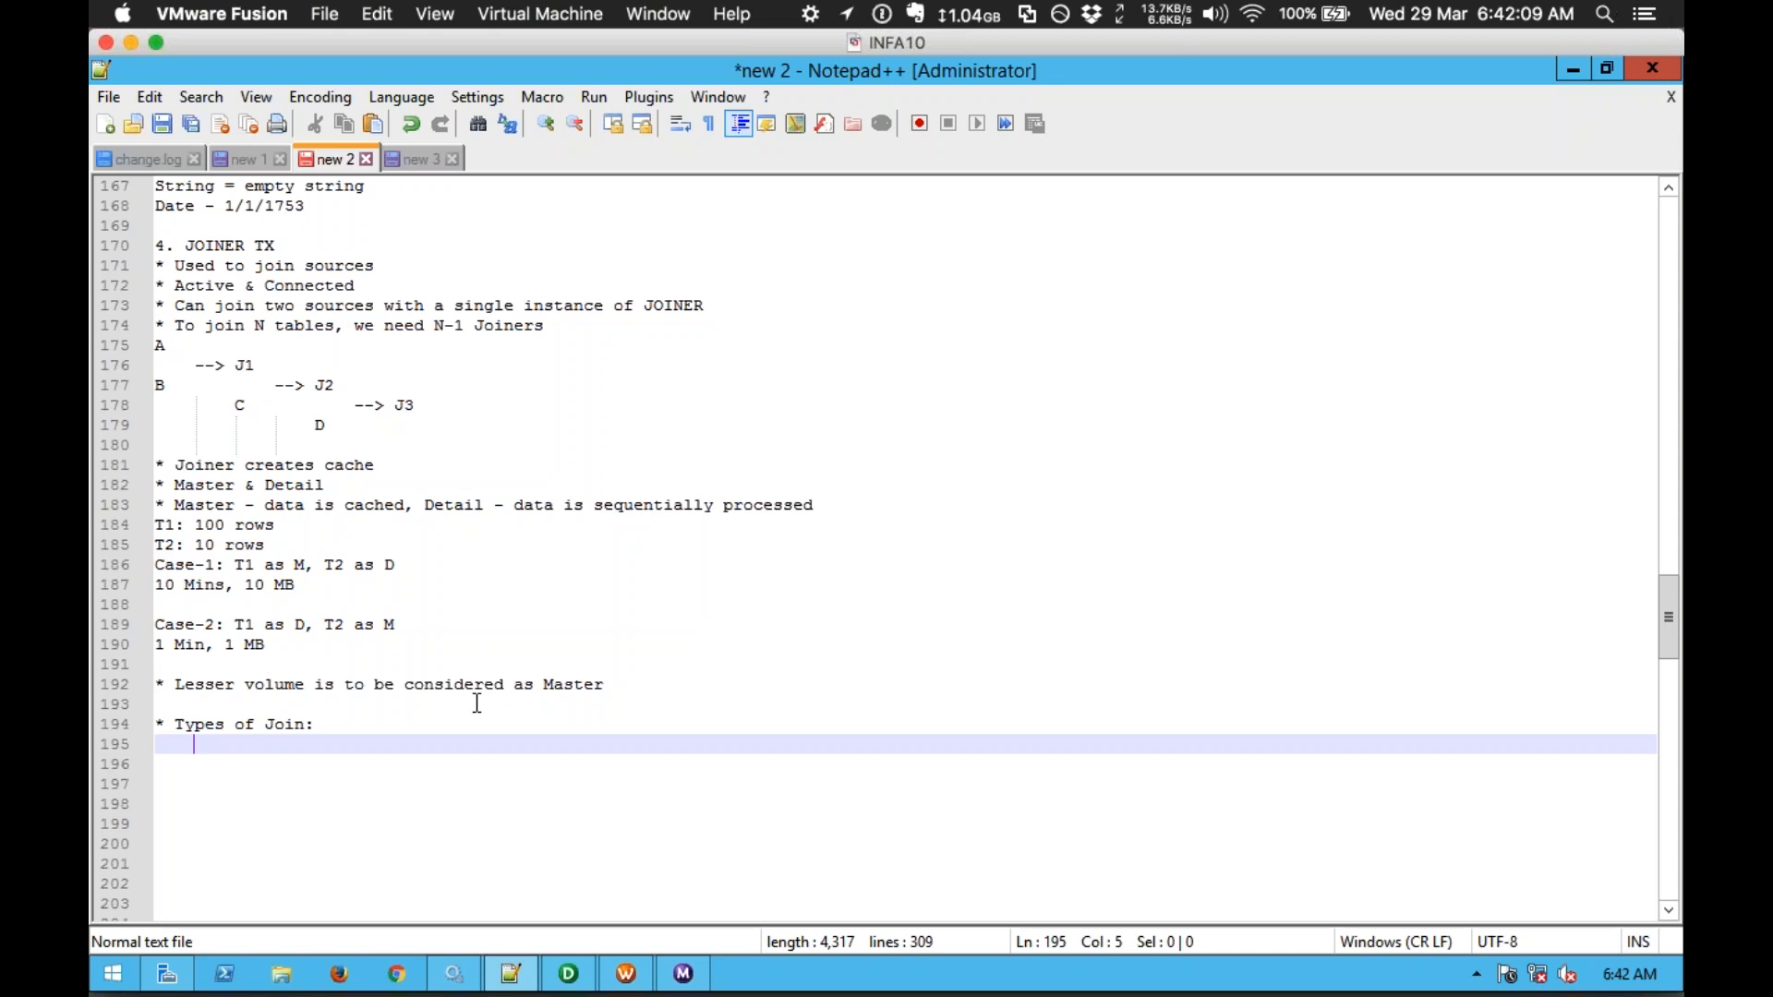
type("Normal Join")
Step: List Master Outer Join, Detail Outer Join and Full Outer Join below Normal Join
key("Return")
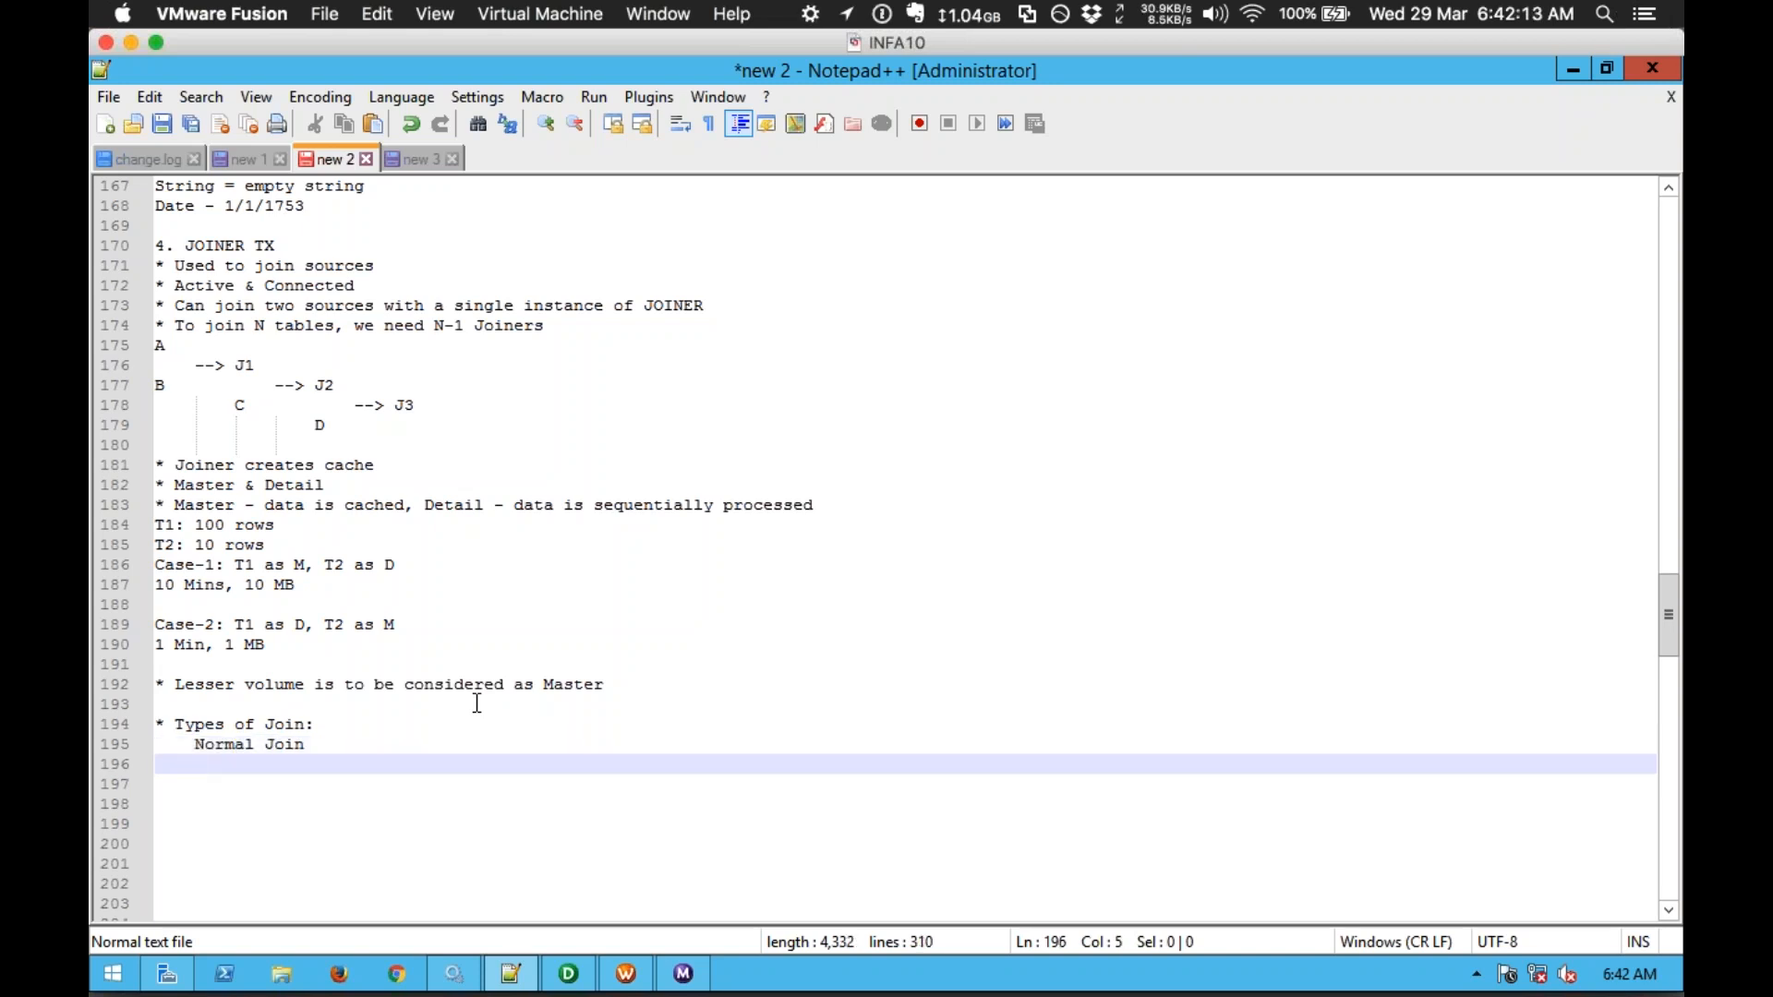
type("Master Ou")
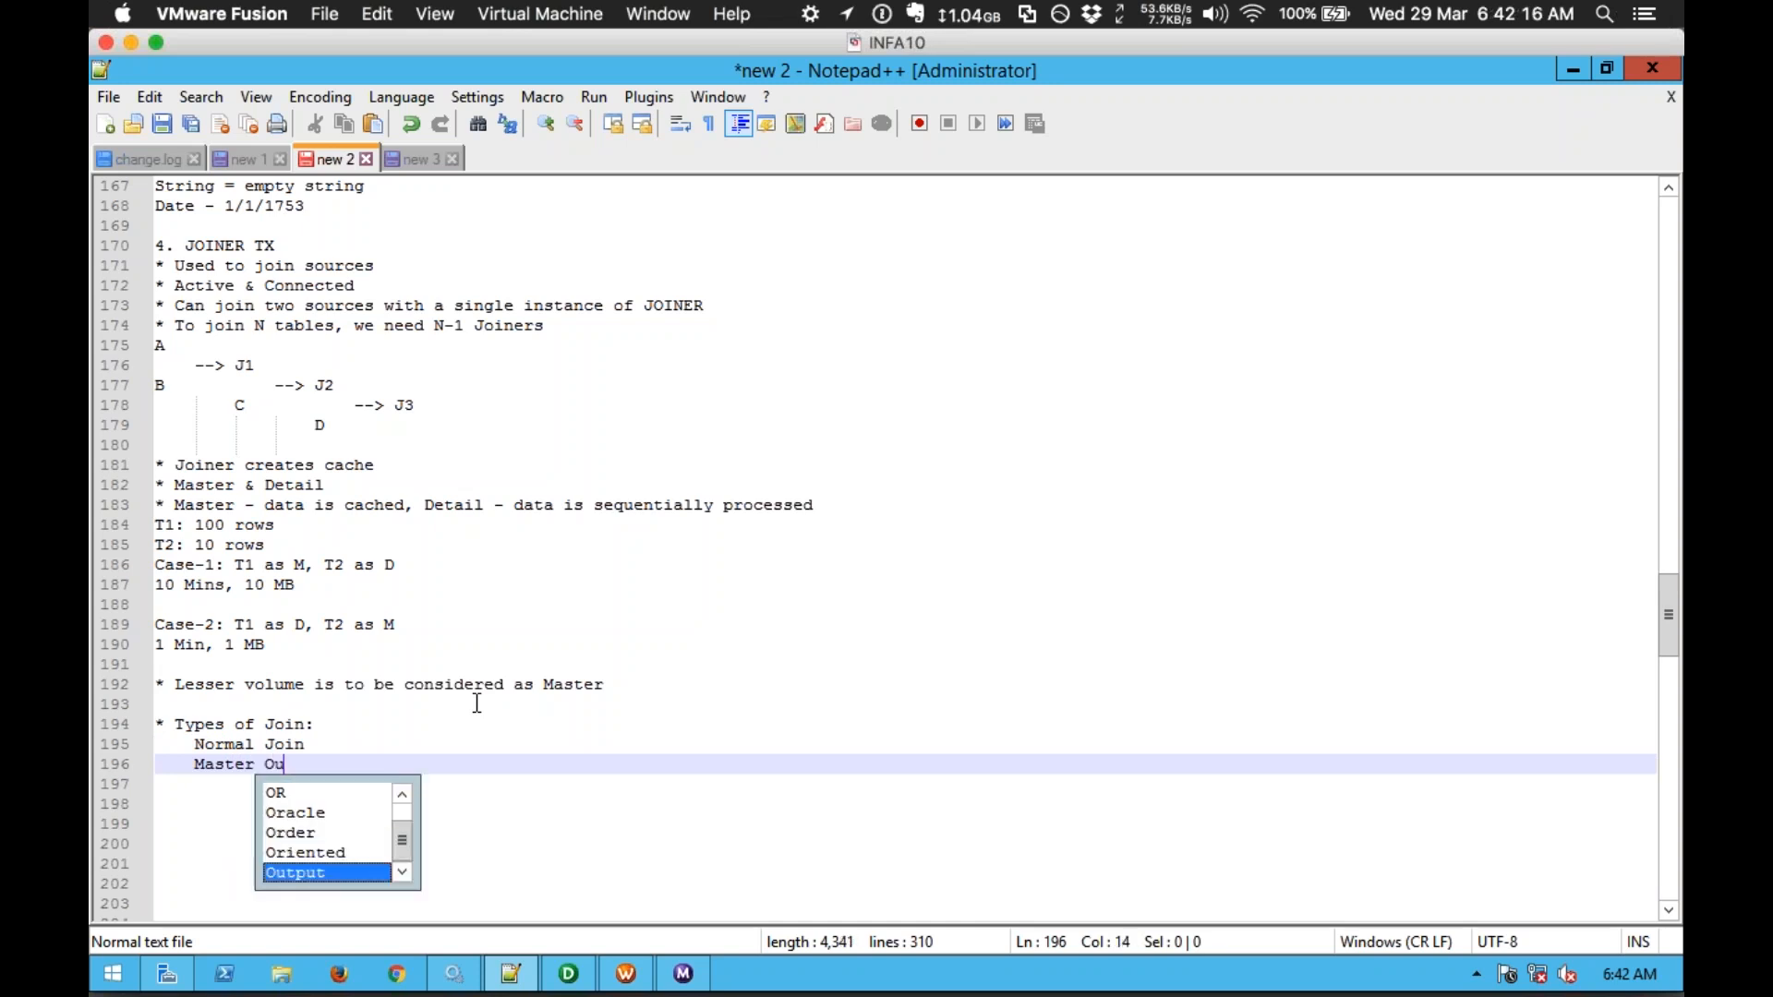
type("ter Join")
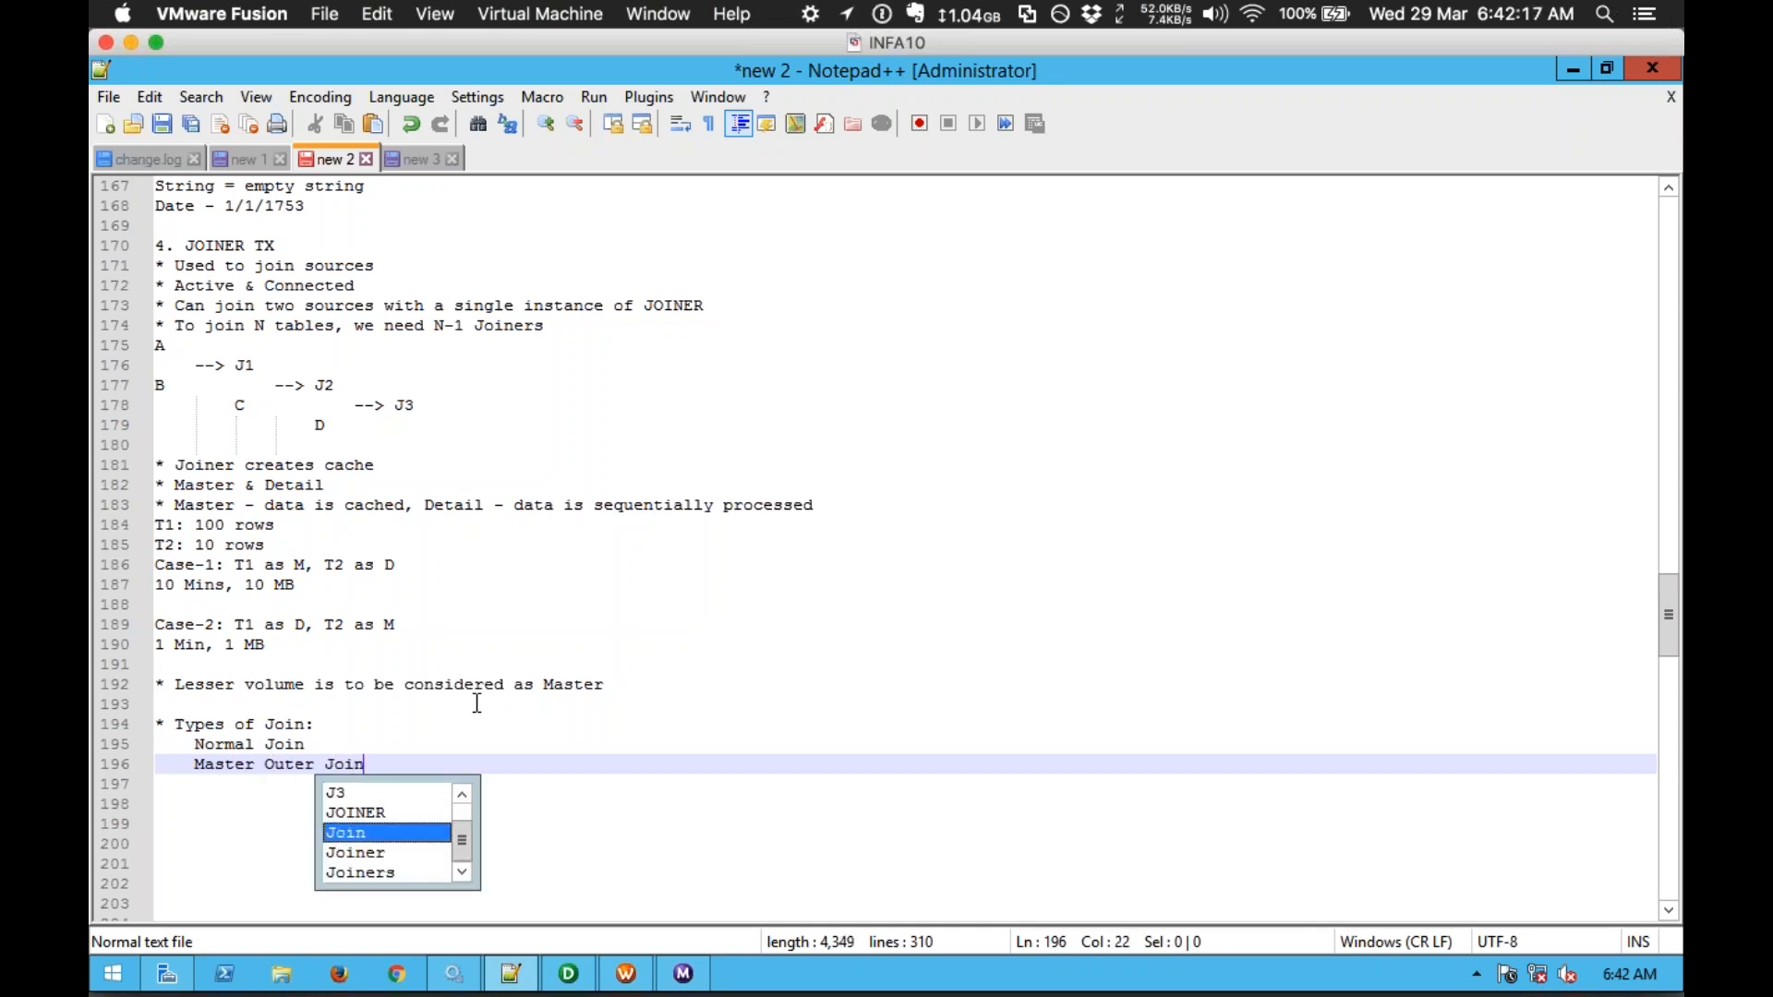
key("Return")
type("Detai")
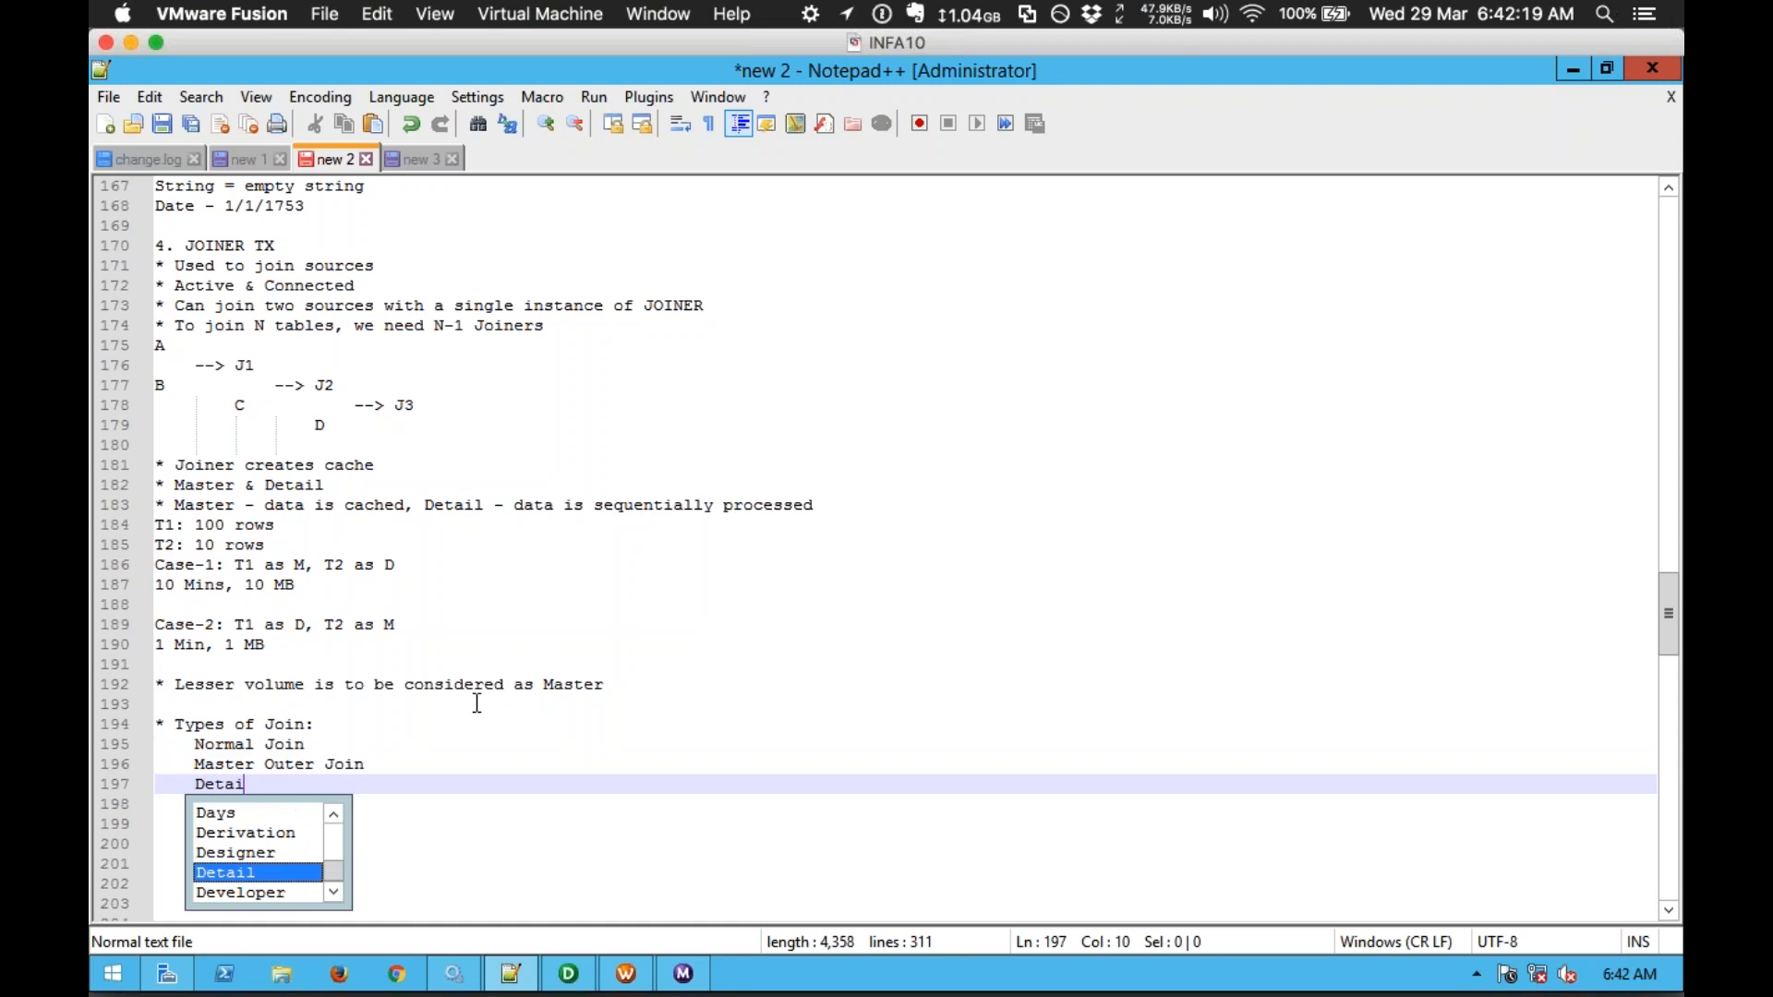
type("l Outer Join")
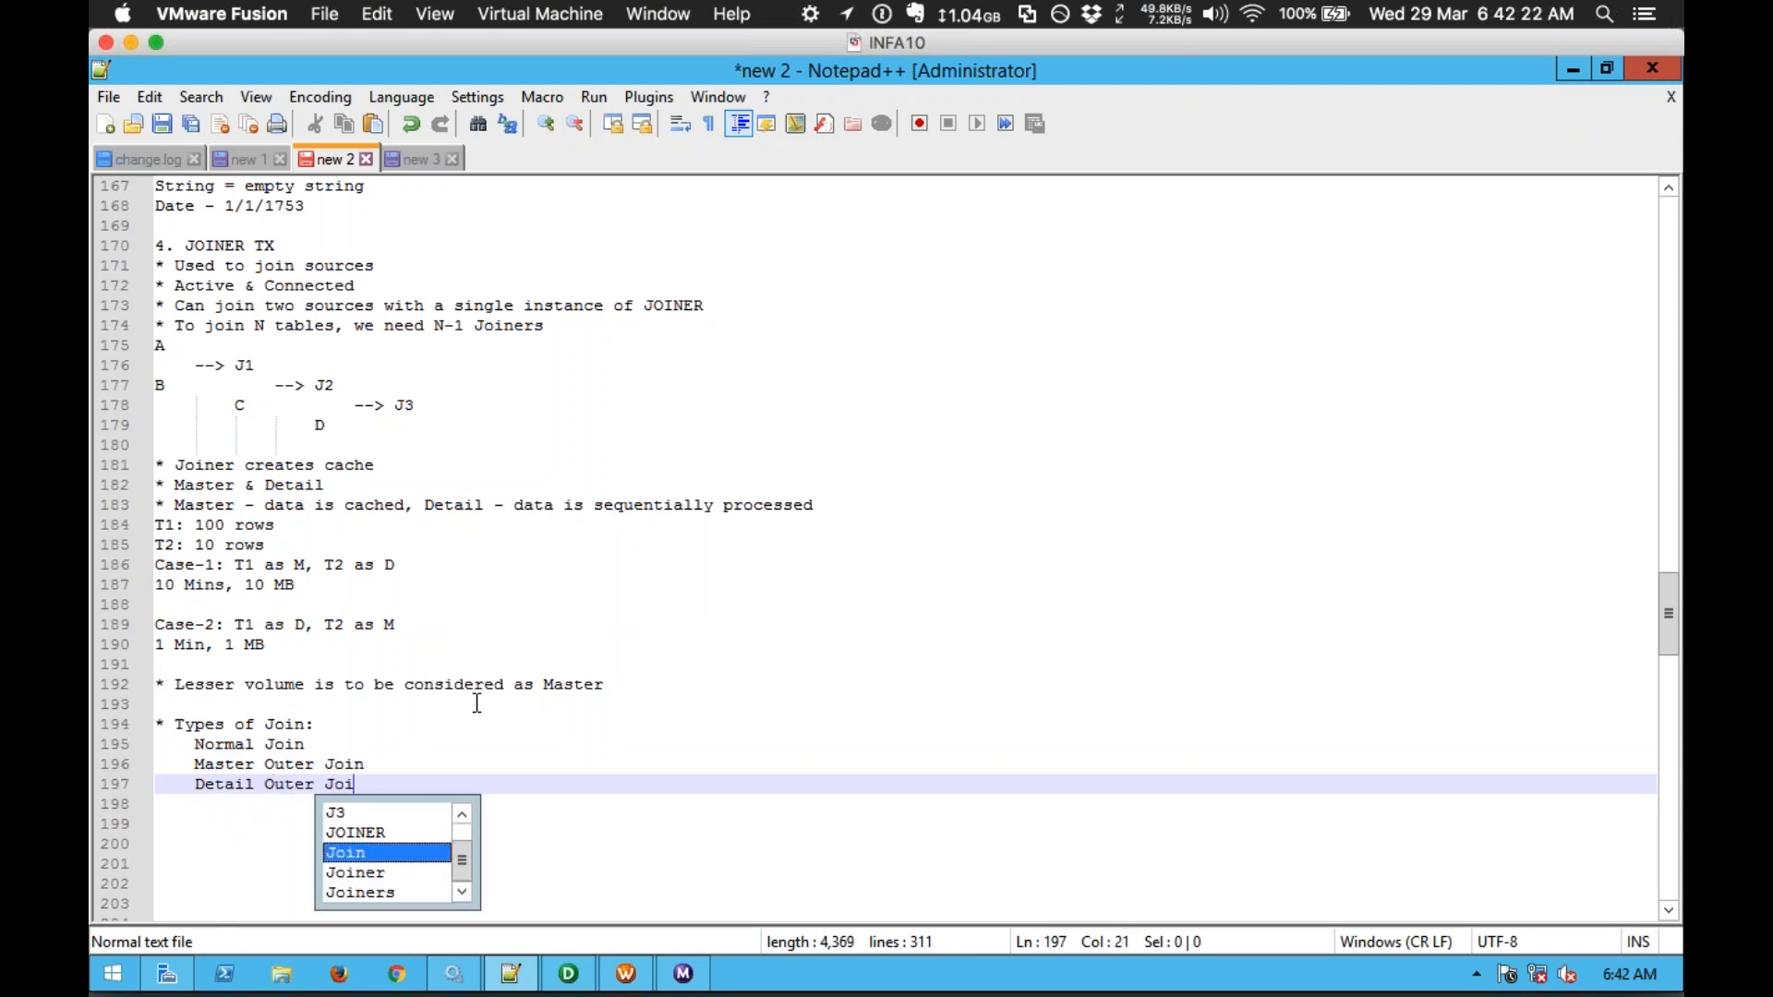
key("Return")
type("Full ")
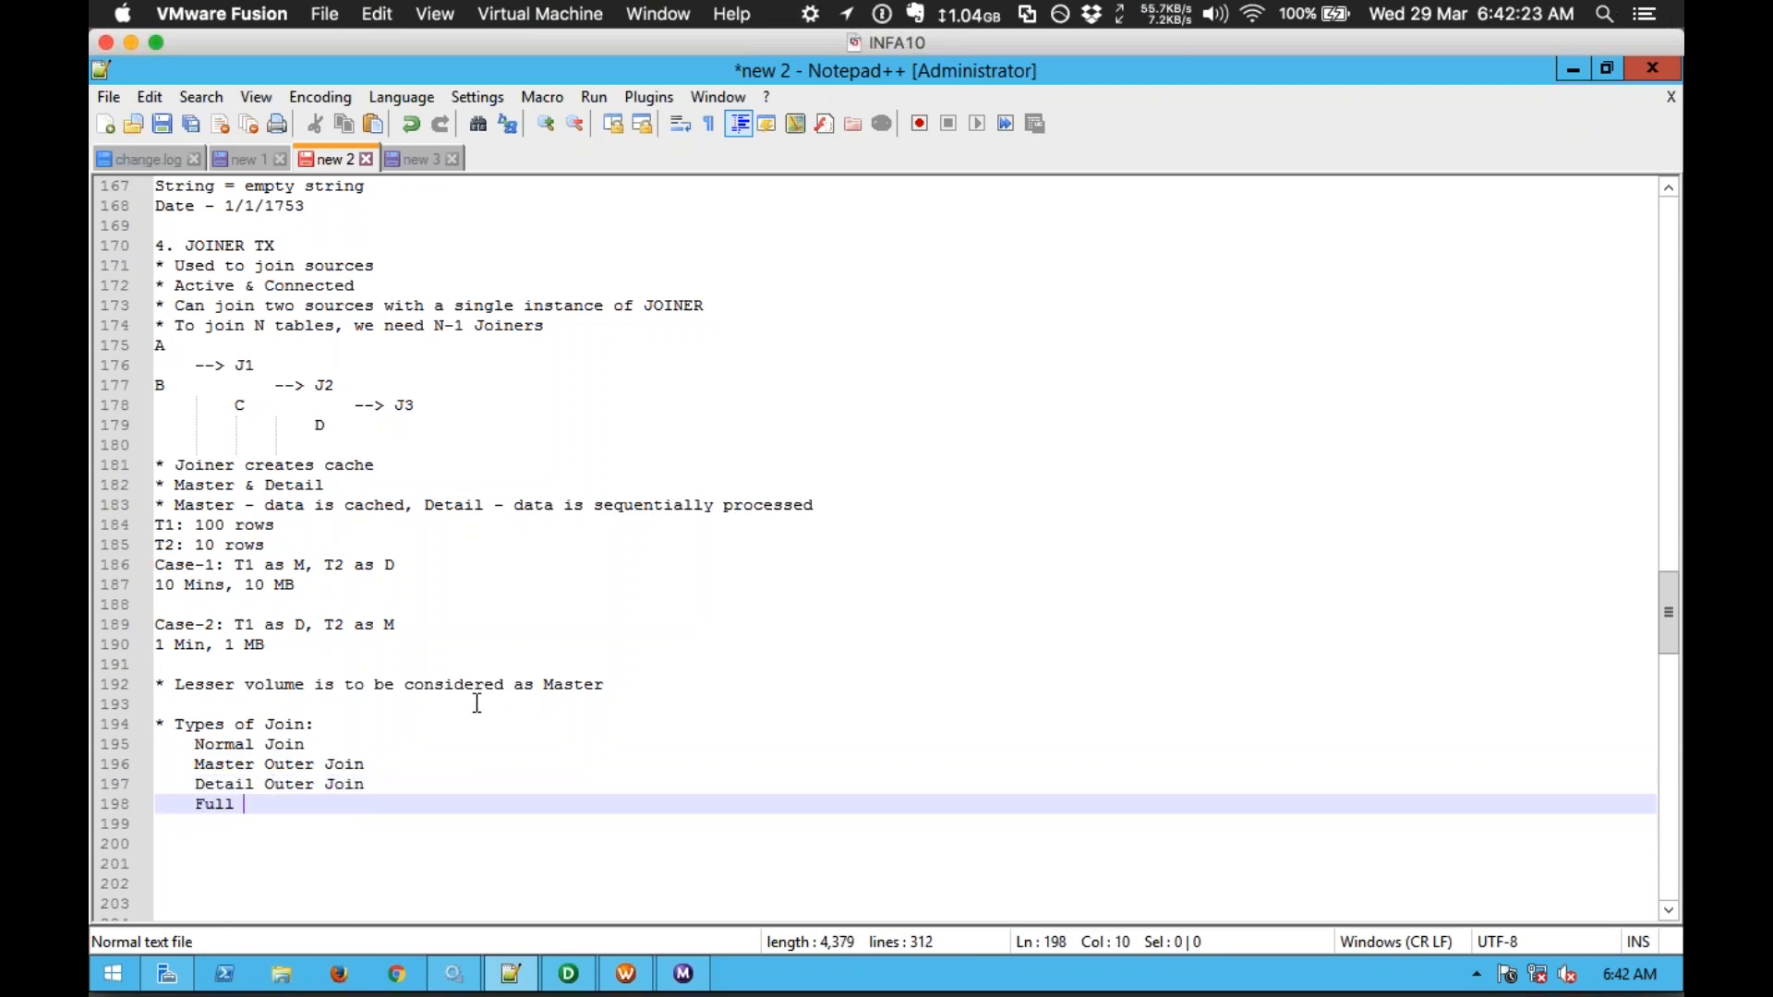
type("Outer Join")
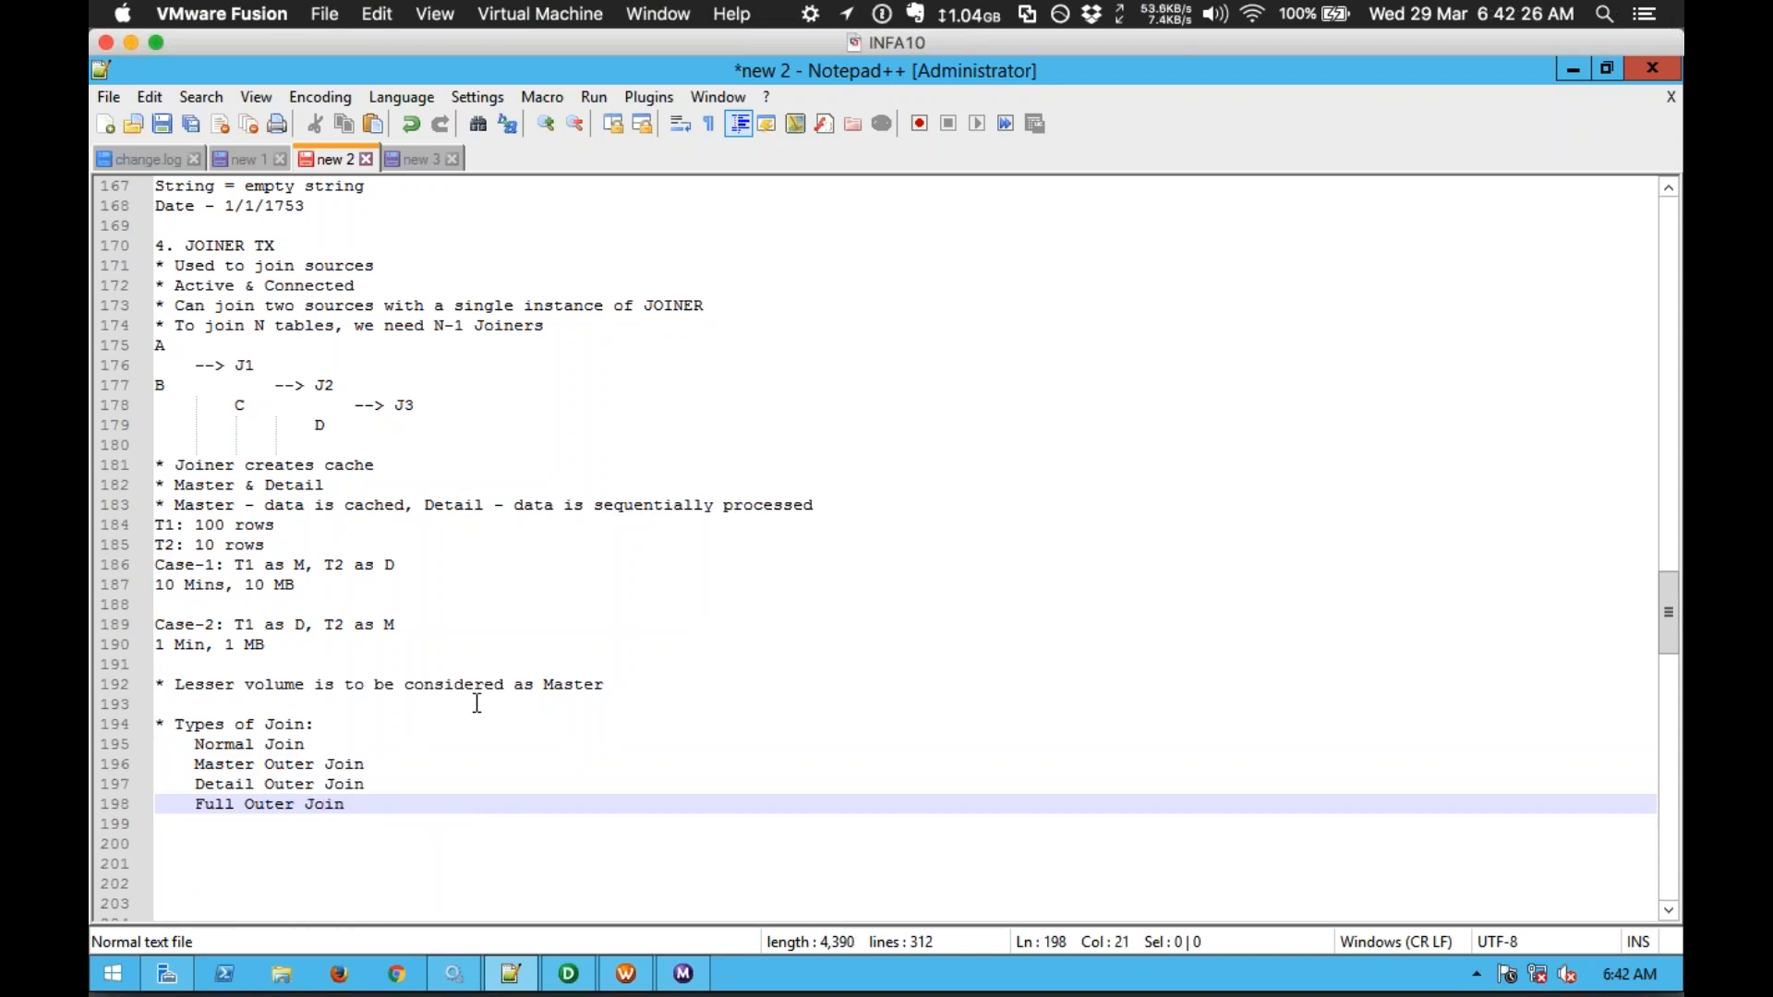
key("Return")
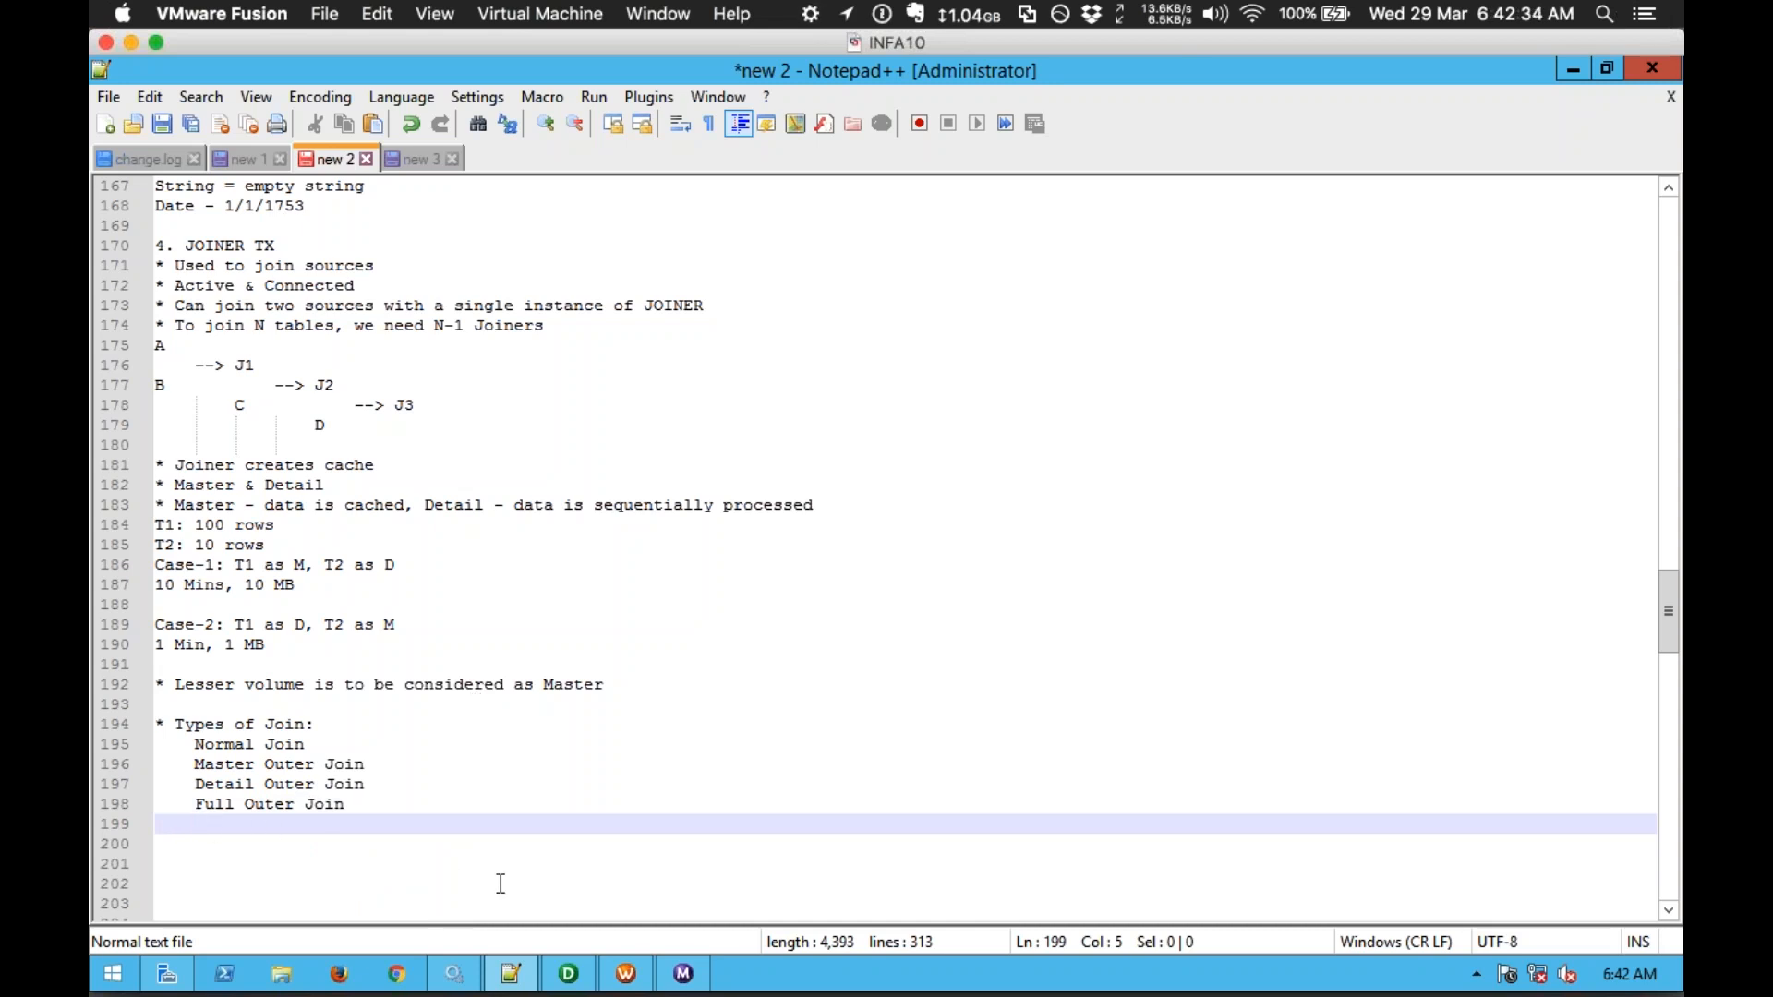
left_click(106, 43)
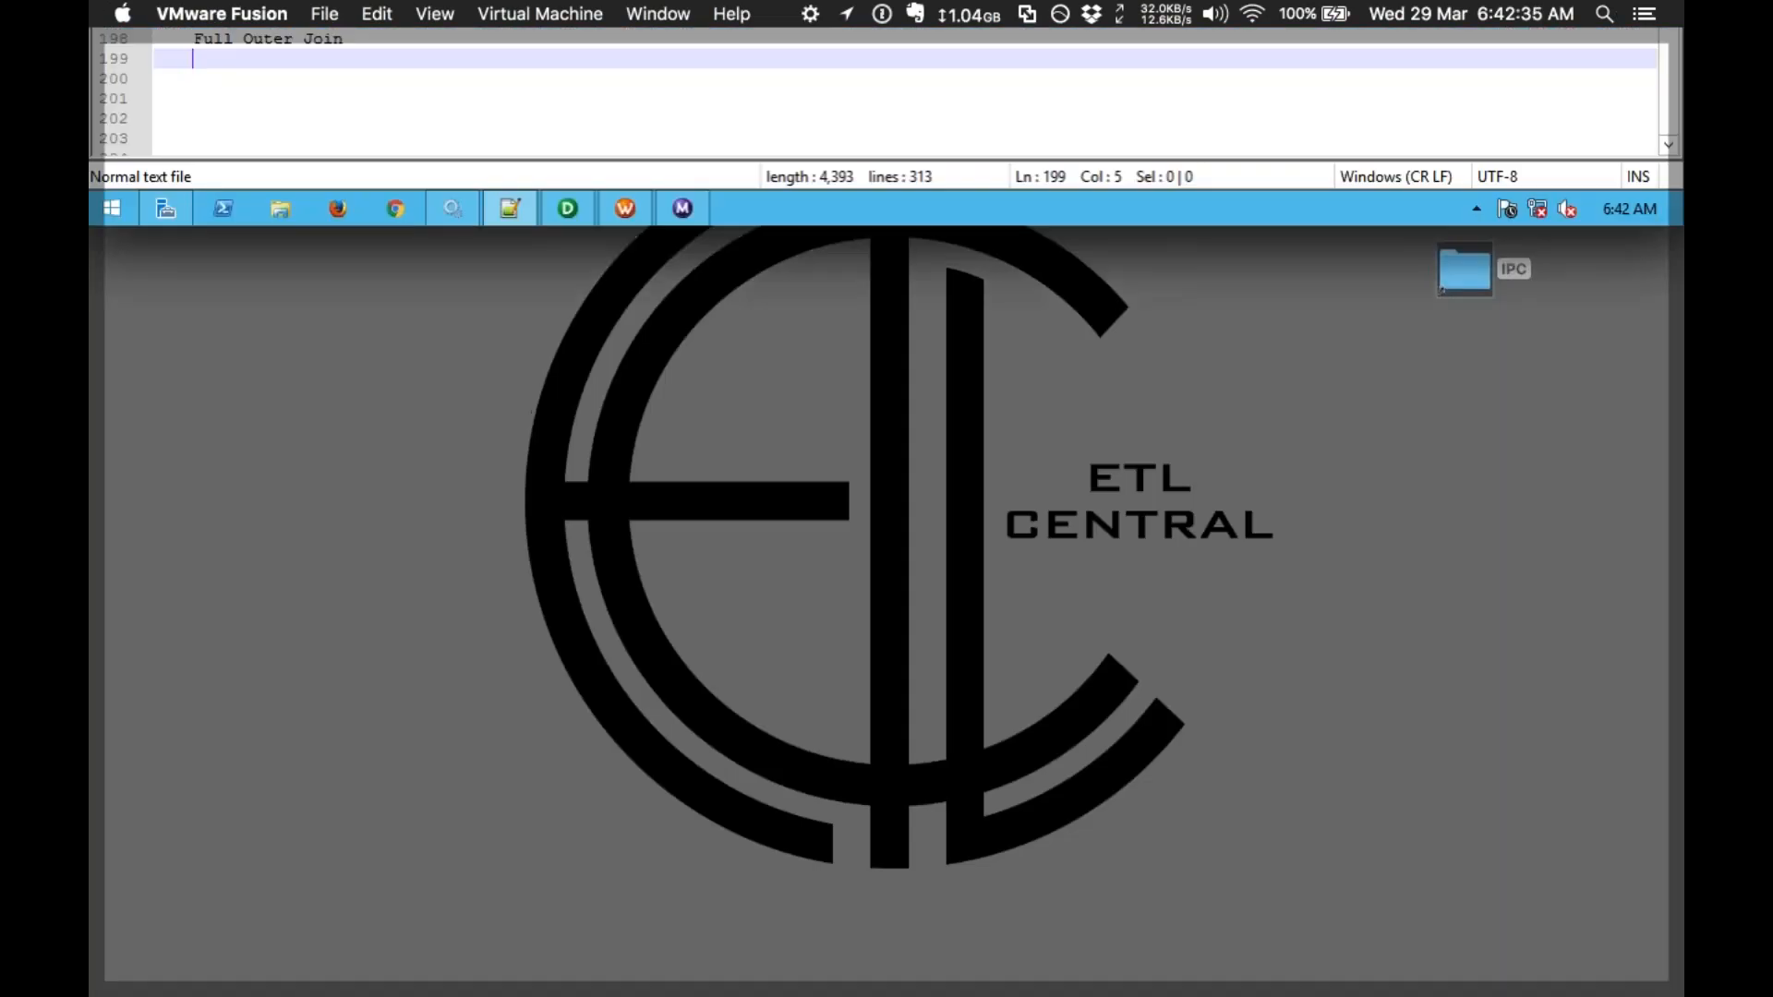
Step: Open the Joiner Transformation Data Flow workbook from the Joiner folder read-only in Excel
key("ctrl+Up")
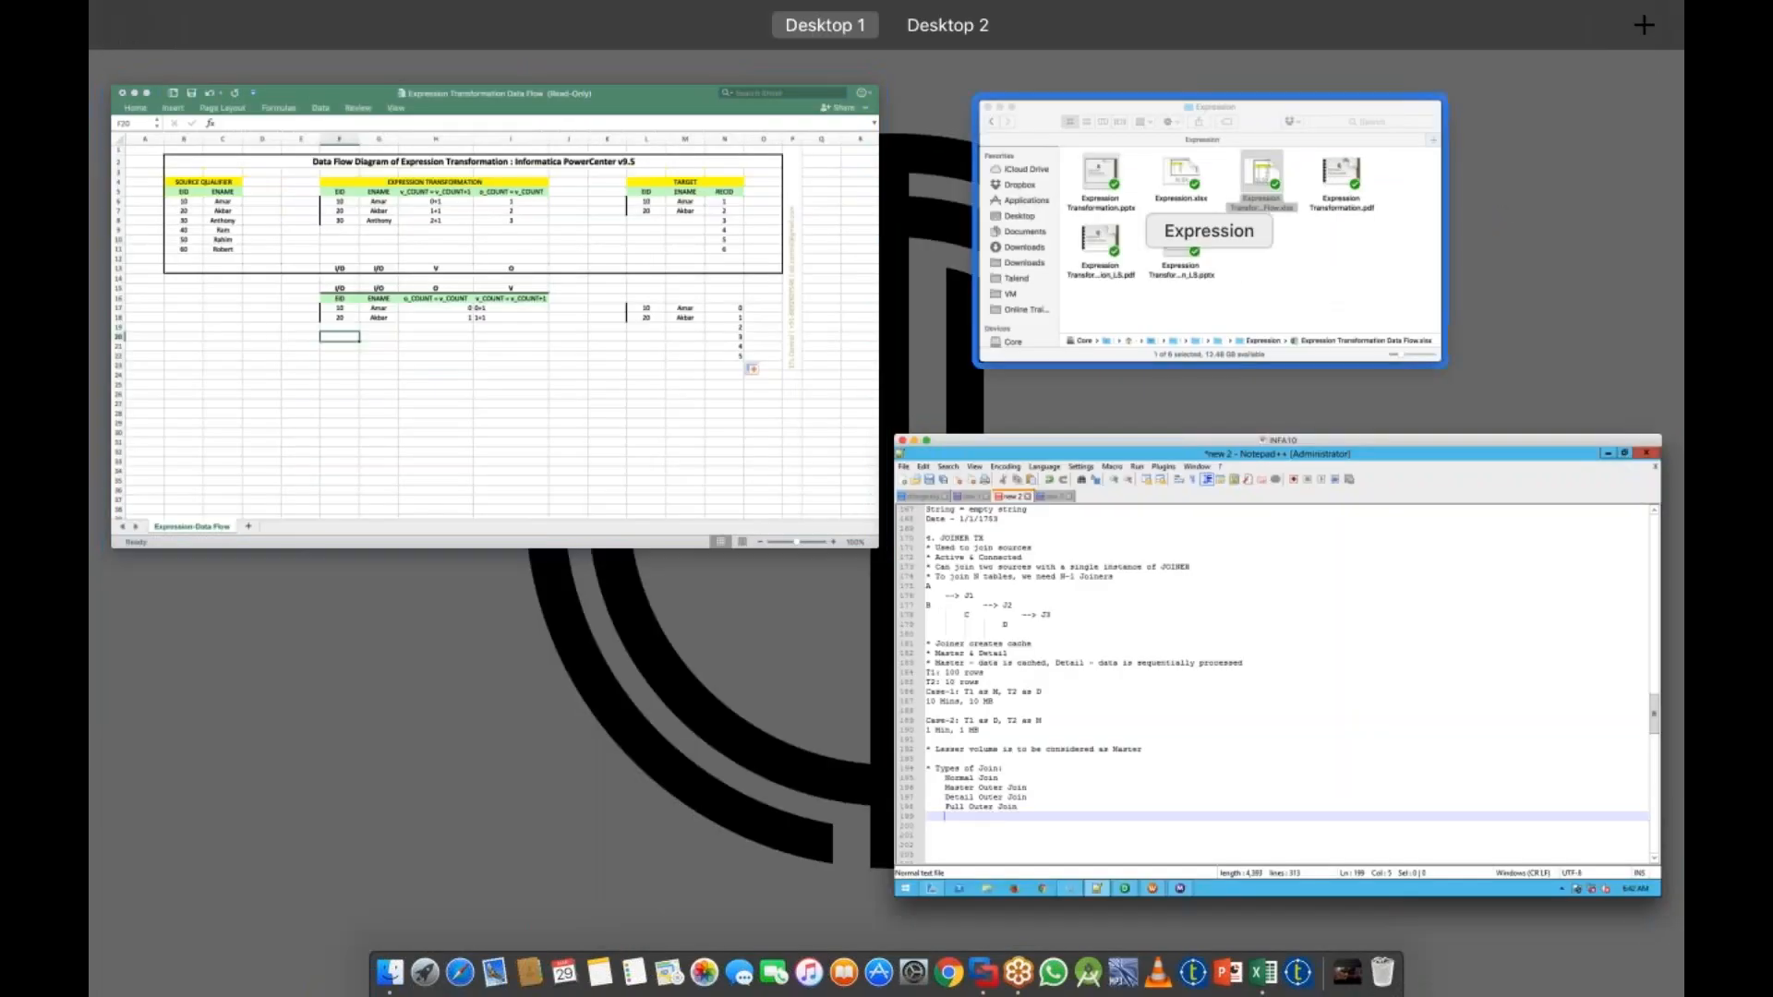
left_click(1209, 231)
key("super+Up")
key("Right")
key("Right")
key("Down")
key("Left")
key("Left")
key("Left")
key("super+Down")
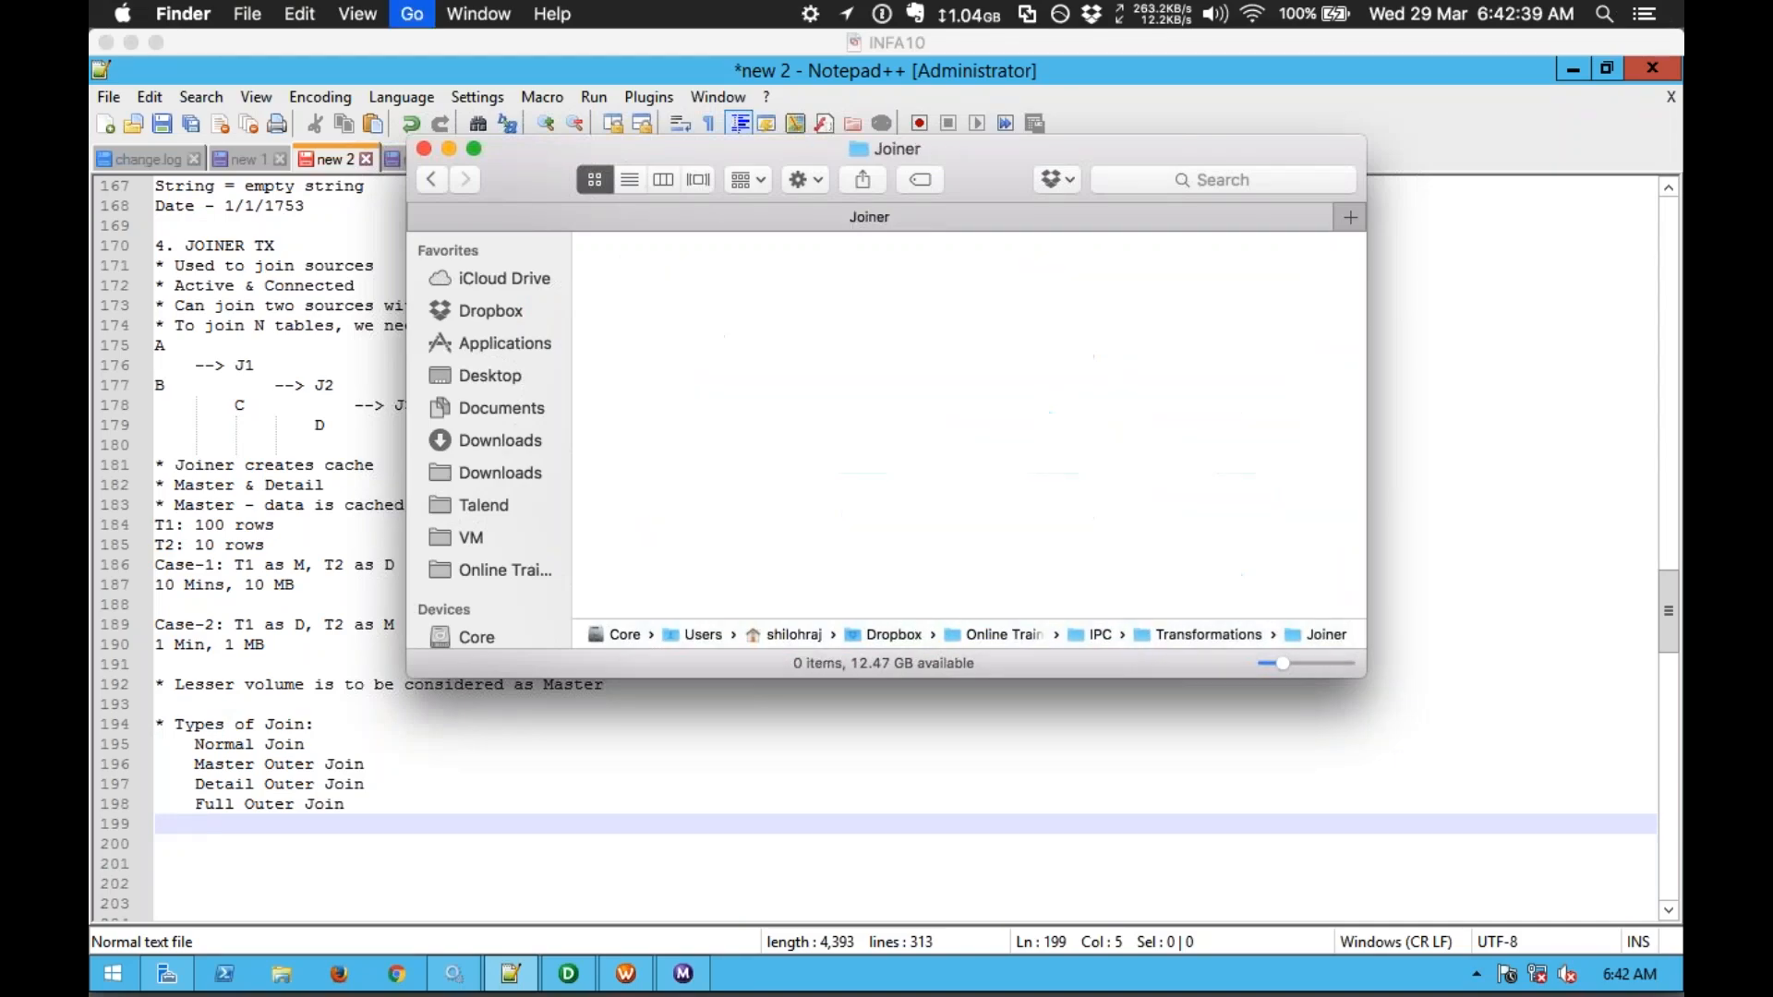
key("Down")
key("super+Up")
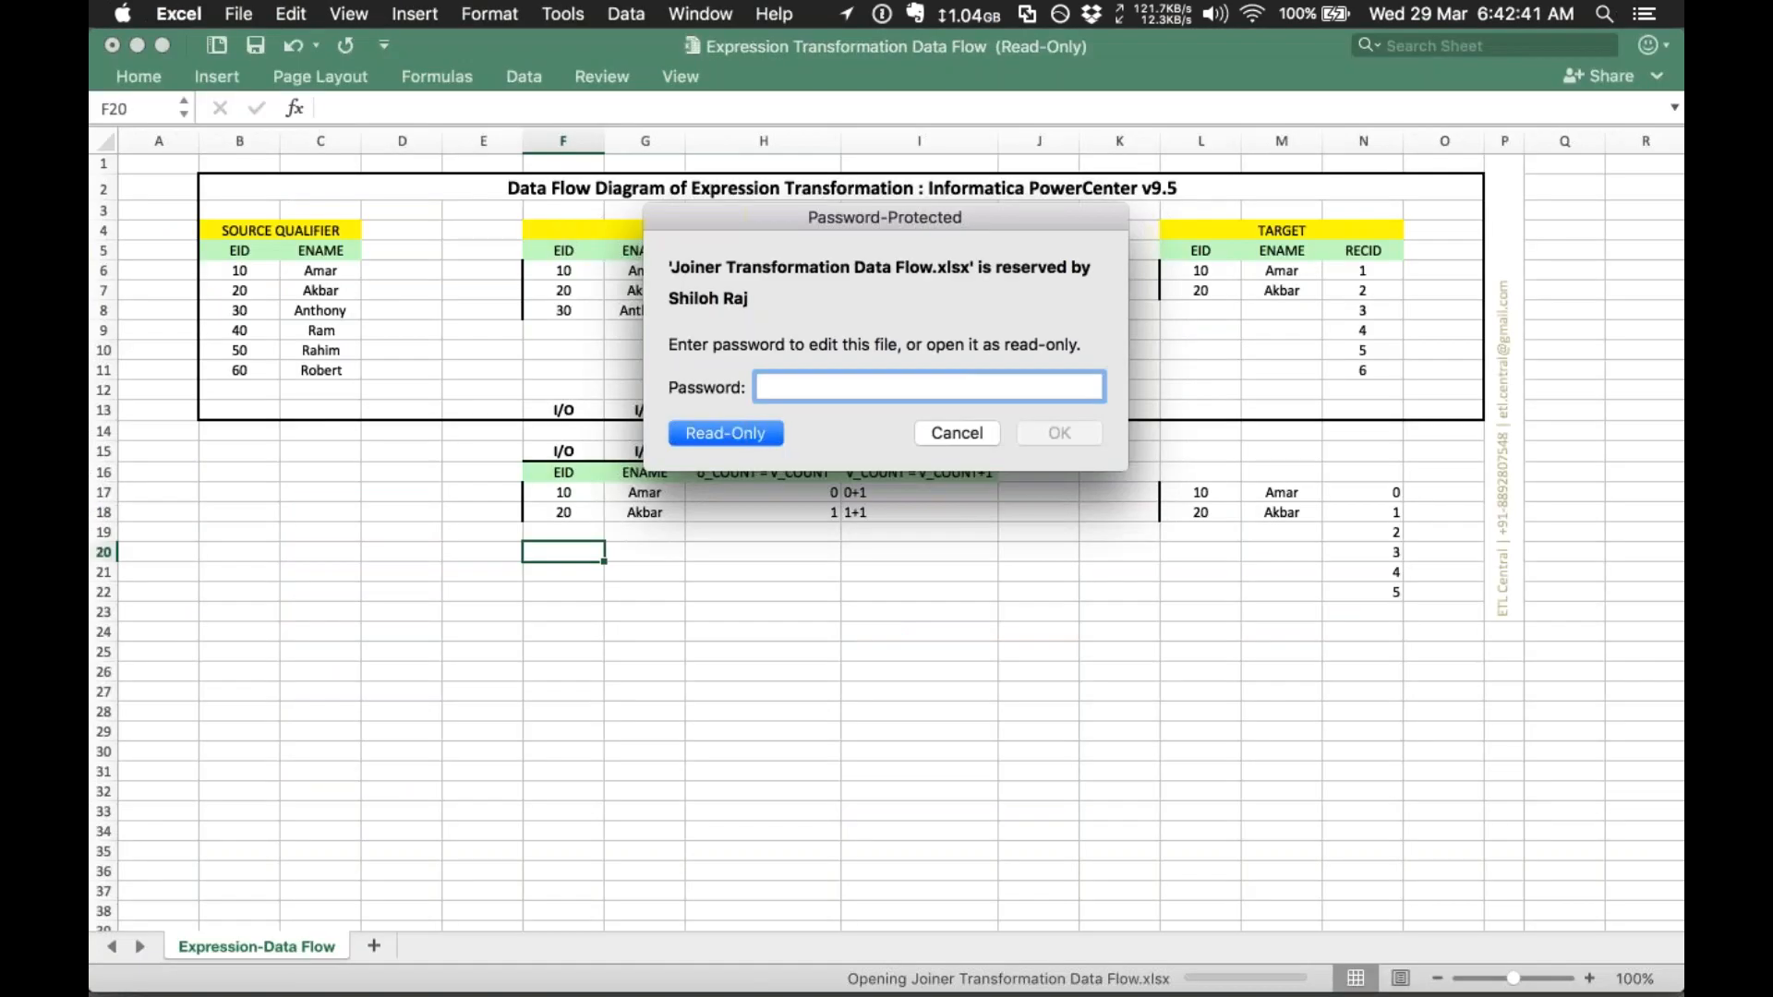
key("Return")
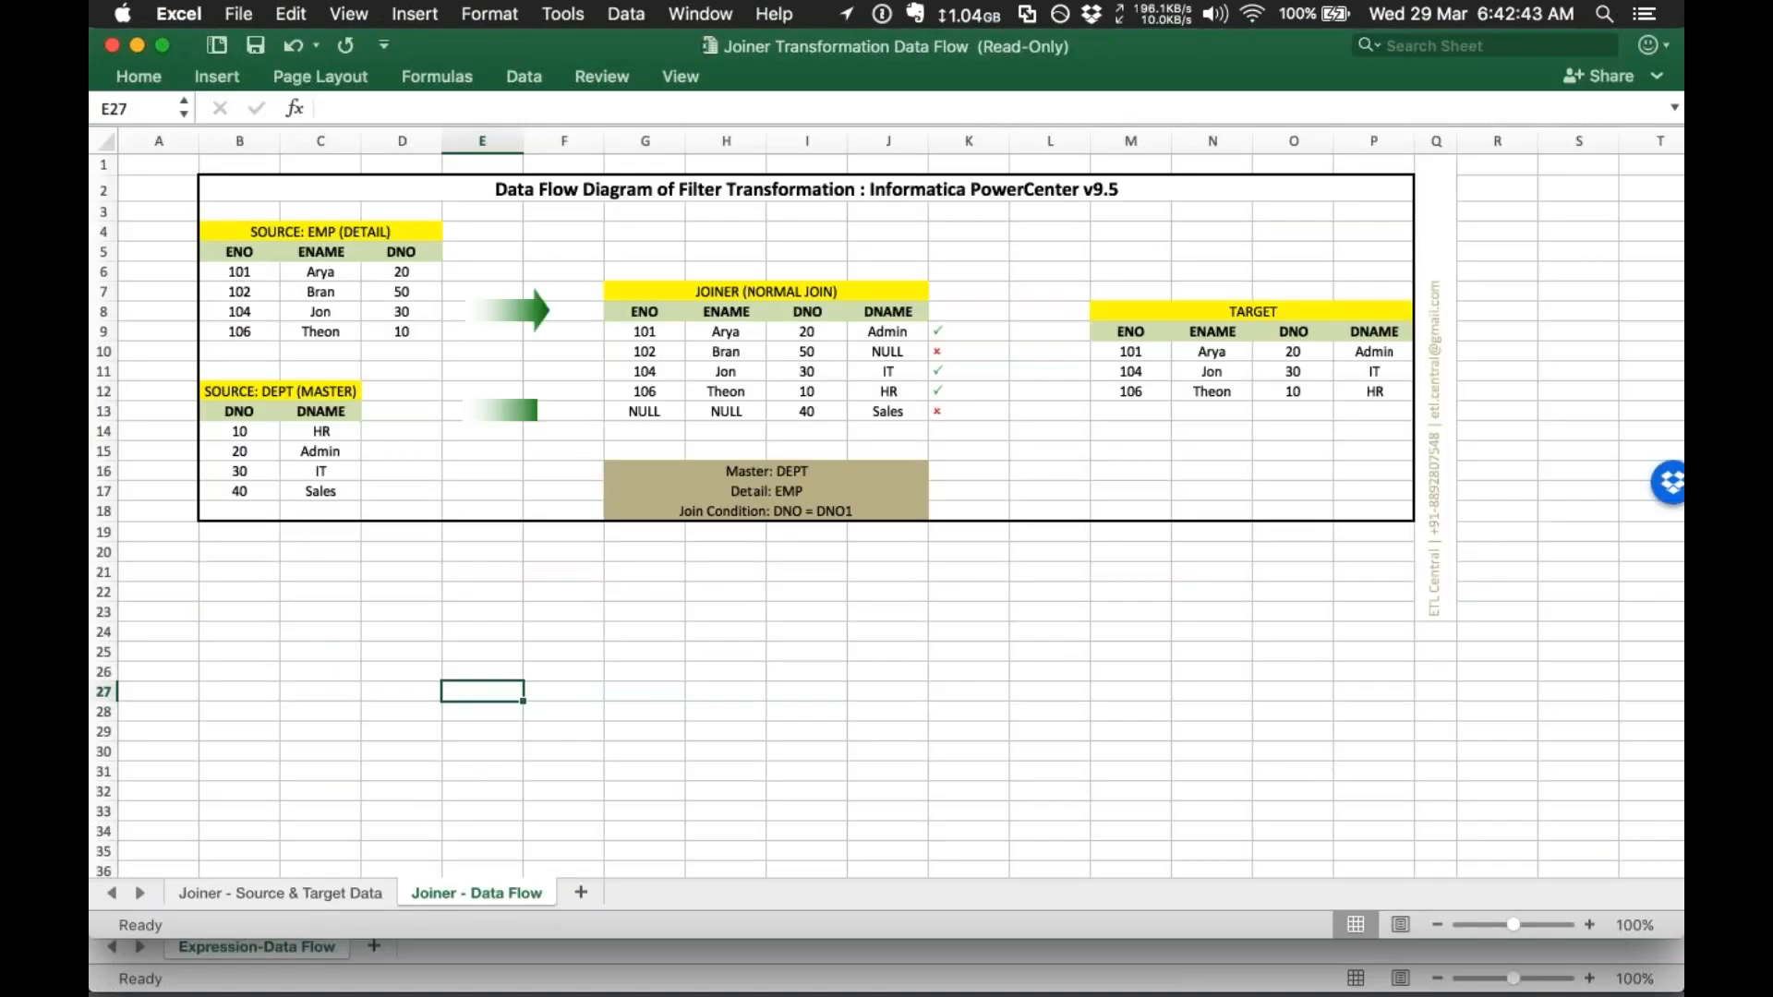
Step: Clear the sample data rows from the Joiner and Target tables
left_click(1183, 538)
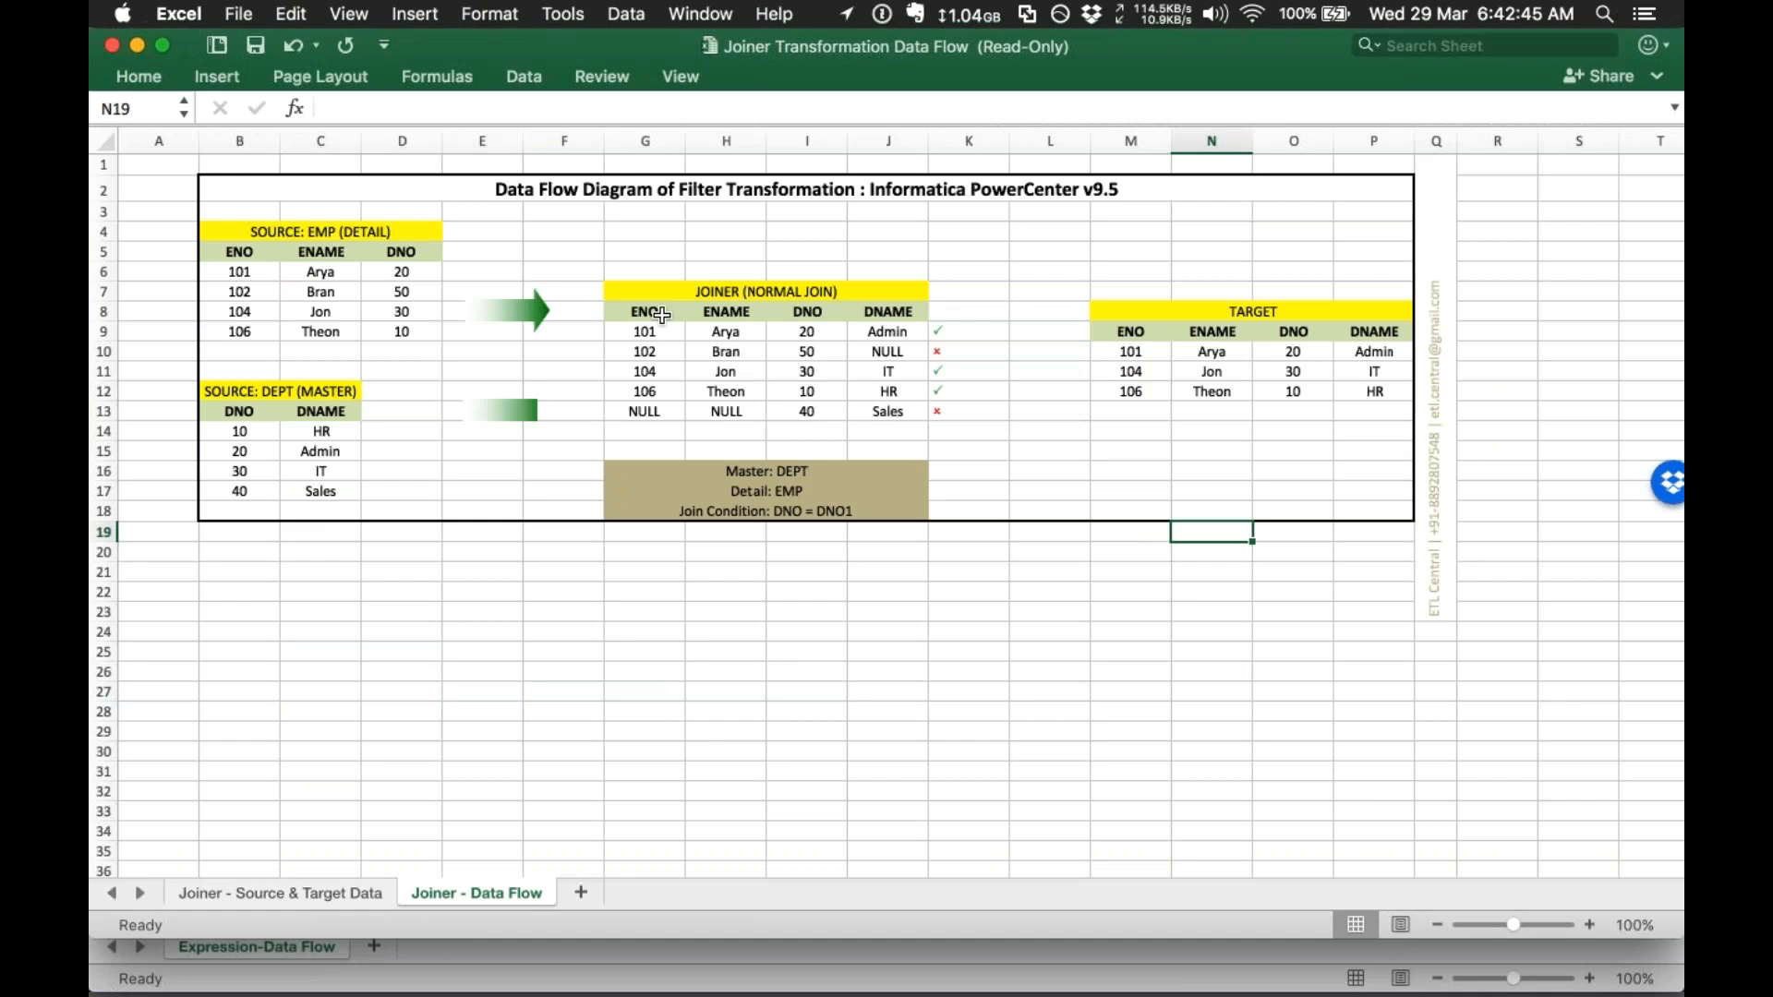
left_click(626, 345)
left_click(617, 329)
left_click_drag(820, 384, 968, 432)
right_click(802, 387)
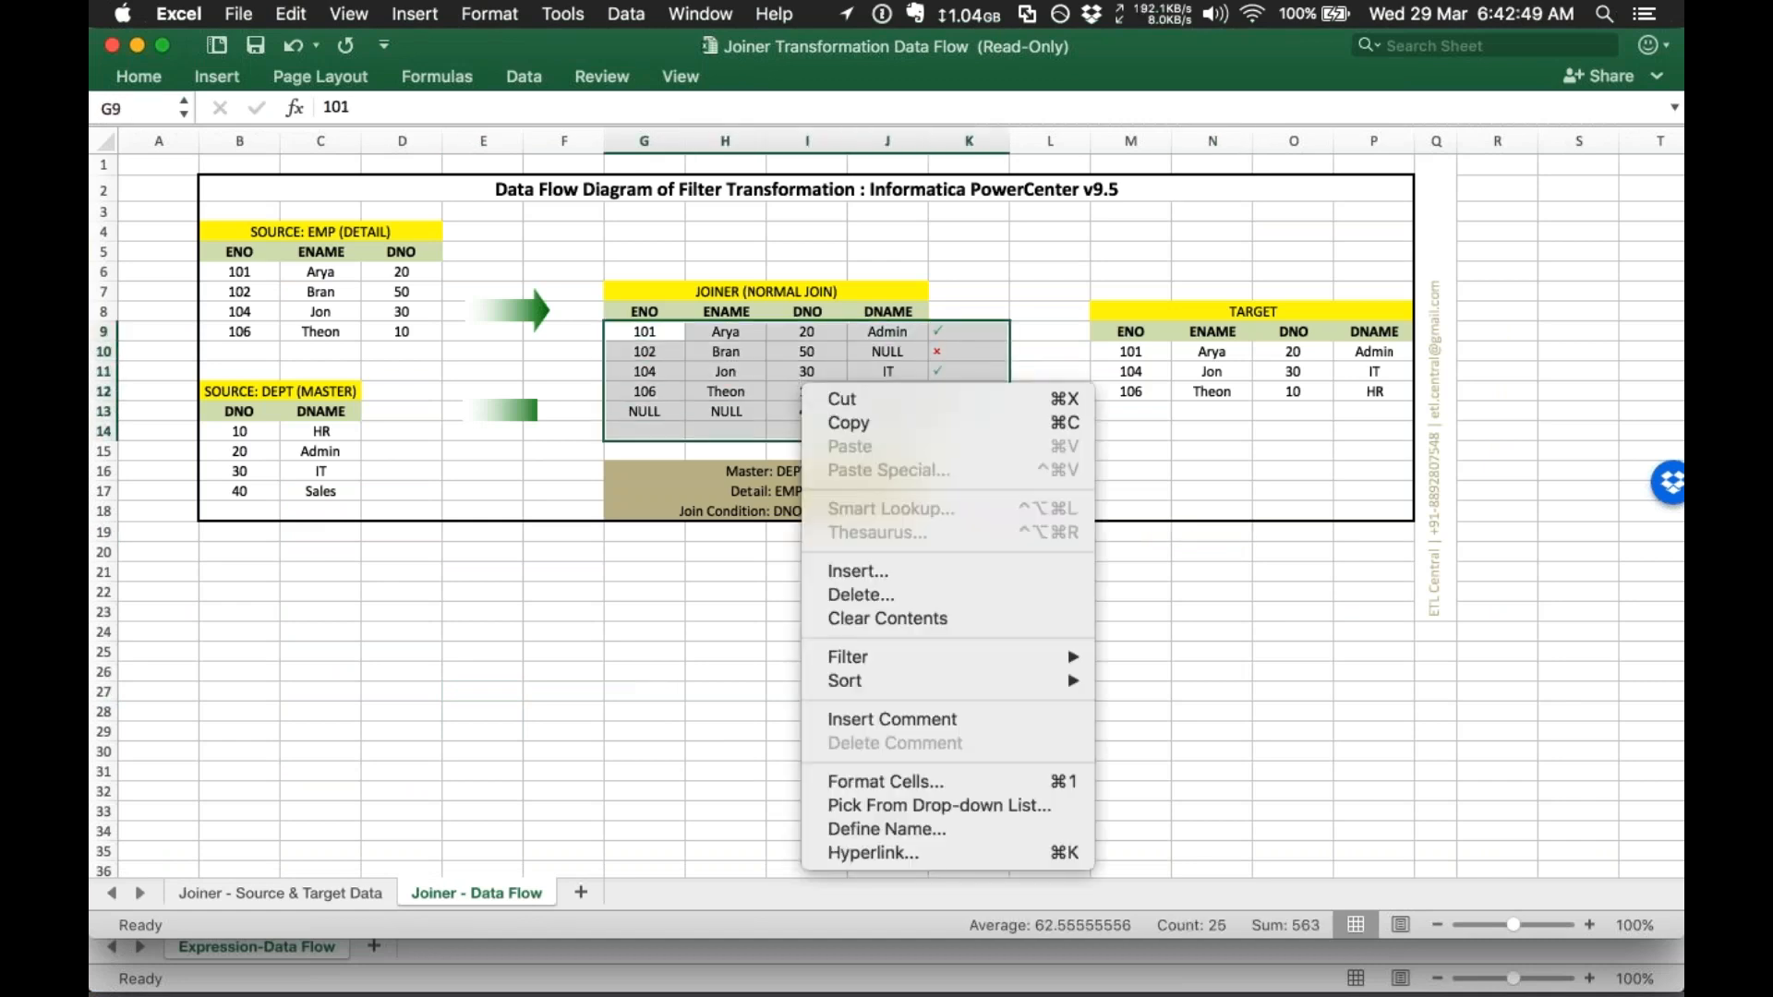
left_click(887, 618)
left_click_drag(1122, 351, 1371, 391)
right_click(1269, 369)
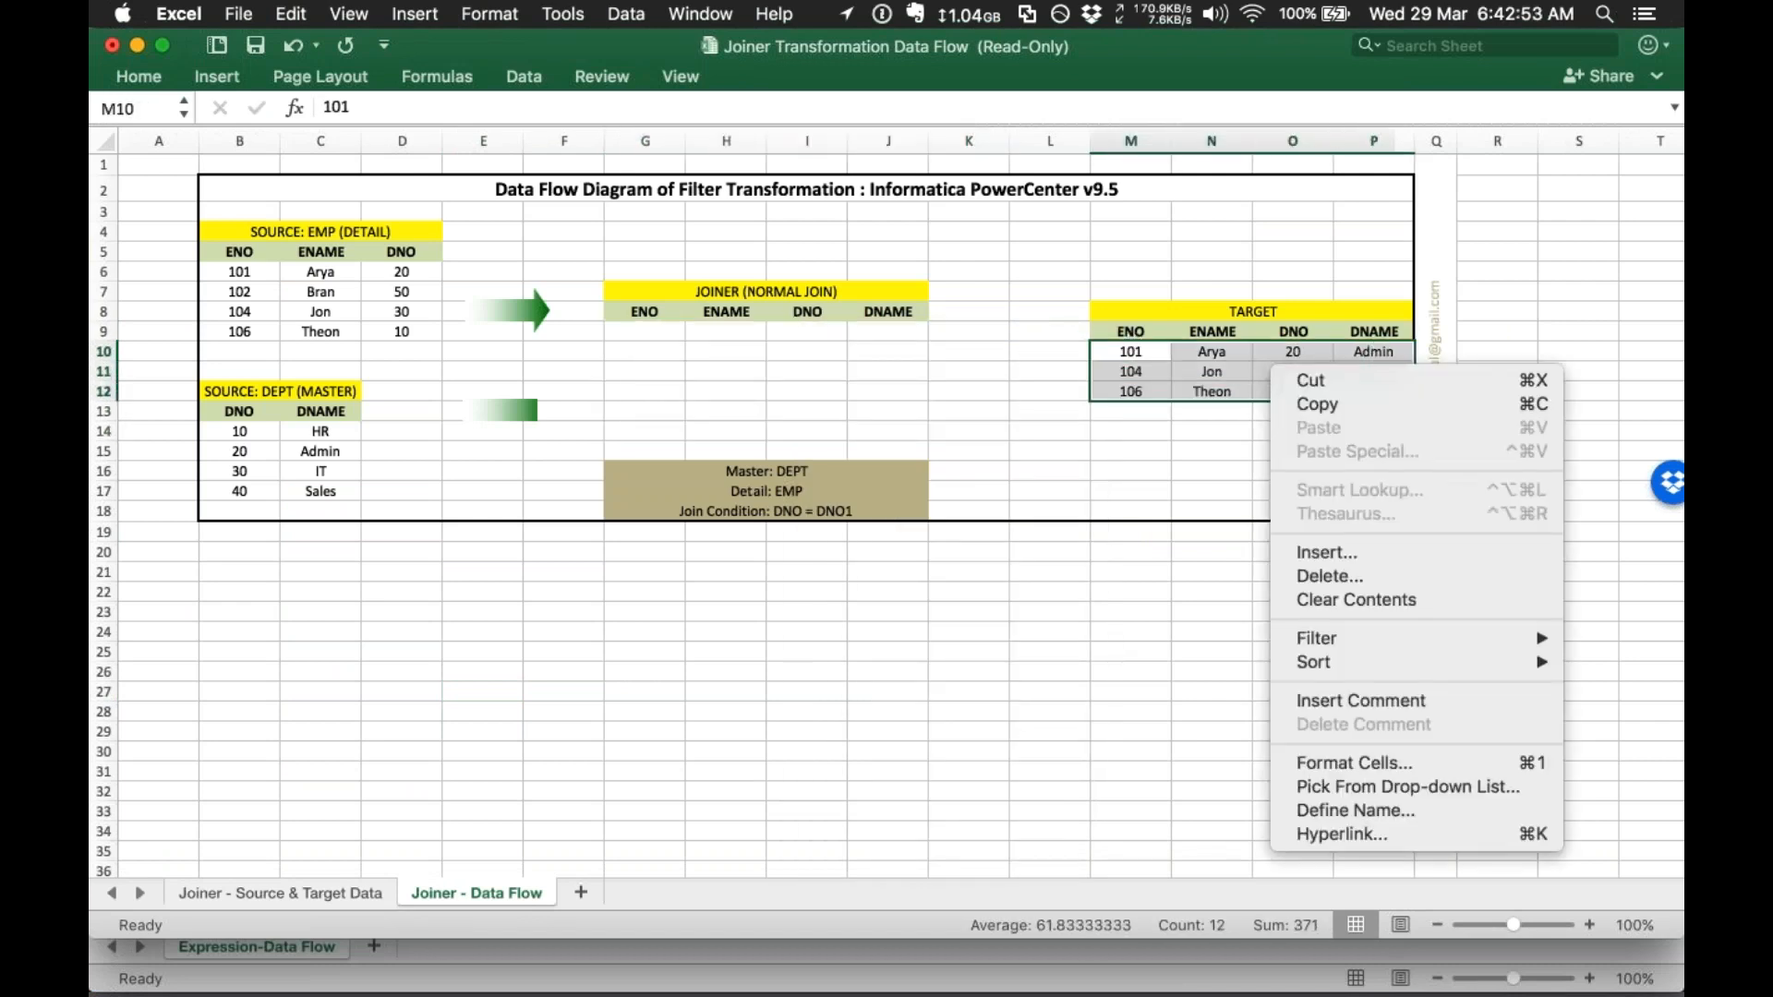
left_click(1385, 600)
left_click_drag(1364, 326, 1383, 415)
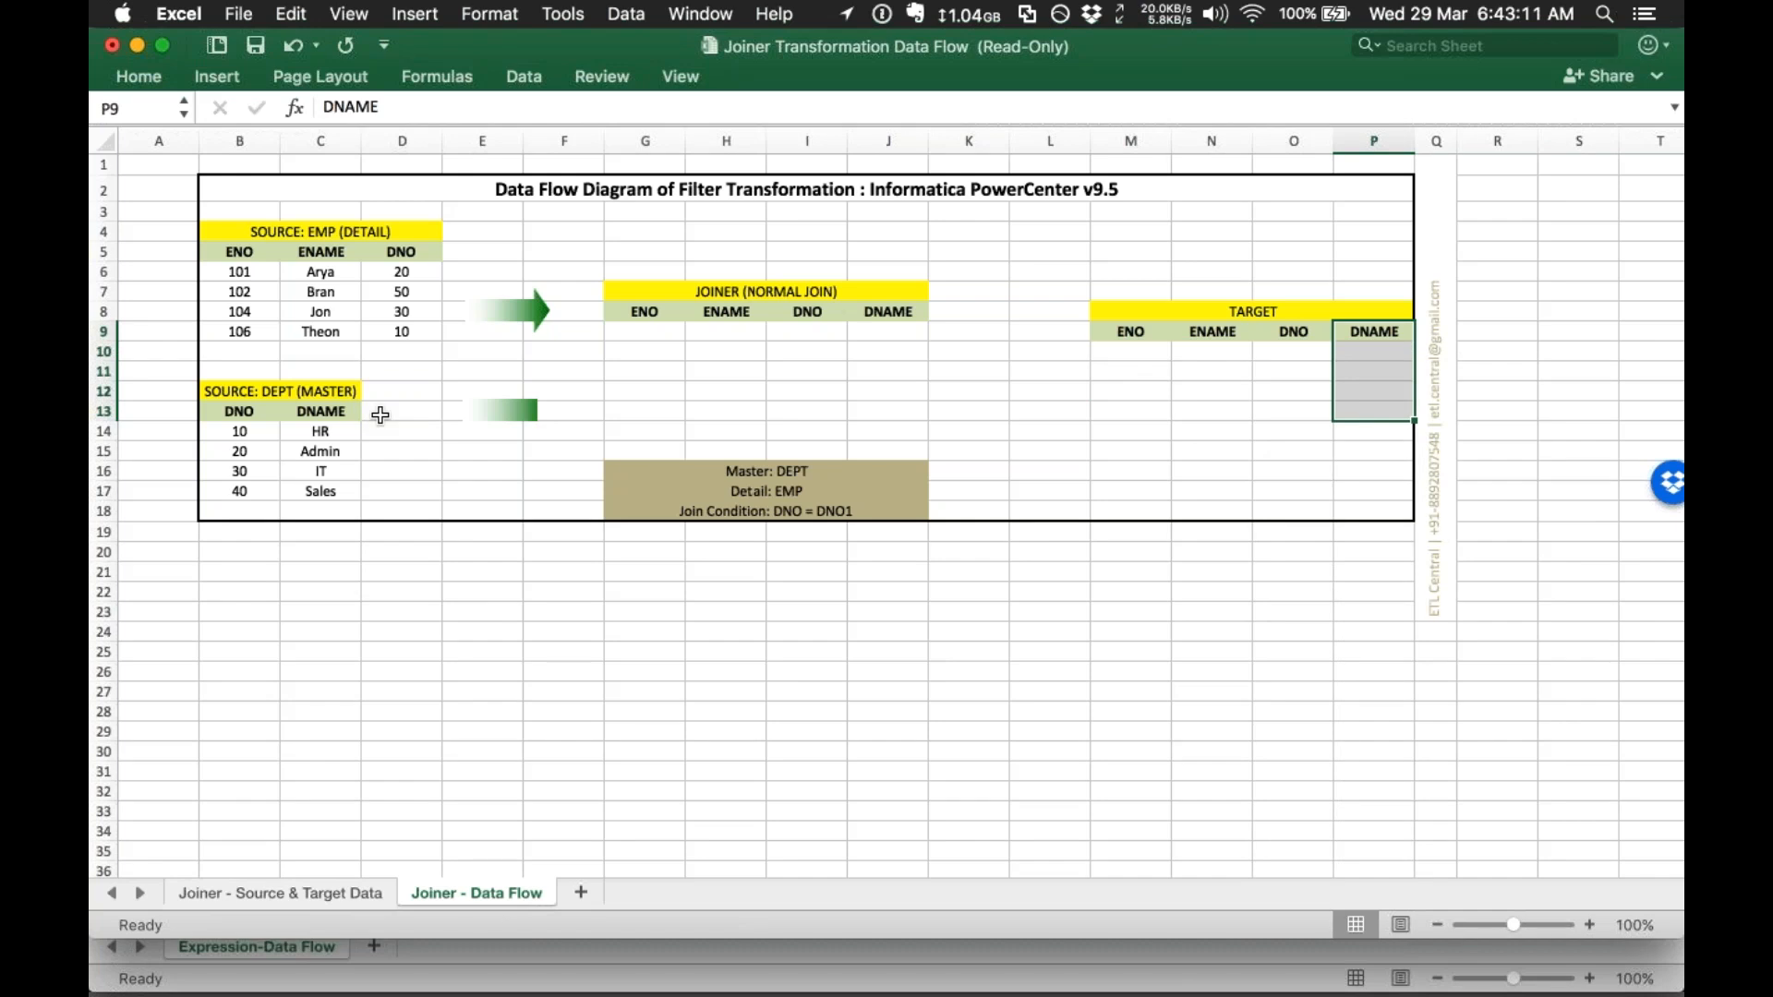
left_click(767, 476)
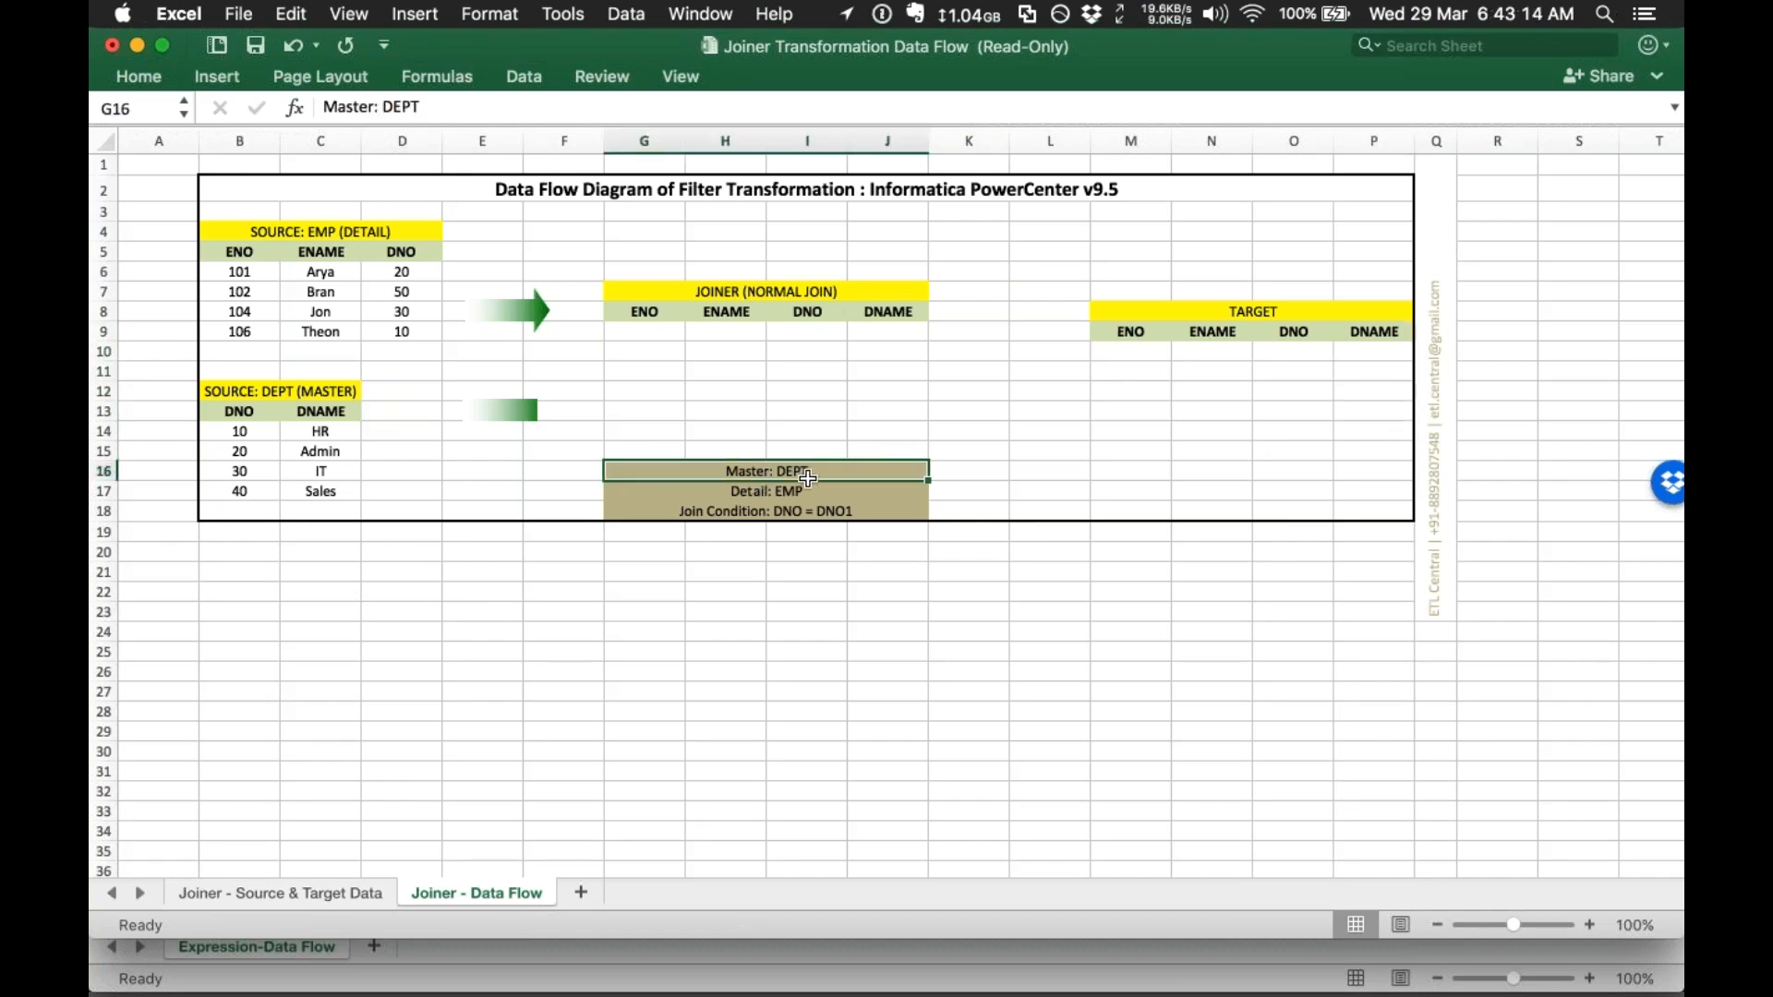
Step: Copy the DEPT master table (DNO, DNAME with headers) and paste it at cell H20
left_click(761, 496)
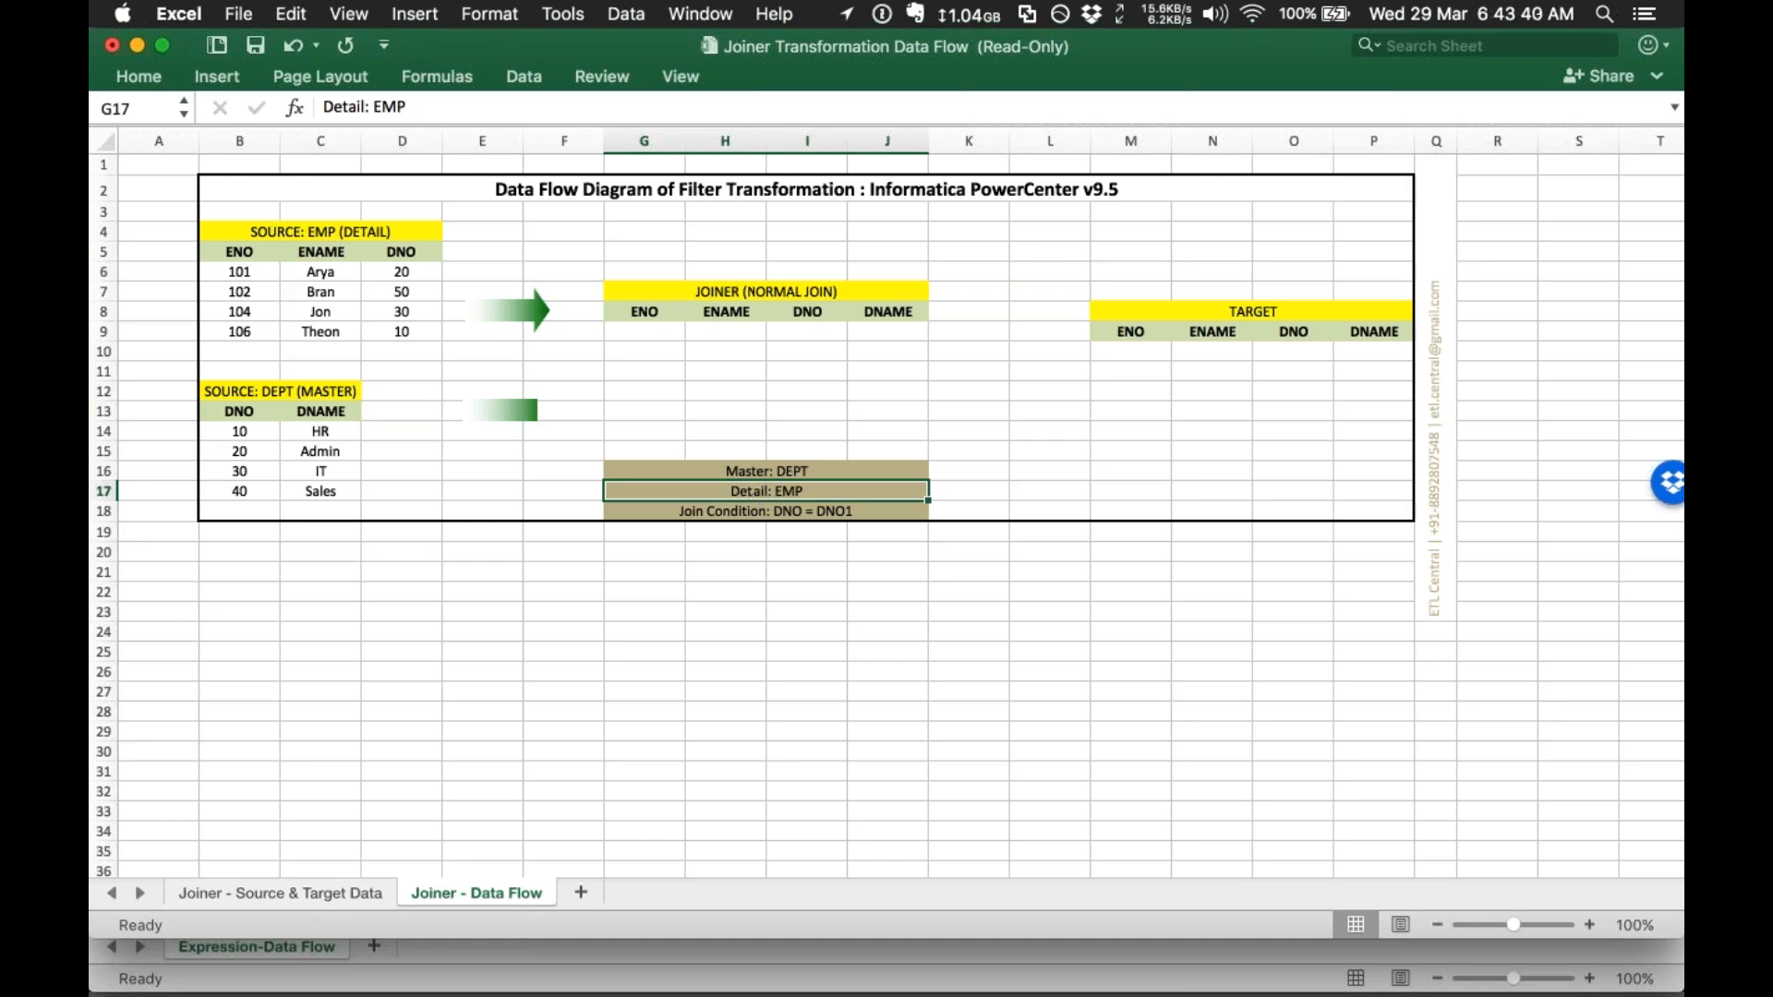
left_click(673, 369)
left_click(818, 288)
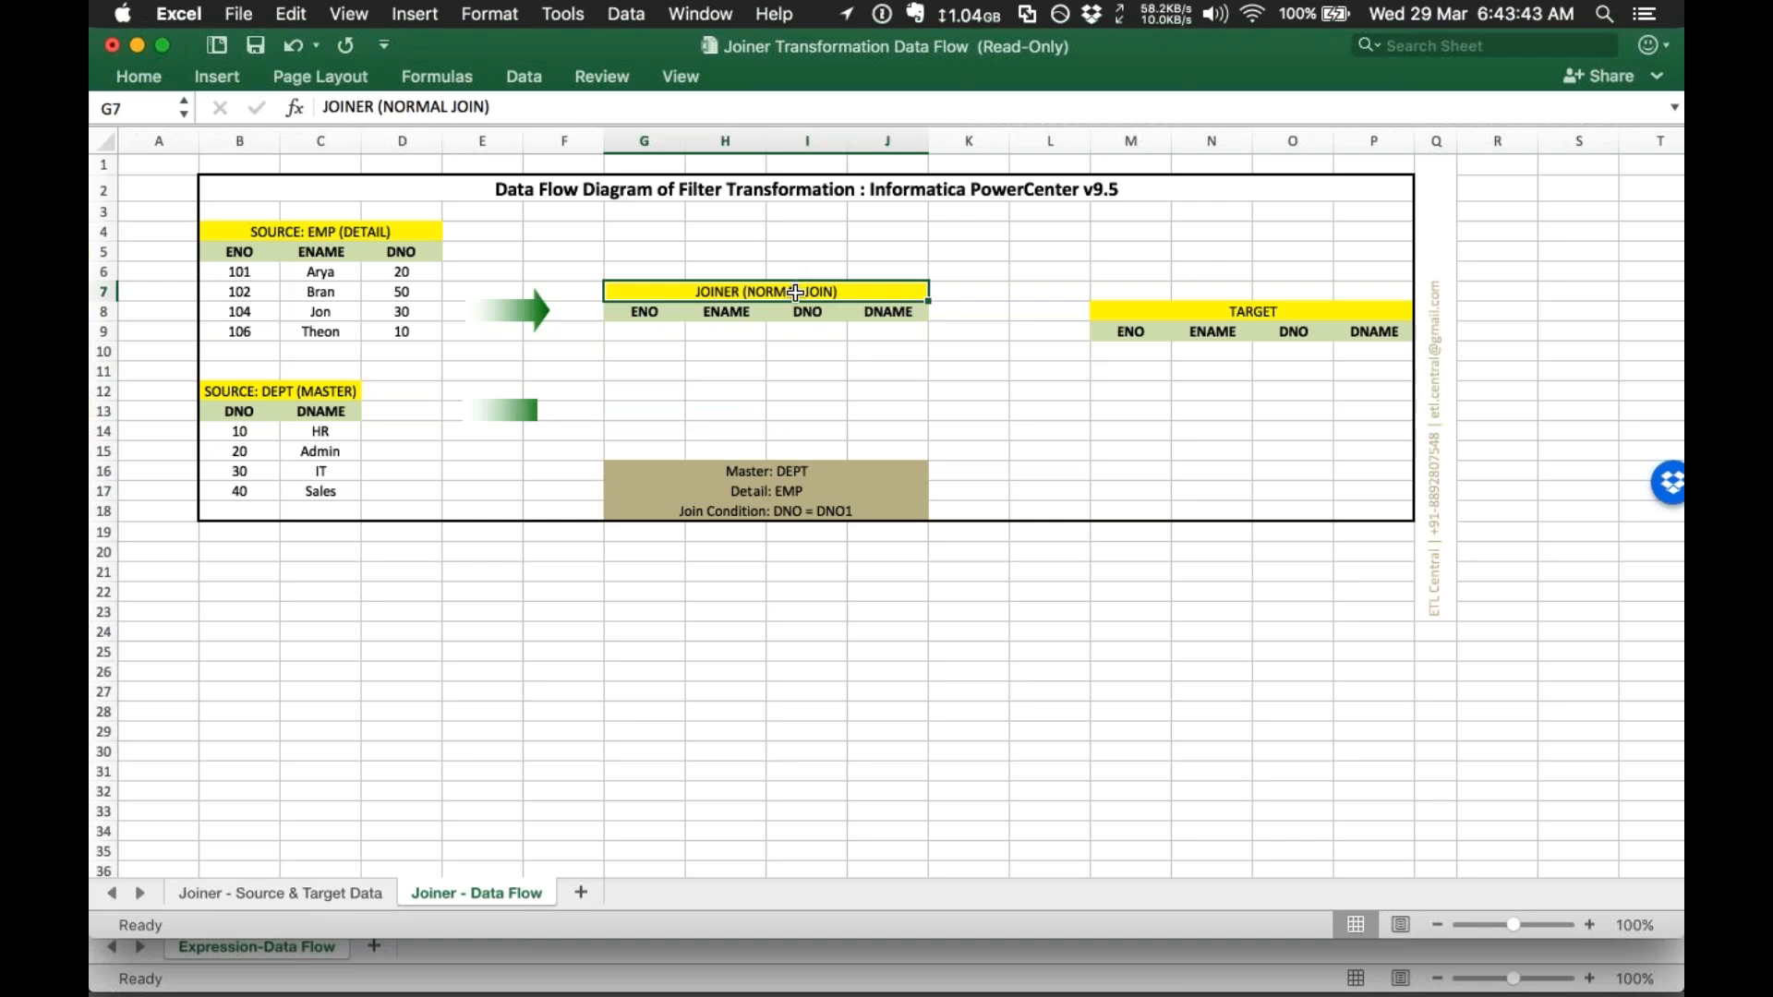
left_click(896, 365)
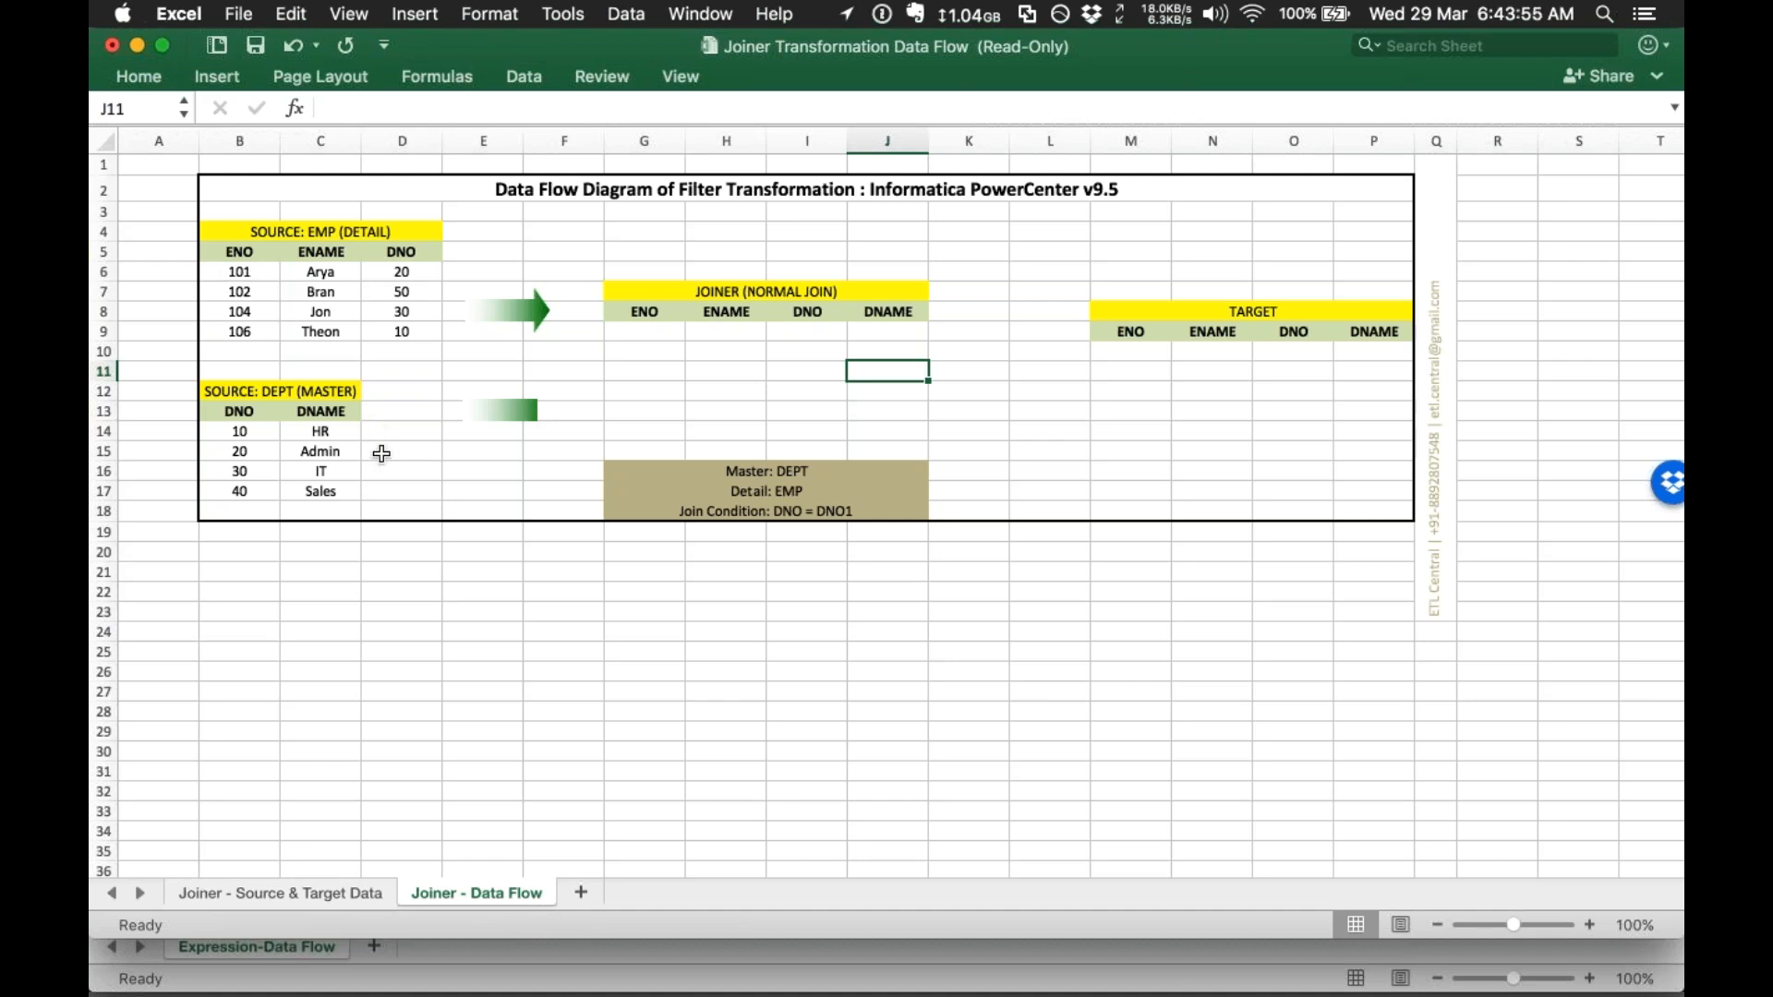
left_click_drag(239, 413, 330, 489)
key("super+c")
left_click(703, 554)
key("super+v")
Step: Label the copied DEPT table 'CACHE' in cell H19
left_click(741, 532)
type("CACHE")
key("Tab")
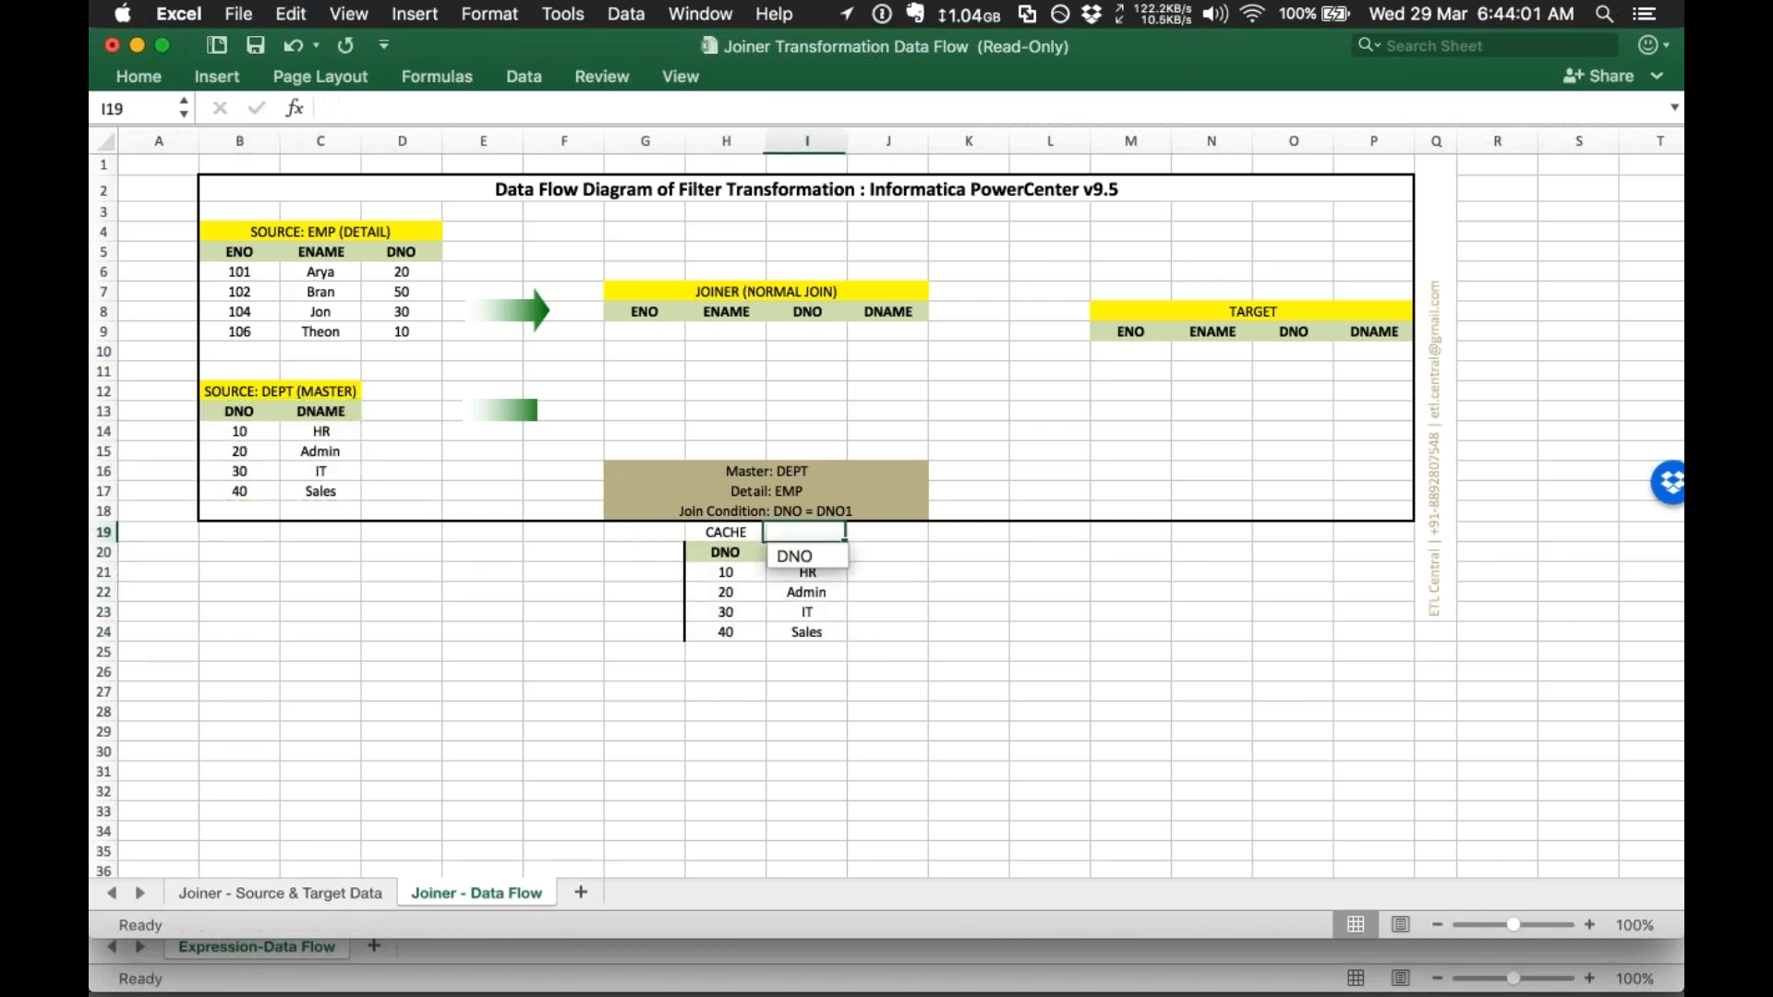
key("Return")
key("Return")
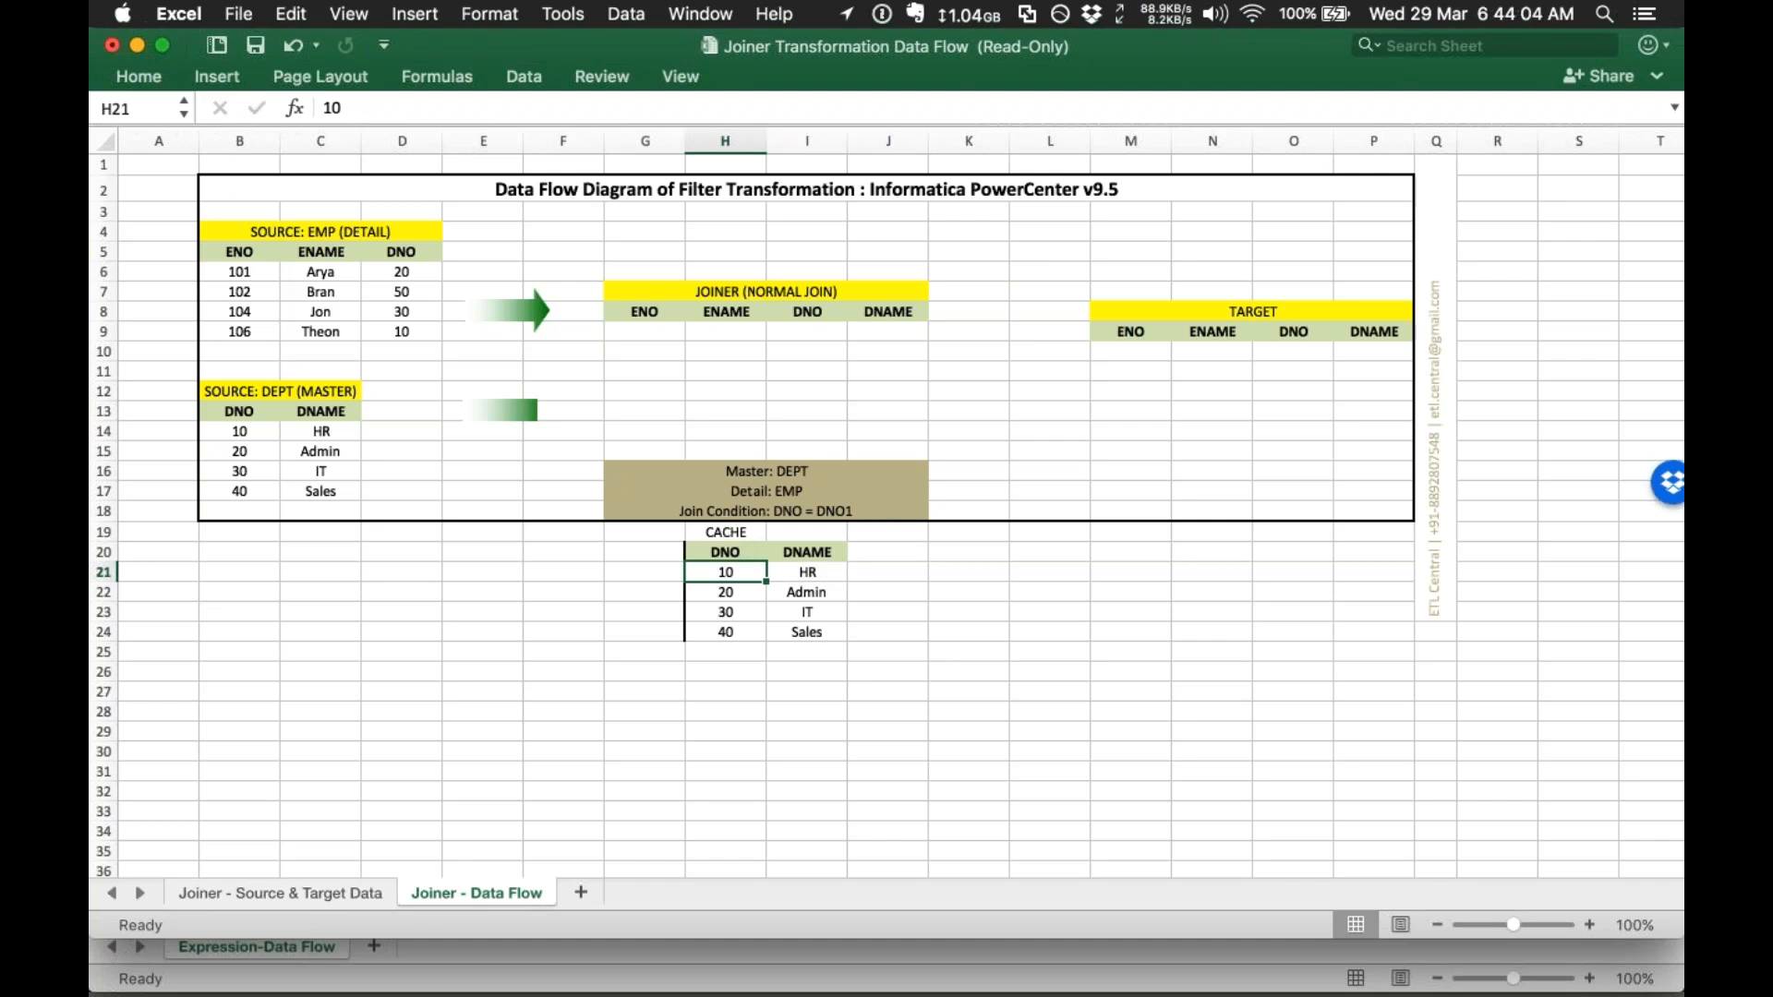
Step: Copy employee 101 Arya's EMP row into the first Joiner result row
left_click(239, 273)
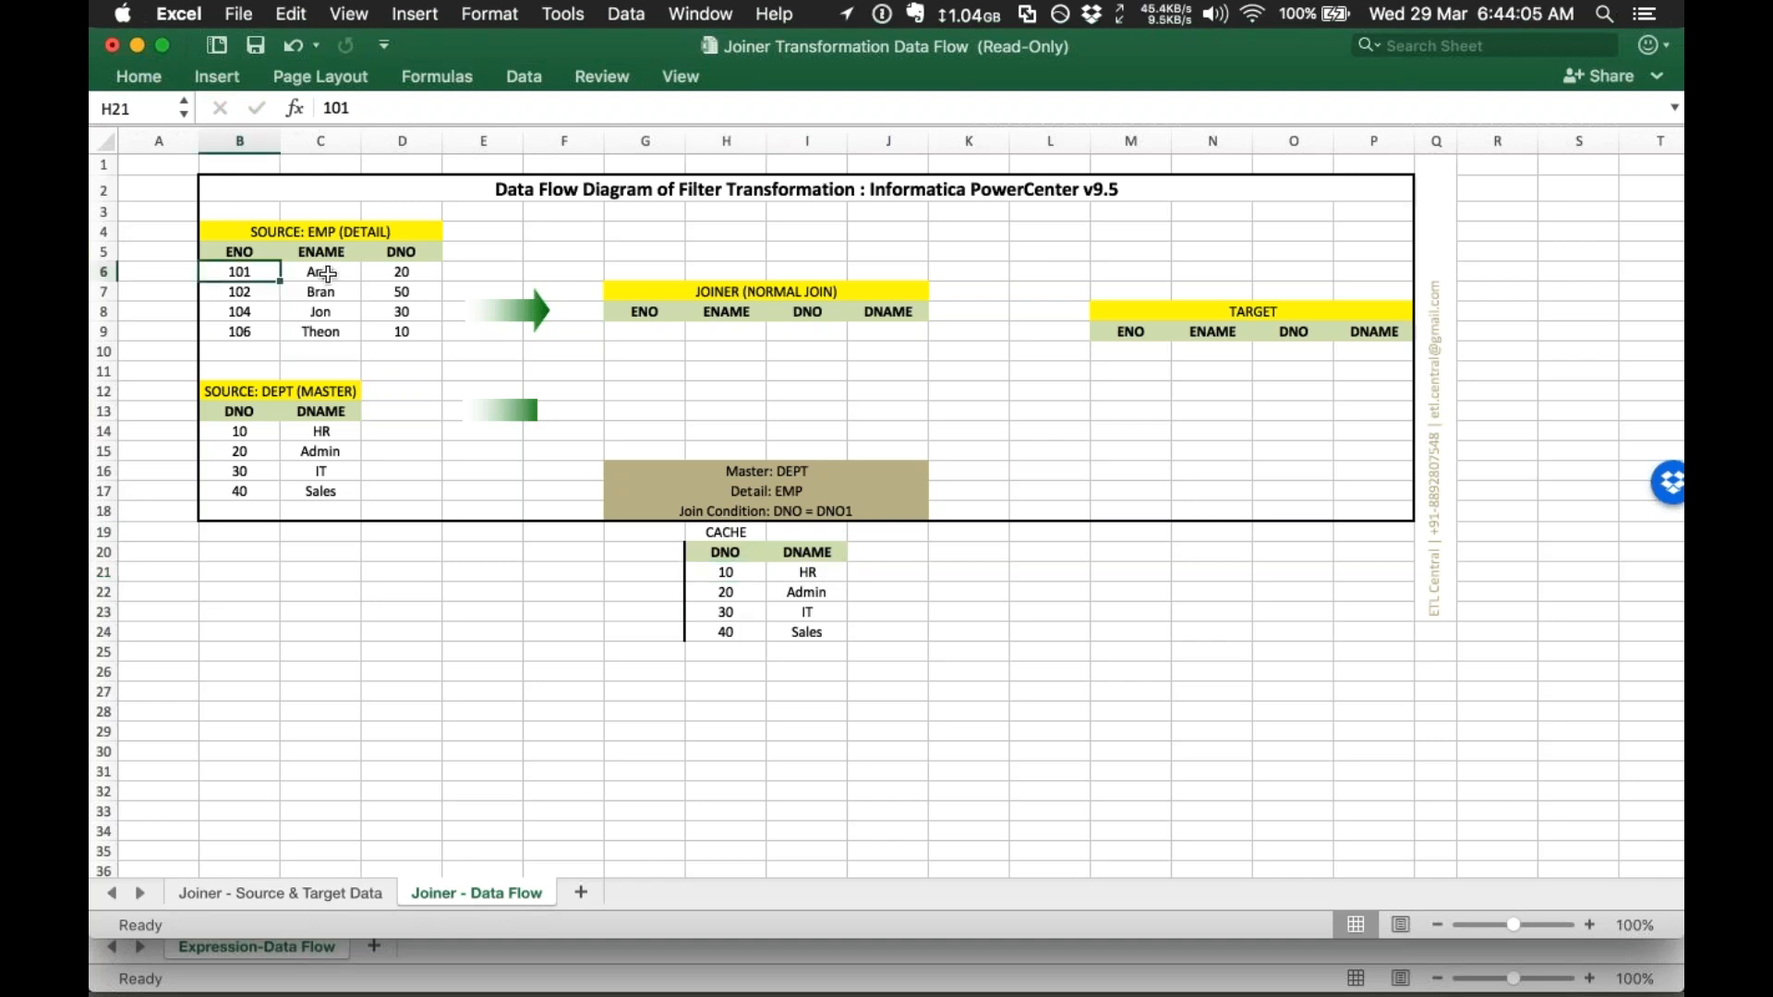
left_click_drag(328, 273, 407, 274)
key("super+c")
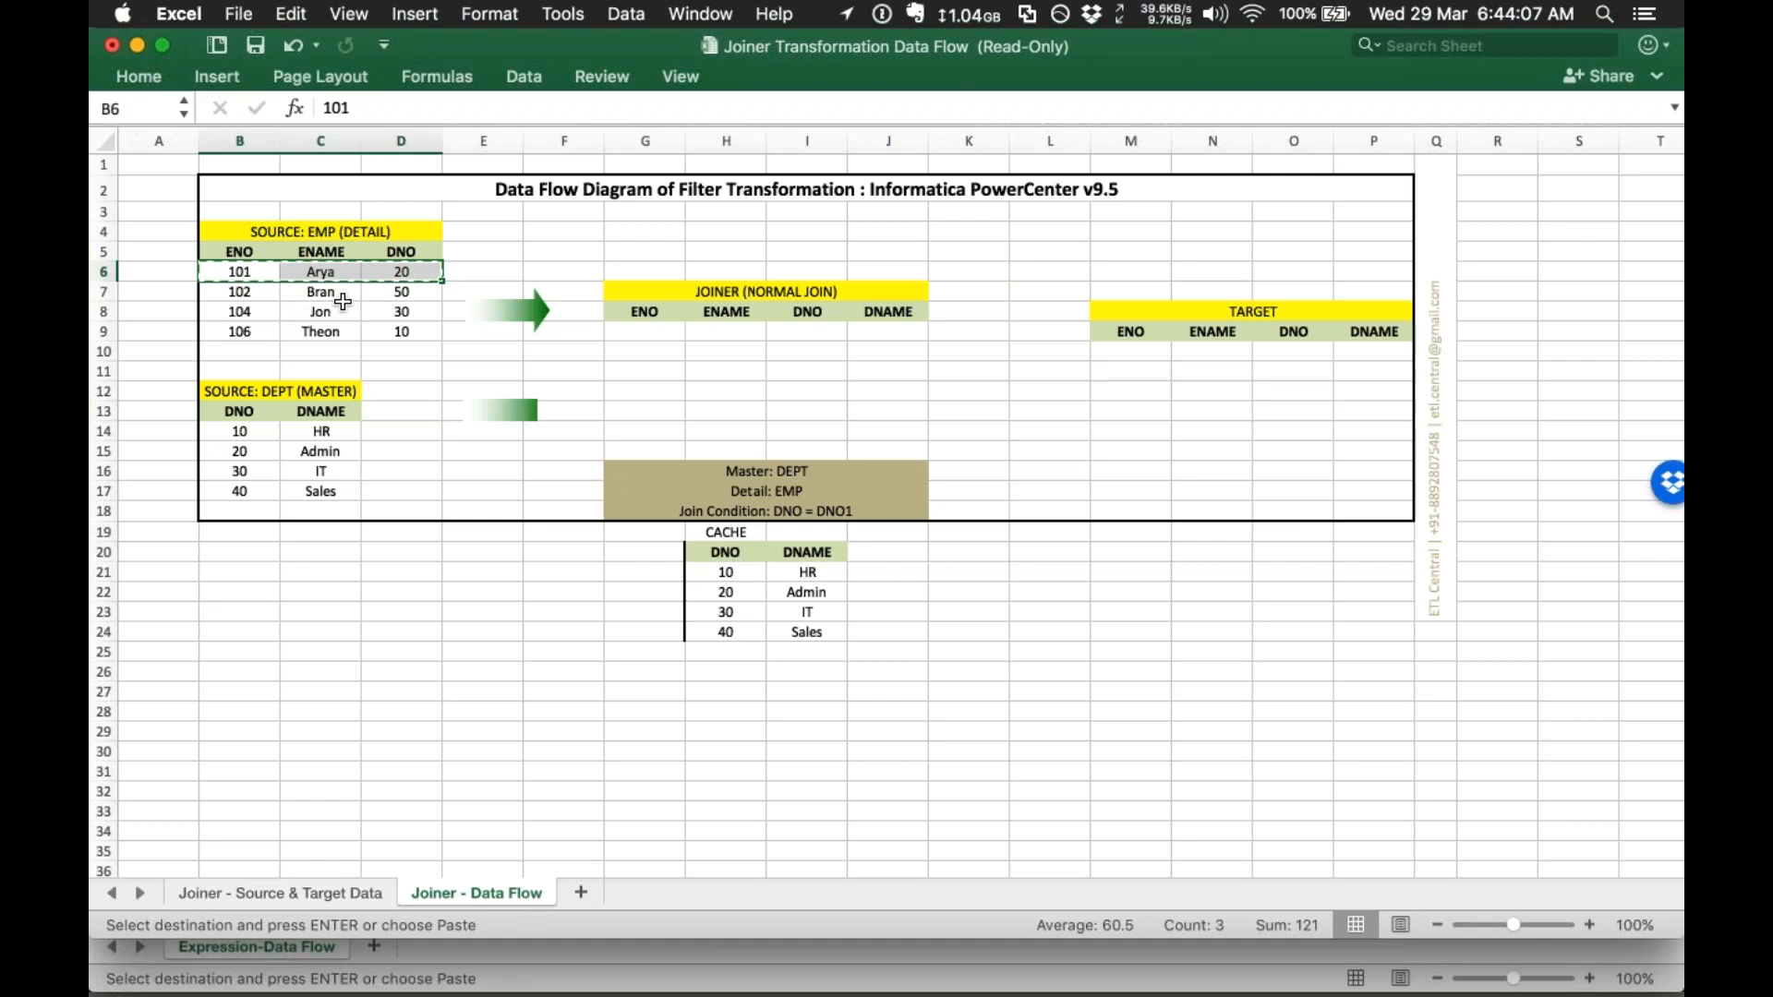
left_click(640, 346)
left_click(637, 314)
left_click(643, 333)
key("super+v")
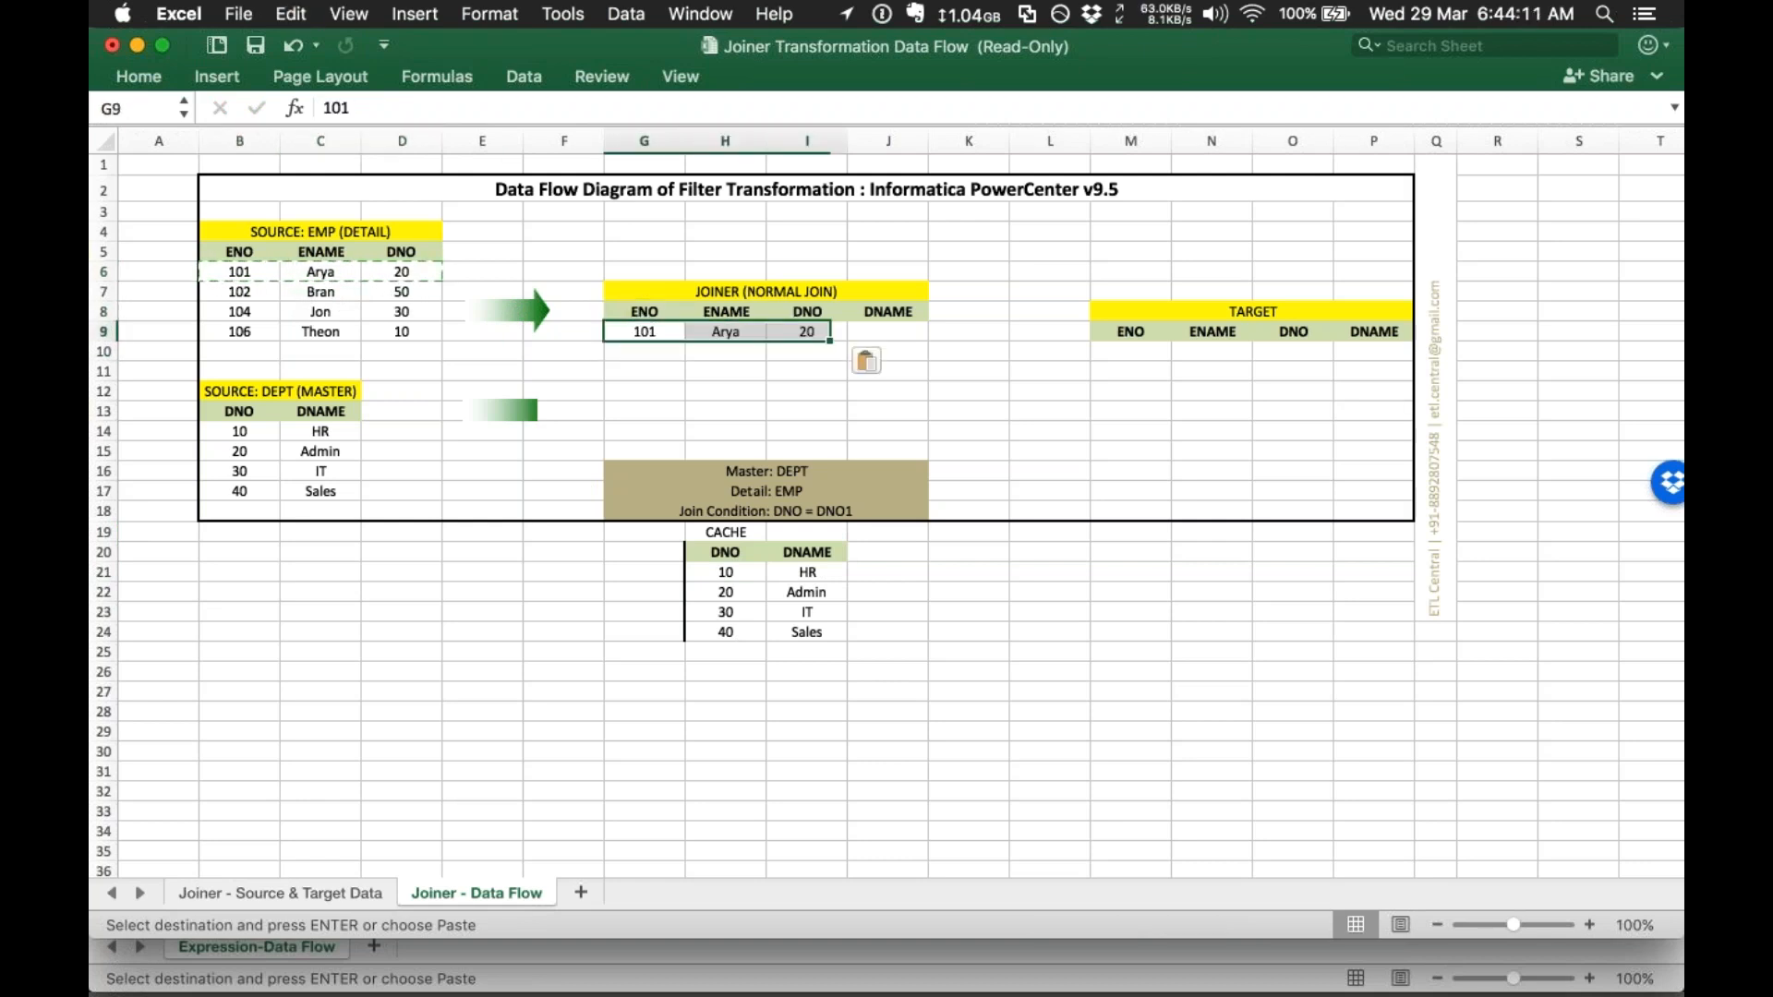
Step: Fill employee 101's joined DNAME with Admin from the cache
left_click(810, 336)
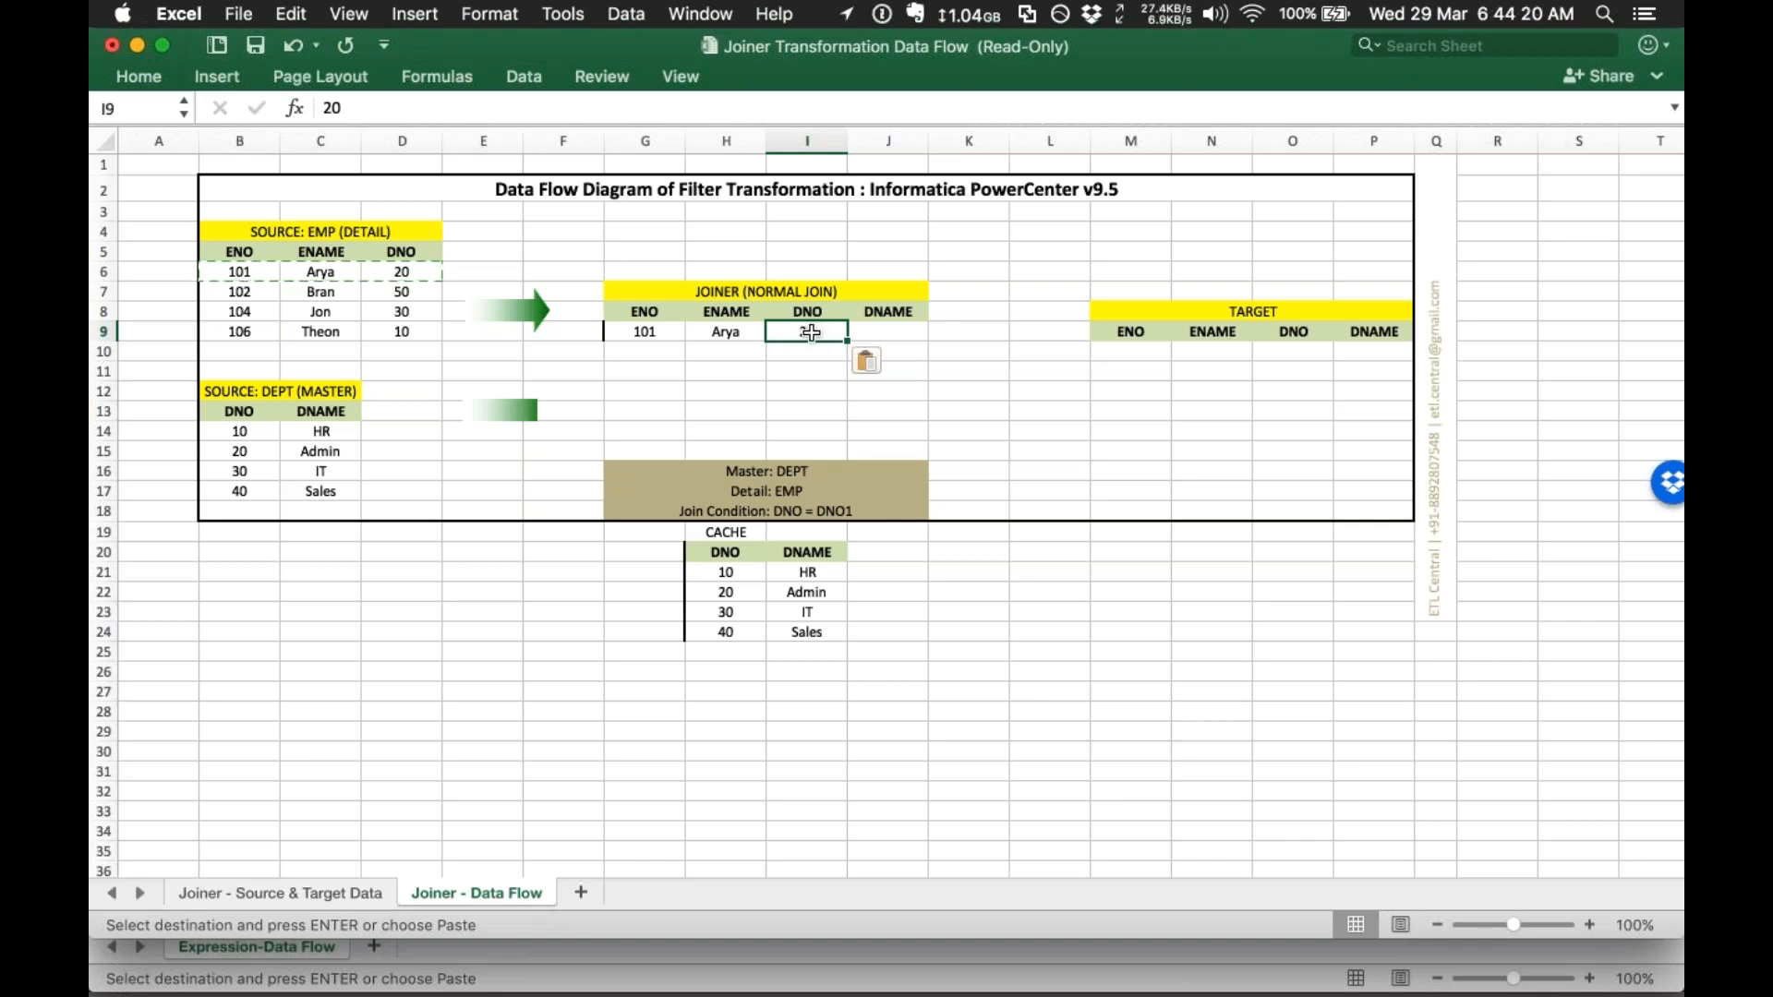
left_click_drag(725, 572, 805, 648)
left_click(809, 579)
left_click(830, 598)
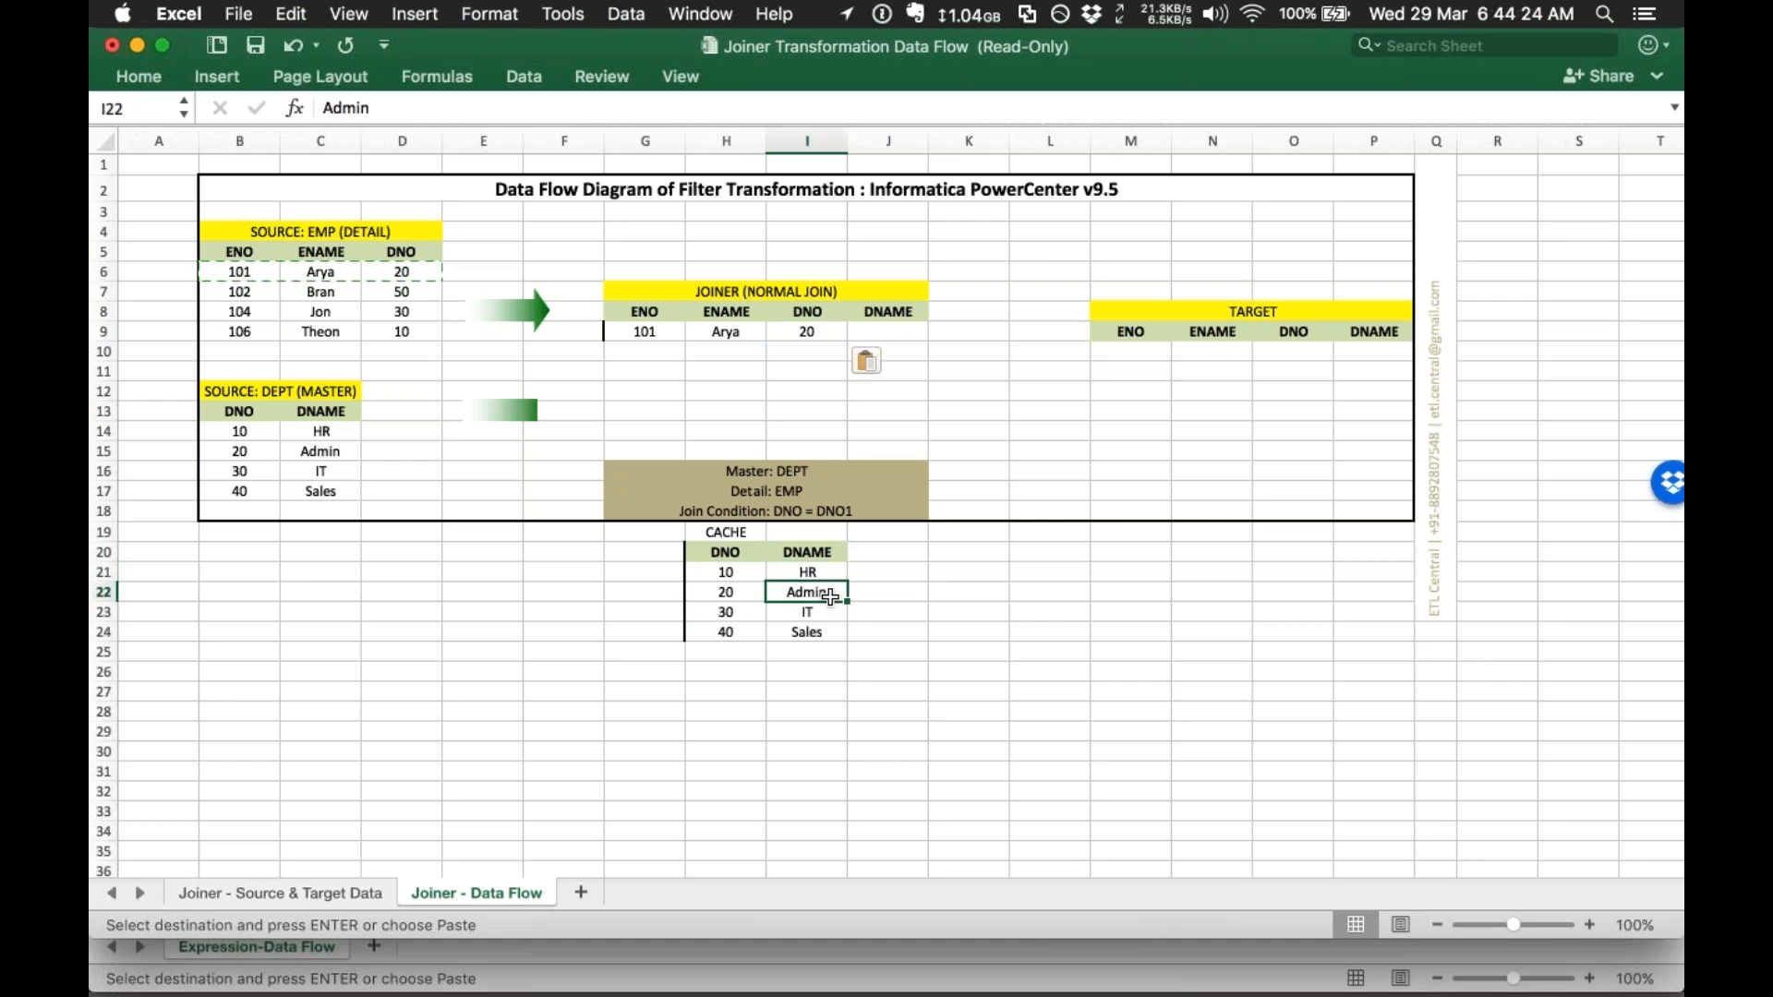
key("cmd+c")
left_click(886, 334)
key("cmd+v")
Step: Mark employee 101's row with x and add the joined row to TARGET
left_click(932, 332)
type("x")
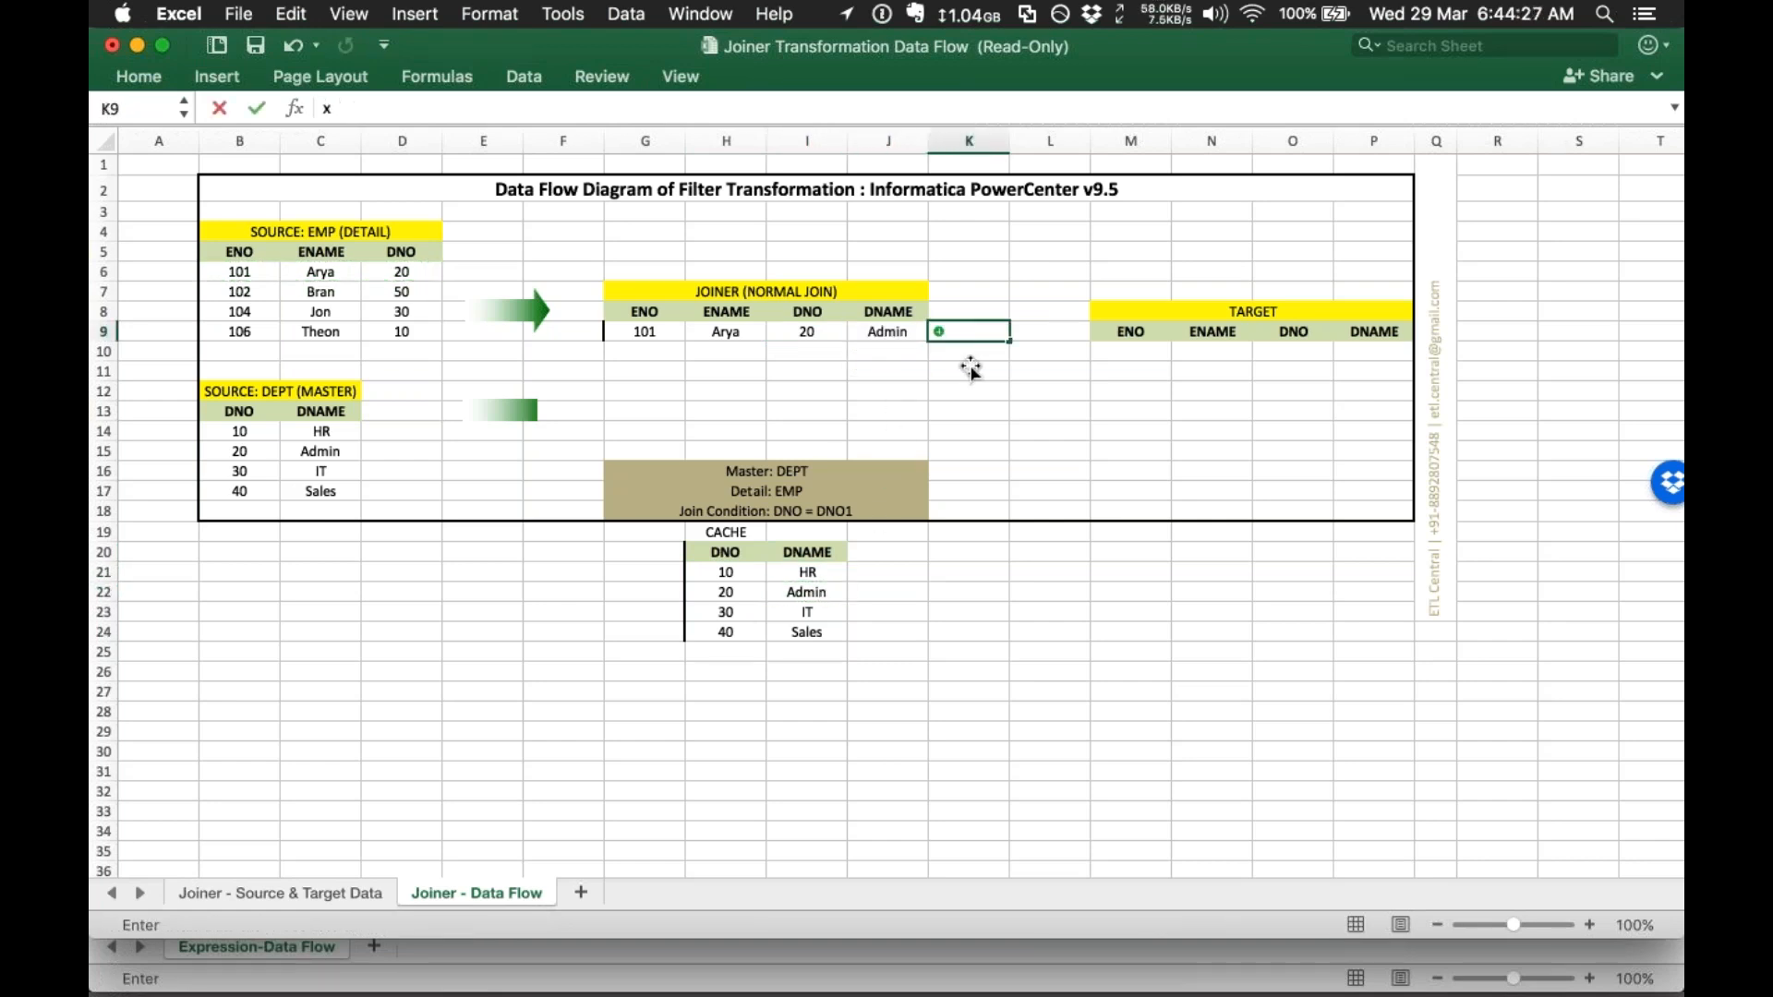
key("Escape")
left_click_drag(670, 330, 890, 333)
key("cmd+c")
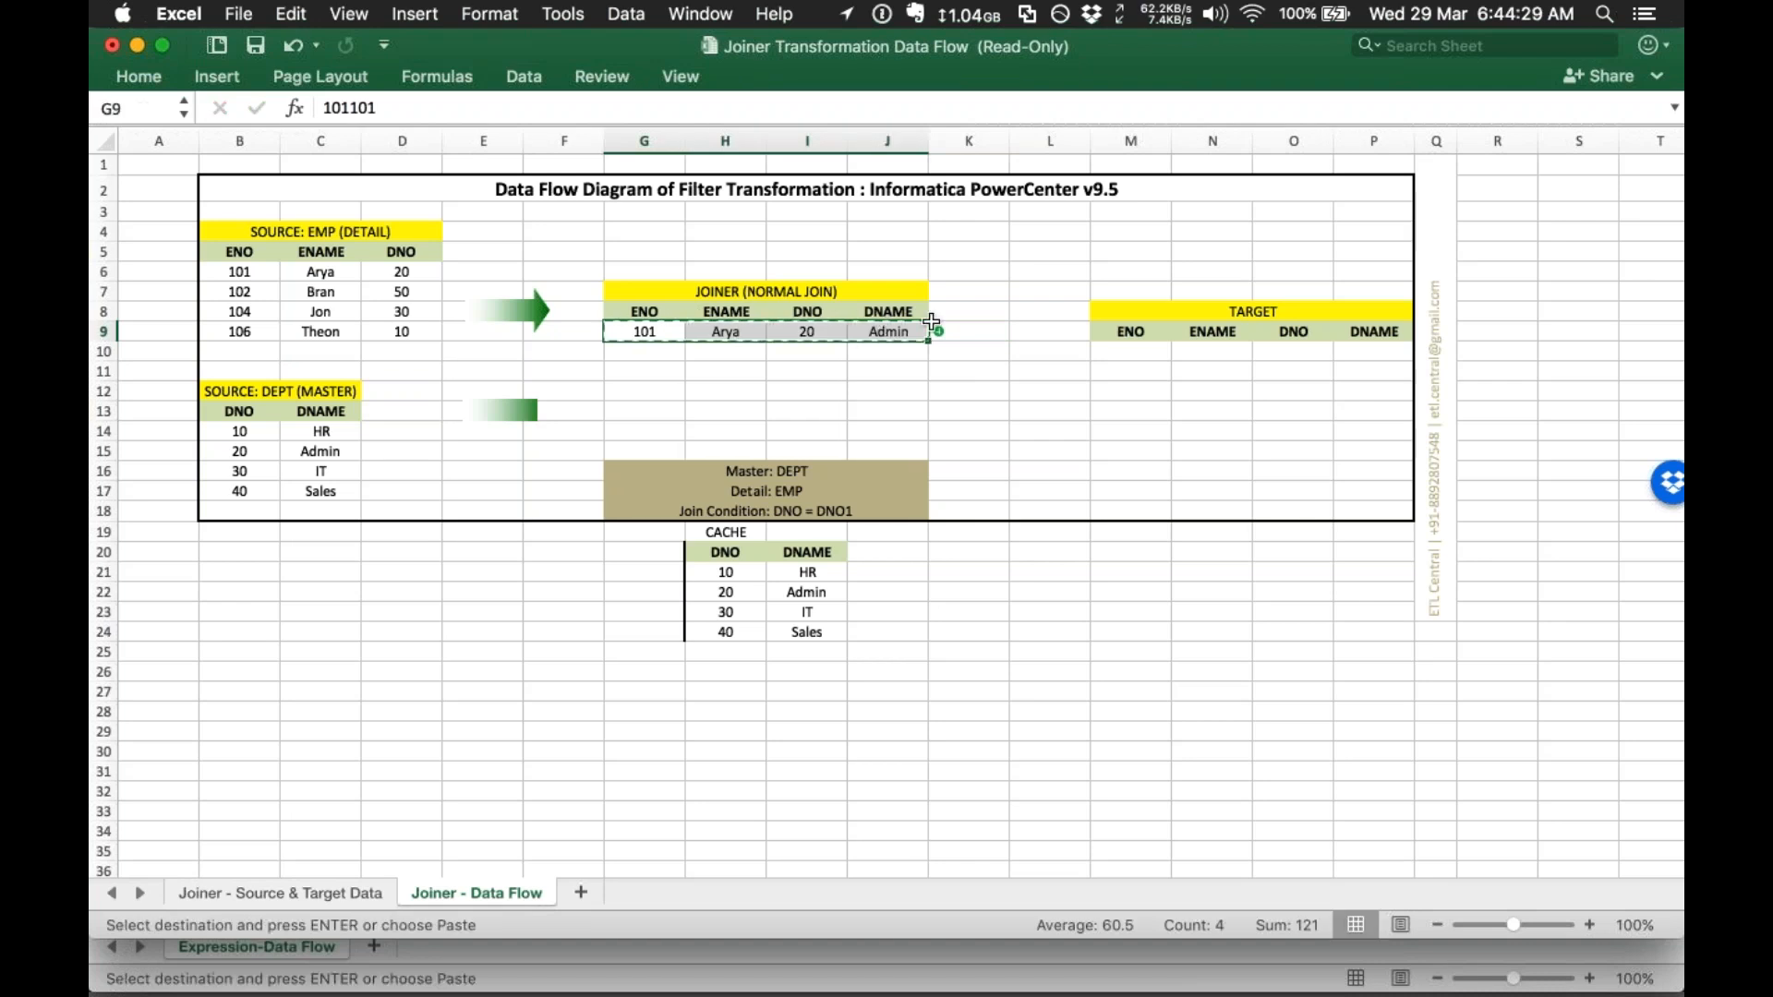
left_click(1149, 355)
key("cmd+v")
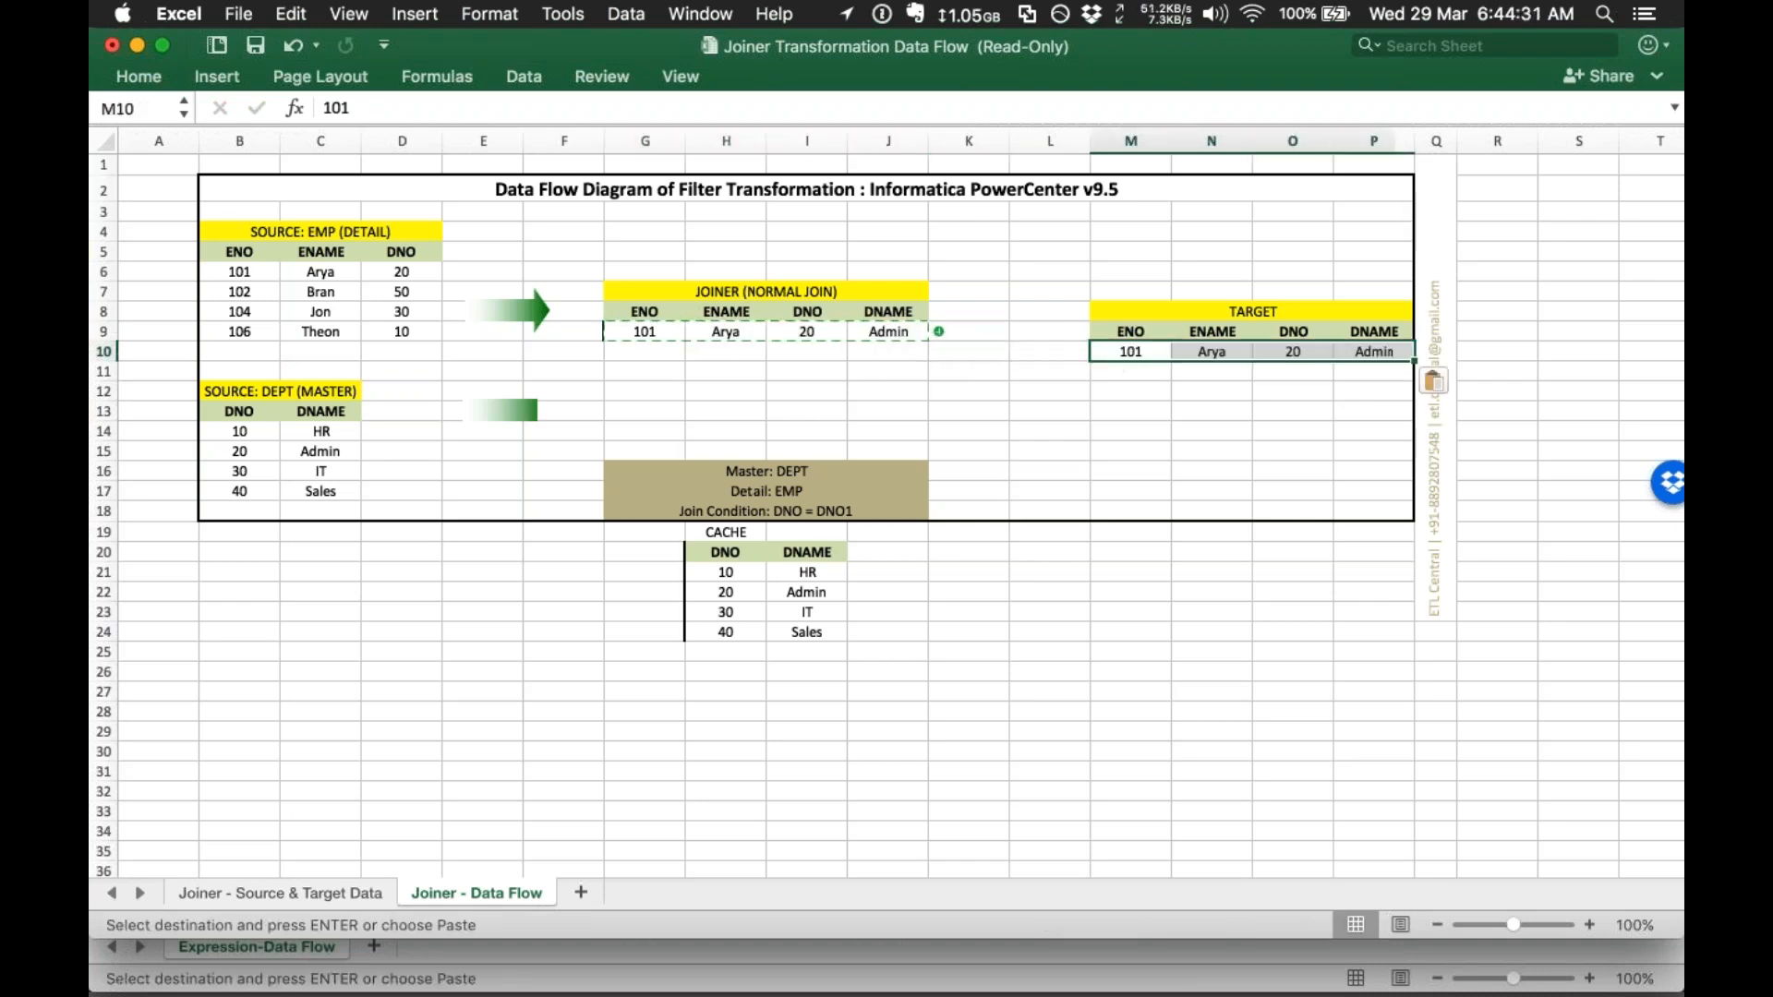
Step: Copy employee 102's source row into the next Joiner table row
left_click(831, 293)
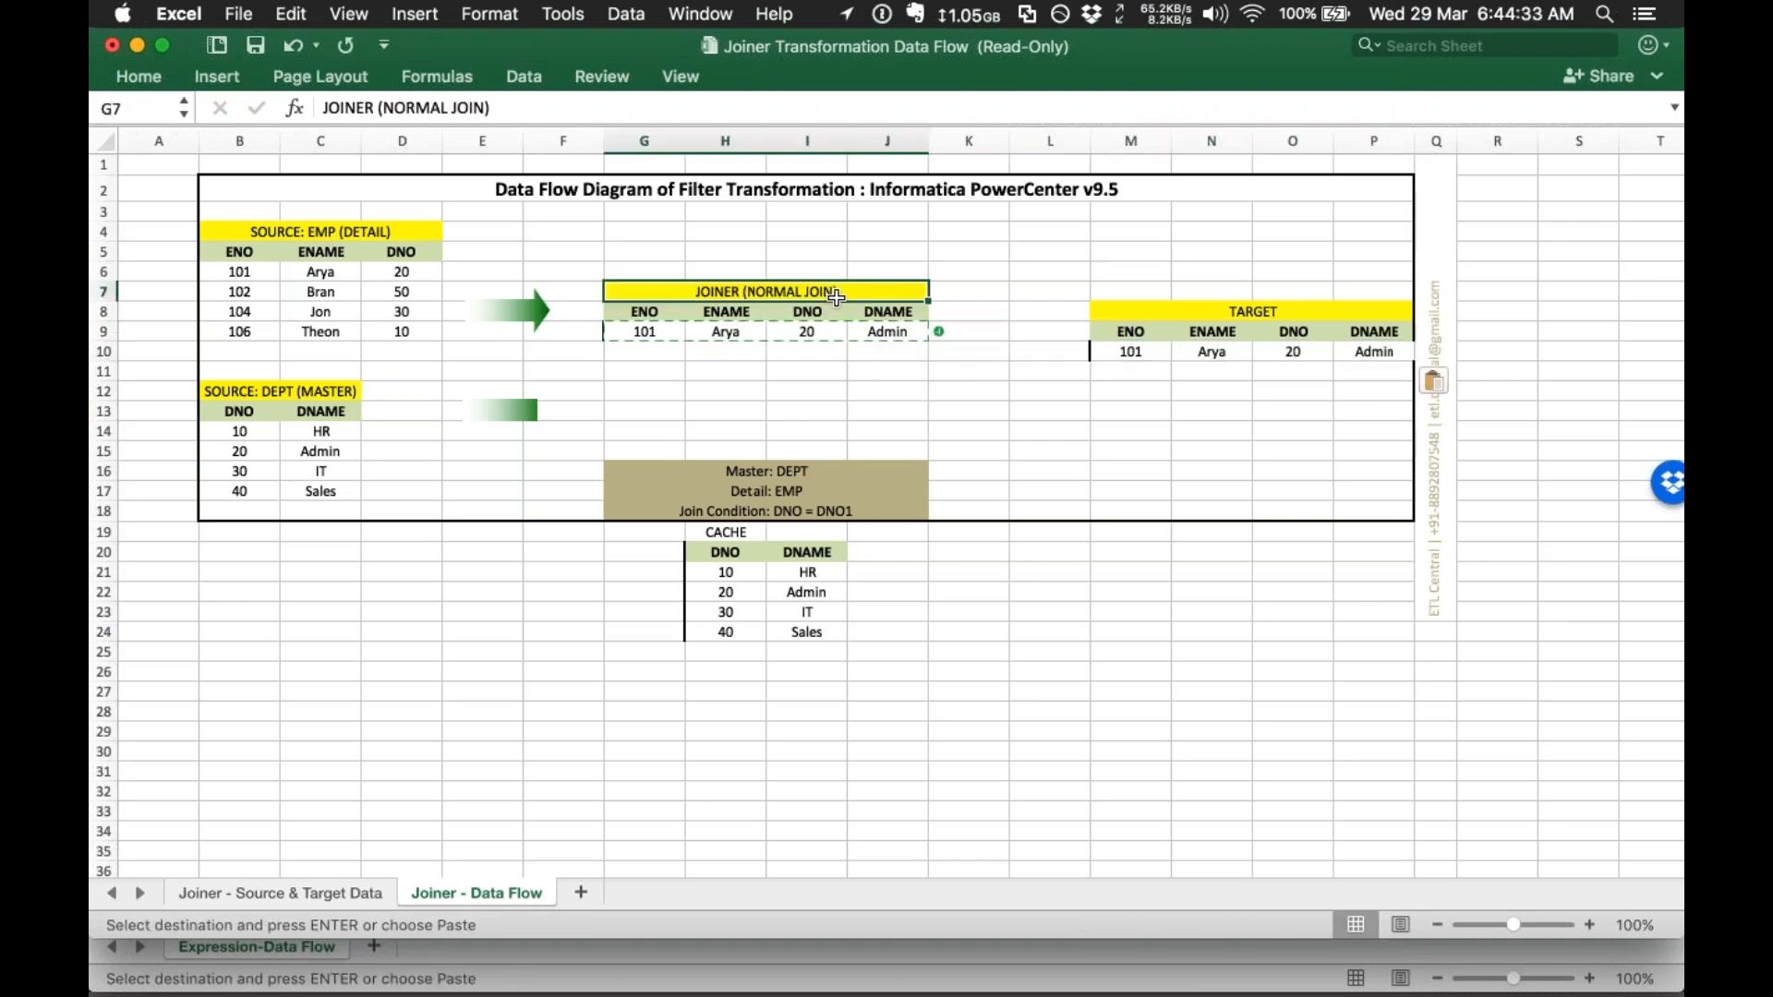
left_click(889, 409)
left_click_drag(231, 291, 434, 293)
key("super+c")
left_click(617, 355)
key("super+v")
Step: Give employee 102 (department 50) DNAME NULL with an x mark, then copy employee 104's row
left_click(806, 354)
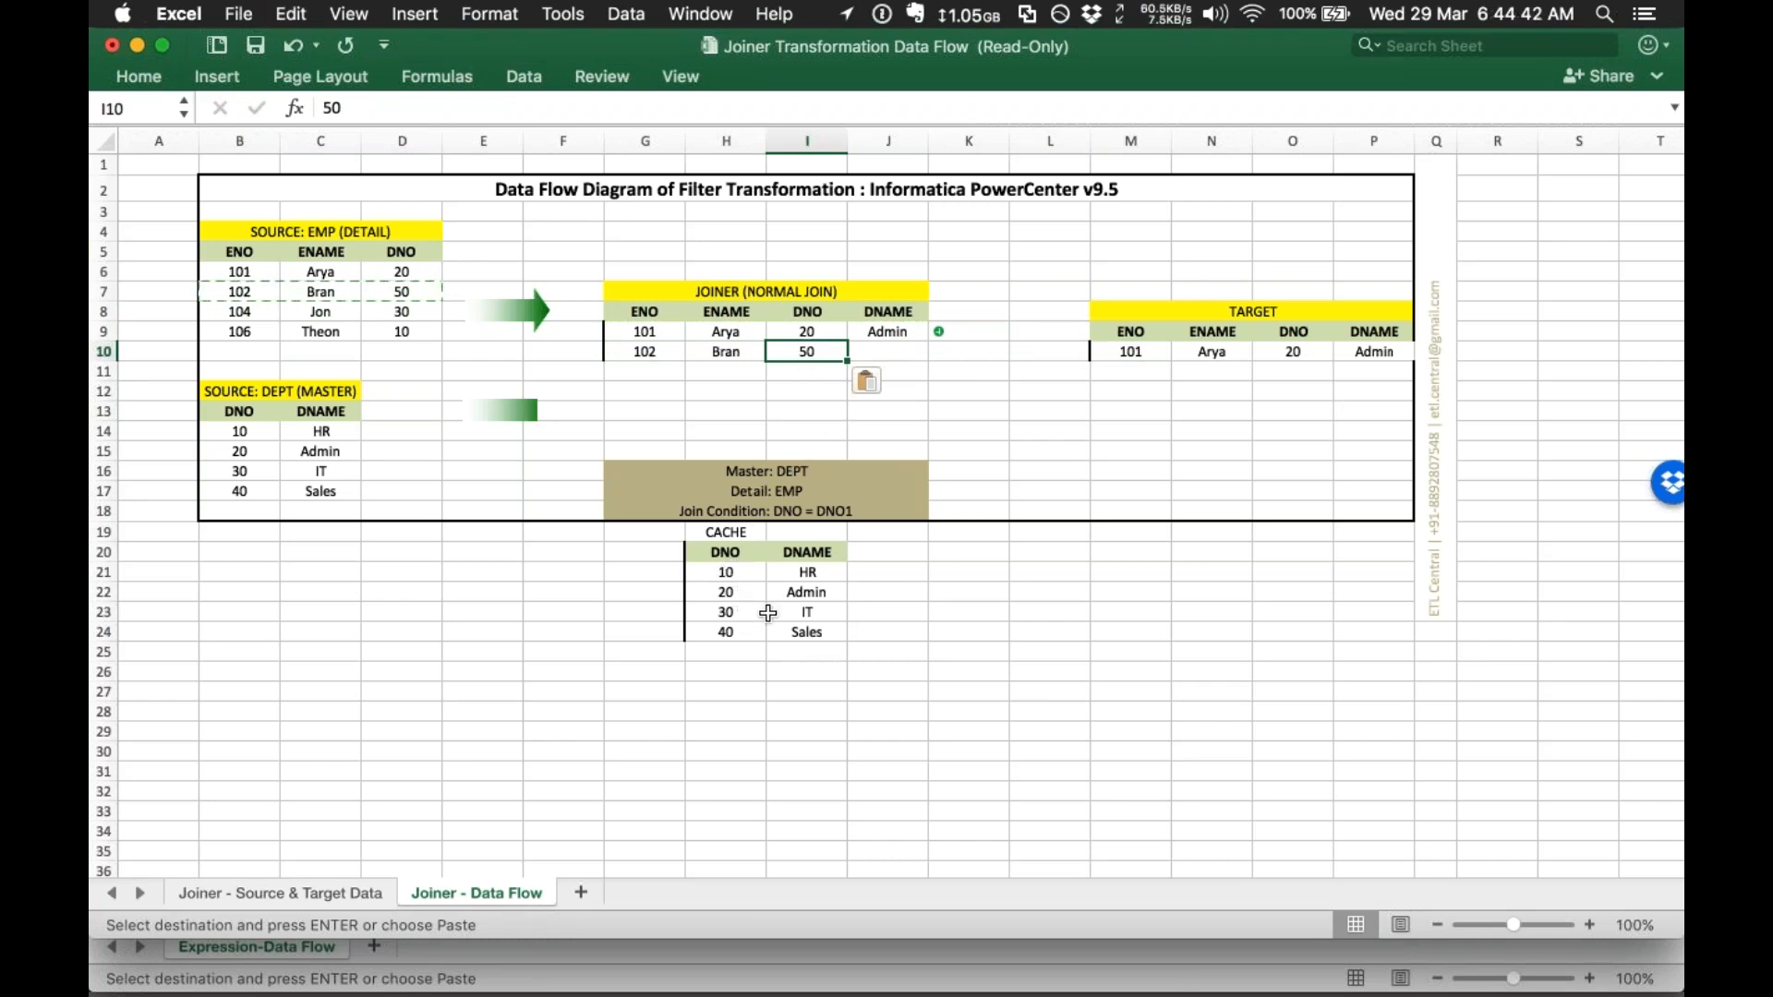
left_click(870, 358)
type("NULL")
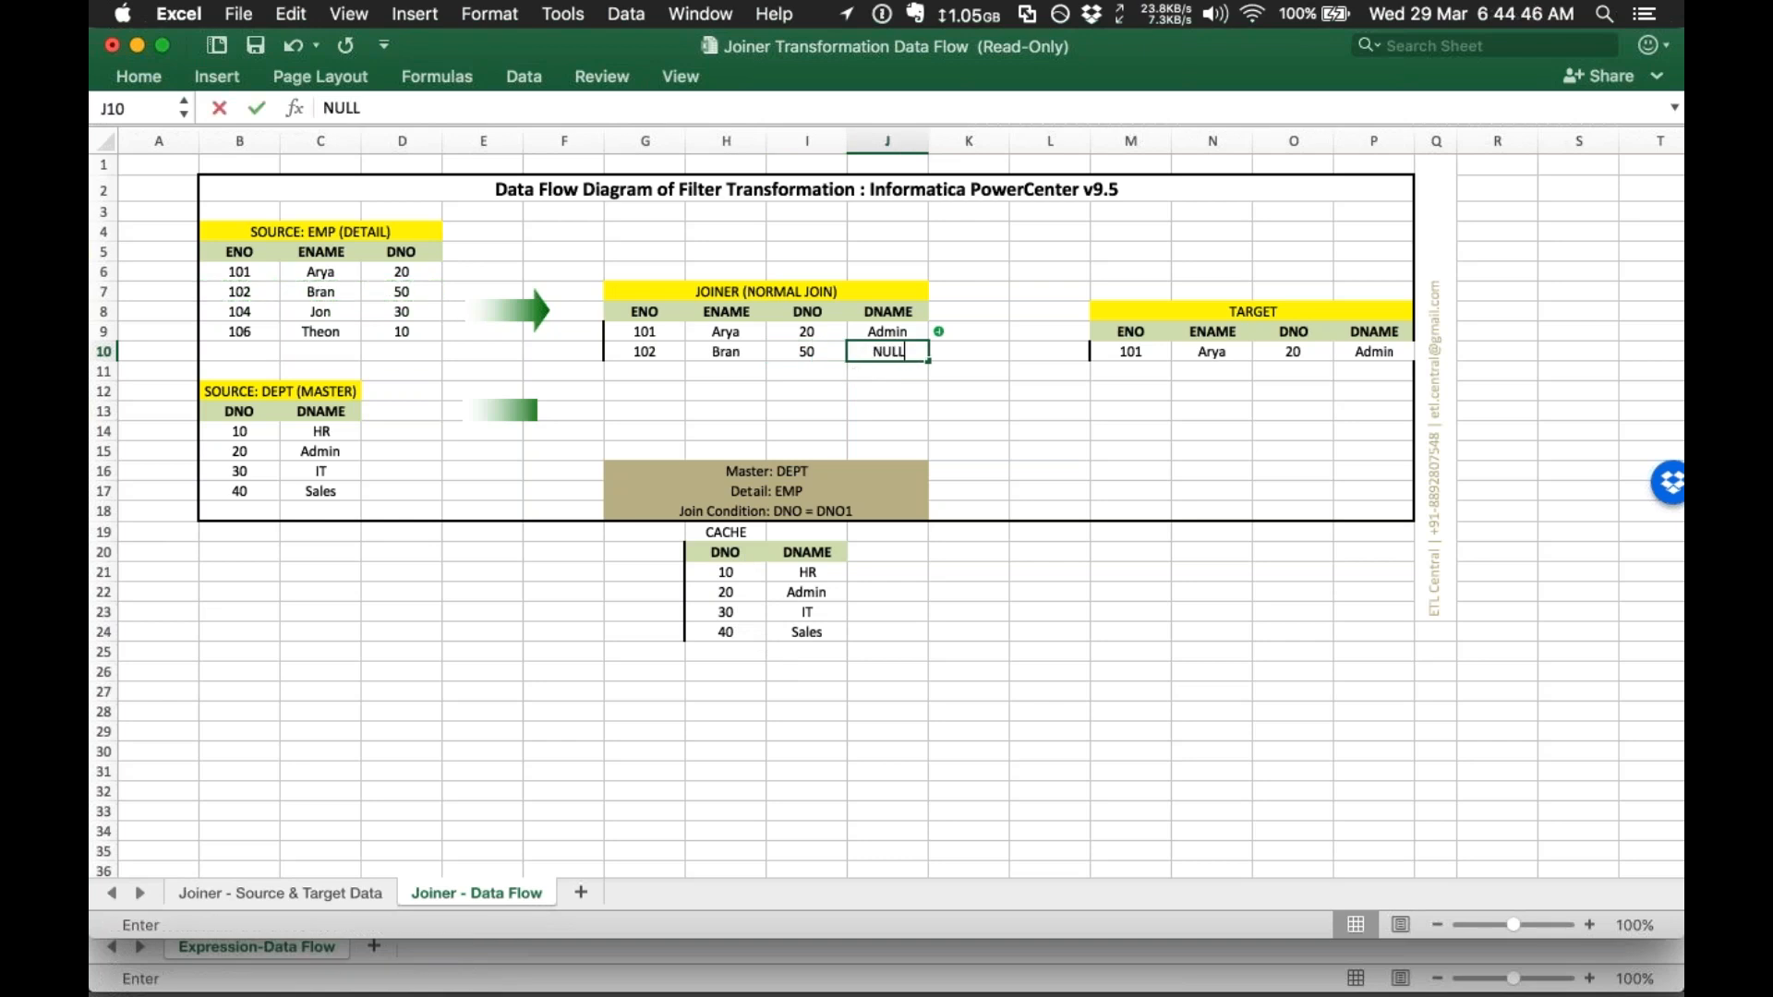
key("Tab")
key("alt+Down")
type("x")
key("Tab")
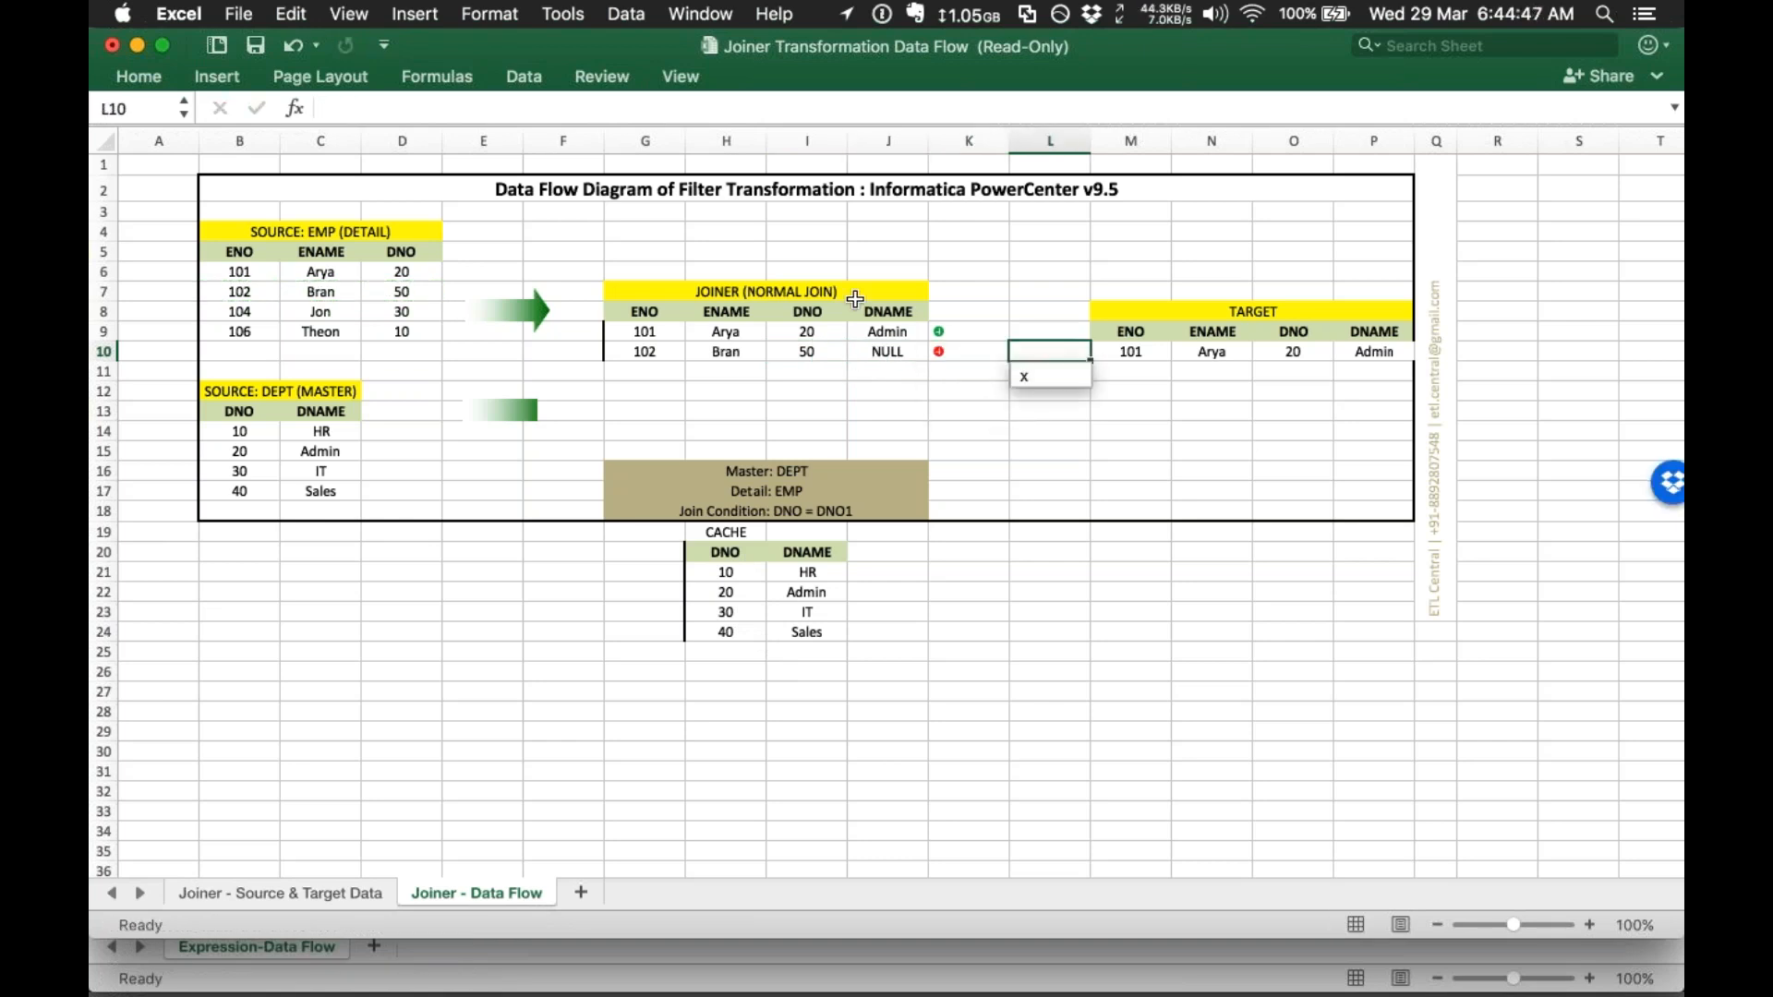
left_click(857, 349)
left_click_drag(657, 352, 891, 351)
left_click_drag(242, 311, 407, 312)
key("super+c")
Step: Paste employee 104 into the Joiner table and fill its DNAME with IT from the cache
left_click(651, 377)
key("super+v")
left_click(813, 613)
key("super+c")
left_click(896, 369)
left_click(961, 366)
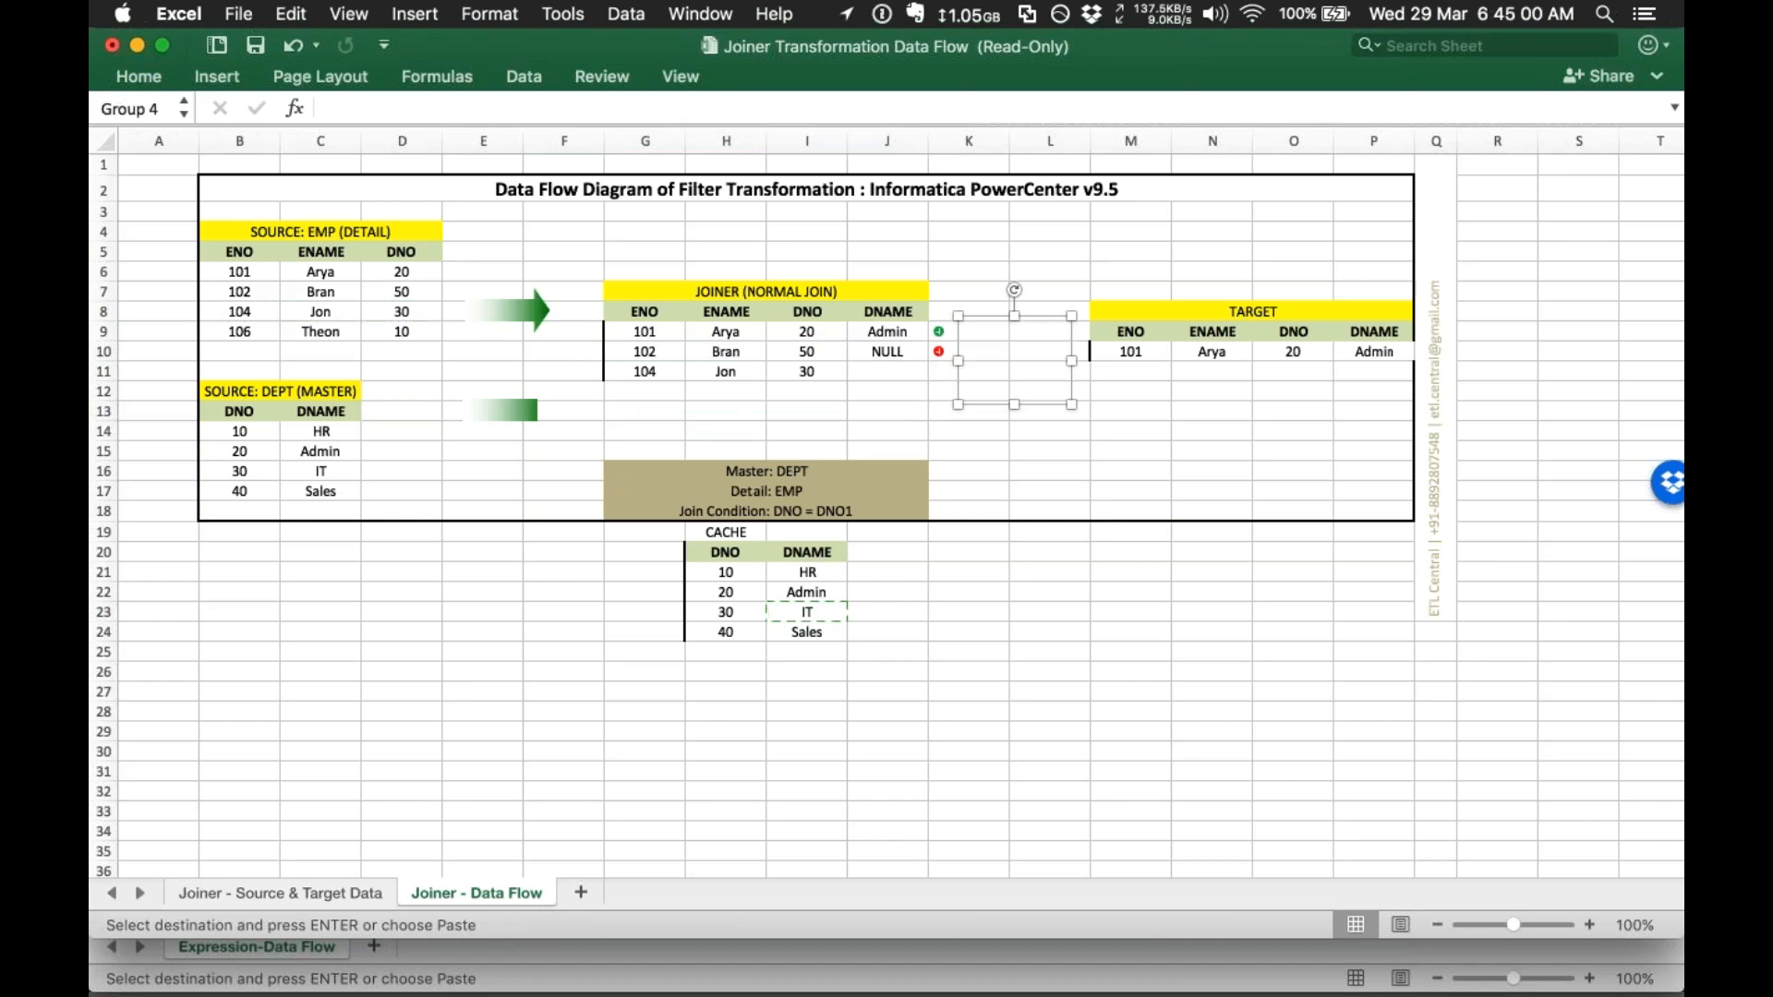
left_click(803, 614)
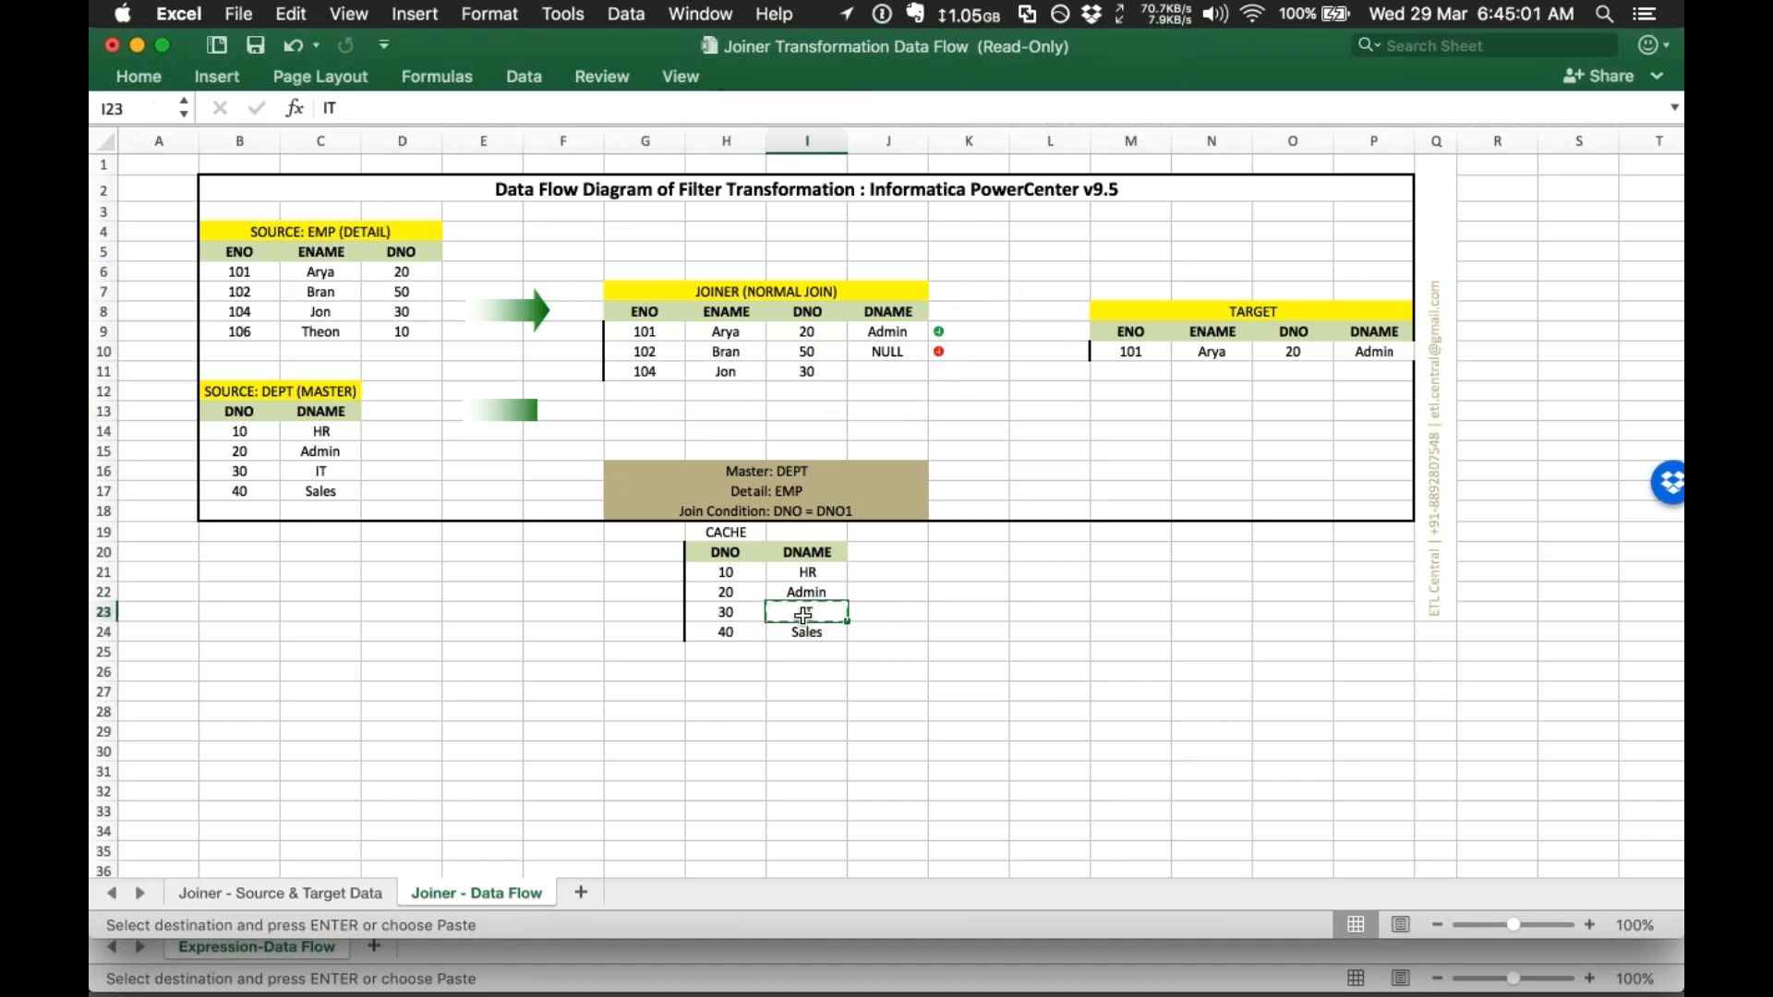
left_click(868, 372)
key("super+v")
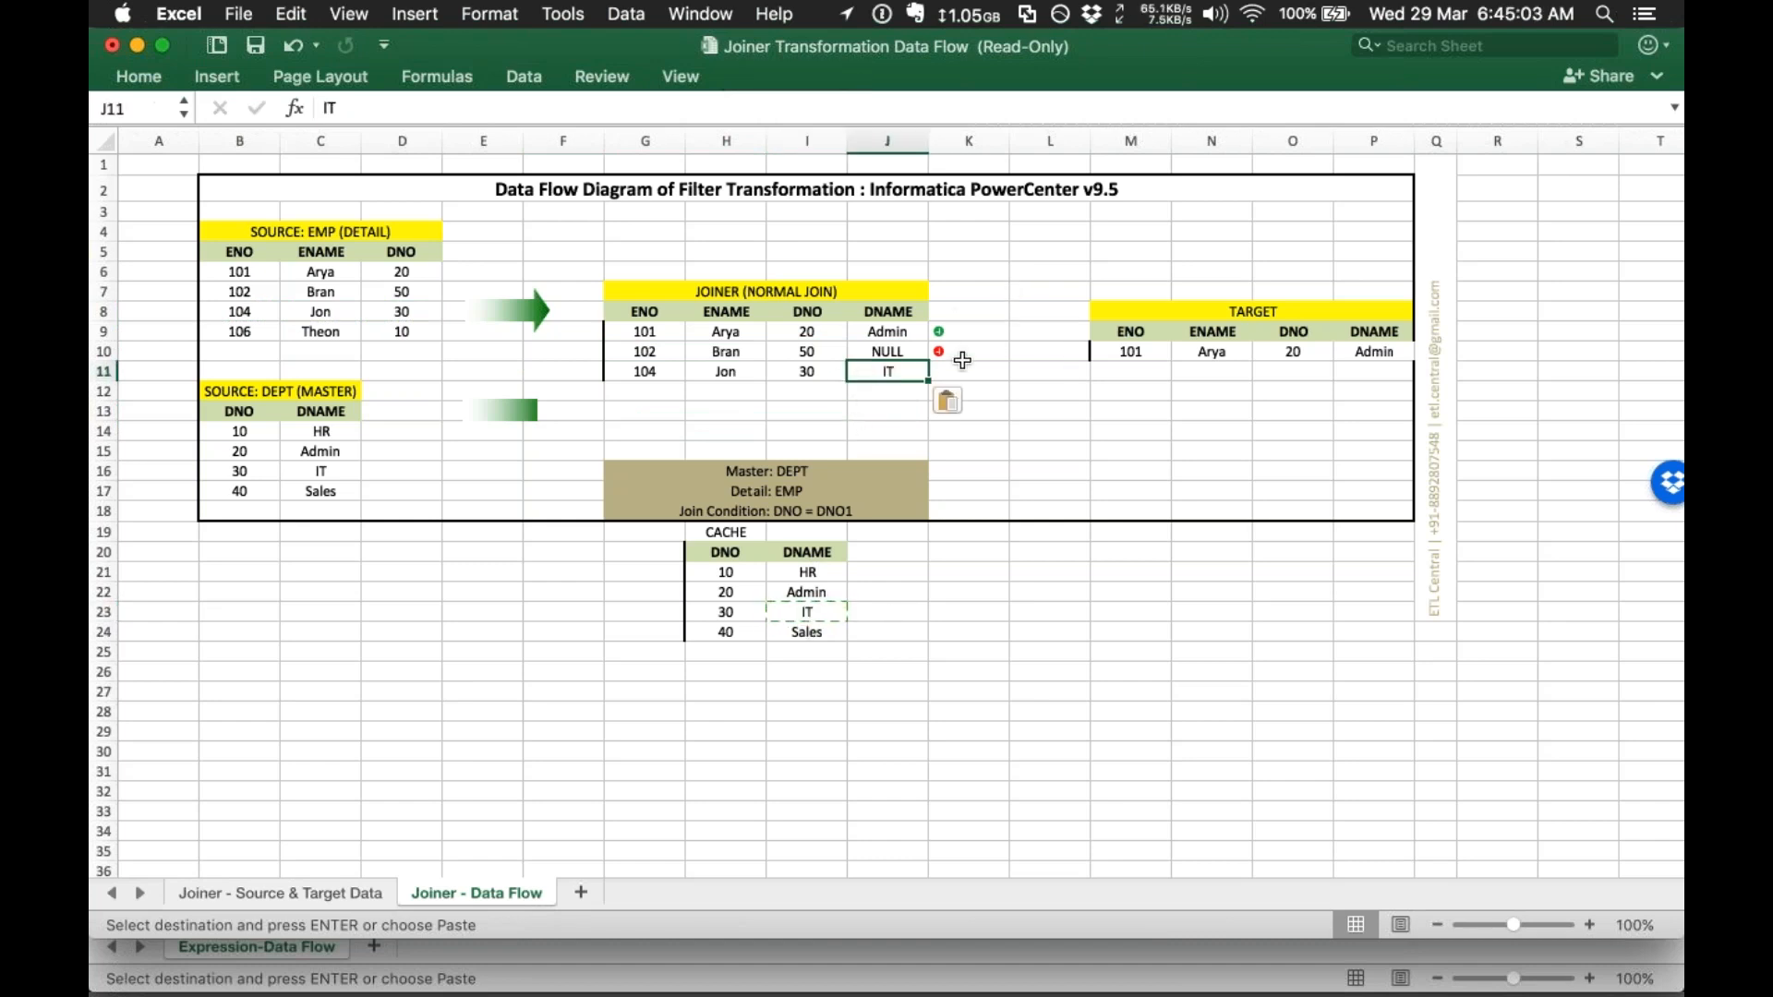
Step: Mark employee 104's row with x and add it to TARGET below 101 Arya
left_click(961, 361)
left_click(943, 372)
type("x")
key("Tab")
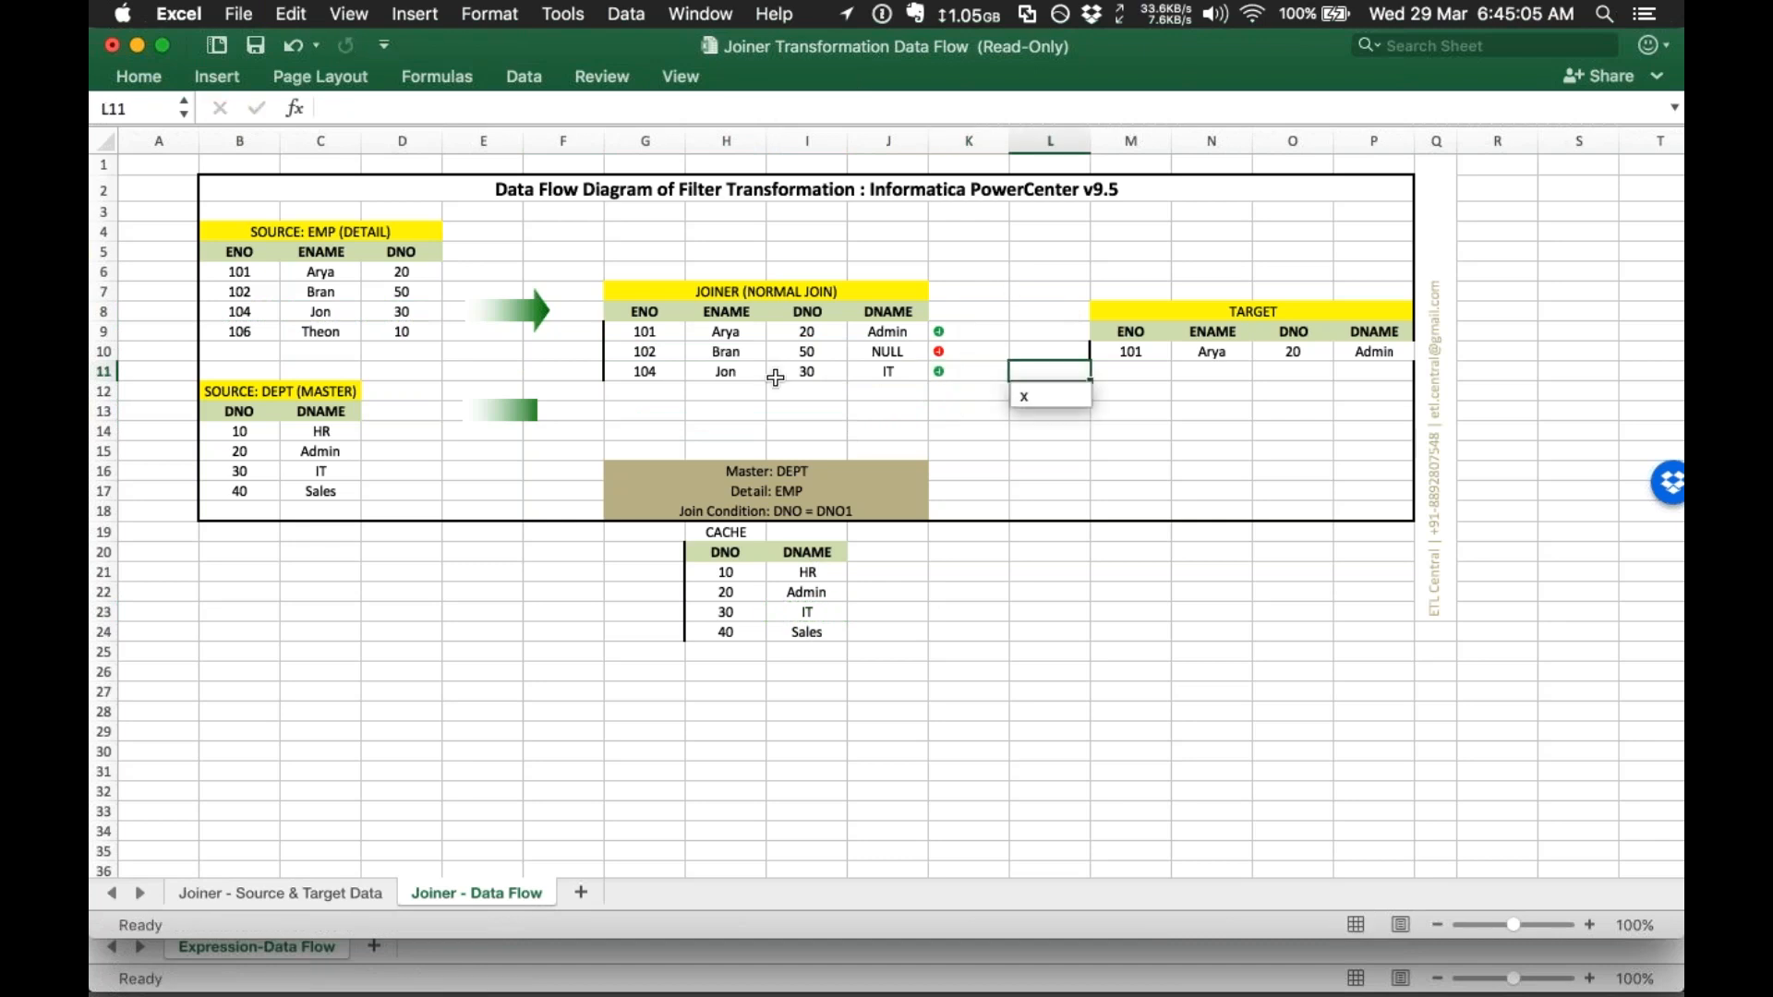
left_click_drag(650, 372, 877, 371)
key("super+c")
left_click(1191, 370)
left_click(1128, 368)
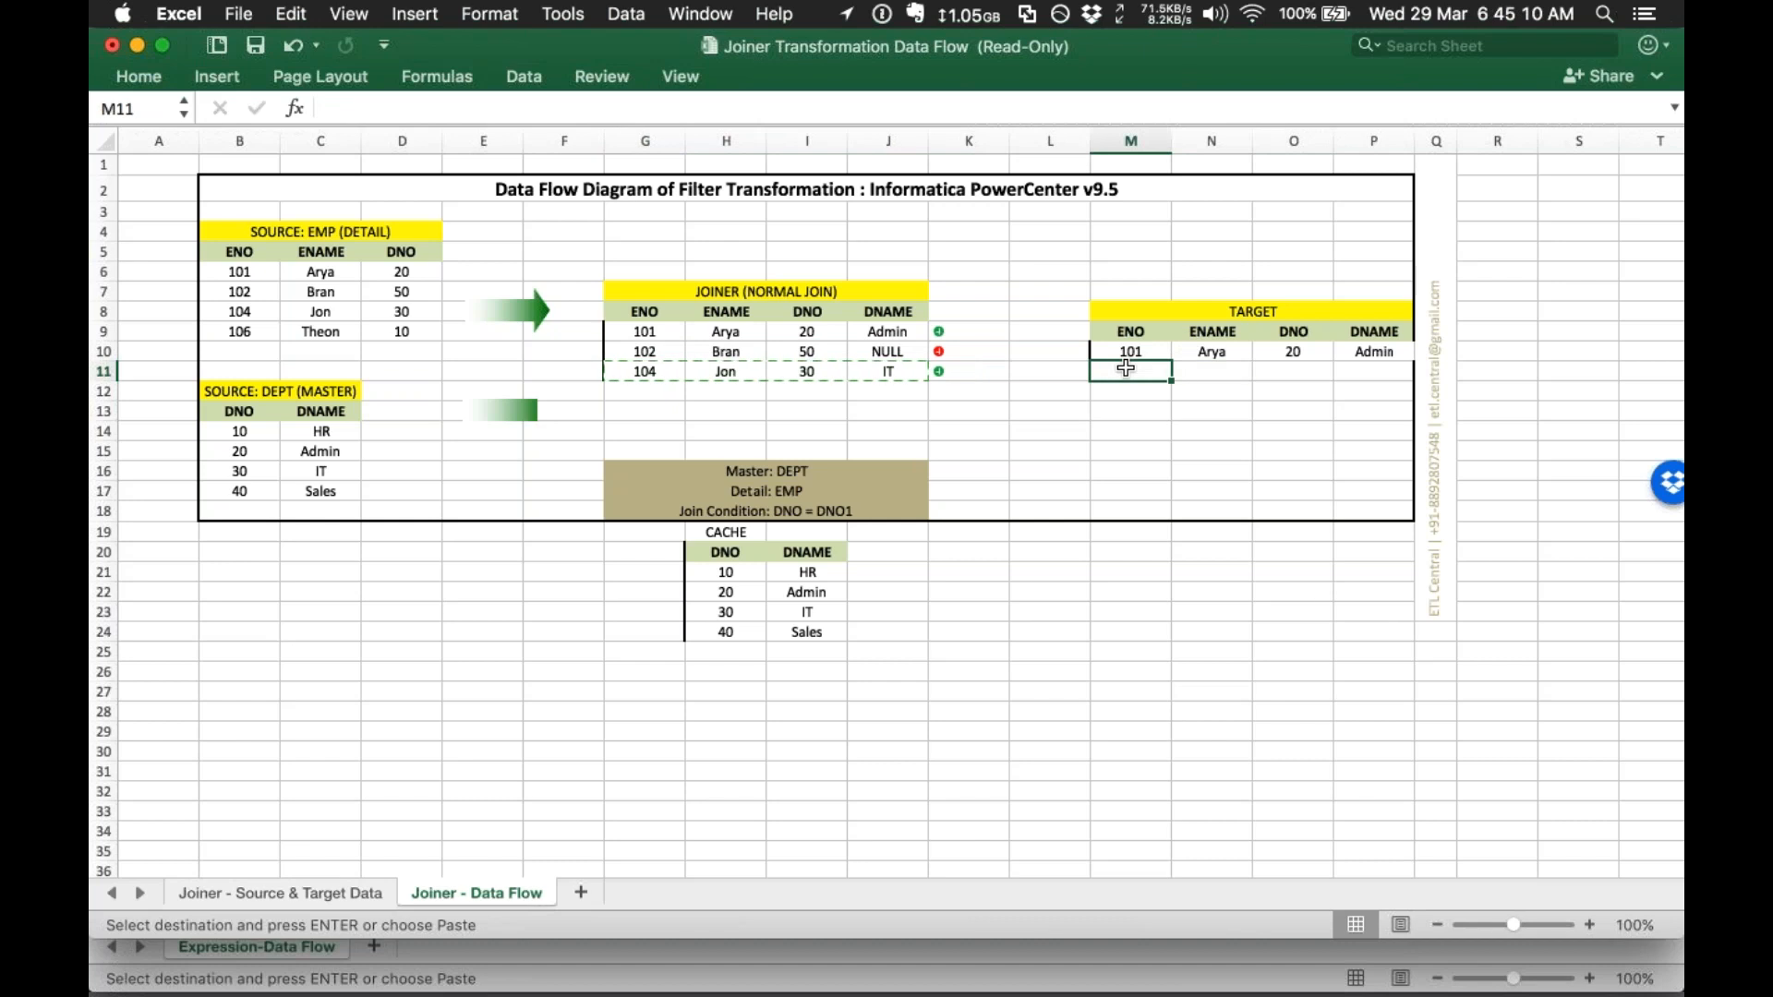
key("super+v")
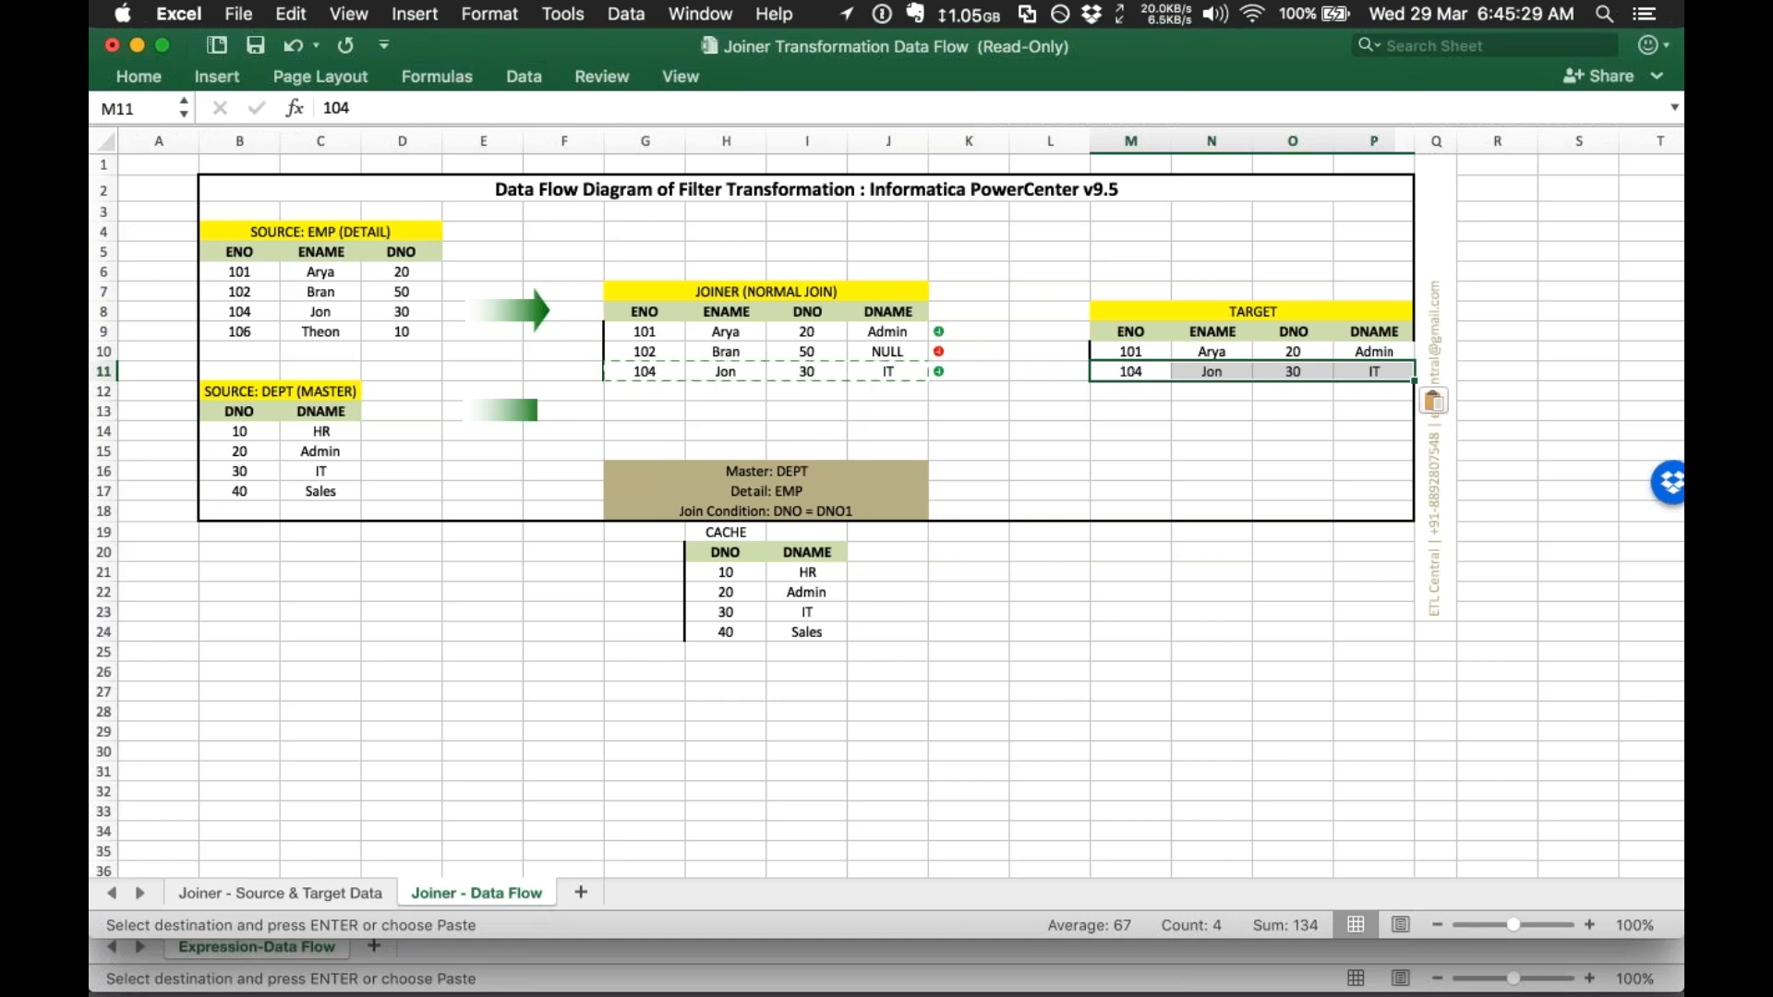
Step: In PowerCenter Designer, create a new mapping named m_joiner_tx
mouse_move(89, 995)
left_click(469, 370)
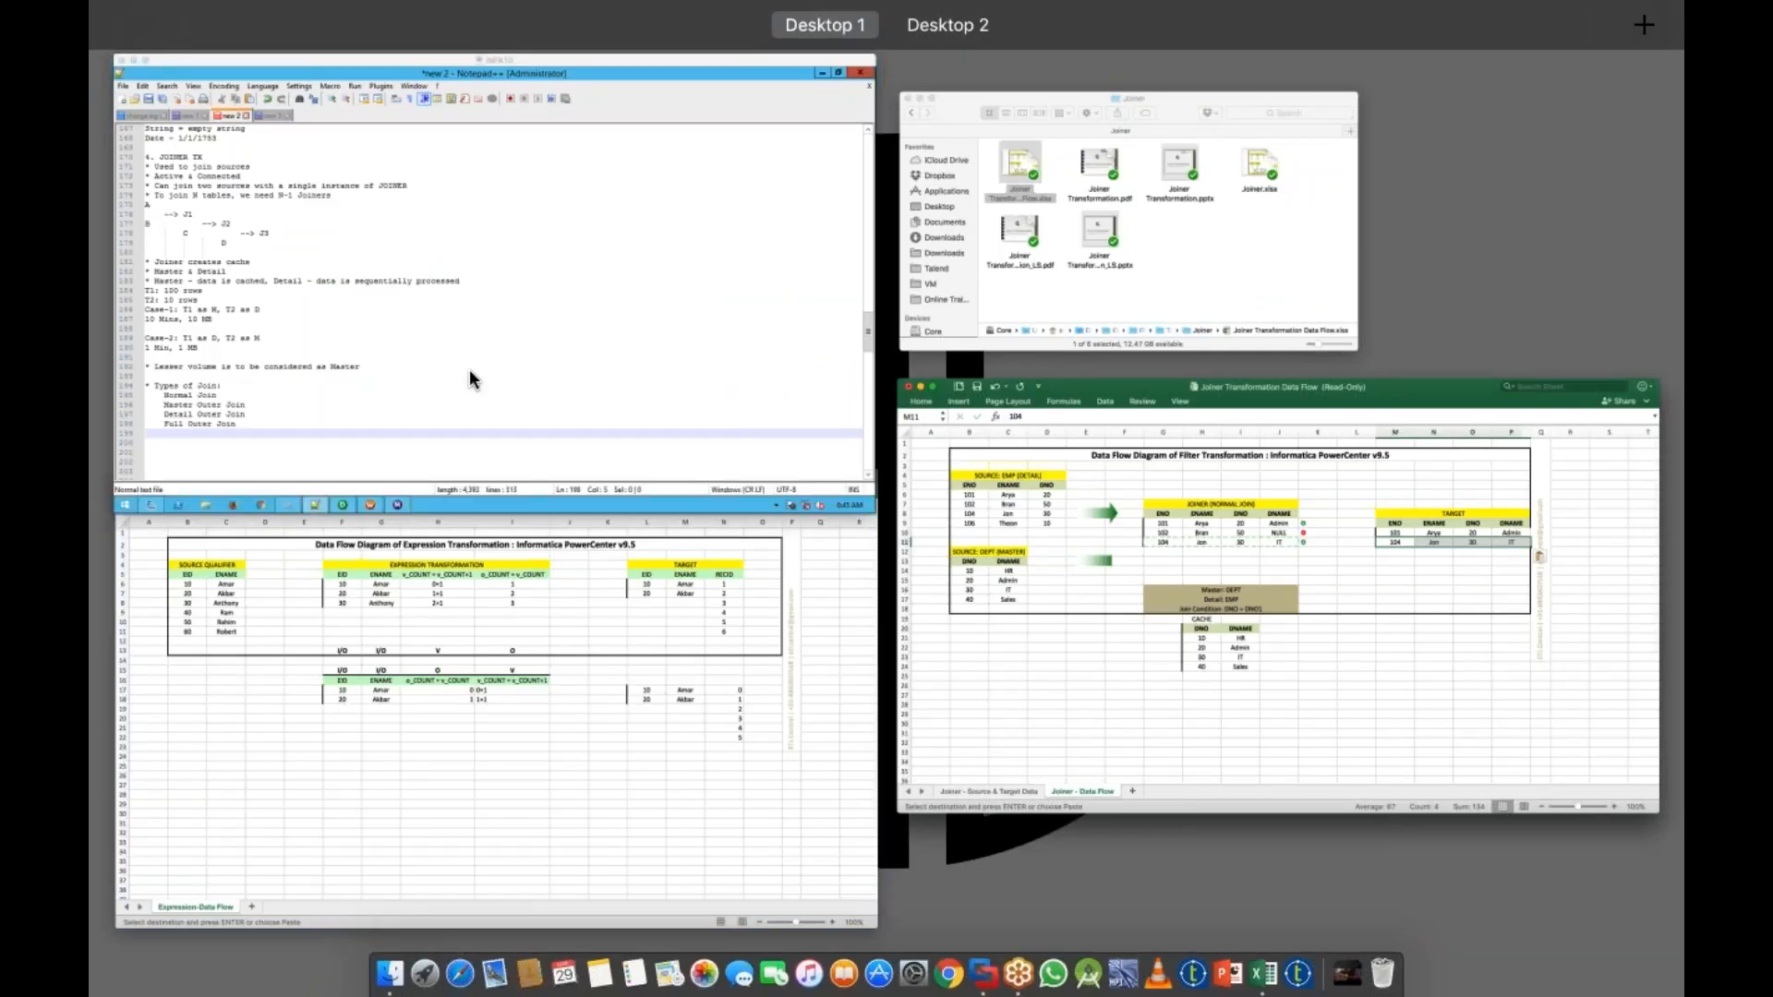
left_click(568, 973)
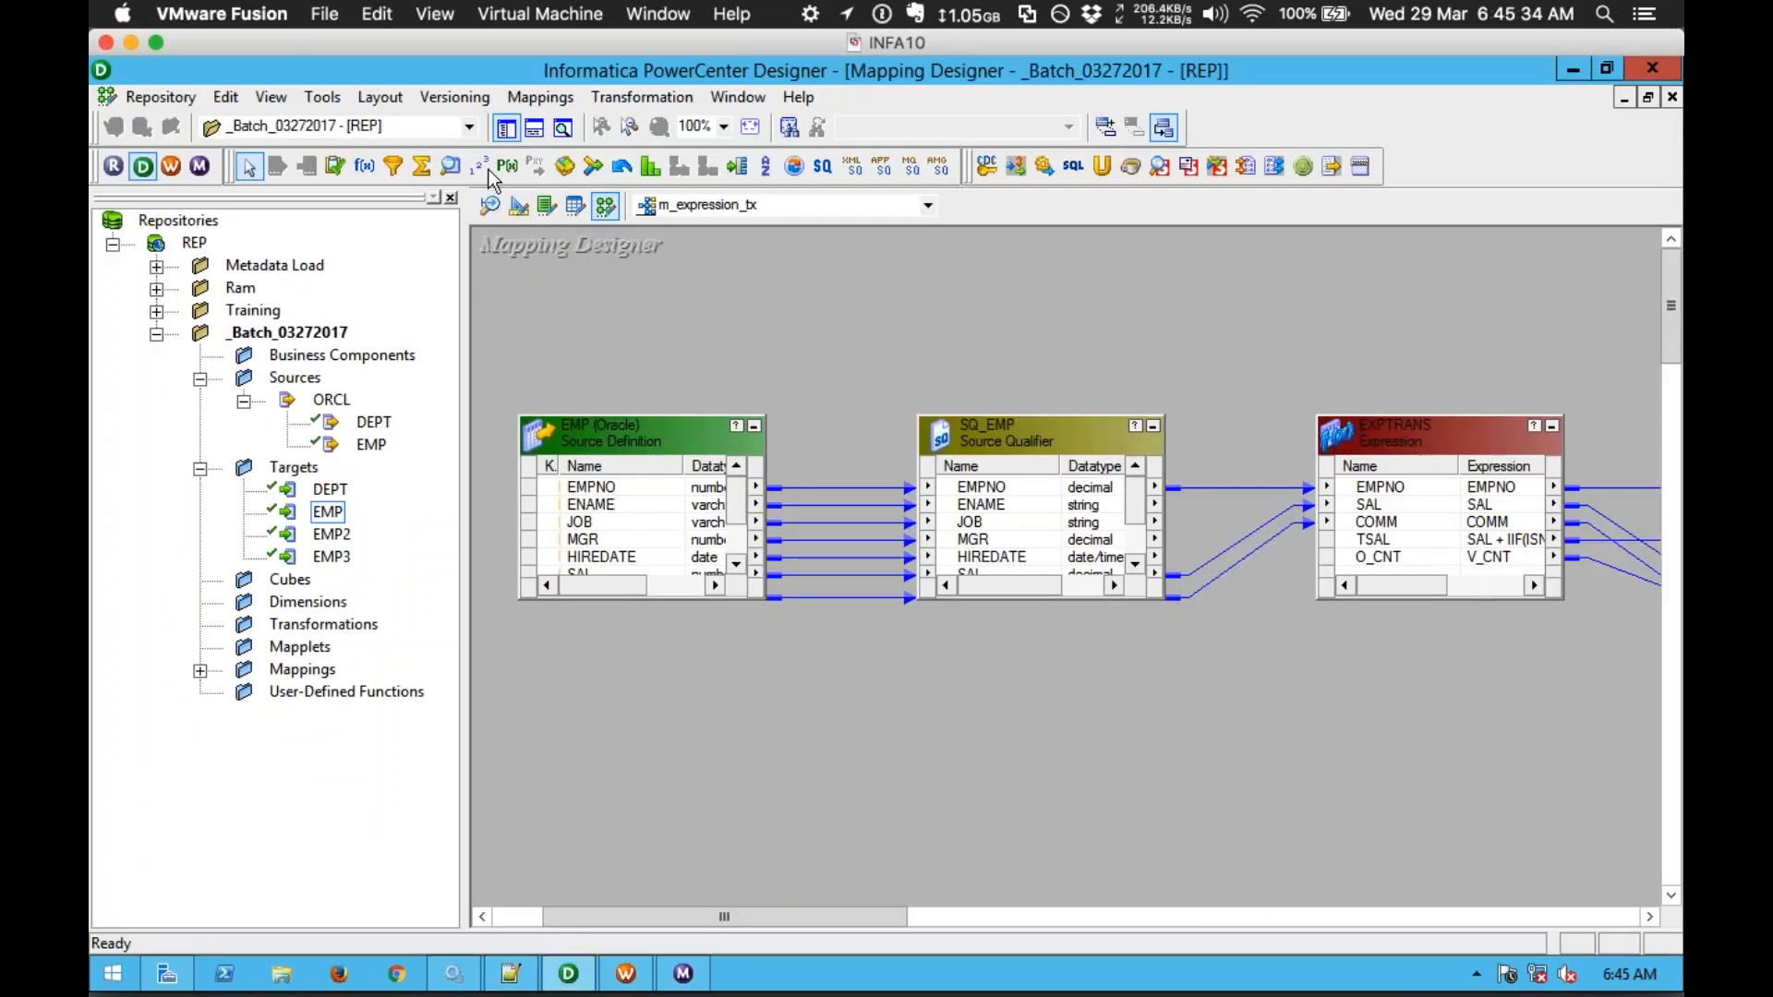
left_click(540, 97)
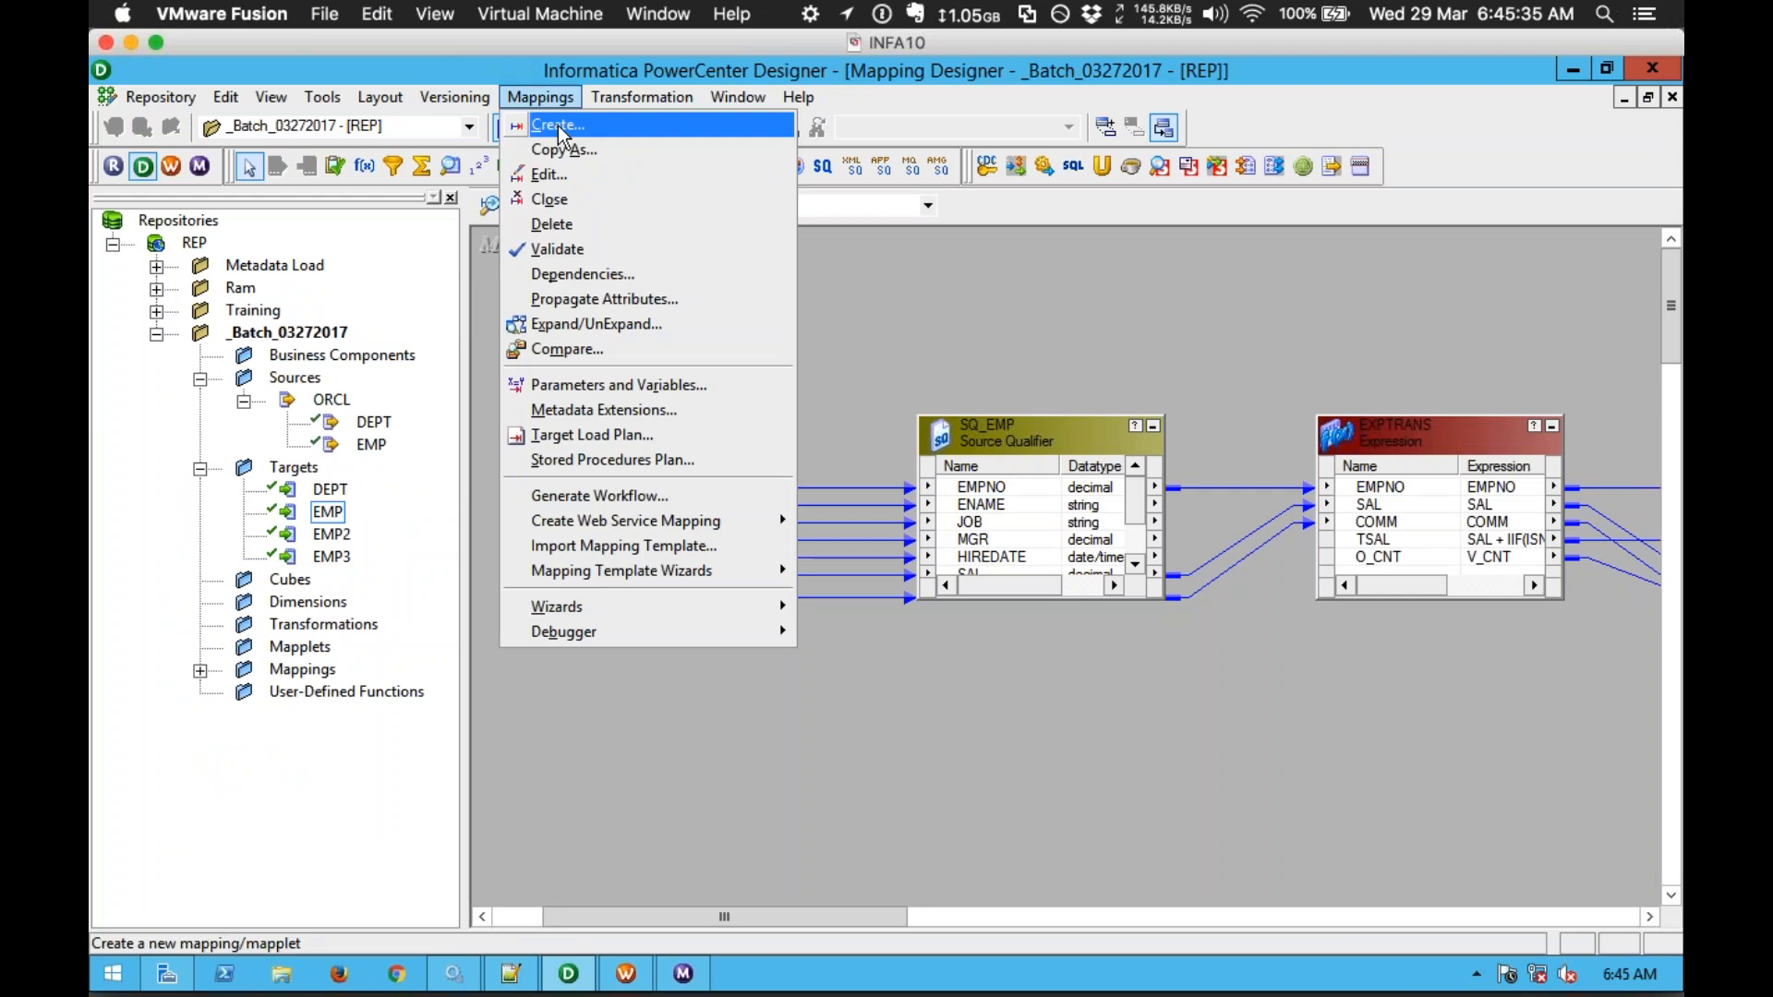
left_click(558, 126)
type("m_joiner_tx")
key("Return")
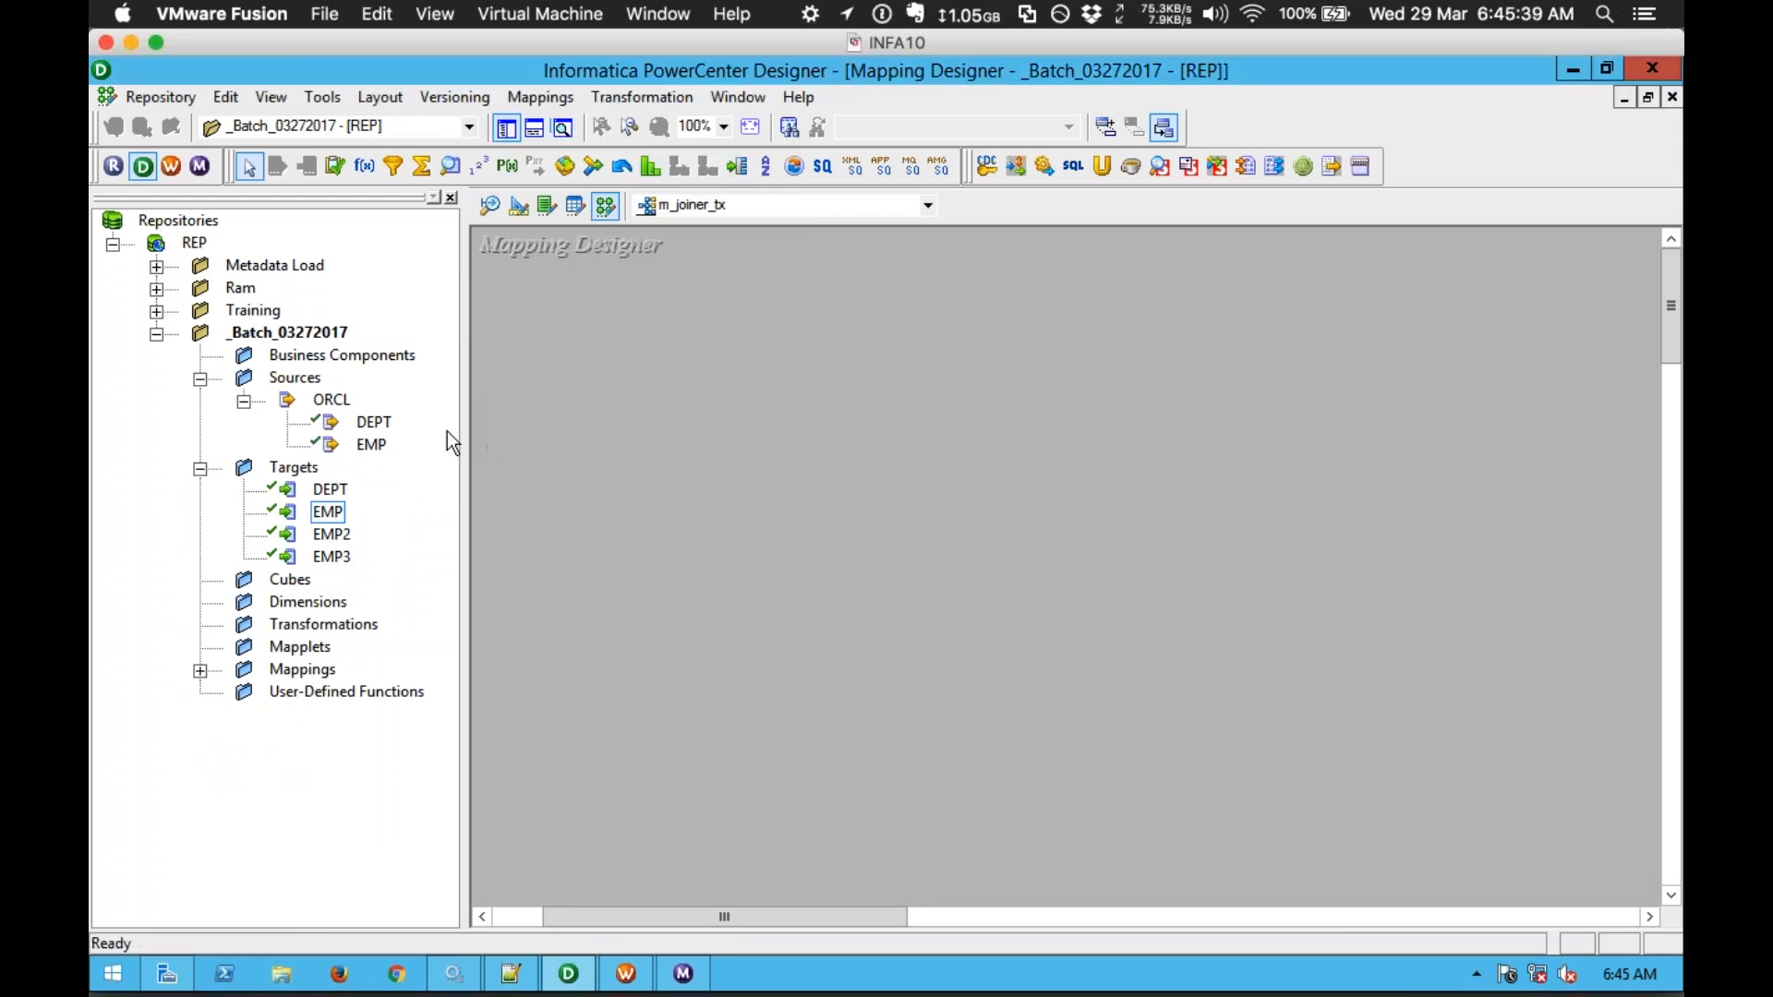
Step: Add the DEPT and EMP sources and the EMP target (EMP1) to the mapping canvas
left_click(379, 422)
left_click(373, 445, "ctrl")
left_click_drag(373, 445, 505, 338)
left_click_drag(920, 417, 1033, 674)
left_click_drag(939, 532, 683, 613)
left_click_drag(334, 517, 1304, 474)
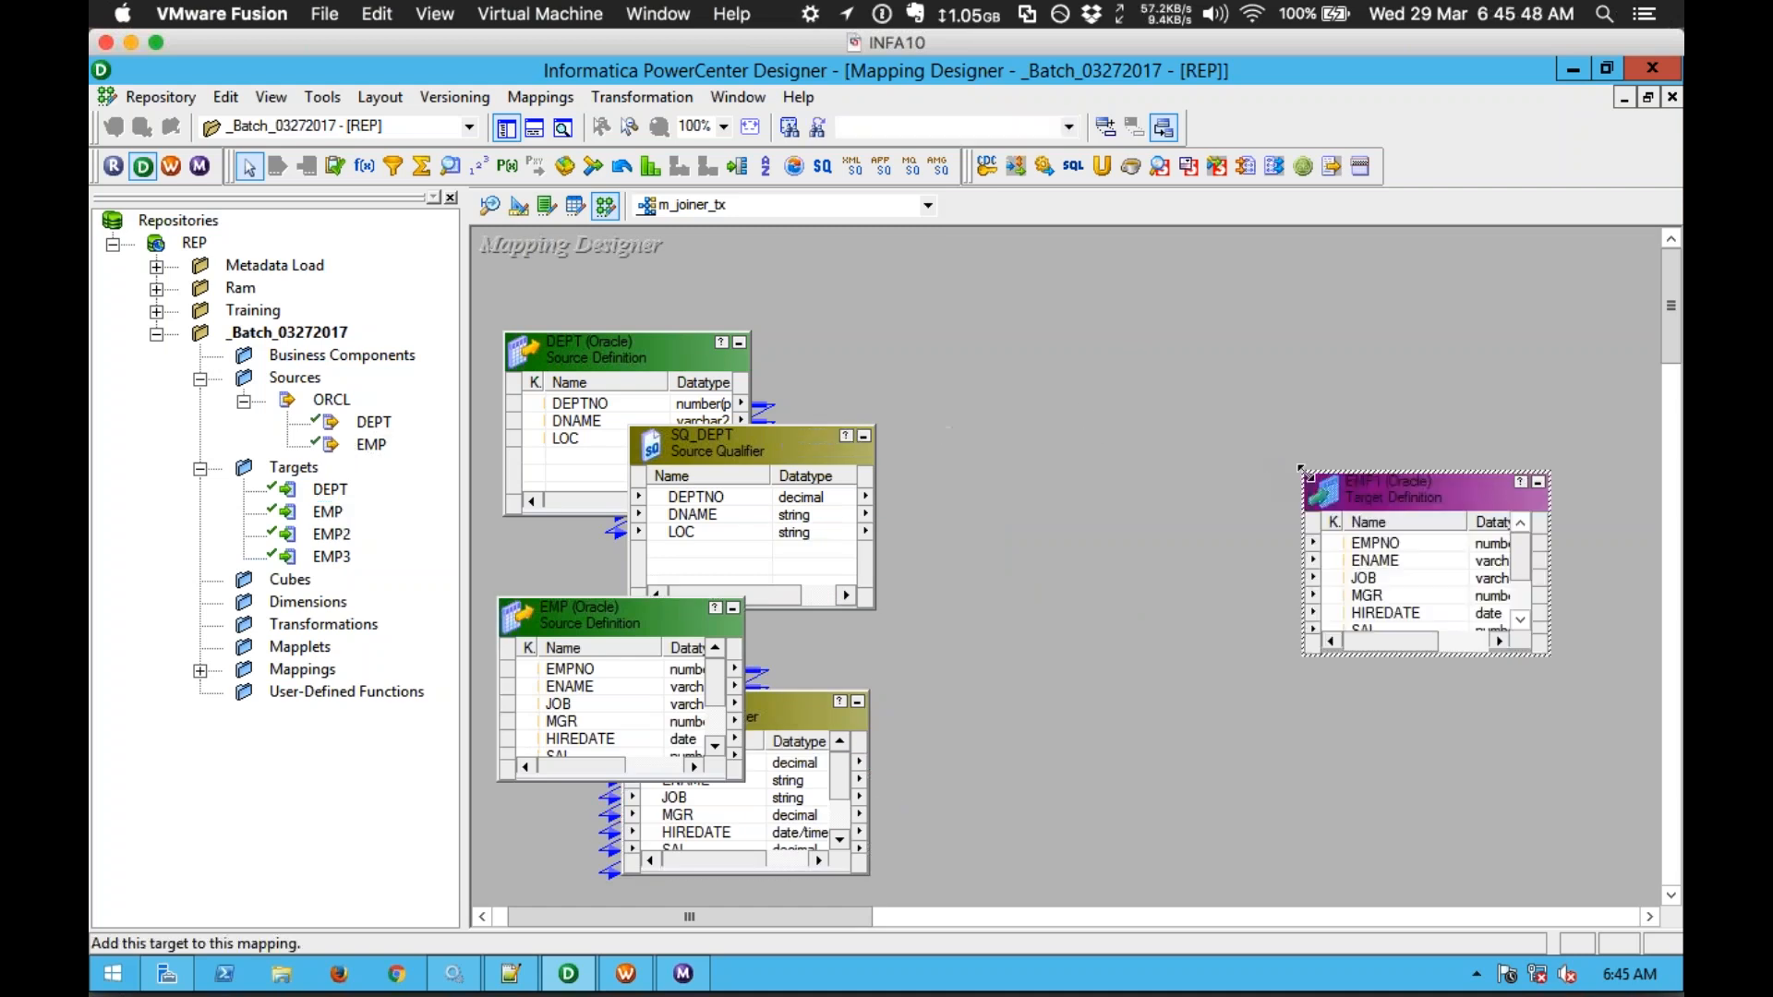
left_click(506, 130)
left_click_drag(1071, 489, 1370, 513)
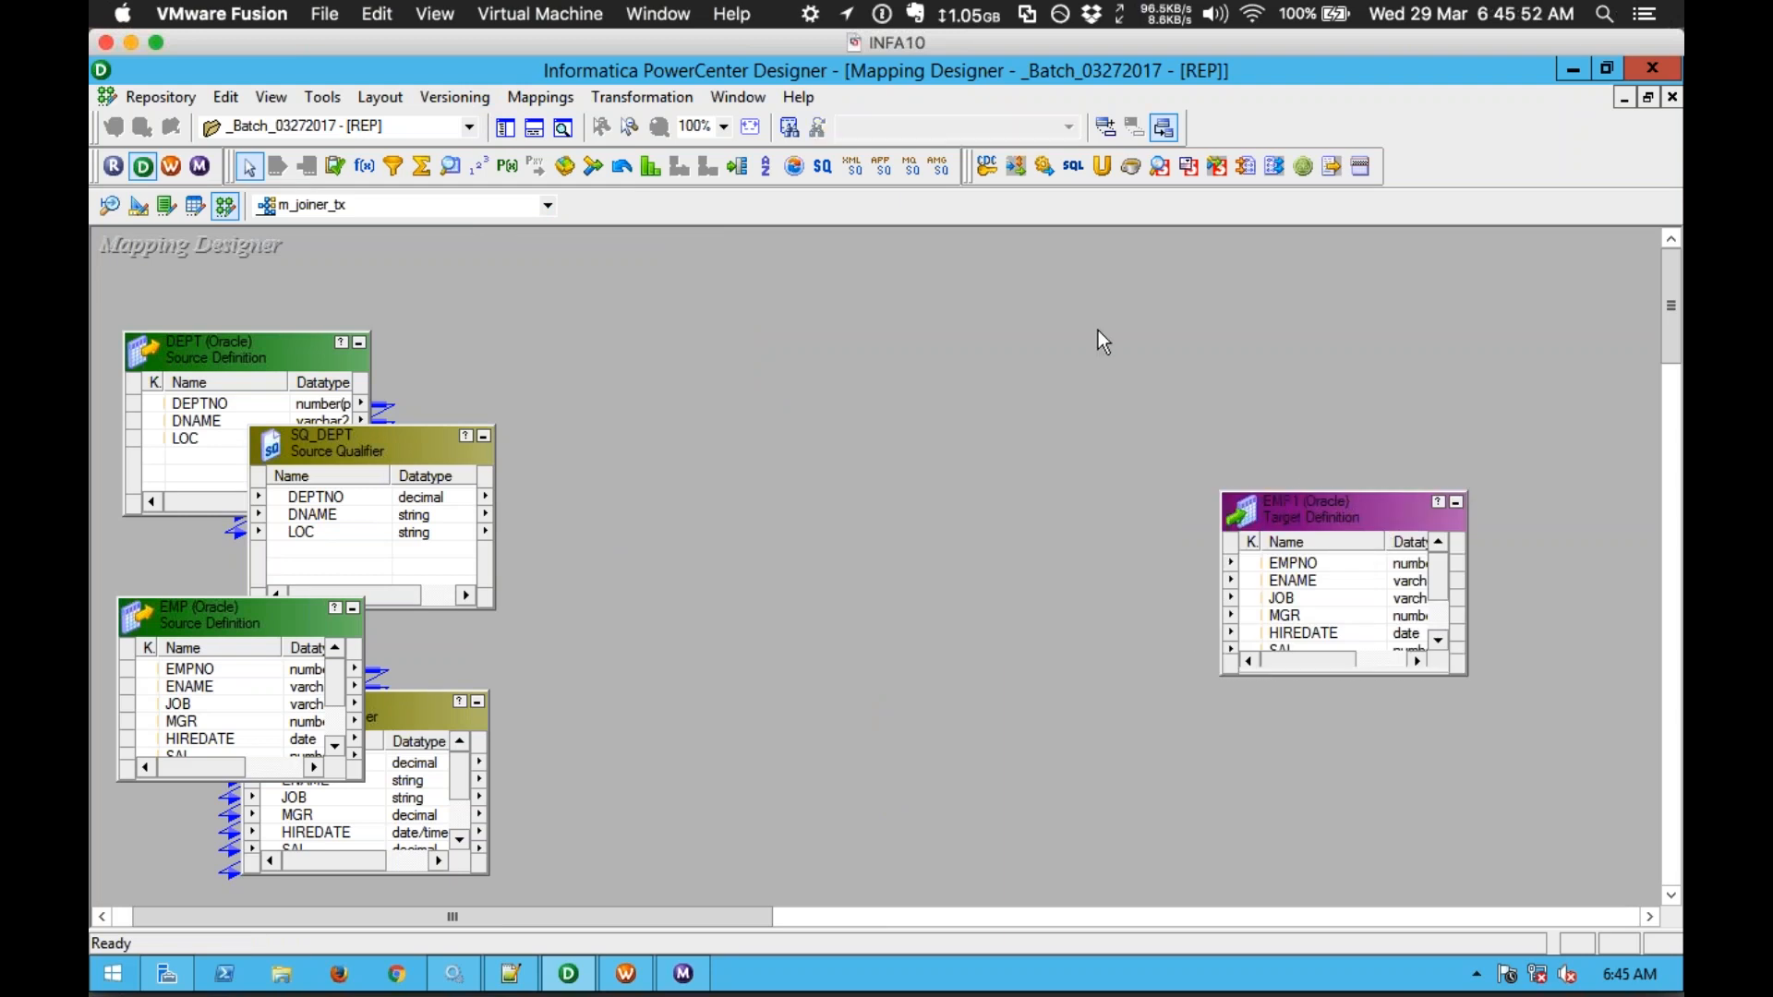
Step: Place a JNRTRANS joiner and link DEPTNO and DNAME from SQ_DEPT into it
left_click(593, 166)
left_click(693, 455)
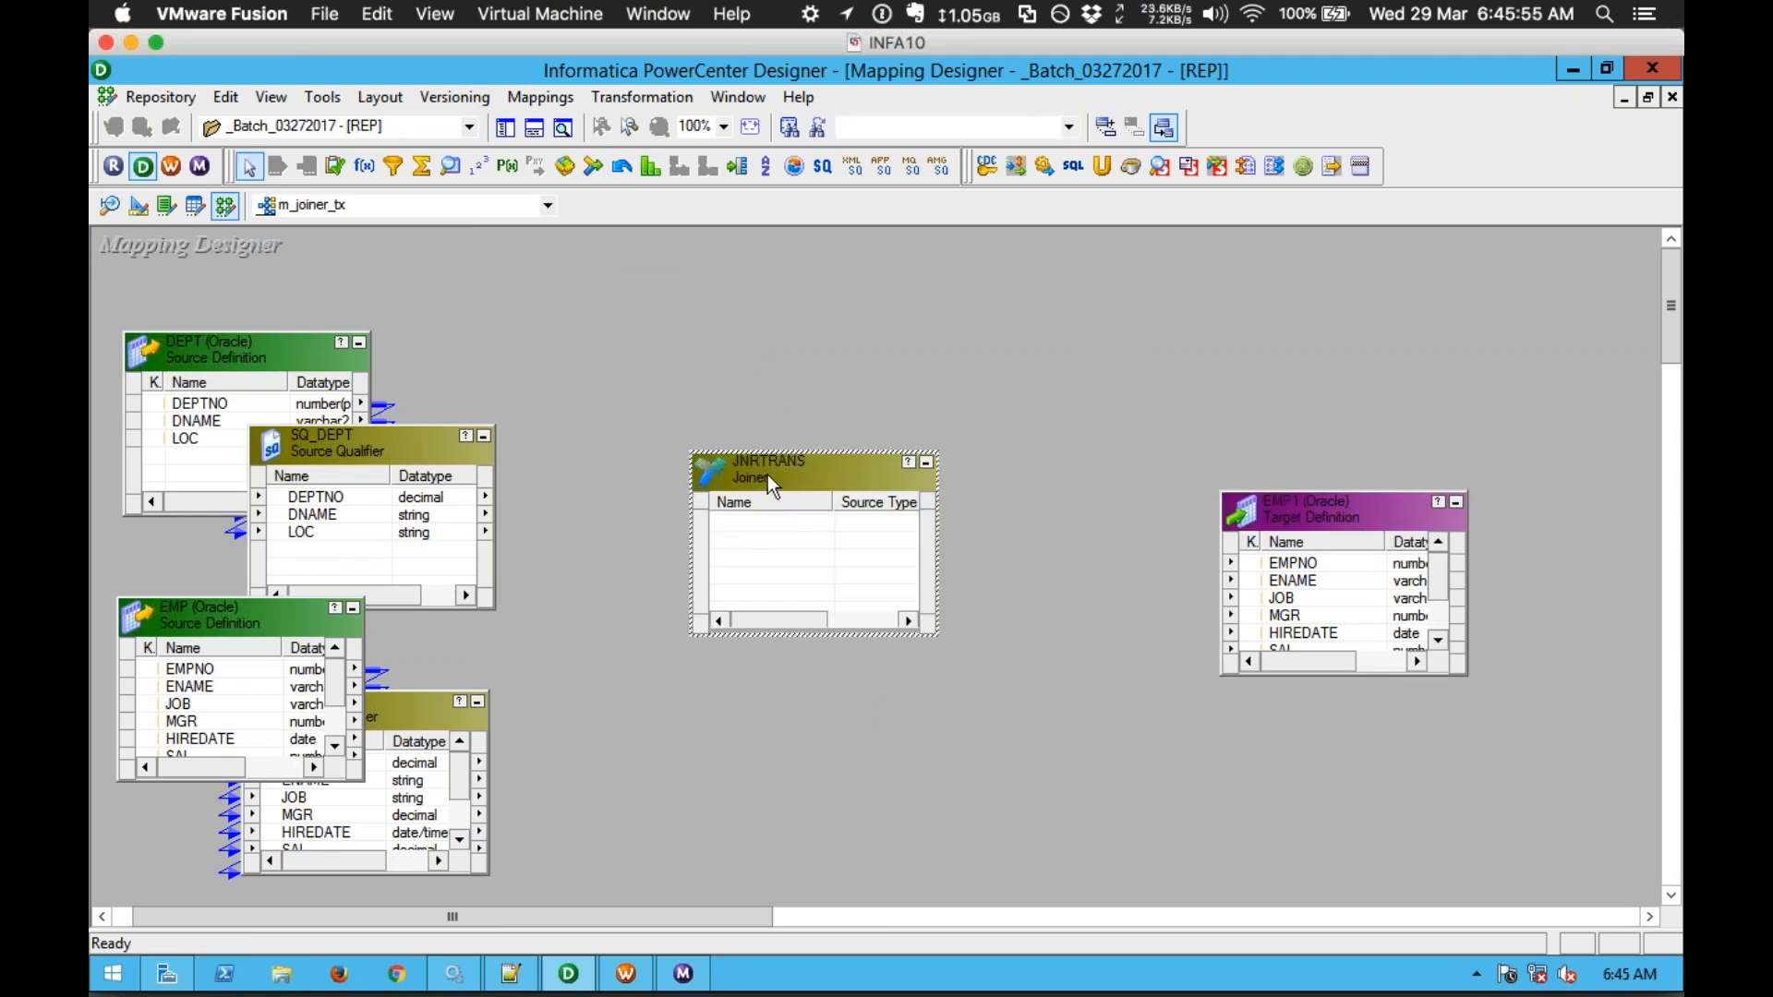
left_click_drag(795, 453, 916, 388)
left_click(323, 497)
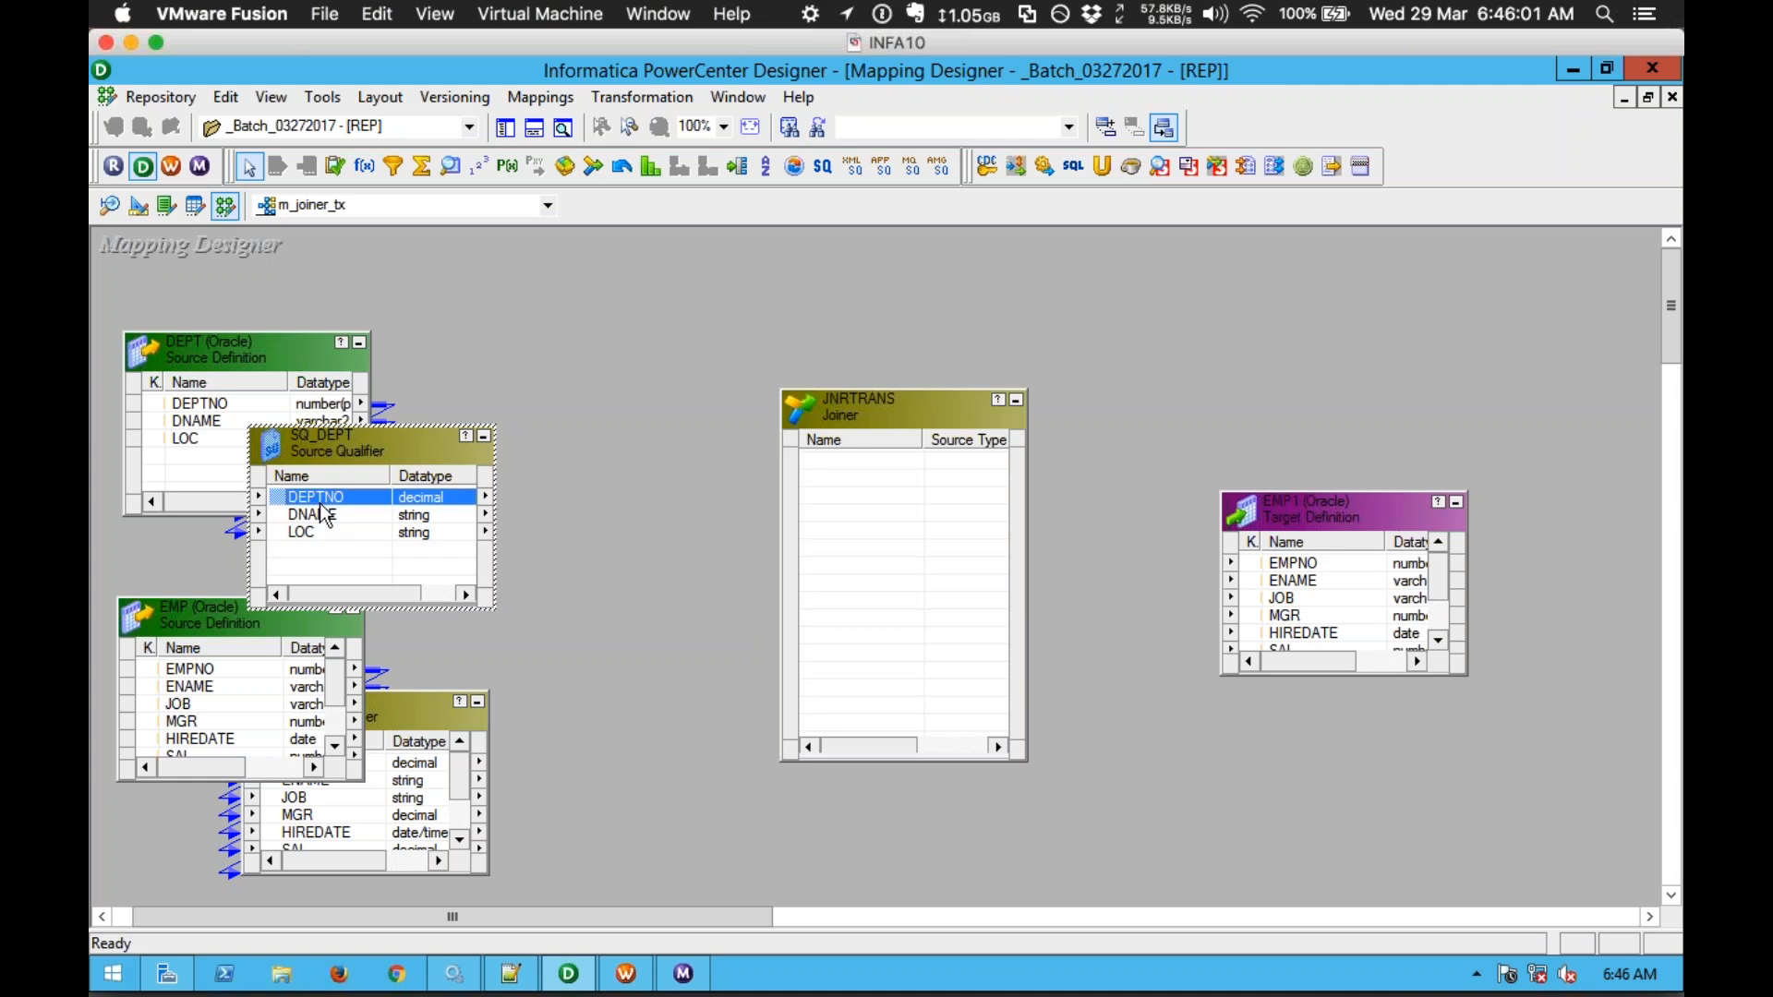
left_click(323, 514, "shift")
left_click_drag(289, 499, 854, 553)
Step: Link EMPNO, ENAME and DEPTNO from SQ_EMP into the joiner and open its settings
left_click(381, 712)
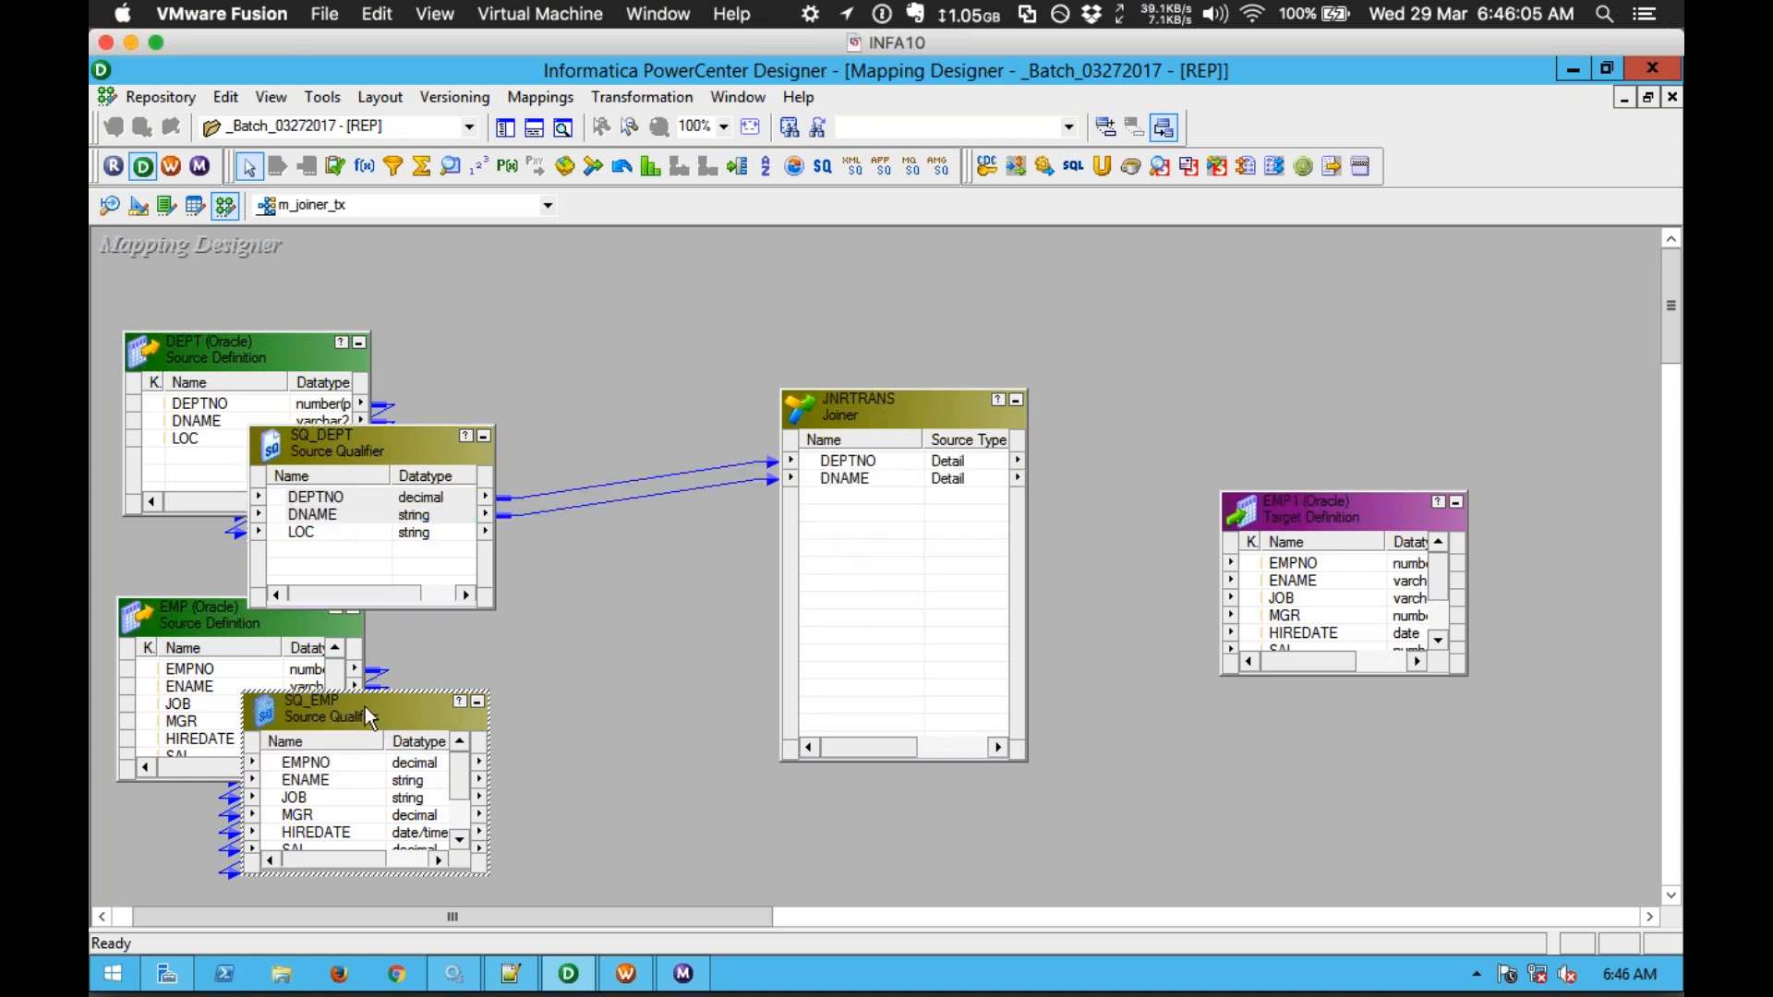
left_click_drag(359, 692, 359, 587)
left_click(312, 660)
left_click(312, 673, "ctrl")
left_click_drag(295, 661, 851, 573)
left_click_drag(294, 782, 909, 701)
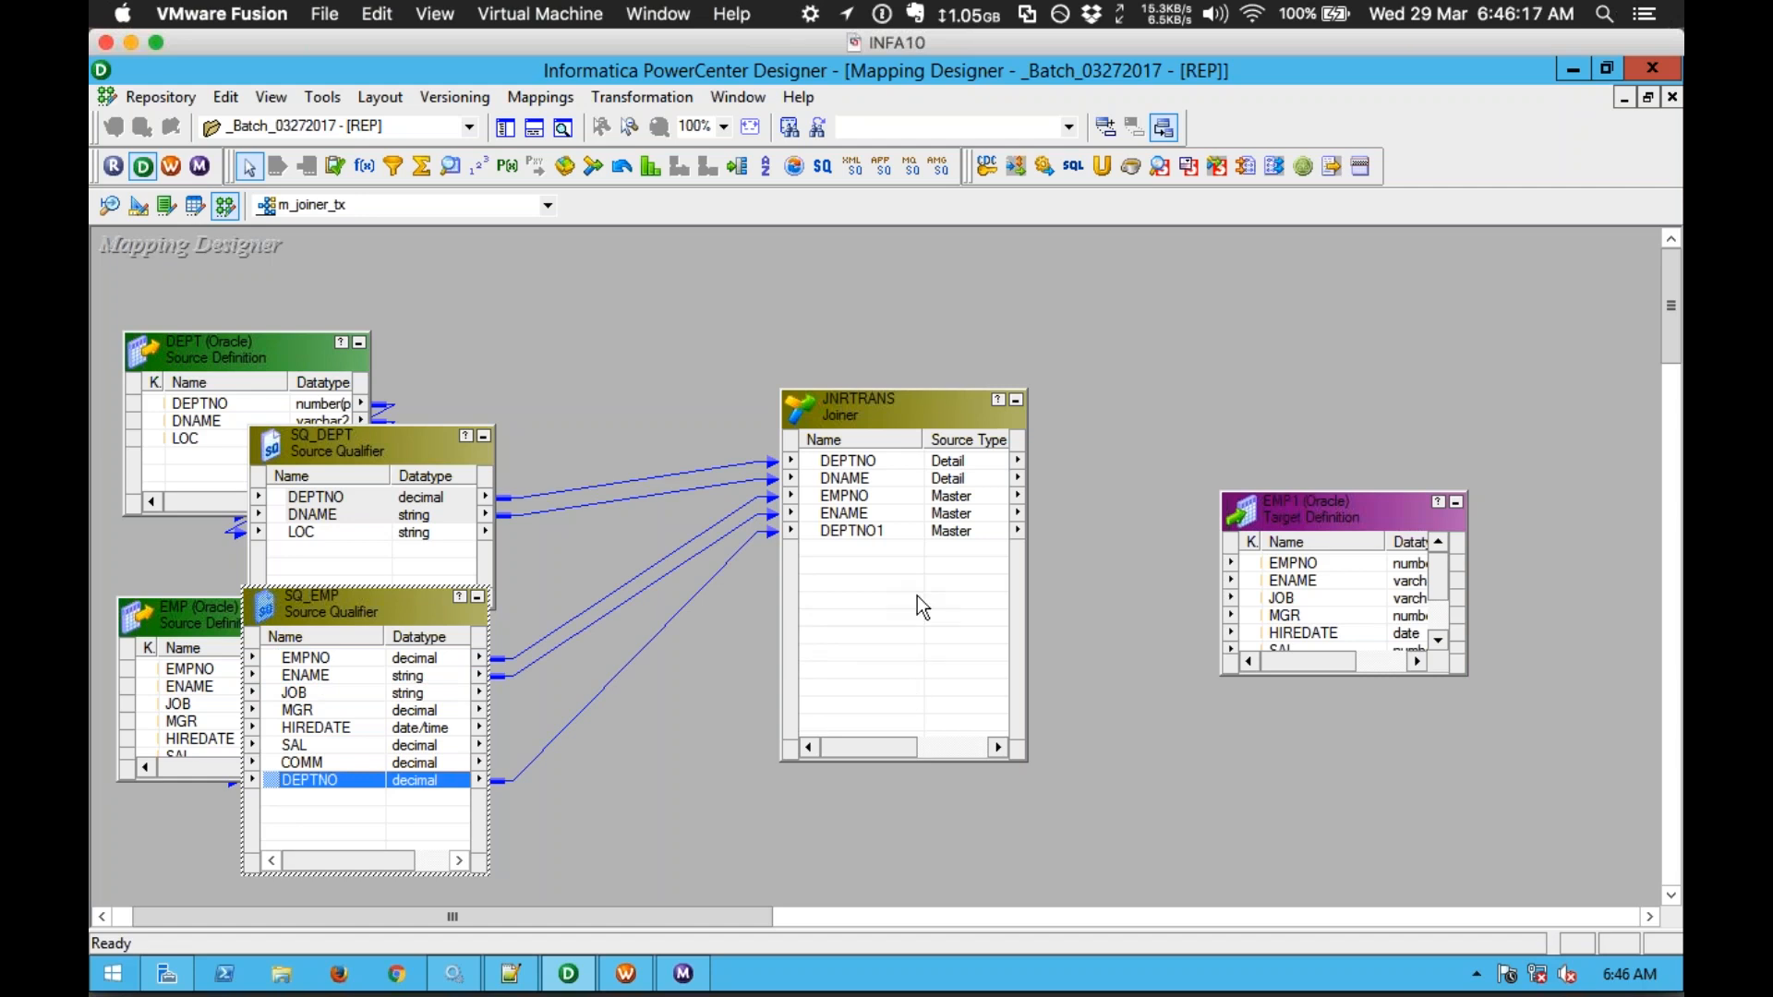
double_click(880, 409)
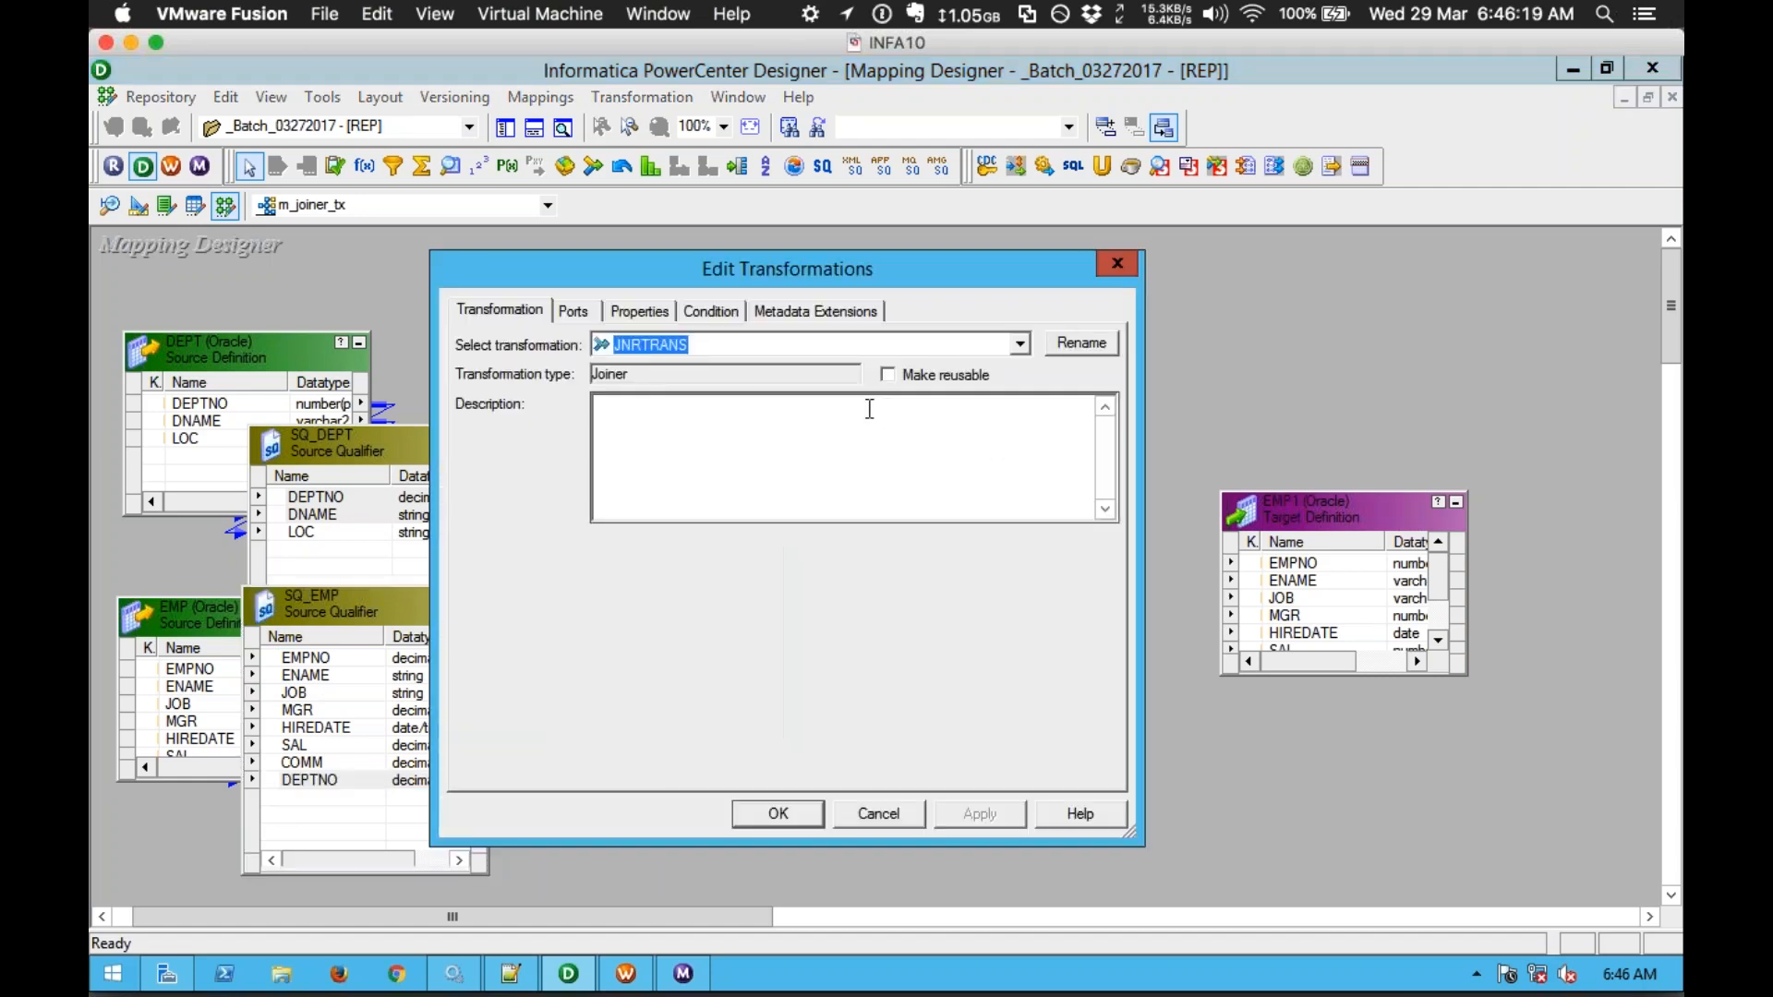
Step: On the Ports tab, make DEPTNO and DNAME master ports, leaving EMPNO, ENAME, DEPTNO1 as detail
left_click(573, 311)
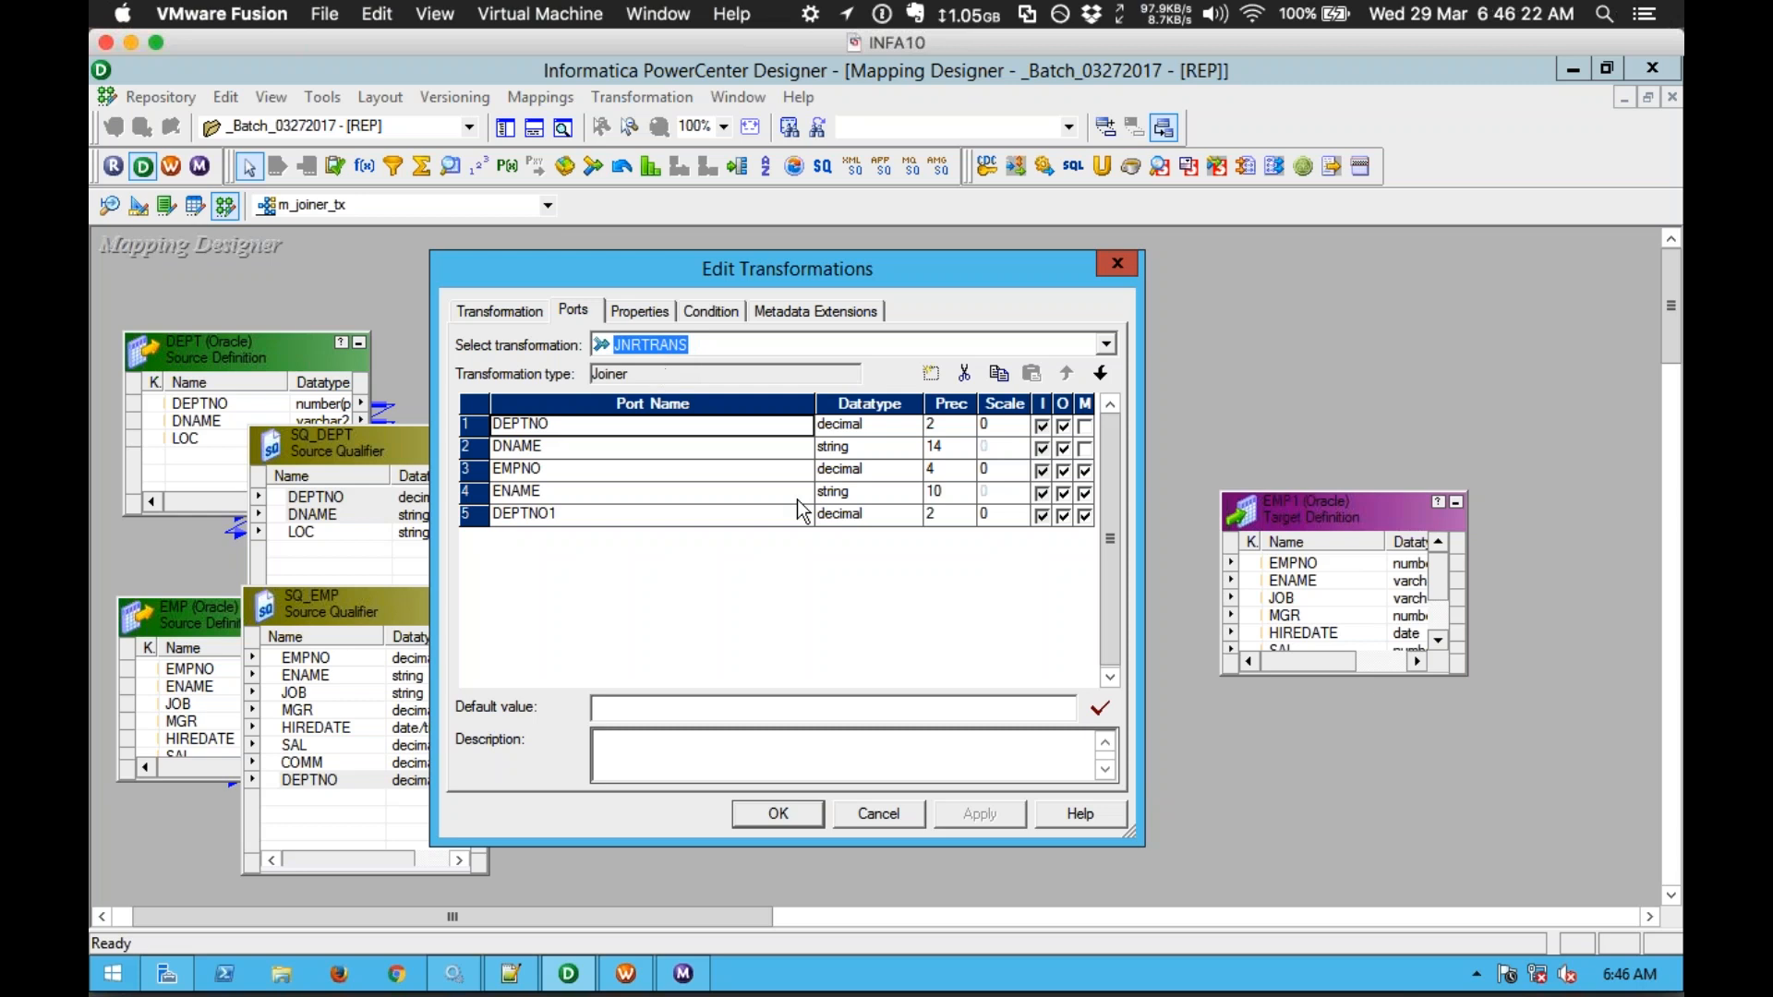
left_click_drag(813, 409, 704, 409)
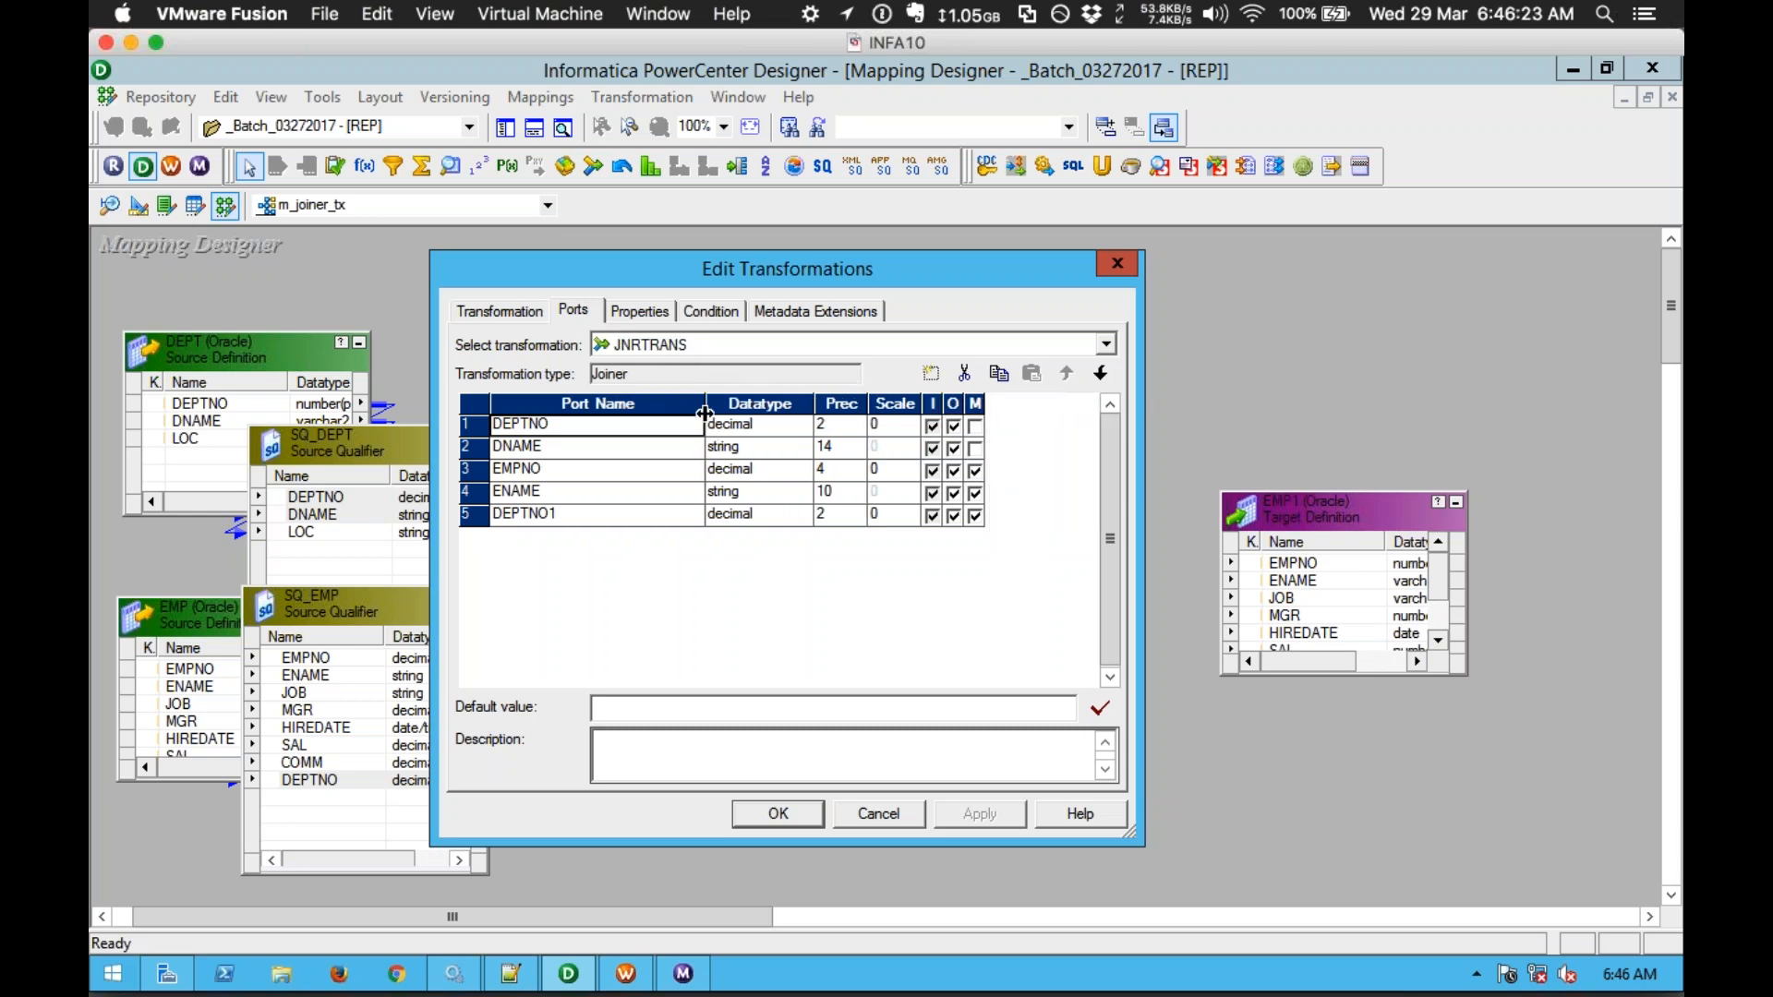
left_click_drag(980, 402, 1016, 398)
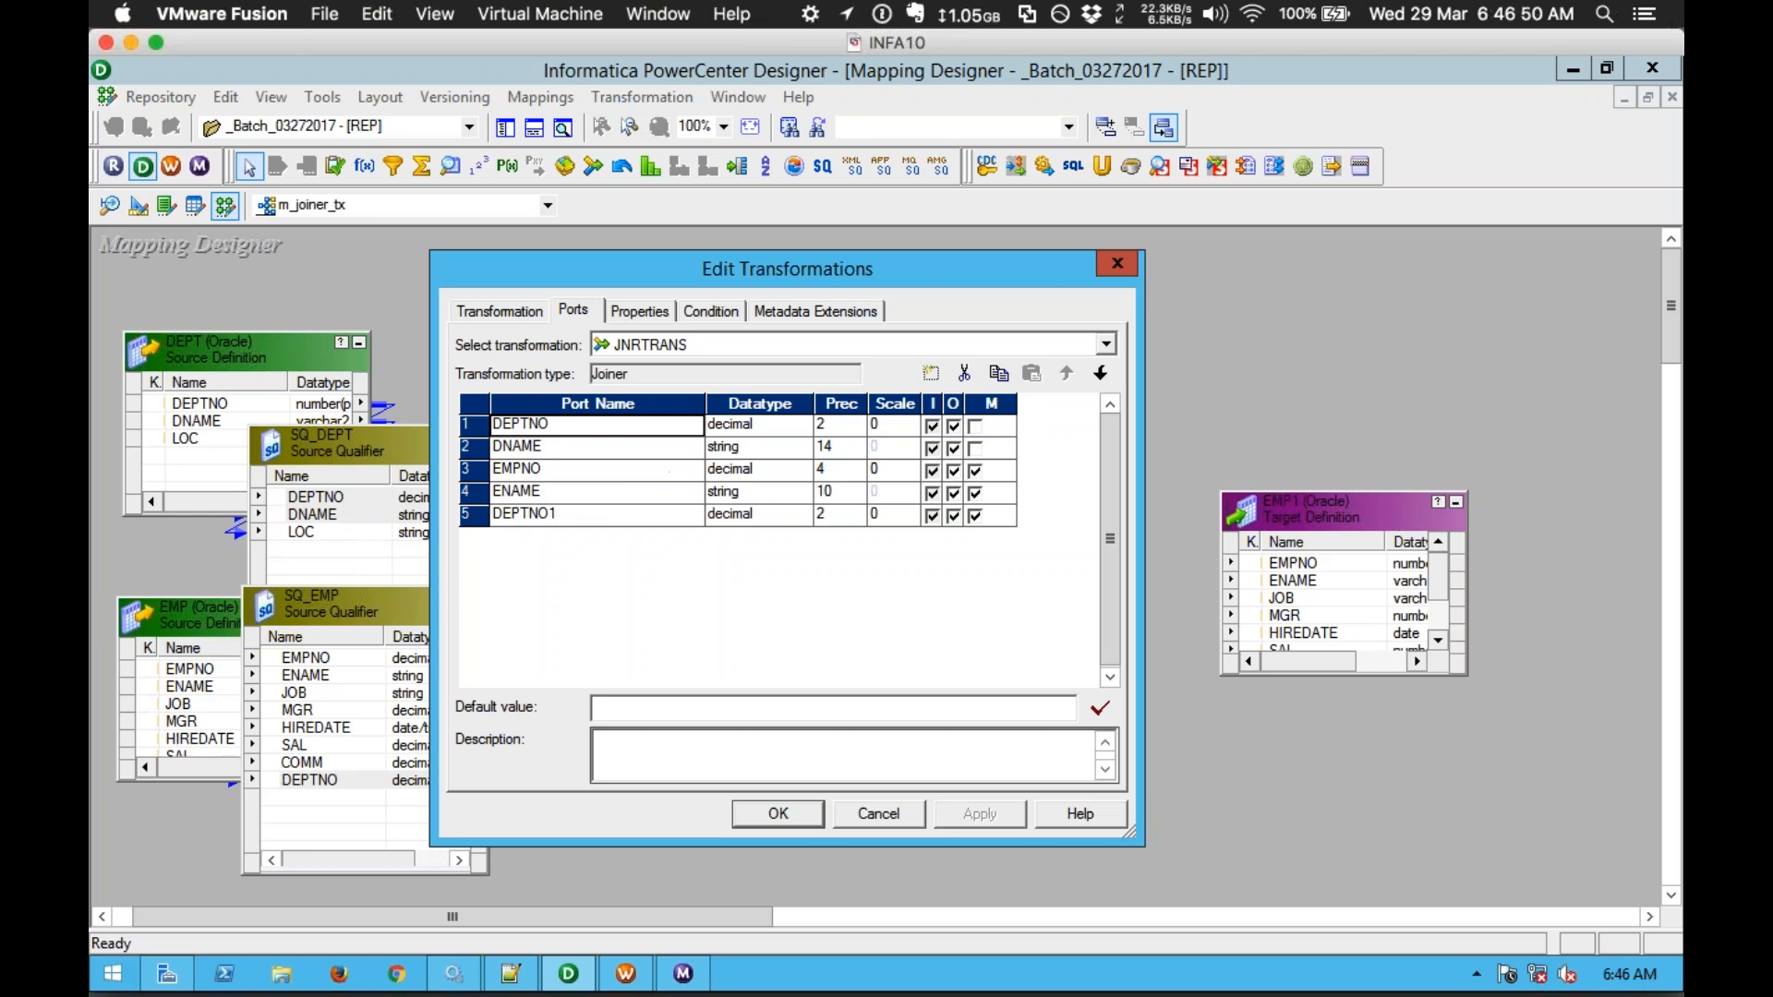
left_click(468, 470)
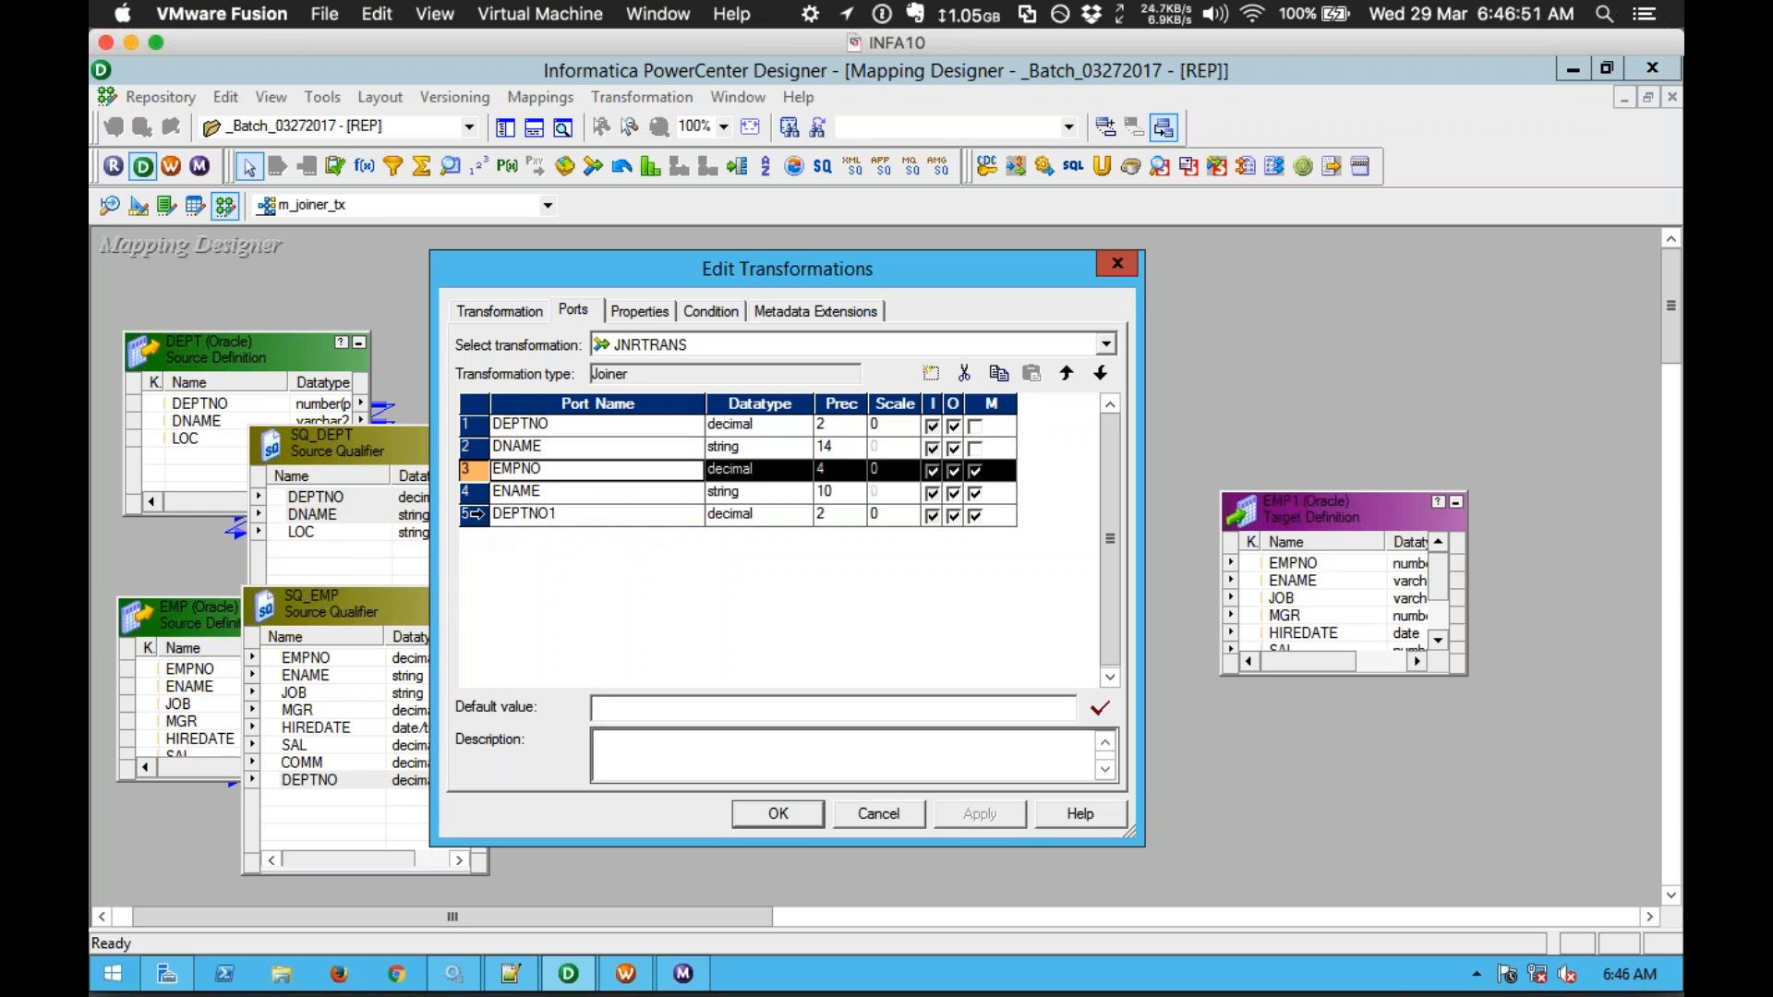
left_click(623, 513)
left_click(640, 513)
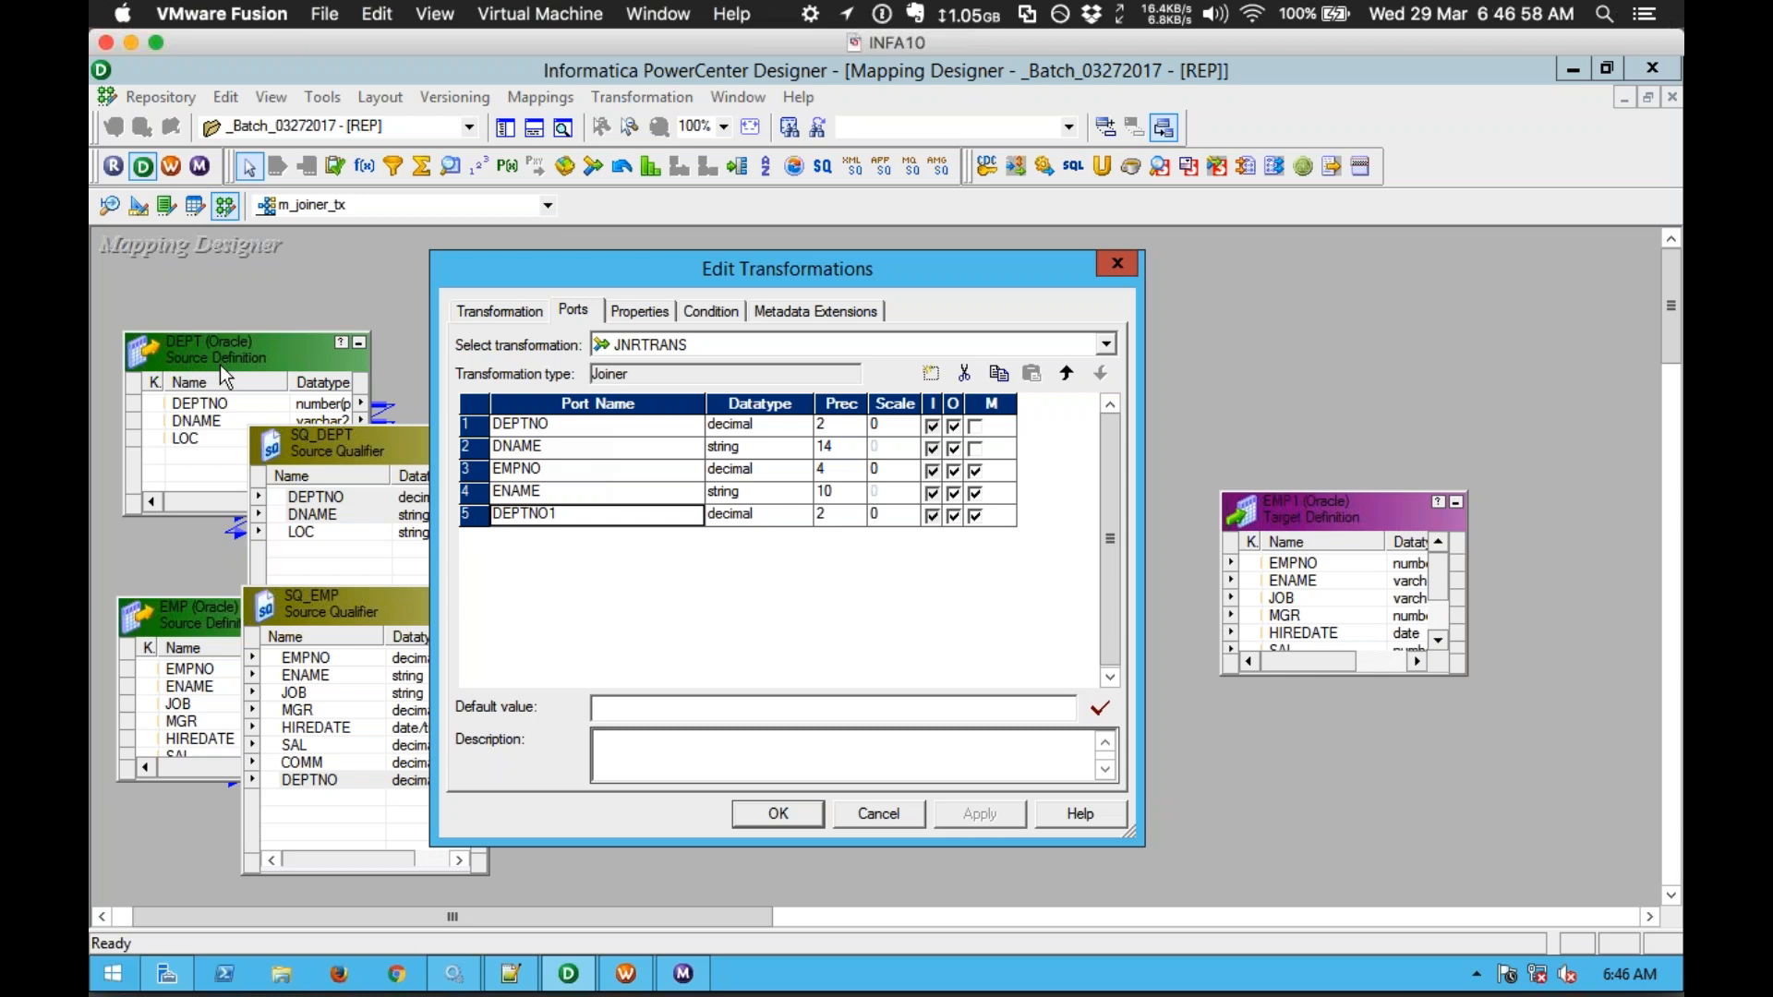
left_click(975, 425)
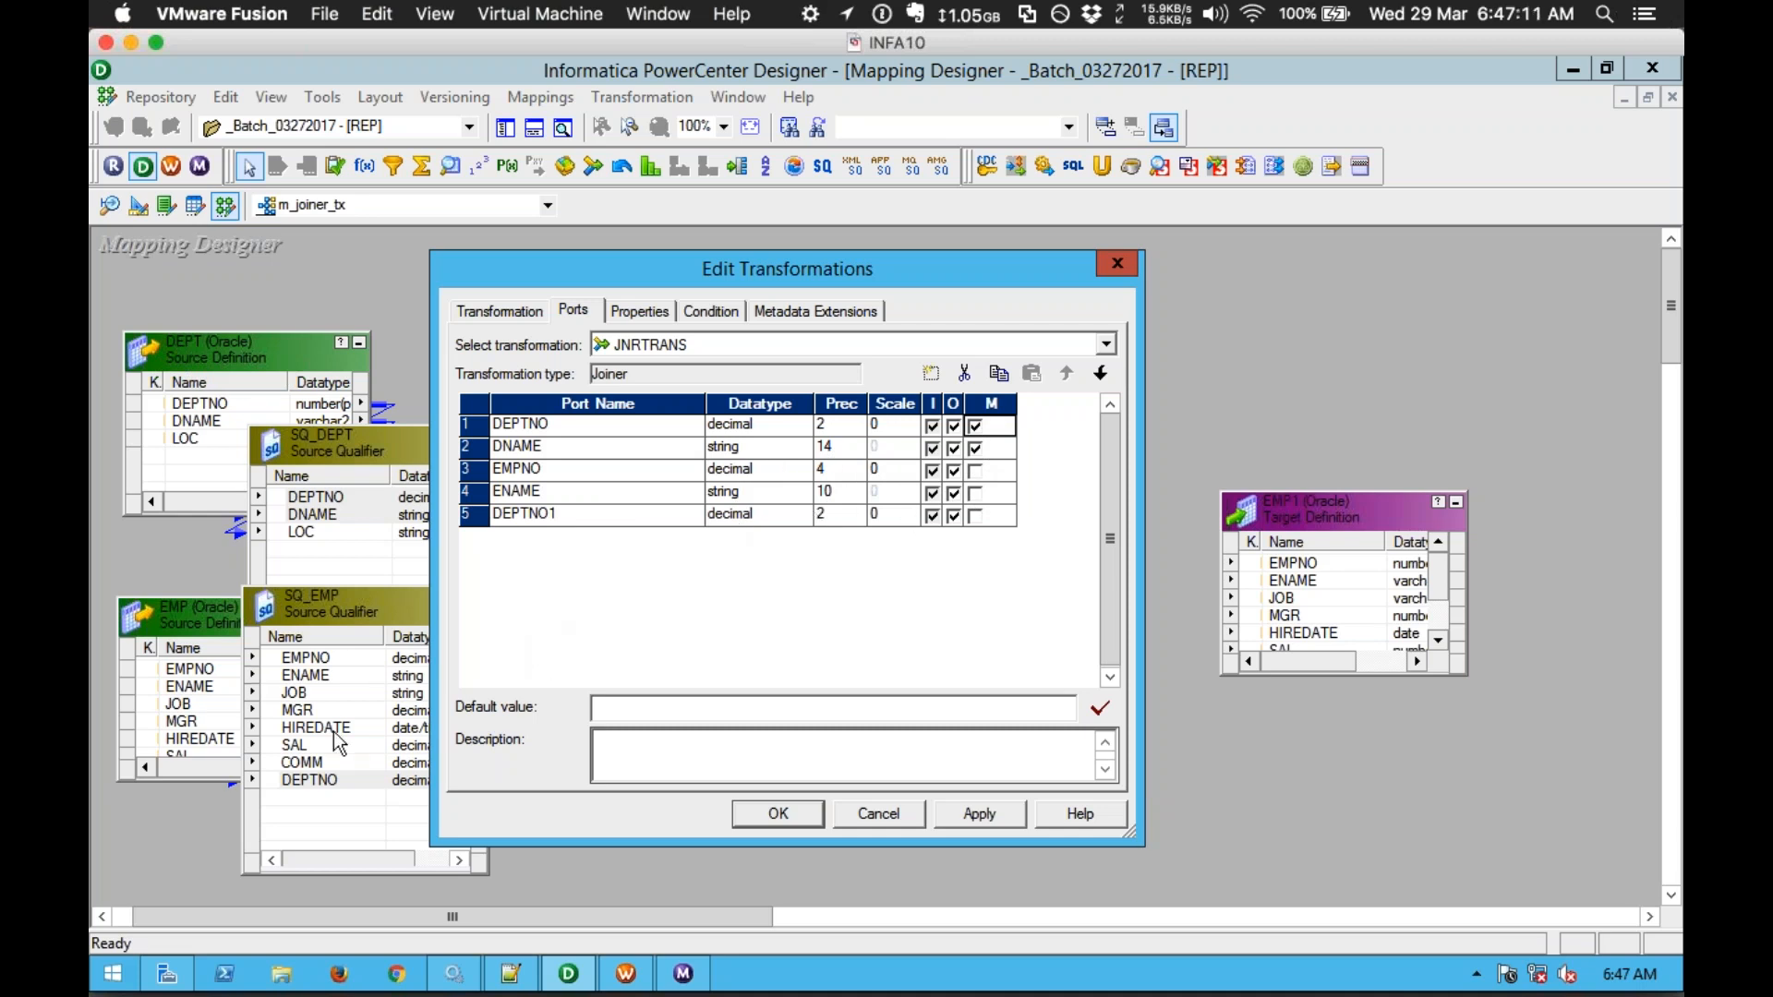
left_click(981, 521)
left_click(976, 425)
Step: Keep the joiner's Join Type property set to Normal Join
left_click(637, 312)
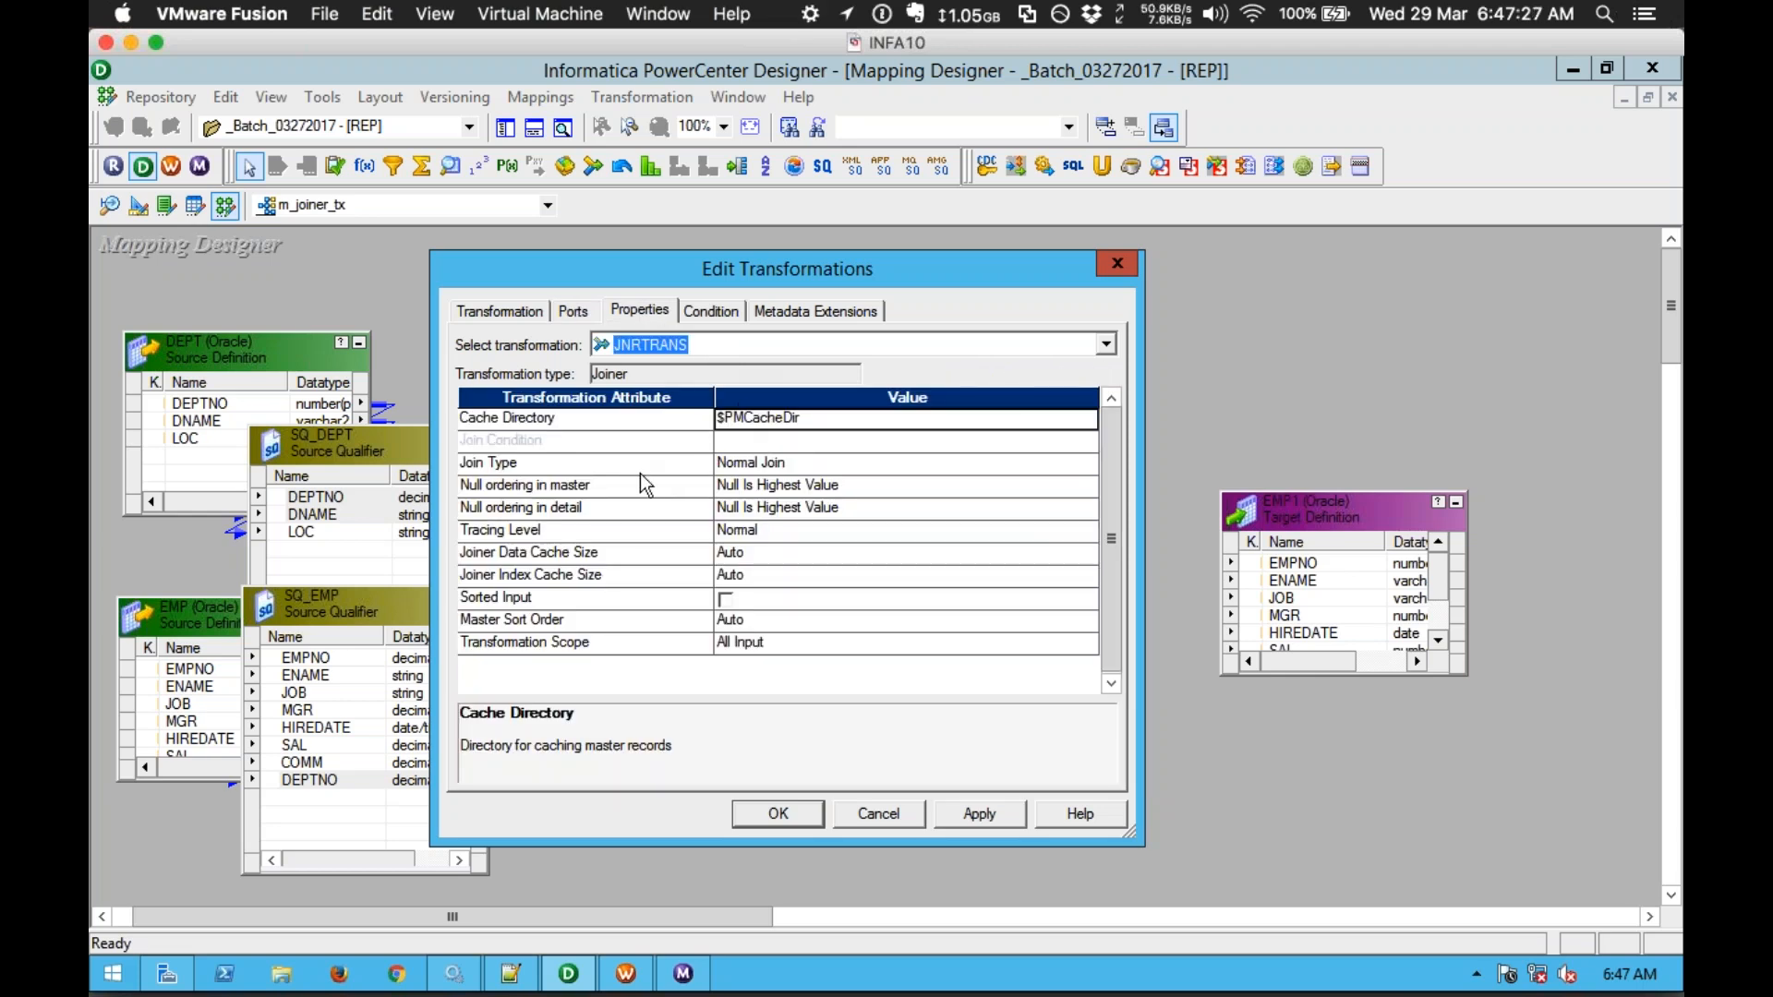
left_click(601, 465)
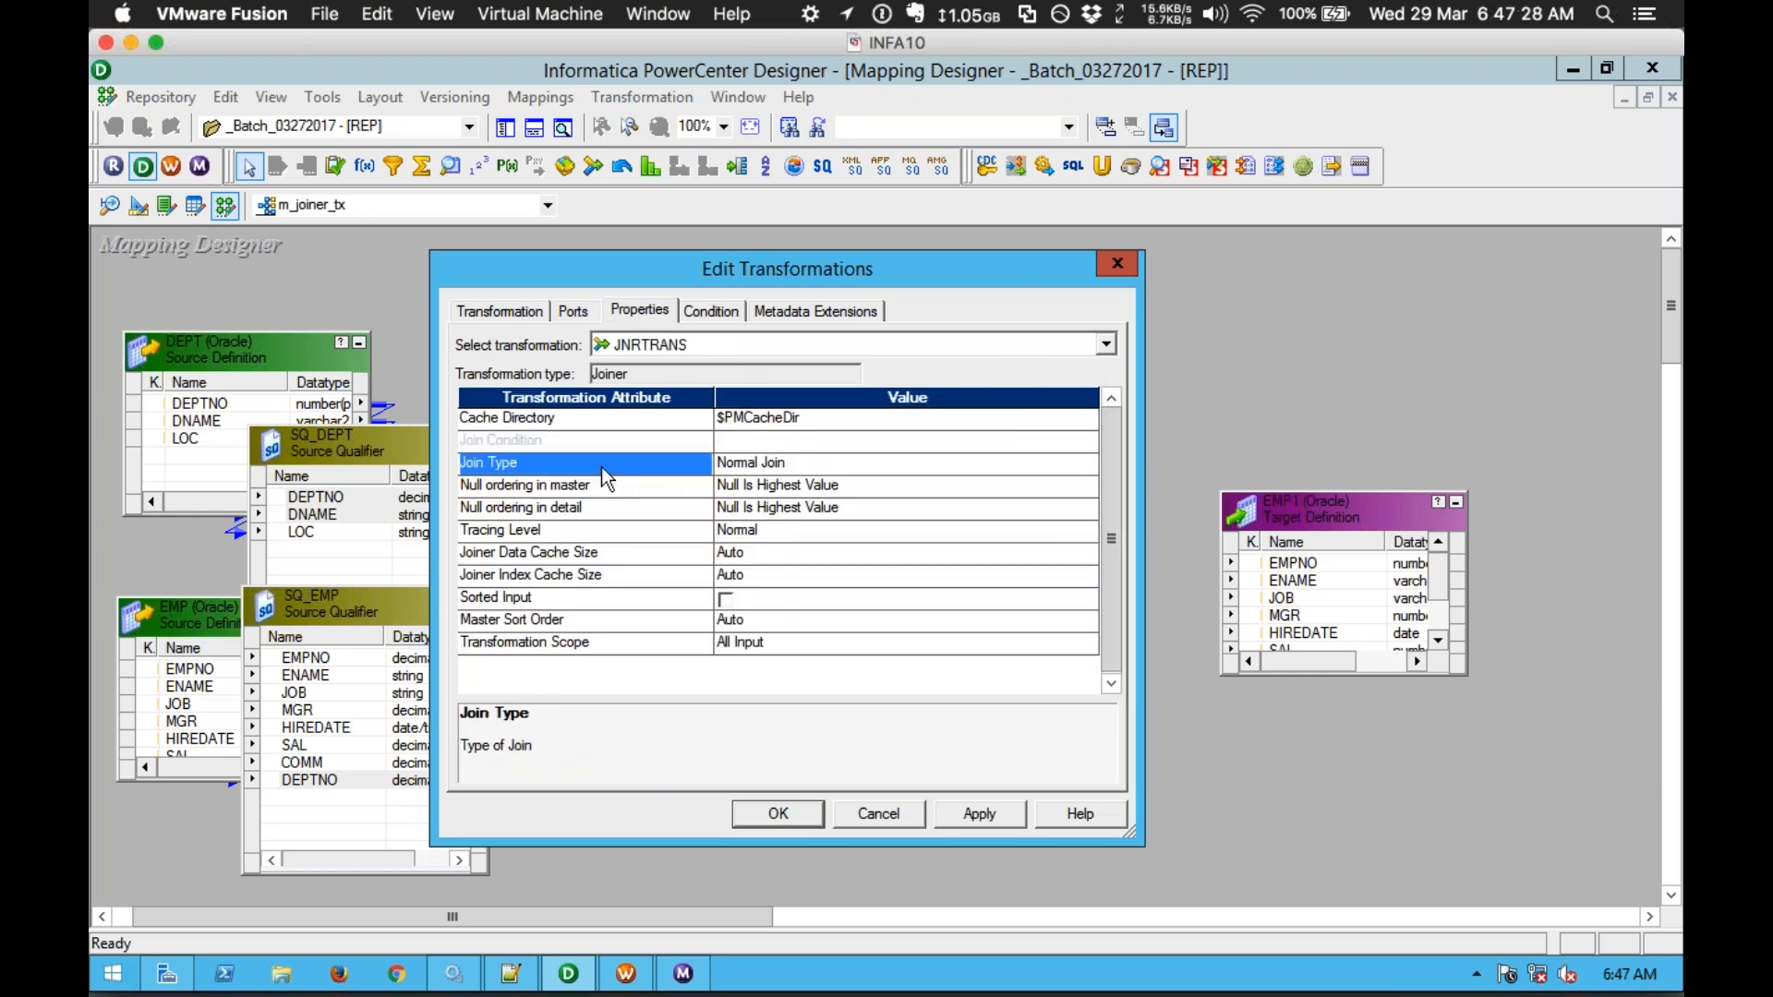
left_click(737, 469)
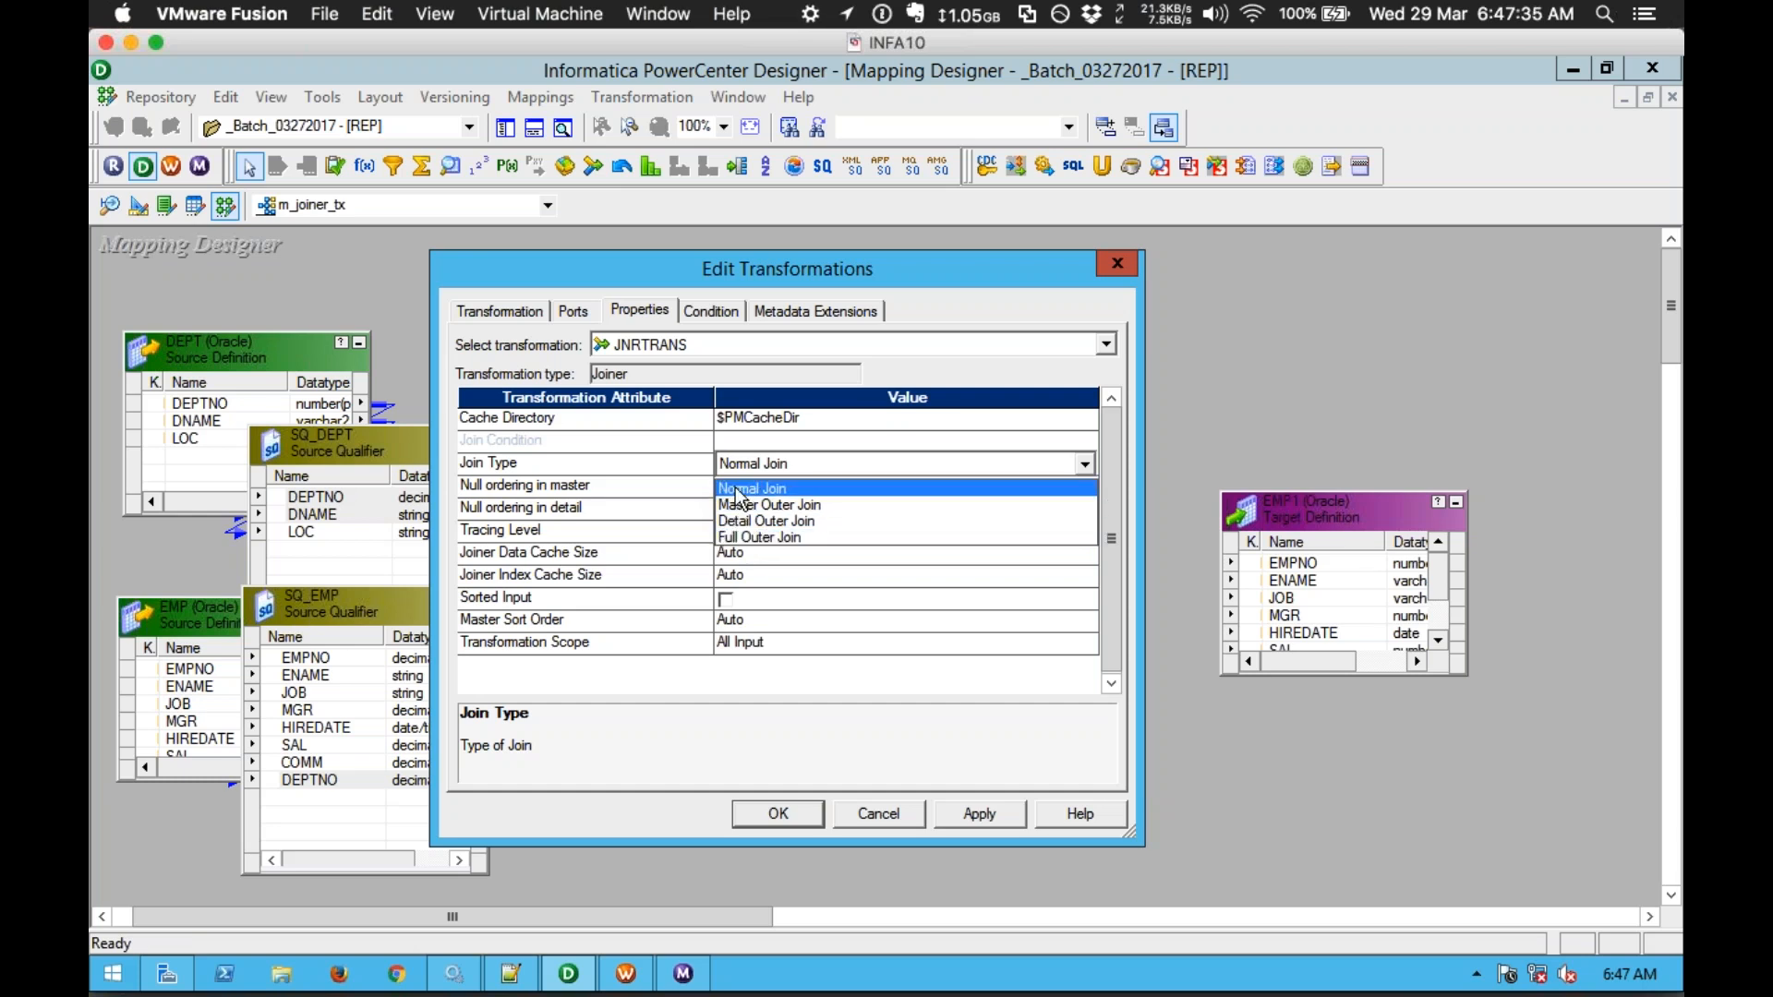
left_click(689, 460)
left_click(676, 462)
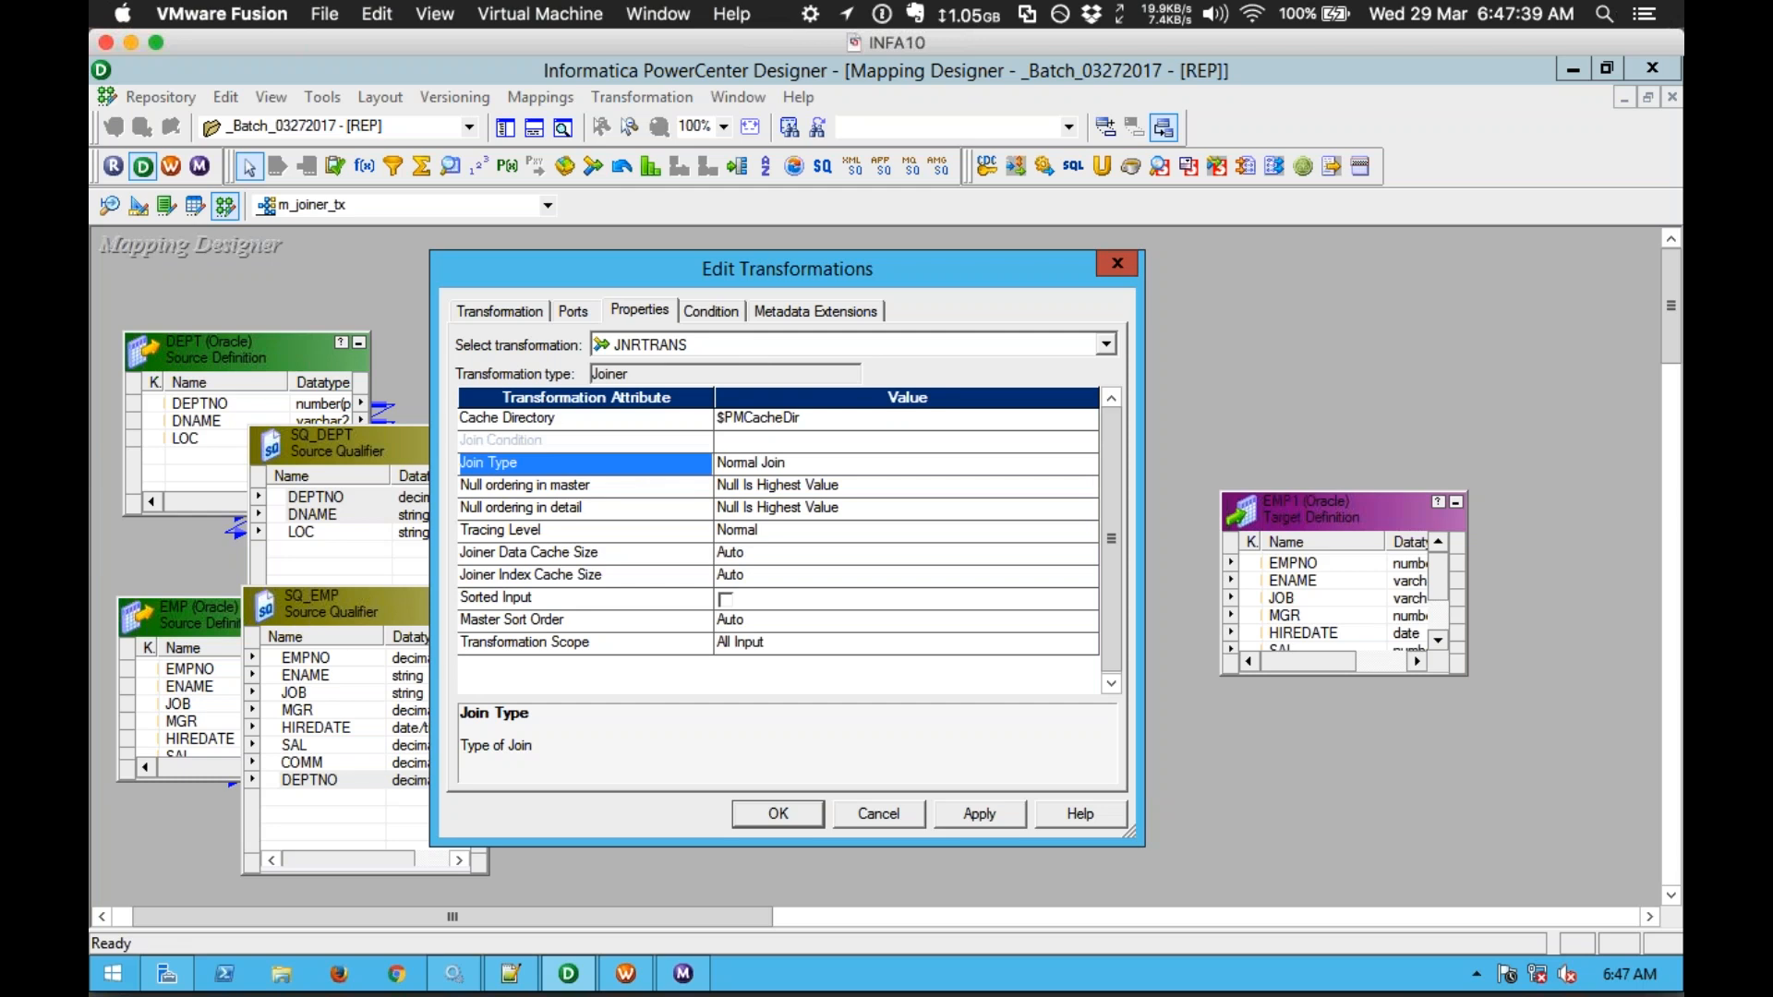
Step: Add the join condition DEPTNO = DEPTNO1 and apply the changes
left_click(729, 313)
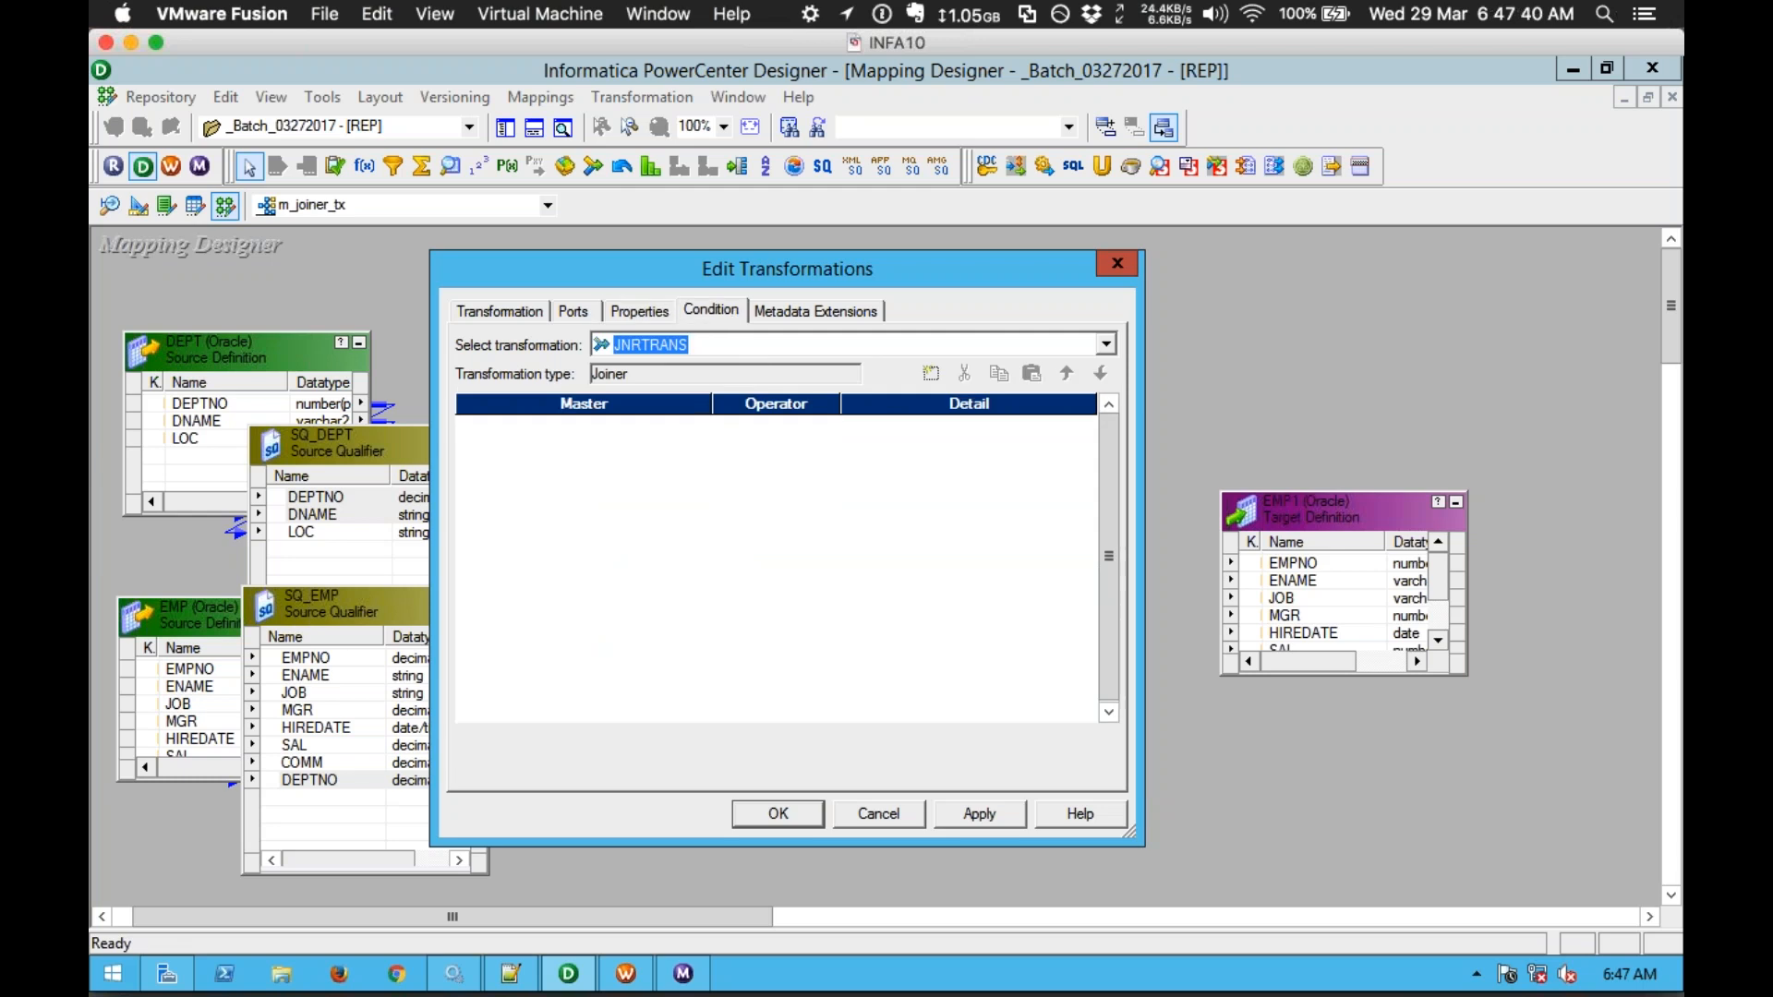
left_click(932, 373)
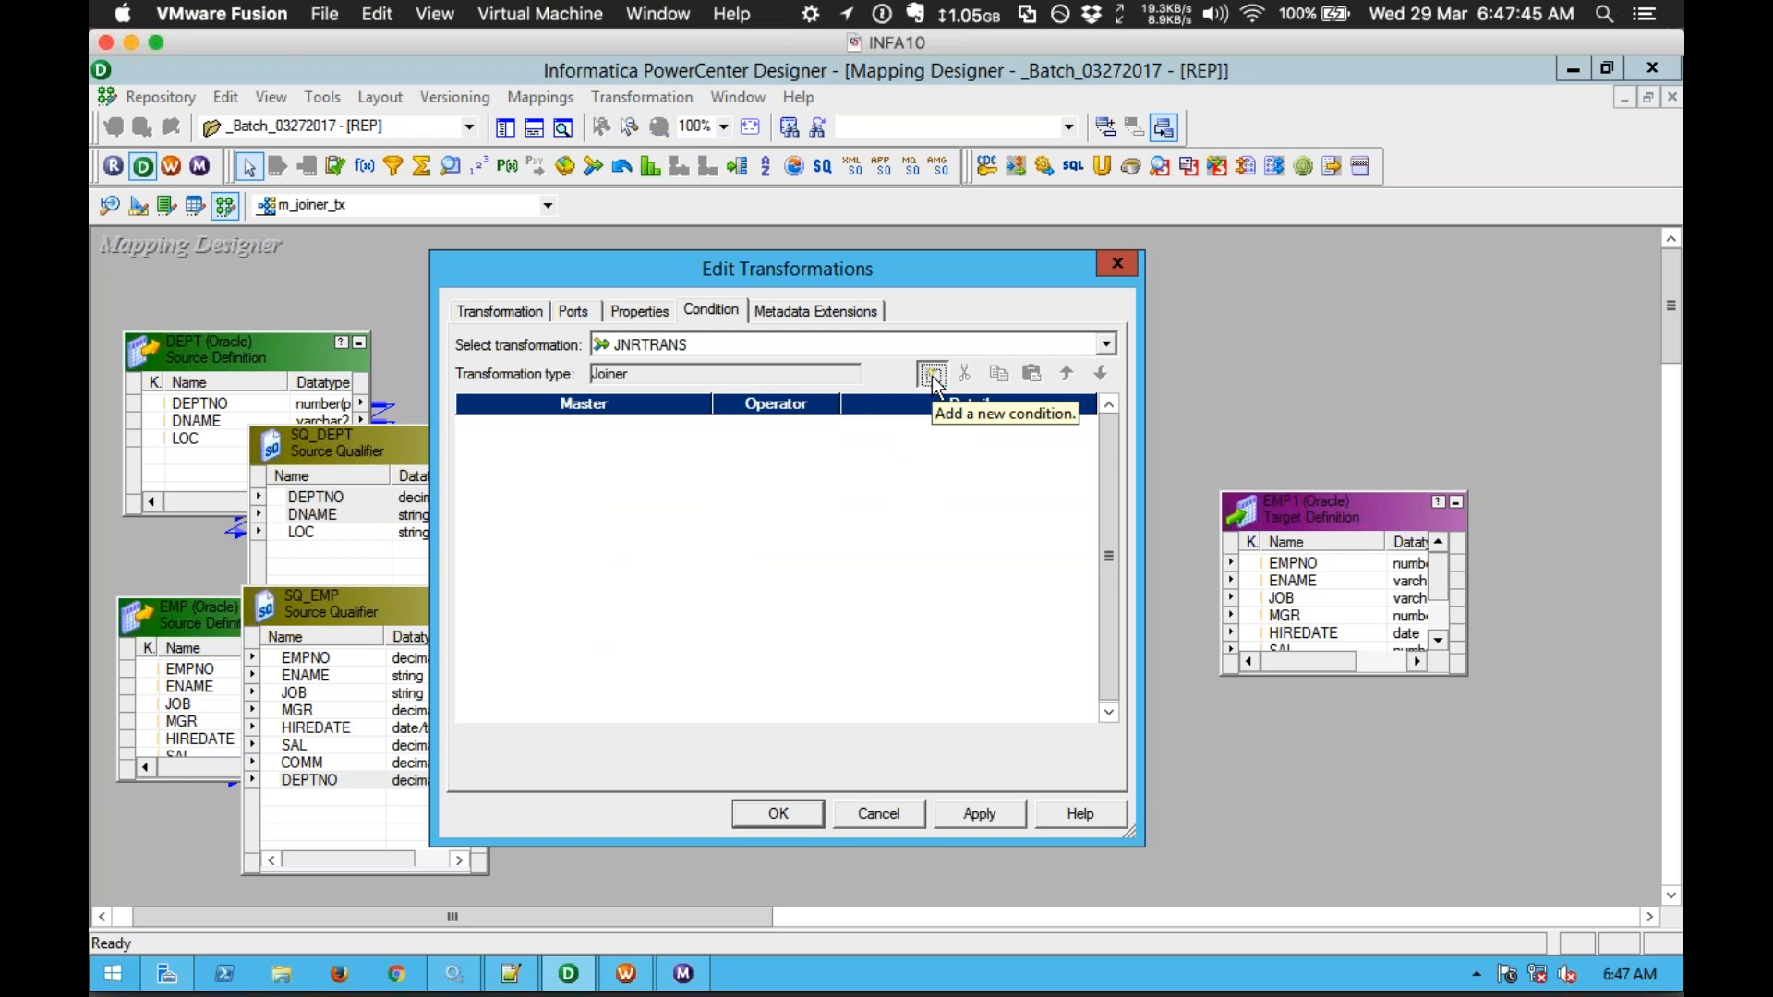
left_click(691, 427)
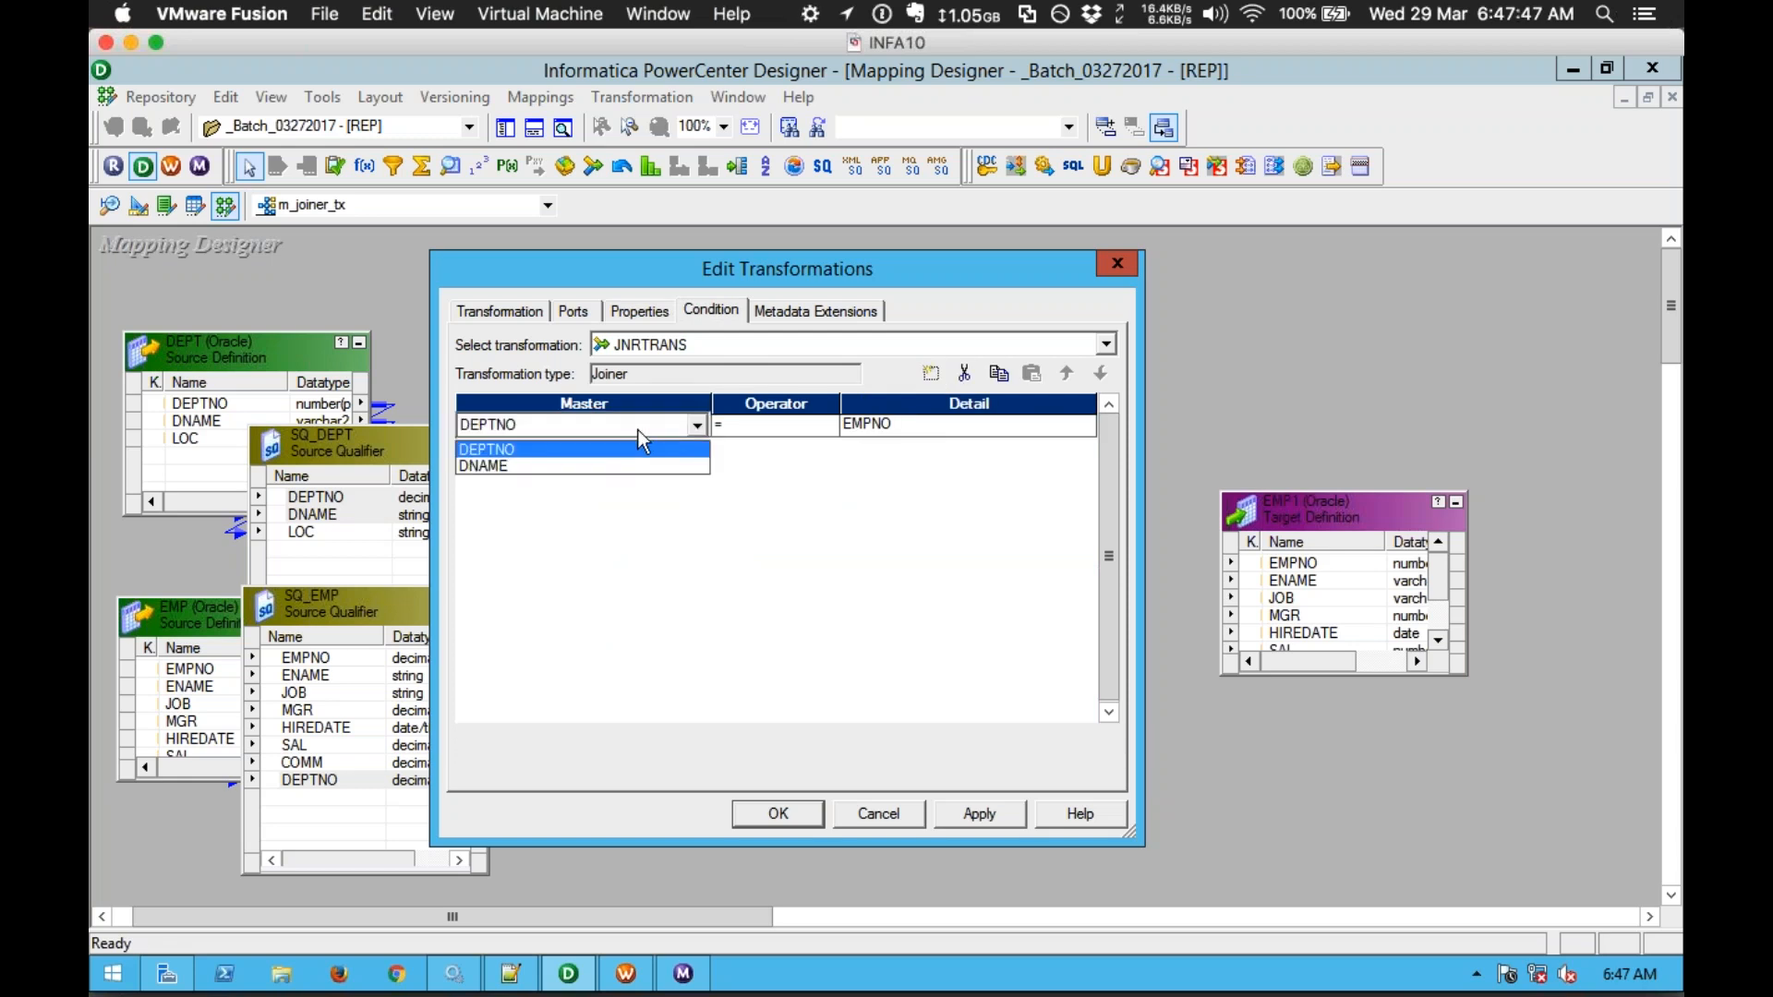
left_click(566, 447)
left_click(860, 428)
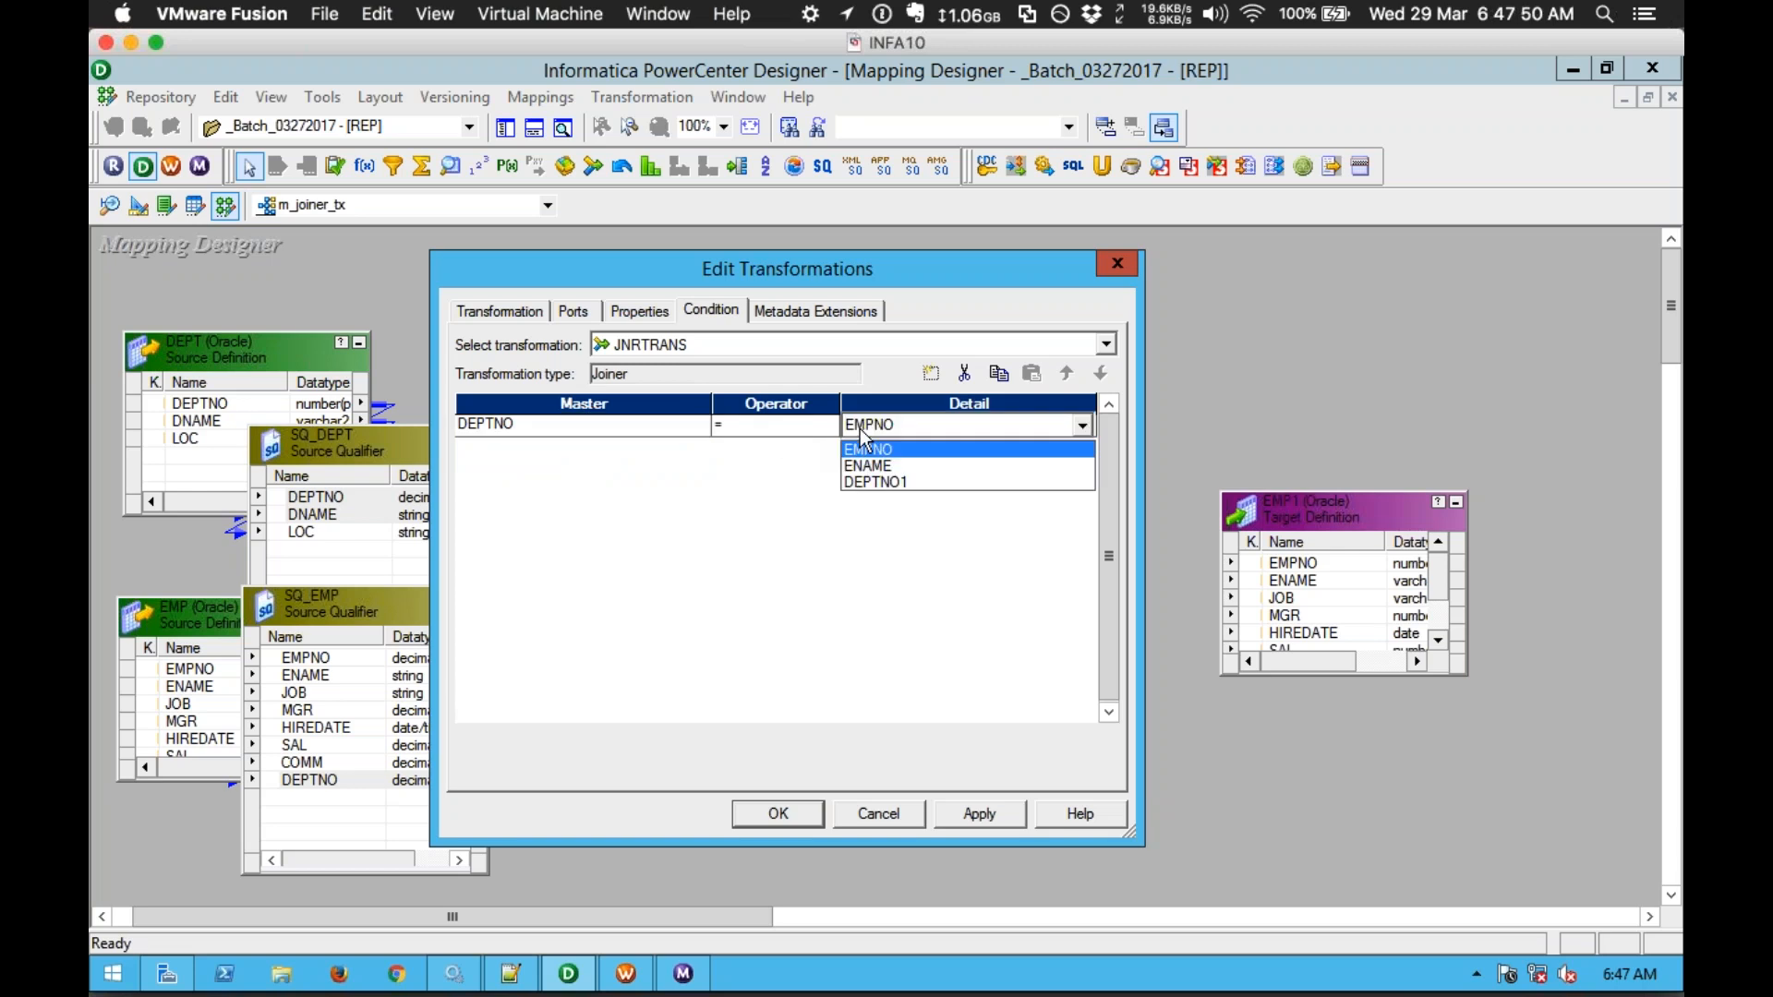
left_click(882, 482)
left_click(785, 433)
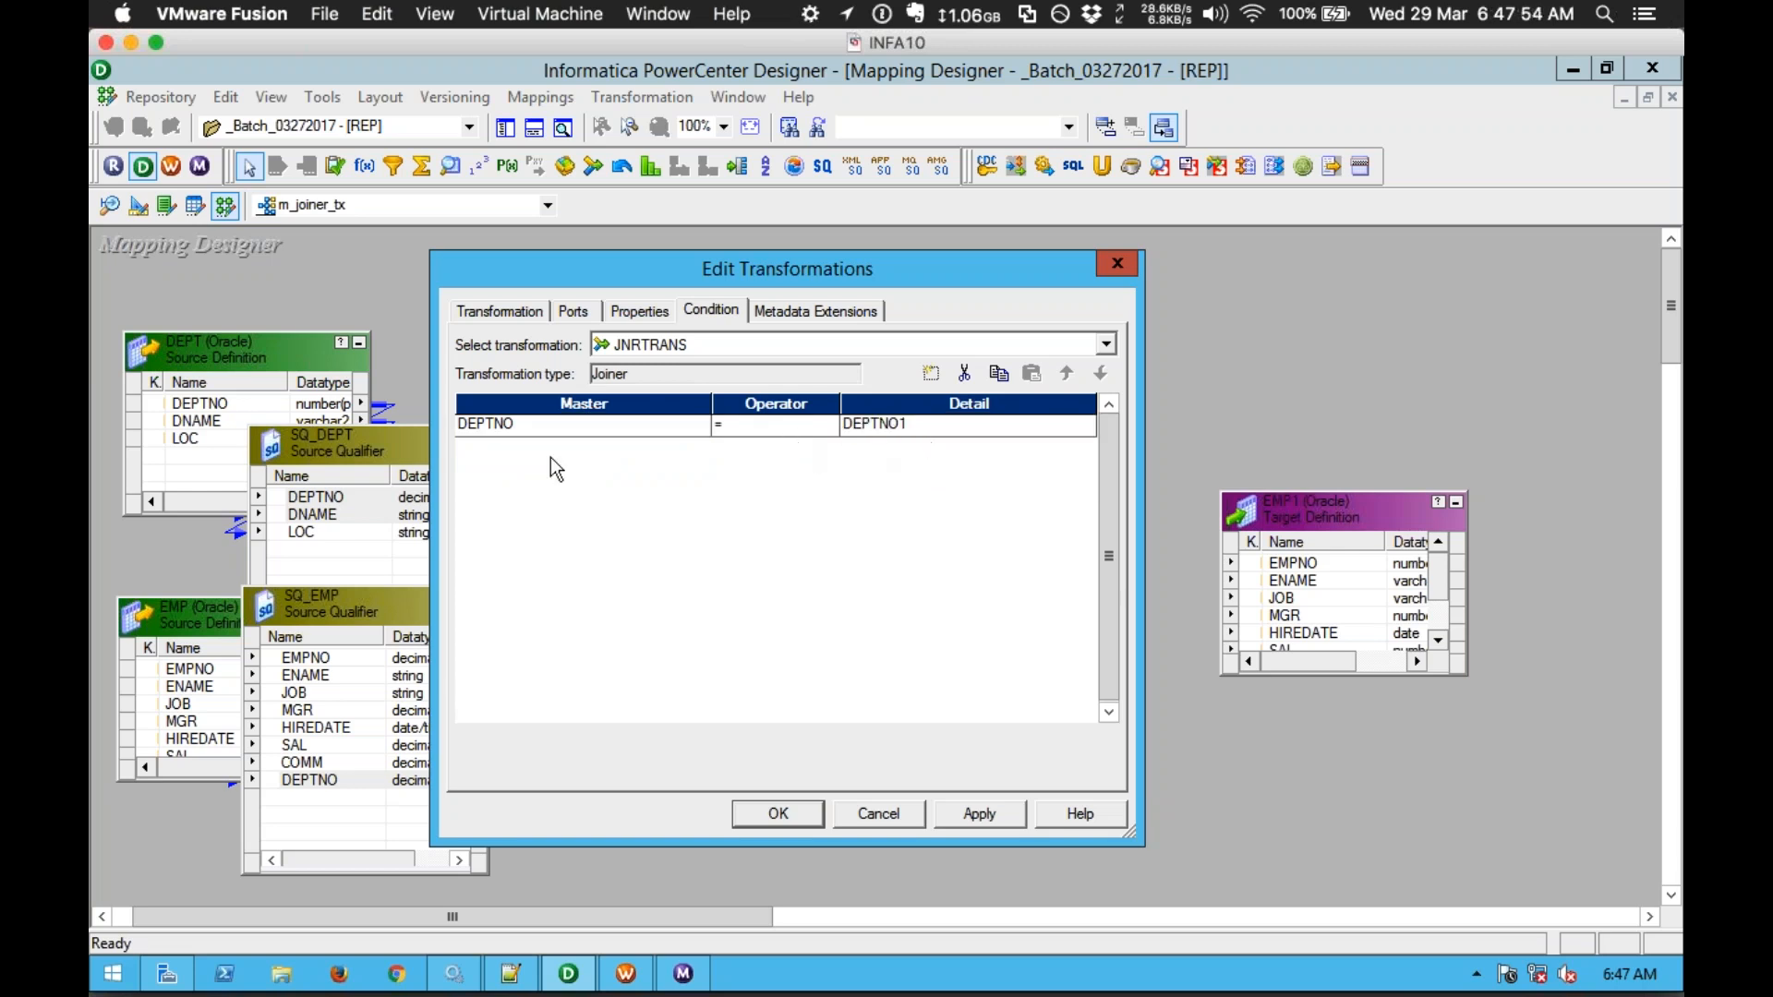
left_click(995, 820)
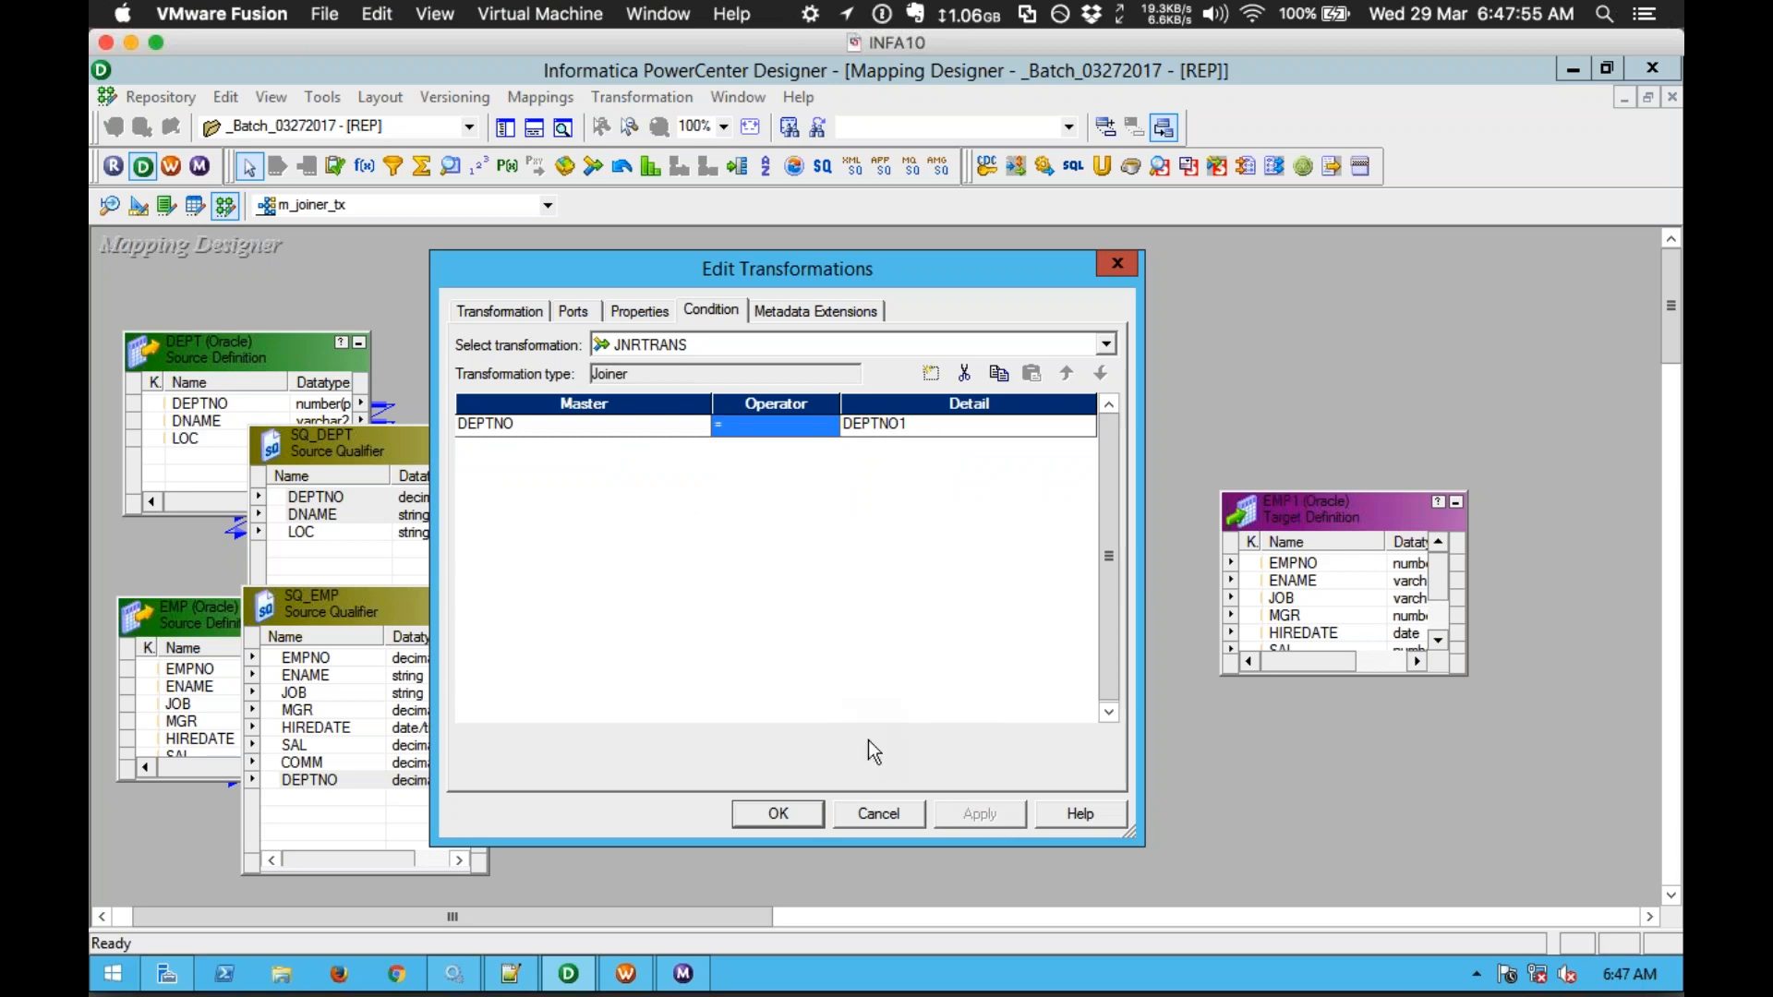
Step: Link JNRTRANS DEPTNO, EMPNO, ENAME and DNAME to EMP1's DEPTNO, EMPNO, ENAME and JOB columns
left_click(749, 821)
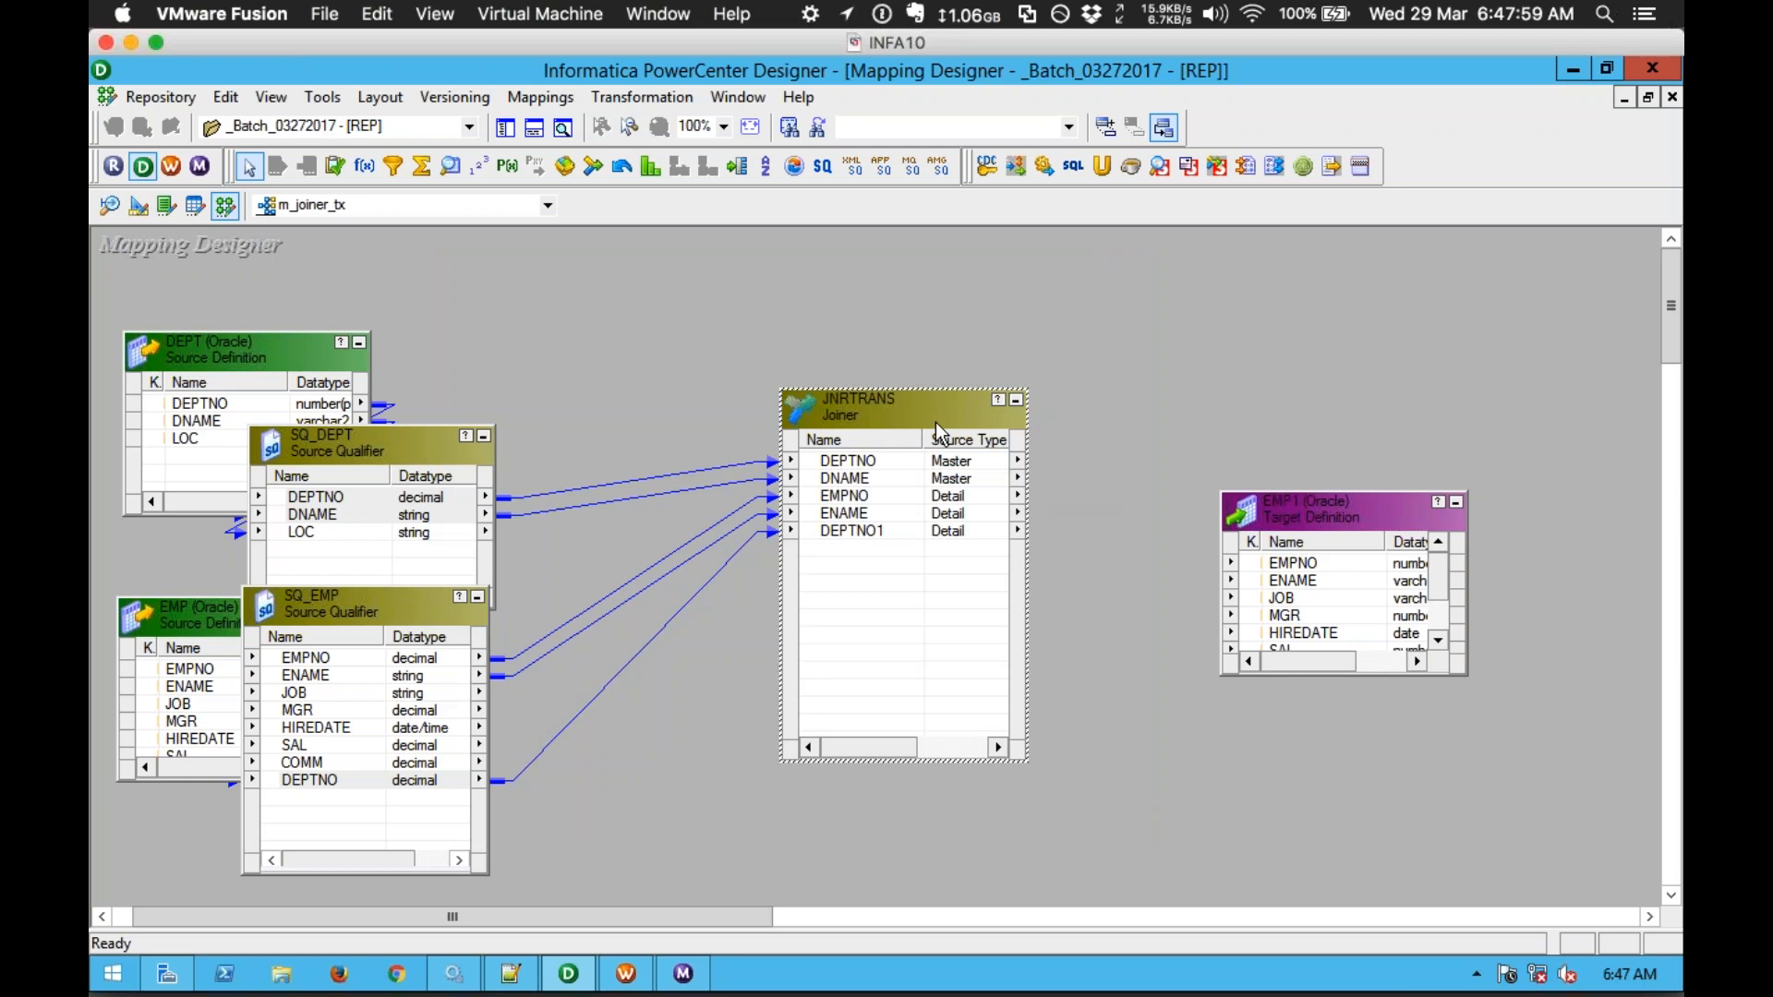
left_click_drag(1302, 492, 1272, 395)
left_click_drag(672, 464, 1295, 600)
left_click_drag(702, 499, 1245, 471)
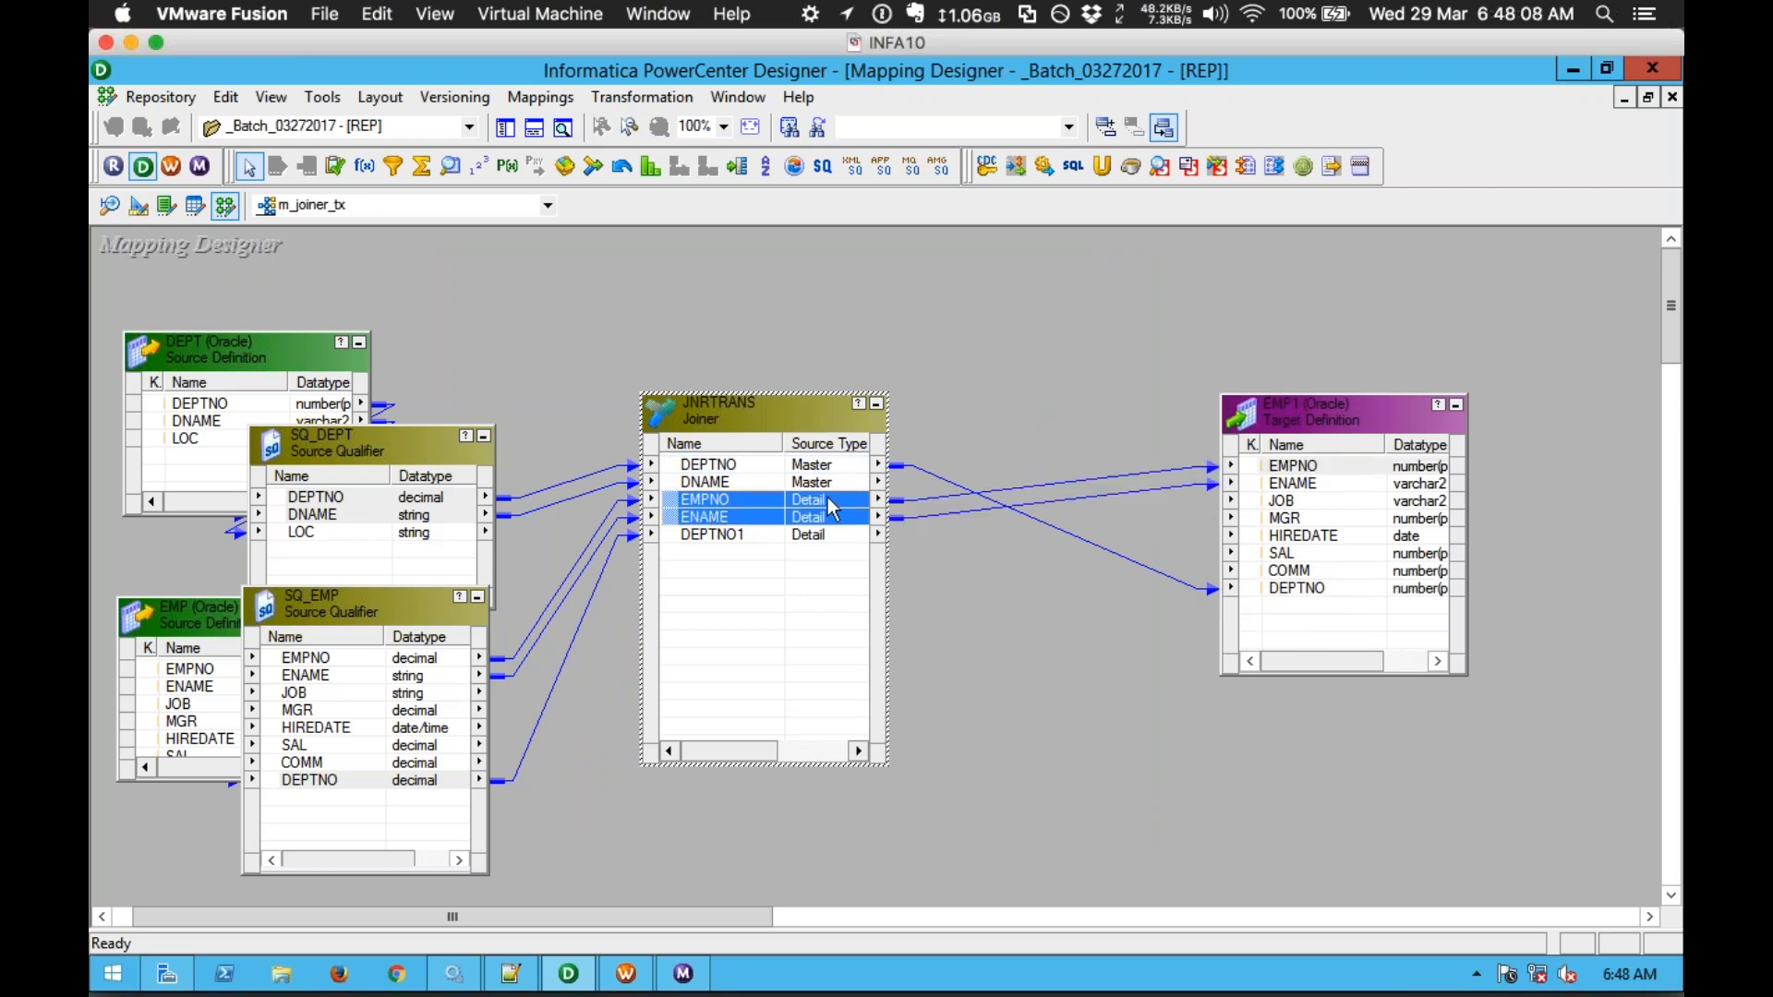
left_click(705, 484)
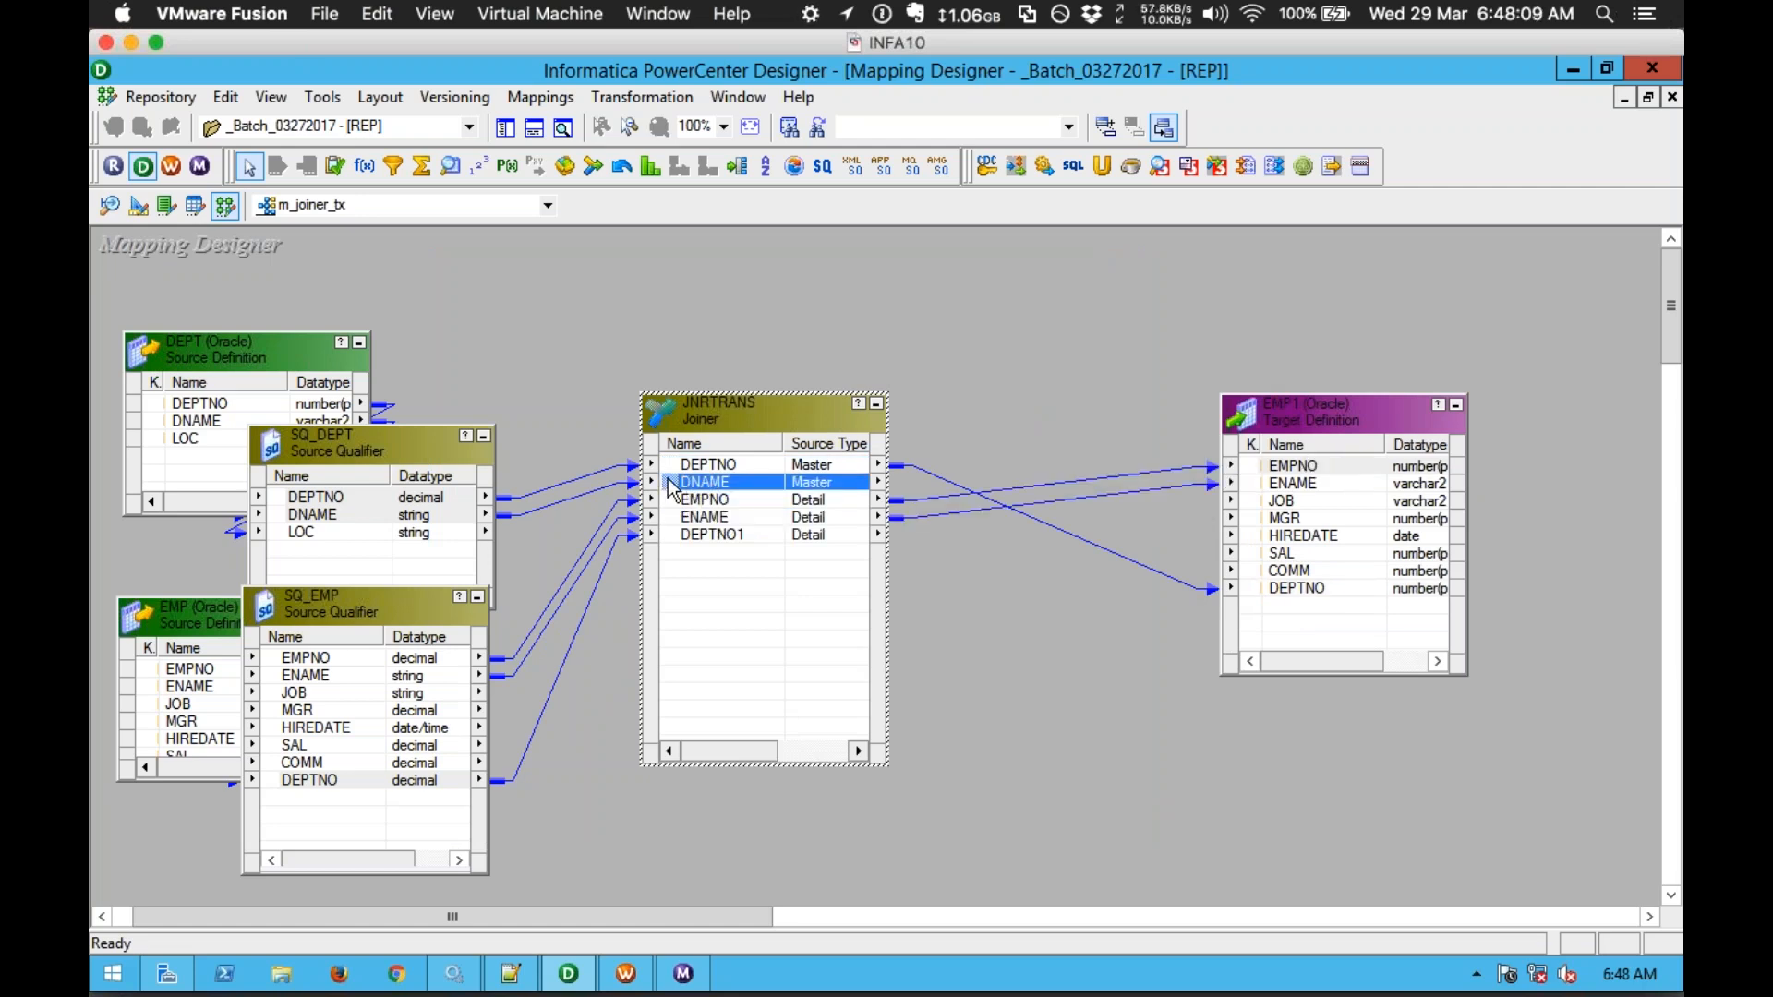
left_click_drag(673, 490, 1320, 503)
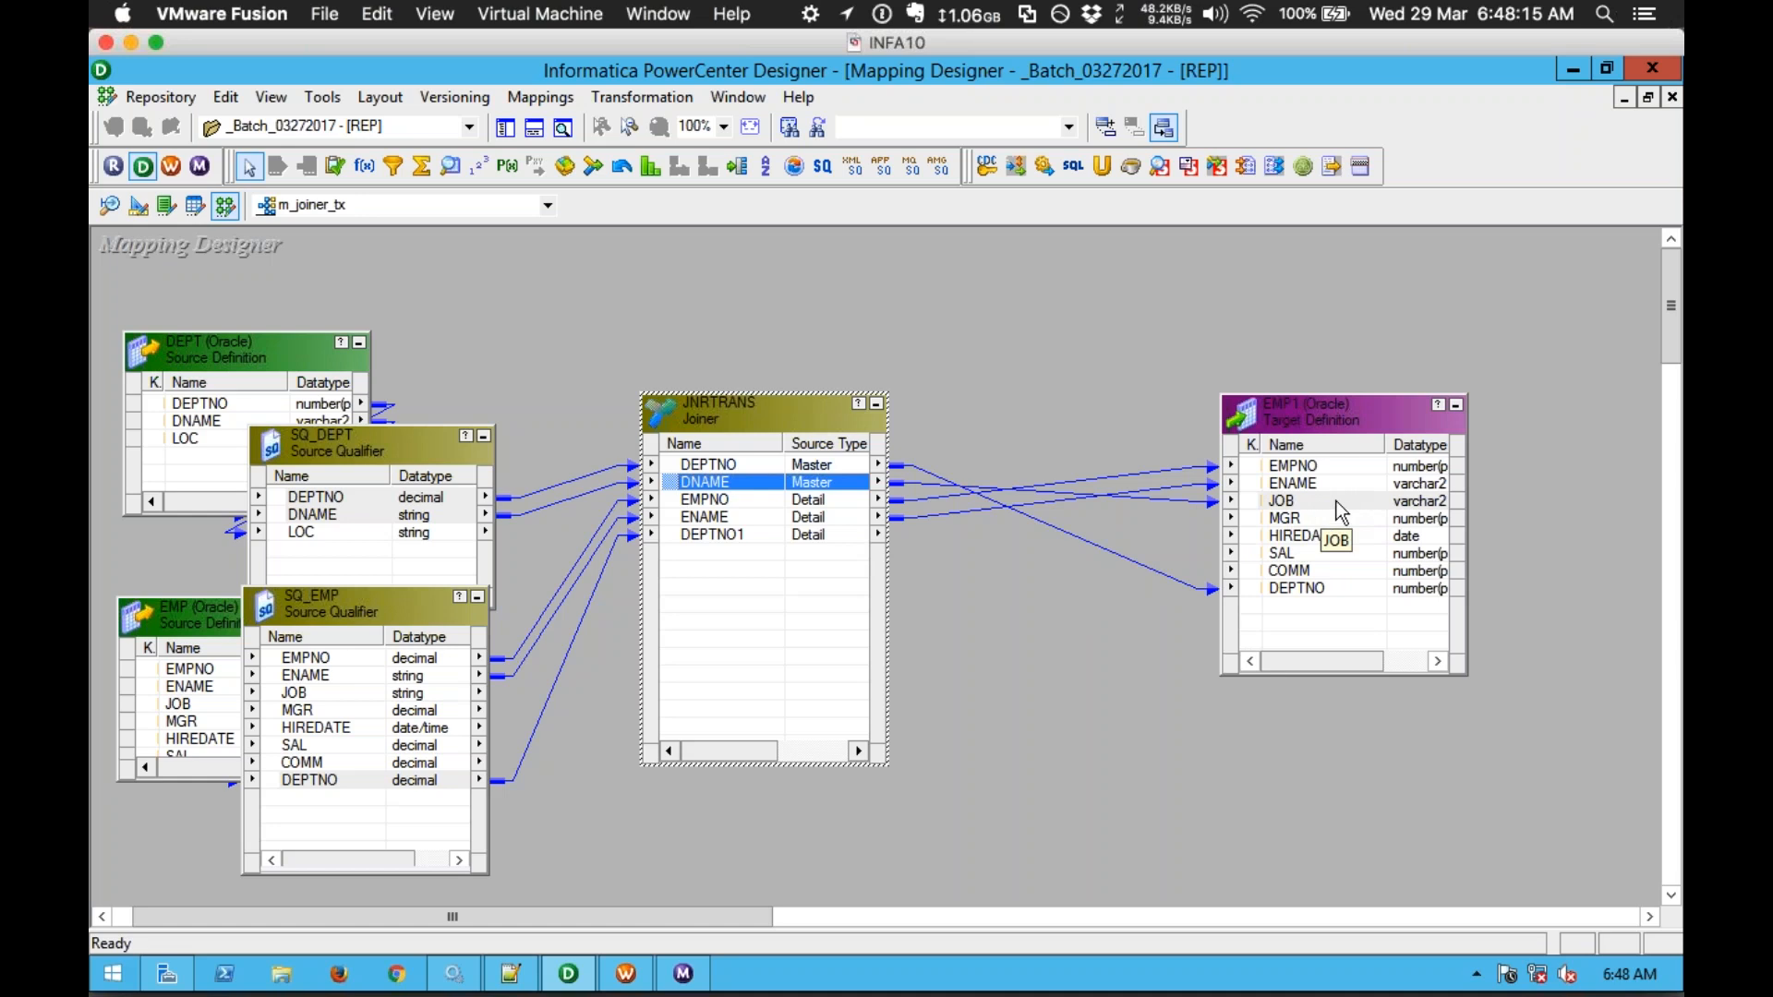
left_click(1080, 365)
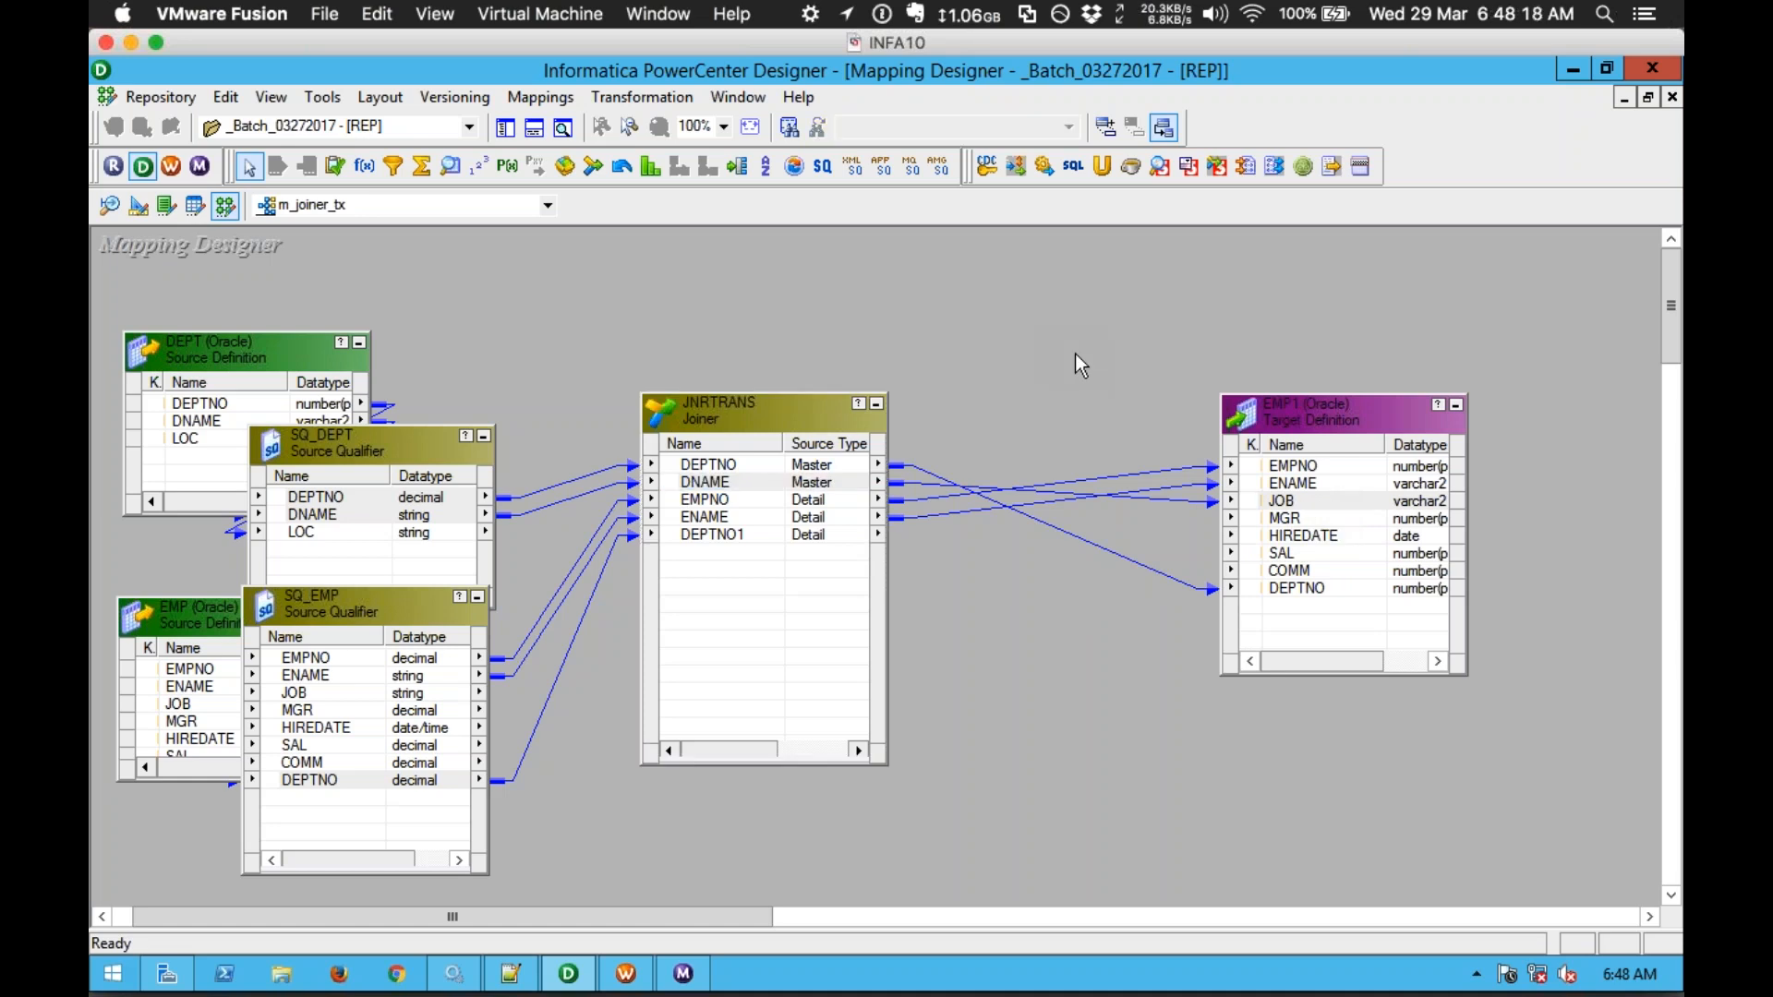
Step: Arrange all m_joiner_tx transformations as icons and save the mapping
right_click(1077, 360)
left_click(1145, 511)
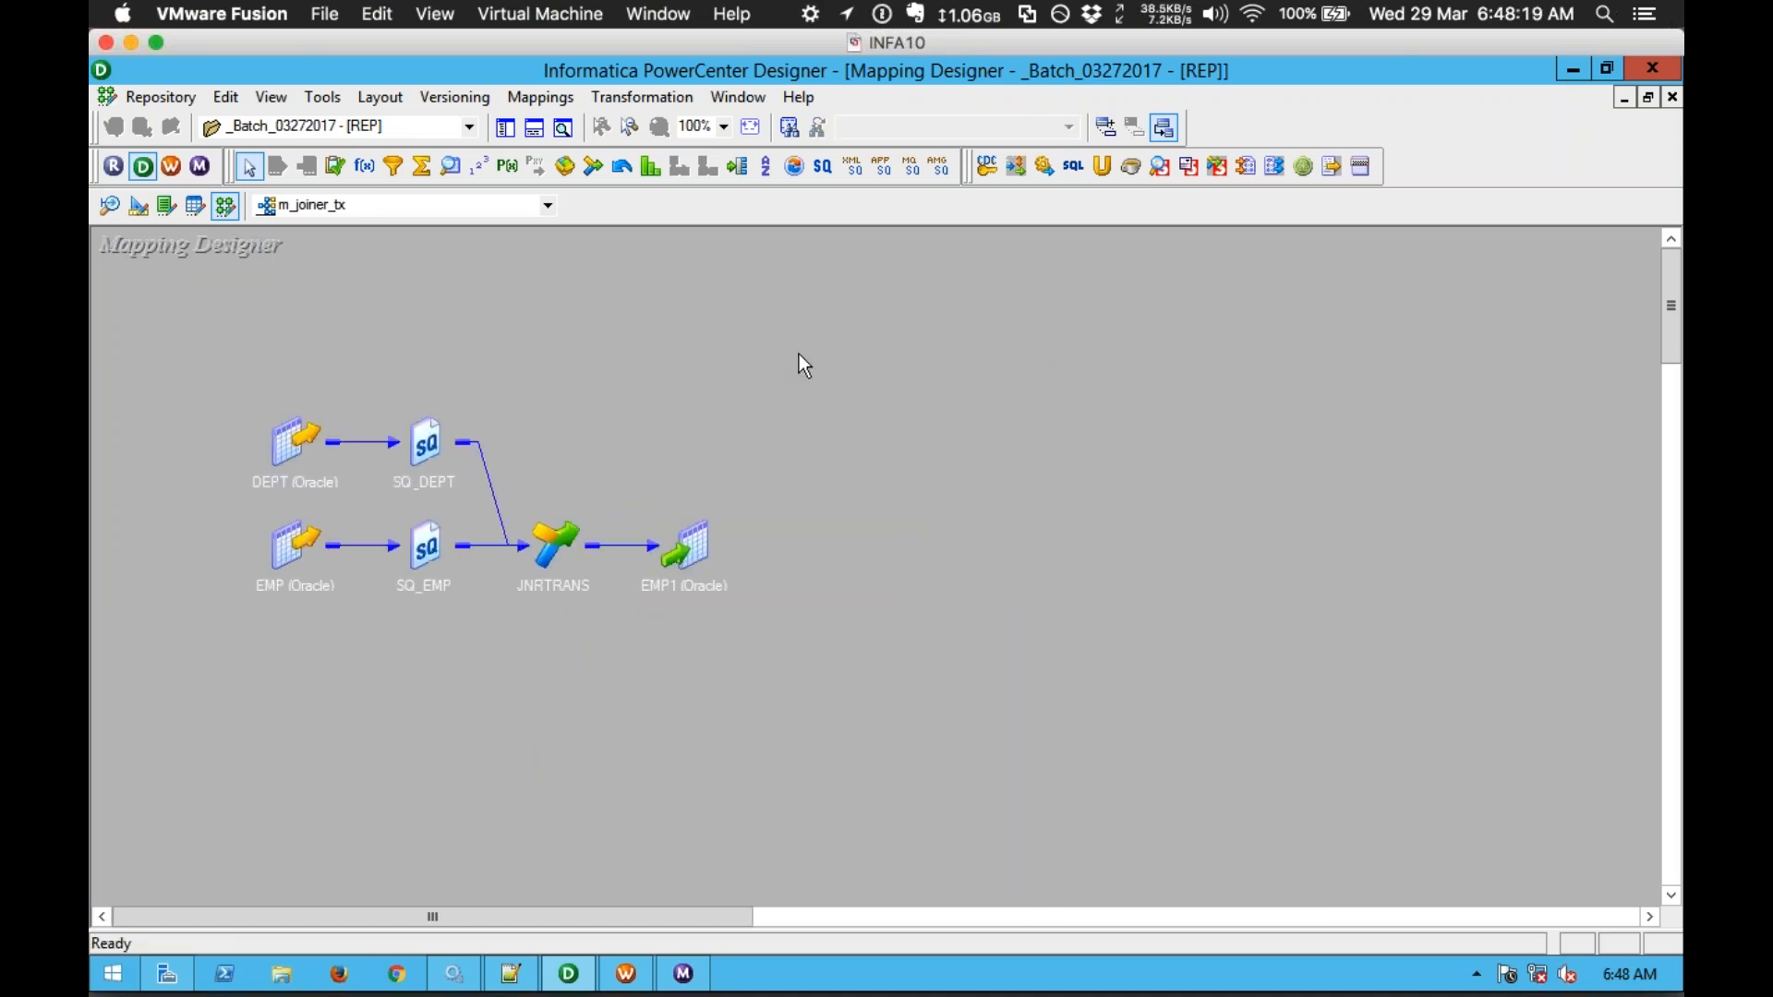
key("ctrl+s")
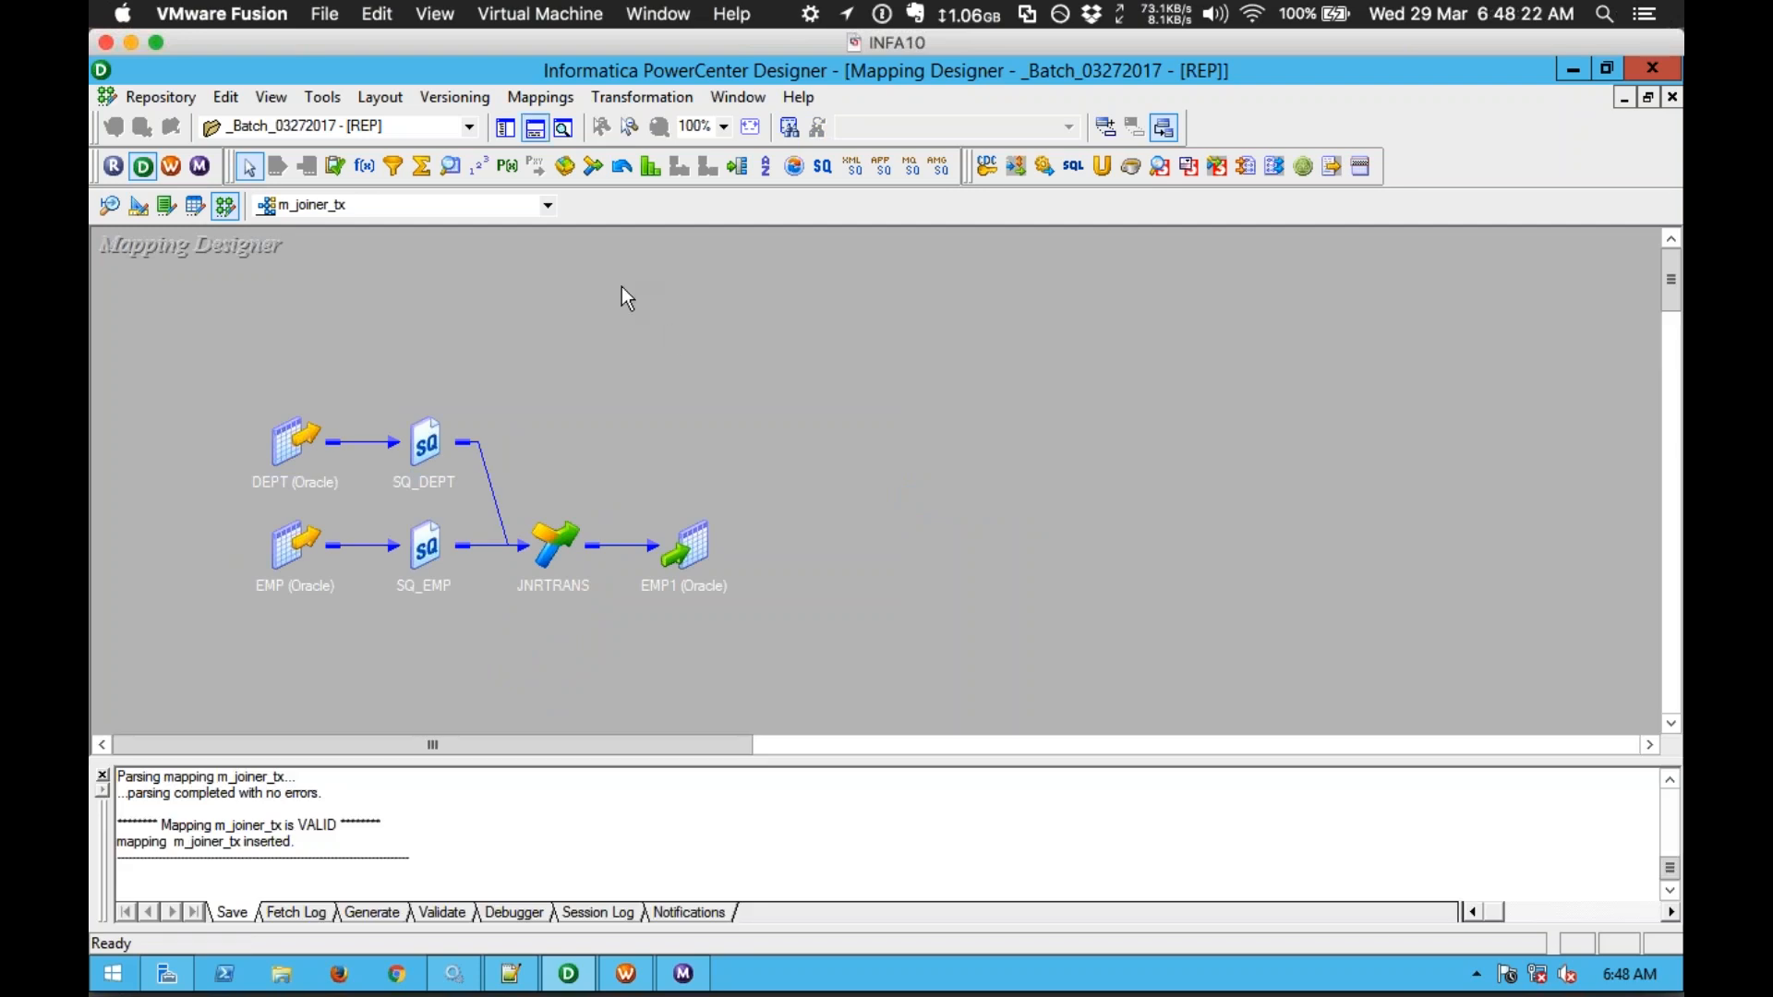
Step: Start generating workflow wf_m_joiner_tx, assigning sdbu@orcl to the SQ_DEPT and SQ_EMP sources
right_click(623, 286)
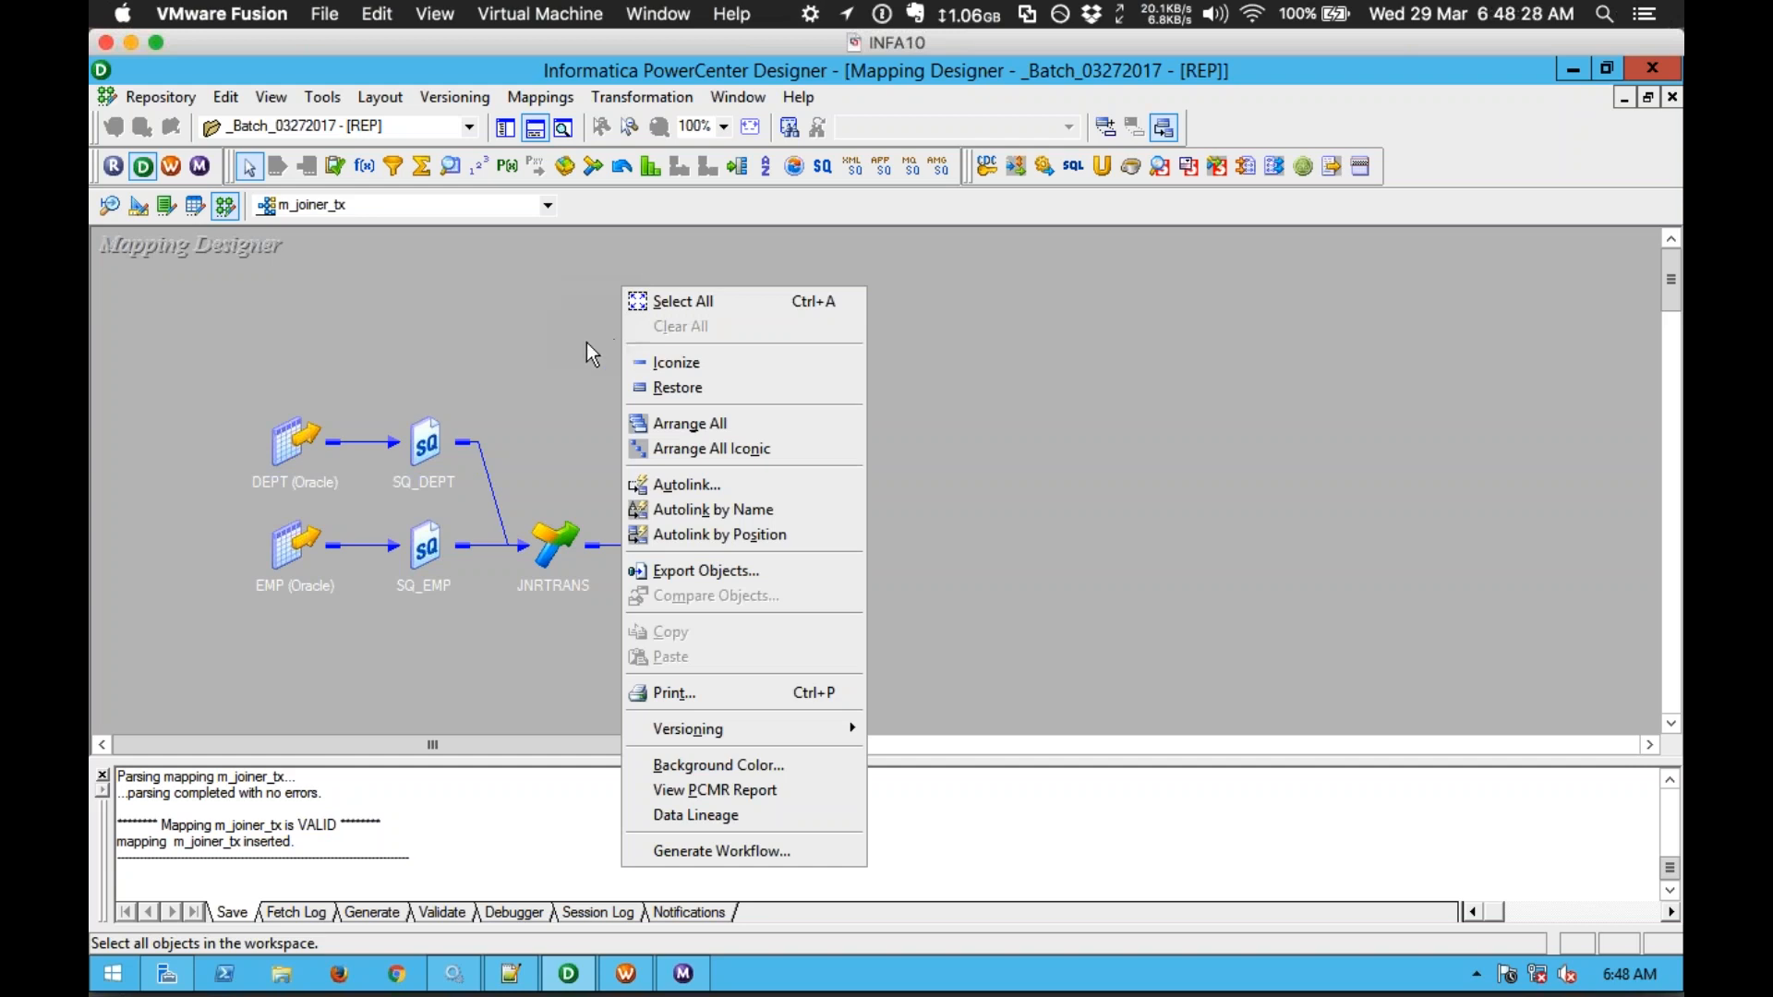
left_click(704, 851)
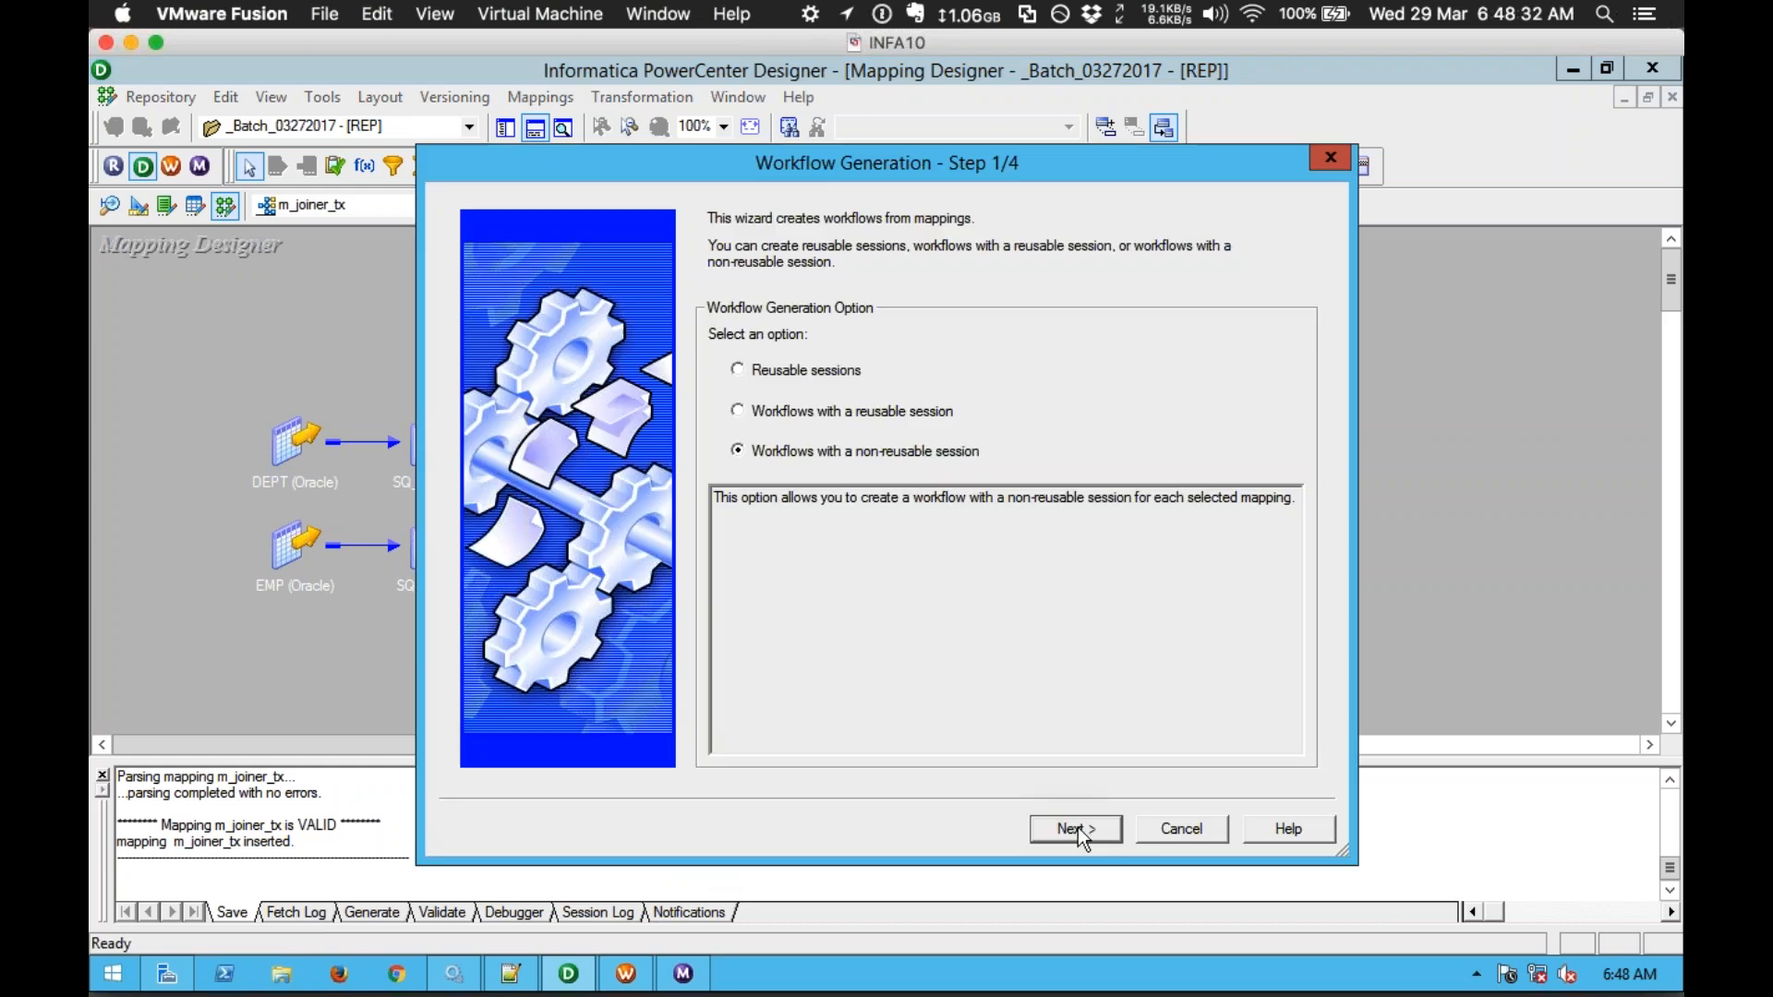
left_click(1075, 828)
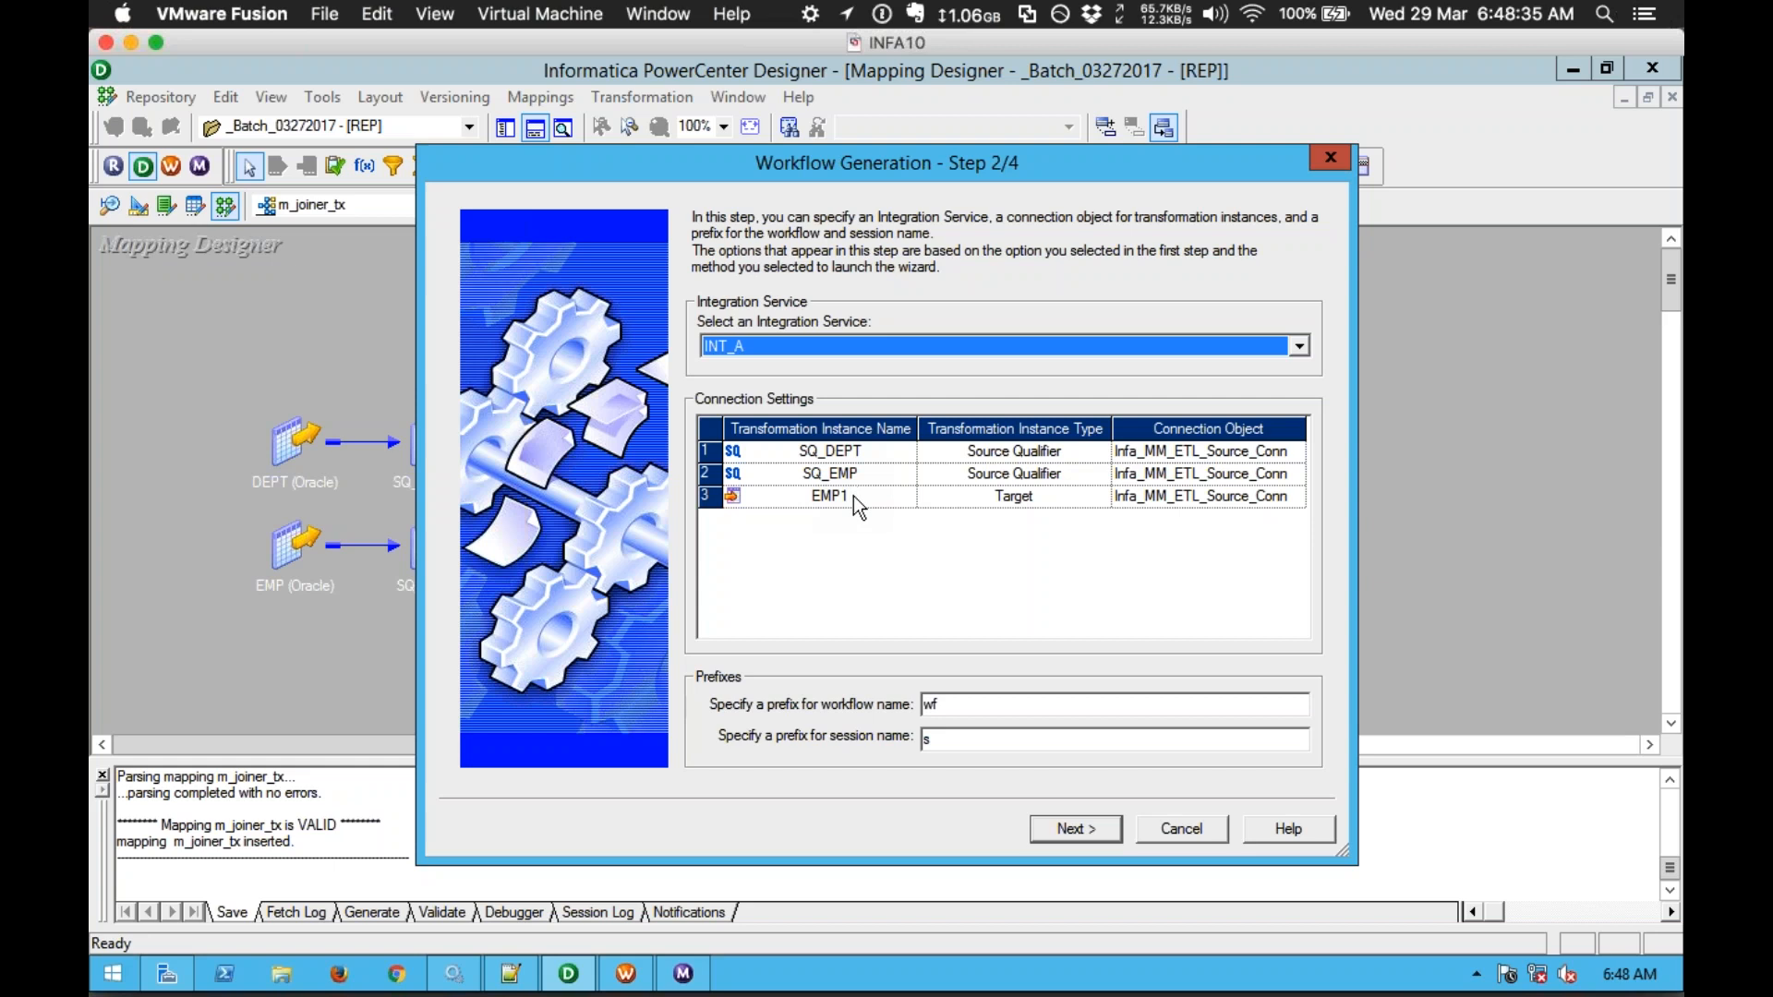
left_click(1304, 459)
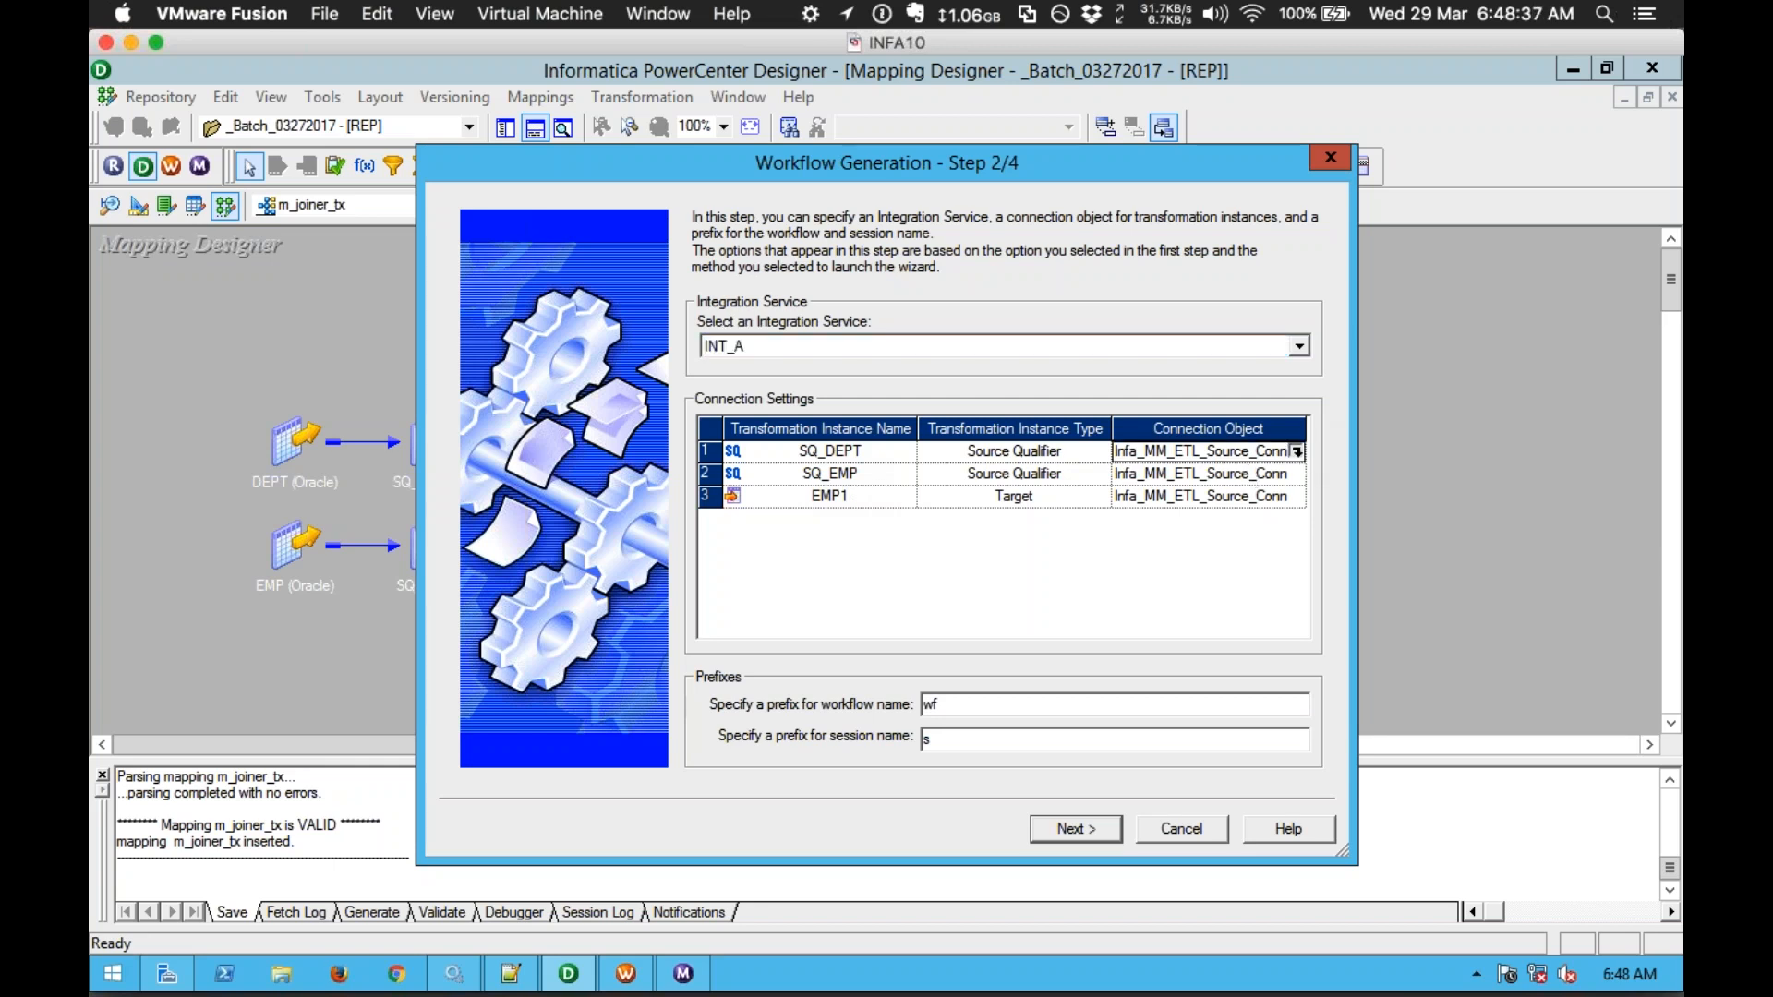
left_click(1297, 453)
double_click(773, 468)
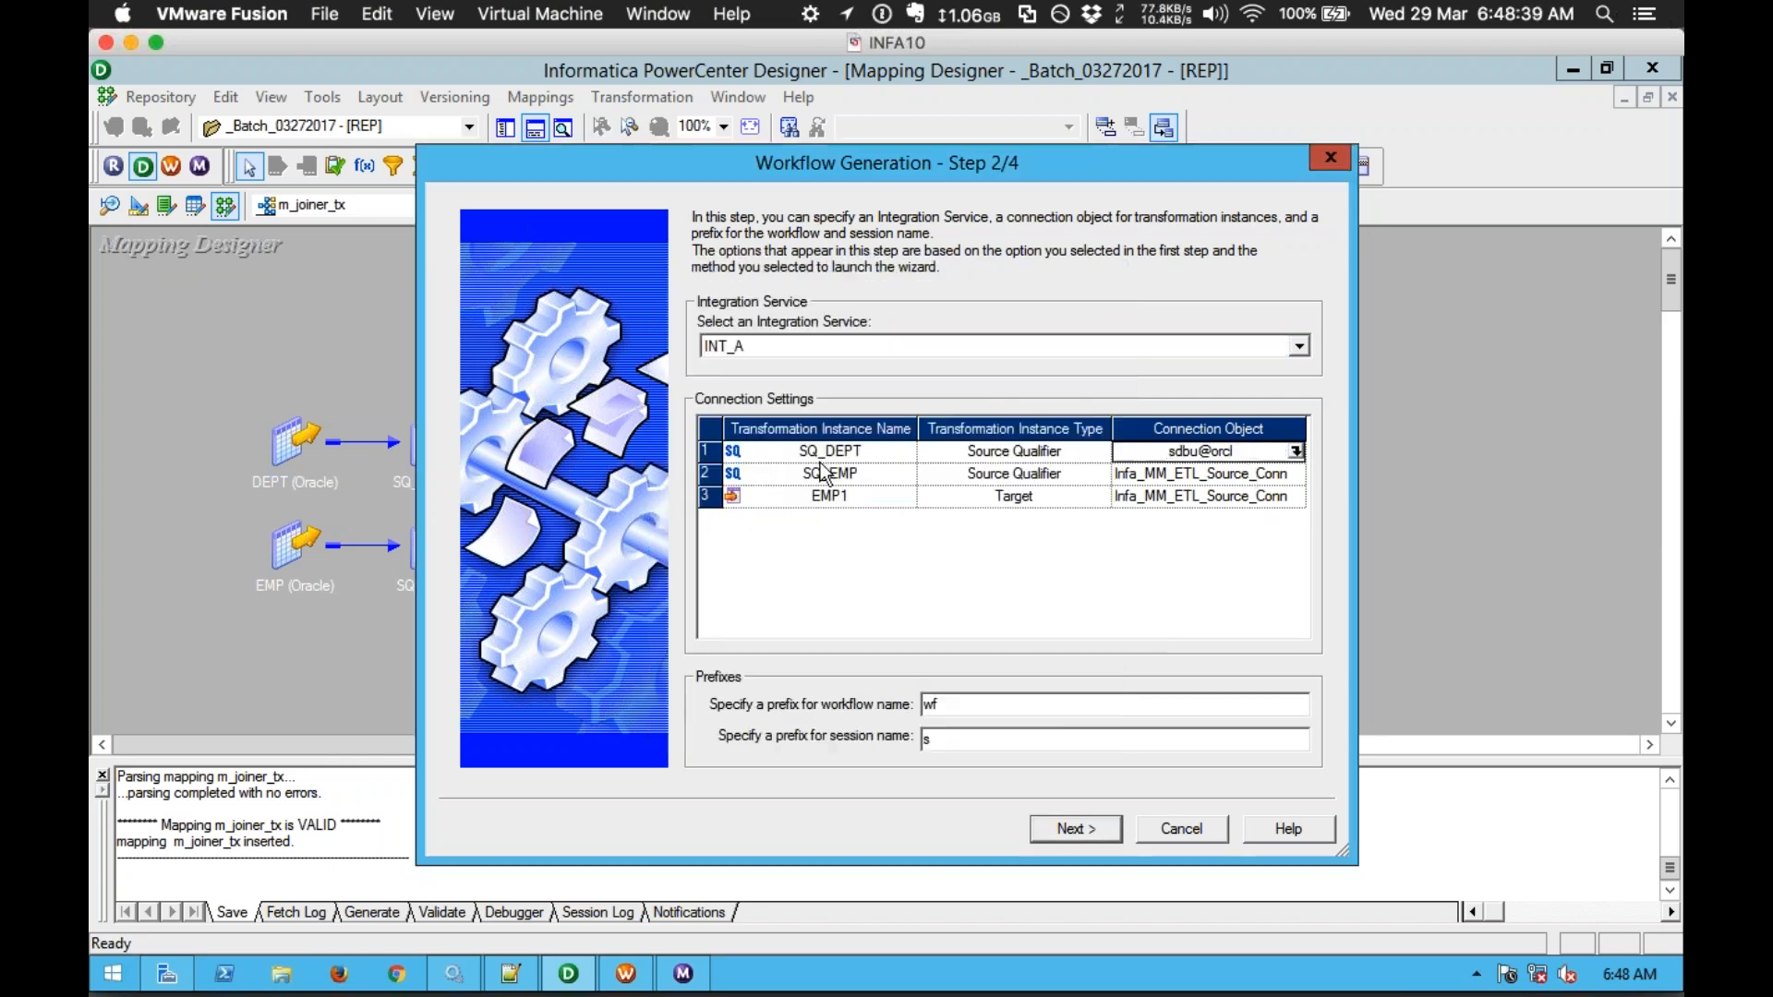
left_click(1302, 474)
left_click(1297, 474)
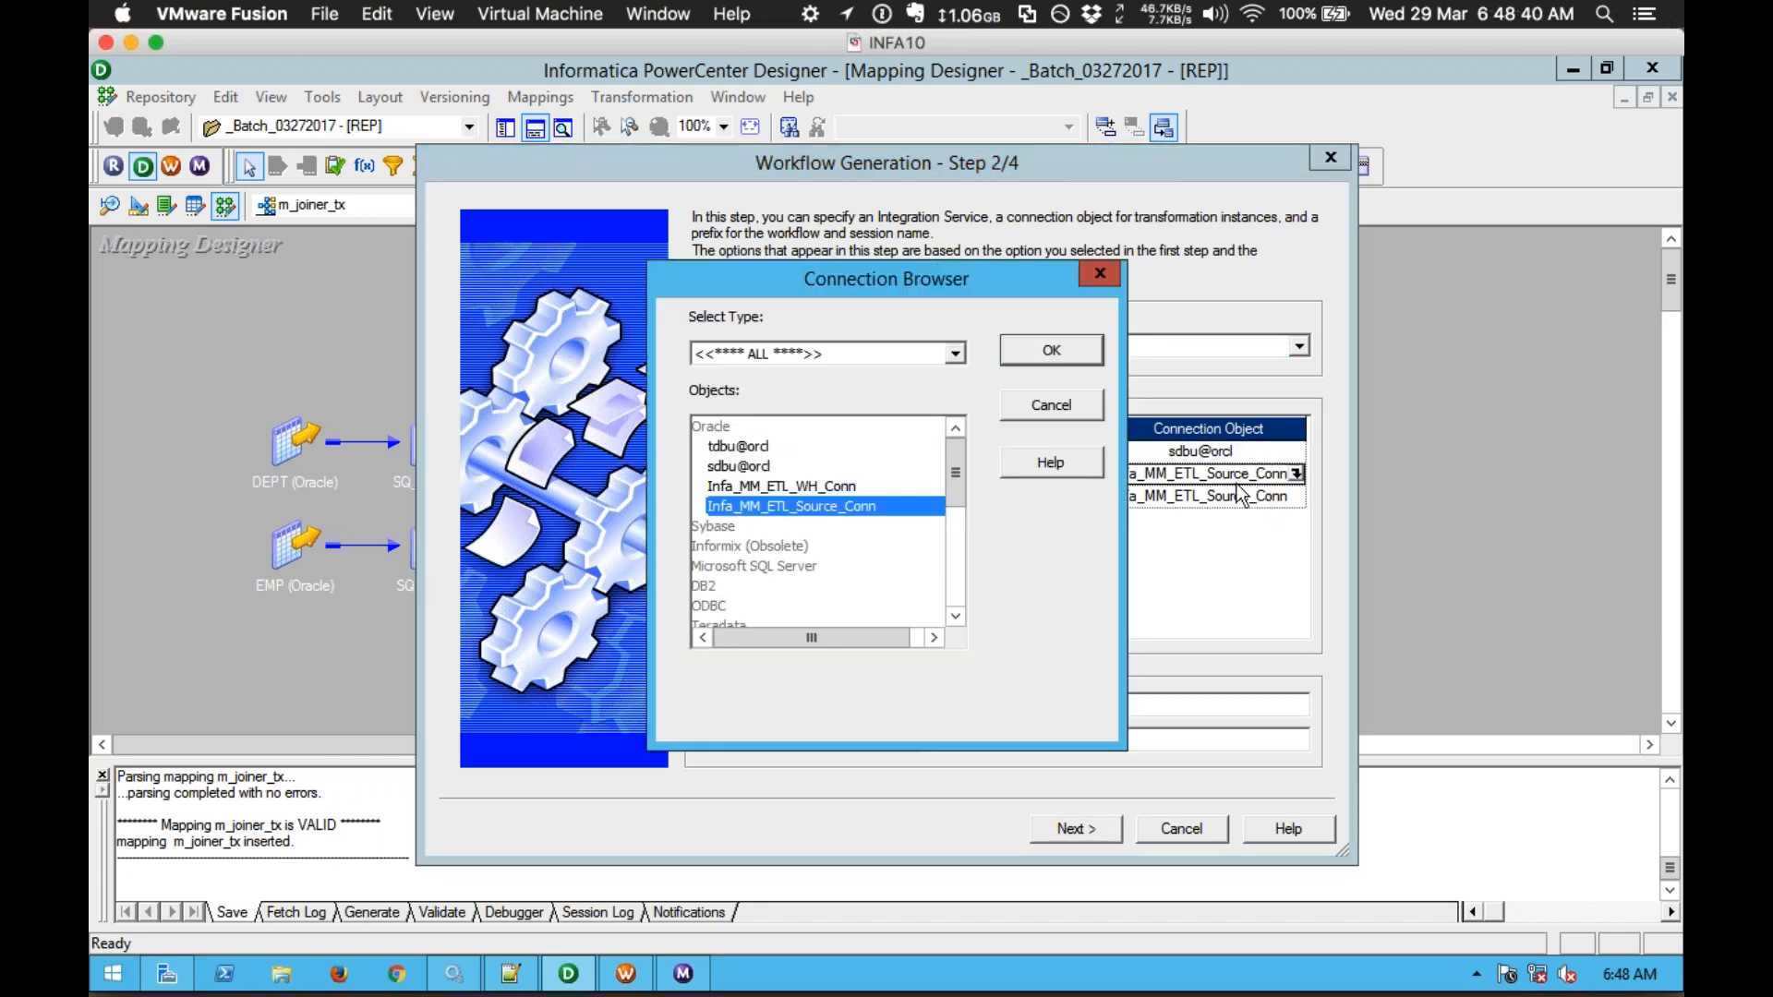
double_click(739, 466)
left_click(1241, 496)
Step: Assign tdbu@orcl to the EMP1 target and finish generating wf_m_joiner_tx
left_click(1298, 499)
double_click(738, 447)
left_click(1095, 827)
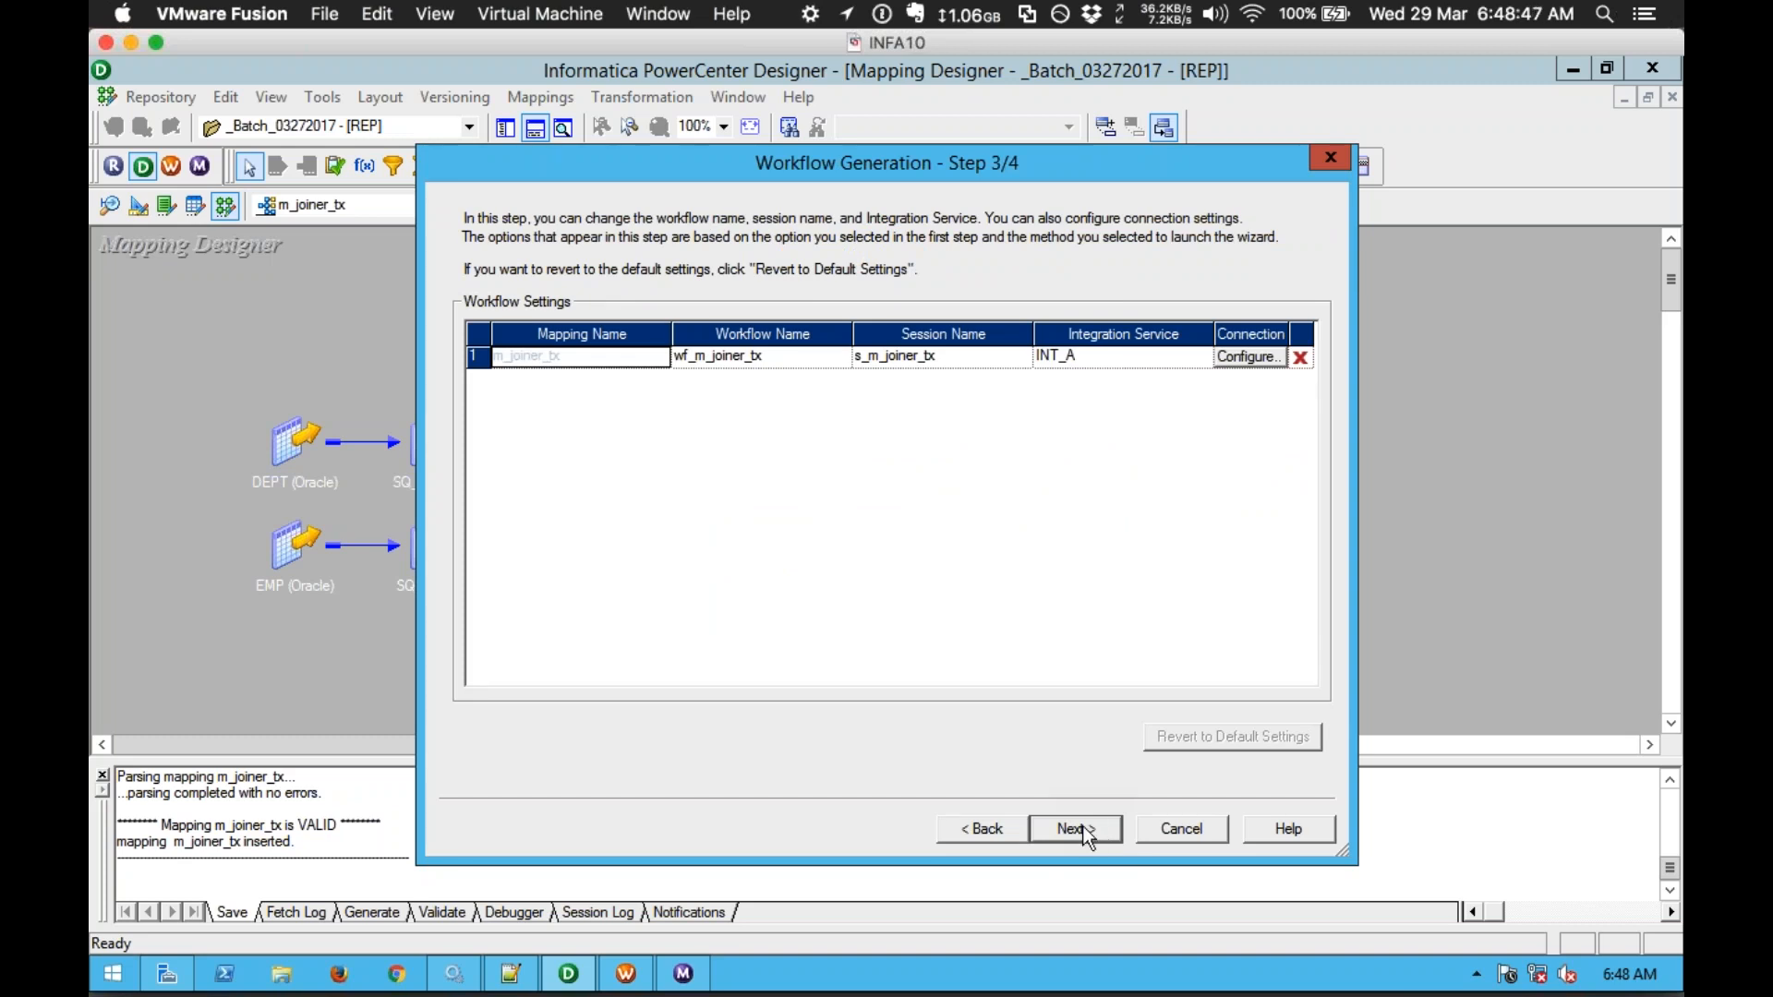
left_click(1086, 829)
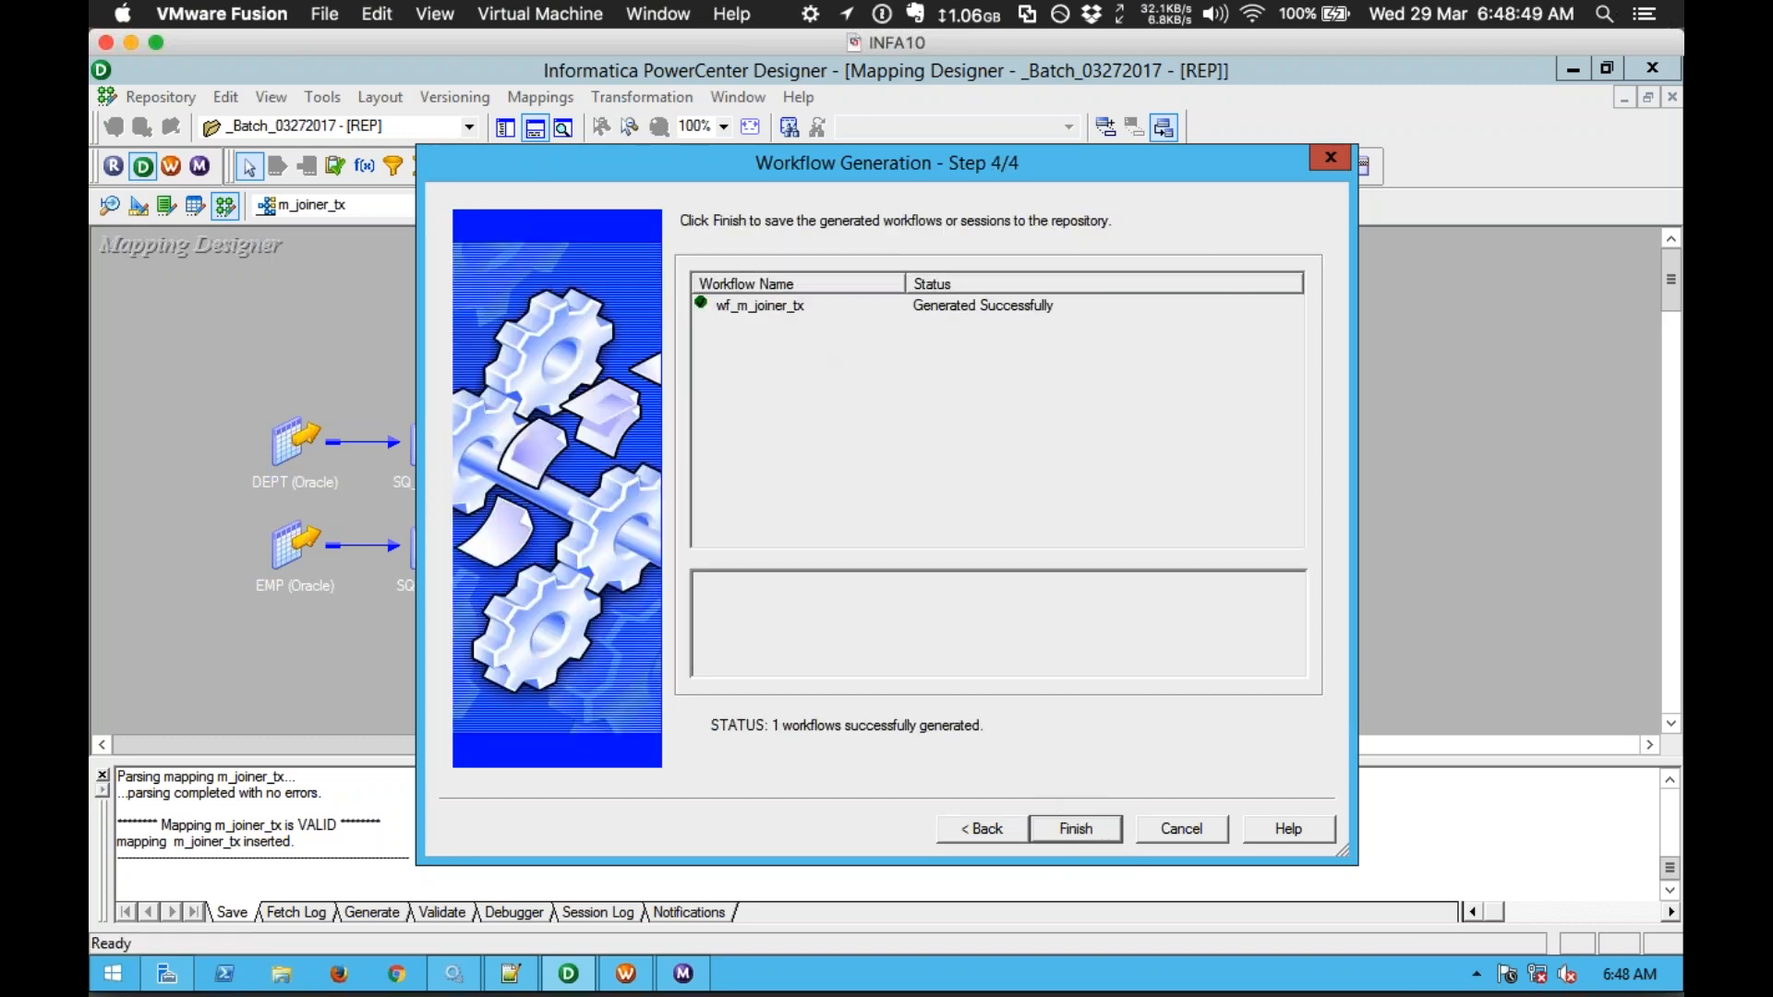
left_click(1071, 828)
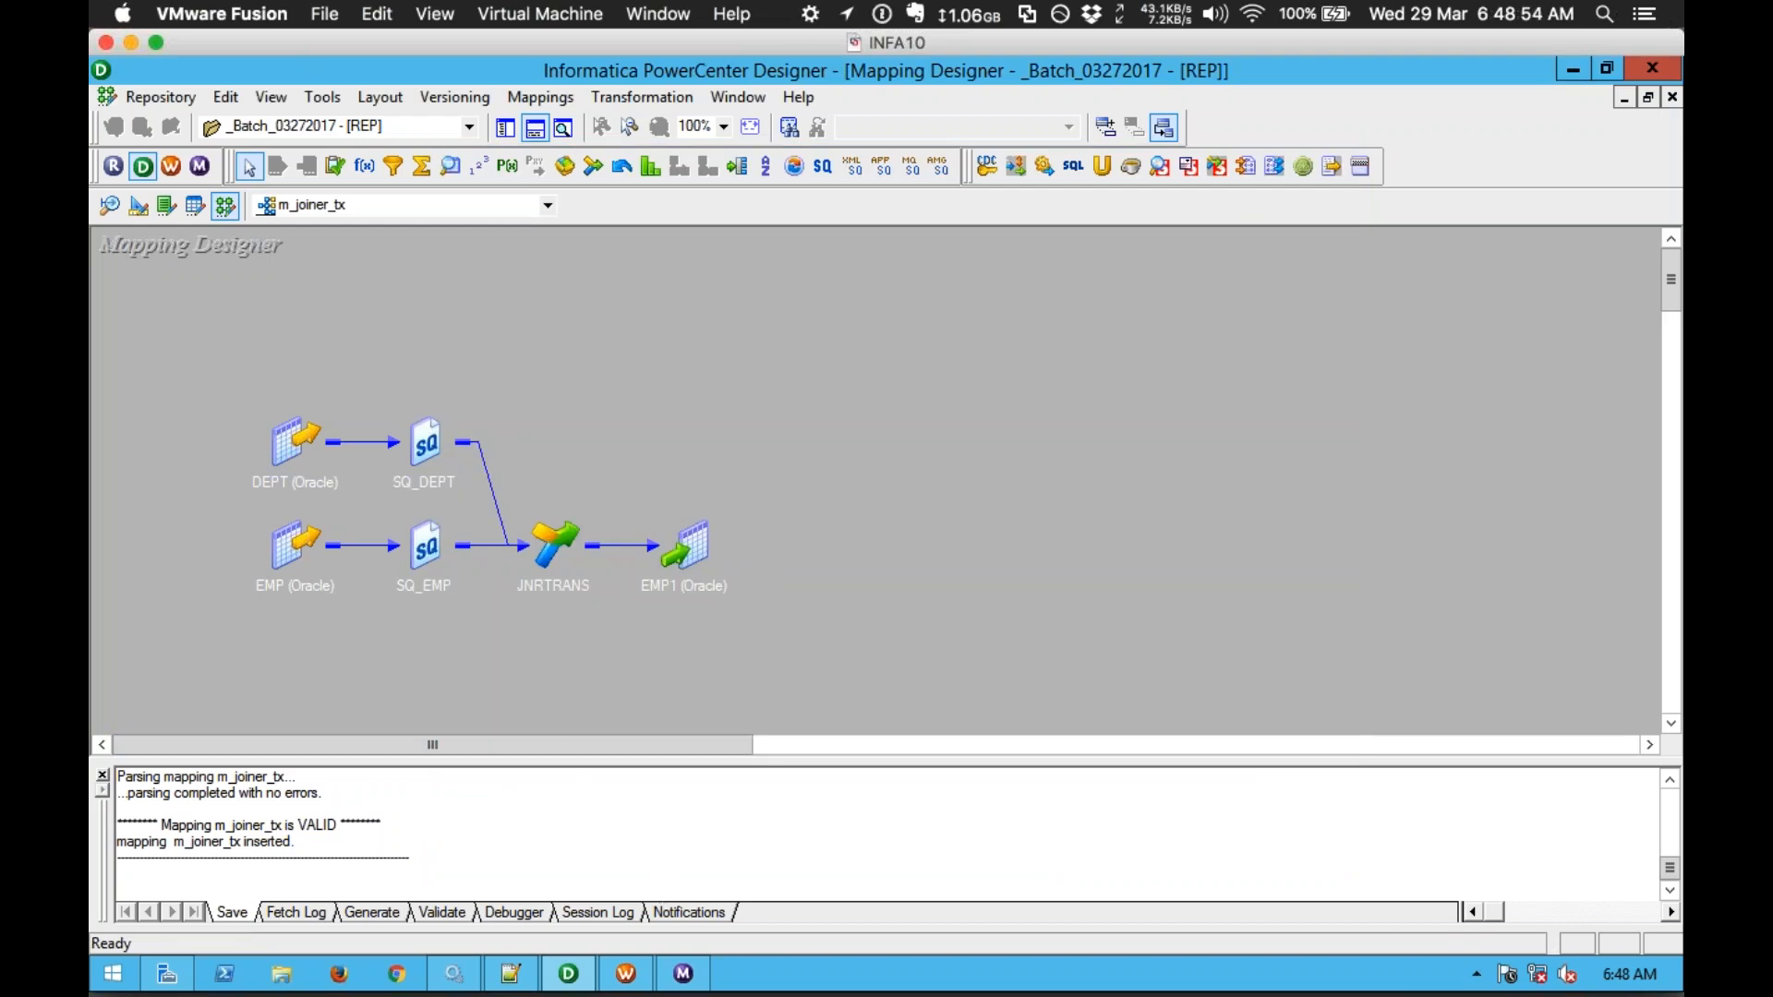
Step: In Workflow Manager, reconnect the _Batch_03272017 folder to refresh it and select wf_m_joiner_tx
left_click(646, 974)
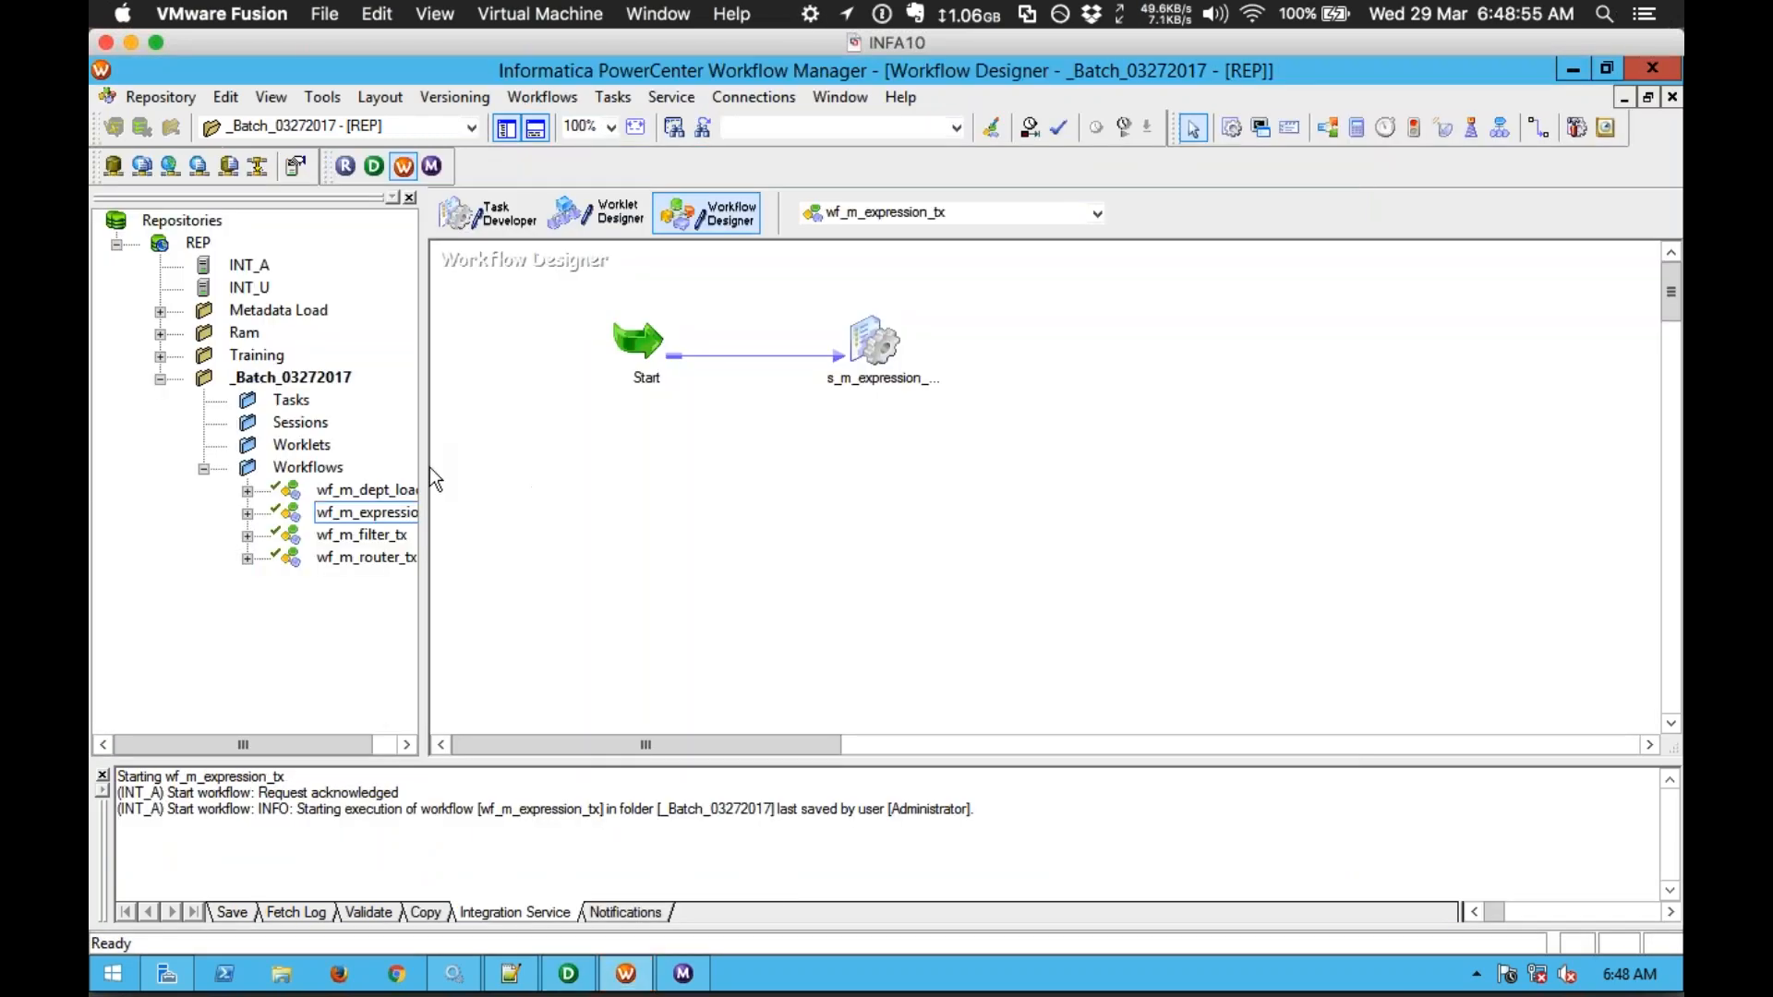
left_click_drag(428, 388, 509, 390)
left_click(282, 377)
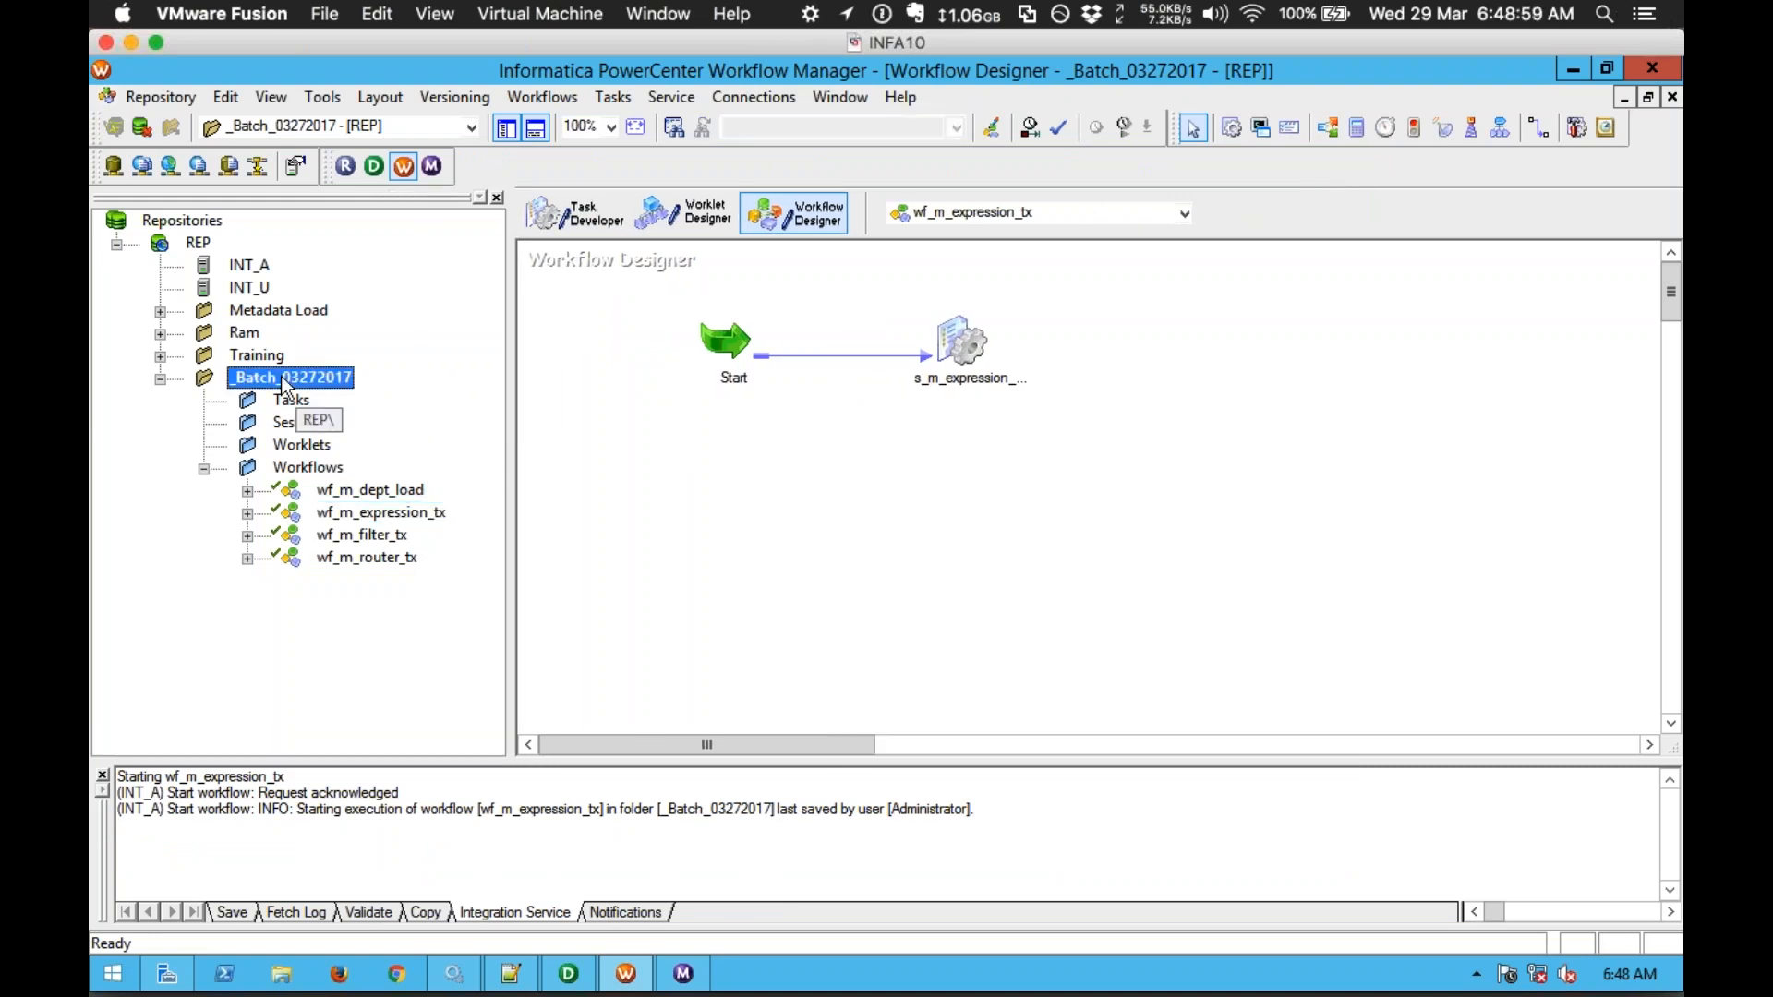
right_click(281, 376)
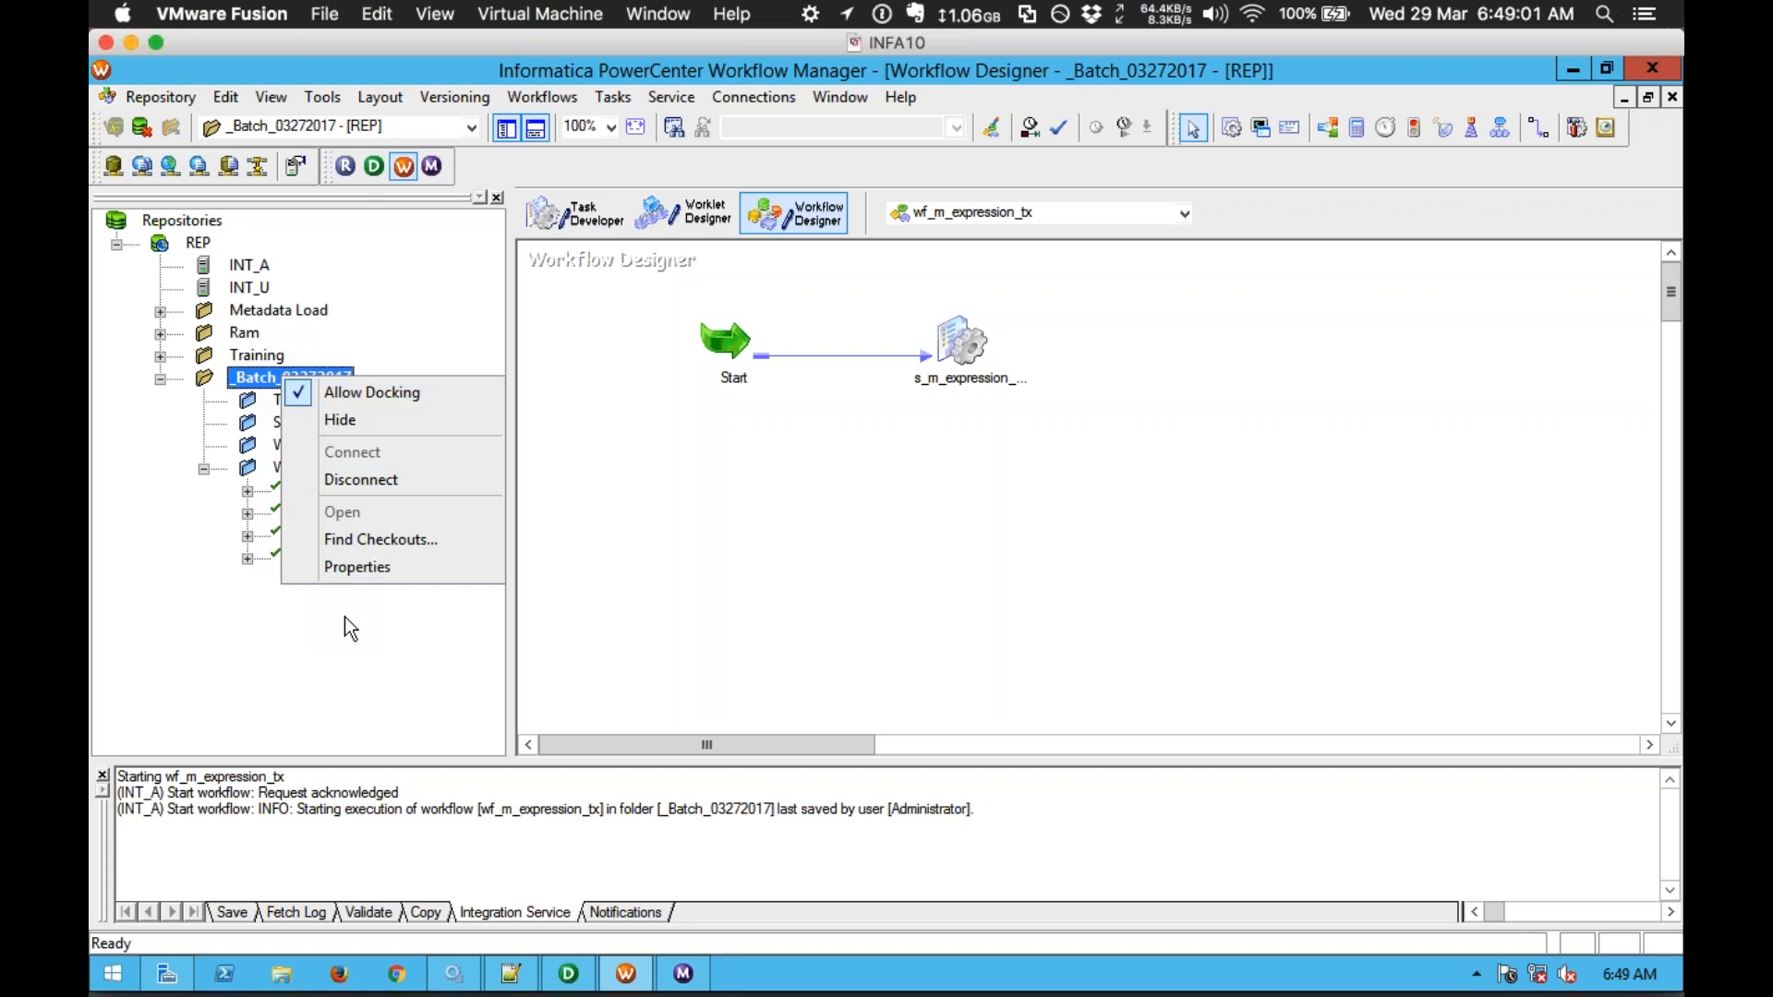
left_click(346, 672)
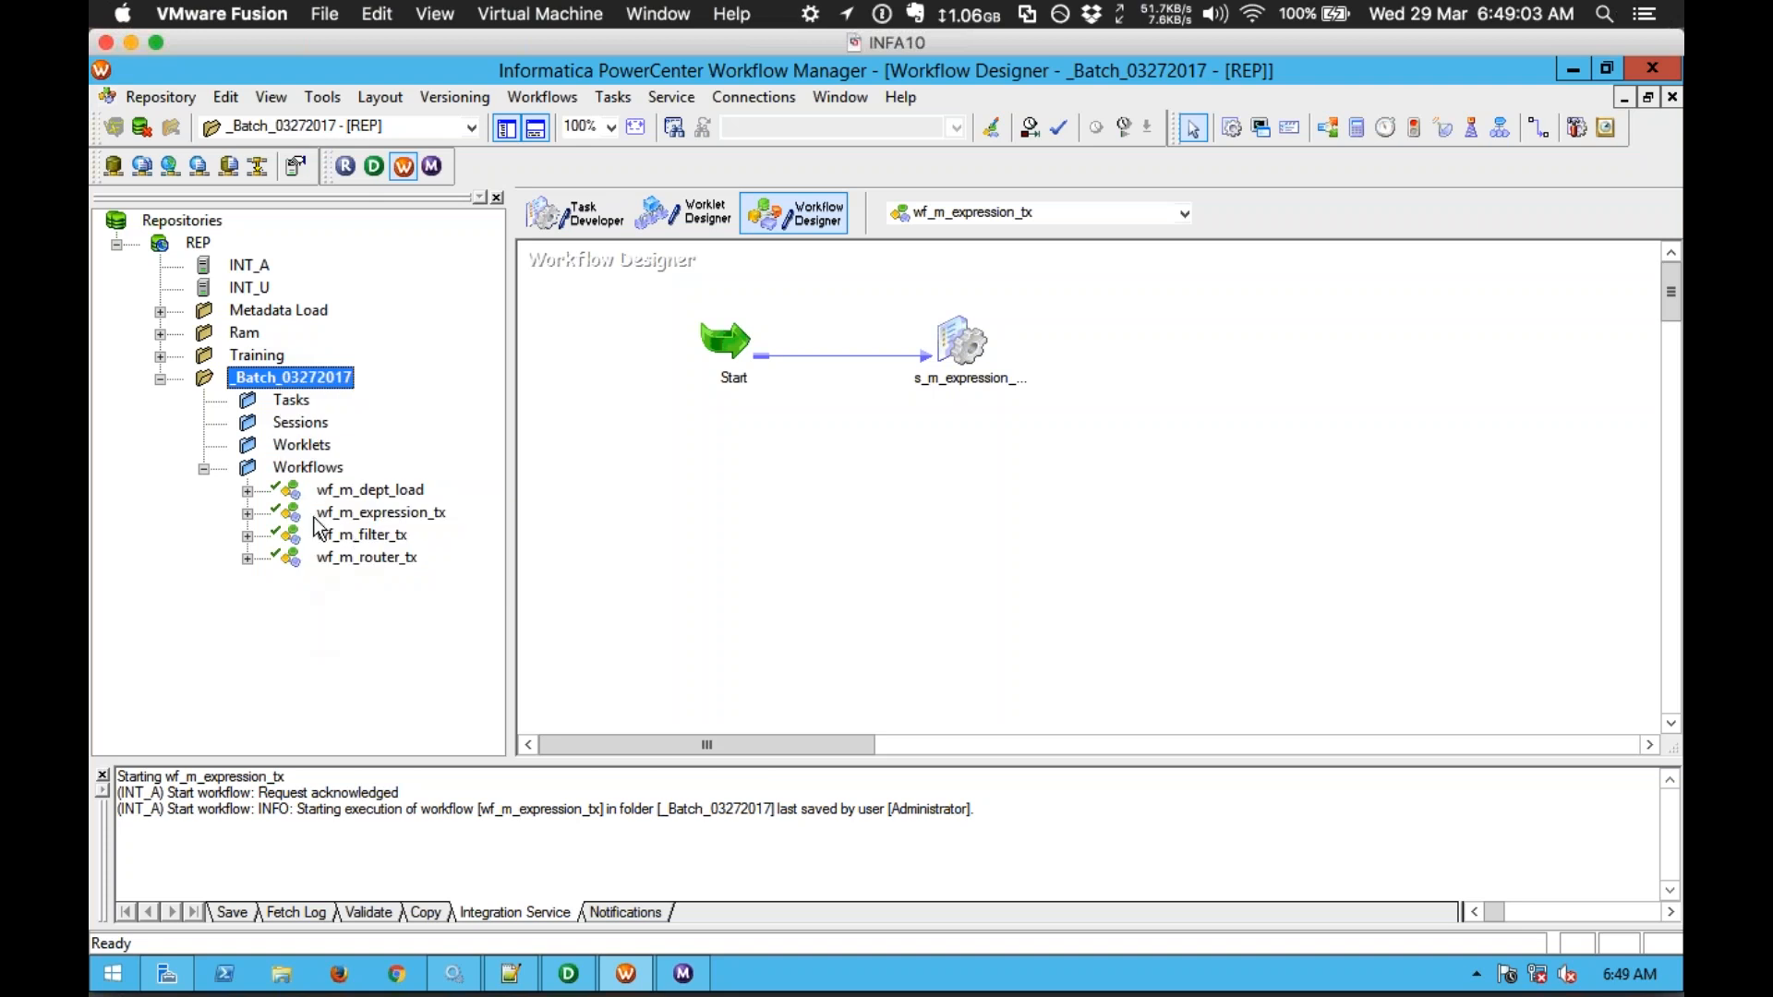
right_click(257, 386)
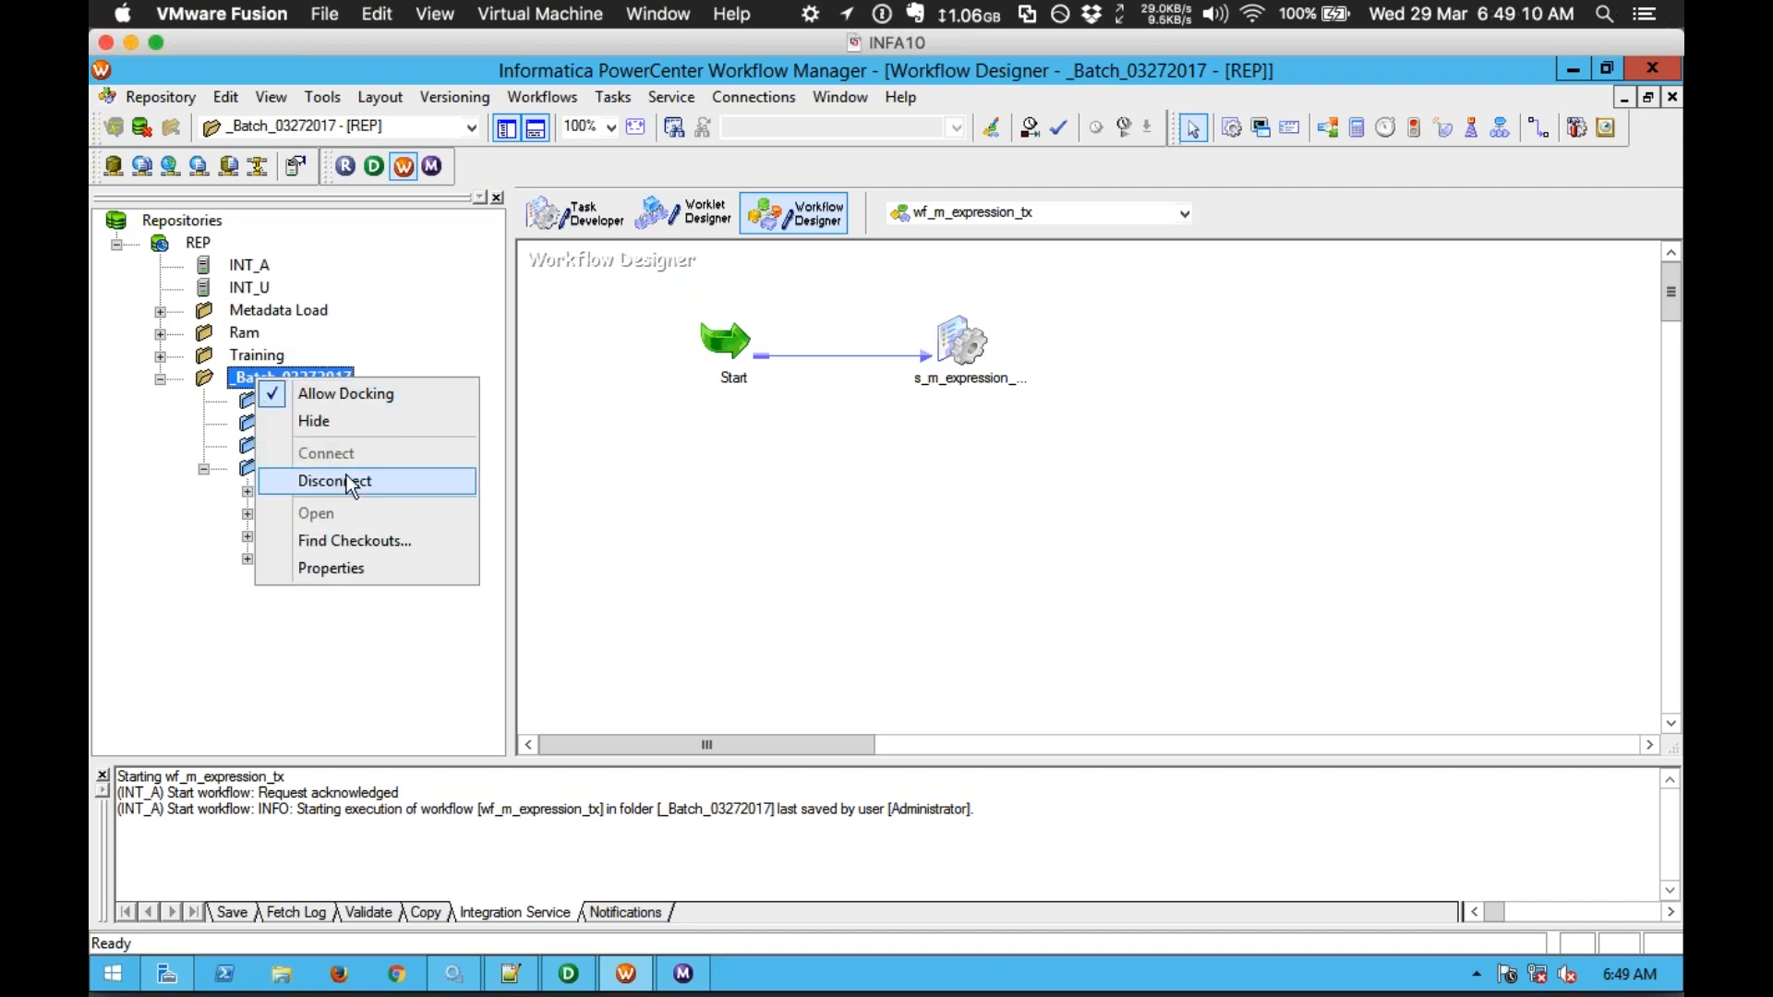
left_click(346, 481)
double_click(293, 390)
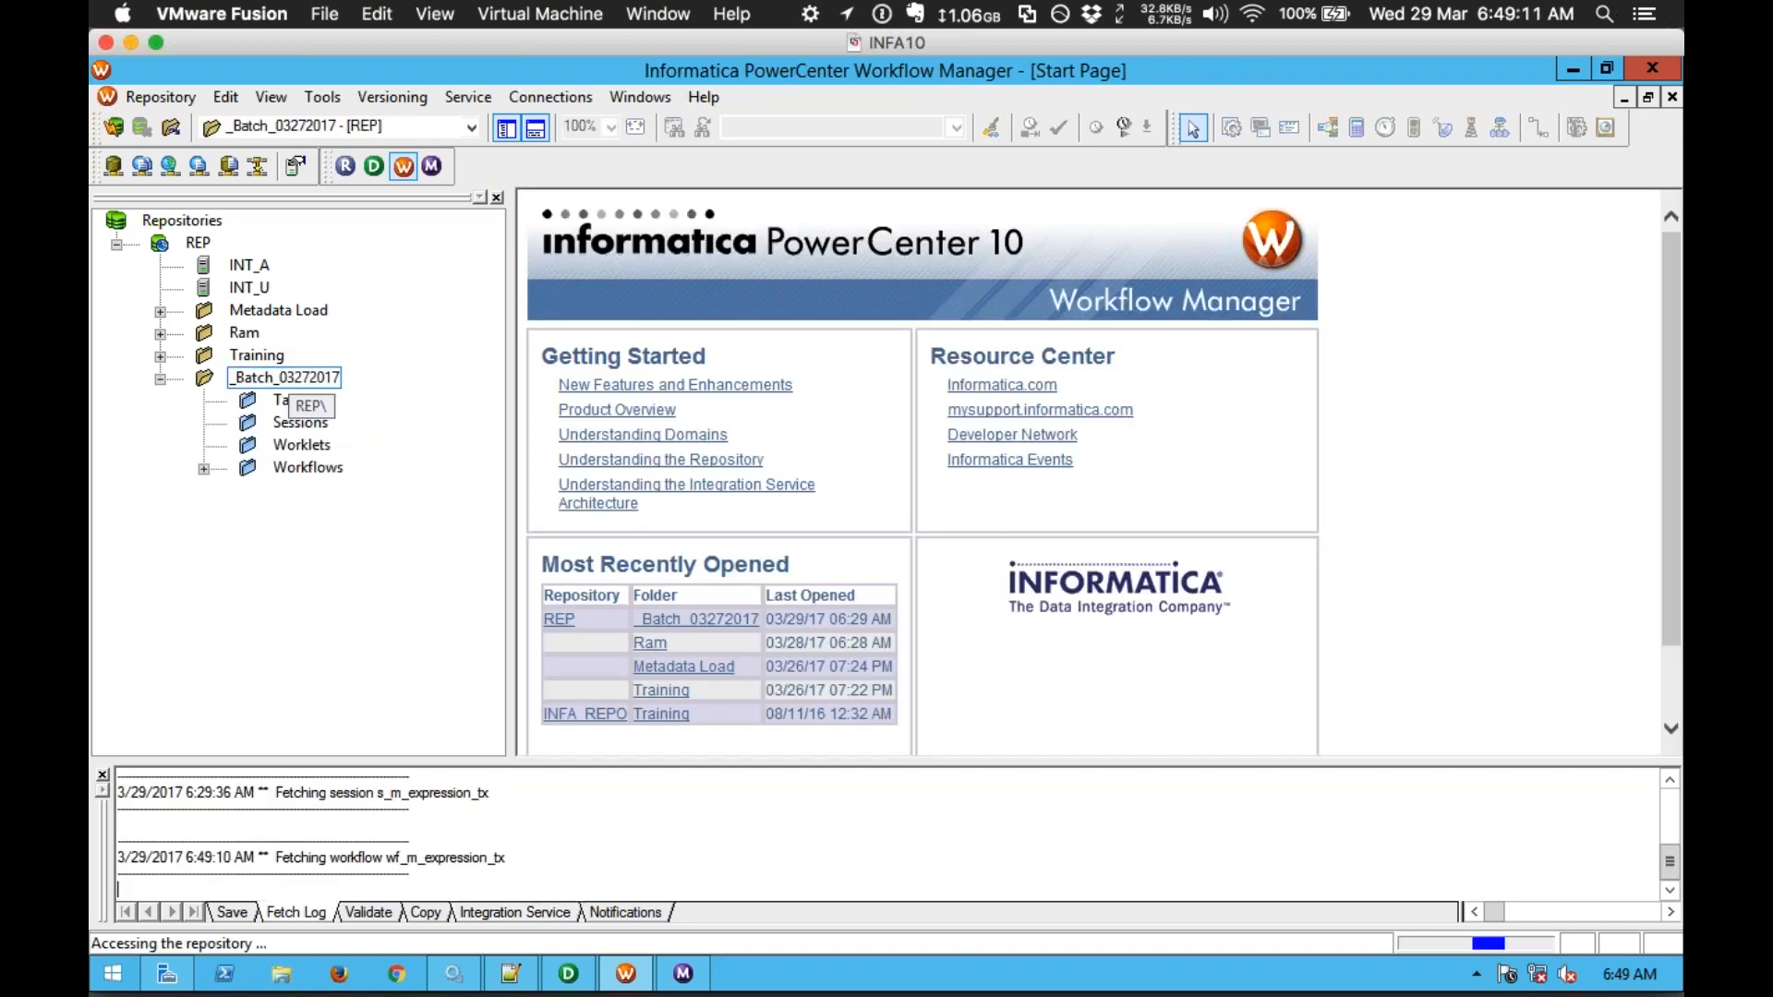
left_click(203, 469)
left_click(374, 559)
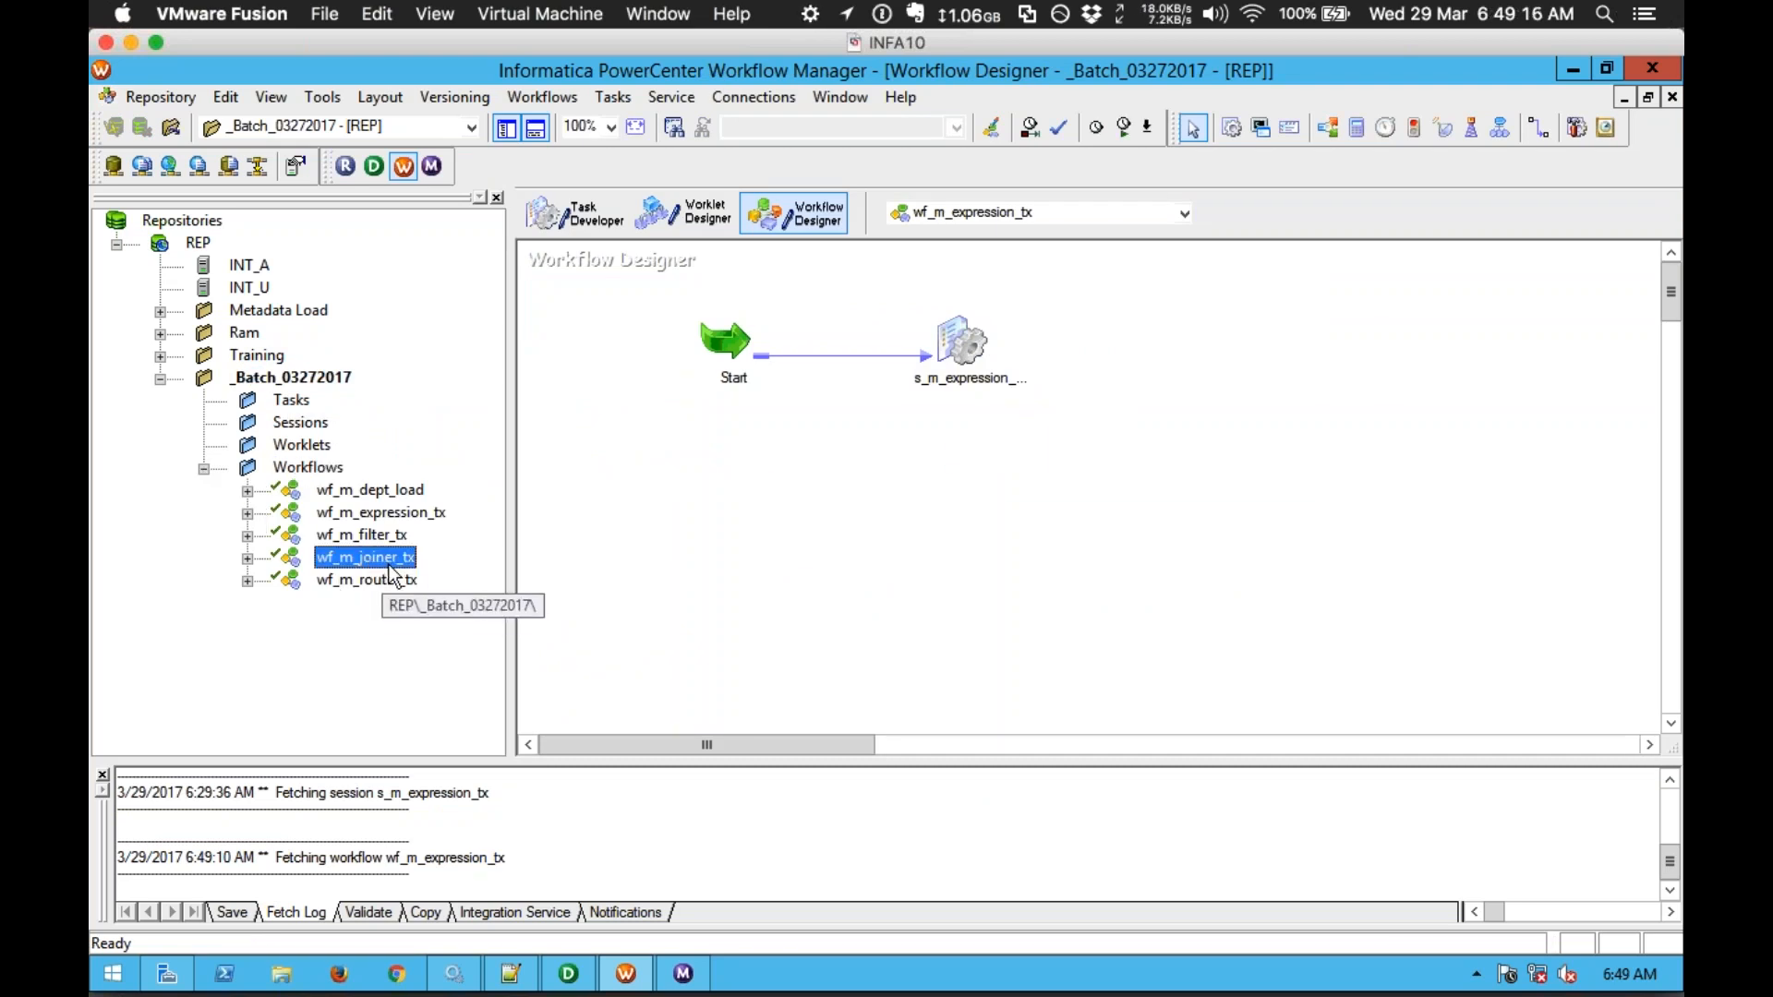
Step: Open wf_m_joiner_tx and set session s_m_joiner_tx to truncate the EMP1 target table
left_click_drag(387, 562, 684, 544)
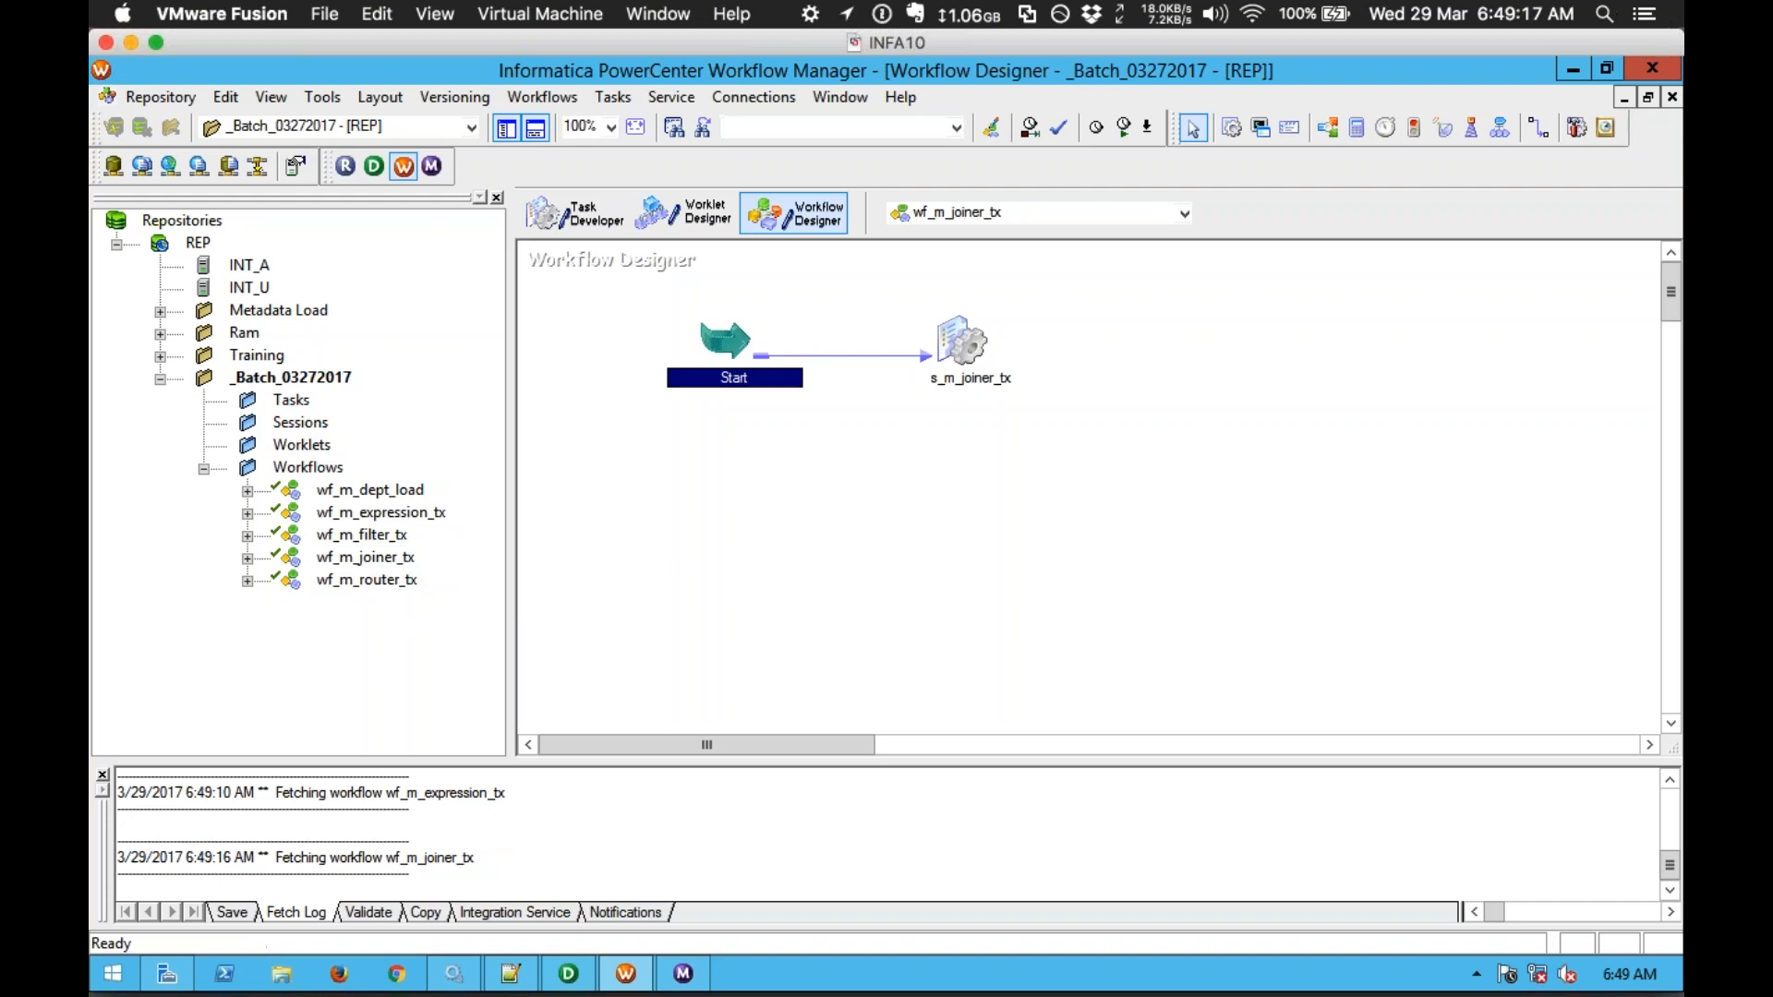
double_click(961, 344)
left_click(779, 259)
left_click(614, 533)
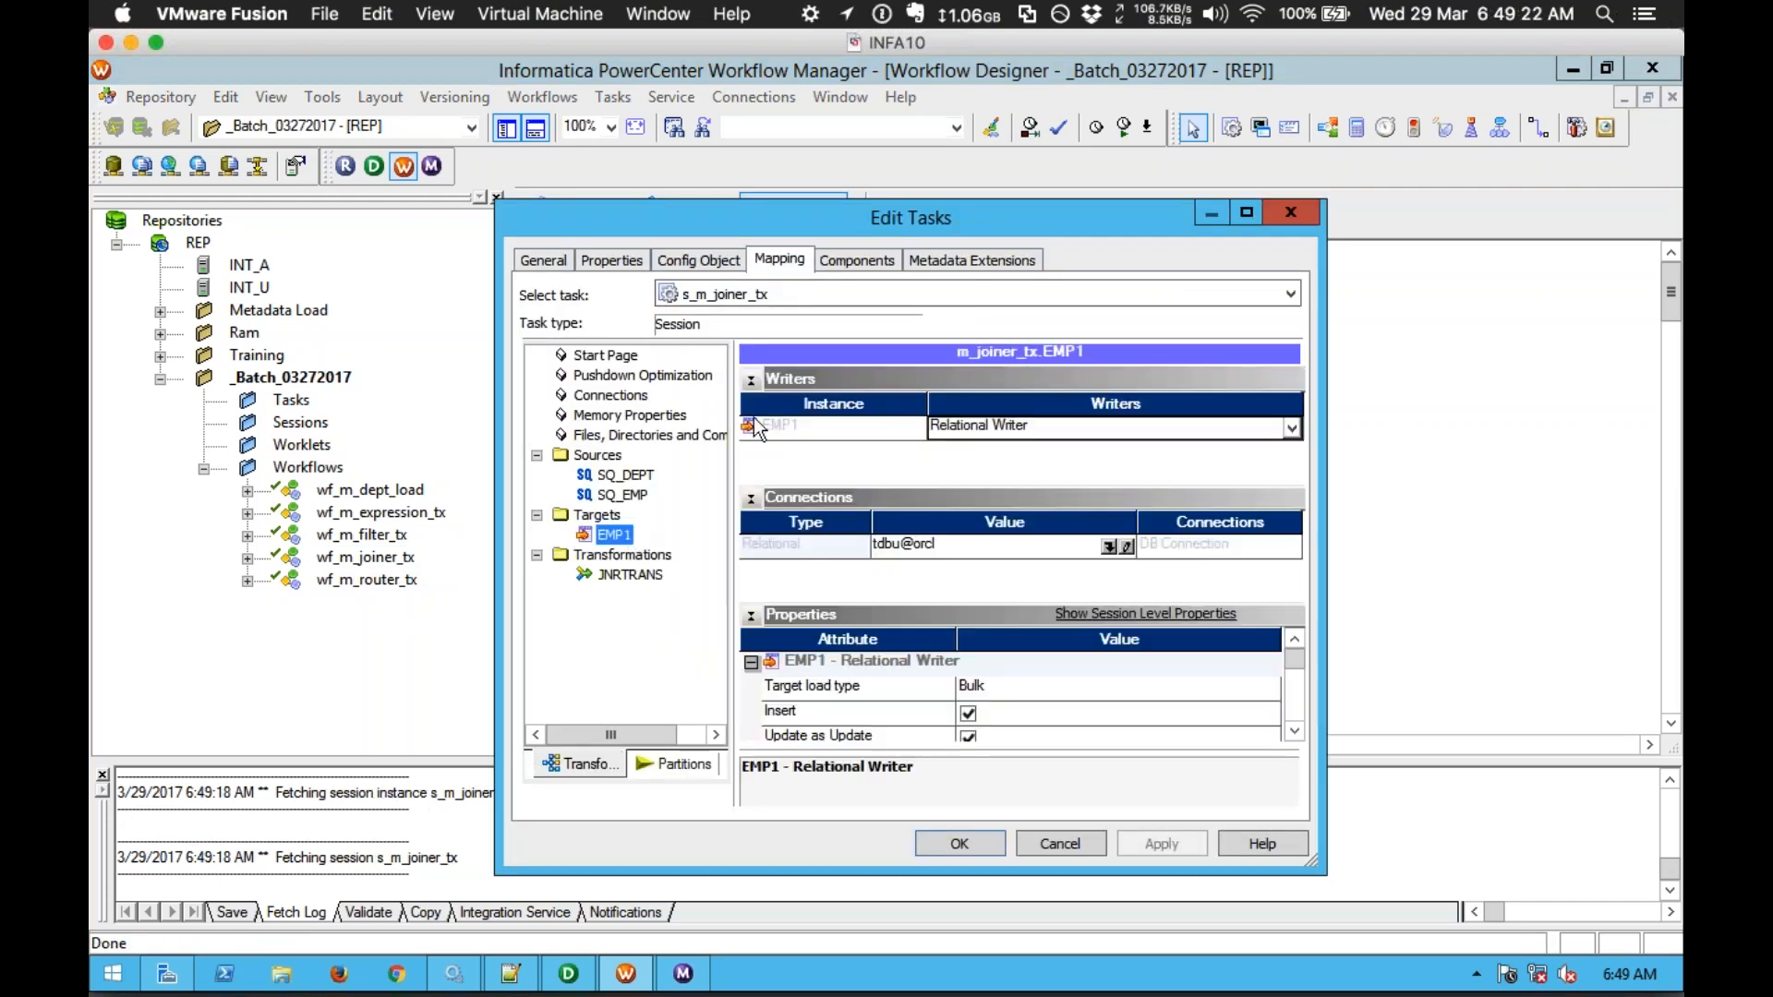
left_click(751, 378)
left_click(750, 404)
left_click(967, 652)
left_click(1175, 848)
left_click(981, 847)
Step: Save wf_m_joiner_tx and start running the workflow
left_click(1087, 585)
key("ctrl+s")
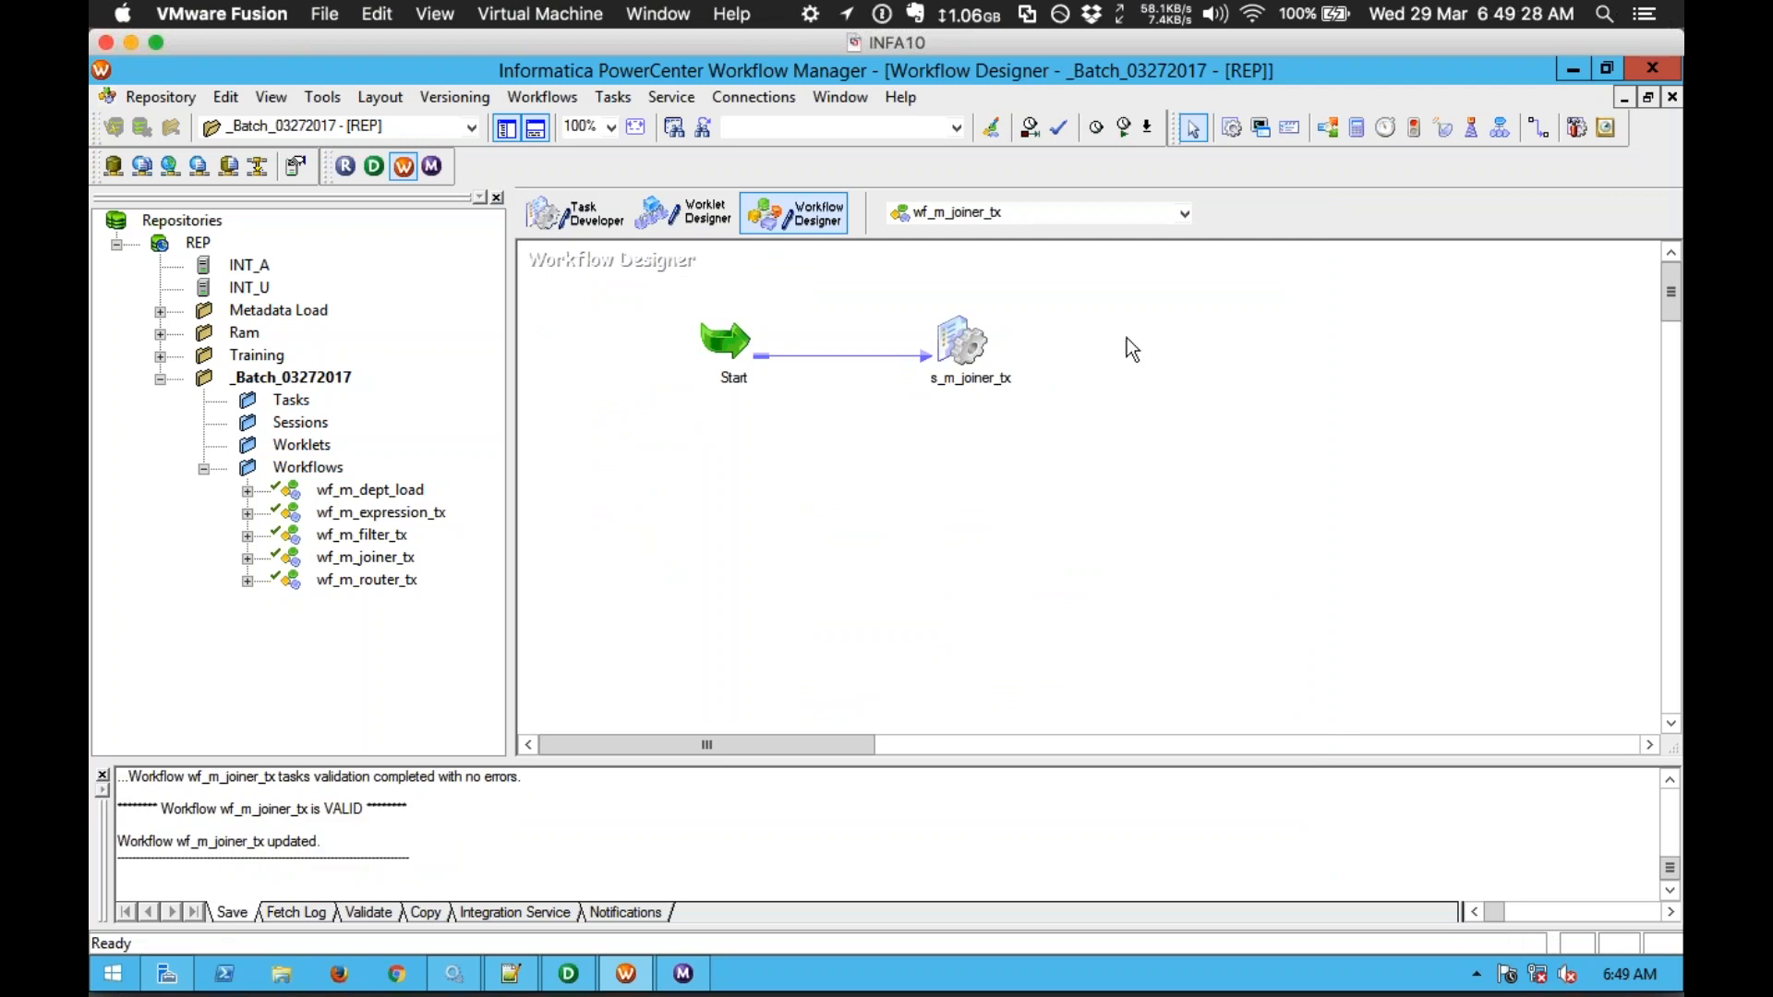
left_click(1147, 127)
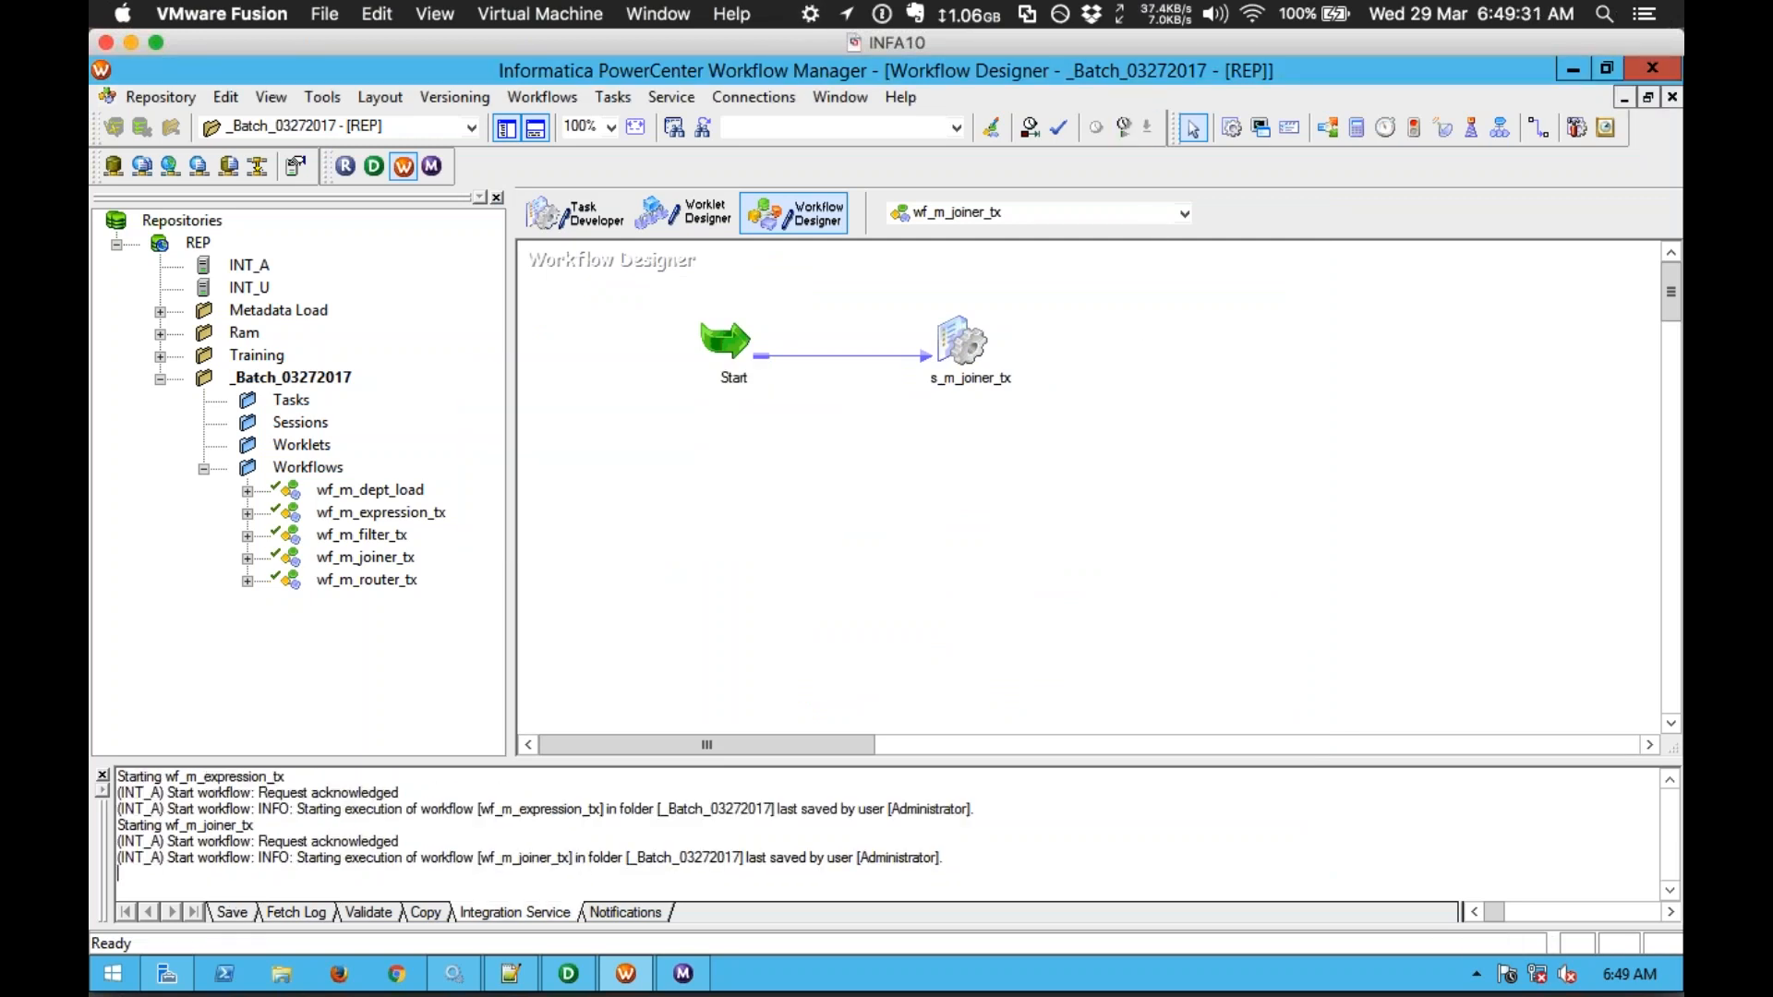
key("alt+Tab")
key("alt+Tab")
key("alt+Tab")
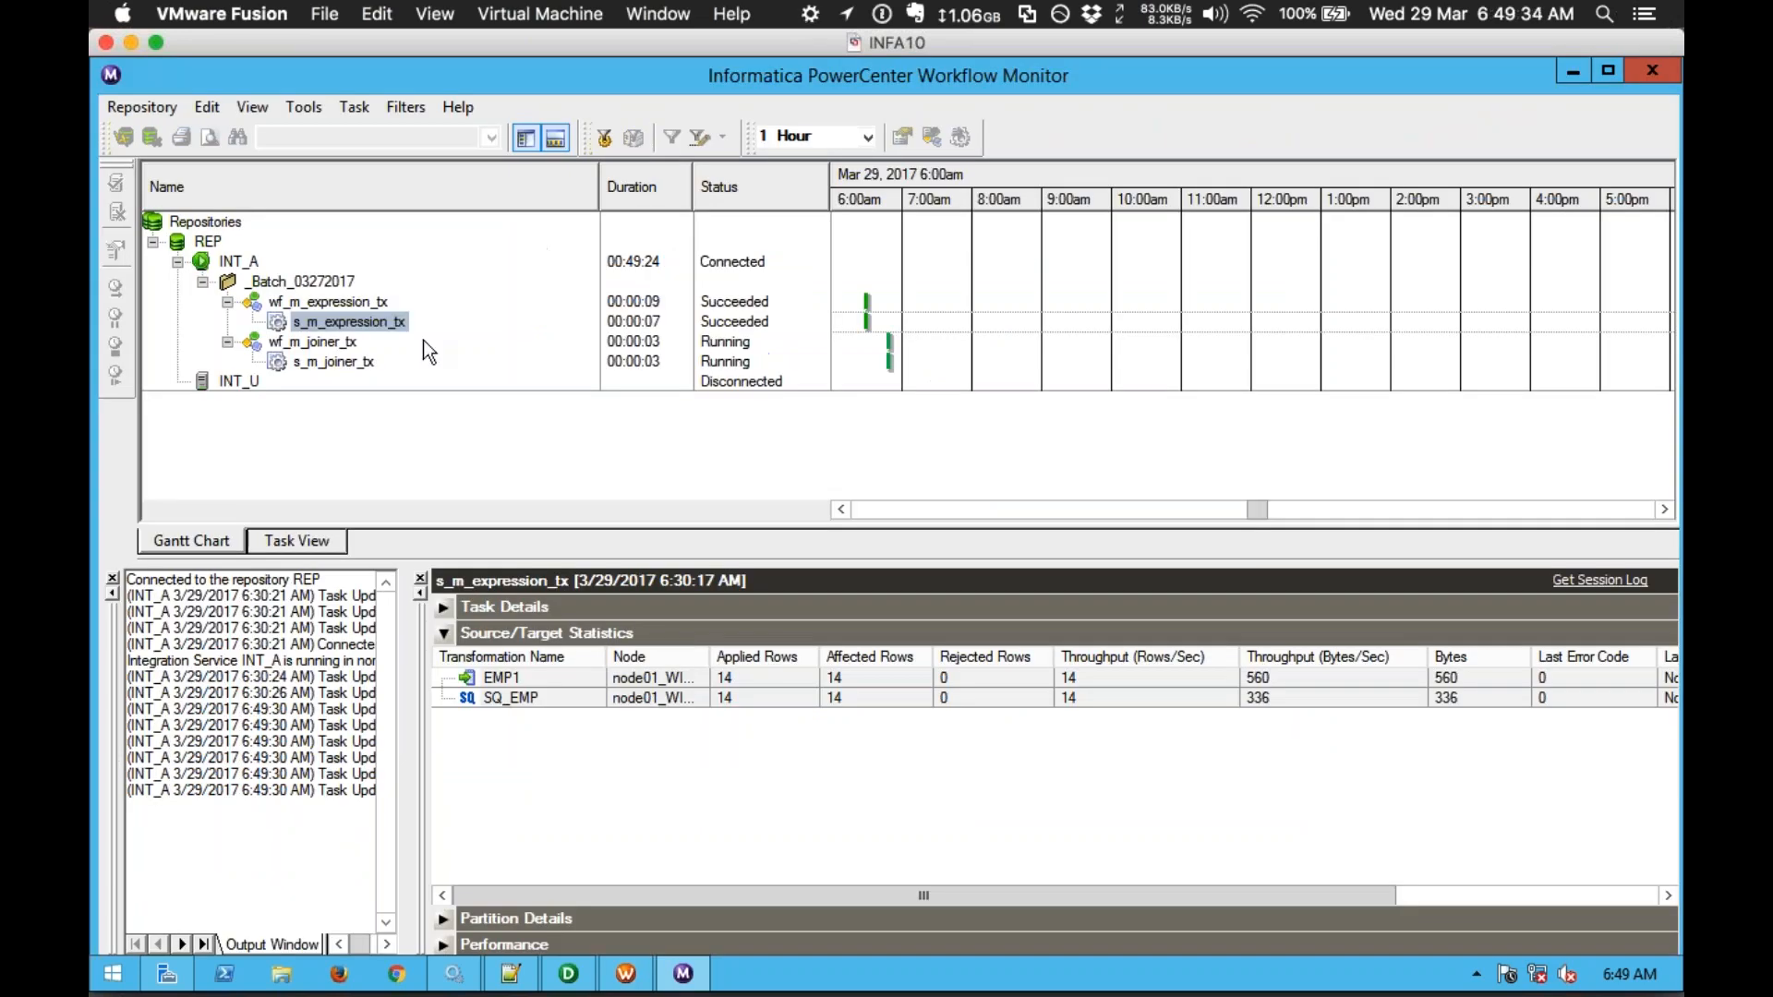
Step: Check s_m_joiner_tx run statistics: SQ_DEPT 4 rows, SQ_EMP 14 rows, 14 loaded into EMP1
left_click(330, 362)
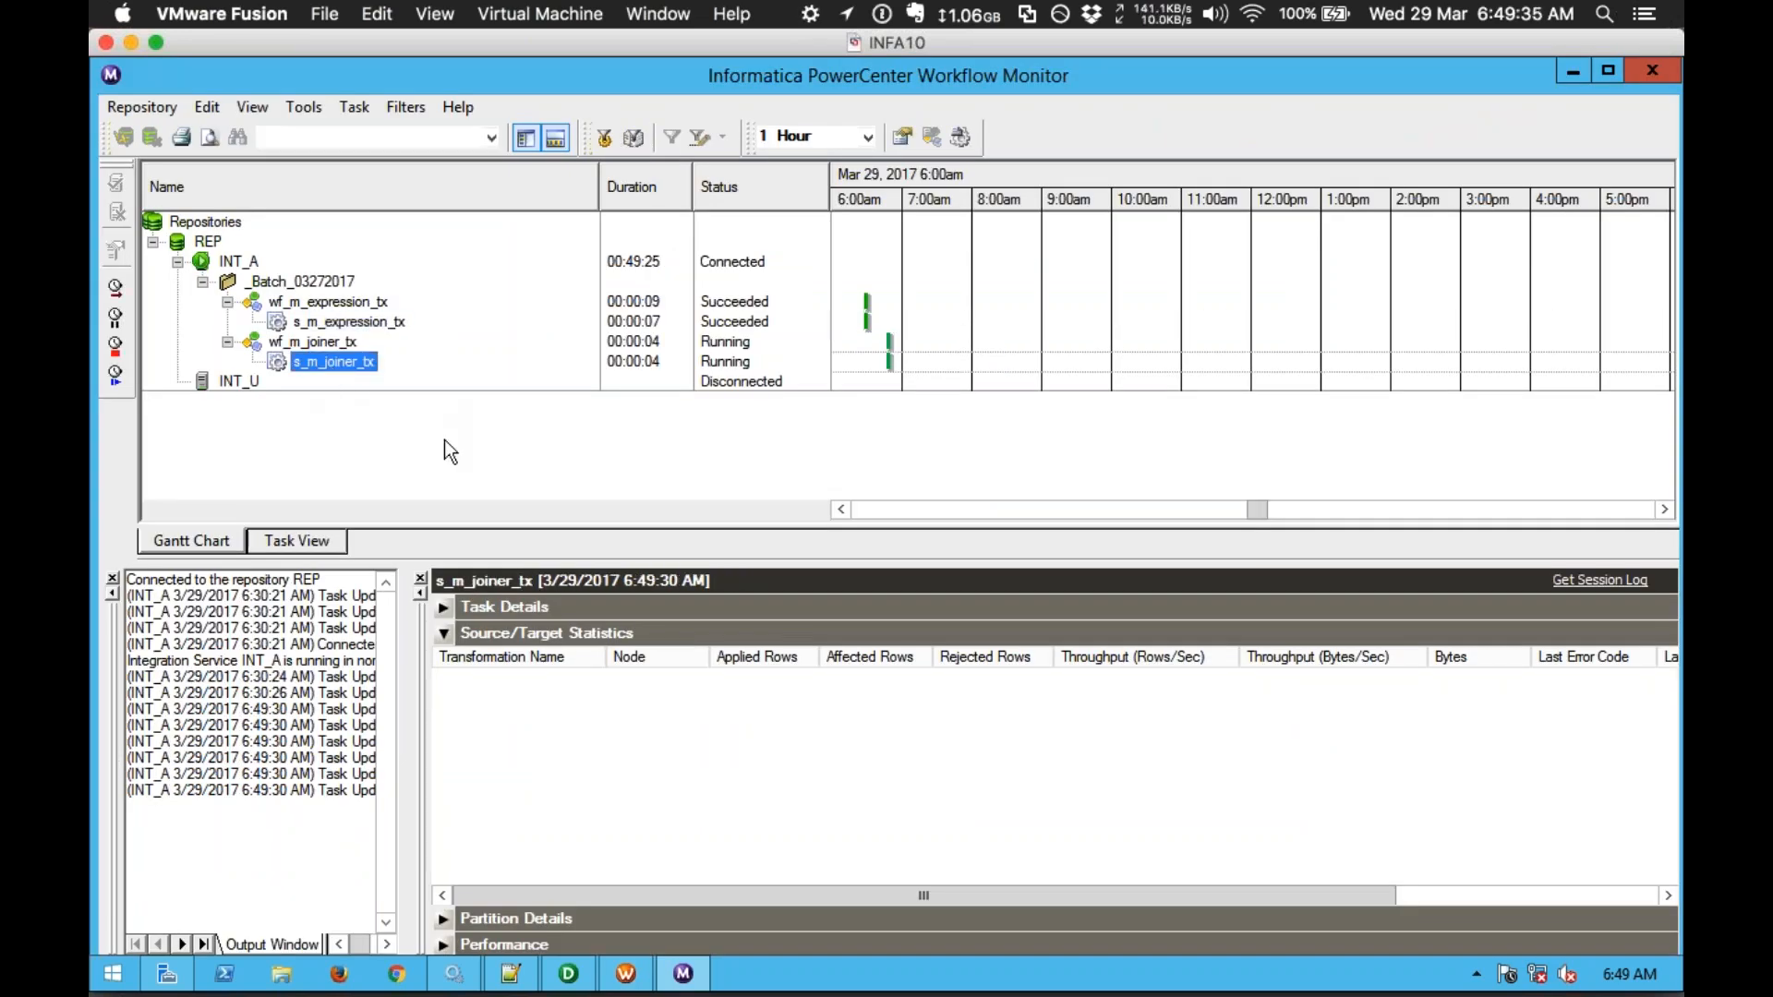
left_click(545, 719)
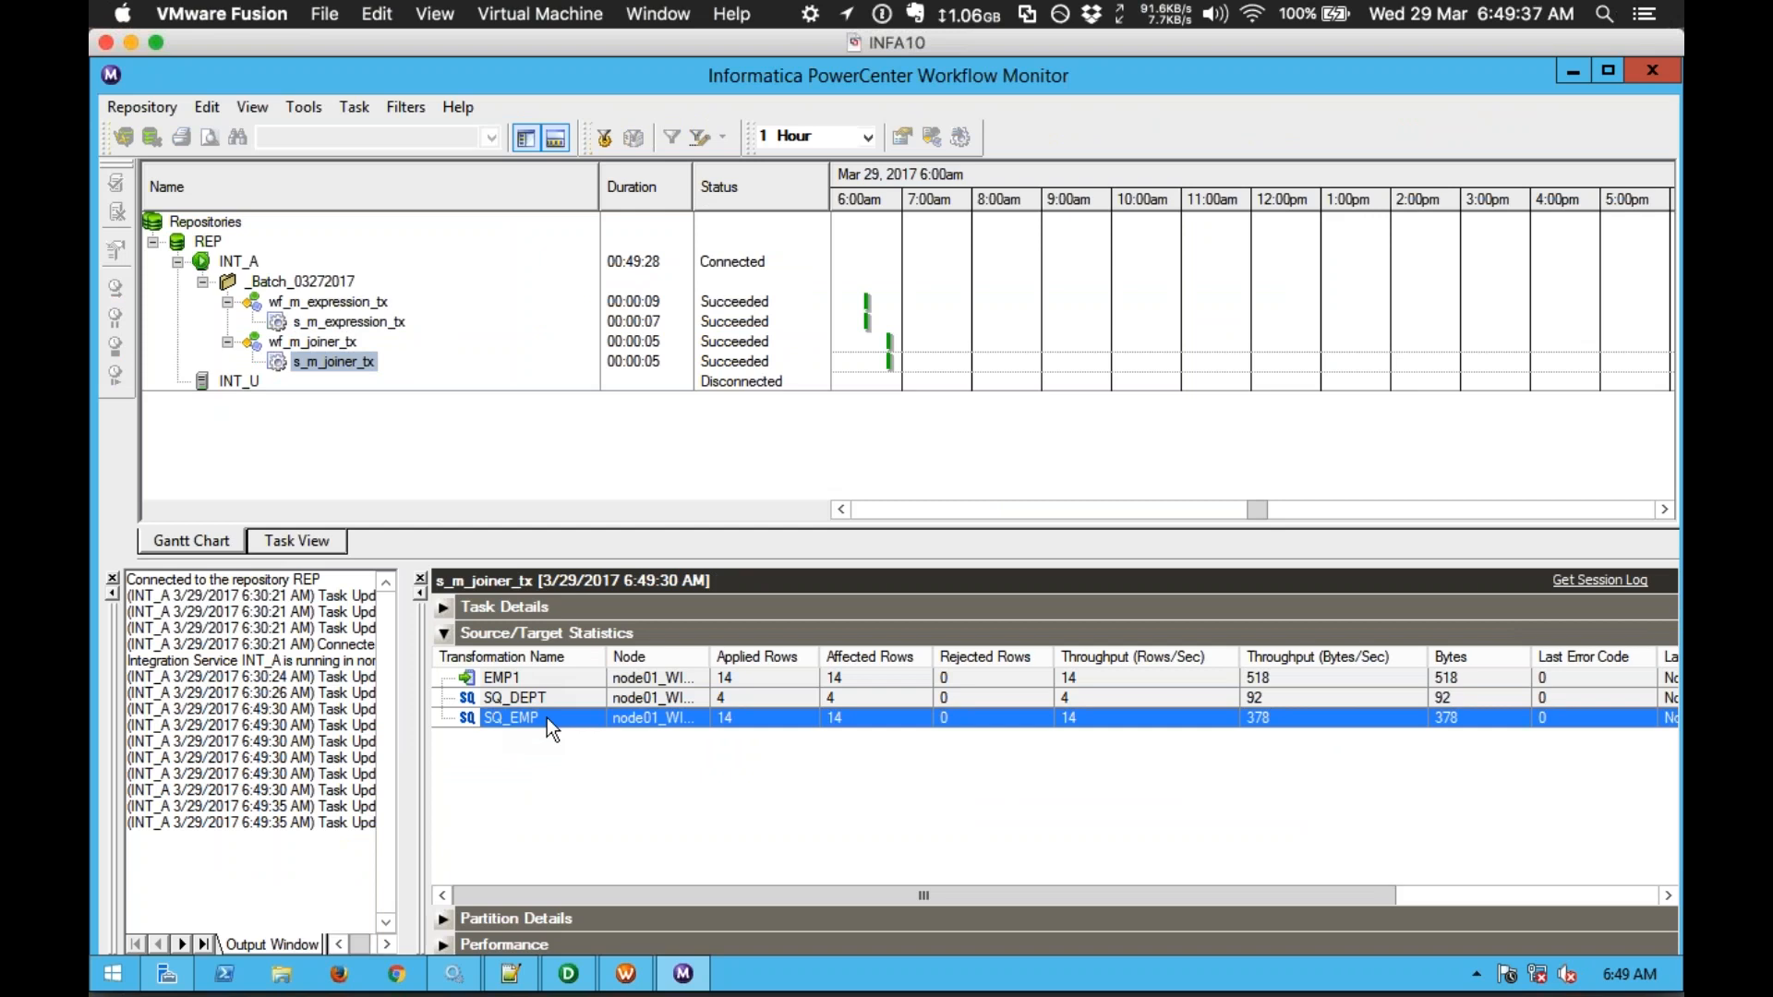
left_click(540, 702)
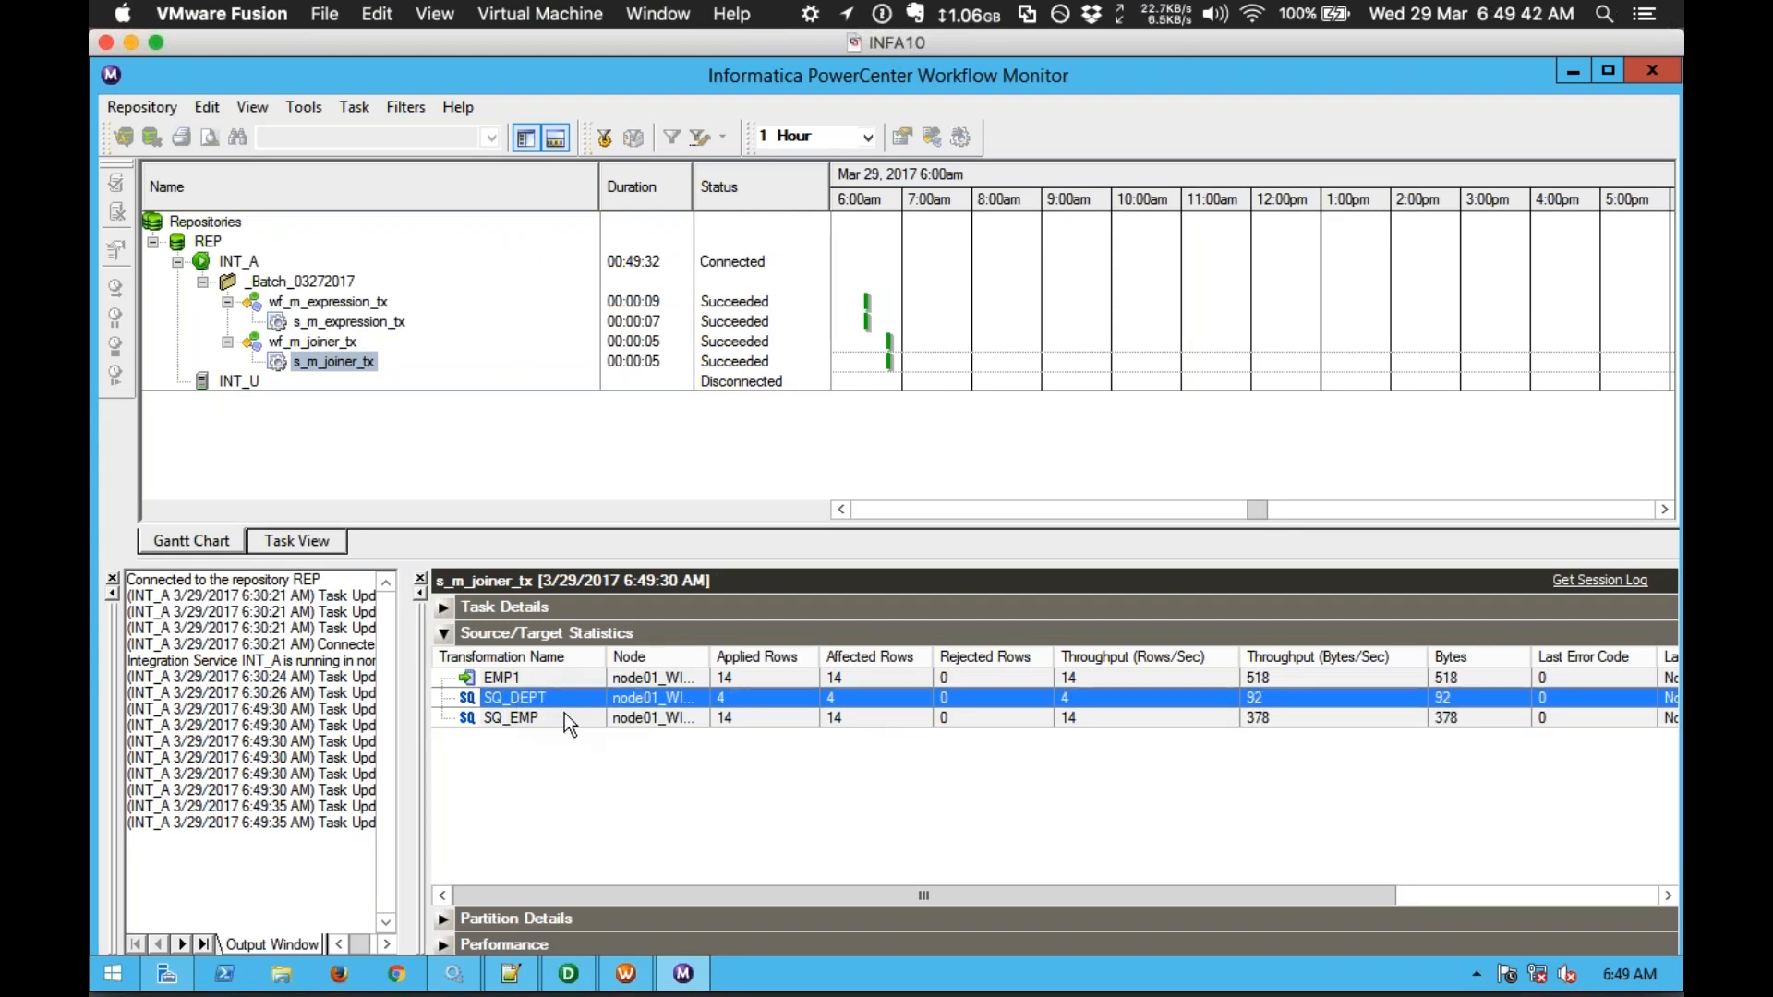
left_click(563, 716)
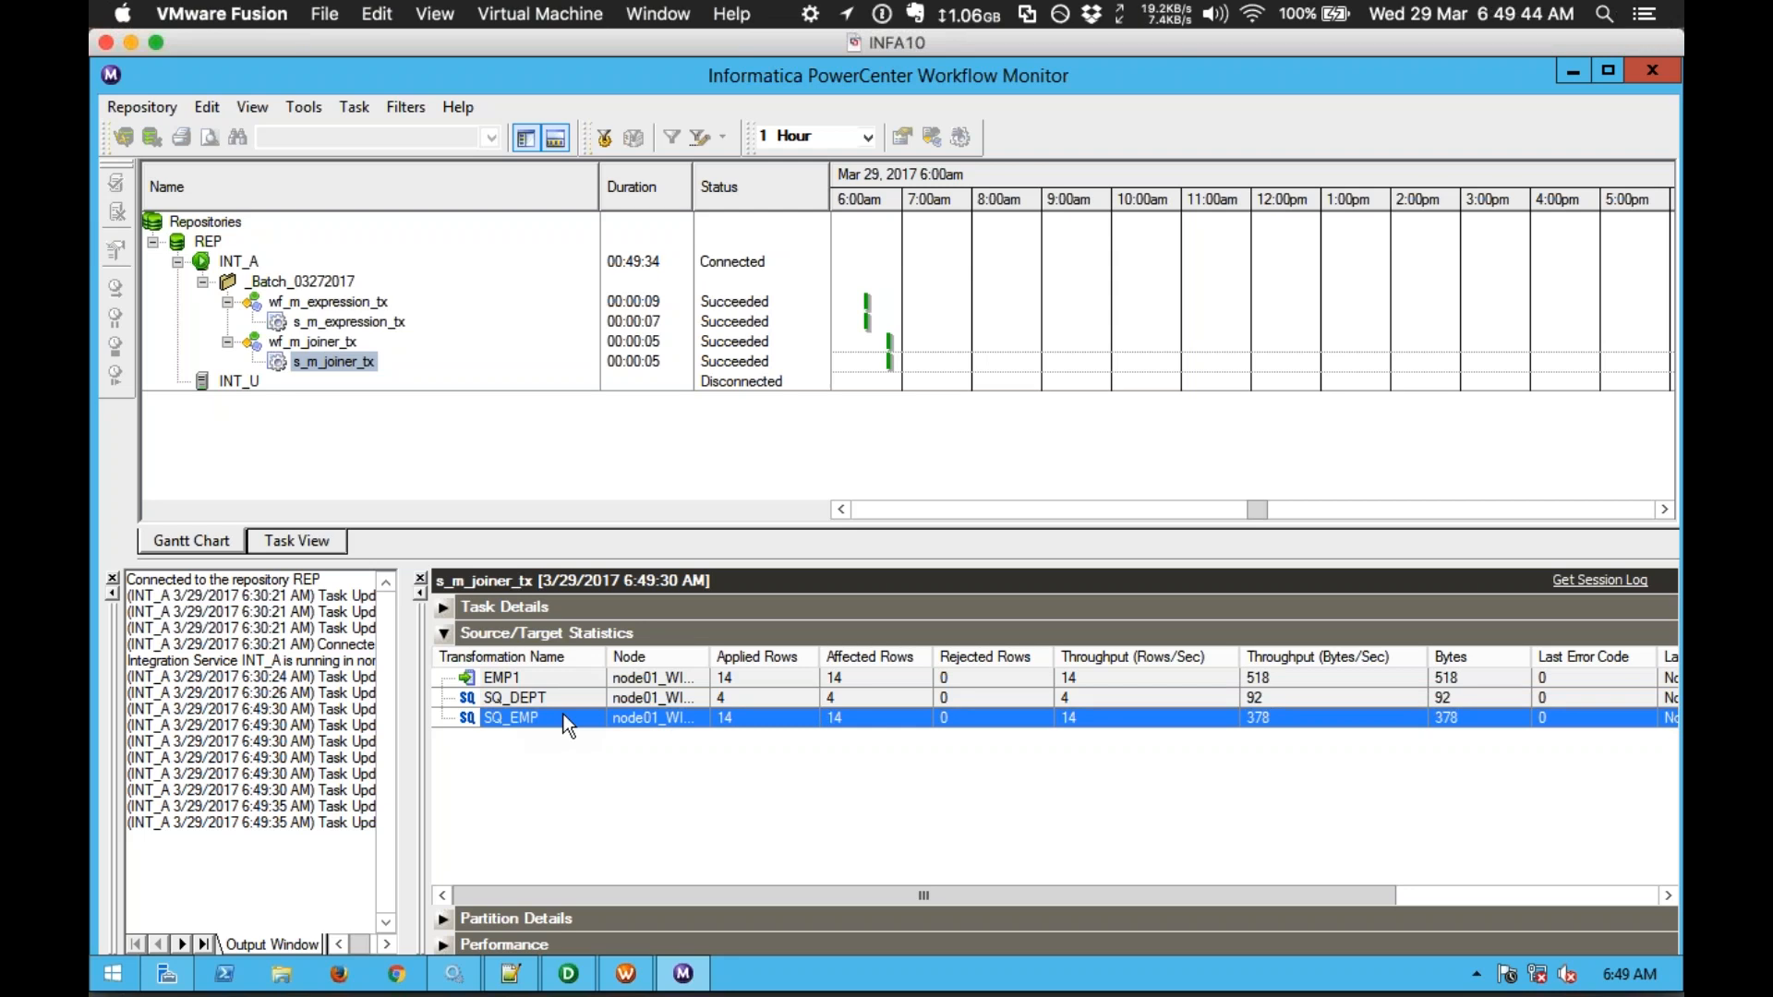
left_click(538, 684)
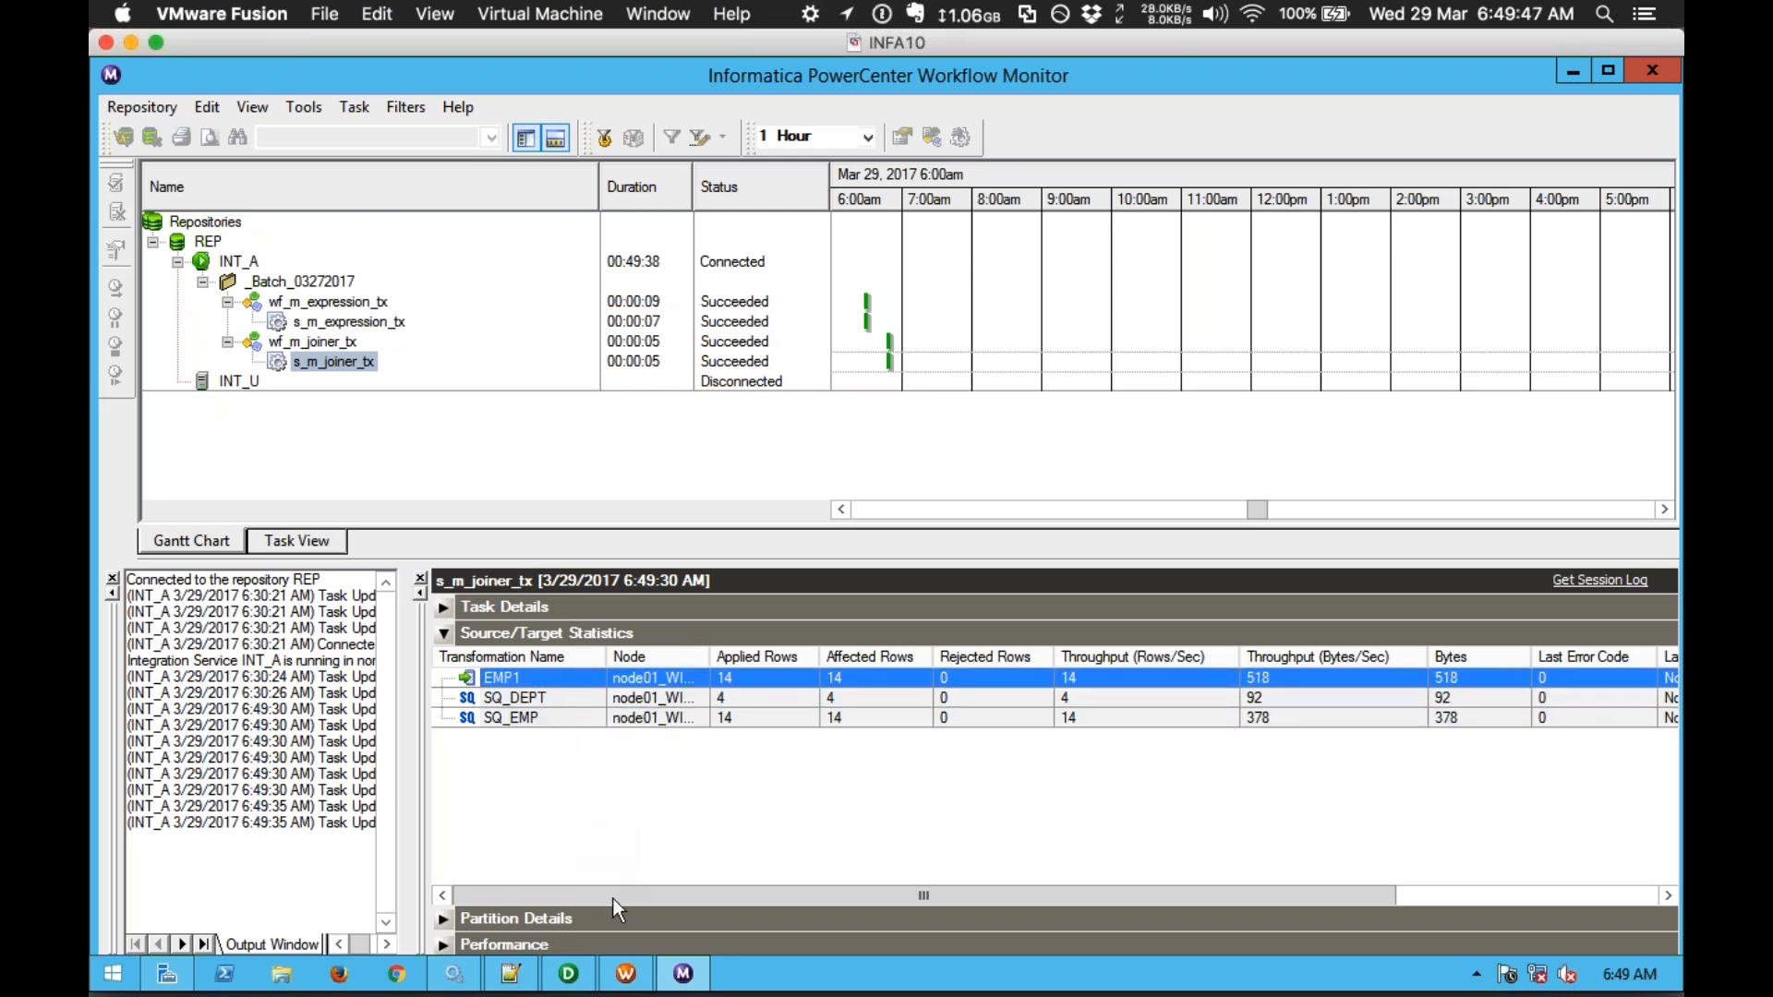
left_click(584, 975)
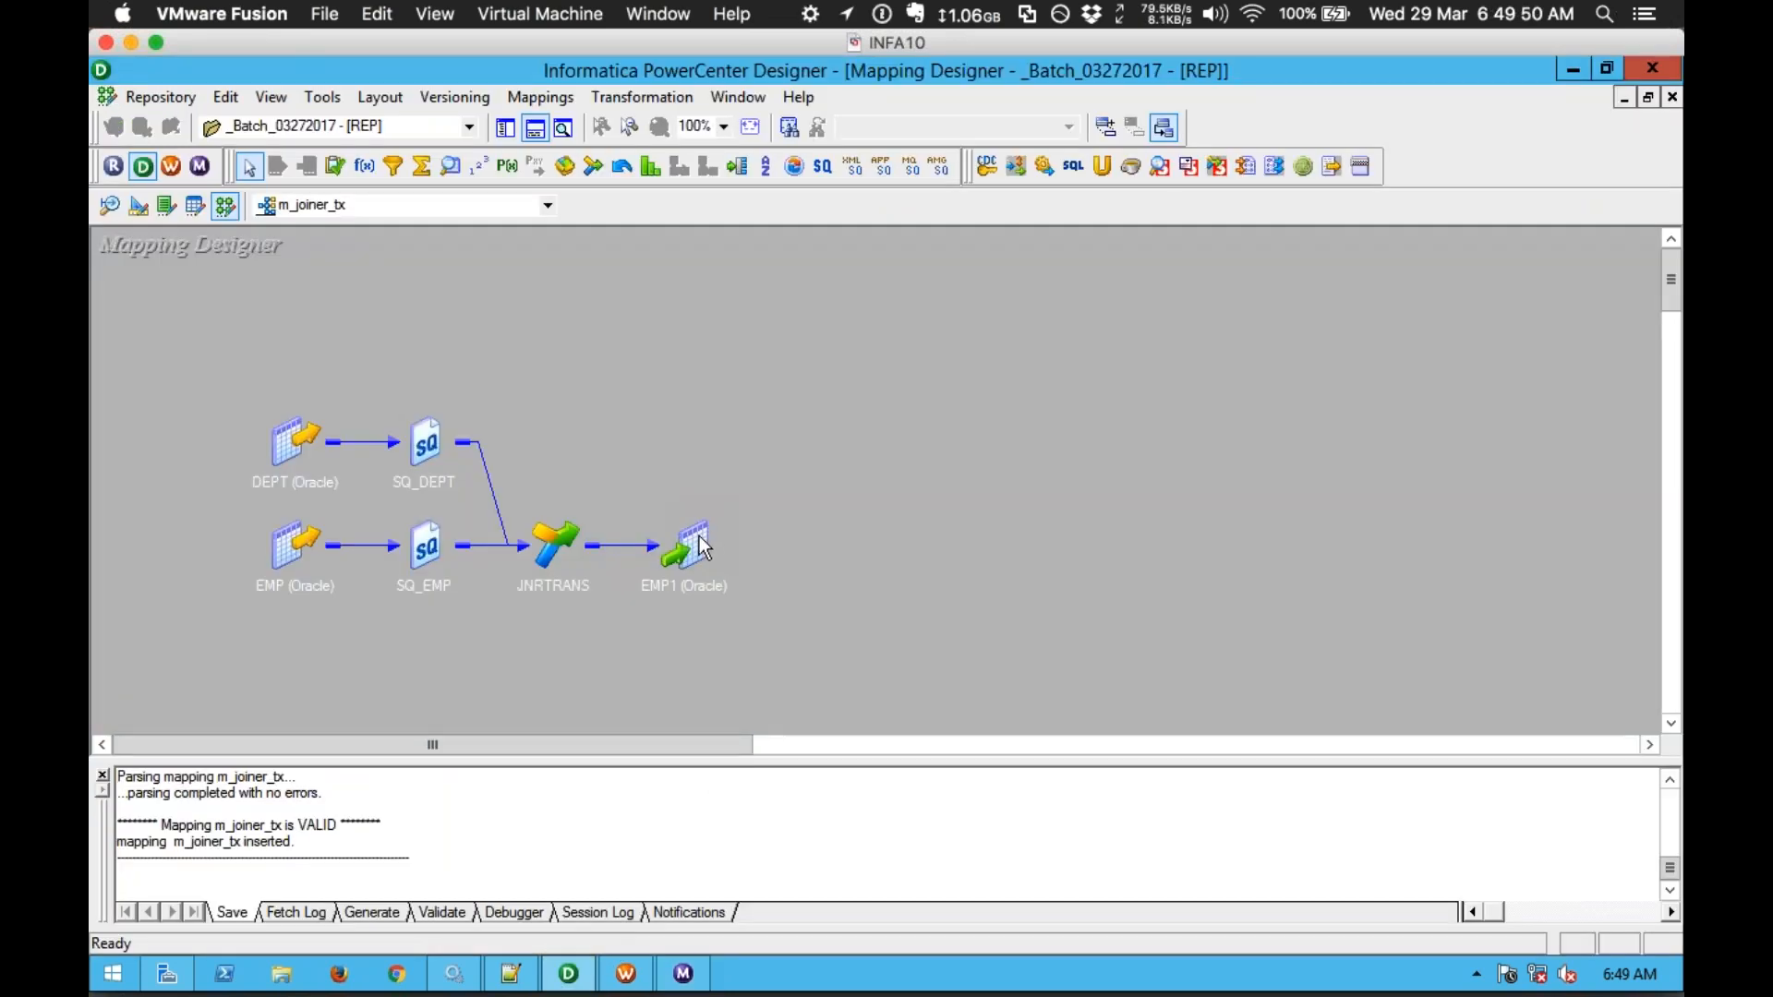
Step: Preview the EMP1 target's 14 joined rows after entering the database password, then close the preview
right_click(700, 545)
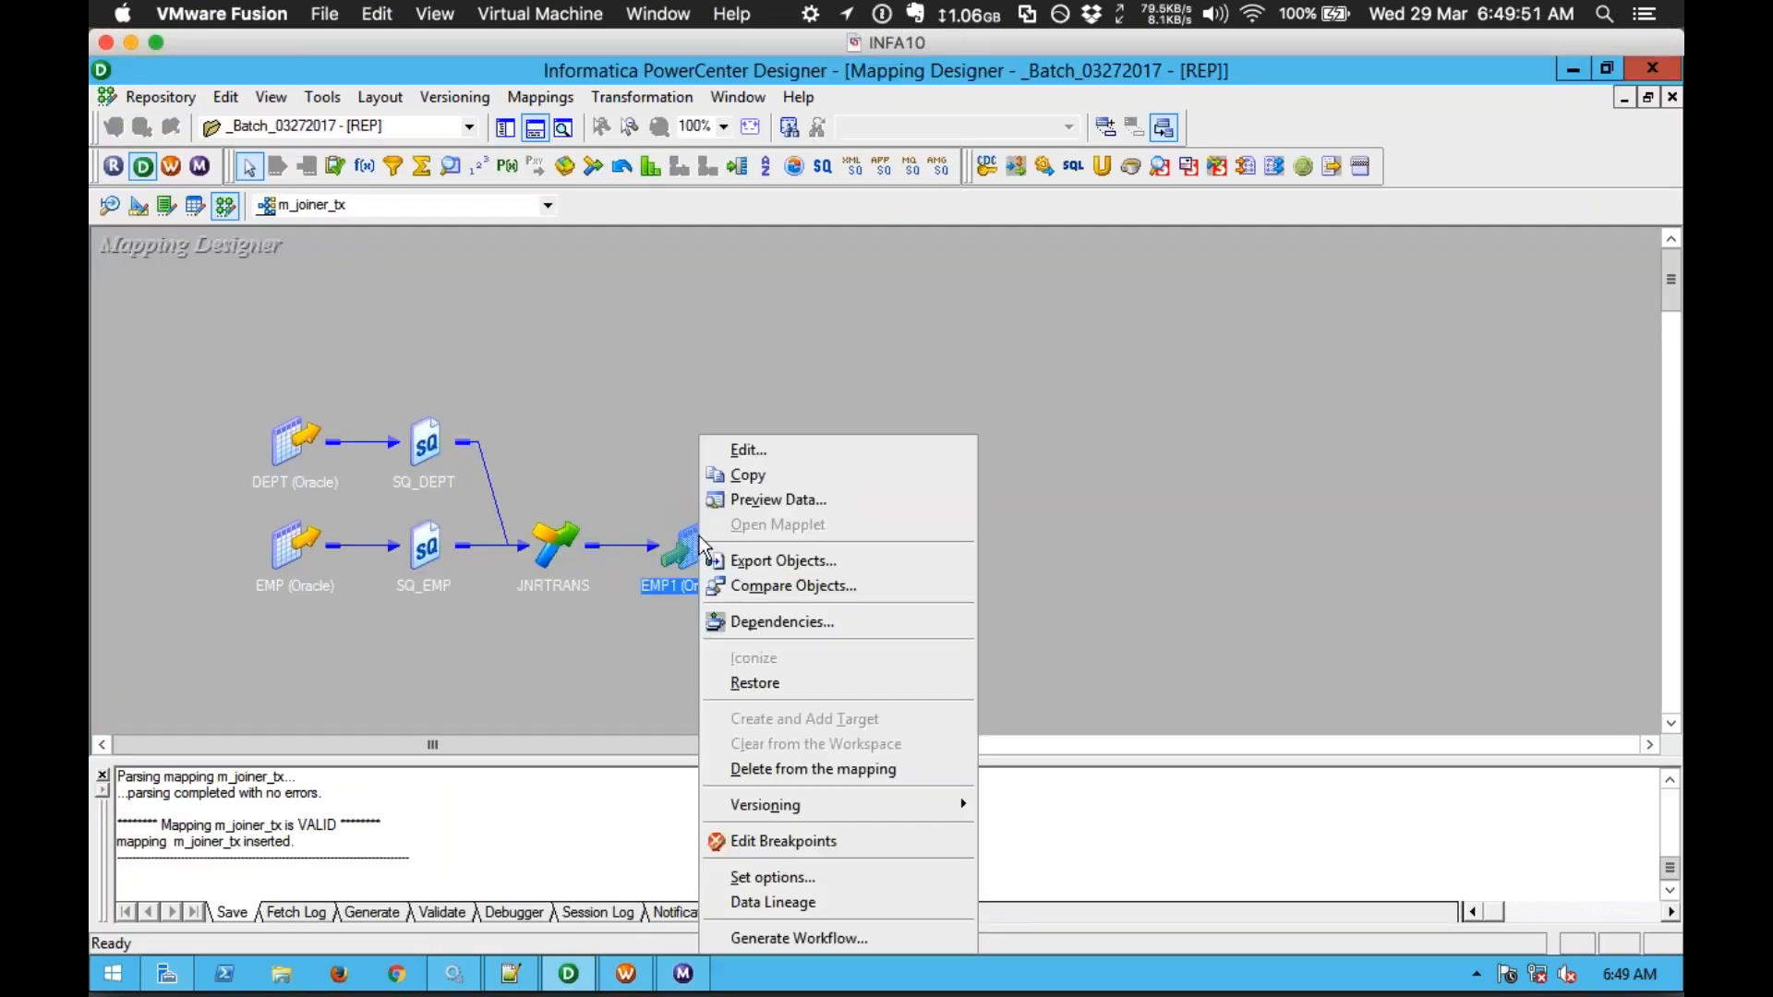
left_click(741, 504)
left_click(812, 391)
type("**")
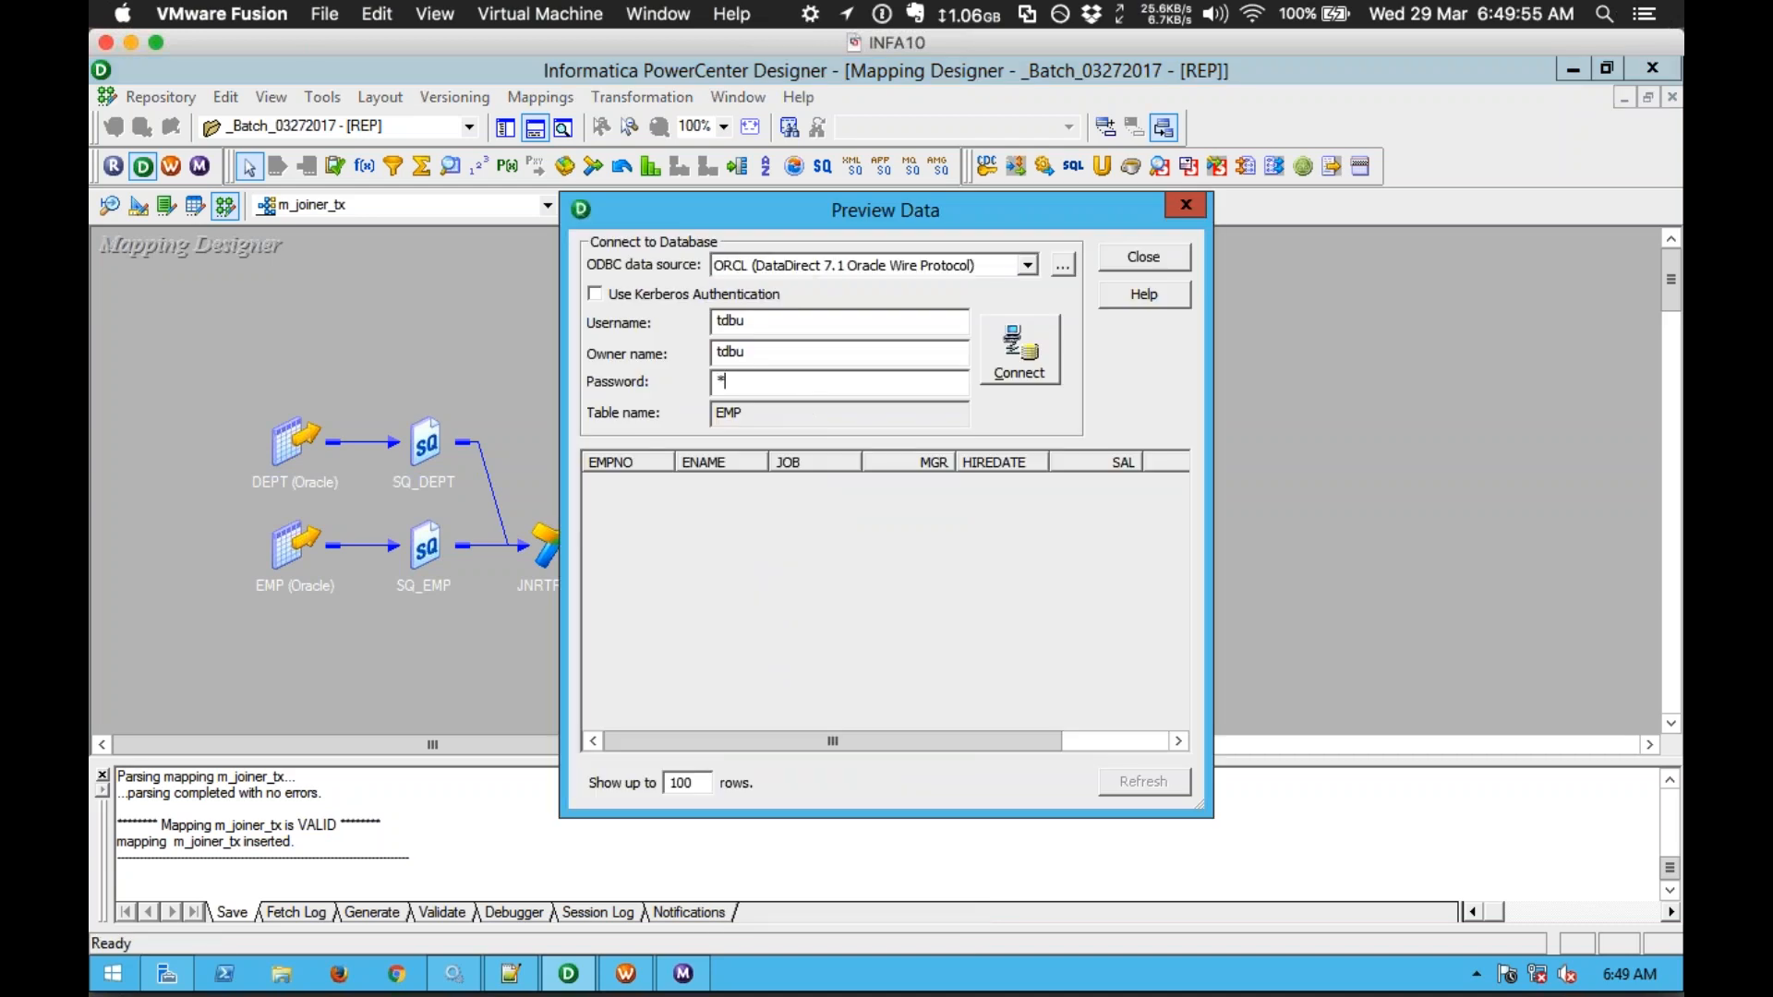
type("**")
key("Return")
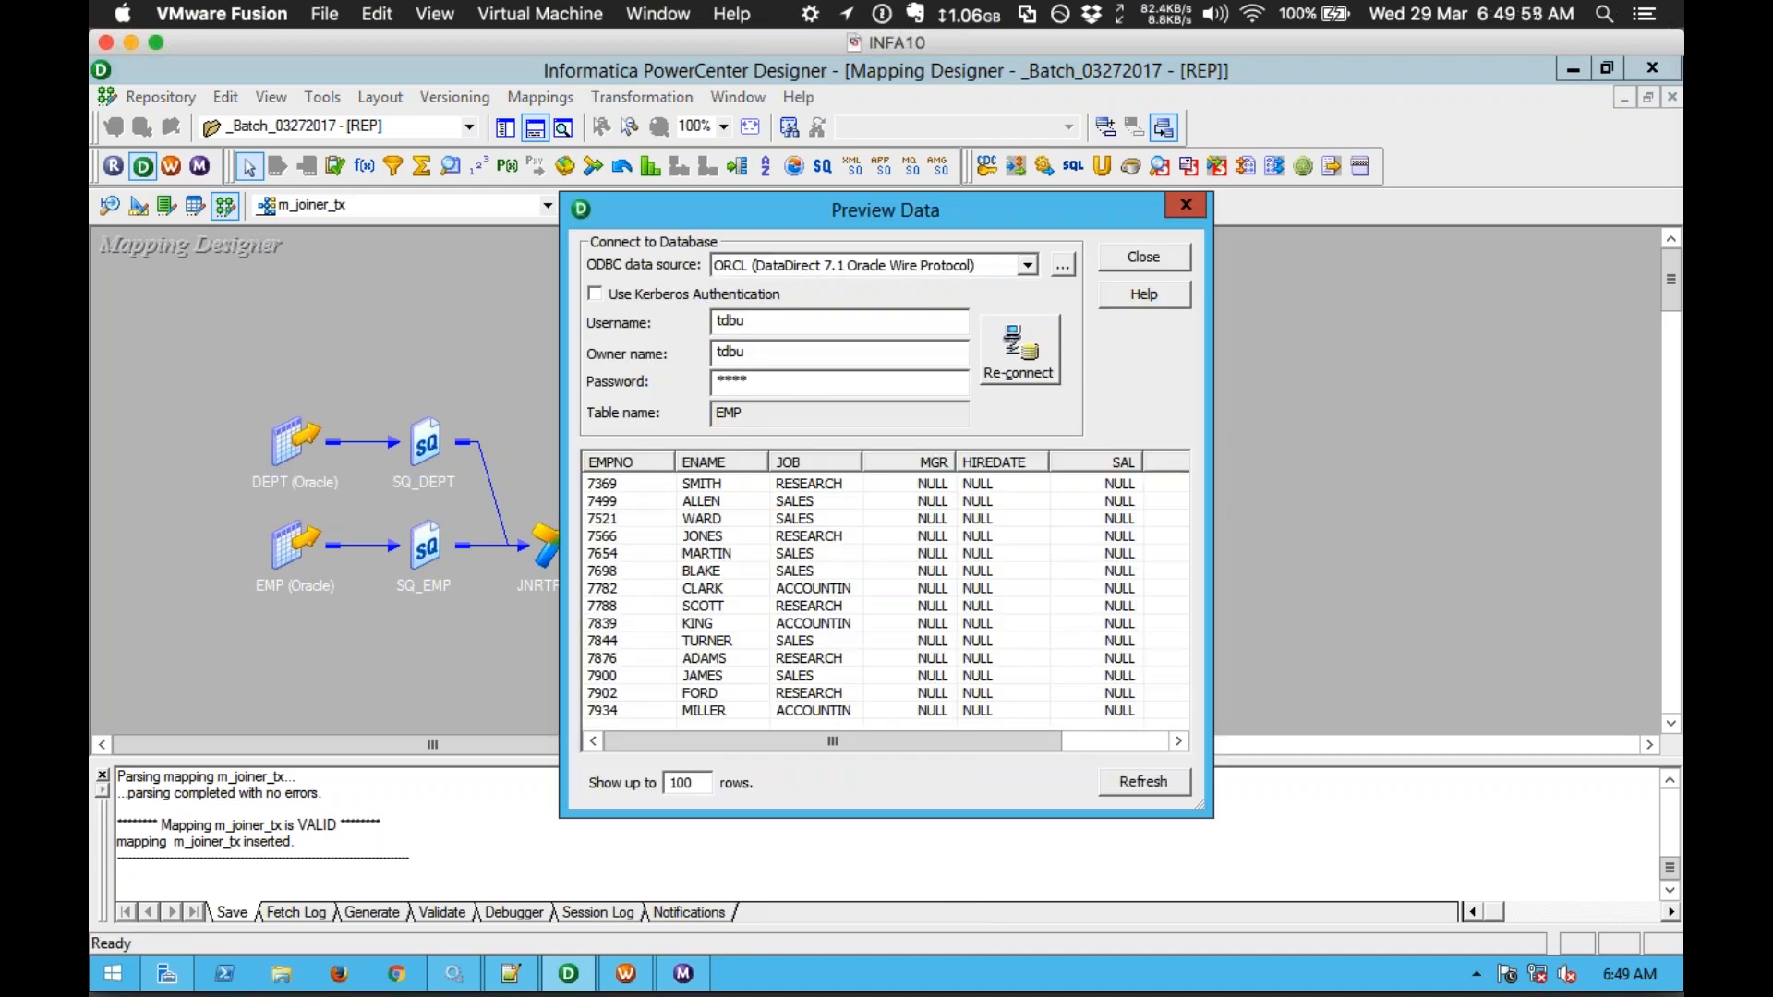
left_click_drag(1212, 688, 1404, 687)
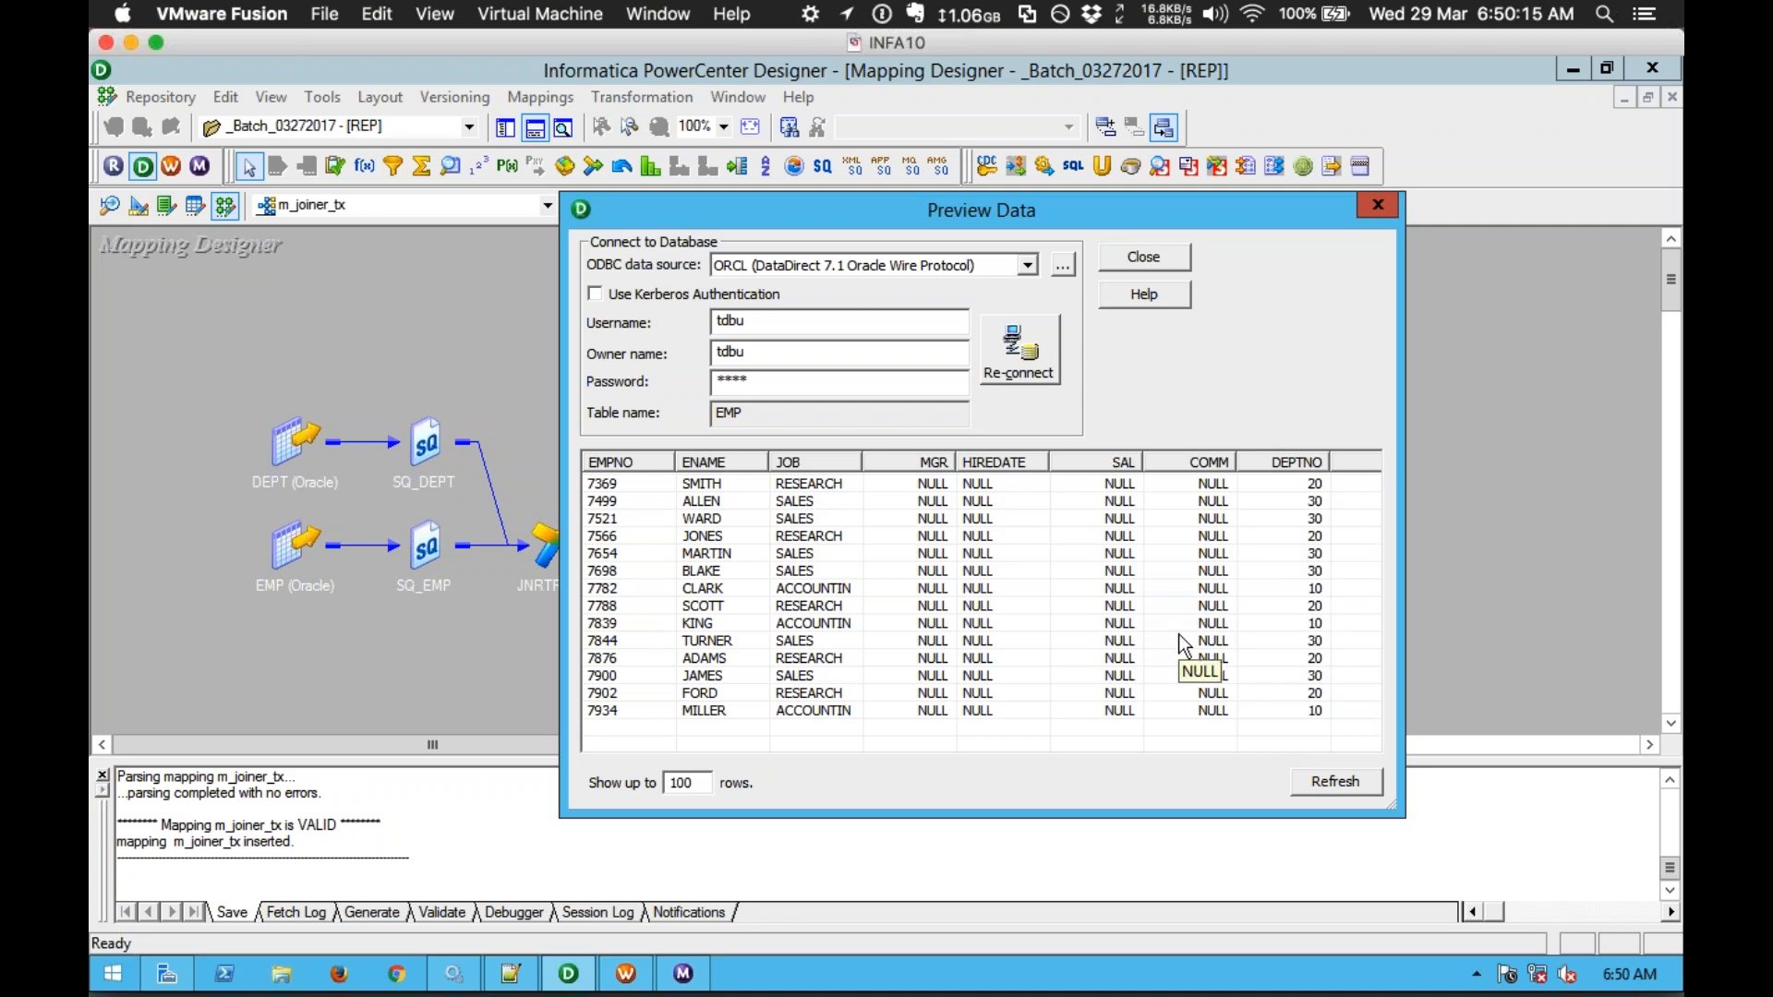
left_click(1127, 249)
left_click(972, 309)
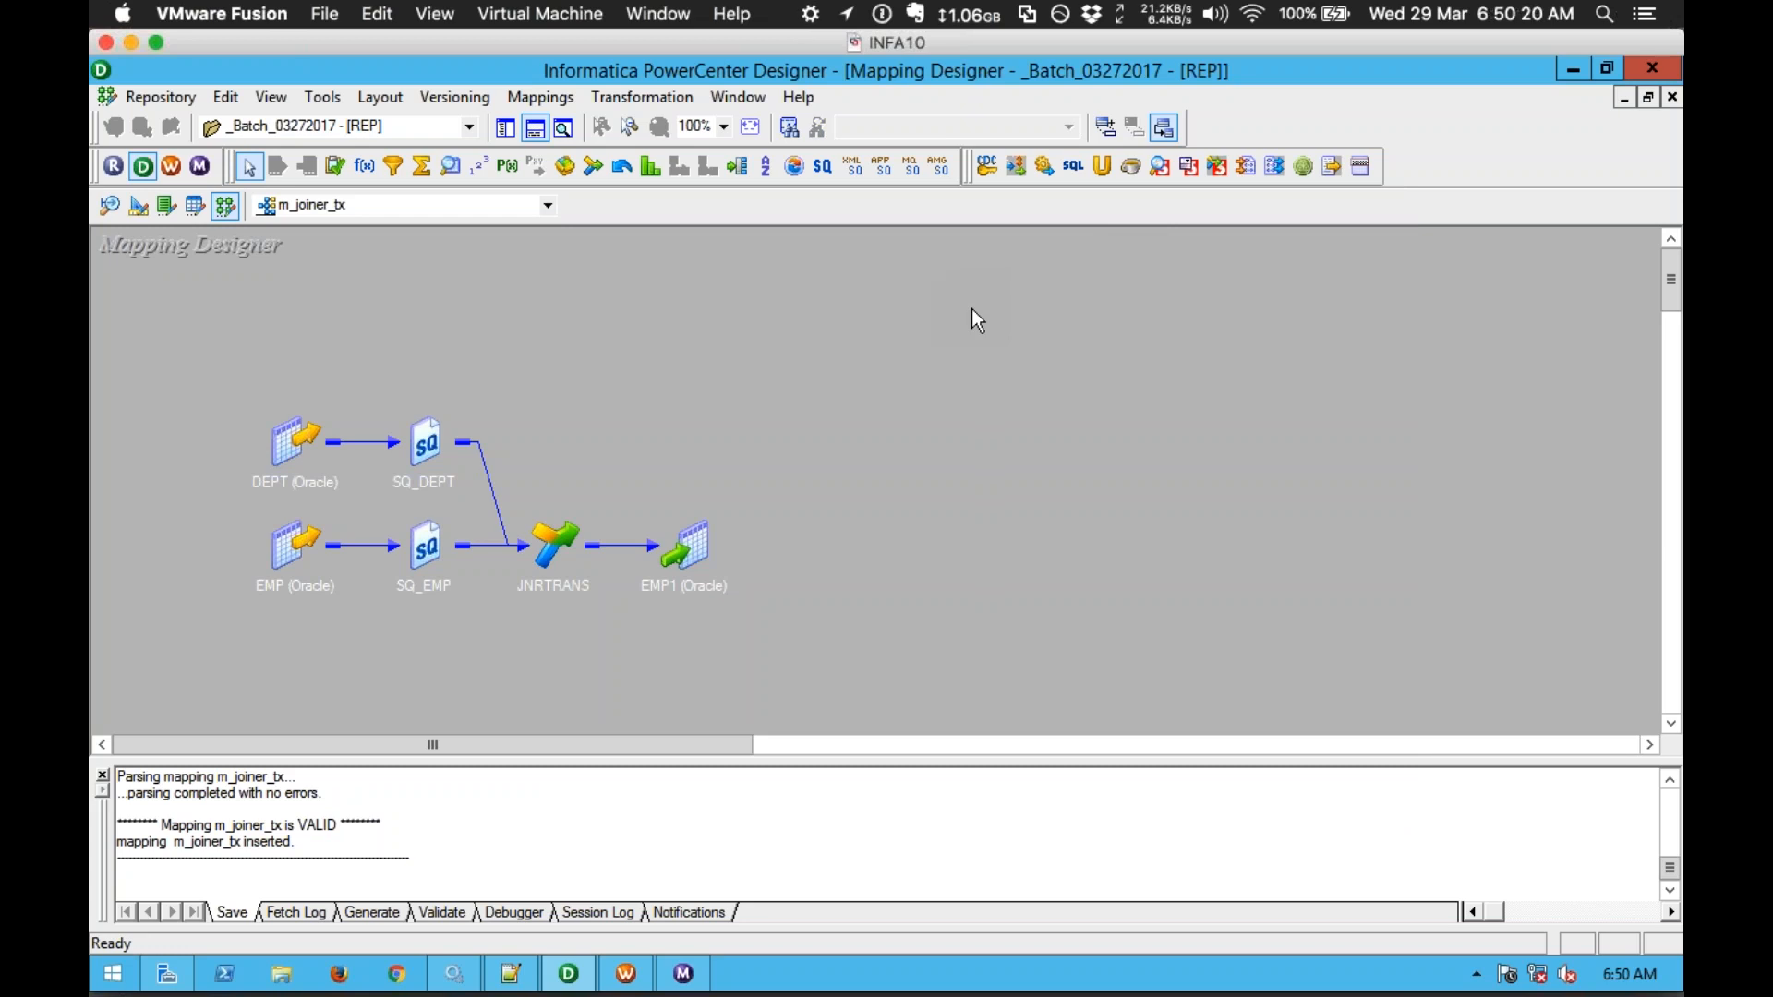
Step: Arrange all m_joiner_tx objects with ports expanded and hide the output log
right_click(971, 310)
left_click(1034, 445)
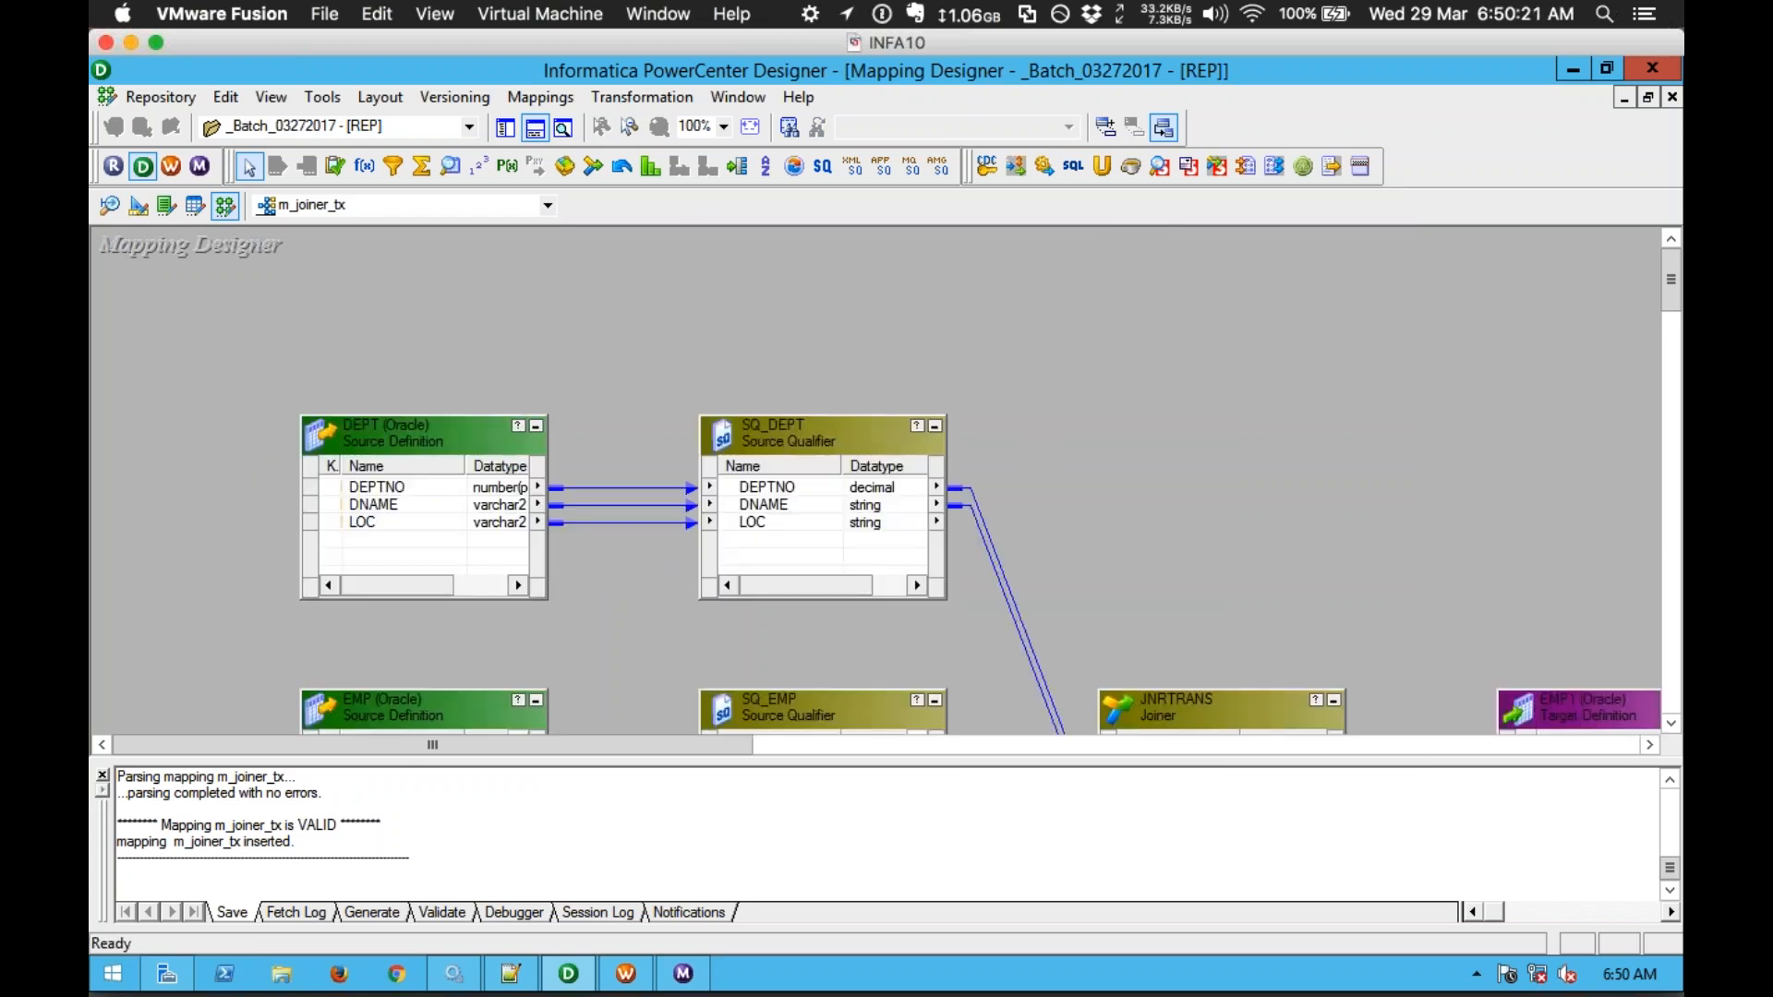
left_click(535, 128)
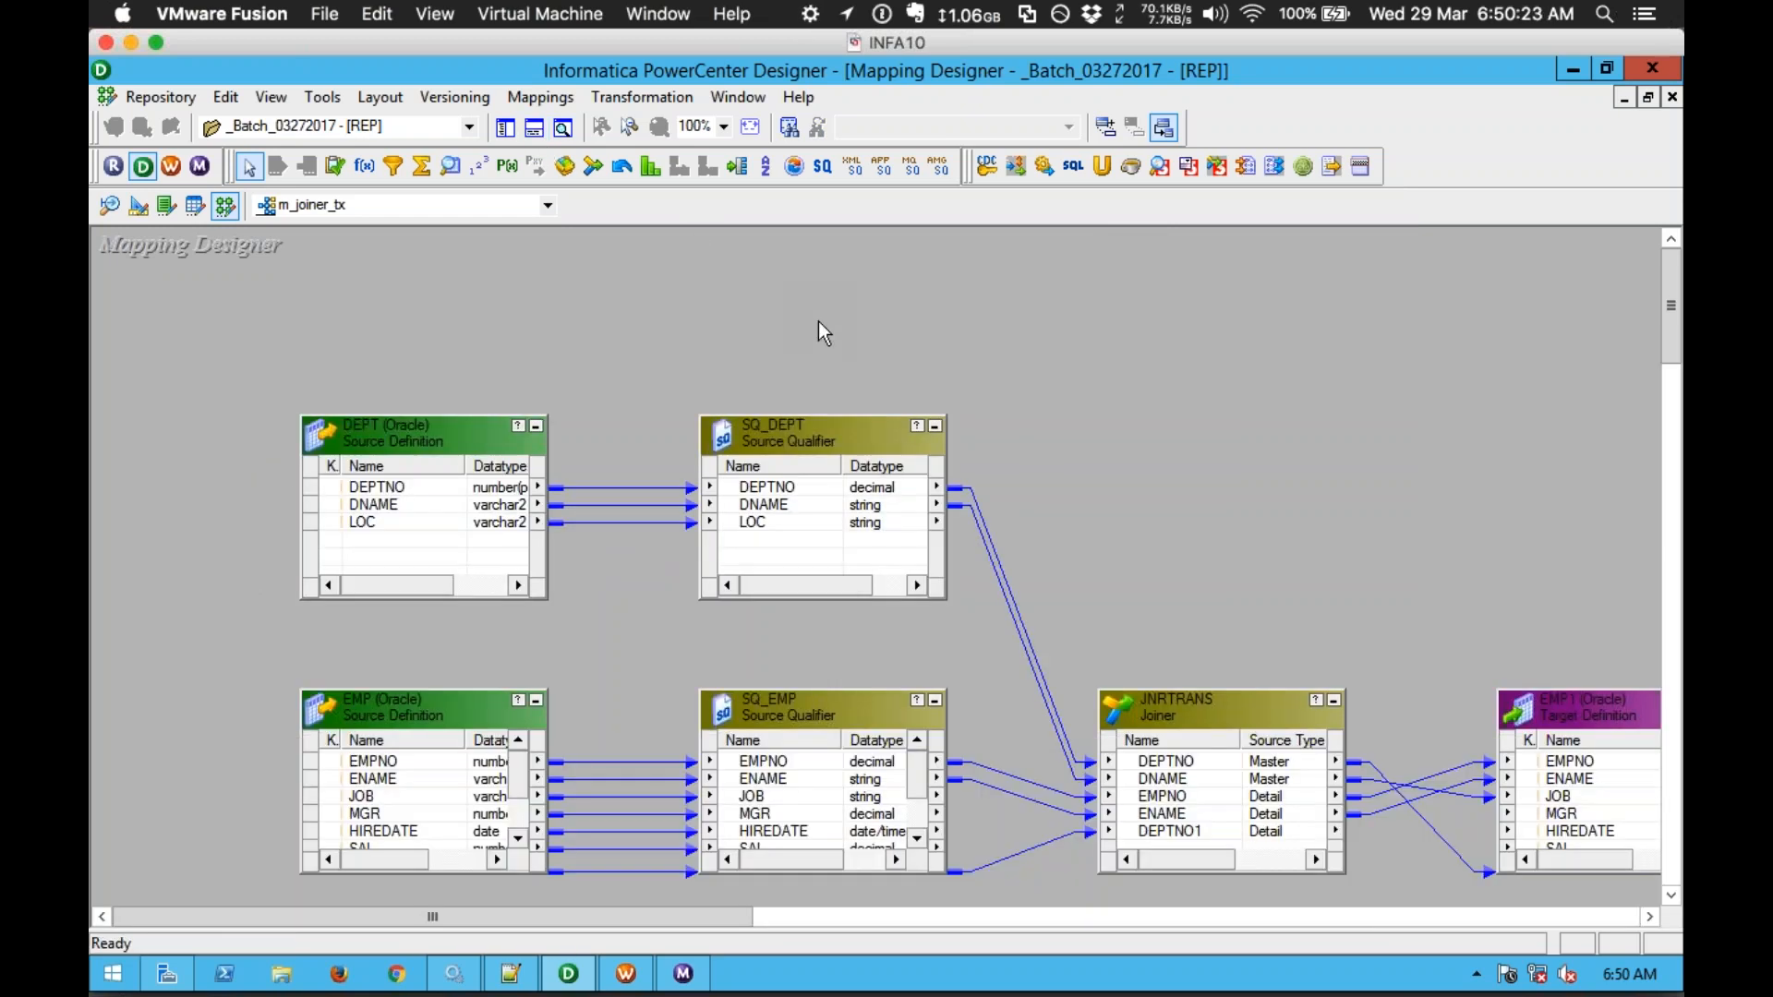
left_click_drag(725, 919, 806, 892)
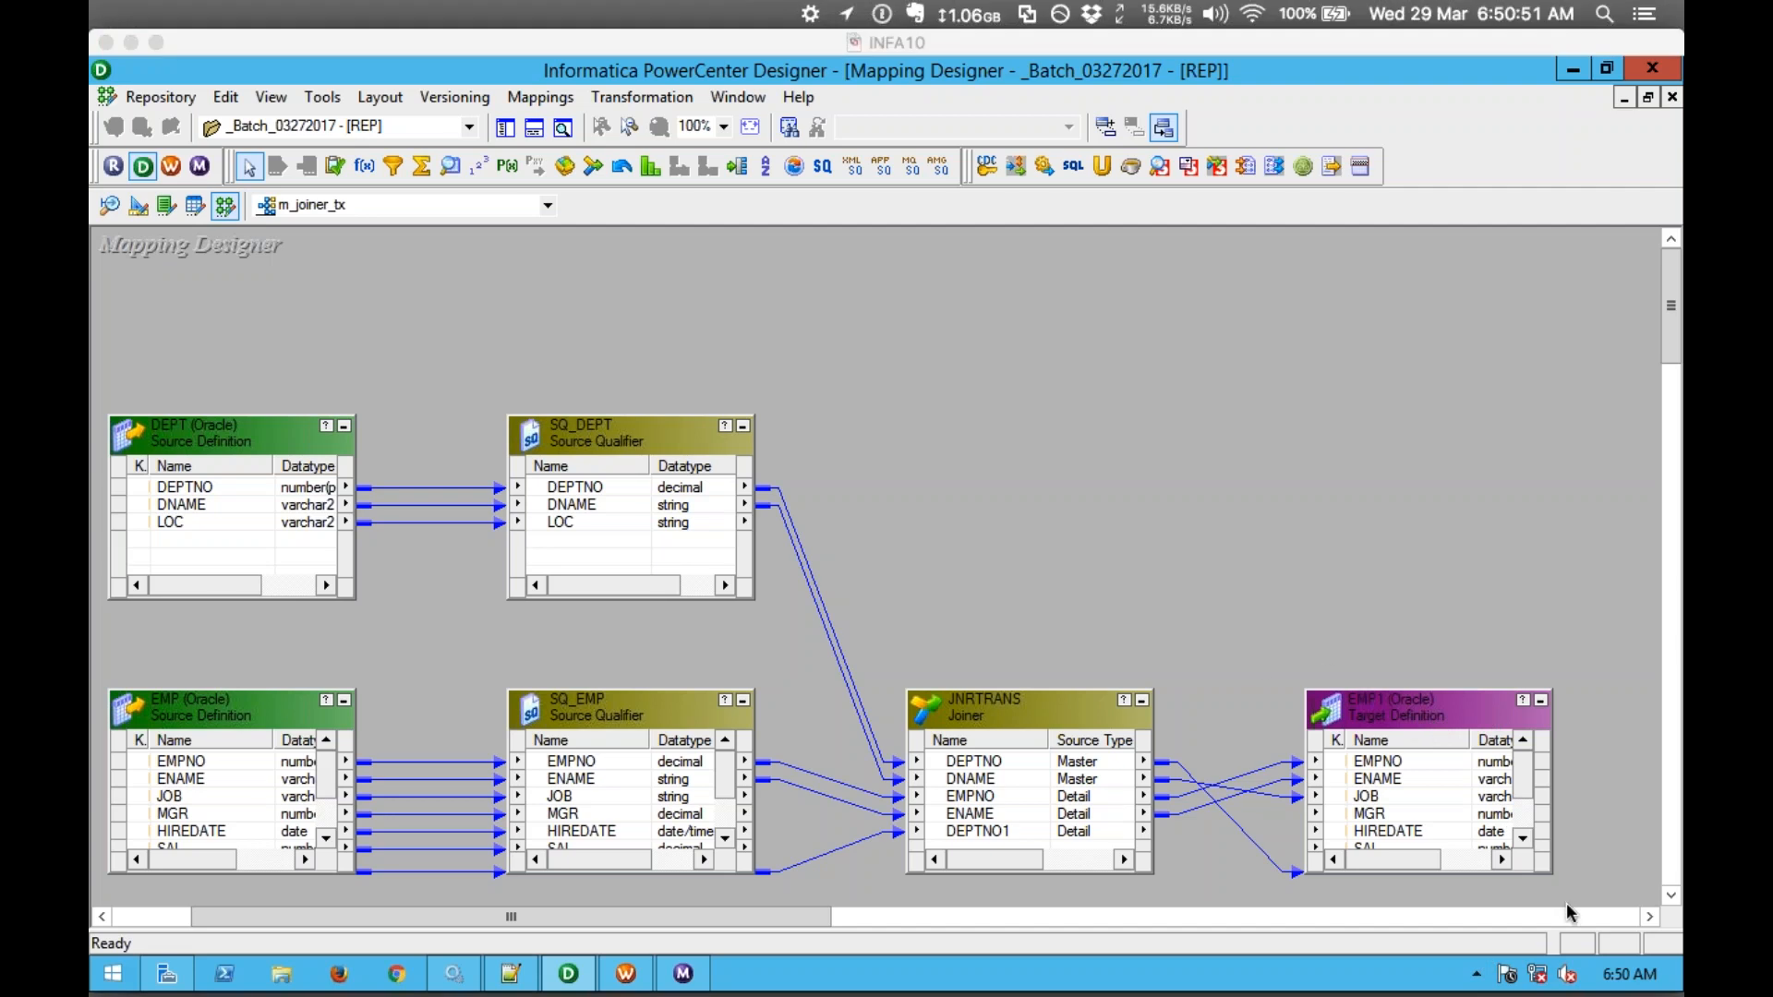
left_click(1209, 13)
left_click(1226, 14)
left_click(1226, 15)
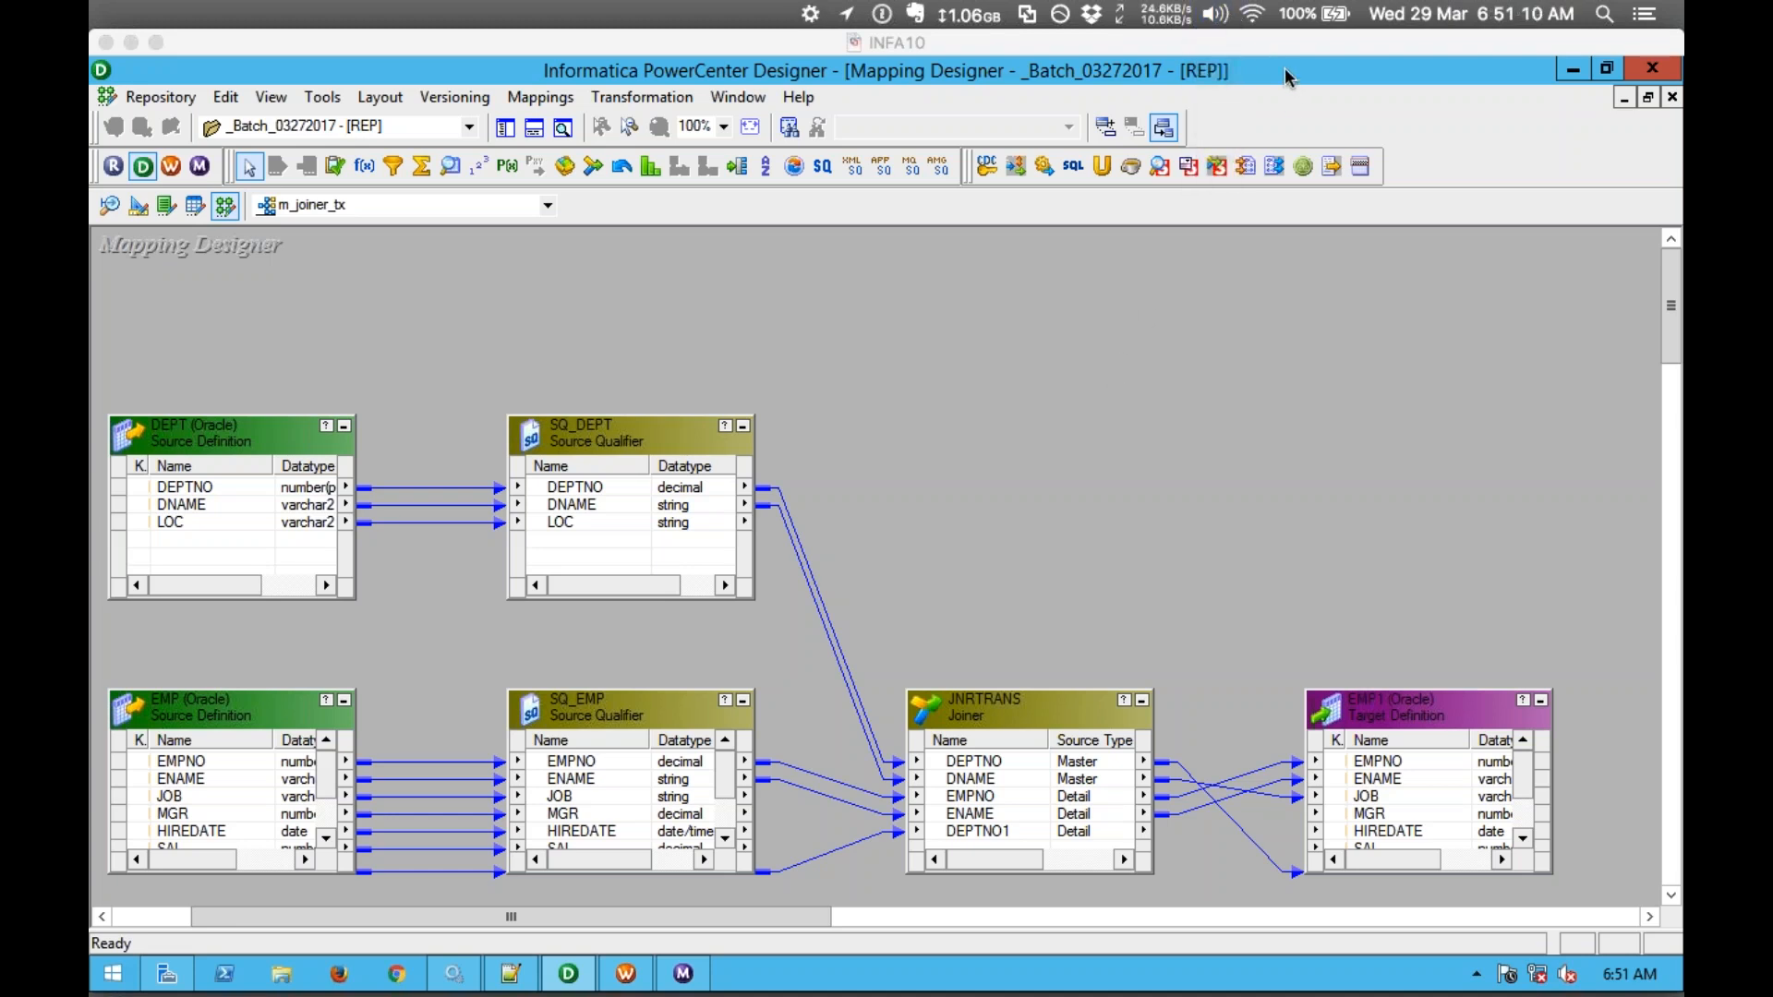